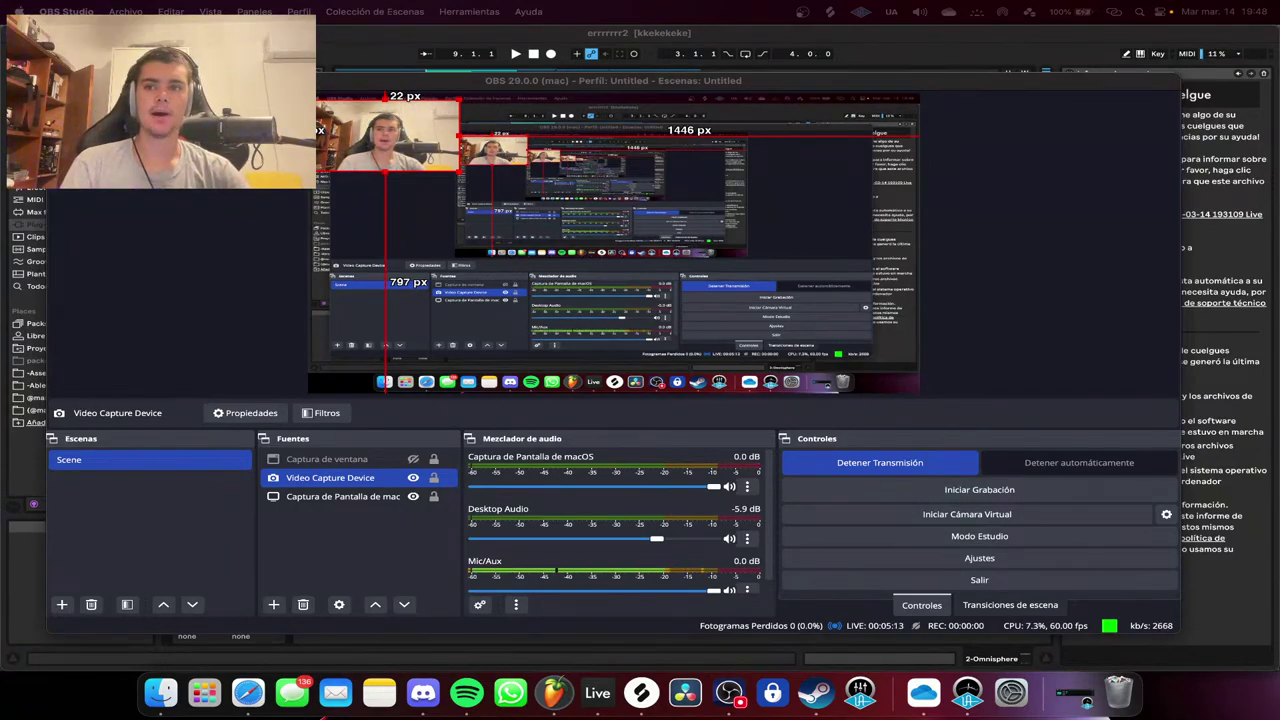
Switch to Ableton Live and load the Celeste - Dry patch from the keyboard patches in Omnisphere.
{"action": "left_click", "coordinate": [729, 692]}
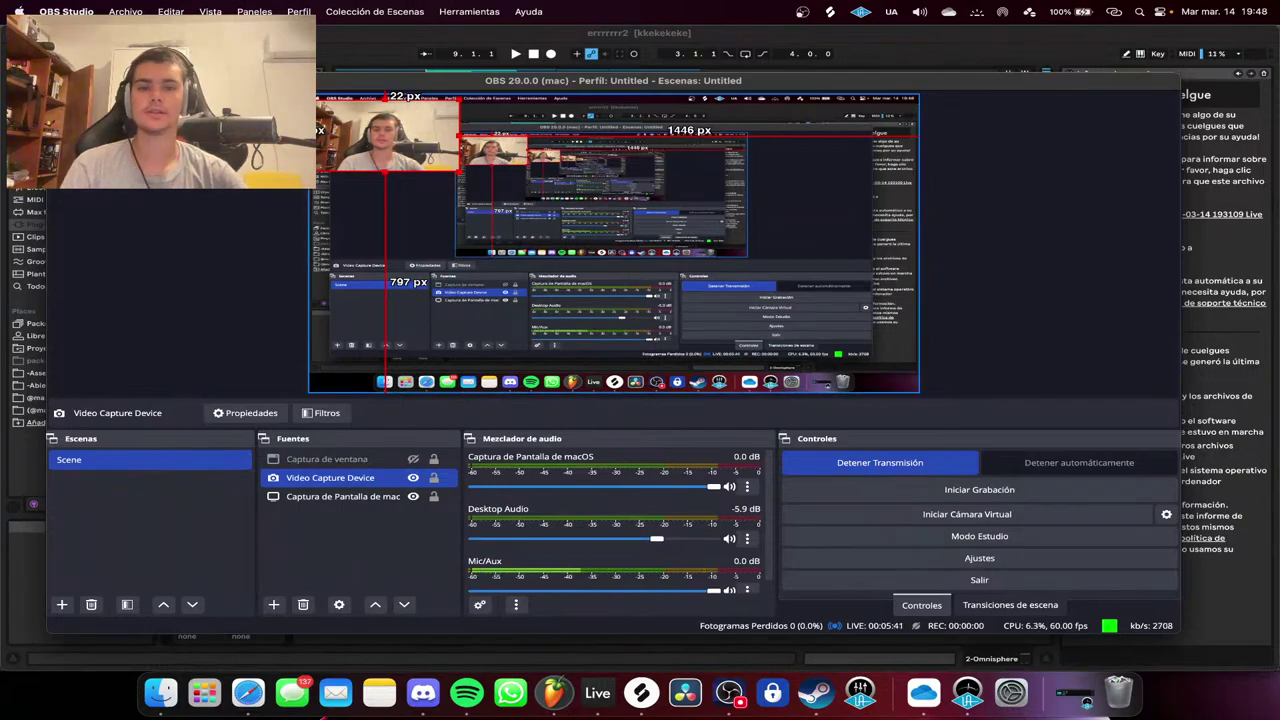
{"action": "key", "text": "super+Tab"}
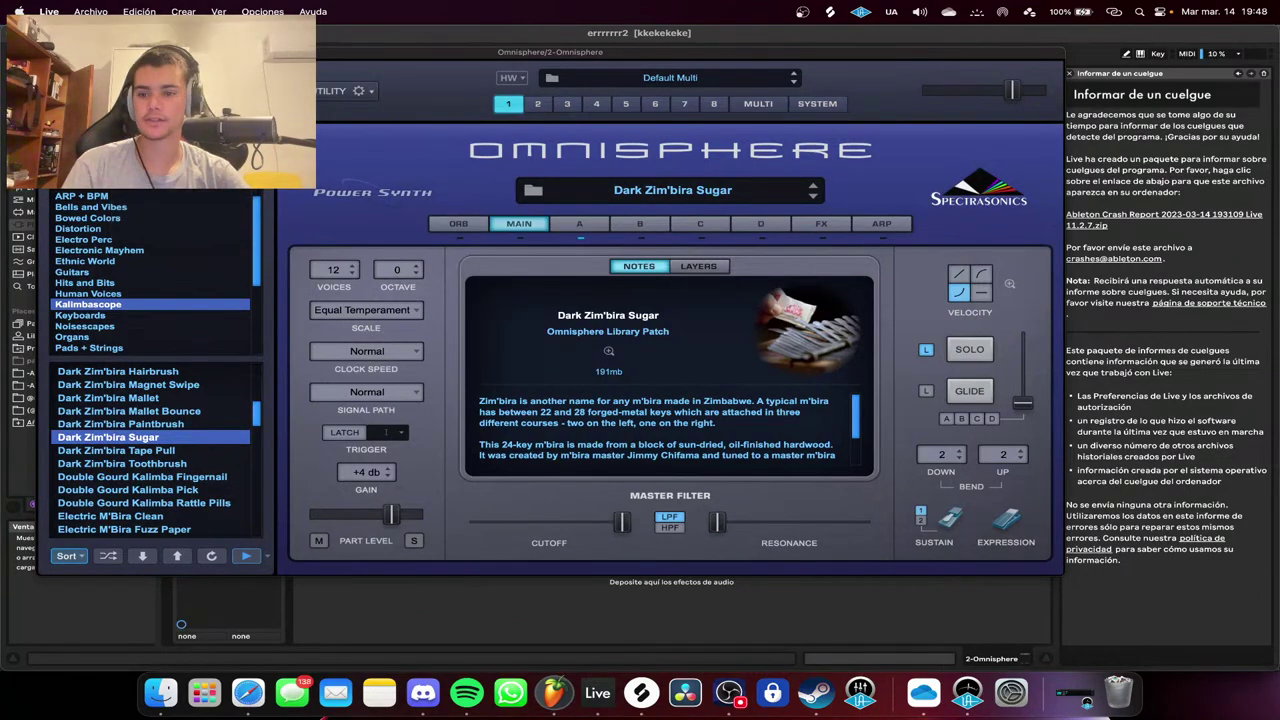
{"action": "scroll", "coordinate": [150, 450], "scroll_direction": "down", "scroll_amount": 10}
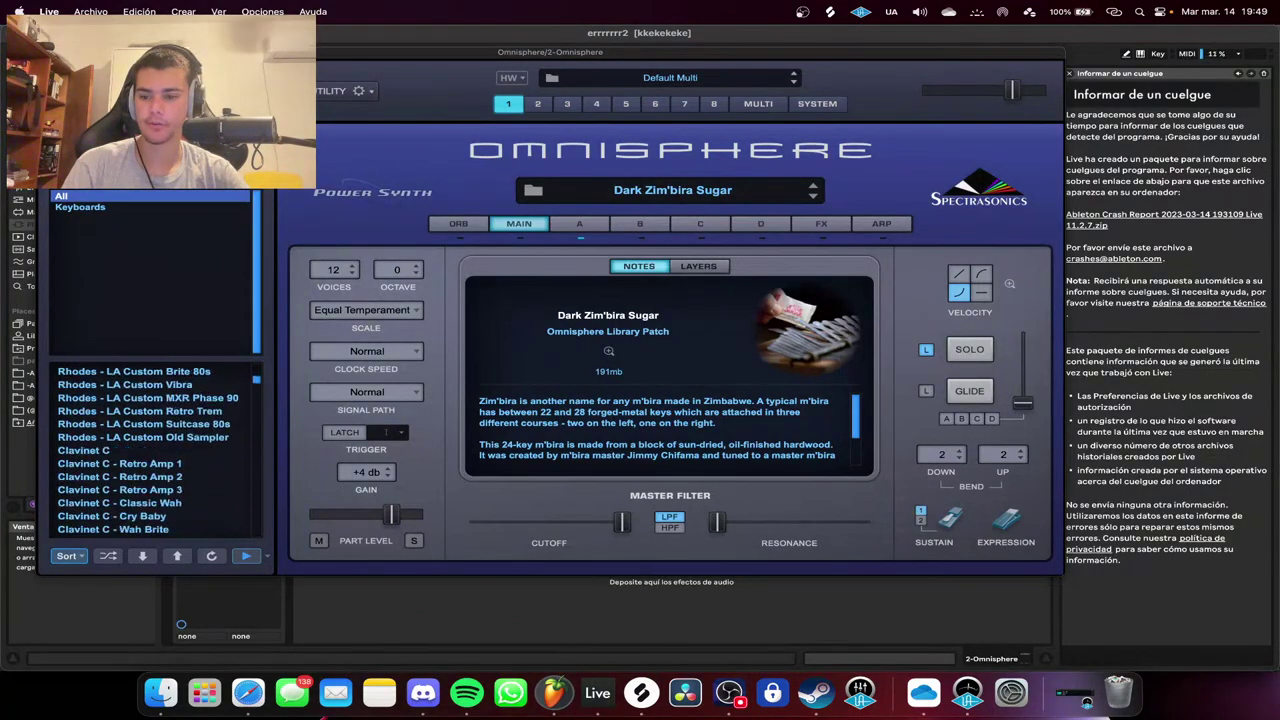
{"action": "scroll", "coordinate": [150, 450], "scroll_direction": "down", "scroll_amount": 15}
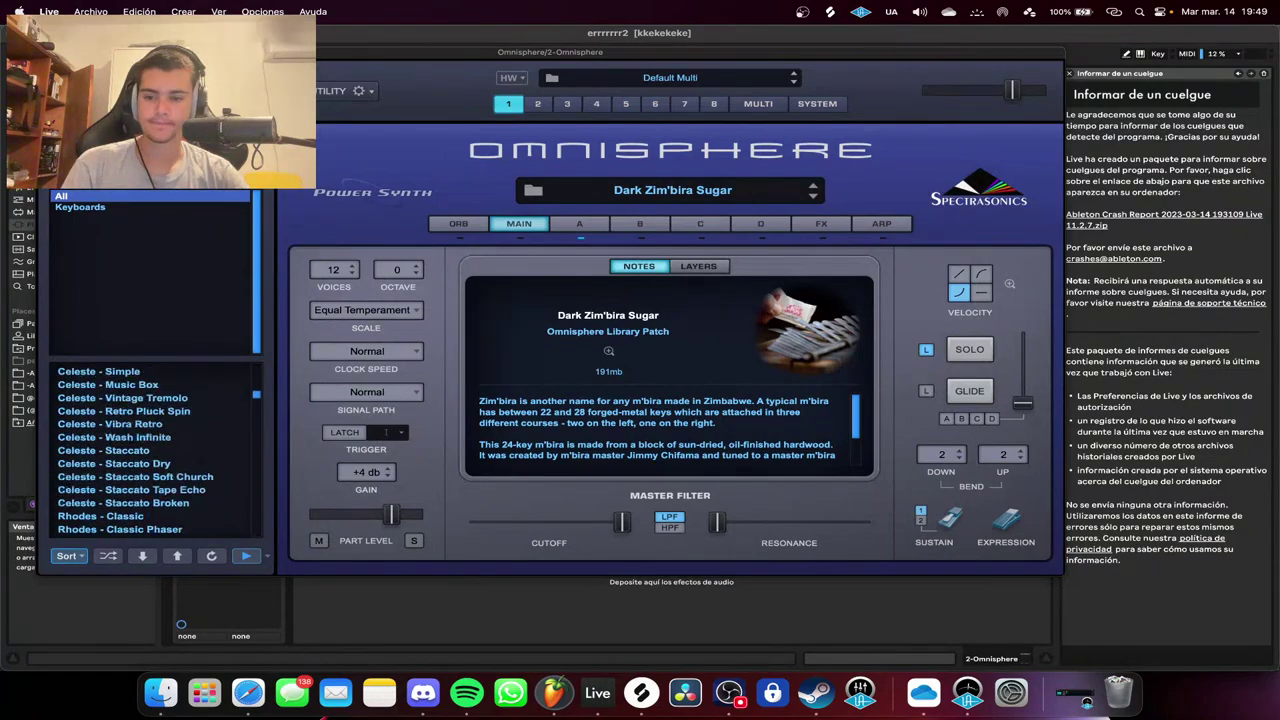
{"action": "scroll", "coordinate": [150, 437], "scroll_direction": "up", "scroll_amount": 1}
{"action": "left_click", "coordinate": [124, 437]}
{"action": "scroll", "coordinate": [150, 437], "scroll_direction": "up", "scroll_amount": 2}
{"action": "left_click", "coordinate": [110, 411]}
{"action": "scroll", "coordinate": [150, 411], "scroll_direction": "up", "scroll_amount": 3}
{"action": "scroll", "coordinate": [150, 437], "scroll_direction": "down", "scroll_amount": 2}
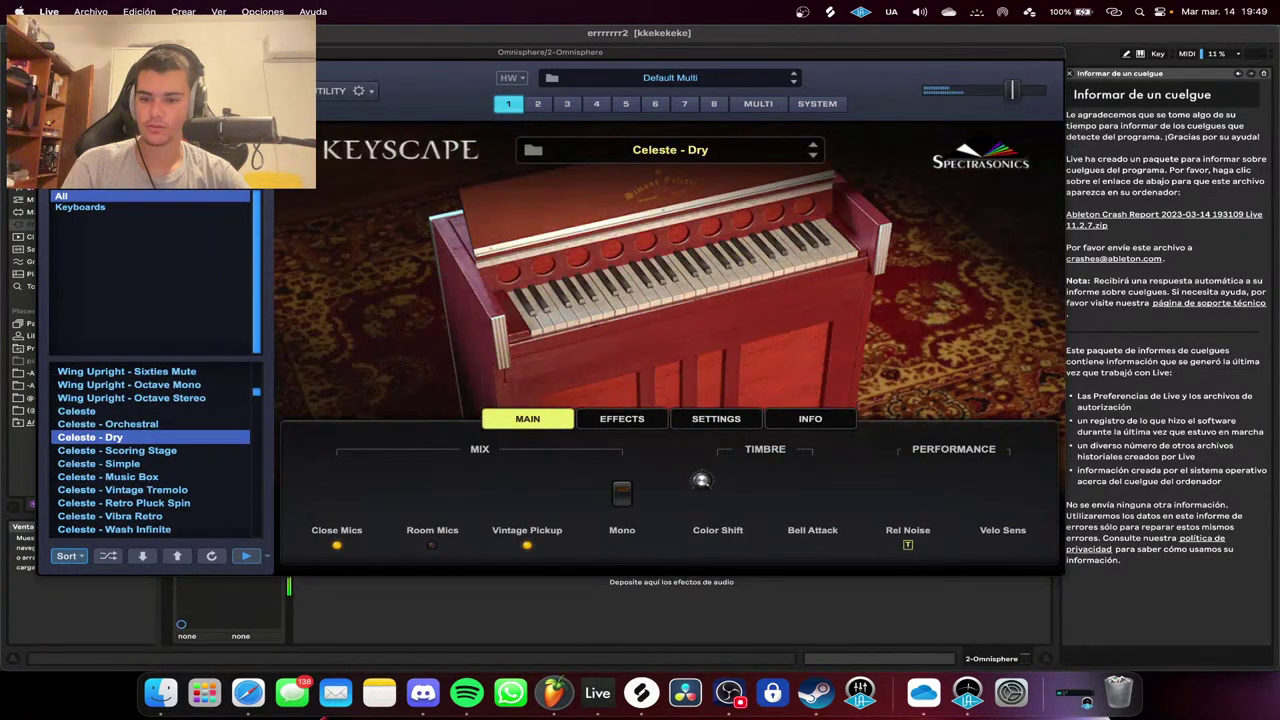
Audition further Celeste patches, from Music Box and Simple through Vintage Tremolo to Staccato Dry.
{"action": "left_click", "coordinate": [108, 477]}
{"action": "left_click", "coordinate": [108, 464]}
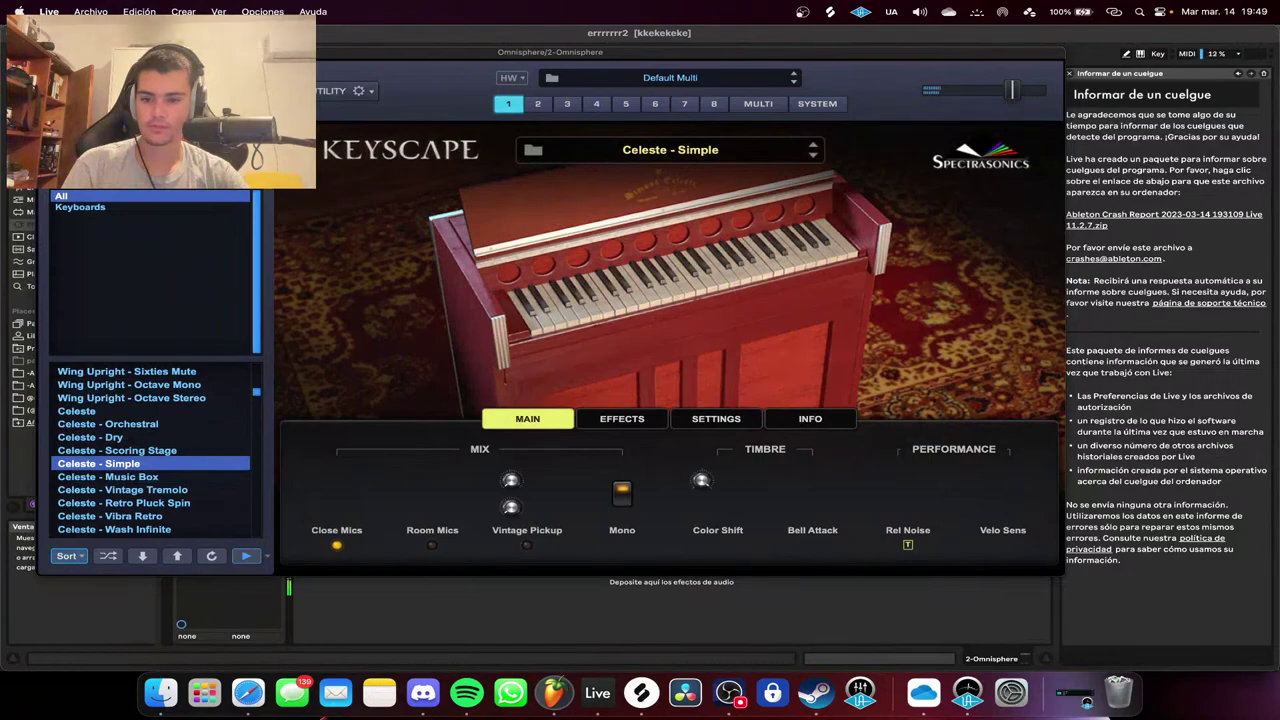
{"action": "left_click", "coordinate": [122, 490]}
{"action": "left_click", "coordinate": [122, 503]}
{"action": "scroll", "coordinate": [122, 520], "scroll_direction": "down", "scroll_amount": 1}
{"action": "left_click", "coordinate": [122, 529]}
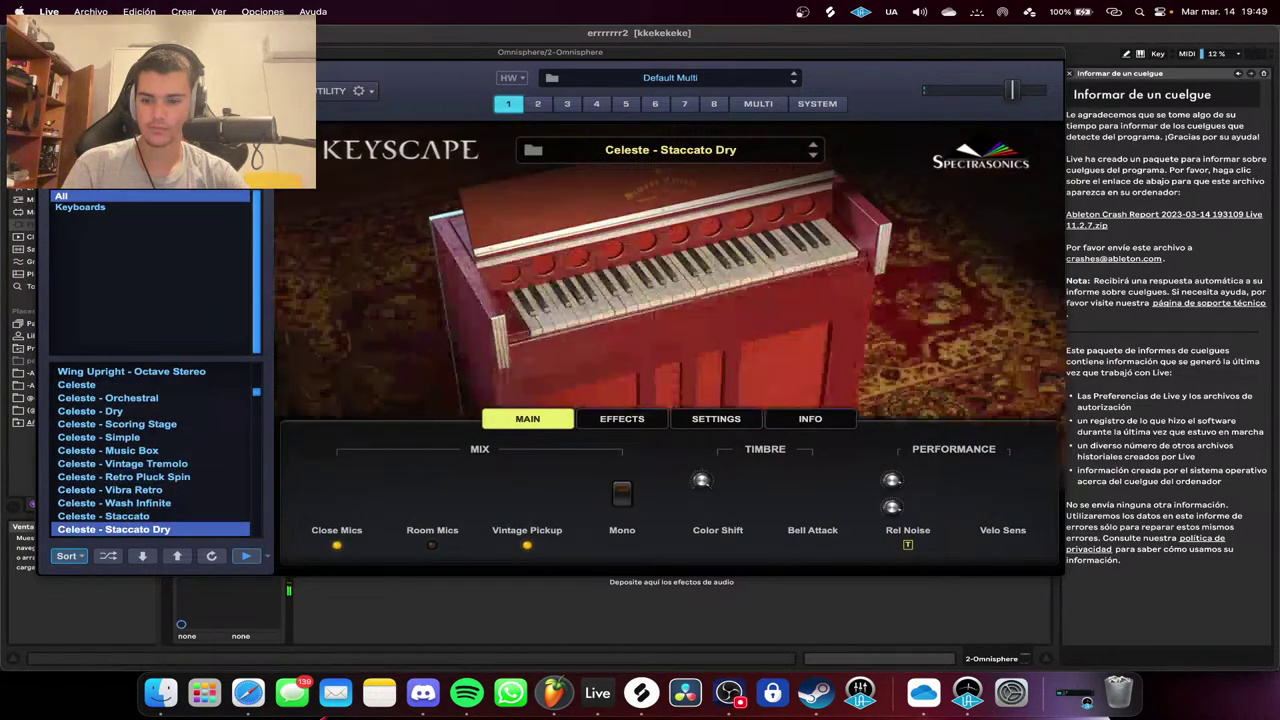
Go back through the Celeste patches, compare Dry and Simple, and load Celeste - Music Box.
{"action": "key", "text": "Up"}
{"action": "key", "text": "Up"}
{"action": "key", "text": "Up"}
{"action": "scroll", "coordinate": [150, 450], "scroll_direction": "up", "scroll_amount": 2}
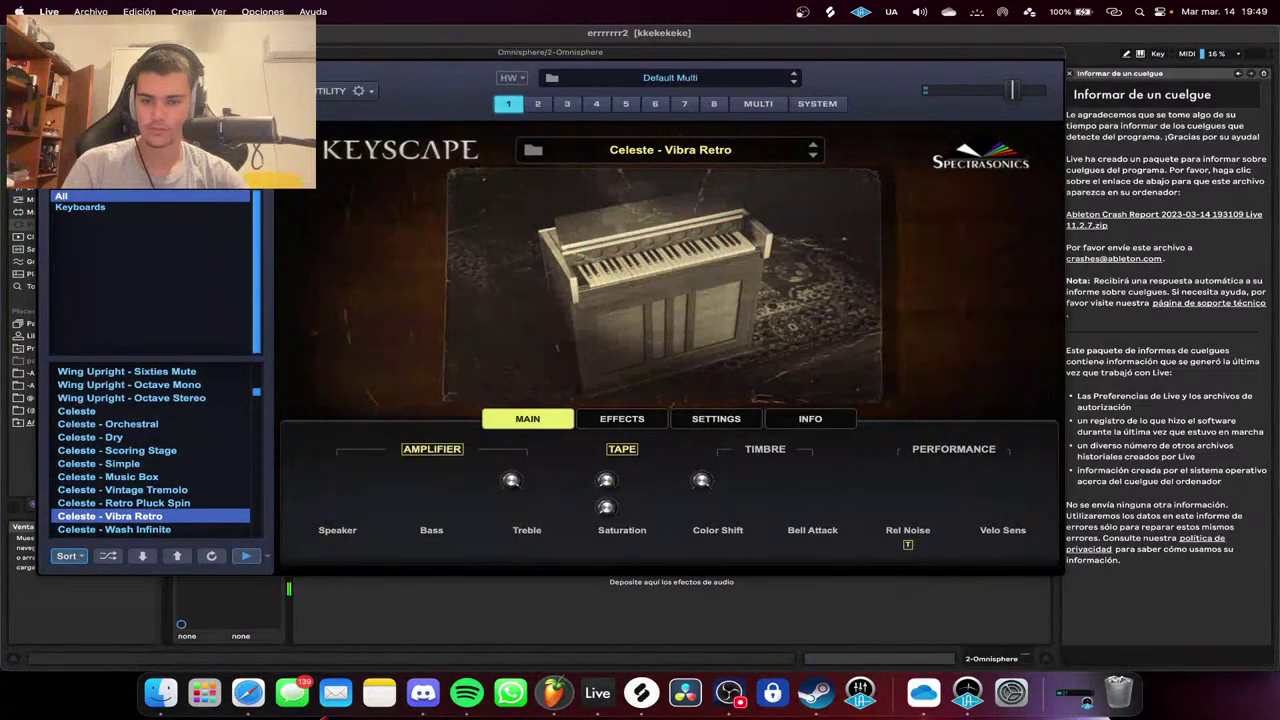
{"action": "left_click", "coordinate": [90, 437]}
{"action": "left_click", "coordinate": [98, 464]}
{"action": "left_click", "coordinate": [108, 477]}
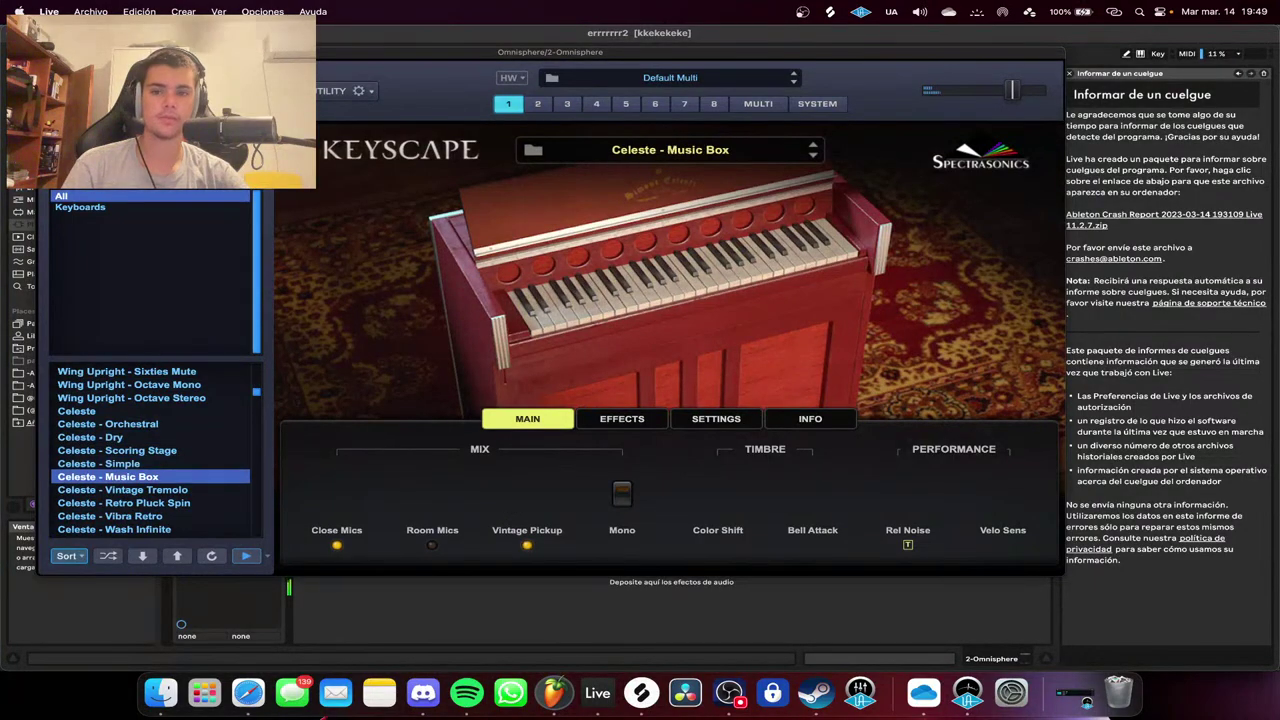
Close the Omnisphere window and copy all notes of the track 1 clip at bar 9 into the track 2 clip below it.
{"action": "key", "text": "super+w"}
{"action": "double_click", "coordinate": [610, 142]}
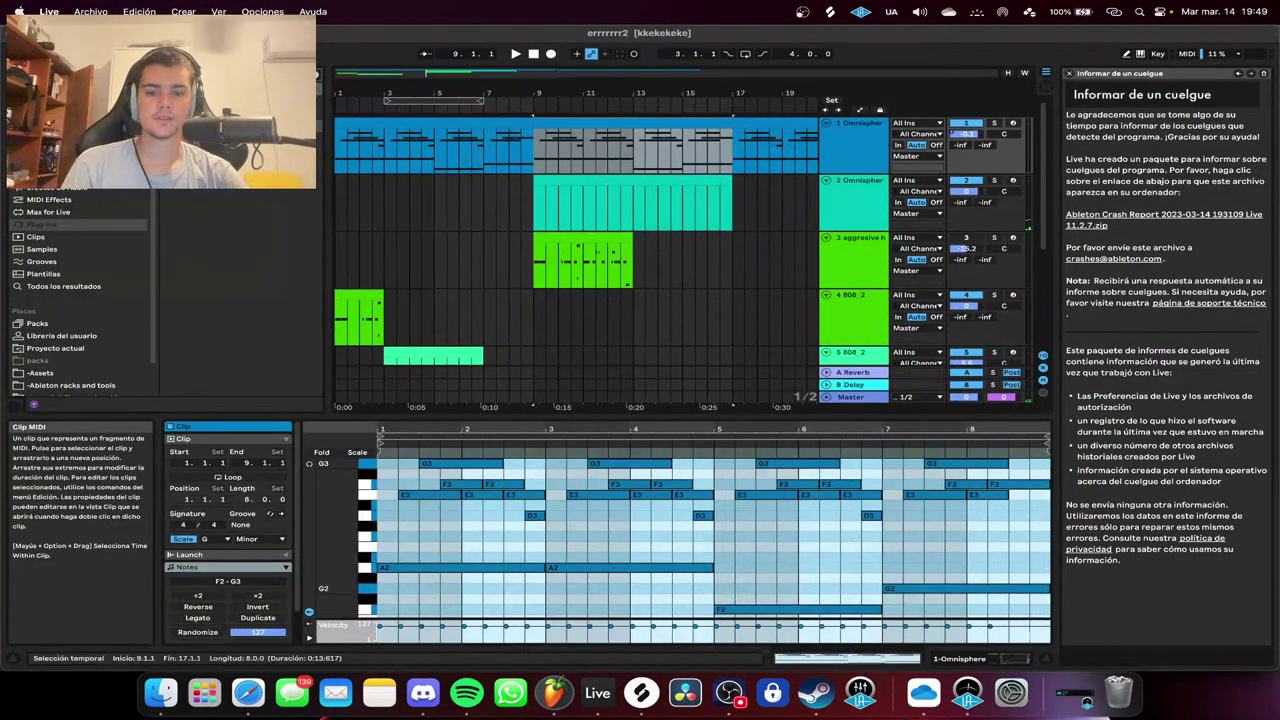
{"action": "left_click", "coordinate": [608, 536]}
{"action": "key", "text": "super+a"}
{"action": "key", "text": "super+c"}
{"action": "double_click", "coordinate": [610, 200]}
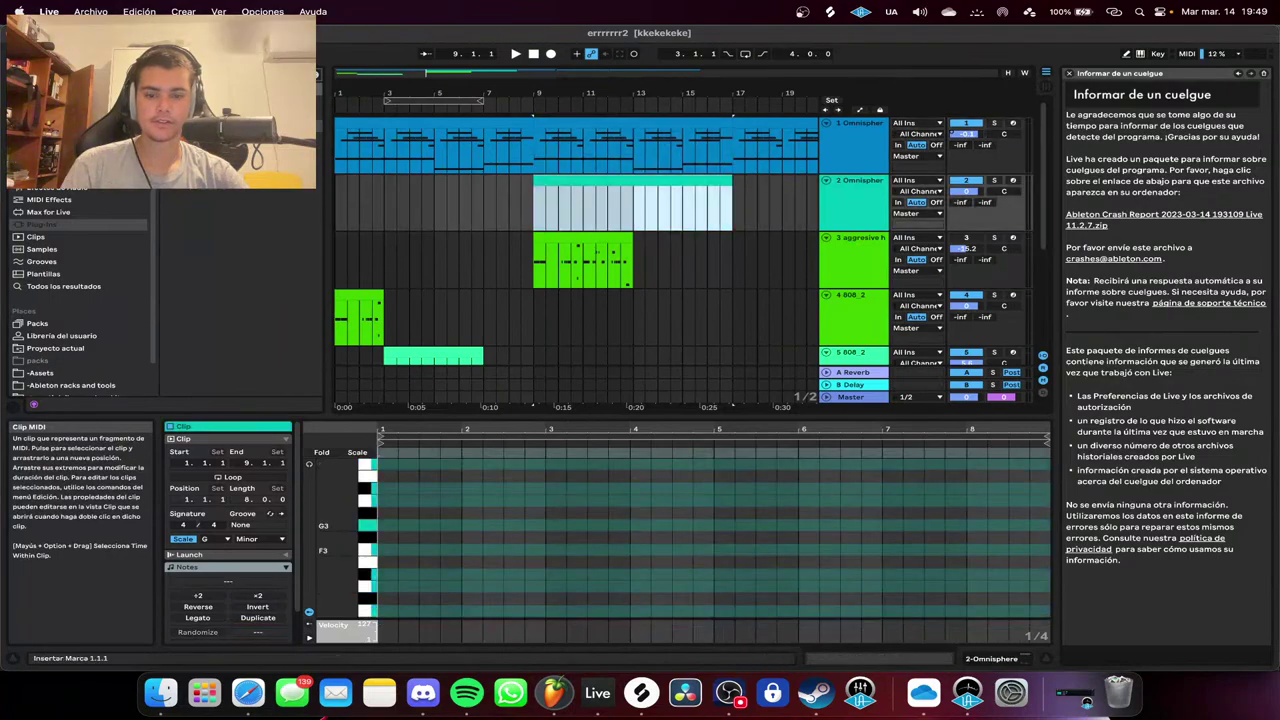
{"action": "left_click", "coordinate": [630, 536]}
{"action": "key", "text": "super+v"}
{"action": "left_click_drag", "start_coordinate": [1004, 562], "coordinate": [752, 562]}
{"action": "key", "text": "super+a"}
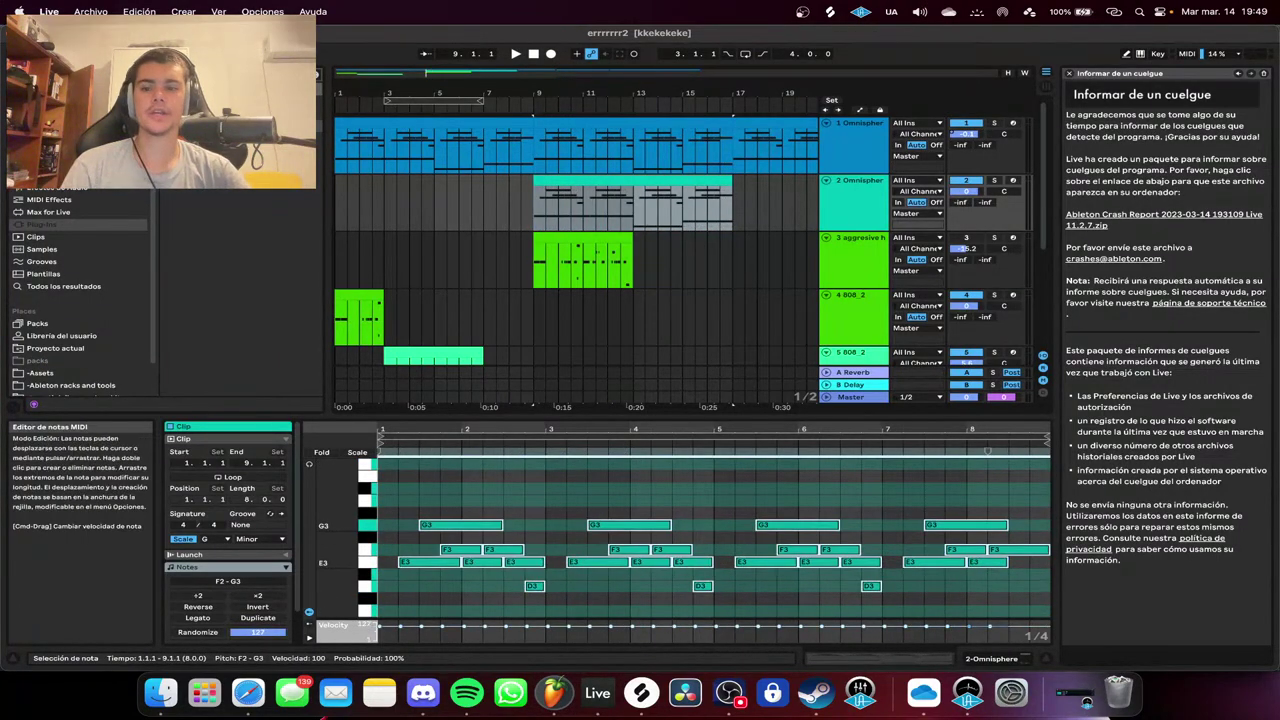
{"action": "scroll", "coordinate": [714, 540], "scroll_direction": "down", "scroll_amount": 3}
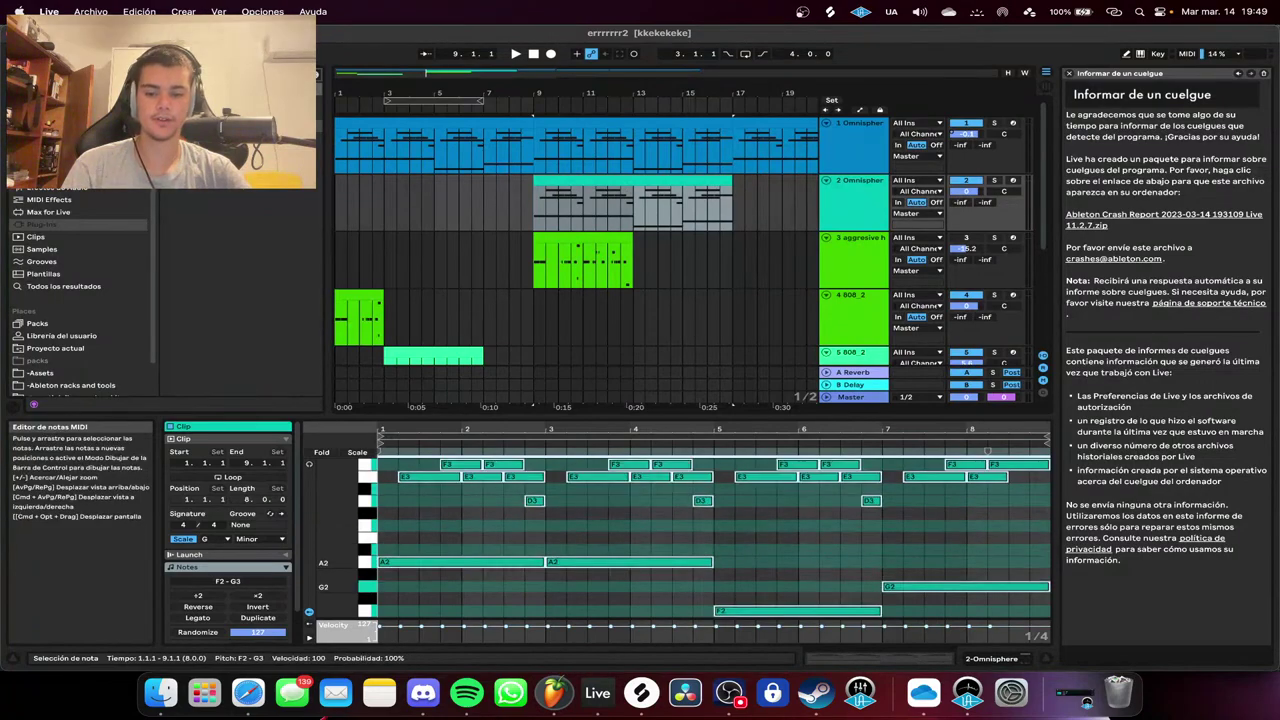
Try all notes of the track 2 clip one octave higher during playback and return them to their original octave.
{"action": "left_click", "coordinate": [633, 123]}
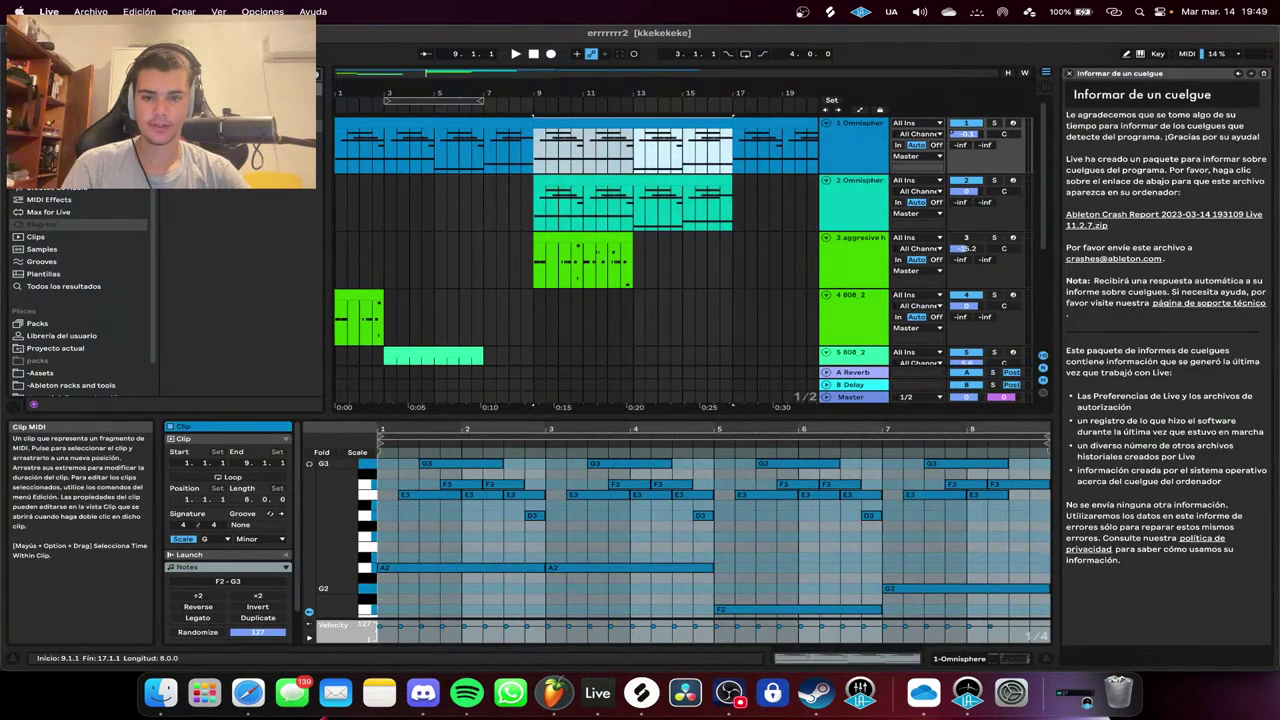
{"action": "left_click", "coordinate": [640, 181]}
{"action": "left_click", "coordinate": [707, 500]}
{"action": "key", "text": "super+a"}
{"action": "key", "text": "Up"}
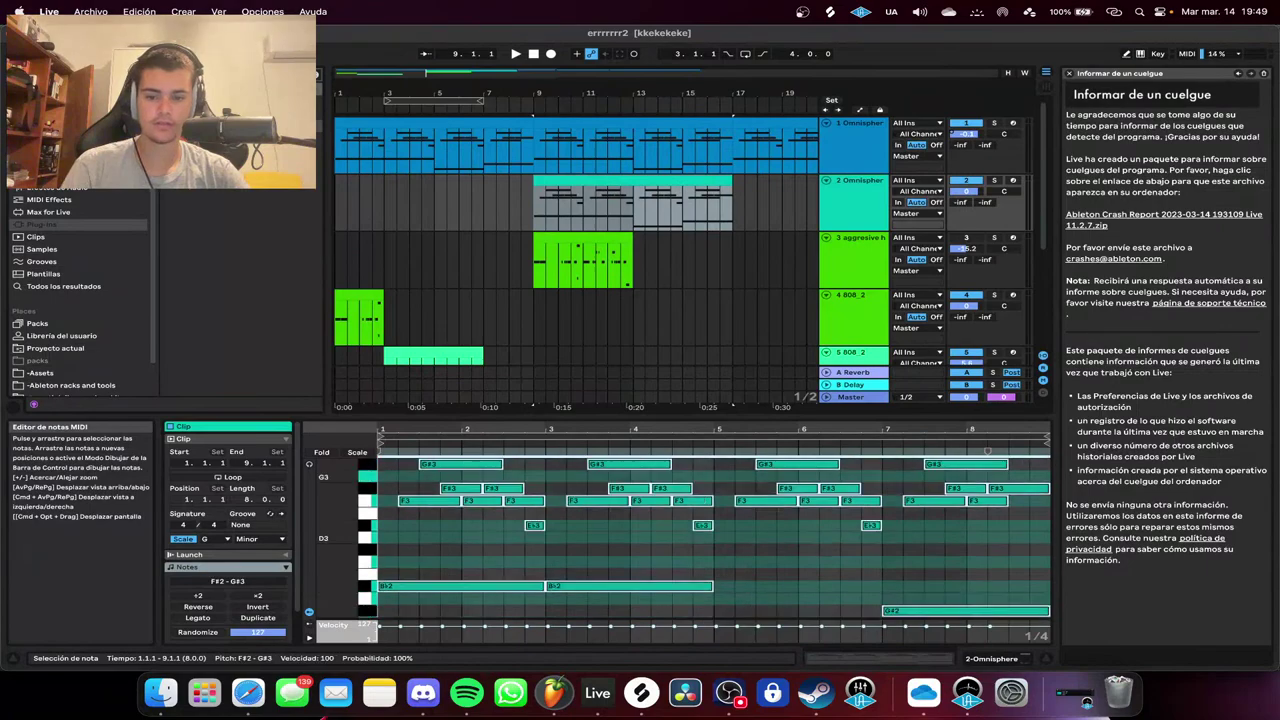
{"action": "key", "text": "shift+Up"}
{"action": "key", "text": "Down"}
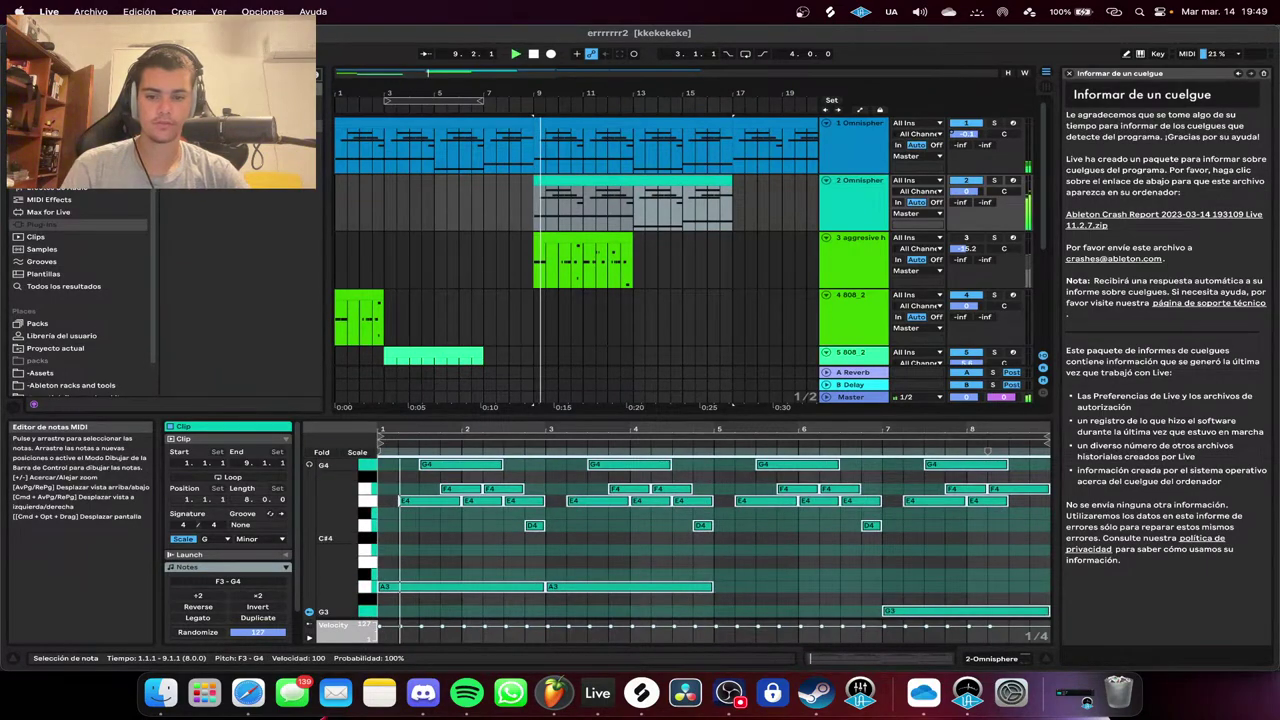
{"action": "scroll", "coordinate": [707, 540], "scroll_direction": "up", "scroll_amount": 2}
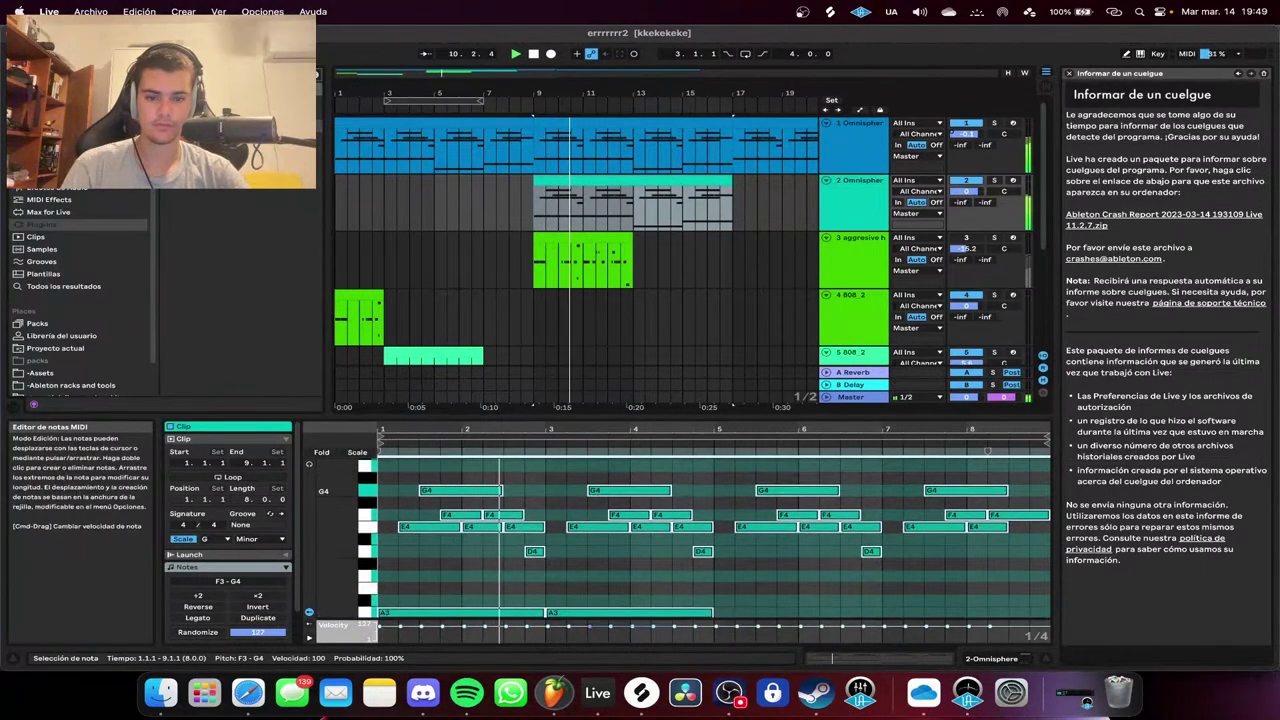
{"action": "key", "text": "shift+Down"}
{"action": "scroll", "coordinate": [705, 550], "scroll_direction": "down", "scroll_amount": 3}
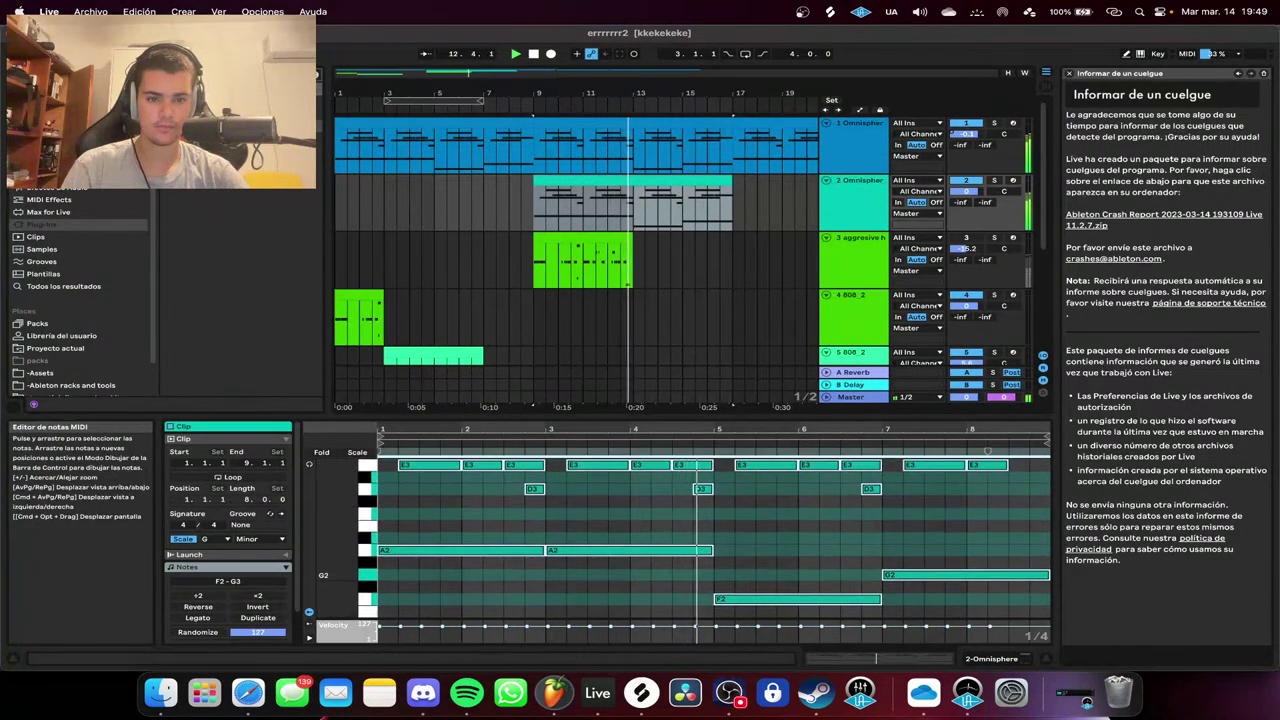
Lower the volume of track 2, solo it and restart playback.
{"action": "left_click_drag", "start_coordinate": [966, 191], "coordinate": [966, 212]}
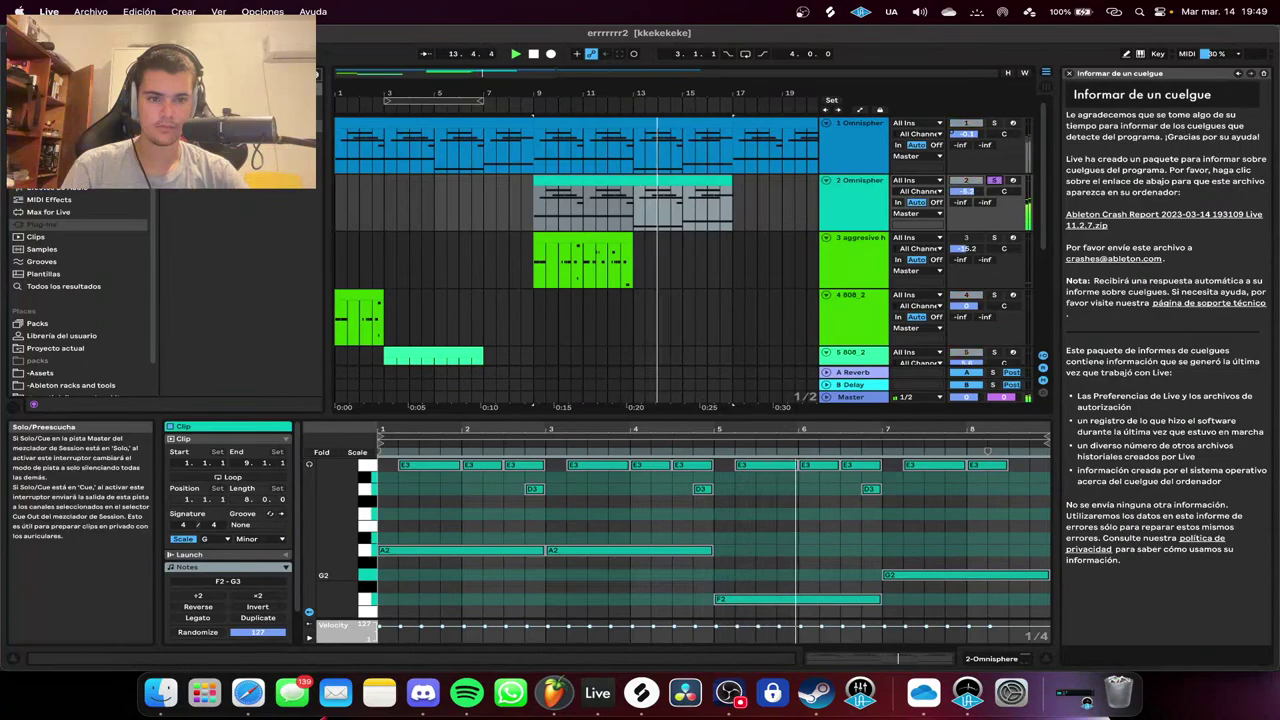
{"action": "left_click", "coordinate": [994, 180]}
{"action": "key", "text": "space"}
{"action": "key", "text": "space"}
Add an A1 bass note at the start of the track 2 clip and stretch it to four bars.
{"action": "scroll", "coordinate": [520, 540], "scroll_direction": "down", "scroll_amount": 2}
{"action": "left_click", "coordinate": [520, 560]}
{"action": "left_click", "coordinate": [500, 527]}
{"action": "scroll", "coordinate": [500, 527], "scroll_direction": "down", "scroll_amount": 5}
{"action": "key", "text": "space"}
{"action": "key", "text": "space"}
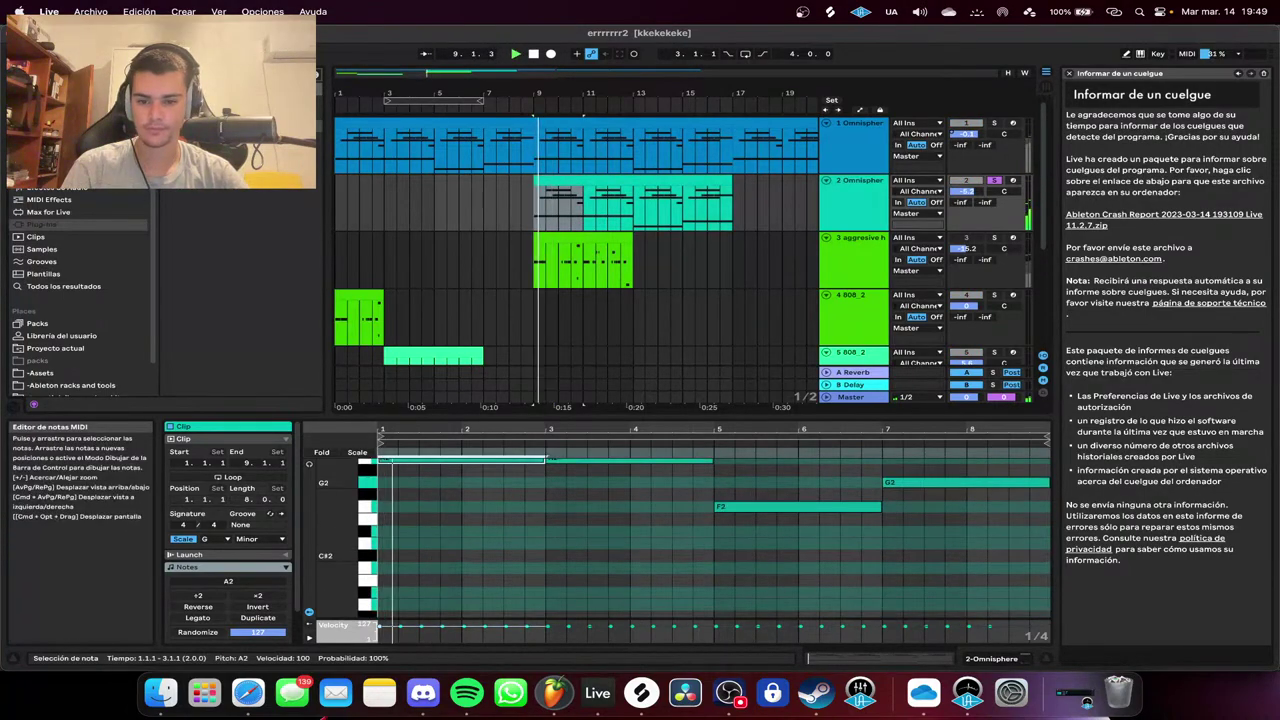
{"action": "double_click", "coordinate": [388, 604]}
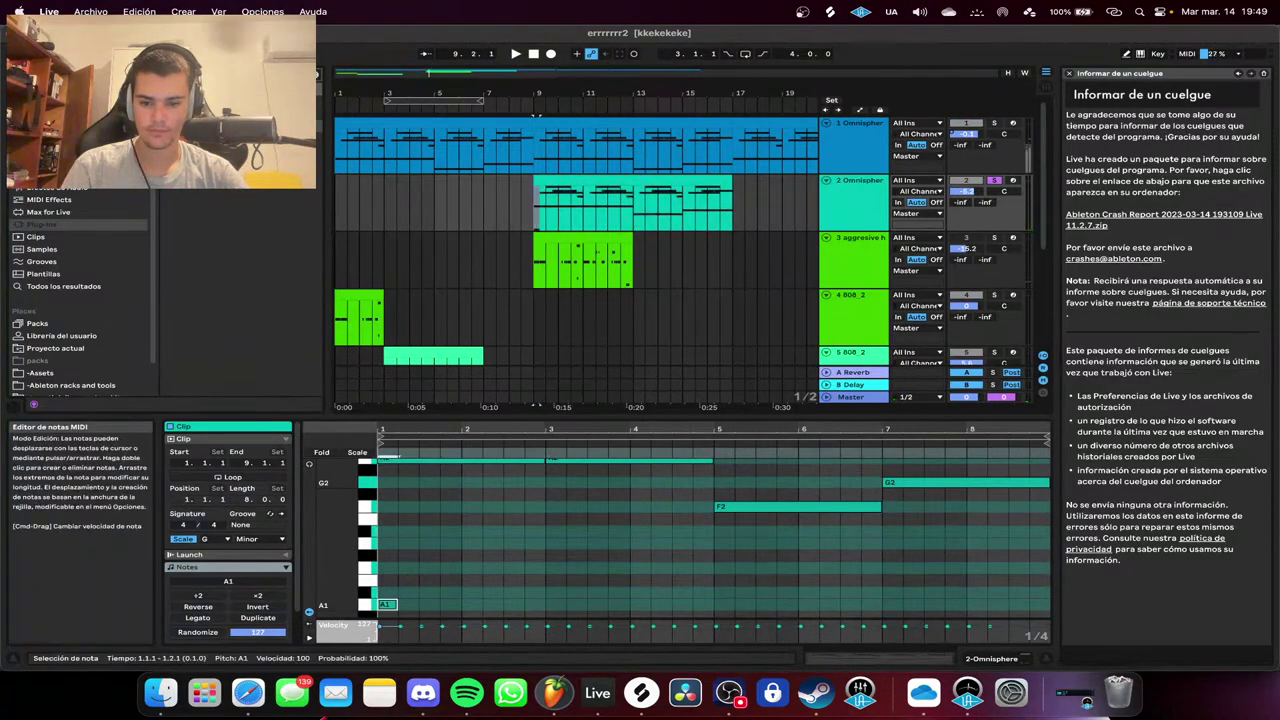
{"action": "left_click_drag", "start_coordinate": [398, 604], "coordinate": [714, 604]}
Shorten the A1 bass note to two bars and duplicate it to bar 3 of the clip.
{"action": "key", "text": "space"}
{"action": "scroll", "coordinate": [700, 540], "scroll_direction": "down", "scroll_amount": 2}
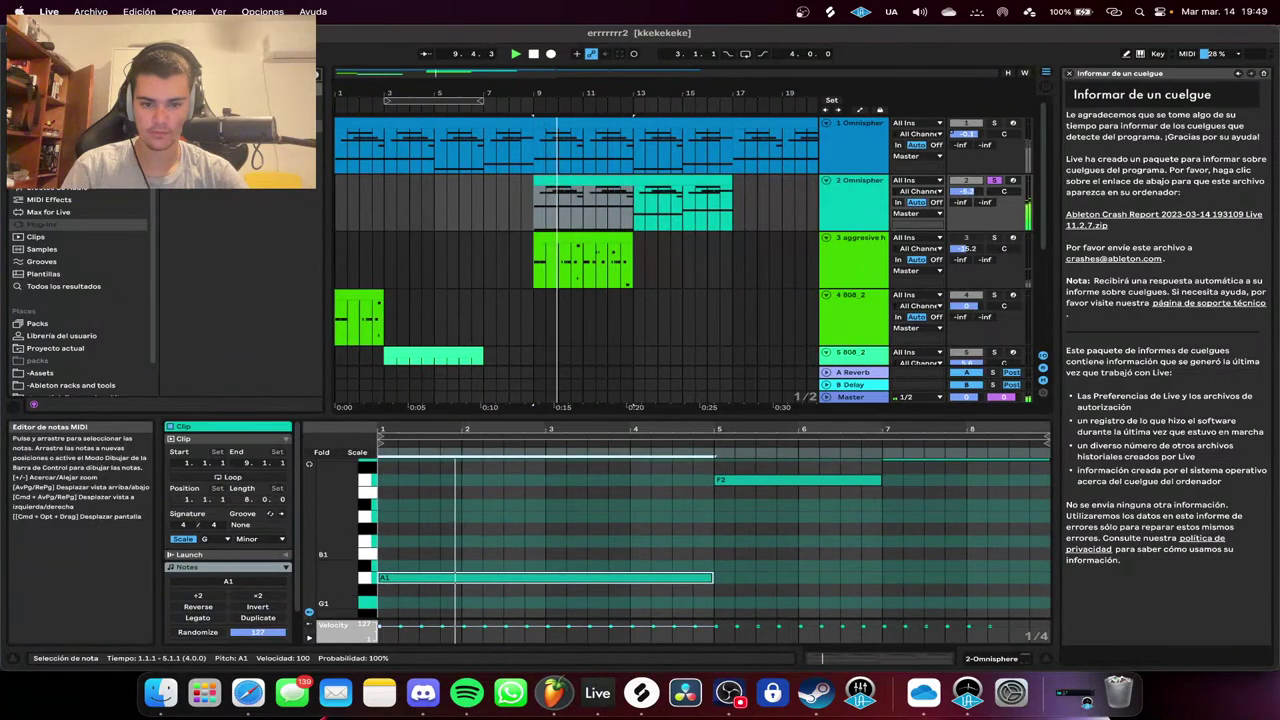
{"action": "left_click_drag", "start_coordinate": [712, 578], "coordinate": [546, 578]}
{"action": "key", "text": "super+d"}
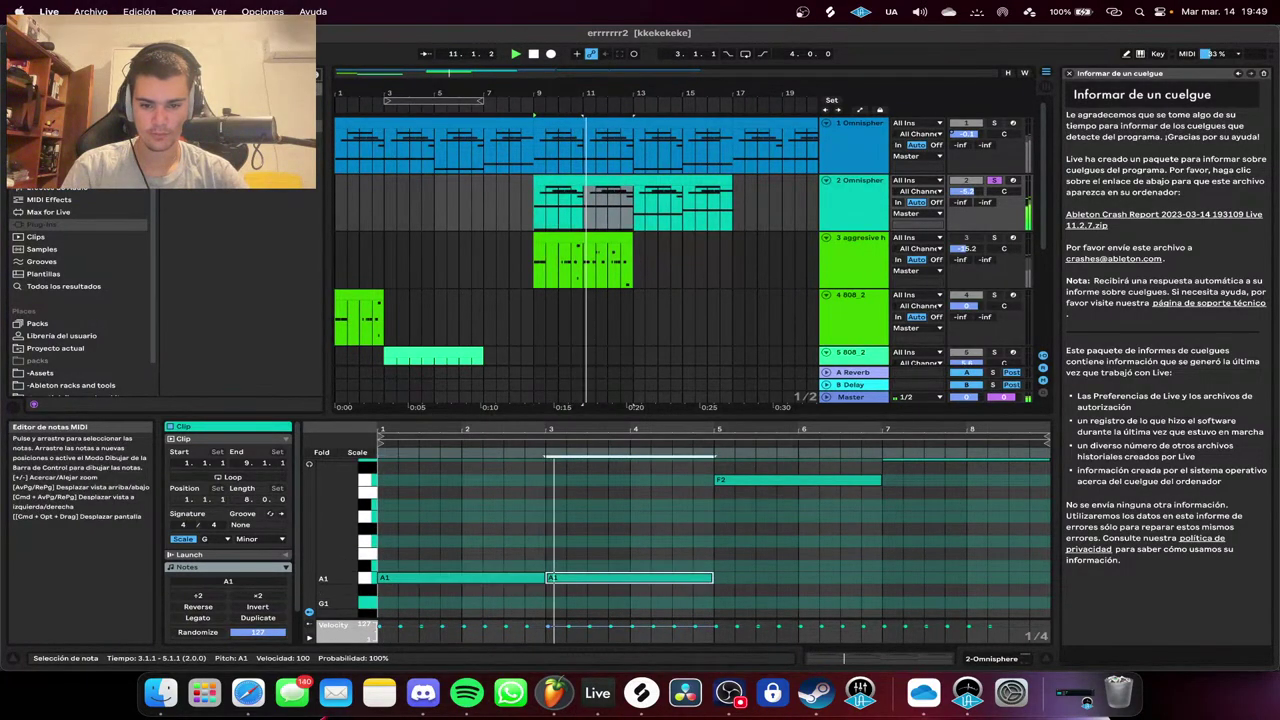
Duplicate the A1 bass note to bar 5 of the clip and transpose the copy to F1.
{"action": "key", "text": "super+d"}
{"action": "left_click_drag", "start_coordinate": [718, 578], "coordinate": [702, 546]}
{"action": "key", "text": "Up"}
{"action": "key", "text": "Up"}
{"action": "key", "text": "Up"}
{"action": "key", "text": "Up"}
{"action": "key", "text": "Up"}
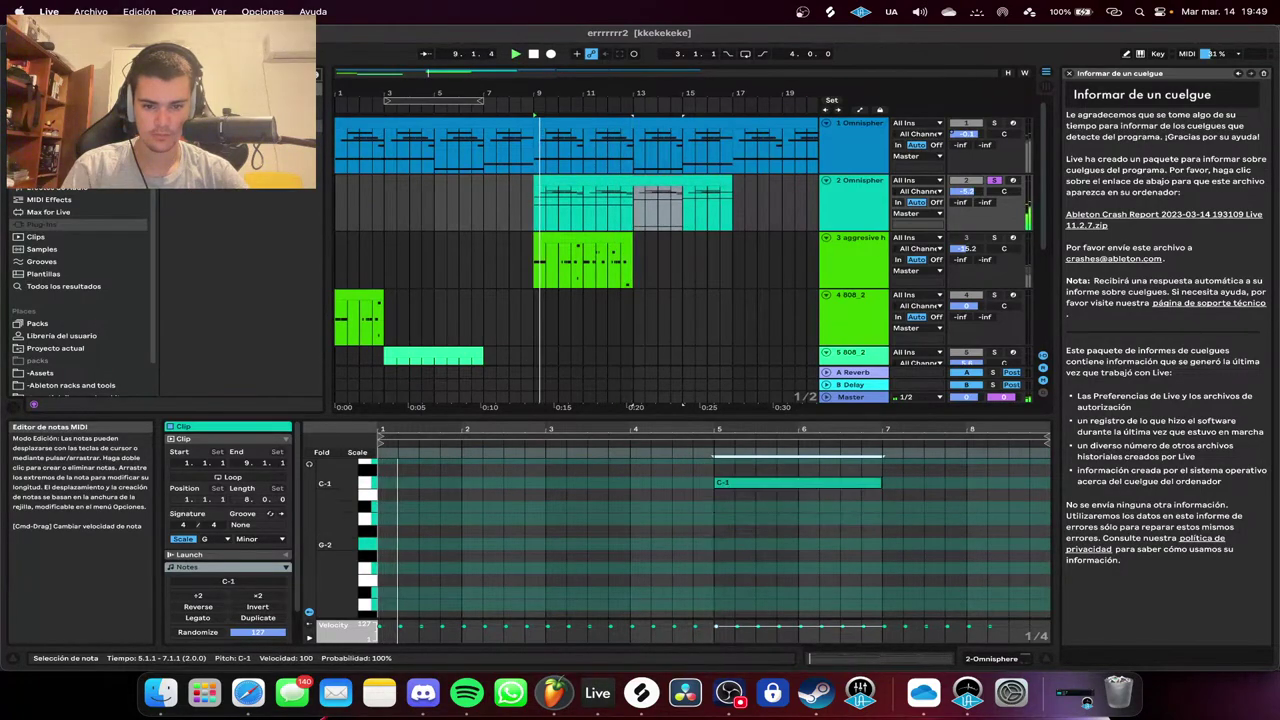
{"action": "key", "text": "Up"}
{"action": "key", "text": "Up"}
{"action": "key", "text": "Up"}
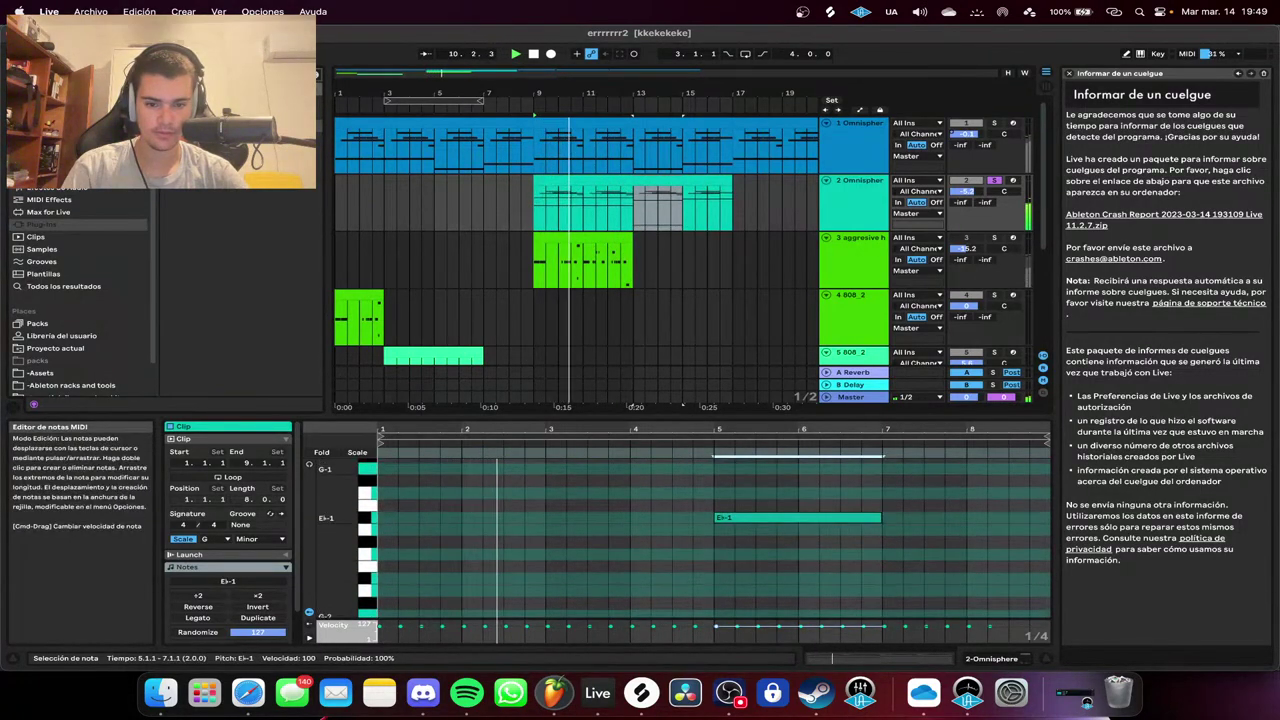
{"action": "left_click_drag", "start_coordinate": [798, 608], "coordinate": [798, 498]}
{"action": "scroll", "coordinate": [798, 498], "scroll_direction": "up", "scroll_amount": 5}
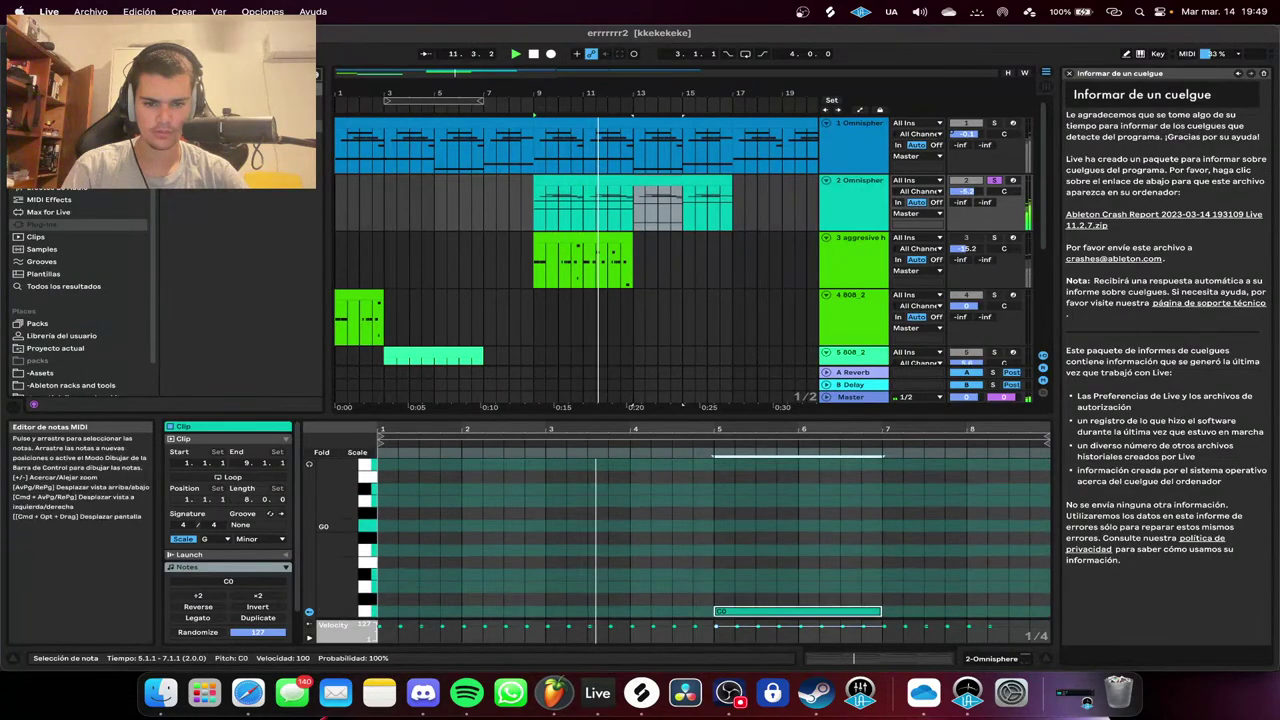
{"action": "left_click_drag", "start_coordinate": [798, 609], "coordinate": [798, 489]}
{"action": "key", "text": "Up"}
{"action": "key", "text": "Up"}
{"action": "key", "text": "Up"}
{"action": "key", "text": "Up"}
{"action": "key", "text": "Up"}
{"action": "key", "text": "Up"}
{"action": "key", "text": "Up"}
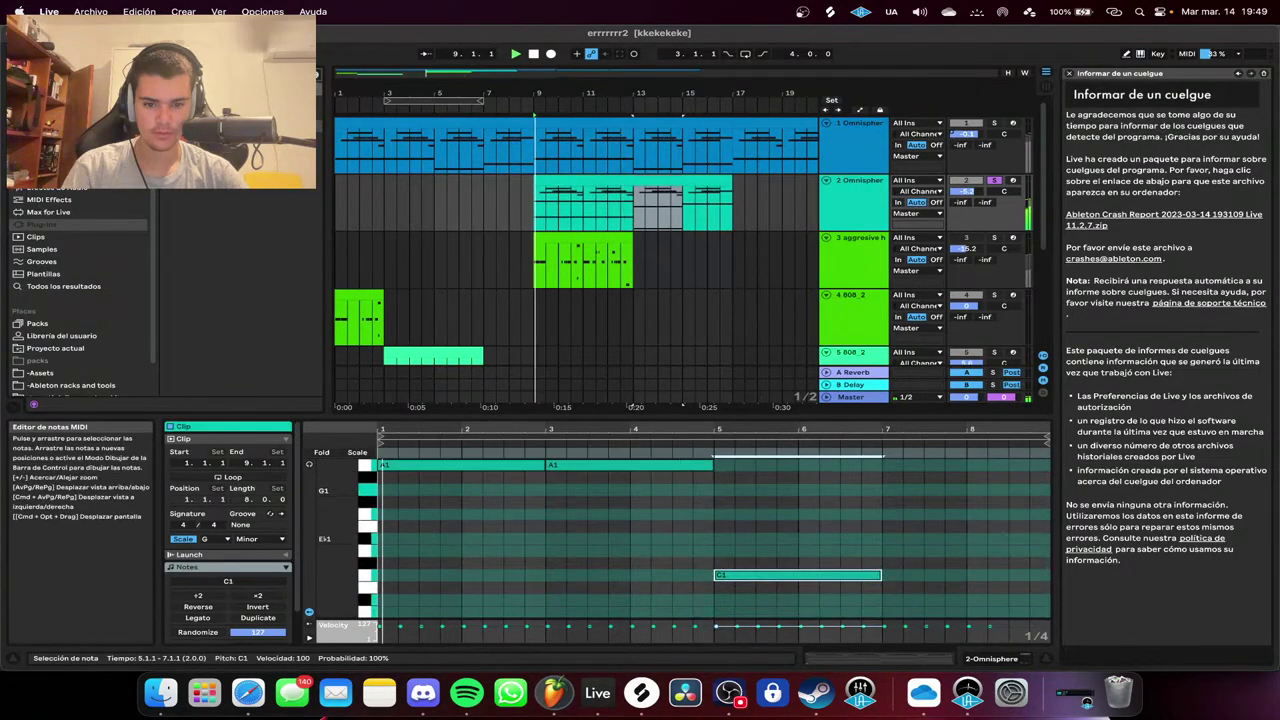
{"action": "scroll", "coordinate": [714, 540], "scroll_direction": "up", "scroll_amount": 5}
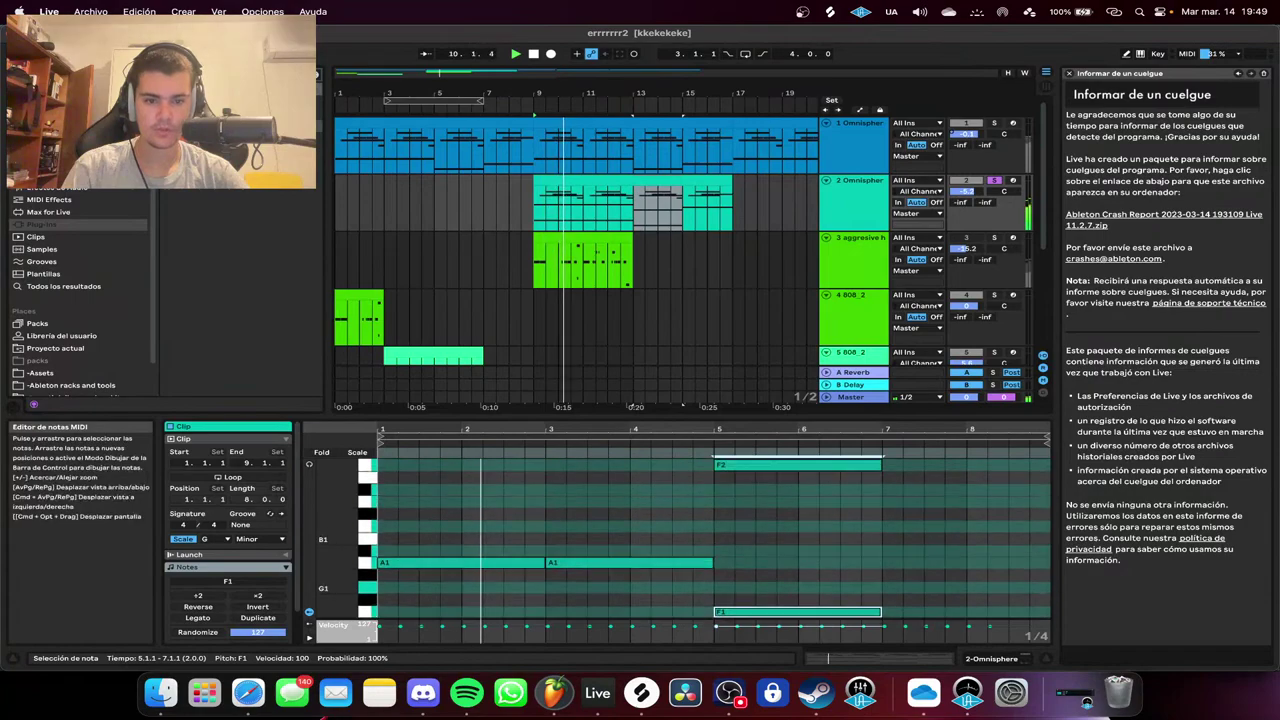
Duplicate the F1 bass note to bar 7, aligned to the grid, and raise the copy to G1.
{"action": "scroll", "coordinate": [714, 540], "scroll_direction": "down", "scroll_amount": 3}
{"action": "key", "text": "ctrl+d"}
{"action": "key", "text": "Up"}
{"action": "key", "text": "Up"}
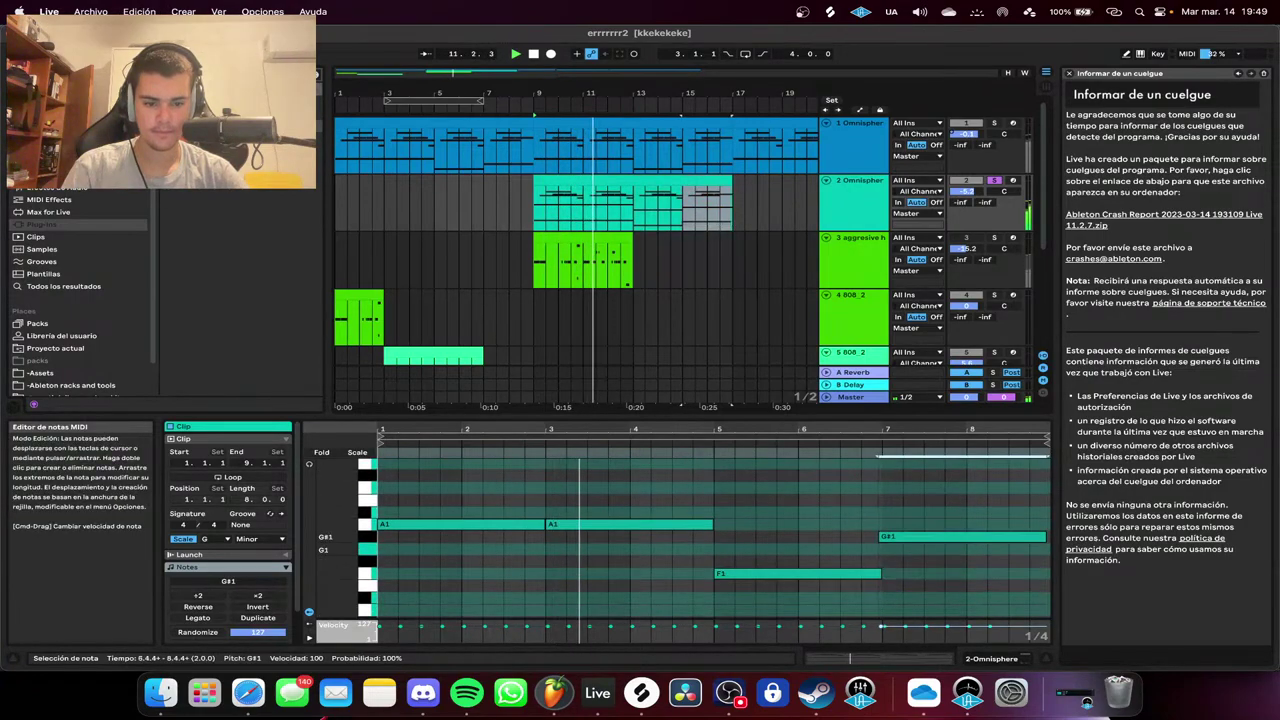
{"action": "left_click", "coordinate": [714, 500]}
{"action": "key", "text": "space"}
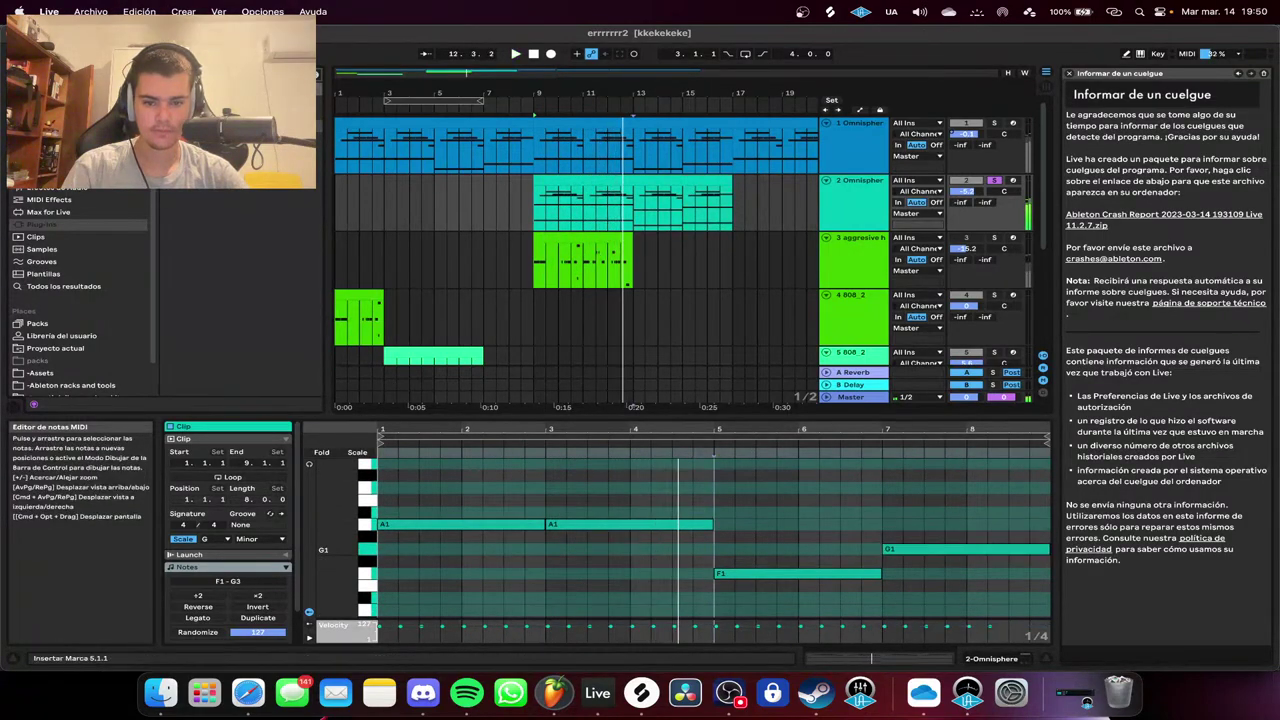
Add a half-bar G1 note at 4.3 leading into bar 5, and trim the second A1 note to end where it starts.
{"action": "key", "text": "space"}
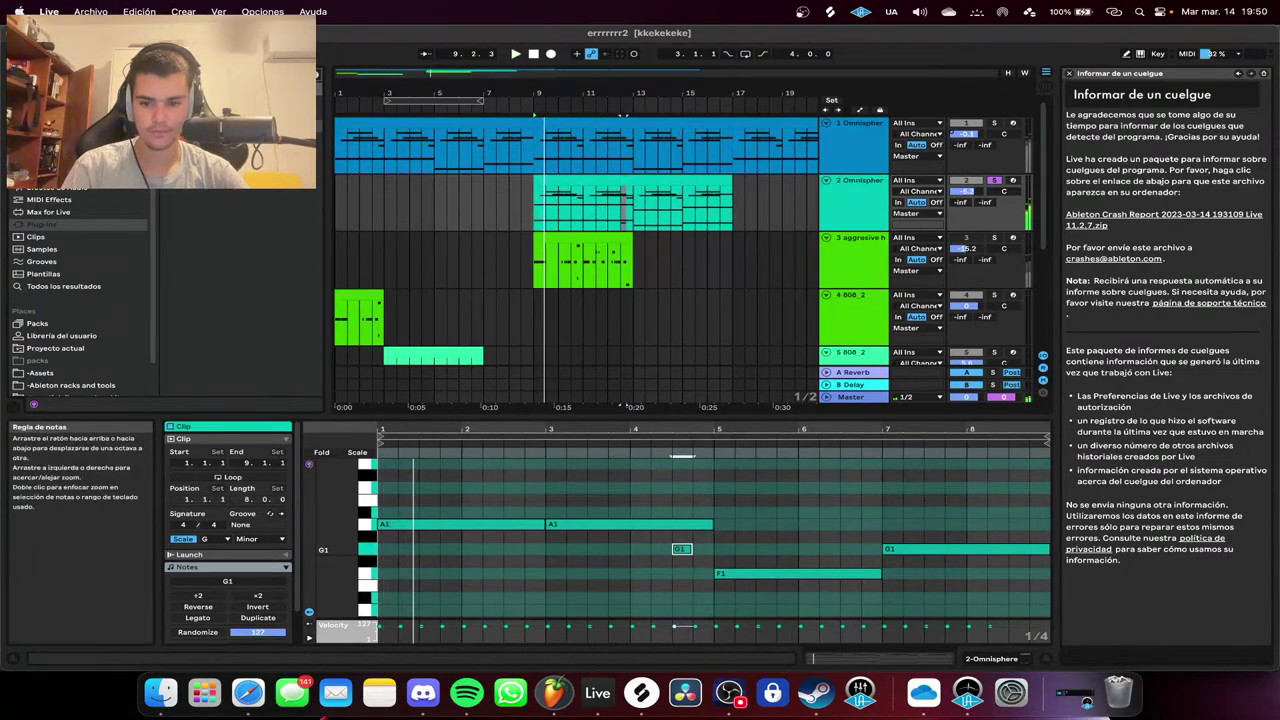
{"action": "left_click", "coordinate": [309, 464]}
{"action": "left_click", "coordinate": [367, 549]}
{"action": "left_click", "coordinate": [309, 464]}
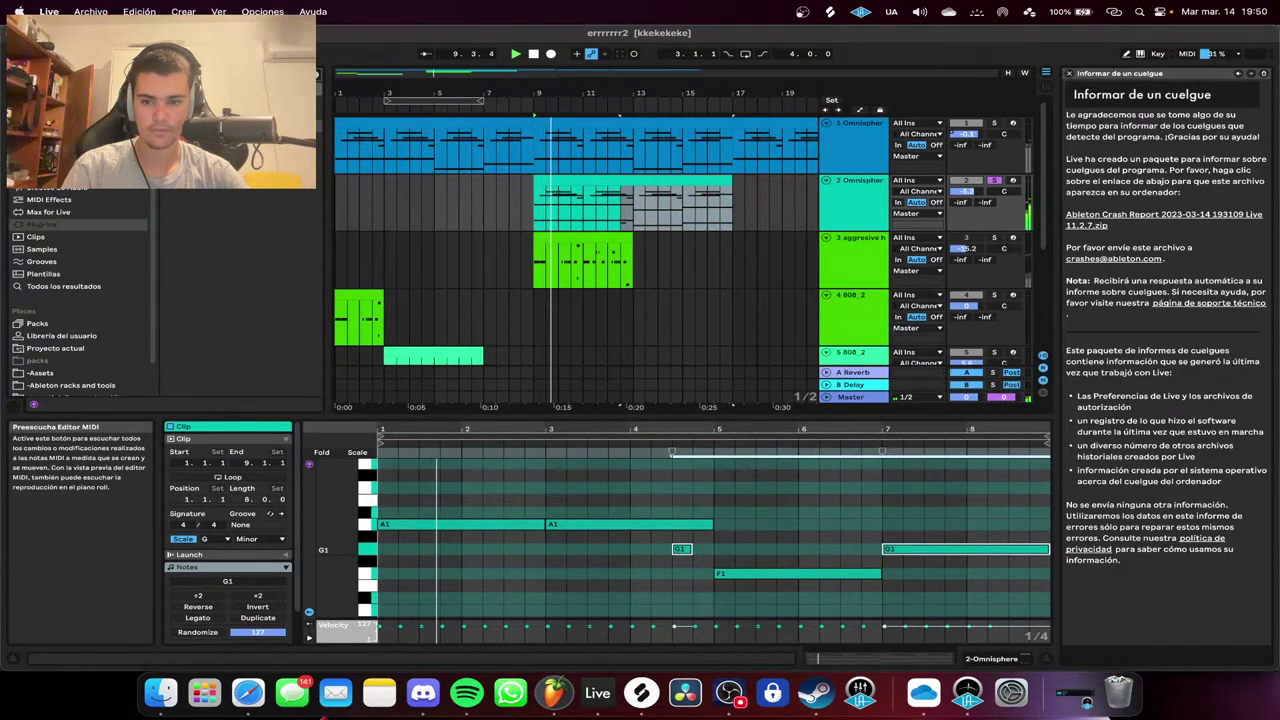
{"action": "left_click_drag", "start_coordinate": [691, 549], "coordinate": [673, 523]}
{"action": "left_click", "coordinate": [692, 512]}
{"action": "scroll", "coordinate": [692, 514], "scroll_direction": "up", "scroll_amount": 1}
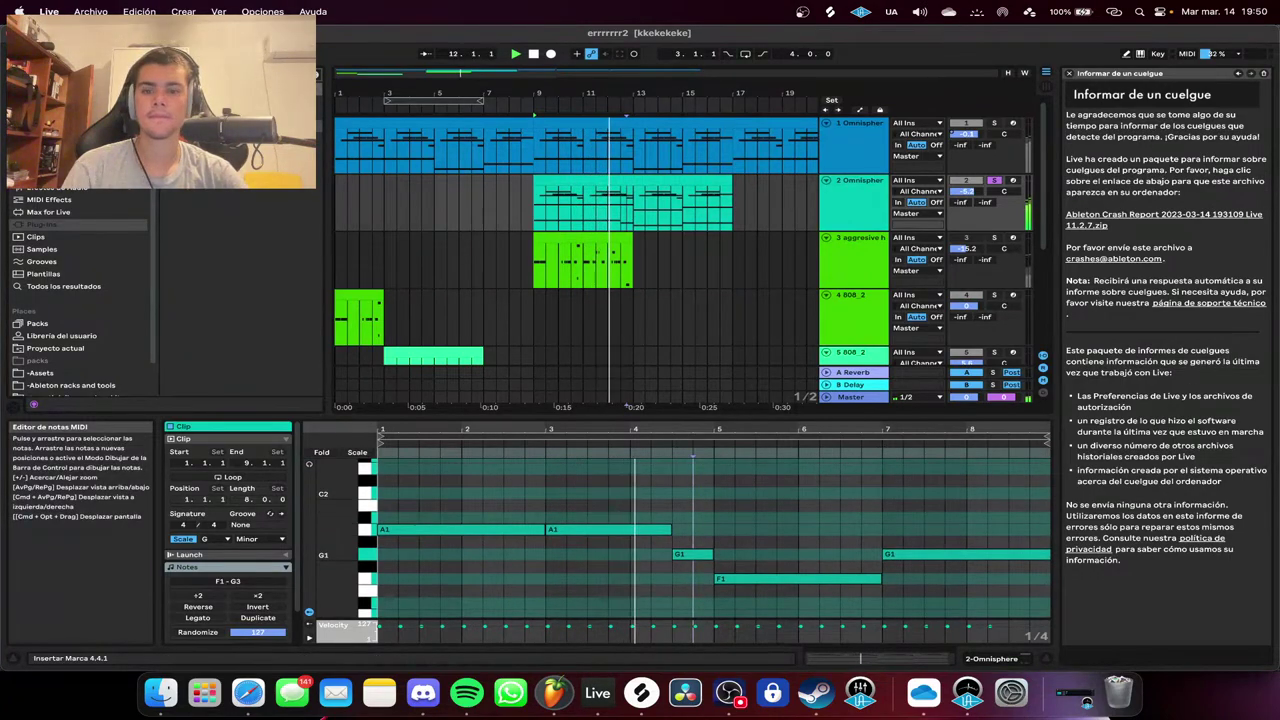
Add a half-bar C2 note at 8.3 and trim the last G1 note to end with it at 9.1.
{"action": "left_click", "coordinate": [740, 578]}
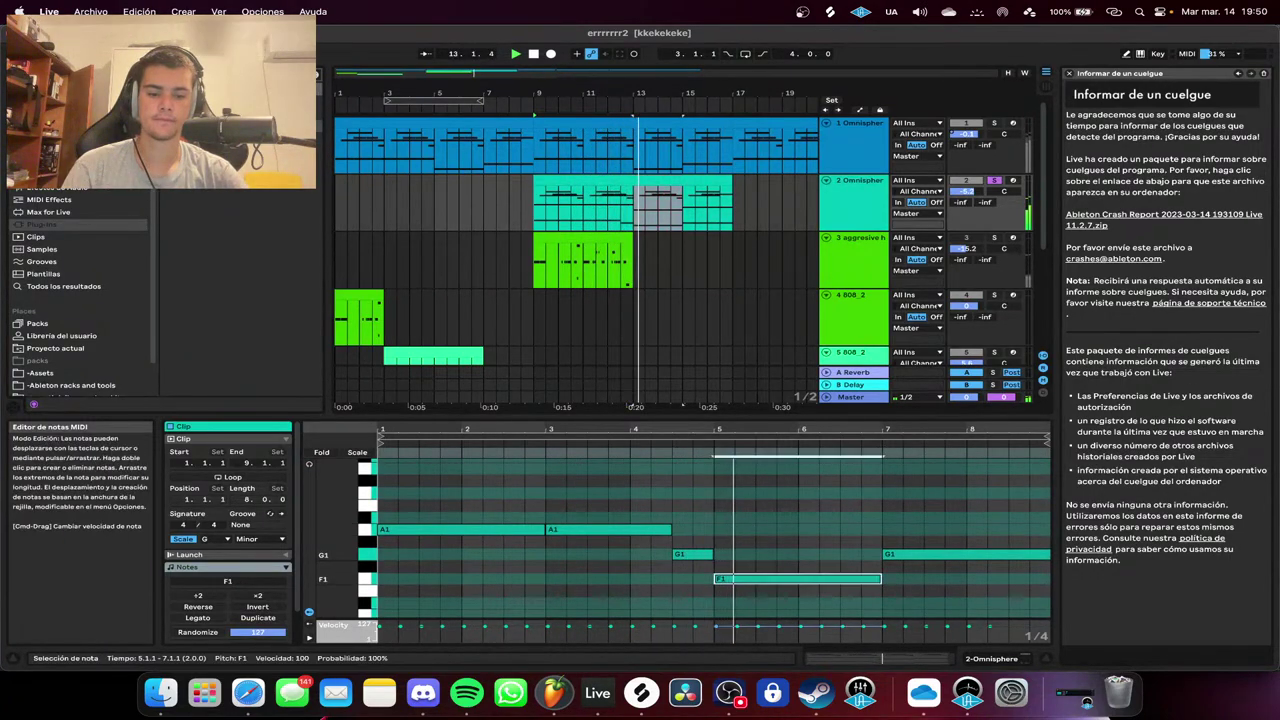
{"action": "scroll", "coordinate": [740, 567], "scroll_direction": "up", "scroll_amount": 1}
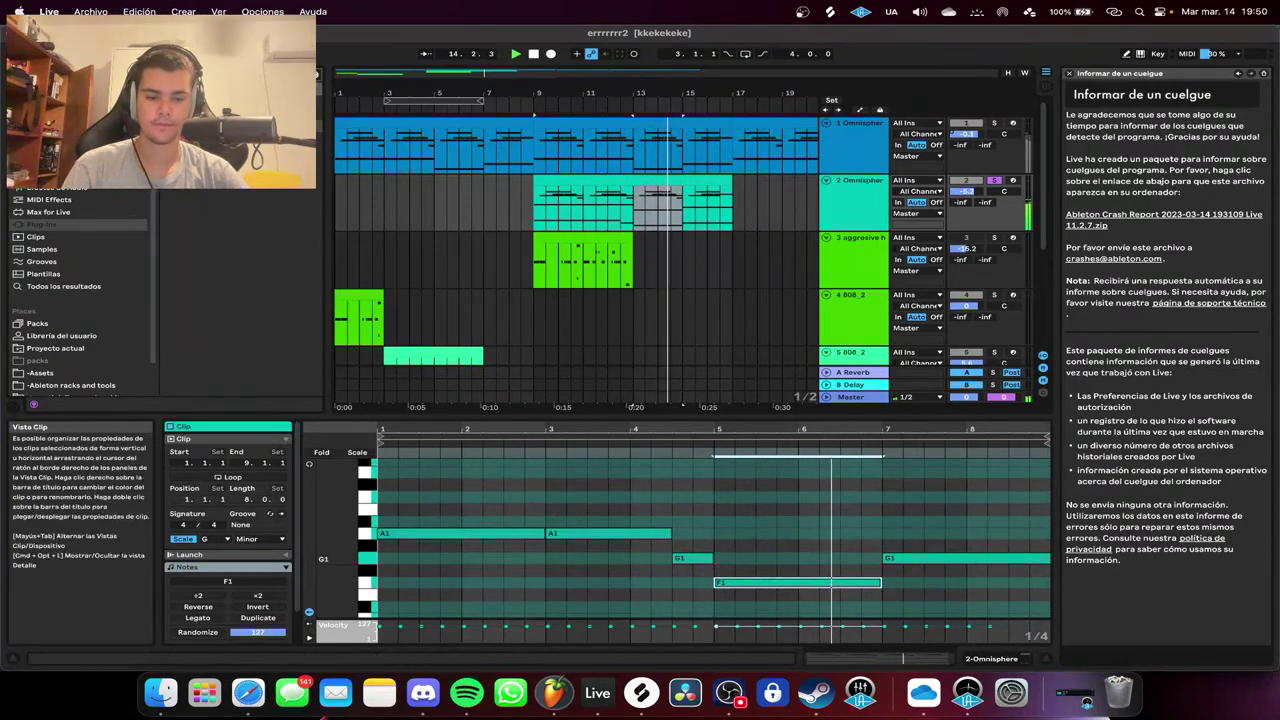
{"action": "left_click", "coordinate": [920, 557]}
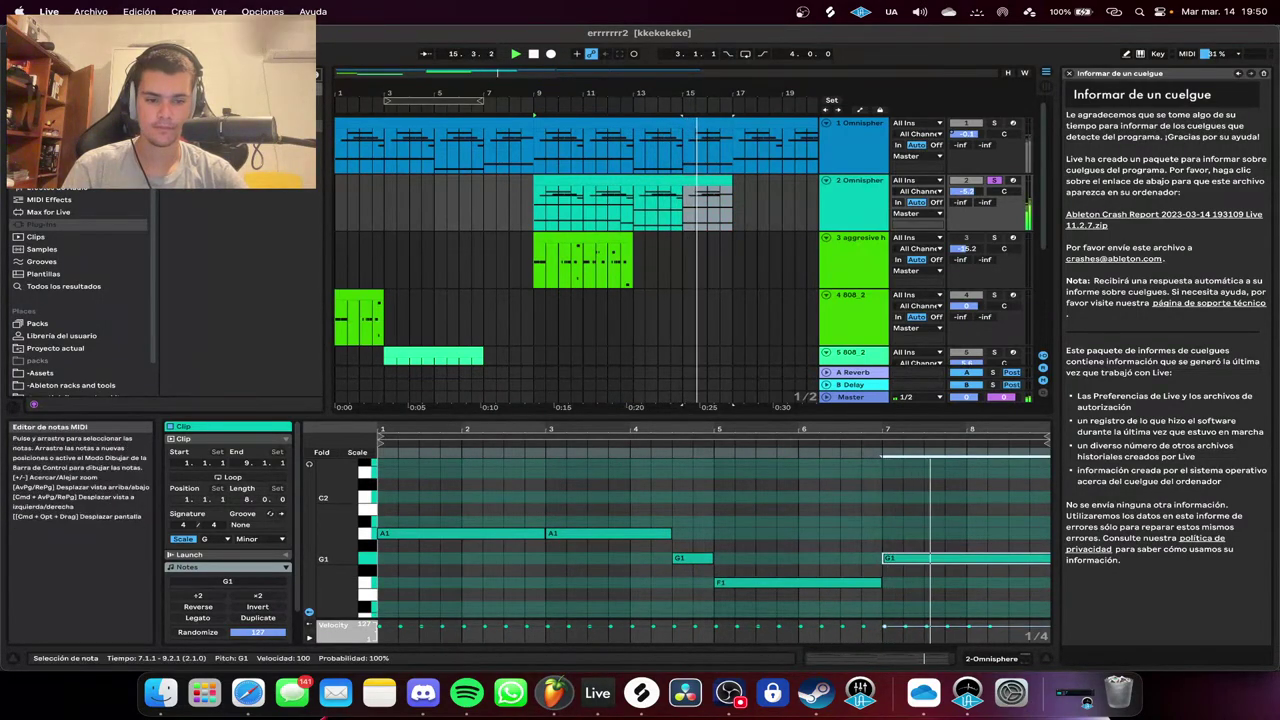
{"action": "scroll", "coordinate": [800, 540], "scroll_direction": "up", "scroll_amount": 1}
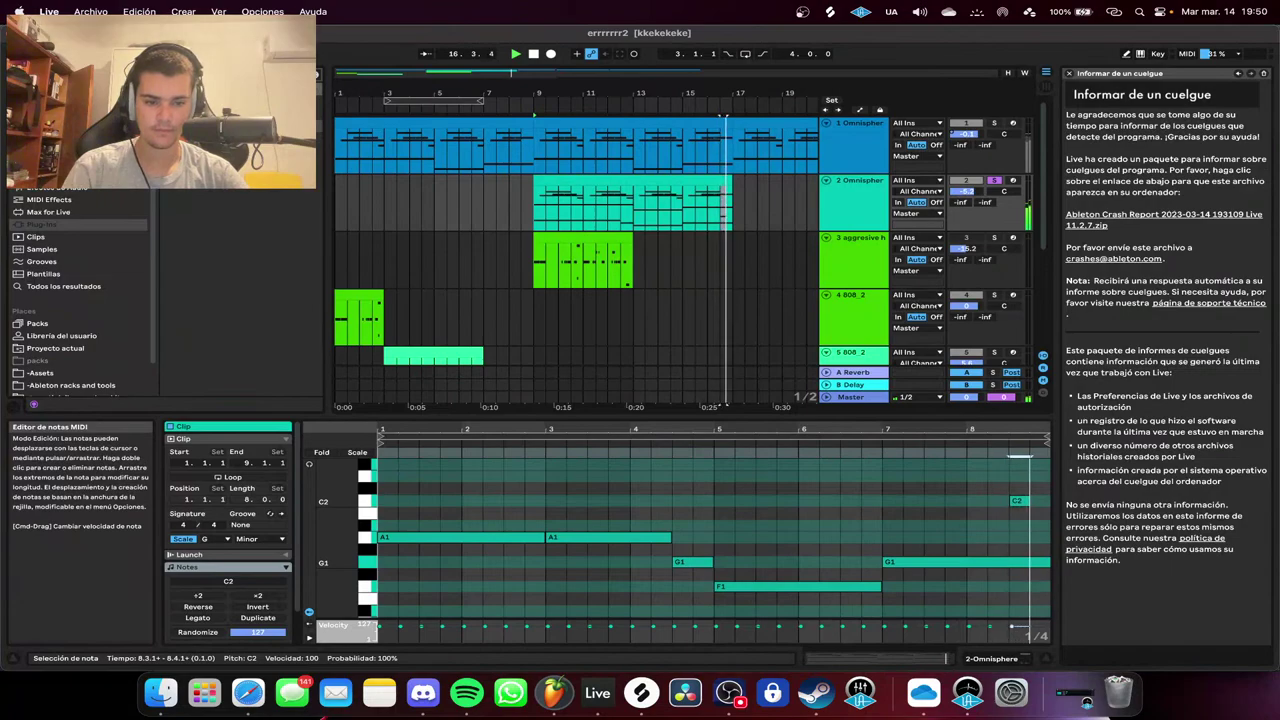
{"action": "double_click", "coordinate": [1019, 500]}
{"action": "key", "text": "space"}
{"action": "left_click_drag", "start_coordinate": [1028, 501], "coordinate": [1049, 501]}
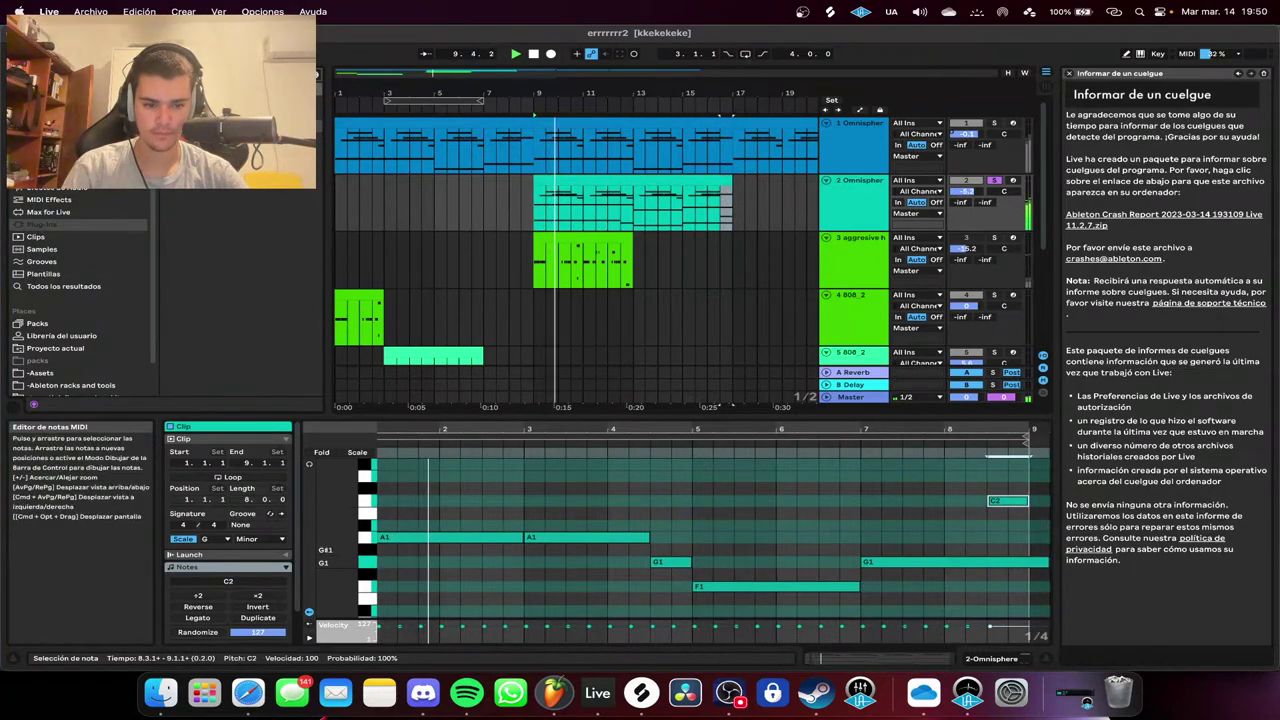
{"action": "left_click", "coordinate": [1040, 562]}
{"action": "left_click_drag", "start_coordinate": [1048, 562], "coordinate": [1029, 562]}
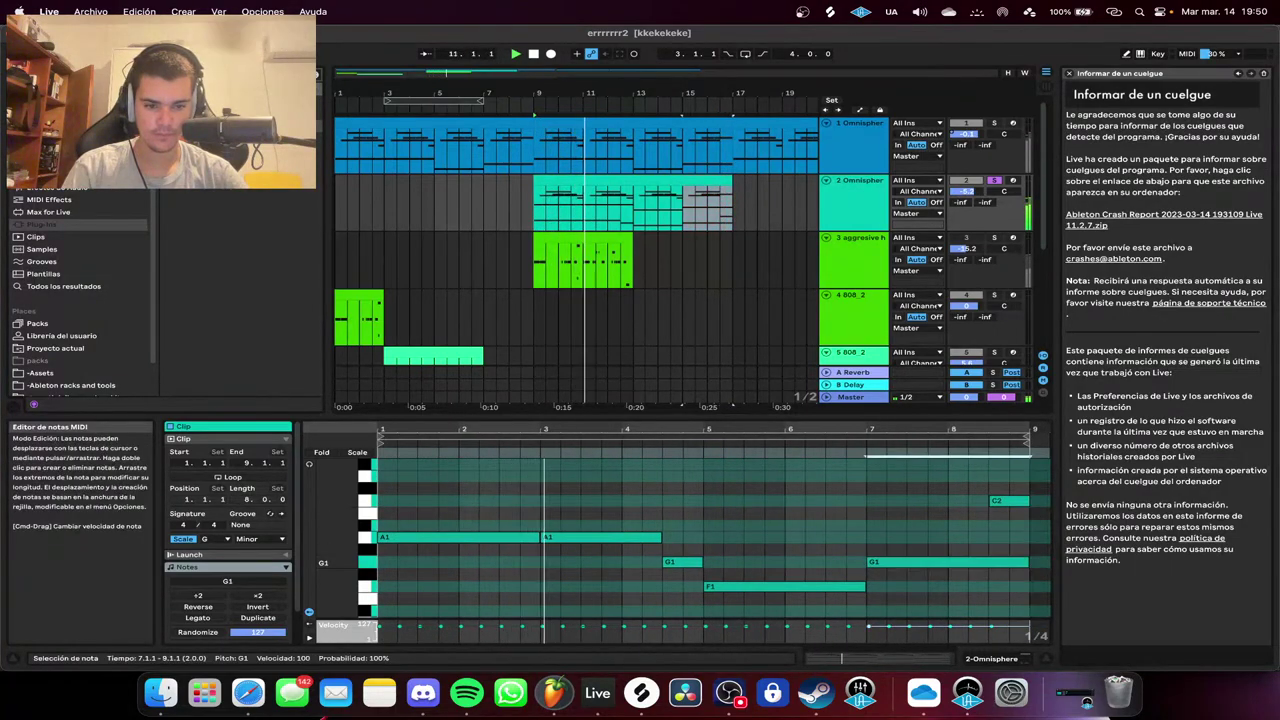
Duplicate the second A1 bass note and move the copy up to D2, starting at bar 3.
{"action": "scroll", "coordinate": [700, 550], "scroll_direction": "up", "scroll_amount": 2}
{"action": "left_click", "coordinate": [610, 564]}
{"action": "key", "text": "super+d"}
{"action": "left_click_drag", "start_coordinate": [720, 564], "coordinate": [598, 503]}
{"action": "key", "text": "space"}
{"action": "scroll", "coordinate": [600, 530], "scroll_direction": "up", "scroll_amount": 3}
{"action": "scroll", "coordinate": [600, 530], "scroll_direction": "down", "scroll_amount": 1}
{"action": "scroll", "coordinate": [700, 540], "scroll_direction": "up", "scroll_amount": 2}
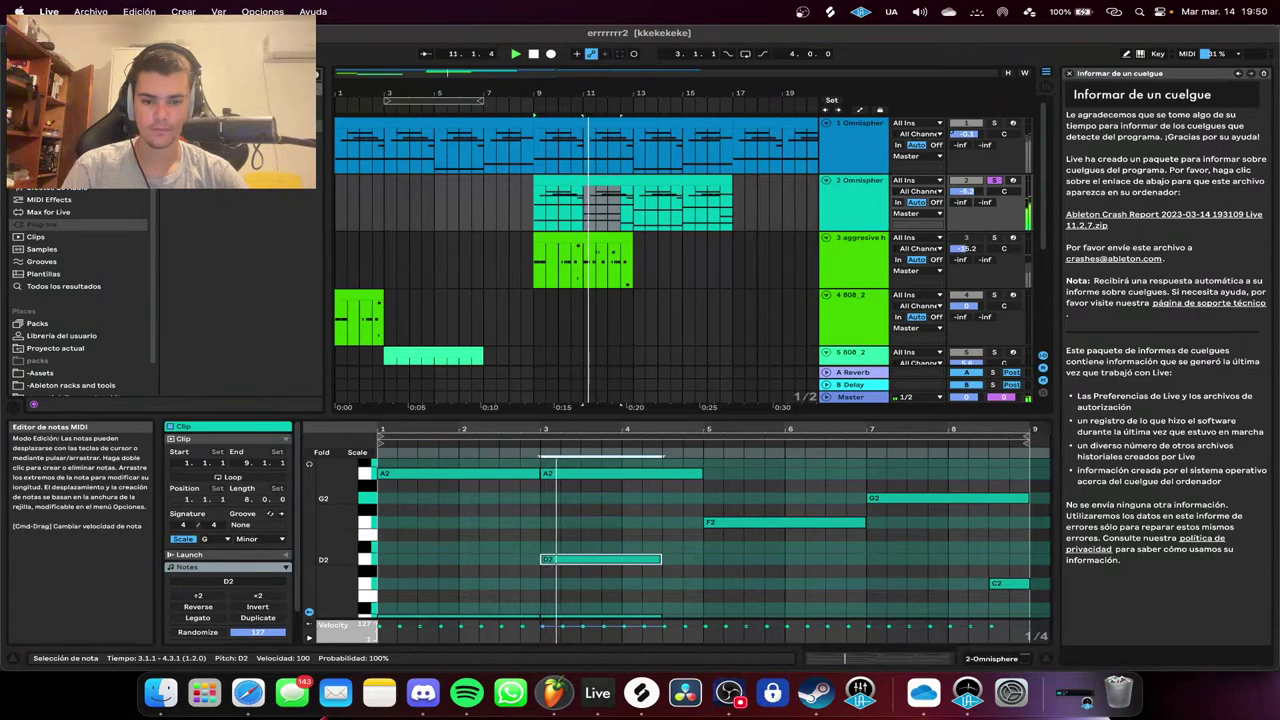
Lengthen the D2 note at bar 3 to end at about 4.3.3 and raise it to F2.
{"action": "left_click_drag", "start_coordinate": [661, 559], "coordinate": [607, 547]}
{"action": "key", "text": "space"}
{"action": "key", "text": "space"}
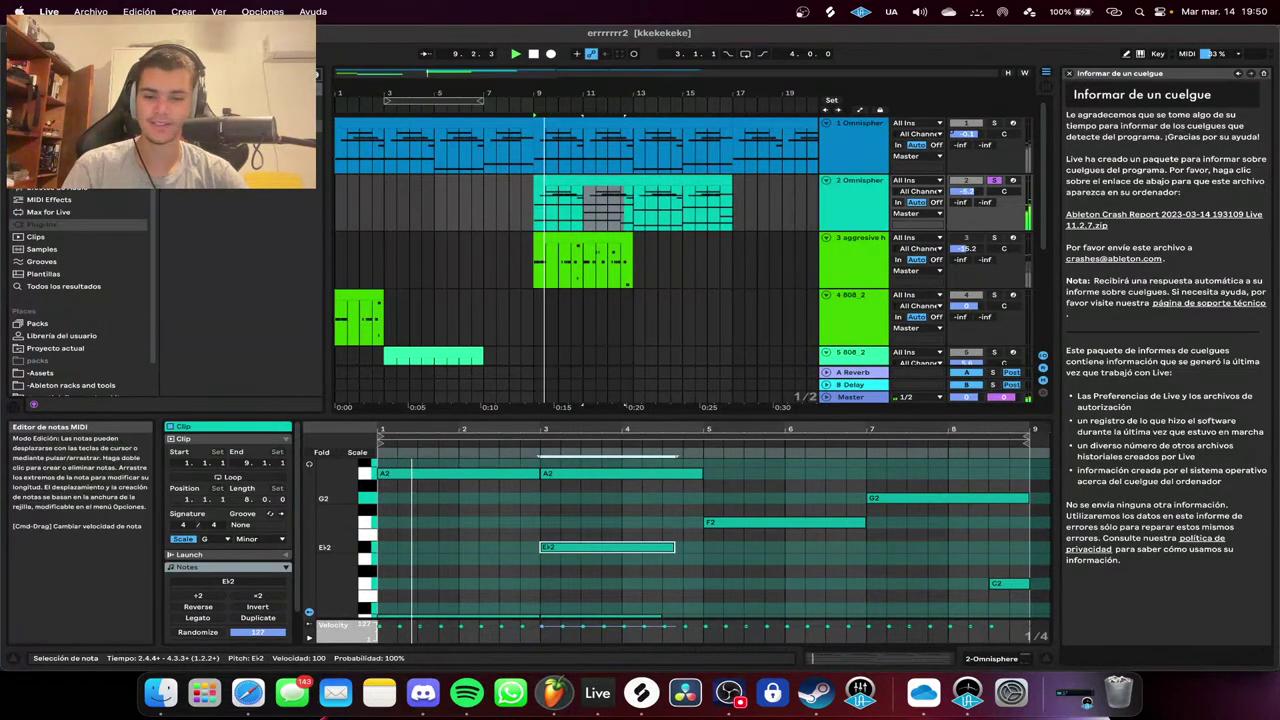
{"action": "left_click_drag", "start_coordinate": [607, 547], "coordinate": [608, 522]}
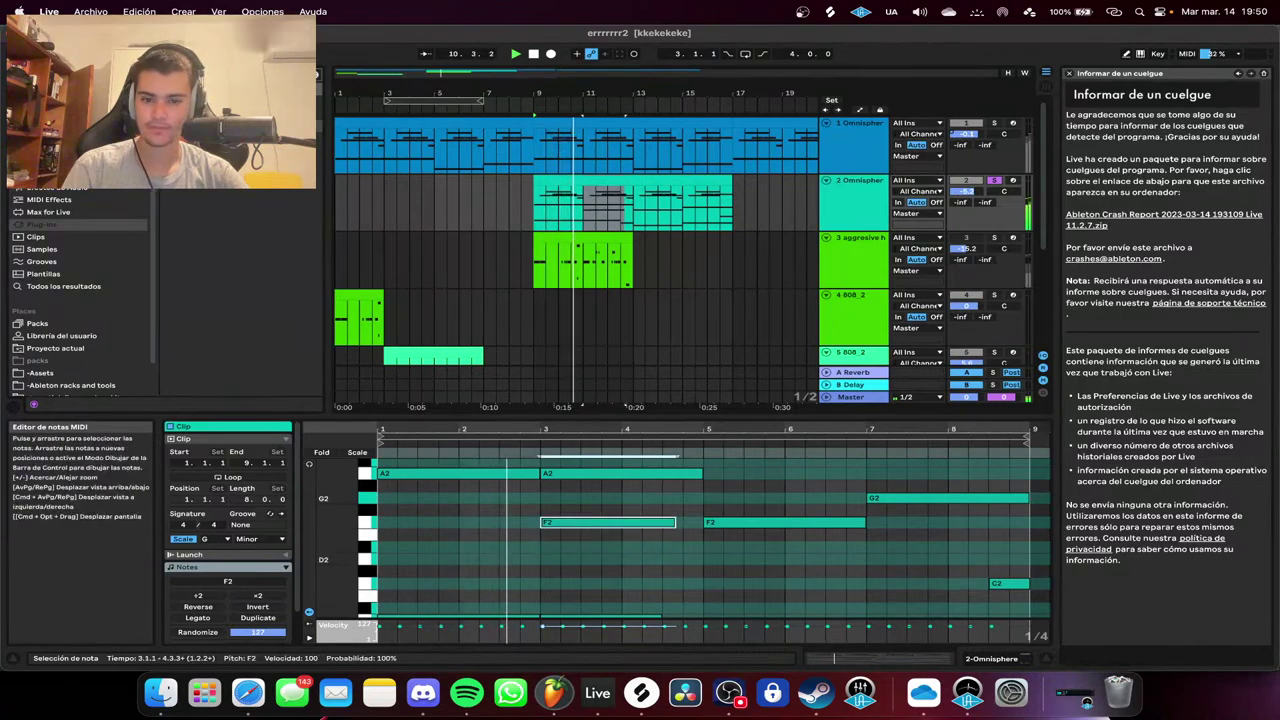
Add a three-beat E2 note at 4.1 and a half-bar D2 note at 4.3 ending at bar 5.
{"action": "double_click", "coordinate": [632, 547]}
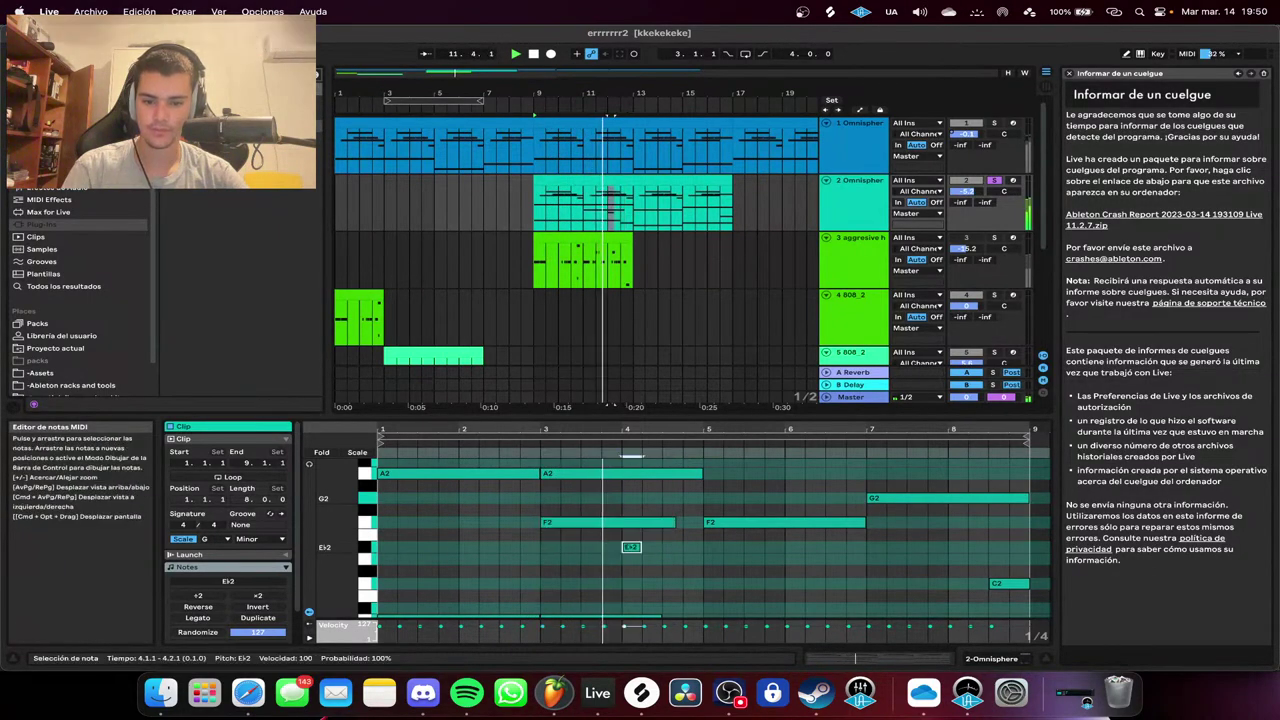
{"action": "mouse_move", "coordinate": [641, 547]}
{"action": "left_mouse_down"}
{"action": "mouse_move", "coordinate": [682, 547]}
{"action": "mouse_move", "coordinate": [655, 535]}
{"action": "left_mouse_up"}
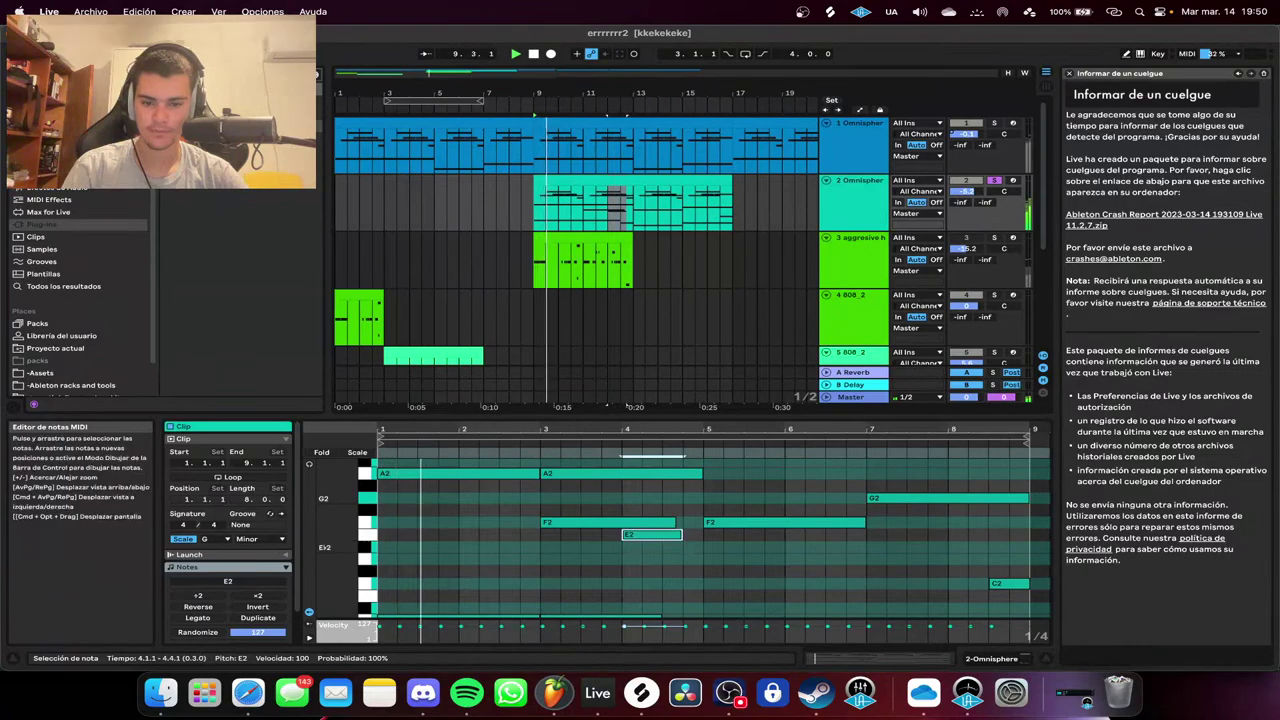
{"action": "scroll", "coordinate": [650, 535], "scroll_direction": "down", "scroll_amount": 3}
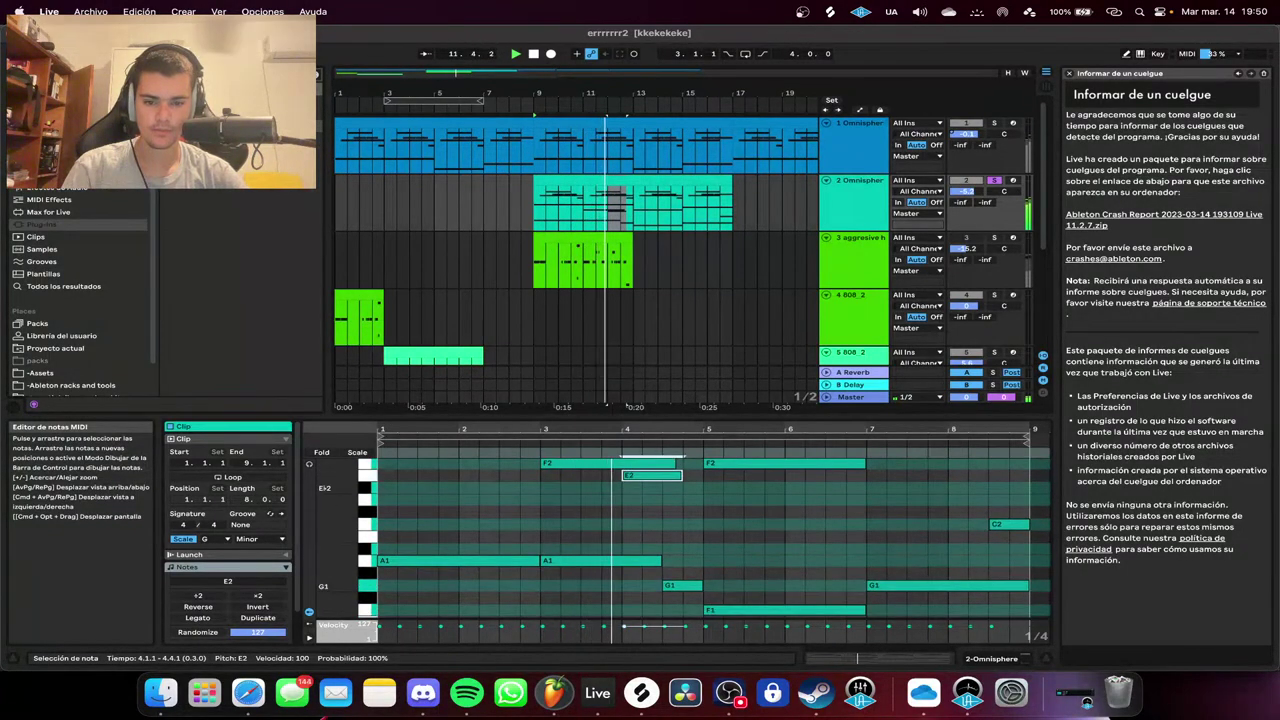
{"action": "double_click", "coordinate": [672, 499]}
{"action": "left_click_drag", "start_coordinate": [683, 500], "coordinate": [703, 500]}
{"action": "key", "text": "space"}
Add a two-bar C2 note at bar 5 and a D2 note from bar 7 to 8.2.
{"action": "scroll", "coordinate": [700, 530], "scroll_direction": "up", "scroll_amount": 9}
{"action": "scroll", "coordinate": [700, 530], "scroll_direction": "down", "scroll_amount": 8}
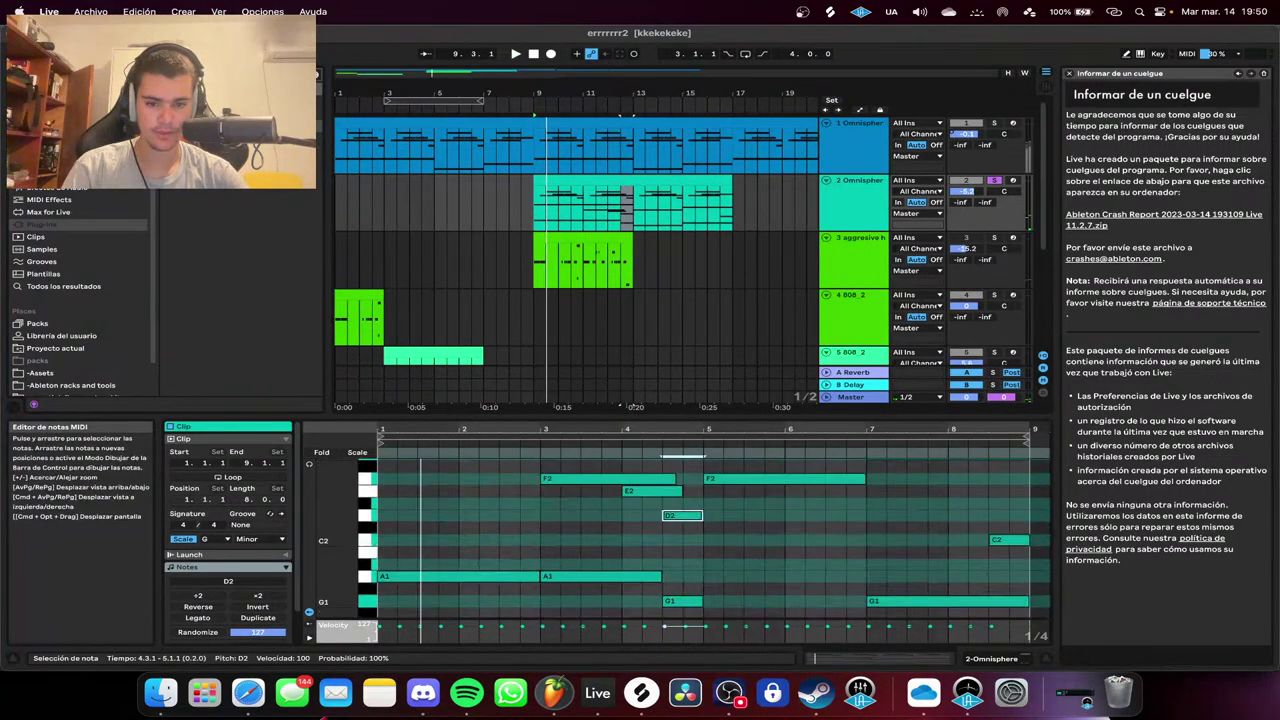
{"action": "scroll", "coordinate": [700, 540], "scroll_direction": "down", "scroll_amount": 3}
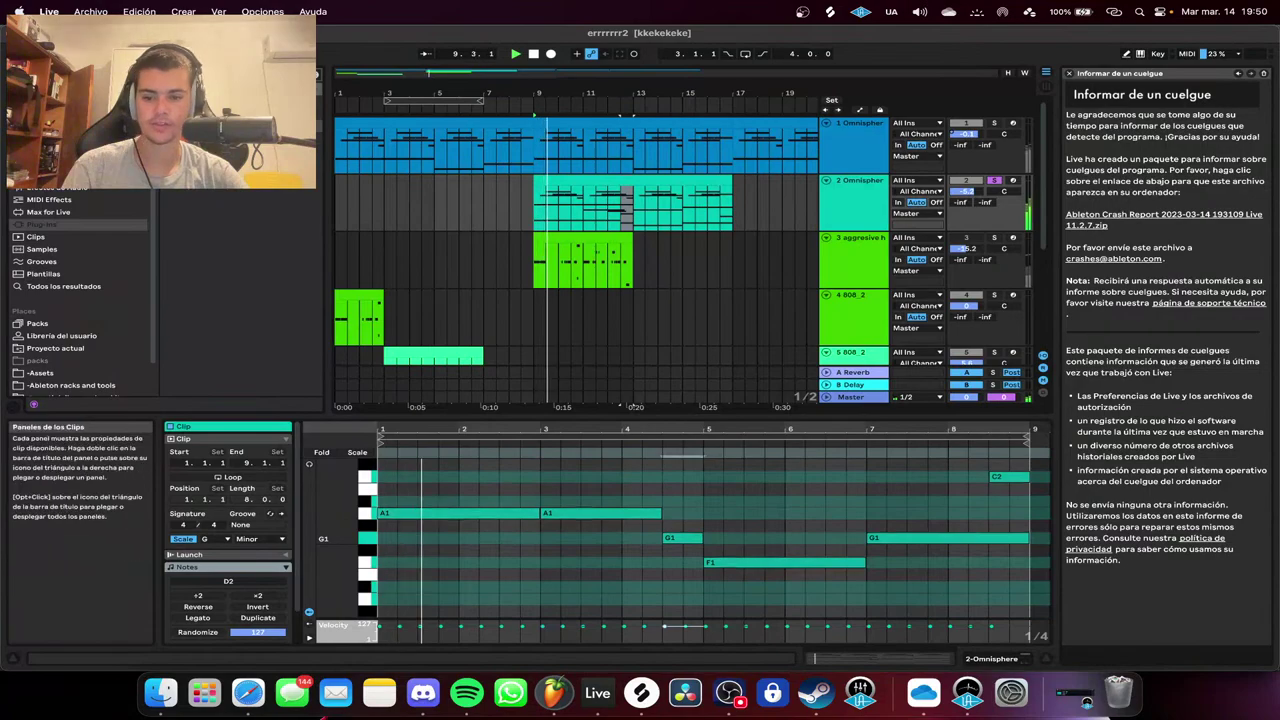
{"action": "scroll", "coordinate": [700, 550], "scroll_direction": "up", "scroll_amount": 2}
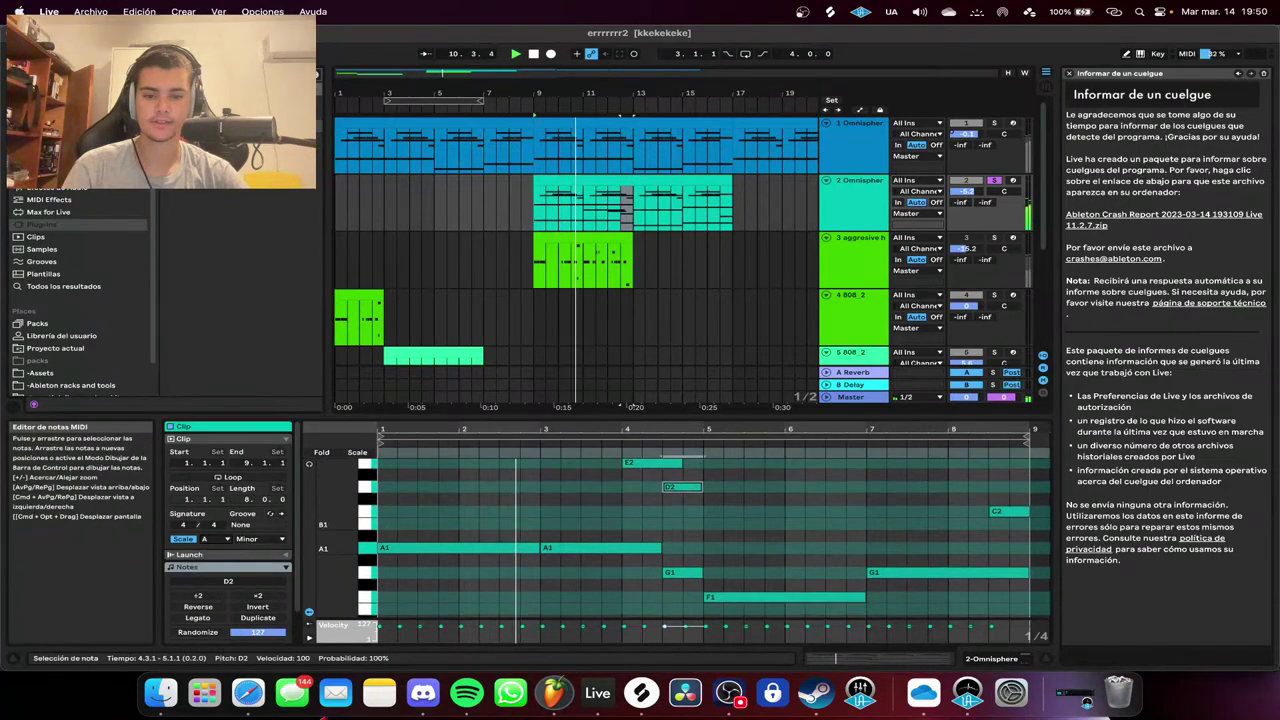
{"action": "scroll", "coordinate": [700, 550], "scroll_direction": "up", "scroll_amount": 2}
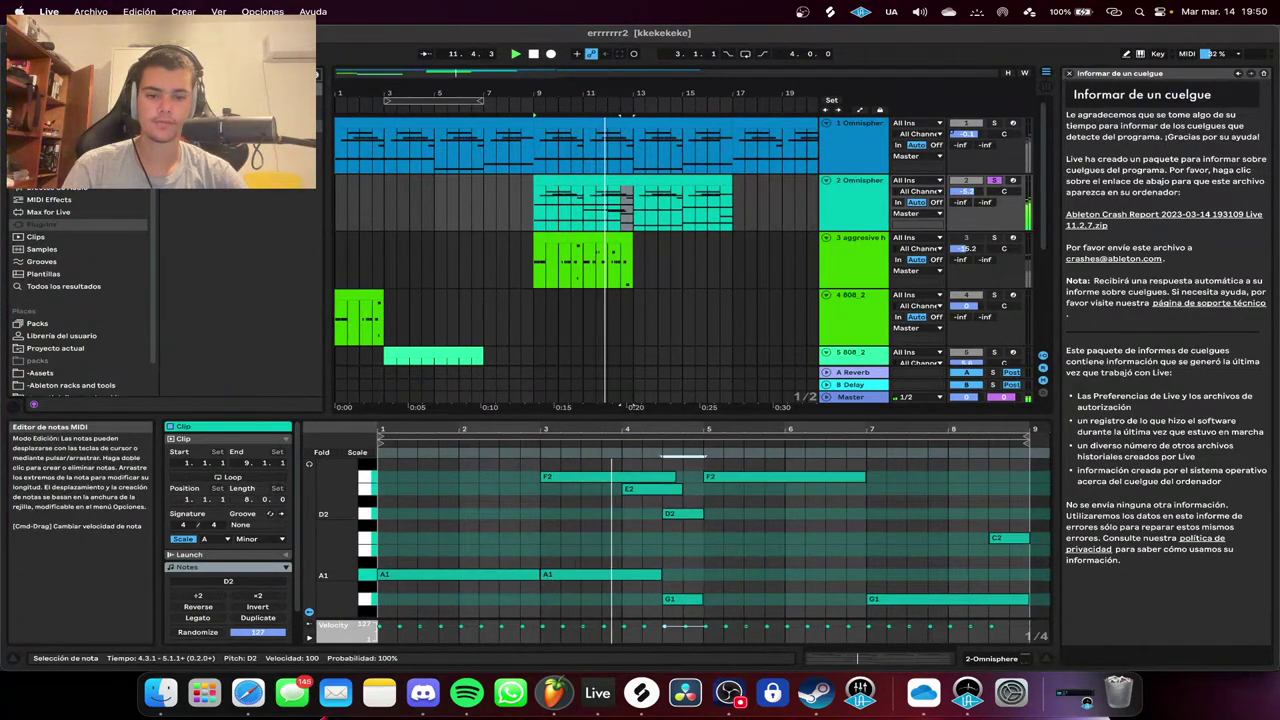
{"action": "double_click", "coordinate": [712, 538]}
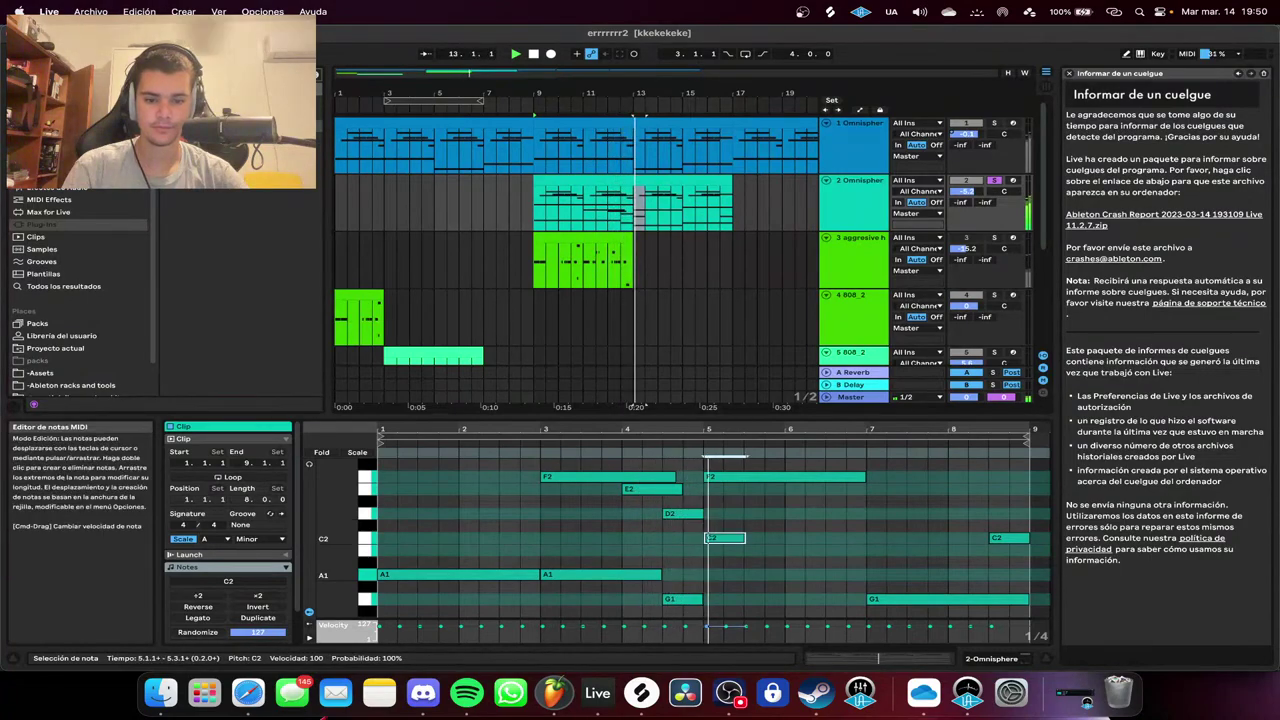
{"action": "left_click_drag", "start_coordinate": [744, 538], "coordinate": [967, 513]}
{"action": "double_click", "coordinate": [877, 513]}
{"action": "scroll", "coordinate": [960, 530], "scroll_direction": "up", "scroll_amount": 1}
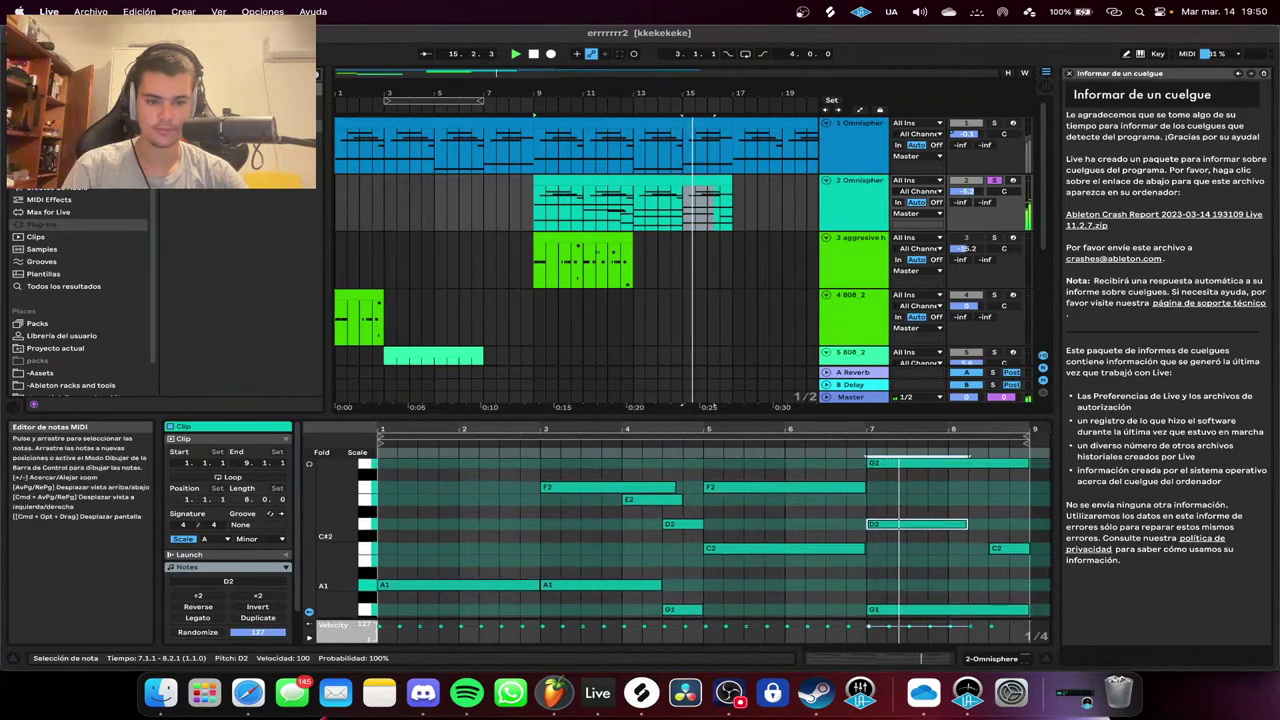
Add an F2 note from 8.3 to about 8.4.3 and raise it to B2.
{"action": "scroll", "coordinate": [960, 530], "scroll_direction": "up", "scroll_amount": 2}
{"action": "double_click", "coordinate": [998, 510]}
{"action": "scroll", "coordinate": [1000, 530], "scroll_direction": "up", "scroll_amount": 2}
{"action": "left_click_drag", "start_coordinate": [1008, 538], "coordinate": [1021, 538]}
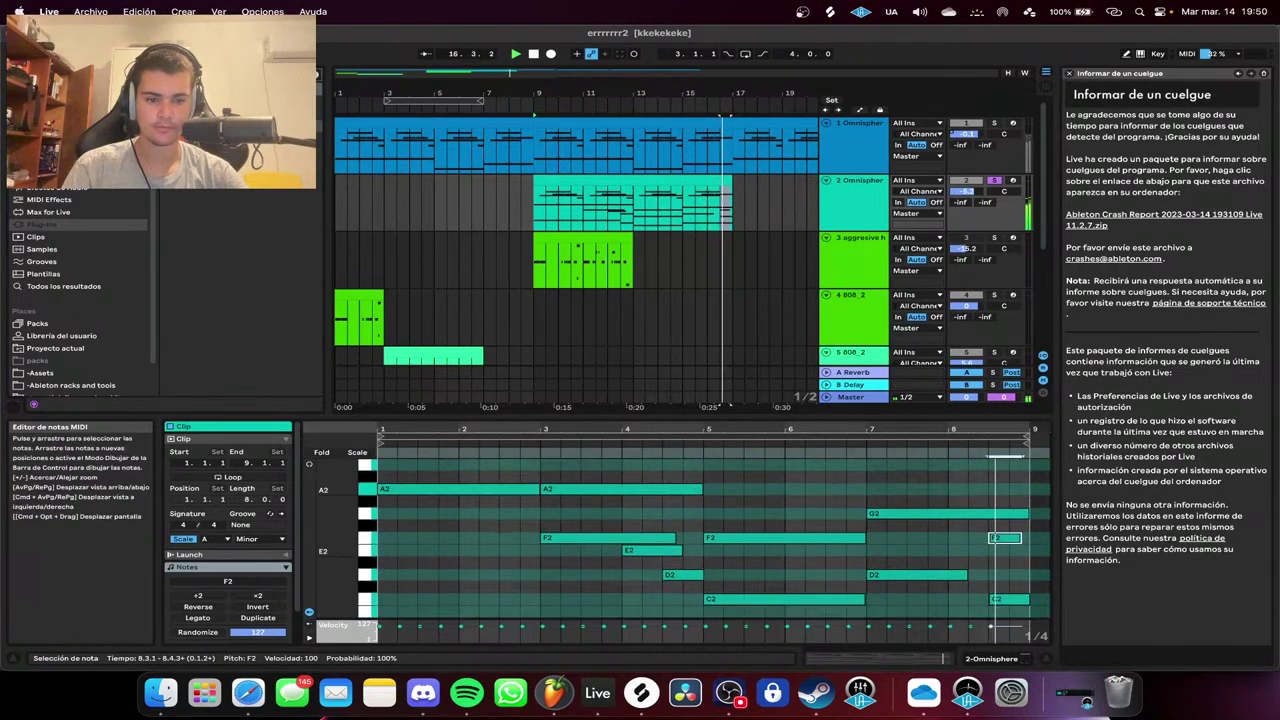
{"action": "scroll", "coordinate": [1005, 537], "scroll_direction": "up", "scroll_amount": 1}
{"action": "scroll", "coordinate": [1000, 530], "scroll_direction": "up", "scroll_amount": 2}
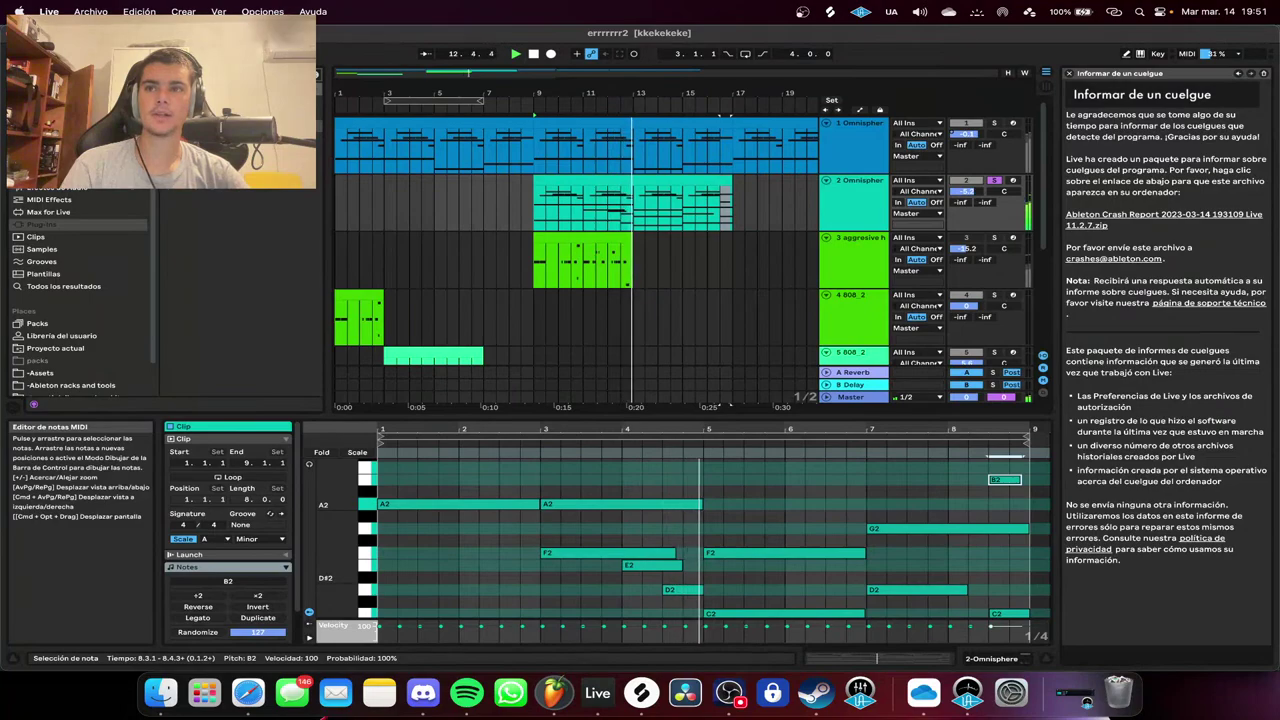
Switch to OBS Studio, shrink its window and move it out of view, and return to Ableton Live.
{"action": "left_click", "coordinate": [729, 692]}
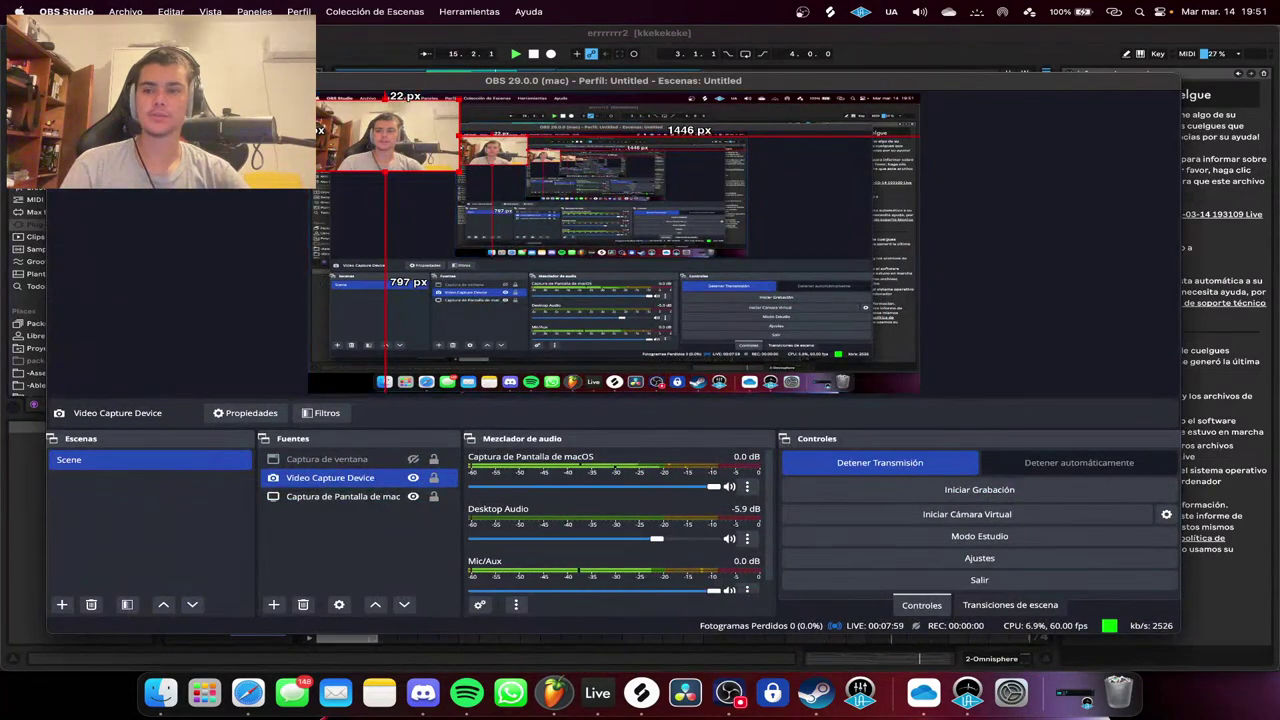
{"action": "left_click_drag", "start_coordinate": [47, 74], "coordinate": [460, 253]}
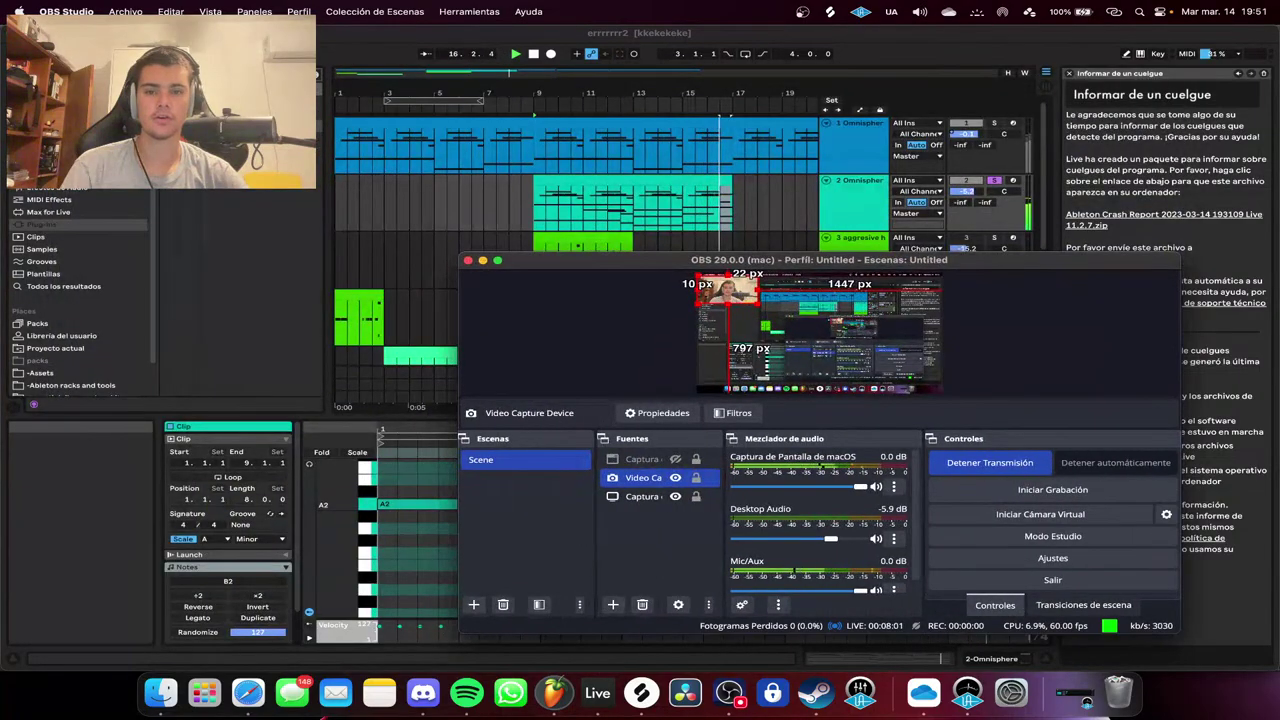
{"action": "left_click_drag", "start_coordinate": [600, 260], "coordinate": [685, 2]}
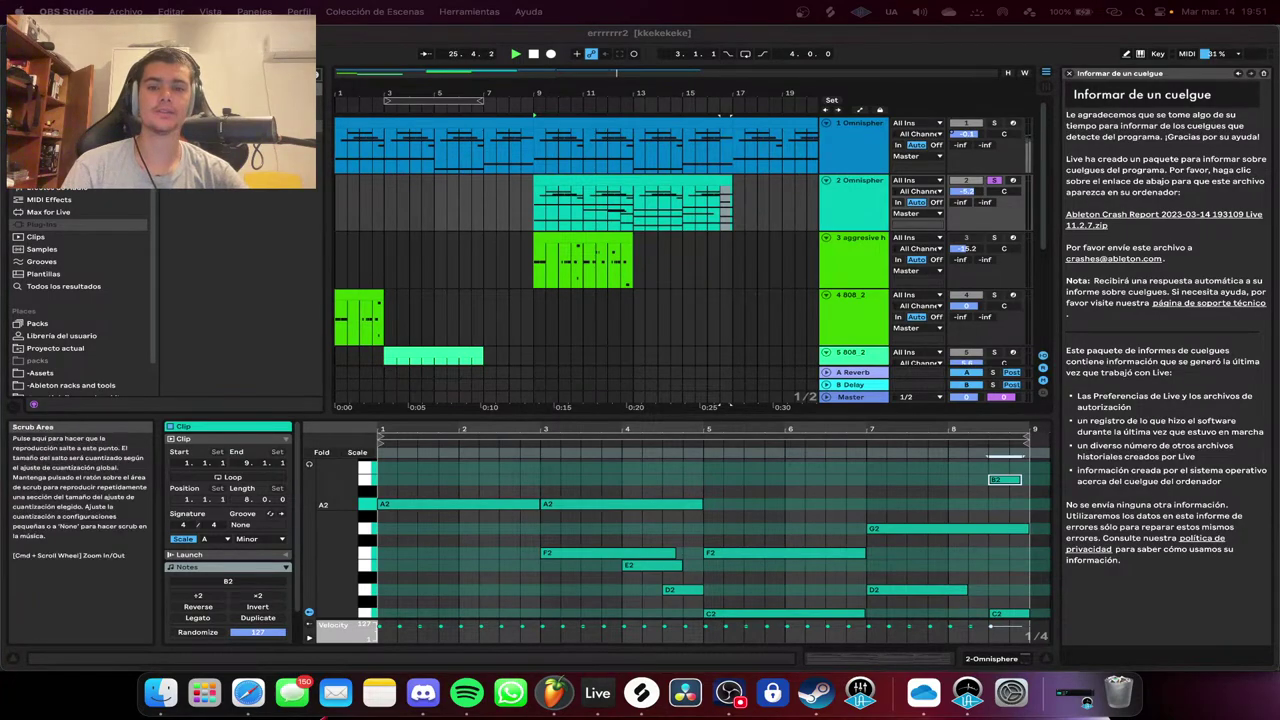
{"action": "key", "text": "super+Tab"}
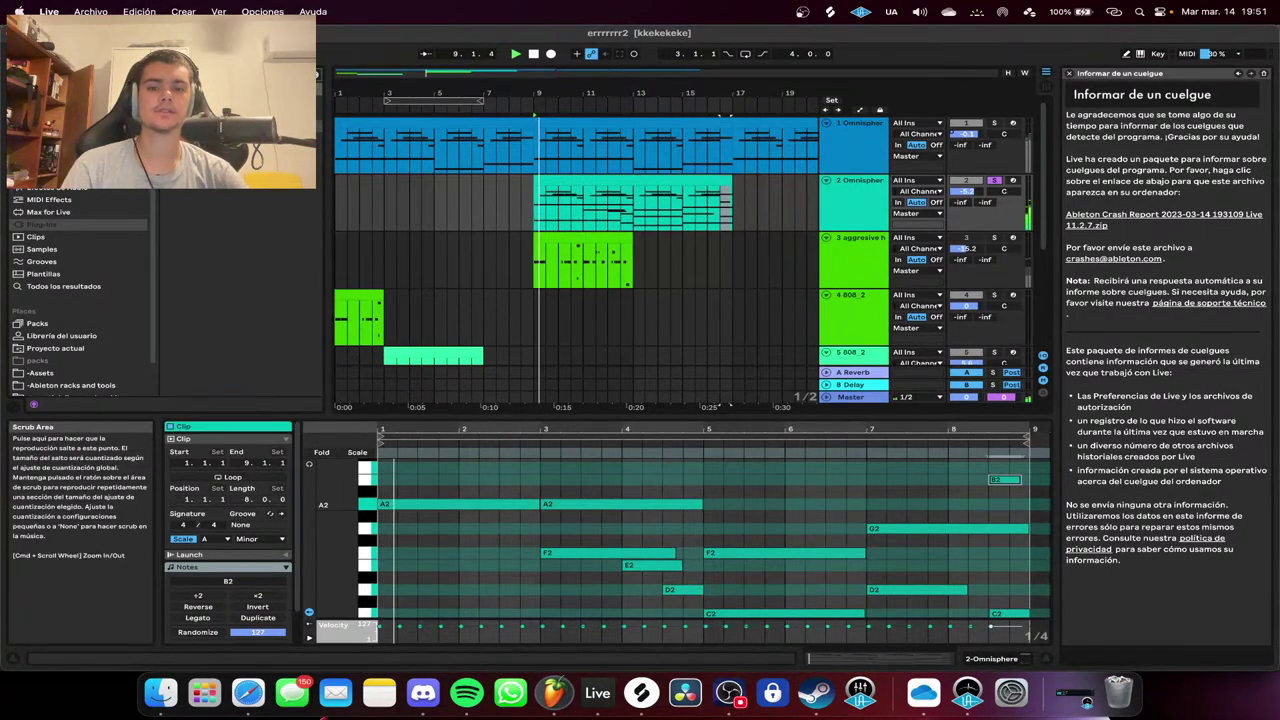
Play the arrangement from bar 9 to listen to the second Omnisphere layer with its bass and harmony notes.
{"action": "scroll", "coordinate": [700, 540], "scroll_direction": "down", "scroll_amount": 5}
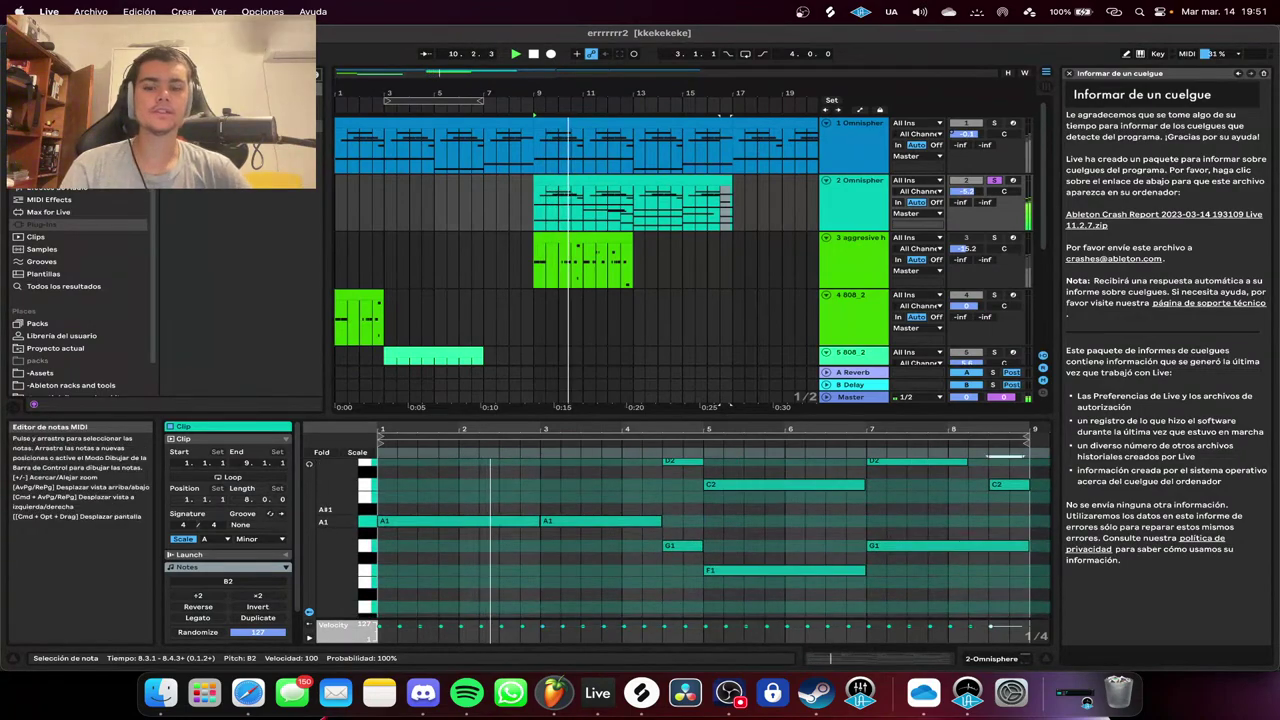
{"action": "key", "text": "super+Tab"}
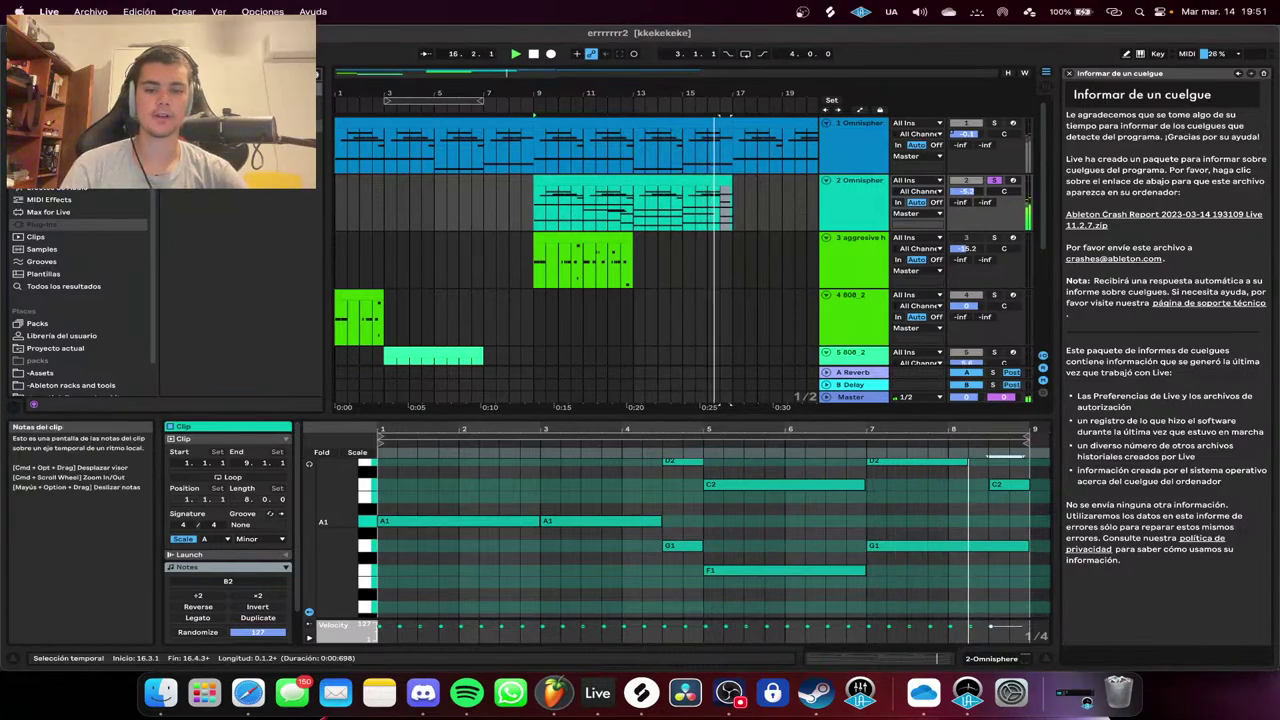
{"action": "left_click", "coordinate": [707, 261]}
{"action": "key", "text": "space"}
{"action": "left_click", "coordinate": [536, 109]}
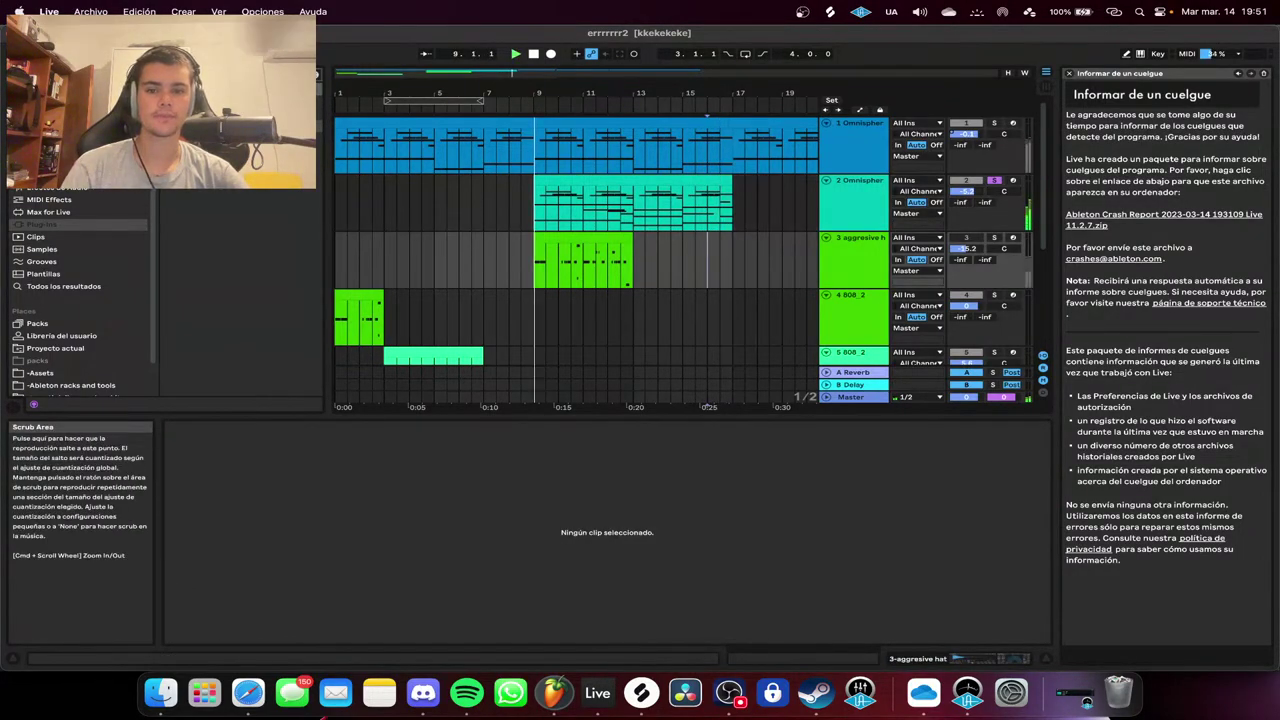
{"action": "key", "text": "space"}
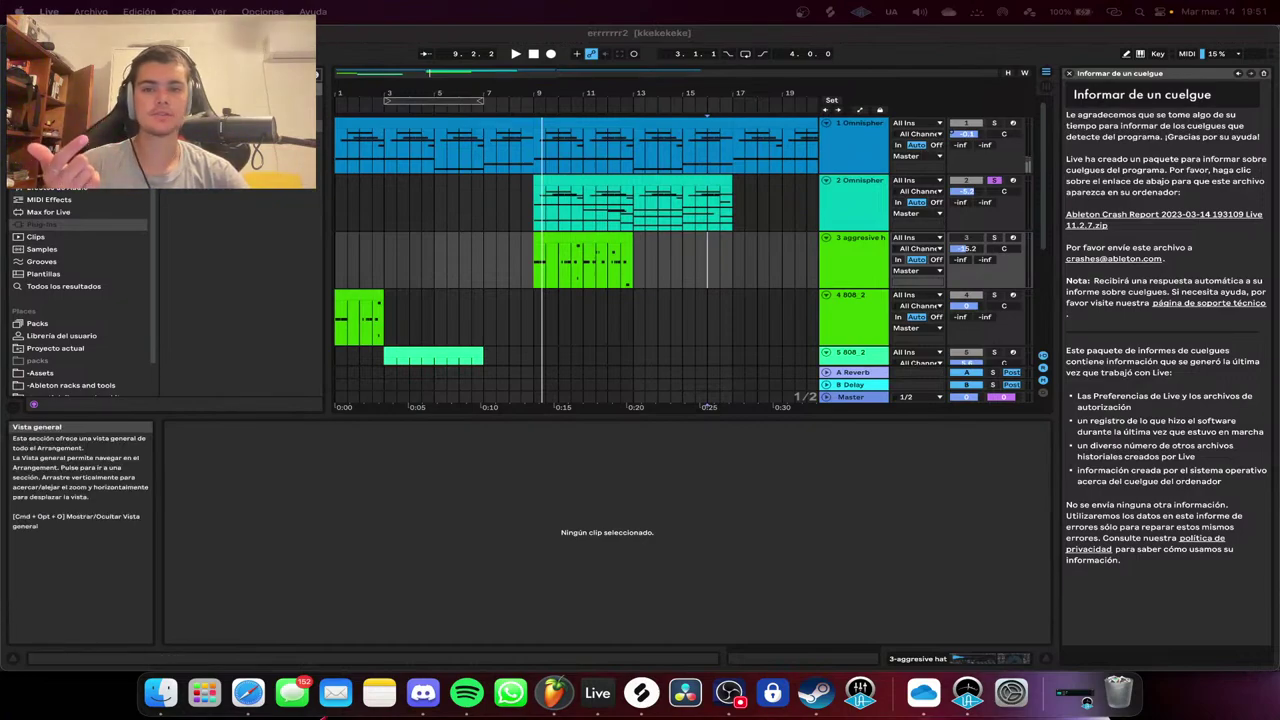
Solo the first Omnisphere track alongside the second and play the arrangement from the beginning.
{"action": "left_click", "coordinate": [533, 54]}
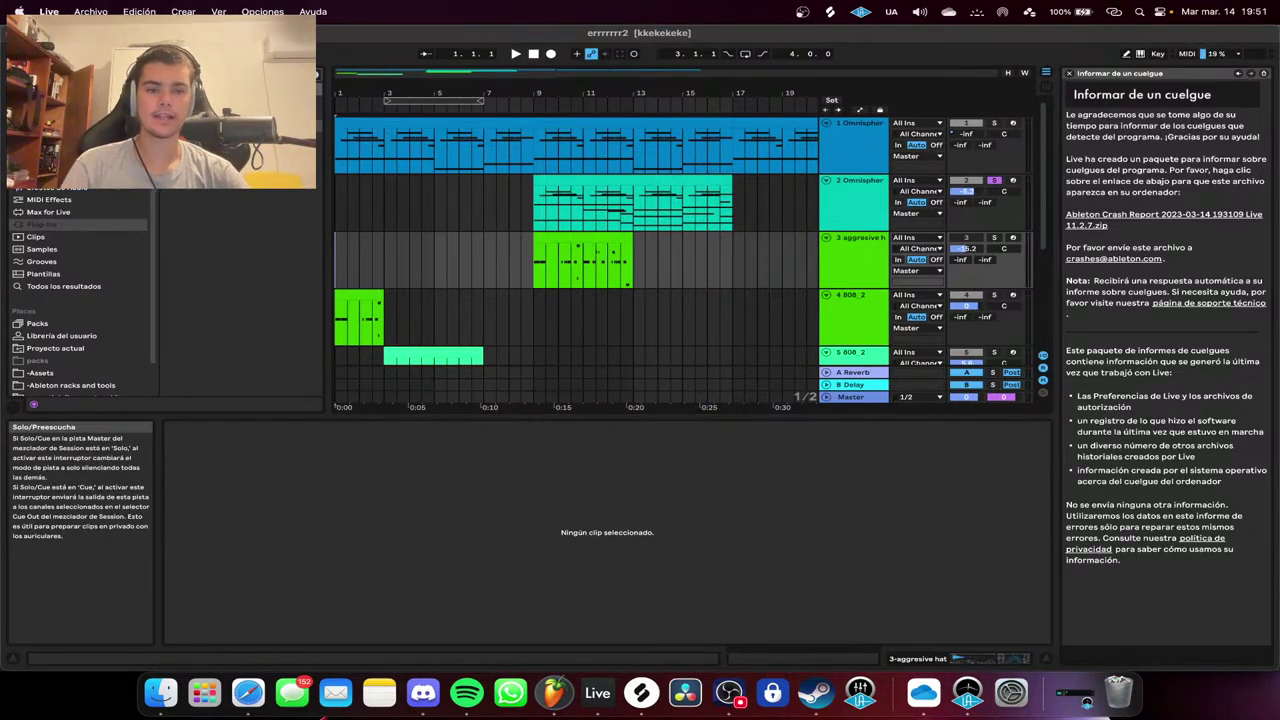
{"action": "key", "text": "space"}
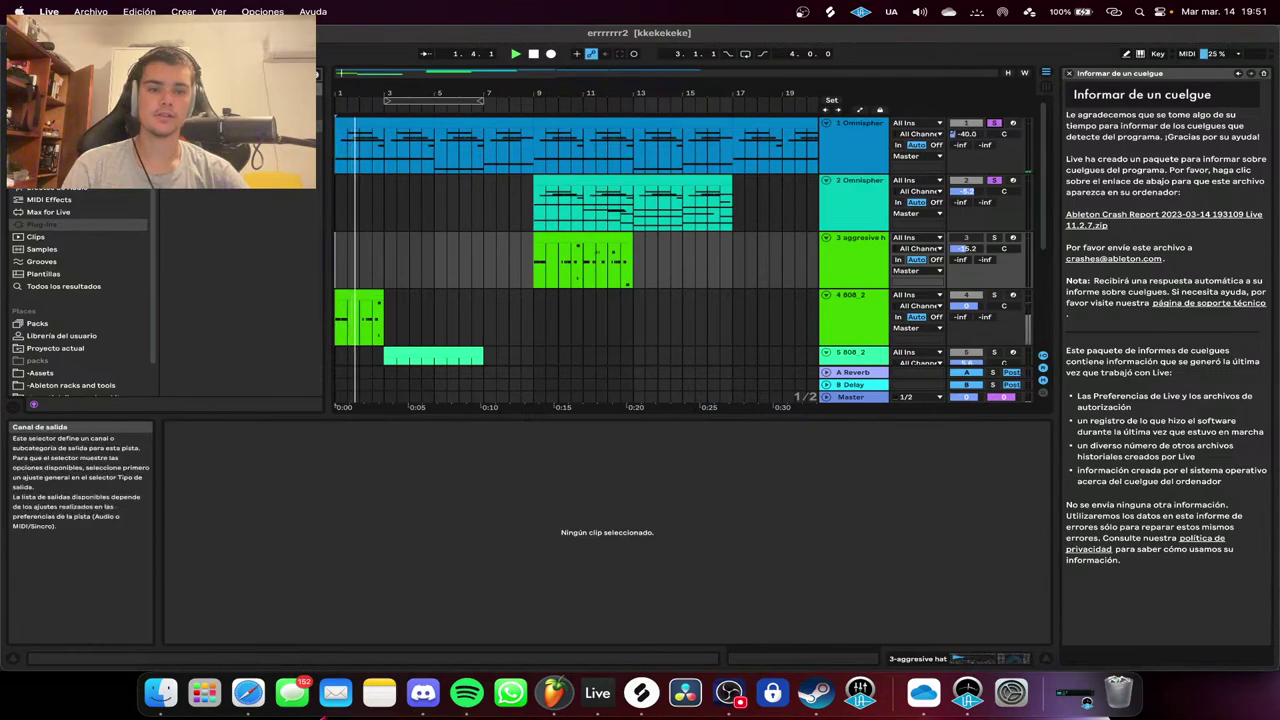
Duplicate the eight-bar clip on the second Omnisphere track to bar 17.
{"action": "left_click", "coordinate": [632, 178]}
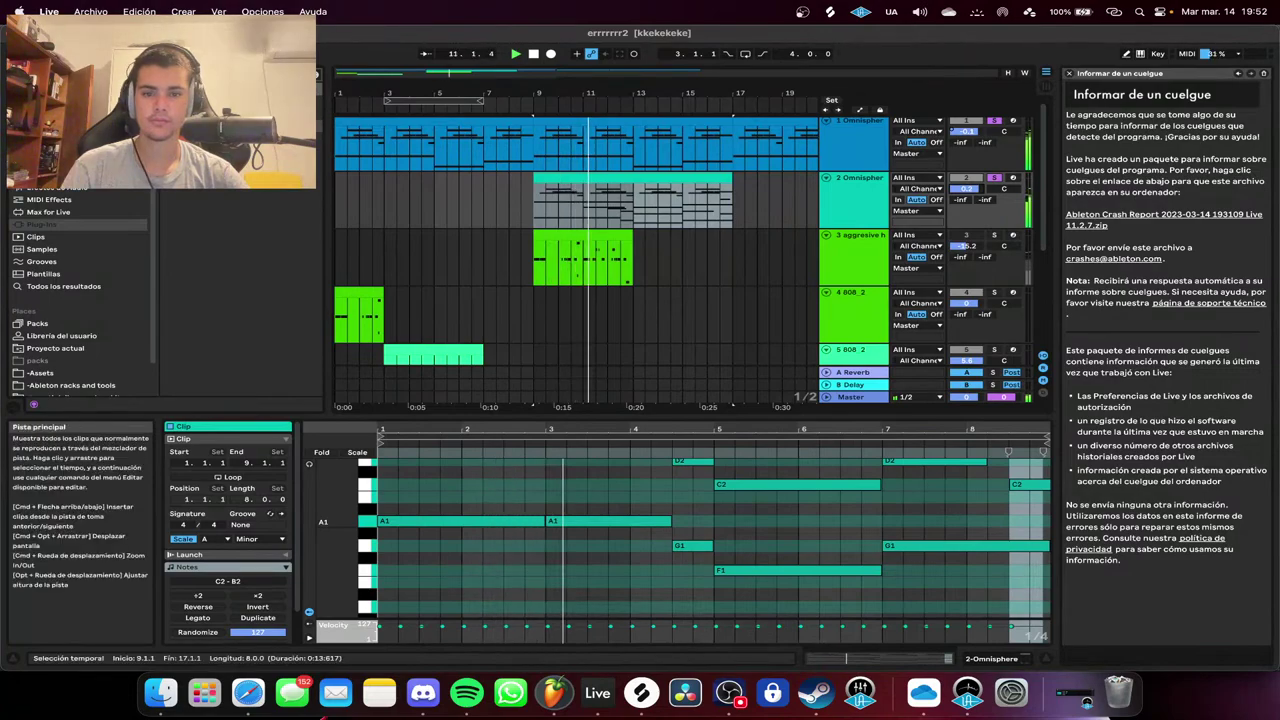
{"action": "left_click", "coordinate": [645, 178]}
{"action": "scroll", "coordinate": [645, 208], "scroll_direction": "down", "scroll_amount": 2}
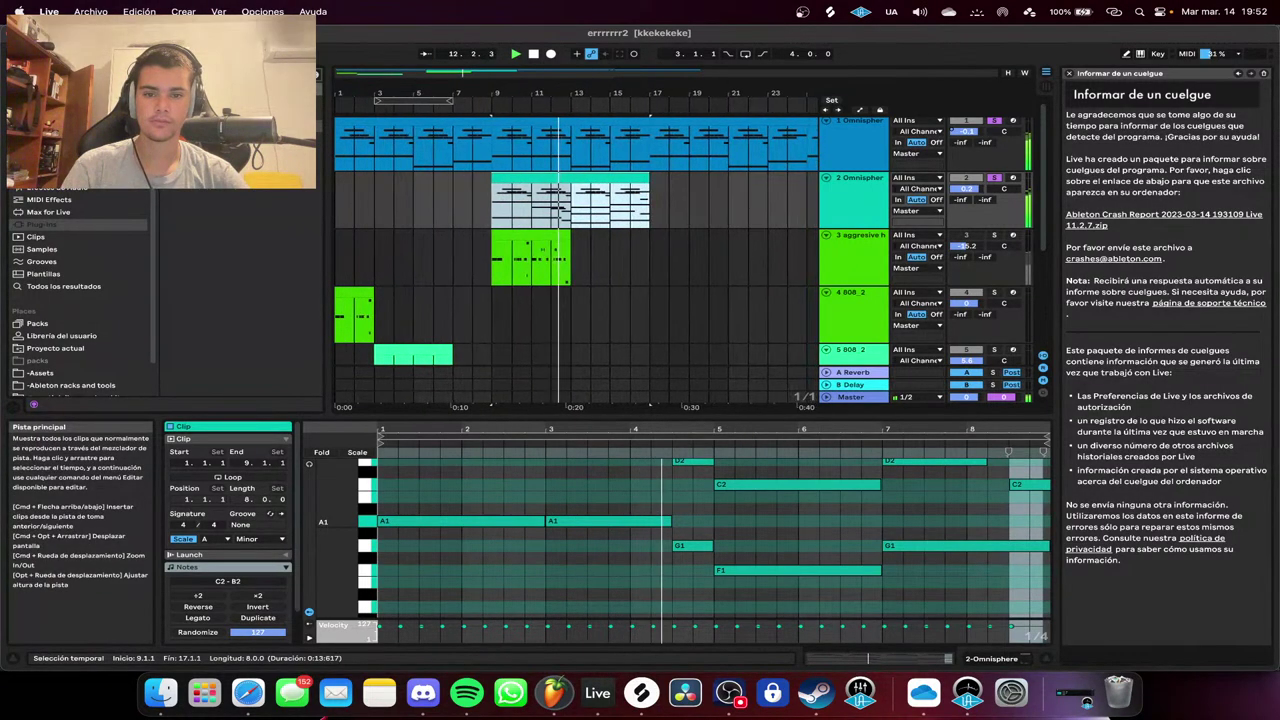
{"action": "key", "text": "minus"}
{"action": "key", "text": "super+d"}
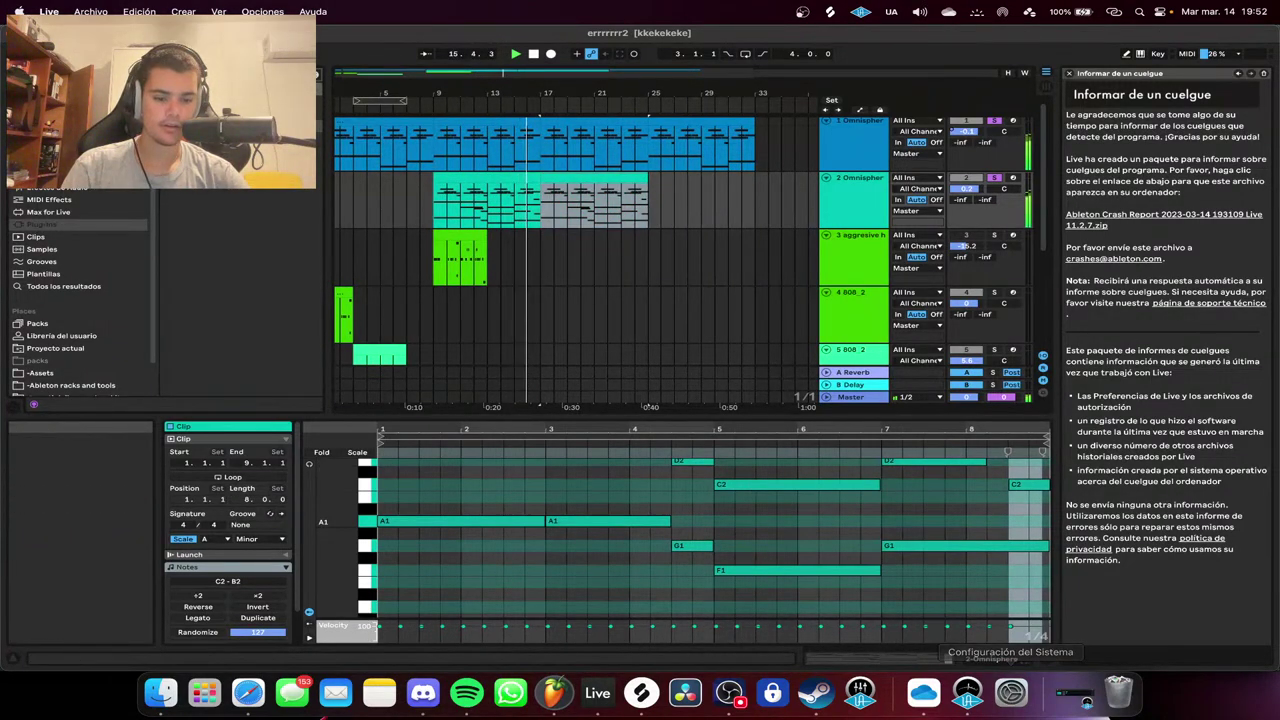
Open the Omnisphere plug-in window of the second Omnisphere track.
{"action": "key", "text": "shift+Tab"}
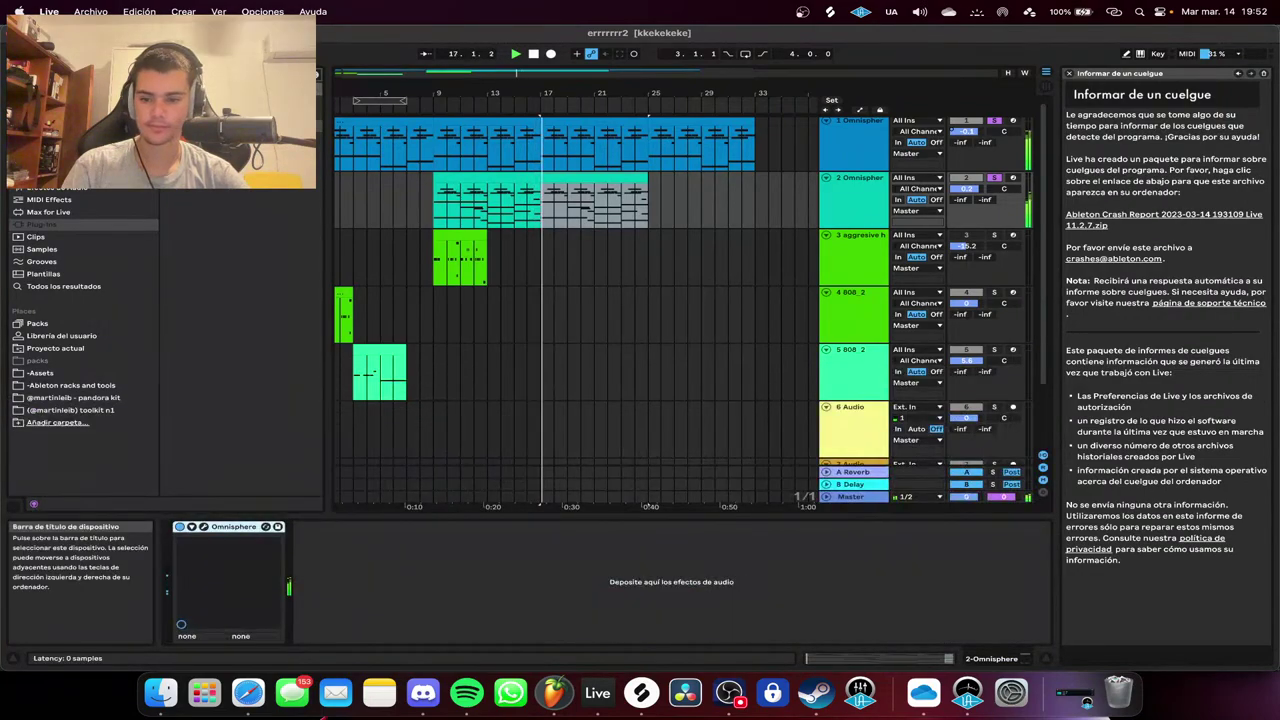
{"action": "left_click", "coordinate": [204, 527]}
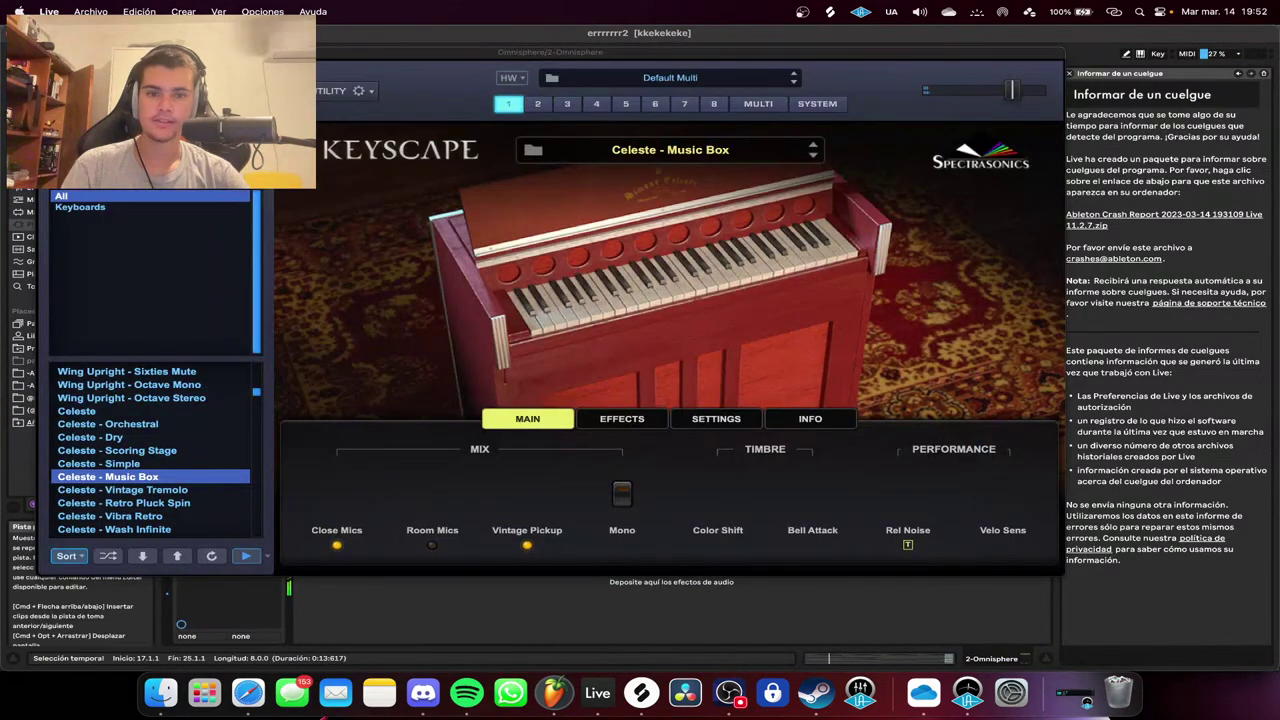
Close the Omnisphere plug-in window and stop the playback.
{"action": "left_click", "coordinate": [47, 52]}
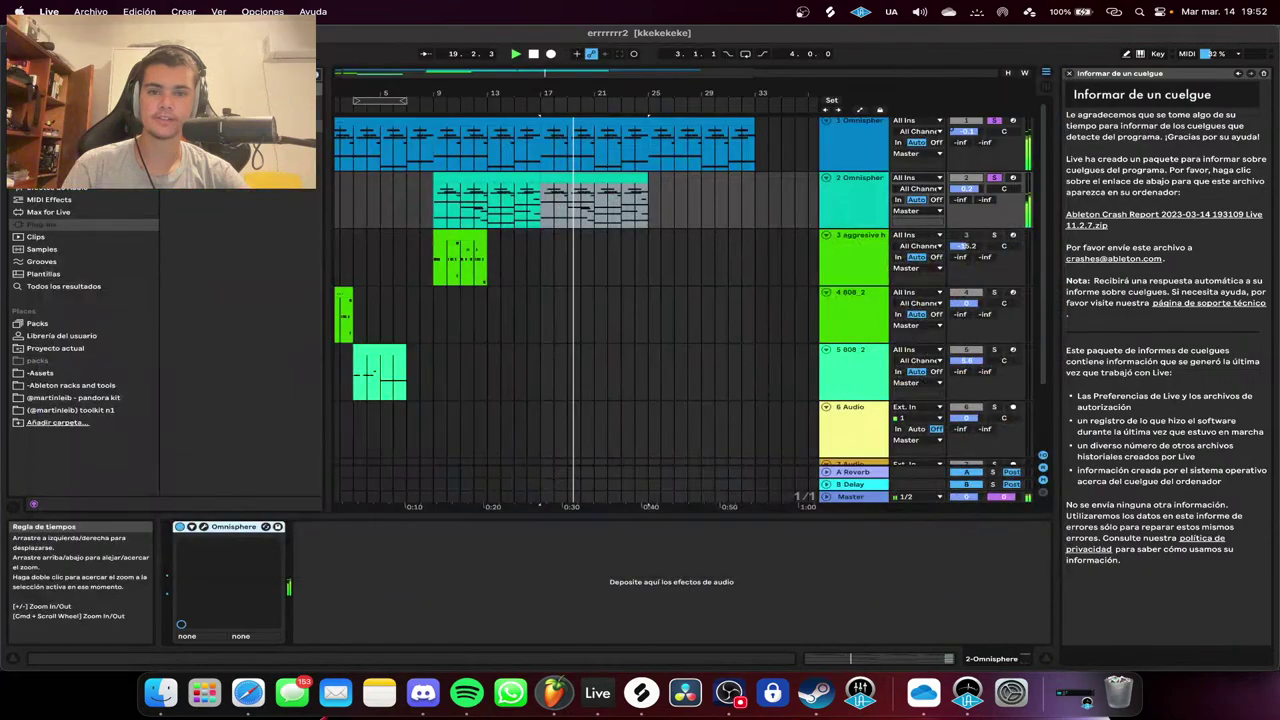
{"action": "left_click", "coordinate": [533, 54]}
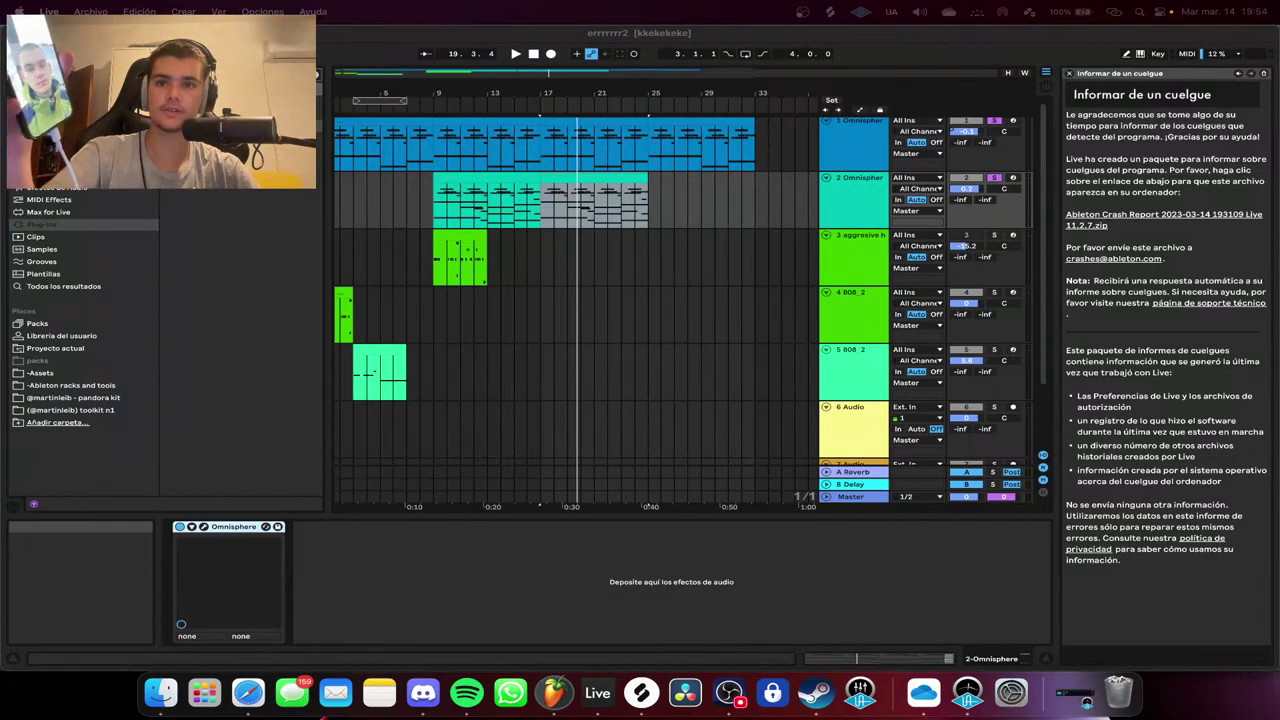
Switch to OBS, enlarge the webcam source slightly in the scene, and return to the Ableton Live set.
{"action": "left_click_drag", "start_coordinate": [380, 0], "coordinate": [633, 127]}
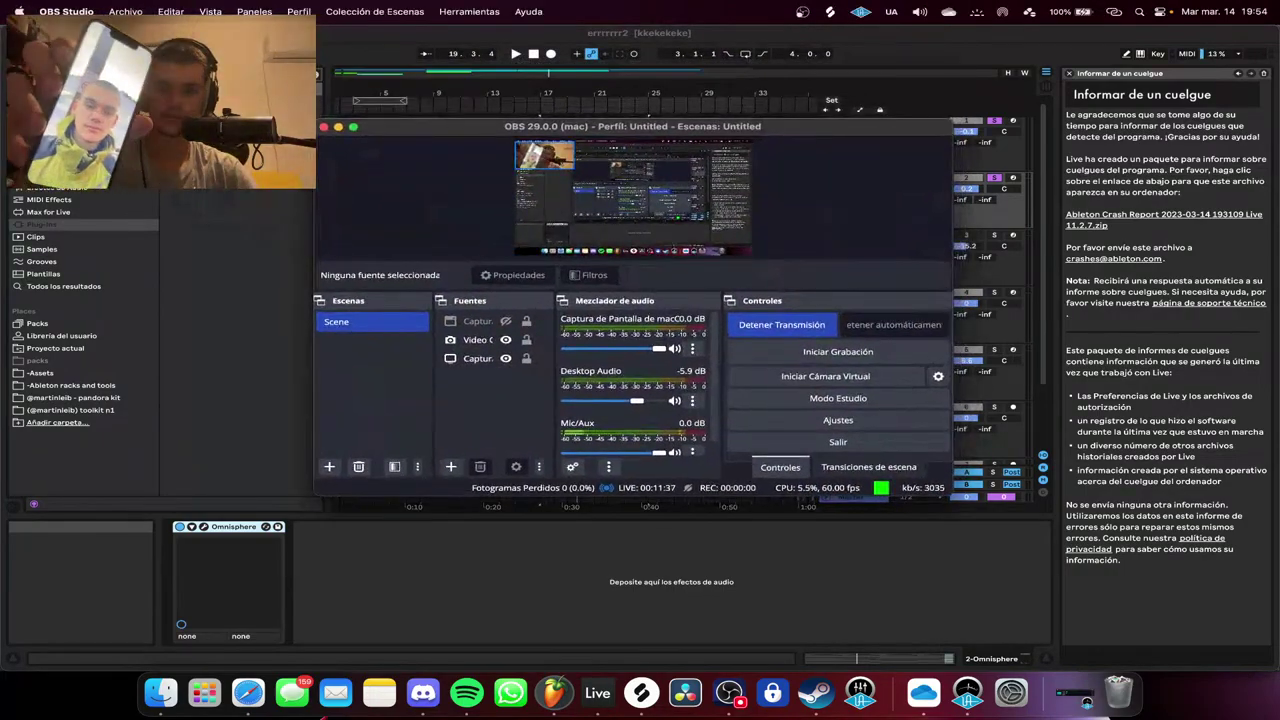
{"action": "left_click", "coordinate": [545, 156]}
{"action": "mouse_move", "coordinate": [574, 169]}
{"action": "left_mouse_down"}
{"action": "mouse_move", "coordinate": [736, 250]}
{"action": "mouse_move", "coordinate": [580, 172]}
{"action": "left_mouse_up"}
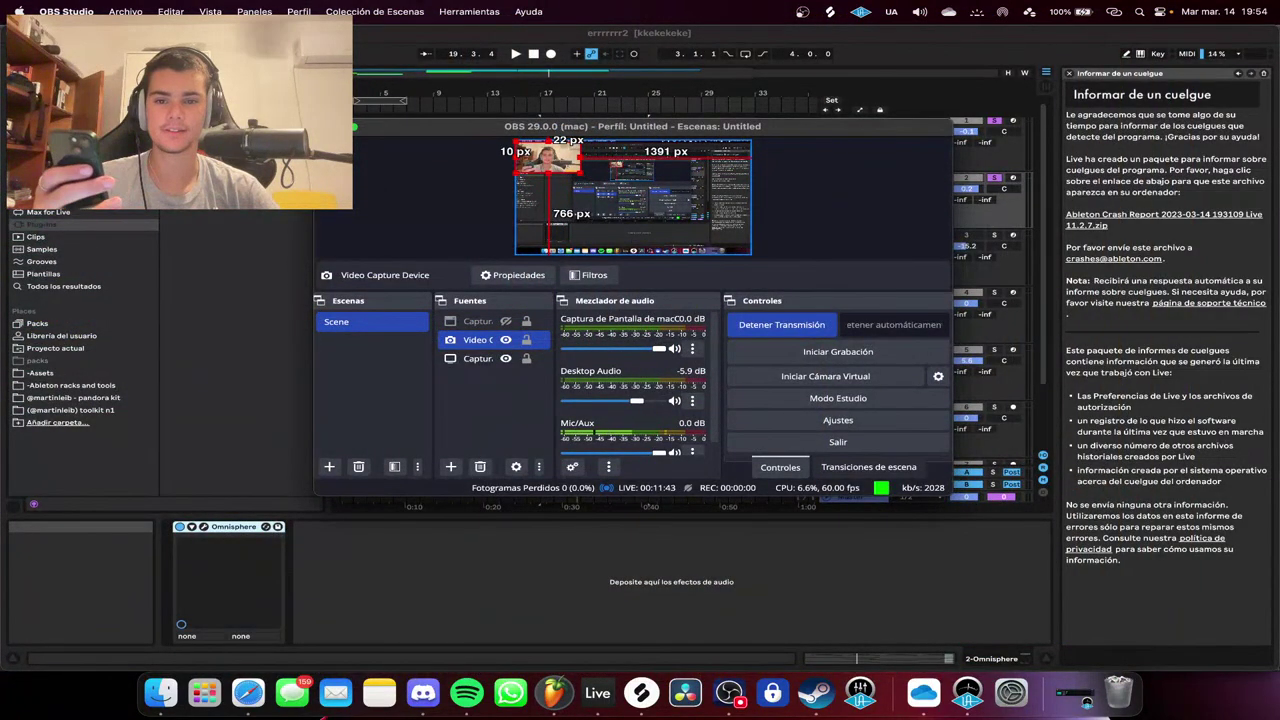
{"action": "left_click", "coordinate": [233, 527]}
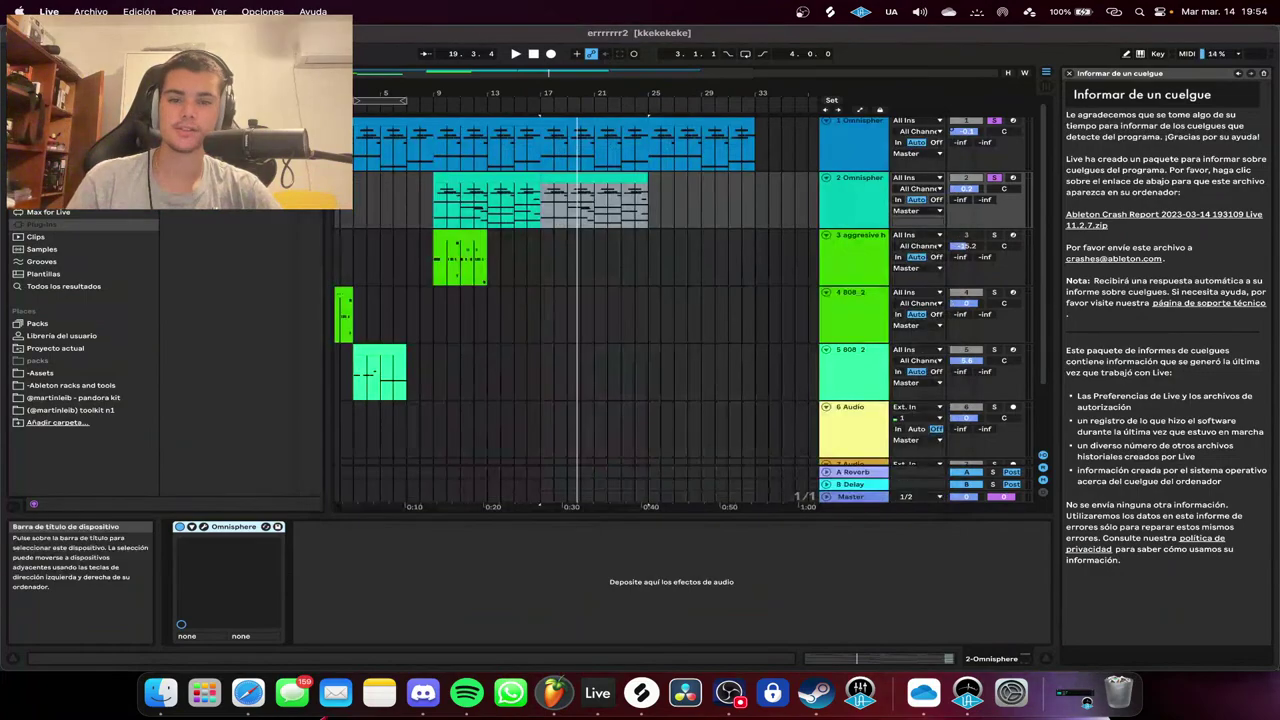
Play the arrangement from bar 9 and unsolo the first Omnisphere track so only the second stays soloed.
{"action": "left_click", "coordinate": [430, 109]}
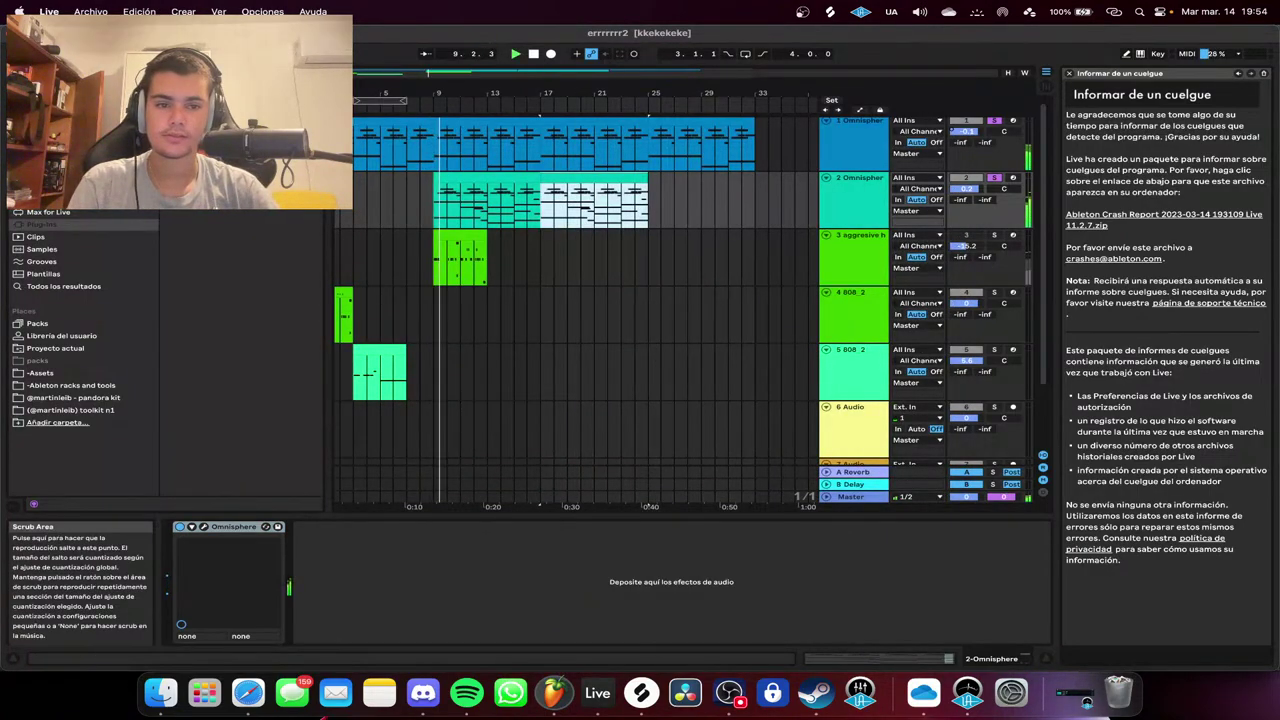
{"action": "left_click", "coordinate": [994, 121]}
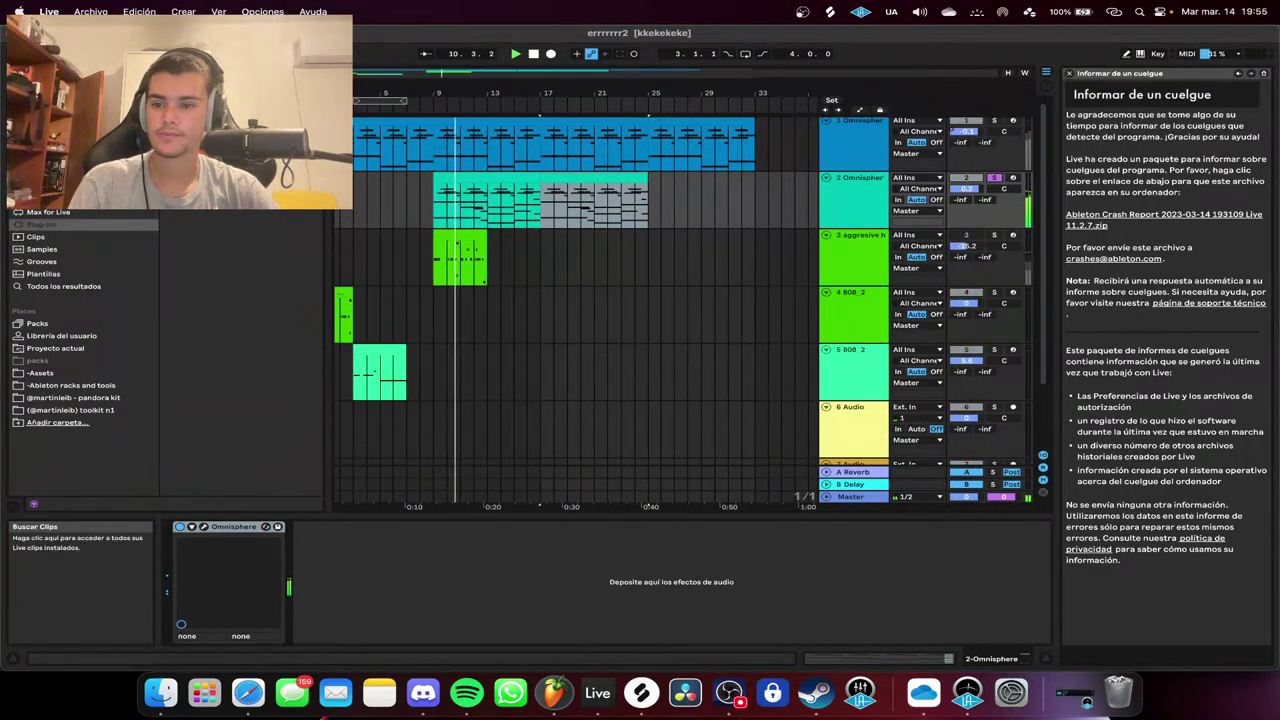
Add the Codec plug-in by Lese to the second Omnisphere track and close its window.
{"action": "left_click", "coordinate": [40, 224]}
{"action": "scroll", "coordinate": [236, 350], "scroll_direction": "down", "scroll_amount": 2}
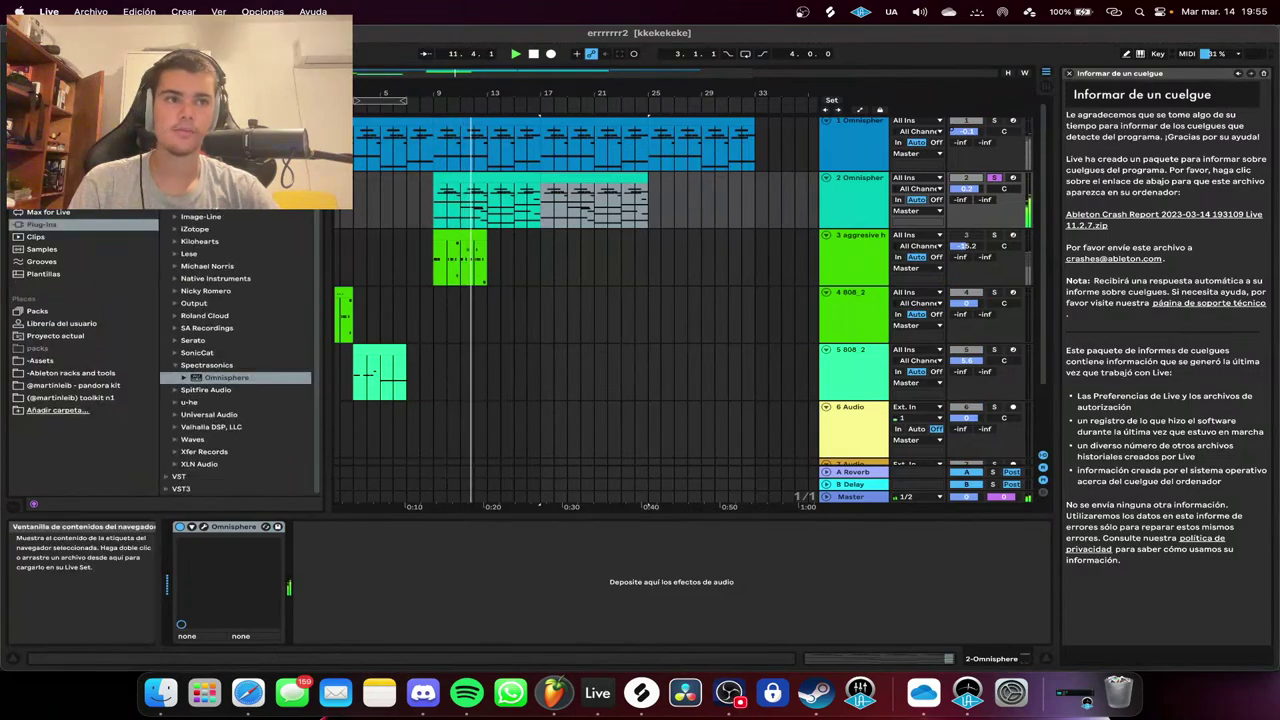
{"action": "scroll", "coordinate": [236, 350], "scroll_direction": "up", "scroll_amount": 2}
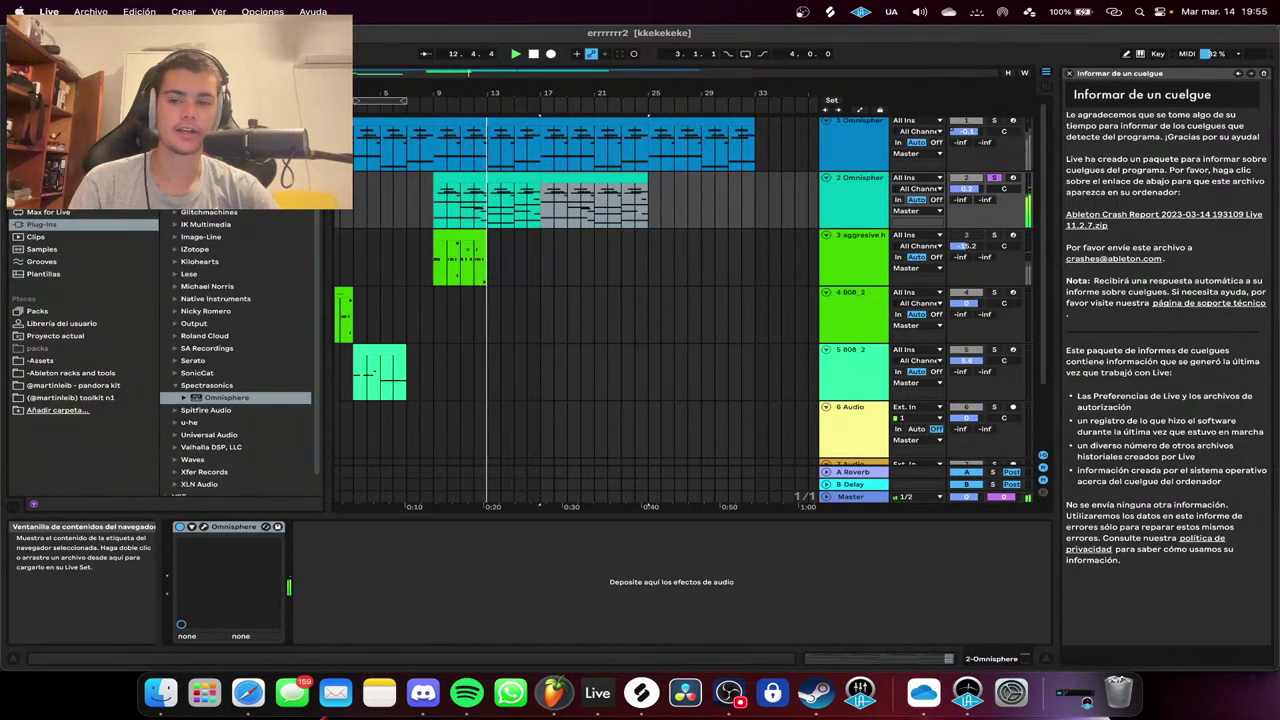
{"action": "left_click", "coordinate": [190, 274]}
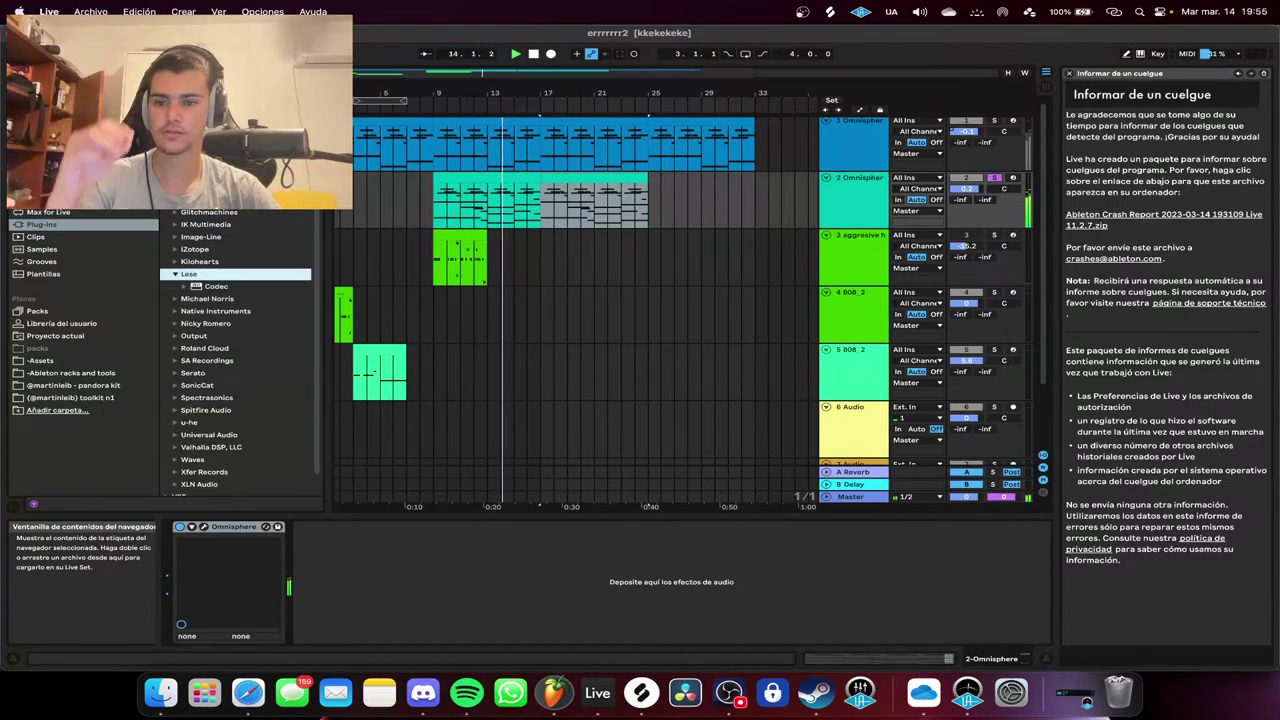
{"action": "double_click", "coordinate": [216, 286]}
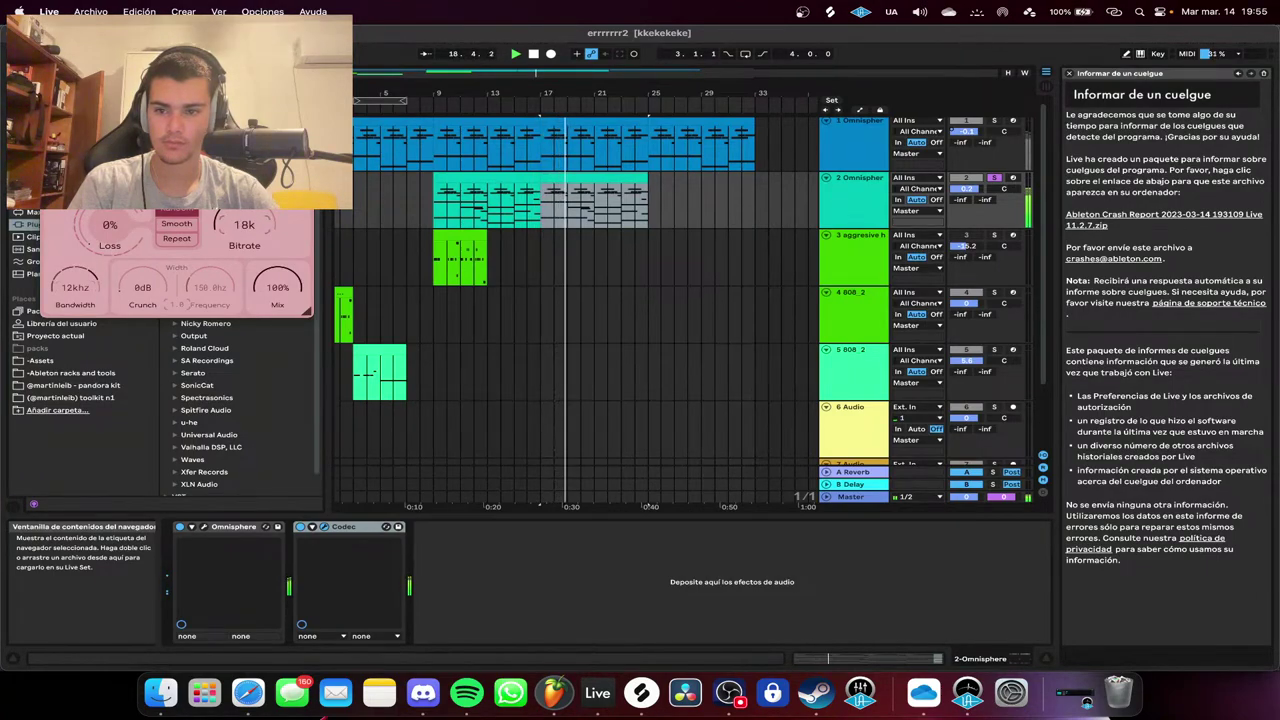
{"action": "key", "text": "super+w"}
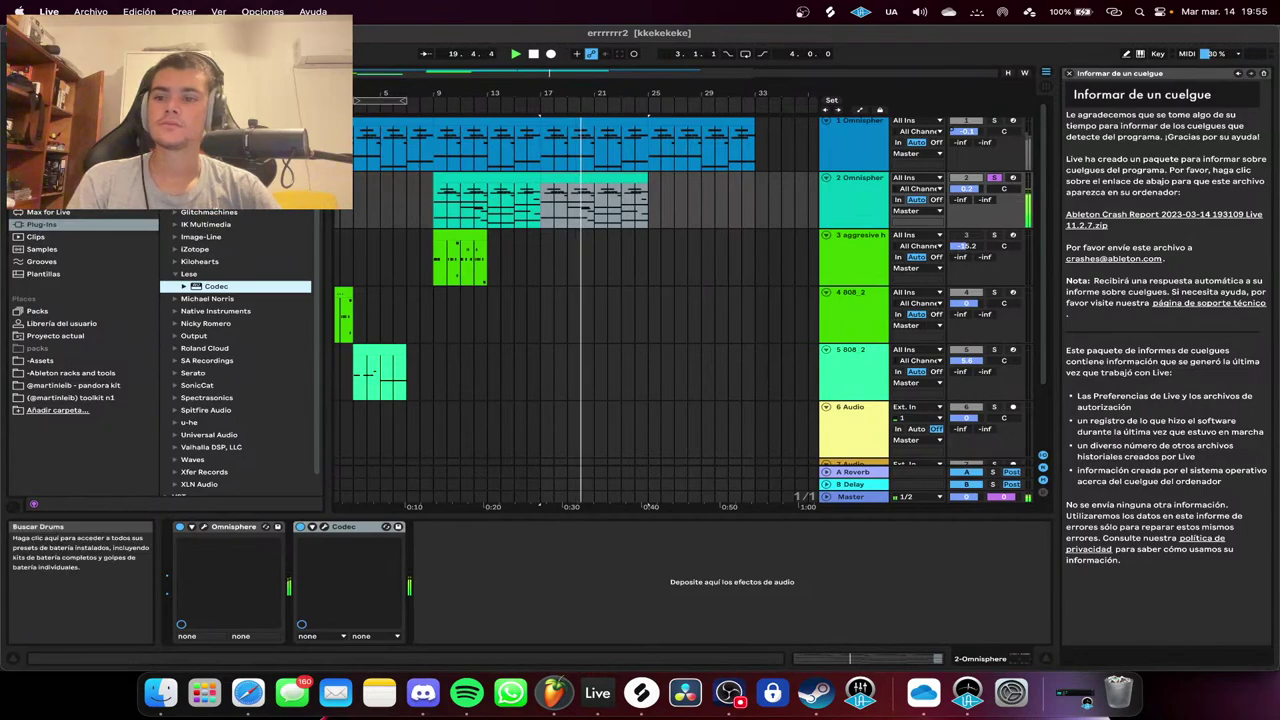
{"action": "left_click", "coordinate": [60, 187]}
{"action": "key", "text": "super+f"}
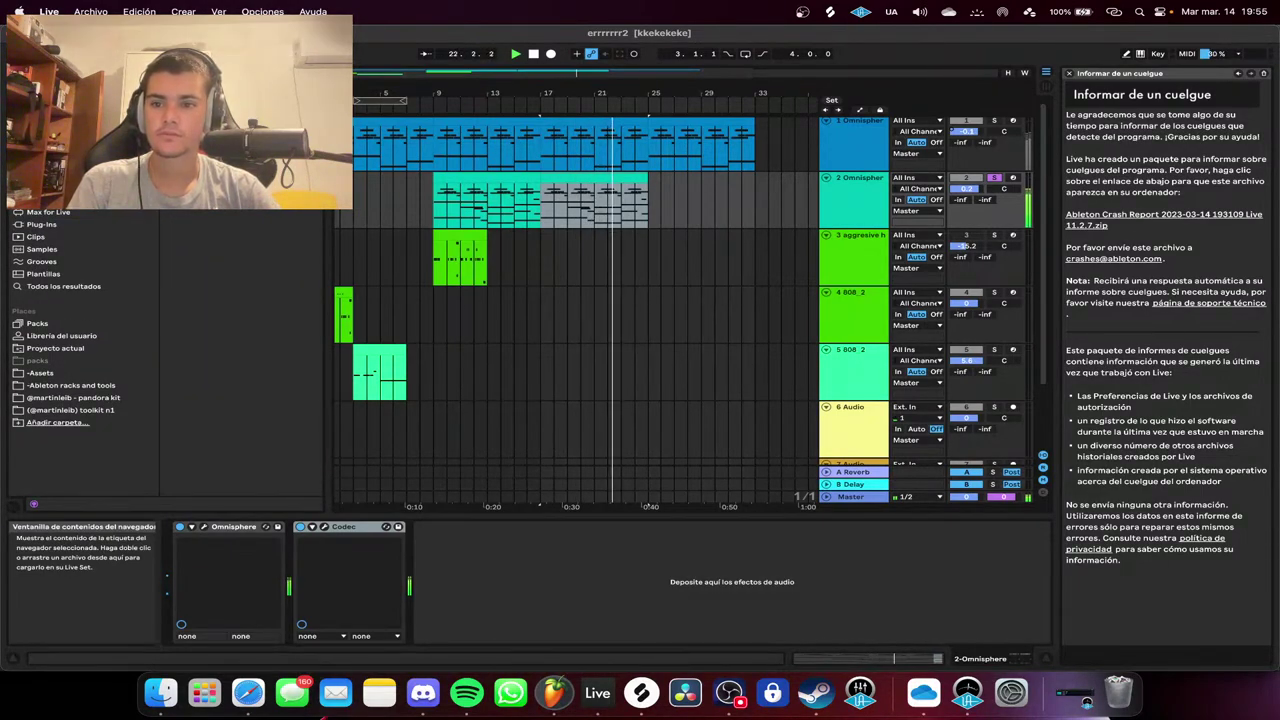
{"action": "double_click", "coordinate": [215, 130]}
{"action": "left_click", "coordinate": [460, 527]}
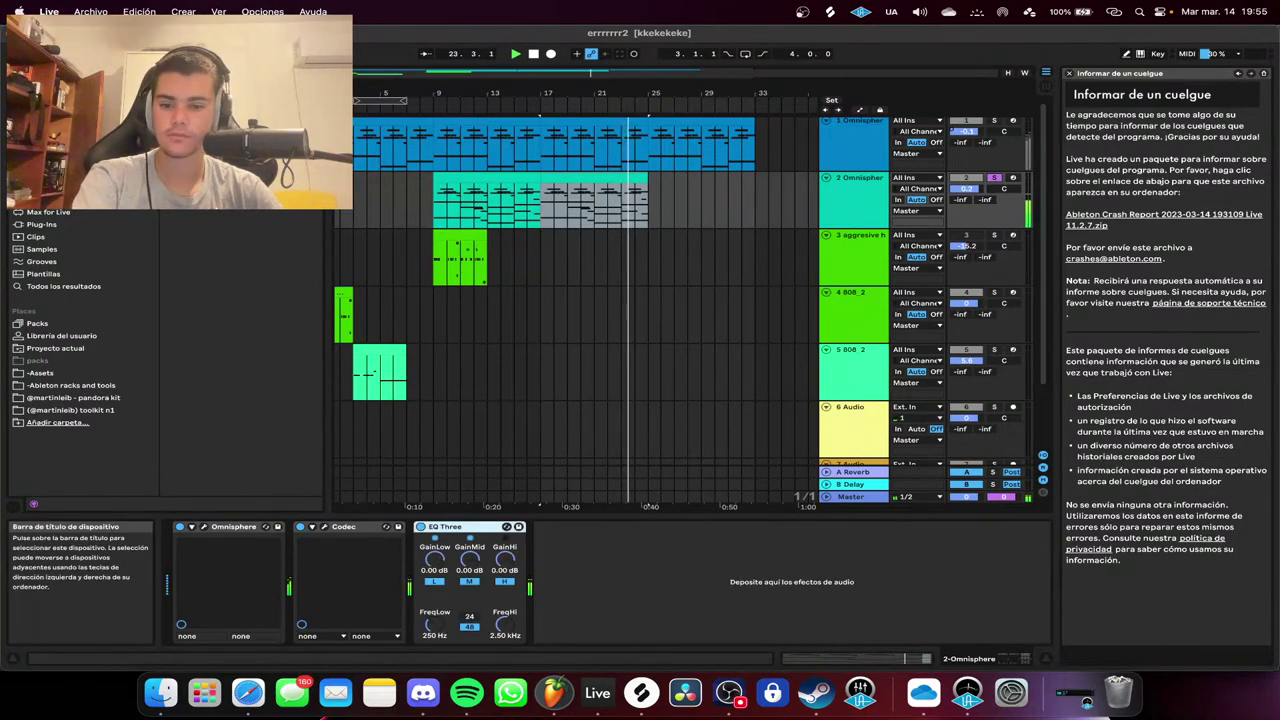
{"action": "key", "text": "Delete"}
Add EQ Eight after Codec, roll off the lows and highs, and set band 3 to -3.35 dB at 562 Hz.
{"action": "key", "text": "Return"}
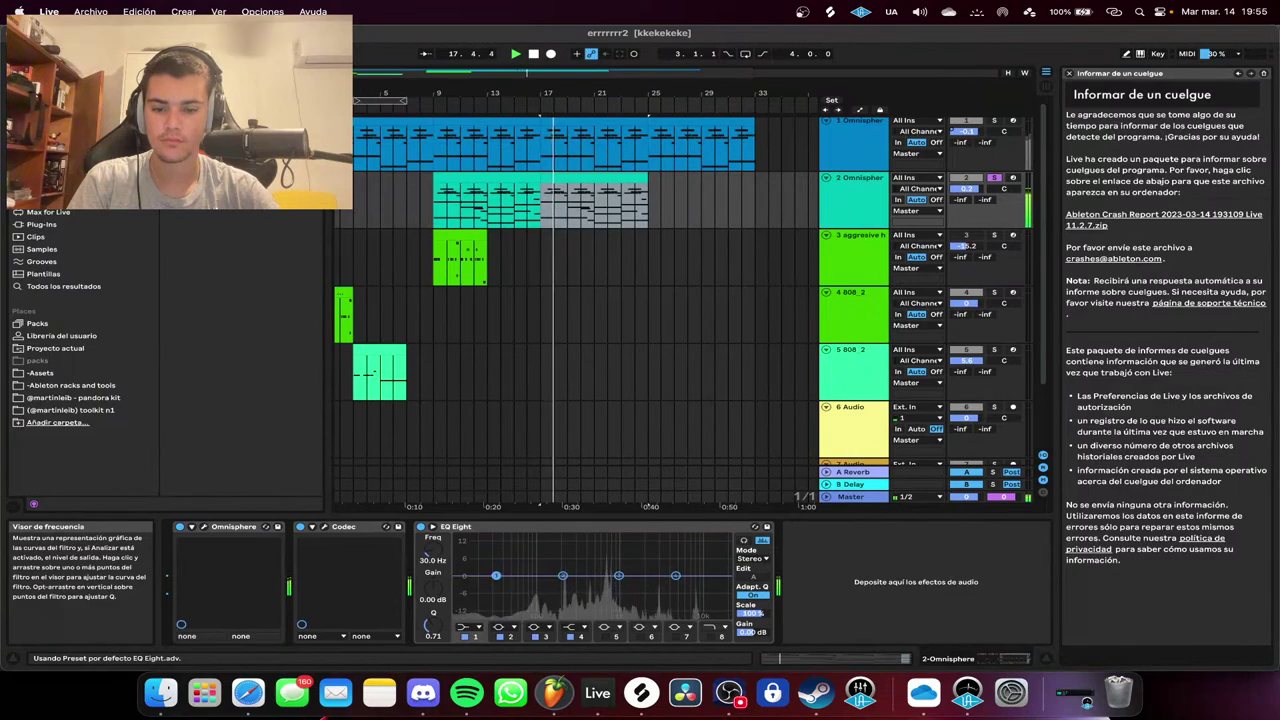
{"action": "left_click", "coordinate": [463, 627]}
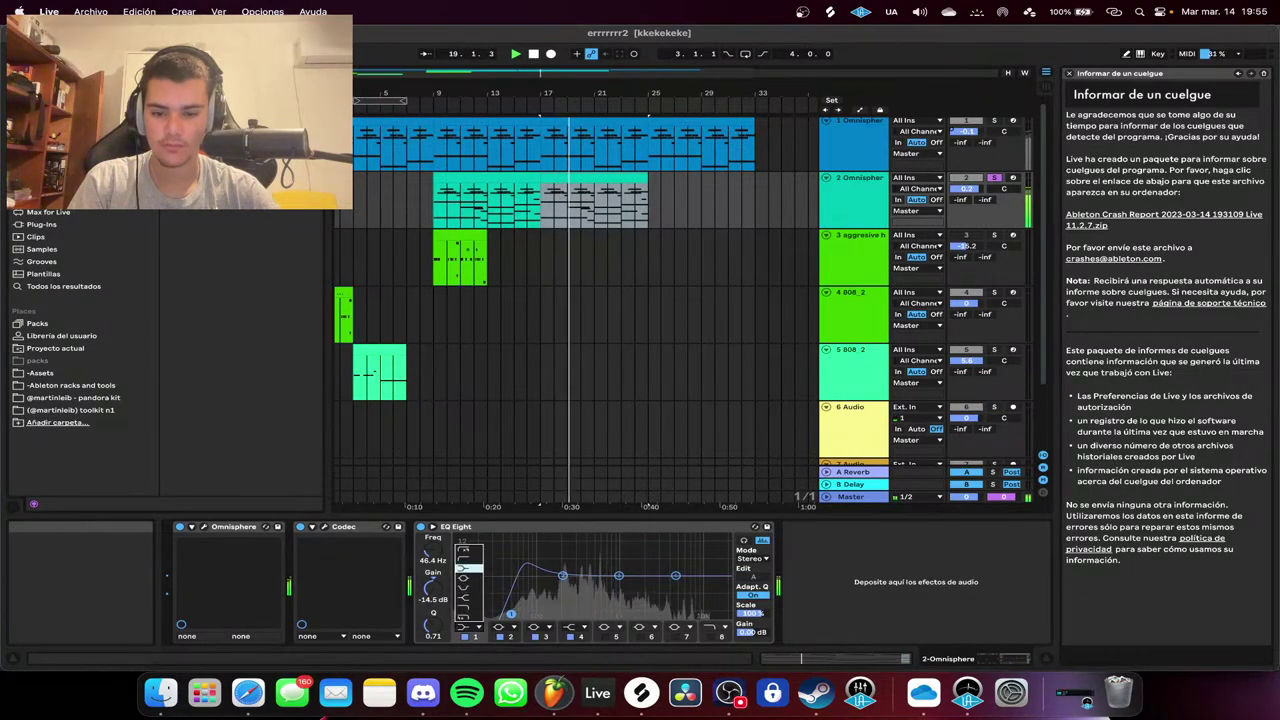
{"action": "left_click", "coordinate": [463, 567]}
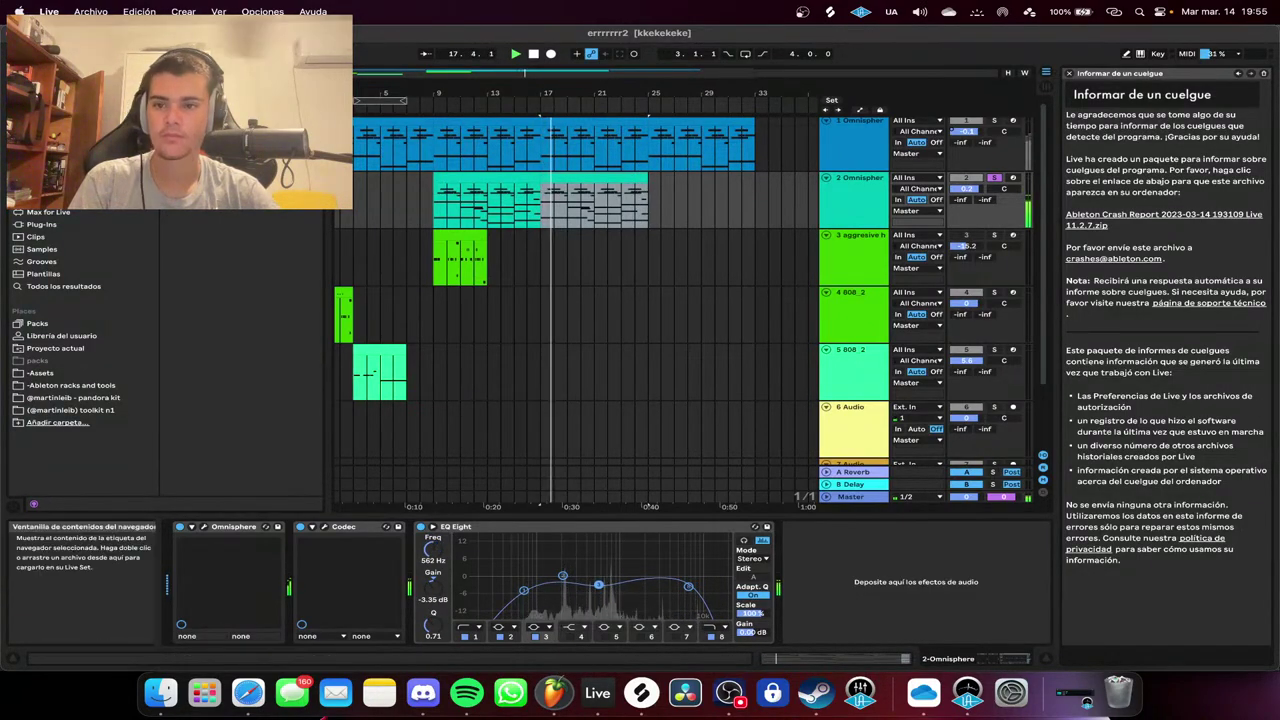
Find Eventide's Crystals plug-in, add it after EQ Eight, and move its window clear of the webcam.
{"action": "left_click", "coordinate": [313, 73]}
{"action": "left_click", "coordinate": [41, 224]}
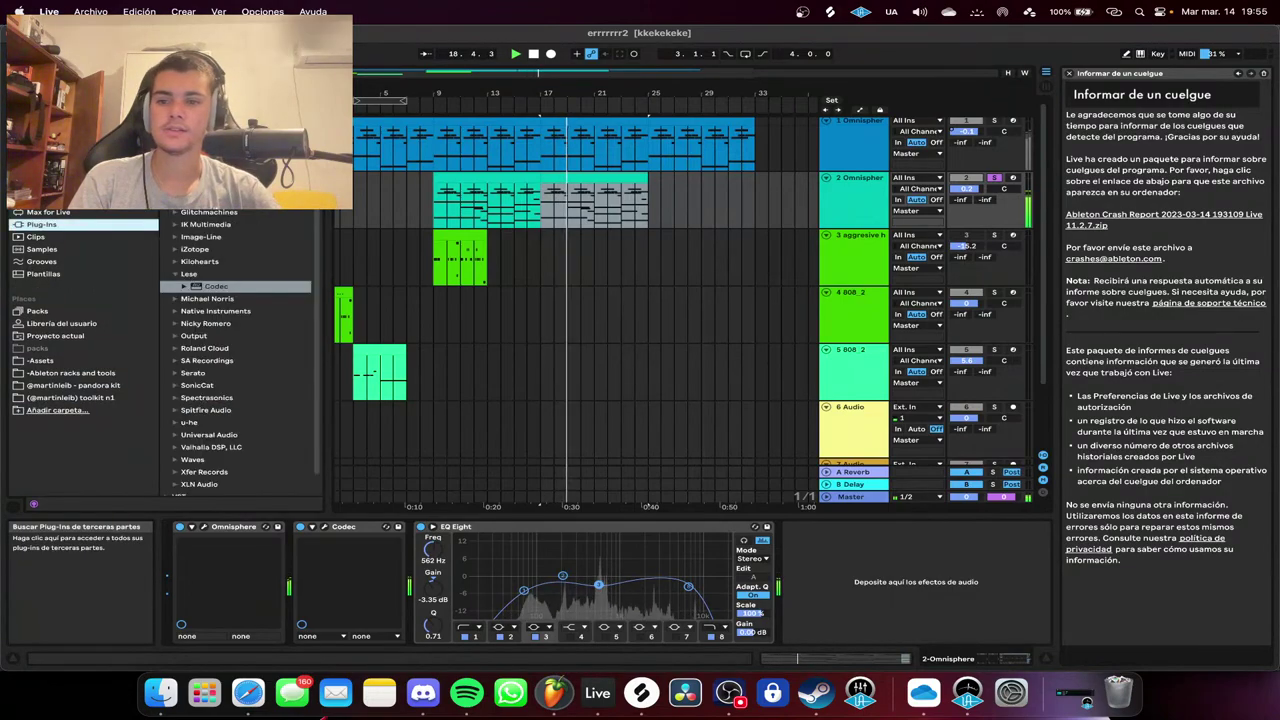
{"action": "key", "text": "super+f"}
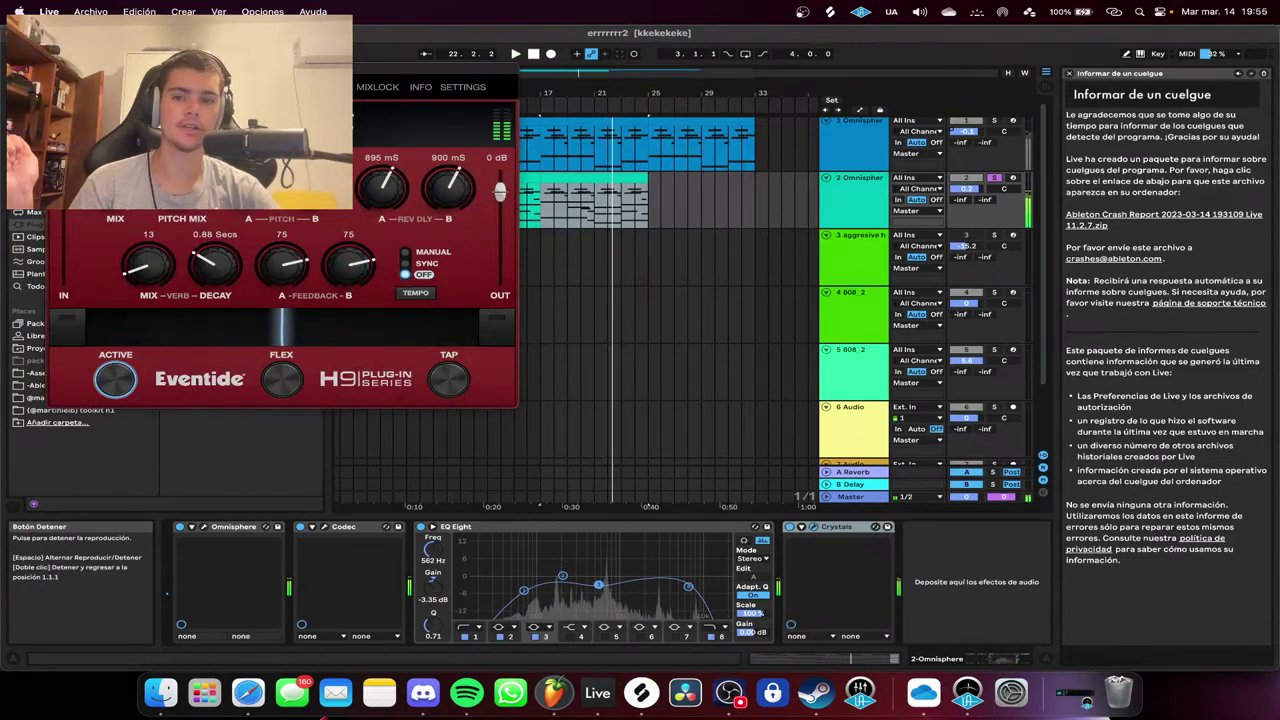
{"action": "left_click_drag", "start_coordinate": [385, 68], "coordinate": [738, 233]}
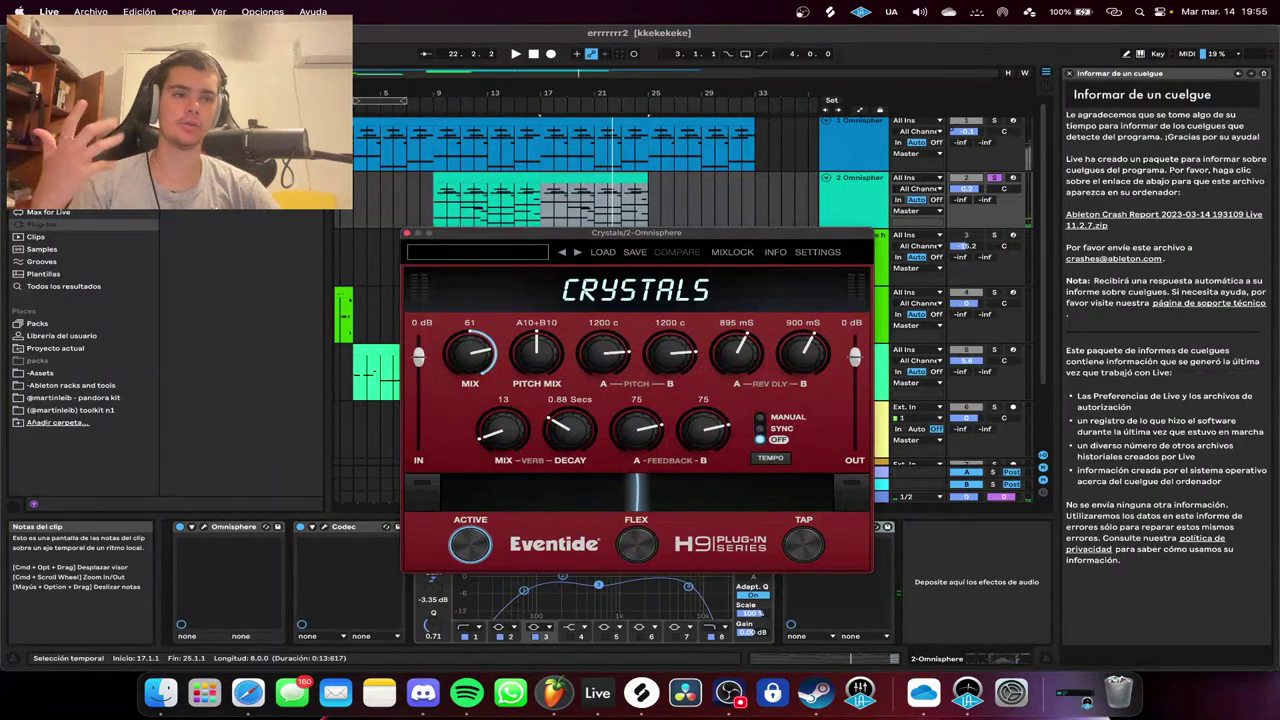
Play the arrangement from bar 9 to hear the Crystals effect, and close its window.
{"action": "left_click", "coordinate": [432, 95]}
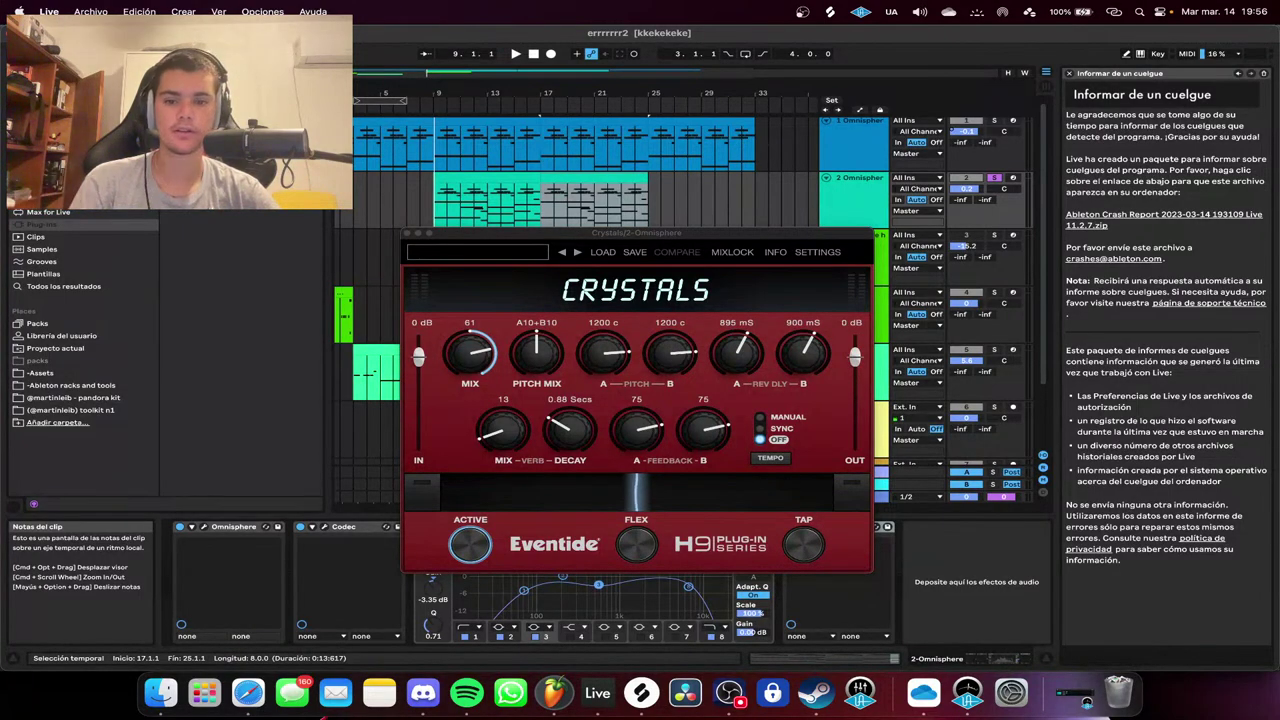
{"action": "key", "text": "space"}
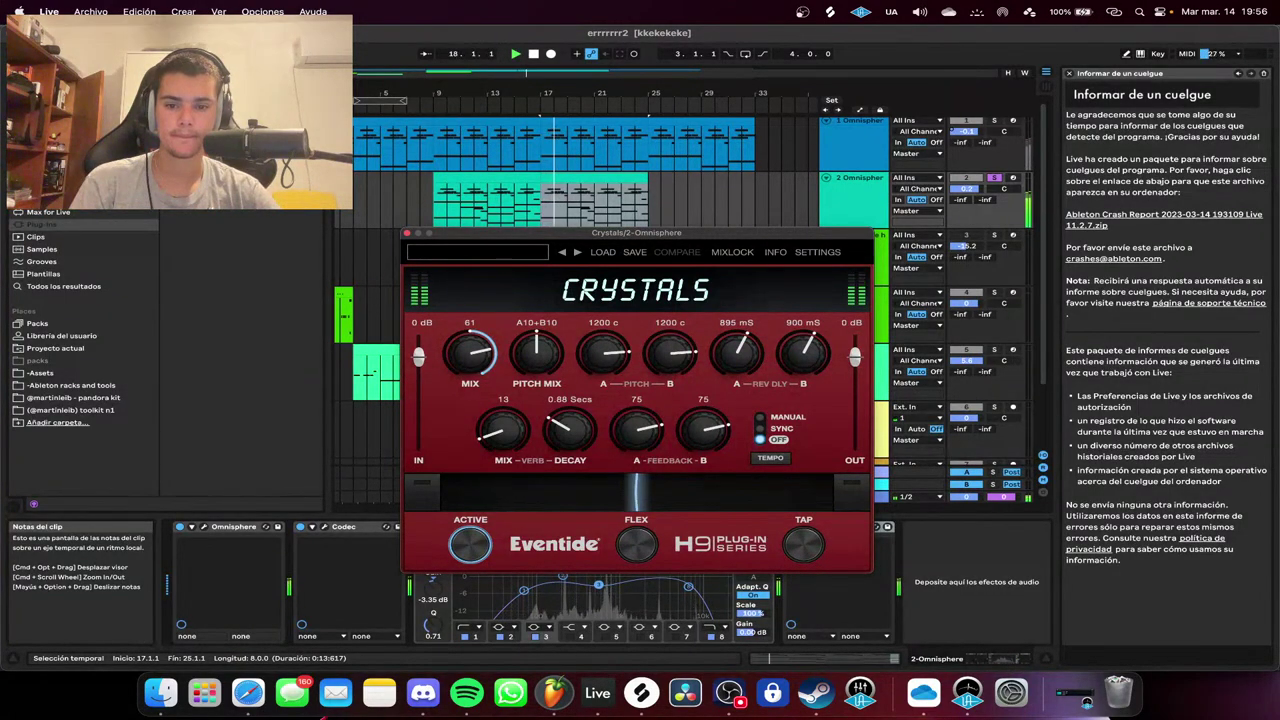
{"action": "left_click", "coordinate": [407, 233]}
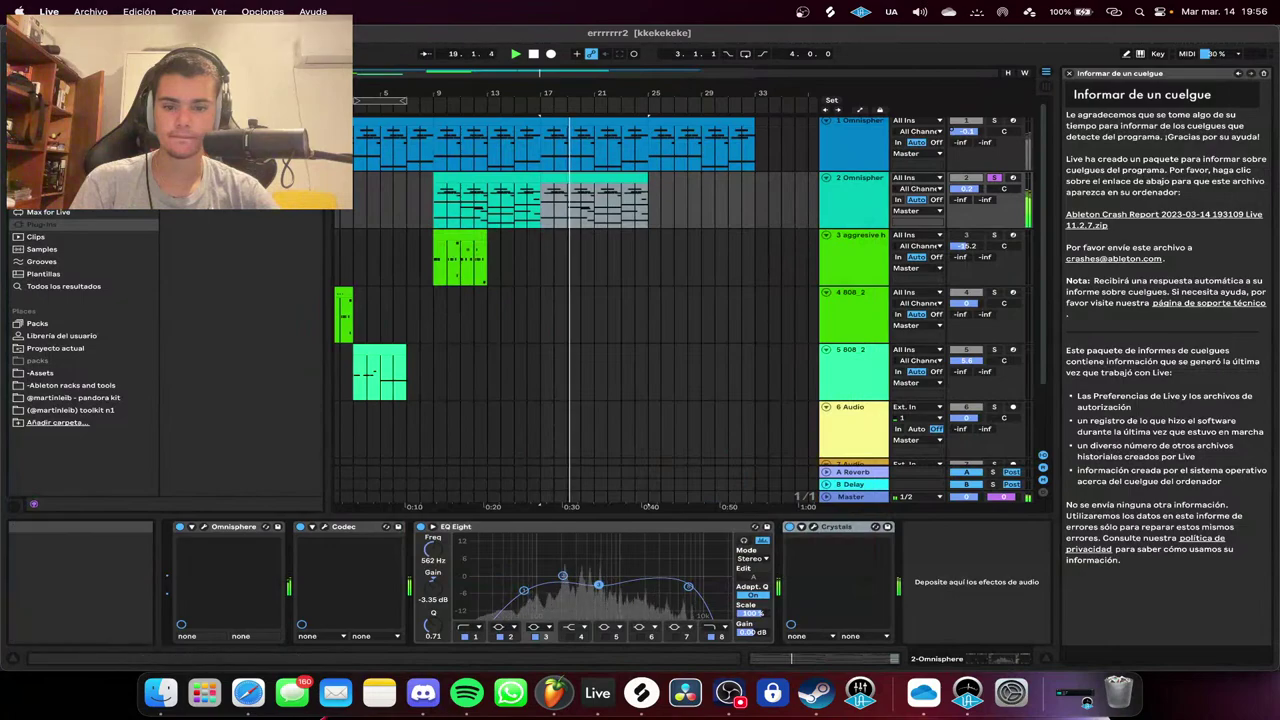
Add the Kickstart 2 plug-in after Crystals on the second Omnisphere track and play the result.
{"action": "left_click", "coordinate": [853, 200]}
{"action": "left_click", "coordinate": [312, 74]}
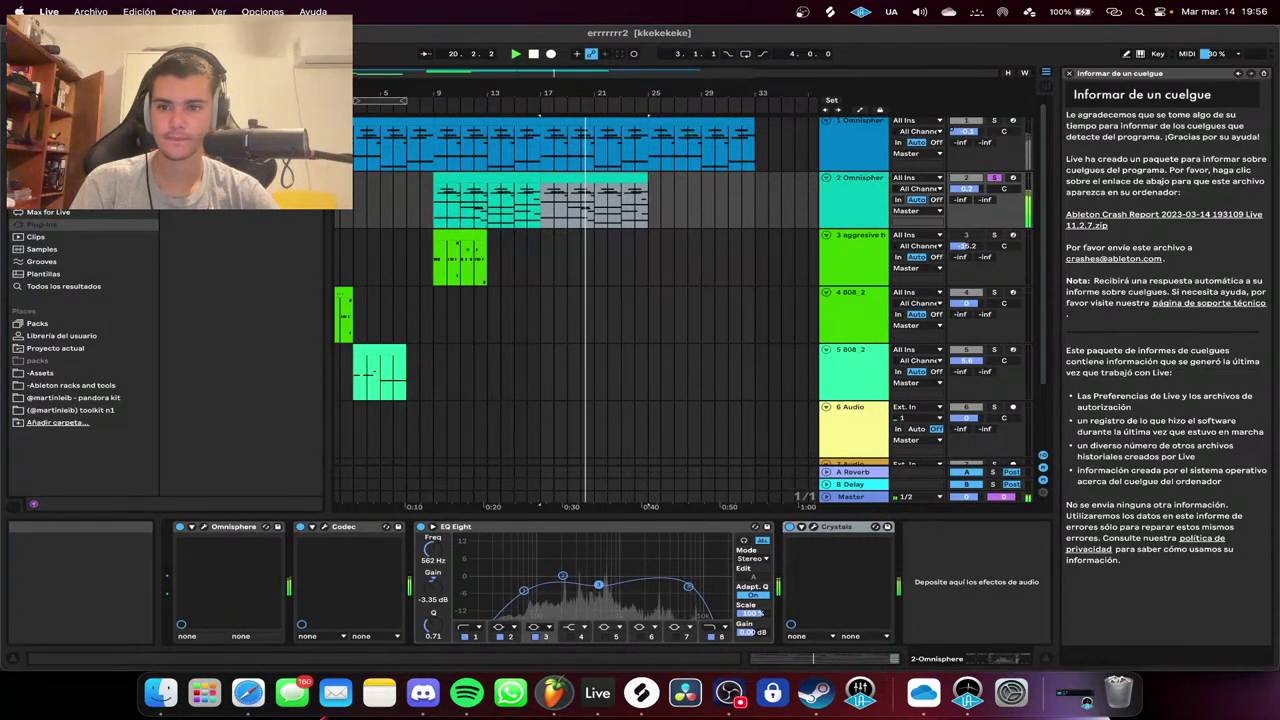
{"action": "type", "text": "s"}
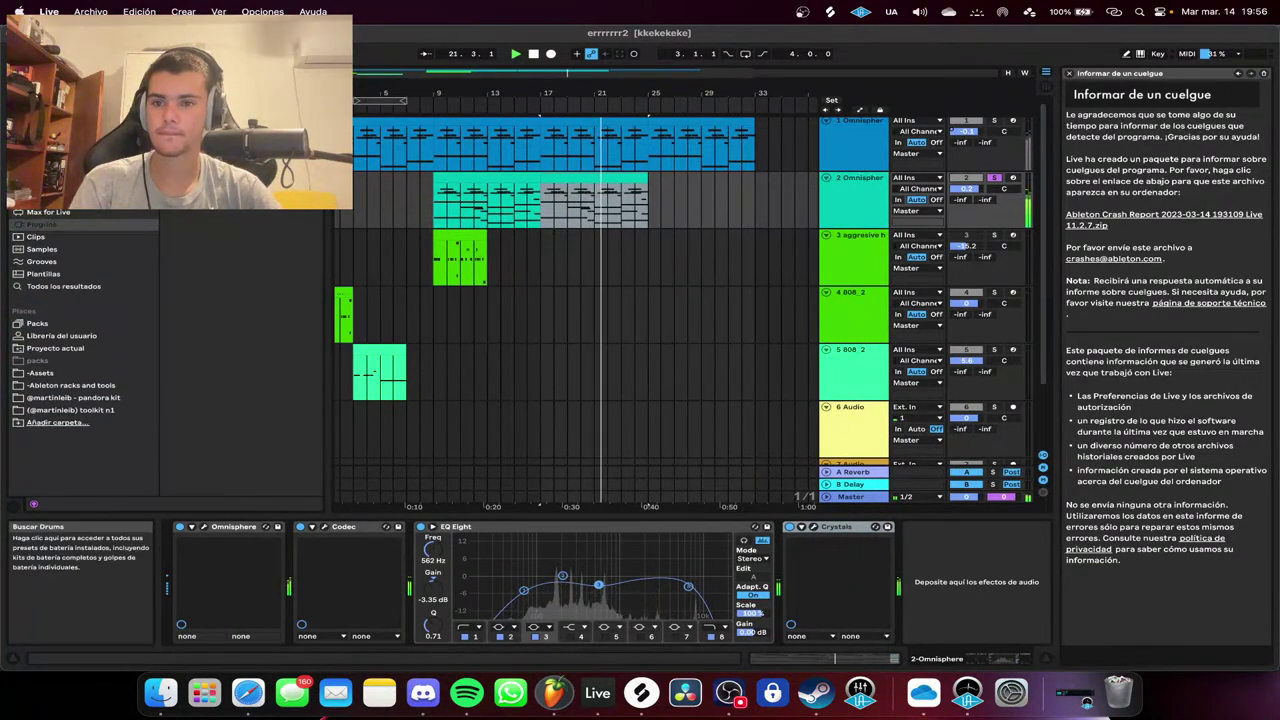
{"action": "double_click", "coordinate": [235, 110]}
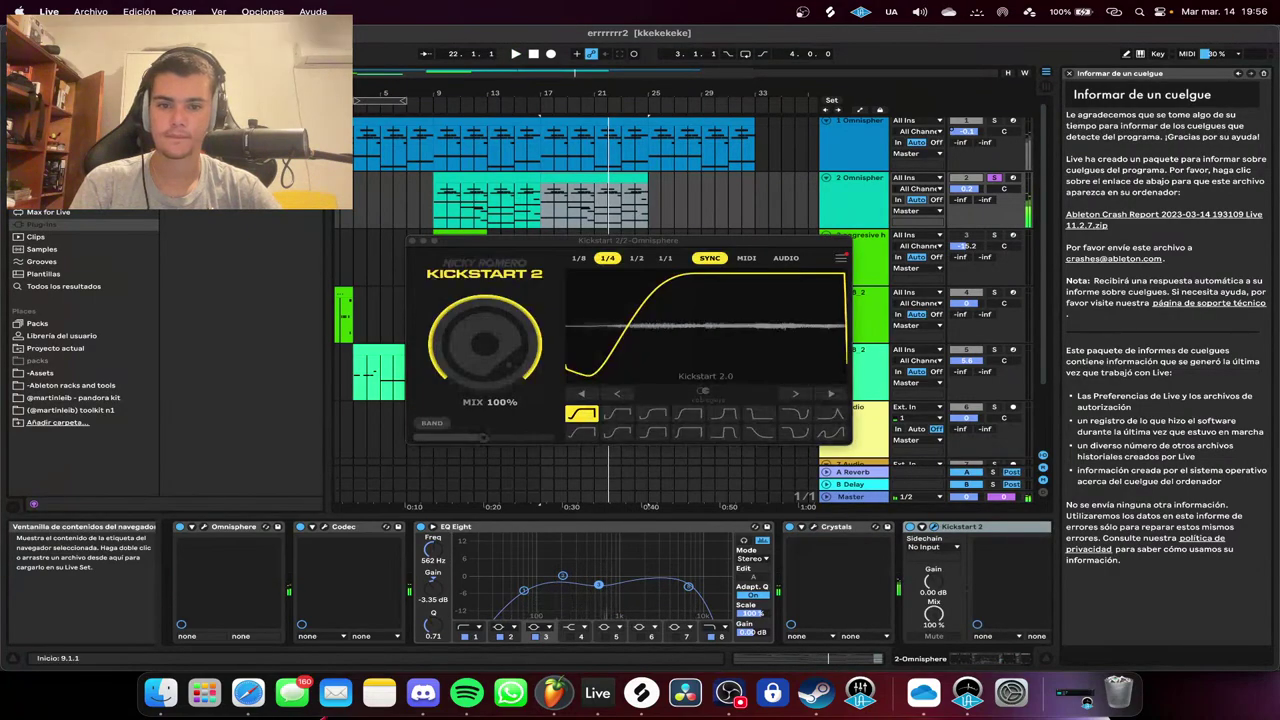
{"action": "key", "text": "space"}
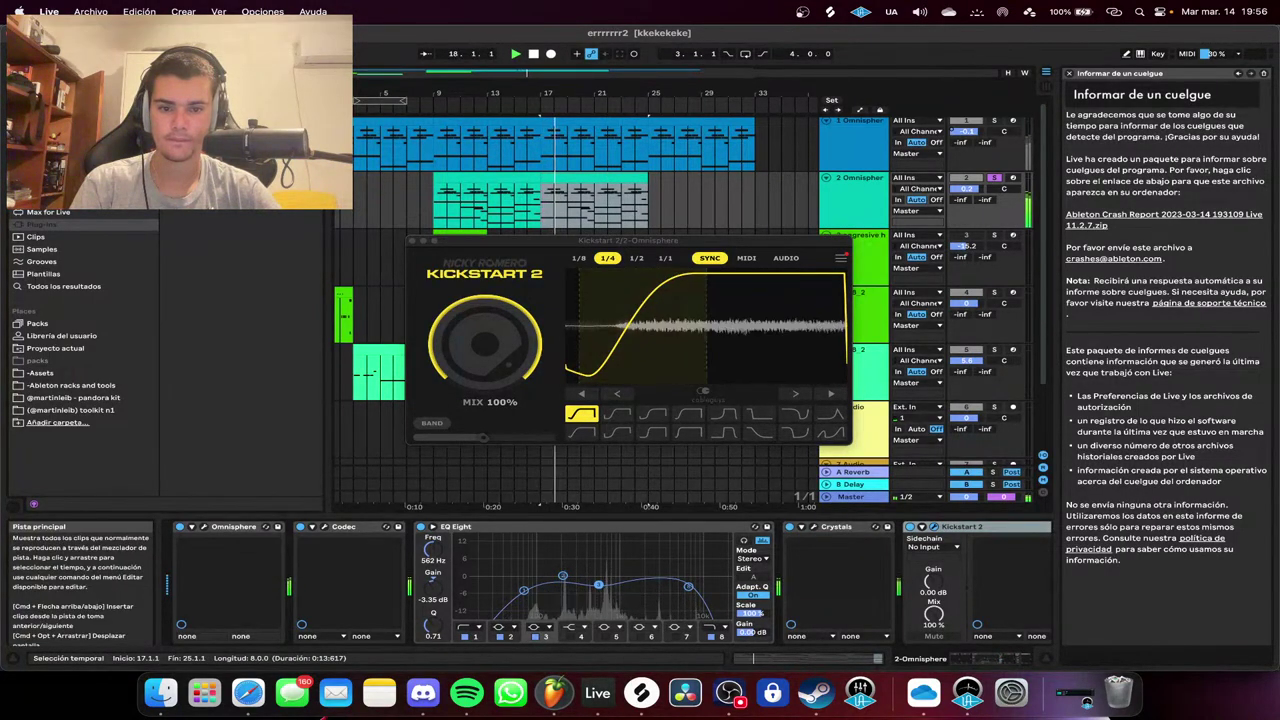
Add the HalfTime plug-in after Kickstart 2 on the second Omnisphere track.
{"action": "left_click", "coordinate": [312, 74]}
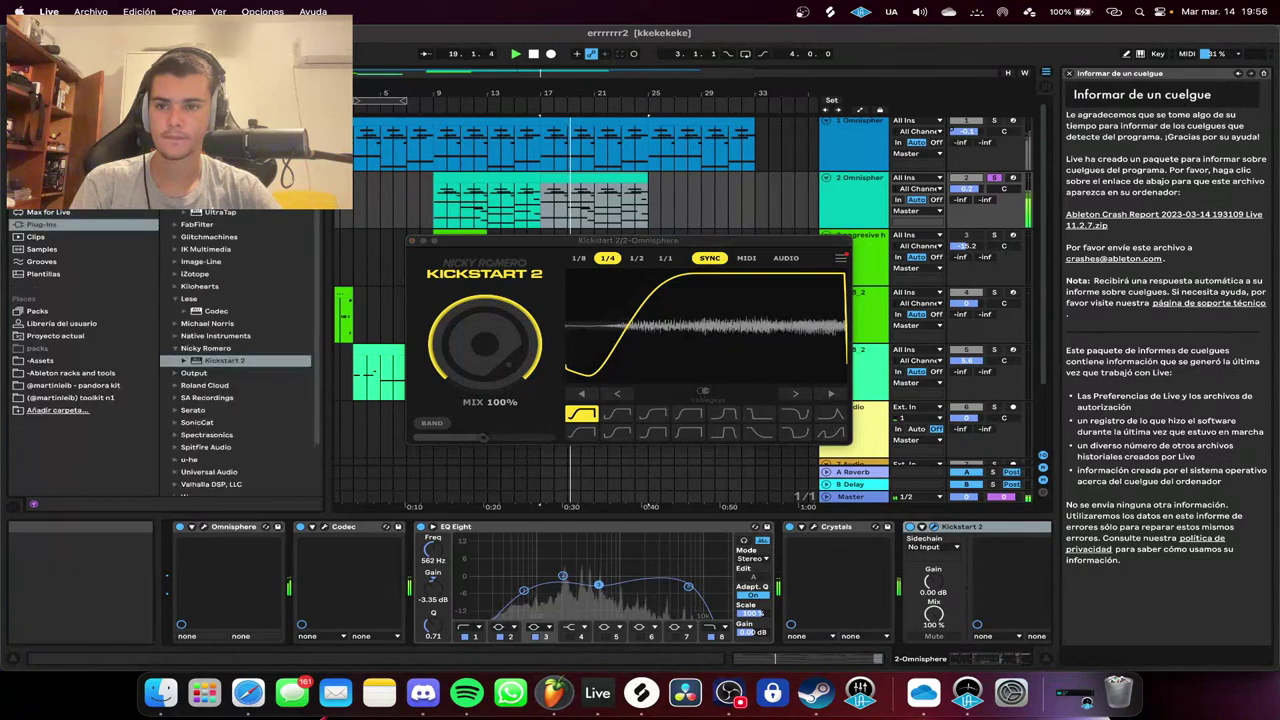
{"action": "type", "text": "v"}
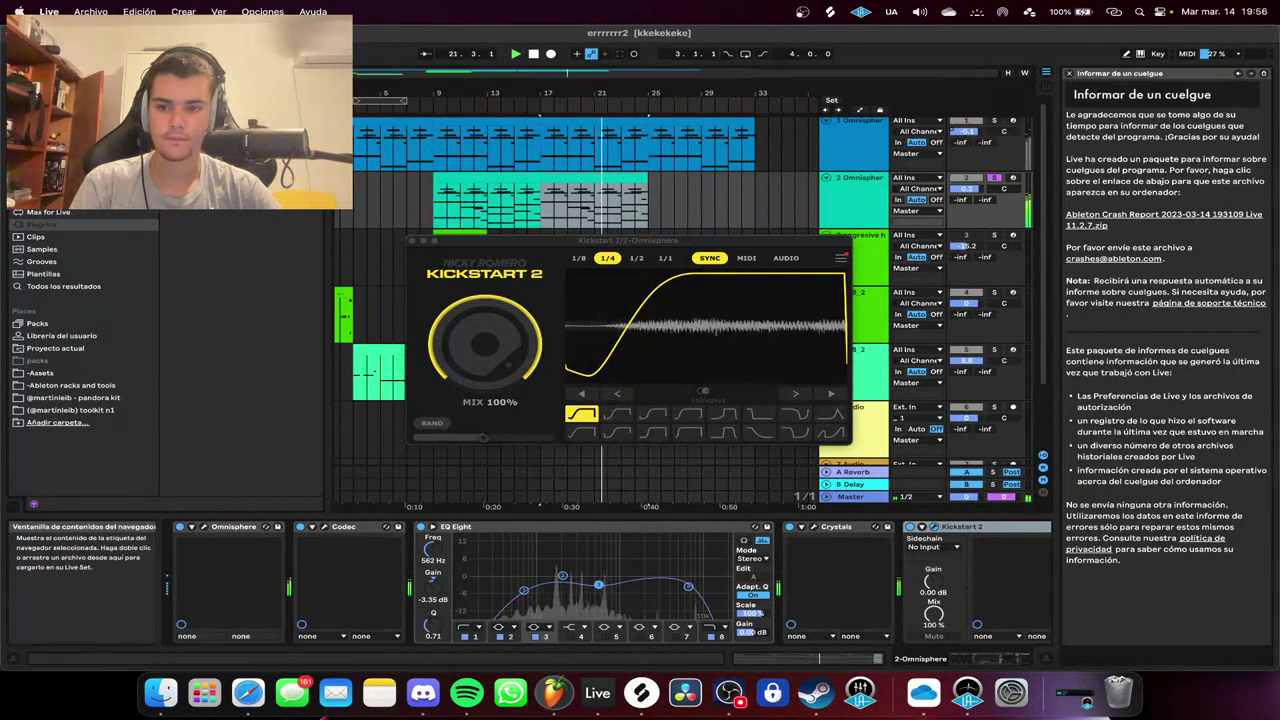
{"action": "double_click", "coordinate": [220, 104]}
Open the Crystals effect, adjust its Mix amount, and close its window.
{"action": "left_click", "coordinate": [655, 526]}
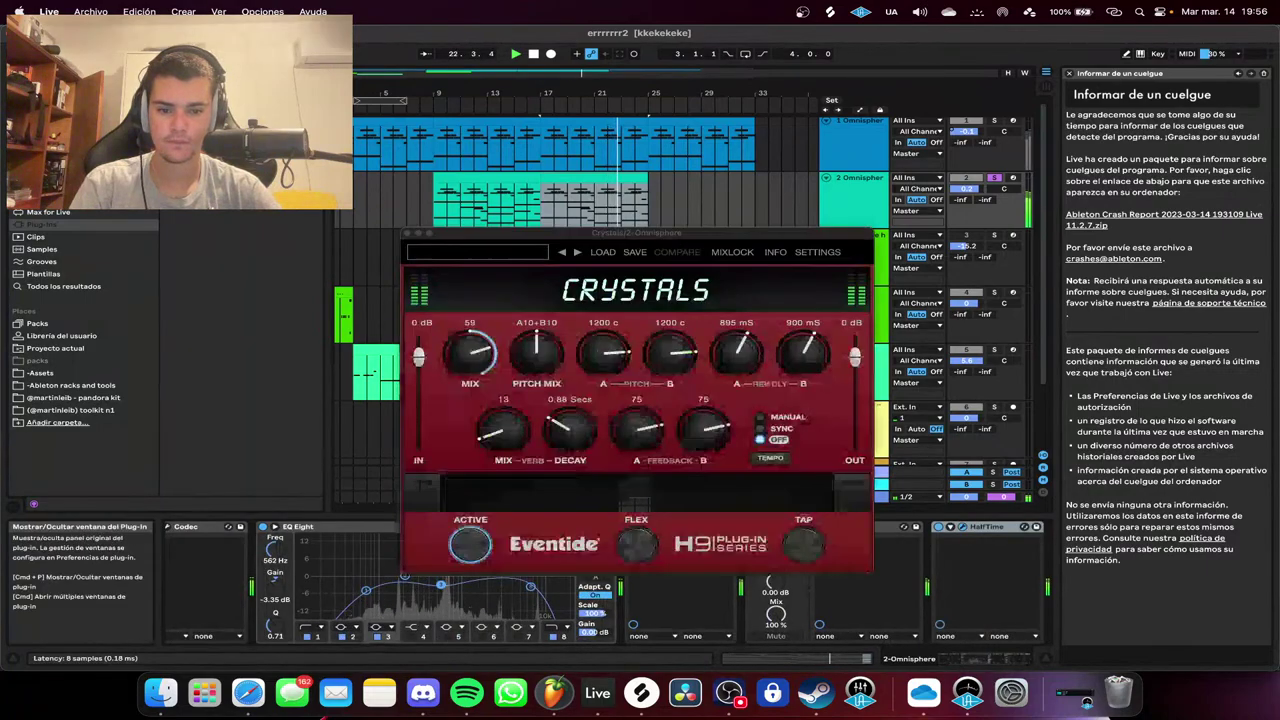
{"action": "left_click_drag", "start_coordinate": [470, 353], "coordinate": [470, 312]}
{"action": "left_click", "coordinate": [407, 233]}
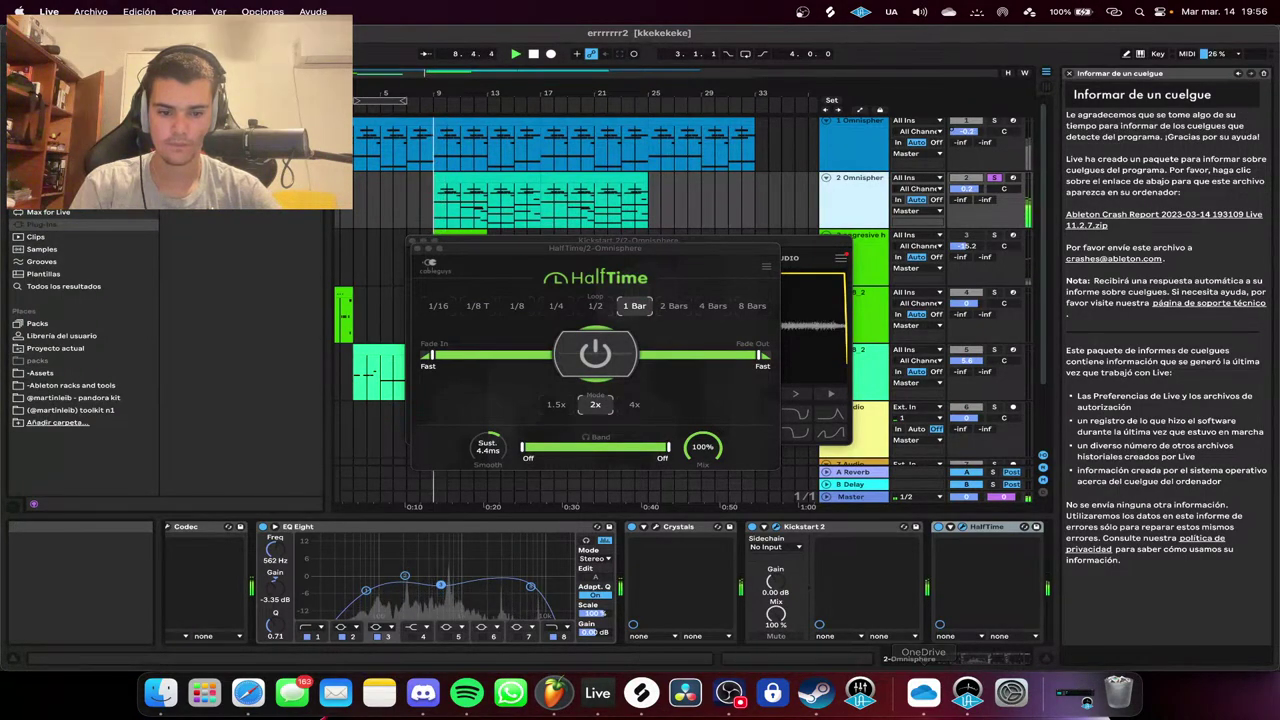
Add the Portal plug-in to the end of the second Omnisphere track's effect chain.
{"action": "left_click", "coordinate": [1010, 659]}
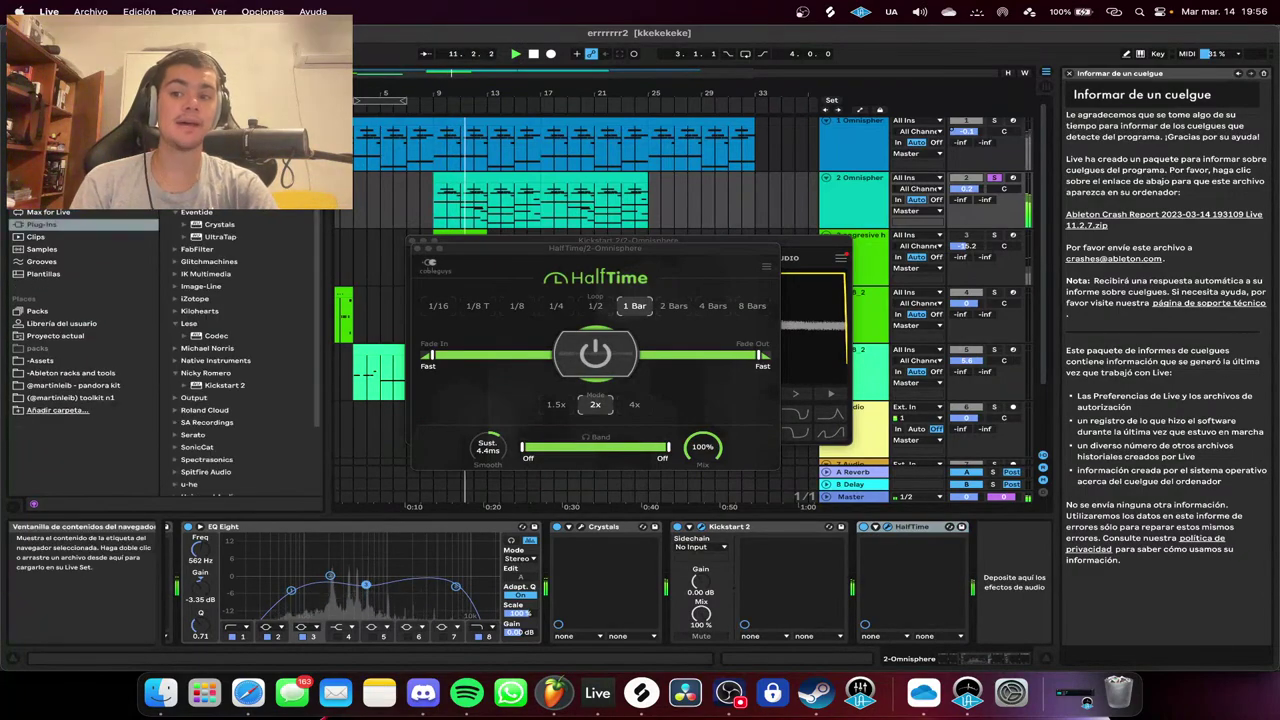
{"action": "key", "text": "Return"}
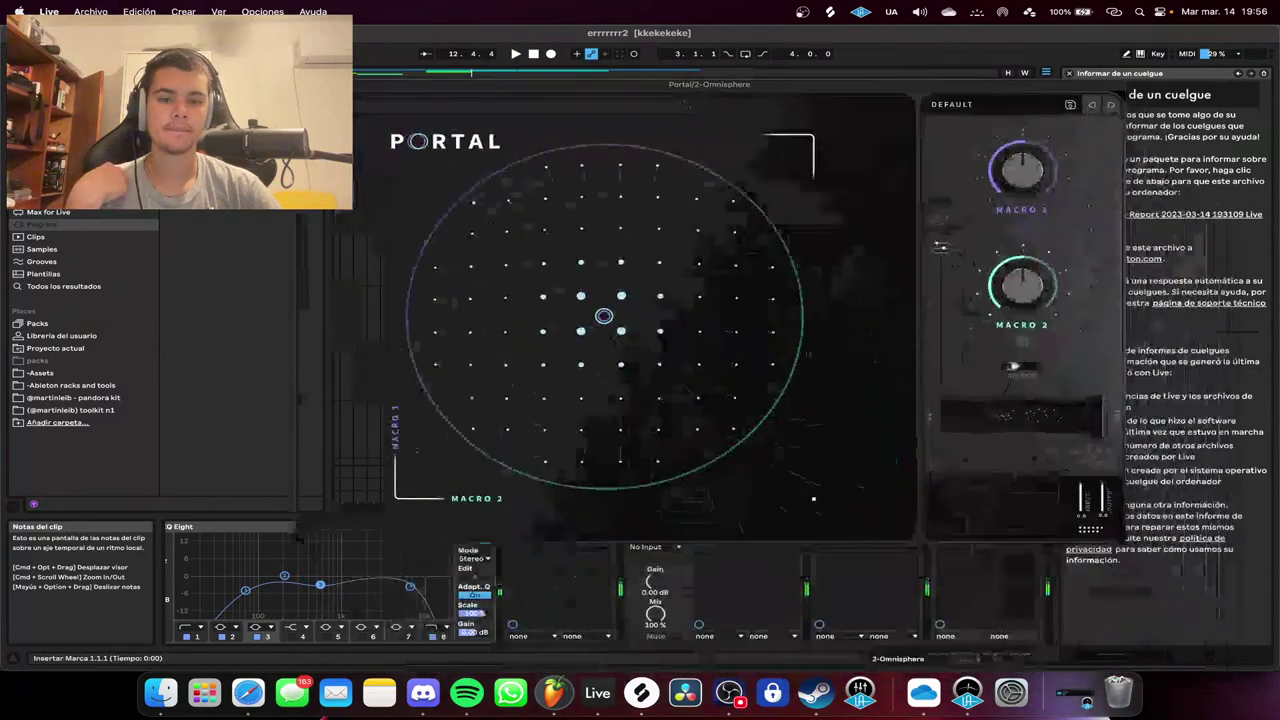
Switch to OBS for the large webcam view and bring FL Studio to the front.
{"action": "left_click", "coordinate": [729, 692]}
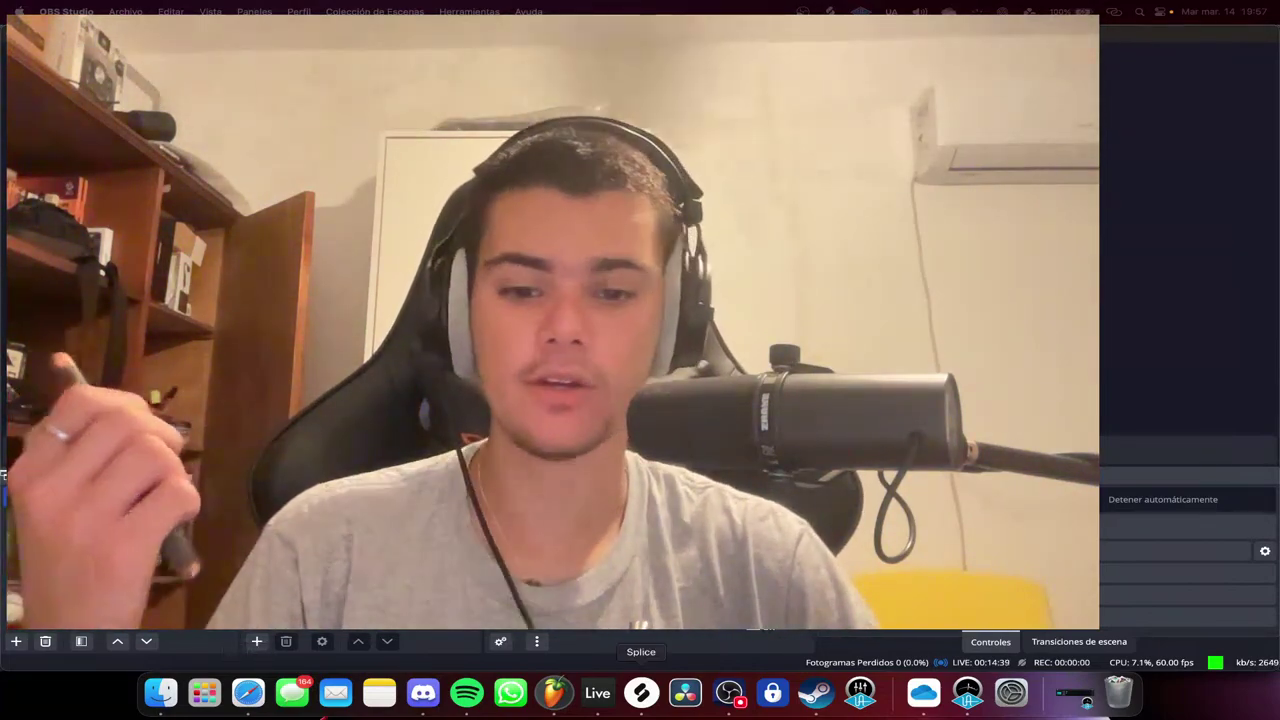
{"action": "left_click", "coordinate": [554, 692]}
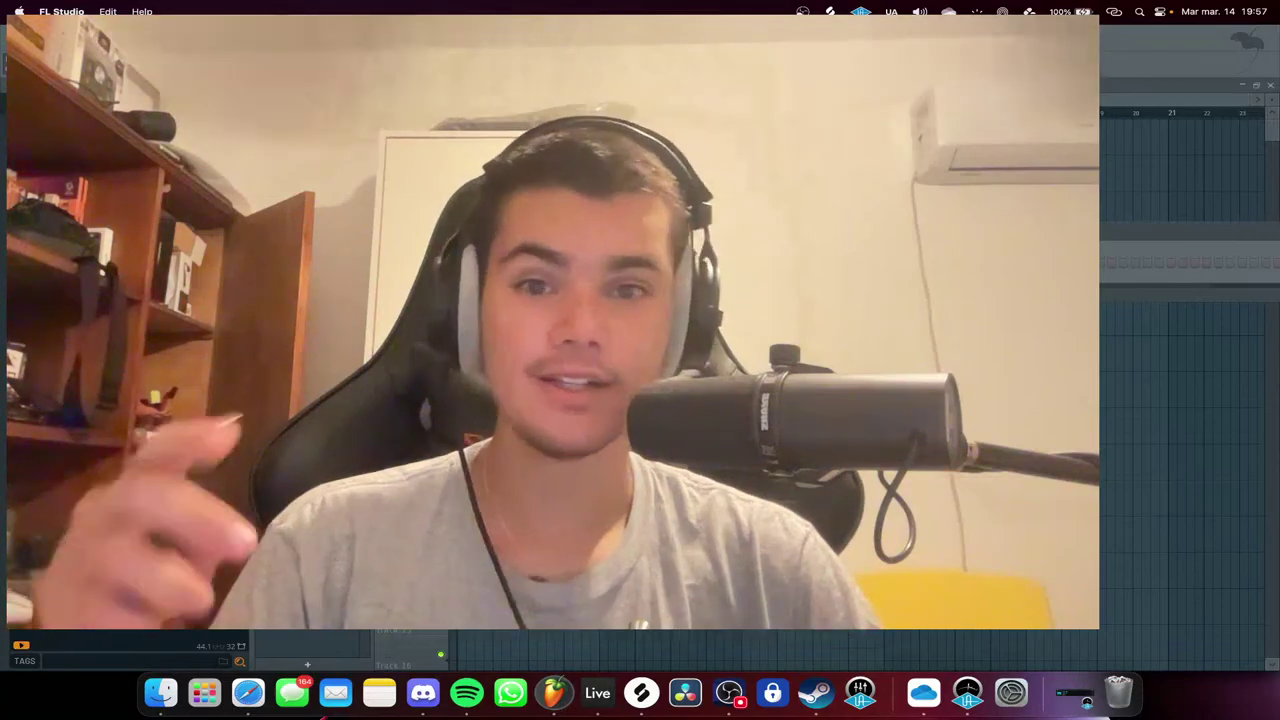
Minimize the FL Studio window and bring OBS Studio to the front.
{"action": "key", "text": "super+m"}
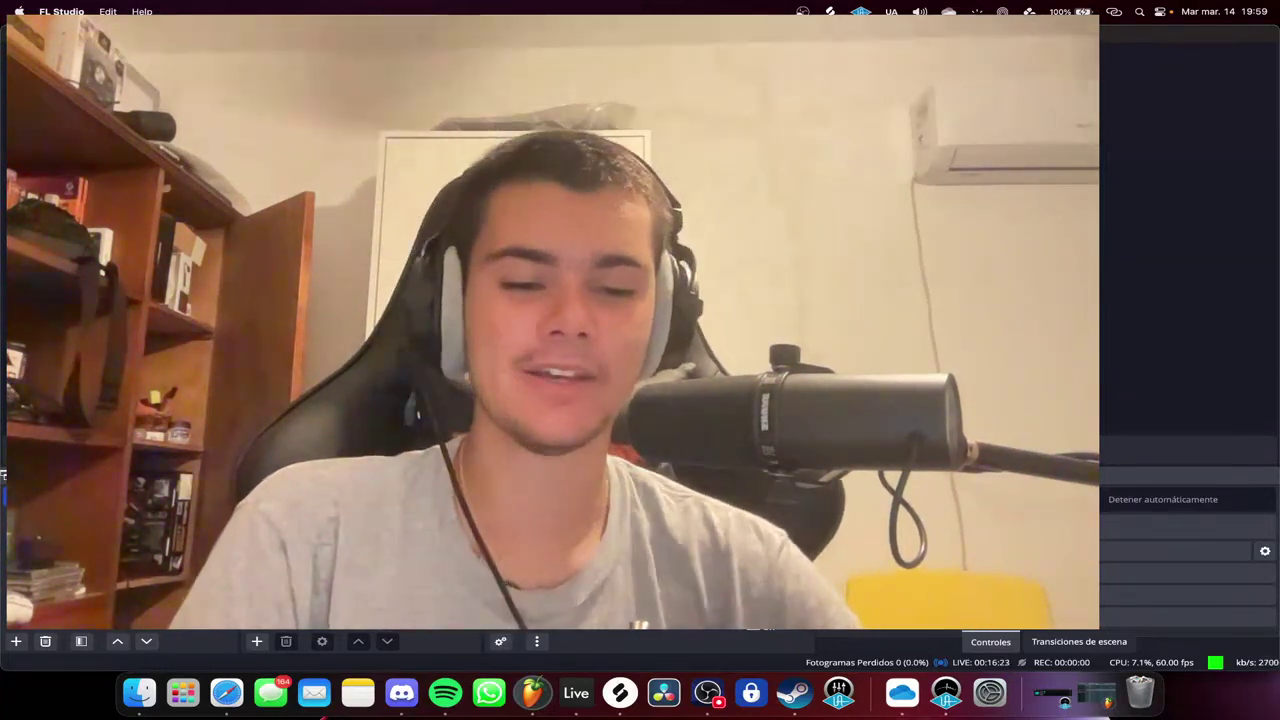
{"action": "left_click", "coordinate": [183, 692]}
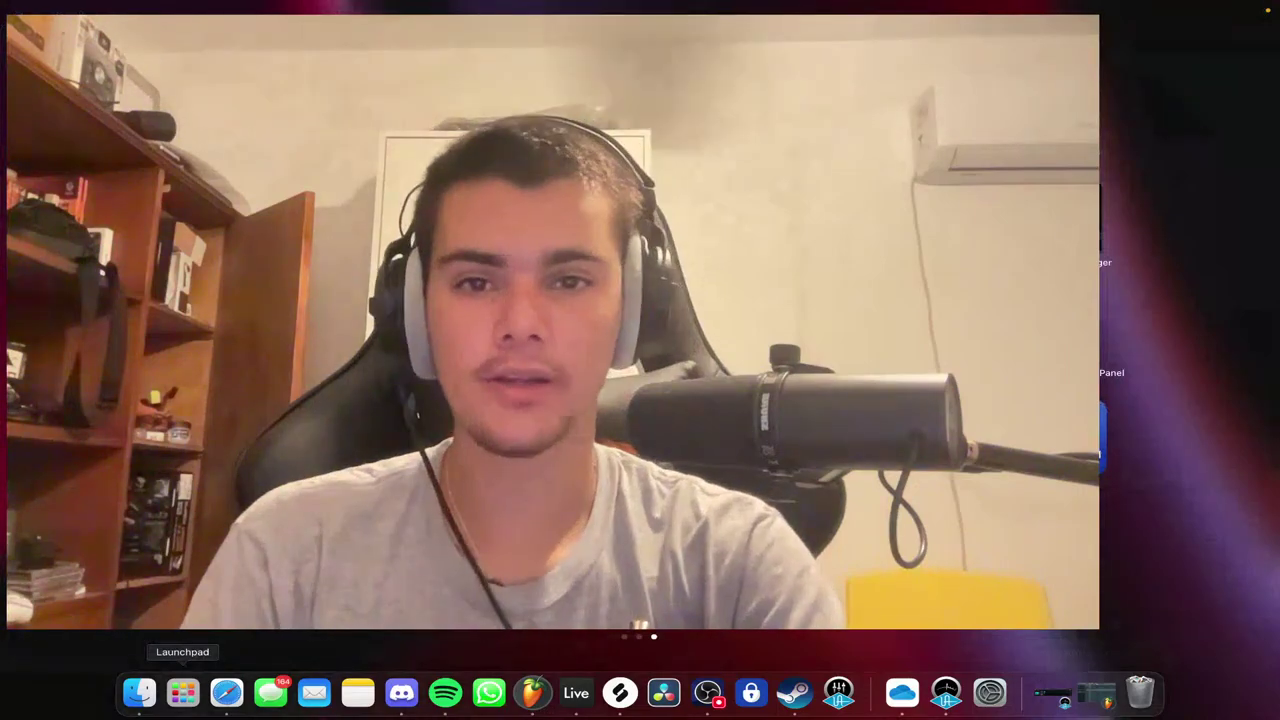
{"action": "key", "text": "Escape"}
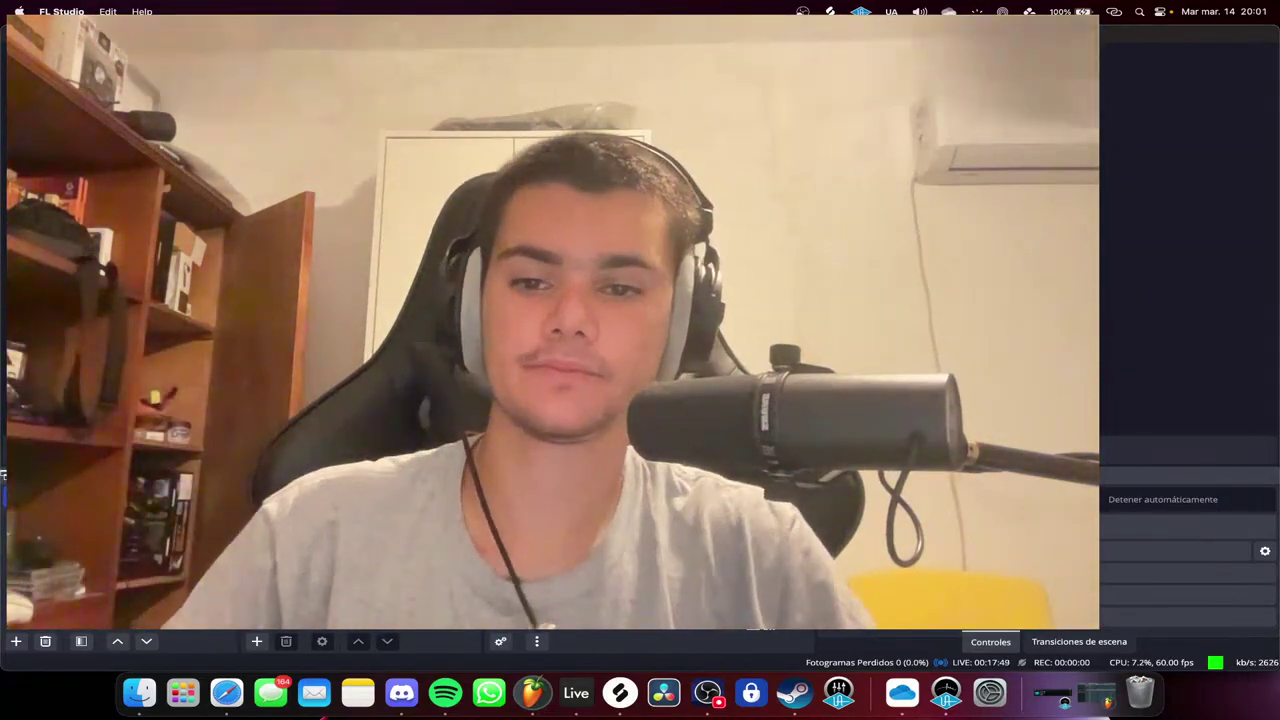
{"action": "left_click", "coordinate": [340, 498]}
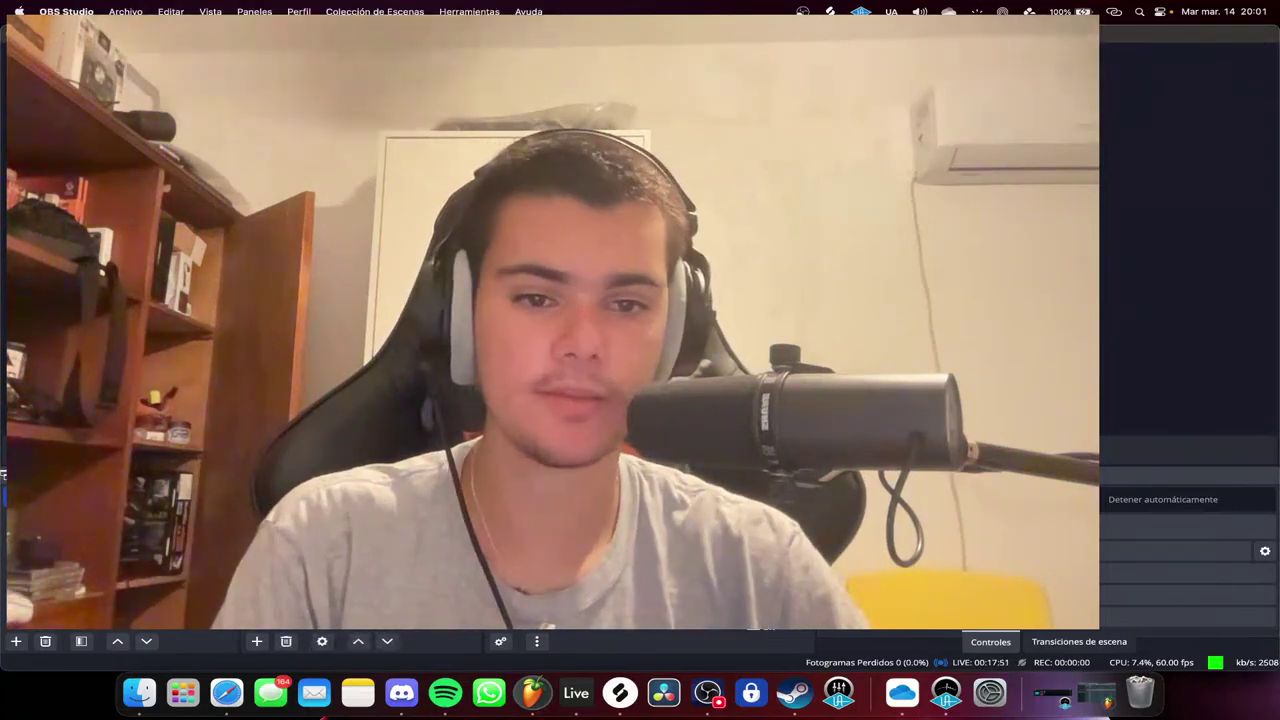
Shrink the webcam source to a small corner view in OBS and switch to Ableton Live.
{"action": "left_click_drag", "start_coordinate": [921, 381], "coordinate": [444, 147]}
{"action": "key", "text": "super+Tab"}
{"action": "key", "text": "super+Tab"}
{"action": "key", "text": "super+Tab"}
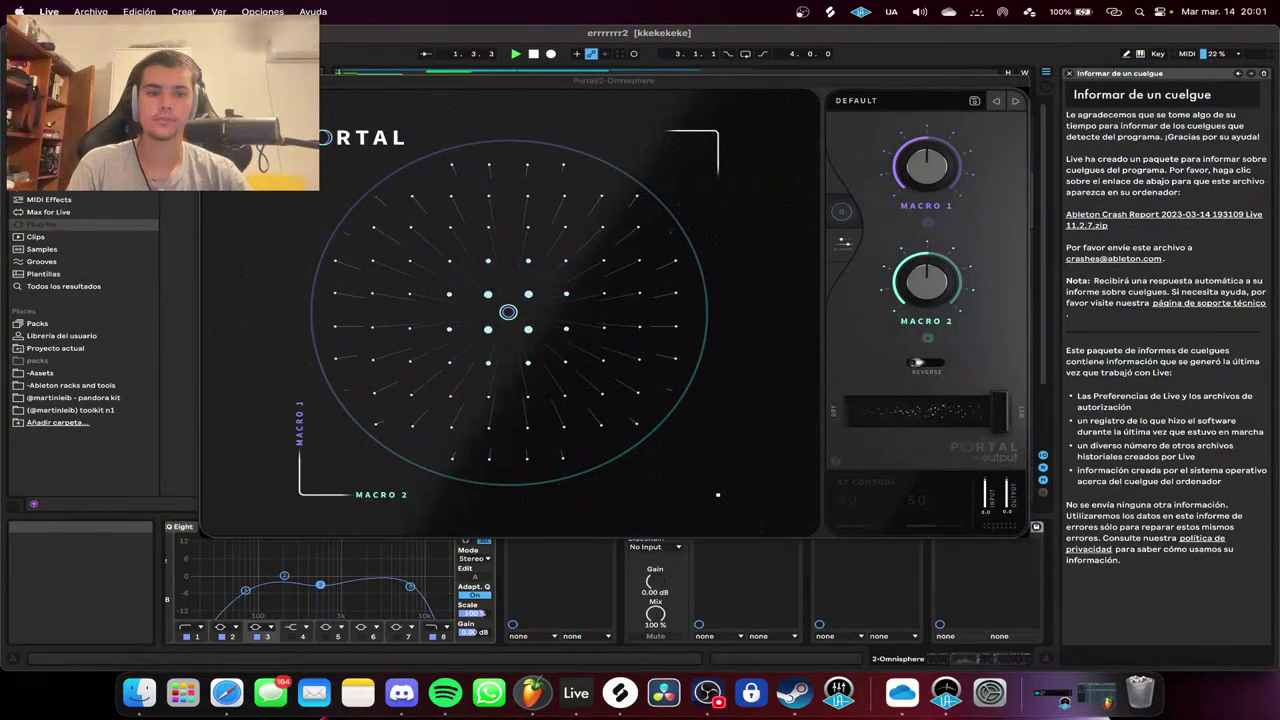
Close the Portal, HalfTime and Kickstart 2 plug-in windows of the second Omnisphere track.
{"action": "left_click_drag", "start_coordinate": [614, 81], "coordinate": [615, 144]}
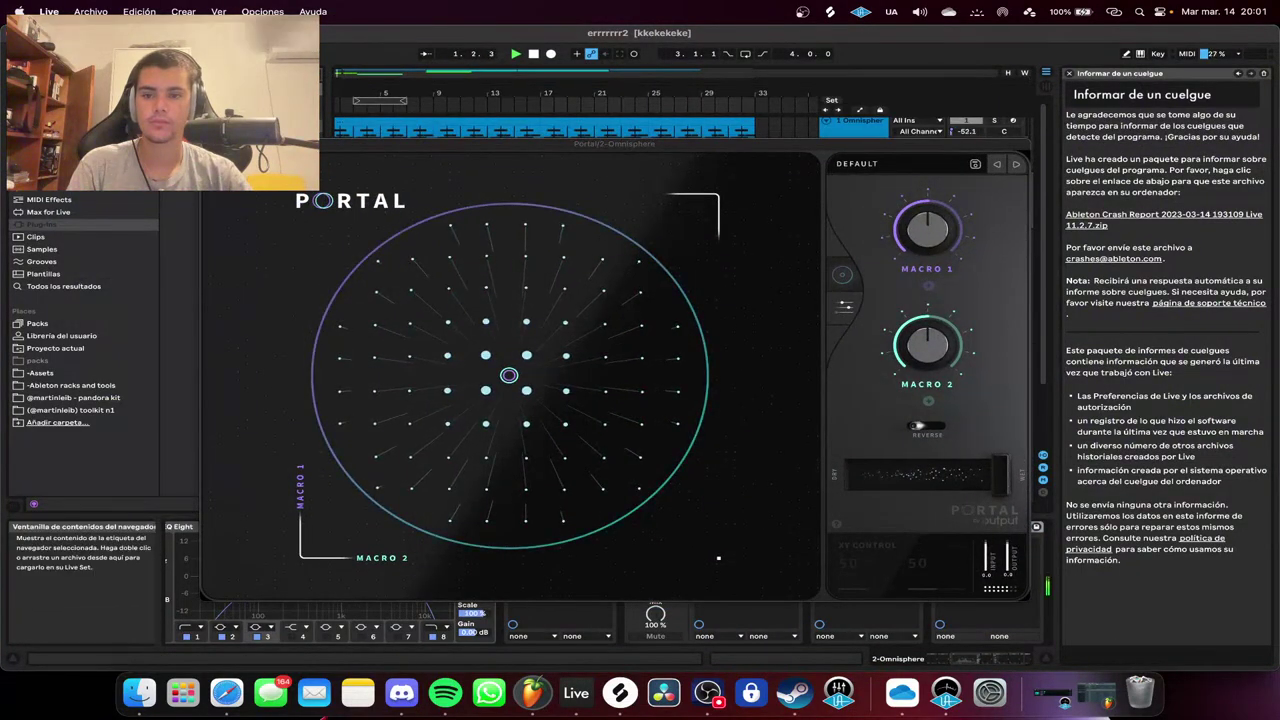
{"action": "left_click", "coordinate": [209, 144]}
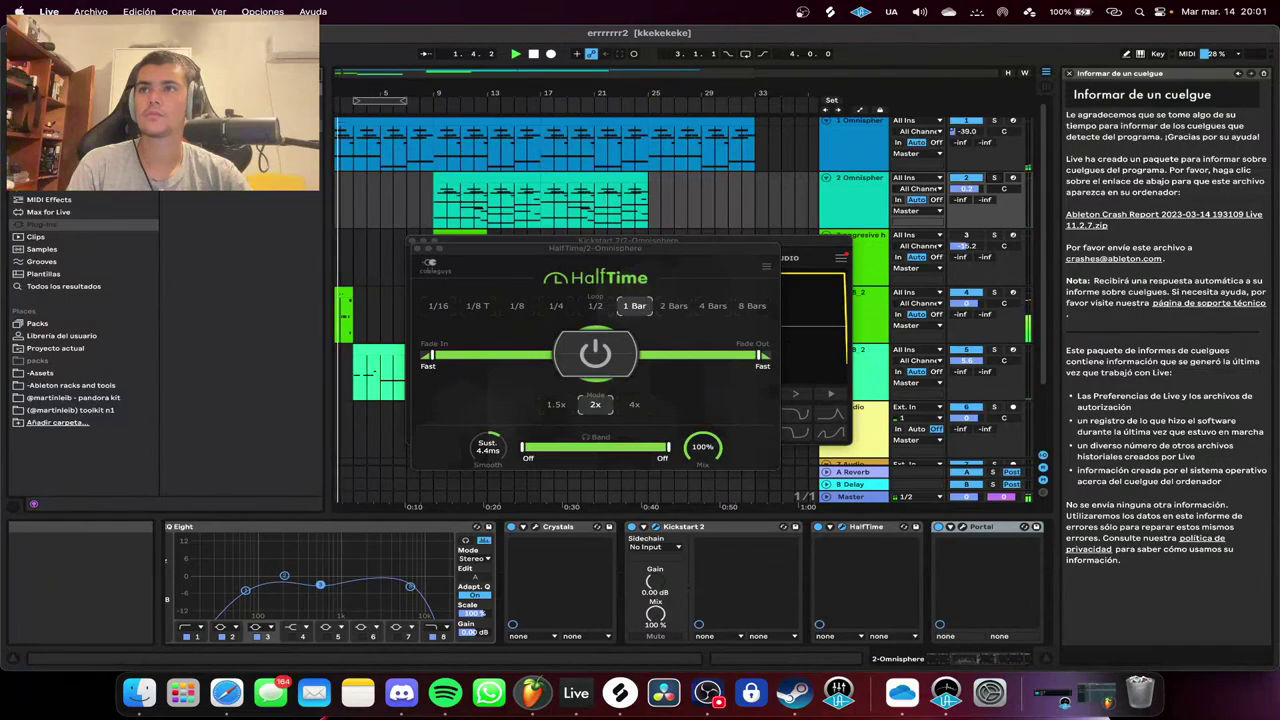
{"action": "key", "text": "super+Tab"}
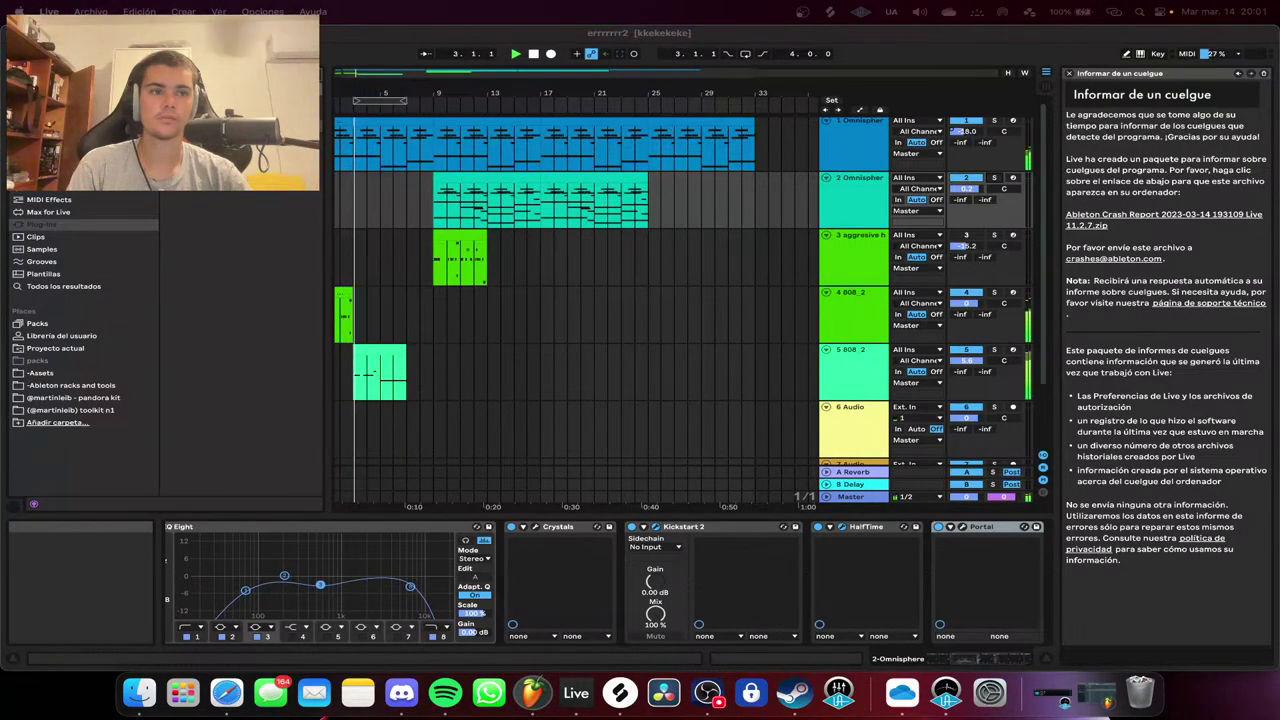
{"action": "key", "text": "super+Tab"}
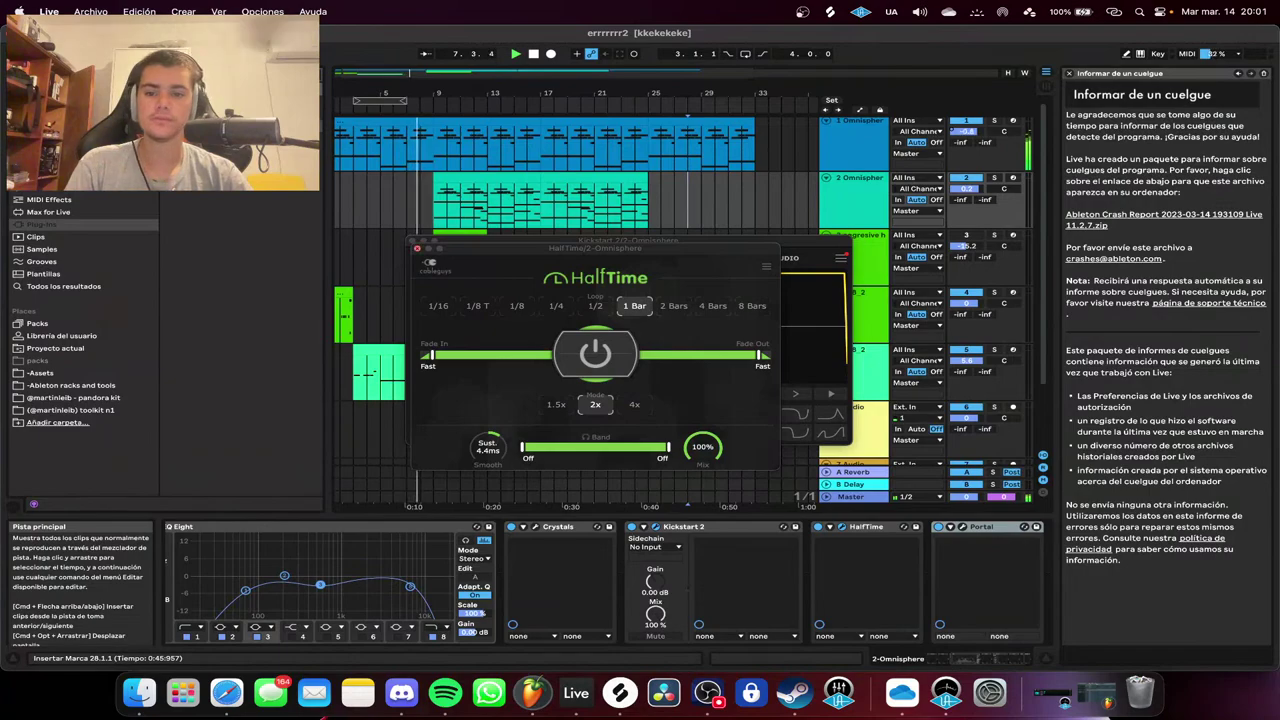
{"action": "left_click", "coordinate": [417, 248]}
{"action": "left_click", "coordinate": [413, 240]}
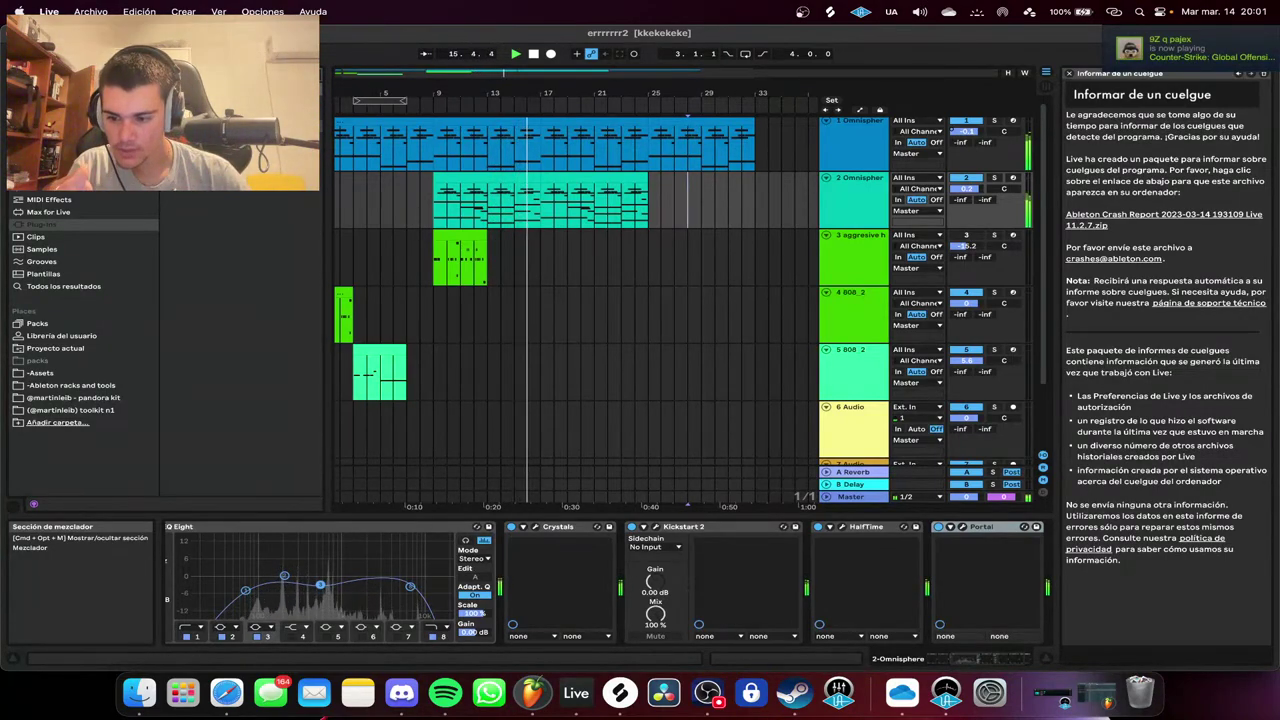
Stop playback and replay the arrangement from around bar 9, where the second Omnisphere layer enters.
{"action": "left_click", "coordinate": [533, 53]}
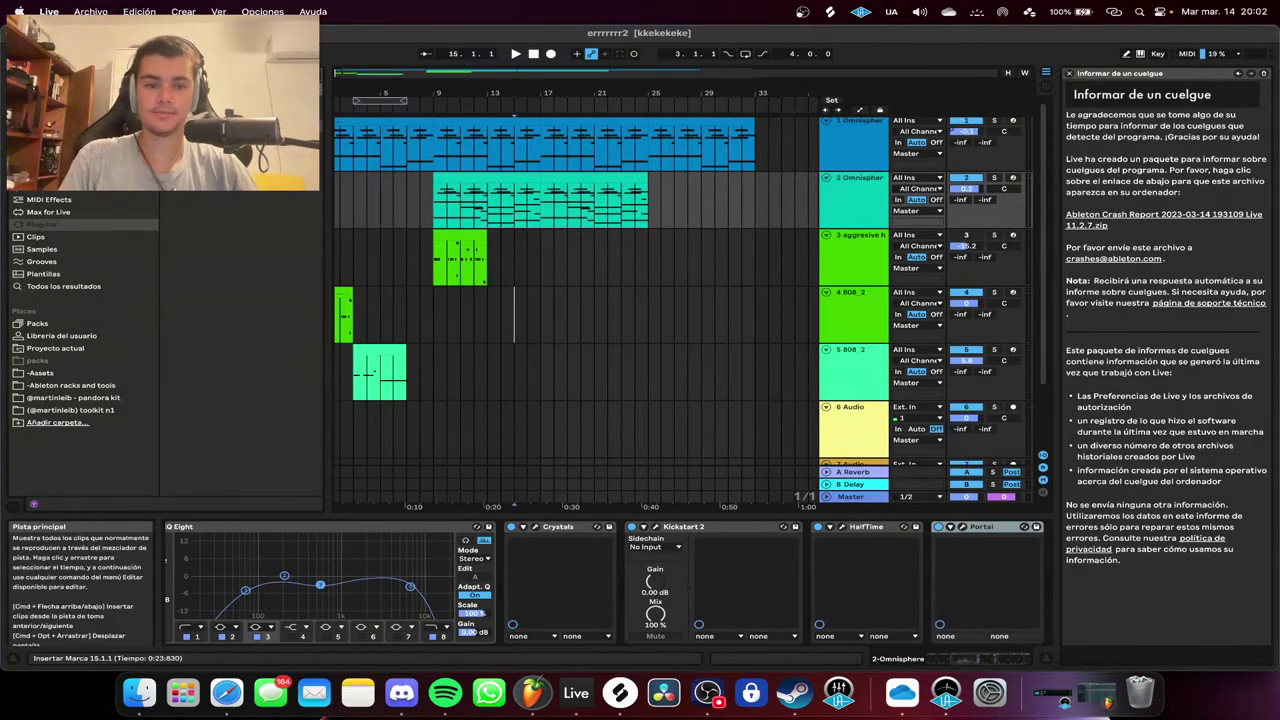
{"action": "left_click", "coordinate": [514, 316]}
{"action": "left_click", "coordinate": [430, 107]}
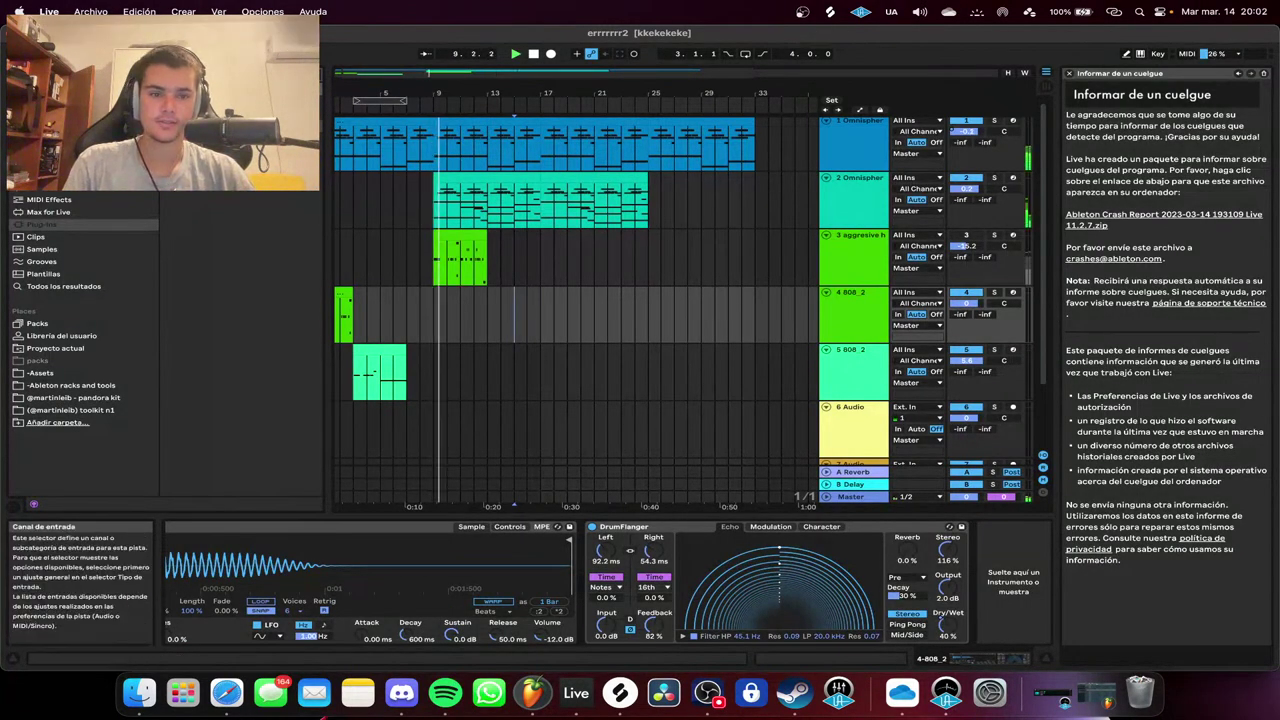
Add the Thermal plug-in after Portal on the second Omnisphere track and solo that track.
{"action": "left_click", "coordinate": [855, 180]}
{"action": "left_click", "coordinate": [982, 527]}
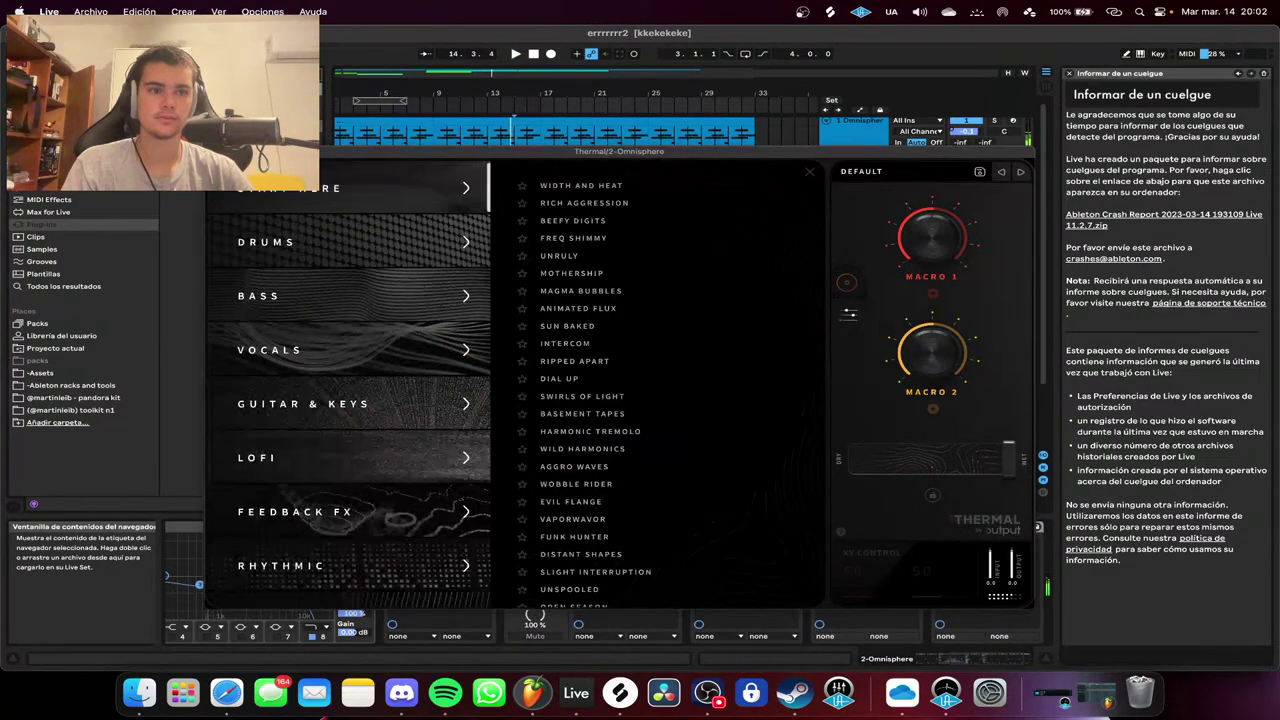
{"action": "mouse_move", "coordinate": [720, 152]}
{"action": "left_mouse_down"}
{"action": "mouse_move", "coordinate": [710, 243]}
{"action": "mouse_move", "coordinate": [722, 173]}
{"action": "left_mouse_up"}
{"action": "left_click", "coordinate": [994, 179]}
Audition the Guitar & Keys presets Dark and Dangerous, Dirty Bands and Angry Echoes in Thermal.
{"action": "left_click", "coordinate": [295, 425]}
{"action": "left_click", "coordinate": [587, 329]}
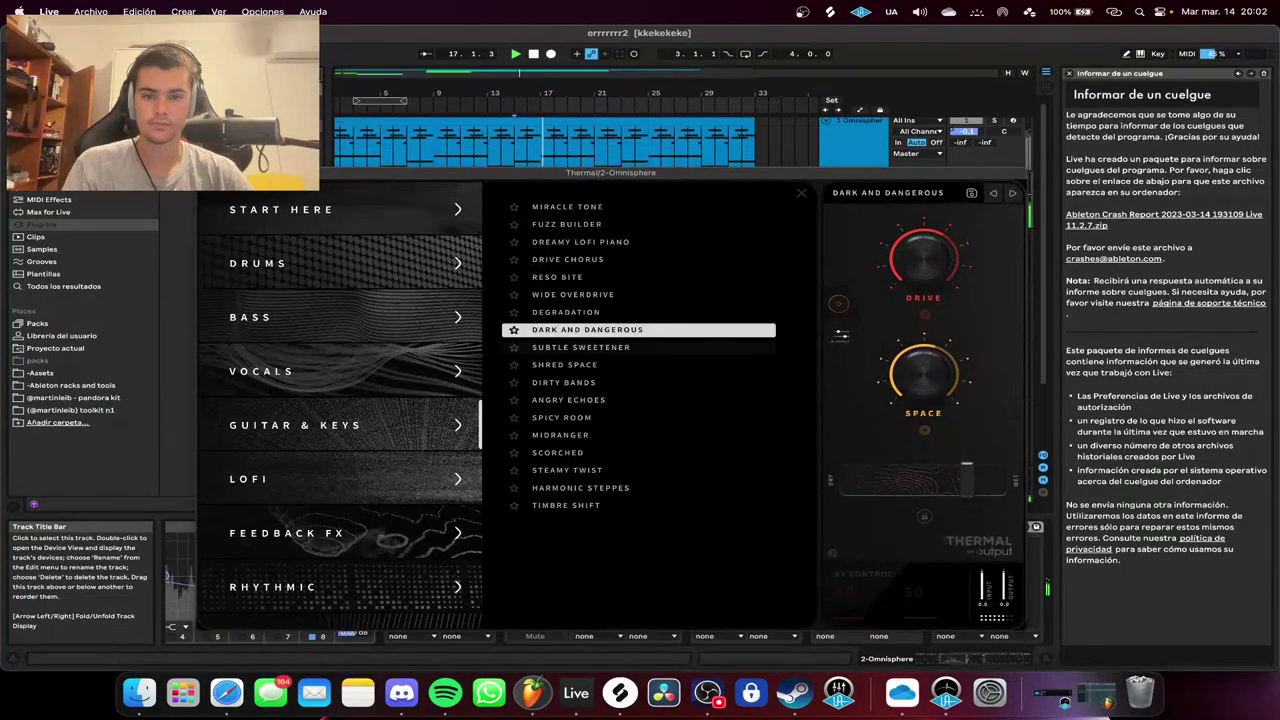
{"action": "left_click", "coordinate": [564, 382]}
{"action": "left_click", "coordinate": [568, 400]}
Audition the Lofi presets Resonant Dread and Dust Bin in Thermal.
{"action": "left_click", "coordinate": [420, 479]}
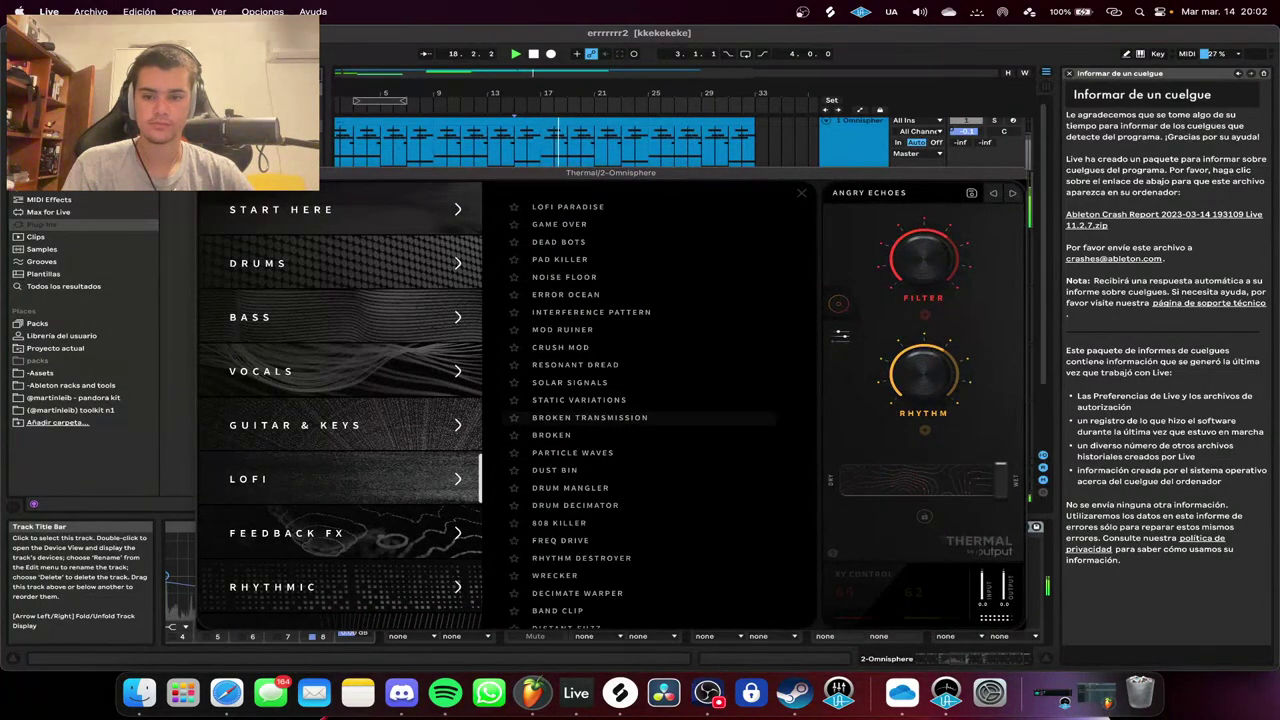
{"action": "left_click", "coordinate": [575, 364]}
{"action": "scroll", "coordinate": [575, 400], "scroll_direction": "down", "scroll_amount": 2}
{"action": "left_click", "coordinate": [555, 425]}
Audition Thermal's Feedback FX presets, including Mech Encounter and Distant Animator.
{"action": "left_click", "coordinate": [287, 533]}
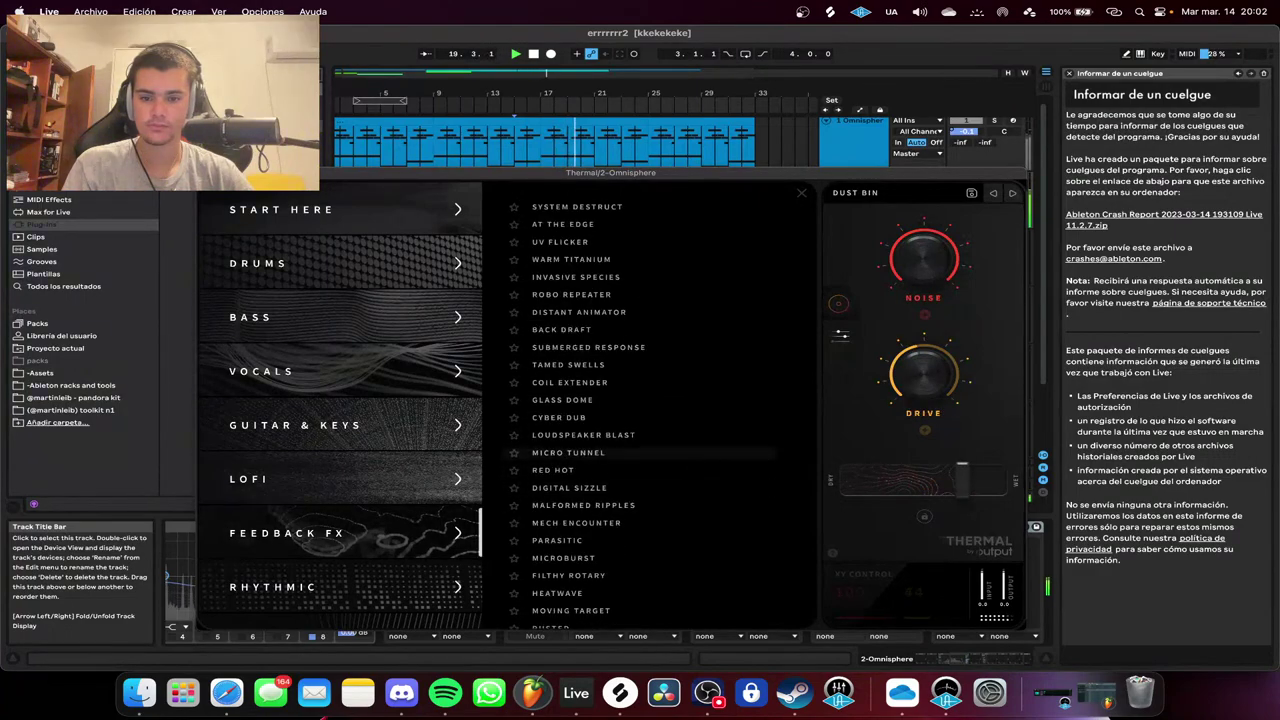
{"action": "left_click", "coordinate": [583, 372]}
{"action": "left_click", "coordinate": [576, 460]}
{"action": "scroll", "coordinate": [340, 405], "scroll_direction": "down", "scroll_amount": 5}
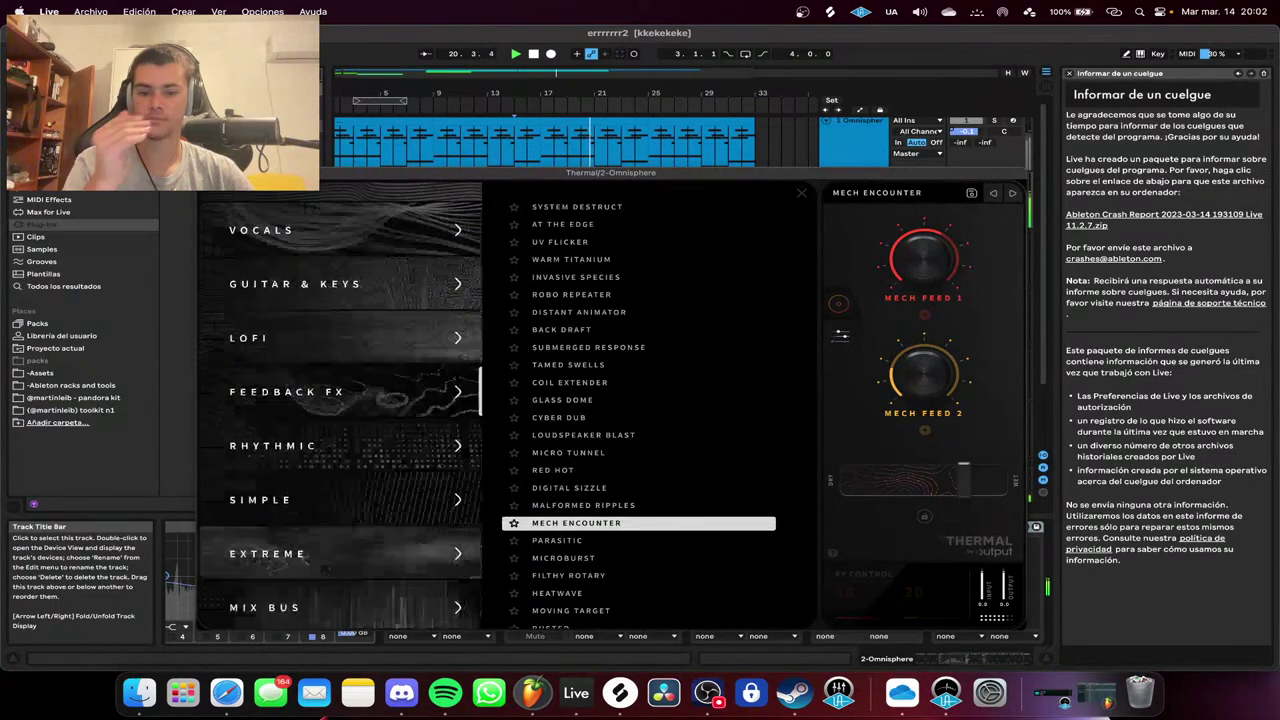
{"action": "left_click", "coordinate": [579, 250]}
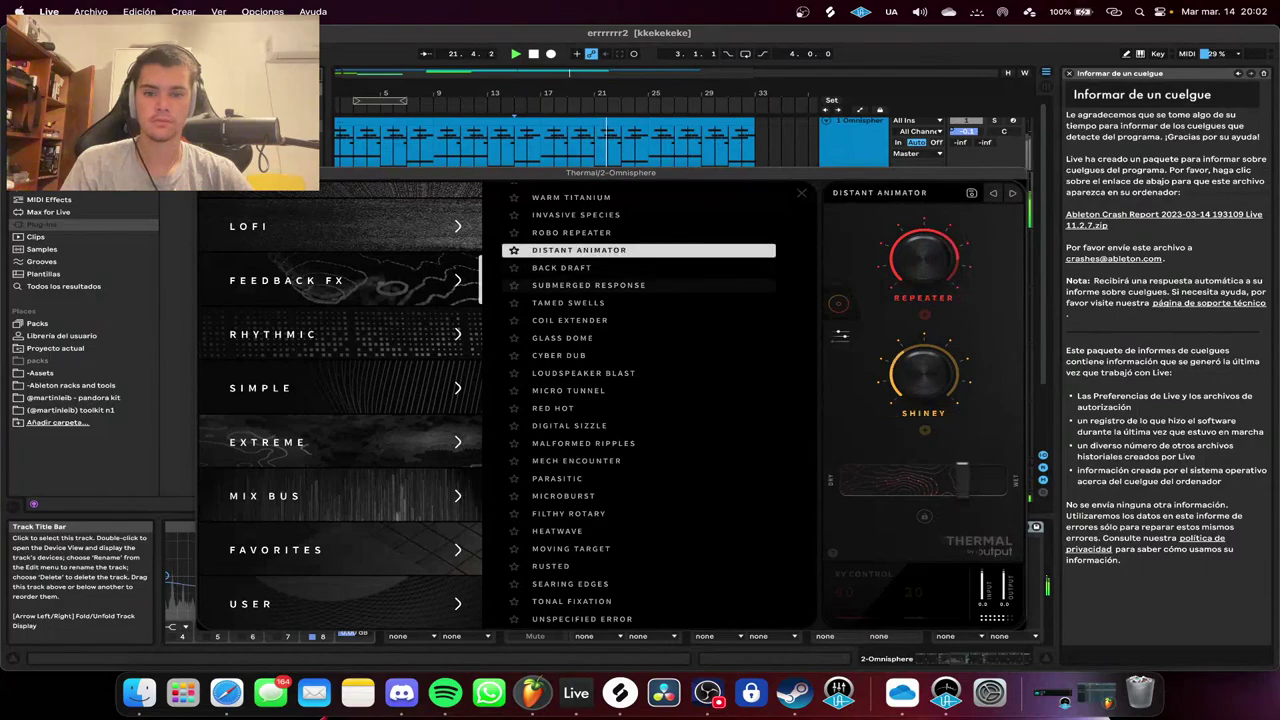
Load Thermal's Digital Sizzle preset, set Dry/Wet to 14 percent, and close its window.
{"action": "left_click", "coordinate": [570, 426]}
{"action": "left_click_drag", "start_coordinate": [963, 480], "coordinate": [912, 480]}
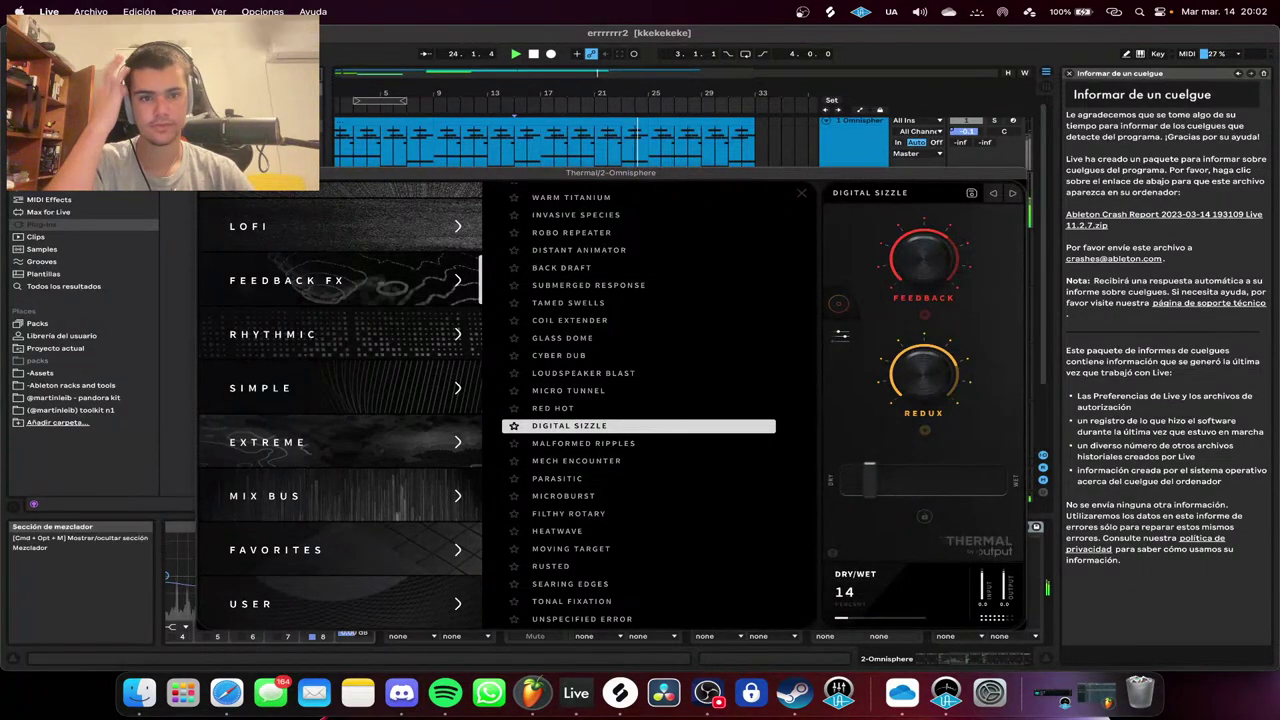
{"action": "left_click", "coordinate": [206, 173]}
{"action": "key", "text": "space"}
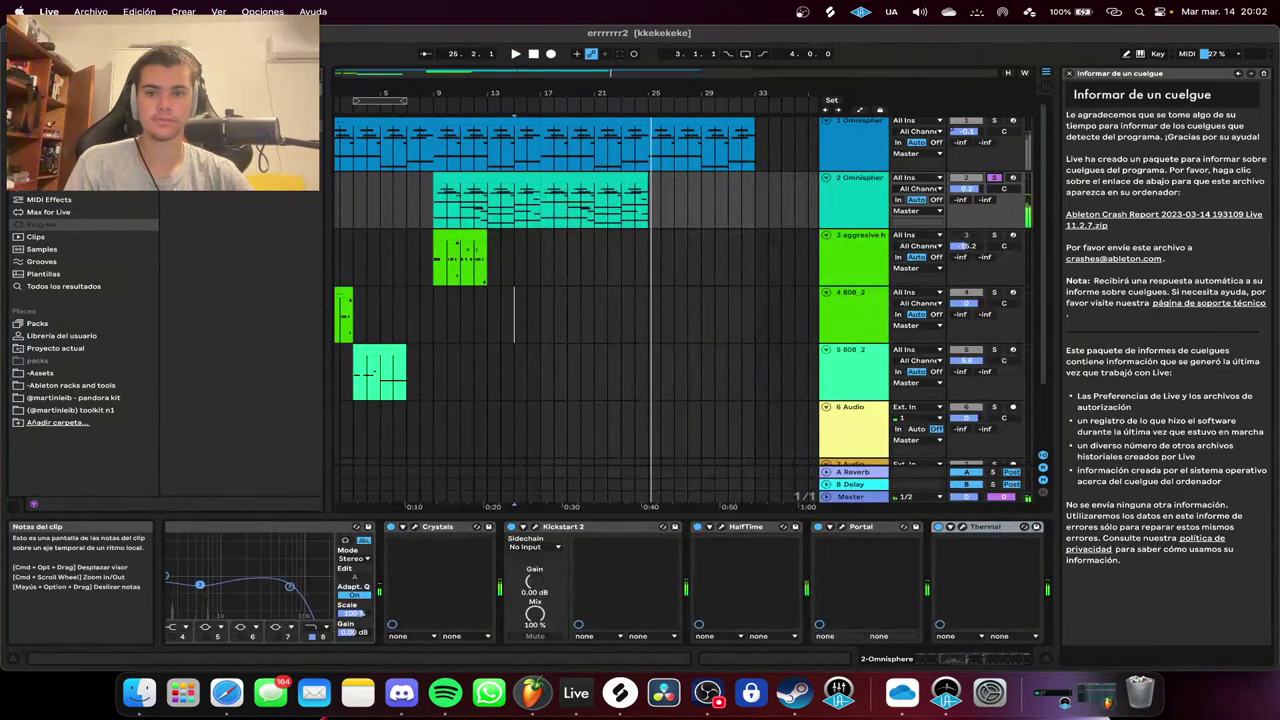
Replay the soloed layer from around bar 9 and add the Digitalis plug-in after Thermal.
{"action": "left_click", "coordinate": [425, 109]}
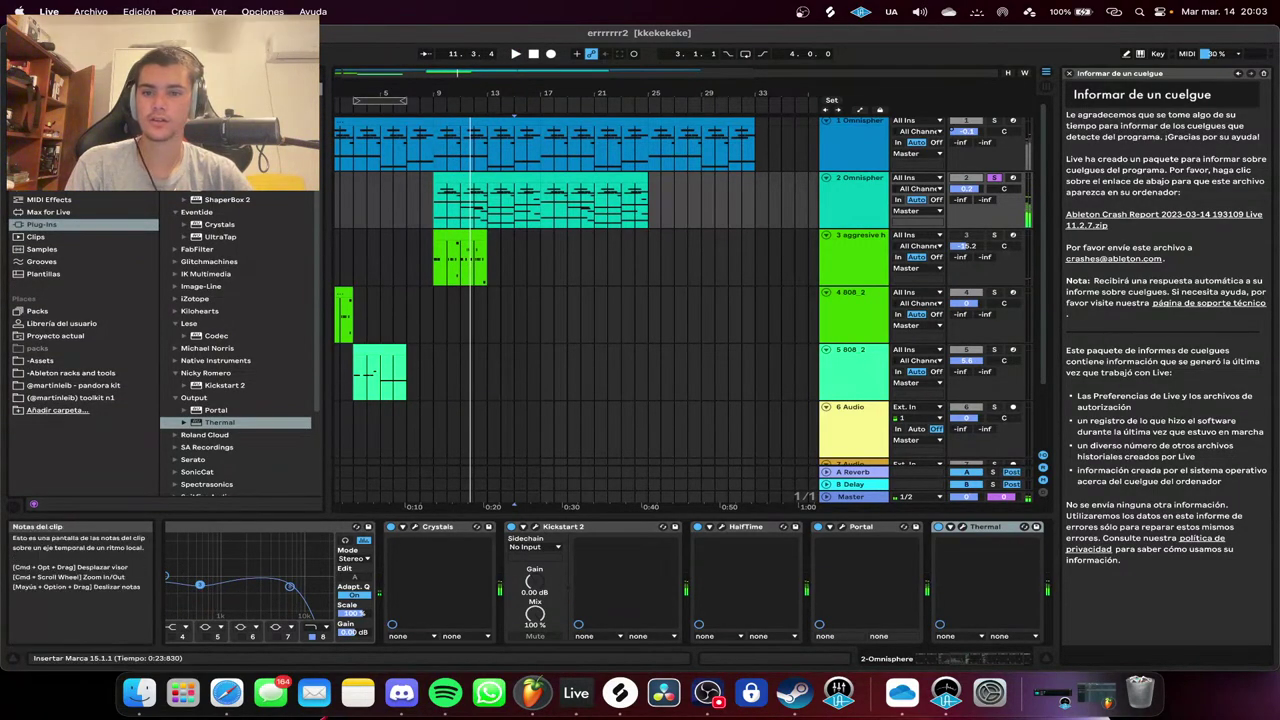
{"action": "left_click", "coordinate": [220, 422]}
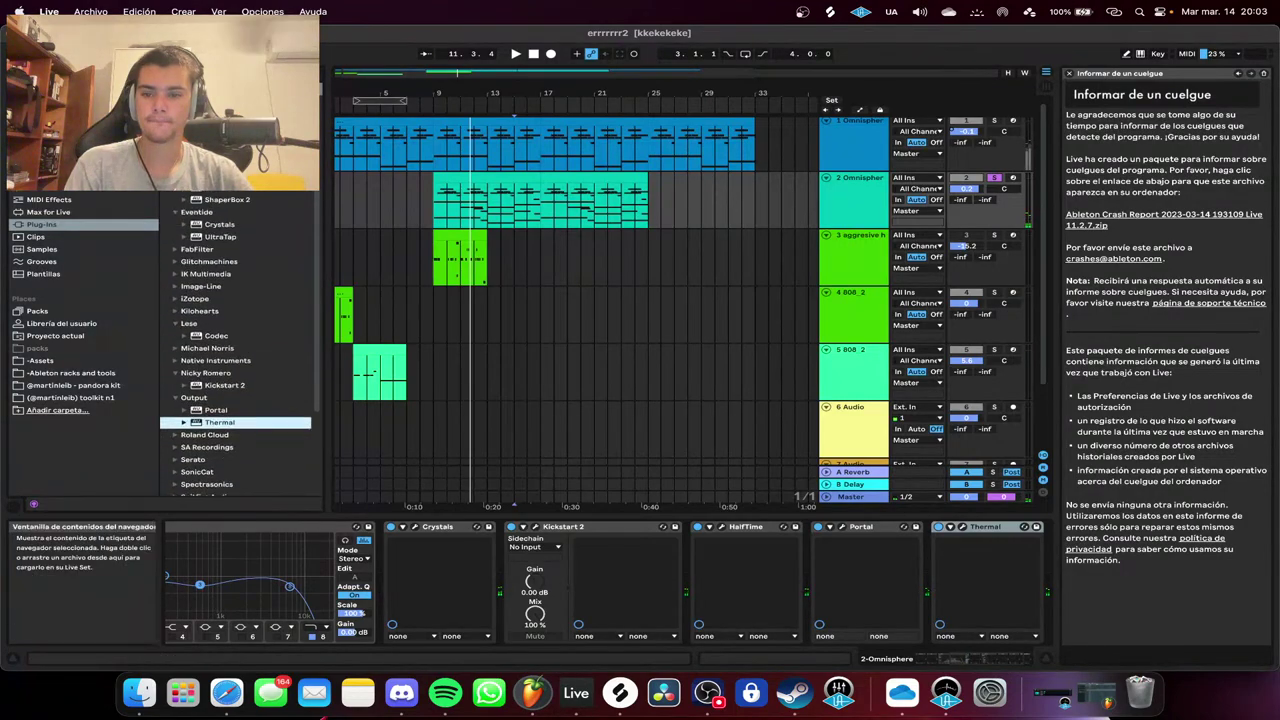
{"action": "scroll", "coordinate": [220, 422], "scroll_direction": "down", "scroll_amount": 10}
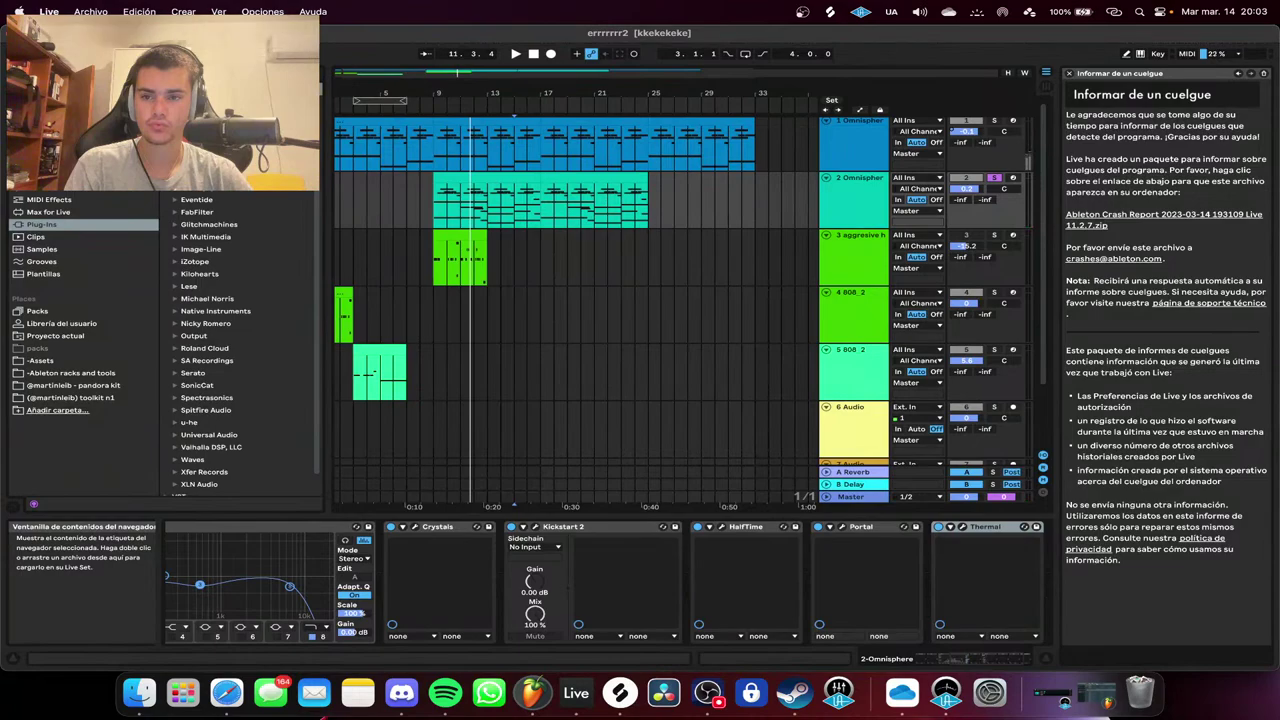
{"action": "scroll", "coordinate": [600, 580], "scroll_direction": "right", "scroll_amount": 3}
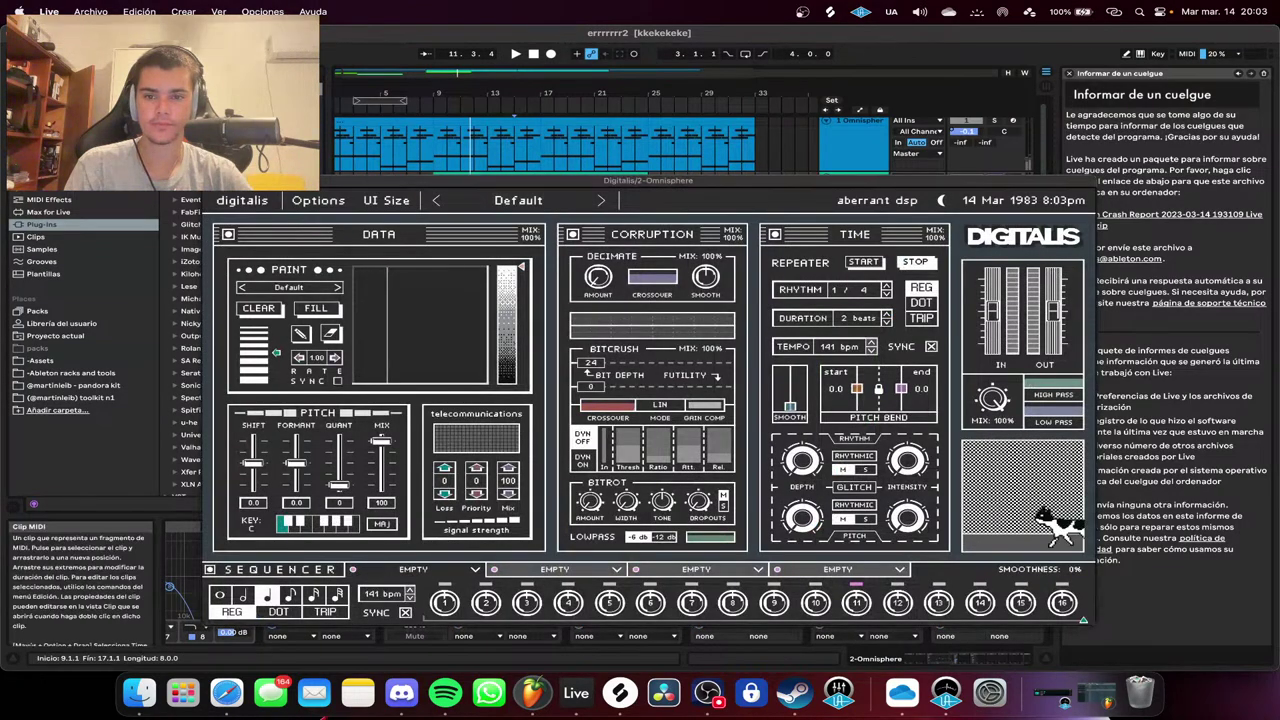
Load the Something's Different preset from the Internet category in Digitalis and close its window.
{"action": "left_click", "coordinate": [518, 201]}
{"action": "mouse_move", "coordinate": [502, 274]}
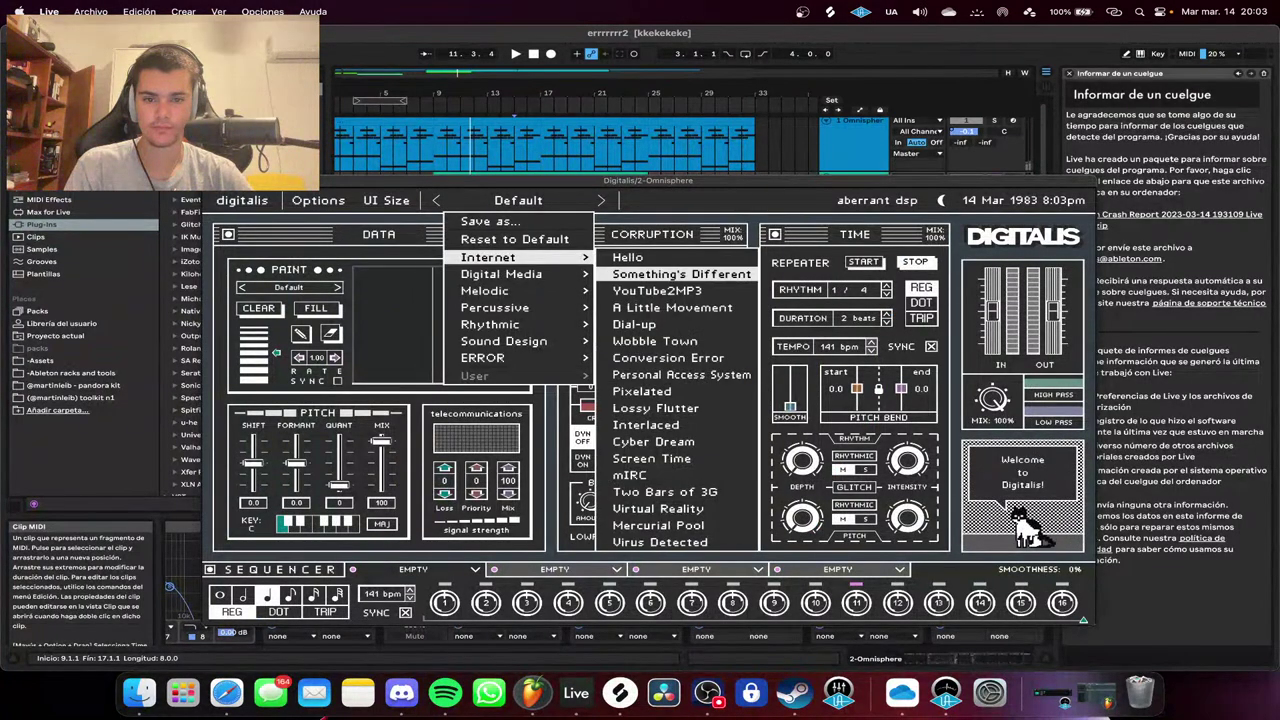
{"action": "left_click", "coordinate": [655, 273]}
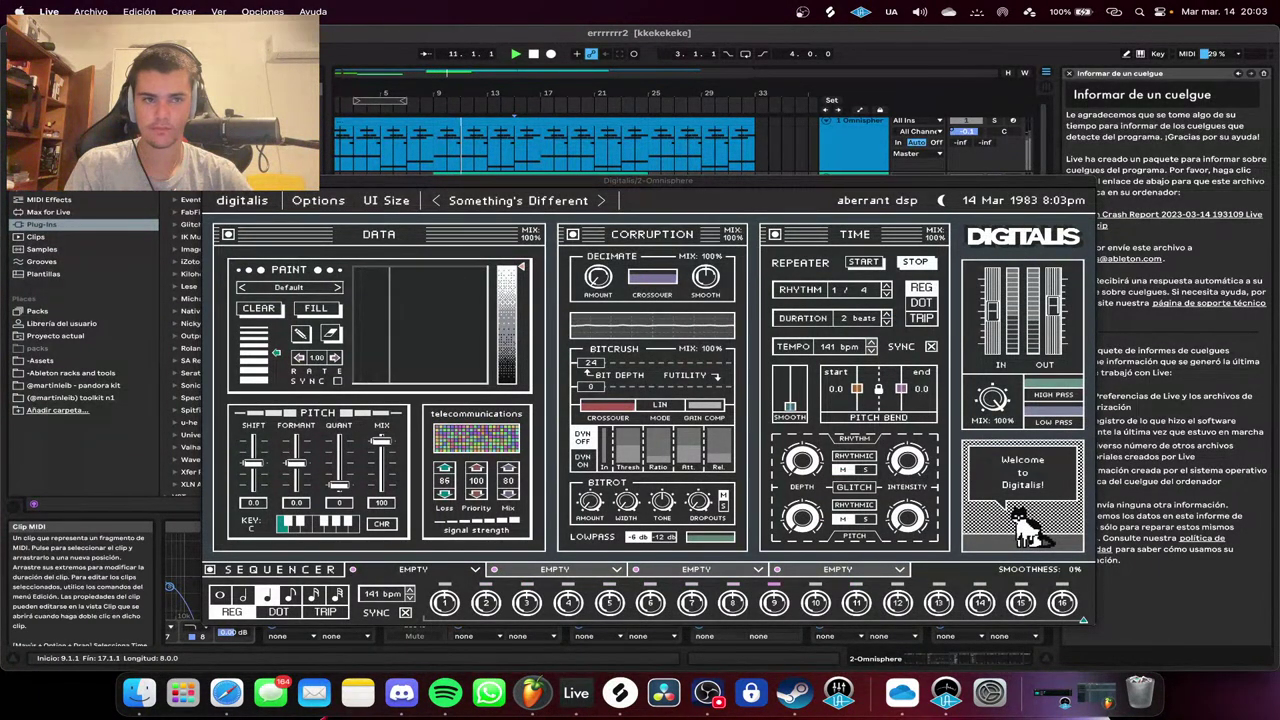
{"action": "left_click", "coordinate": [211, 181]}
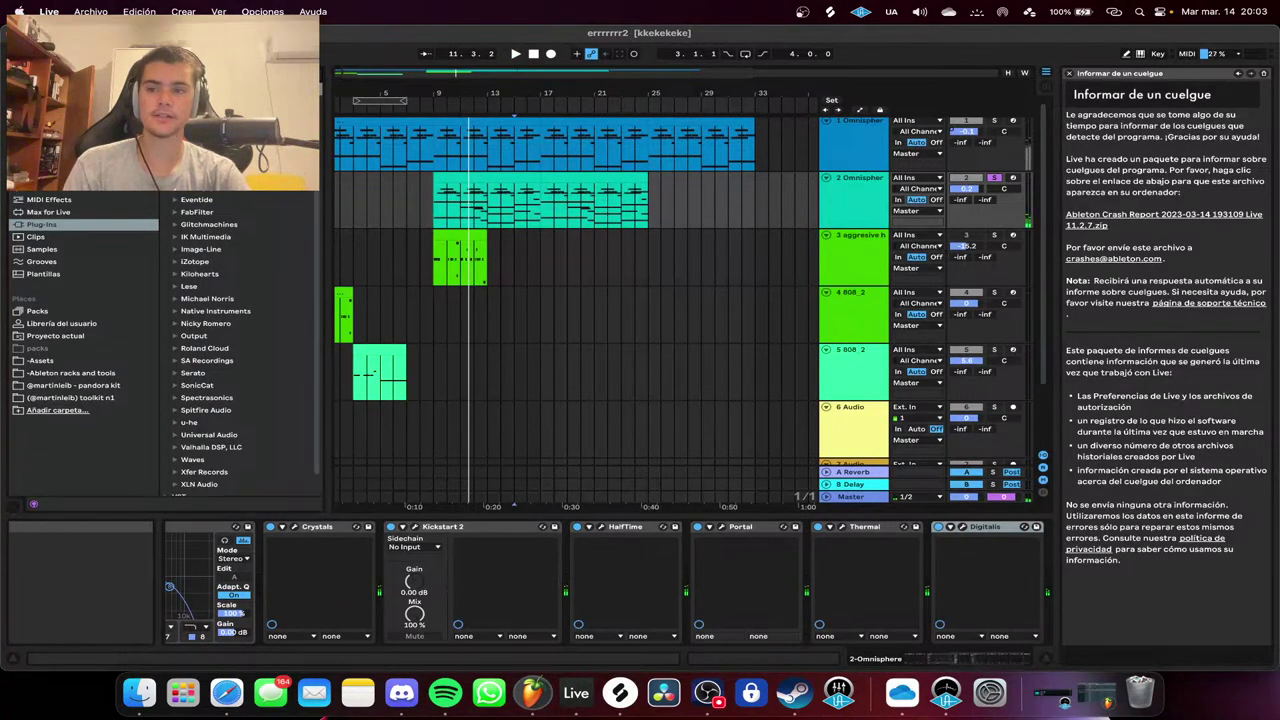
{"action": "left_click", "coordinate": [49, 187]}
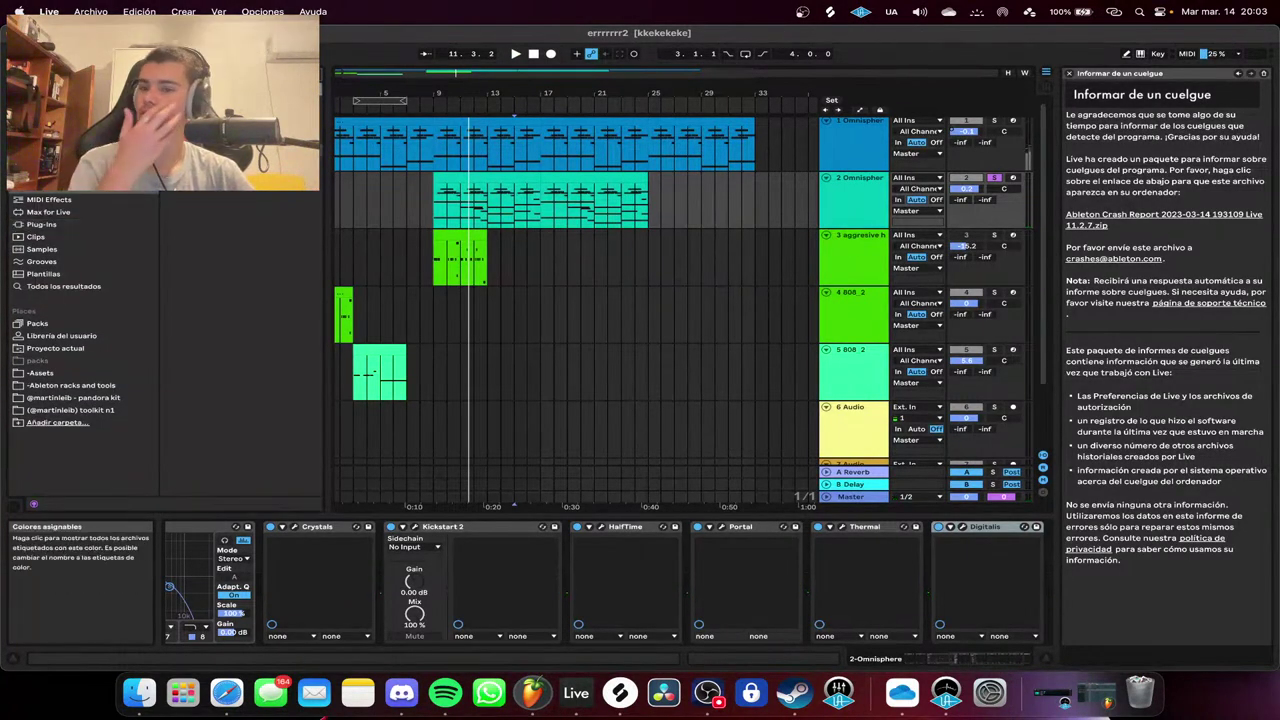
{"action": "double_click", "coordinate": [220, 112]}
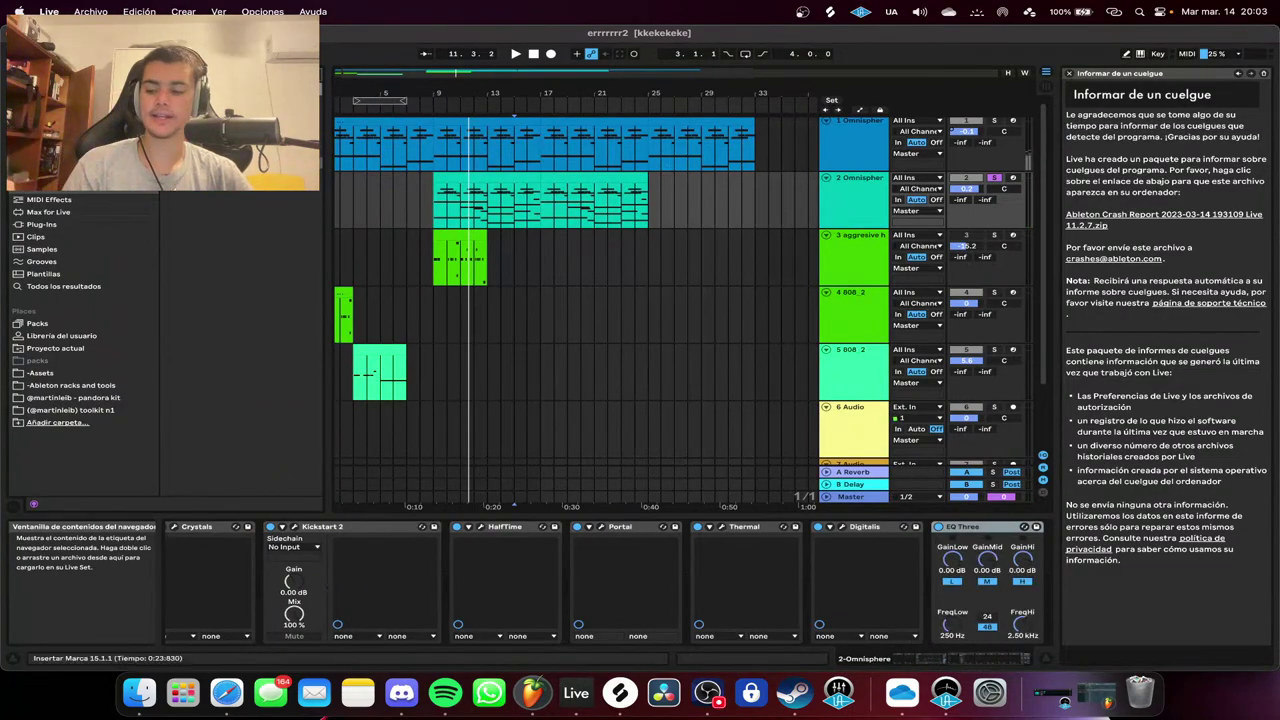
{"action": "left_click", "coordinate": [985, 527]}
{"action": "key", "text": "Delete"}
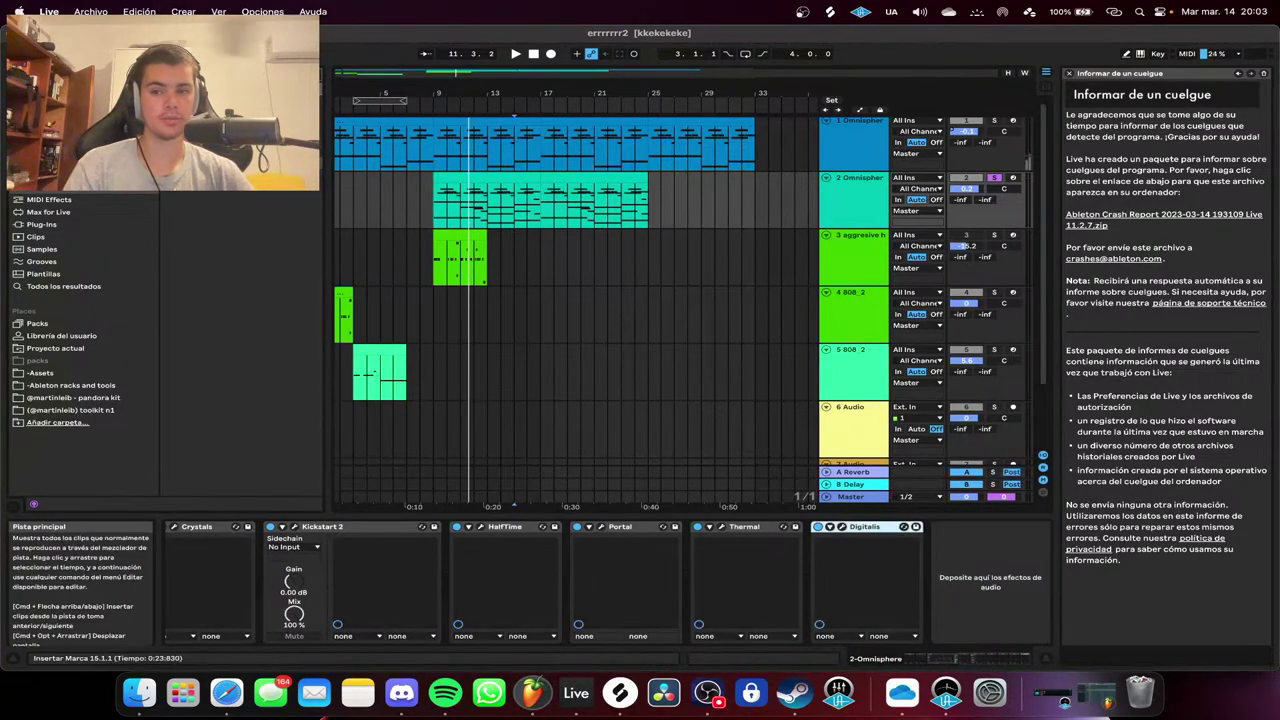
Add an EQ Eight after Digitalis, make band 1 a low-cut filter, and play the soloed layer.
{"action": "double_click", "coordinate": [220, 100]}
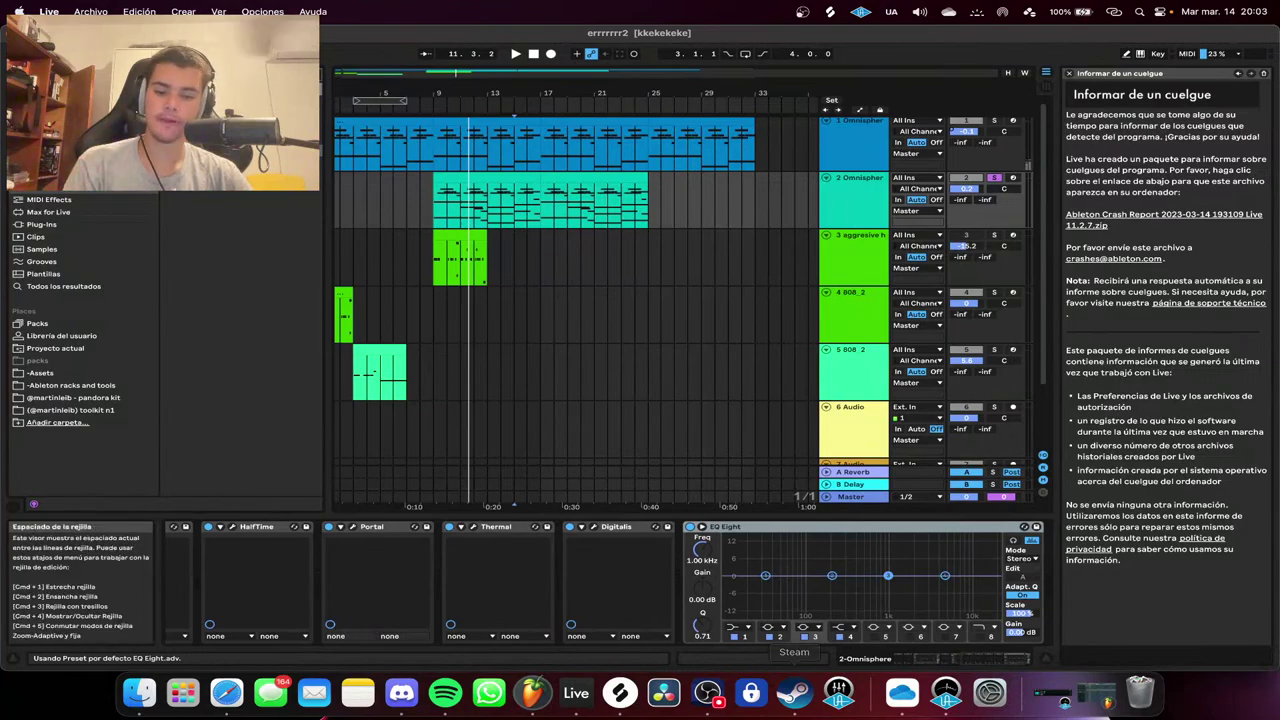
{"action": "left_click", "coordinate": [738, 627]}
{"action": "left_click", "coordinate": [738, 559]}
{"action": "key", "text": "space"}
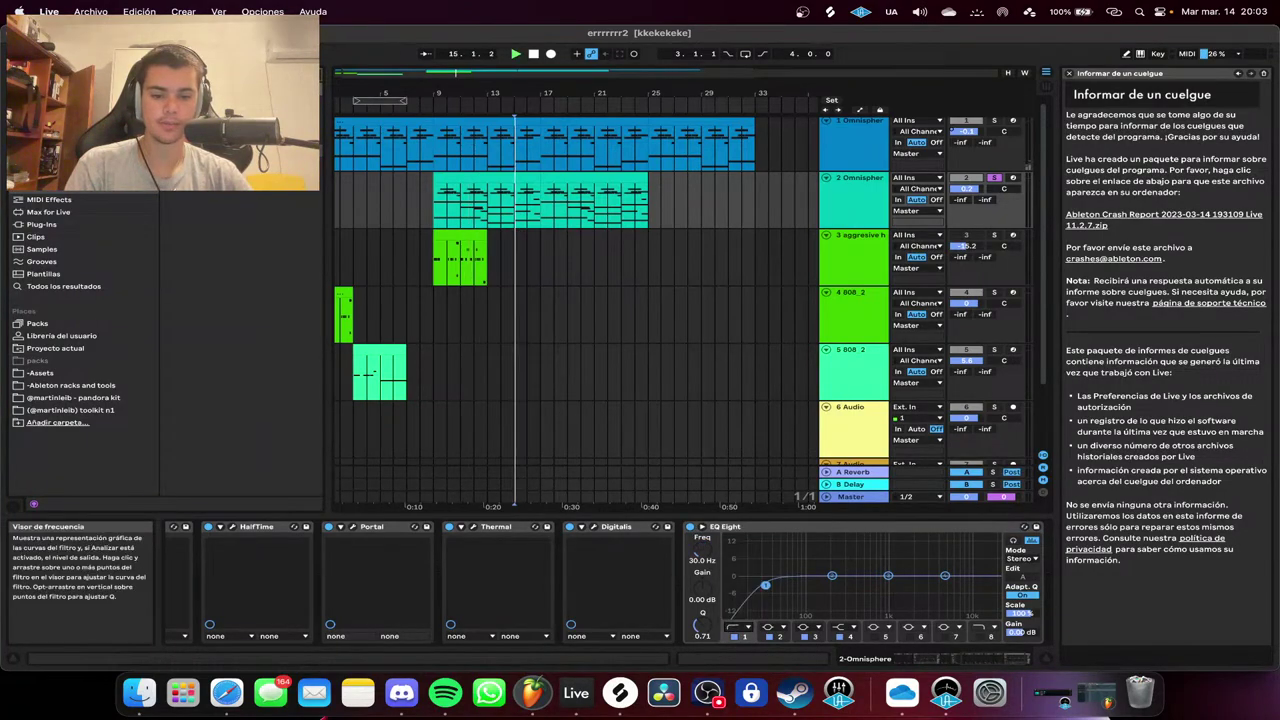
Set the EQ Eight low cut to about 86 Hz and enable band 8 as a high cut at about 12.1 kHz.
{"action": "left_click_drag", "start_coordinate": [766, 585], "coordinate": [802, 603]}
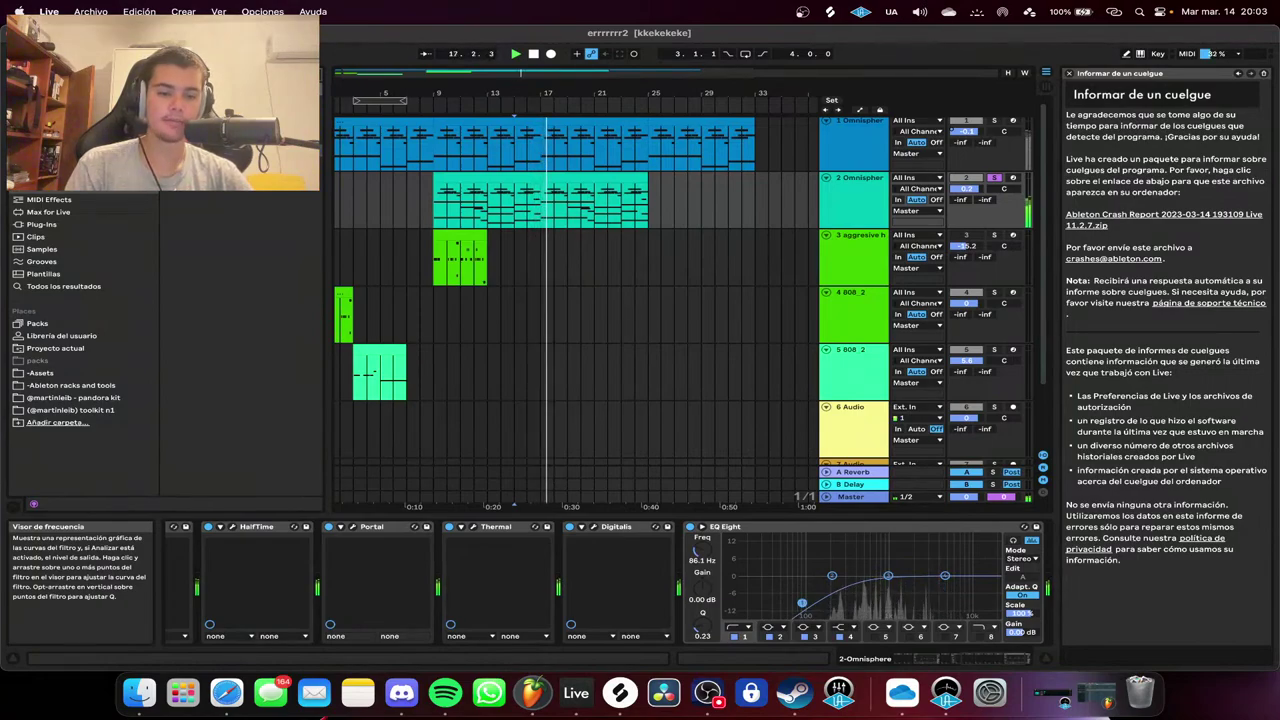
{"action": "left_click", "coordinate": [981, 637]}
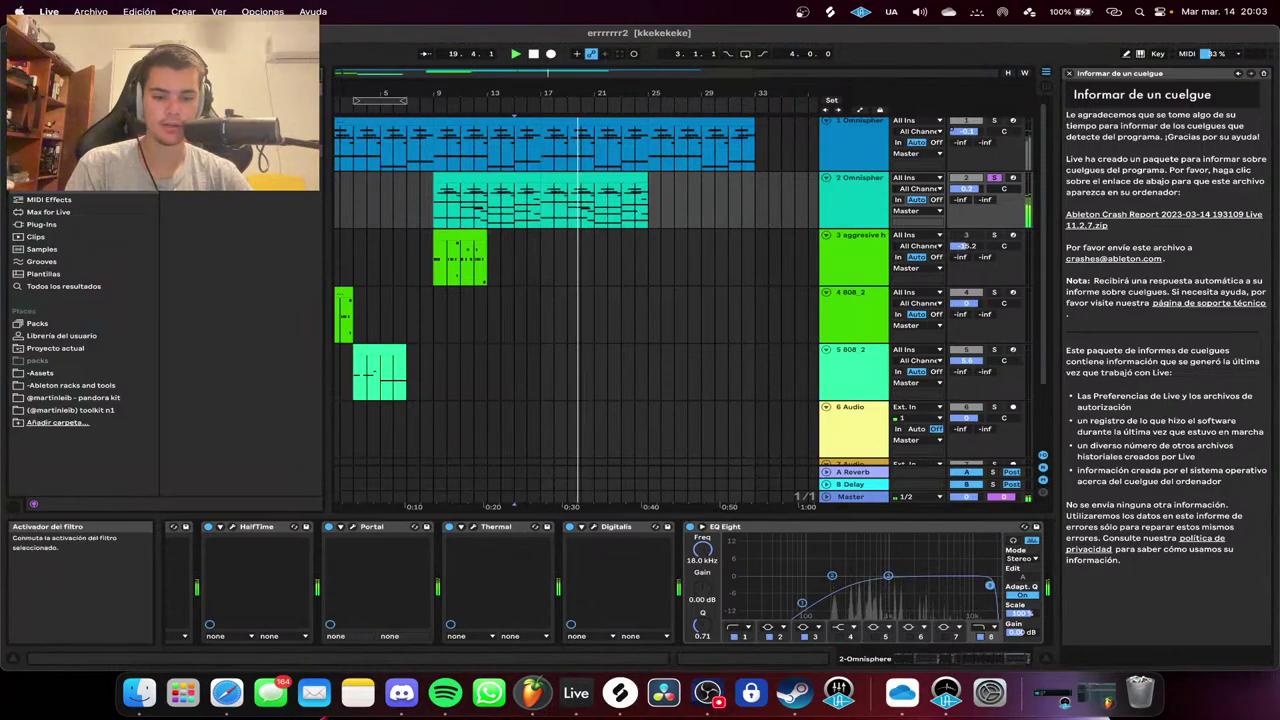
{"action": "mouse_move", "coordinate": [990, 585]}
{"action": "left_mouse_down"}
{"action": "mouse_move", "coordinate": [945, 601]}
{"action": "mouse_move", "coordinate": [970, 577]}
{"action": "mouse_move", "coordinate": [977, 591]}
{"action": "left_mouse_up"}
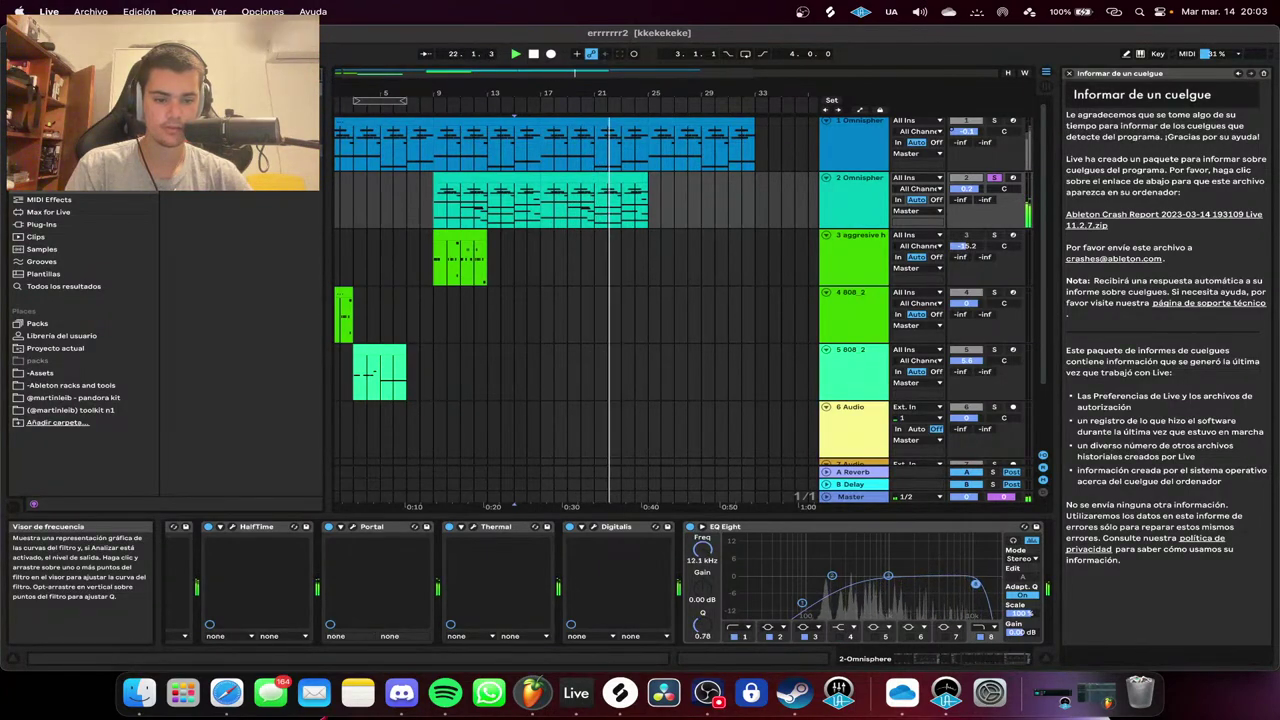
Replay the second Omnisphere layer from around bar 9 and take it out of solo.
{"action": "key", "text": "space"}
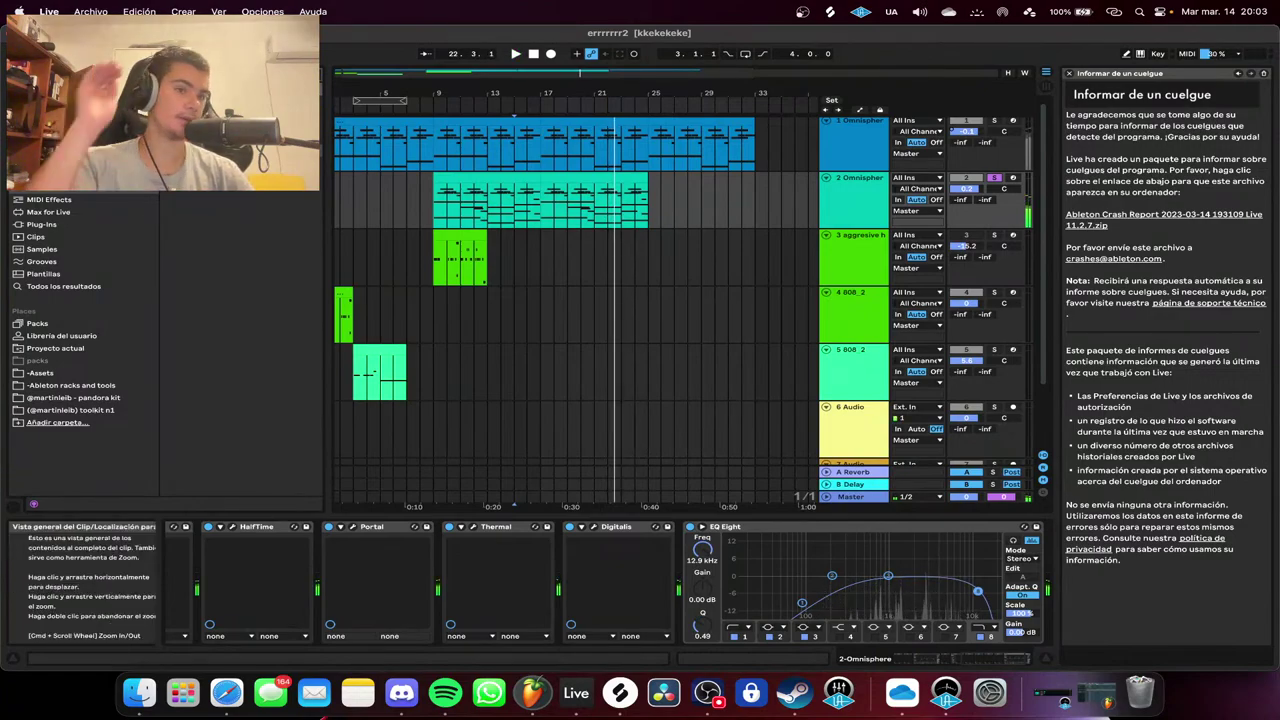
{"action": "left_click", "coordinate": [431, 107]}
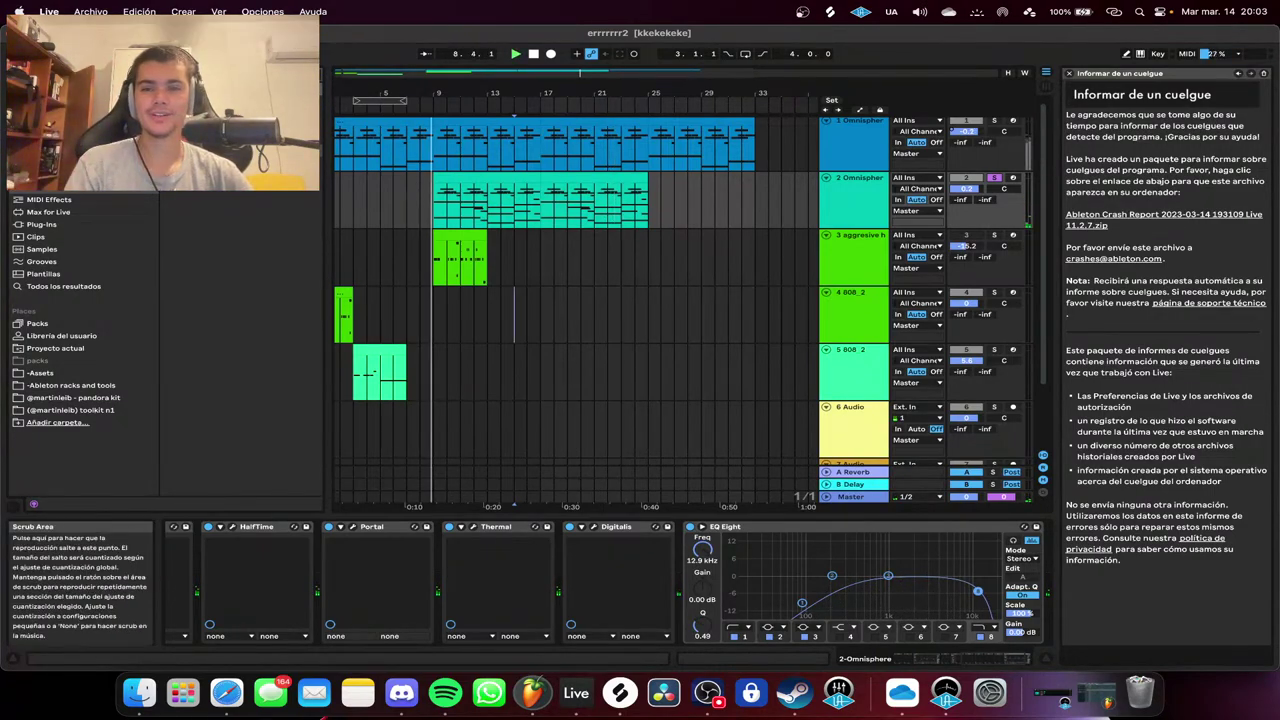
{"action": "key", "text": "space"}
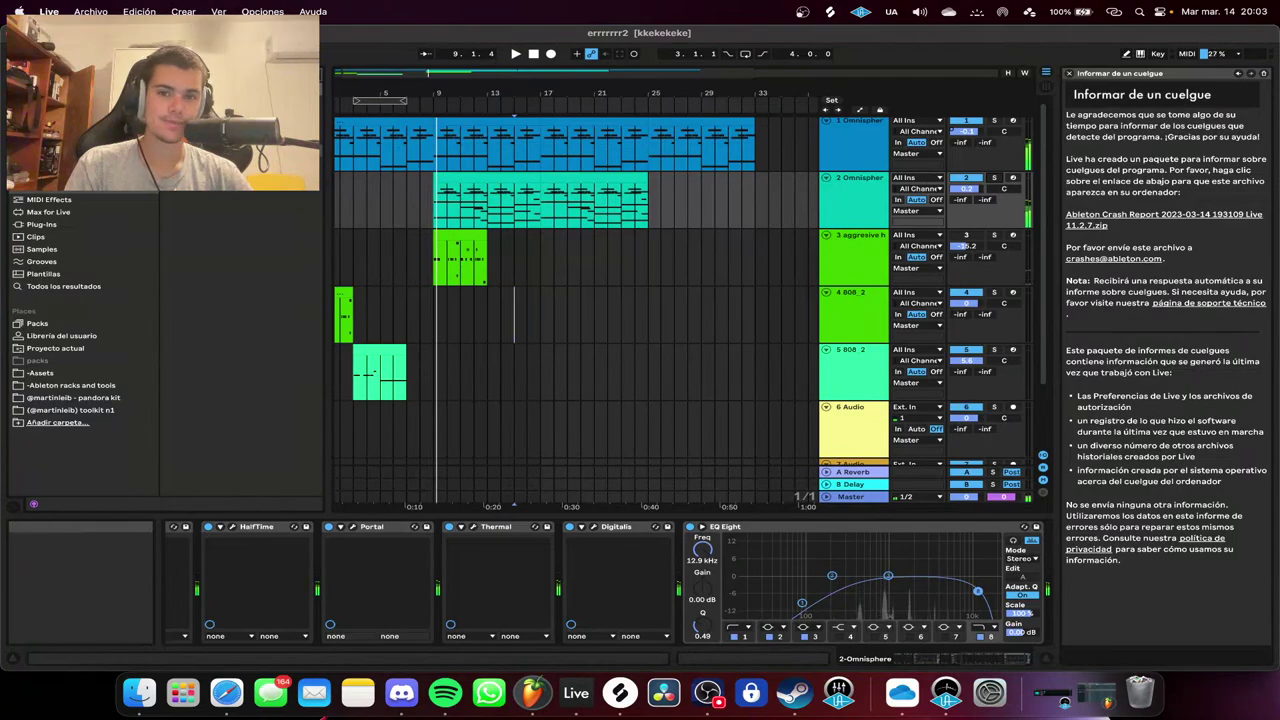
Play the full unsoloed arrangement from bar 1.
{"action": "left_click", "coordinate": [533, 53]}
{"action": "scroll", "coordinate": [577, 290], "scroll_direction": "up", "scroll_amount": 1}
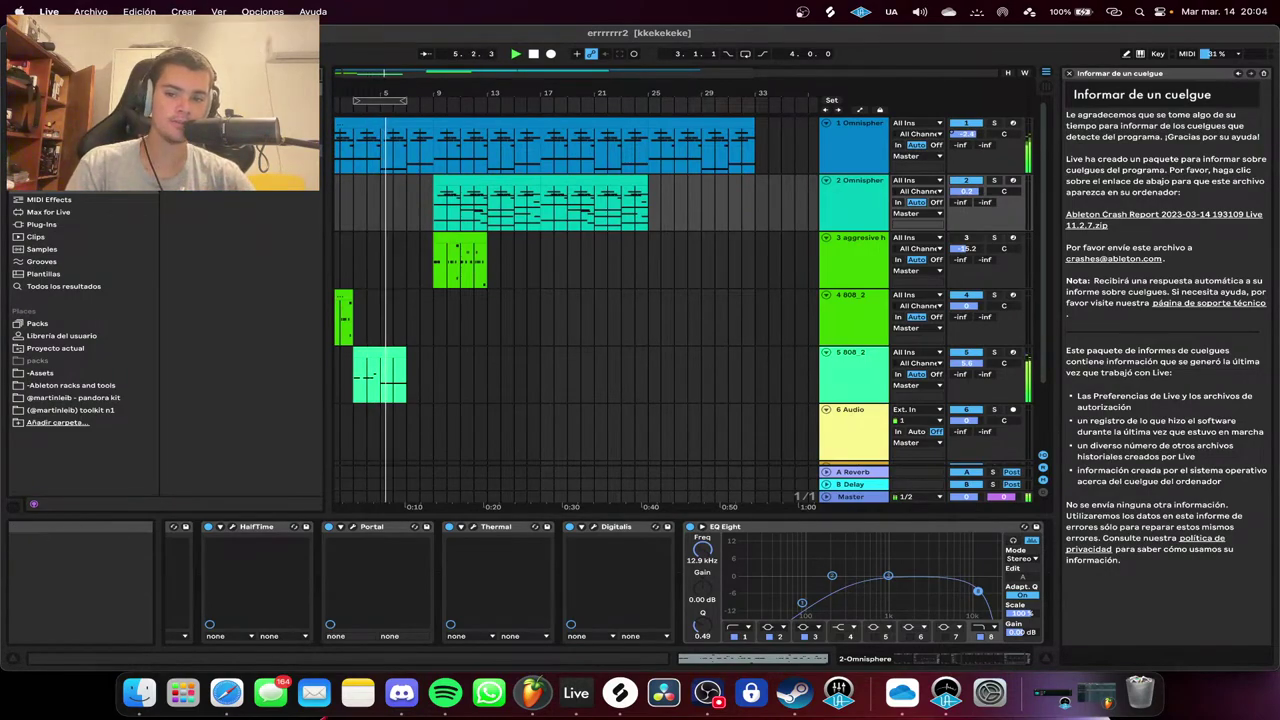
{"action": "double_click", "coordinate": [533, 53]}
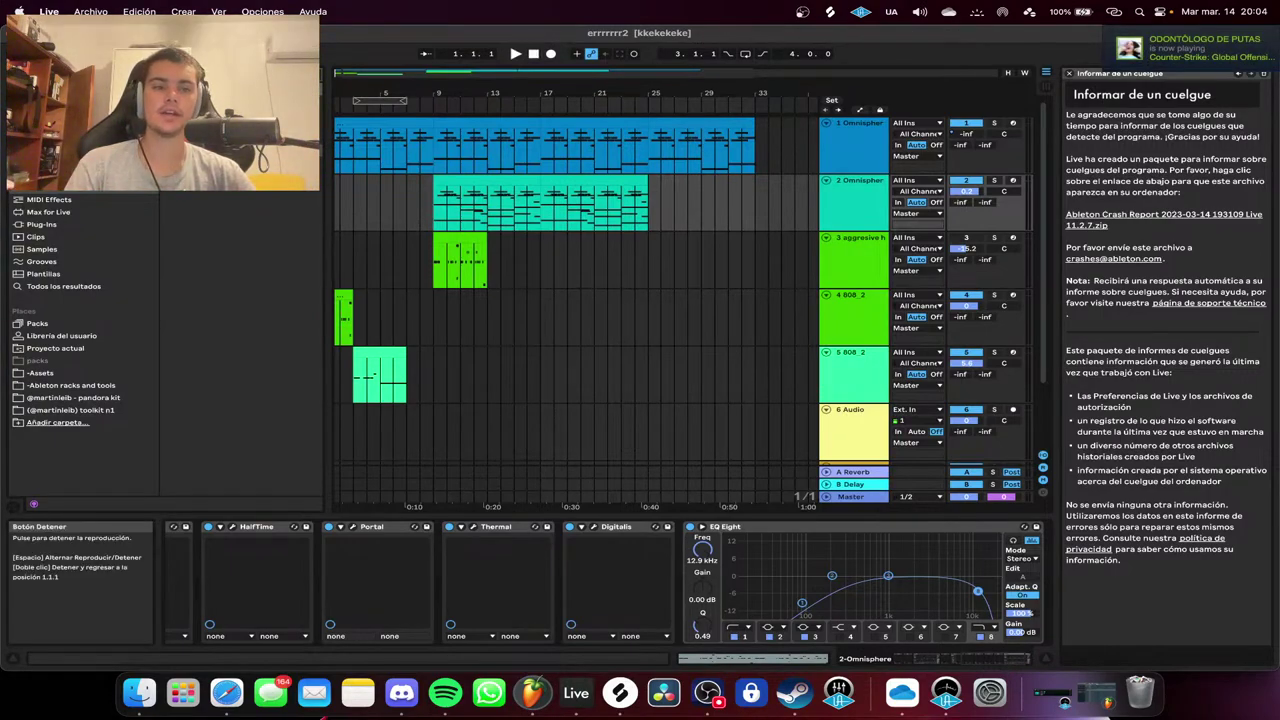
{"action": "left_click", "coordinate": [515, 53]}
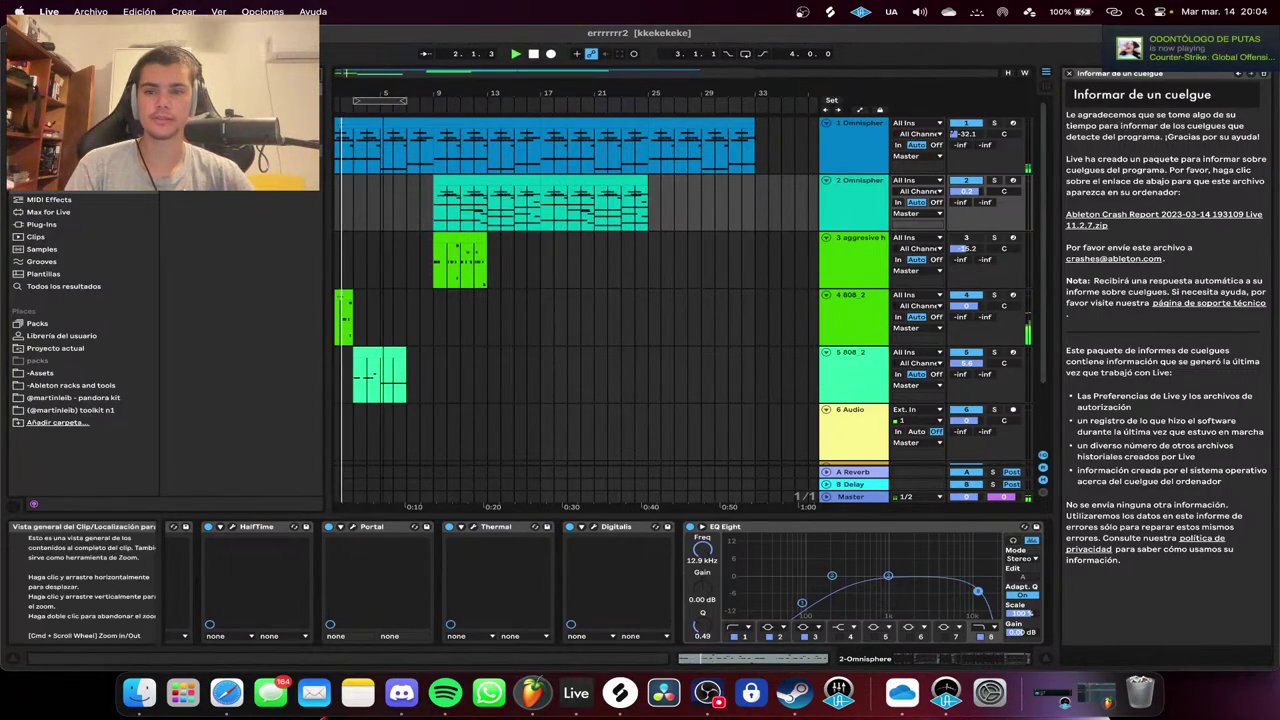
{"action": "scroll", "coordinate": [520, 74], "scroll_direction": "left", "scroll_amount": 1}
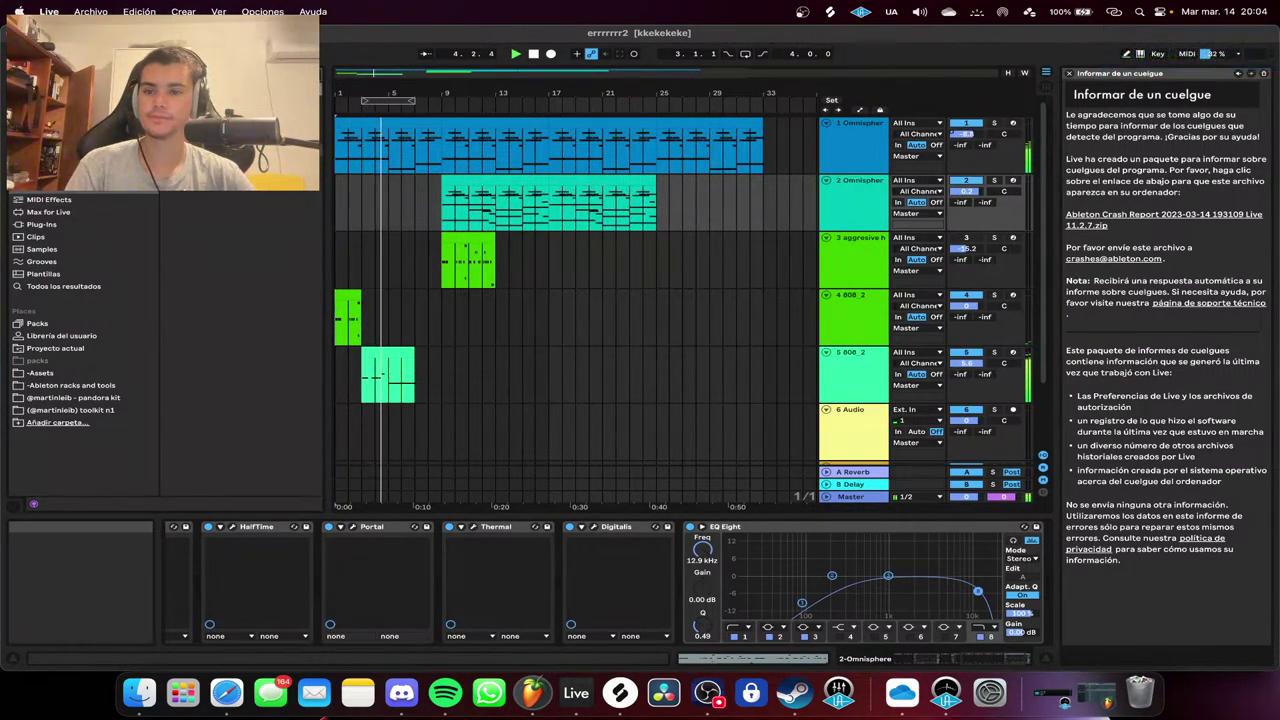
Audition the clap samples in the pandora kit folder down to ml - thin clap.wav.
{"action": "left_click", "coordinate": [49, 187]}
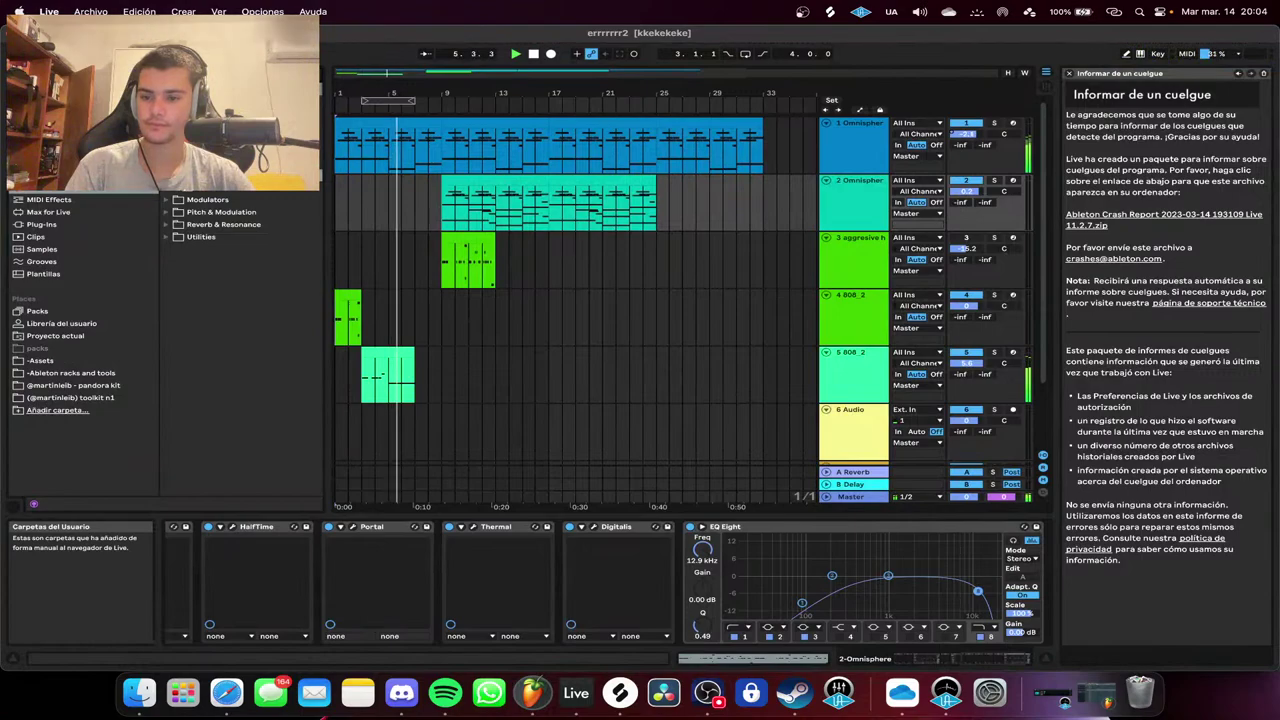
{"action": "left_click", "coordinate": [73, 386]}
{"action": "left_click", "coordinate": [197, 138]}
{"action": "left_click", "coordinate": [232, 162]}
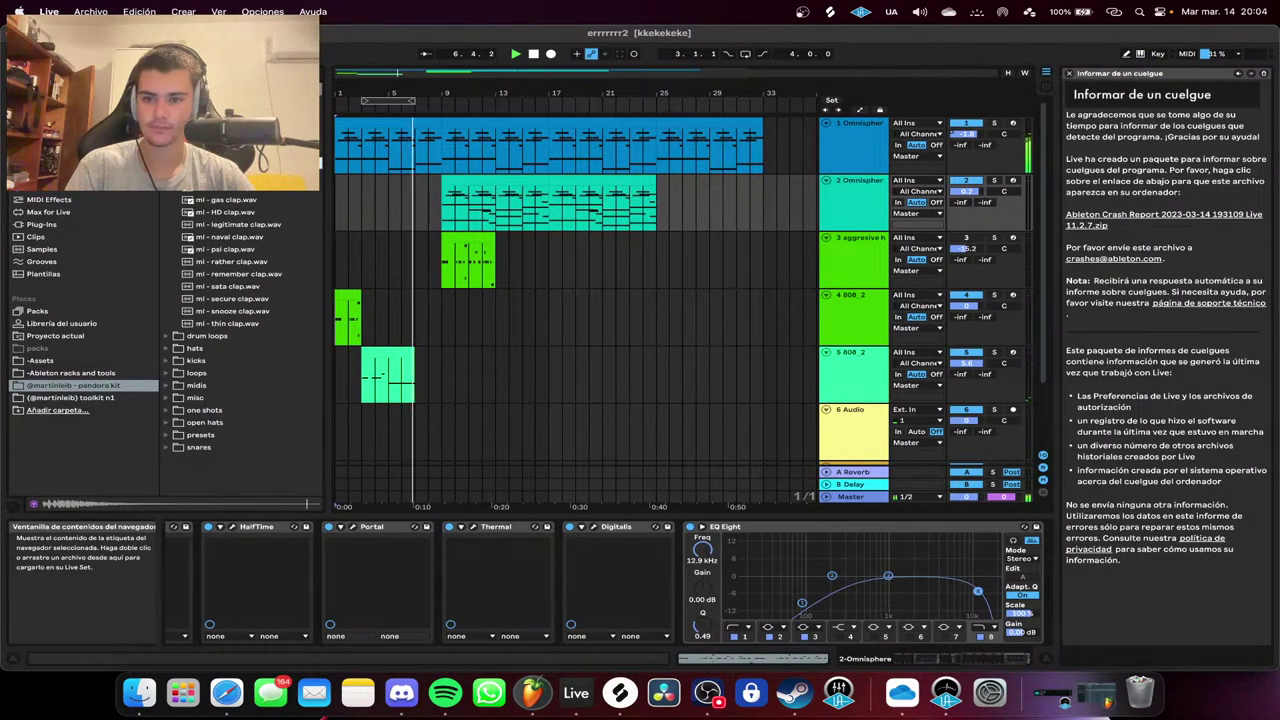
{"action": "left_click", "coordinate": [238, 225]}
{"action": "key", "text": "Down"}
{"action": "key", "text": "Down"}
{"action": "key", "text": "Down"}
{"action": "key", "text": "Down"}
{"action": "key", "text": "Down"}
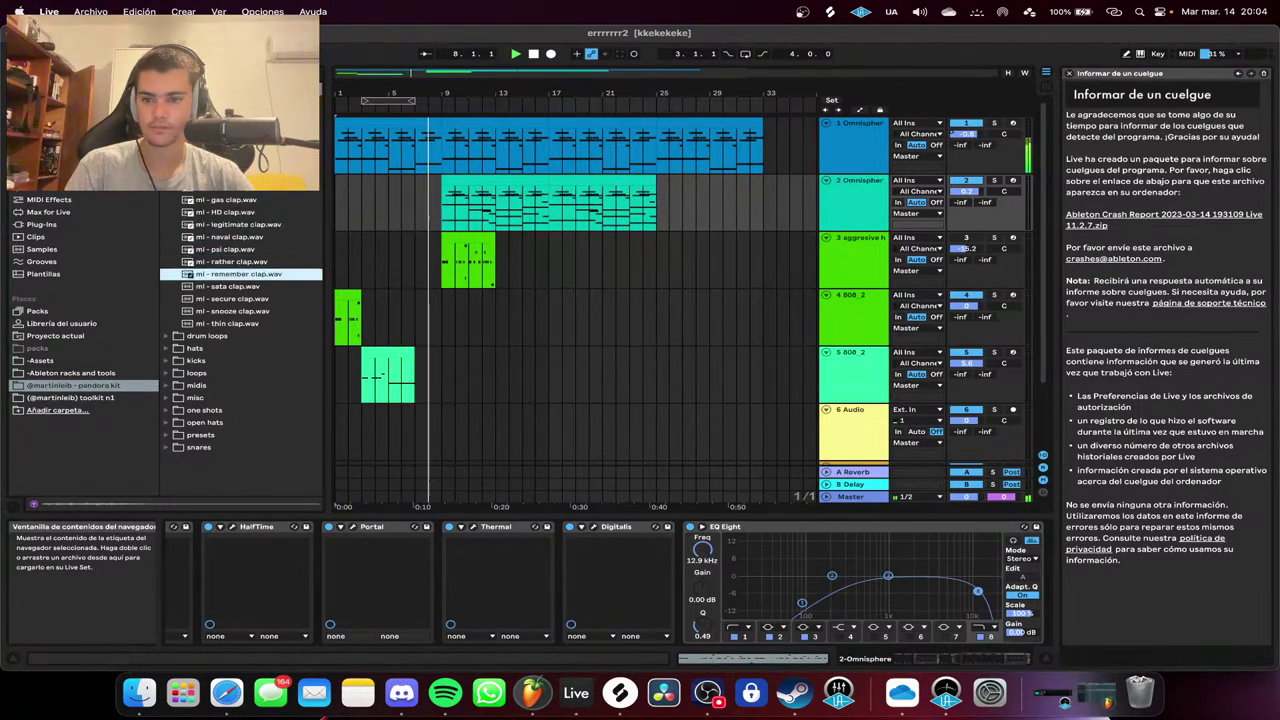
{"action": "key", "text": "Down"}
{"action": "key", "text": "Down"}
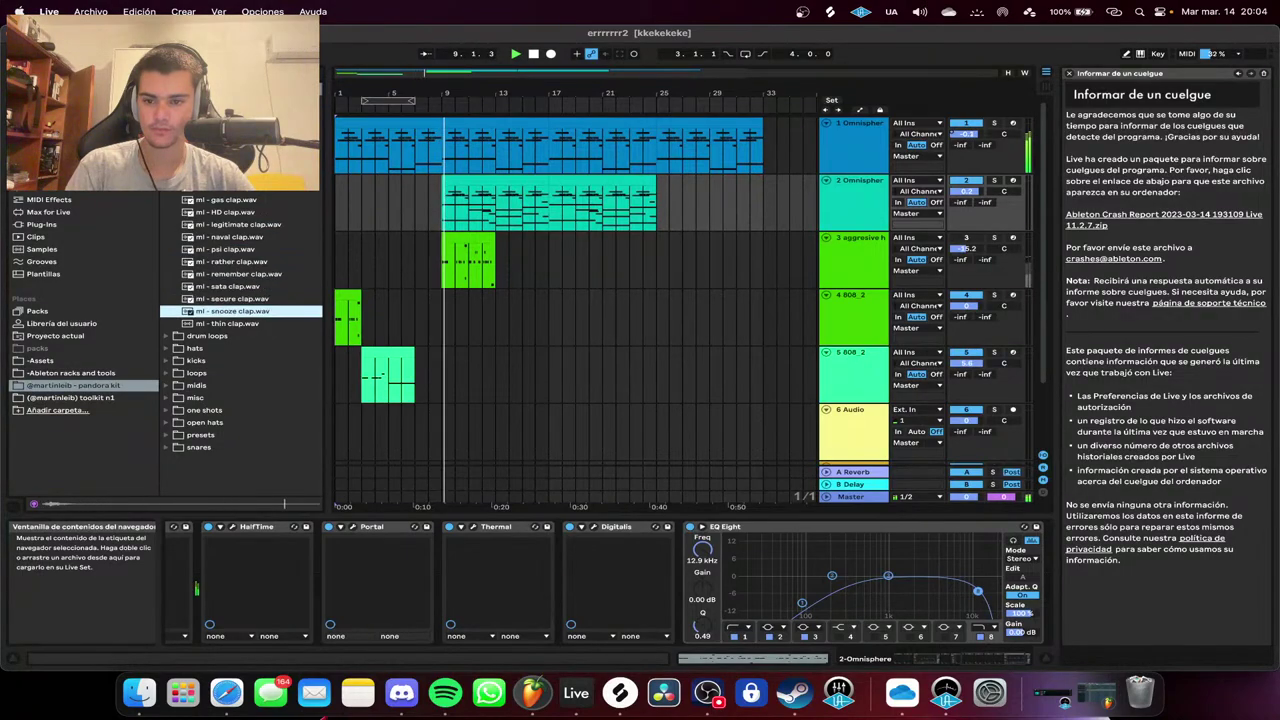
{"action": "key", "text": "Down"}
Try to place ml - thin clap.wav on the 4 808_2 track, cancel the MIDI conversion, and insert a MIDI track below 5 808_2.
{"action": "left_click_drag", "start_coordinate": [228, 324], "coordinate": [457, 300]}
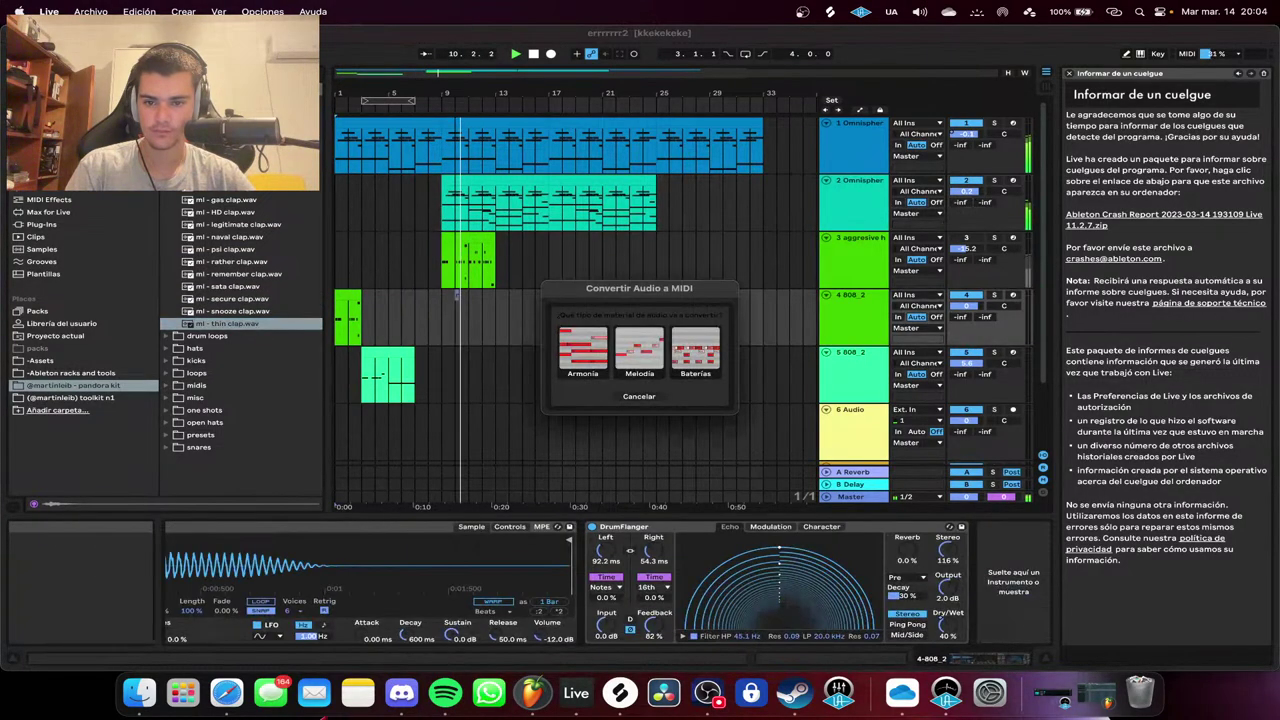
{"action": "left_click", "coordinate": [639, 397]}
{"action": "scroll", "coordinate": [862, 400], "scroll_direction": "down", "scroll_amount": 1}
{"action": "right_click", "coordinate": [866, 398]}
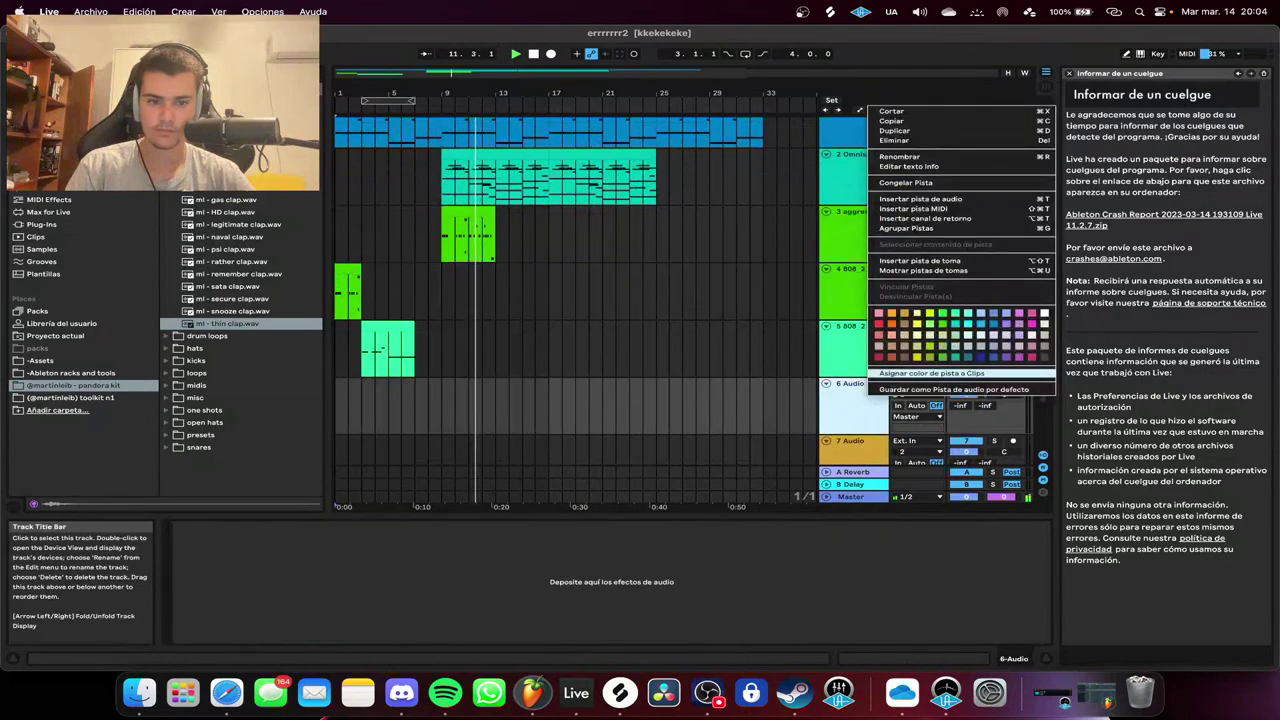
{"action": "left_click", "coordinate": [920, 287]}
{"action": "right_click", "coordinate": [858, 347]}
{"action": "left_click", "coordinate": [915, 457]}
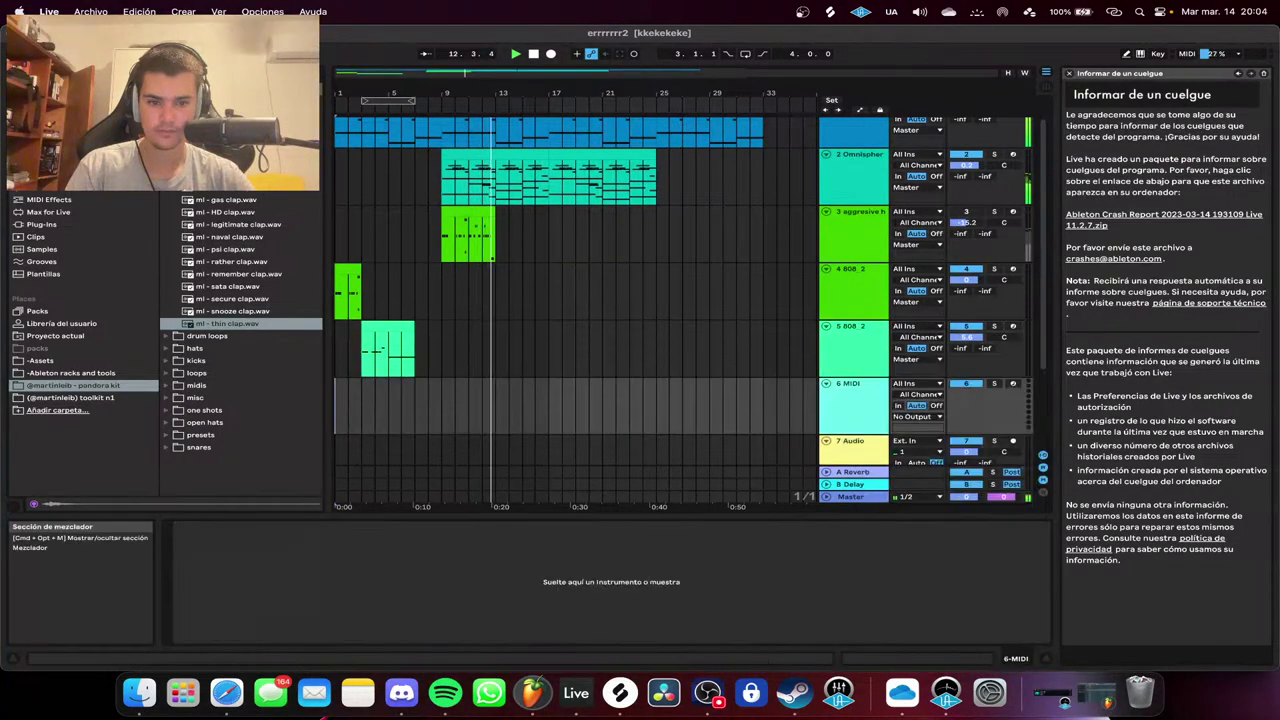
Lower the volume of the 2 Omnisphere track, stop playback at the start, and return the browser to the plug-ins list.
{"action": "left_click_drag", "start_coordinate": [966, 165], "coordinate": [966, 177]}
{"action": "left_click", "coordinate": [858, 165]}
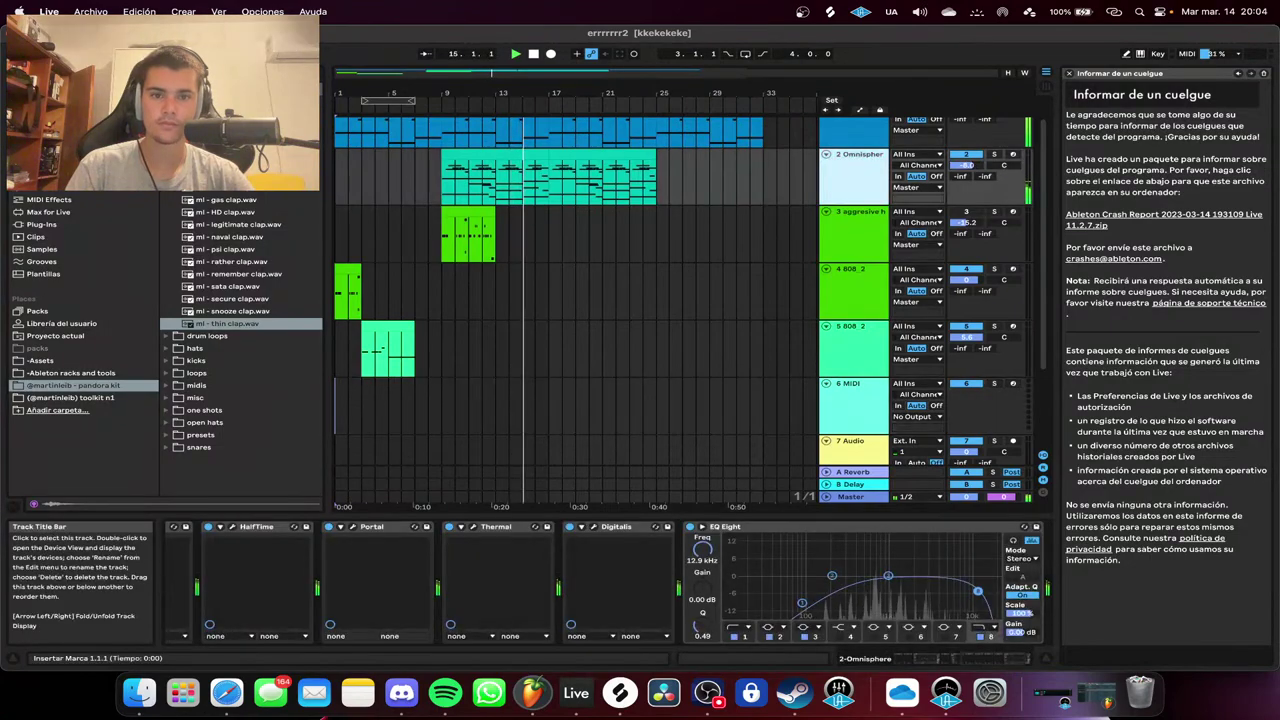
{"action": "left_click", "coordinate": [533, 54]}
{"action": "left_click", "coordinate": [230, 74]}
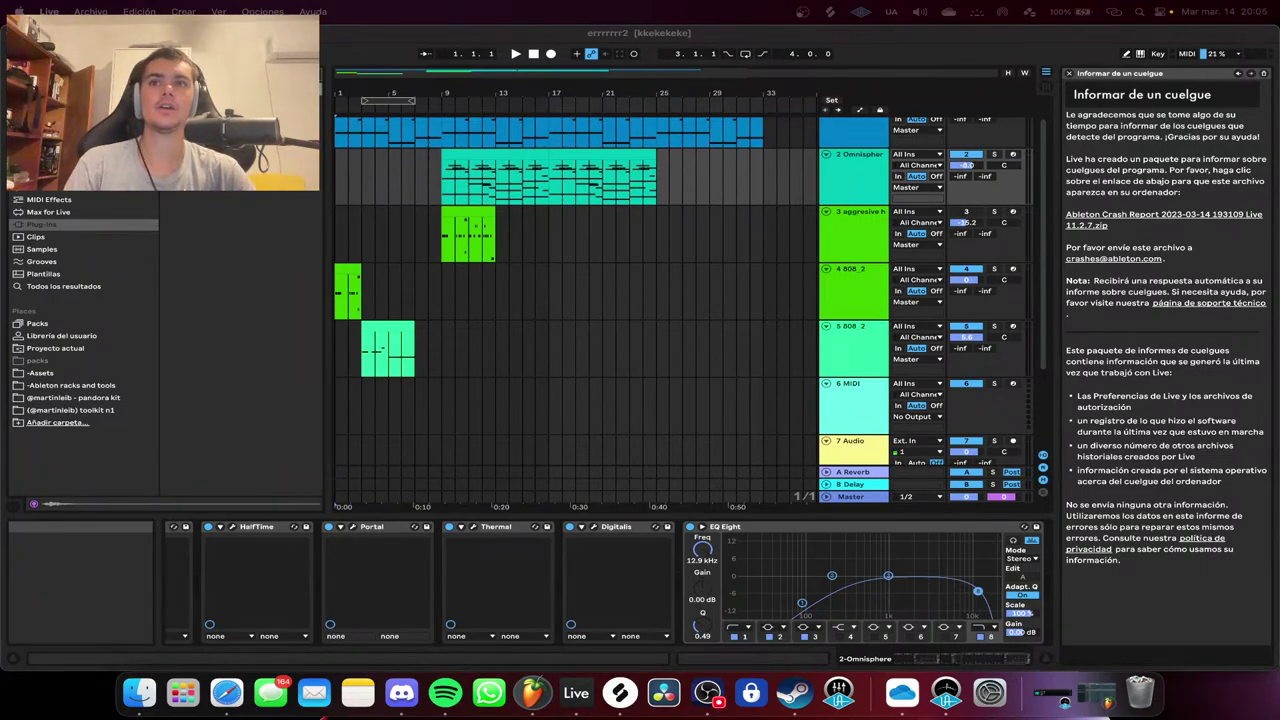
Switch to Google Maps in Safari and look over North America, Europe and South America.
{"action": "left_click_drag", "start_coordinate": [650, 2], "coordinate": [650, 198]}
{"action": "scroll", "coordinate": [602, 443], "scroll_direction": "down", "scroll_amount": 10}
{"action": "scroll", "coordinate": [592, 445], "scroll_direction": "down", "scroll_amount": 2}
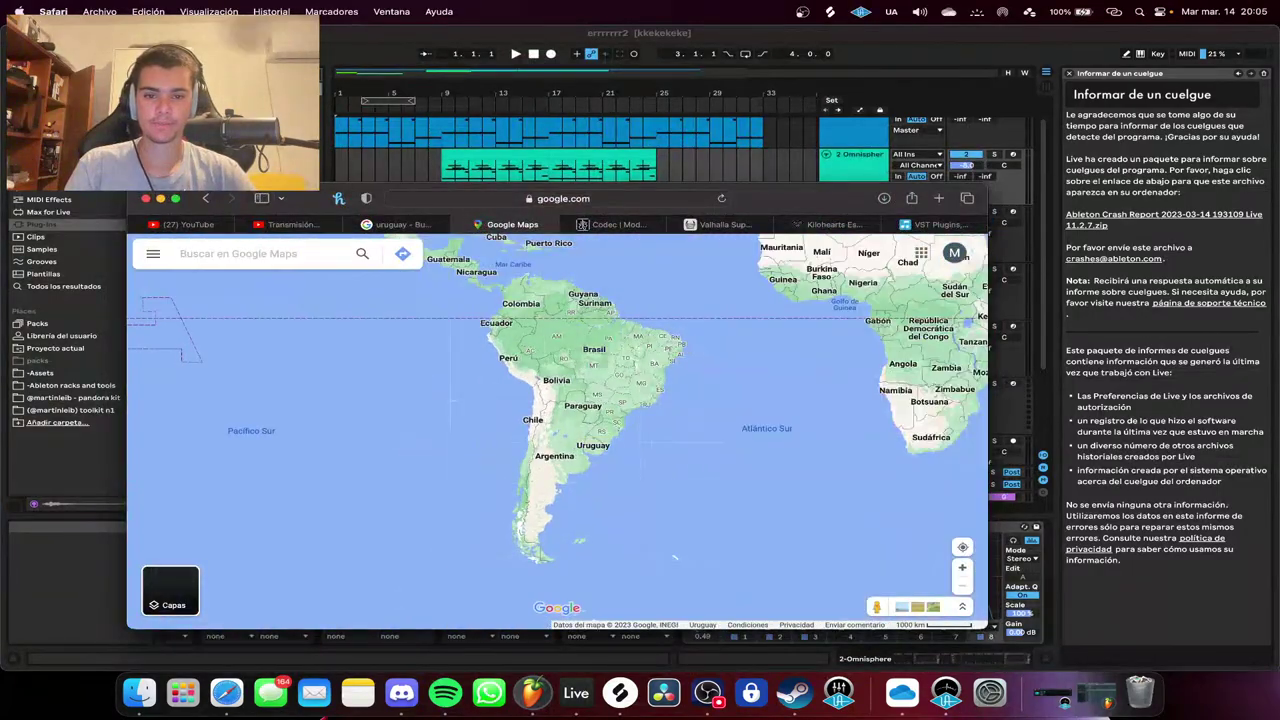
{"action": "left_click_drag", "start_coordinate": [550, 295], "coordinate": [726, 610]}
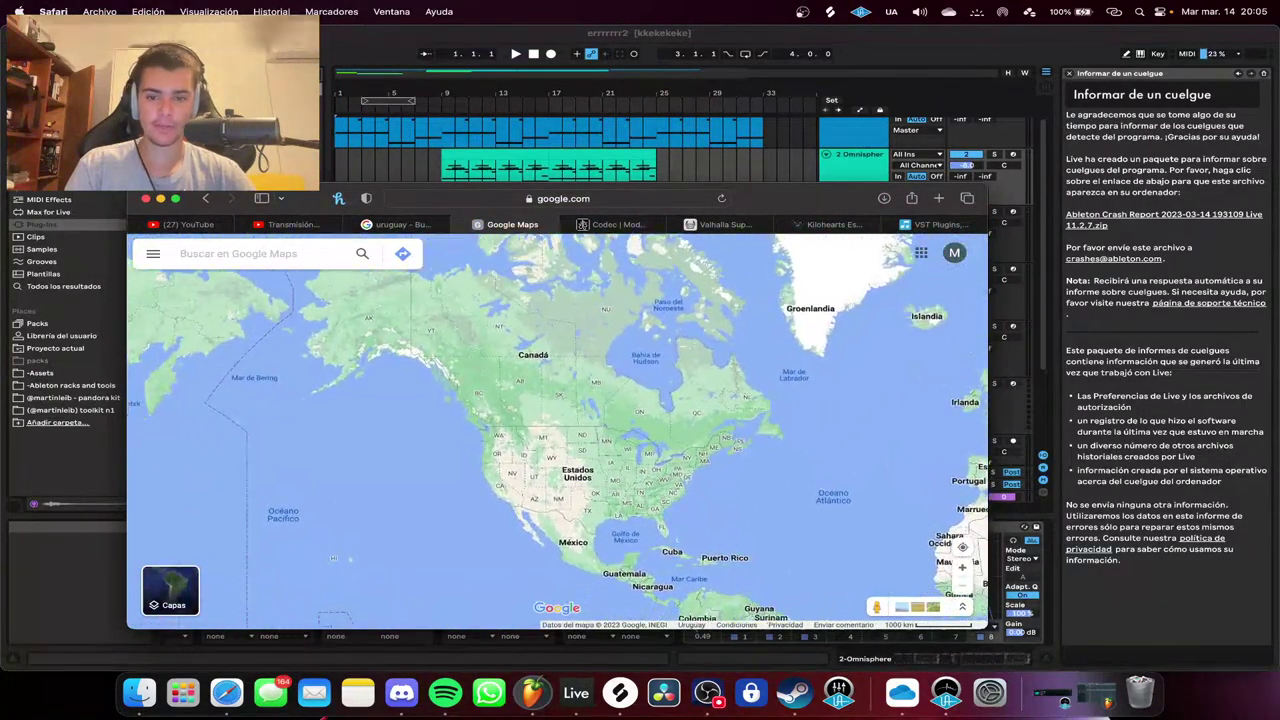
{"action": "scroll", "coordinate": [557, 430], "scroll_direction": "right", "scroll_amount": 10}
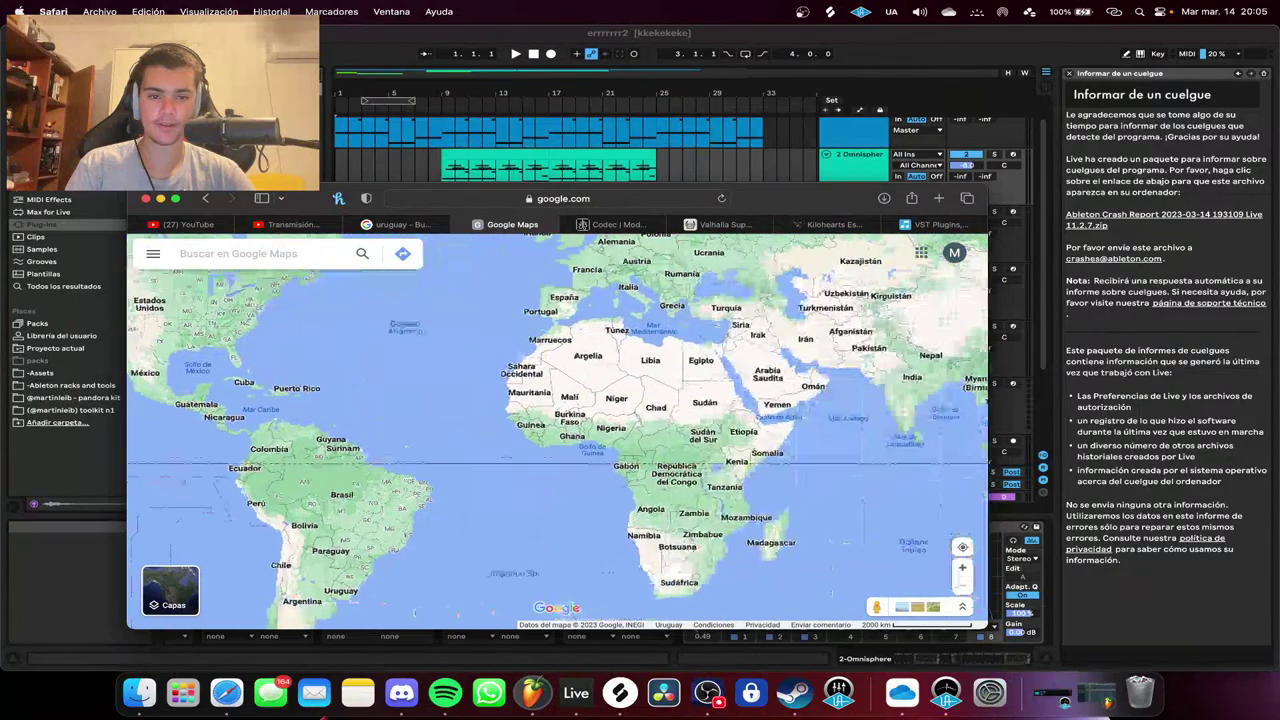
{"action": "scroll", "coordinate": [557, 430], "scroll_direction": "up", "scroll_amount": 5}
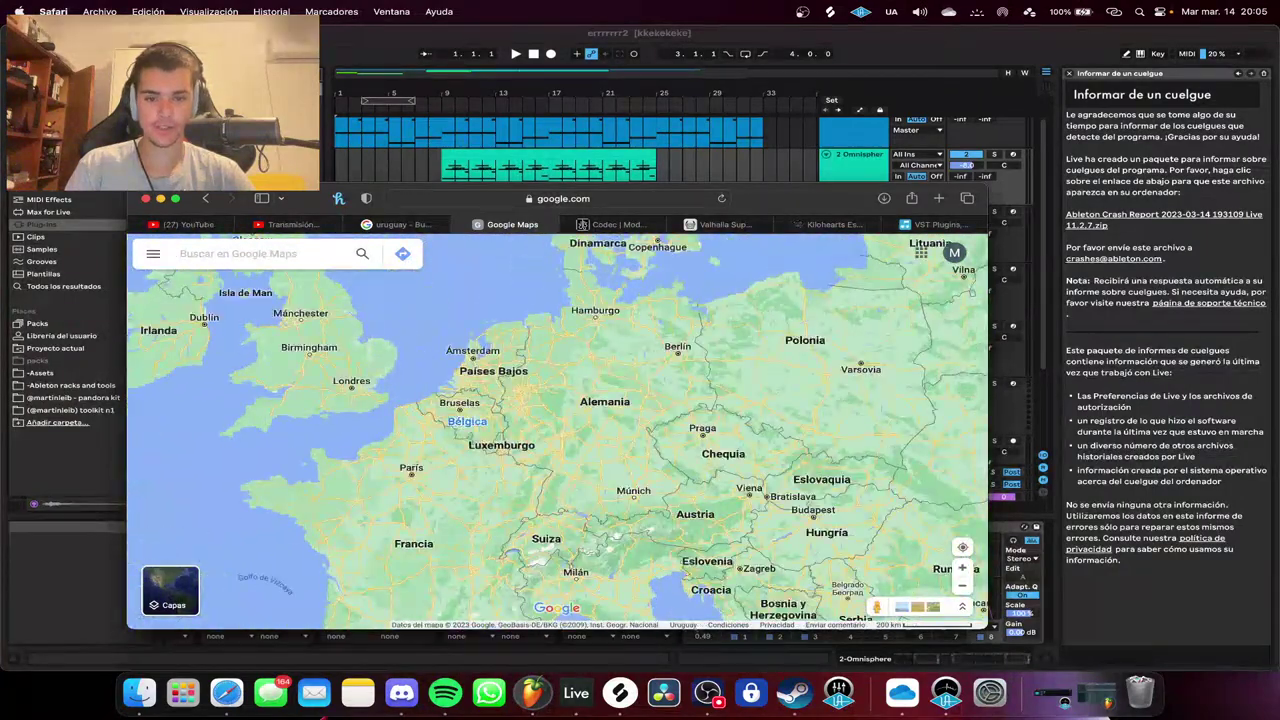
{"action": "scroll", "coordinate": [557, 430], "scroll_direction": "down", "scroll_amount": 5}
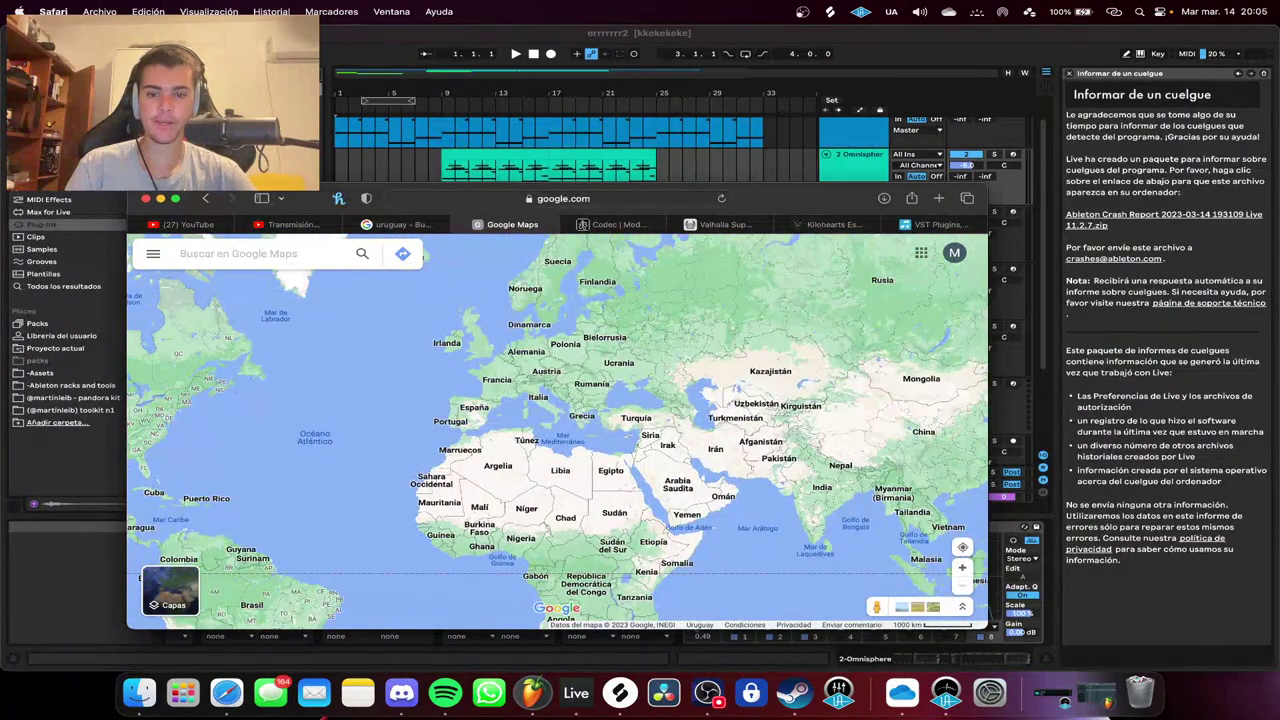
{"action": "scroll", "coordinate": [557, 430], "scroll_direction": "left", "scroll_amount": 6}
{"action": "scroll", "coordinate": [557, 430], "scroll_direction": "down", "scroll_amount": 5}
{"action": "scroll", "coordinate": [557, 430], "scroll_direction": "up", "scroll_amount": 3}
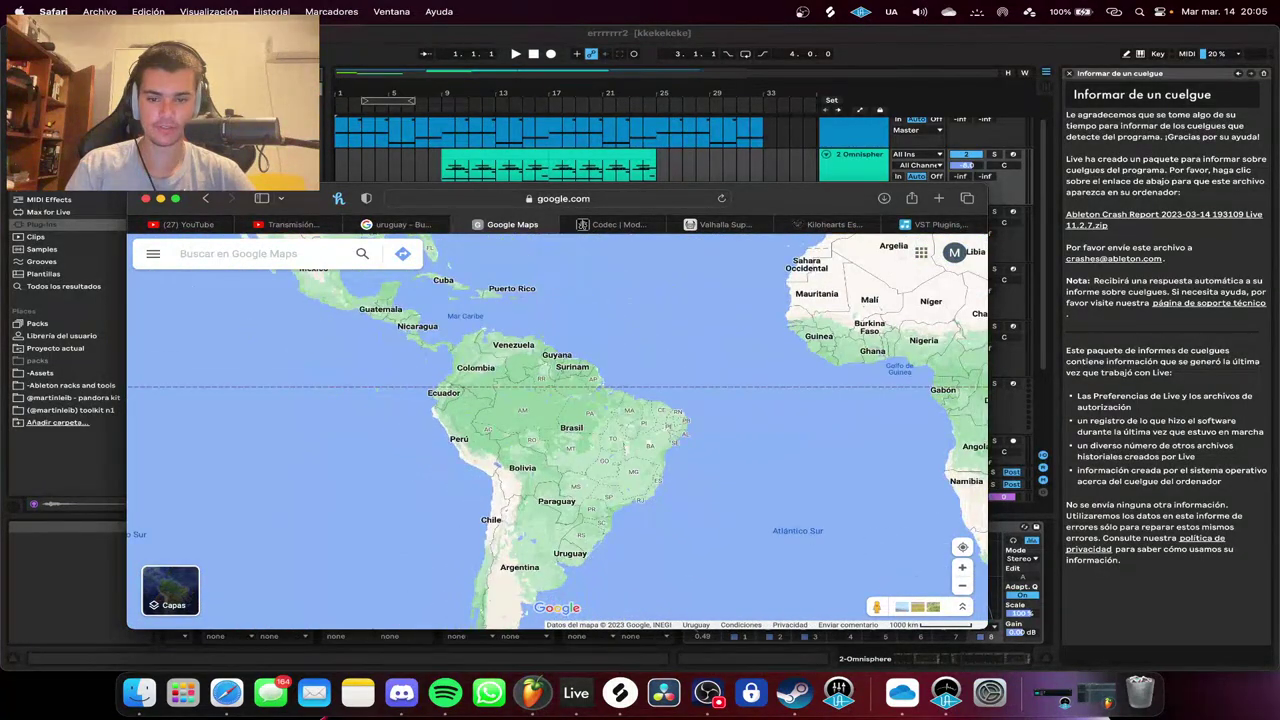
{"action": "scroll", "coordinate": [557, 430], "scroll_direction": "down", "scroll_amount": 3}
{"action": "scroll", "coordinate": [557, 430], "scroll_direction": "left", "scroll_amount": 1}
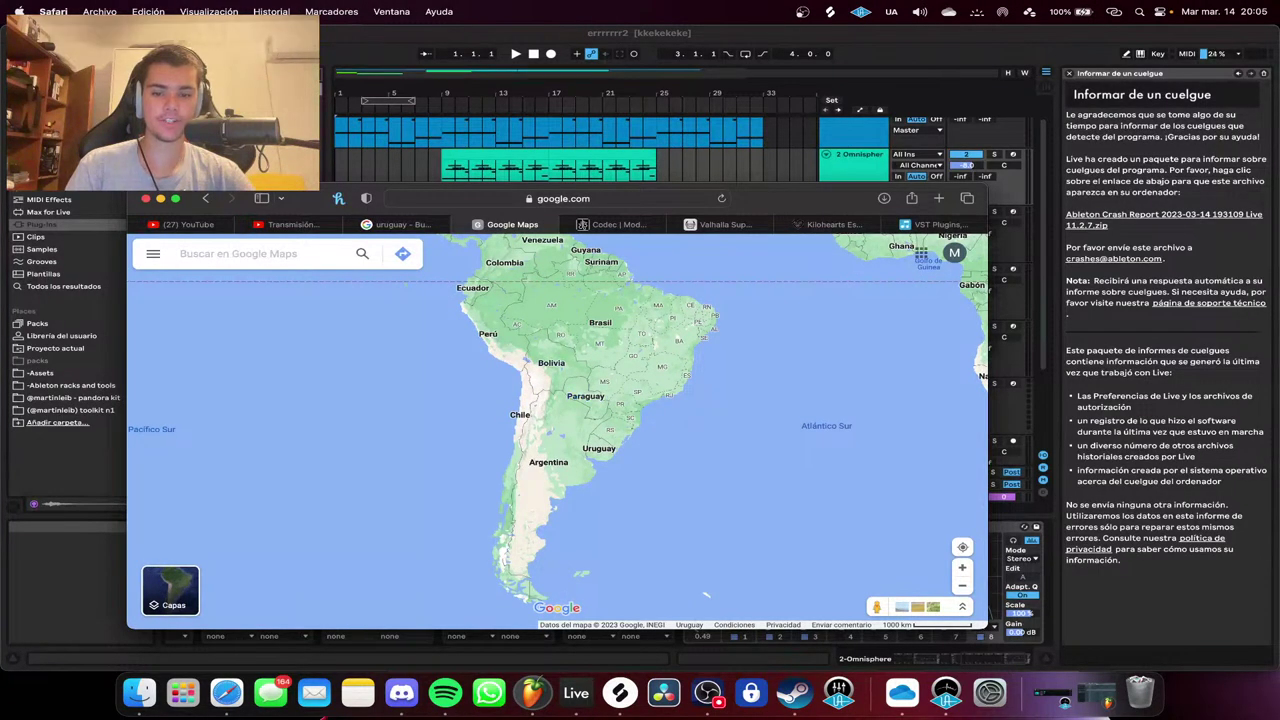
{"action": "scroll", "coordinate": [557, 430], "scroll_direction": "down", "scroll_amount": 2}
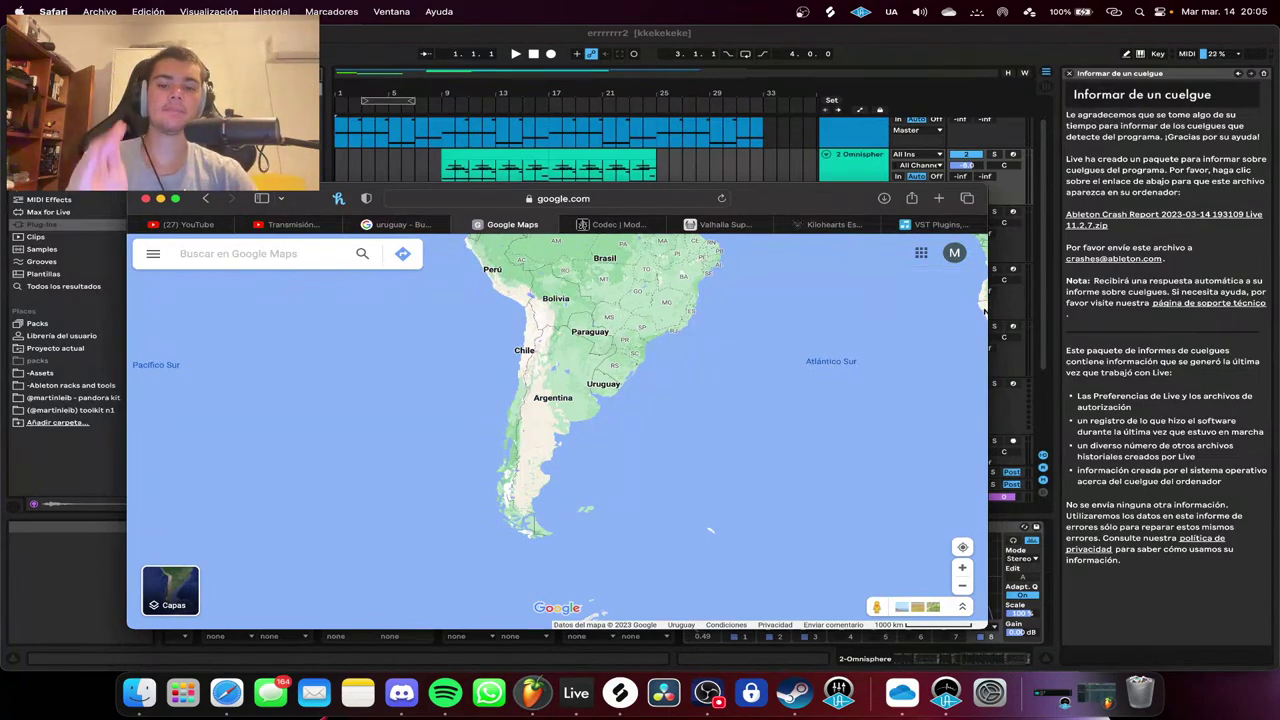
Examine Uruguay and its neighbouring countries up close on the map.
{"action": "scroll", "coordinate": [655, 330], "scroll_direction": "up", "scroll_amount": 5}
{"action": "left_click_drag", "start_coordinate": [493, 504], "coordinate": [507, 468]}
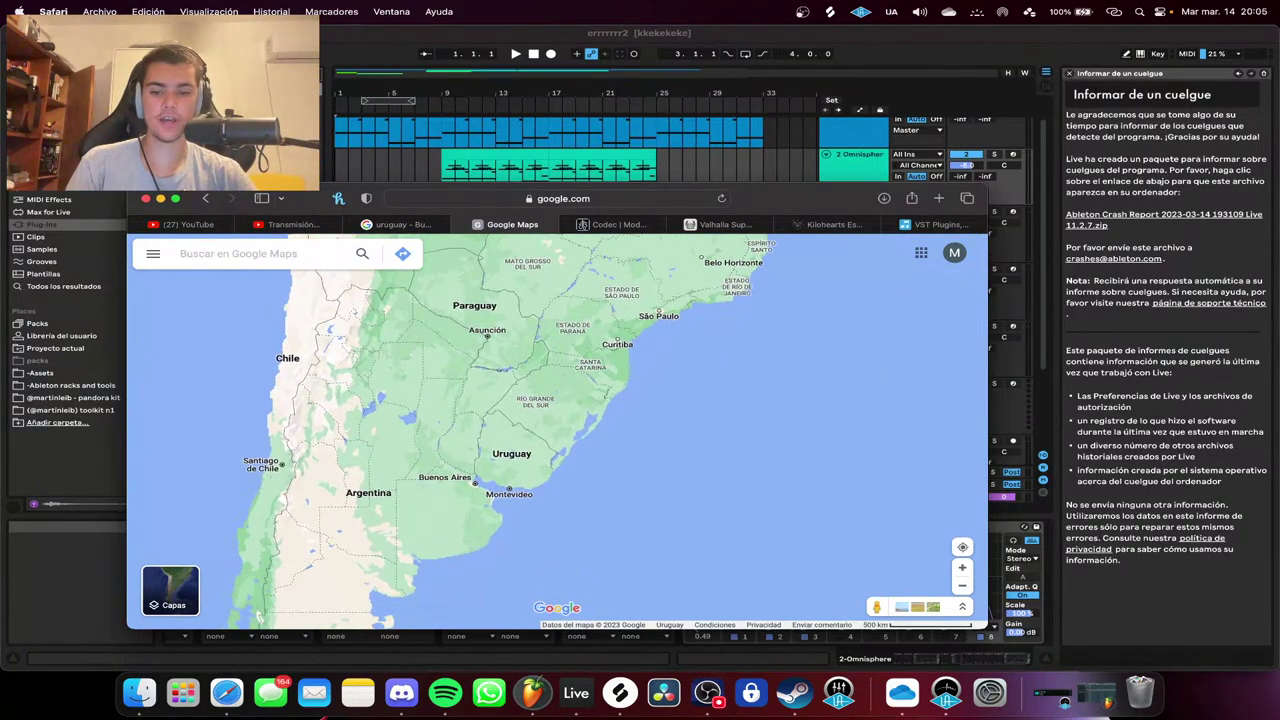
{"action": "scroll", "coordinate": [507, 468], "scroll_direction": "up", "scroll_amount": 3}
{"action": "scroll", "coordinate": [468, 434], "scroll_direction": "up", "scroll_amount": 3}
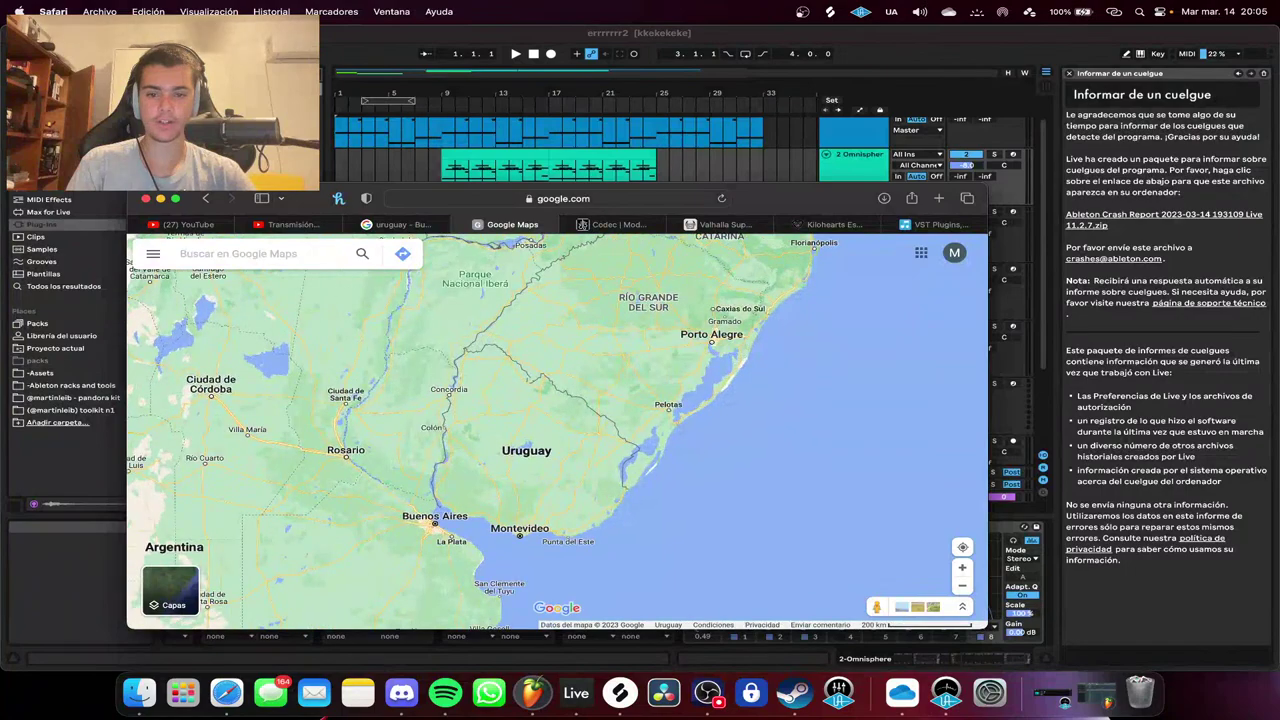
{"action": "left_click_drag", "start_coordinate": [468, 434], "coordinate": [466, 430]}
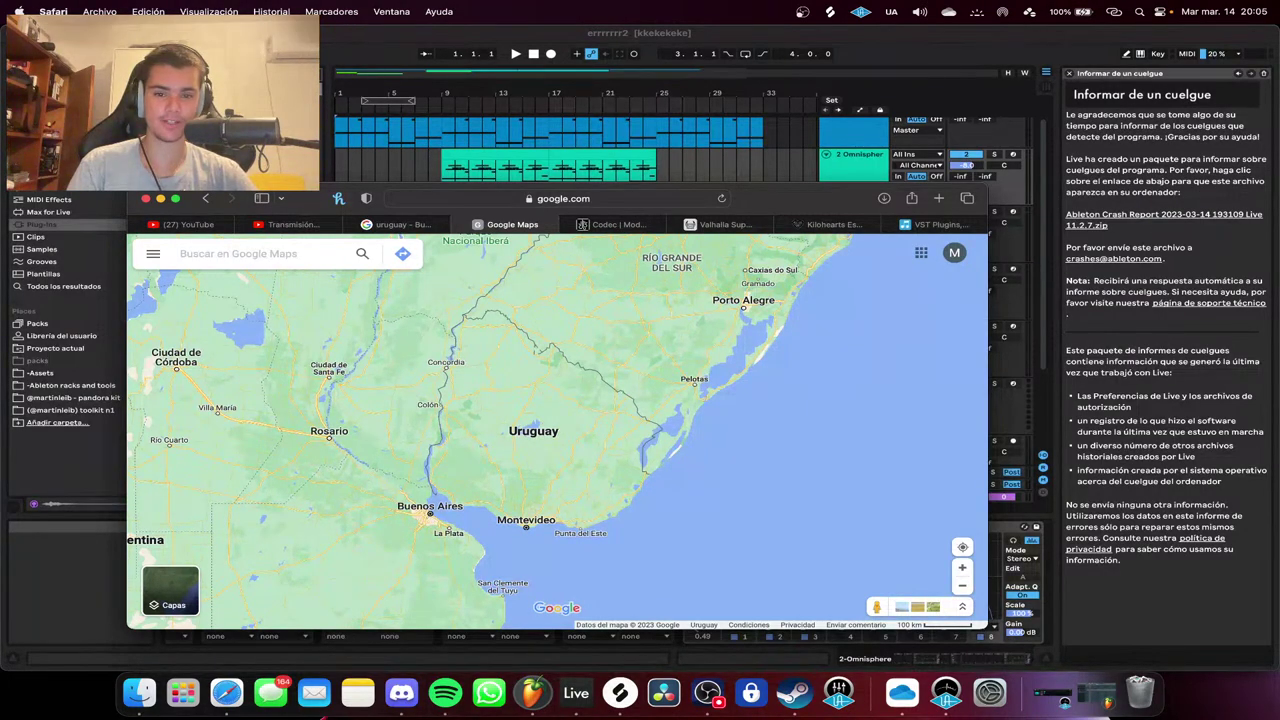
{"action": "scroll", "coordinate": [478, 447], "scroll_direction": "down", "scroll_amount": 3}
{"action": "left_click", "coordinate": [240, 254]}
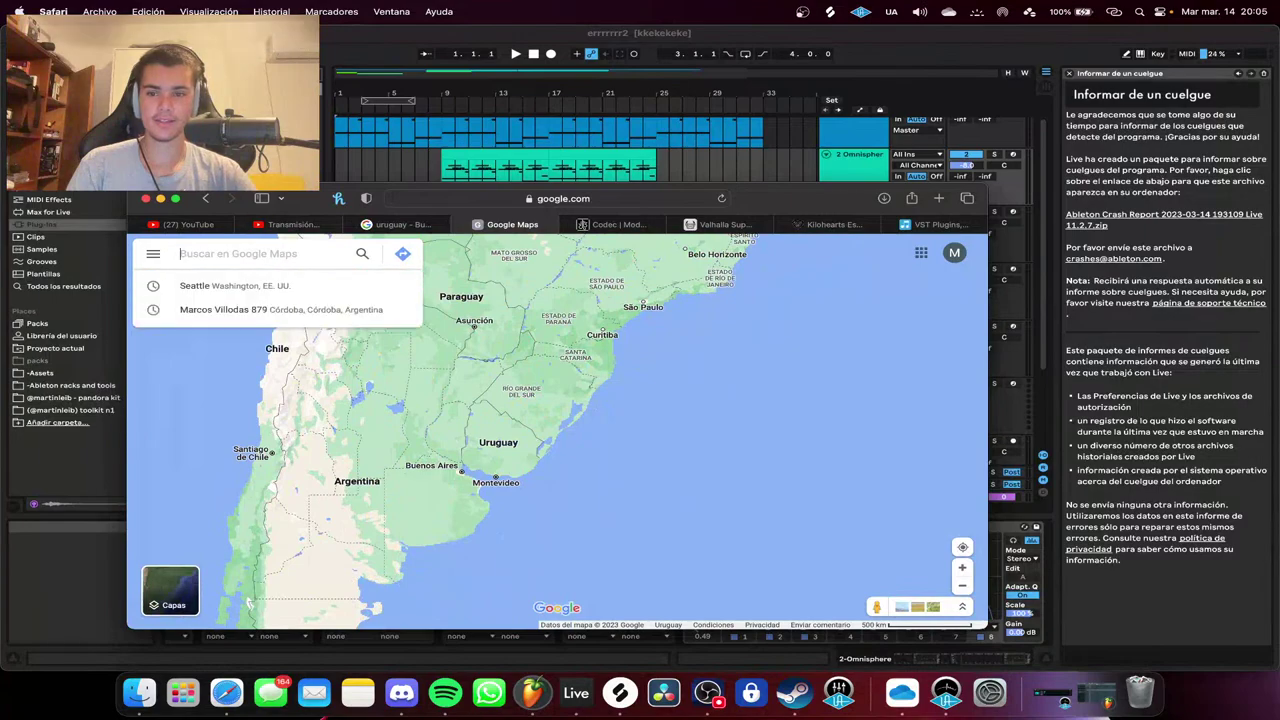
{"action": "left_click", "coordinate": [954, 253]}
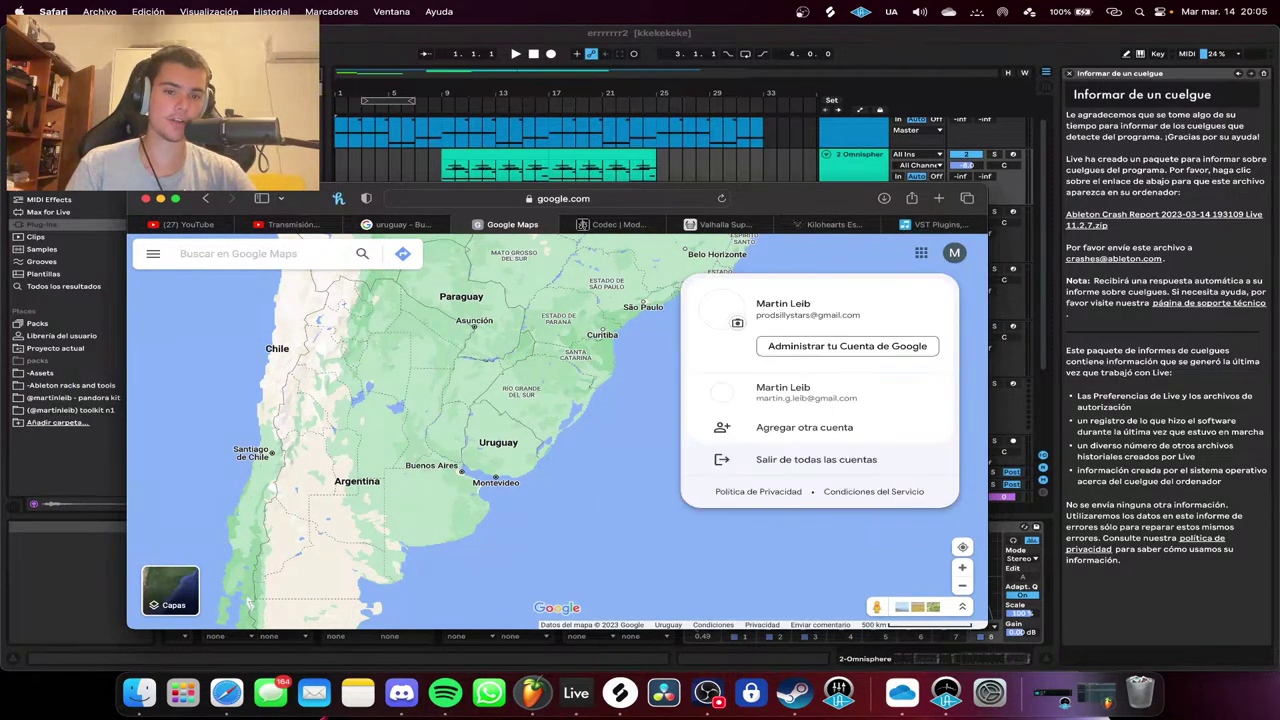
{"action": "left_click", "coordinate": [954, 253]}
Open the Piriápolis place details on Uruguay's coast, view its location within South America, and return to Ableton Live's arrangement.
{"action": "scroll", "coordinate": [481, 500], "scroll_direction": "up", "scroll_amount": 3}
{"action": "scroll", "coordinate": [505, 425], "scroll_direction": "up", "scroll_amount": 10}
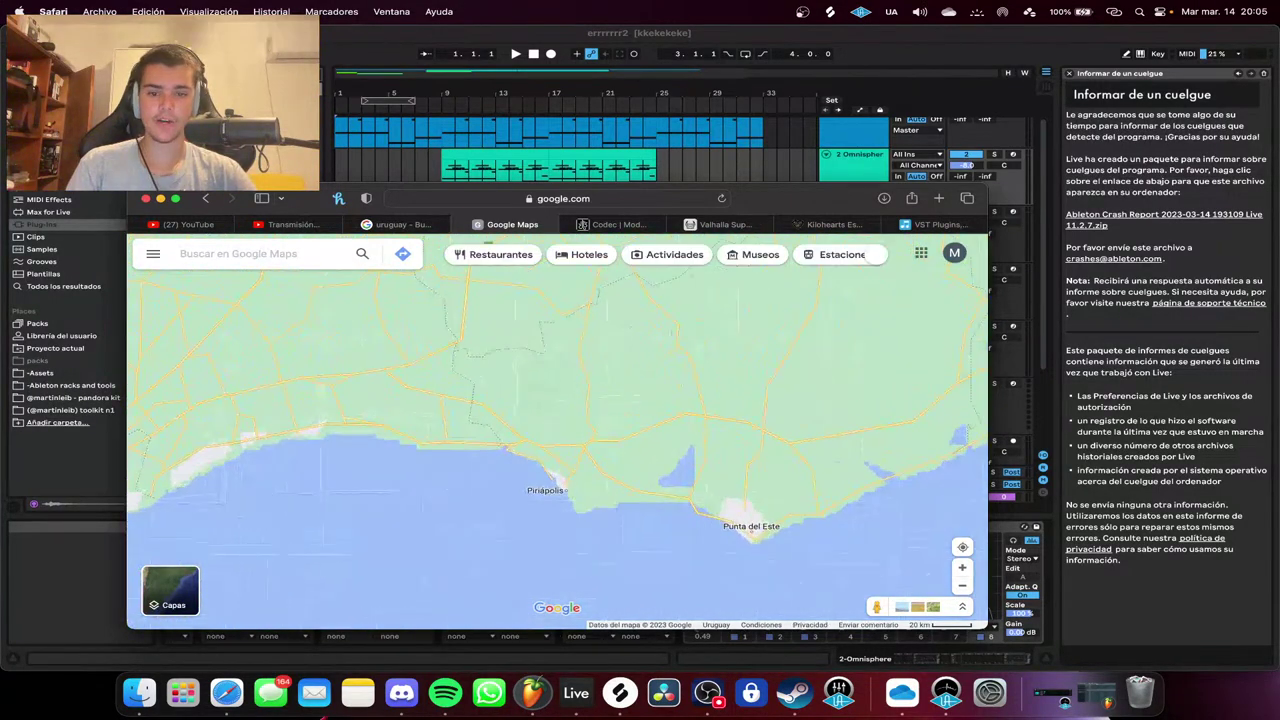
{"action": "left_click", "coordinate": [561, 510]}
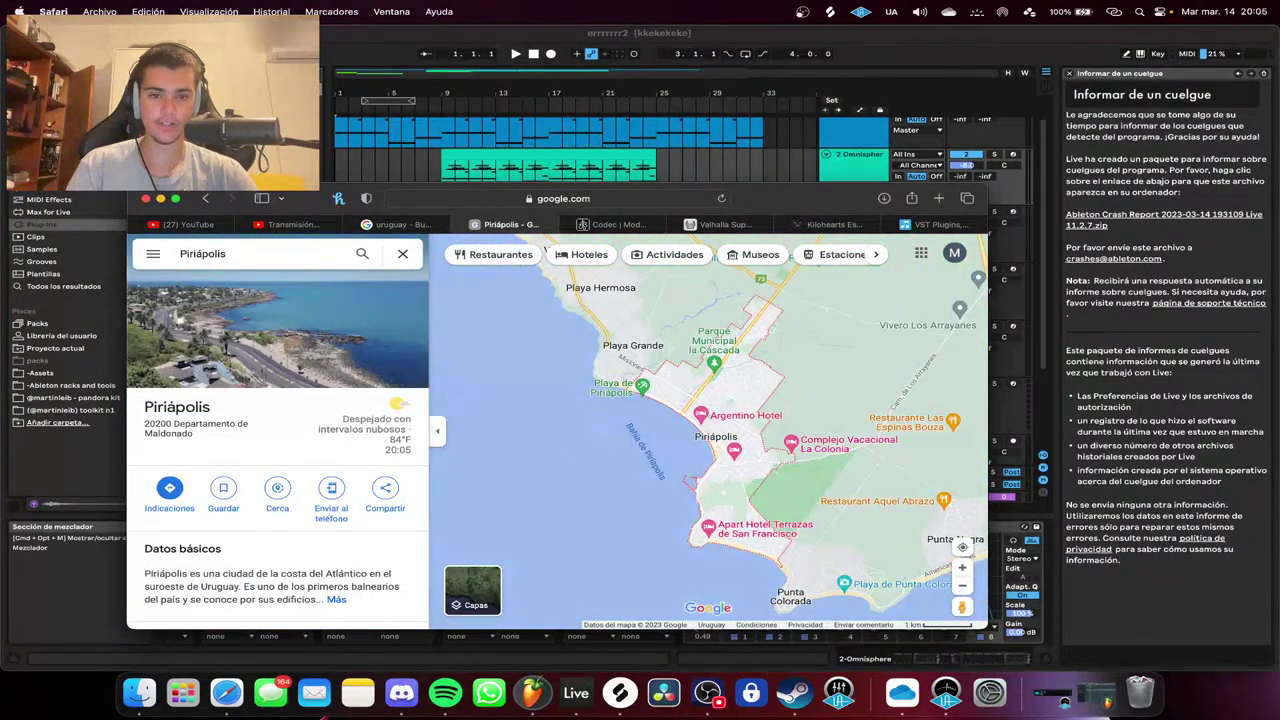
{"action": "scroll", "coordinate": [704, 298], "scroll_direction": "down", "scroll_amount": 5}
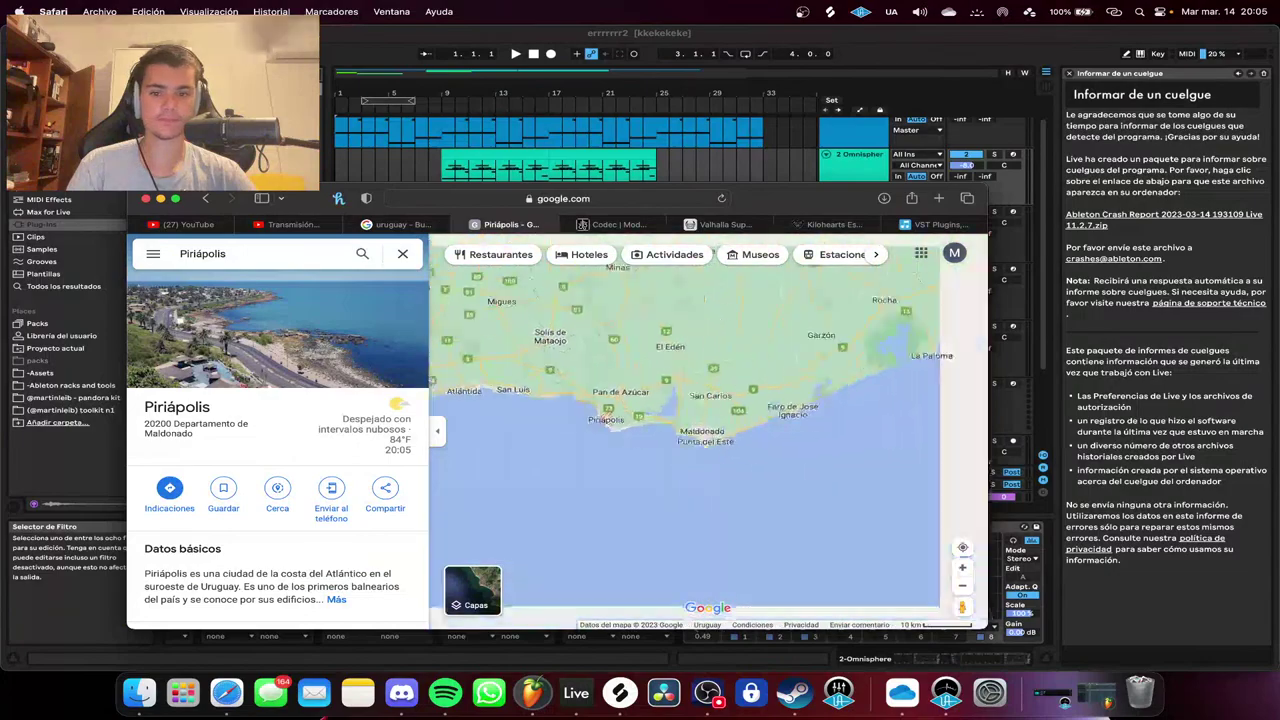
{"action": "scroll", "coordinate": [704, 298], "scroll_direction": "down", "scroll_amount": 5}
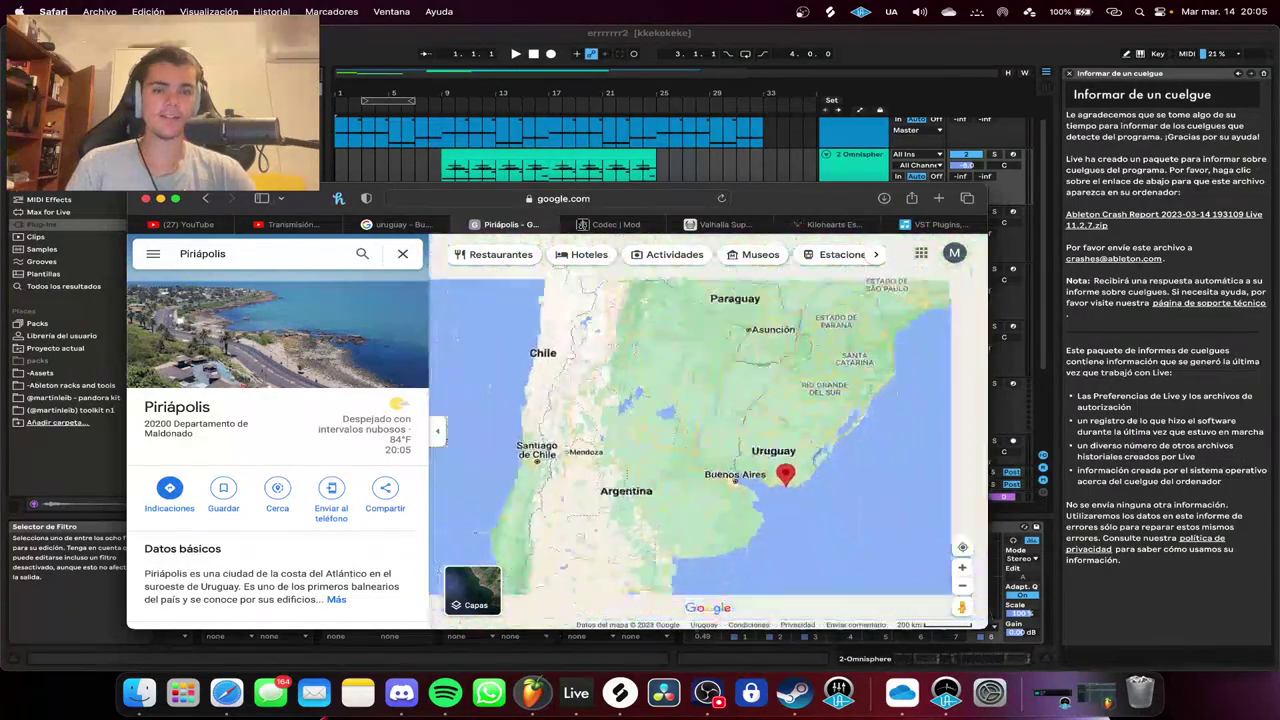
{"action": "scroll", "coordinate": [704, 298], "scroll_direction": "down", "scroll_amount": 2}
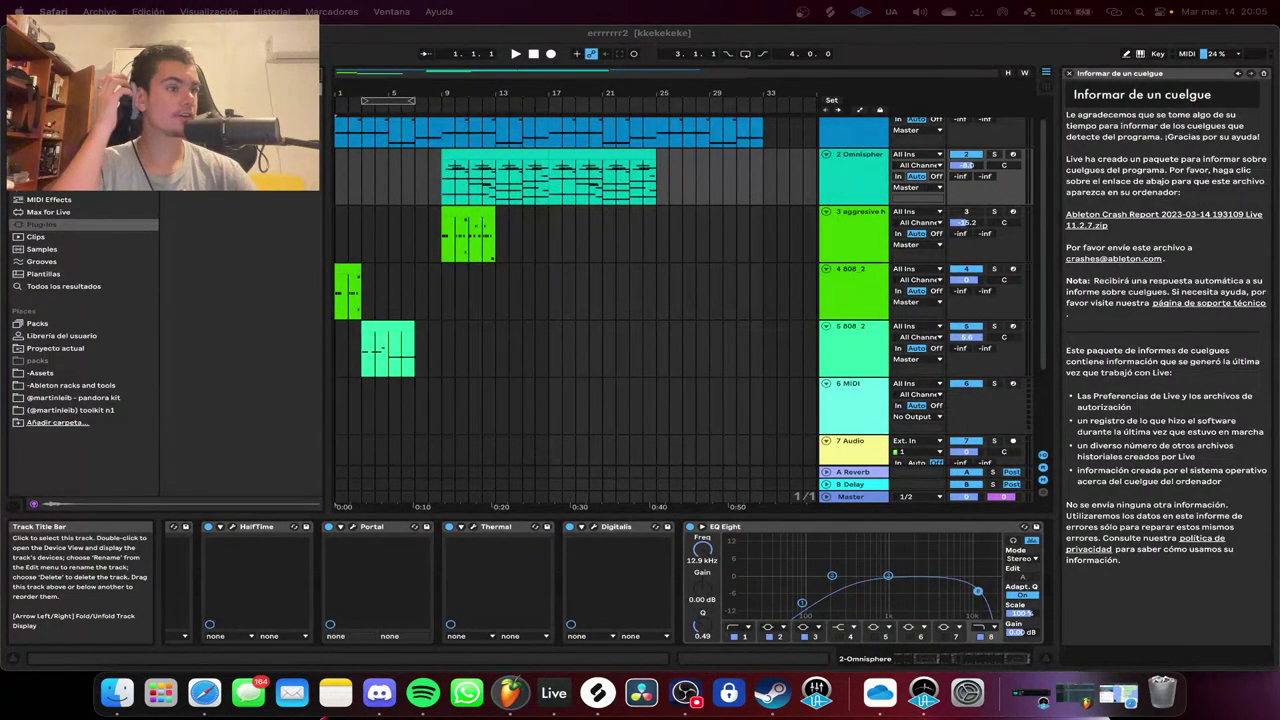
{"action": "scroll", "coordinate": [560, 300], "scroll_direction": "up", "scroll_amount": 1}
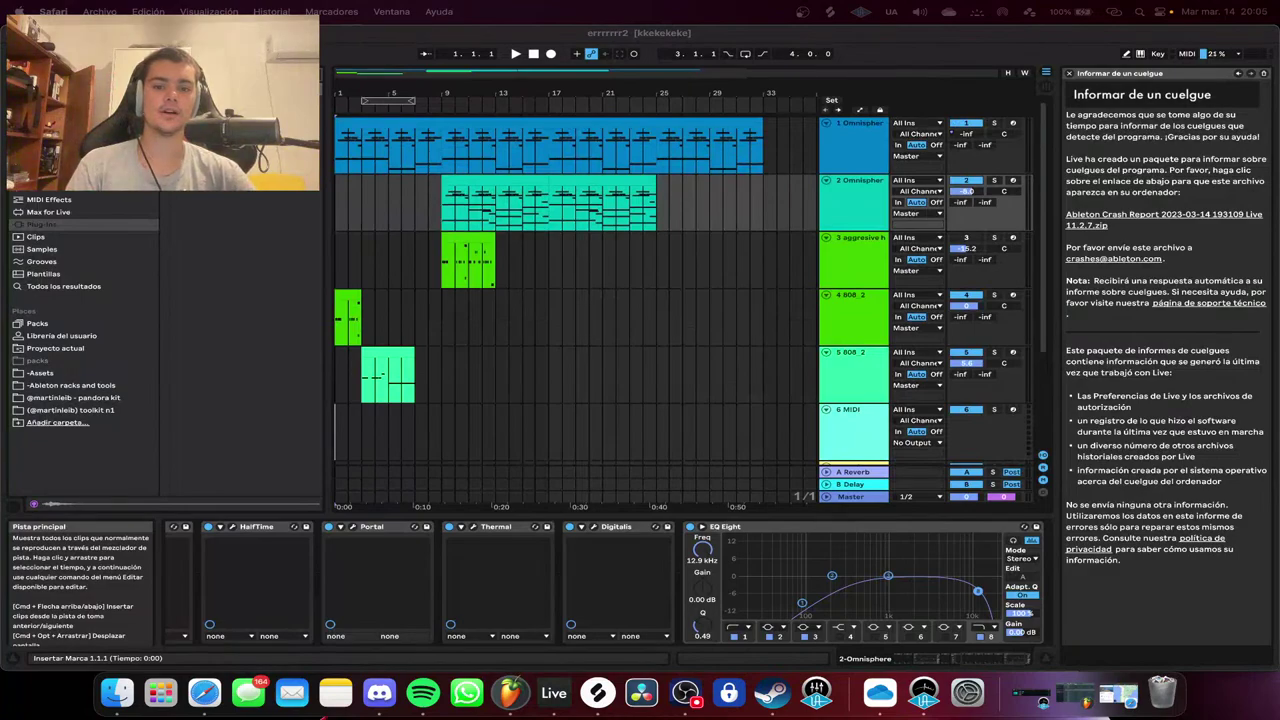
Play the arrangement from bar 9 in Ableton Live and add the kHs Stereo effect to the 2 Omnisphere track.
{"action": "left_click", "coordinate": [575, 440]}
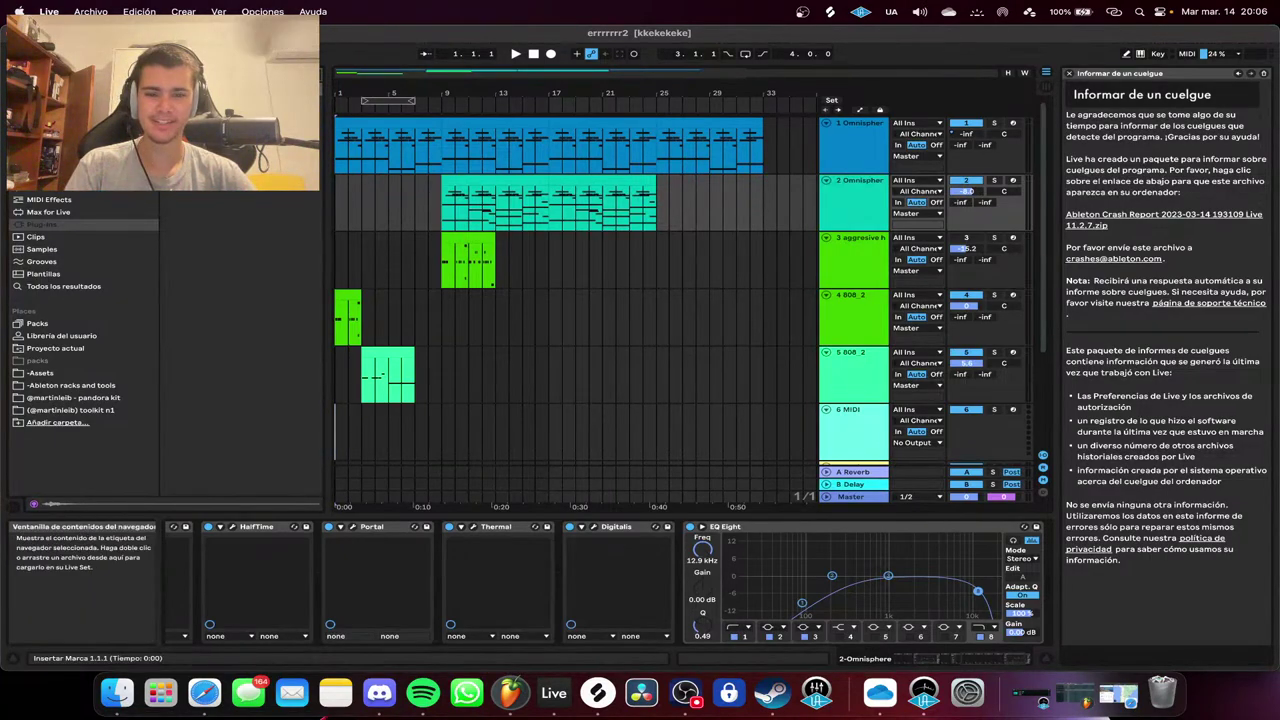
{"action": "left_click", "coordinate": [446, 98]}
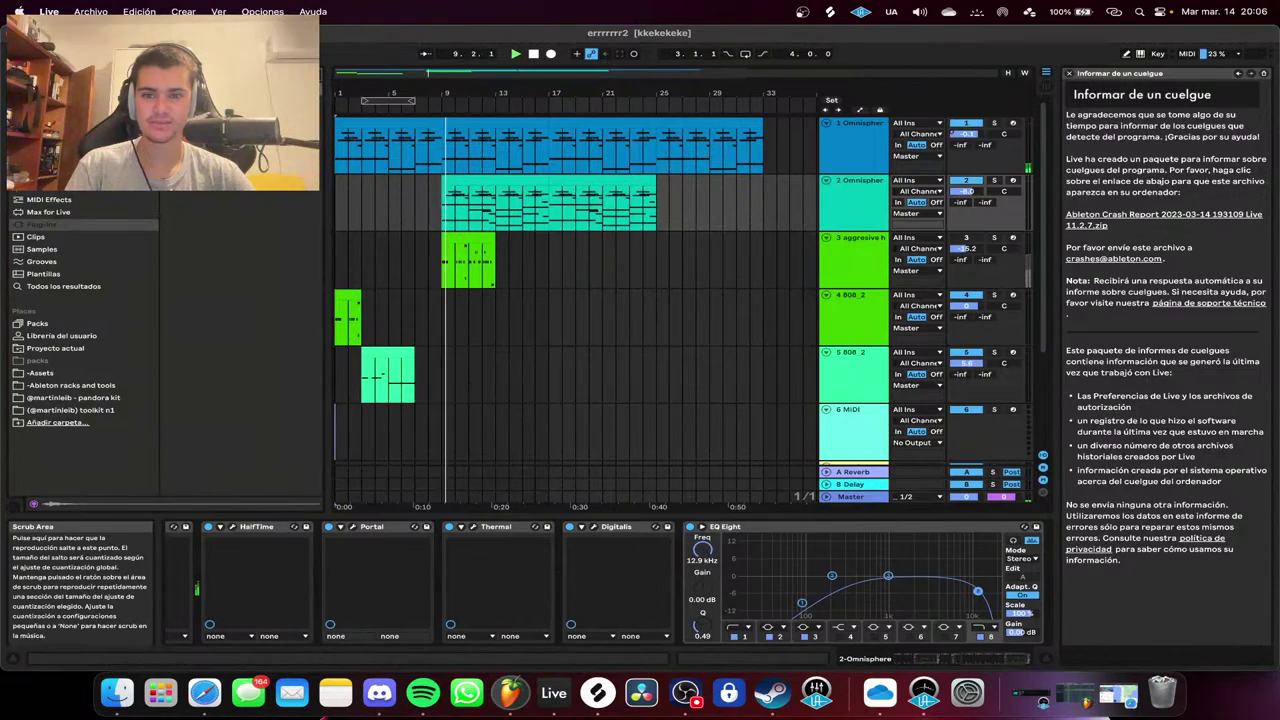
{"action": "left_click", "coordinate": [853, 198]}
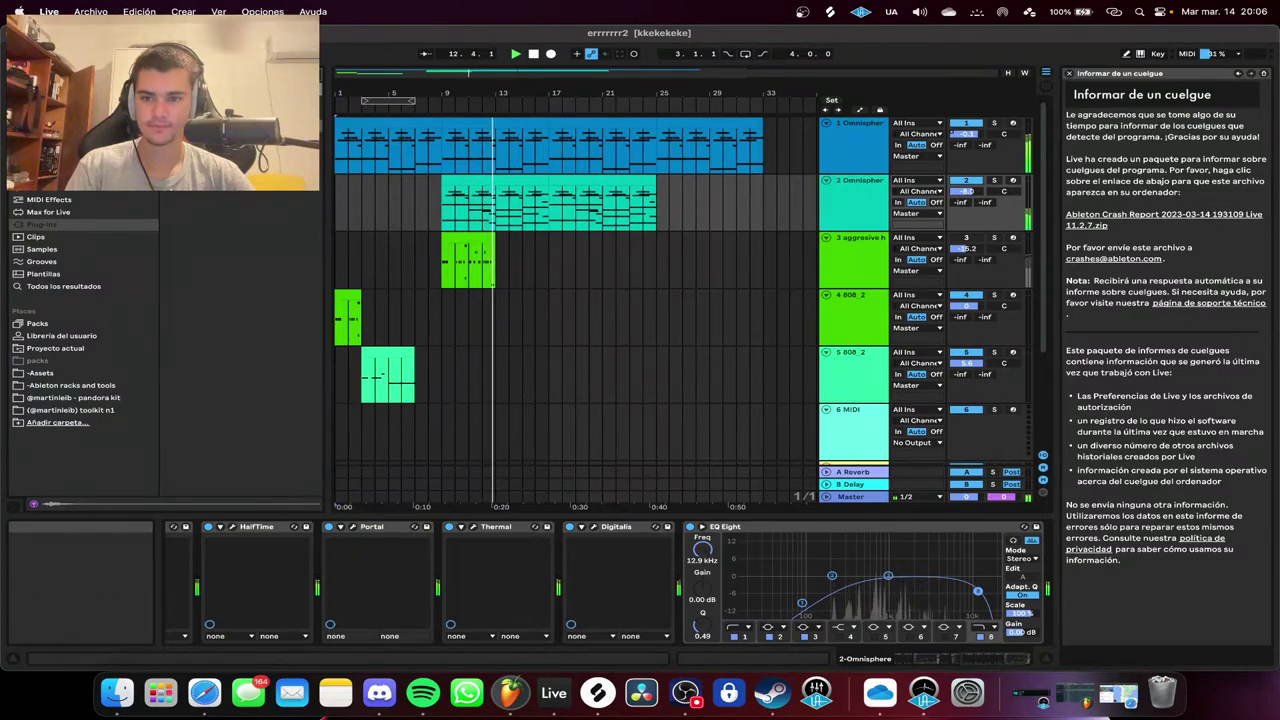
{"action": "left_click_drag", "start_coordinate": [327, 300], "coordinate": [411, 300]}
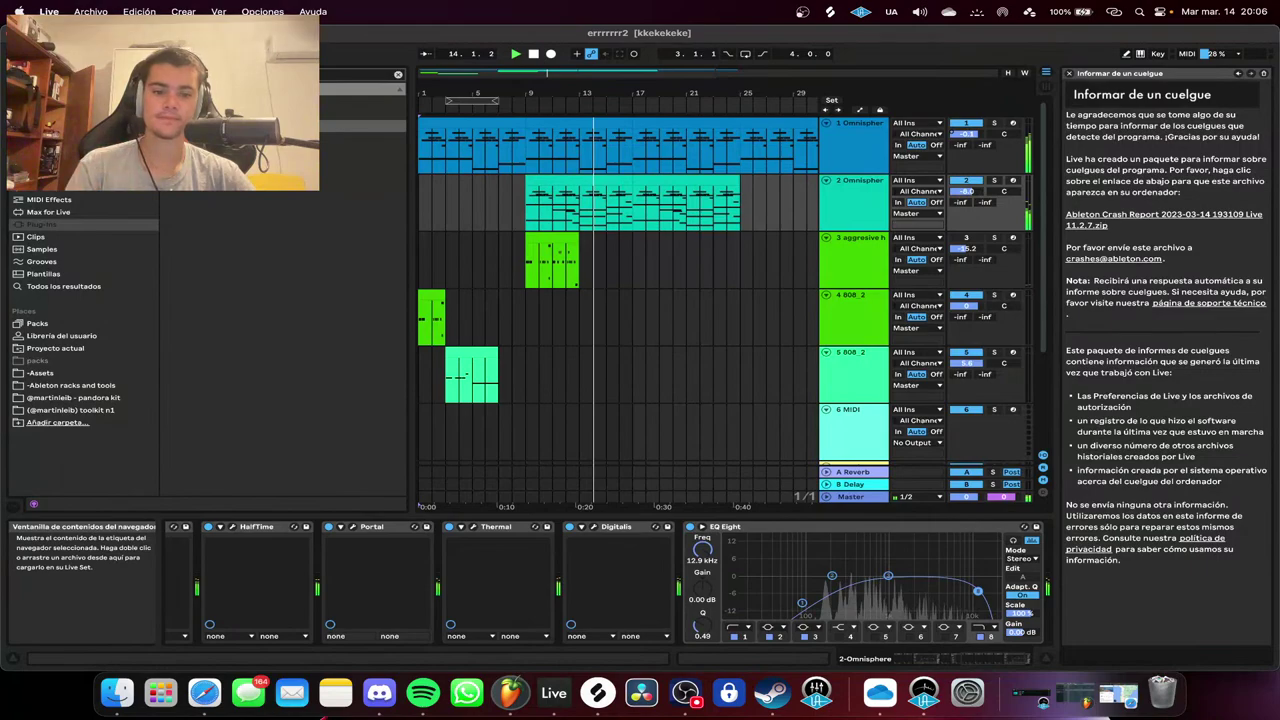
{"action": "double_click", "coordinate": [240, 126]}
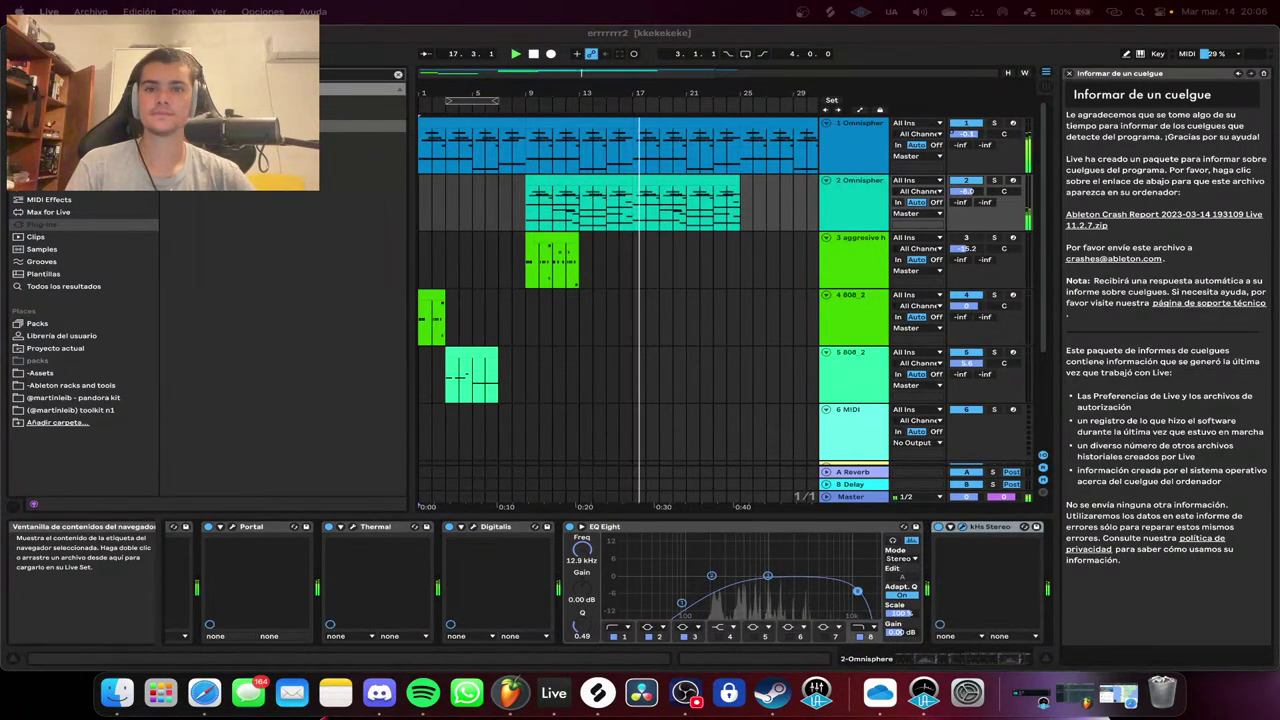
Solo the 2 Omnisphere track, increase its kHs Stereo width during playback, unsolo it and play the full arrangement from the start.
{"action": "left_click", "coordinate": [994, 184]}
{"action": "key", "text": "space"}
{"action": "left_click", "coordinate": [994, 181]}
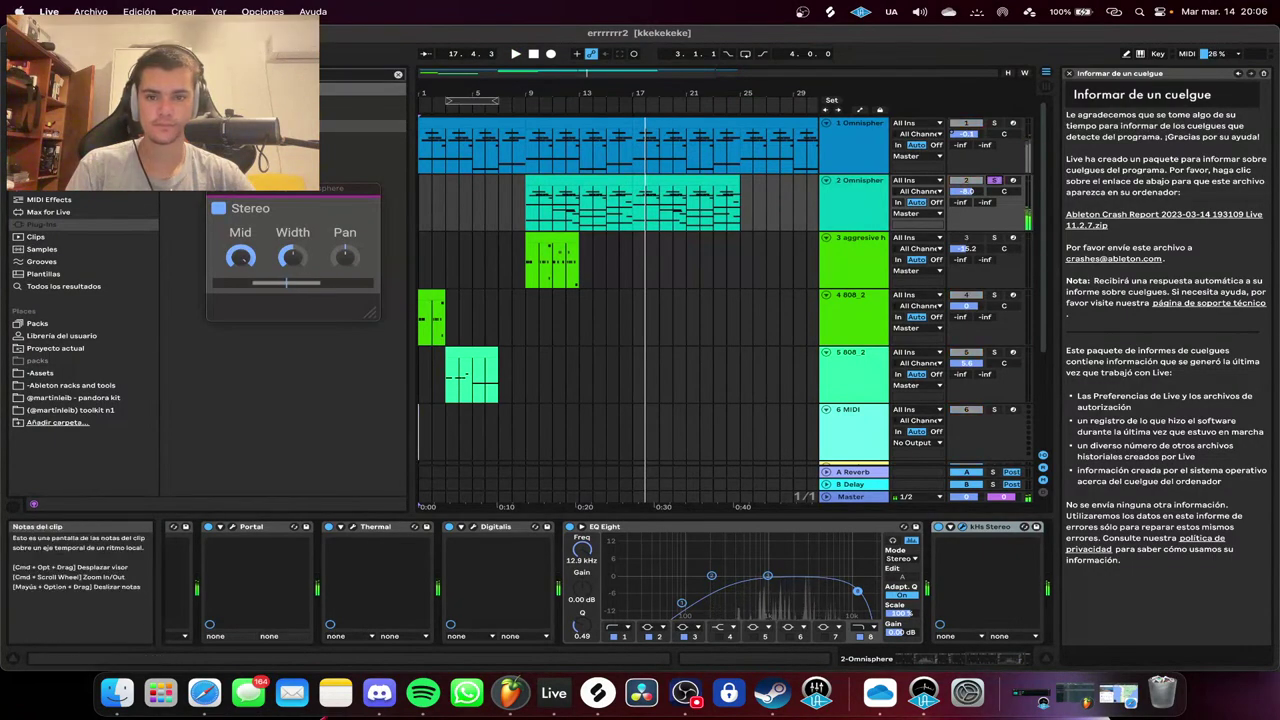
{"action": "left_click", "coordinate": [529, 111]}
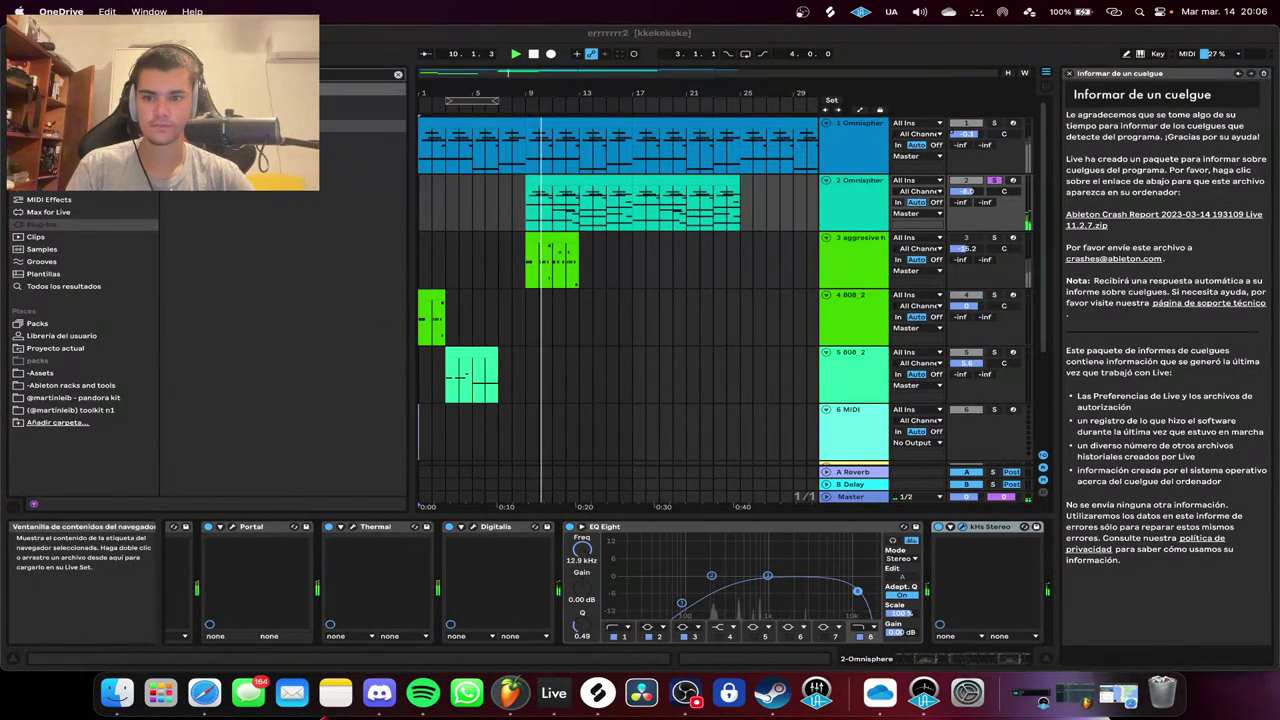
{"action": "left_click", "coordinate": [951, 527]}
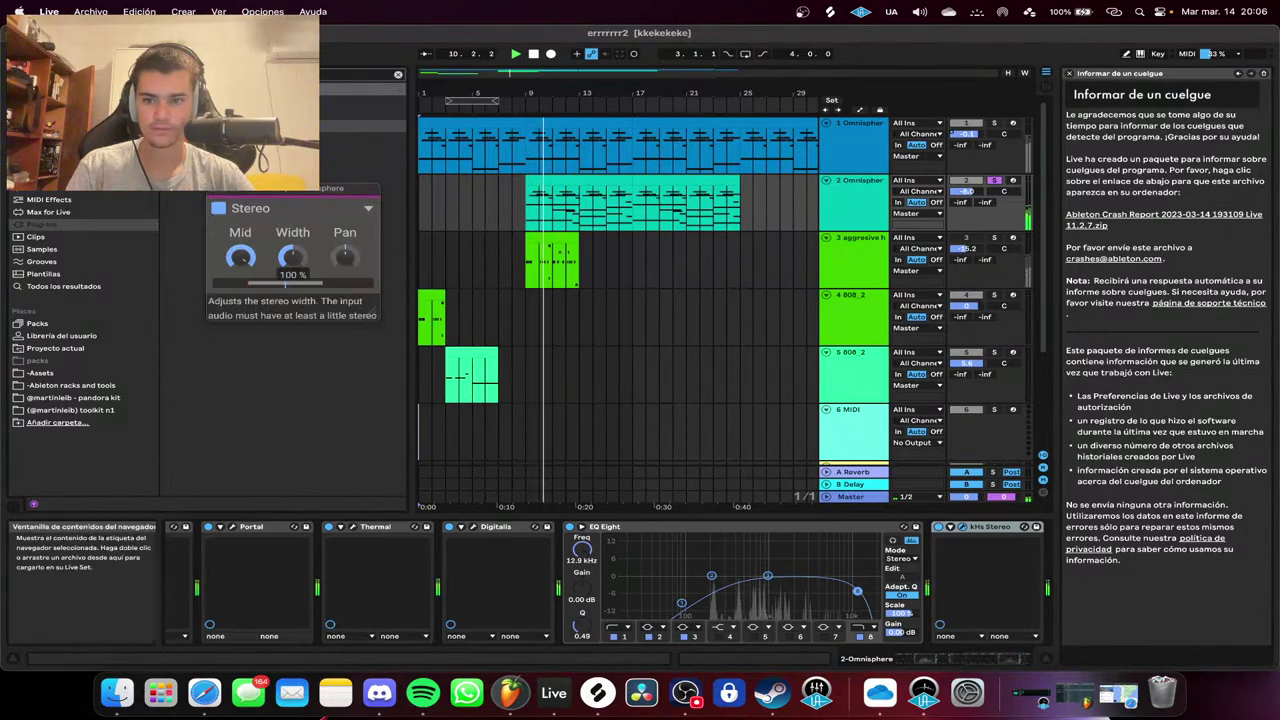
{"action": "left_click_drag", "start_coordinate": [292, 257], "coordinate": [292, 232]}
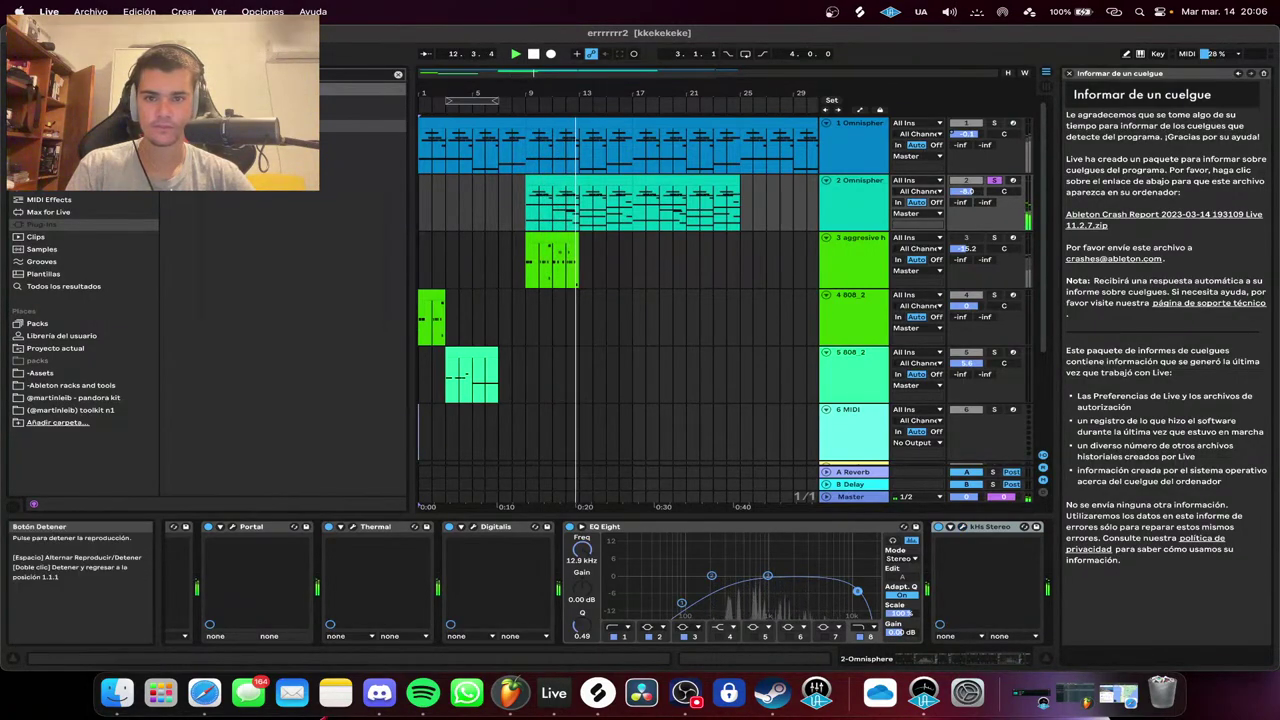
{"action": "key", "text": "space"}
{"action": "left_click", "coordinate": [994, 181]}
{"action": "key", "text": "space"}
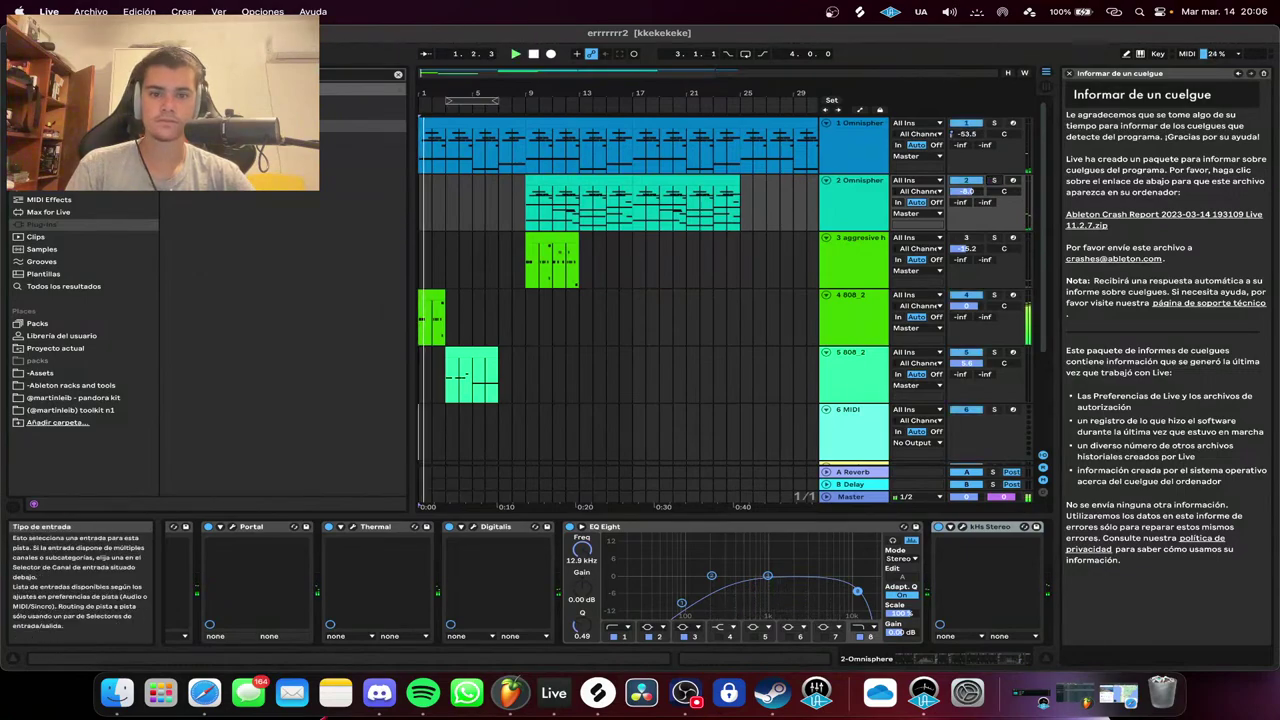
Create an empty eight-bar MIDI clip on the 6 MIDI track, spanning bars 9 to 17.
{"action": "scroll", "coordinate": [853, 300], "scroll_direction": "down", "scroll_amount": 5}
{"action": "left_click", "coordinate": [853, 290]}
{"action": "scroll", "coordinate": [620, 300], "scroll_direction": "up", "scroll_amount": 4}
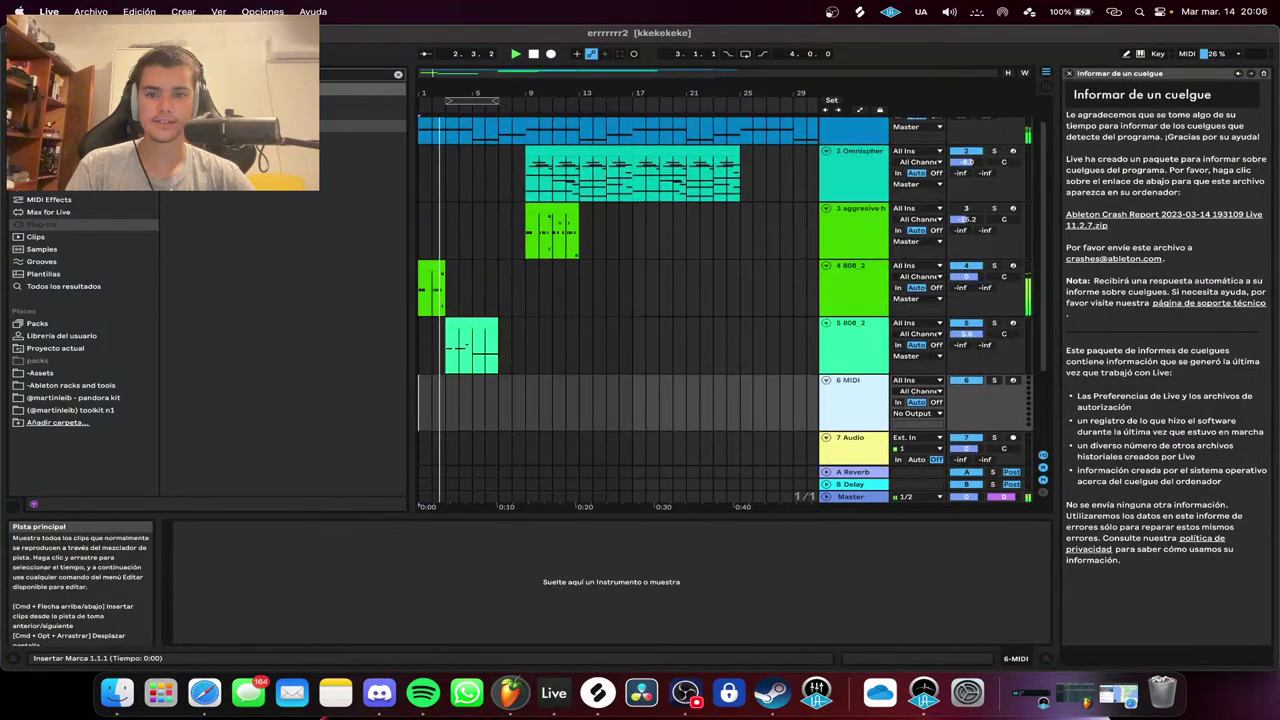
{"action": "double_click", "coordinate": [532, 408]}
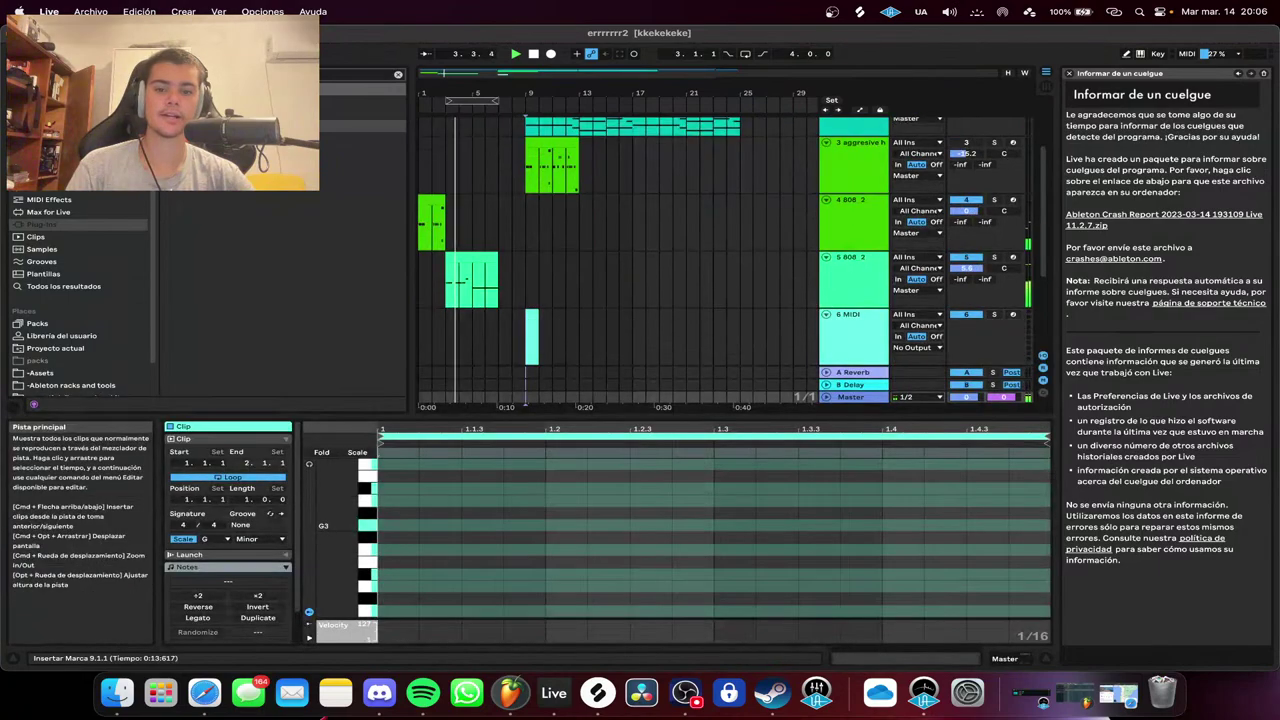
{"action": "left_click_drag", "start_coordinate": [631, 343], "coordinate": [528, 343]}
{"action": "key", "text": "super+j"}
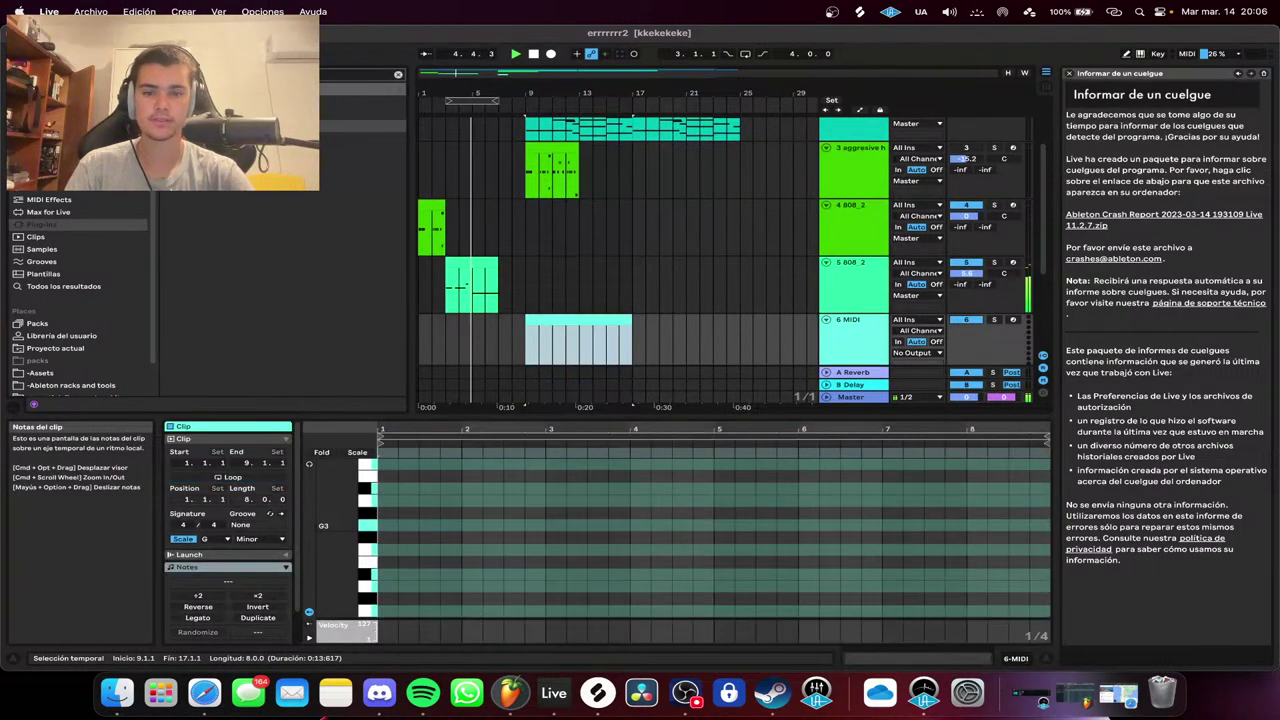
Find Serum in the plug-in browser, load it onto the 6 MIDI track and reposition its window over the arrangement.
{"action": "left_click", "coordinate": [398, 75]}
{"action": "key", "text": "super+f"}
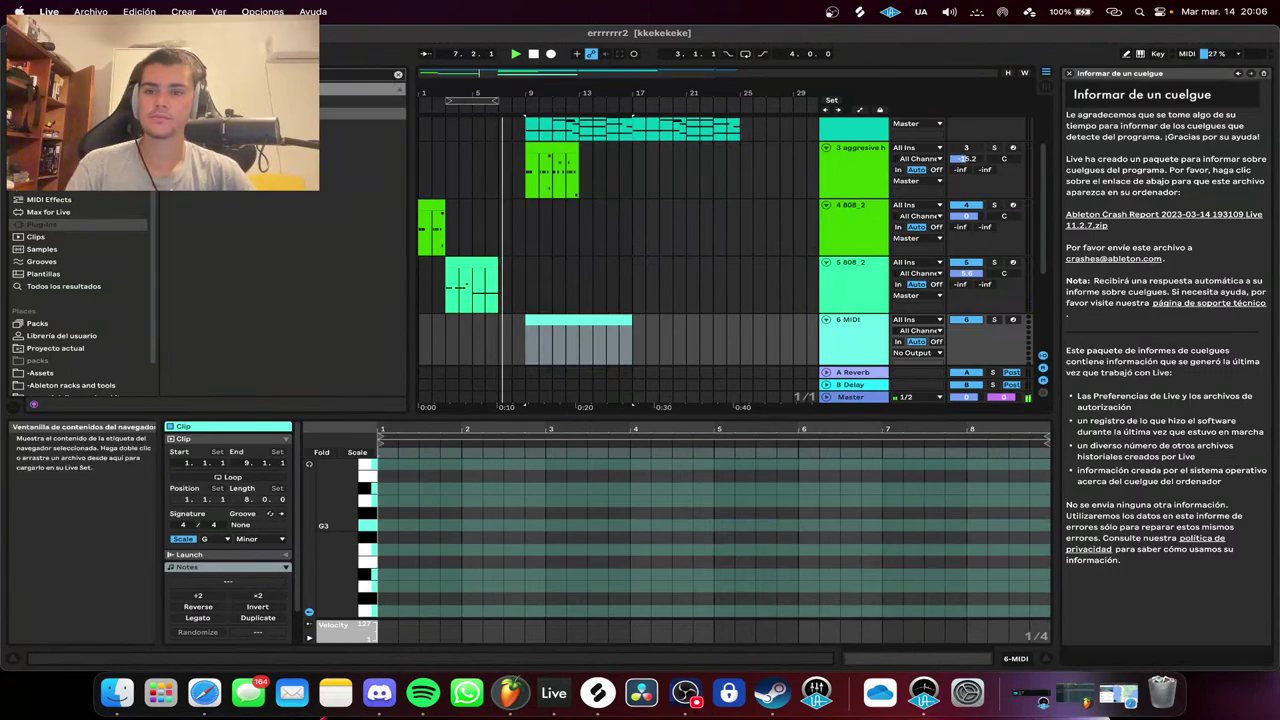
{"action": "key", "text": "Return"}
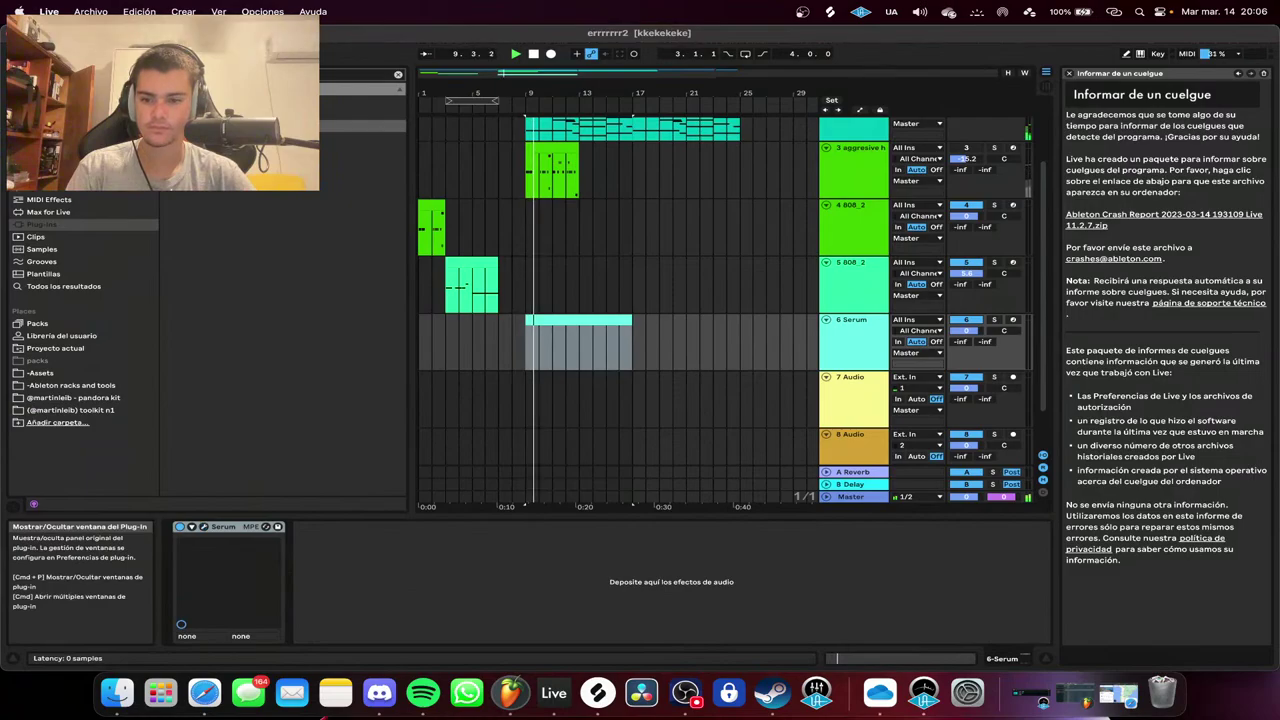
{"action": "left_click_drag", "start_coordinate": [558, 196], "coordinate": [637, 158]}
Load the "pluck - lived b4" preset from the !starboyrob - circuit user folder in Serum.
{"action": "left_click", "coordinate": [680, 175]}
{"action": "mouse_move", "coordinate": [690, 318]}
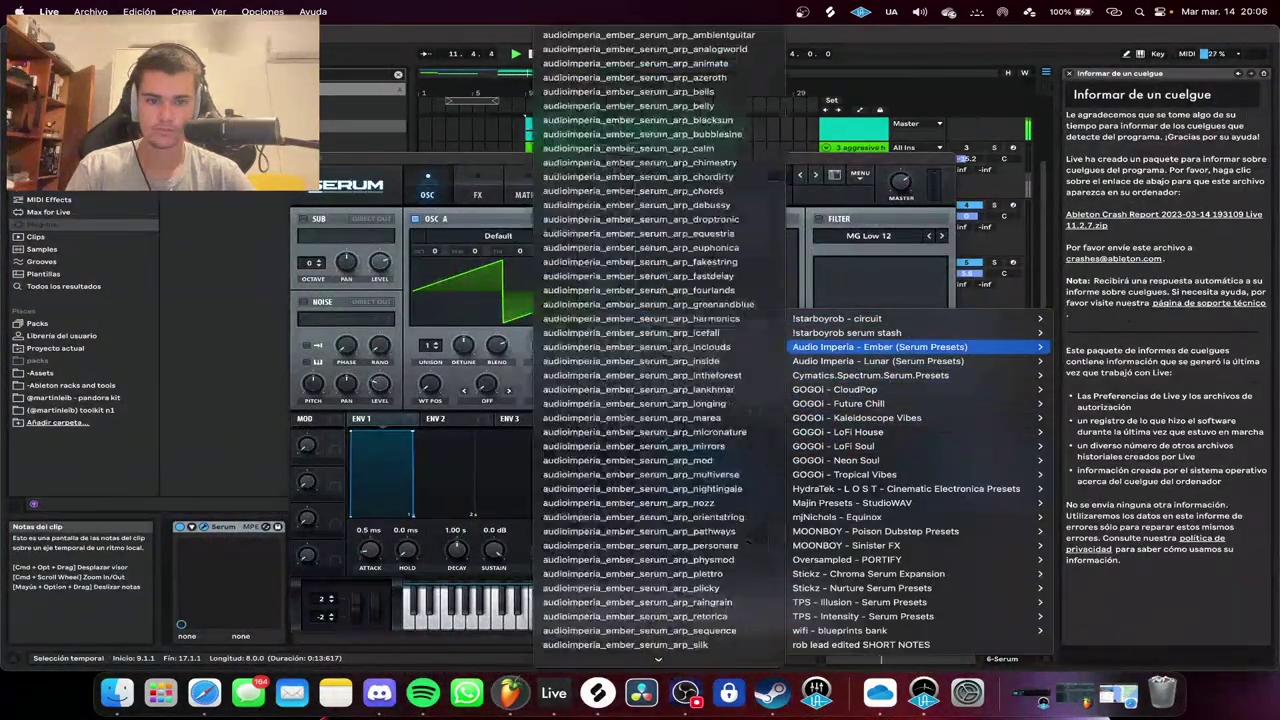
{"action": "left_click", "coordinate": [870, 333]}
{"action": "left_click", "coordinate": [650, 174]}
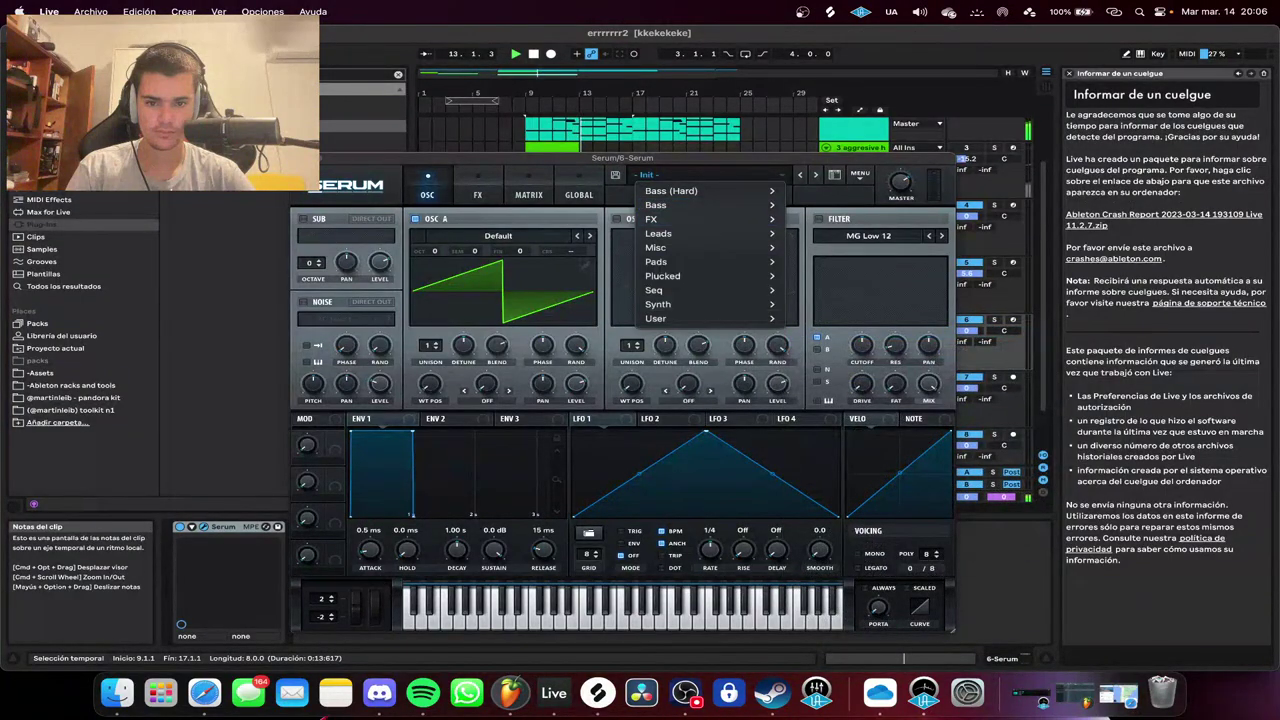
{"action": "mouse_move", "coordinate": [700, 318]}
{"action": "mouse_move", "coordinate": [836, 318]}
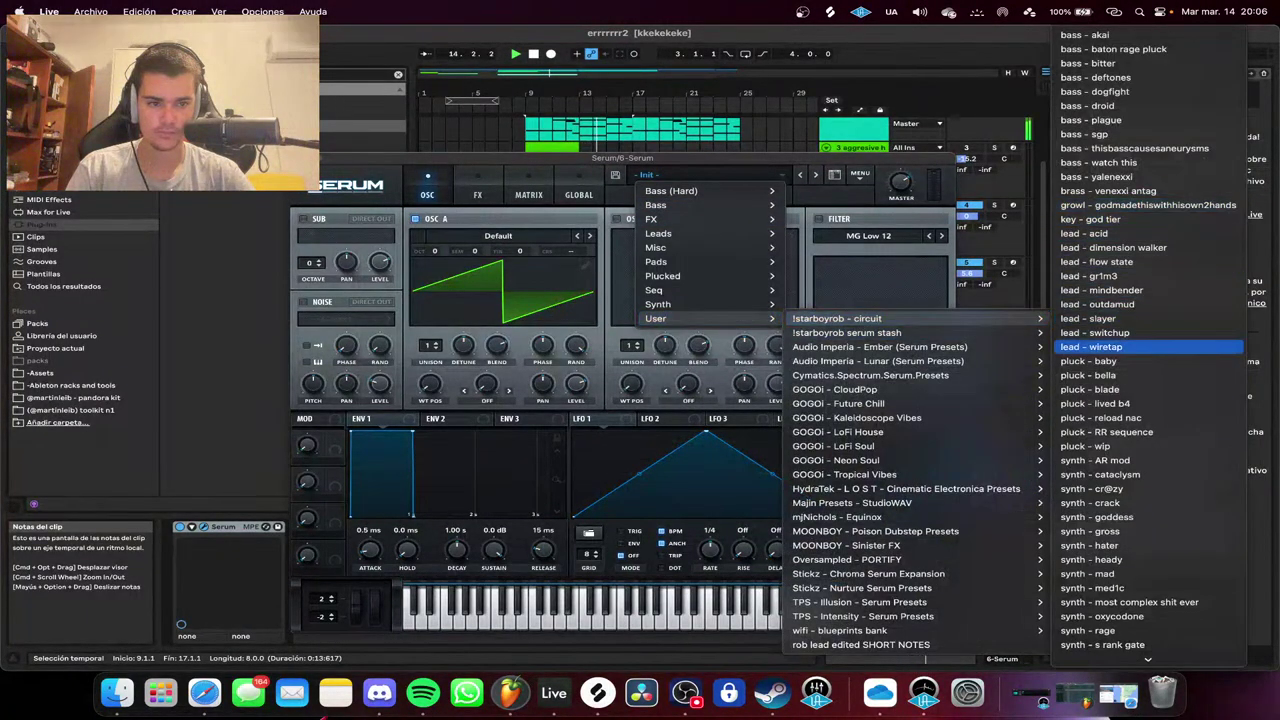
{"action": "left_click", "coordinate": [1098, 407]}
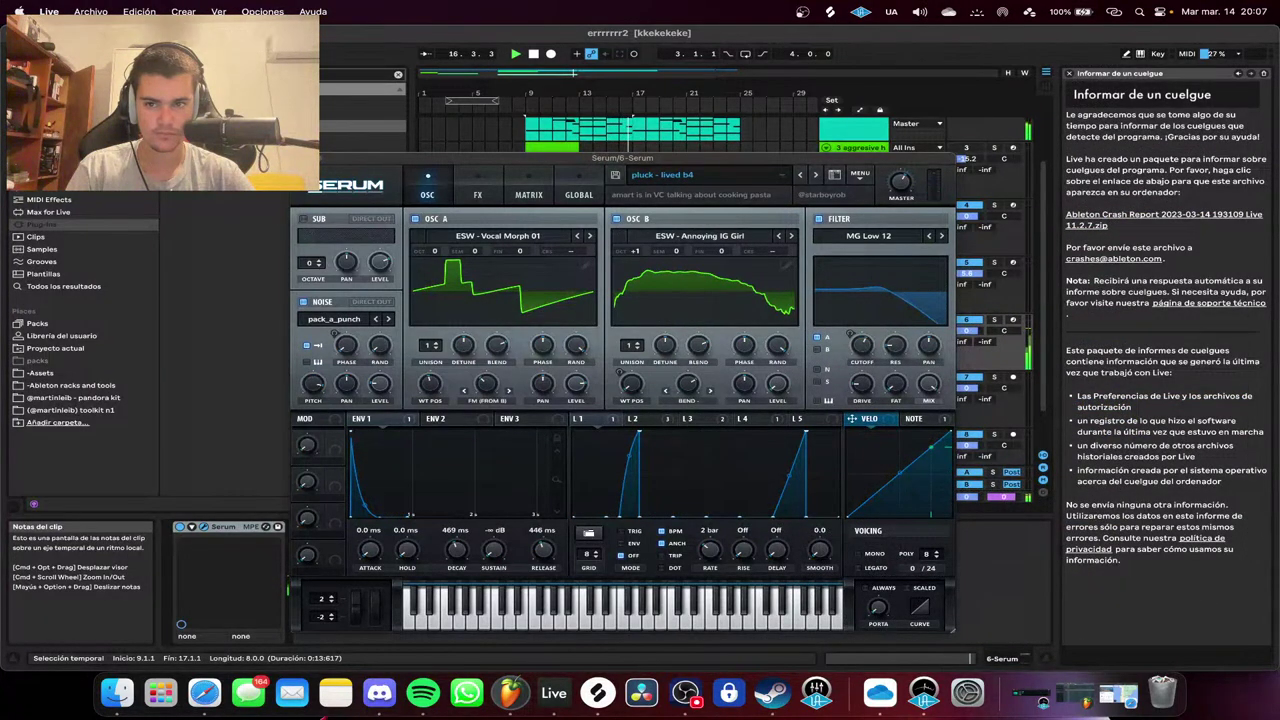
Close the Serum window, stop playback and select the 1 Omnisphere track's clip.
{"action": "left_click", "coordinate": [298, 158]}
{"action": "scroll", "coordinate": [617, 310], "scroll_direction": "up", "scroll_amount": 3}
{"action": "key", "text": "space"}
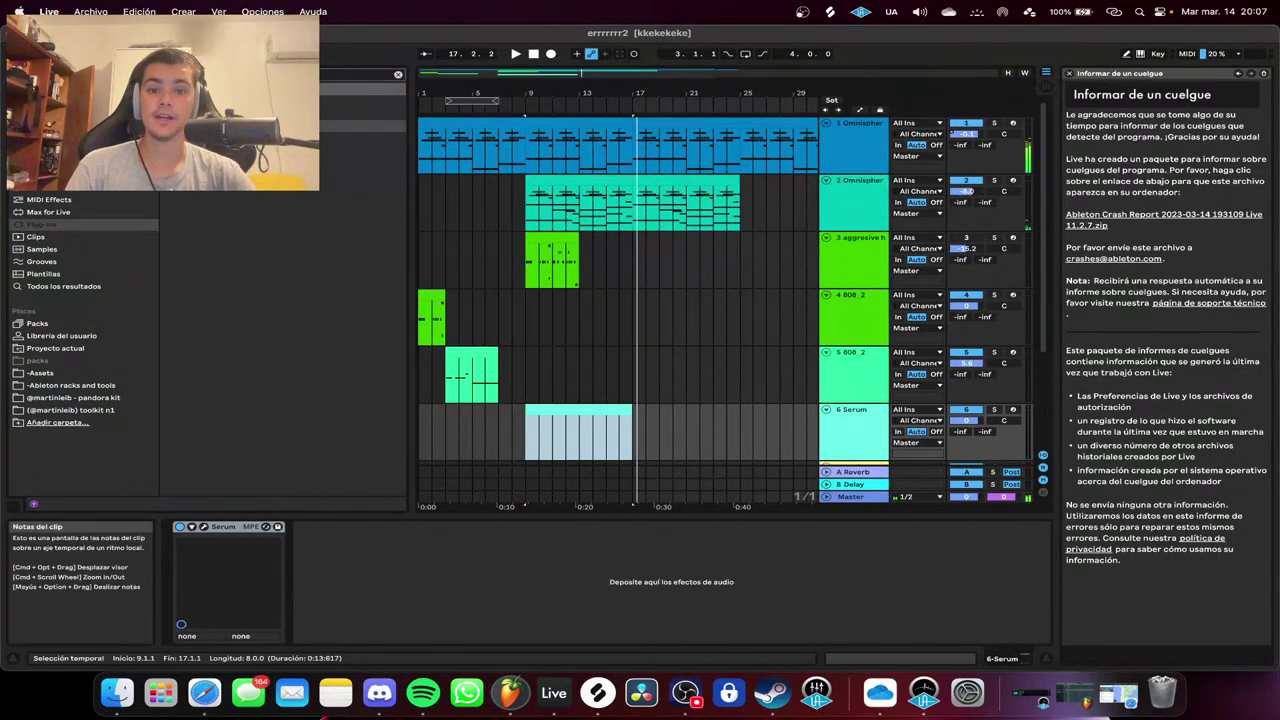
{"action": "left_click", "coordinate": [580, 123]}
{"action": "scroll", "coordinate": [590, 300], "scroll_direction": "down", "scroll_amount": 3}
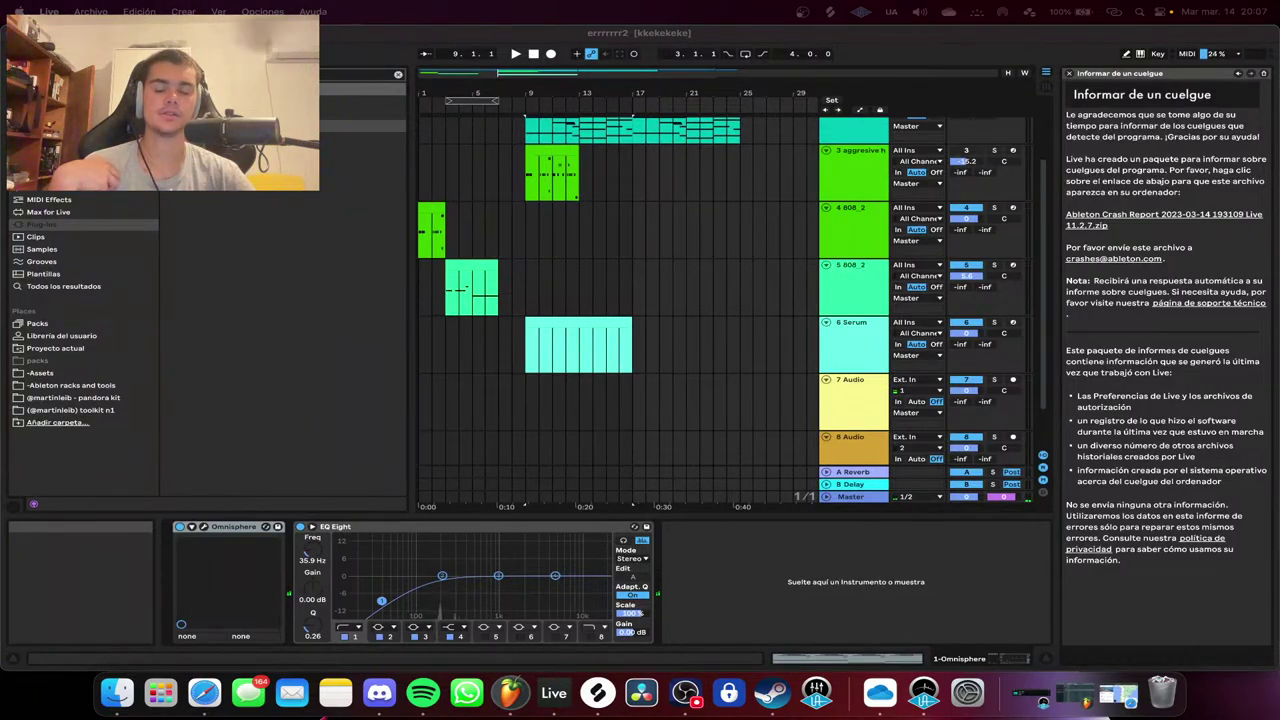
Switch to Discord, listen to rage_132.mp3 in the beats channel and check its output level in the UA Console mixer.
{"action": "left_click_drag", "start_coordinate": [500, 30], "coordinate": [601, 224]}
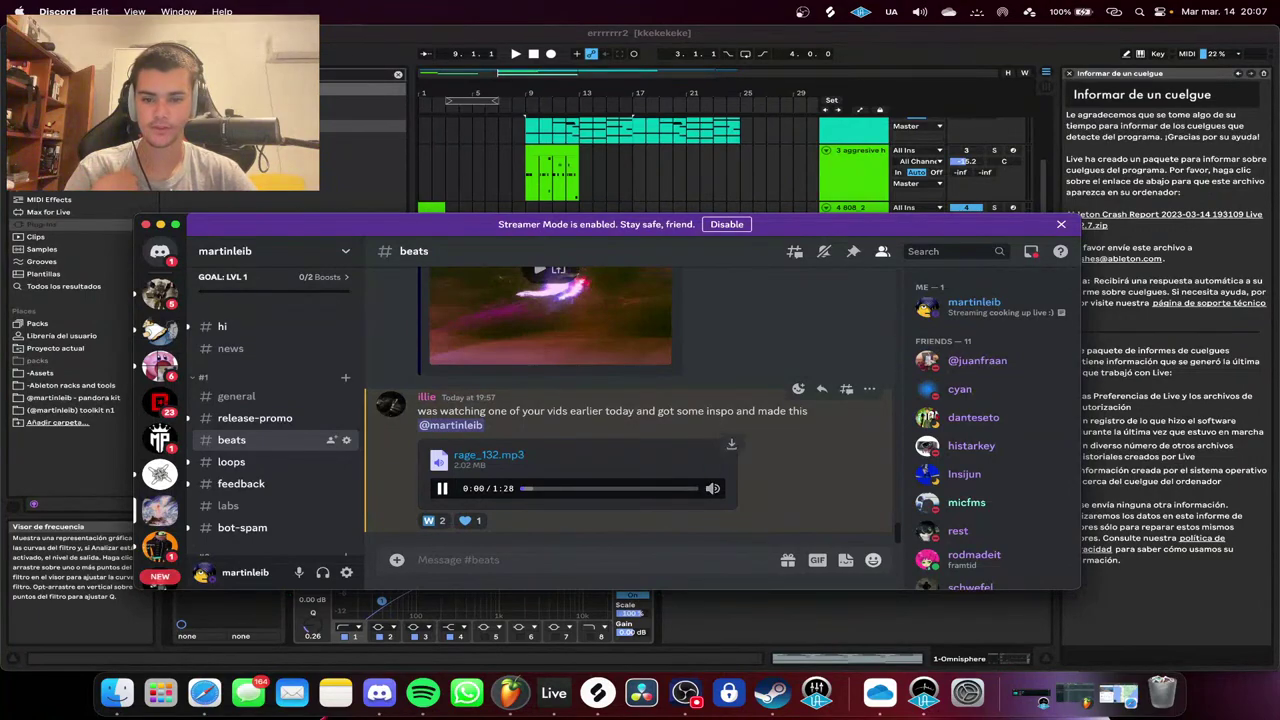
{"action": "mouse_move", "coordinate": [712, 488]}
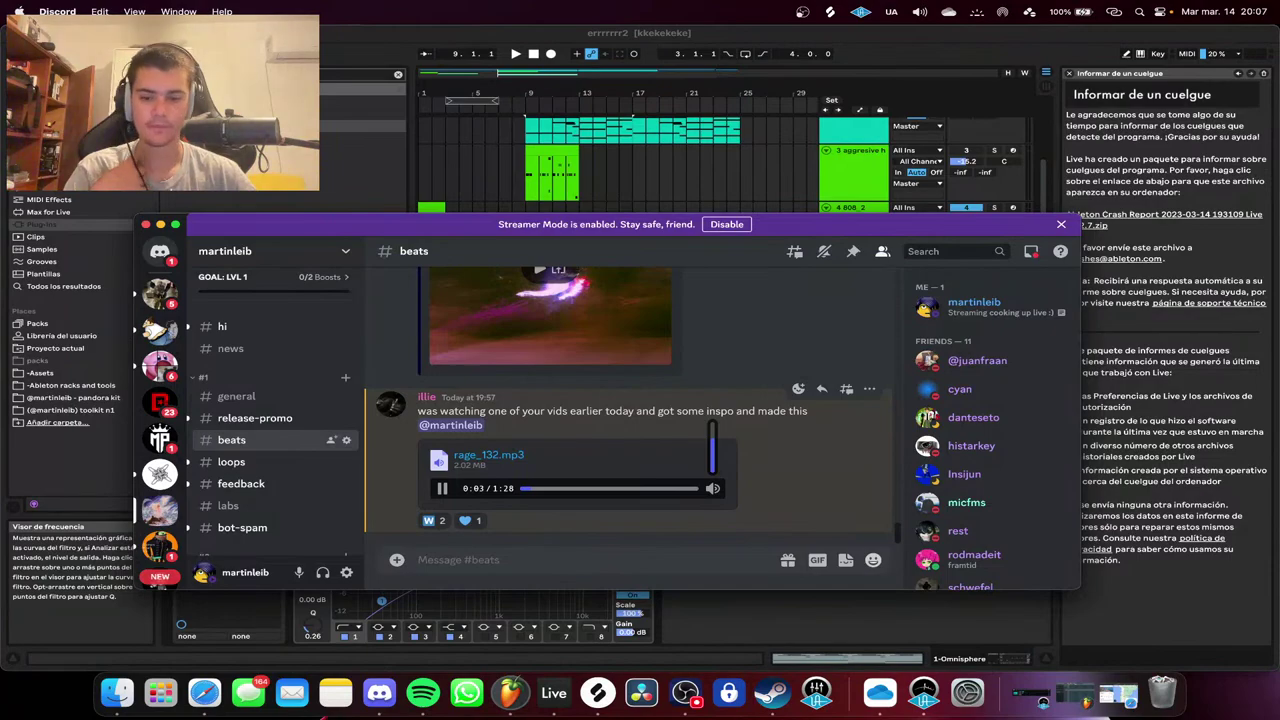
{"action": "left_click", "coordinate": [772, 692]}
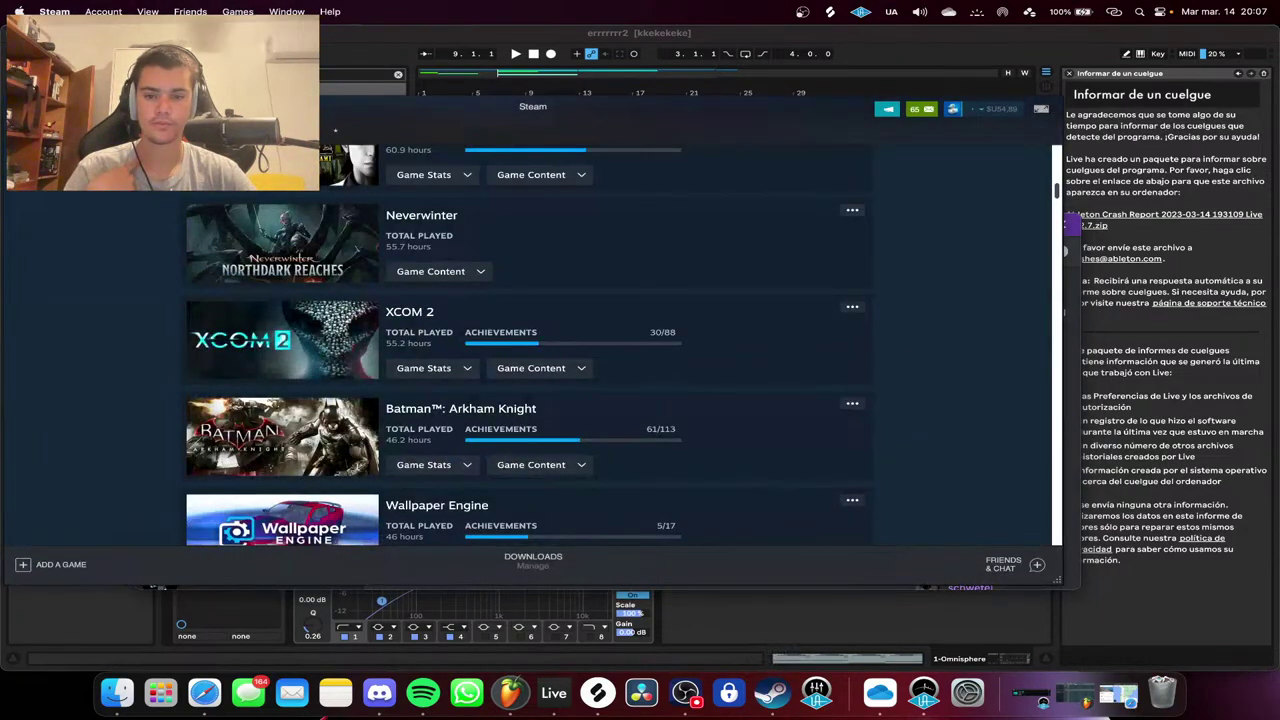
{"action": "key", "text": "super+w"}
{"action": "left_click", "coordinate": [816, 692]}
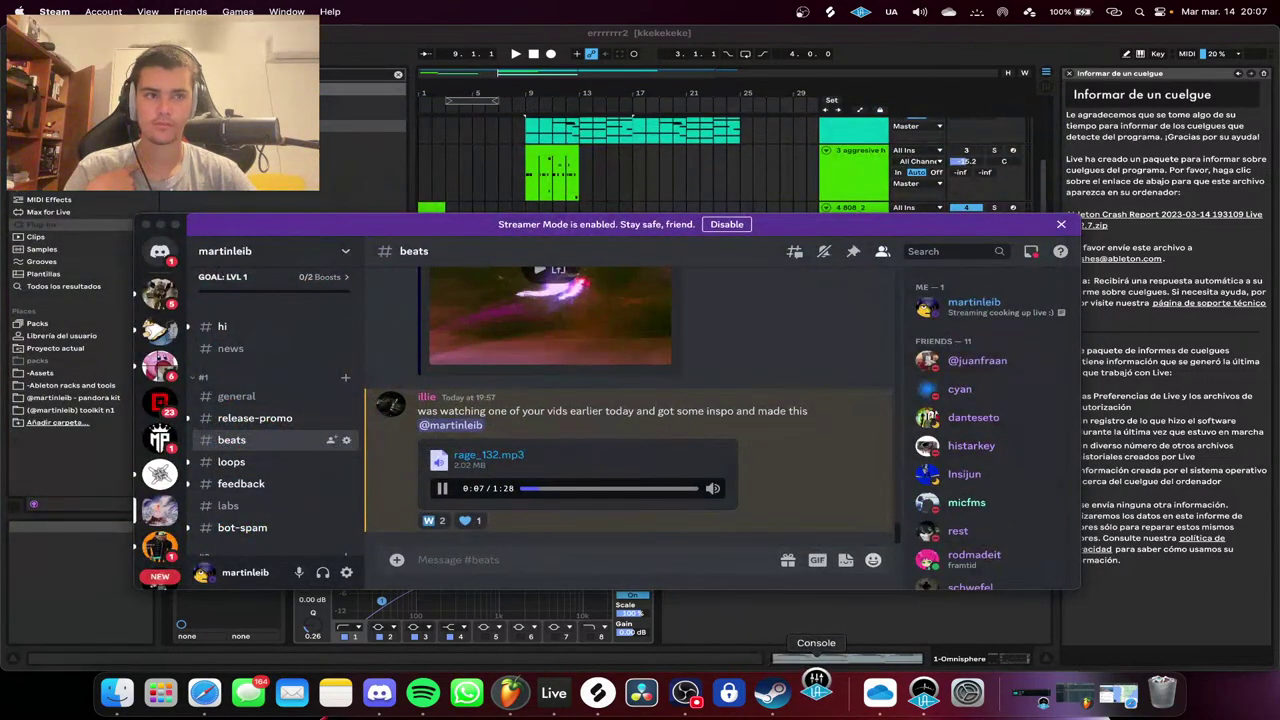
{"action": "left_click", "coordinate": [816, 692]}
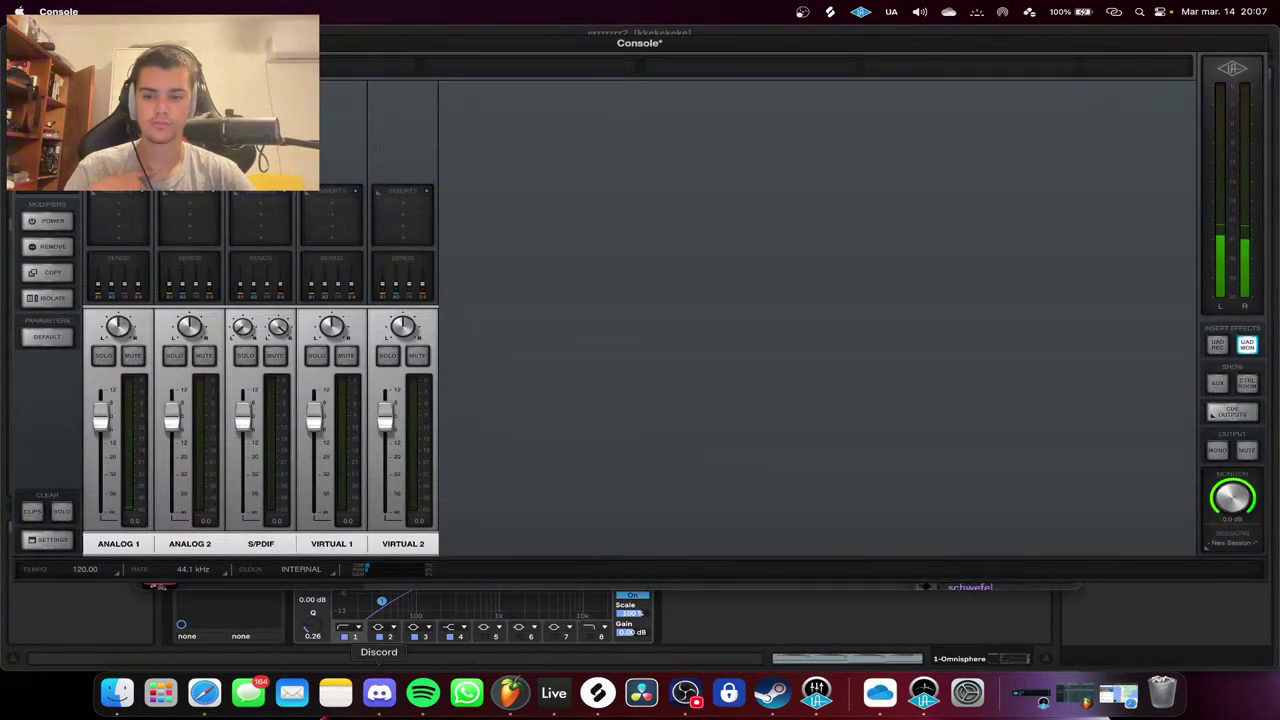
{"action": "left_click", "coordinate": [379, 692]}
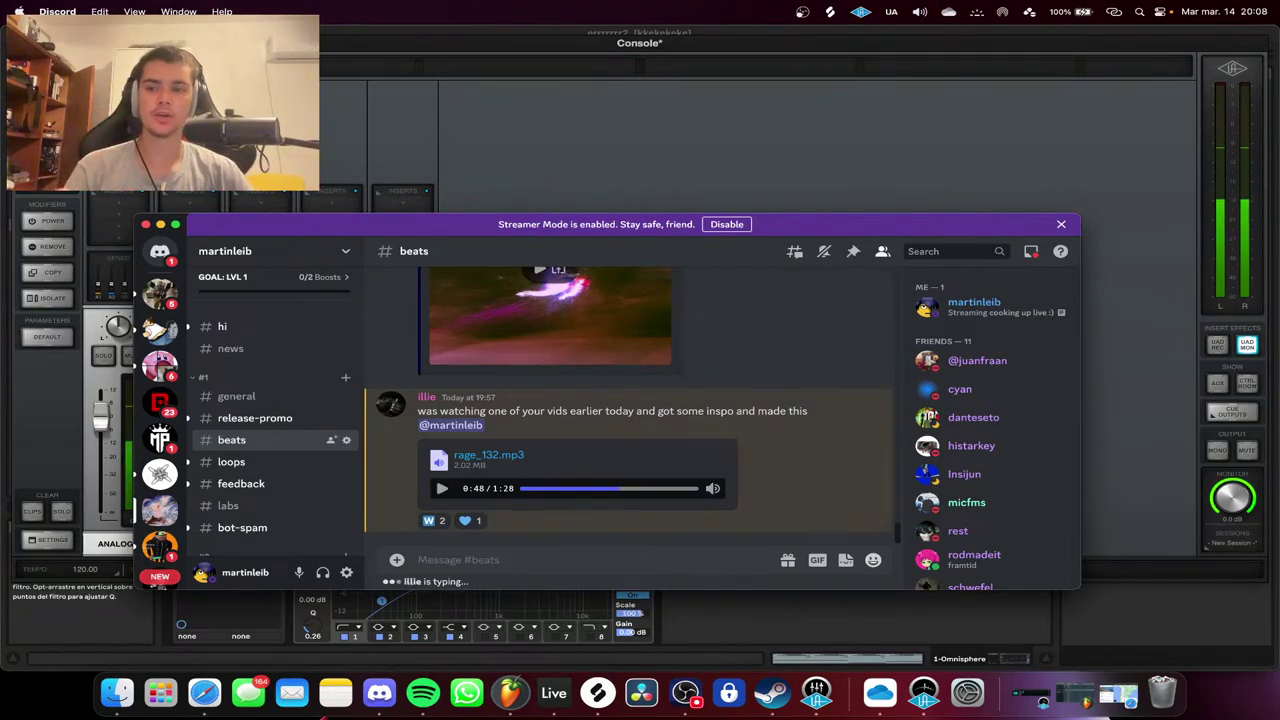
Hide the Console mixer, close the martin sounds Finder window and return to the Discord beats channel.
{"action": "key", "text": "super+h"}
{"action": "key", "text": "super+Tab"}
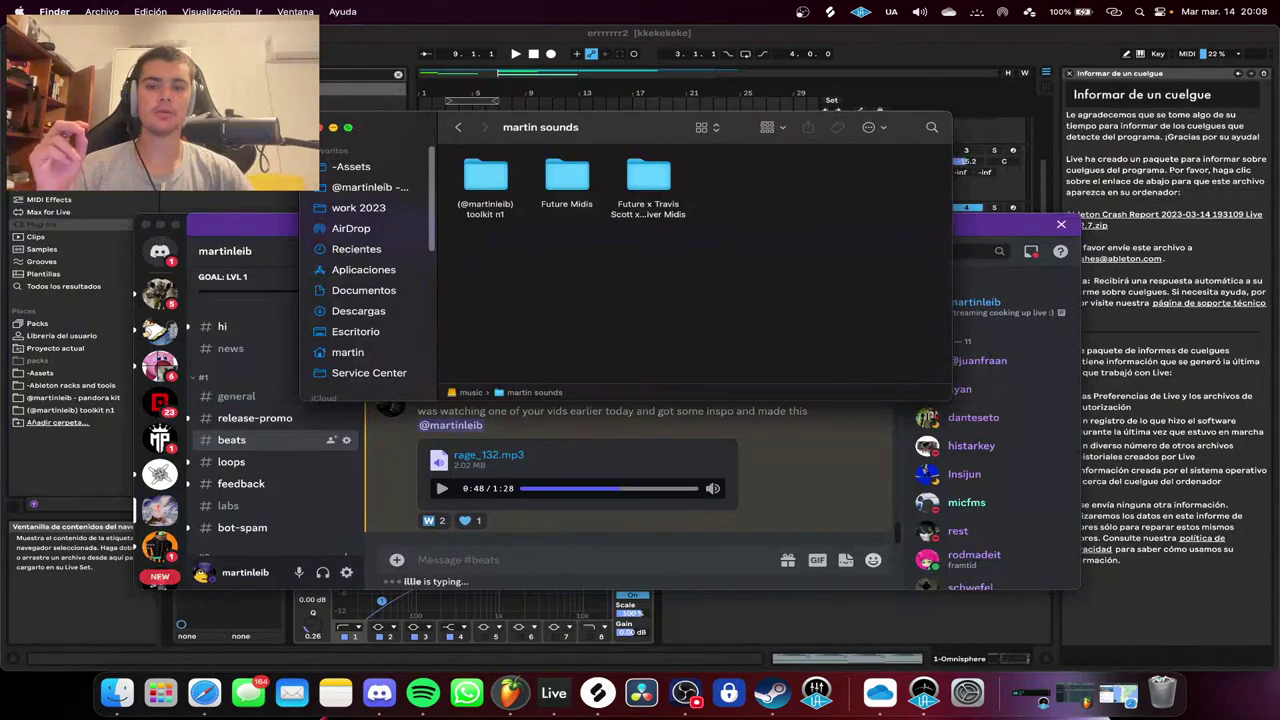
{"action": "key", "text": "super+w"}
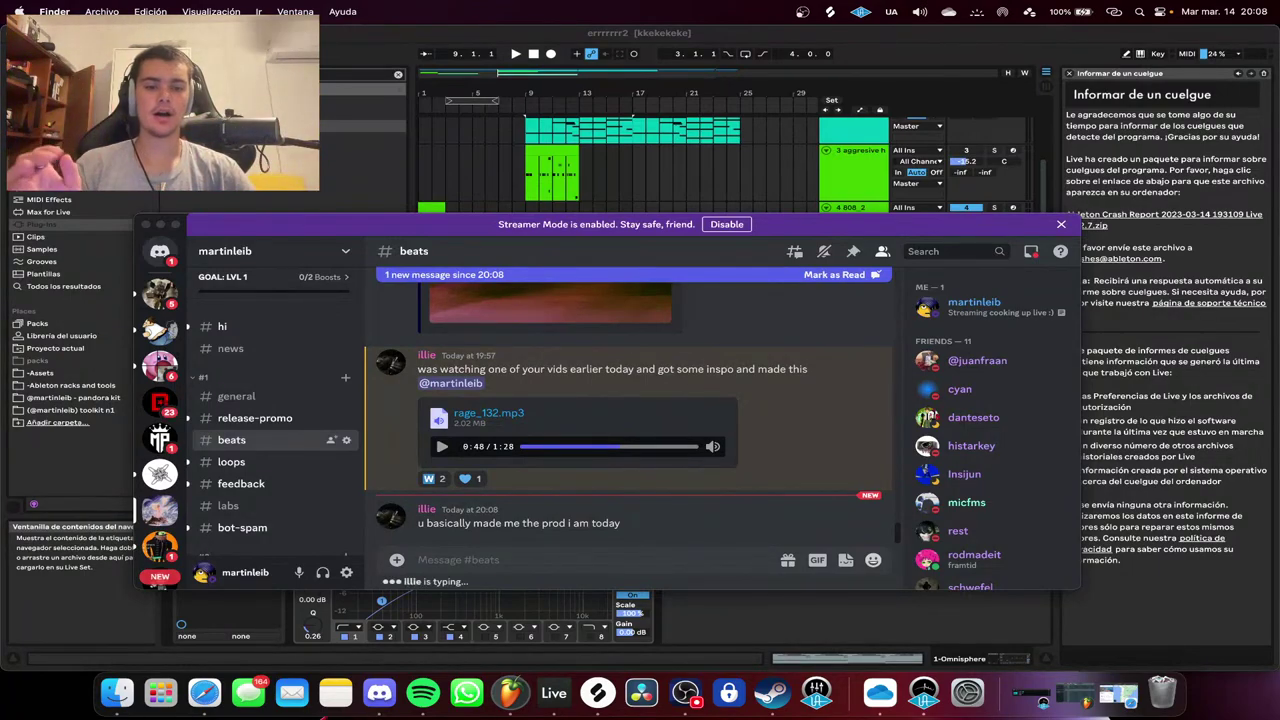
{"action": "key", "text": "super+Tab"}
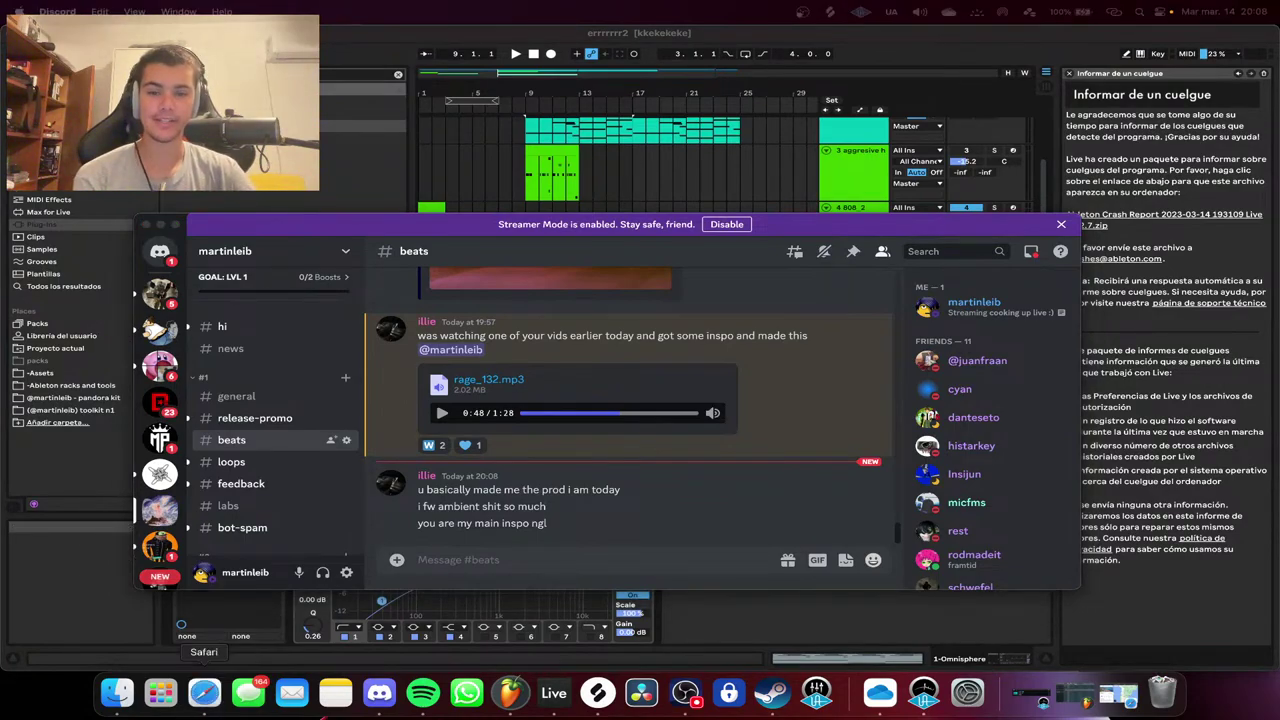
Check the live stream page of YouTube Studio in Safari, minimize the browser, return to Ableton Live and play from bar 9.
{"action": "right_click", "coordinate": [204, 692]}
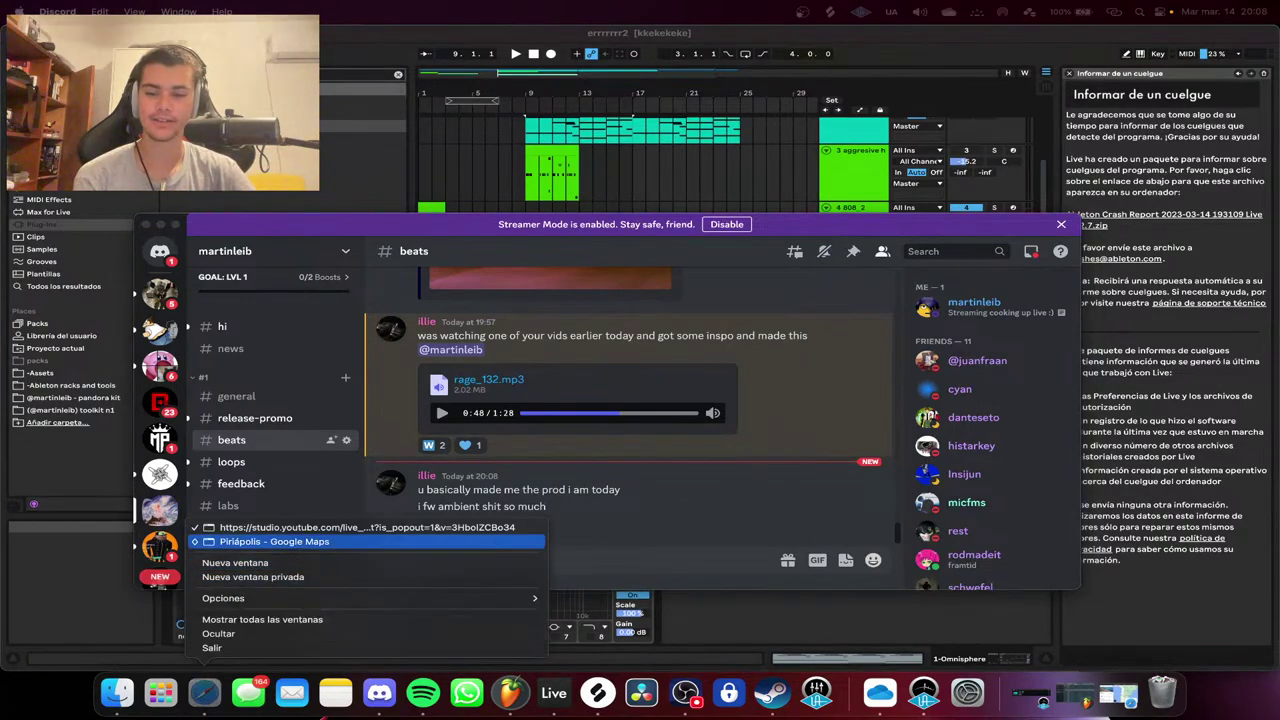
{"action": "left_click", "coordinate": [290, 541]}
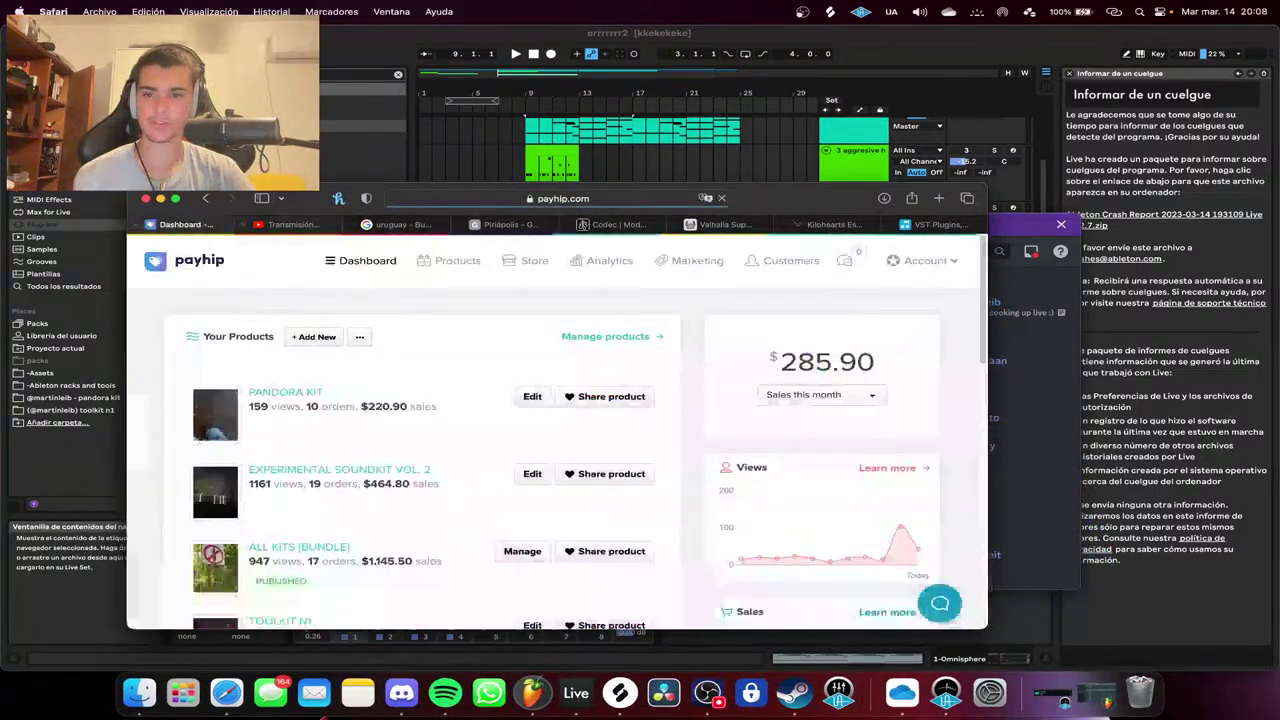
{"action": "left_click", "coordinate": [292, 225]}
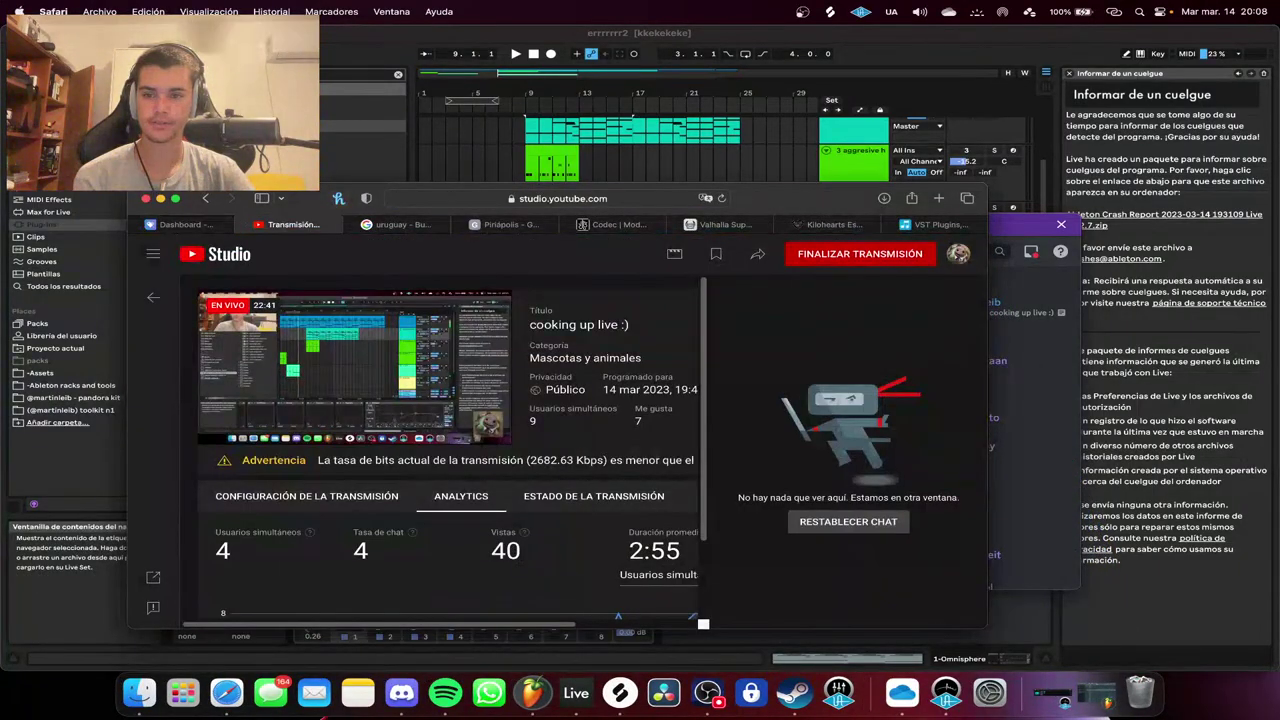
{"action": "key", "text": "super+m"}
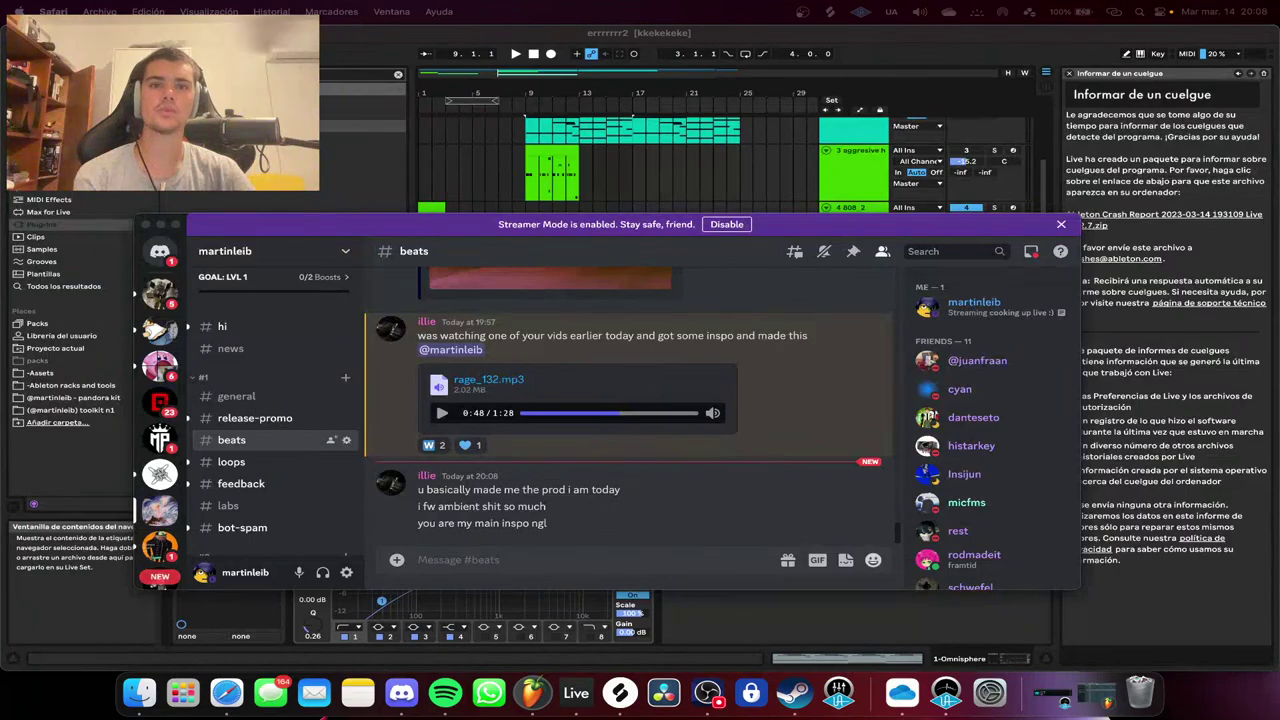
{"action": "left_click", "coordinate": [800, 615]}
{"action": "key", "text": "space"}
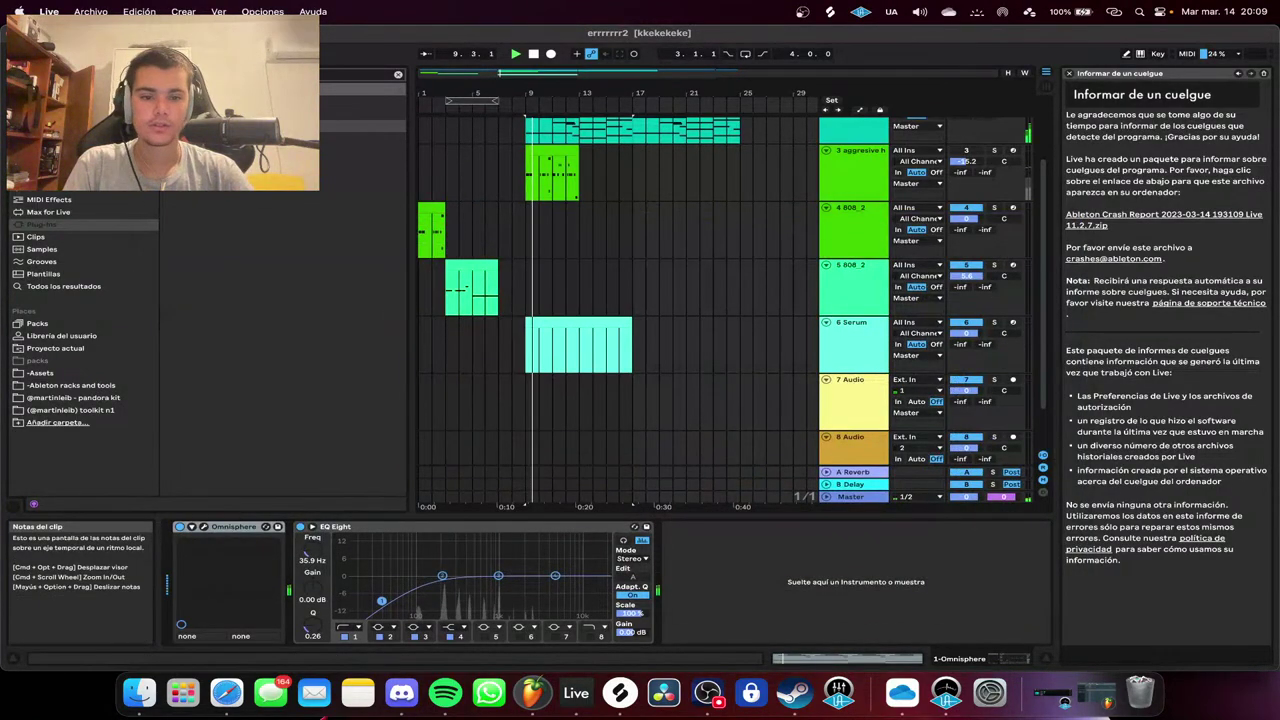
Stop playback and open the 1 Omnisphere and 6 Serum clips together in the MIDI note editor.
{"action": "left_click", "coordinate": [855, 344]}
{"action": "key", "text": "space"}
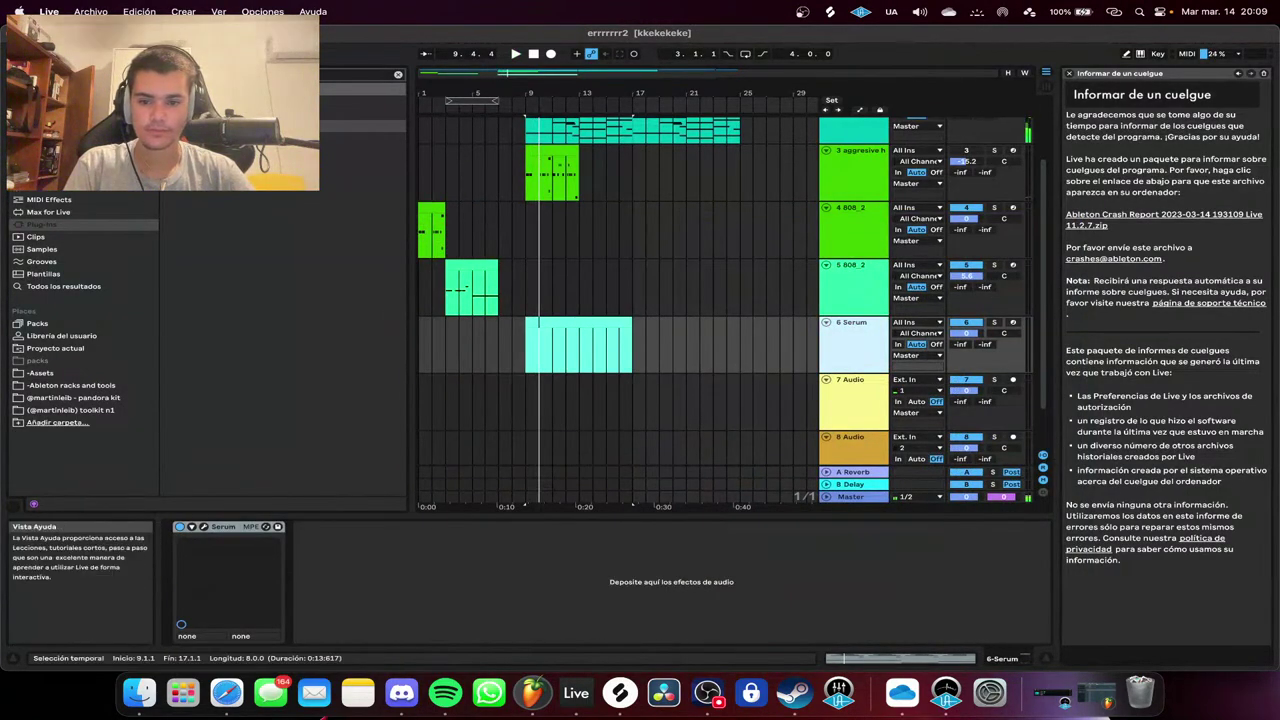
{"action": "scroll", "coordinate": [580, 300], "scroll_direction": "up", "scroll_amount": 3}
{"action": "left_click", "coordinate": [578, 122]}
{"action": "scroll", "coordinate": [578, 250], "scroll_direction": "down", "scroll_amount": 1}
{"action": "left_click", "coordinate": [578, 378], "text": "super"}
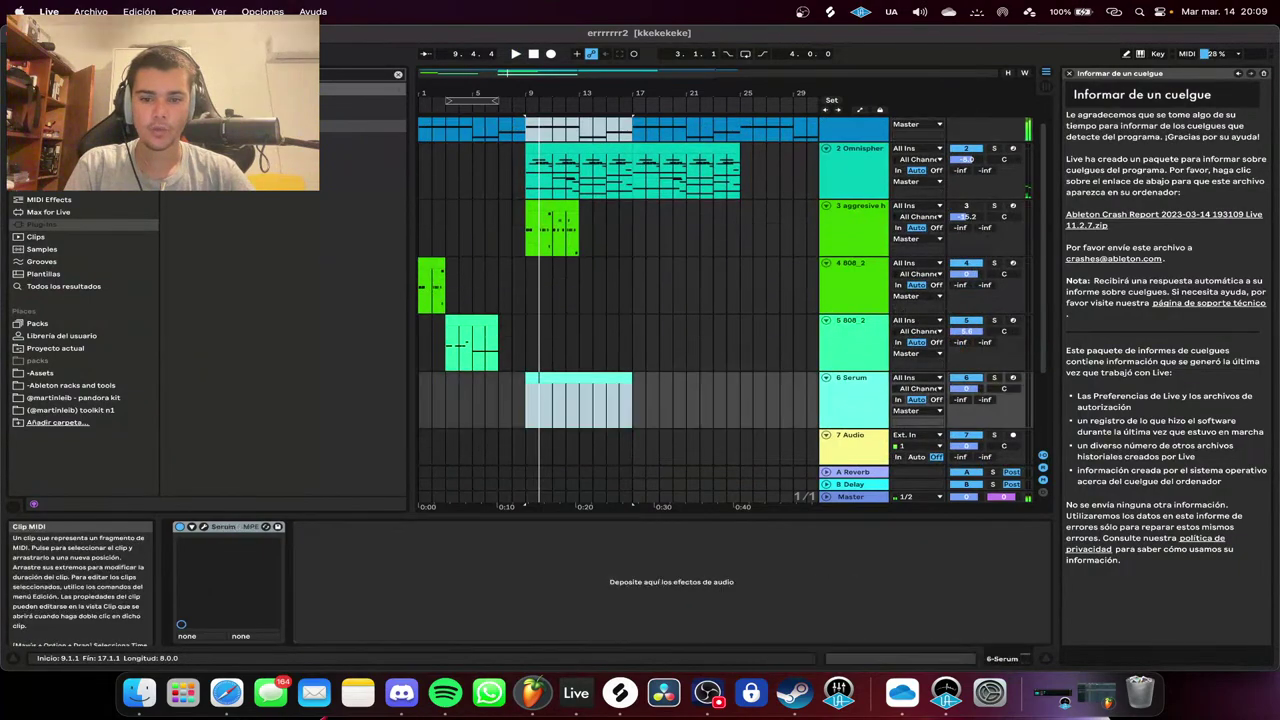
{"action": "key", "text": "shift+Tab"}
{"action": "scroll", "coordinate": [714, 540], "scroll_direction": "up", "scroll_amount": 1}
{"action": "scroll", "coordinate": [714, 540], "scroll_direction": "down", "scroll_amount": 1}
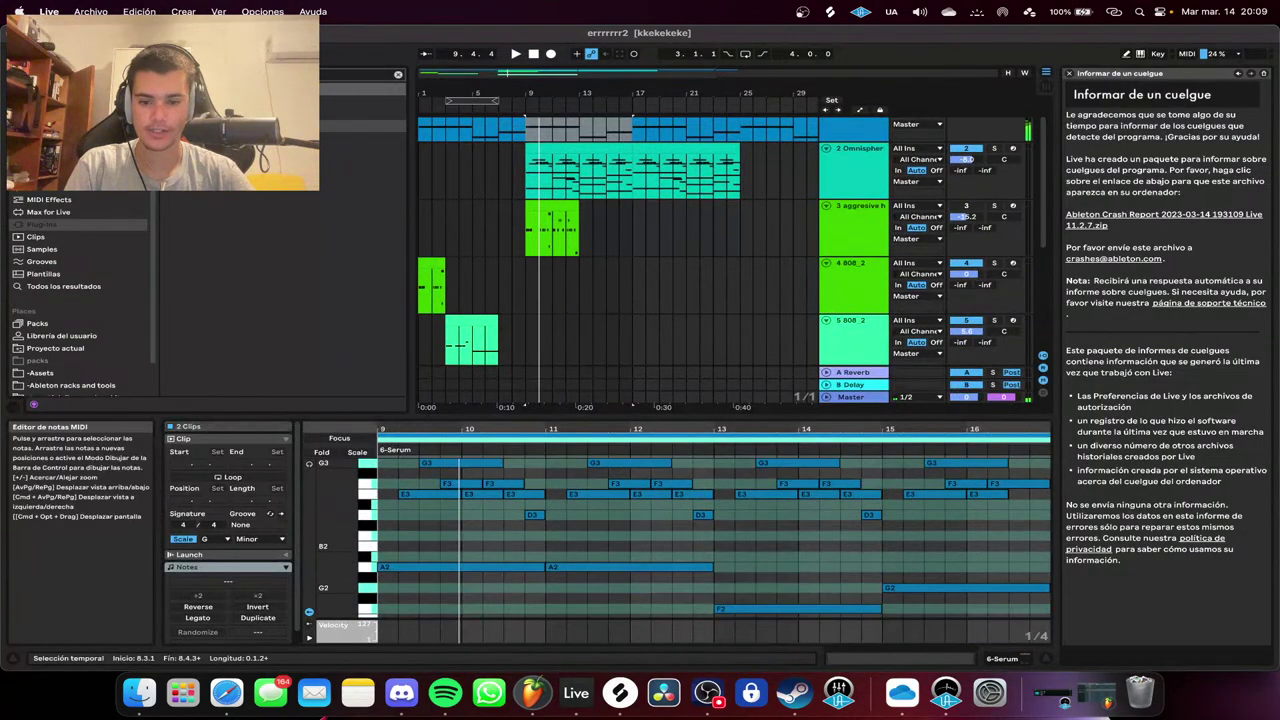
Add a one-beat E3 note at 9.1.1 in the Serum clip and play from bar 9.
{"action": "scroll", "coordinate": [390, 522], "scroll_direction": "up", "scroll_amount": 1}
{"action": "double_click", "coordinate": [388, 522]}
{"action": "key", "text": "space"}
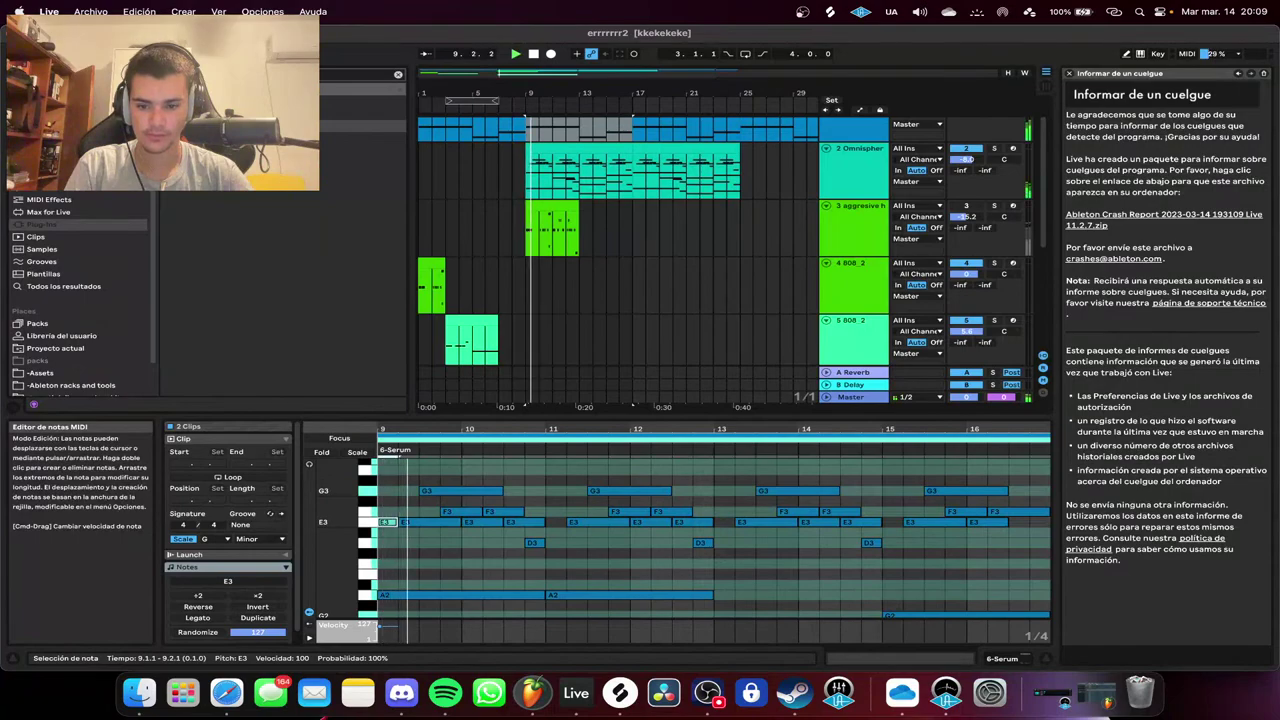
Add a one-beat C4 note at 10.3.1 in the Serum clip and set the clips' scale root to A.
{"action": "scroll", "coordinate": [450, 510], "scroll_direction": "up", "scroll_amount": 1}
{"action": "double_click", "coordinate": [508, 482]}
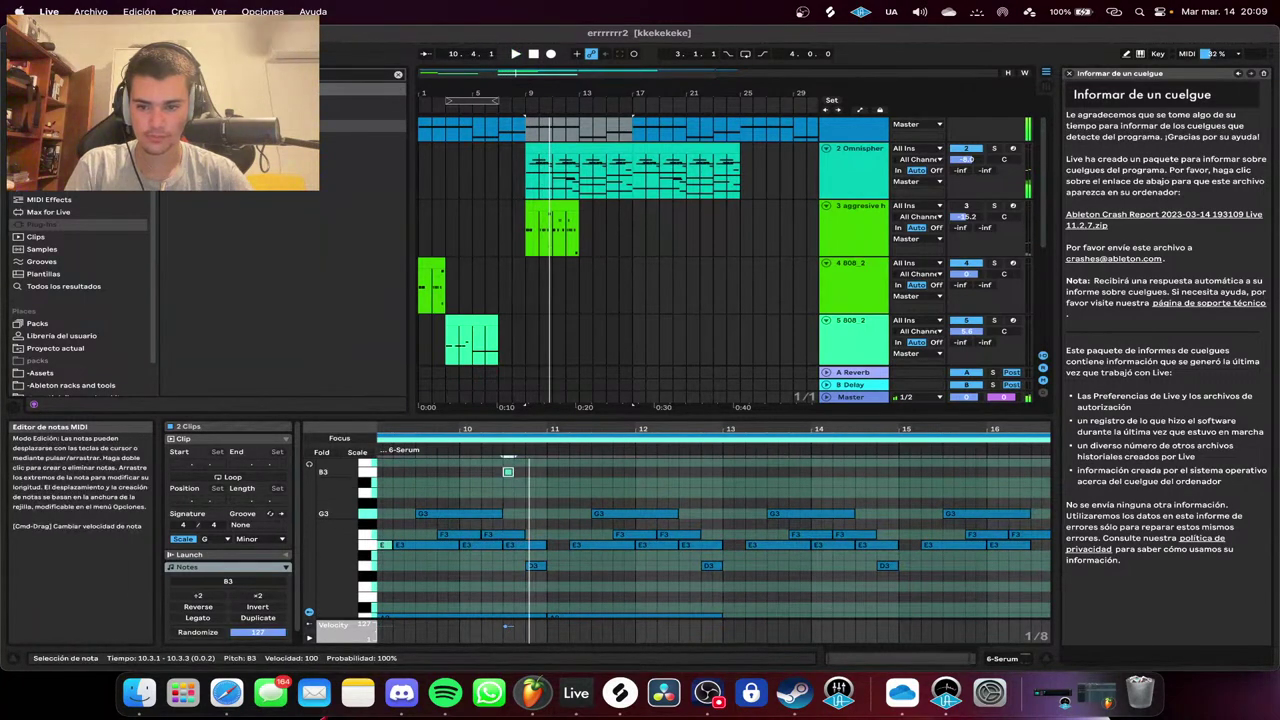
{"action": "left_click", "coordinate": [206, 538]}
{"action": "left_click", "coordinate": [212, 636]}
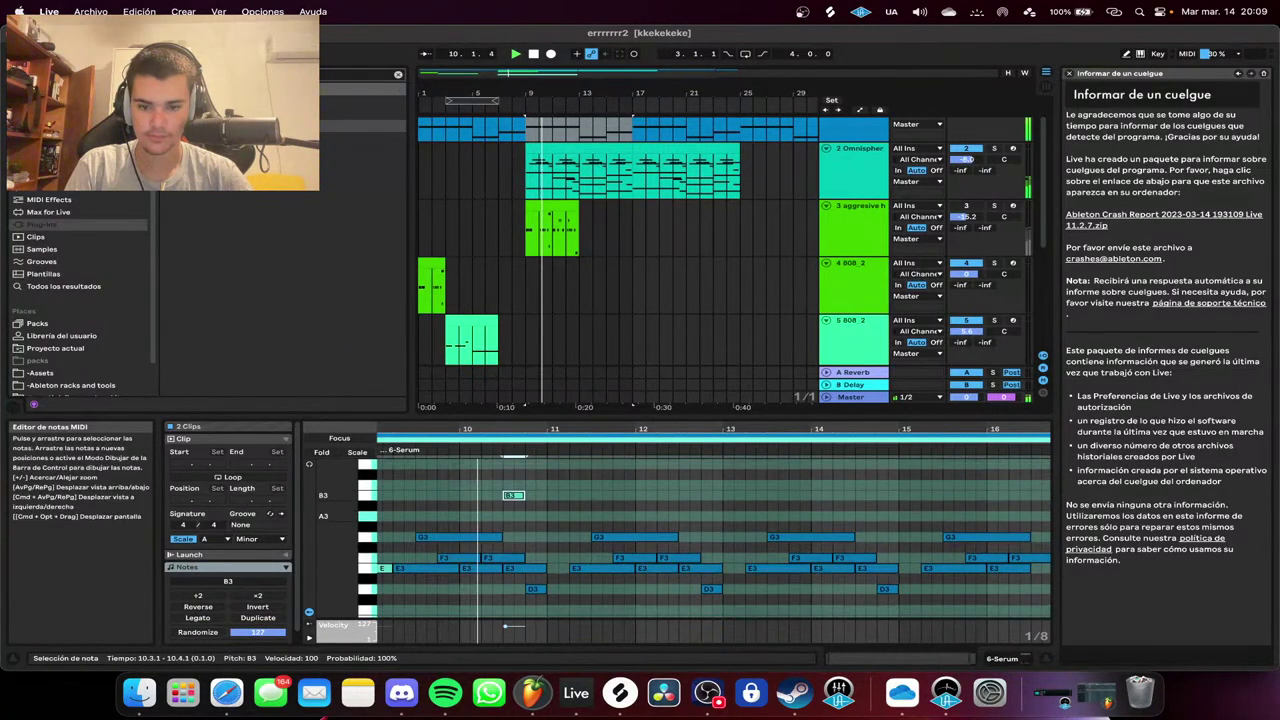
{"action": "key", "text": "Up"}
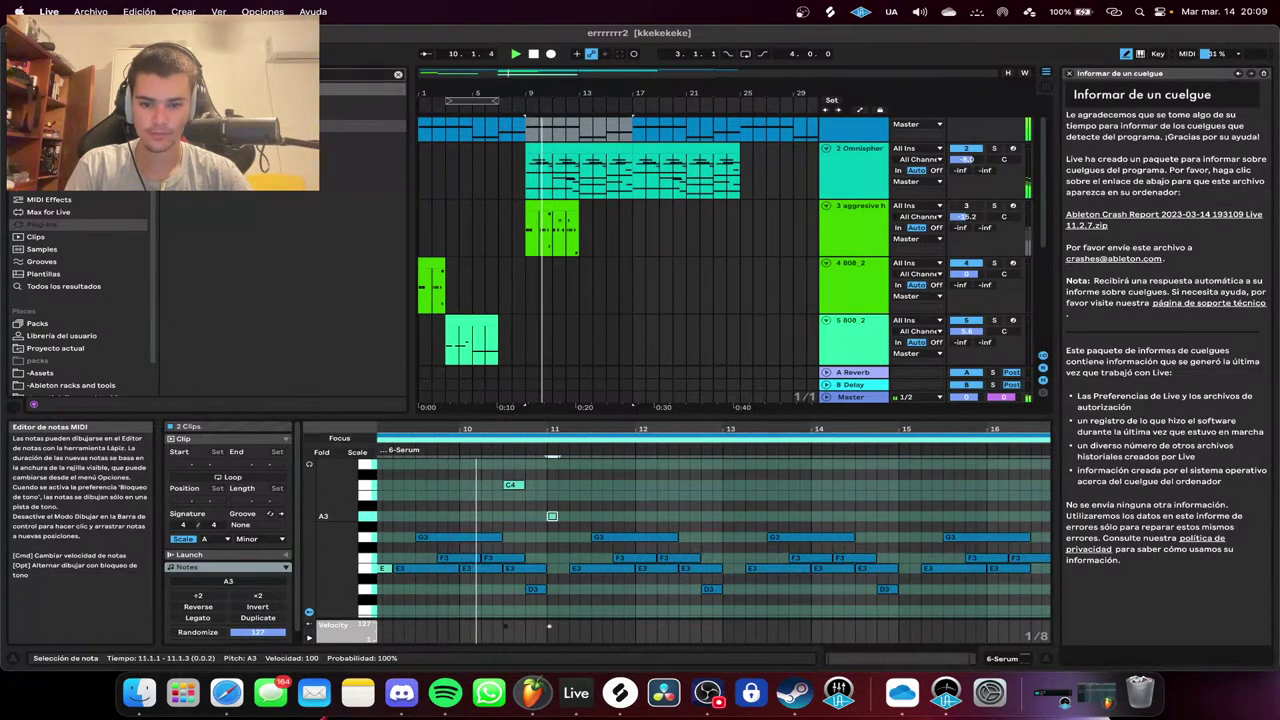
Add a one-beat note at 11.1.1 in the Serum clip and set its pitch to G3.
{"action": "double_click", "coordinate": [557, 516]}
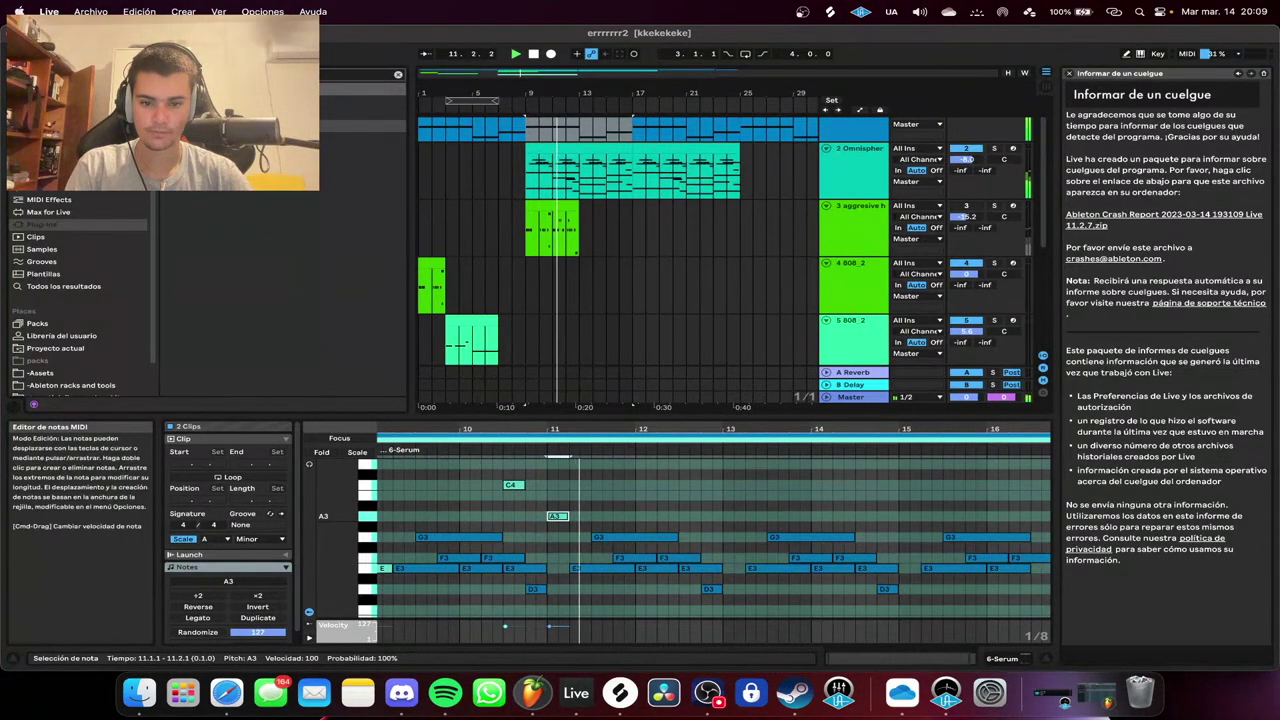
{"action": "left_click_drag", "start_coordinate": [555, 517], "coordinate": [561, 538]}
{"action": "scroll", "coordinate": [556, 538], "scroll_direction": "up", "scroll_amount": 5}
{"action": "scroll", "coordinate": [549, 537], "scroll_direction": "down", "scroll_amount": 5}
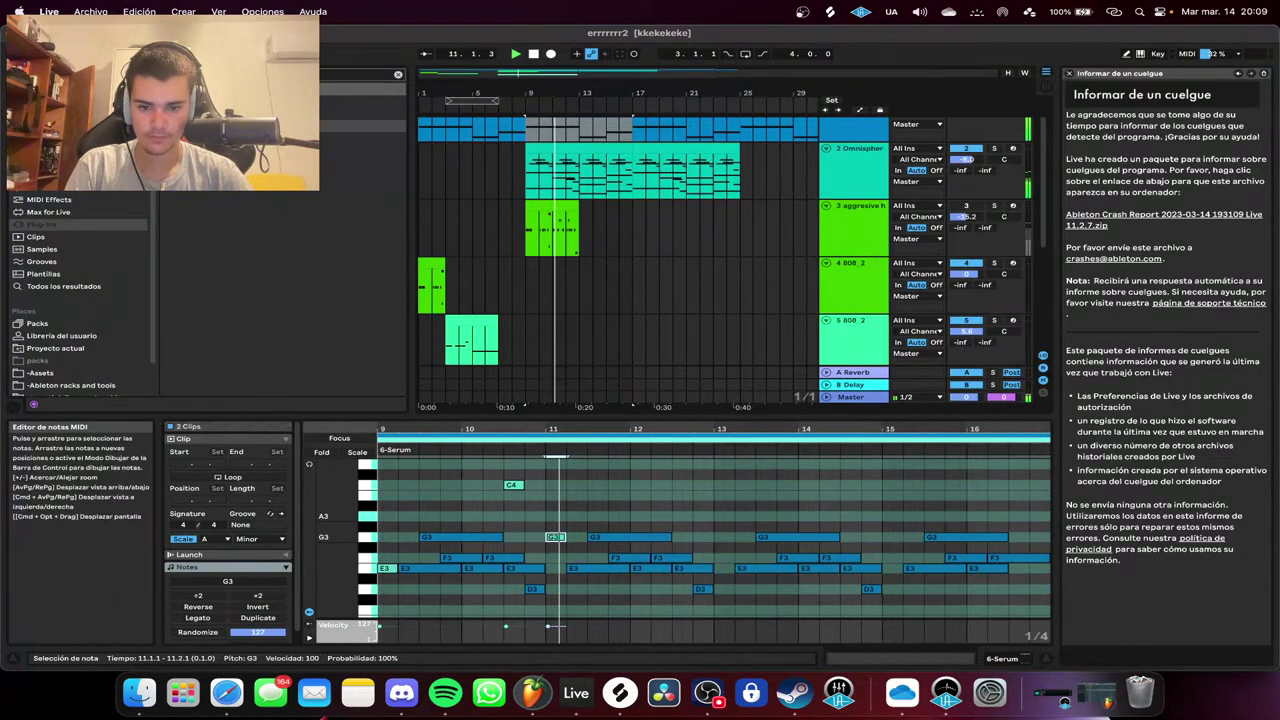
Add a one-beat E4 note at 12.3.1 in the Serum clip.
{"action": "scroll", "coordinate": [550, 538], "scroll_direction": "up", "scroll_amount": 3}
{"action": "scroll", "coordinate": [679, 510], "scroll_direction": "up", "scroll_amount": 3}
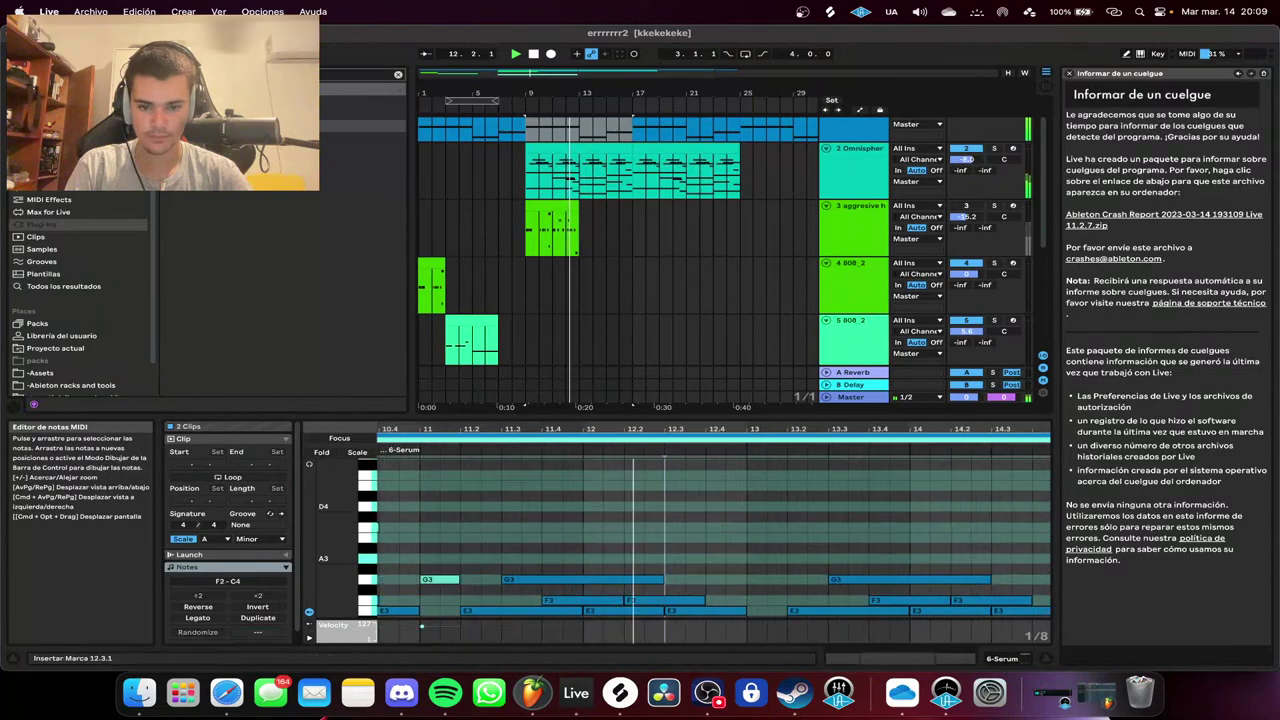
{"action": "double_click", "coordinate": [677, 506]}
{"action": "left_click_drag", "start_coordinate": [677, 506], "coordinate": [677, 496]}
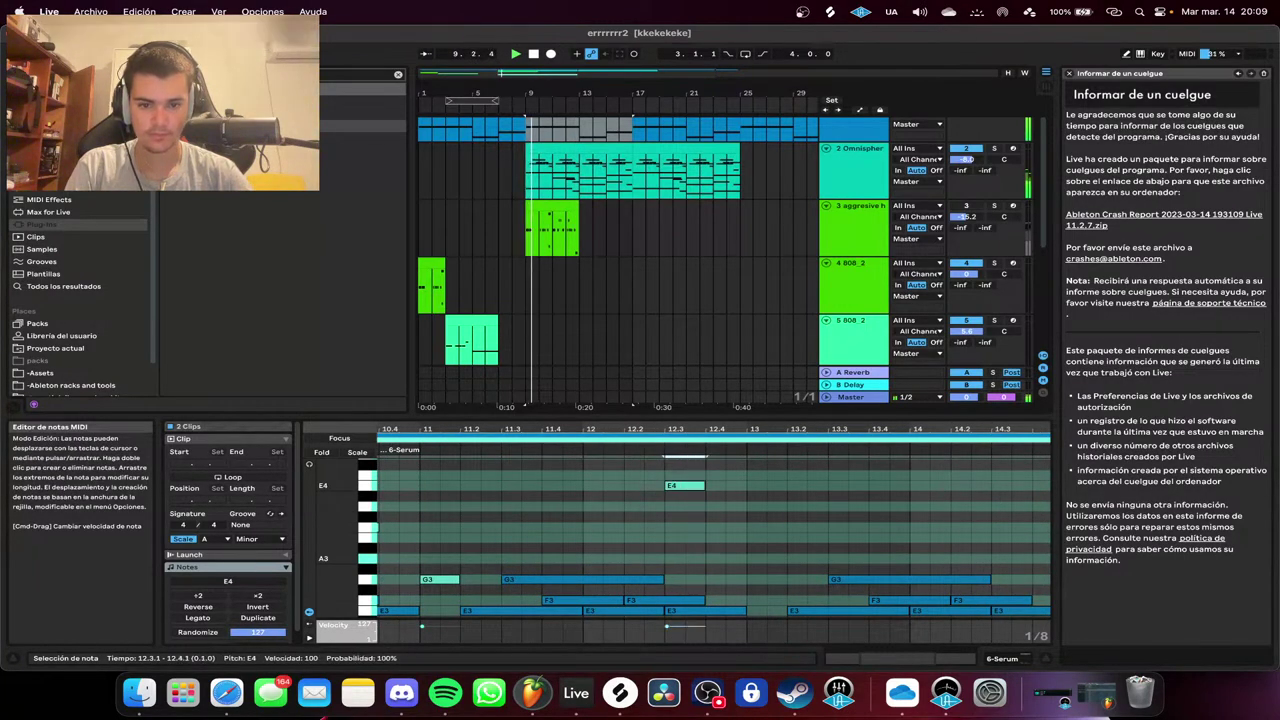
{"action": "scroll", "coordinate": [688, 490], "scroll_direction": "down", "scroll_amount": 3}
{"action": "scroll", "coordinate": [705, 551], "scroll_direction": "down", "scroll_amount": 3}
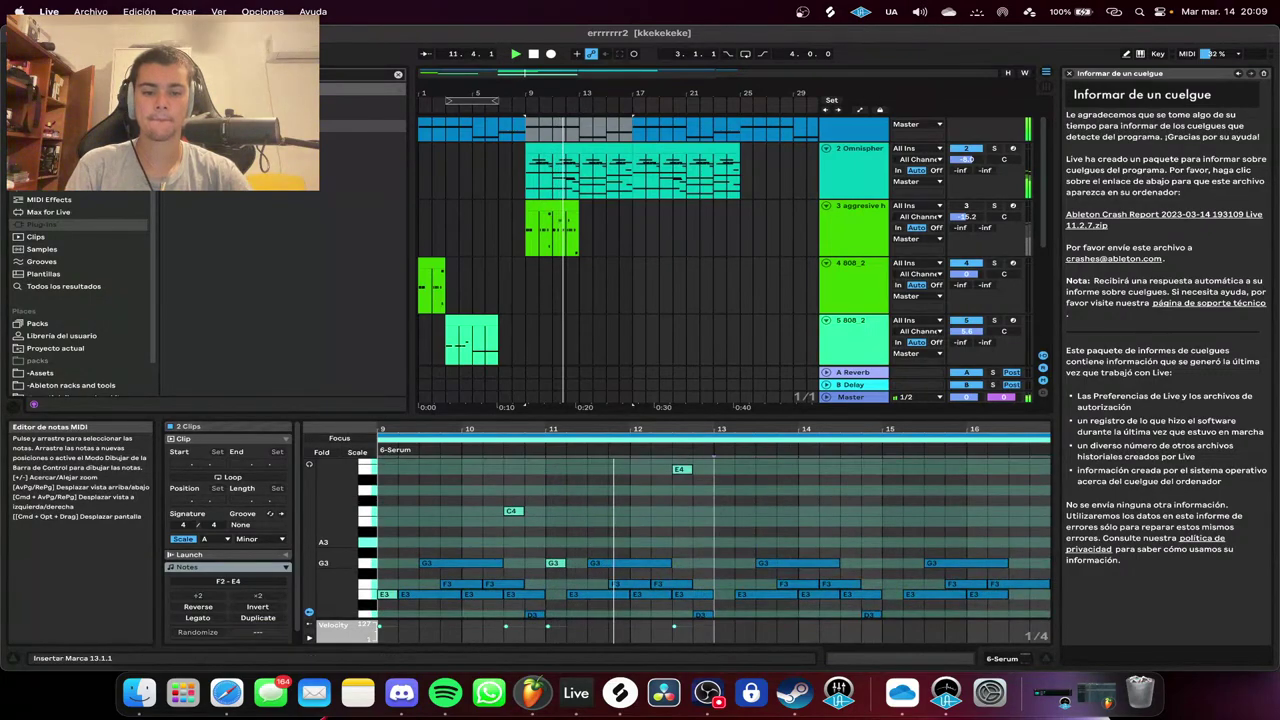
Add a one-beat note at 13.1.1 in the Serum clip, set its pitch to E3 and listen from bar 9.
{"action": "left_click", "coordinate": [723, 563]}
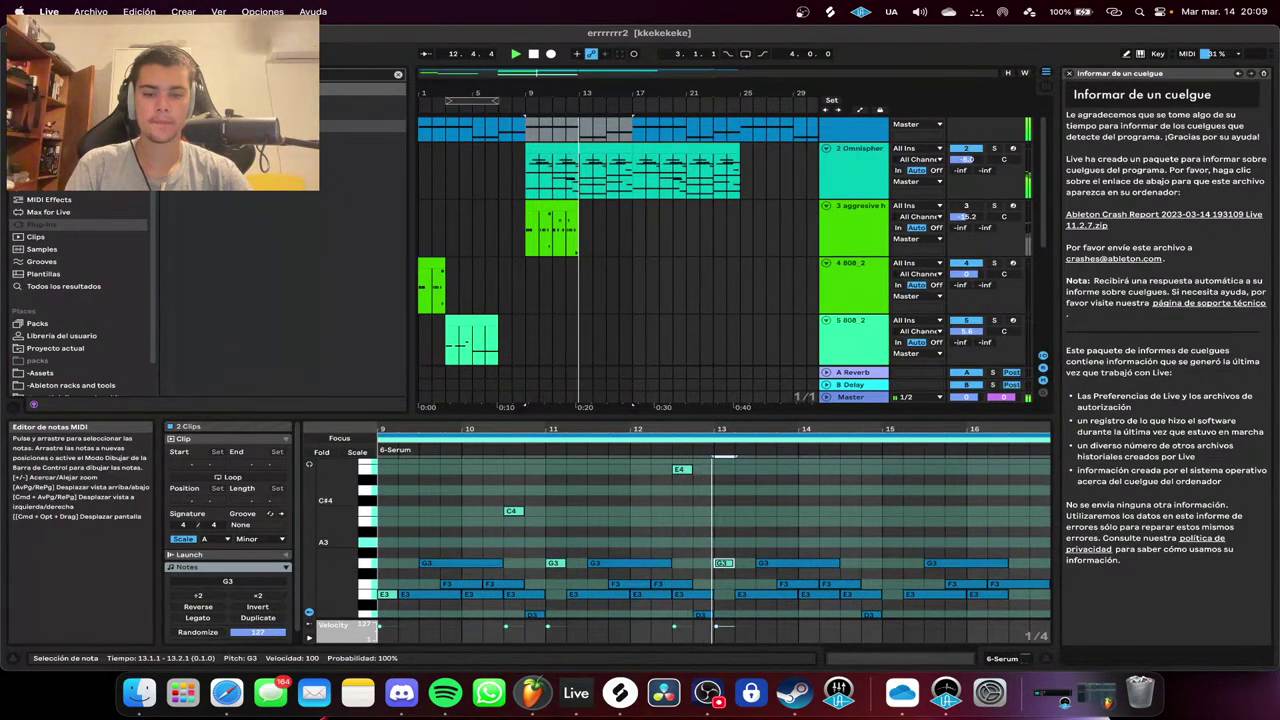
{"action": "scroll", "coordinate": [725, 564], "scroll_direction": "down", "scroll_amount": 3}
{"action": "key", "text": "space"}
{"action": "key", "text": "space"}
{"action": "mouse_move", "coordinate": [730, 568]}
{"action": "left_mouse_down"}
{"action": "mouse_move", "coordinate": [726, 545]}
{"action": "mouse_move", "coordinate": [725, 568]}
{"action": "left_mouse_up"}
{"action": "scroll", "coordinate": [725, 568], "scroll_direction": "down", "scroll_amount": 3}
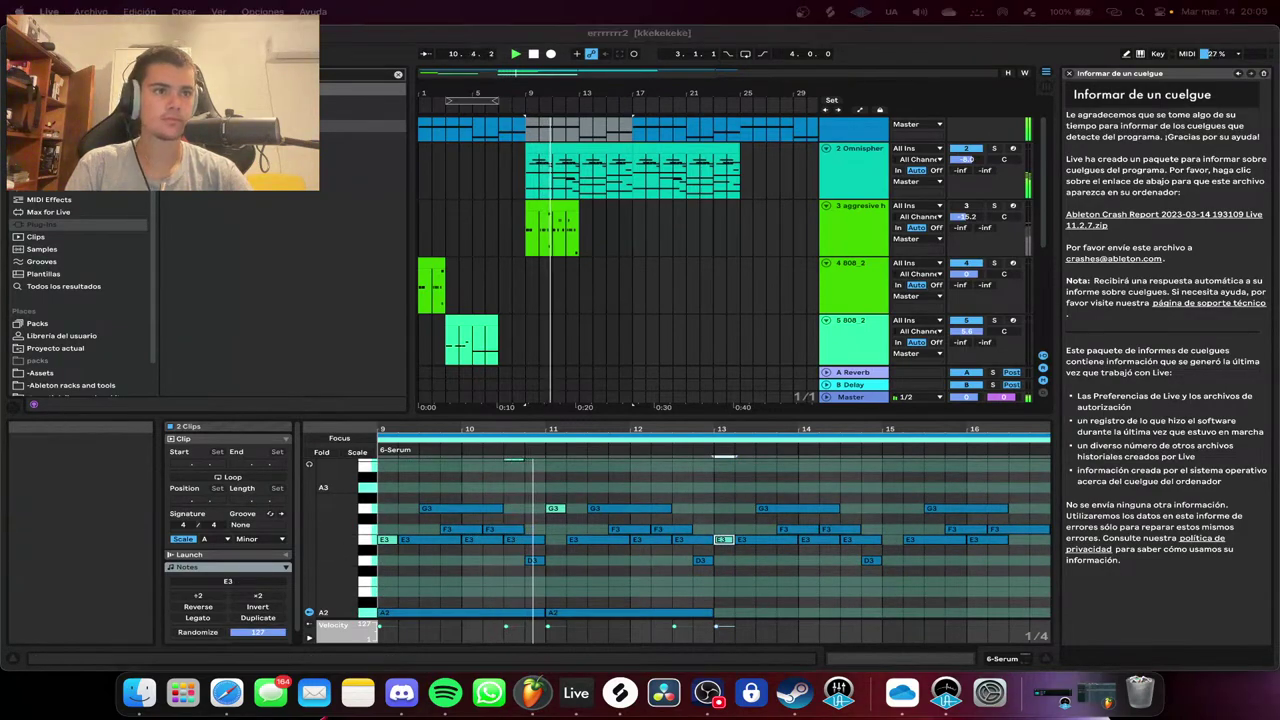
{"action": "scroll", "coordinate": [725, 560], "scroll_direction": "up", "scroll_amount": 3}
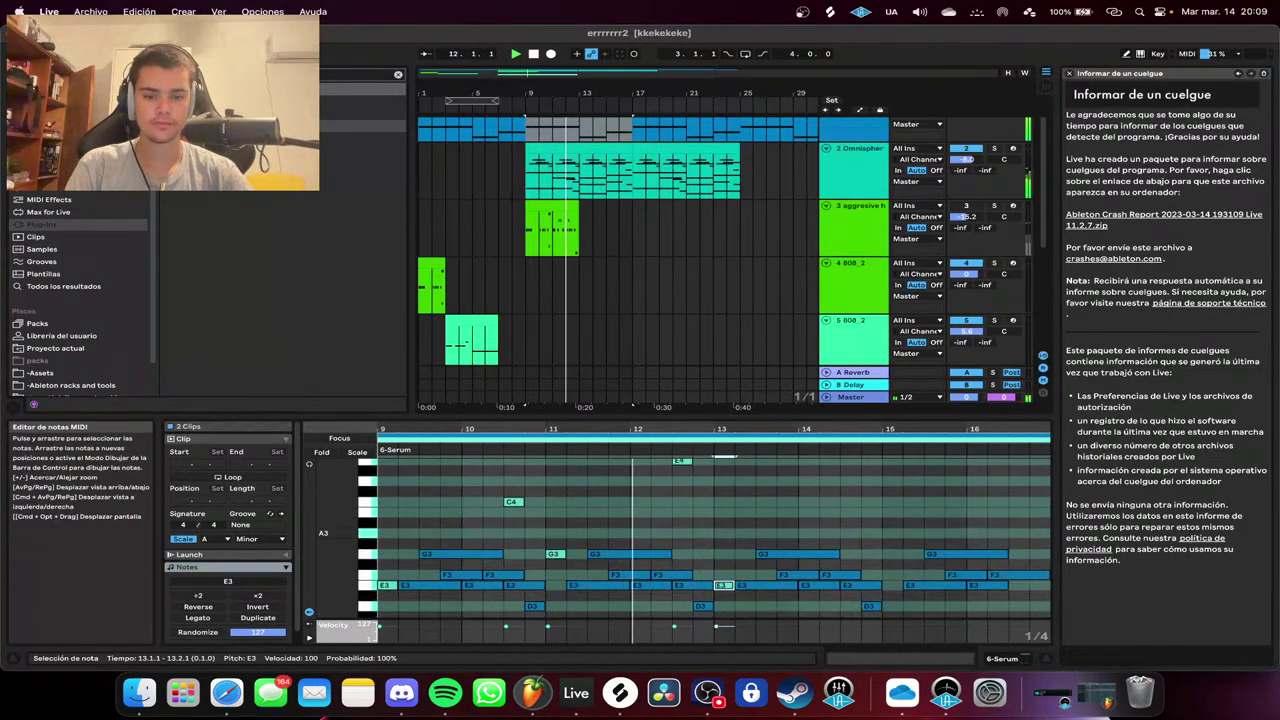
{"action": "scroll", "coordinate": [725, 560], "scroll_direction": "down", "scroll_amount": 2}
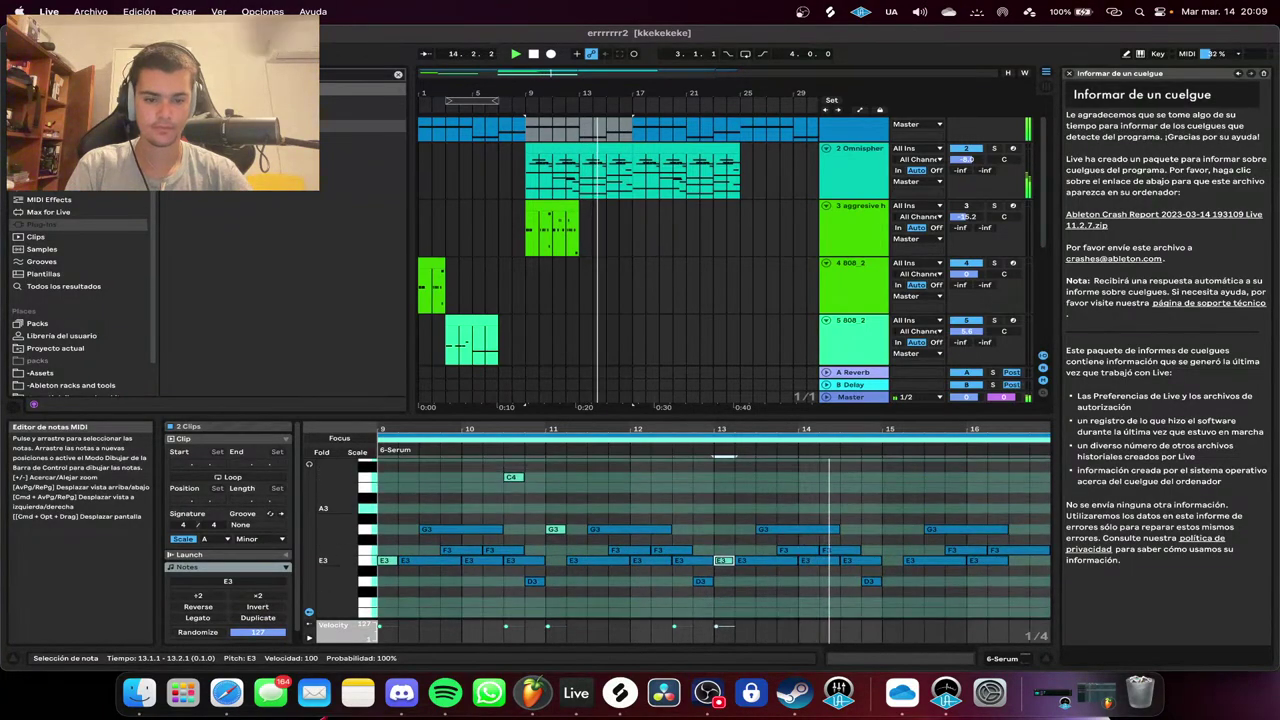
Add one-beat notes to the Serum clip: E3 at 15.1.1 and E4 at 16.3.1.
{"action": "double_click", "coordinate": [892, 560]}
{"action": "scroll", "coordinate": [714, 538], "scroll_direction": "up", "scroll_amount": 2}
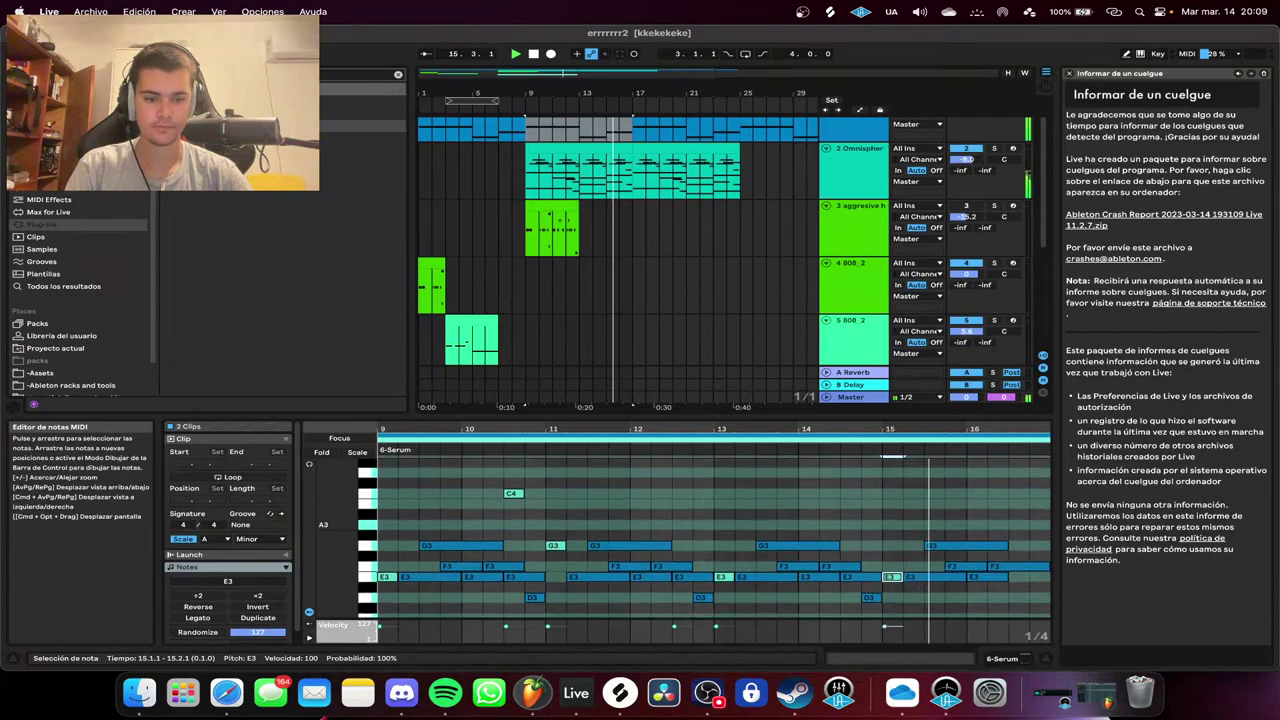
{"action": "double_click", "coordinate": [1018, 493]}
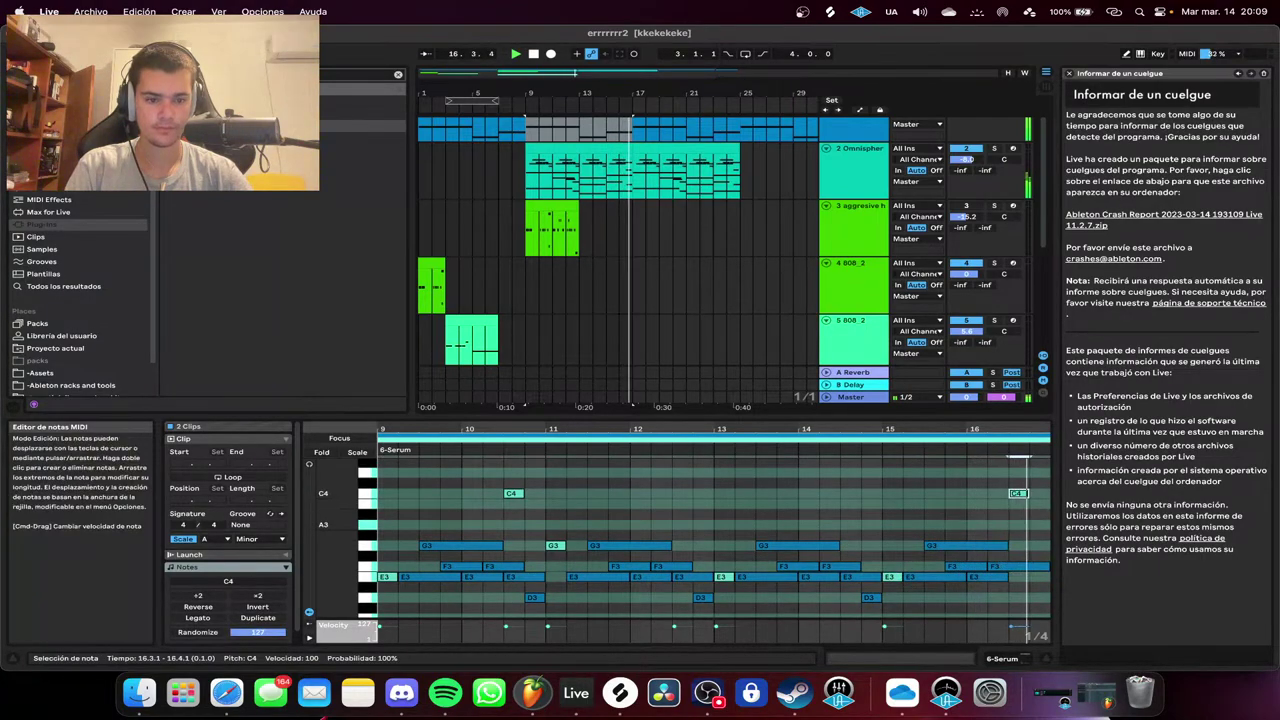
{"action": "key", "text": "Up"}
{"action": "key", "text": "Up"}
{"action": "key", "text": "Up"}
{"action": "key", "text": "Up"}
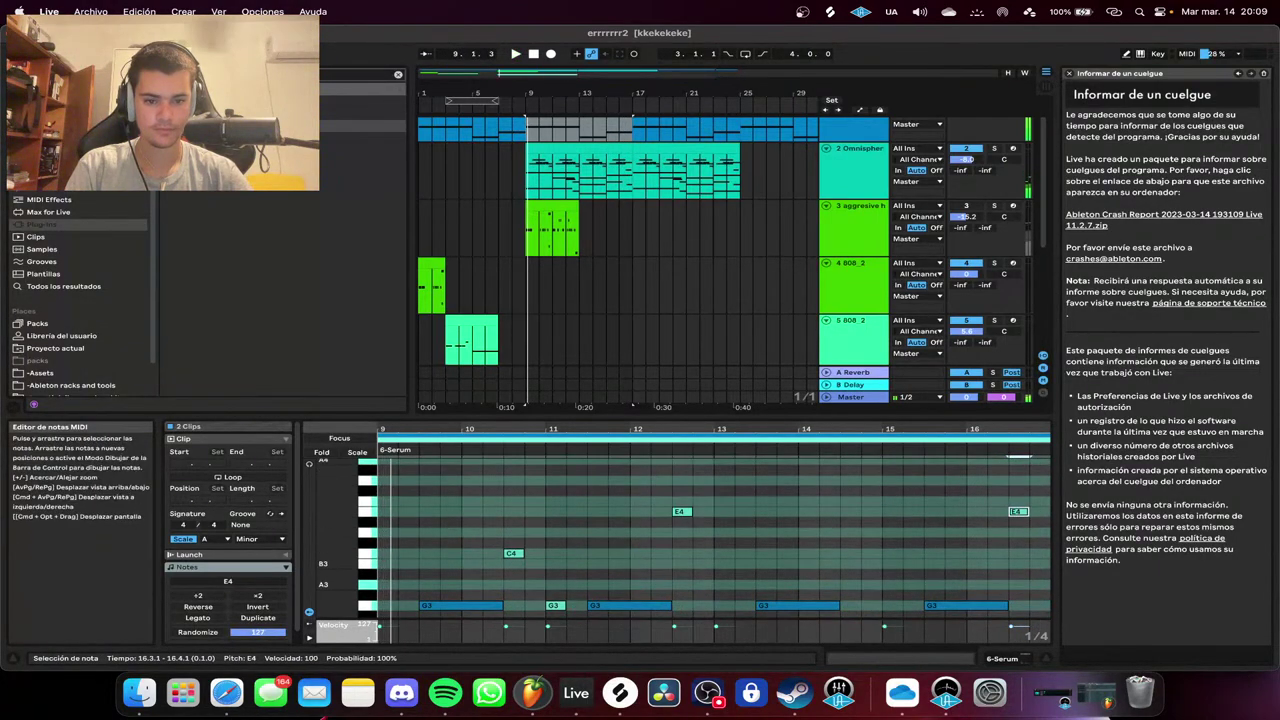
Assign the ( key to the MIDI editor preview in the keyboard map and leave mapping mode.
{"action": "scroll", "coordinate": [705, 550], "scroll_direction": "up", "scroll_amount": 2}
{"action": "right_click", "coordinate": [311, 466]}
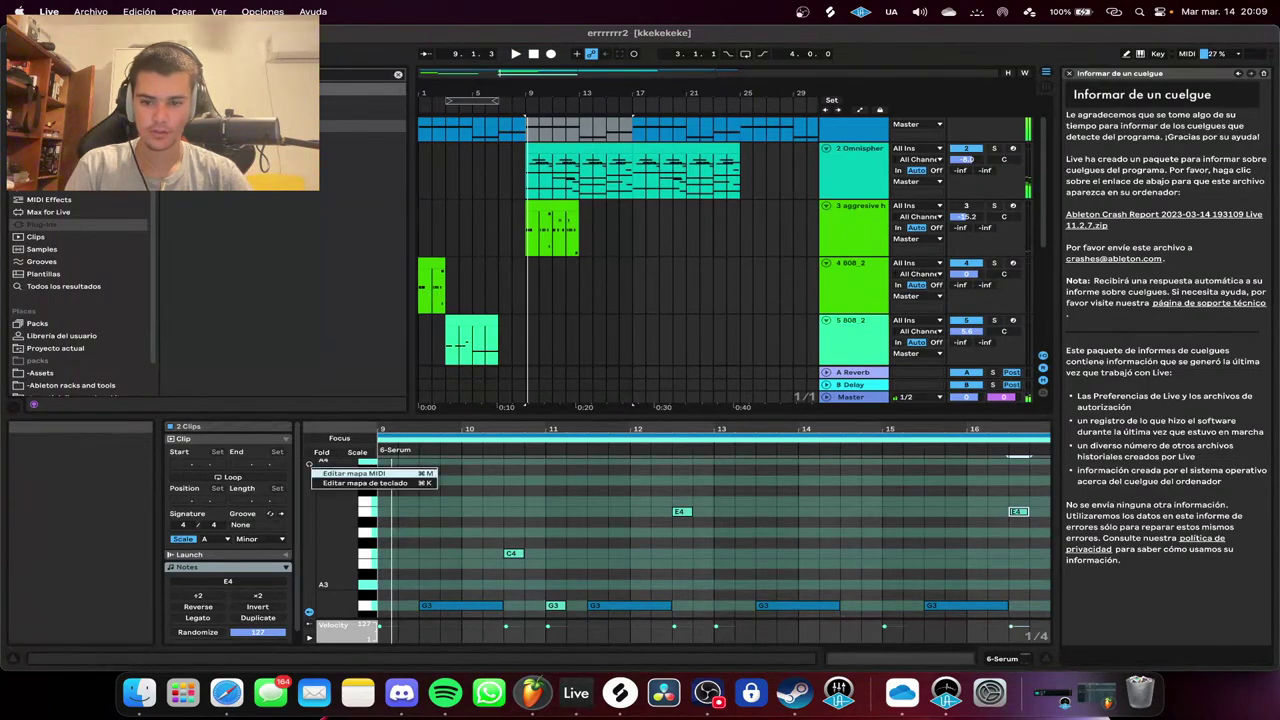
{"action": "left_click", "coordinate": [365, 483]}
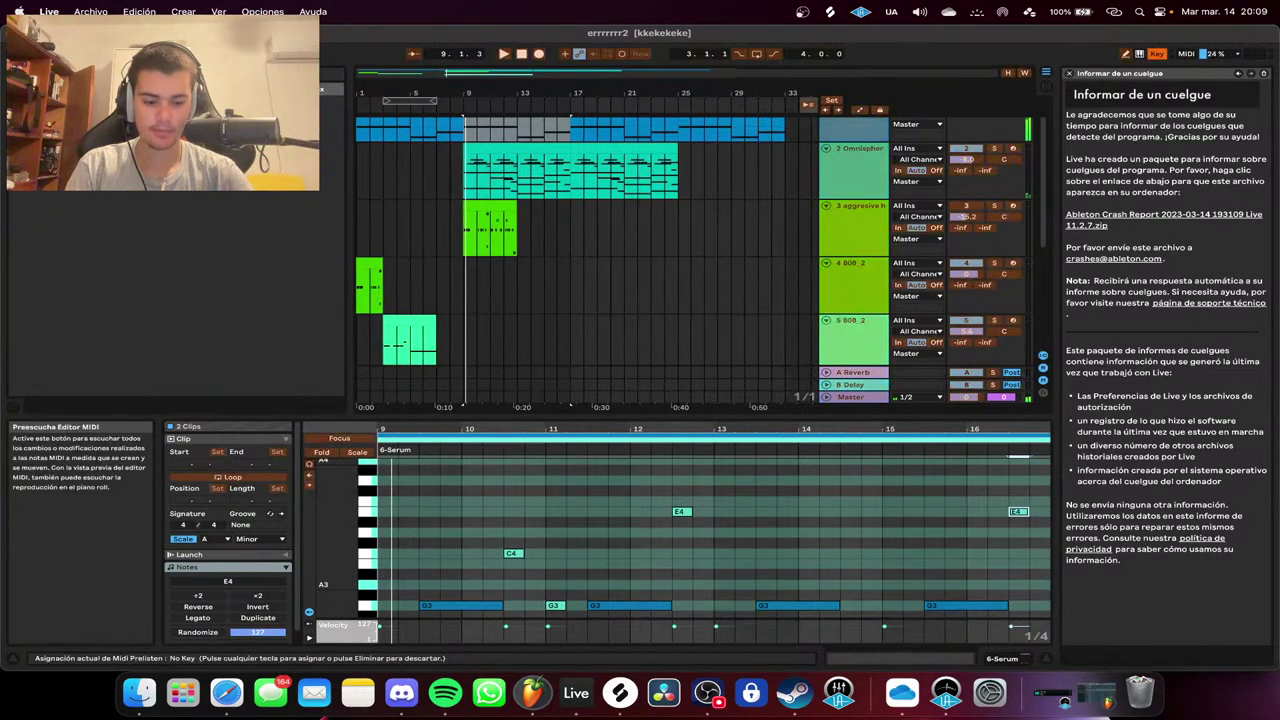
{"action": "key", "text": "parenleft"}
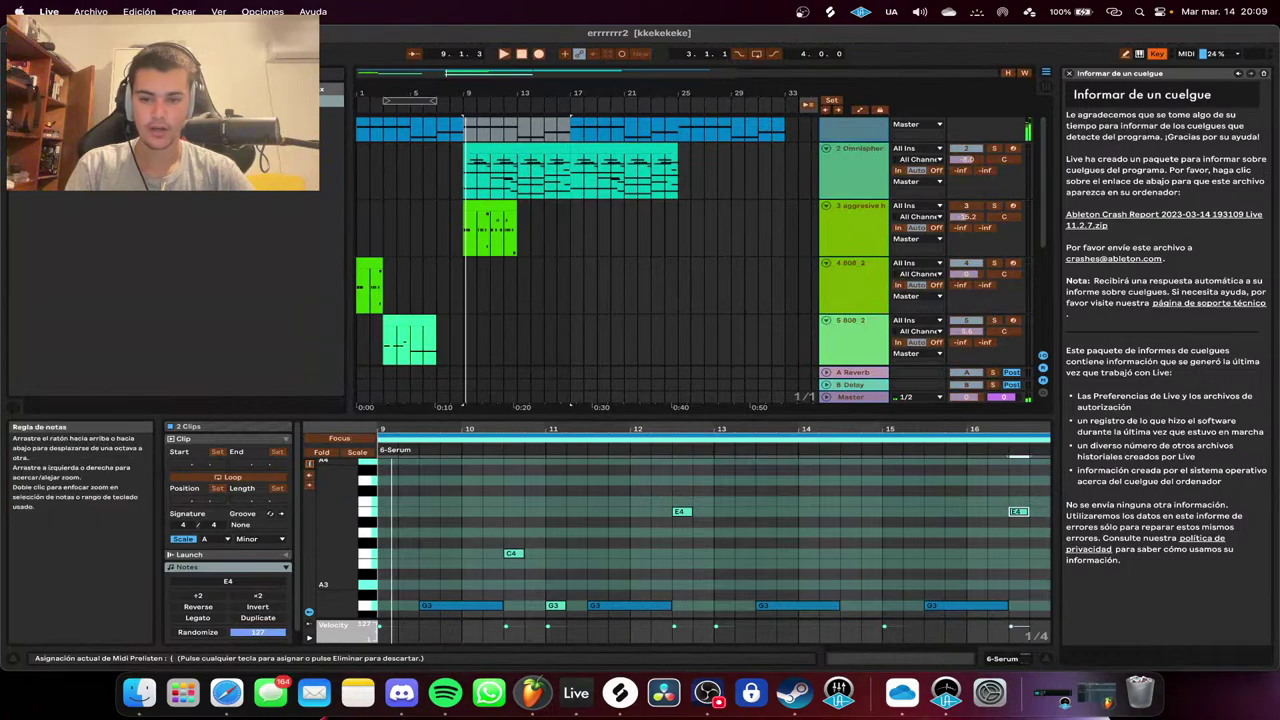
{"action": "key", "text": "super+k"}
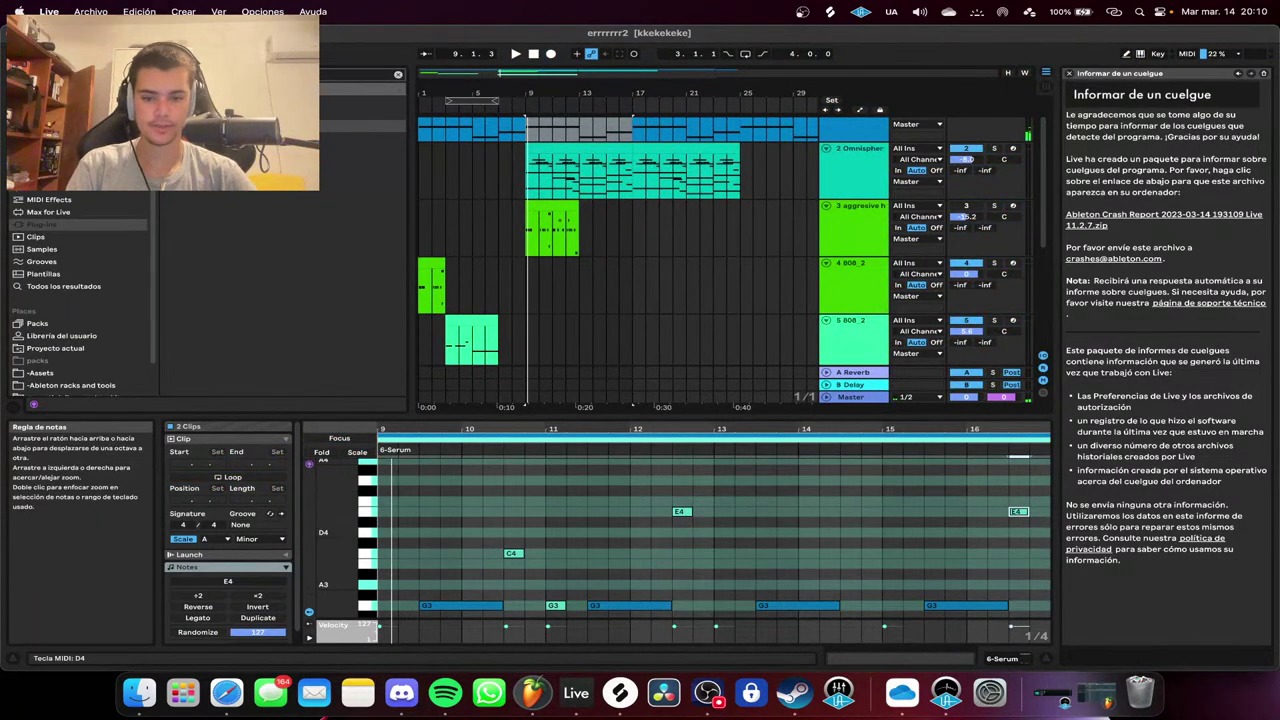
Audition the G4 key, raise the Serum note at 16.3.1 to G4 and play the melody.
{"action": "left_click", "coordinate": [368, 480]}
{"action": "key", "text": "space"}
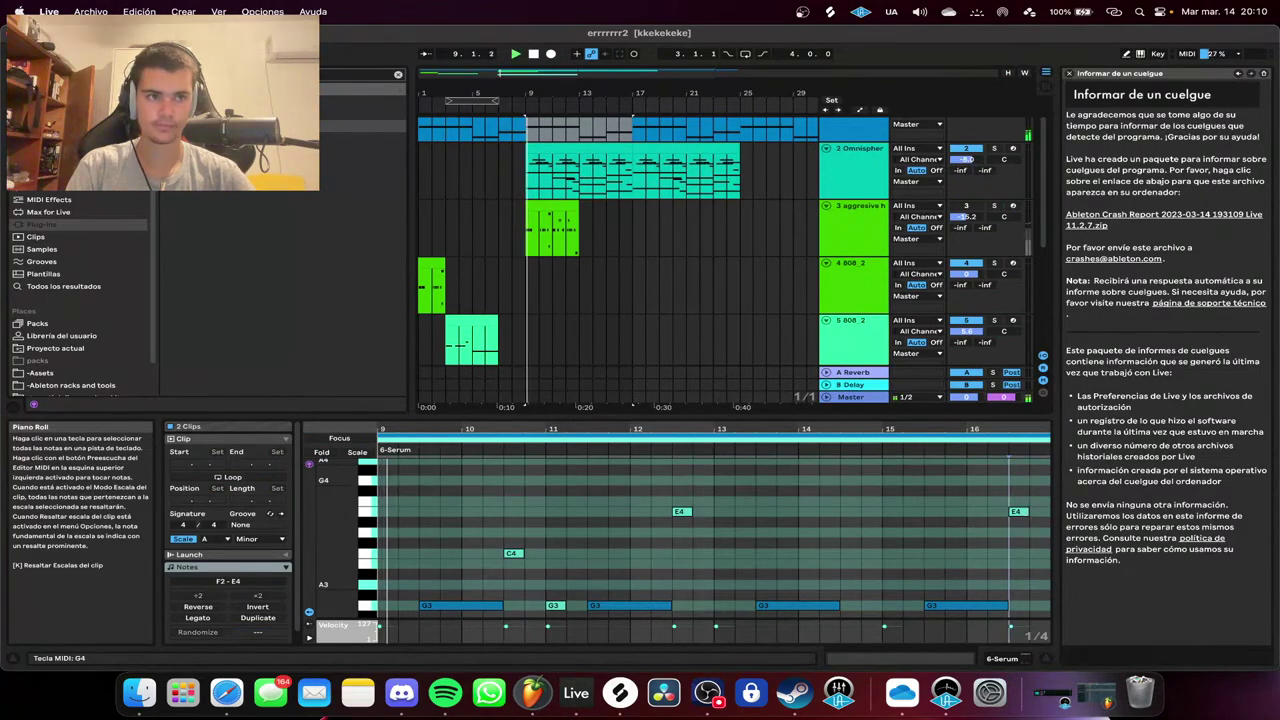
{"action": "key", "text": "space"}
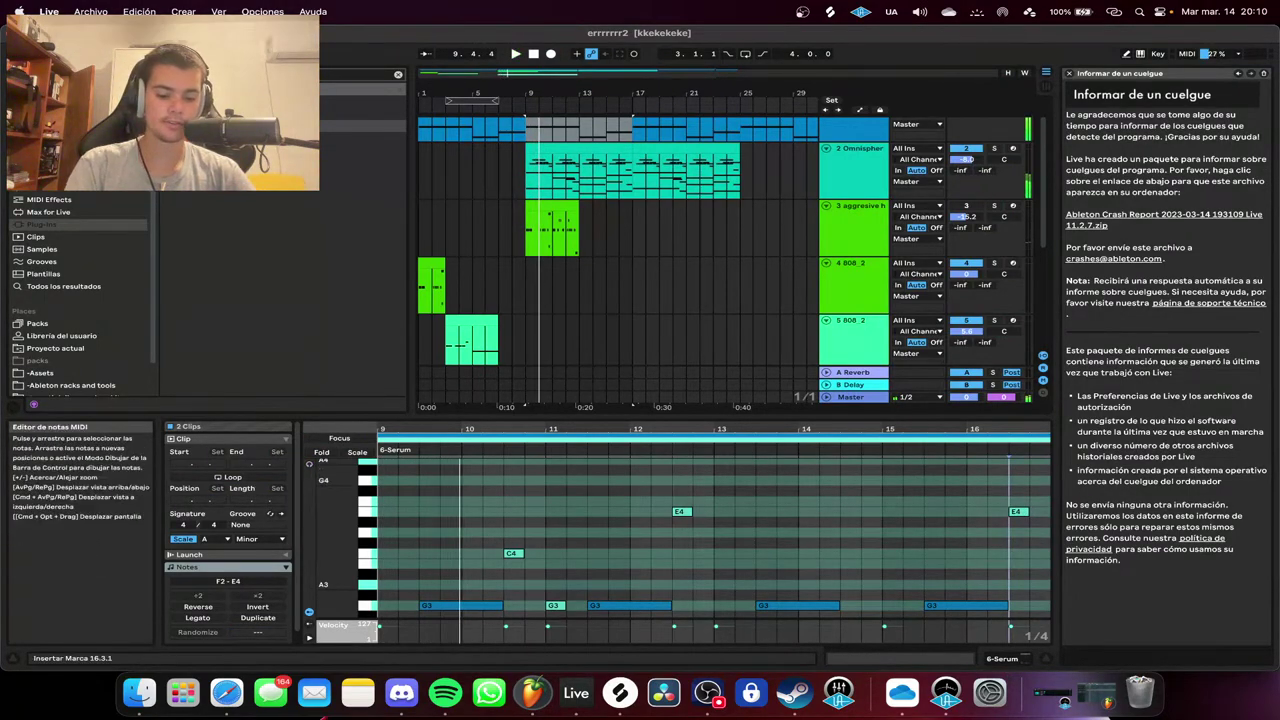
{"action": "left_click_drag", "start_coordinate": [1018, 511], "coordinate": [1018, 501]}
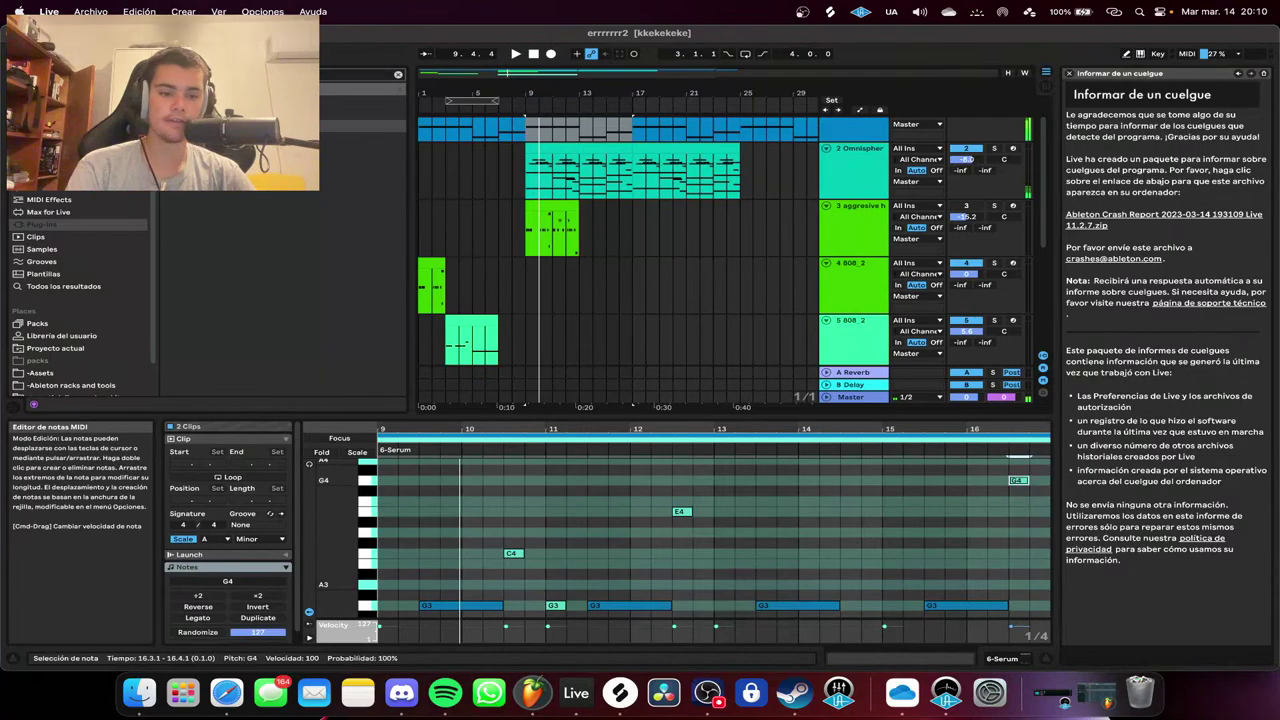
{"action": "key", "text": "space"}
{"action": "left_click", "coordinate": [1016, 450]}
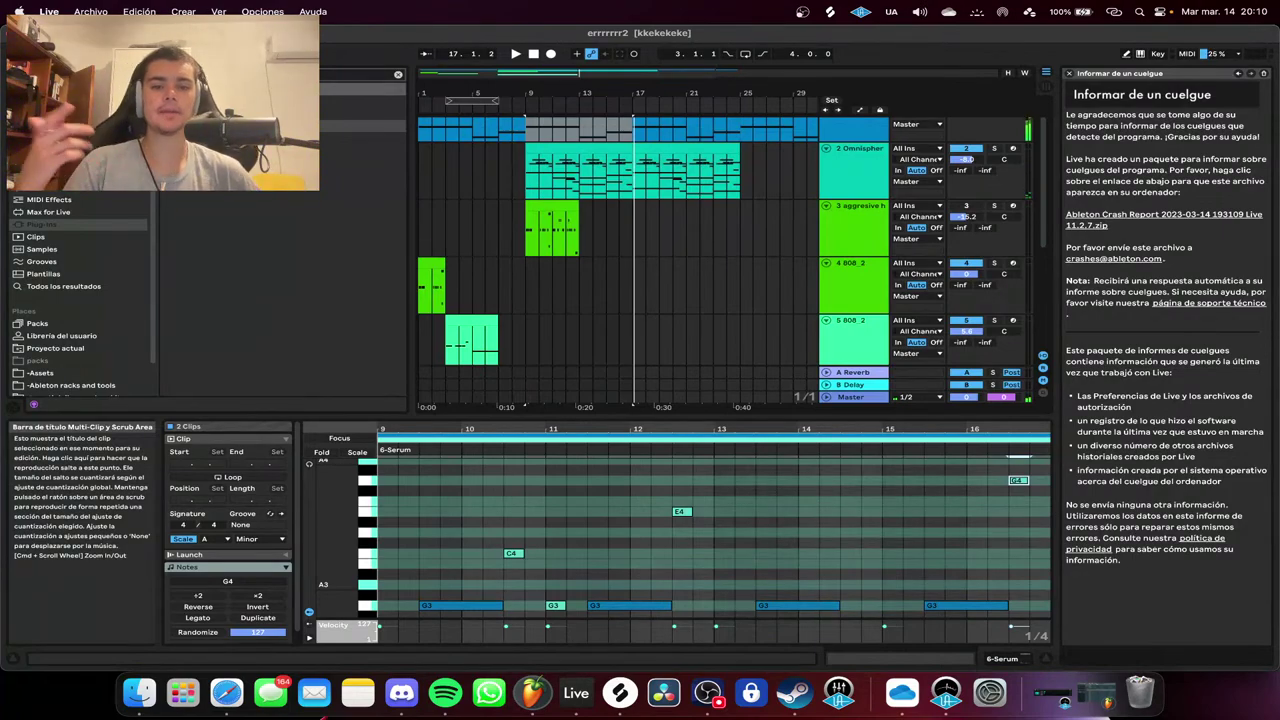
Duplicate the 6 Serum clip to bar 17 and play from bar 9.
{"action": "scroll", "coordinate": [740, 260], "scroll_direction": "down", "scroll_amount": 4}
{"action": "left_click", "coordinate": [580, 266]}
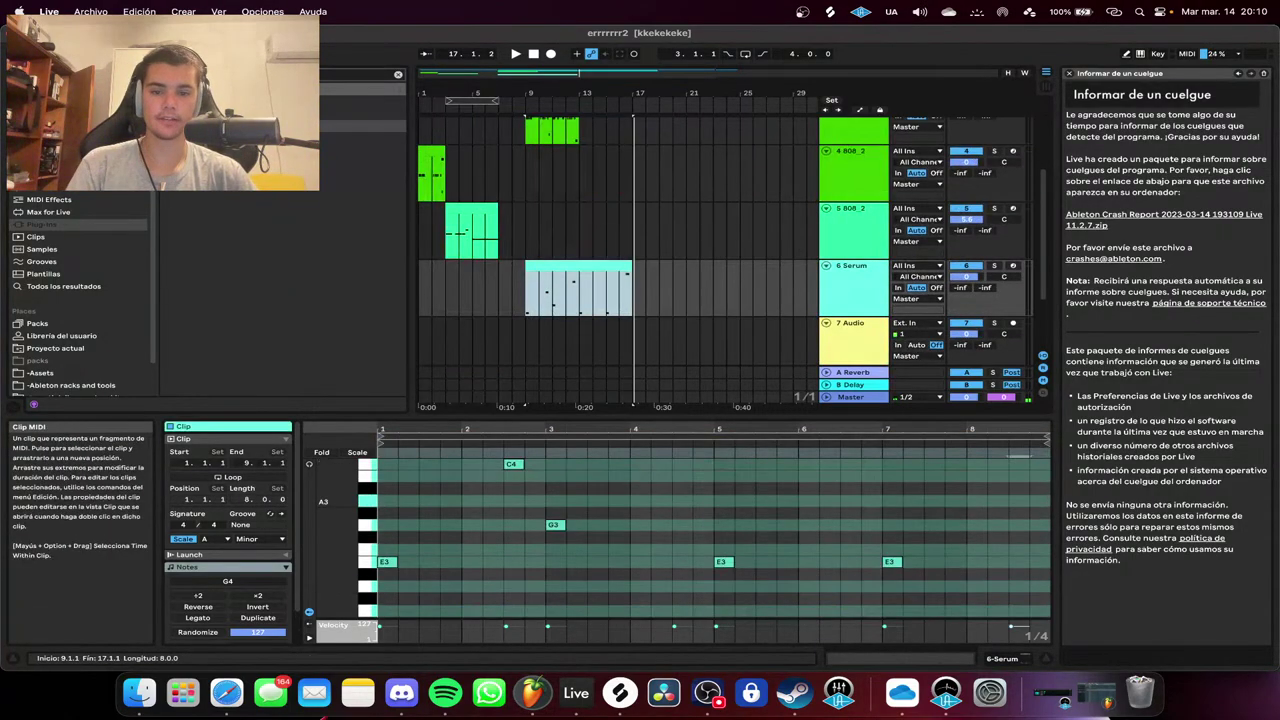
{"action": "key", "text": "super+d"}
{"action": "scroll", "coordinate": [600, 275], "scroll_direction": "up", "scroll_amount": 2}
{"action": "left_click", "coordinate": [526, 110]}
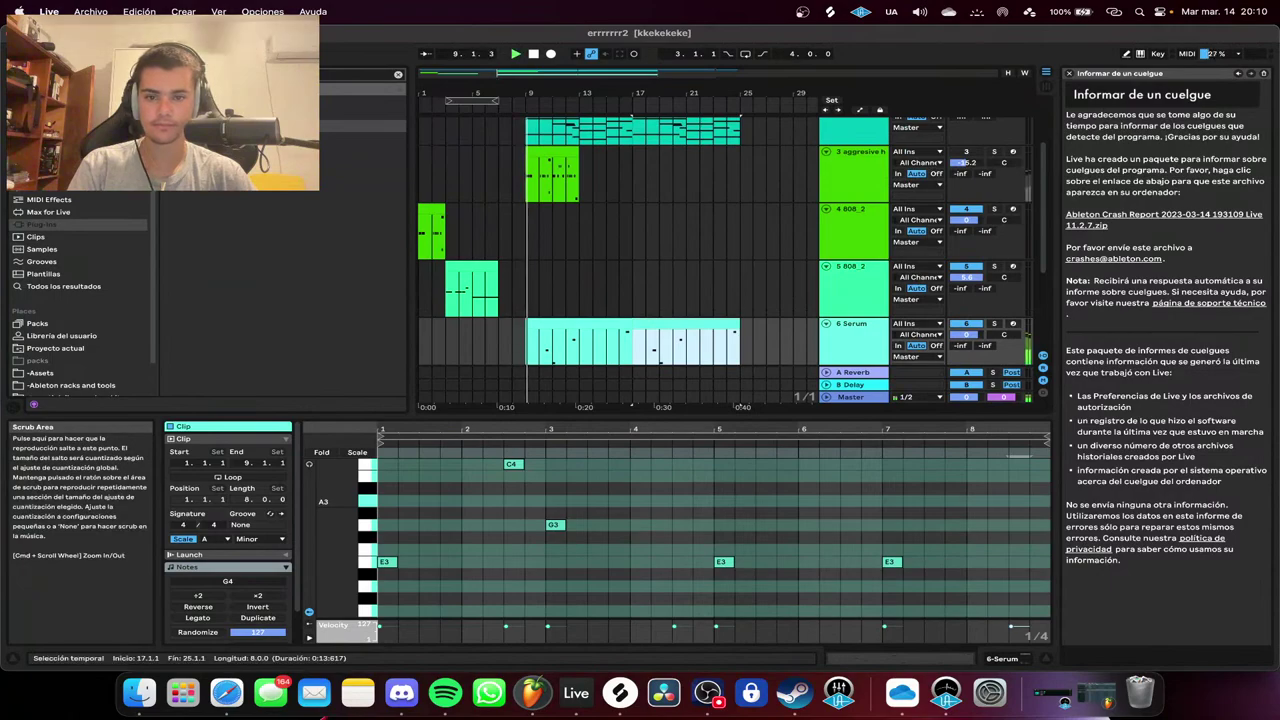
{"action": "scroll", "coordinate": [640, 260], "scroll_direction": "down", "scroll_amount": 1}
Show the 6 Serum track's devices and load the Timeless 3 delay after Serum.
{"action": "left_click", "coordinate": [1003, 658]}
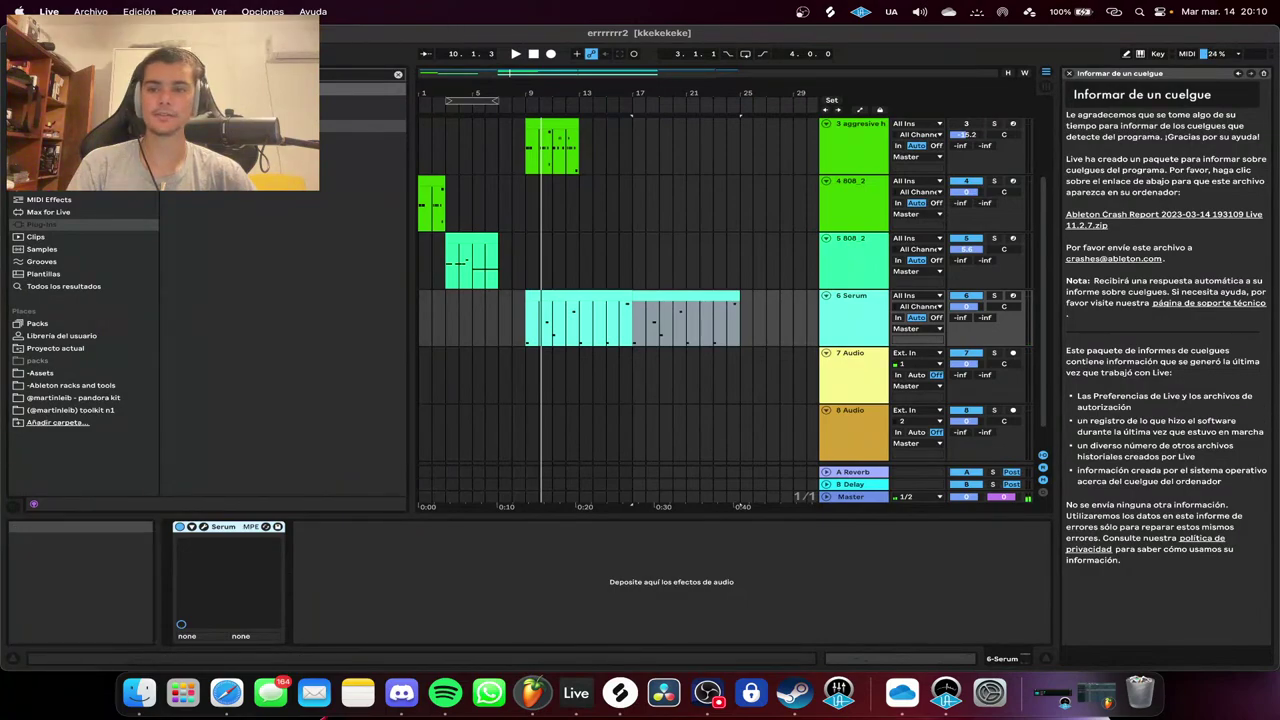
{"action": "left_click", "coordinate": [398, 75]}
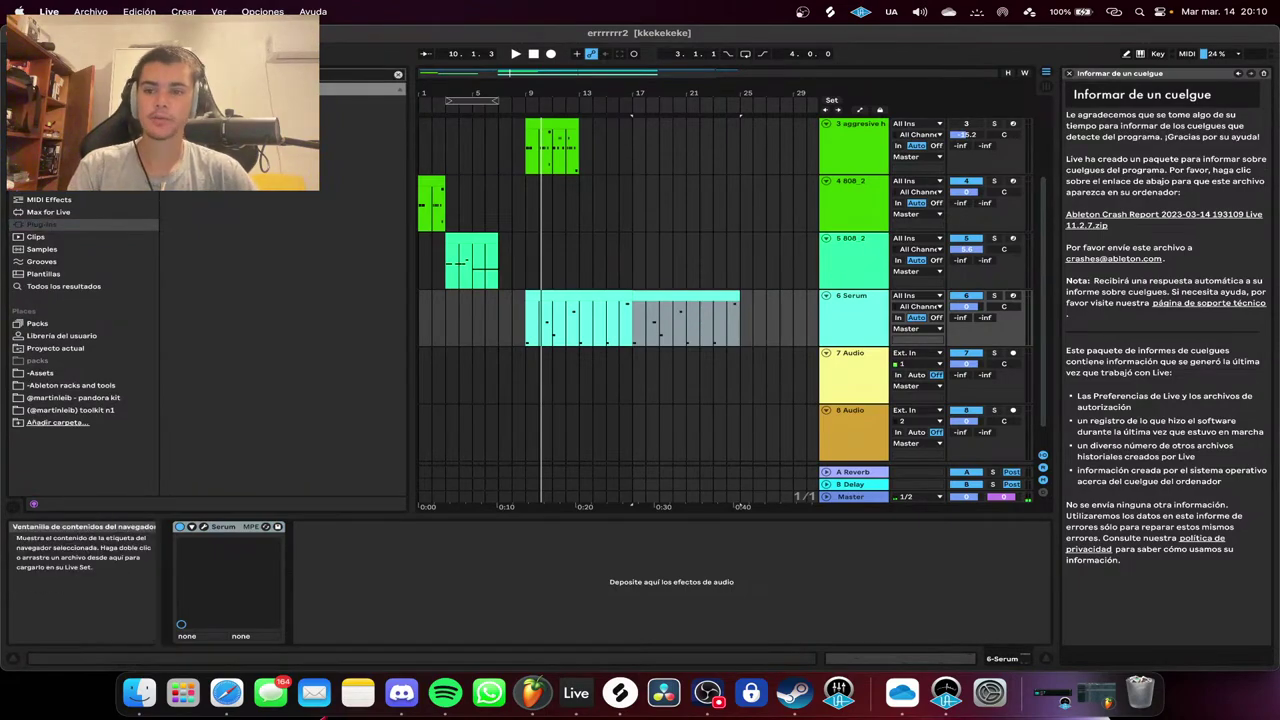
{"action": "double_click", "coordinate": [250, 126]}
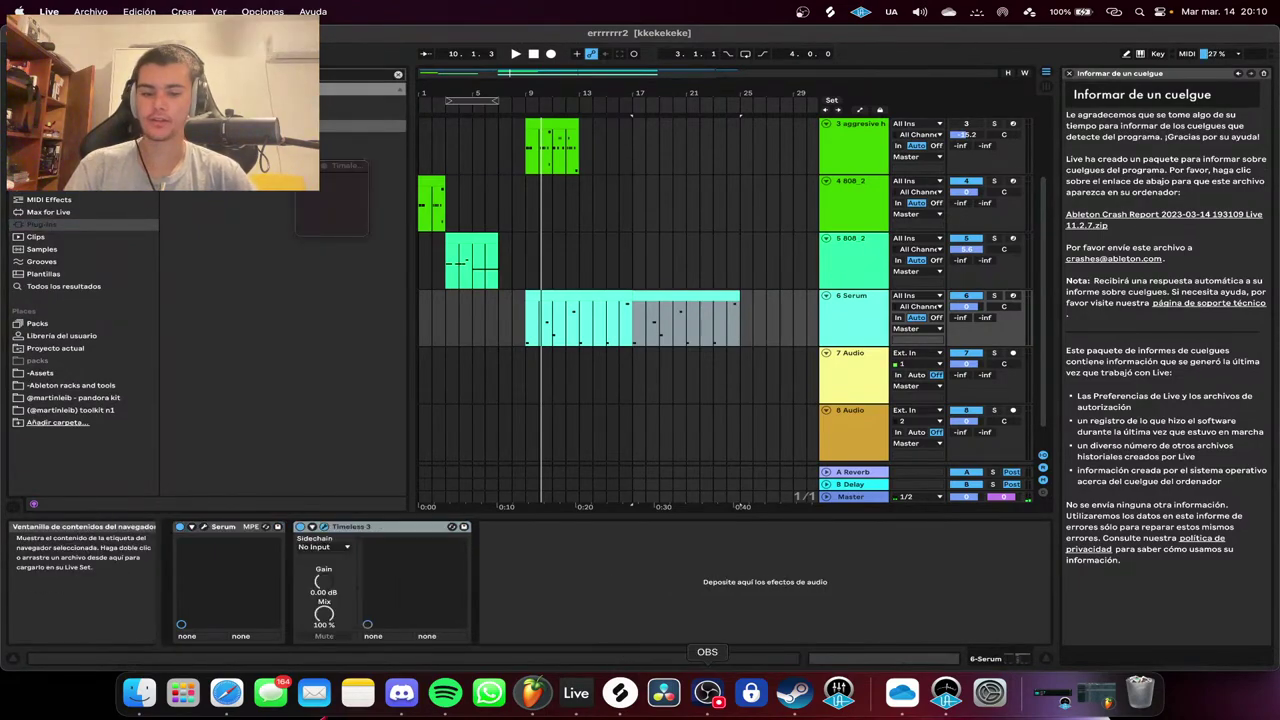
Switch to OBS, minimize its window and return to Ableton Live with the Timeless 3 window.
{"action": "left_click", "coordinate": [707, 693]}
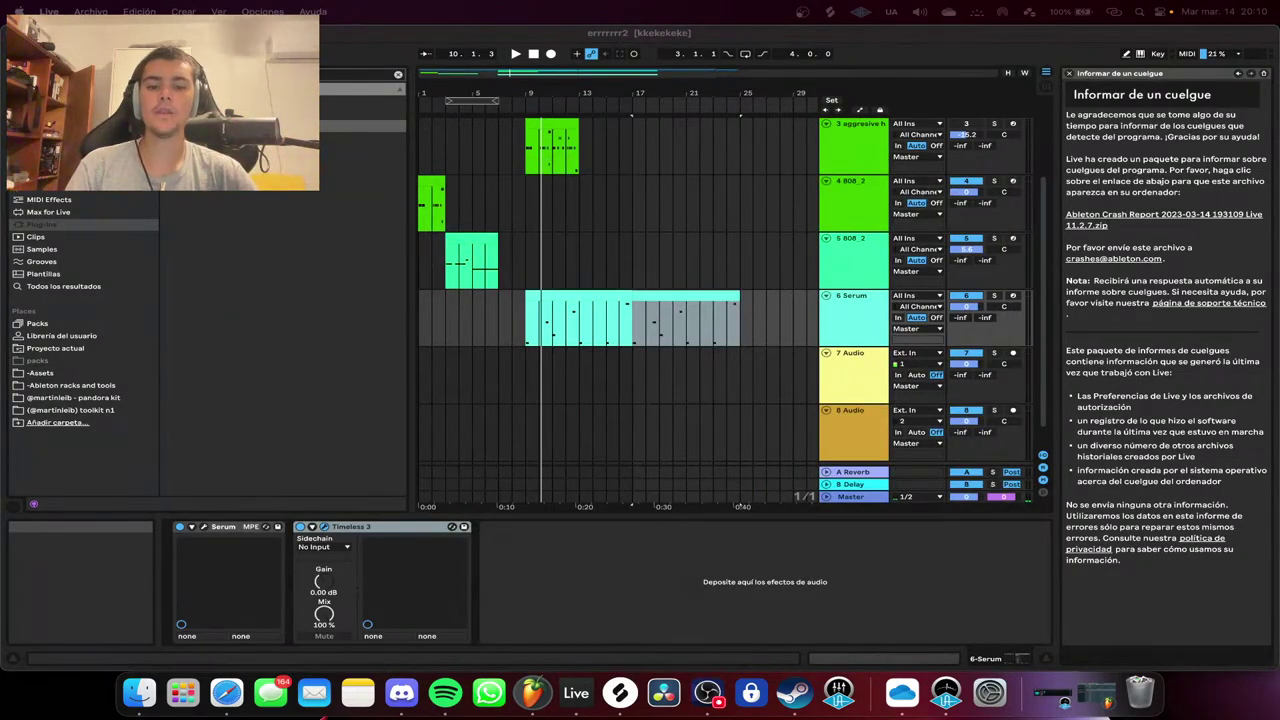
{"action": "key", "text": "super+m"}
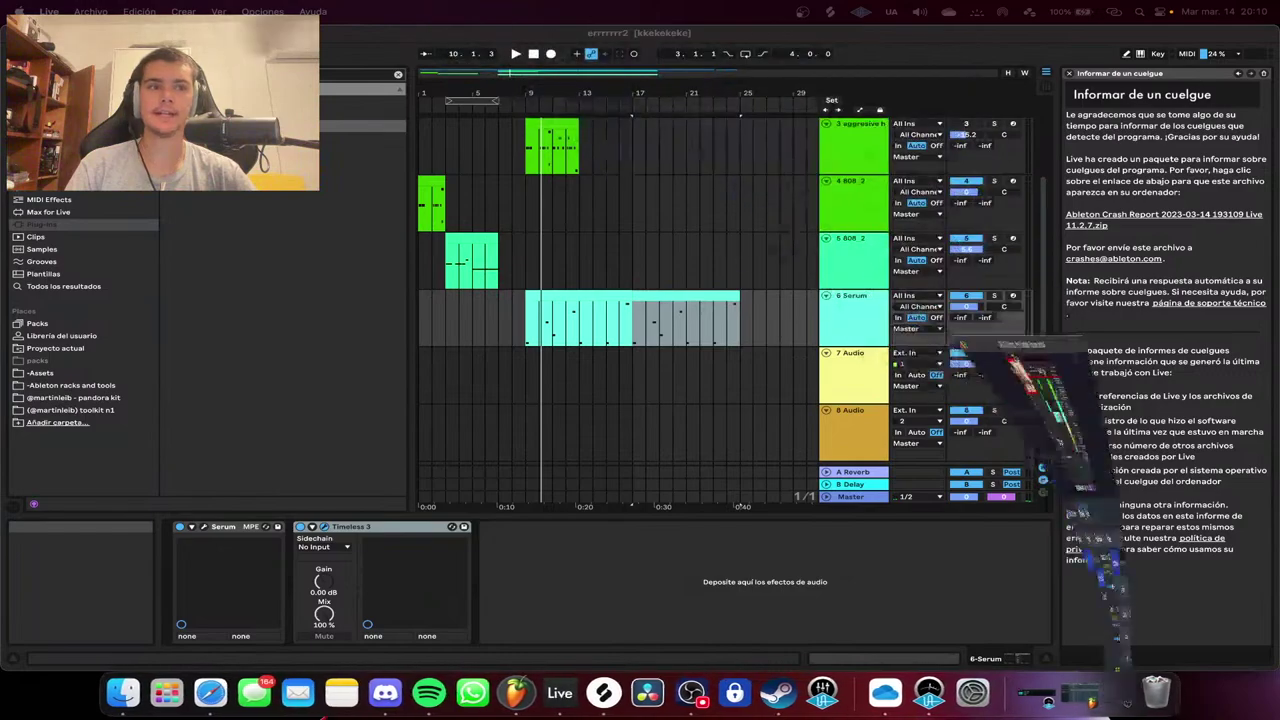
{"action": "key", "text": "super+Tab"}
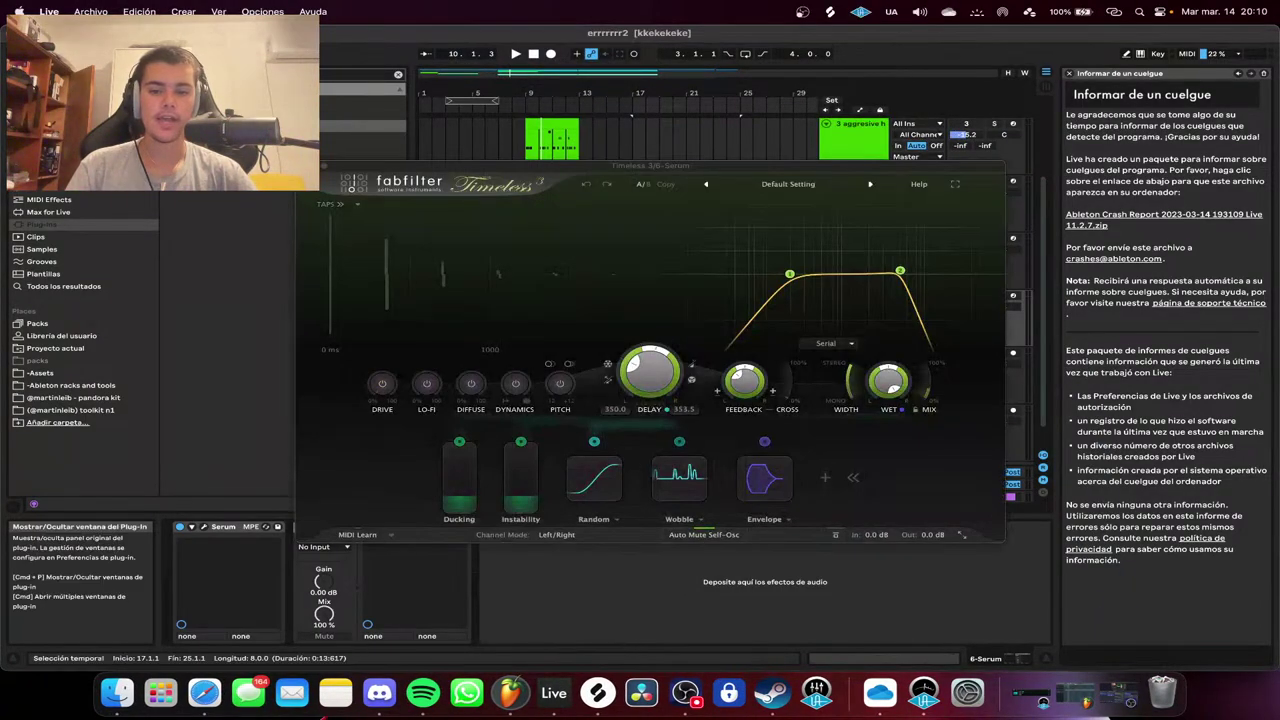
Set the Timeless 3 delay time to 1/2 Note and close the plug-in window.
{"action": "left_click", "coordinate": [692, 365]}
{"action": "left_click", "coordinate": [720, 390]}
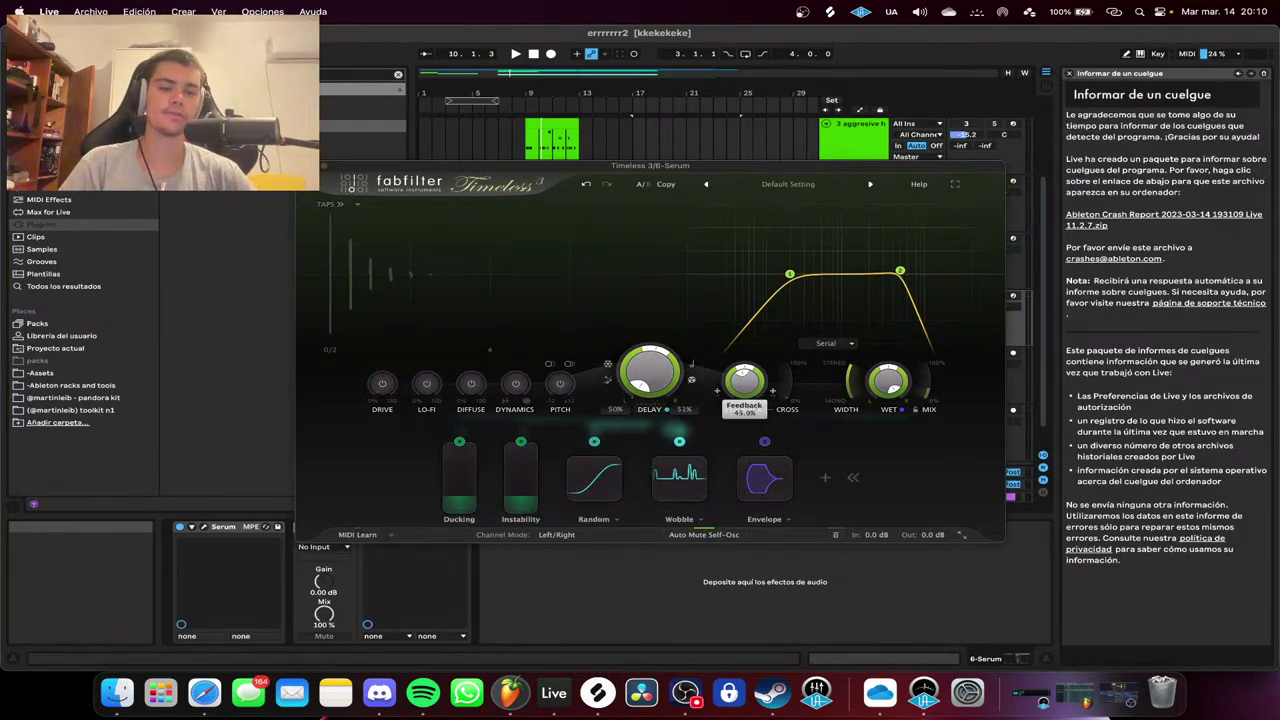
{"action": "left_click", "coordinate": [303, 165]}
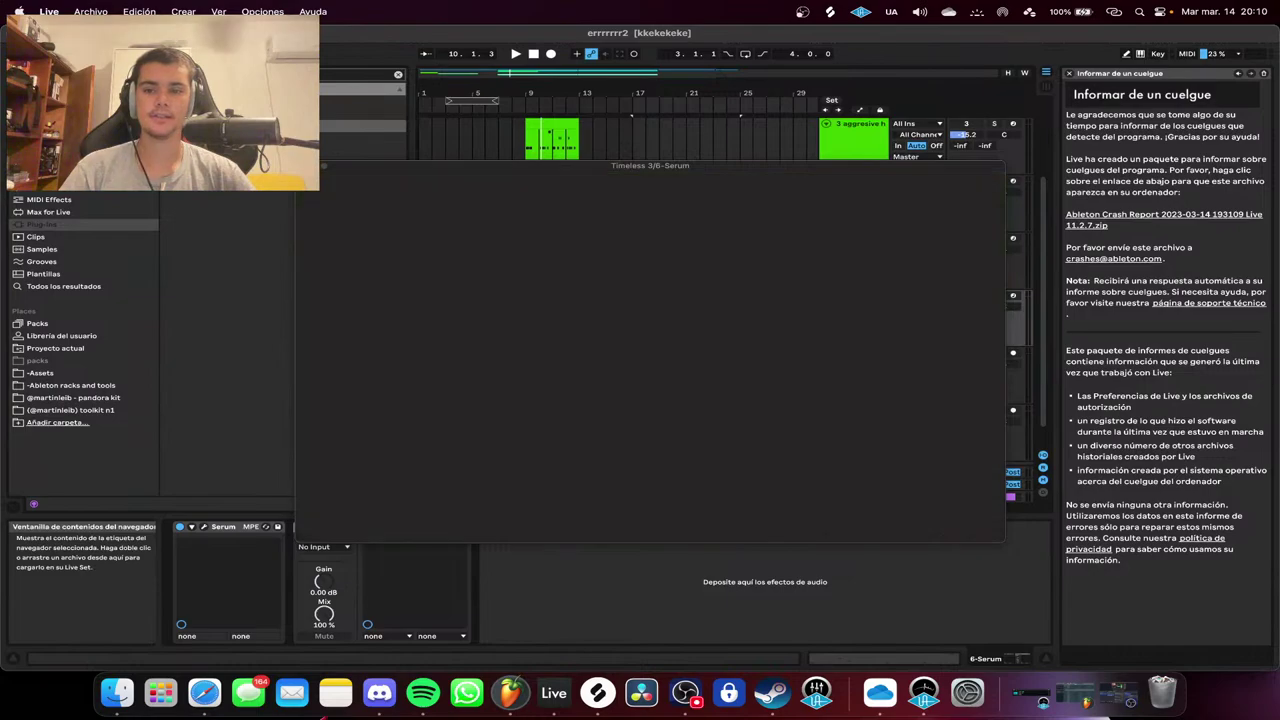
{"action": "scroll", "coordinate": [630, 300], "scroll_direction": "up", "scroll_amount": 3}
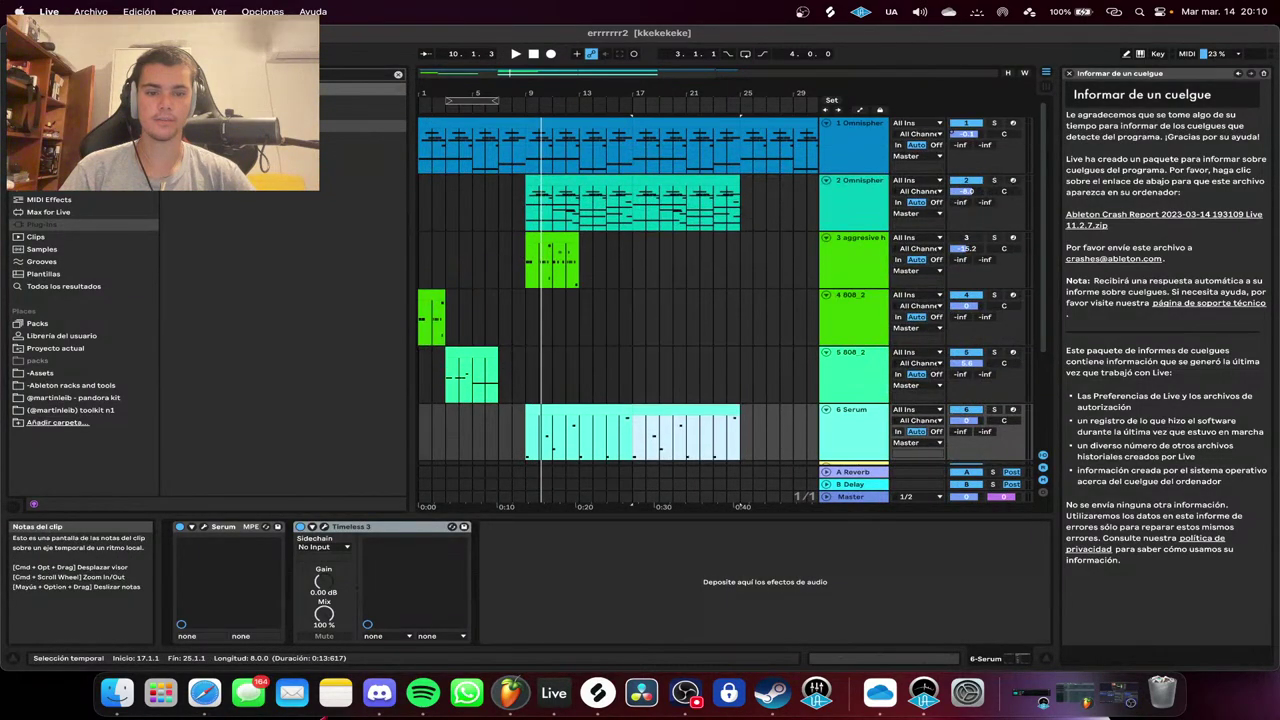
Move the Serum track up to sit directly below the 2 Omnisphere track.
{"action": "left_click", "coordinate": [850, 410]}
{"action": "key", "text": "super+Up"}
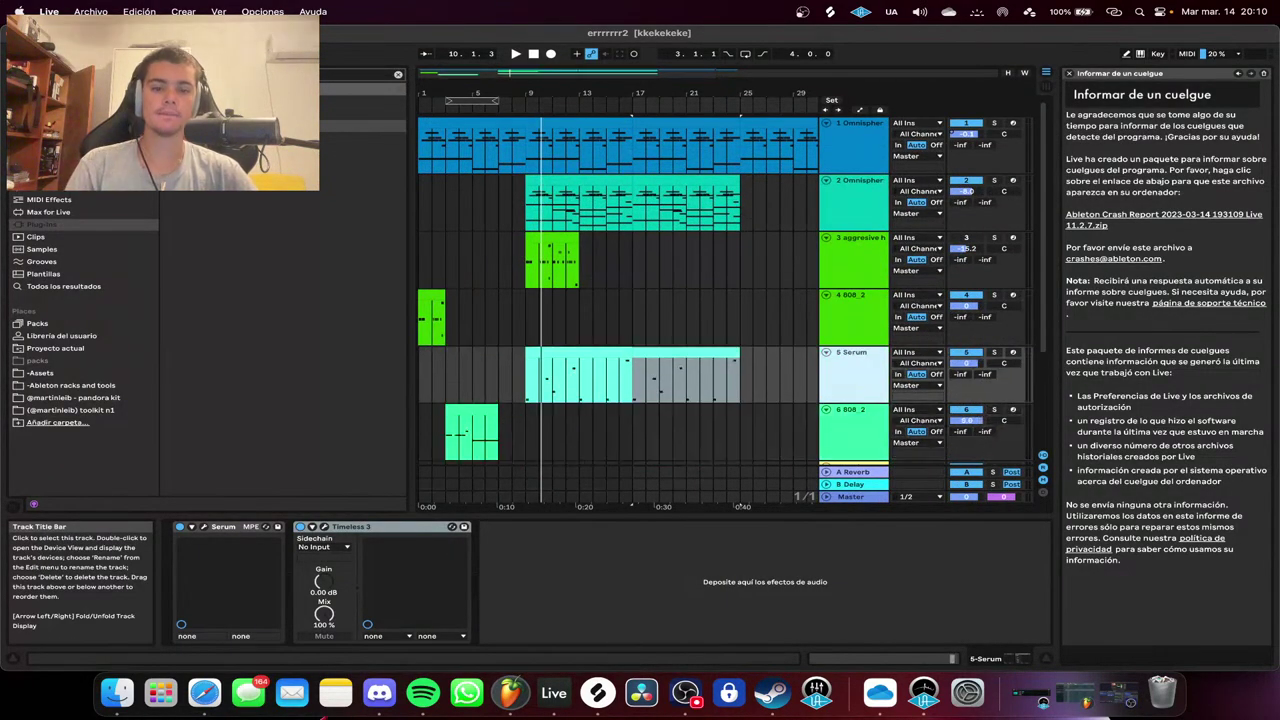
{"action": "key", "text": "super+Up"}
{"action": "key", "text": "super+Up"}
{"action": "key", "text": "super+Up"}
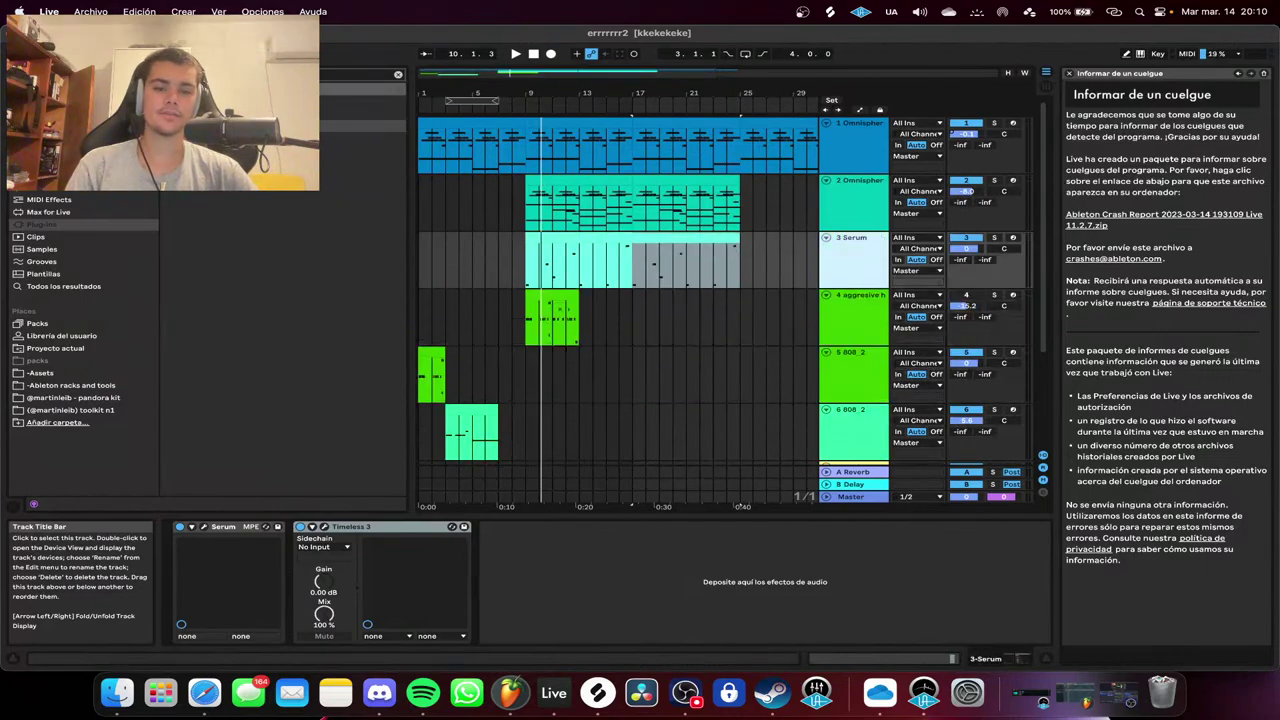
{"action": "key", "text": "super+Down"}
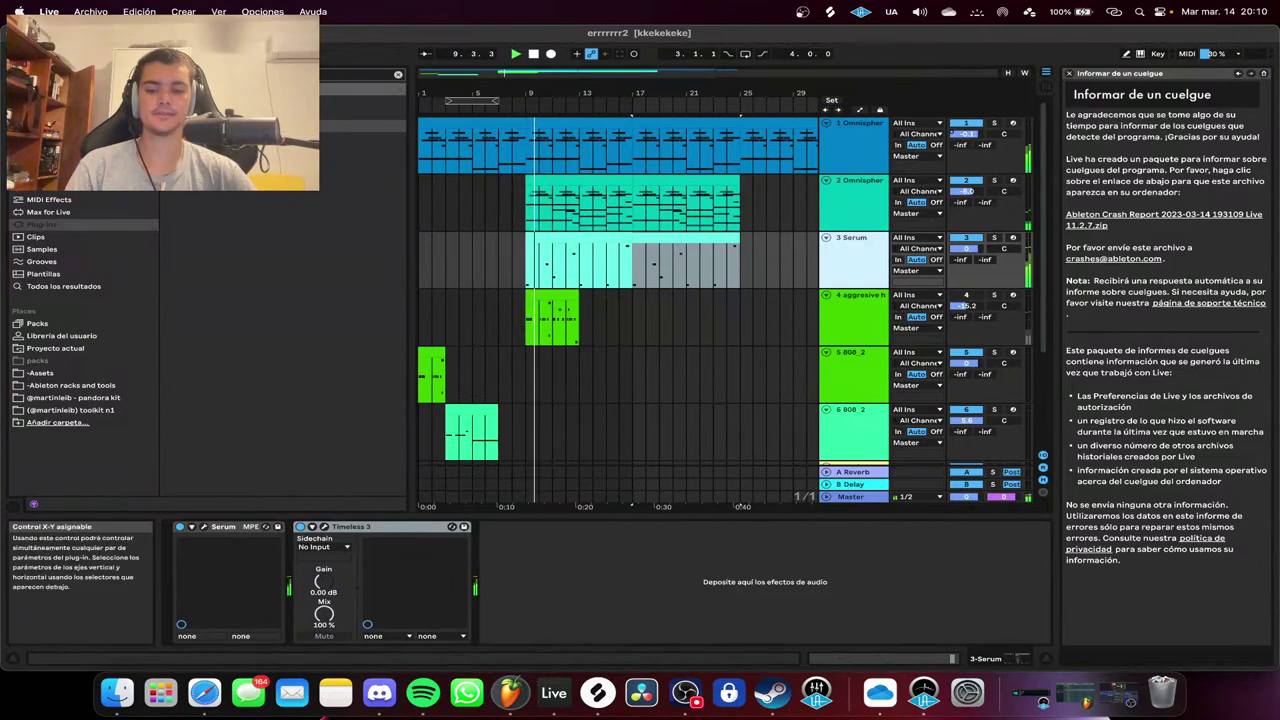
During playback, reopen Timeless 3 on Serum, keep 1/2 Note, raise feedback and diffuse slightly, lower the upper filter node, and close the window.
{"action": "left_click", "coordinate": [324, 527]}
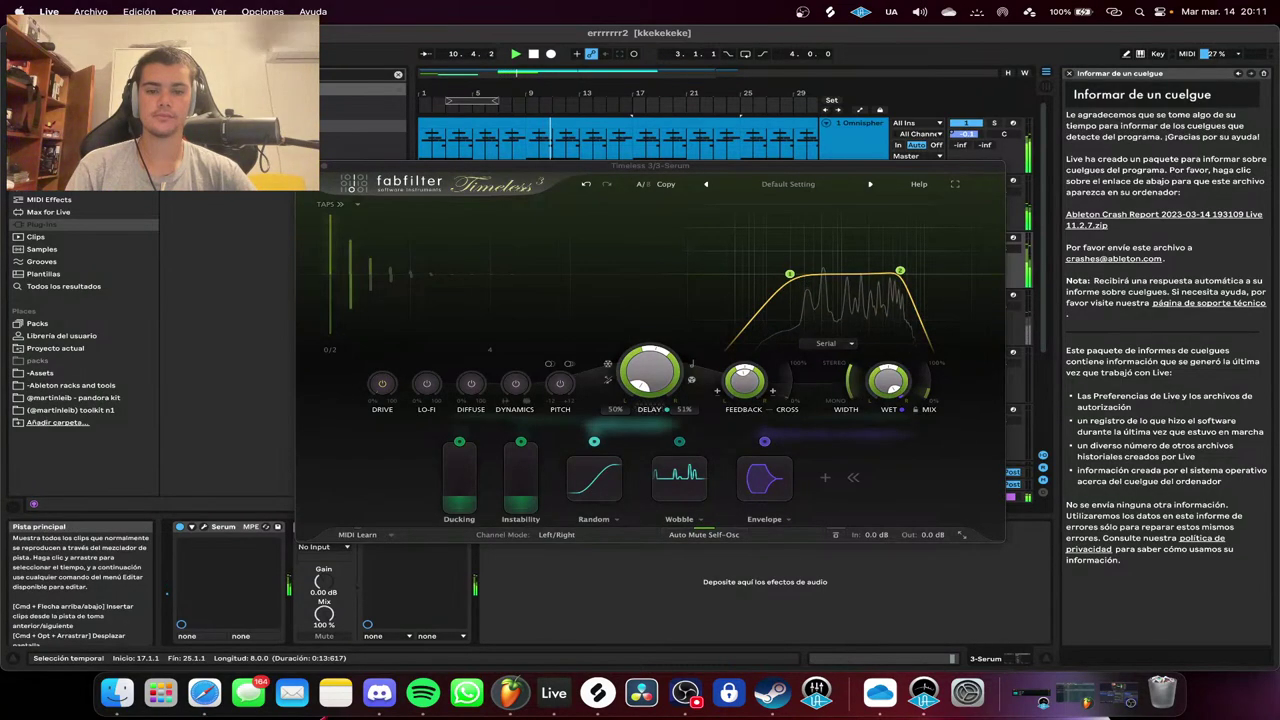
{"action": "left_click", "coordinate": [691, 364]}
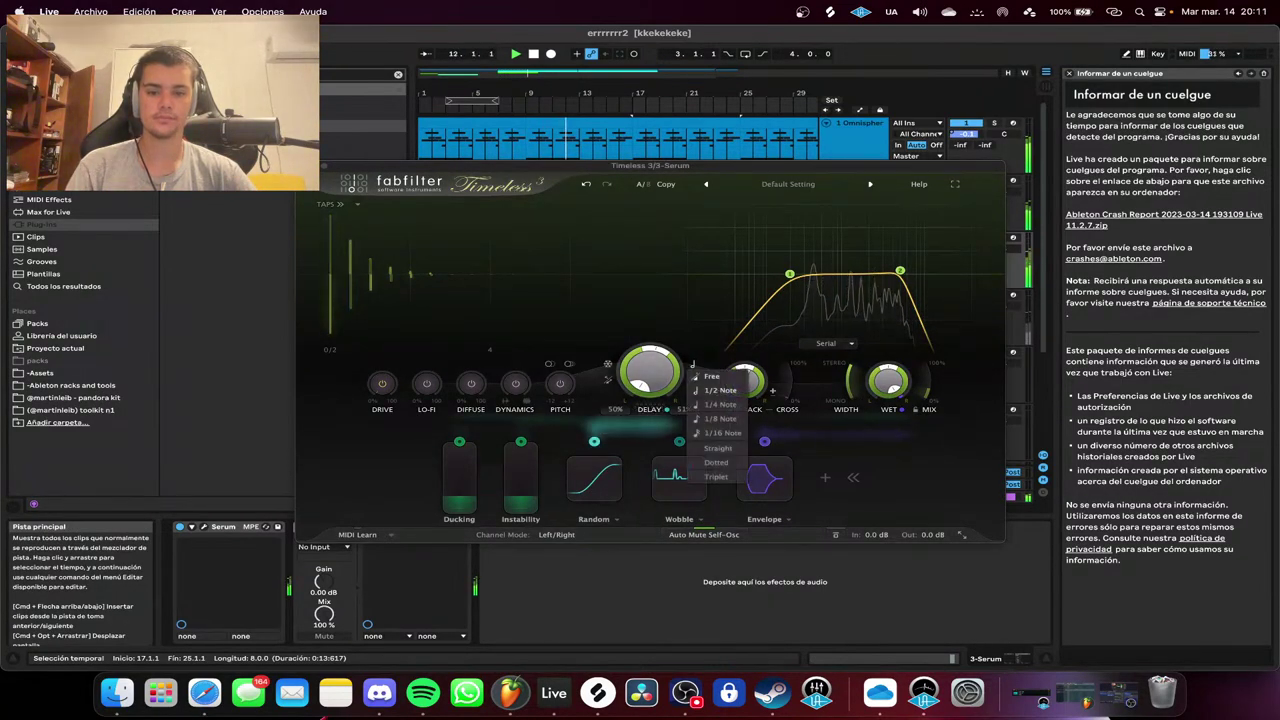
{"action": "left_click", "coordinate": [720, 391]}
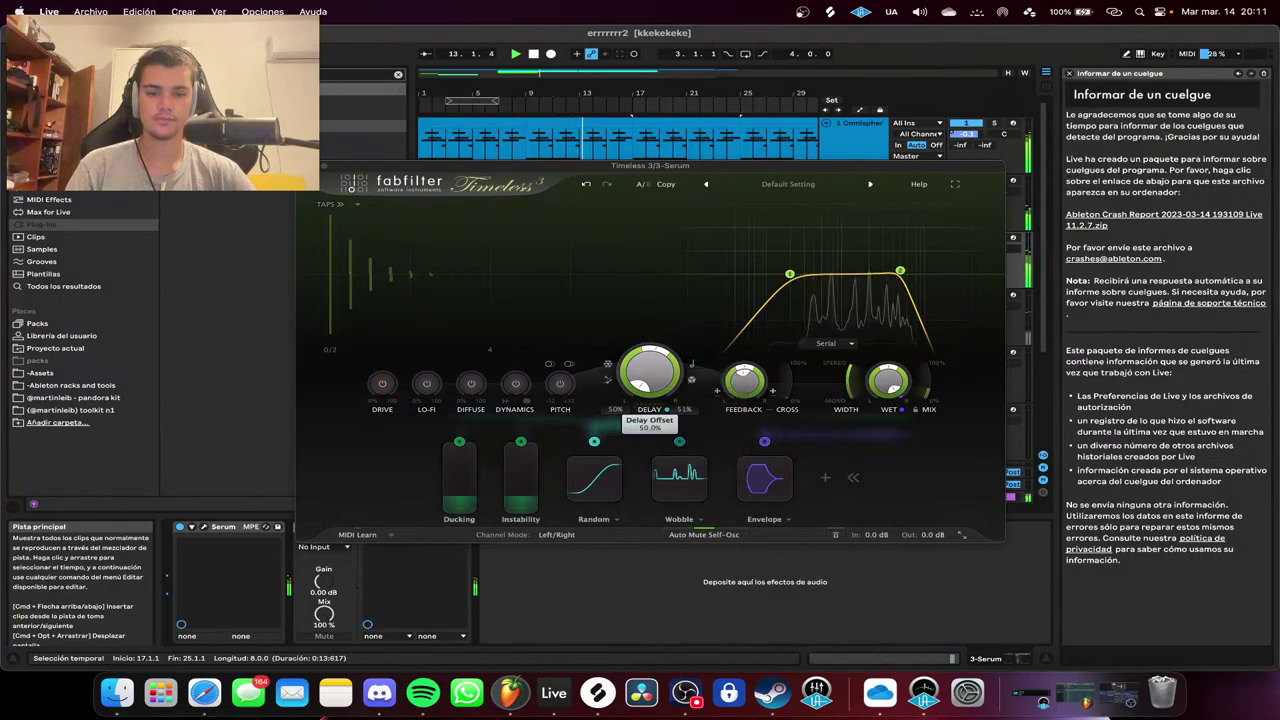
{"action": "left_click_drag", "start_coordinate": [744, 381], "coordinate": [744, 372]}
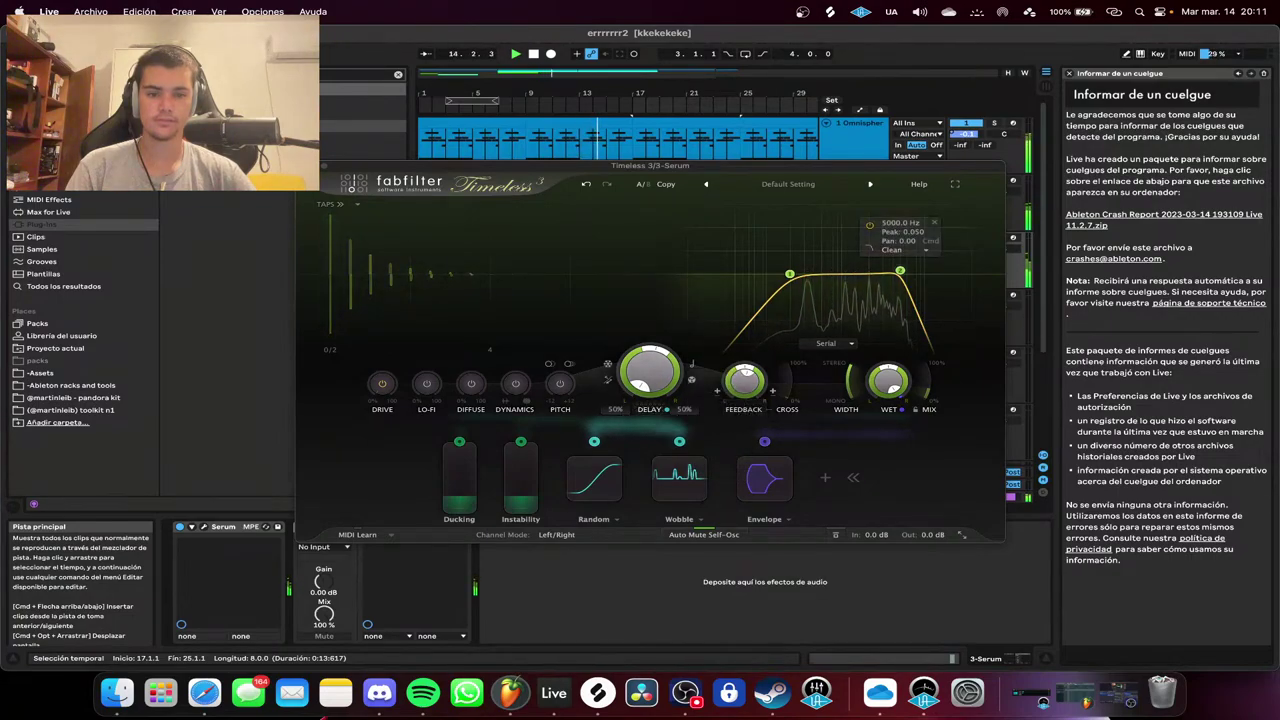
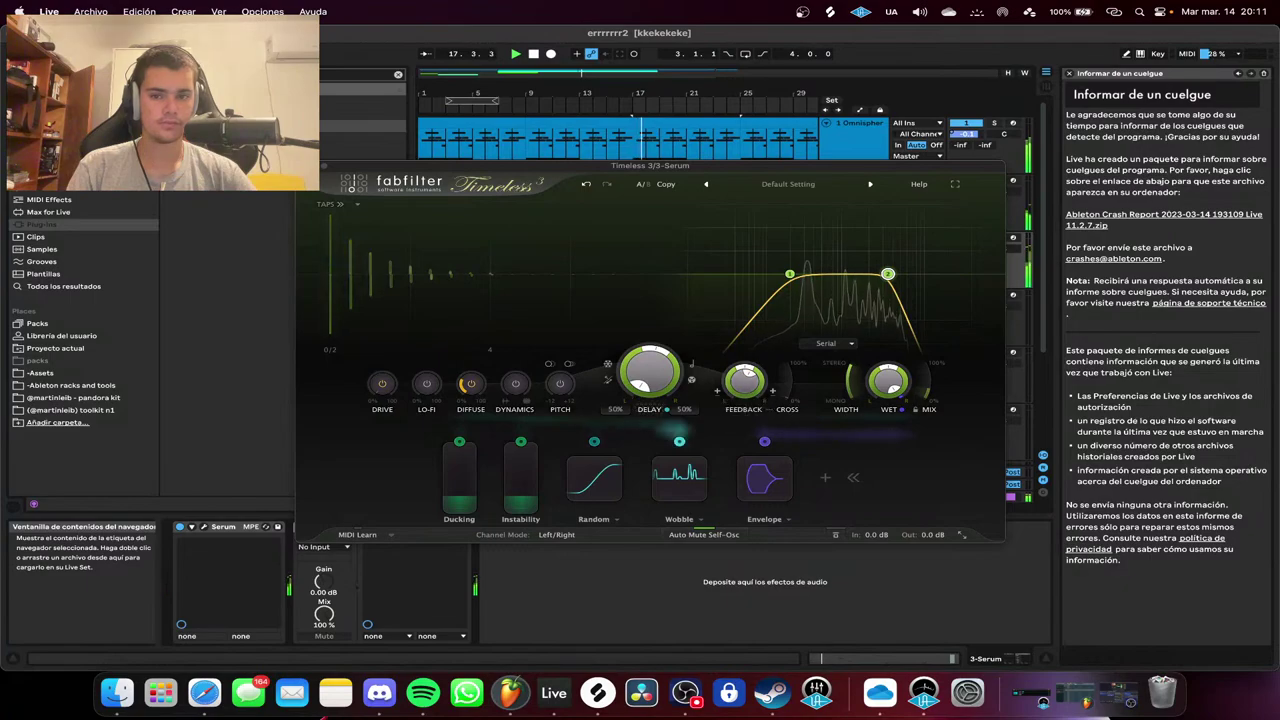
{"action": "left_click", "coordinate": [303, 166]}
Delete the aggressive hat clip at bar 9.
{"action": "left_click", "coordinate": [713, 318]}
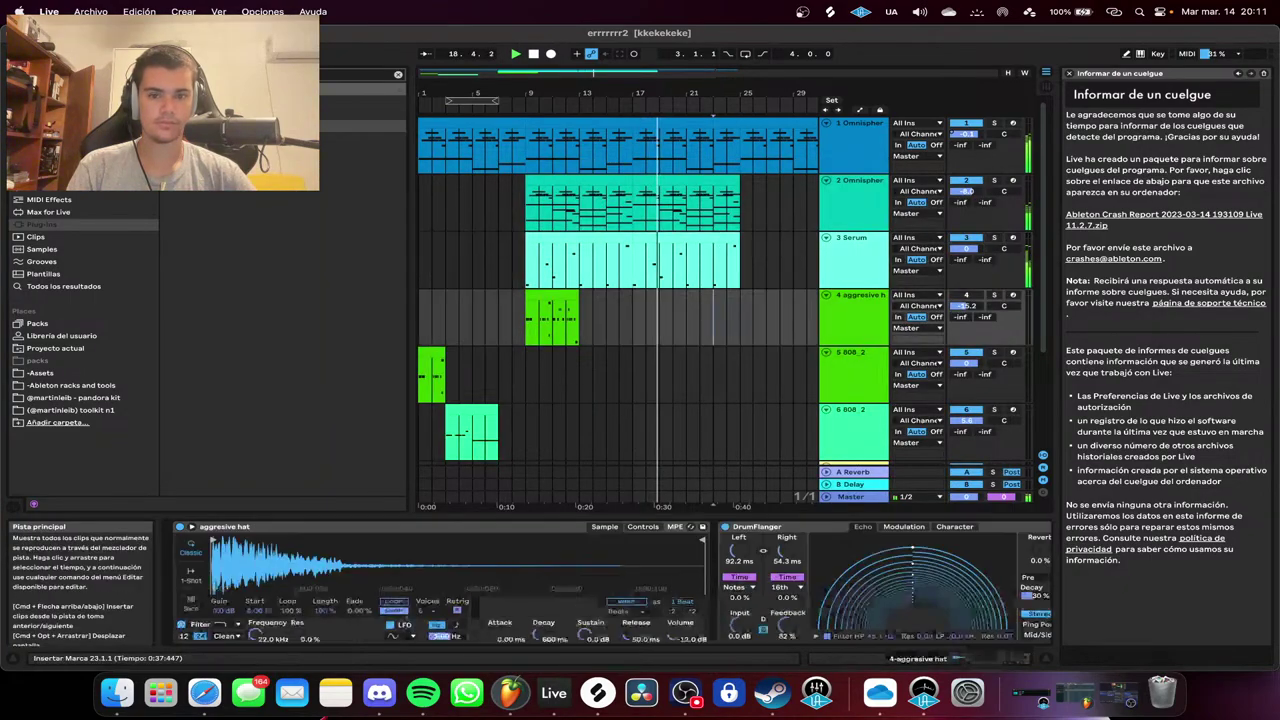
{"action": "scroll", "coordinate": [713, 318], "scroll_direction": "down", "scroll_amount": 5}
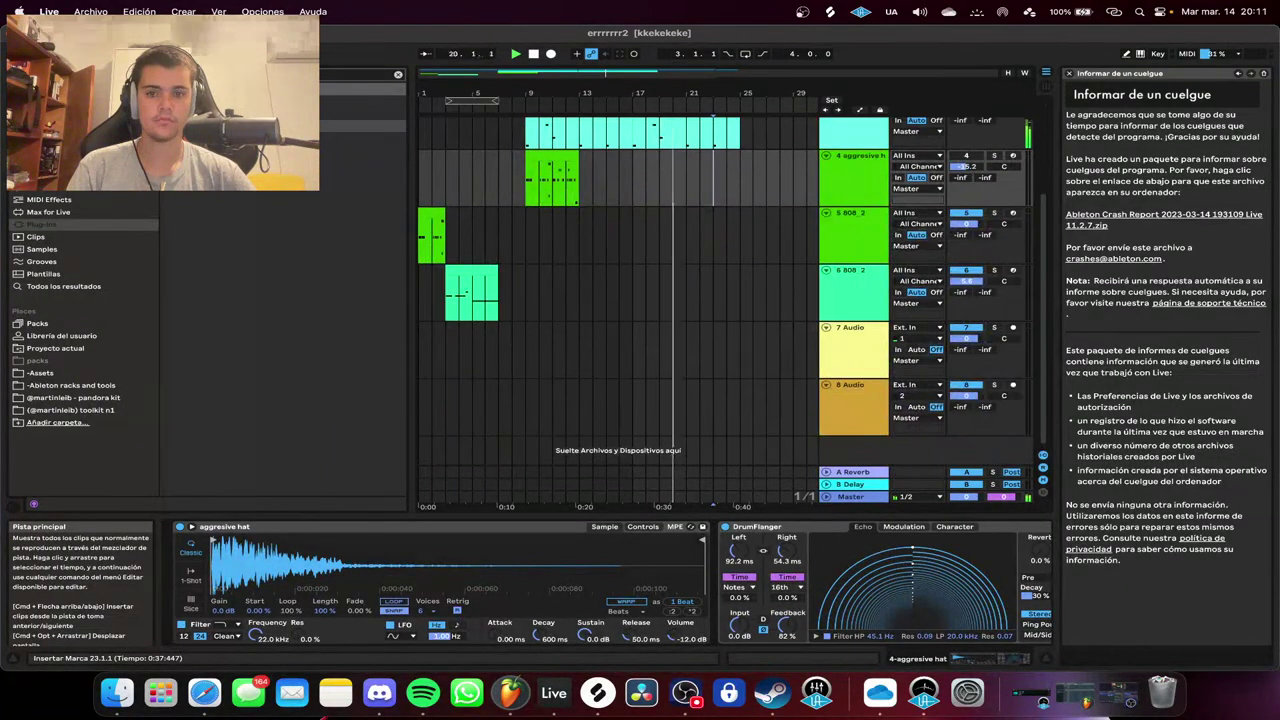
{"action": "scroll", "coordinate": [713, 318], "scroll_direction": "up", "scroll_amount": 4}
{"action": "left_click", "coordinate": [550, 283]}
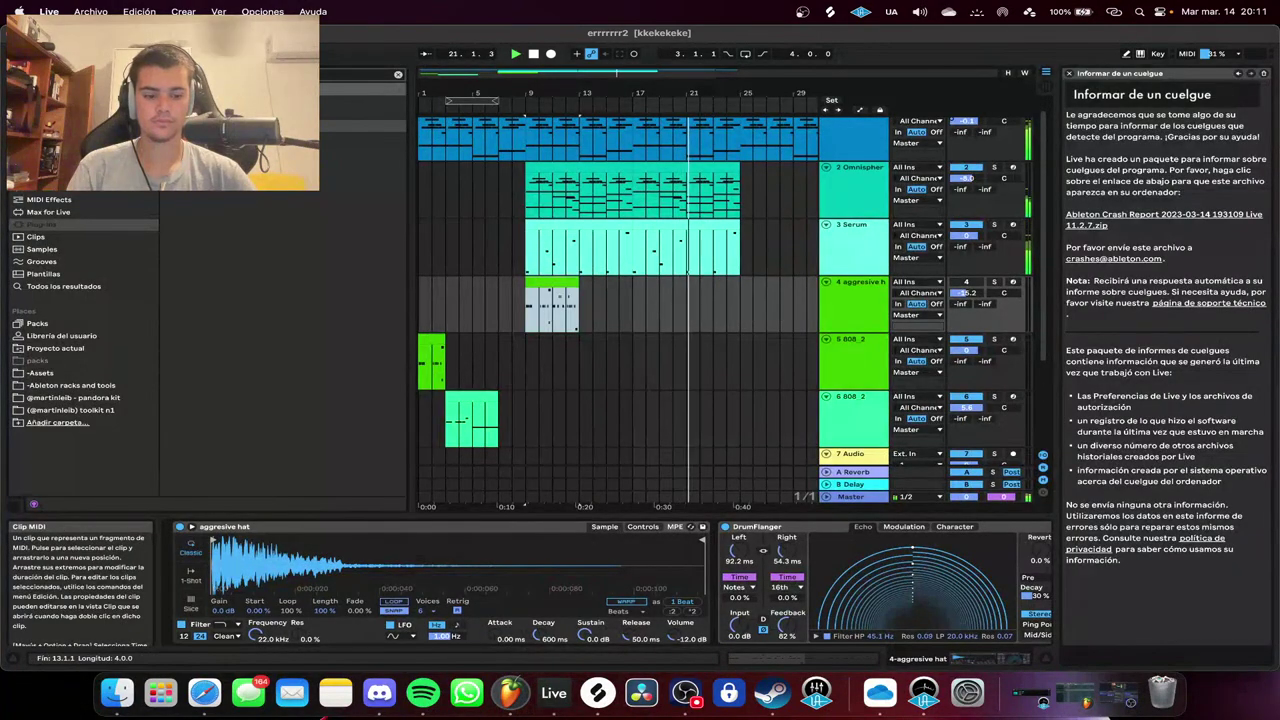
{"action": "key", "text": "Delete"}
Duplicate the second halves of the Serum and 2 Omnisphere clips to bar 25 and stop playback at the song start.
{"action": "scroll", "coordinate": [640, 250], "scroll_direction": "down", "scroll_amount": 2}
{"action": "left_click", "coordinate": [640, 225]}
{"action": "scroll", "coordinate": [640, 225], "scroll_direction": "down", "scroll_amount": 2}
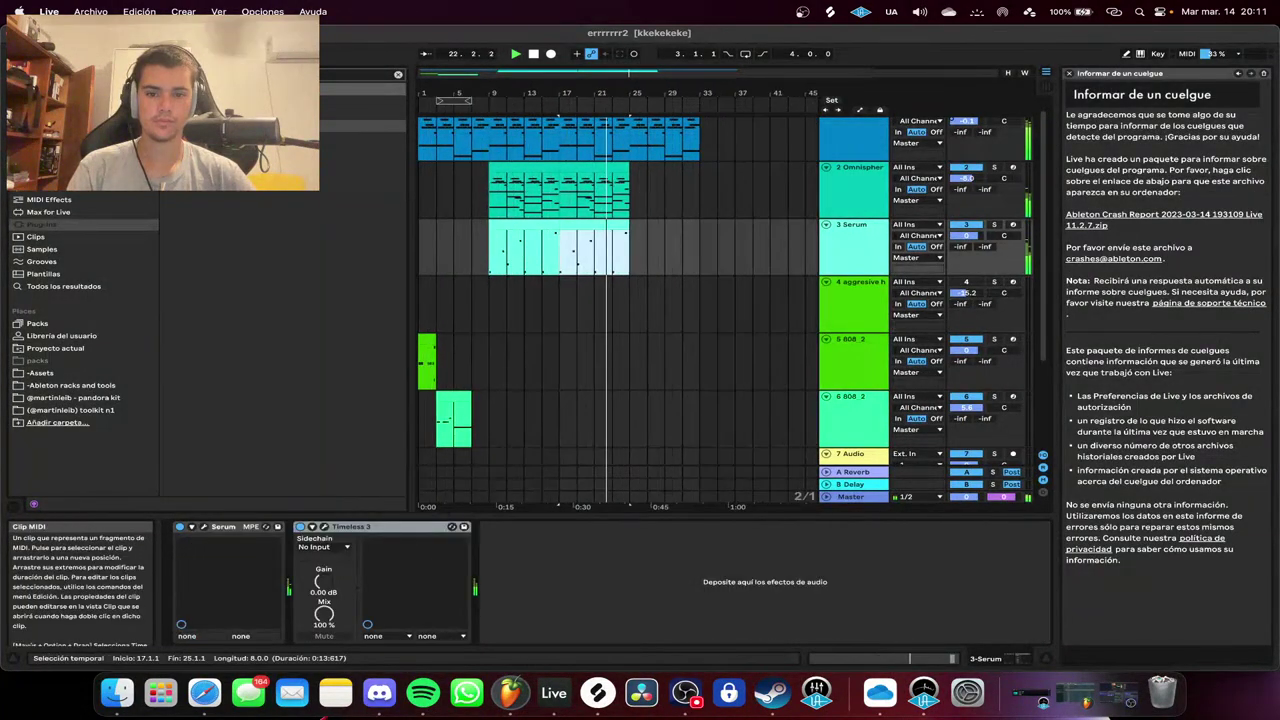
{"action": "key", "text": "super+d"}
{"action": "left_click", "coordinate": [596, 168]}
{"action": "key", "text": "super+d"}
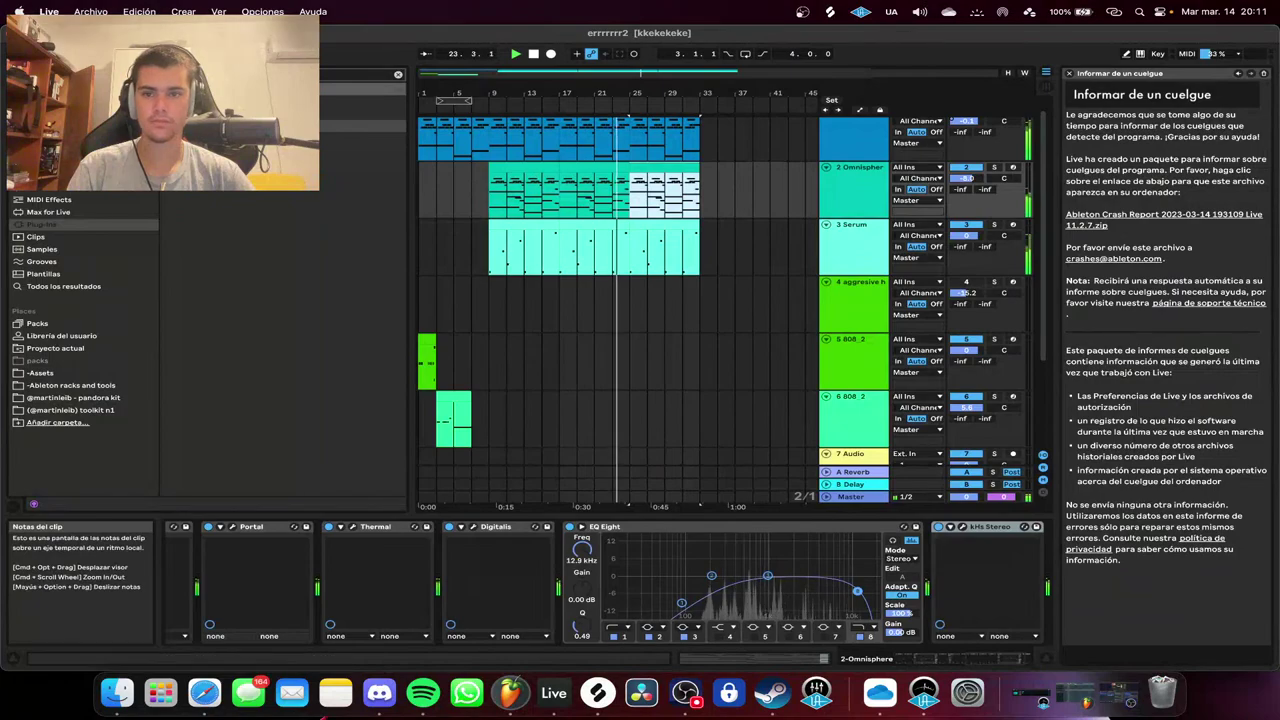
{"action": "double_click", "coordinate": [533, 53]}
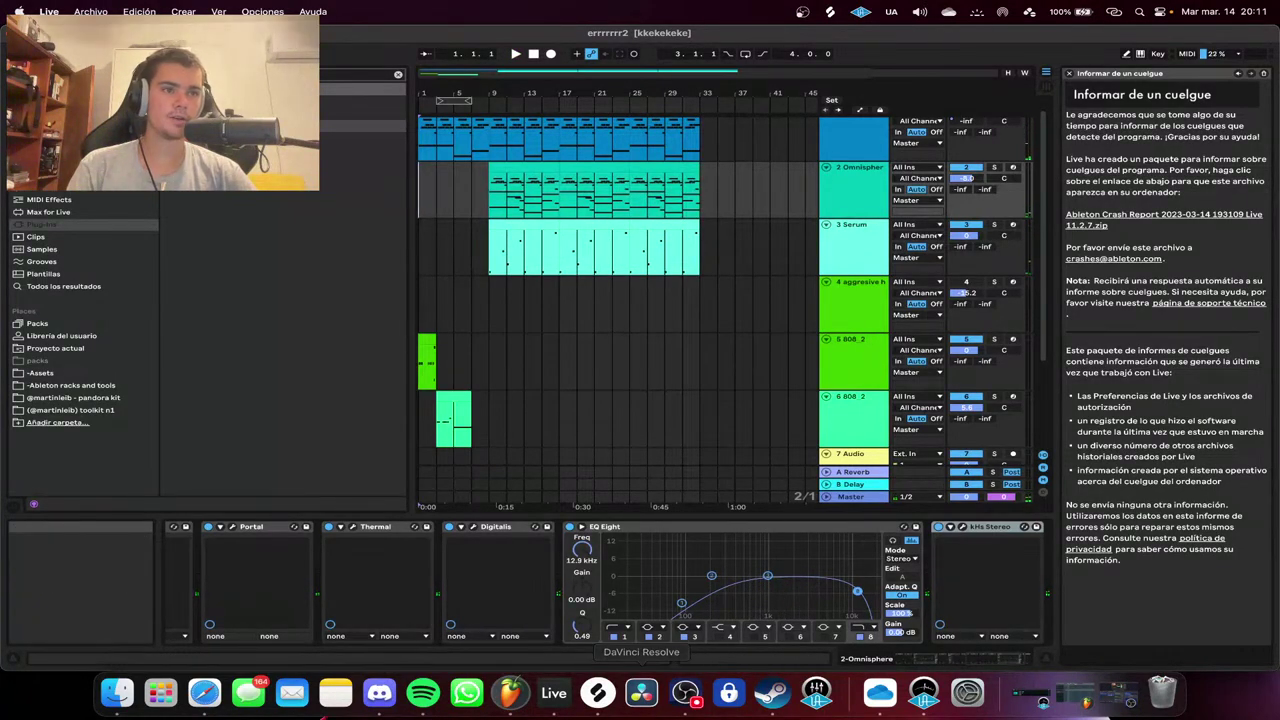
Switch to Discord and open the SoundCloud link for Witchcraft posted in the beats channel.
{"action": "left_click", "coordinate": [379, 693]}
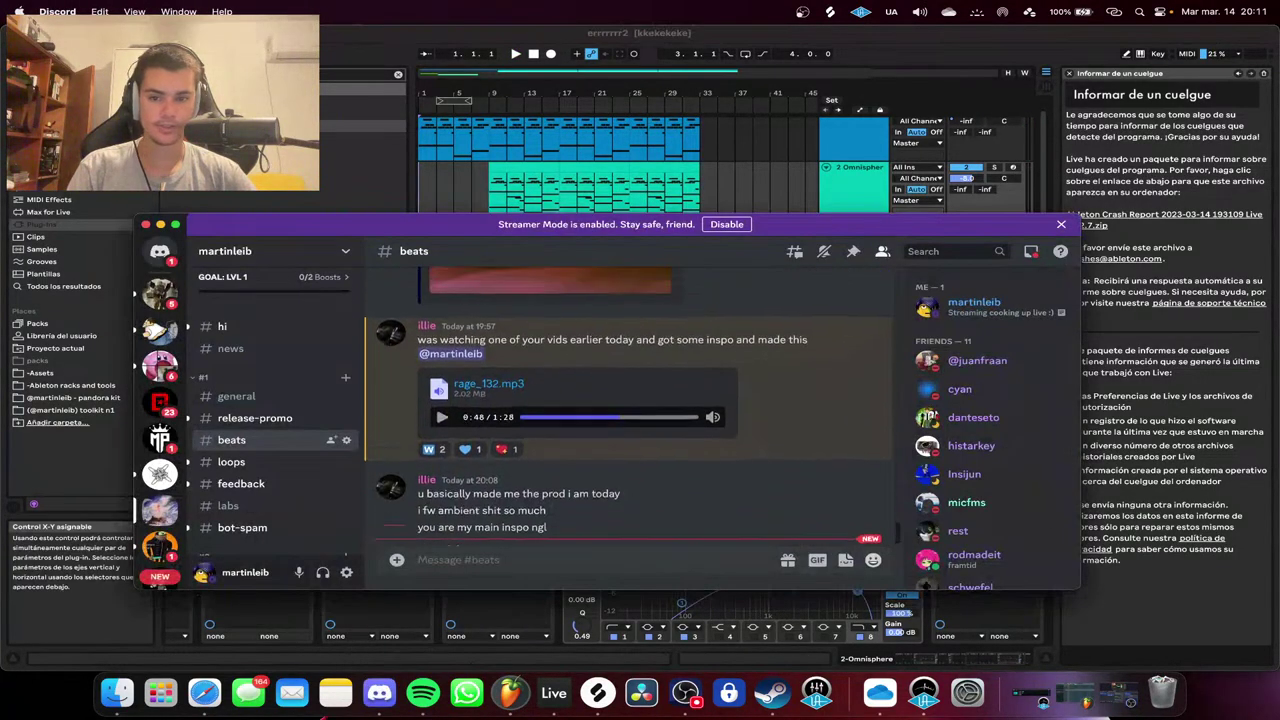
{"action": "scroll", "coordinate": [600, 440], "scroll_direction": "up", "scroll_amount": 4}
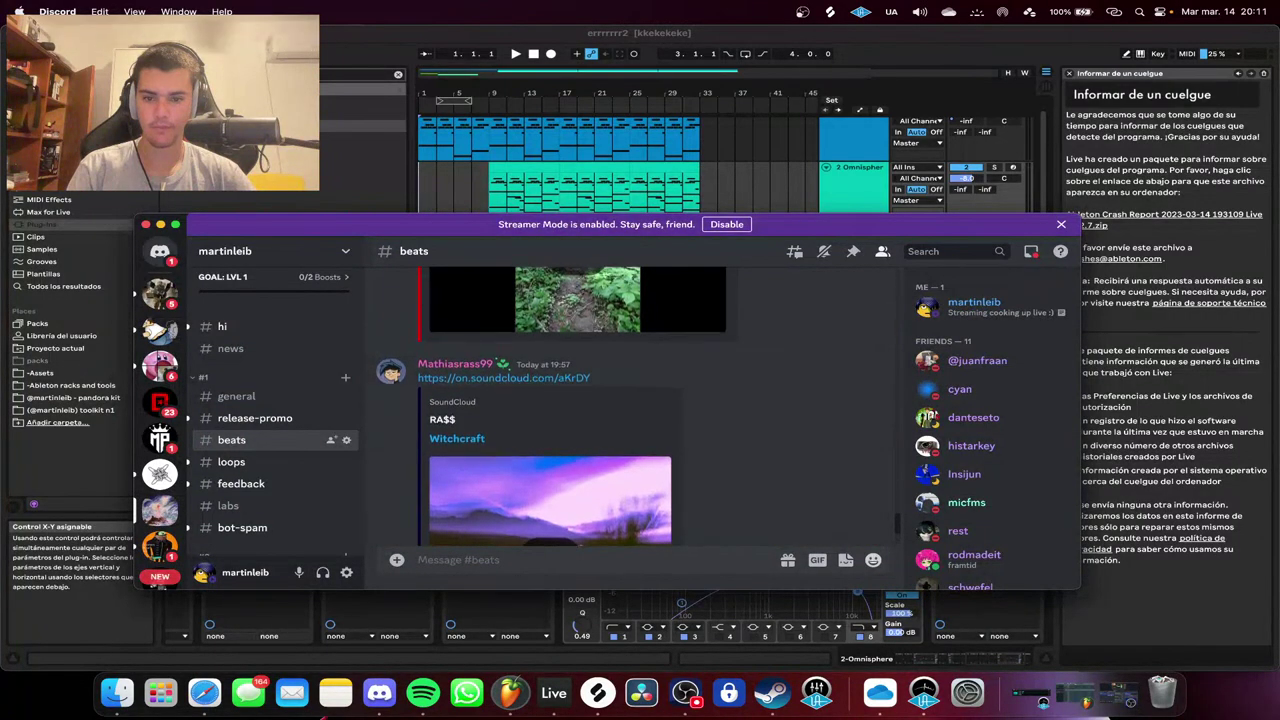
{"action": "left_click", "coordinate": [510, 379]}
{"action": "left_click", "coordinate": [503, 378]}
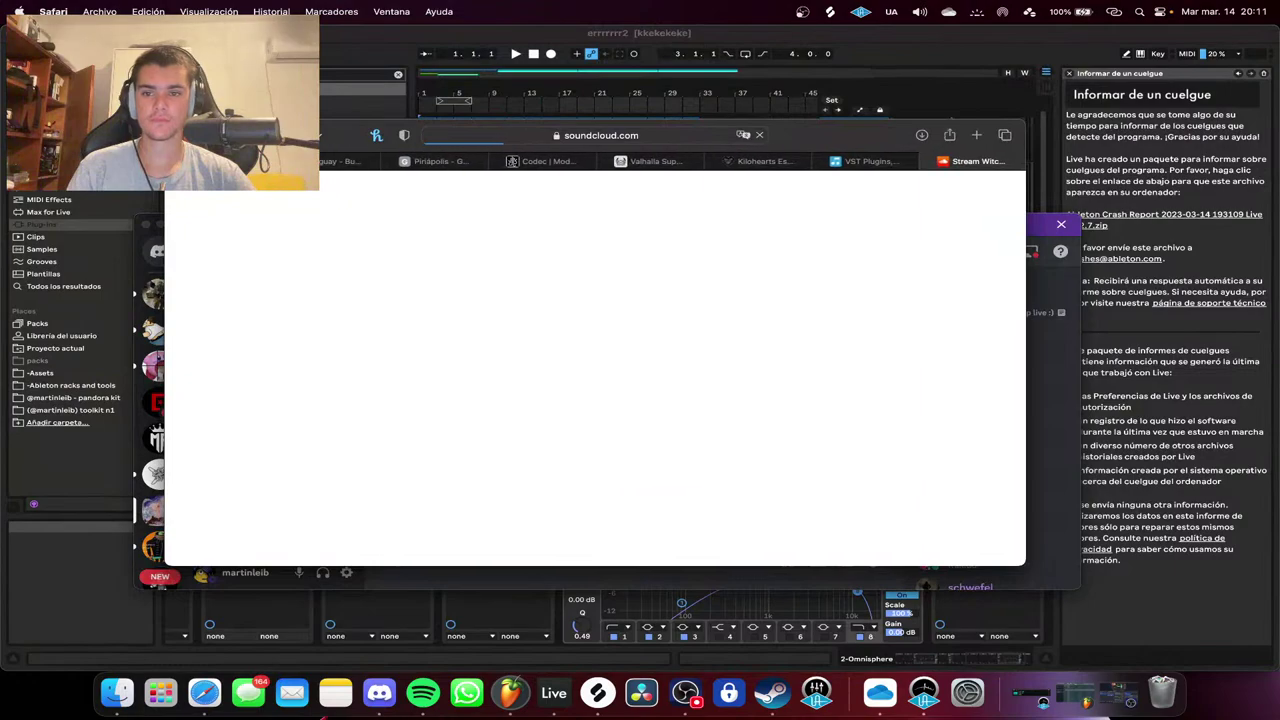
Close the unneeded browser tabs, play Witchcraft on SoundCloud, and return the track to its start.
{"action": "left_click", "coordinate": [390, 161]}
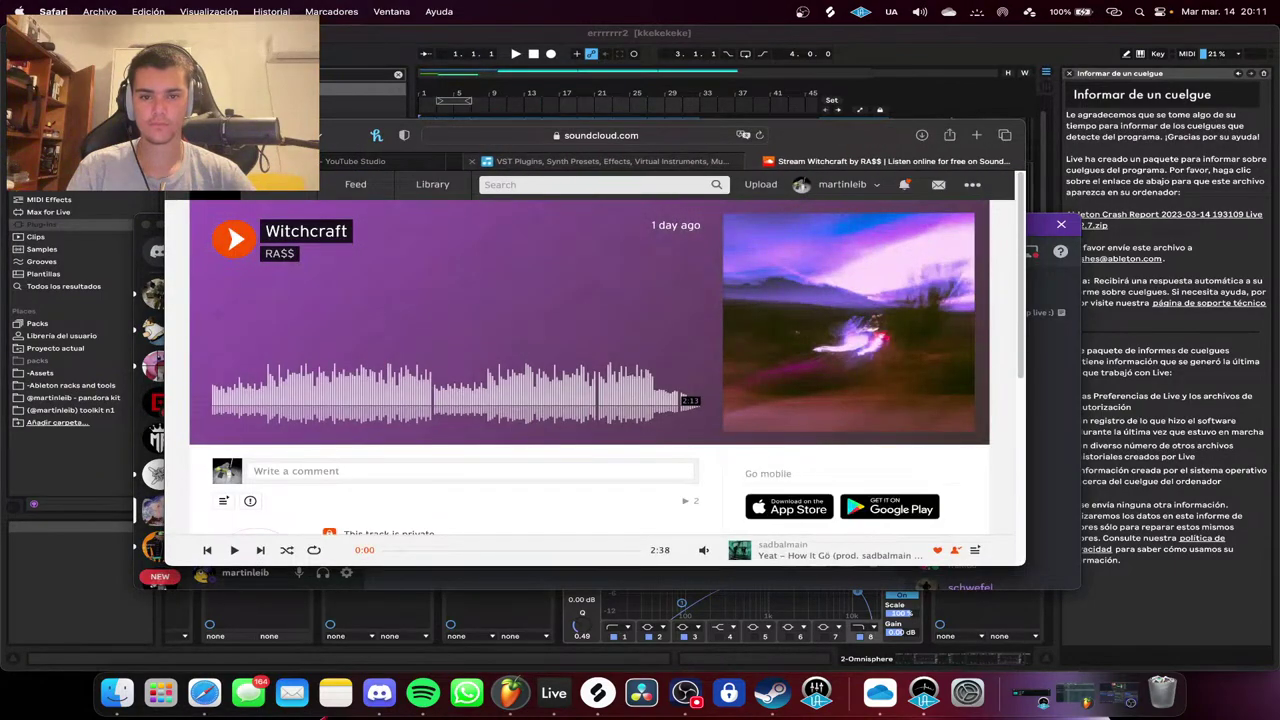
{"action": "left_click", "coordinate": [462, 161]}
{"action": "left_click", "coordinate": [235, 239]}
{"action": "scroll", "coordinate": [590, 400], "scroll_direction": "down", "scroll_amount": 2}
{"action": "mouse_move", "coordinate": [704, 550]}
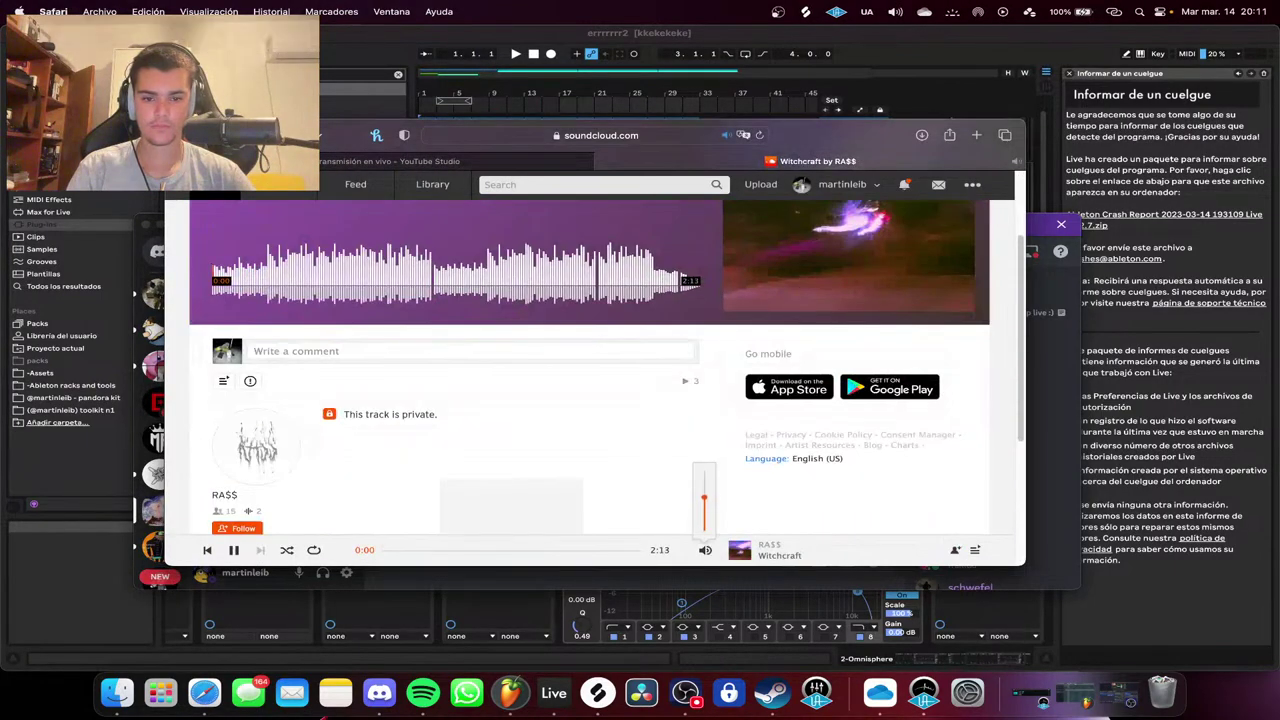
{"action": "scroll", "coordinate": [590, 370], "scroll_direction": "up", "scroll_amount": 2}
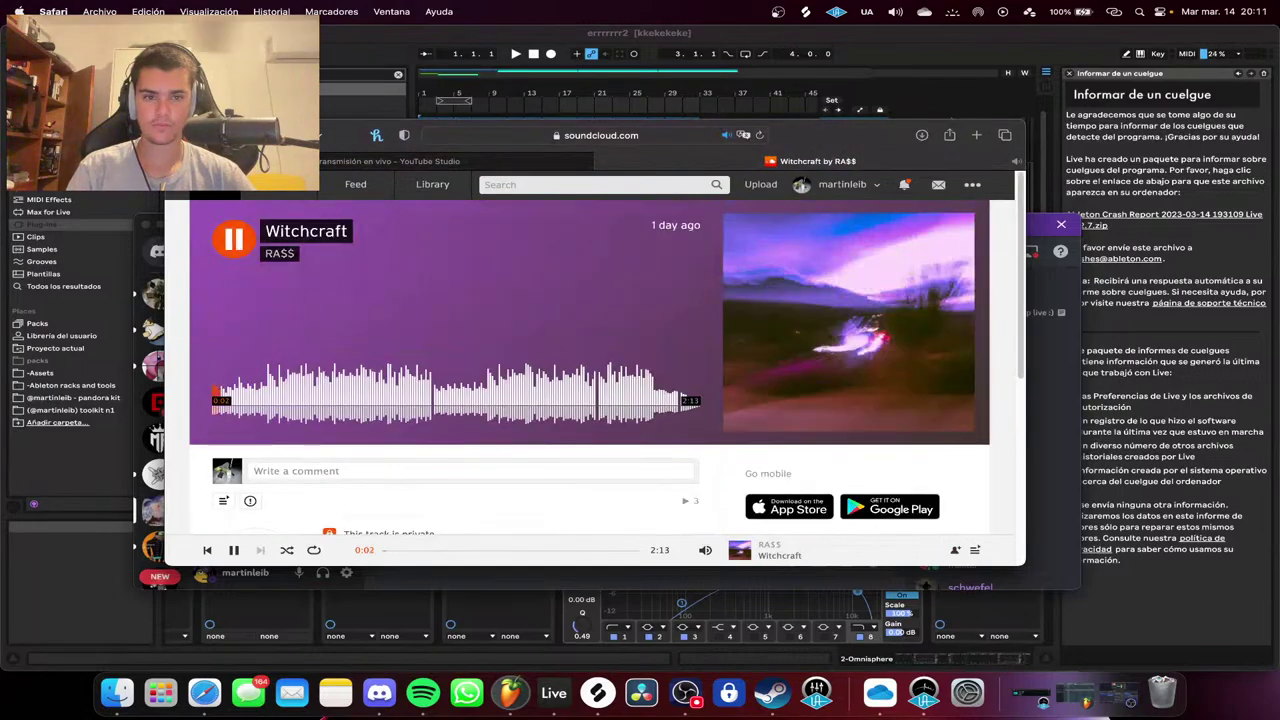
{"action": "left_click", "coordinate": [207, 550]}
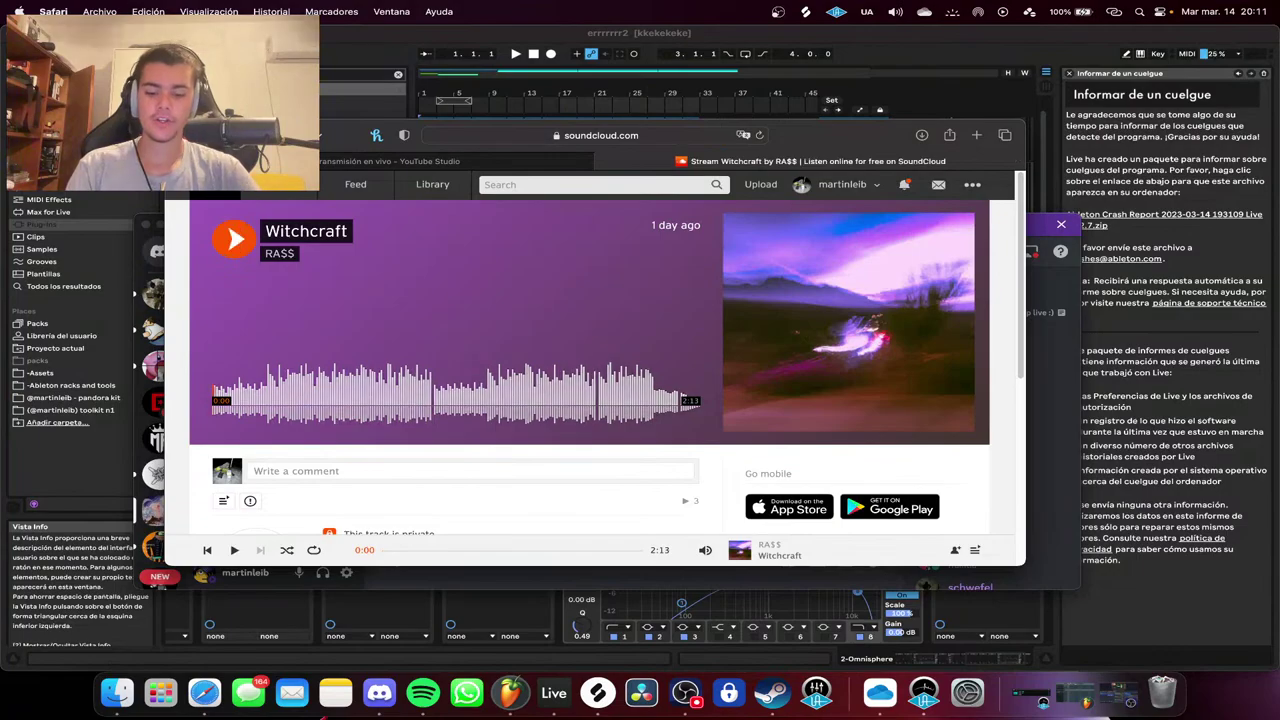
Open the YouTube home page in a new browser tab.
{"action": "key", "text": "super+t"}
{"action": "type", "text": "youtube."}
{"action": "key", "text": "Down"}
{"action": "key", "text": "Down"}
{"action": "key", "text": "Down"}
{"action": "key", "text": "Down"}
{"action": "key", "text": "Down"}
{"action": "key", "text": "Down"}
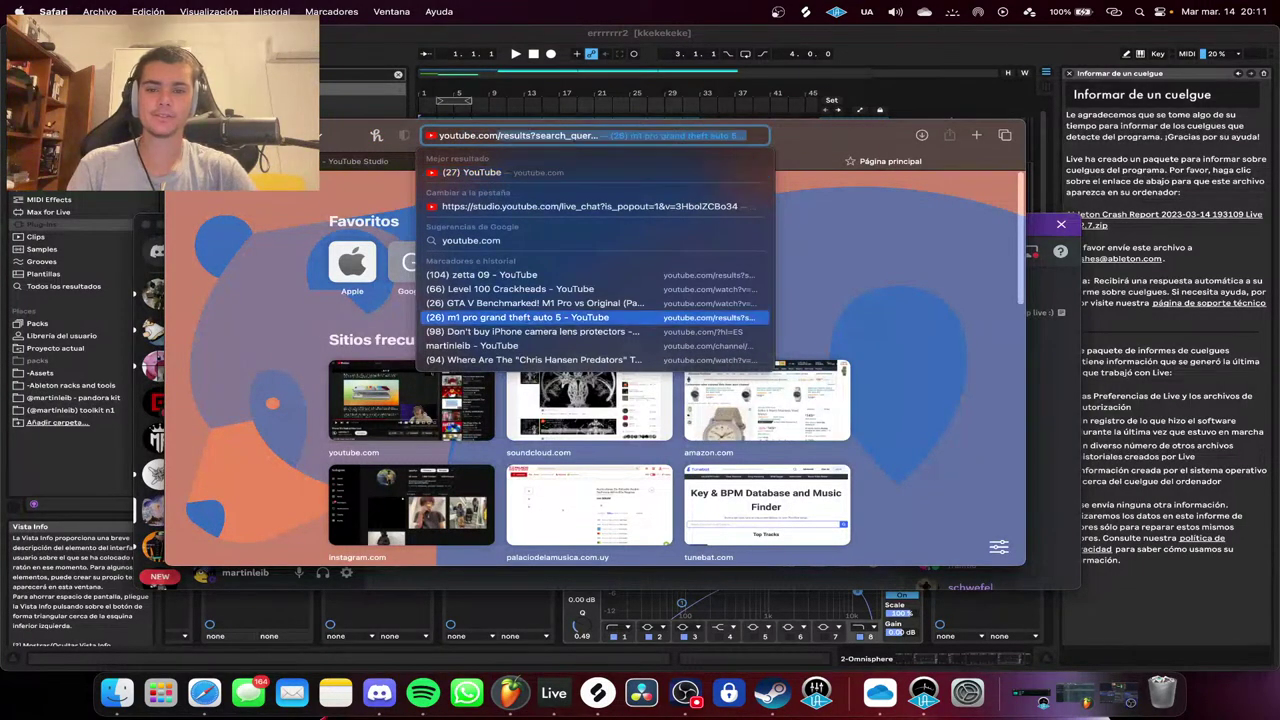
{"action": "key", "text": "Up"}
{"action": "key", "text": "Up"}
{"action": "key", "text": "Up"}
{"action": "key", "text": "Up"}
{"action": "key", "text": "Up"}
{"action": "key", "text": "Up"}
{"action": "key", "text": "Return"}
Return to the YouTube page in Safari and search for "prod matzingerr".
{"action": "key", "text": "super+Tab"}
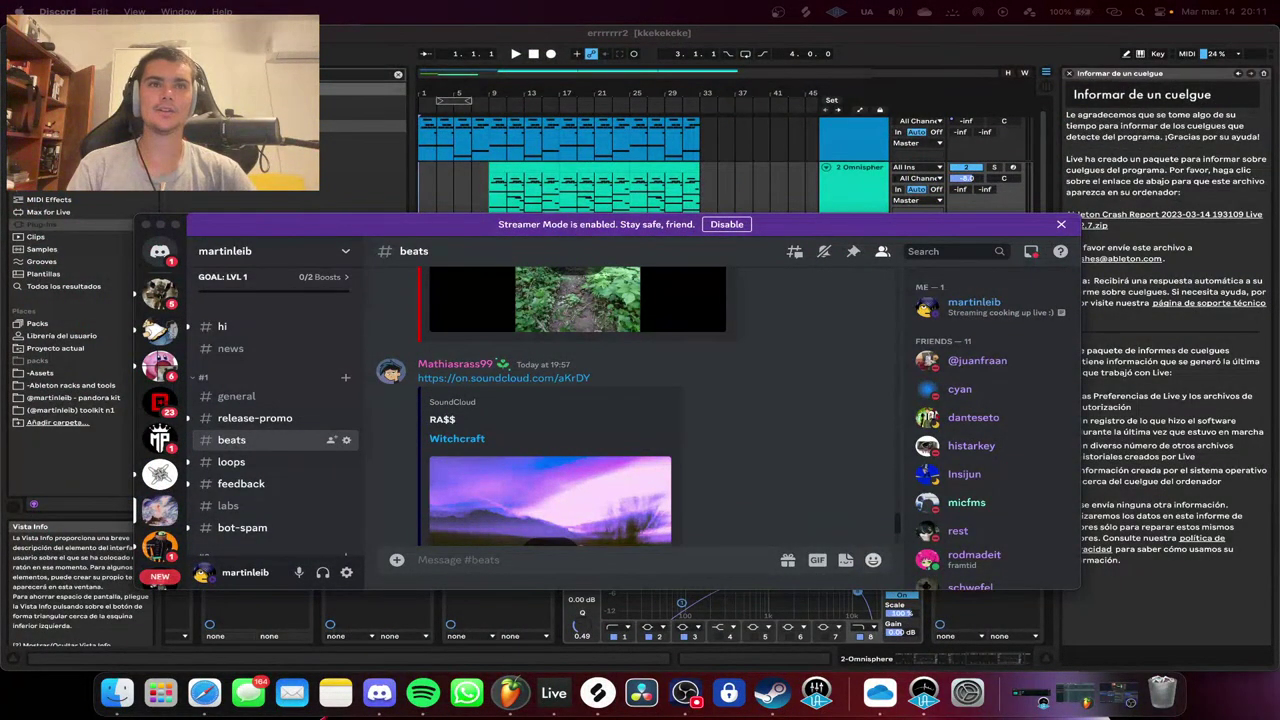
{"action": "key", "text": "super+Tab"}
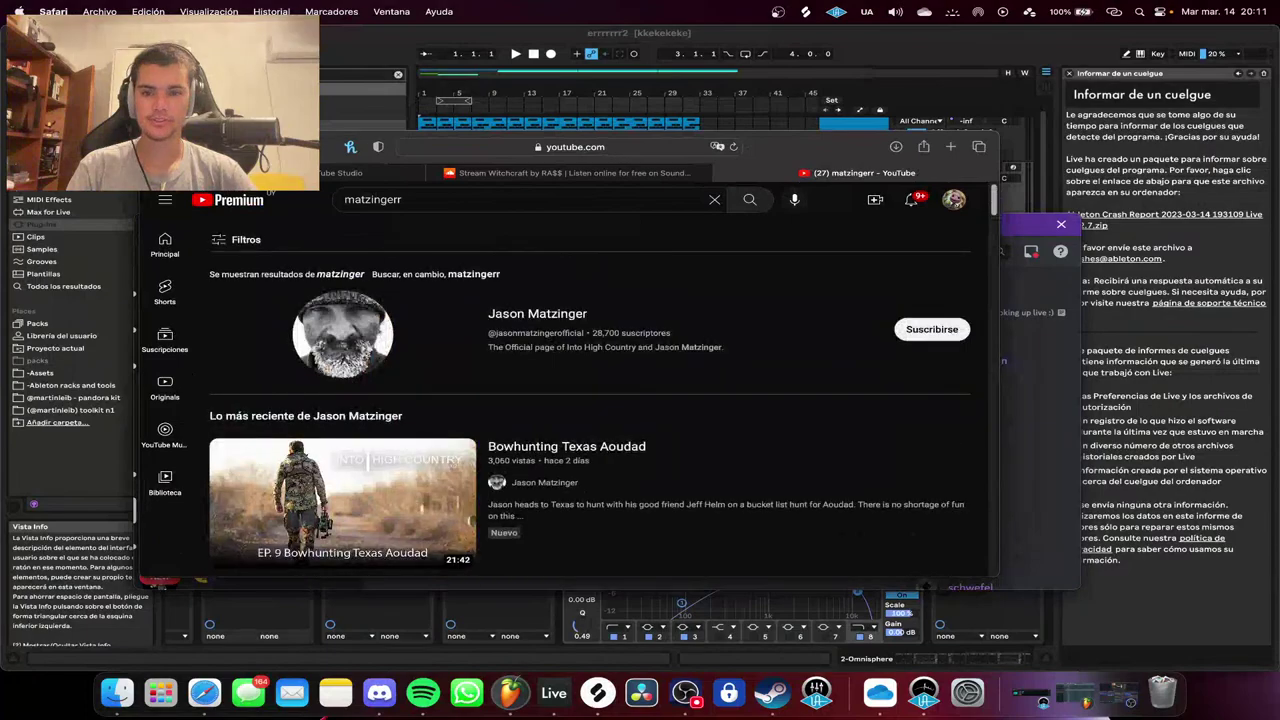
{"action": "left_click", "coordinate": [404, 200]}
{"action": "type", "text": "prod"}
{"action": "key", "text": "Return"}
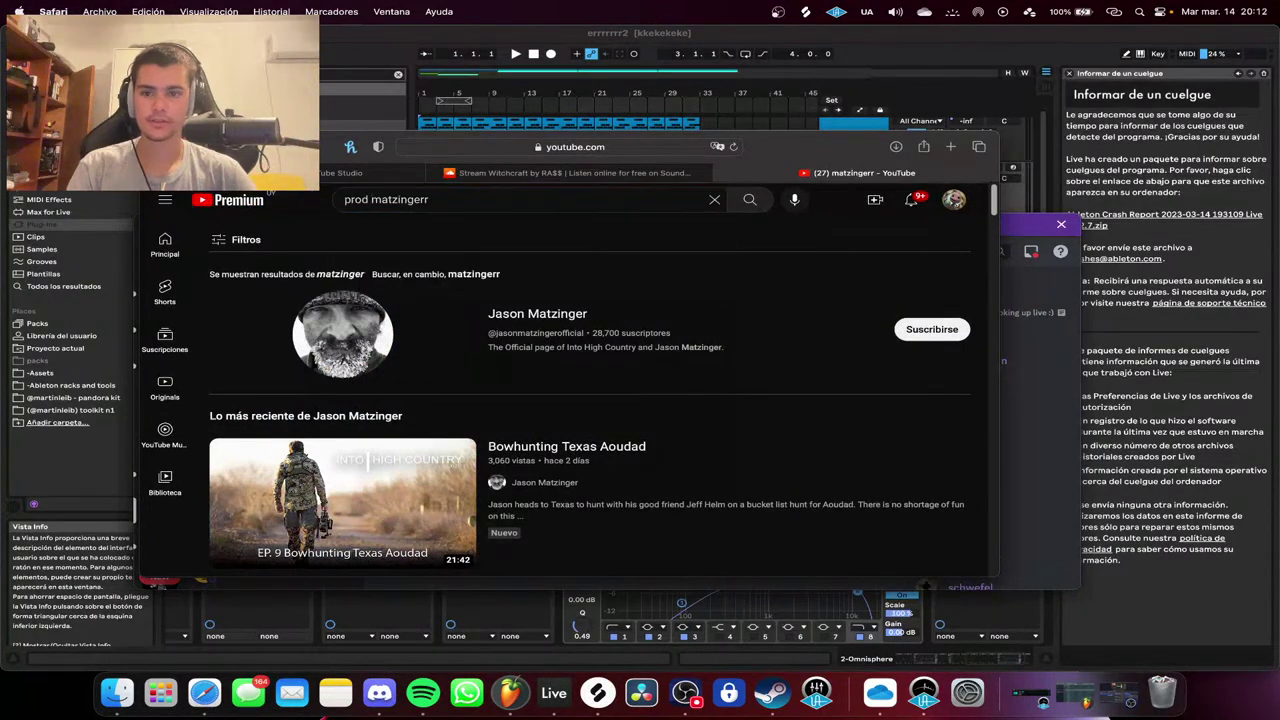
Open the soundsbymatzingerr channel from the search results and show its videos.
{"action": "scroll", "coordinate": [222, 305], "scroll_direction": "down", "scroll_amount": 3}
{"action": "scroll", "coordinate": [222, 305], "scroll_direction": "down", "scroll_amount": 3}
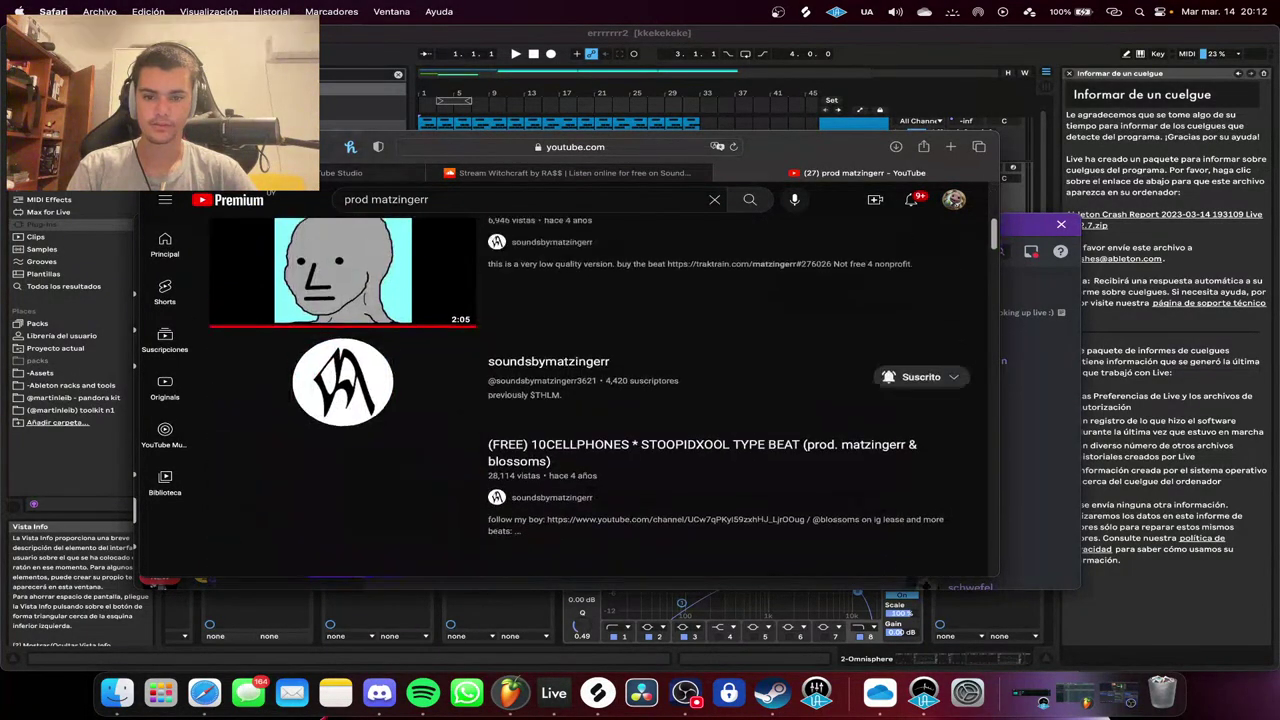
{"action": "scroll", "coordinate": [222, 305], "scroll_direction": "up", "scroll_amount": 3}
{"action": "left_click", "coordinate": [551, 481]}
{"action": "scroll", "coordinate": [480, 435], "scroll_direction": "down", "scroll_amount": 3}
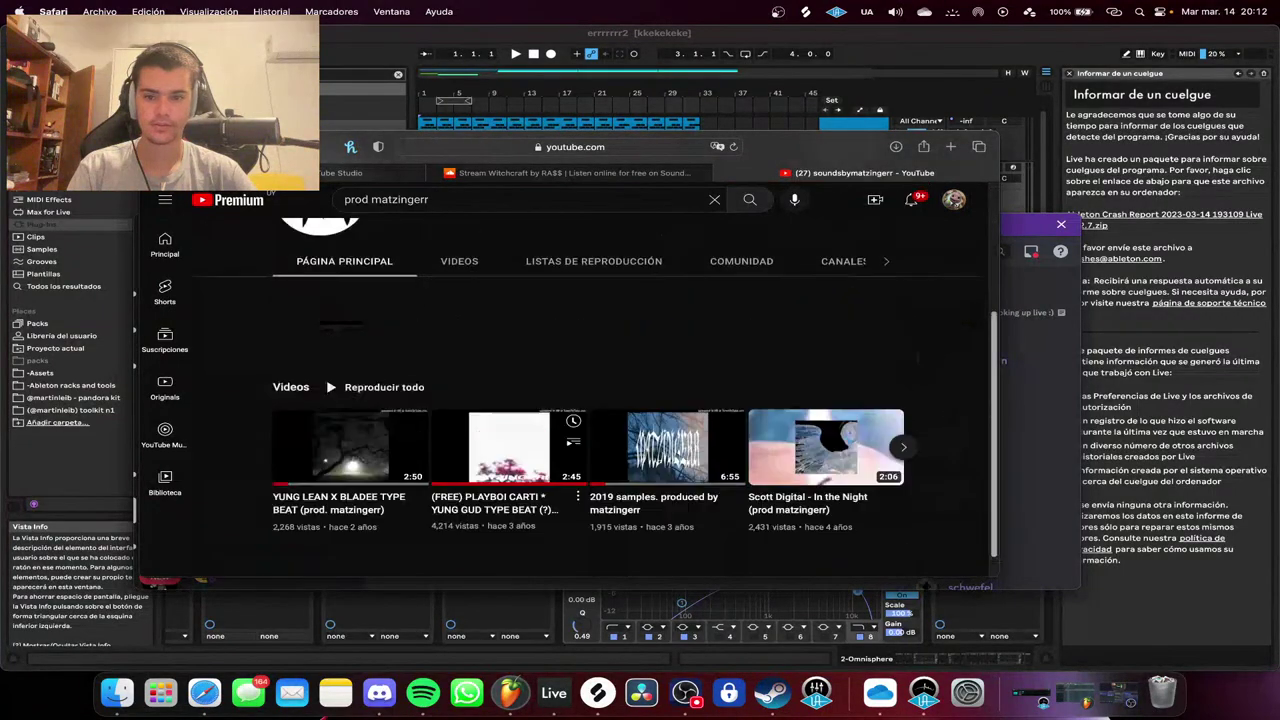
{"action": "scroll", "coordinate": [480, 435], "scroll_direction": "up", "scroll_amount": 1}
{"action": "left_click", "coordinate": [462, 350]}
Play the channel's "(SOLD) LUCKI * UGLYFRIEND * SADBALMAIN TYPE BEAT (prod matzingerr)" video and raise the player volume.
{"action": "scroll", "coordinate": [462, 350], "scroll_direction": "down", "scroll_amount": 4}
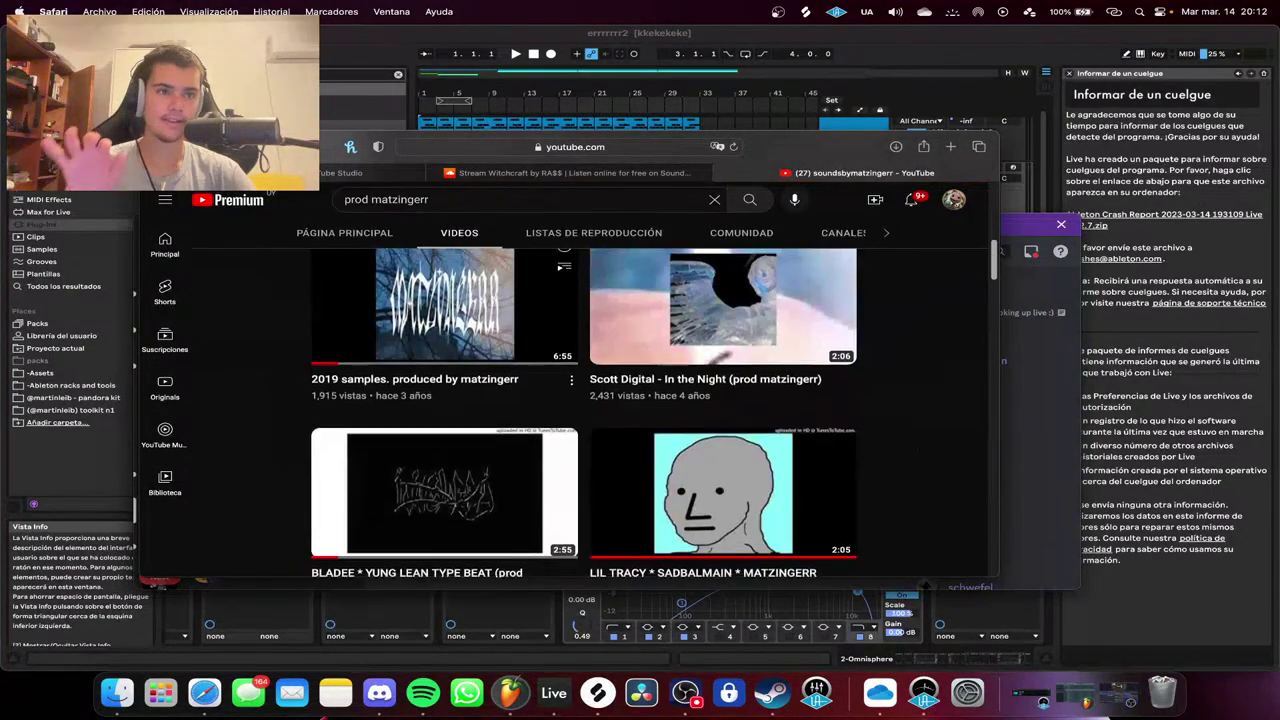
{"action": "scroll", "coordinate": [584, 414], "scroll_direction": "down", "scroll_amount": 5}
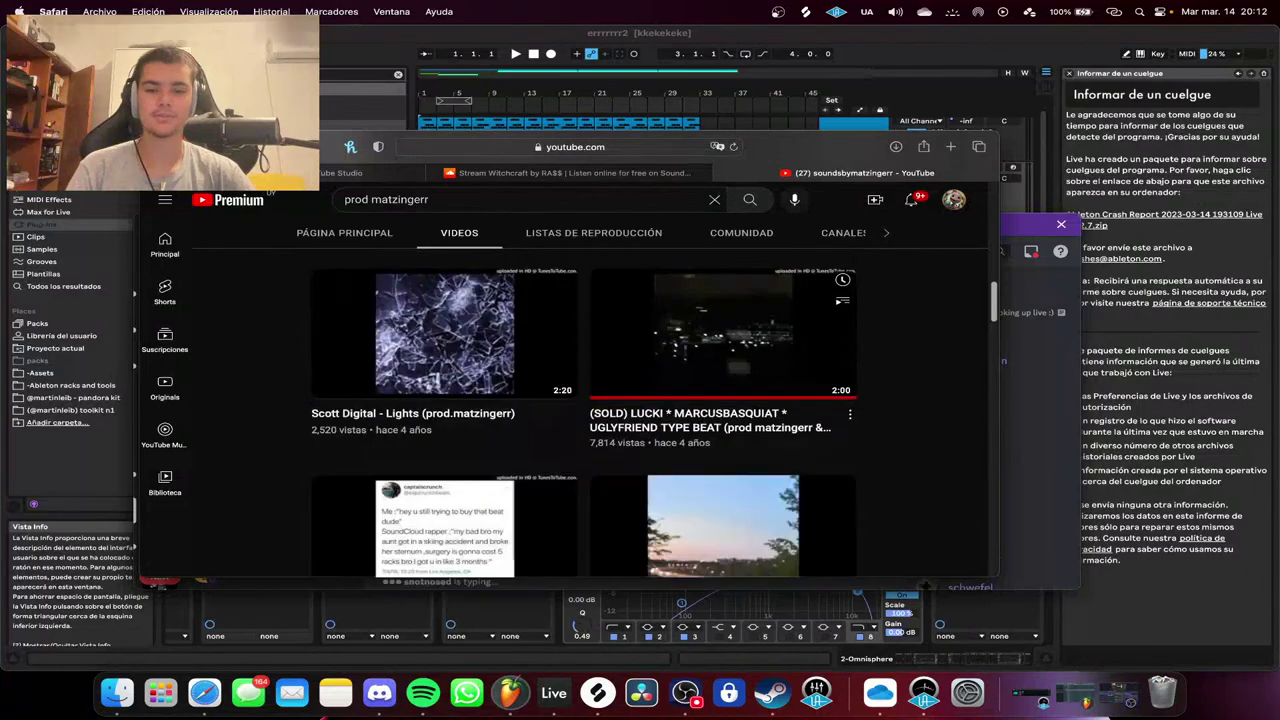
{"action": "scroll", "coordinate": [584, 414], "scroll_direction": "down", "scroll_amount": 10}
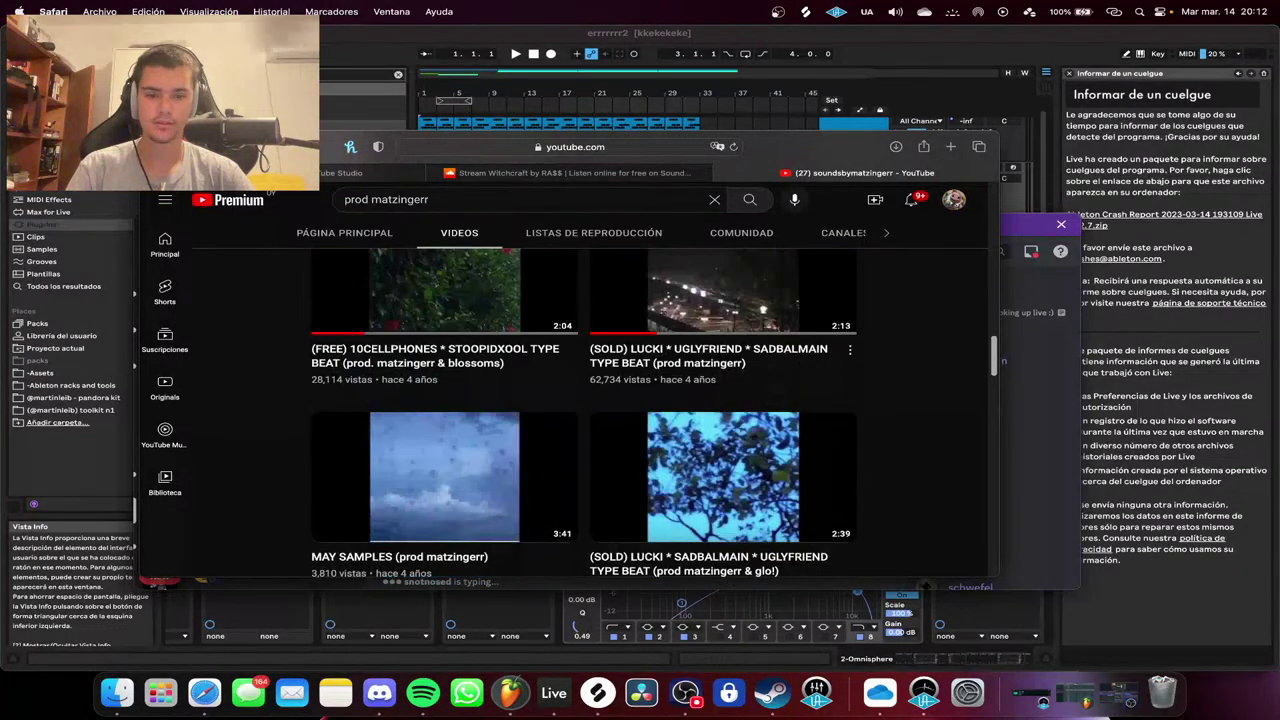
{"action": "left_click", "coordinate": [722, 295]}
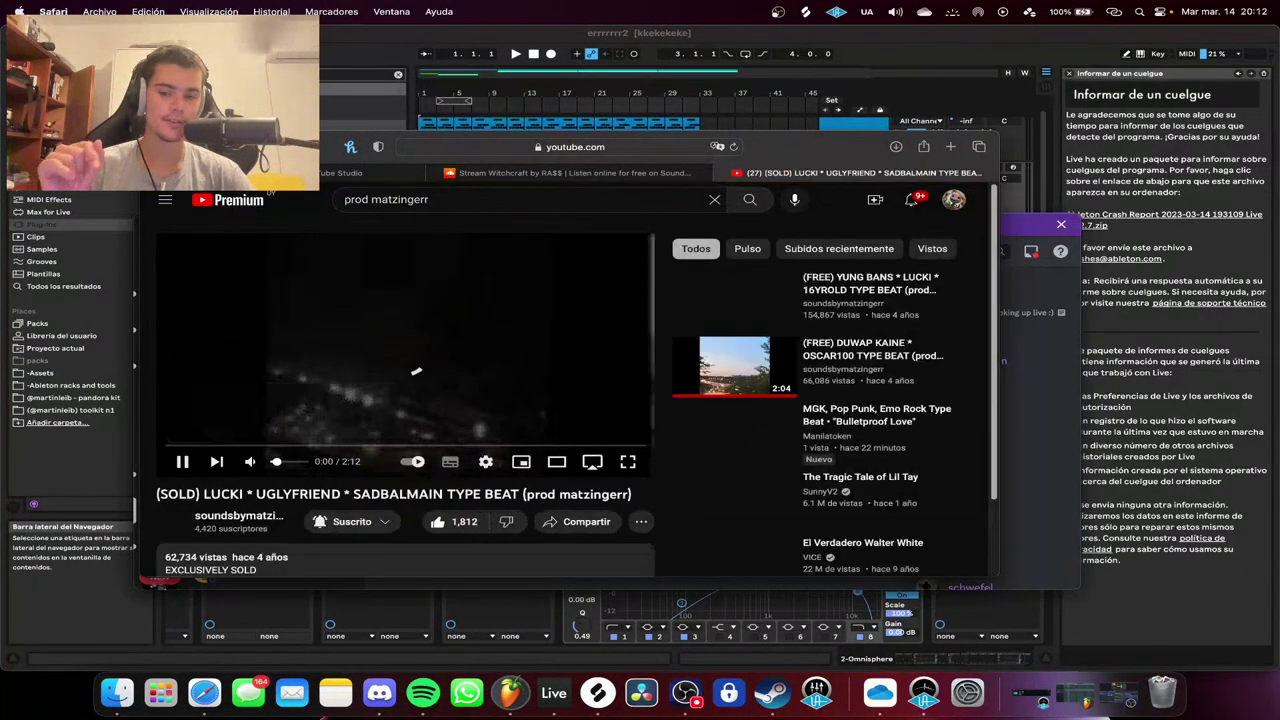
{"action": "left_click", "coordinate": [303, 461]}
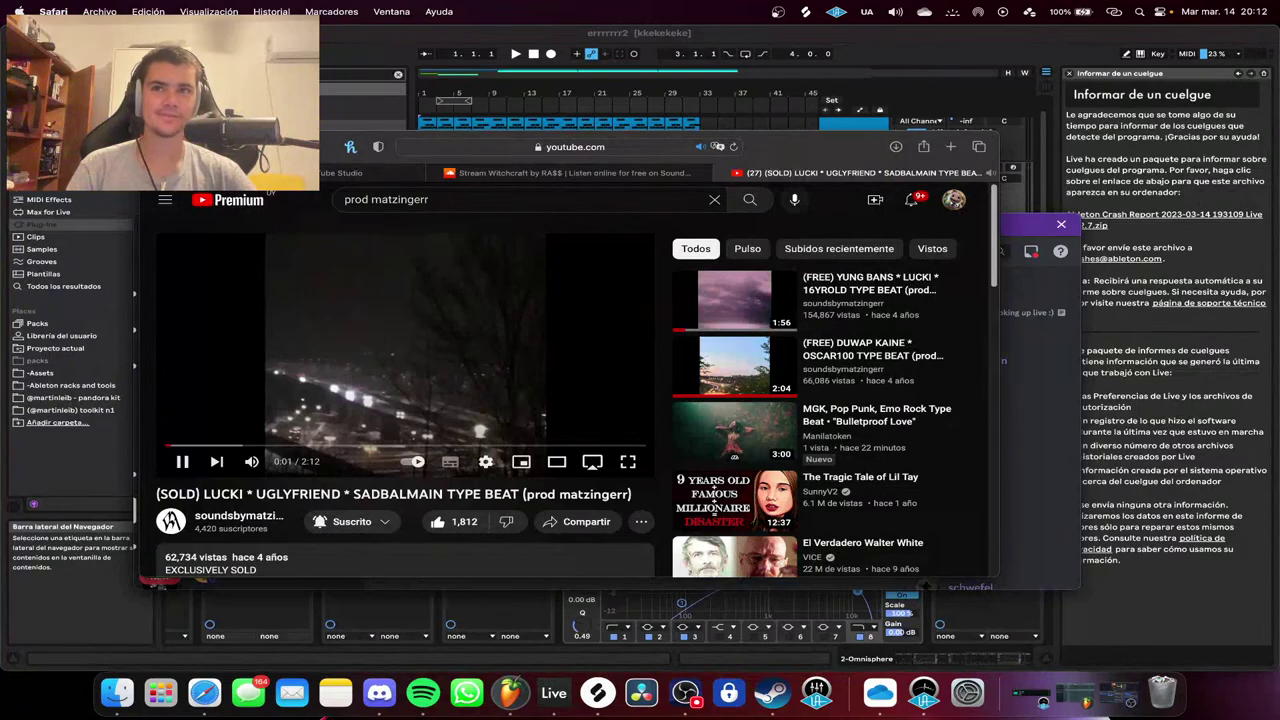
Return to the SoundCloud track "Witchcraft", play it and check the player volume.
{"action": "left_click", "coordinate": [520, 172]}
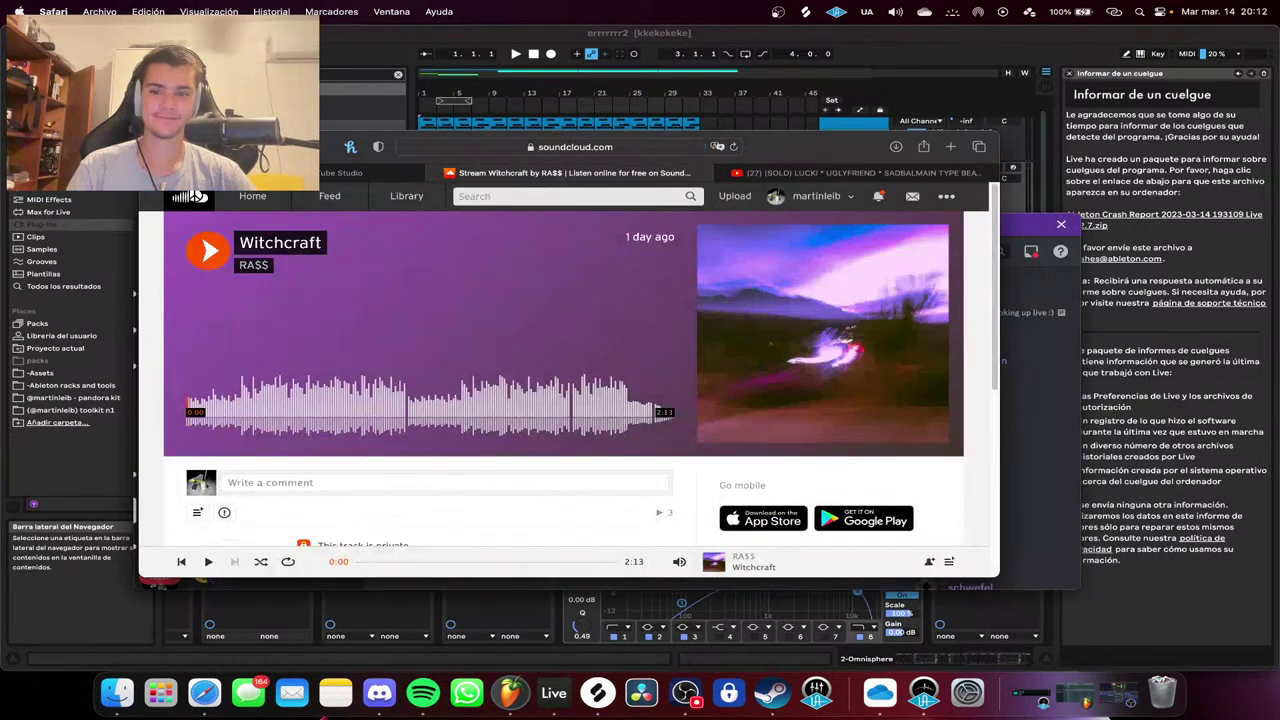
{"action": "key", "text": "space"}
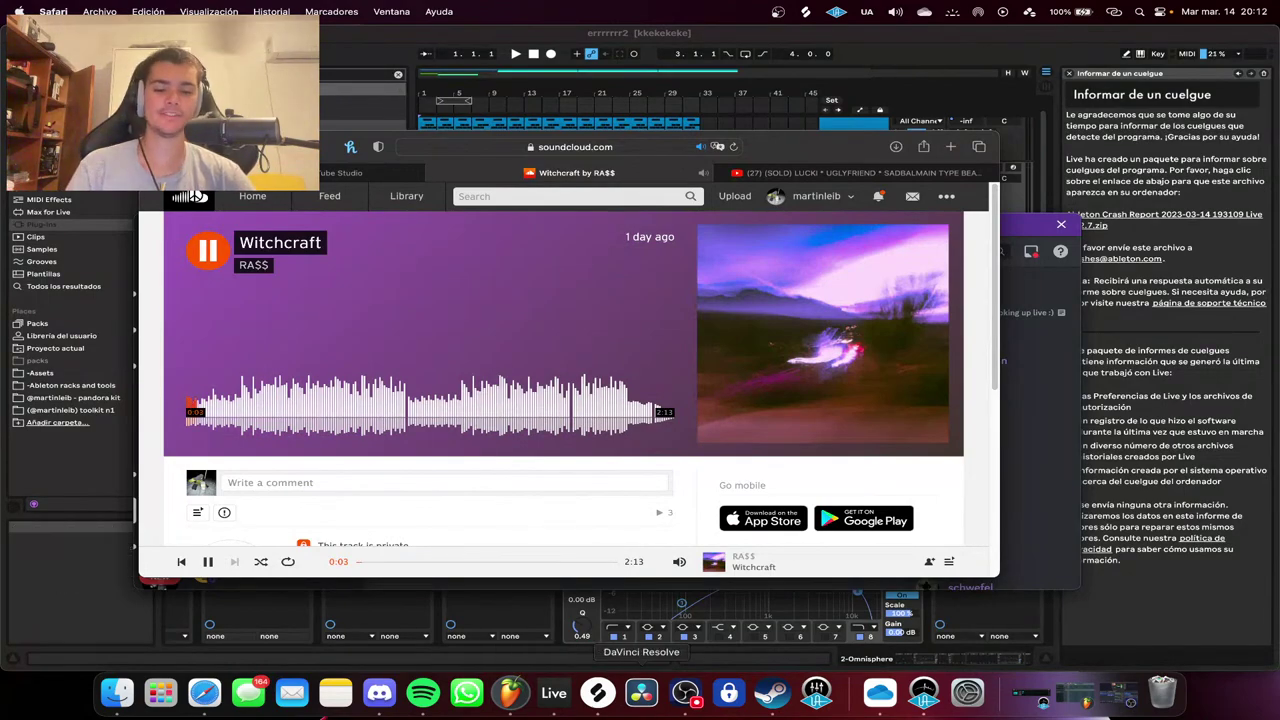
{"action": "left_click", "coordinate": [686, 693]}
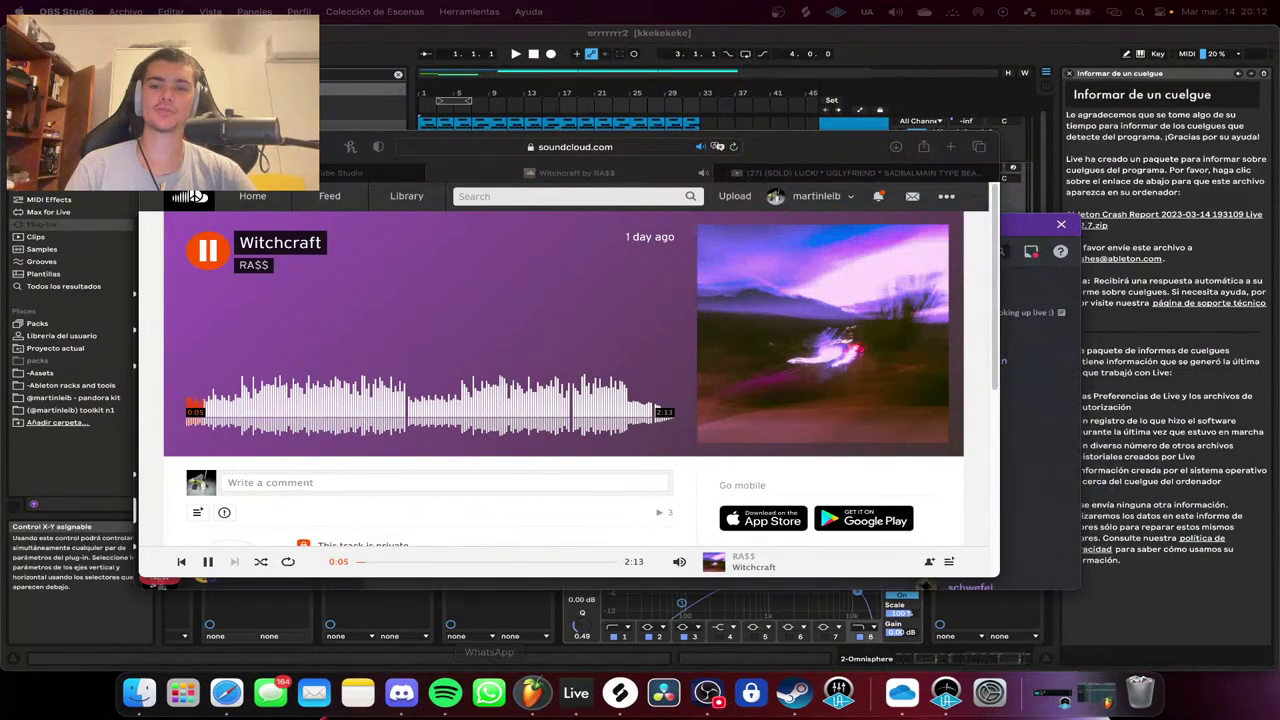
{"action": "scroll", "coordinate": [197, 196], "scroll_direction": "down", "scroll_amount": 3}
{"action": "scroll", "coordinate": [197, 196], "scroll_direction": "up", "scroll_amount": 3}
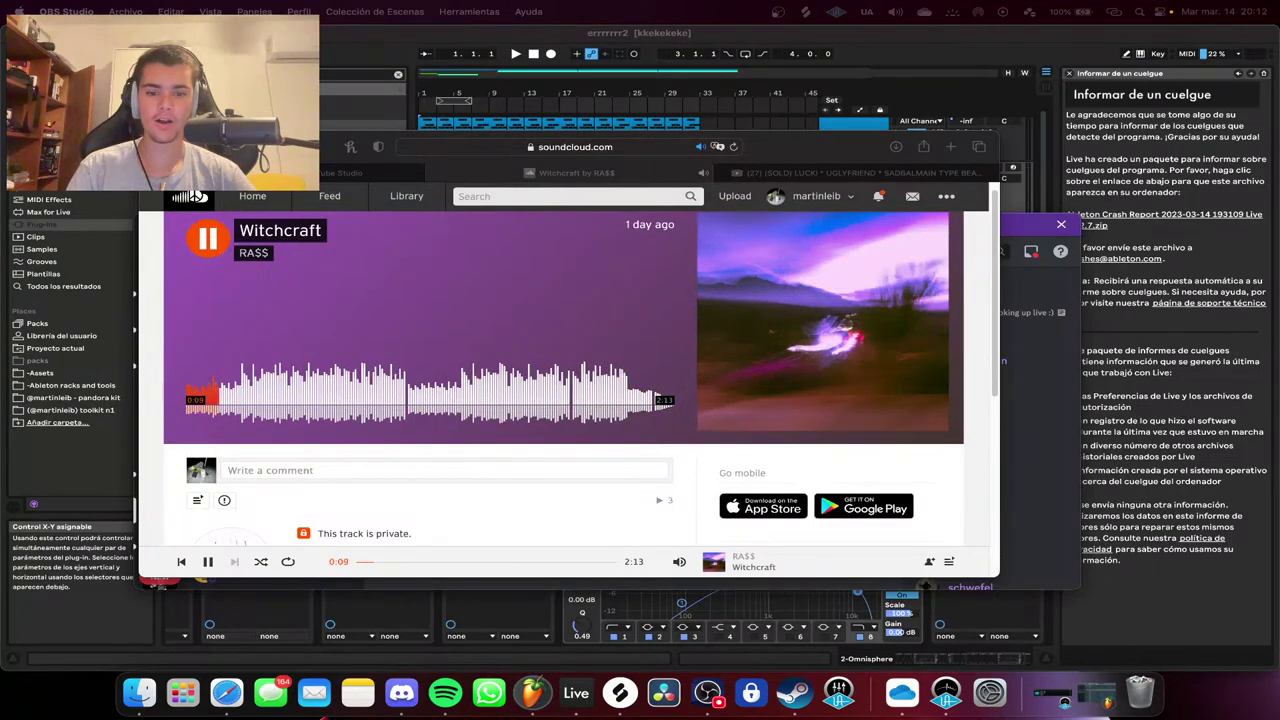
{"action": "left_click", "coordinate": [679, 562]}
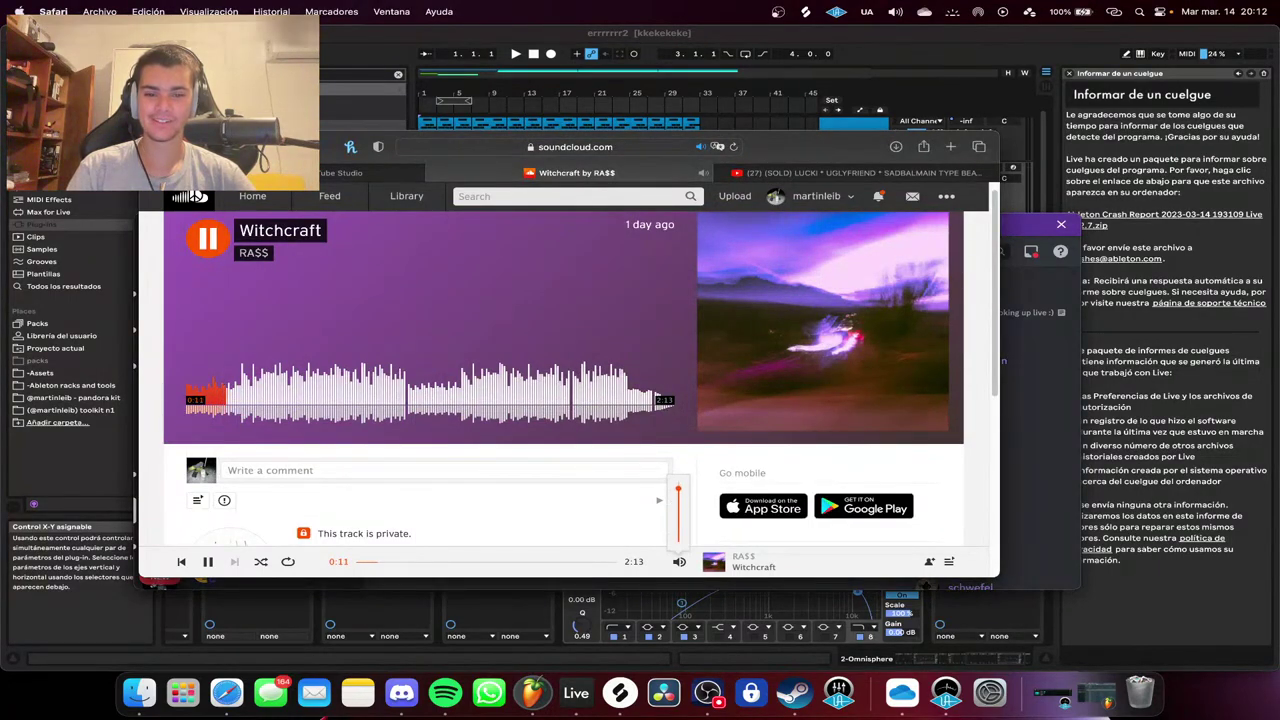
{"action": "scroll", "coordinate": [197, 196], "scroll_direction": "down", "scroll_amount": 5}
{"action": "scroll", "coordinate": [197, 196], "scroll_direction": "up", "scroll_amount": 5}
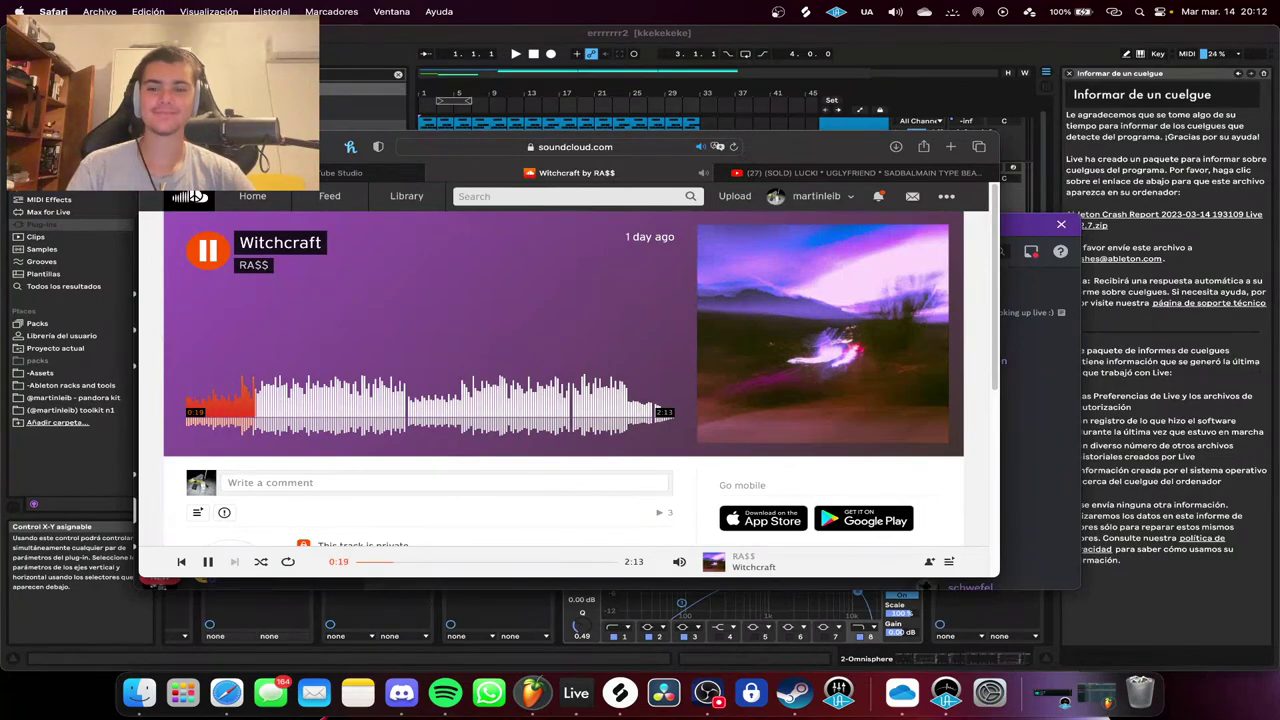
Follow the artist RA$$ from the "Witchcraft" track page and check the SoundCloud notifications.
{"action": "scroll", "coordinate": [197, 196], "scroll_direction": "down", "scroll_amount": 4}
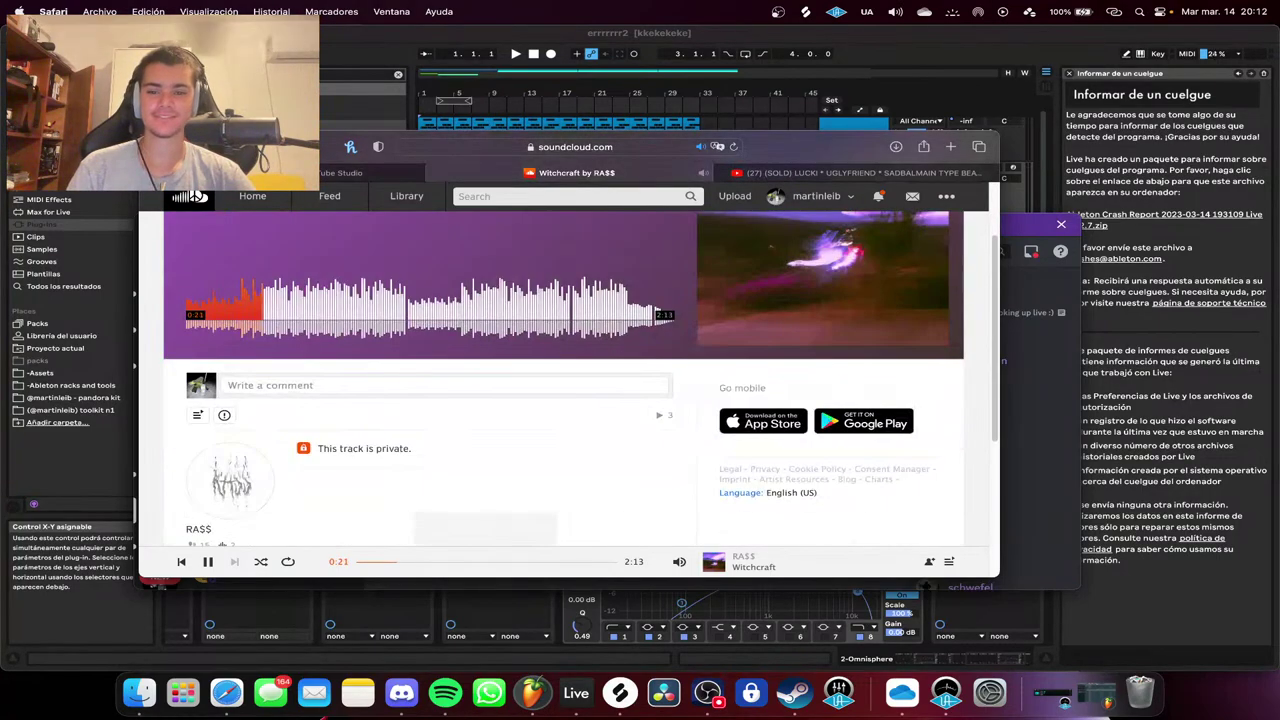
{"action": "scroll", "coordinate": [197, 196], "scroll_direction": "up", "scroll_amount": 4}
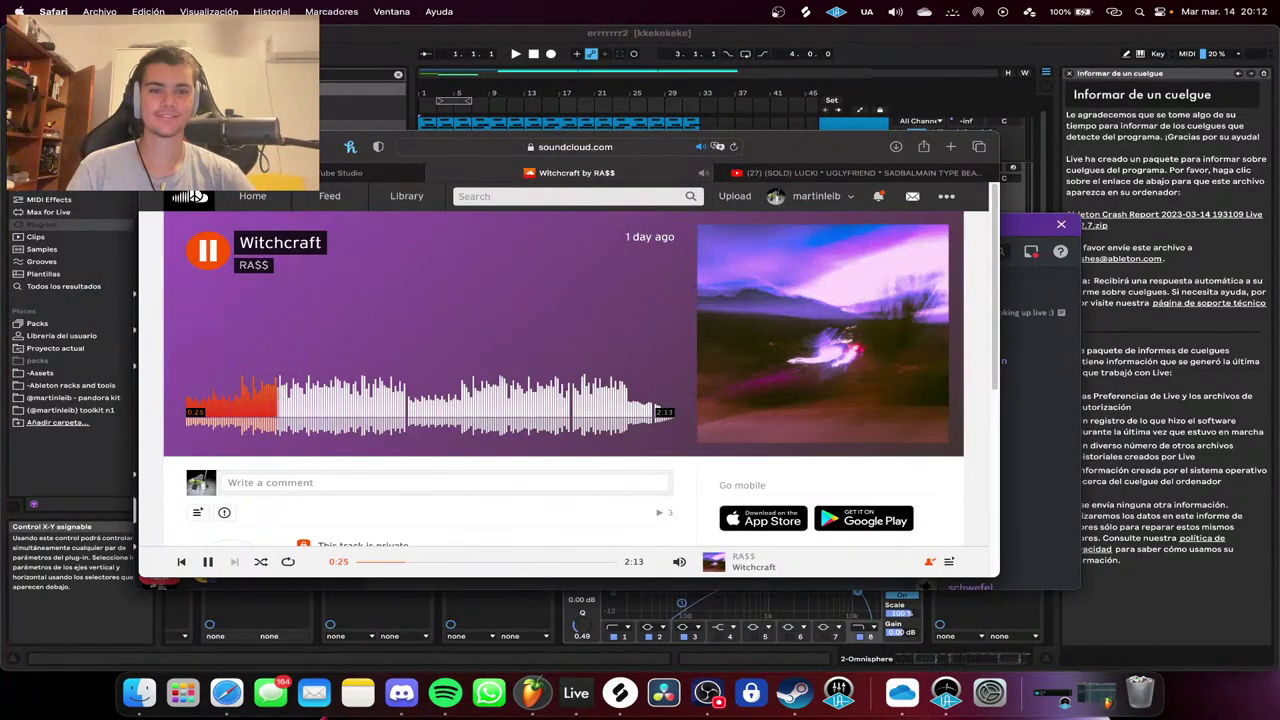
{"action": "left_click", "coordinate": [878, 196]}
{"action": "left_click", "coordinate": [878, 196]}
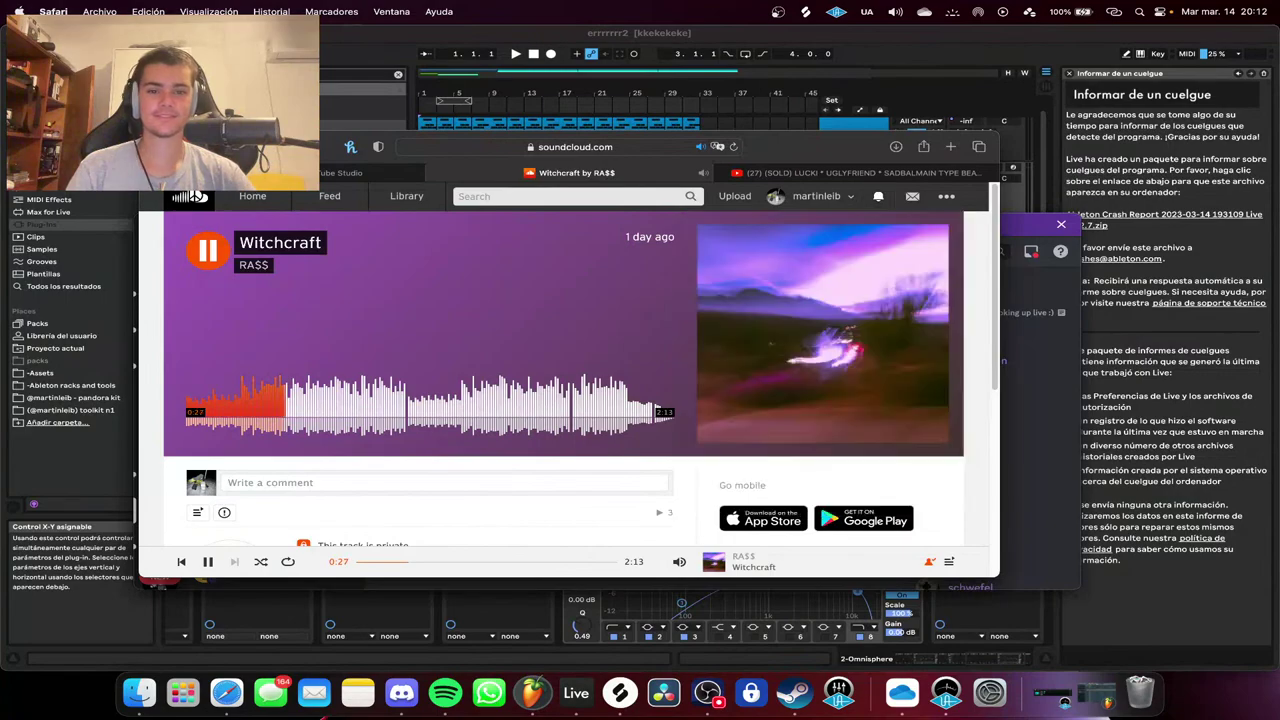
Open the RA$$ profile in a new browser tab, look over its tracks and close the tab.
{"action": "scroll", "coordinate": [197, 196], "scroll_direction": "down", "scroll_amount": 3}
{"action": "scroll", "coordinate": [197, 196], "scroll_direction": "up", "scroll_amount": 3}
{"action": "left_click", "coordinate": [254, 265], "text": "super"}
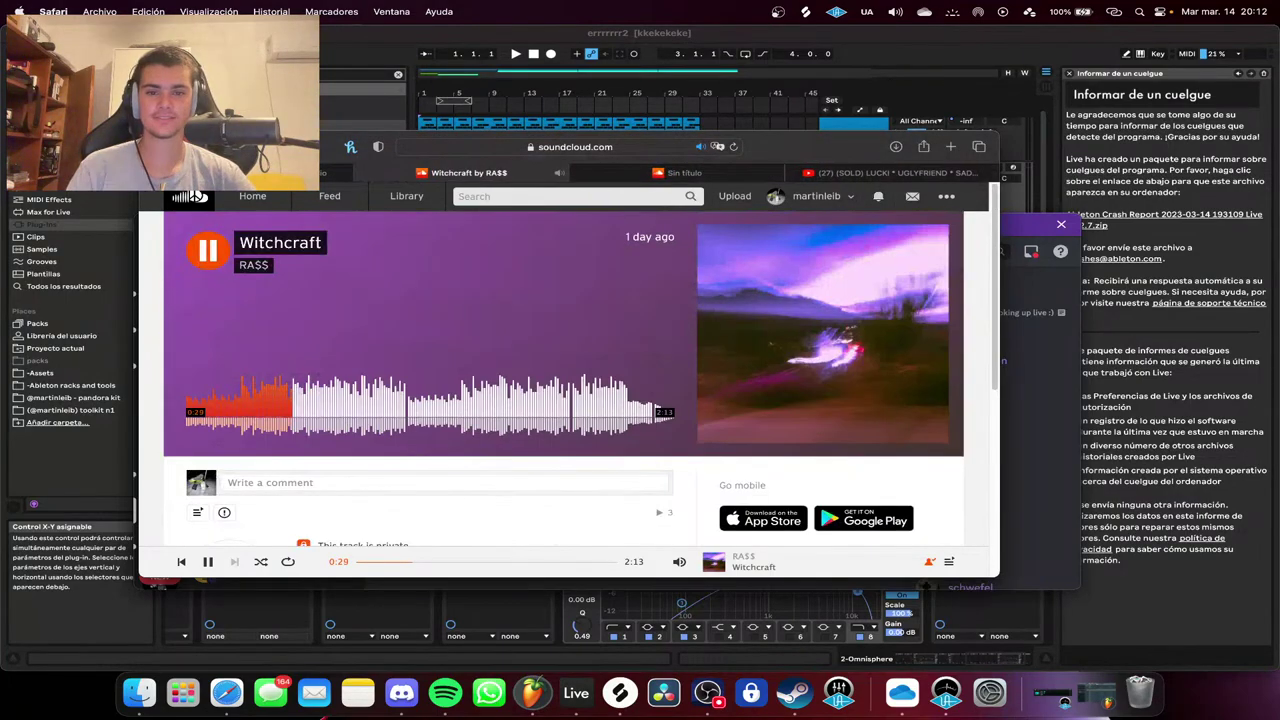
{"action": "left_click", "coordinate": [677, 173]}
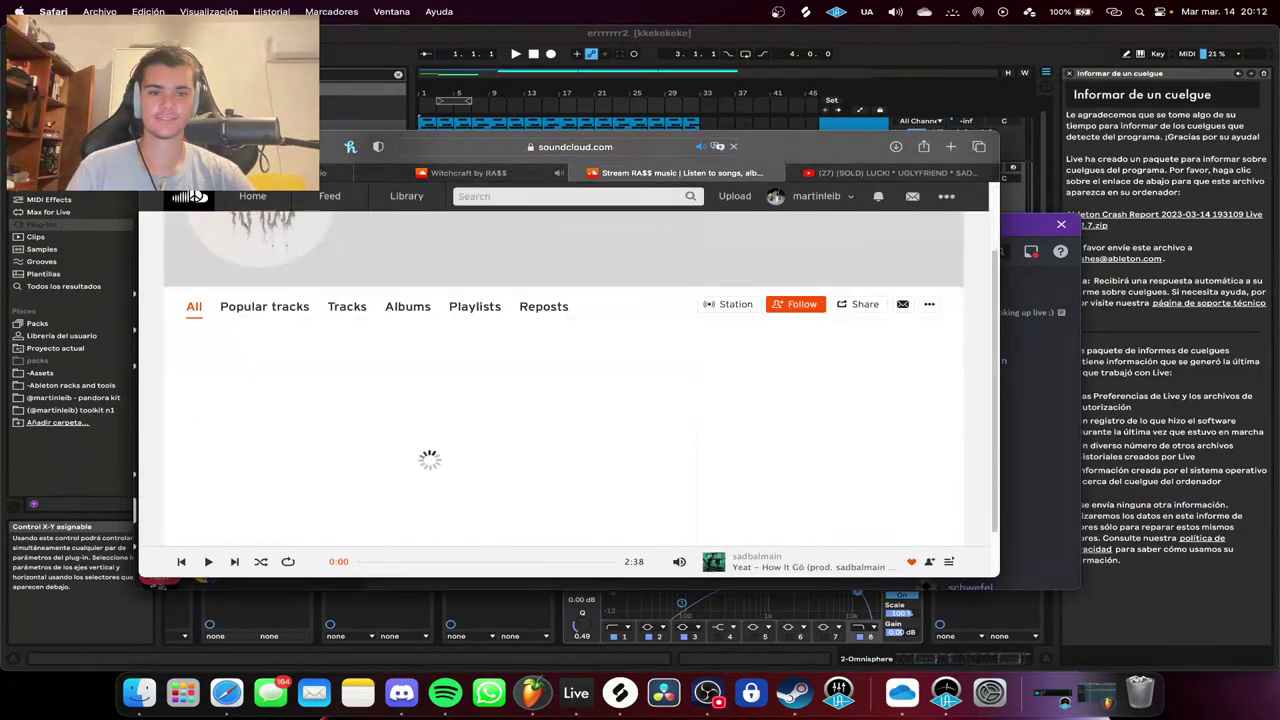
{"action": "scroll", "coordinate": [197, 196], "scroll_direction": "down", "scroll_amount": 3}
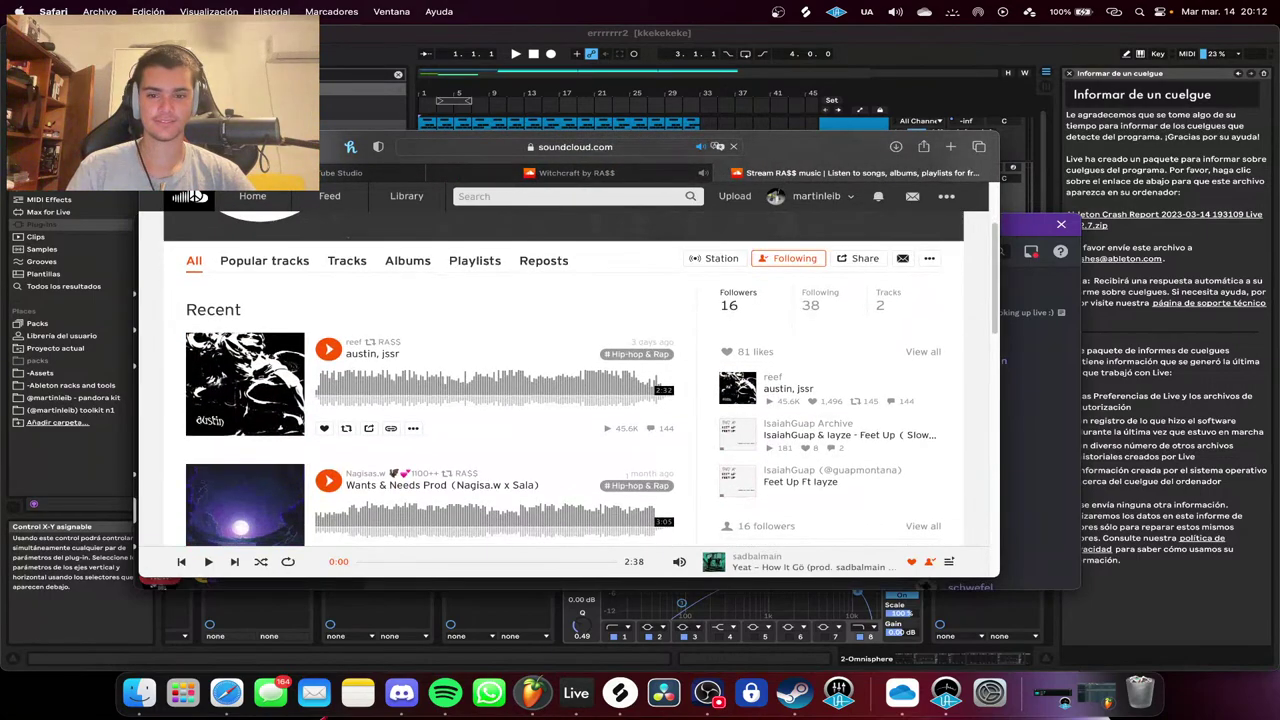
{"action": "scroll", "coordinate": [197, 196], "scroll_direction": "up", "scroll_amount": 5}
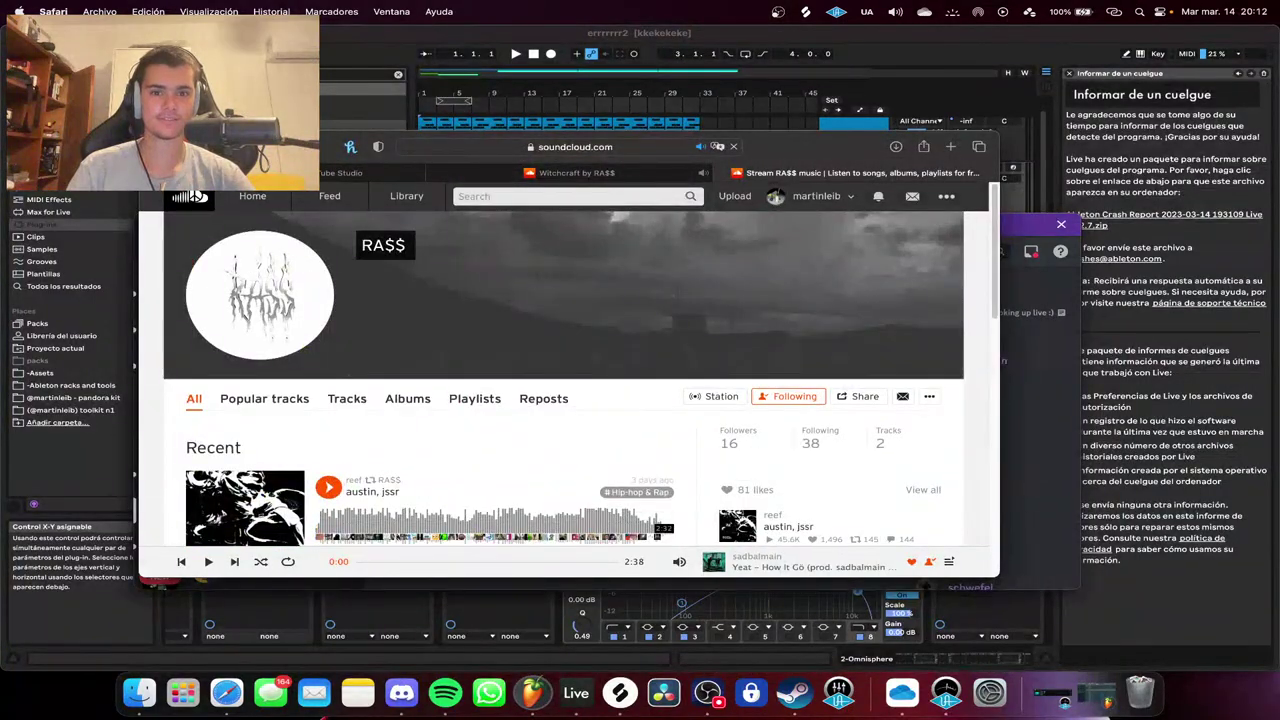
{"action": "key", "text": "super+w"}
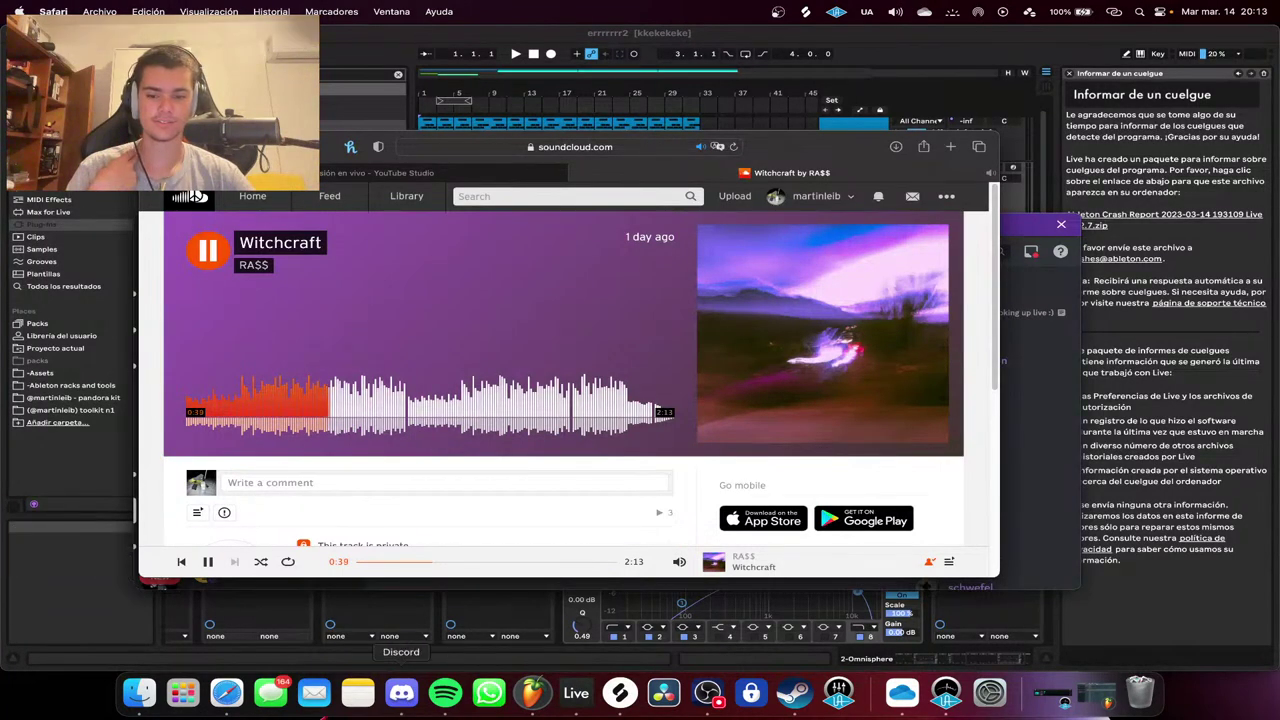
Switch to Discord and view the mutual servers and mutual friends of the member who posted the "Witchcraft" link.
{"action": "key", "text": "super+Tab"}
{"action": "left_click", "coordinate": [391, 373]}
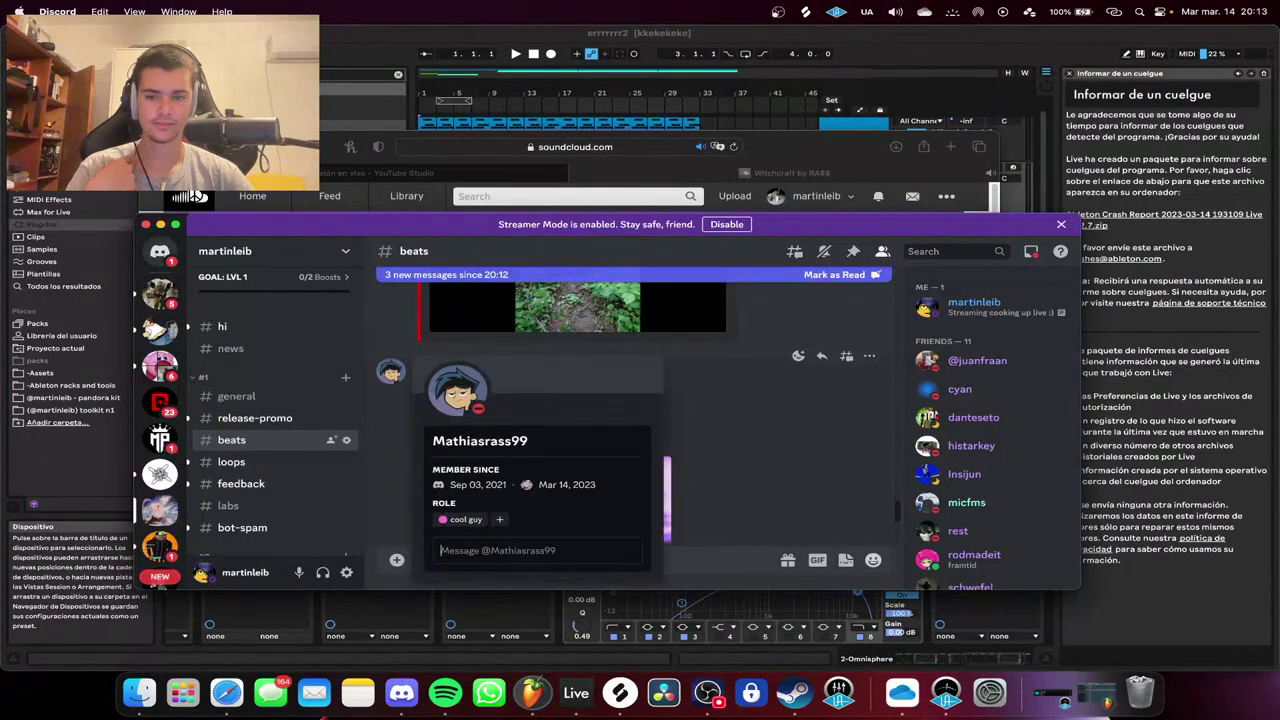
{"action": "left_click", "coordinate": [458, 390]}
{"action": "left_click", "coordinate": [510, 401]}
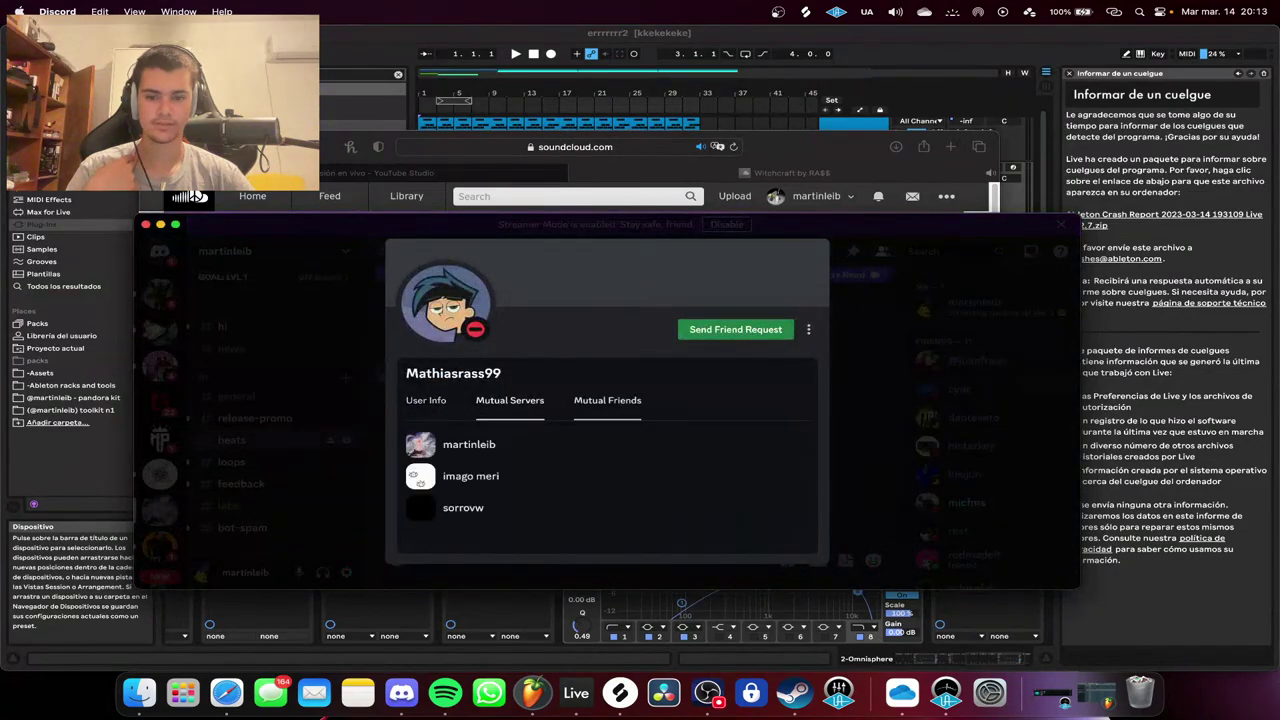
{"action": "left_click", "coordinate": [607, 401]}
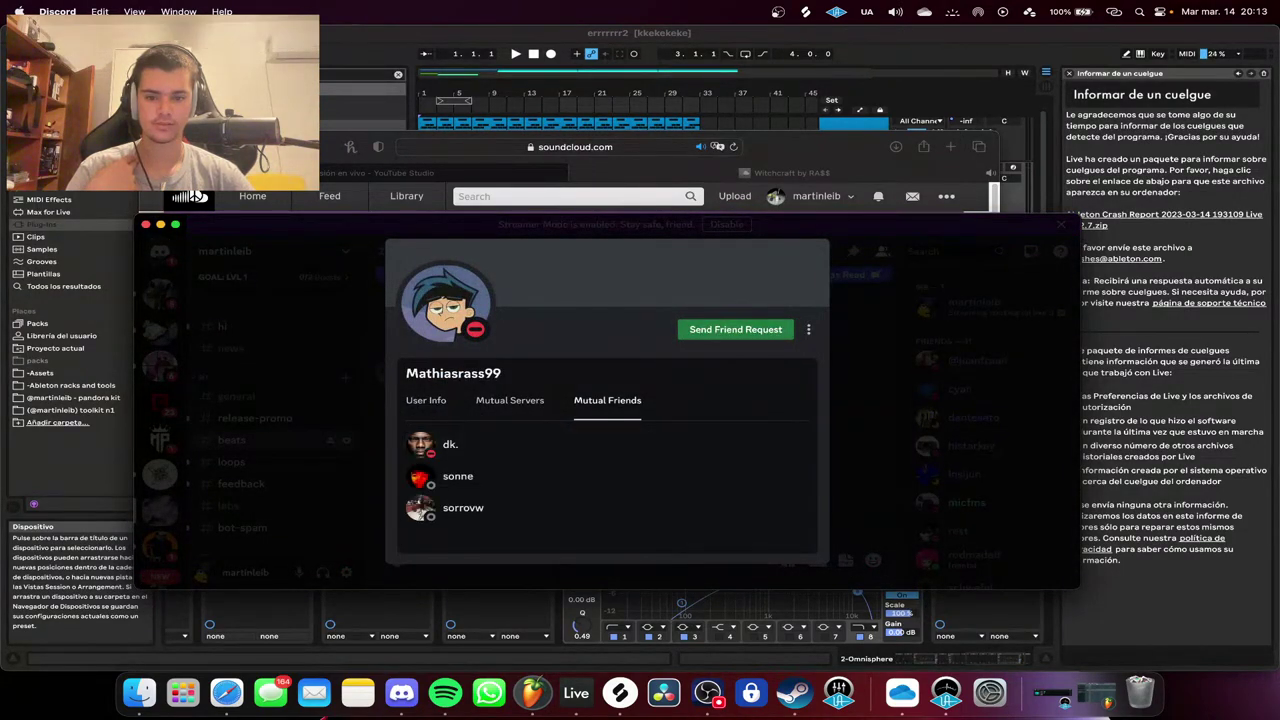
{"action": "key", "text": "Escape"}
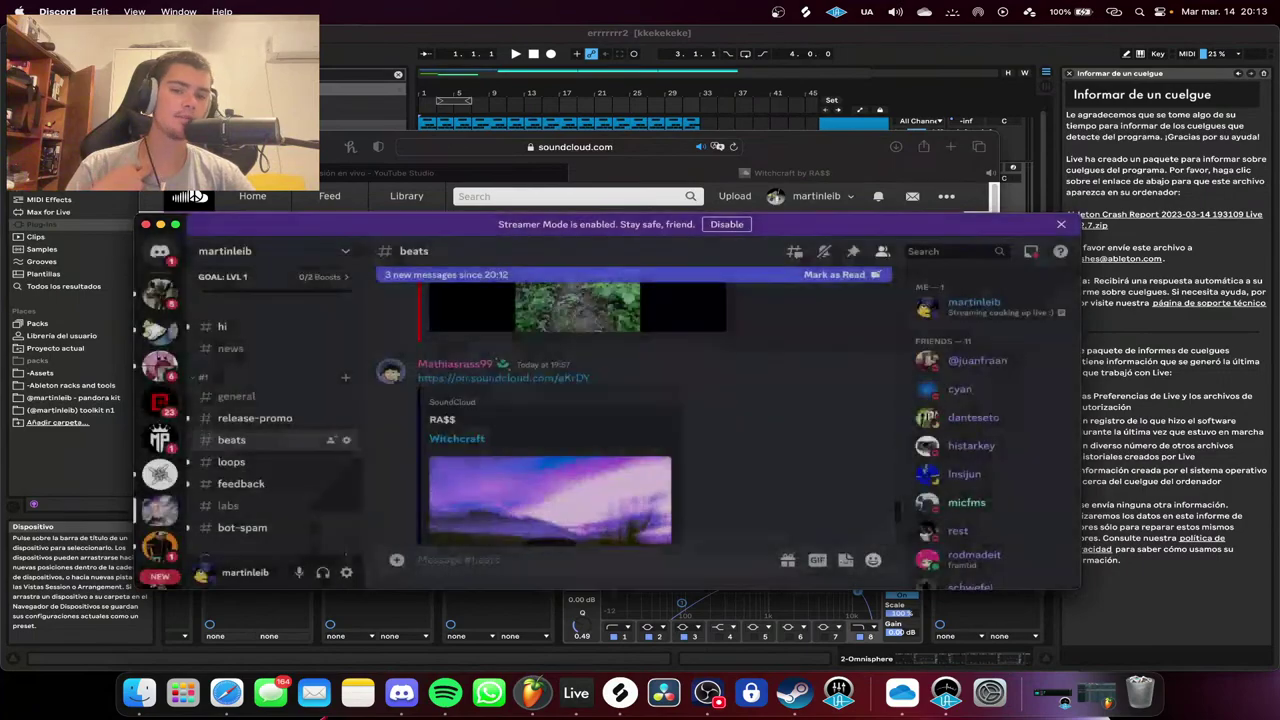
Return to "Witchcraft" in Safari, look over the track page and pause playback.
{"action": "key", "text": "super+Tab"}
{"action": "scroll", "coordinate": [197, 195], "scroll_direction": "down", "scroll_amount": 3}
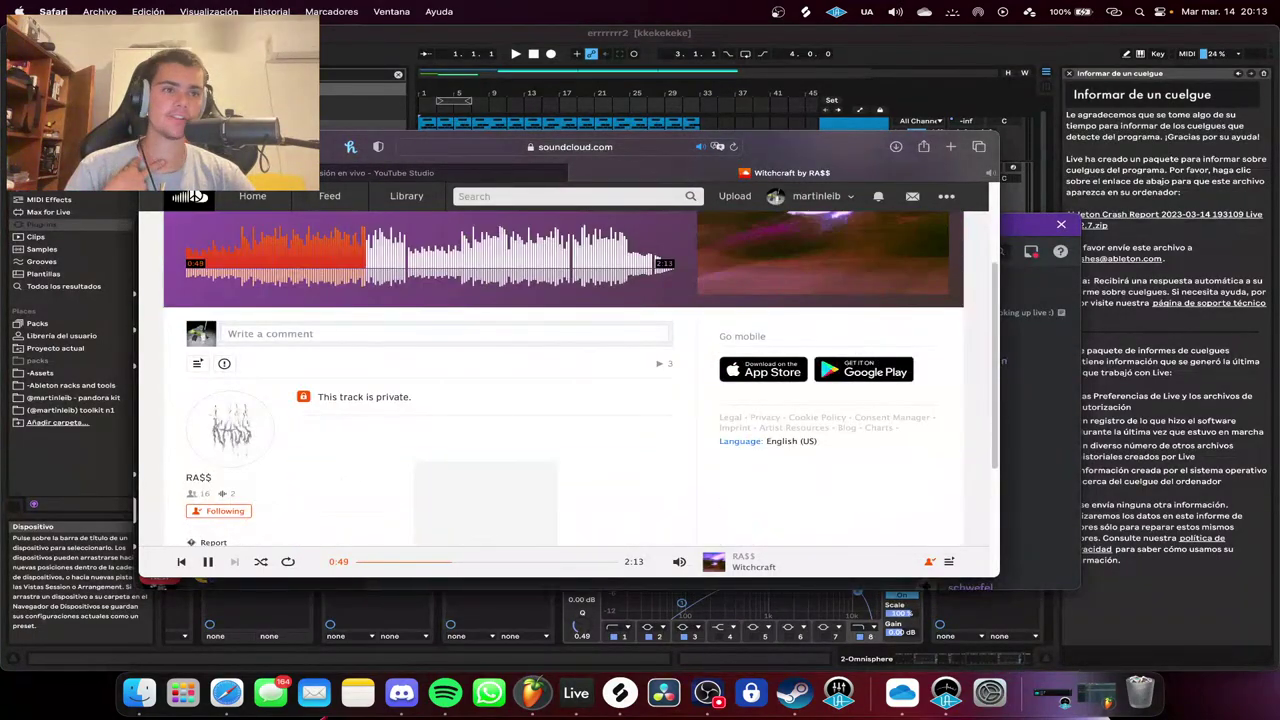
{"action": "scroll", "coordinate": [197, 195], "scroll_direction": "up", "scroll_amount": 3}
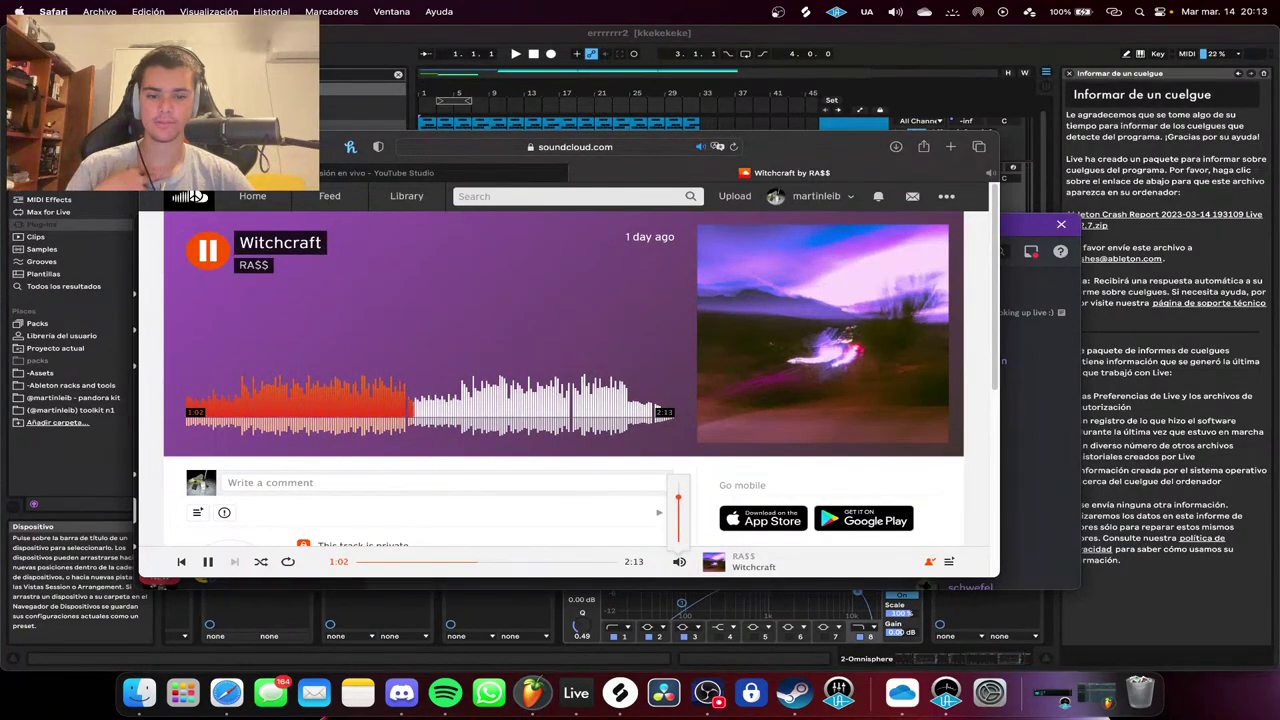
{"action": "key", "text": "space"}
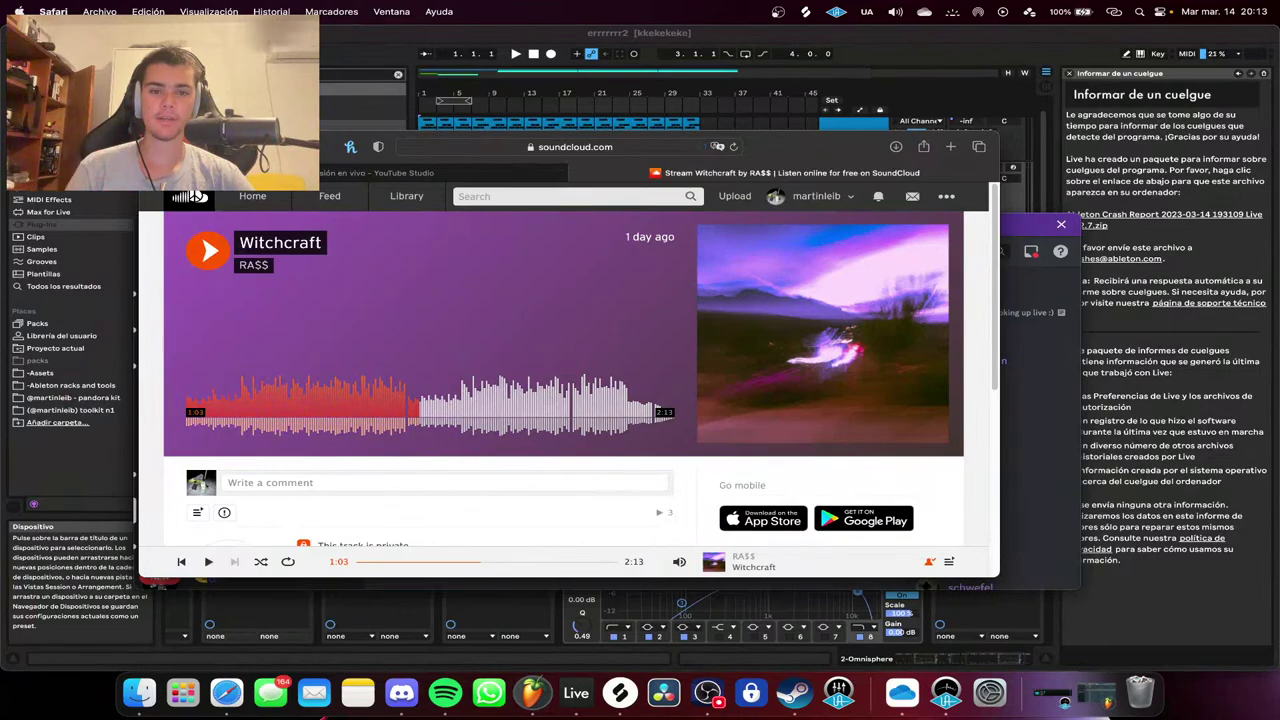
Switch to Ableton Live and play the arrangement from around bar 9.
{"action": "key", "text": "super+Tab"}
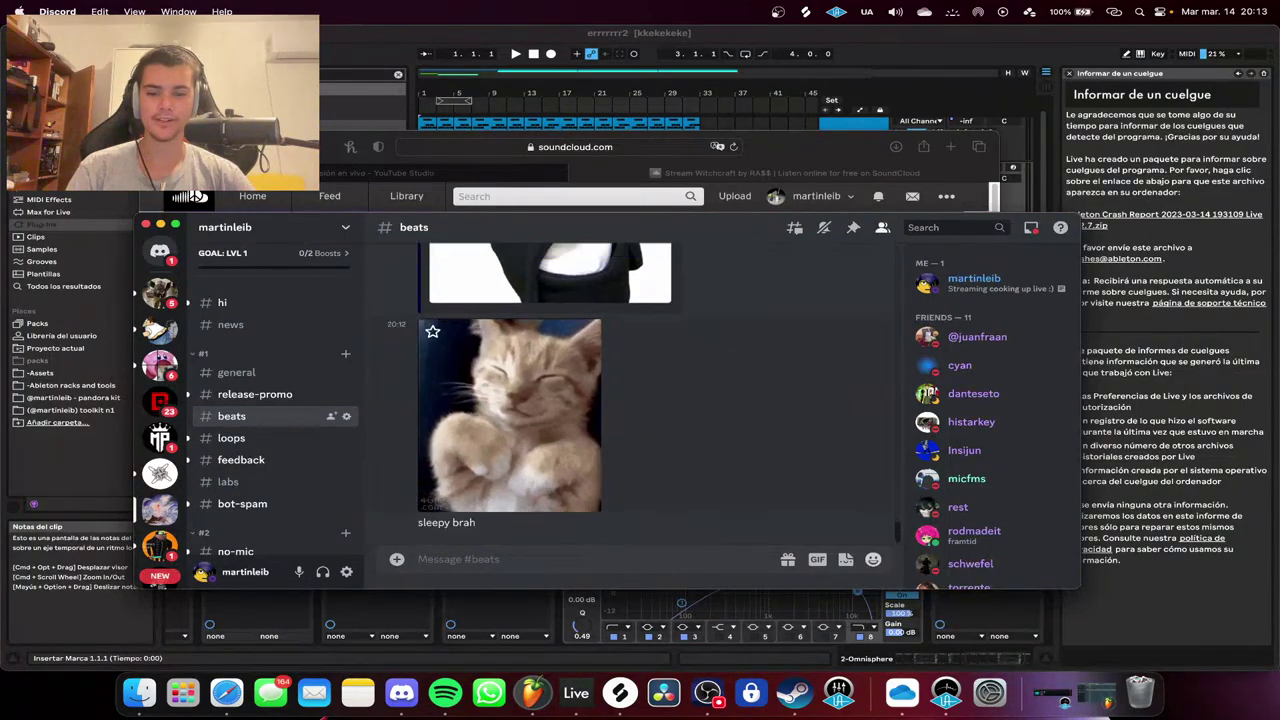
{"action": "key", "text": "super+Tab"}
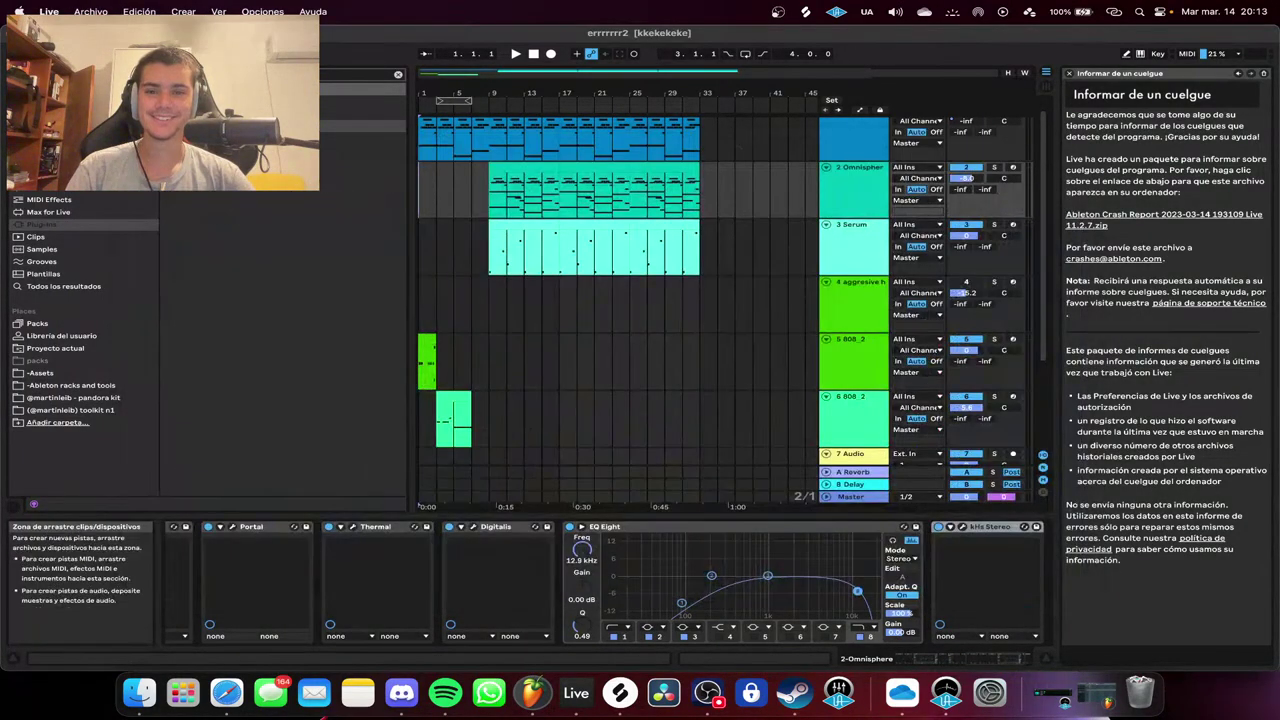
{"action": "scroll", "coordinate": [500, 165], "scroll_direction": "up", "scroll_amount": 1}
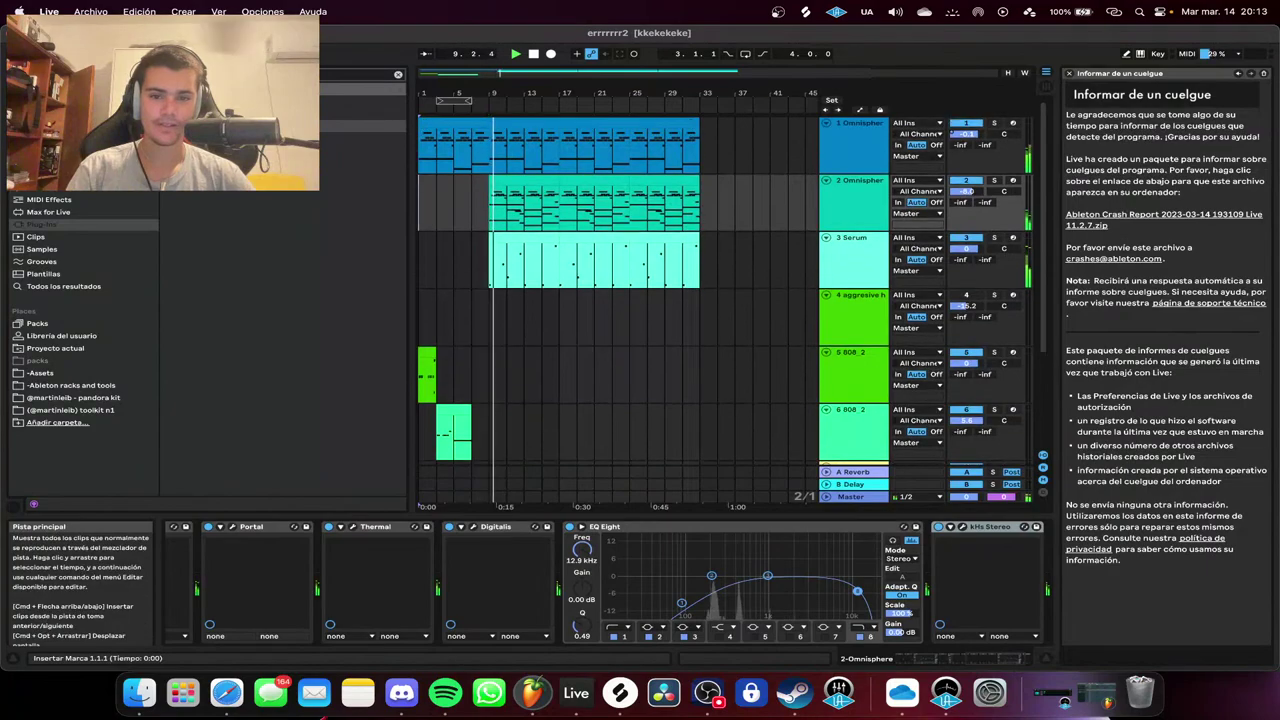
Insert a new MIDI track below the Serum track and lower the Serum track's volume slightly.
{"action": "right_click", "coordinate": [846, 264]}
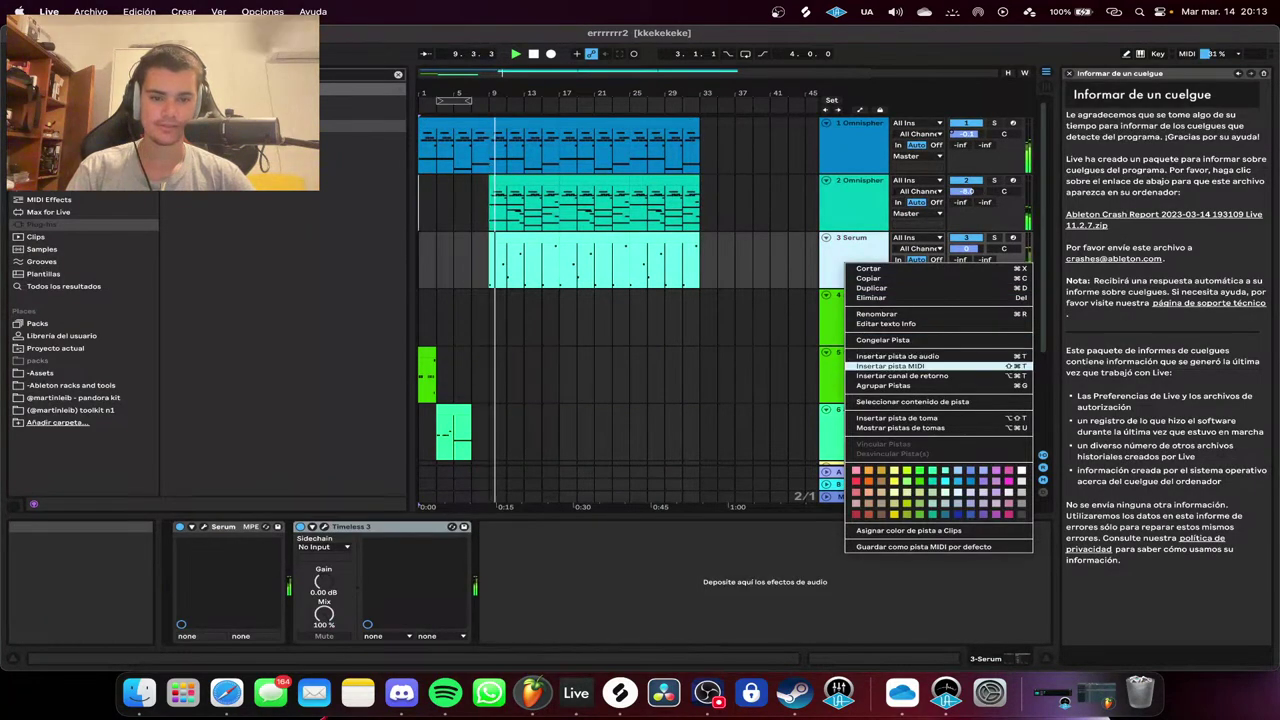
{"action": "left_click", "coordinate": [900, 366]}
{"action": "left_click_drag", "start_coordinate": [965, 249], "coordinate": [965, 254]}
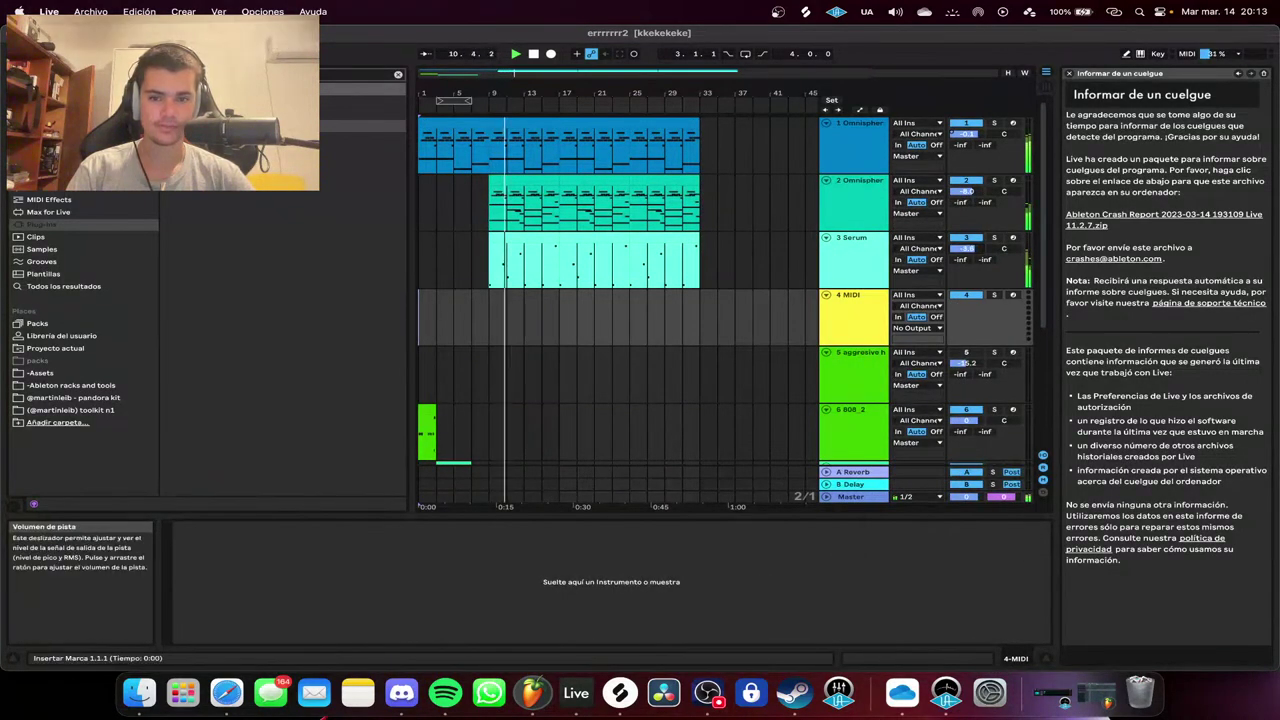
Create an empty eight-bar MIDI clip on track 4 from bar 17 to bar 25.
{"action": "double_click", "coordinate": [567, 321]}
{"action": "left_click_drag", "start_coordinate": [627, 321], "coordinate": [565, 321]}
{"action": "key", "text": "super+j"}
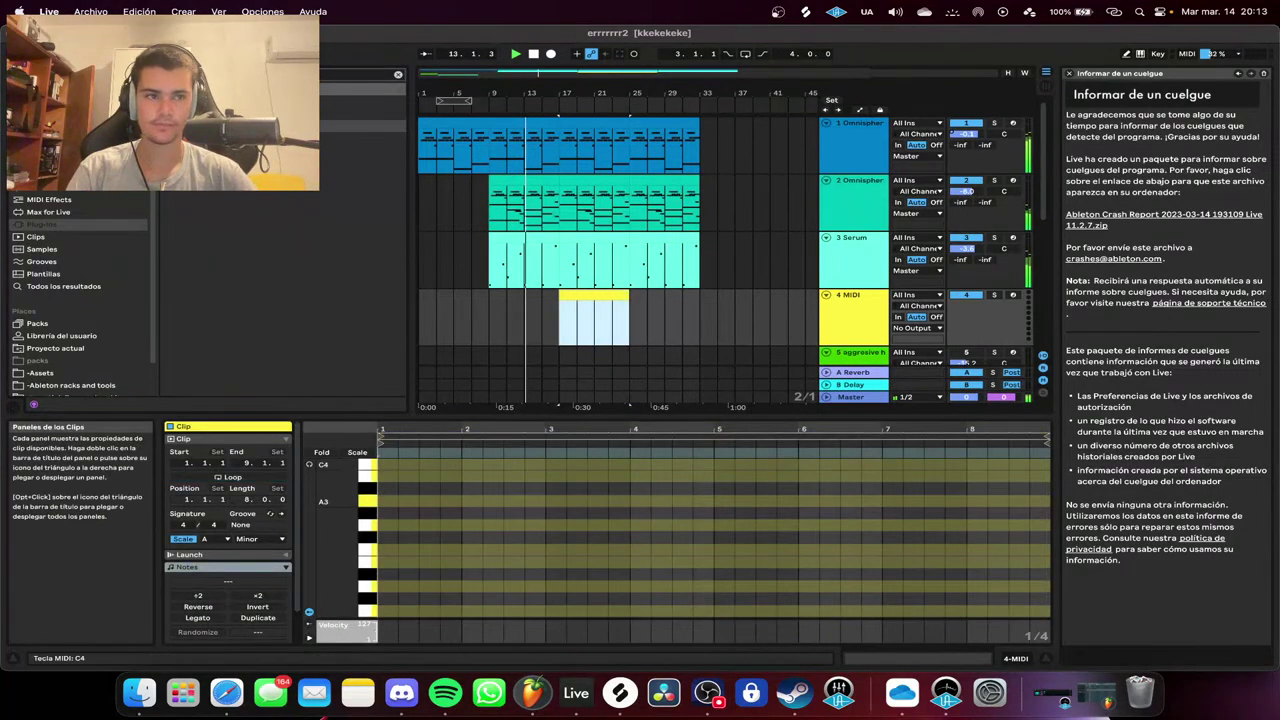
{"action": "left_click", "coordinate": [642, 266]}
{"action": "key", "text": "space"}
{"action": "left_click", "coordinate": [594, 295]}
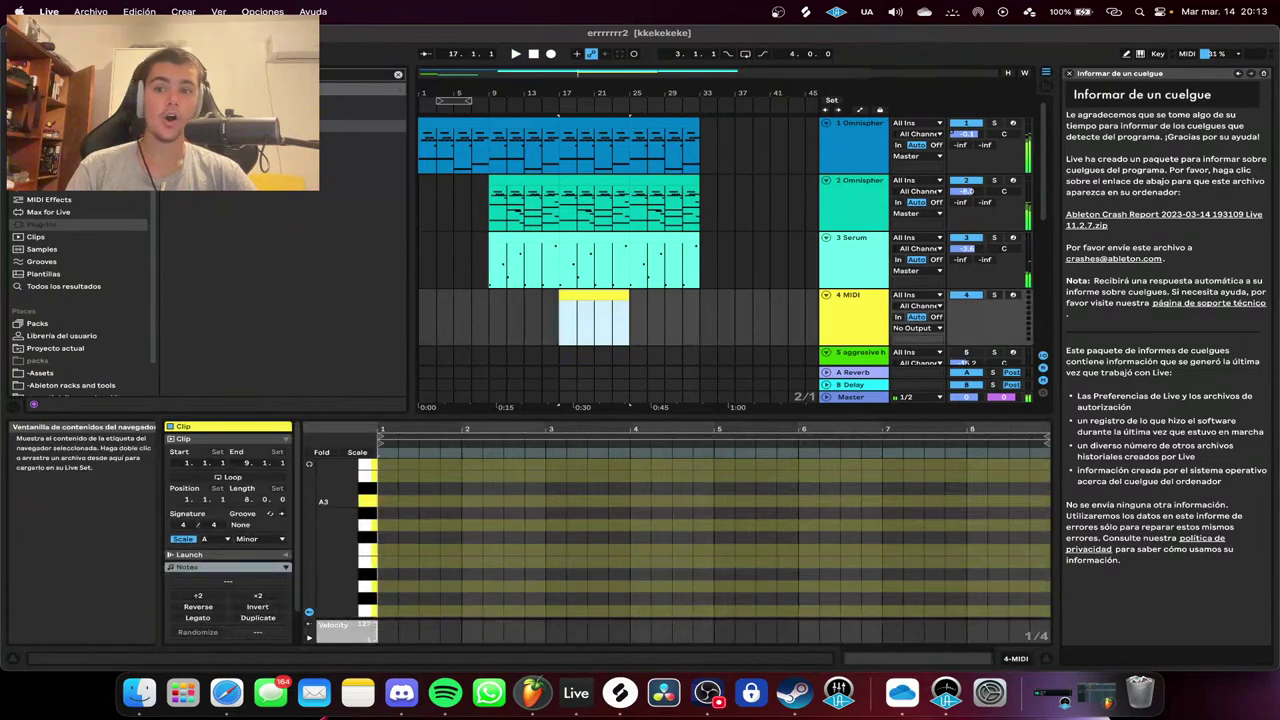
Find the SRX PIANO I plug-in, load it onto track 4 and select the 006: Classical patch.
{"action": "left_click", "coordinate": [398, 75]}
{"action": "key", "text": "super+f"}
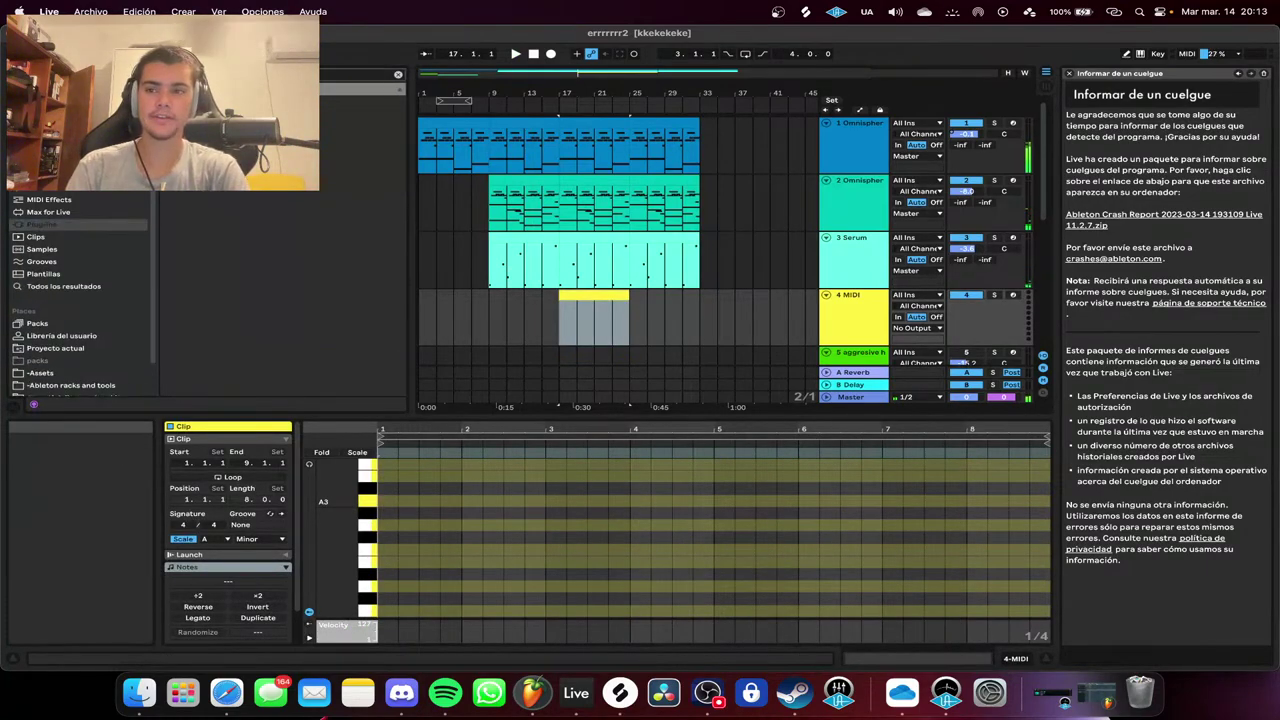
{"action": "key", "text": "Escape"}
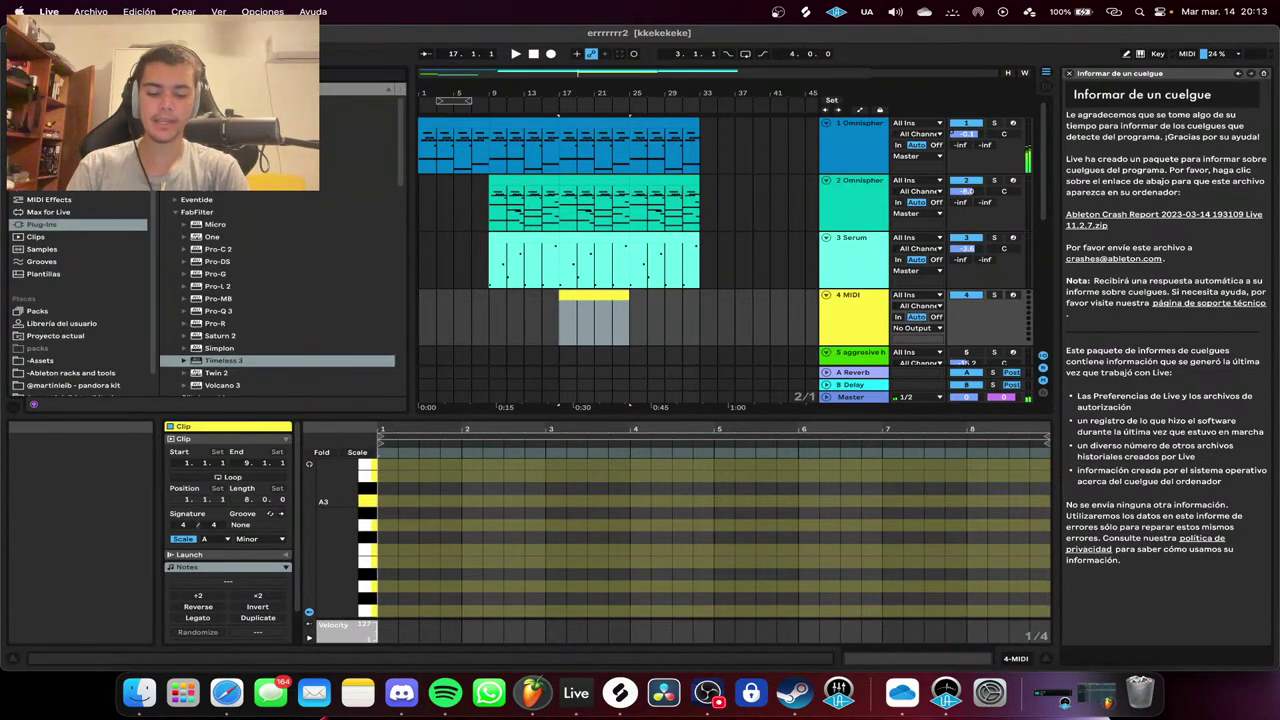
{"action": "key", "text": "super+f"}
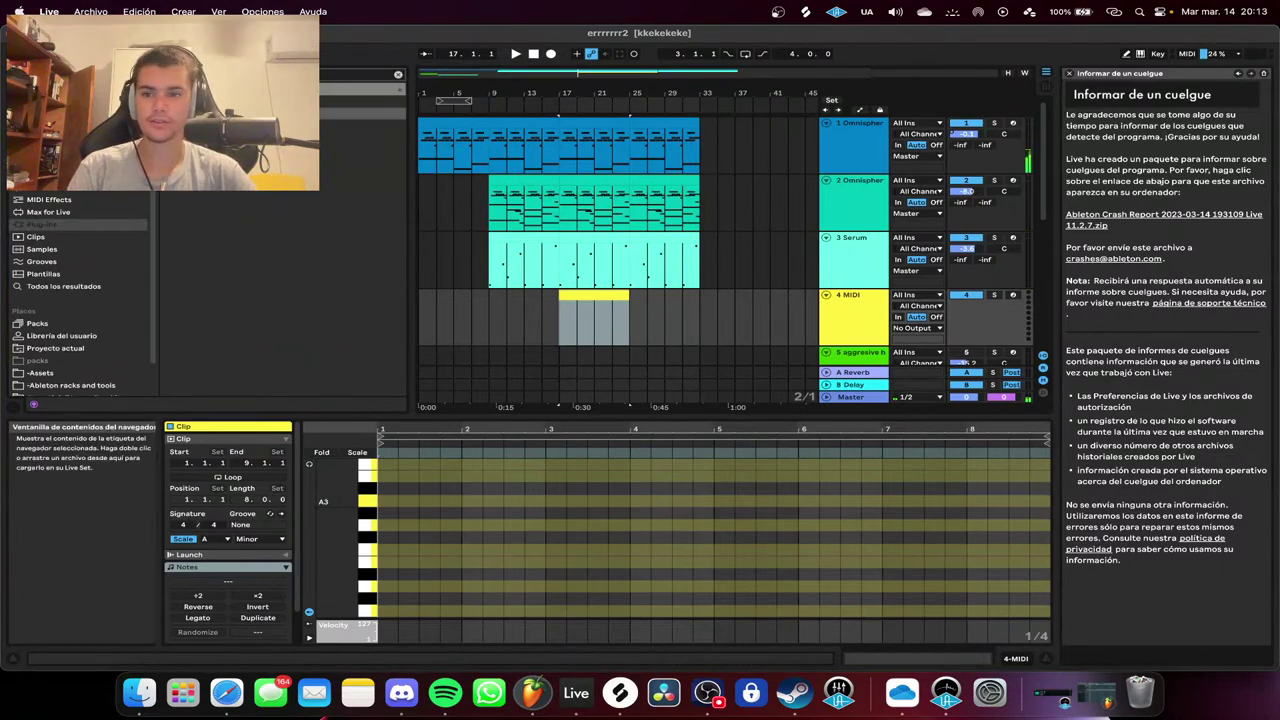
{"action": "key", "text": "Down"}
{"action": "key", "text": "Down"}
{"action": "key", "text": "Return"}
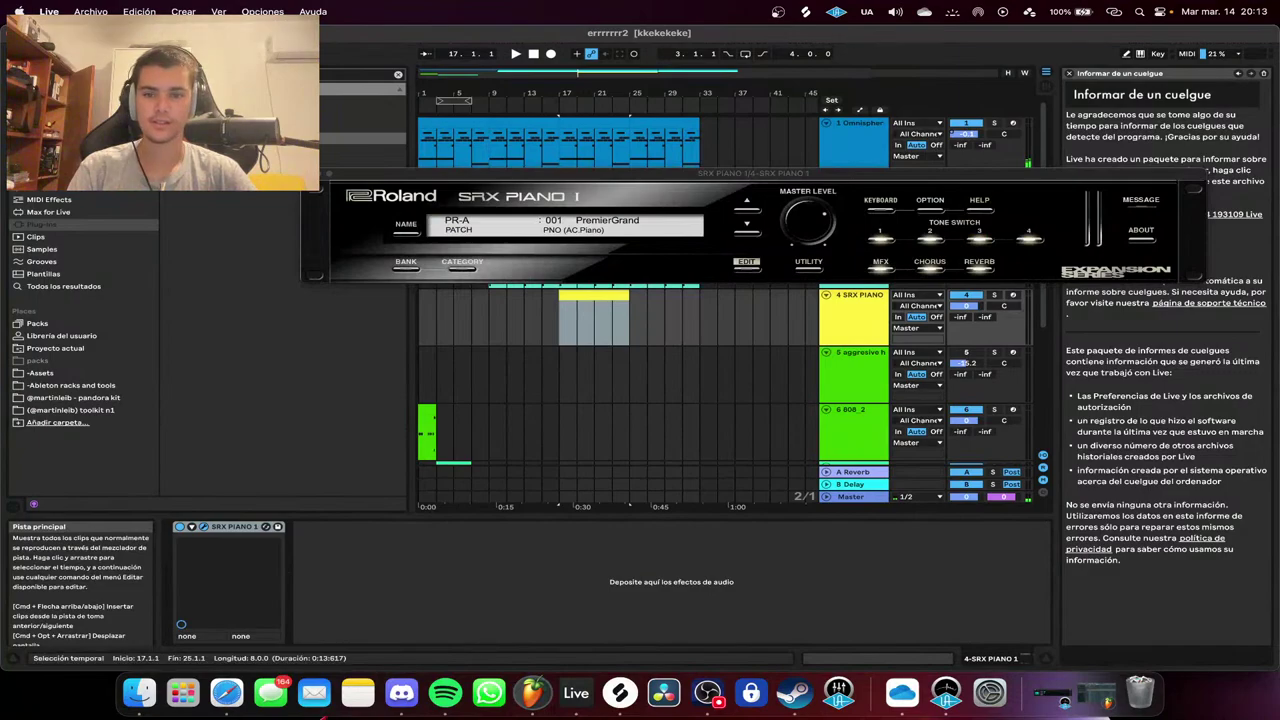
{"action": "left_click", "coordinate": [430, 243]}
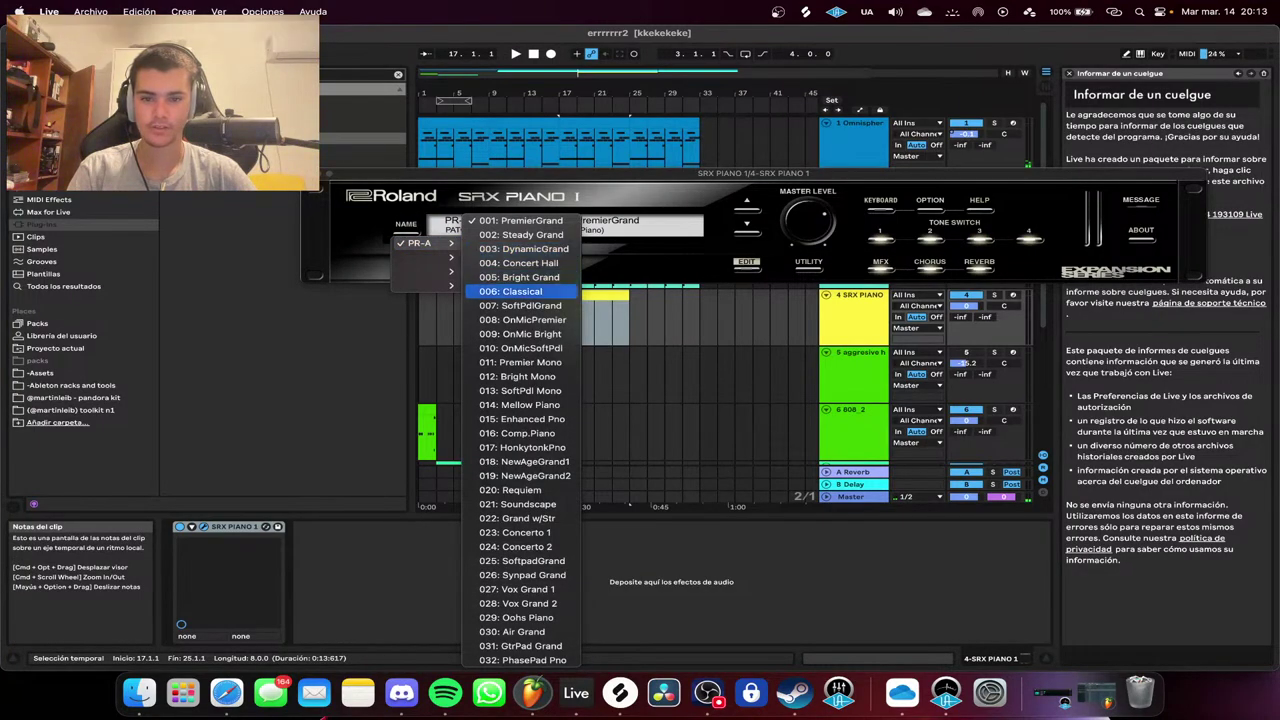
{"action": "left_click", "coordinate": [510, 291]}
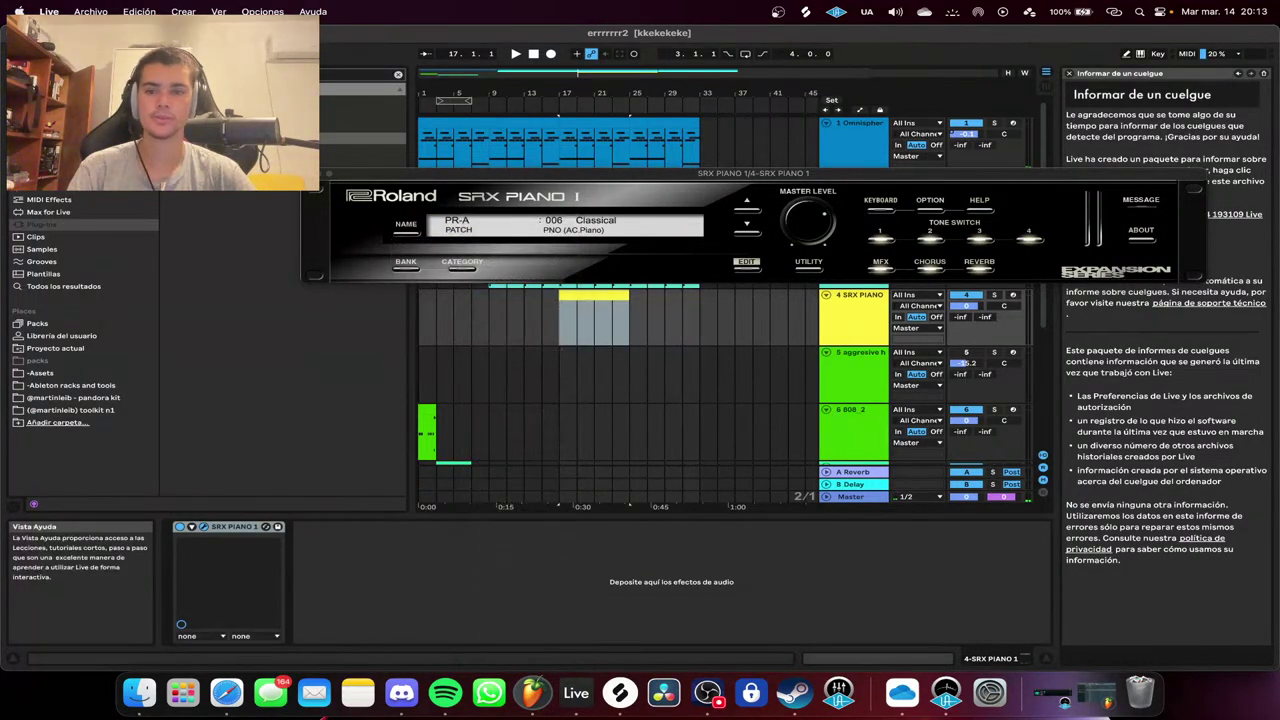
Turn on note preview in the piano clip, add a one-bar A3 note at its start and play it back.
{"action": "left_click", "coordinate": [880, 659]}
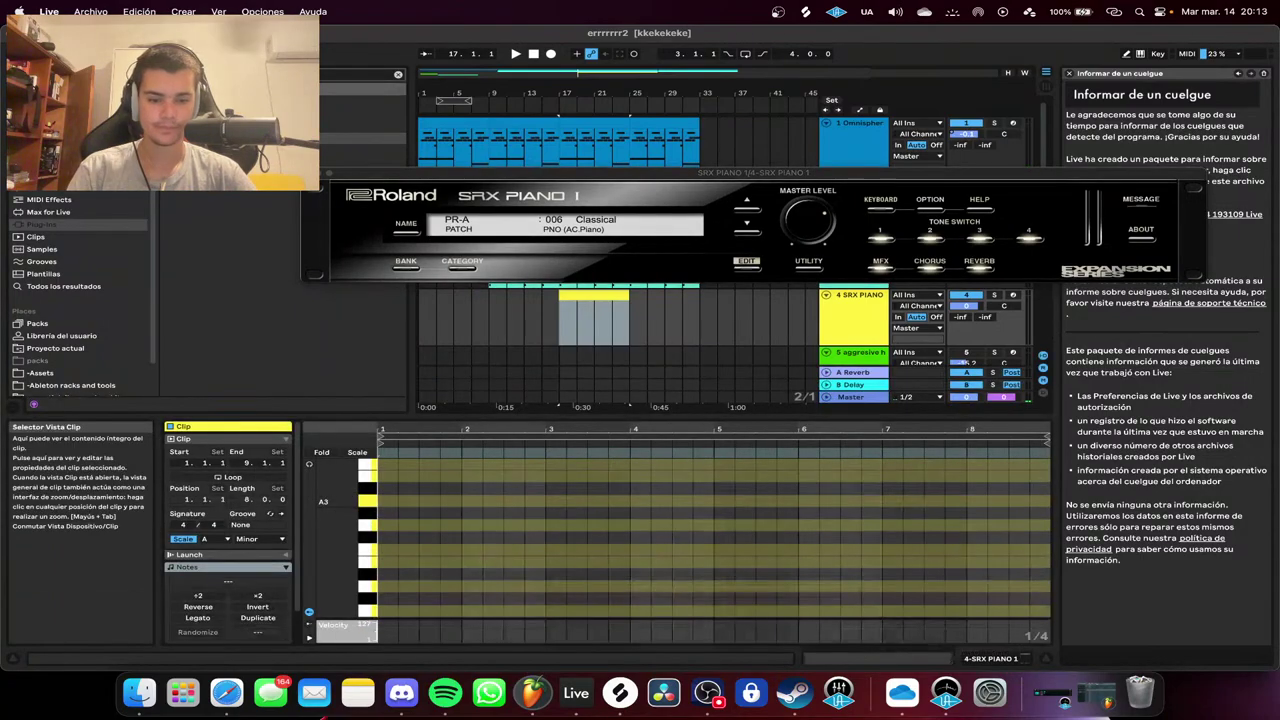
{"action": "left_click", "coordinate": [309, 464]}
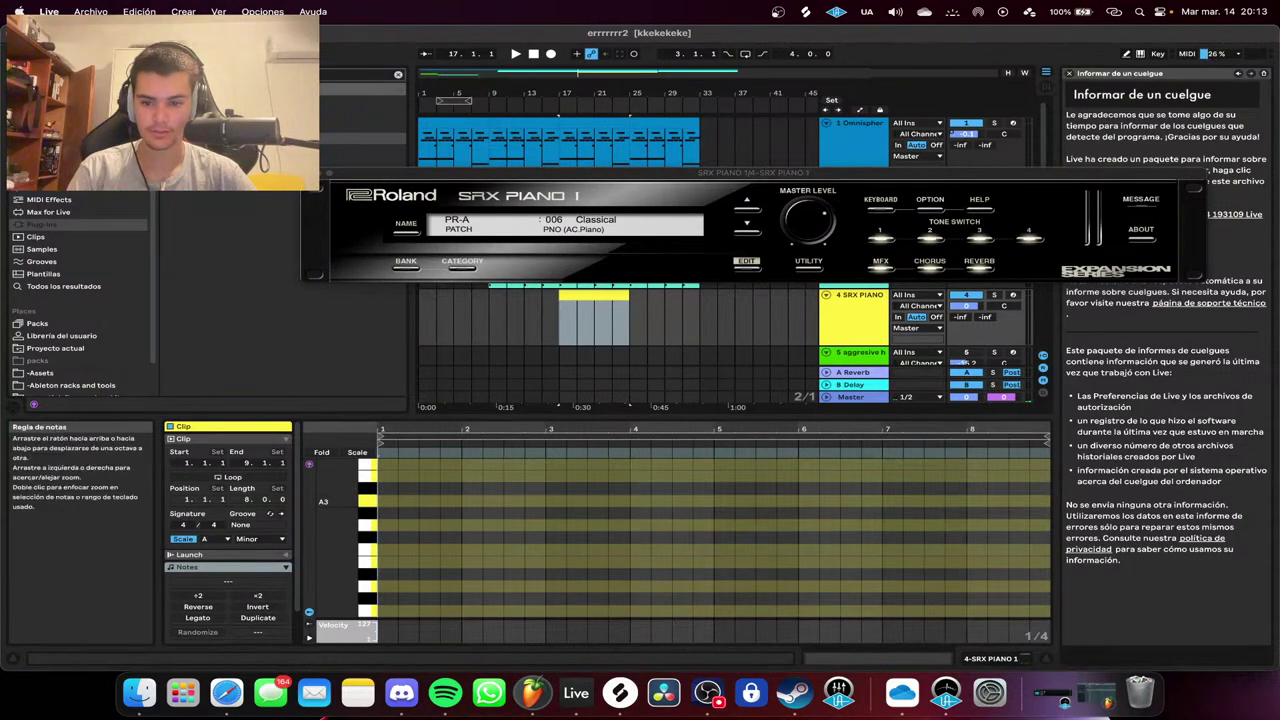
{"action": "left_click", "coordinate": [367, 501]}
{"action": "scroll", "coordinate": [367, 498], "scroll_direction": "up", "scroll_amount": 5}
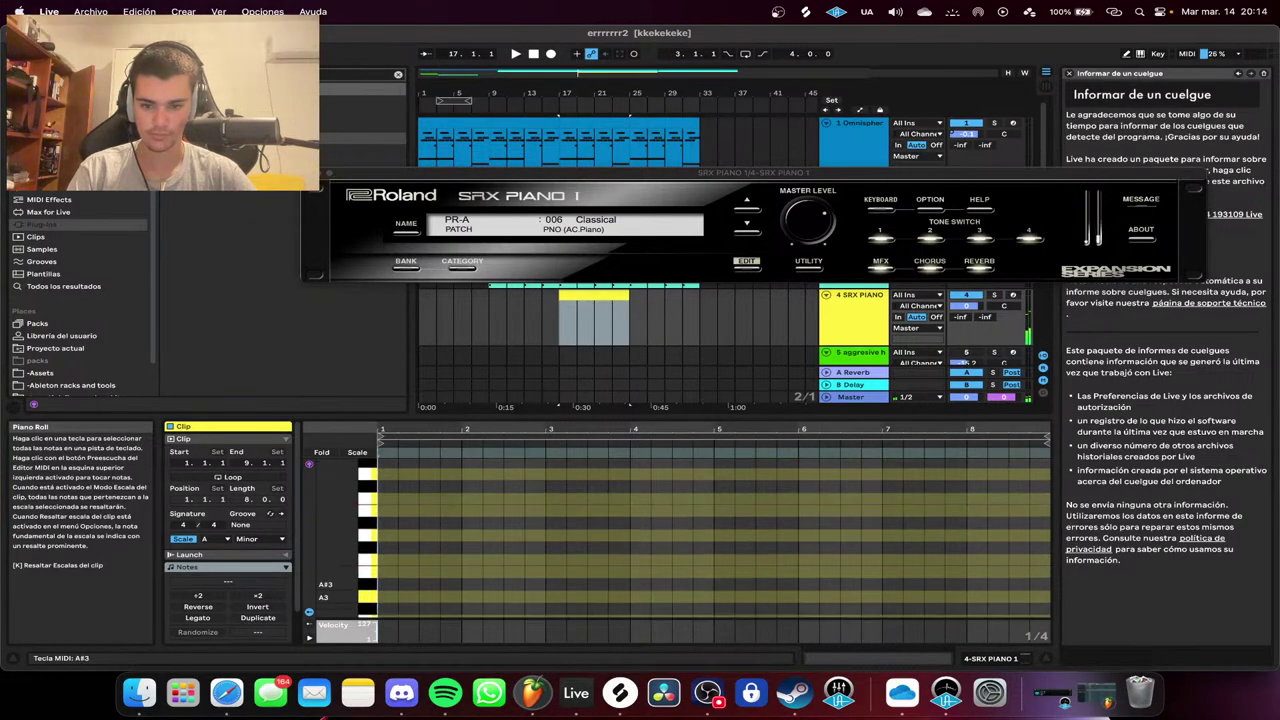
{"action": "double_click", "coordinate": [386, 597]}
{"action": "left_click_drag", "start_coordinate": [396, 597], "coordinate": [460, 597]}
{"action": "key", "text": "space"}
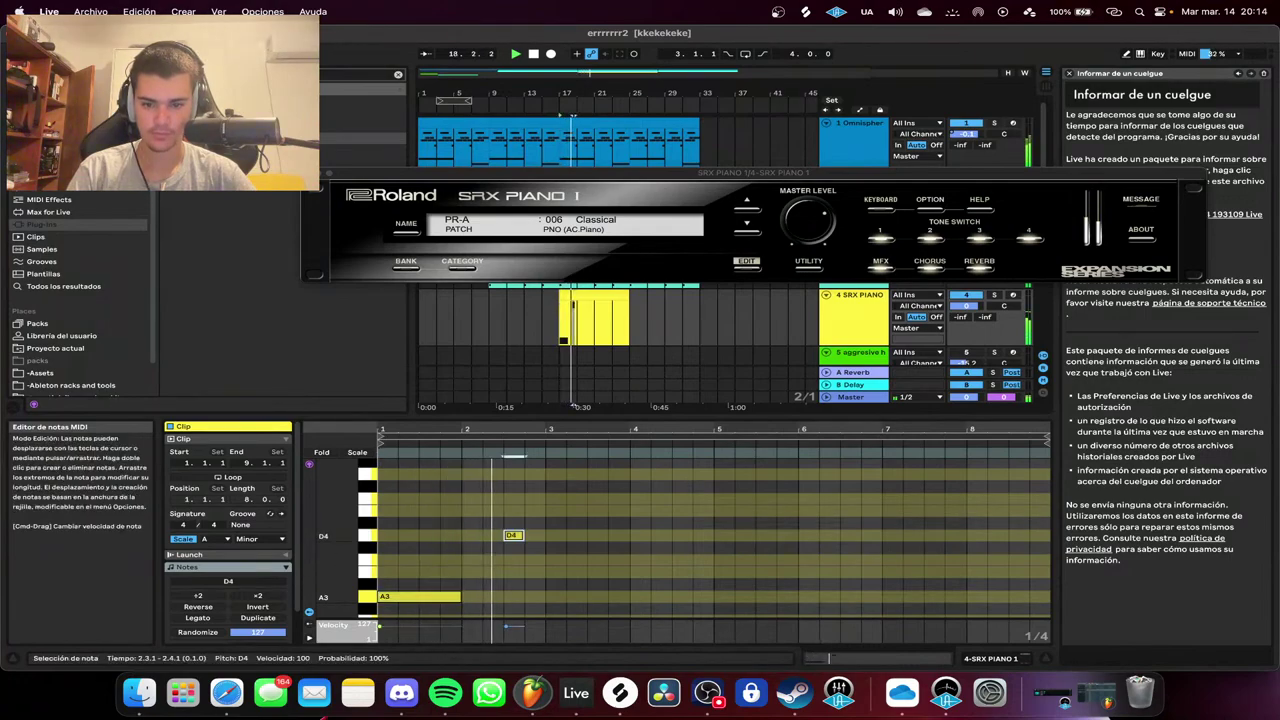
Add a two-beat D4 note at 2.3 and a one-beat A4 note at the start of bar 4.
{"action": "double_click", "coordinate": [514, 535]}
{"action": "scroll", "coordinate": [542, 537], "scroll_direction": "up", "scroll_amount": 2}
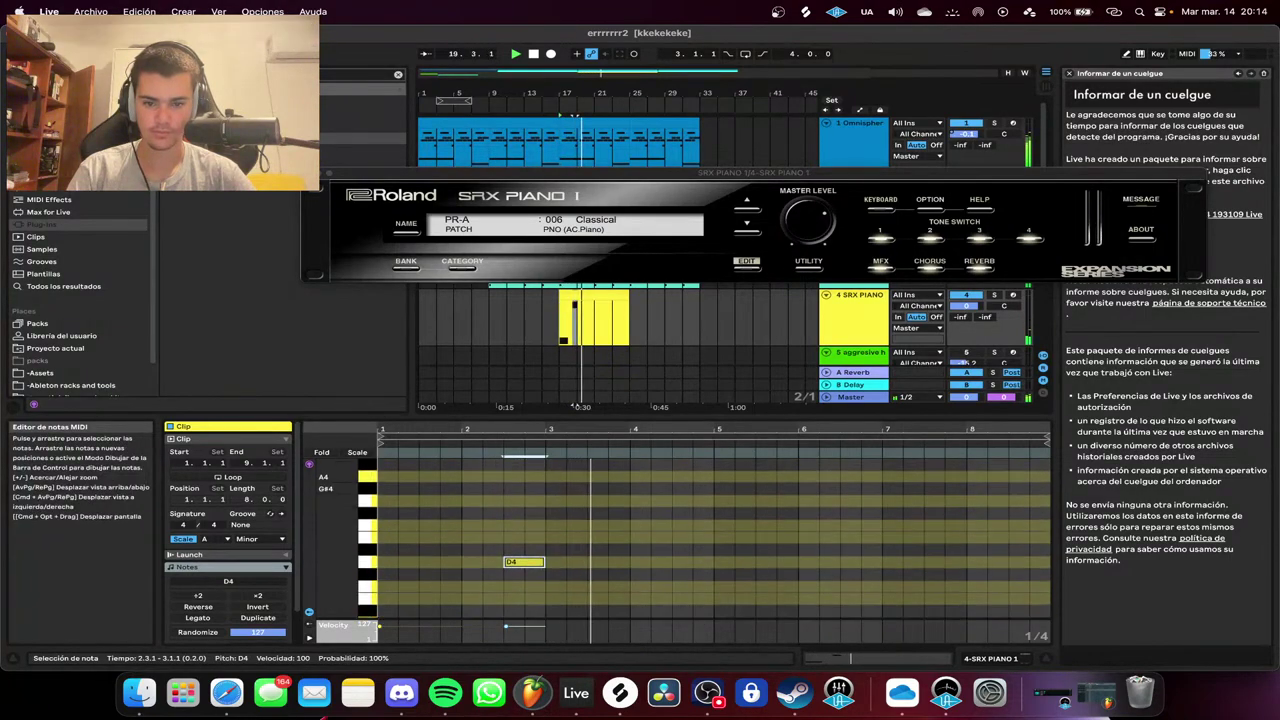
{"action": "double_click", "coordinate": [640, 477]}
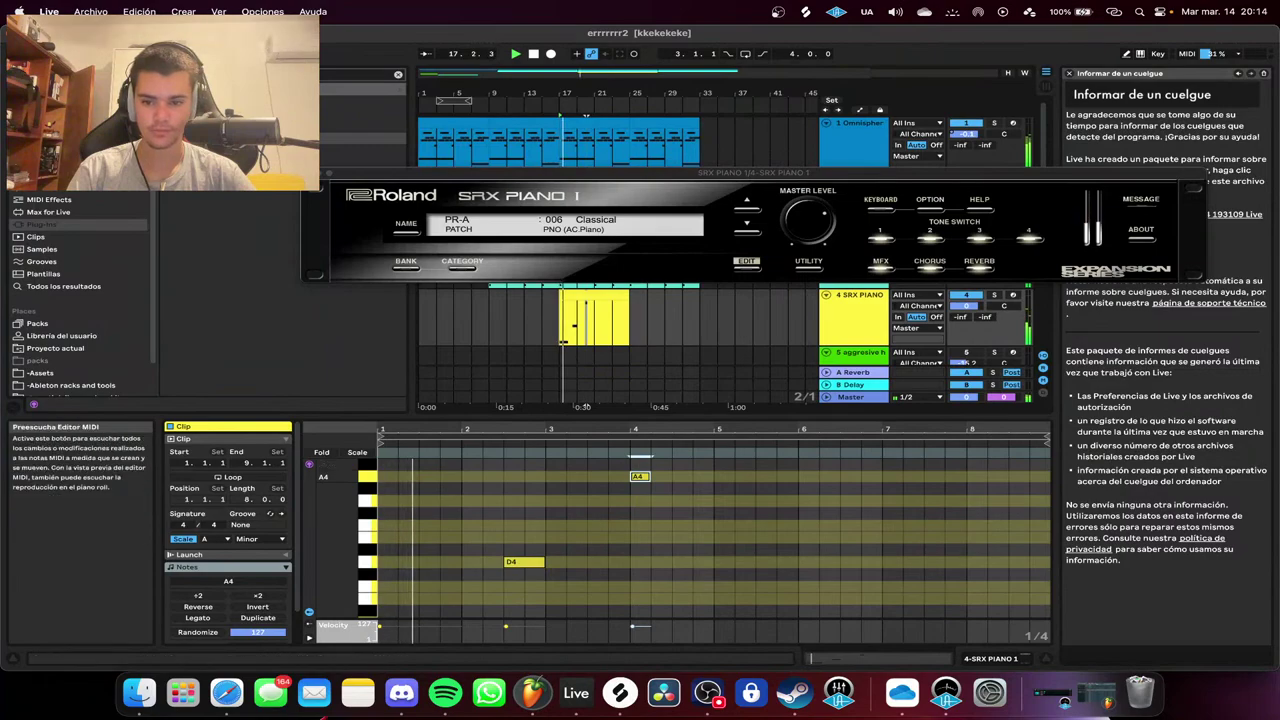
Try an F4 note at 2.4, remove it, and add a two-beat E4 note at the start of bar 3.
{"action": "left_click", "coordinate": [524, 562]}
{"action": "key", "text": "b"}
{"action": "left_click", "coordinate": [535, 526]}
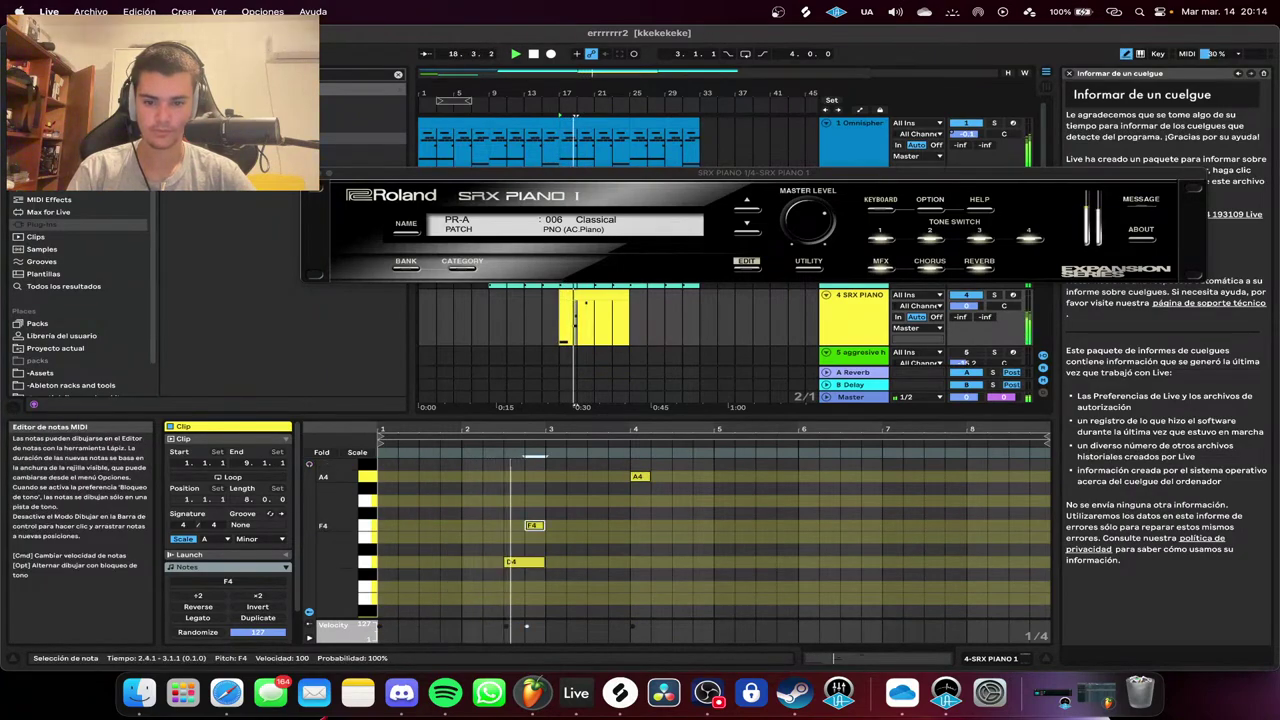
{"action": "key", "text": "Right"}
{"action": "key", "text": "BackSpace"}
{"action": "key", "text": "space"}
{"action": "key", "text": "space"}
{"action": "left_click", "coordinate": [556, 538]}
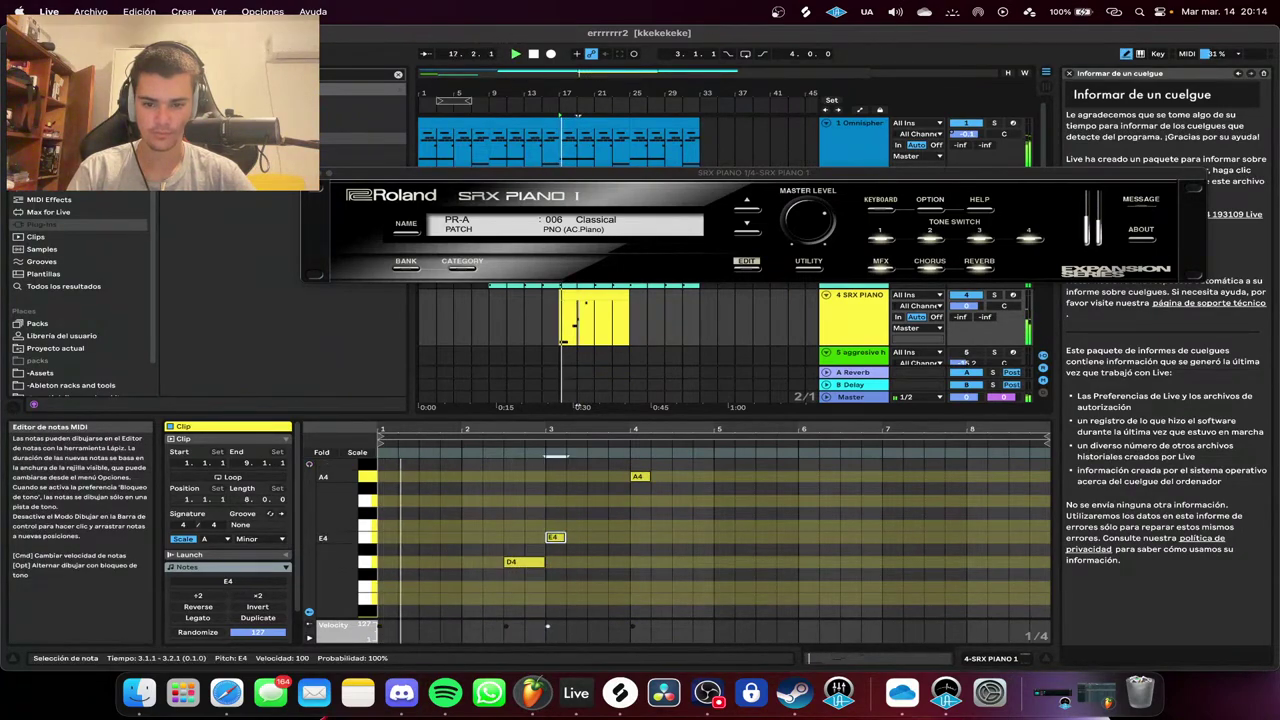
{"action": "key", "text": "shift+Right"}
{"action": "scroll", "coordinate": [566, 537], "scroll_direction": "down", "scroll_amount": 1}
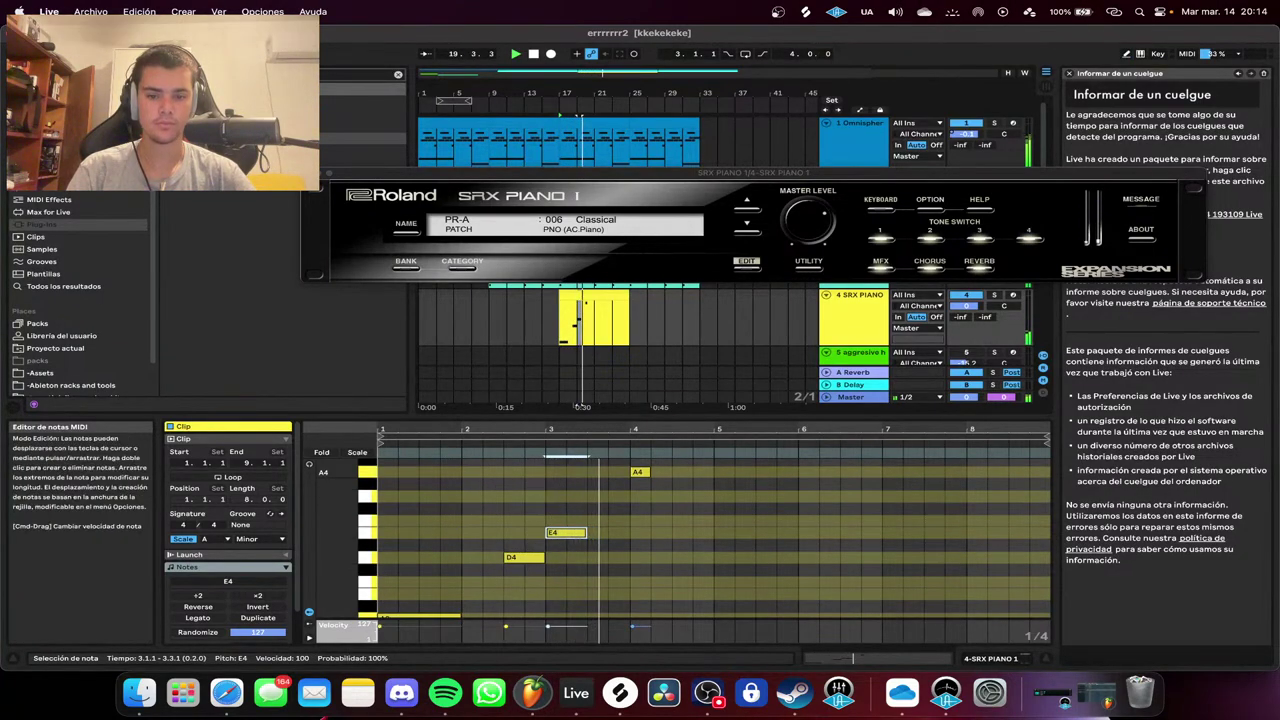
Continue the melody with one-beat notes: G4 at 4.3, E4 at 5.1, D4 at 5.4, C4 at 7.1 and D4 at 7.4.
{"action": "left_click", "coordinate": [672, 460]}
{"action": "left_click", "coordinate": [681, 496]}
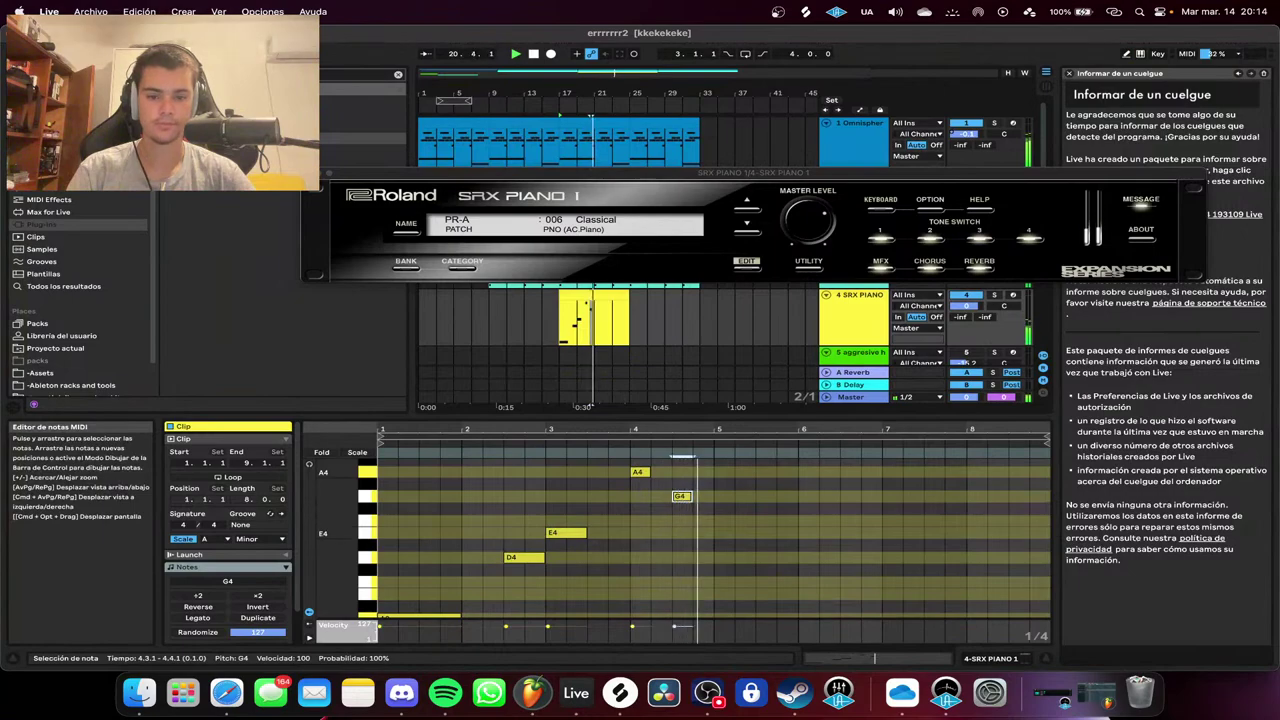
{"action": "left_click", "coordinate": [723, 532]}
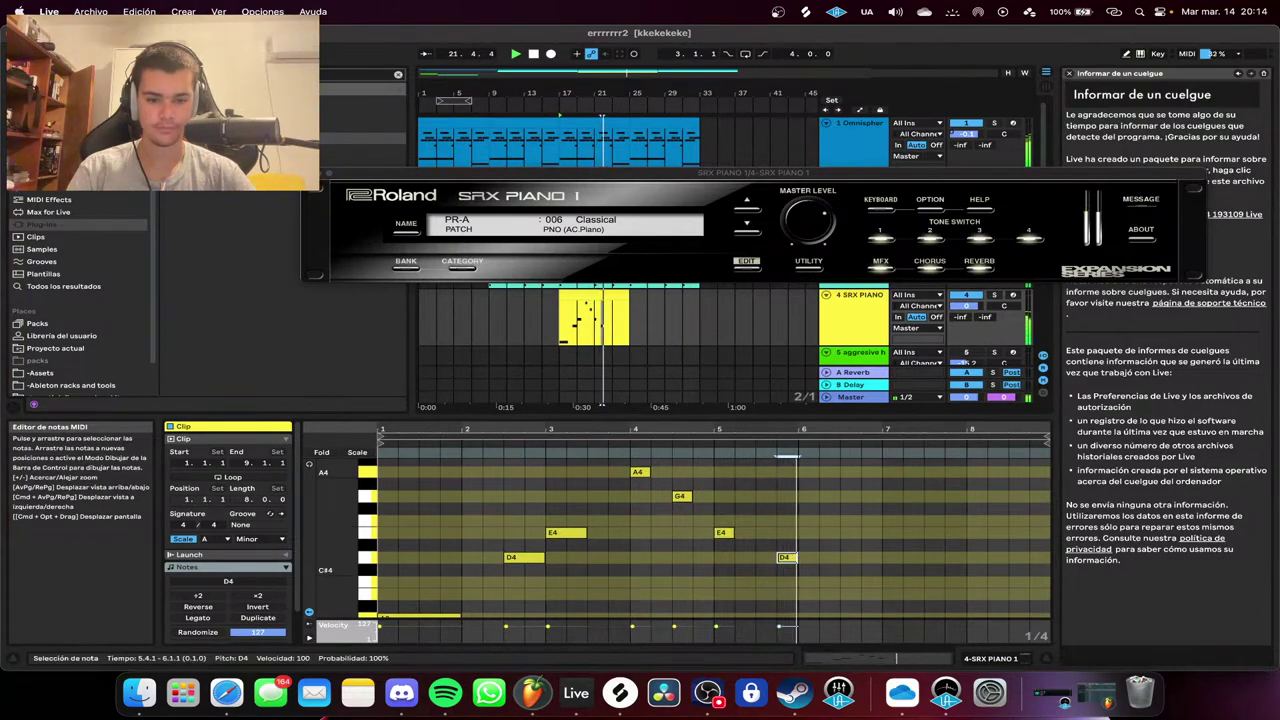
{"action": "left_click", "coordinate": [786, 557]}
{"action": "left_click", "coordinate": [890, 577]}
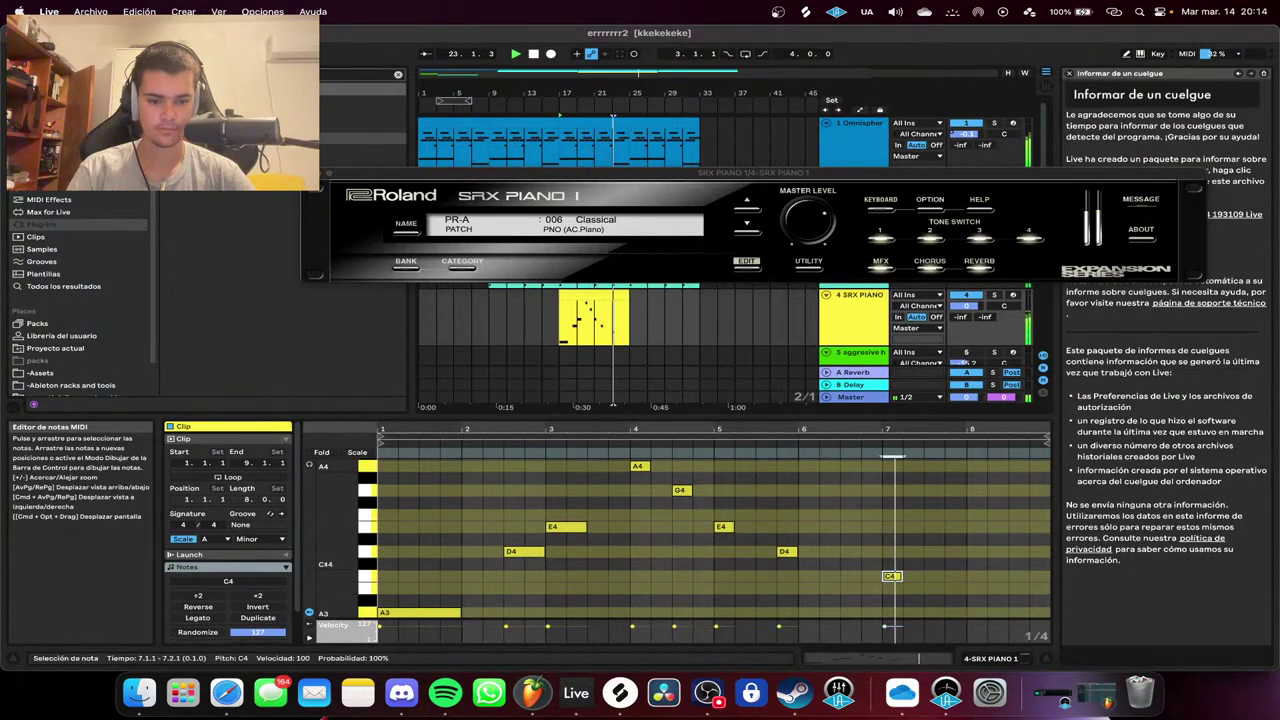
{"action": "left_click", "coordinate": [950, 552]}
{"action": "left_click", "coordinate": [632, 456]}
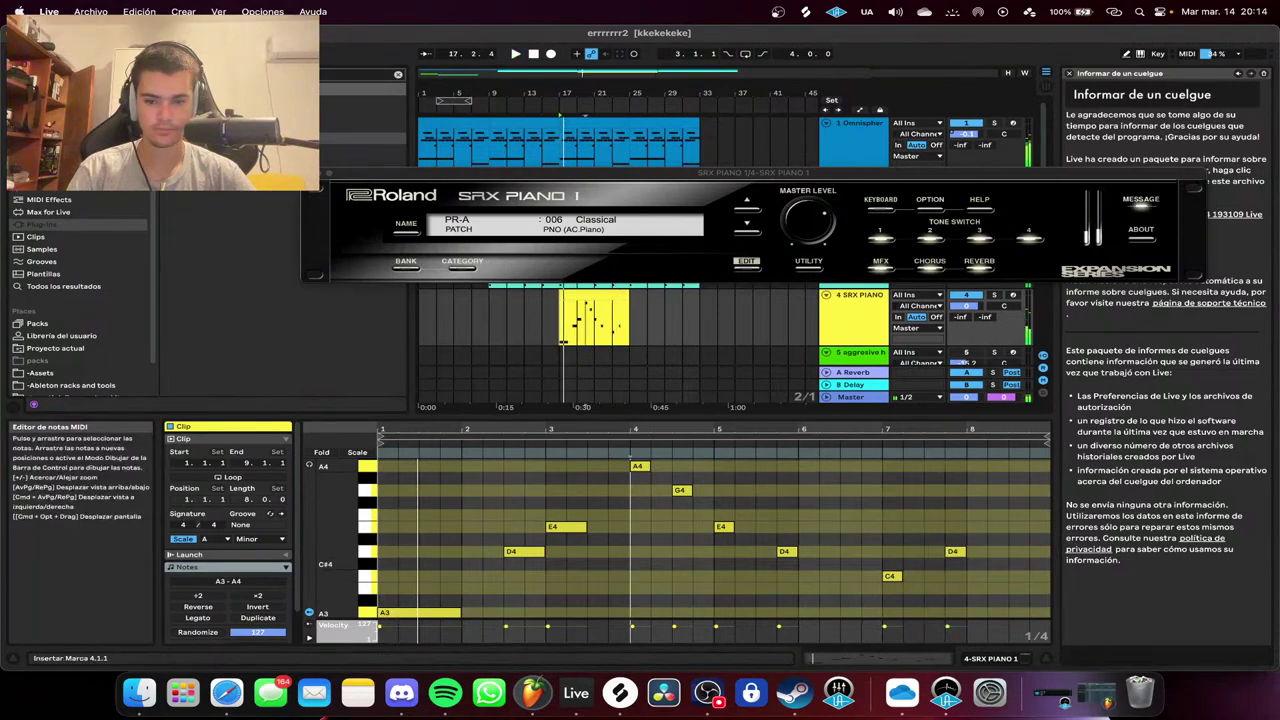
Set all melody notes to velocity 78, and solo the piano track with its volume at 6.0.
{"action": "key", "text": "super+a"}
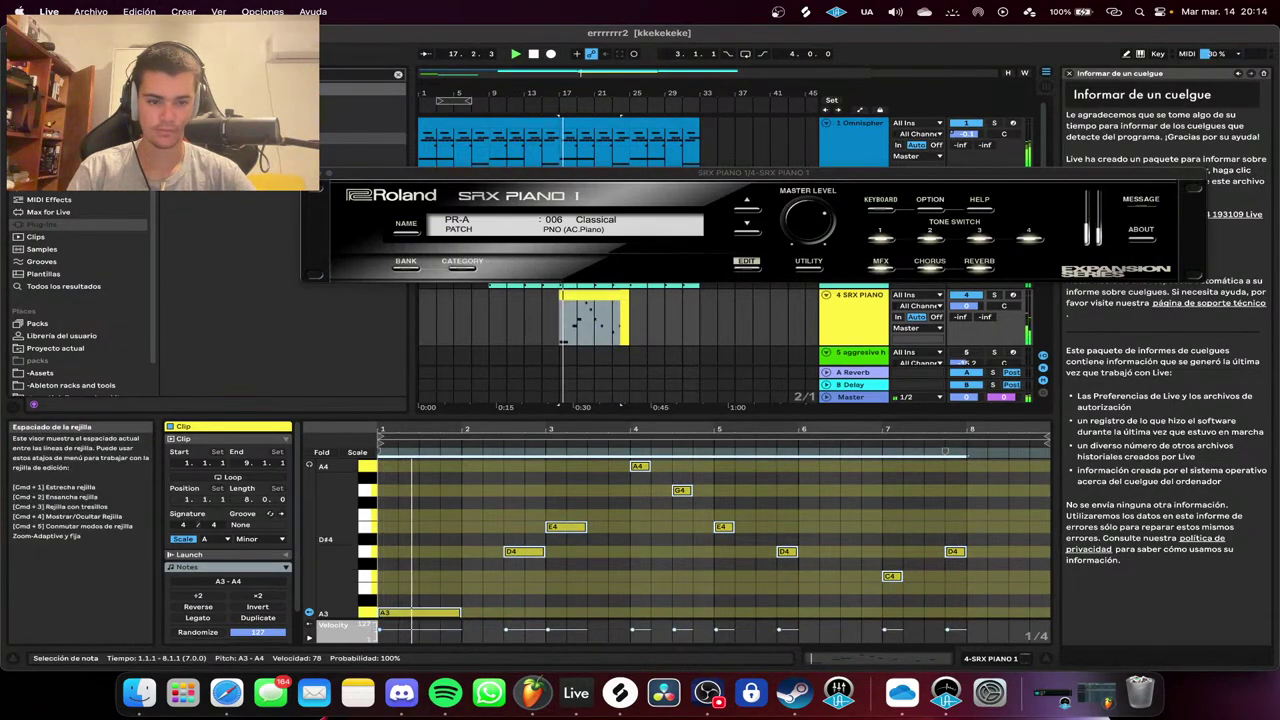
{"action": "key", "text": "space"}
{"action": "key", "text": "space"}
{"action": "key", "text": "space"}
{"action": "left_click_drag", "start_coordinate": [966, 306], "coordinate": [966, 297]}
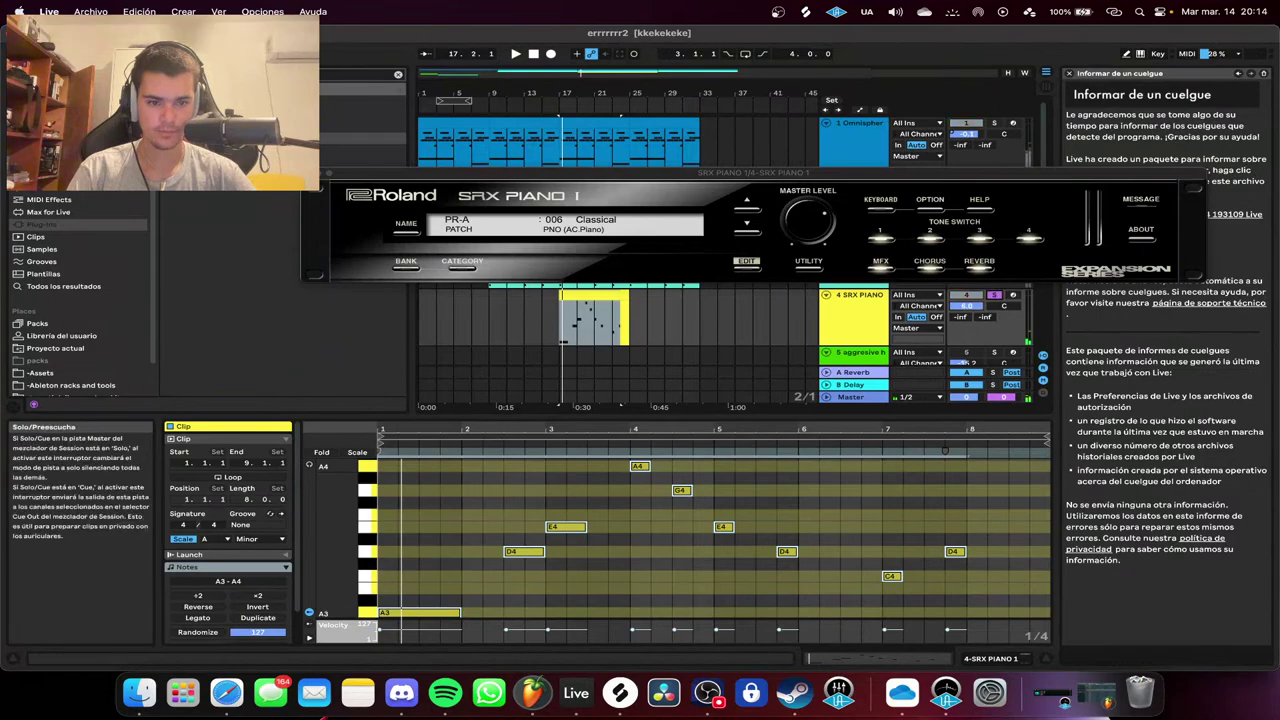
Lengthen the bar 3 E4 to one bar and the next four notes to two or three beats, and move the C4 to 6.4.
{"action": "left_click", "coordinate": [525, 458]}
{"action": "left_click_drag", "start_coordinate": [586, 527], "coordinate": [629, 527]}
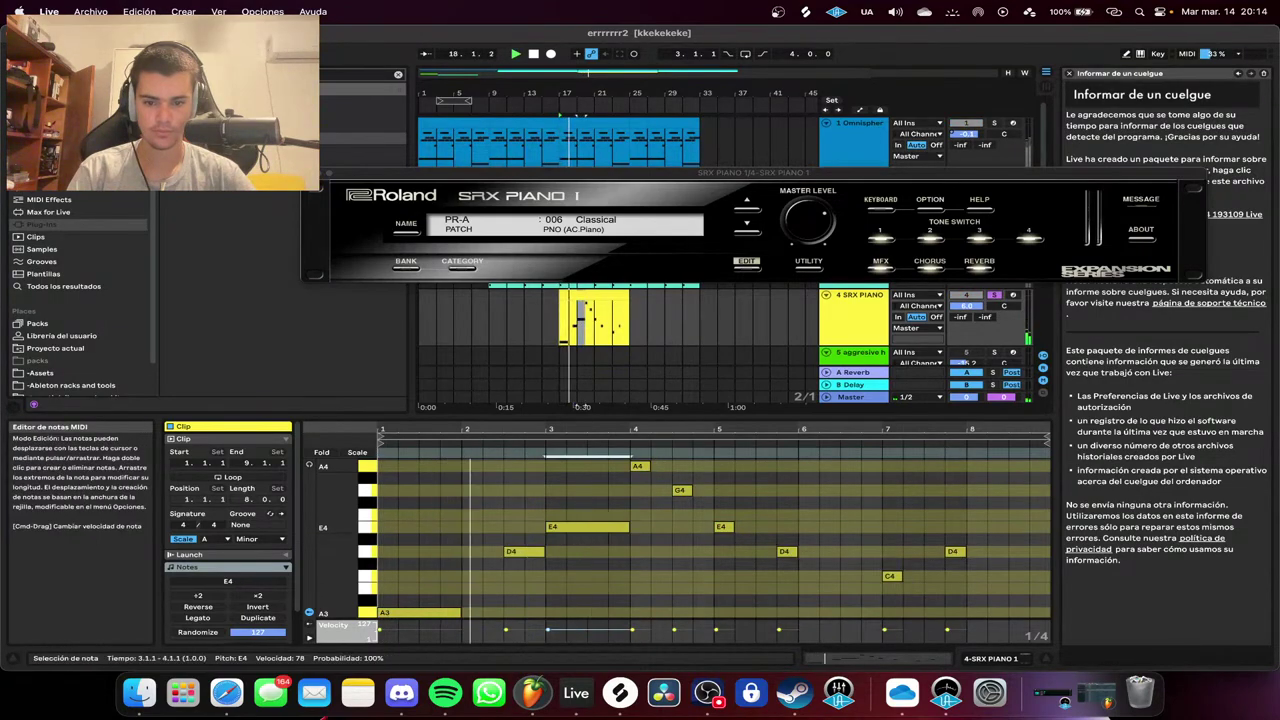
{"action": "scroll", "coordinate": [640, 550], "scroll_direction": "up", "scroll_amount": 1}
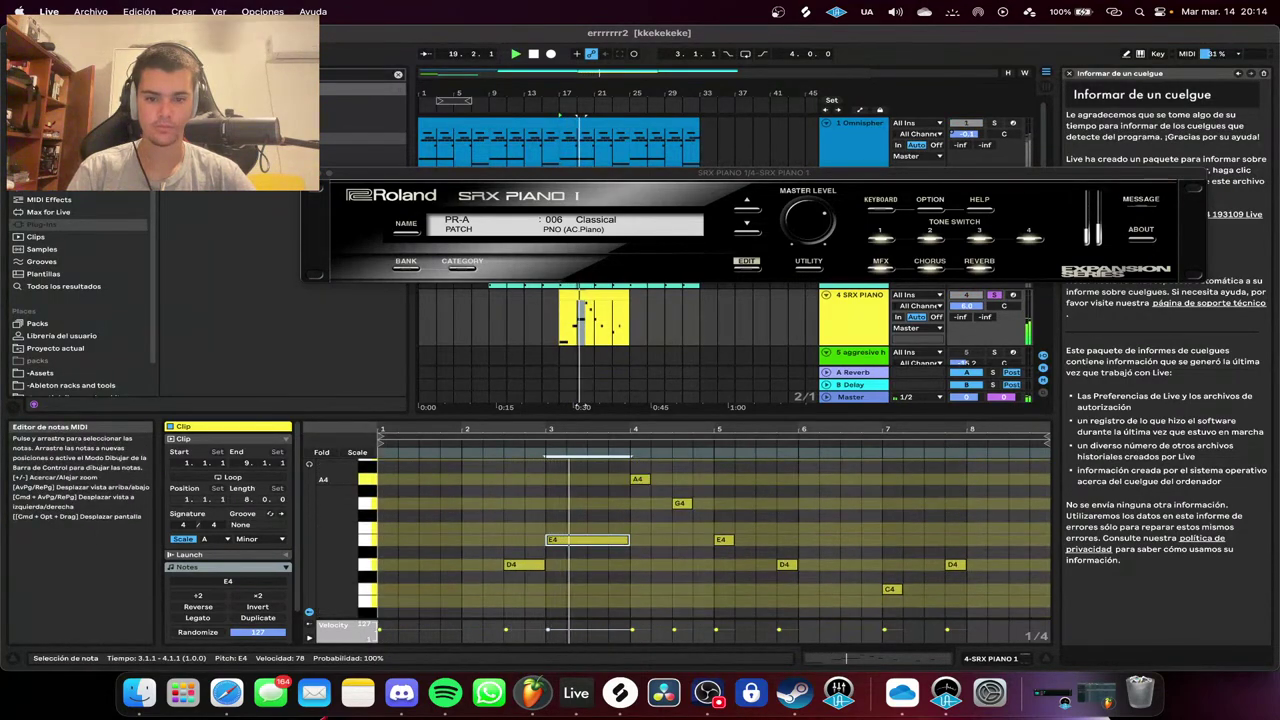
{"action": "left_click_drag", "start_coordinate": [650, 479], "coordinate": [872, 589]}
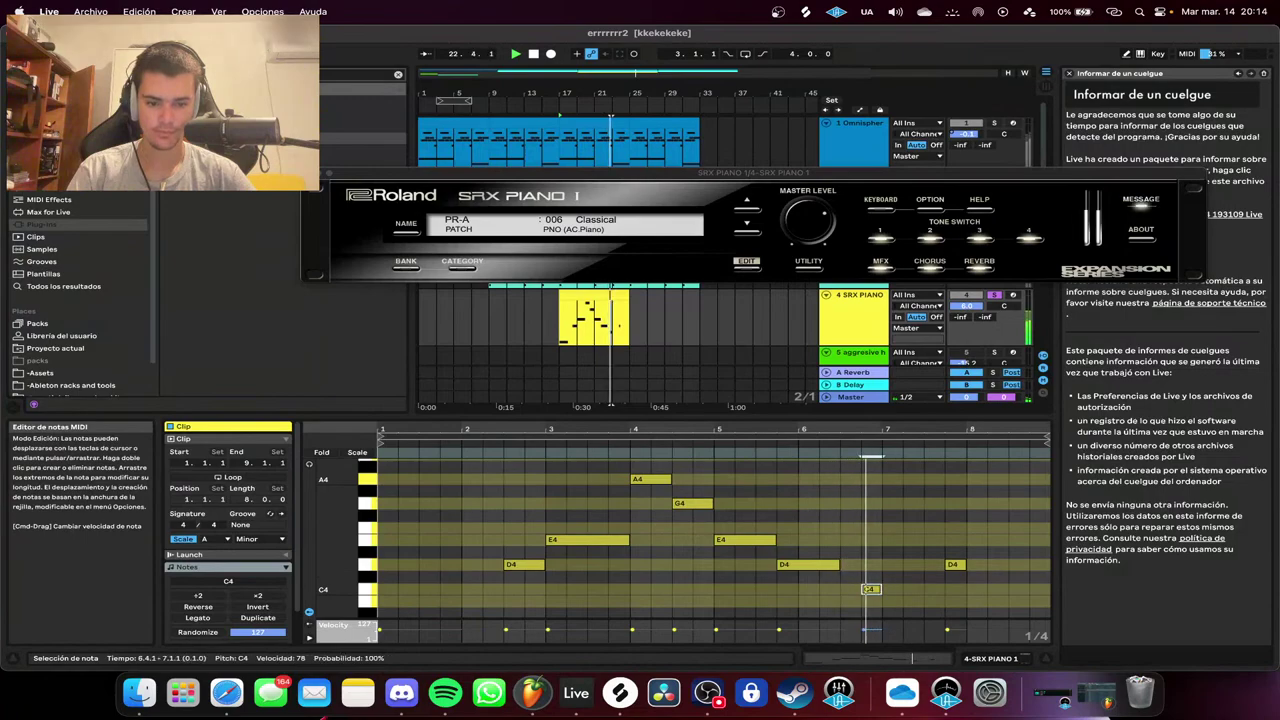
Add a three-beat E4 at the start of bar 7 and lengthen the D4 at 7.4 to three beats.
{"action": "key", "text": "space"}
{"action": "key", "text": "space"}
{"action": "left_click_drag", "start_coordinate": [955, 565], "coordinate": [1008, 565]}
{"action": "double_click", "coordinate": [955, 565]}
{"action": "left_click_drag", "start_coordinate": [947, 626], "coordinate": [947, 628]}
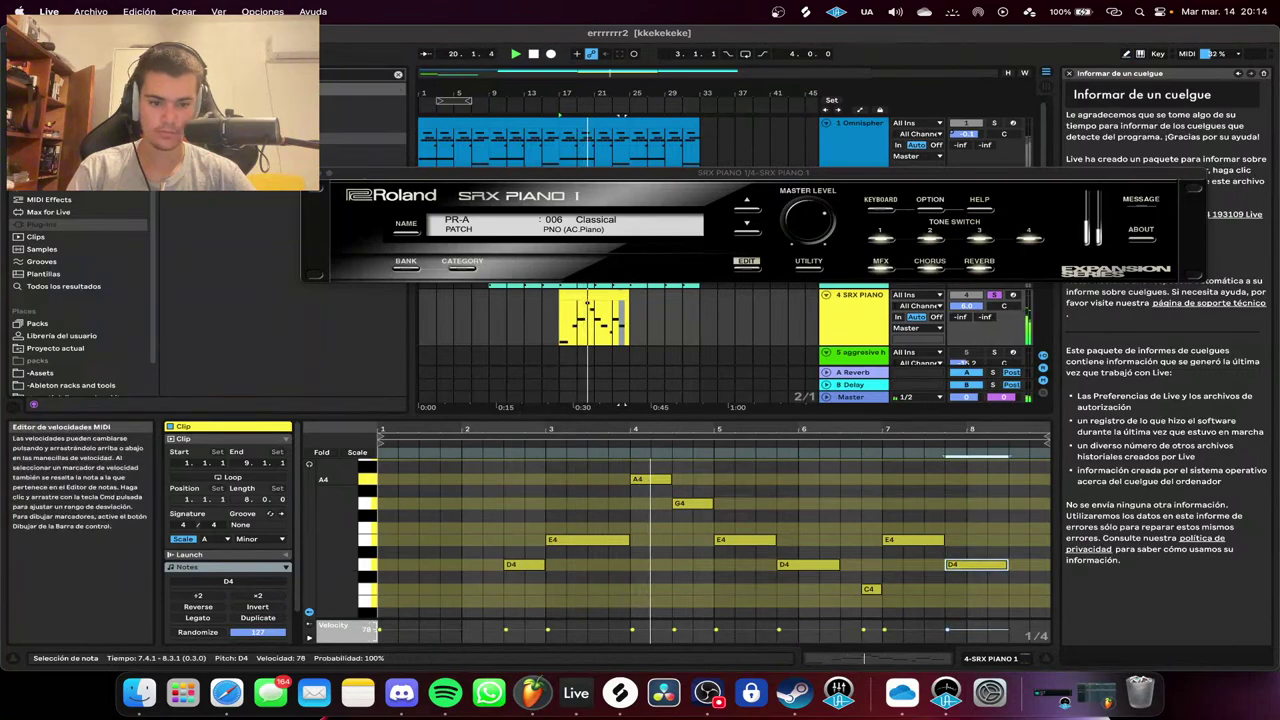
Listen to the soloed piano melody and close the SRX PIANO I window.
{"action": "left_click", "coordinate": [735, 590]}
{"action": "scroll", "coordinate": [735, 590], "scroll_direction": "down", "scroll_amount": 3}
{"action": "scroll", "coordinate": [735, 590], "scroll_direction": "up", "scroll_amount": 2}
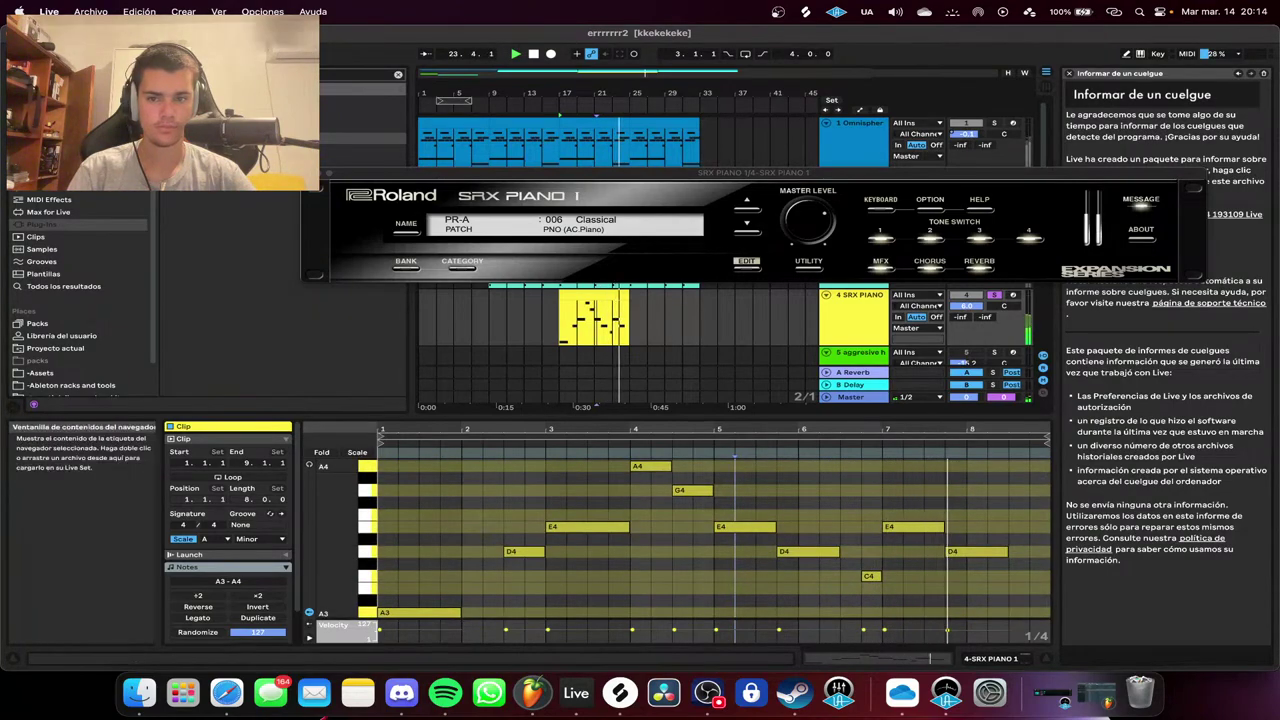
{"action": "left_click", "coordinate": [310, 173]}
{"action": "left_click", "coordinate": [988, 600]}
{"action": "scroll", "coordinate": [1020, 625], "scroll_direction": "down", "scroll_amount": 1}
{"action": "key", "text": "space"}
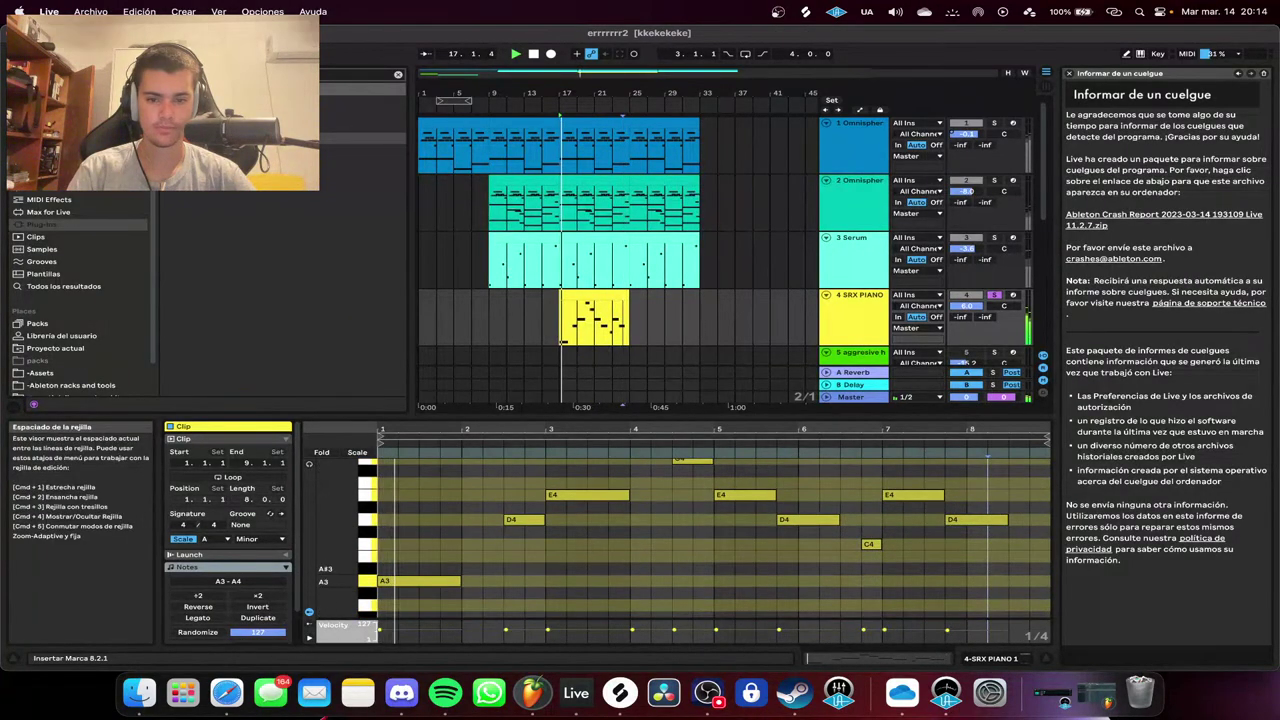
Turn off solo on the piano track and play the melody with the other tracks.
{"action": "key", "text": "space"}
{"action": "left_click", "coordinate": [994, 295]}
{"action": "key", "text": "space"}
{"action": "key", "text": "space"}
{"action": "scroll", "coordinate": [440, 530], "scroll_direction": "down", "scroll_amount": 3}
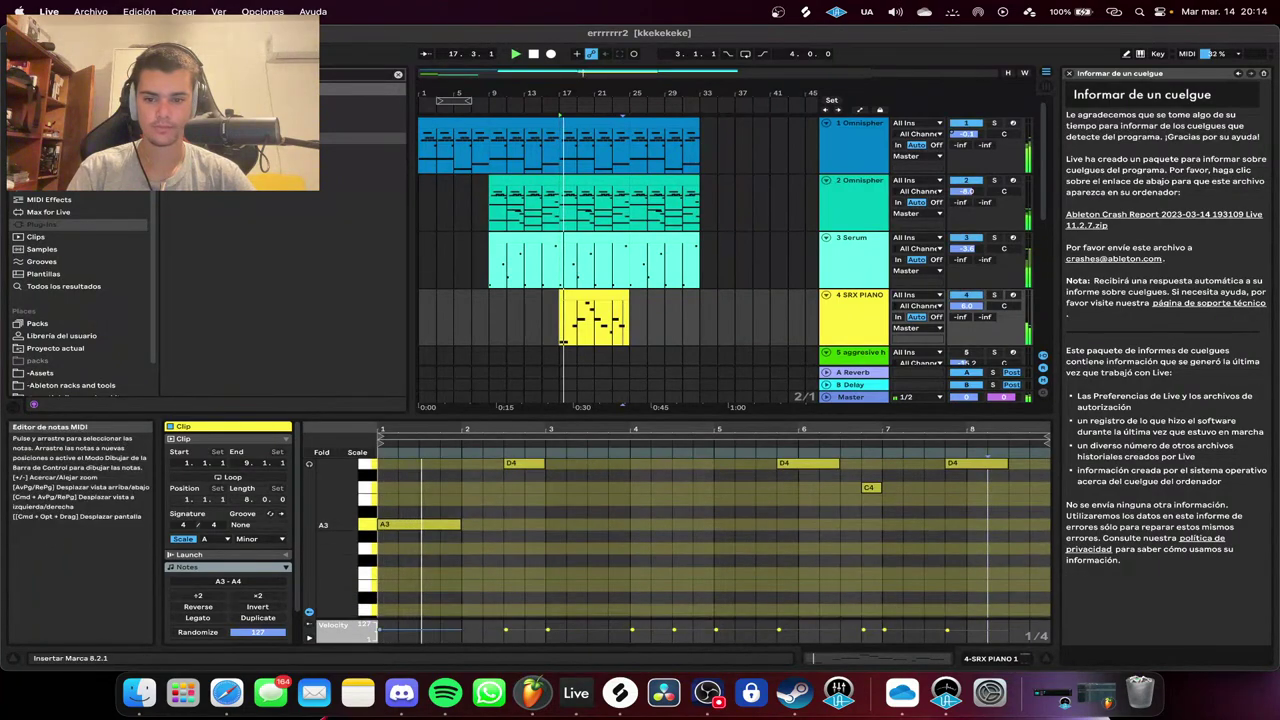
Add an A2 bass note three bars long at the start of the piano clip.
{"action": "left_click", "coordinate": [430, 525]}
{"action": "scroll", "coordinate": [430, 525], "scroll_direction": "down", "scroll_amount": 3}
{"action": "double_click", "coordinate": [392, 603]}
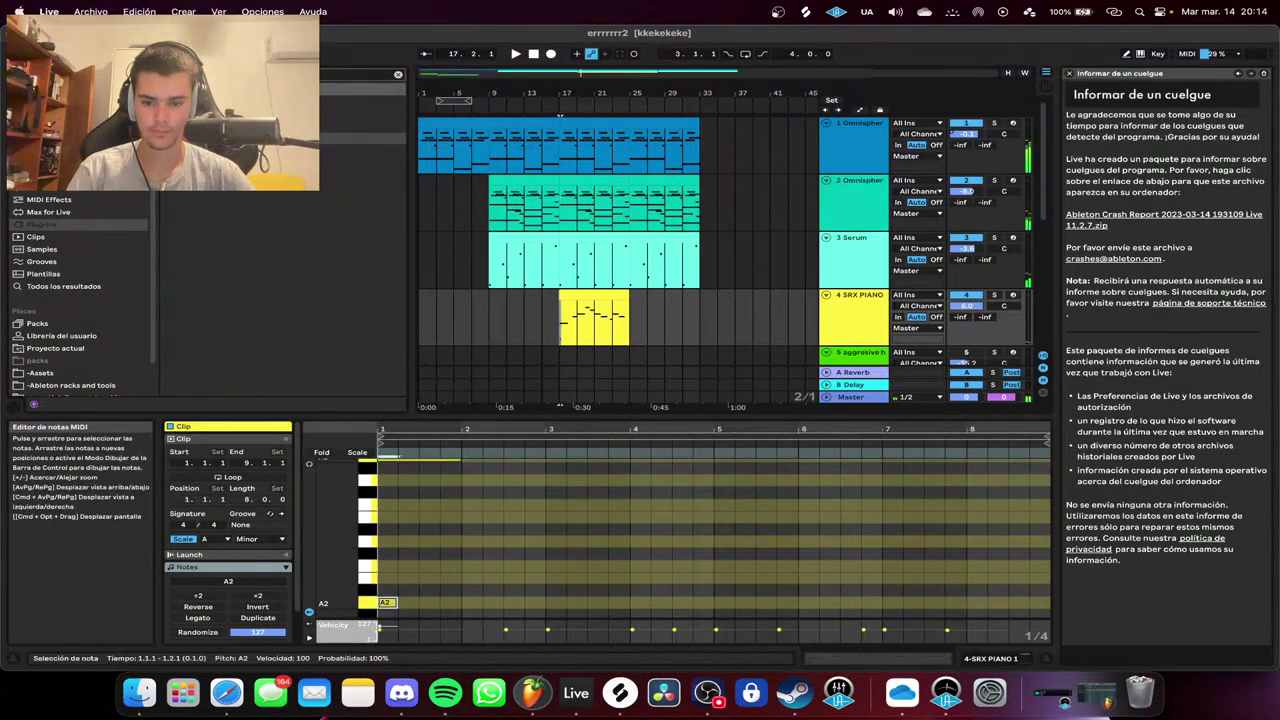
{"action": "left_click_drag", "start_coordinate": [395, 602], "coordinate": [629, 602]}
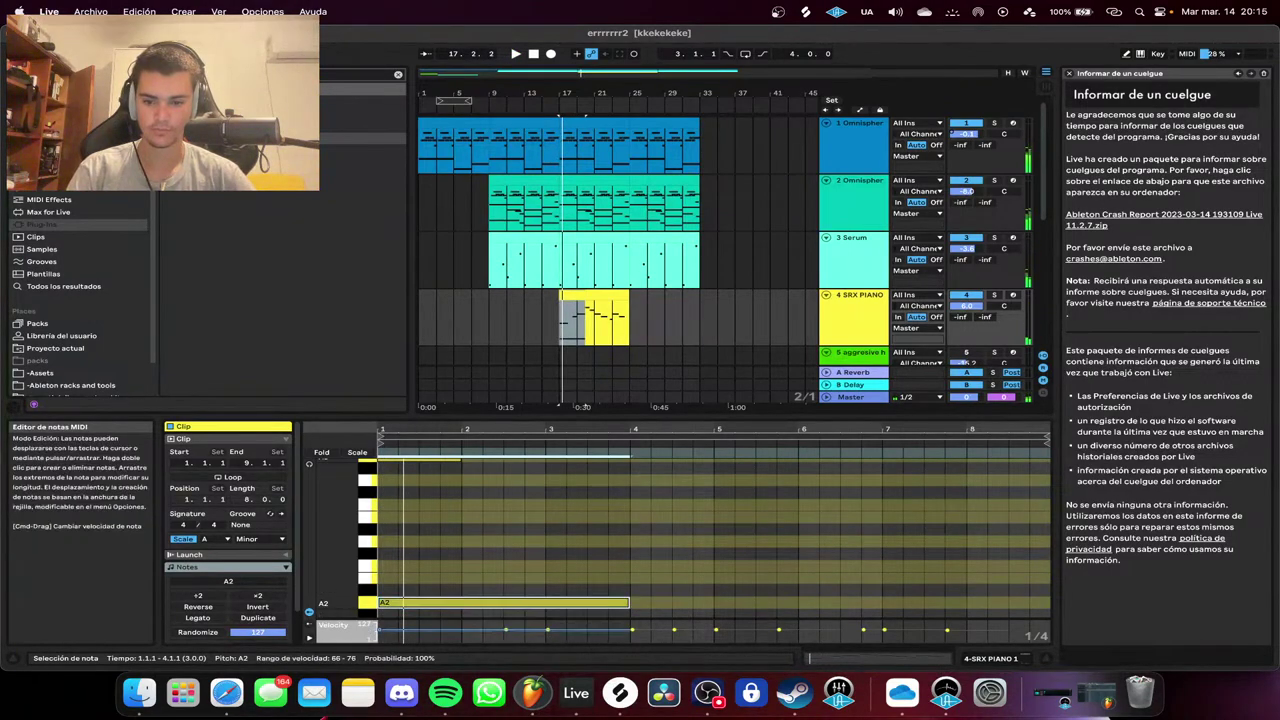
Transpose the bass note down an octave to A1 and lower its velocity range to 34-44.
{"action": "key", "text": "Down"}
{"action": "key", "text": "Up"}
{"action": "key", "text": "shift+Down"}
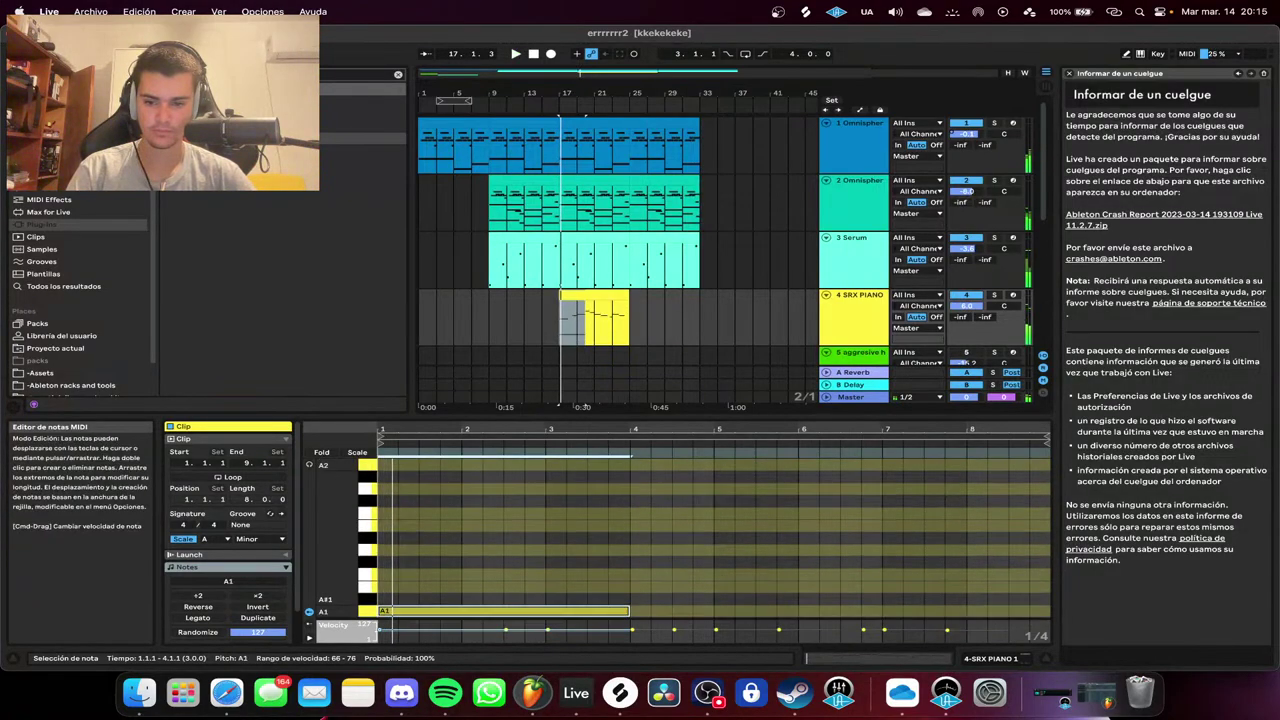
{"action": "key", "text": "space"}
{"action": "left_click_drag", "start_coordinate": [377, 627], "coordinate": [378, 632]}
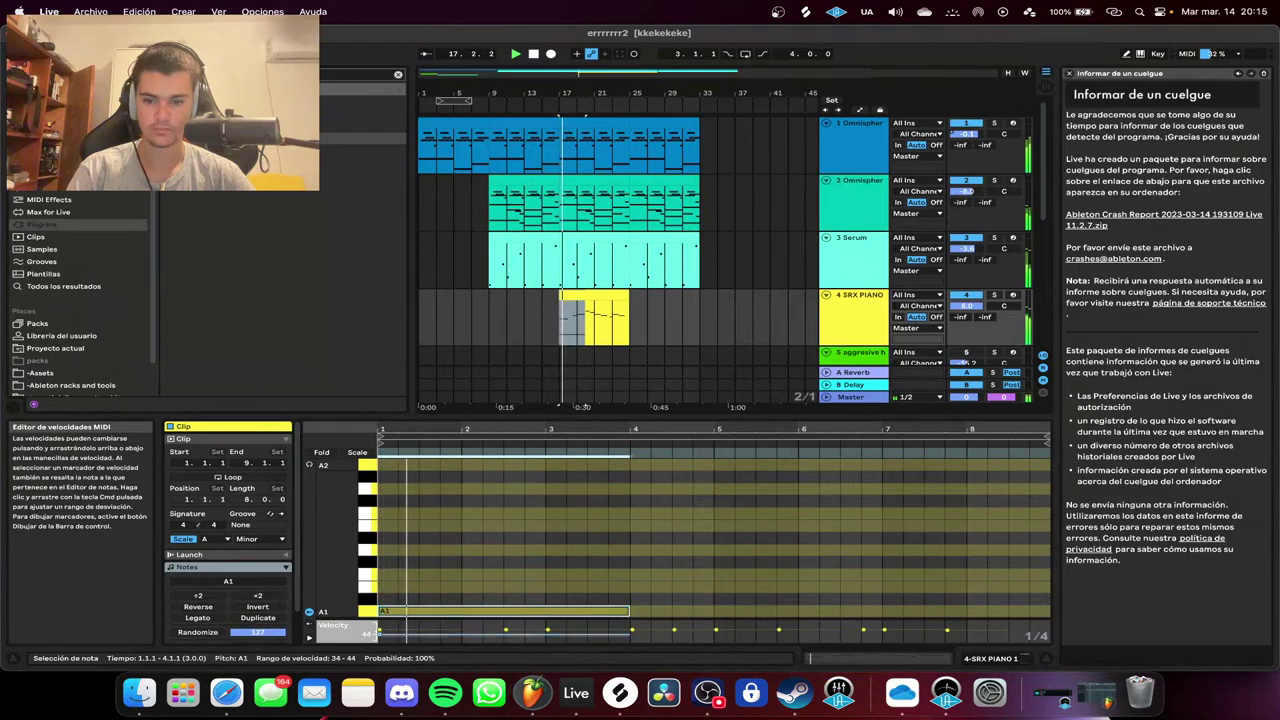
Add a three-bar E2 note at the start of the piano clip, raise it to A2 and play it.
{"action": "scroll", "coordinate": [704, 538], "scroll_direction": "up", "scroll_amount": 1}
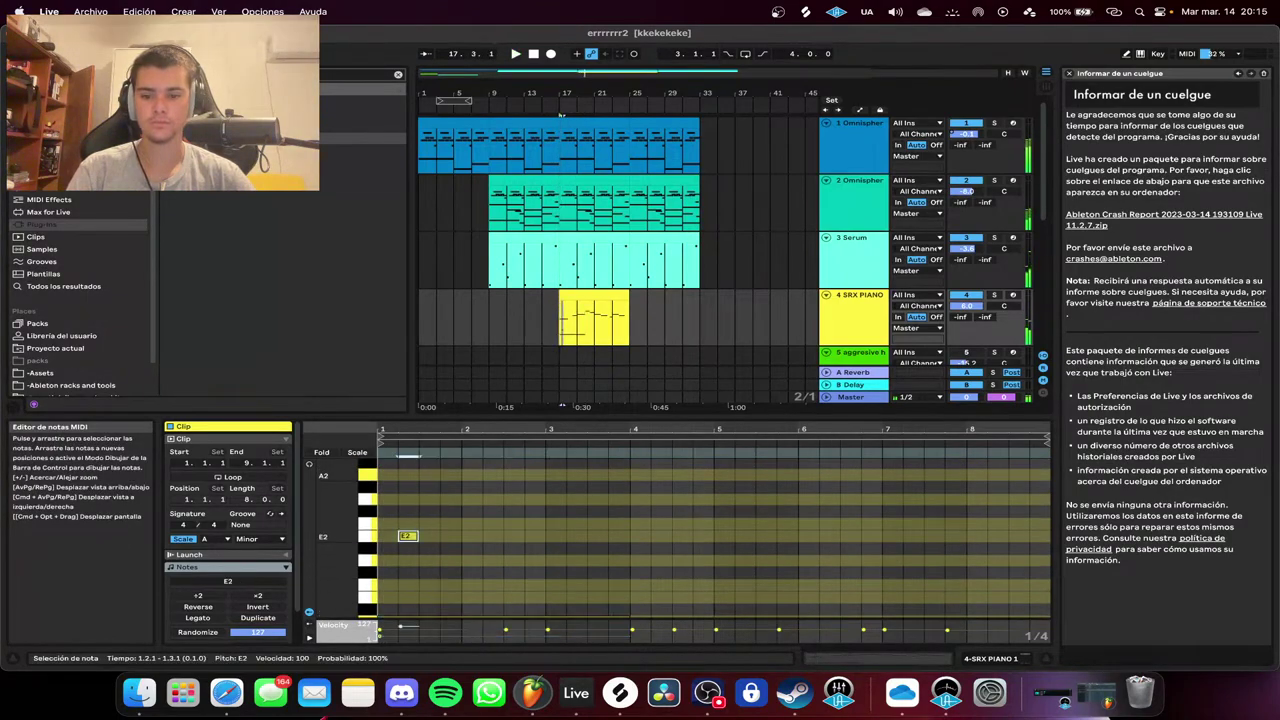
{"action": "left_click_drag", "start_coordinate": [407, 536], "coordinate": [658, 536]}
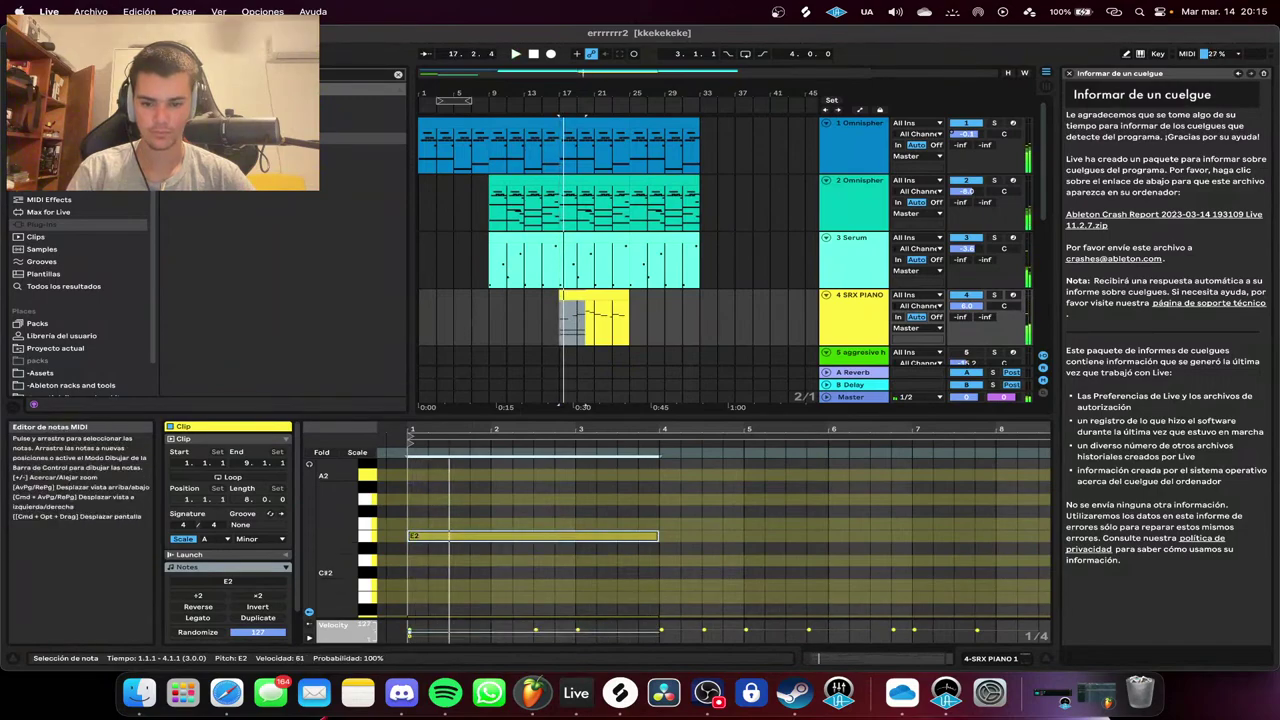
{"action": "left_click_drag", "start_coordinate": [560, 536], "coordinate": [560, 475]}
{"action": "key", "text": "space"}
{"action": "scroll", "coordinate": [714, 540], "scroll_direction": "up", "scroll_amount": 8}
{"action": "scroll", "coordinate": [714, 540], "scroll_direction": "down", "scroll_amount": 5}
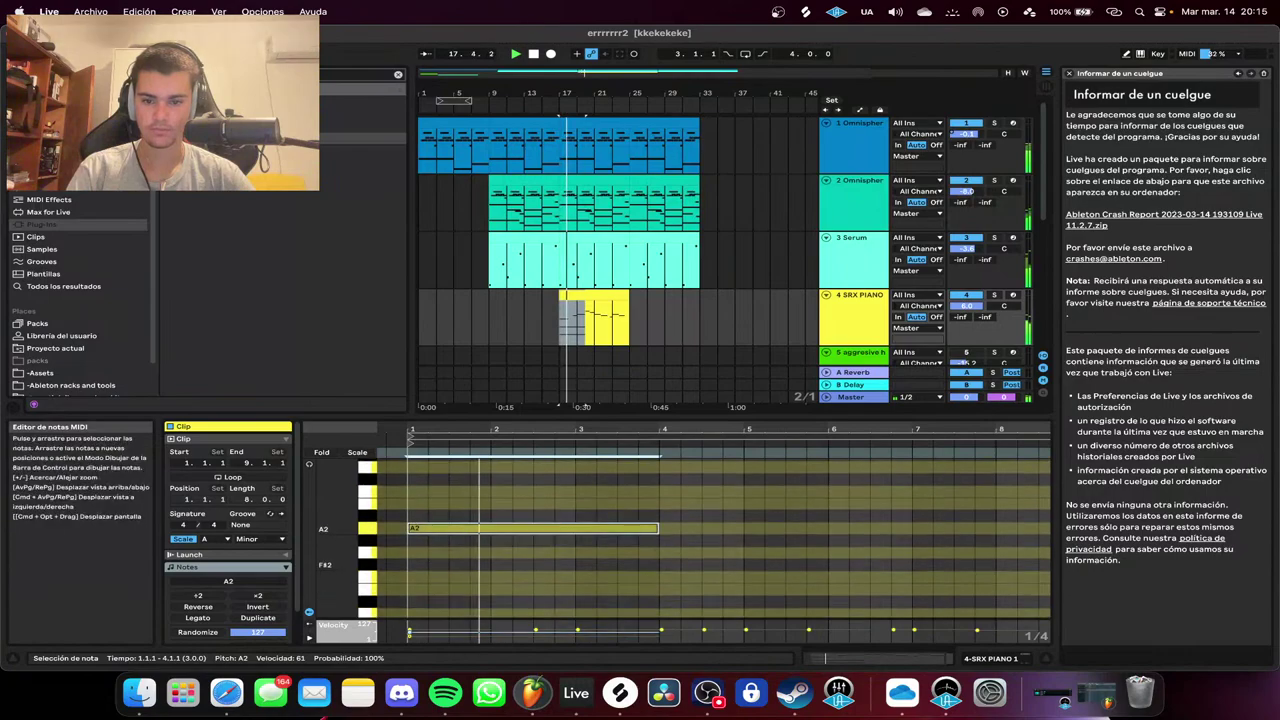
{"action": "scroll", "coordinate": [714, 540], "scroll_direction": "down", "scroll_amount": 5}
{"action": "scroll", "coordinate": [714, 540], "scroll_direction": "up", "scroll_amount": 5}
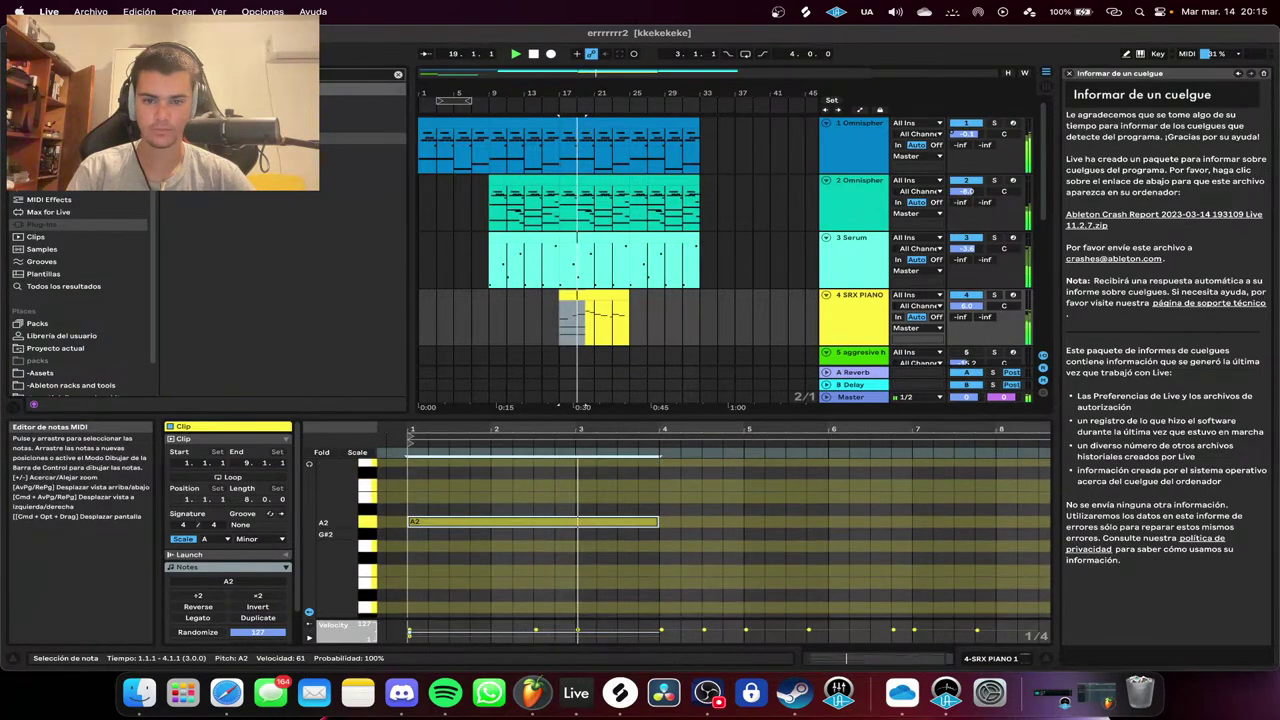
Delete both three-bar bass notes, A1 and A2, from the start of the piano clip.
{"action": "left_click_drag", "start_coordinate": [641, 605], "coordinate": [640, 606]}
{"action": "scroll", "coordinate": [640, 560], "scroll_direction": "down", "scroll_amount": 3}
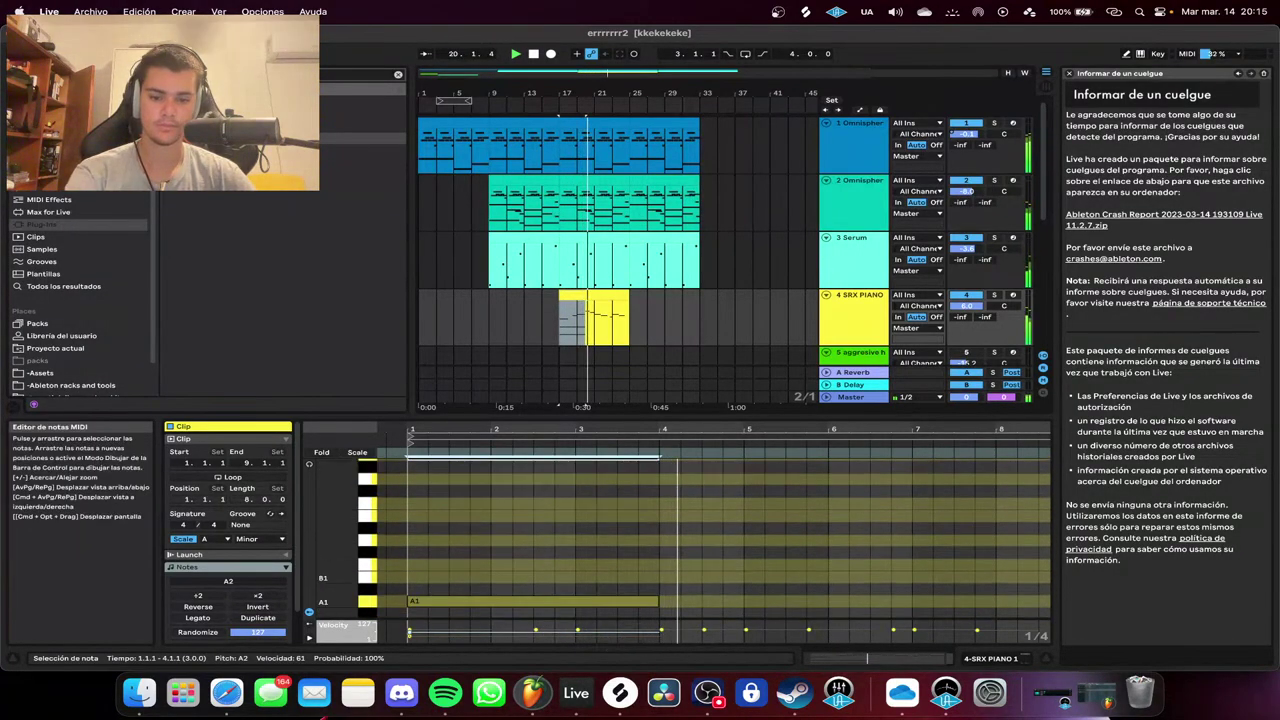
{"action": "key", "text": "Delete"}
{"action": "scroll", "coordinate": [640, 560], "scroll_direction": "up", "scroll_amount": 6}
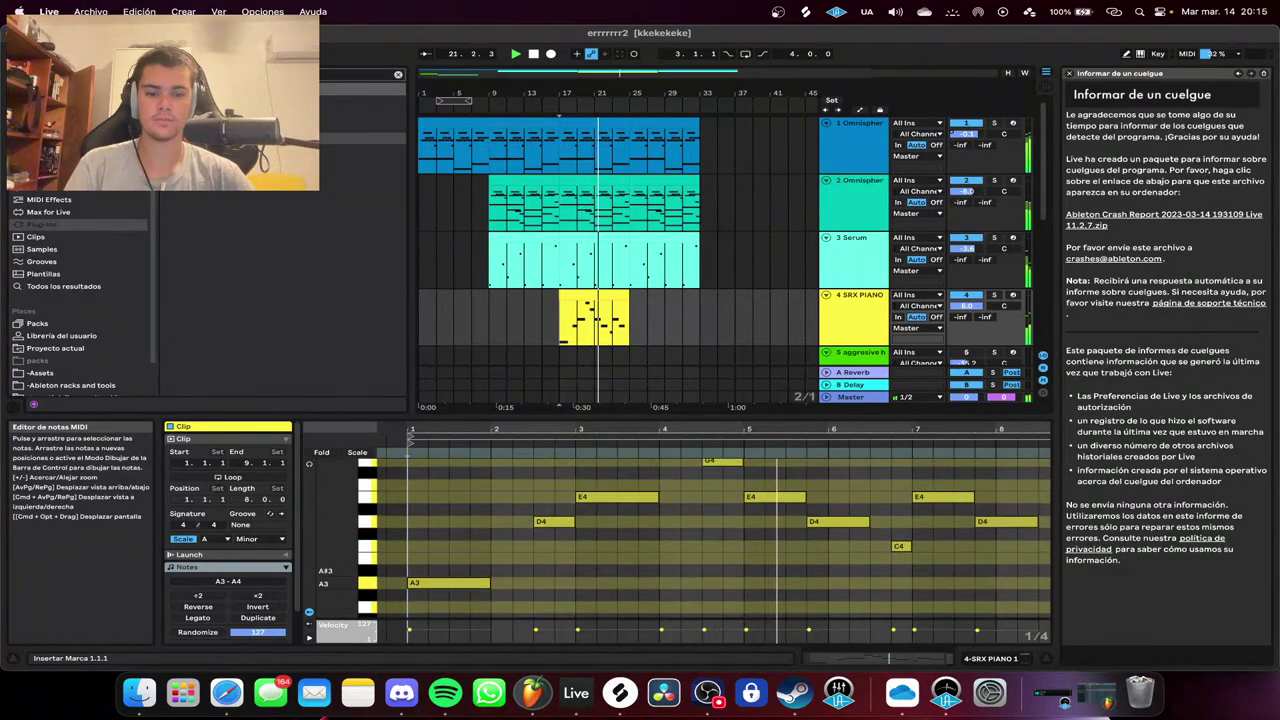
Solo the SRX PIANO track and play it from just before its clip at bar 17.
{"action": "key", "text": "space"}
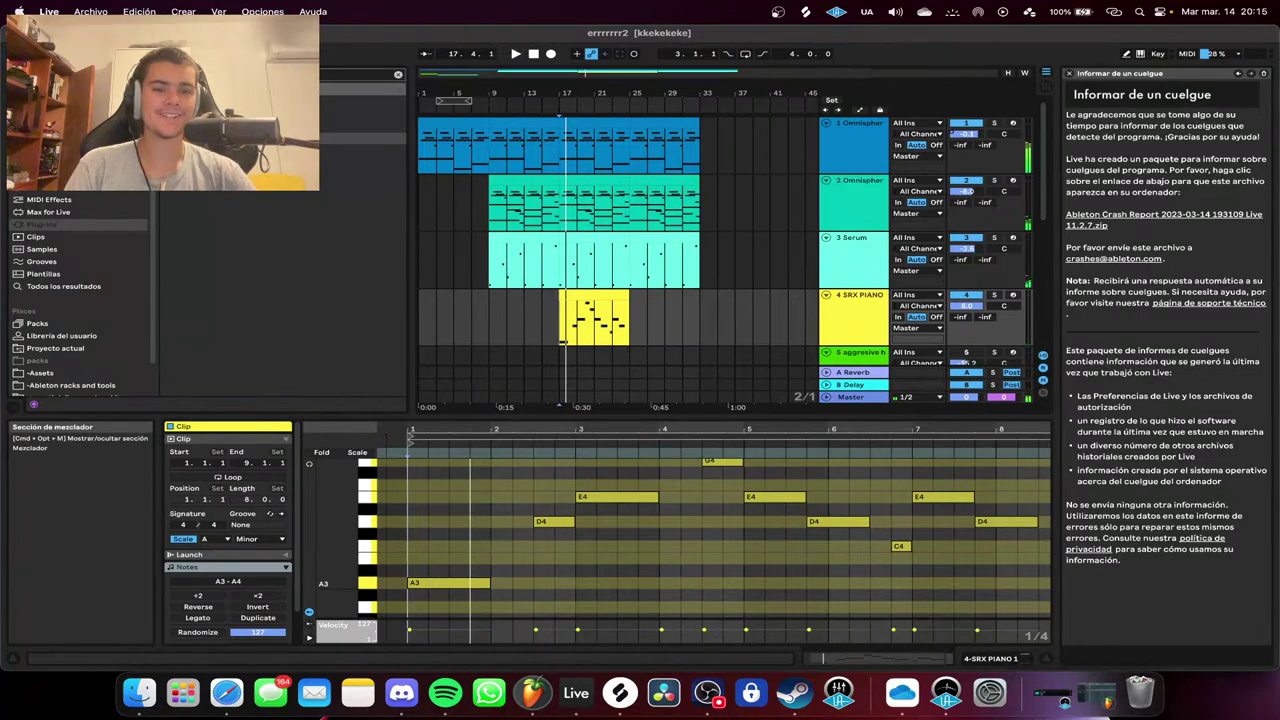
{"action": "left_click", "coordinate": [994, 295]}
{"action": "left_click", "coordinate": [555, 110]}
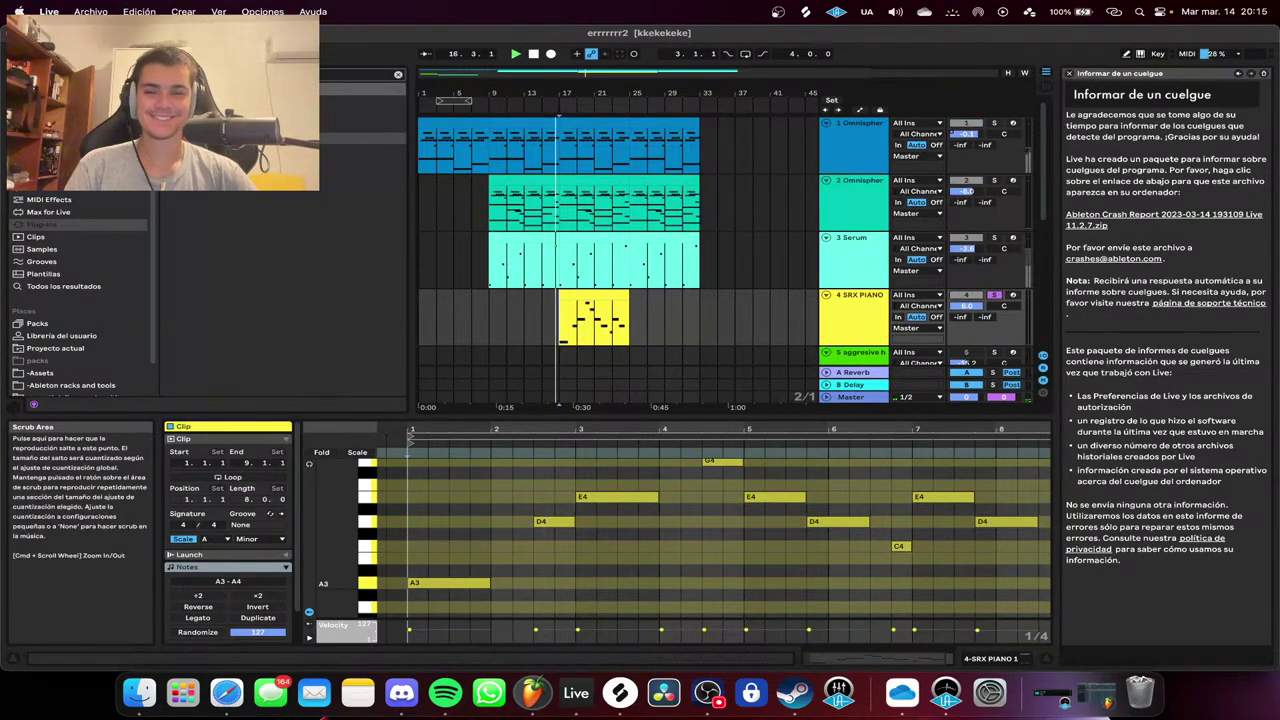
Find the Portal effect in the browser and load it onto the SRX PIANO track.
{"action": "left_click", "coordinate": [590, 295]}
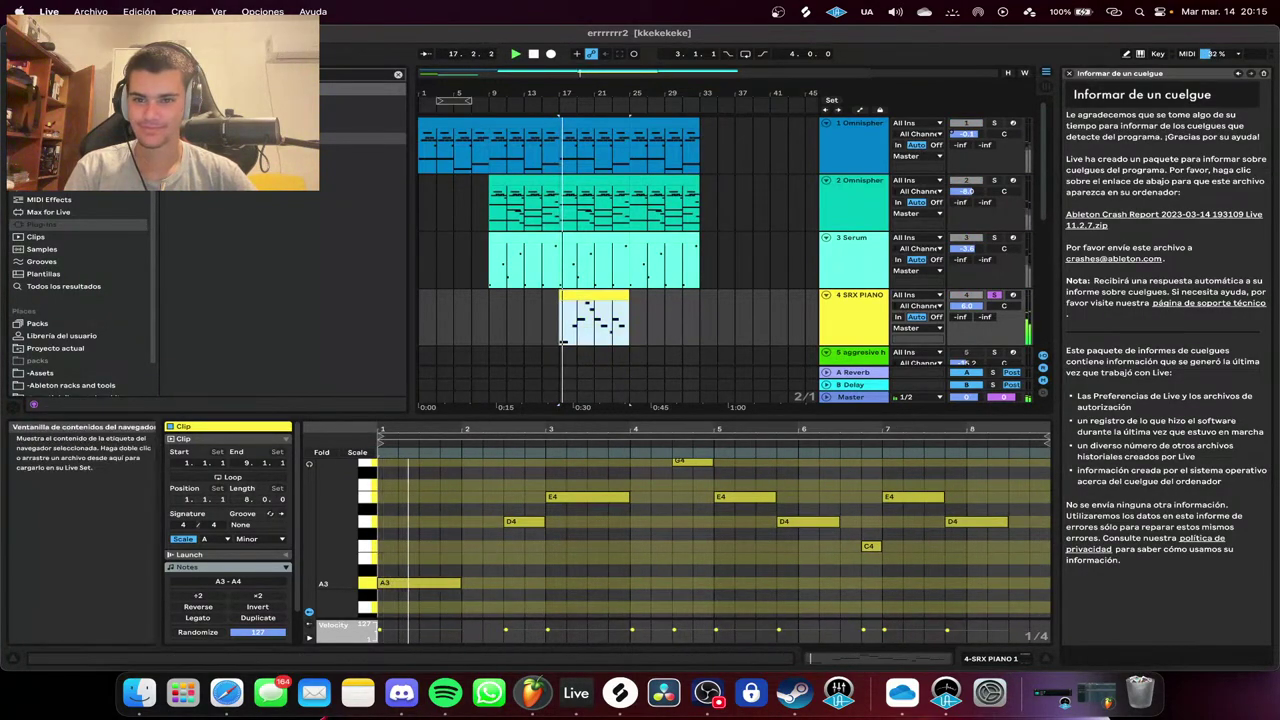
{"action": "left_click", "coordinate": [398, 74]}
{"action": "key", "text": "super+f"}
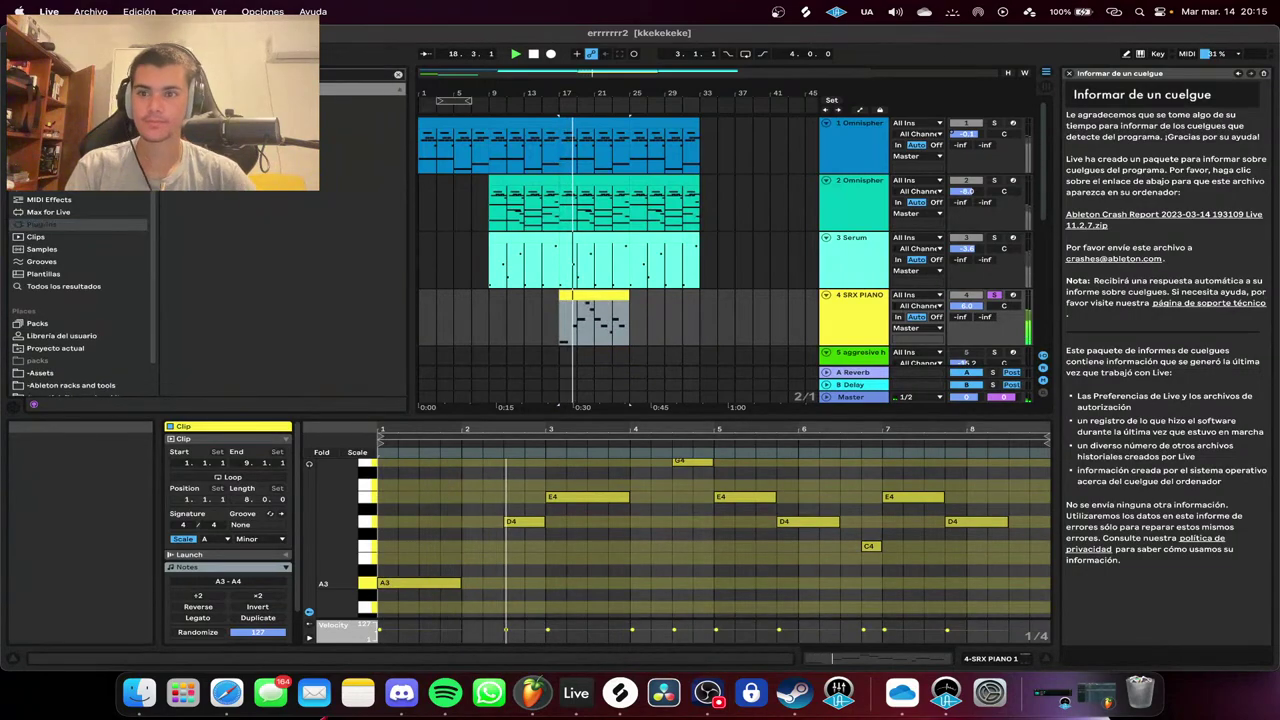
{"action": "double_click", "coordinate": [240, 126]}
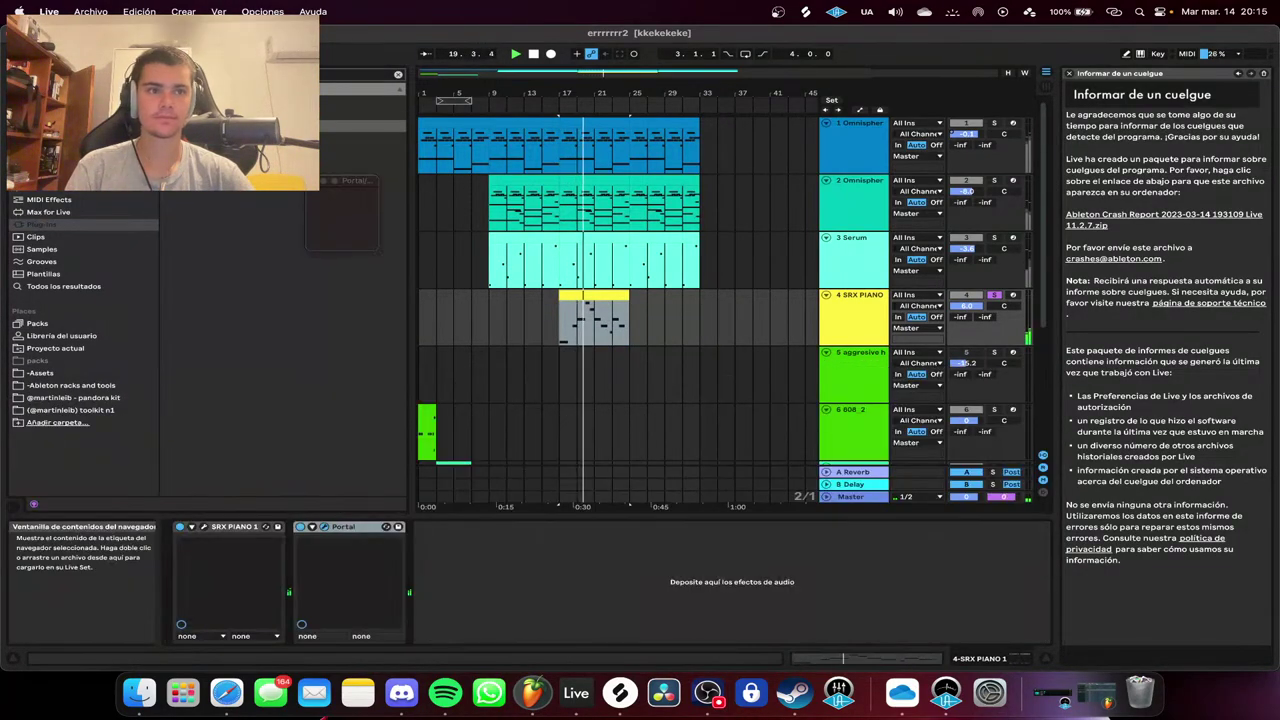
{"action": "left_click_drag", "start_coordinate": [660, 180], "coordinate": [563, 173]}
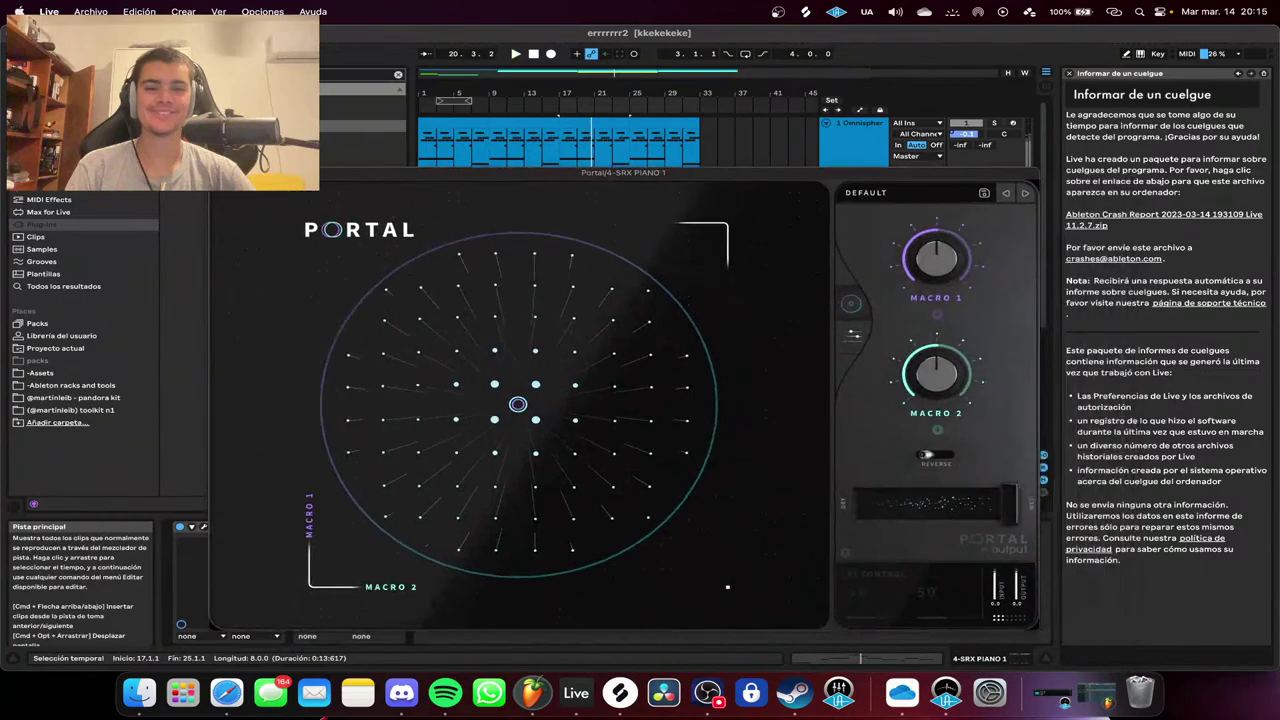
Load the WASHEDUP preset from the Venexxi 3K bank in Portal.
{"action": "left_click", "coordinate": [867, 193]}
{"action": "scroll", "coordinate": [430, 415], "scroll_direction": "down", "scroll_amount": 5}
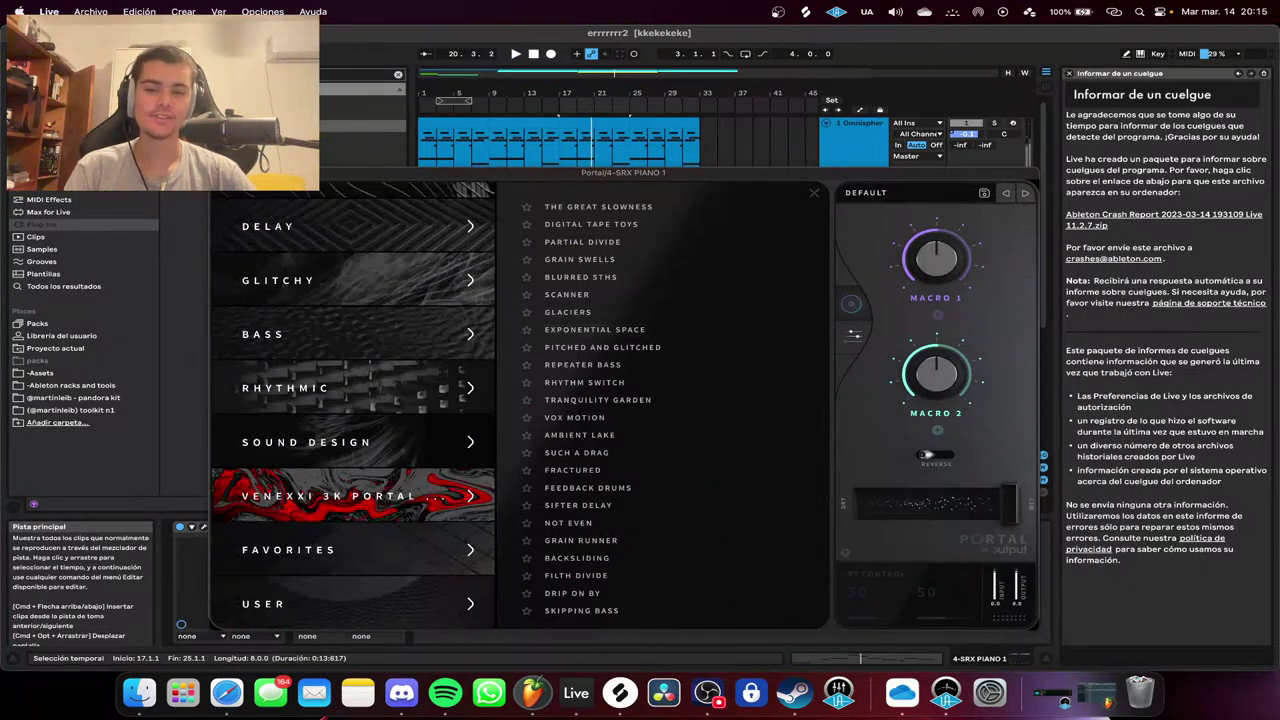
{"action": "left_click", "coordinate": [400, 496]}
{"action": "left_click", "coordinate": [571, 329]}
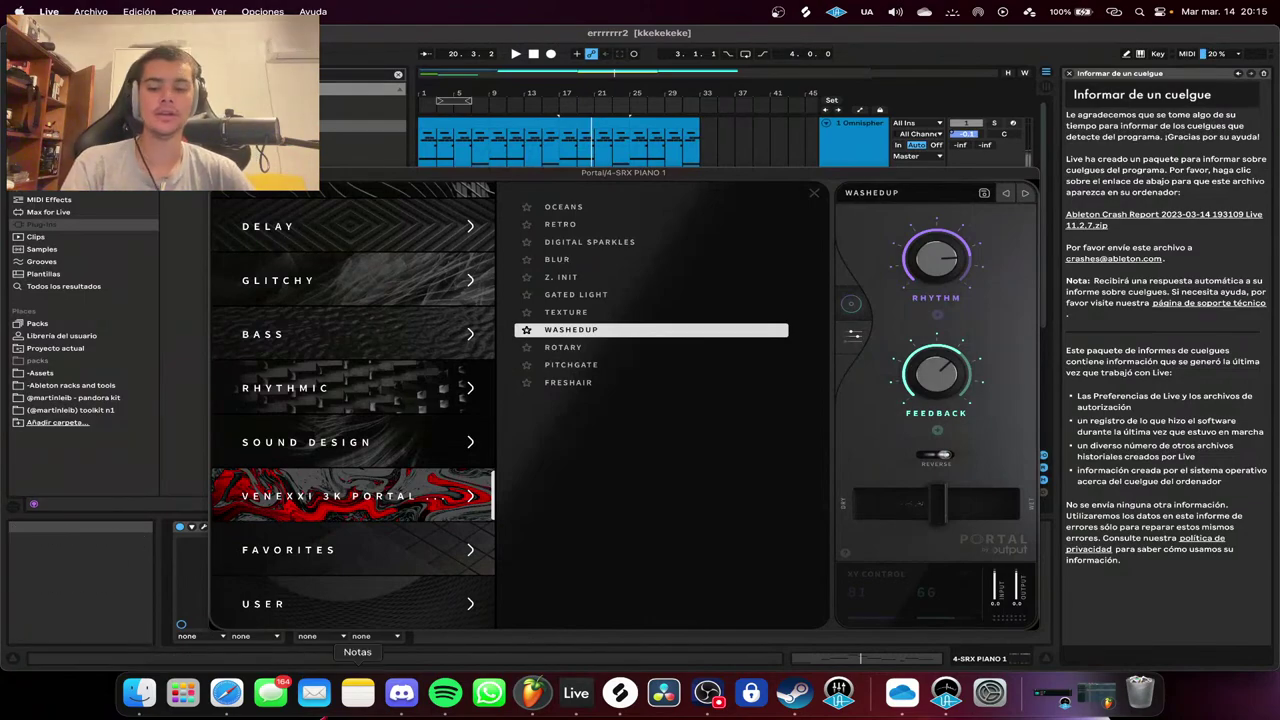
Check the SoundCloud page in Safari and the OBS Studio window, and return to Live.
{"action": "left_click", "coordinate": [226, 692]}
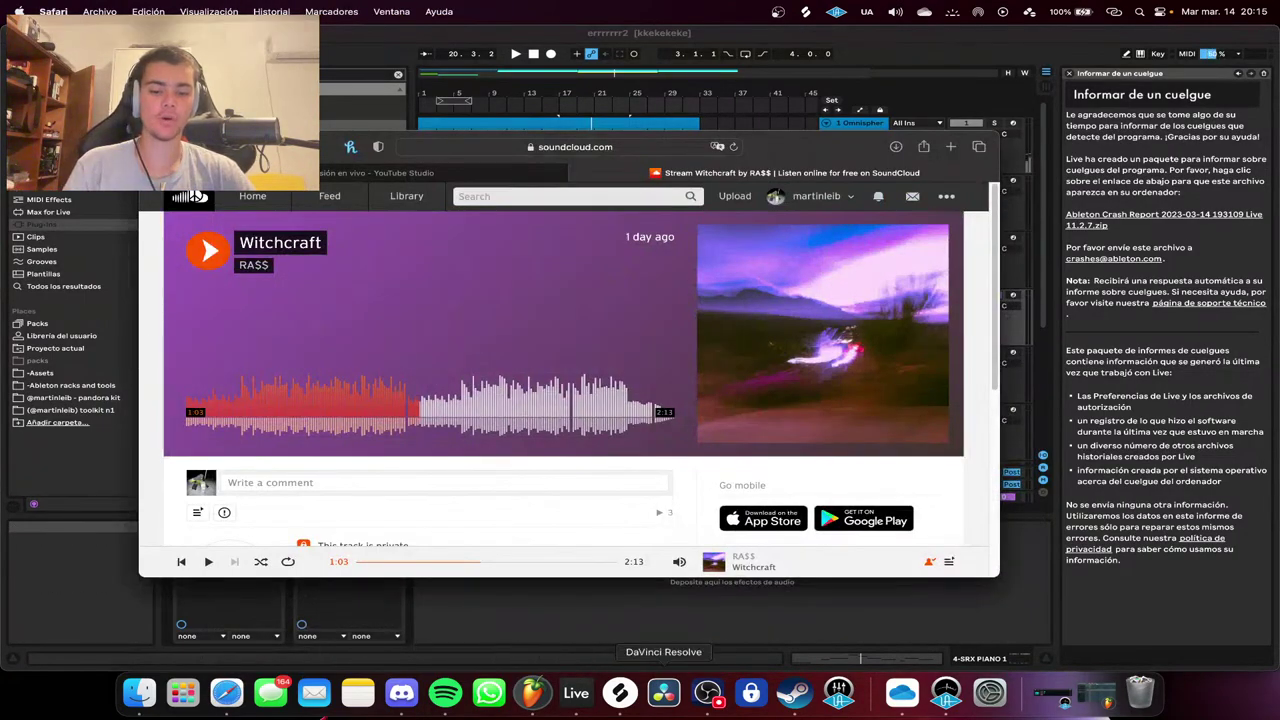
{"action": "left_click", "coordinate": [708, 692]}
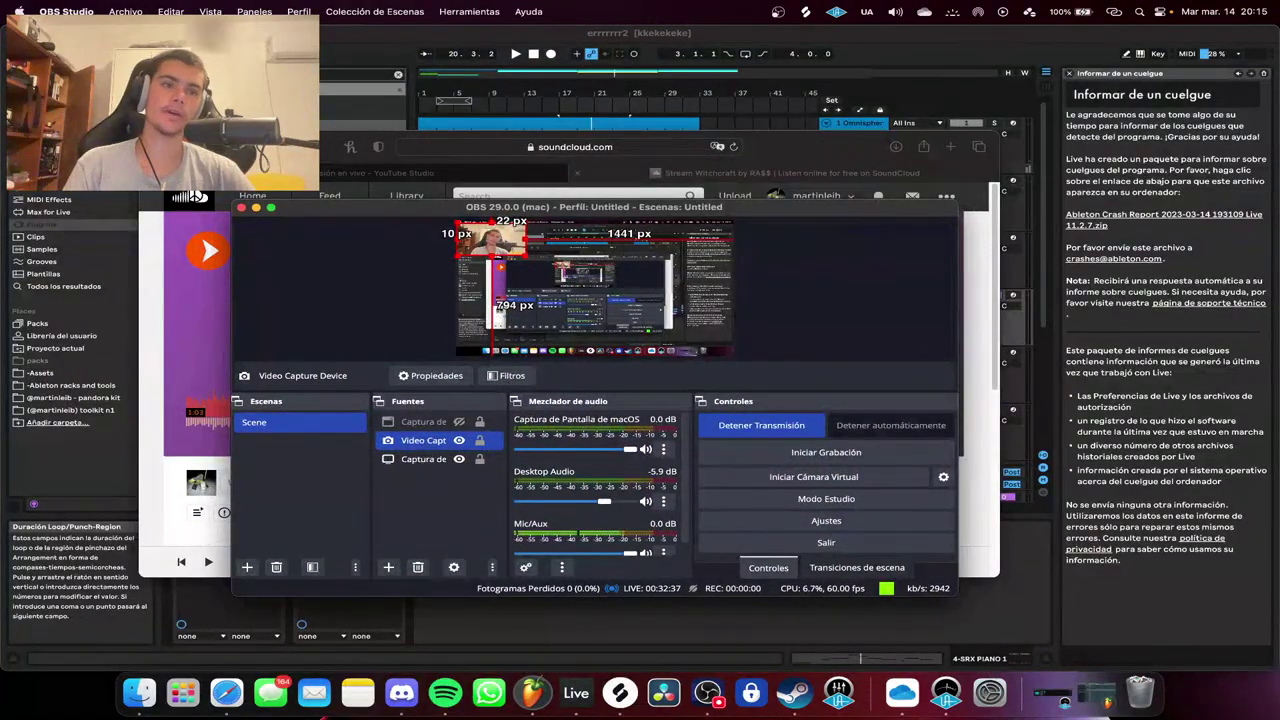
{"action": "left_click", "coordinate": [640, 624]}
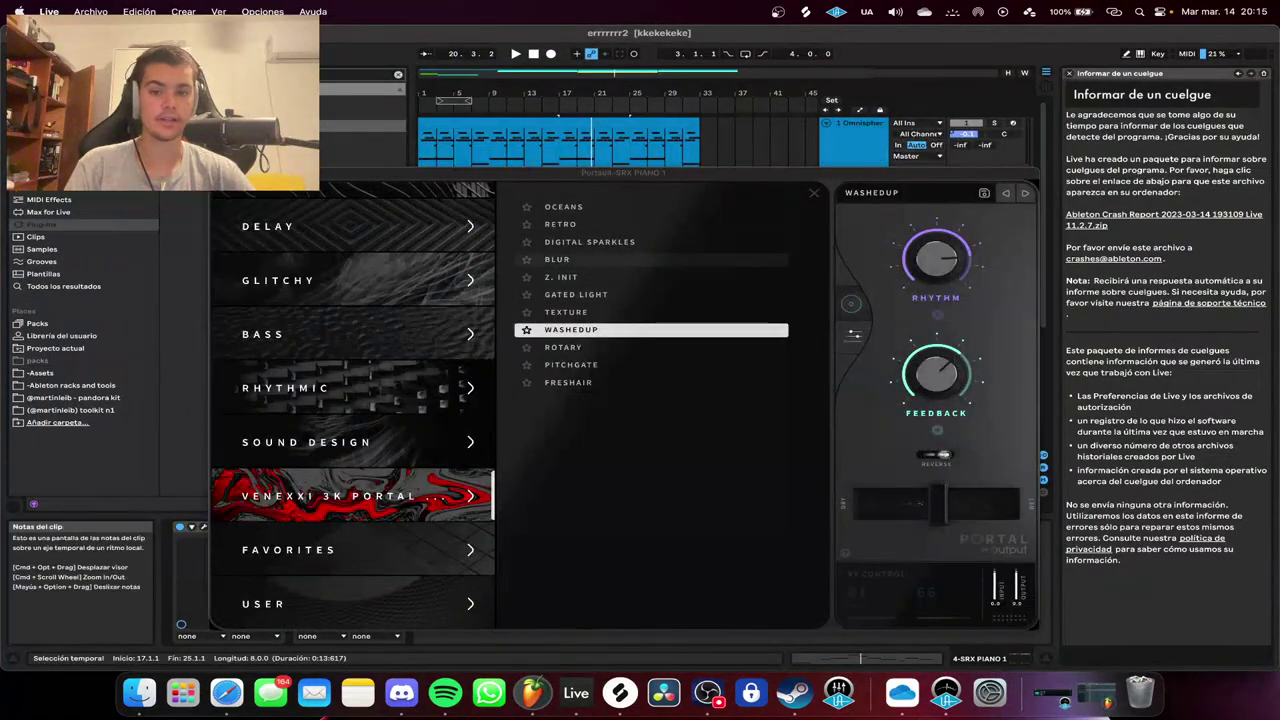
Listen to the soloed piano clip played through Portal's WASHEDUP preset.
{"action": "left_click", "coordinate": [718, 143]}
{"action": "scroll", "coordinate": [718, 143], "scroll_direction": "down", "scroll_amount": 3}
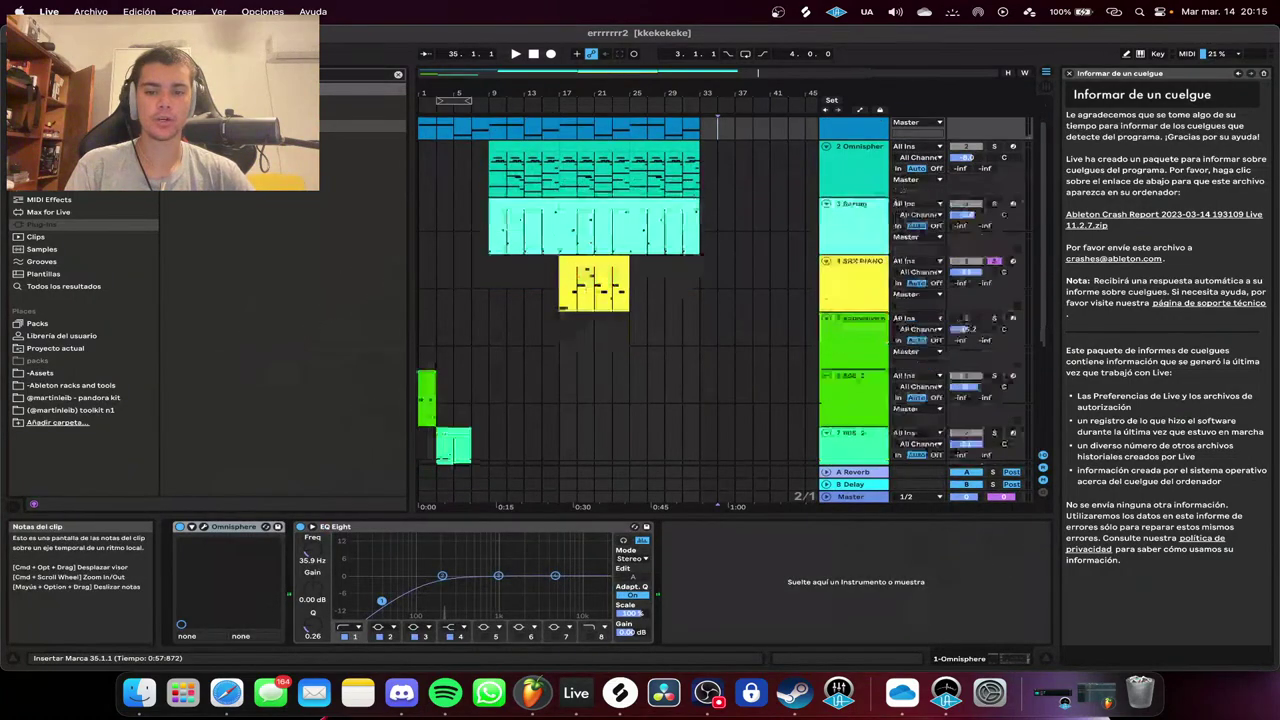
{"action": "scroll", "coordinate": [620, 290], "scroll_direction": "up", "scroll_amount": 3}
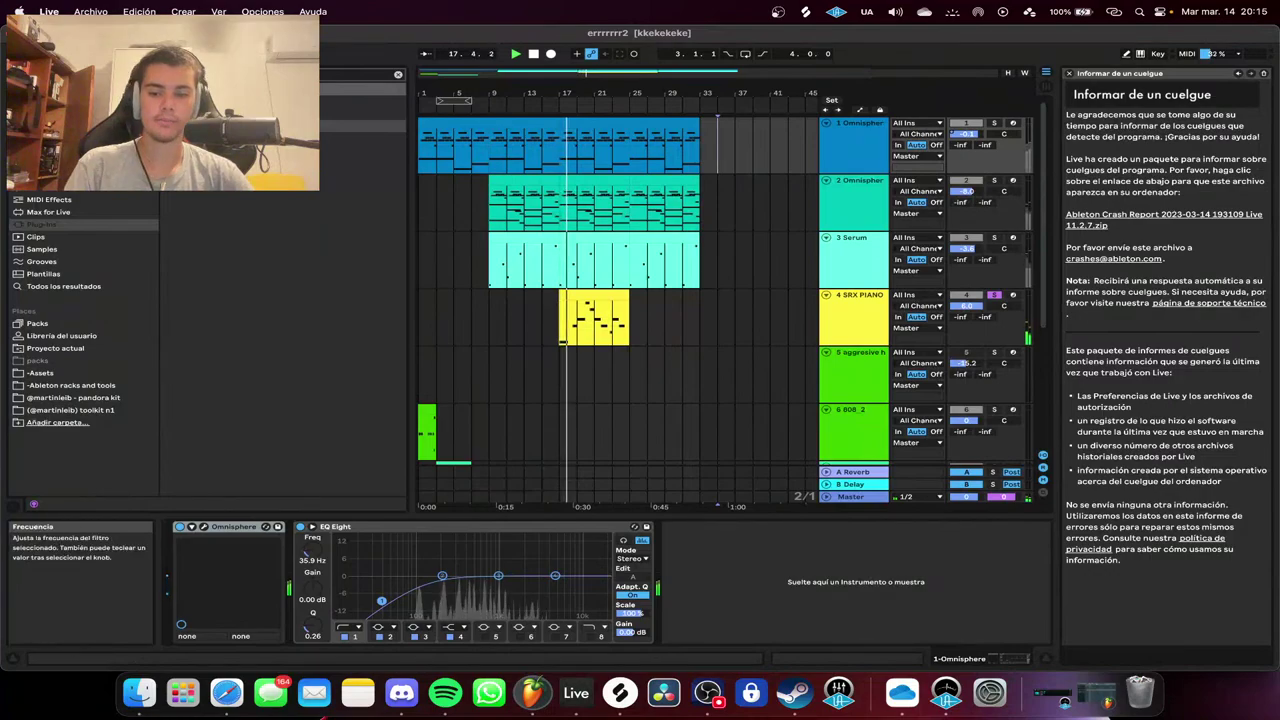
{"action": "left_click", "coordinate": [595, 295]}
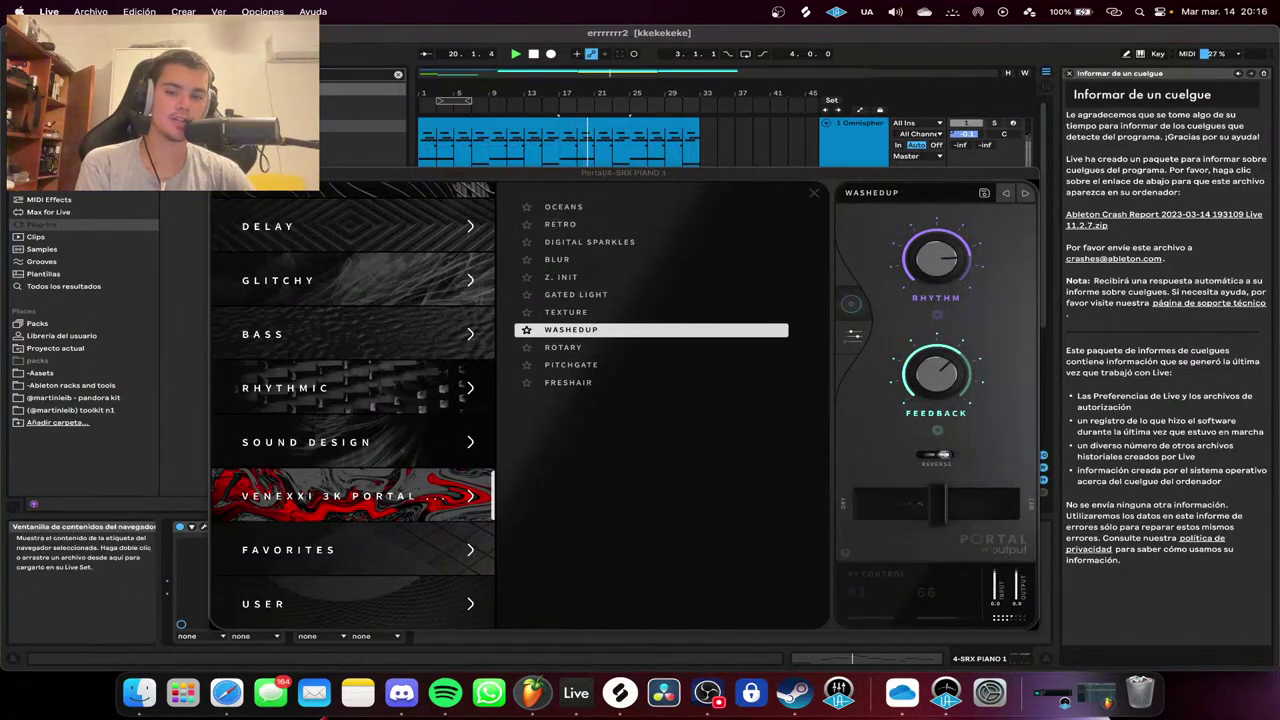
Close the Portal window, clear the browser search and stop playback.
{"action": "left_click", "coordinate": [218, 173]}
{"action": "left_click", "coordinate": [398, 75]}
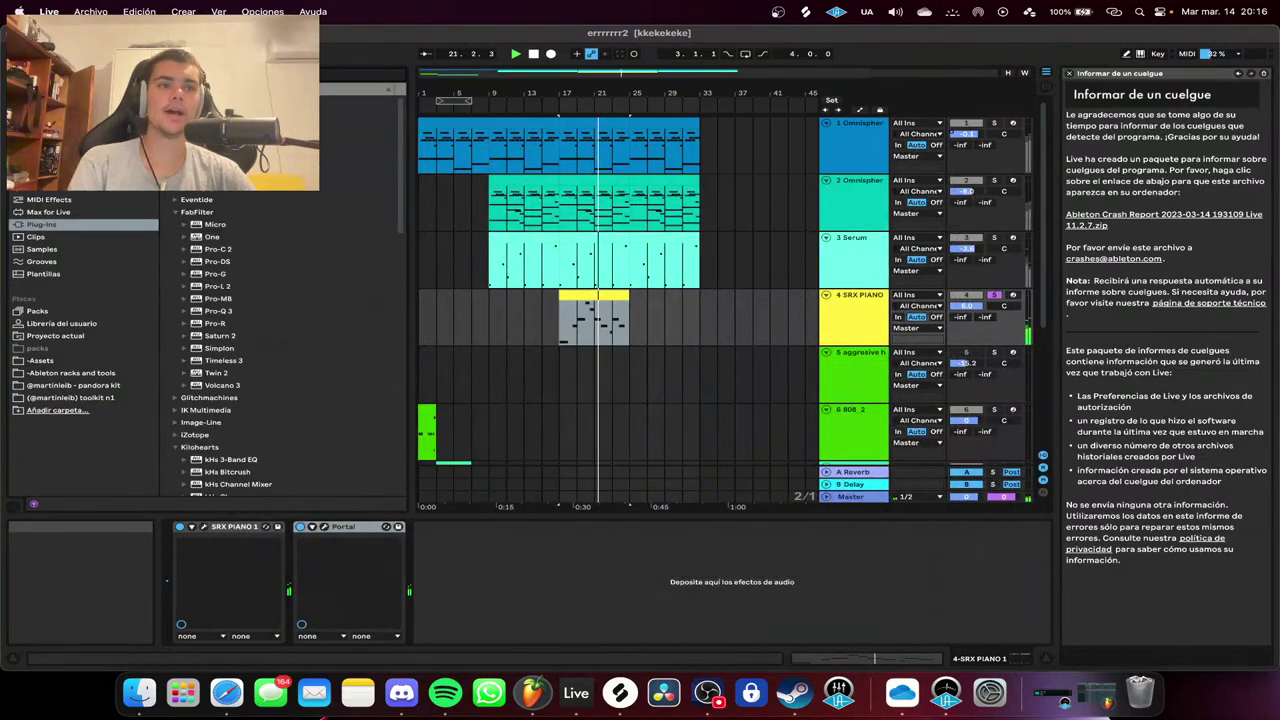
{"action": "key", "text": "space"}
Duplicate the eight-bar piano clip so it repeats from bar 25, and restart playback from bar 1.
{"action": "left_click", "coordinate": [594, 295]}
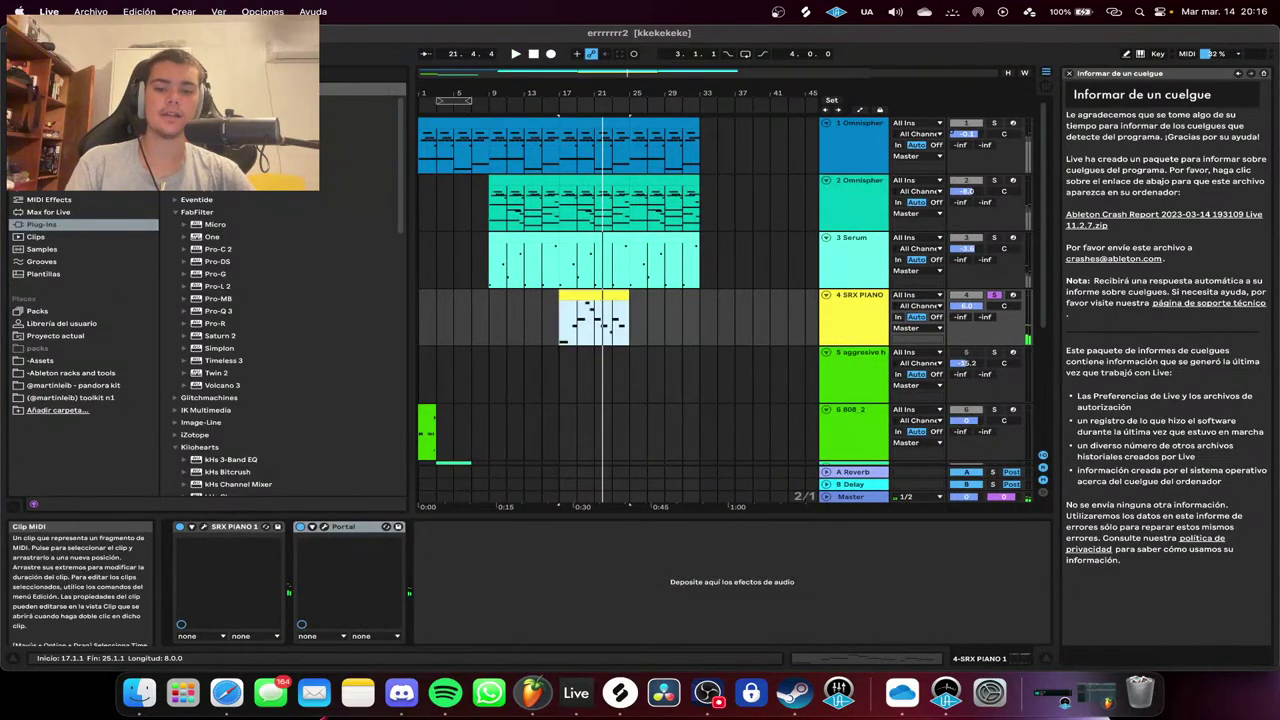
{"action": "key", "text": "super+d"}
{"action": "left_click", "coordinate": [534, 54]}
{"action": "left_click", "coordinate": [516, 54]}
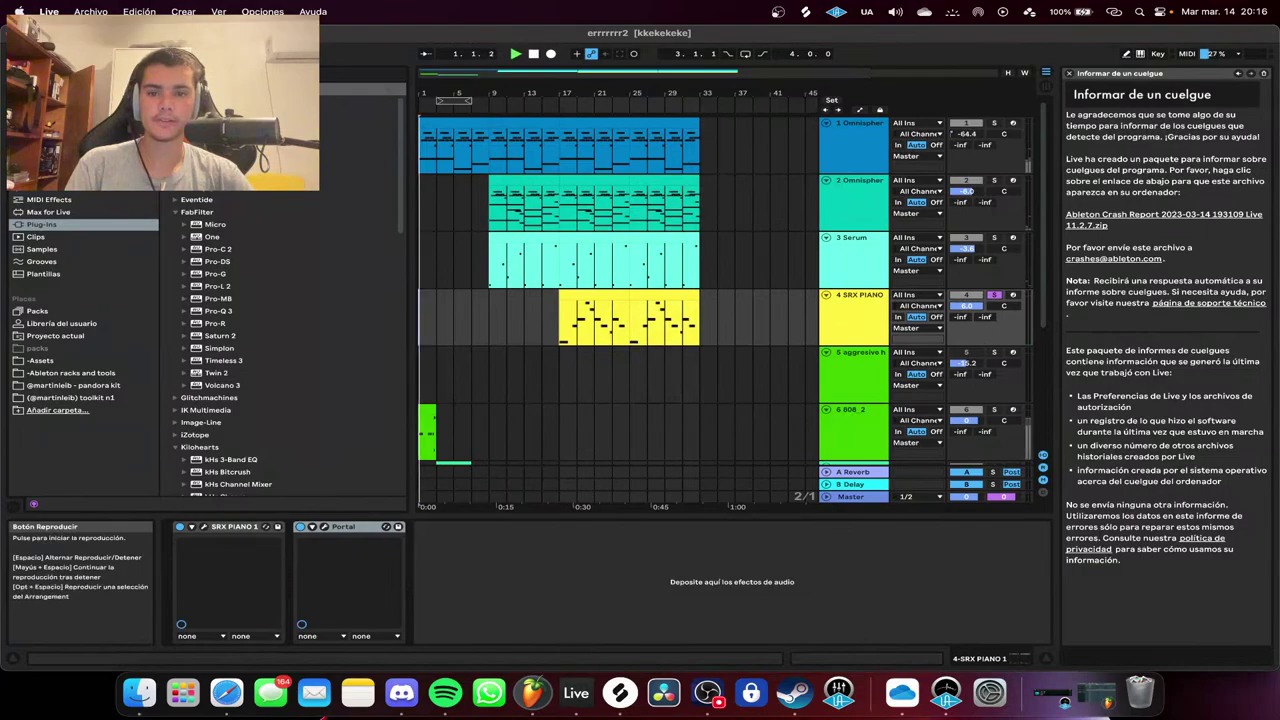
Solo the two Omnisphere tracks, the Serum track and the SRX PIANO track together.
{"action": "left_click", "coordinate": [994, 295]}
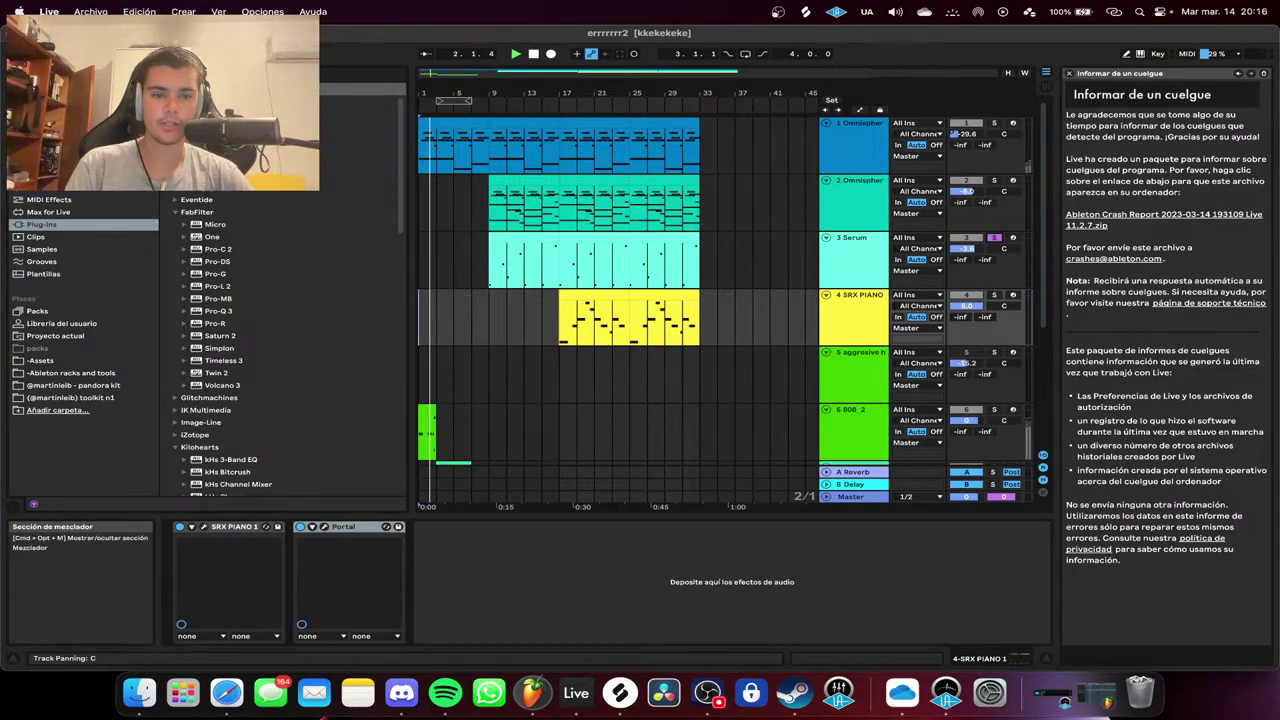
{"action": "left_click", "coordinate": [994, 238]}
{"action": "left_click", "coordinate": [994, 181]}
{"action": "left_click", "coordinate": [994, 123]}
{"action": "left_click", "coordinate": [994, 295]}
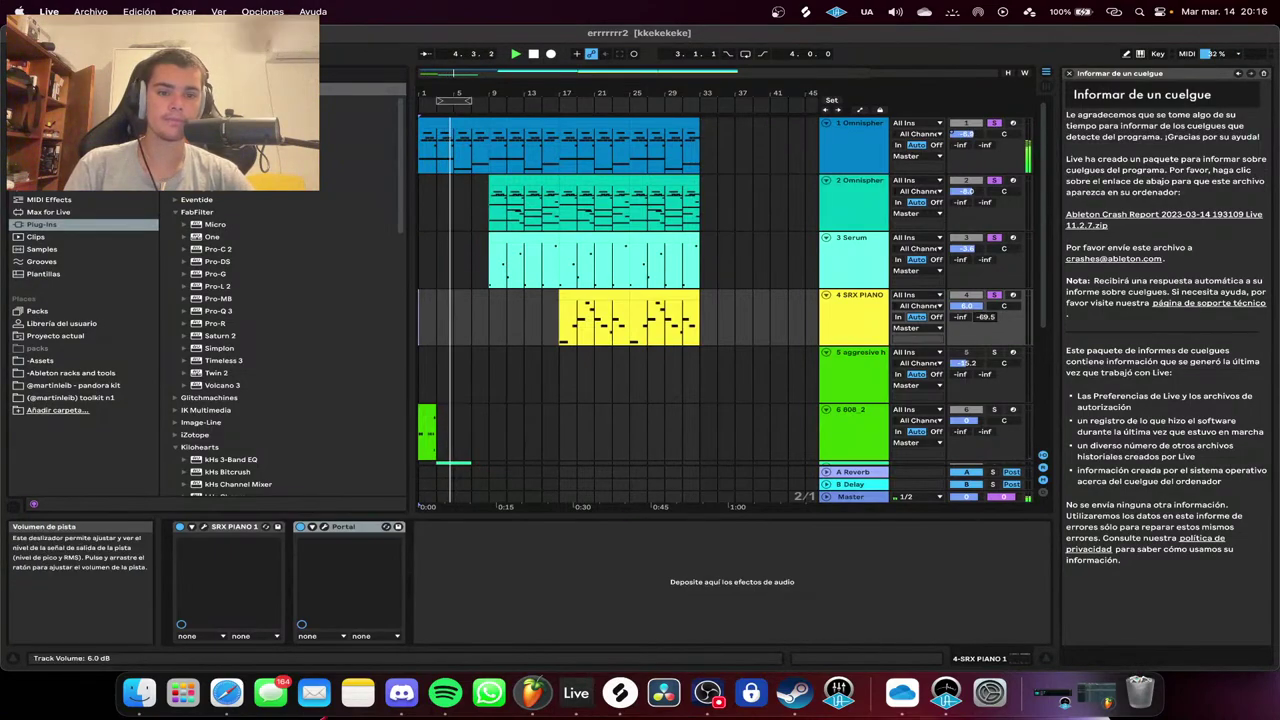
Deactivate the piano track's Delay send and lower its level to -inf.
{"action": "right_click", "coordinate": [989, 321]}
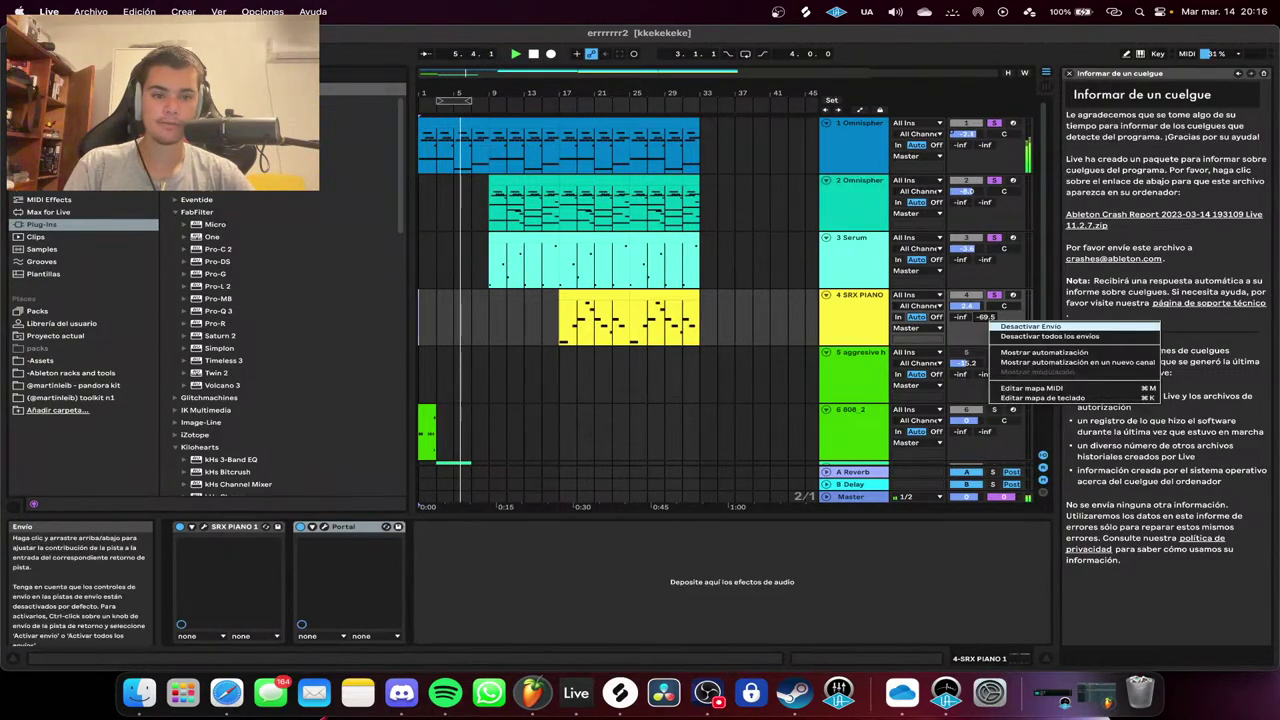
{"action": "left_click", "coordinate": [1030, 326]}
{"action": "left_click_drag", "start_coordinate": [987, 318], "coordinate": [987, 420]}
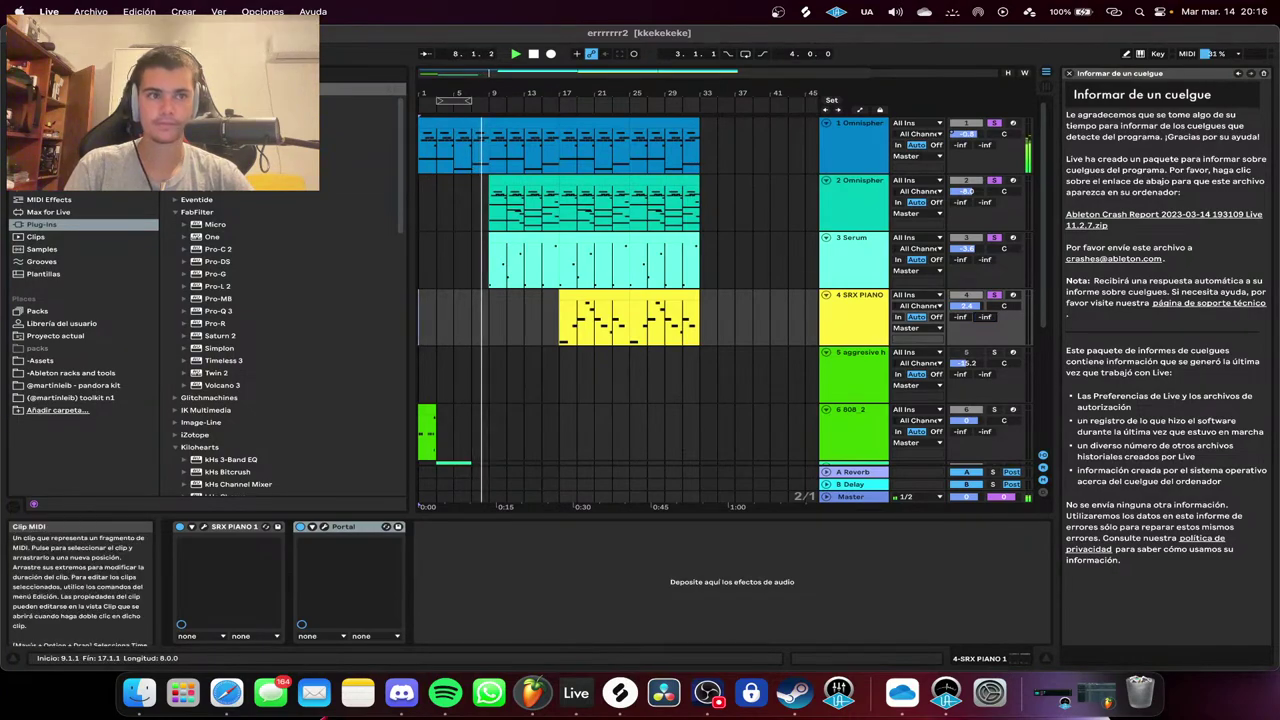
Look through the plug-in list past Kilohearts to Output and Roland Cloud while the soloed tracks play.
{"action": "scroll", "coordinate": [226, 340], "scroll_direction": "down", "scroll_amount": 3}
{"action": "scroll", "coordinate": [226, 340], "scroll_direction": "down", "scroll_amount": 3}
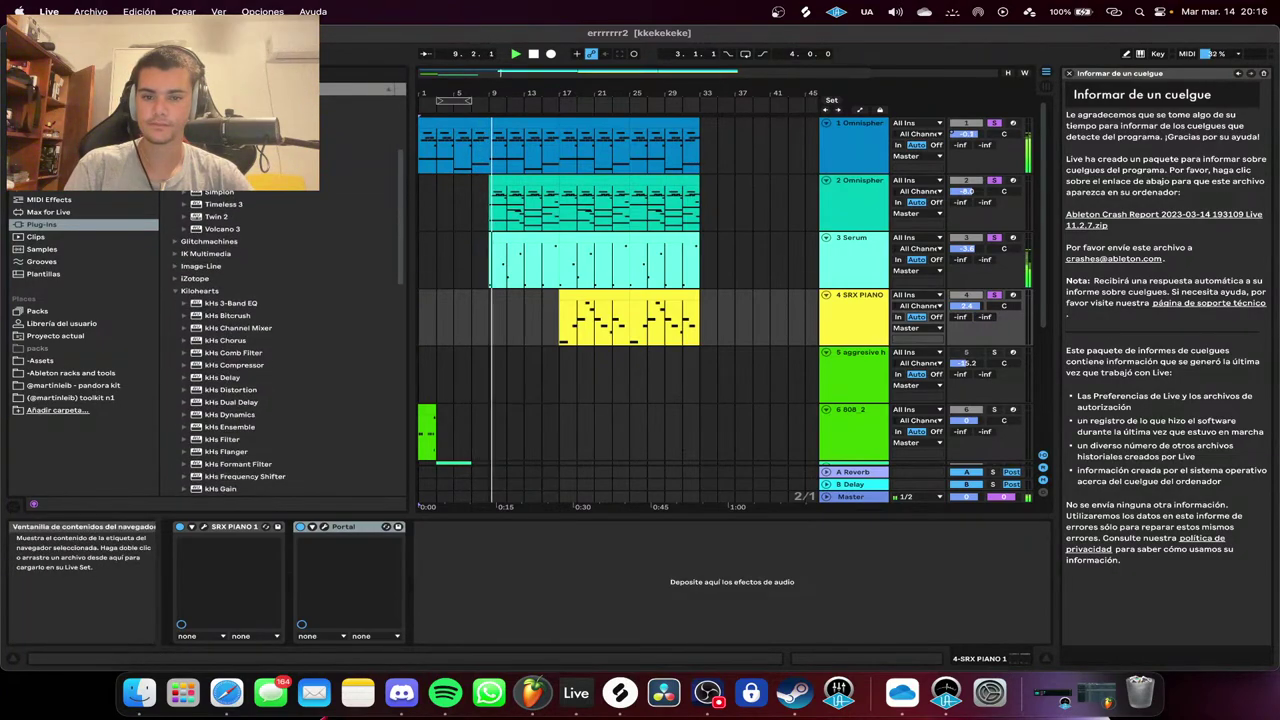
{"action": "scroll", "coordinate": [226, 340], "scroll_direction": "down", "scroll_amount": 2}
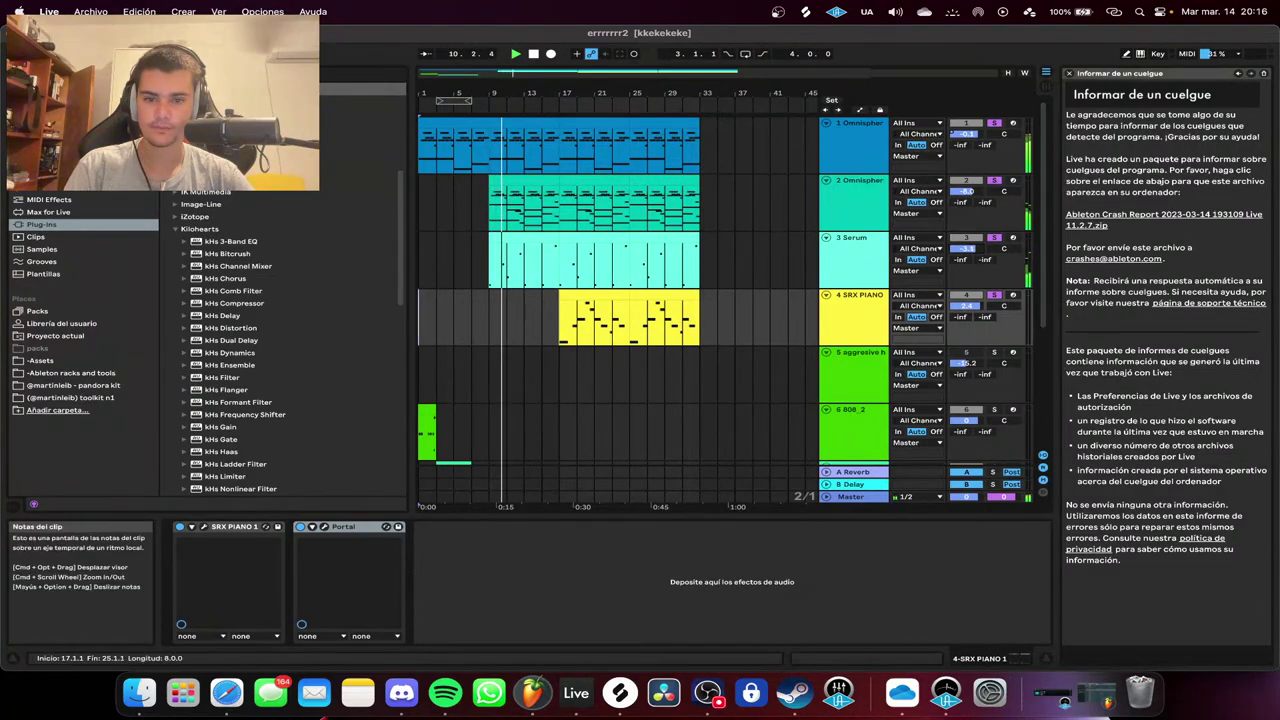
{"action": "scroll", "coordinate": [226, 340], "scroll_direction": "down", "scroll_amount": 5}
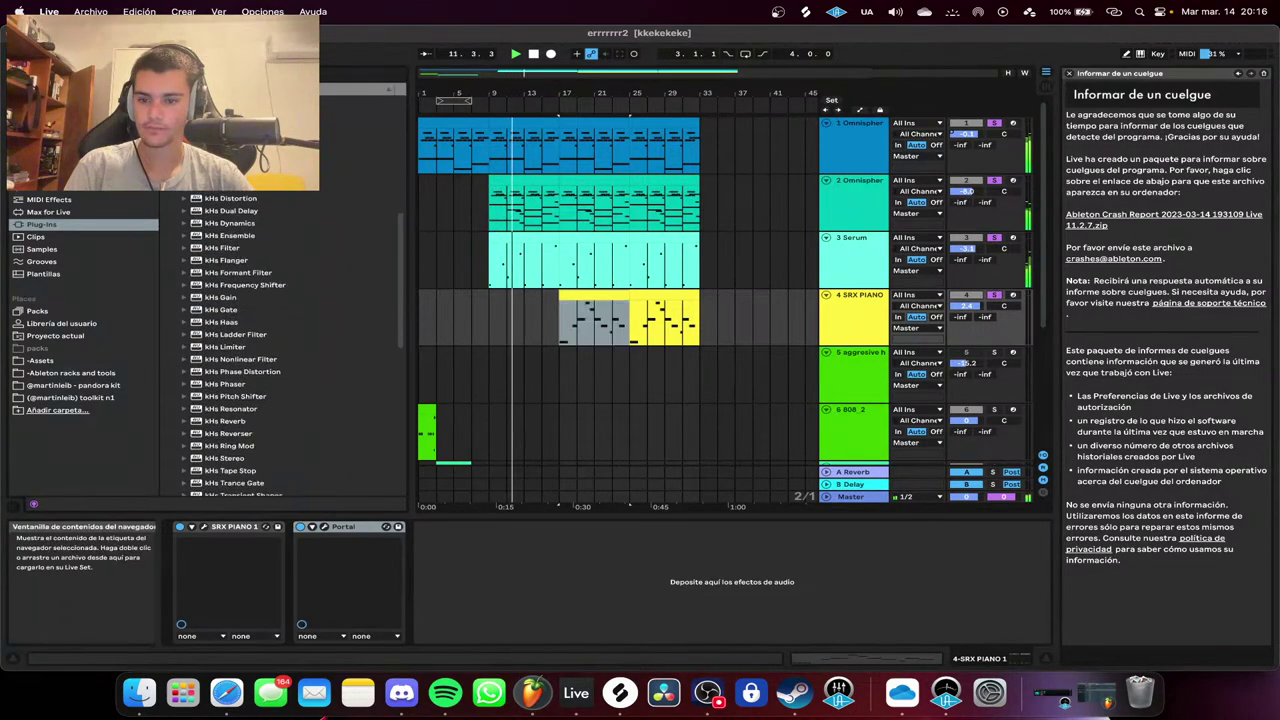
{"action": "scroll", "coordinate": [226, 340], "scroll_direction": "down", "scroll_amount": 1}
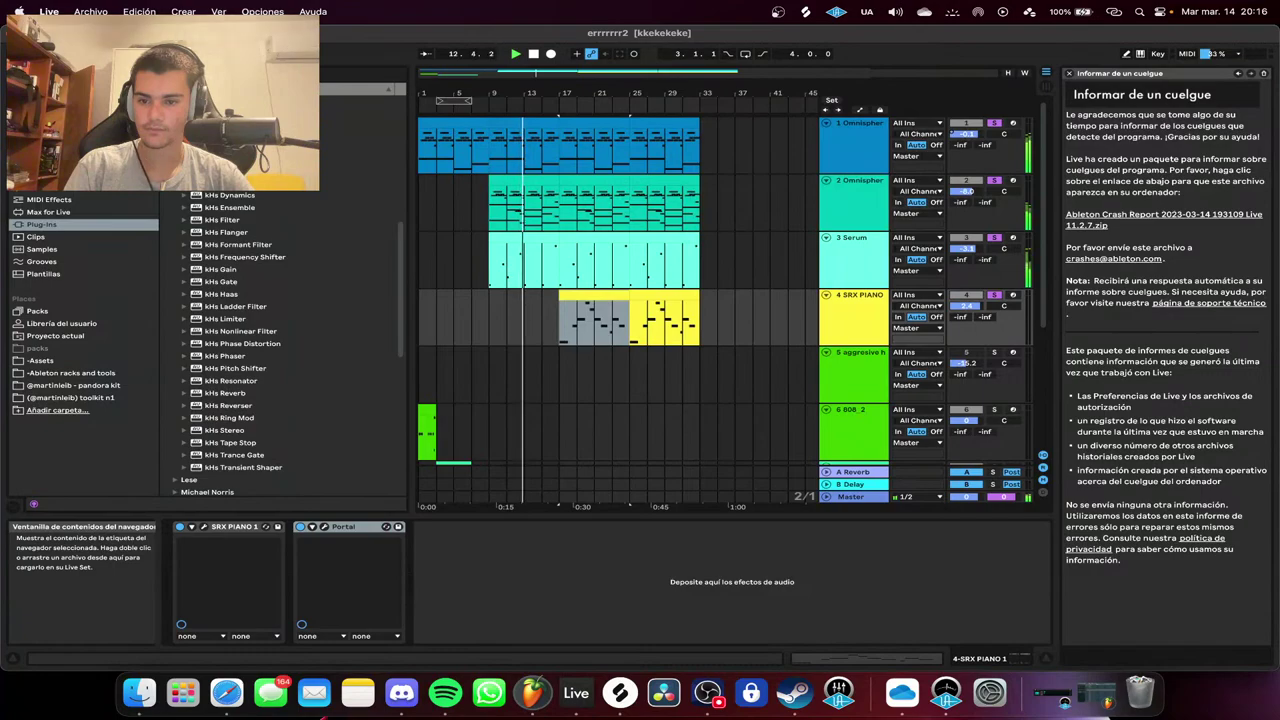
{"action": "scroll", "coordinate": [260, 340], "scroll_direction": "down", "scroll_amount": 4}
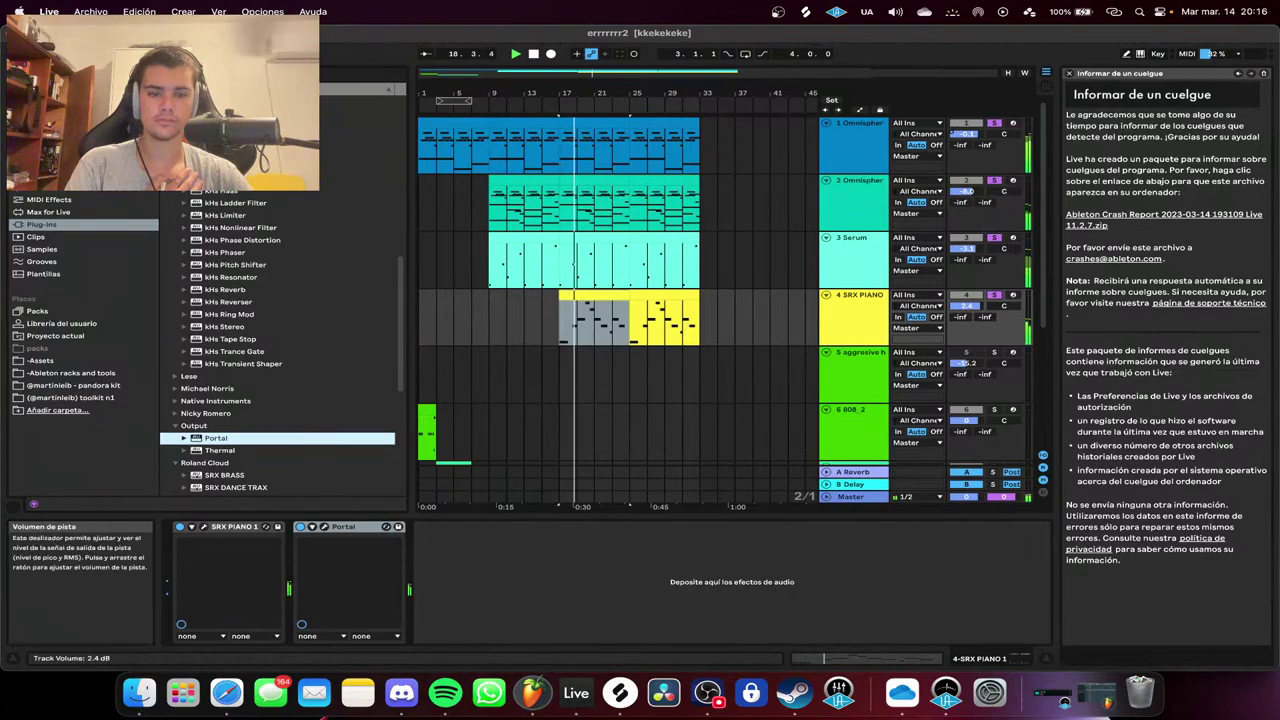
Set the SRX PIANO track's volume to -0.1 dB and stop playback, returning to bar 1.
{"action": "left_click_drag", "start_coordinate": [965, 306], "coordinate": [965, 299]}
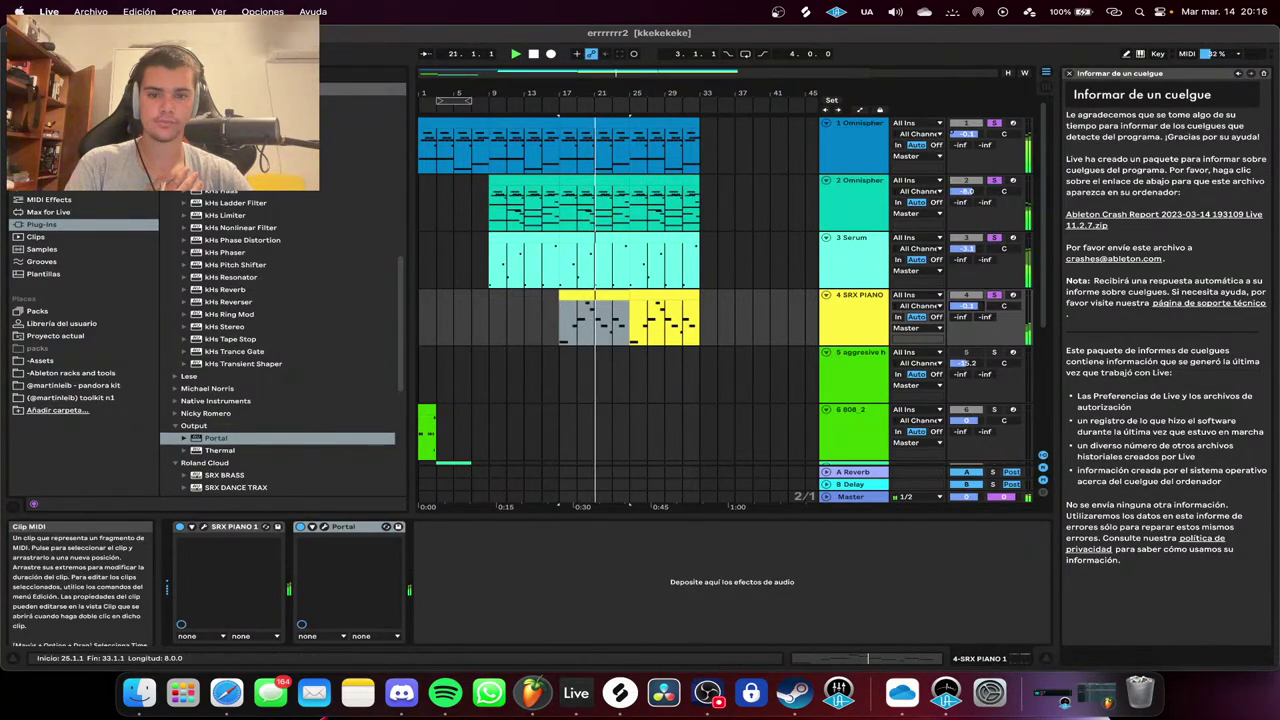
{"action": "left_click", "coordinate": [664, 122]}
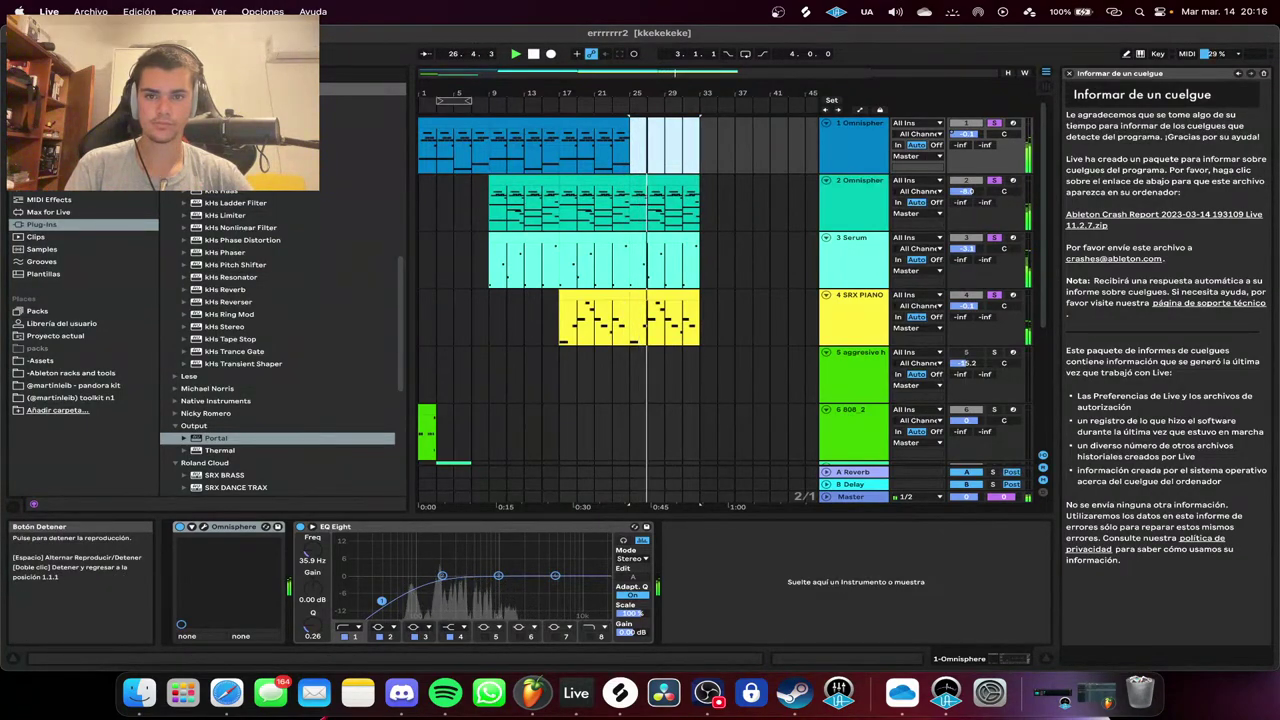
{"action": "left_click", "coordinate": [533, 54]}
{"action": "scroll", "coordinate": [620, 290], "scroll_direction": "down", "scroll_amount": 4}
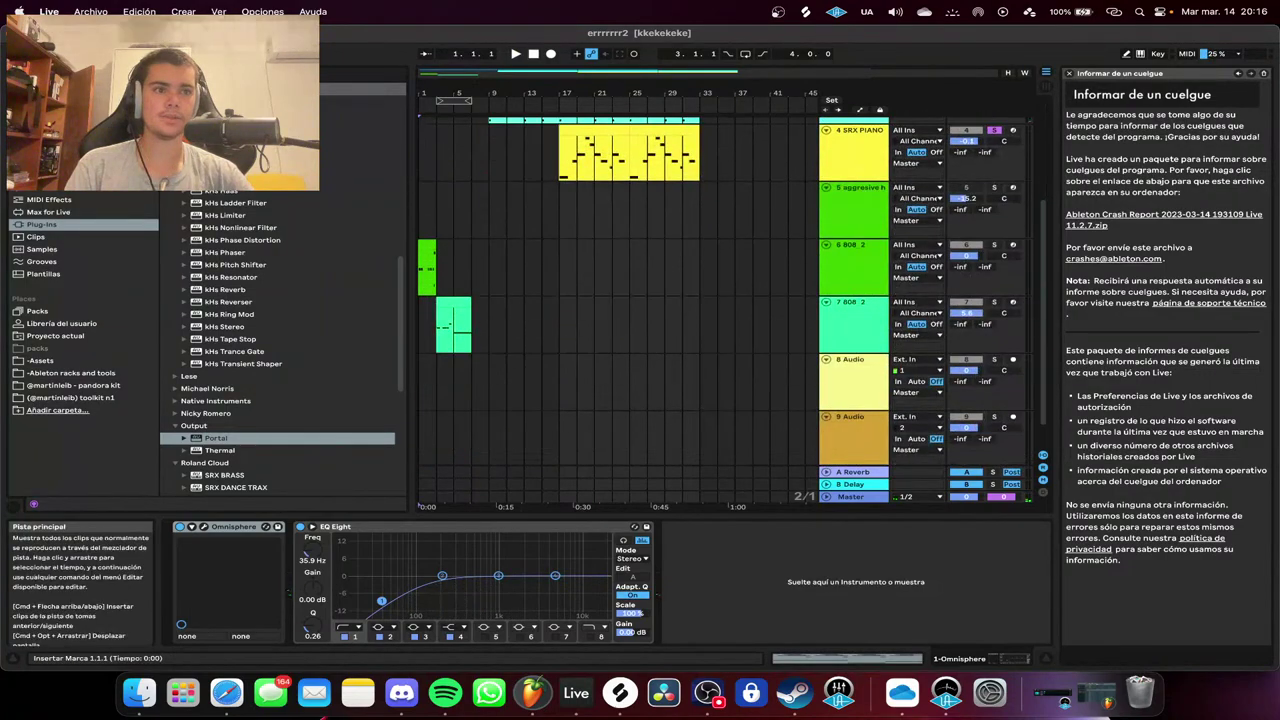
Insert a new MIDI track directly below the SRX PIANO track.
{"action": "scroll", "coordinate": [620, 290], "scroll_direction": "up", "scroll_amount": 4}
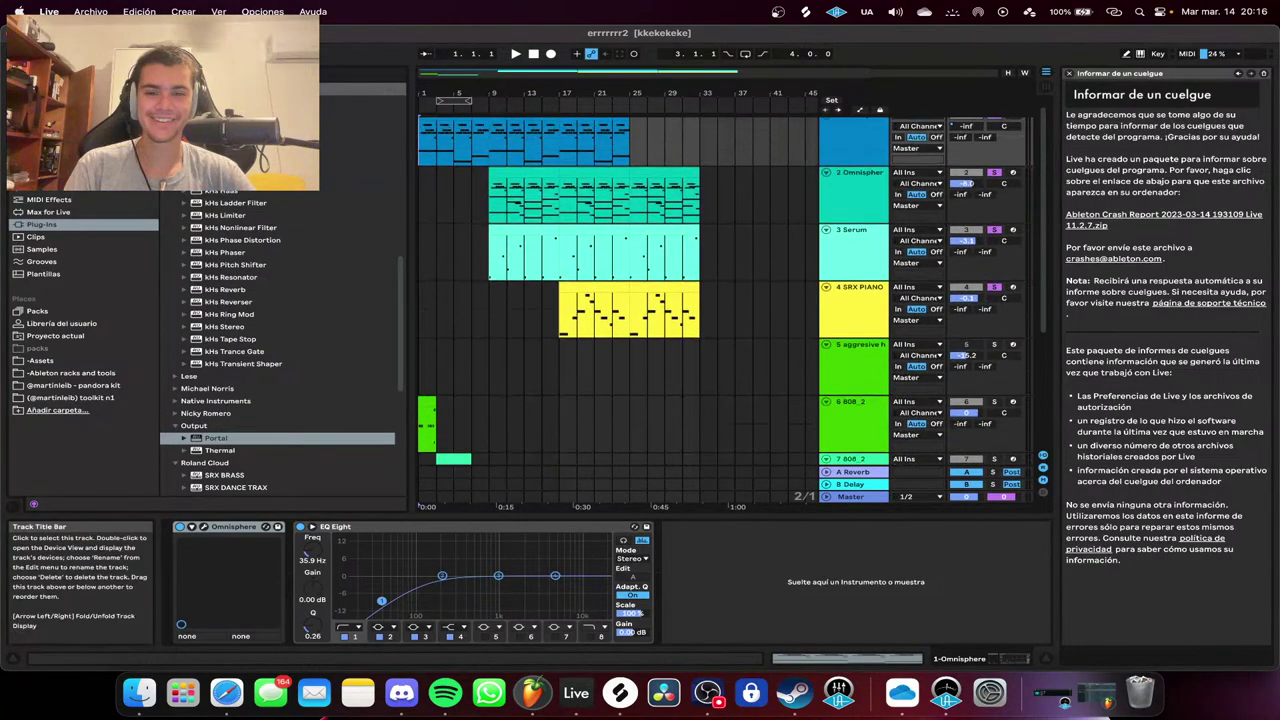
{"action": "left_click", "coordinate": [860, 295]}
{"action": "right_click", "coordinate": [848, 312]}
{"action": "left_click", "coordinate": [900, 430]}
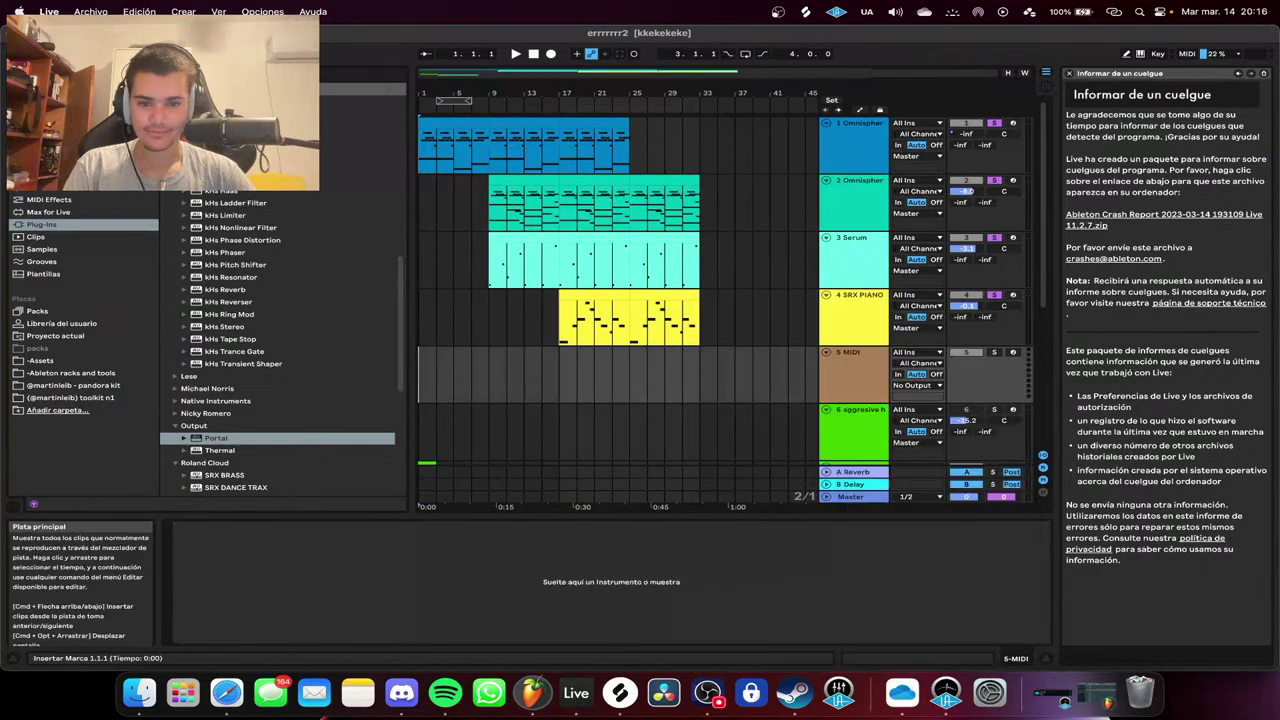
Remove bars 17 to 25 from the first Omnisphere track and move the SRX PIANO clips to start at bar 9.
{"action": "left_click", "coordinate": [594, 123]}
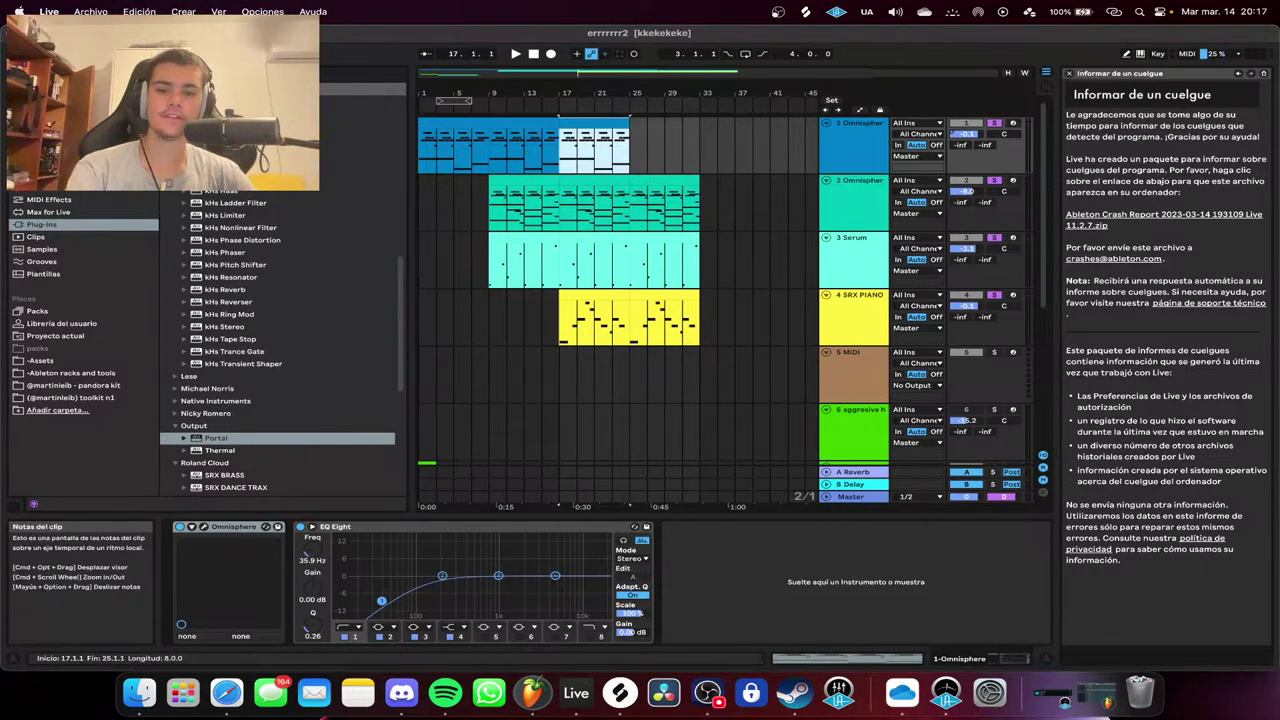
{"action": "left_click_drag", "start_coordinate": [594, 123], "coordinate": [525, 296]}
{"action": "left_click_drag", "start_coordinate": [665, 296], "coordinate": [594, 296]}
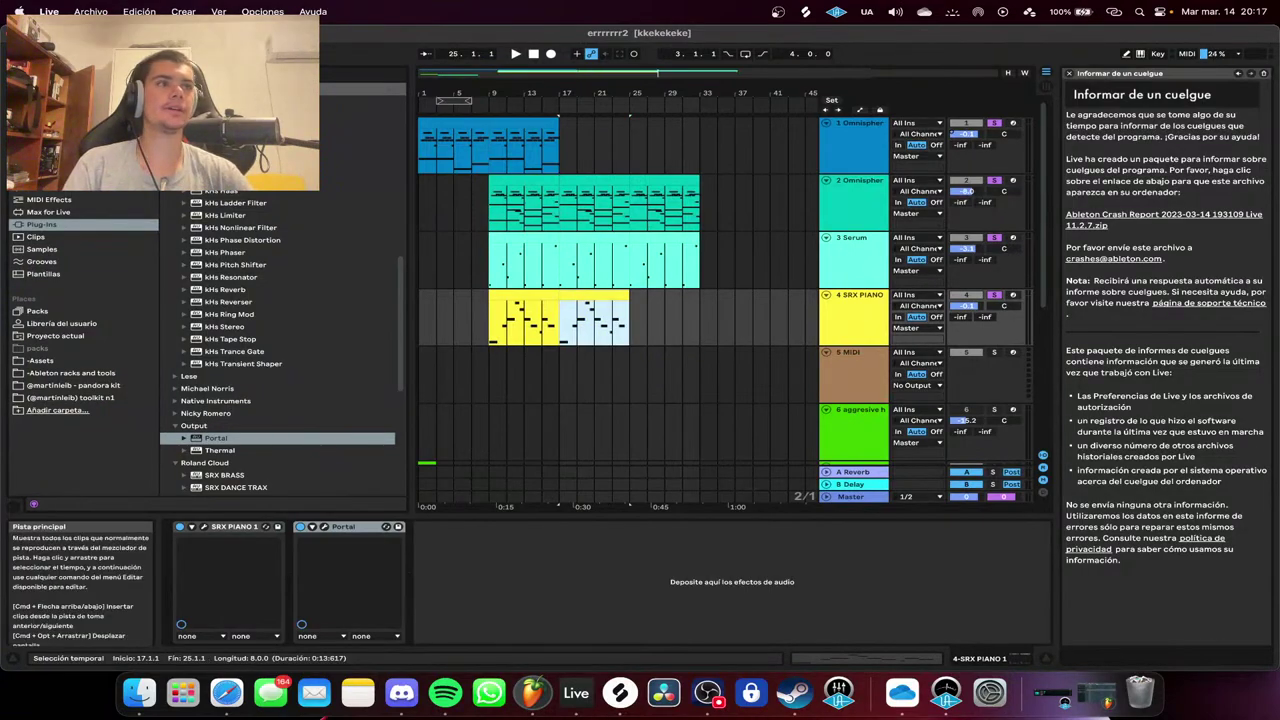
Create one empty MIDI clip spanning bars 17 to 33 on the new track.
{"action": "scroll", "coordinate": [712, 320], "scroll_direction": "down", "scroll_amount": 2}
{"action": "left_click", "coordinate": [564, 315]}
{"action": "double_click", "coordinate": [570, 315]}
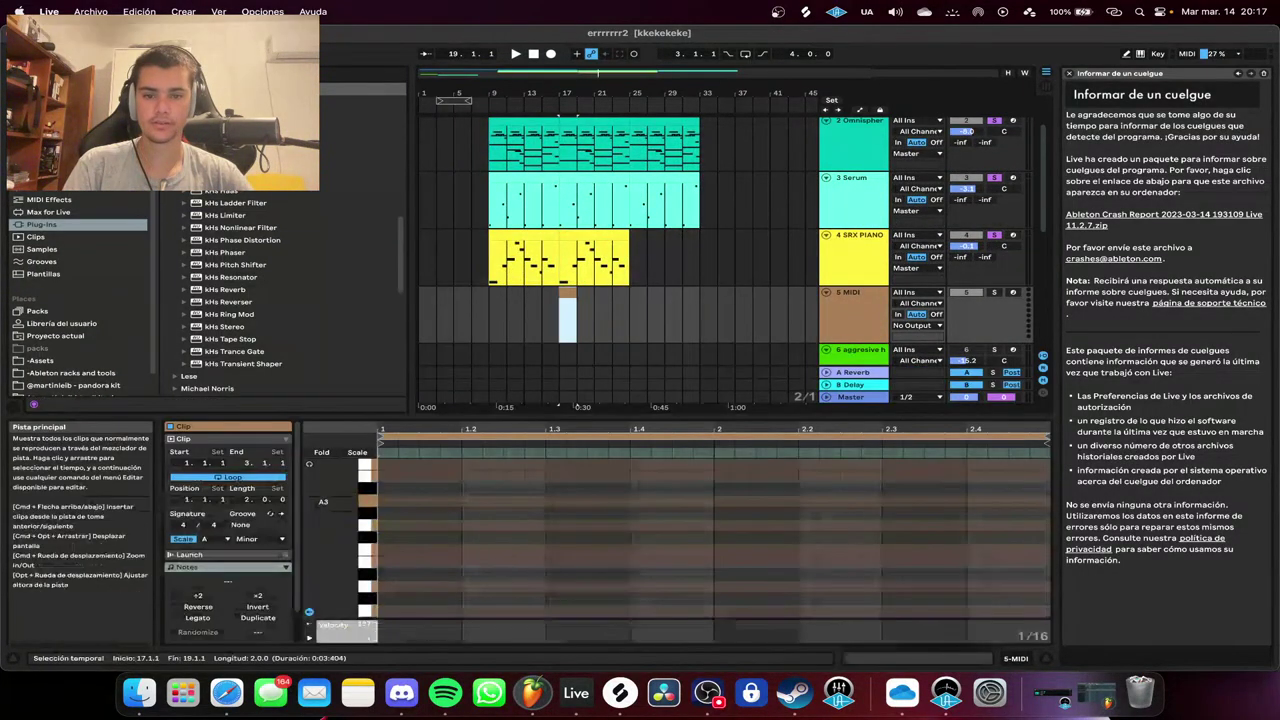
{"action": "left_click_drag", "start_coordinate": [697, 315], "coordinate": [562, 315]}
{"action": "key", "text": "super+j"}
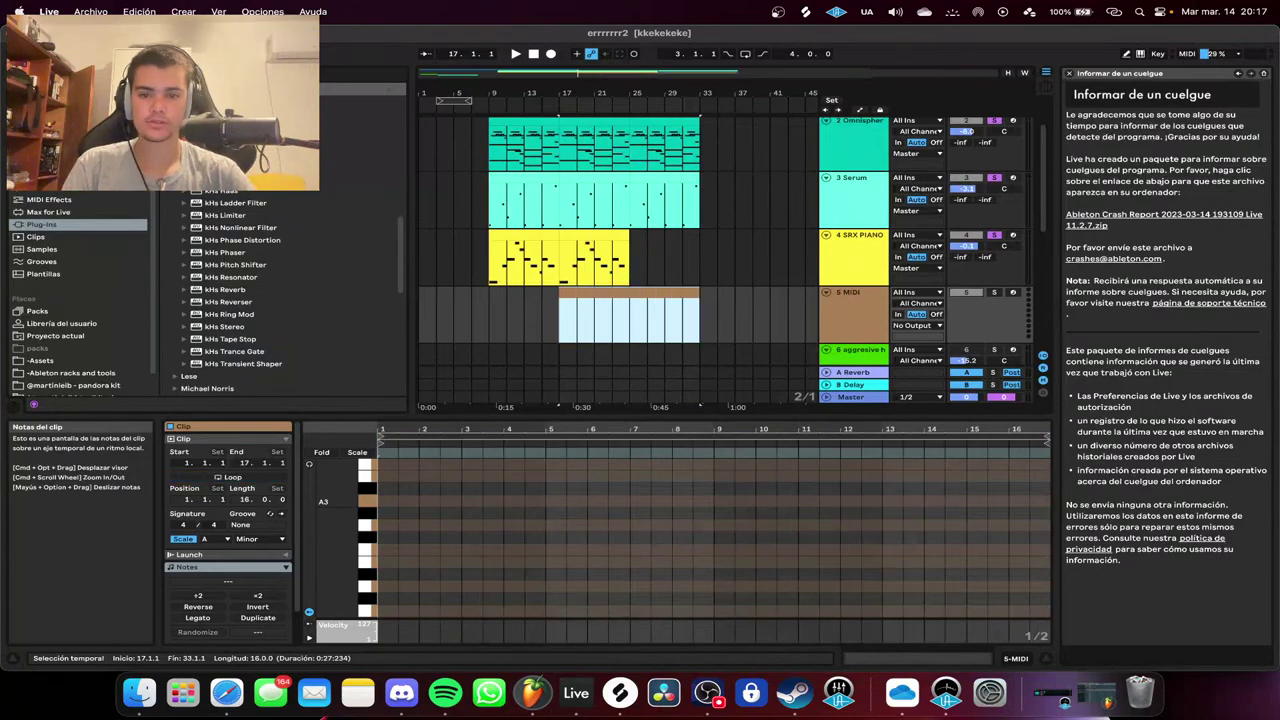
Audition claps in the pandora kit and load ml - legitimate clap.wav onto the new MIDI track.
{"action": "scroll", "coordinate": [620, 300], "scroll_direction": "down", "scroll_amount": 2}
{"action": "scroll", "coordinate": [60, 260], "scroll_direction": "down", "scroll_amount": 1}
{"action": "left_click", "coordinate": [42, 204]}
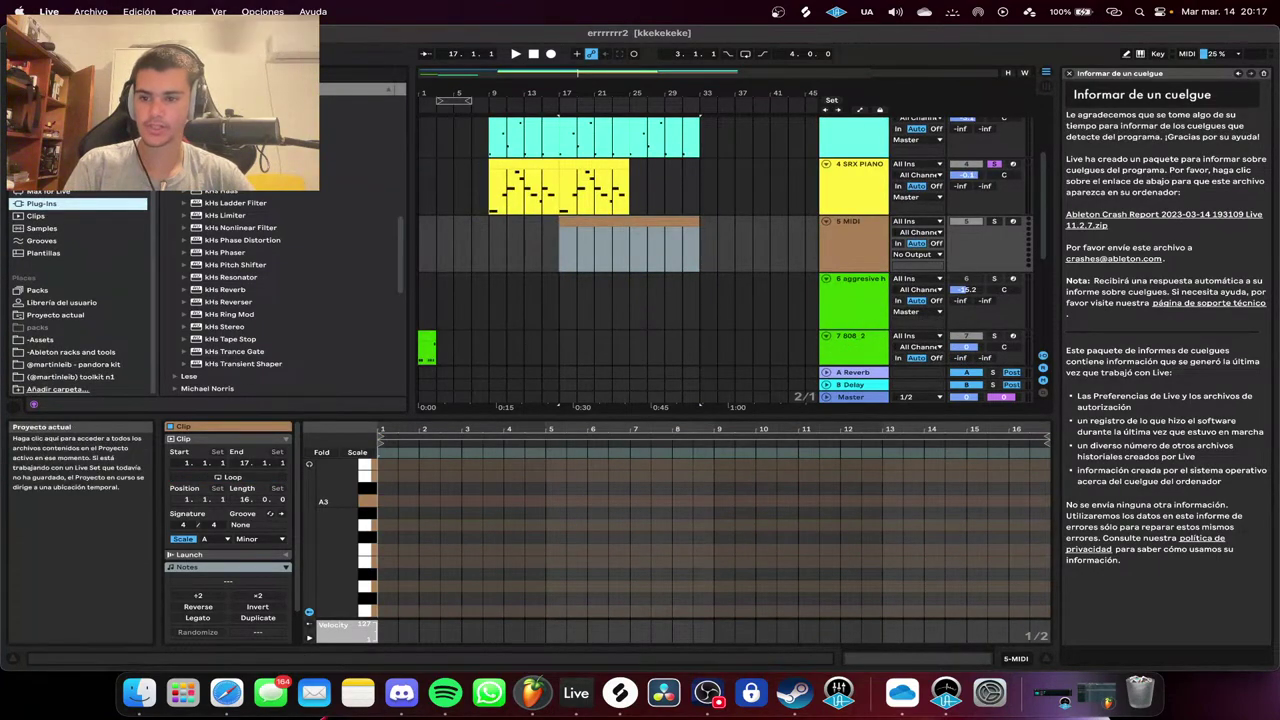
{"action": "left_click", "coordinate": [73, 365]}
{"action": "left_click", "coordinate": [238, 225]}
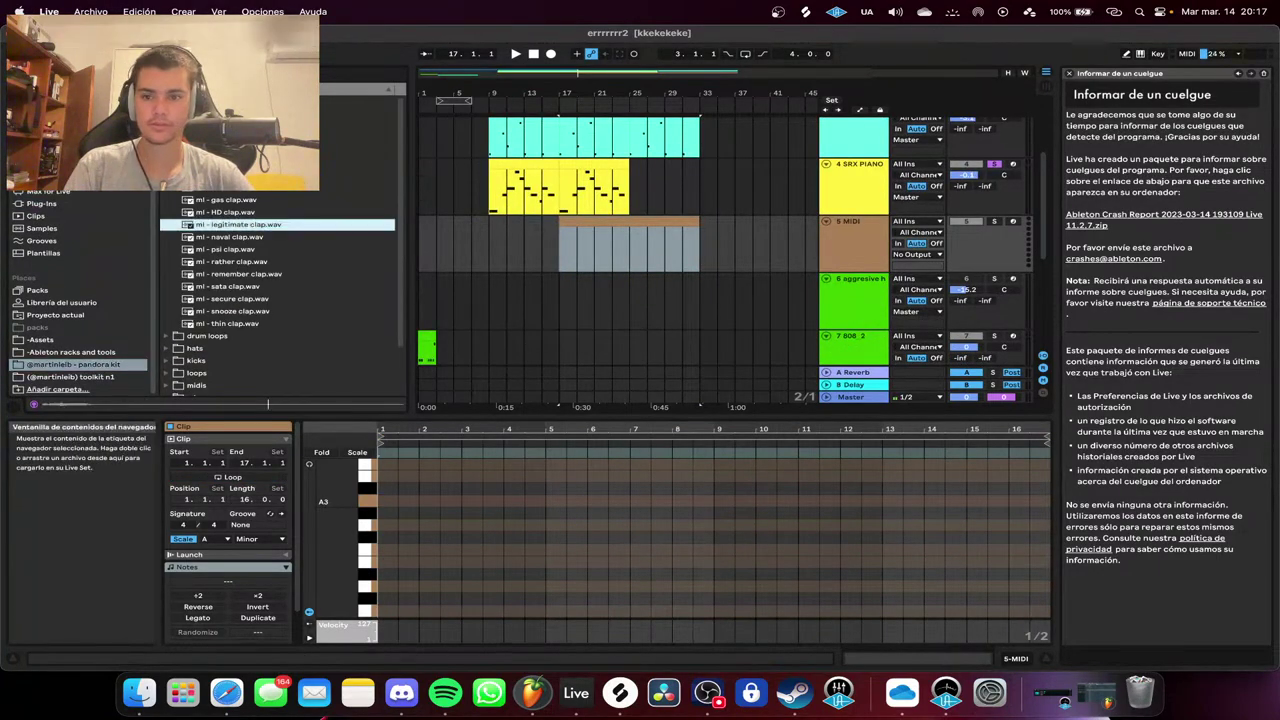
{"action": "left_click", "coordinate": [238, 249]}
{"action": "left_click", "coordinate": [238, 225]}
{"action": "double_click", "coordinate": [238, 225]}
Place C3 clap notes on beat 3 of the clip's first two bars and play them with the other tracks.
{"action": "double_click", "coordinate": [620, 222]}
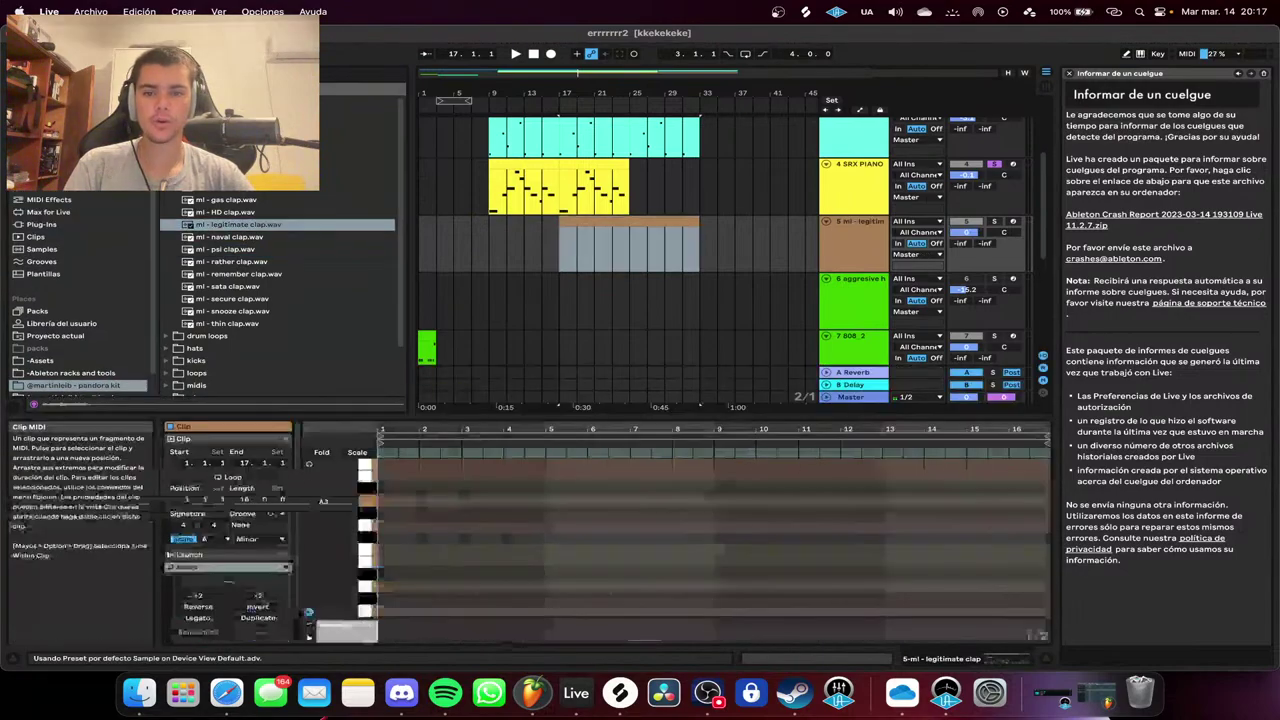
{"action": "scroll", "coordinate": [700, 530], "scroll_direction": "down", "scroll_amount": 3}
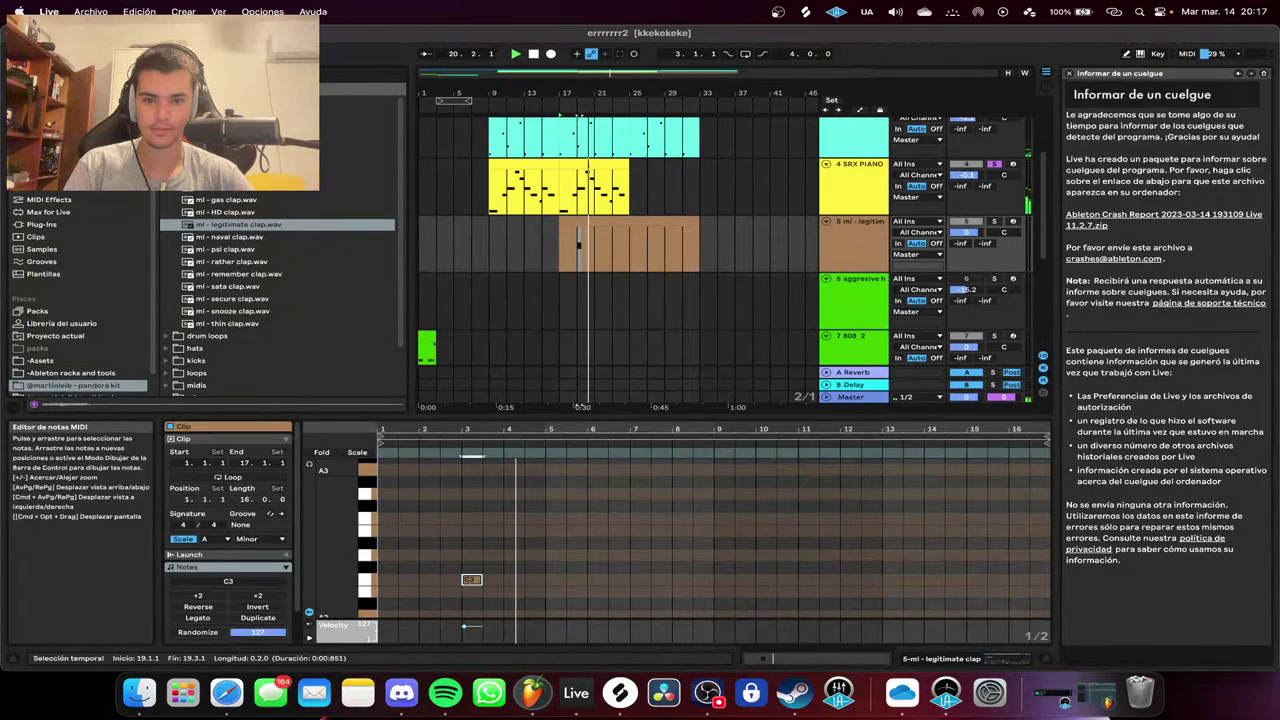
{"action": "left_click", "coordinate": [561, 112]}
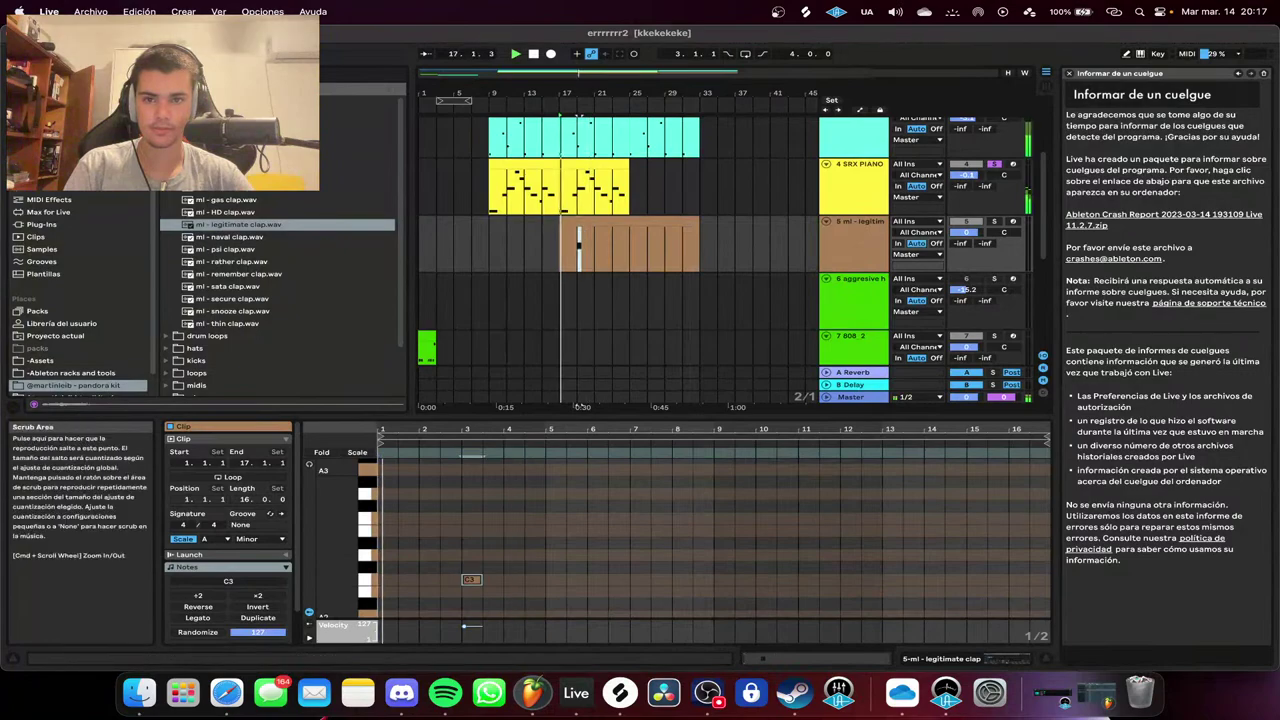
{"action": "mouse_move", "coordinate": [471, 580]}
{"action": "left_mouse_down"}
{"action": "mouse_move", "coordinate": [408, 580]}
{"action": "mouse_move", "coordinate": [450, 580]}
{"action": "left_mouse_up"}
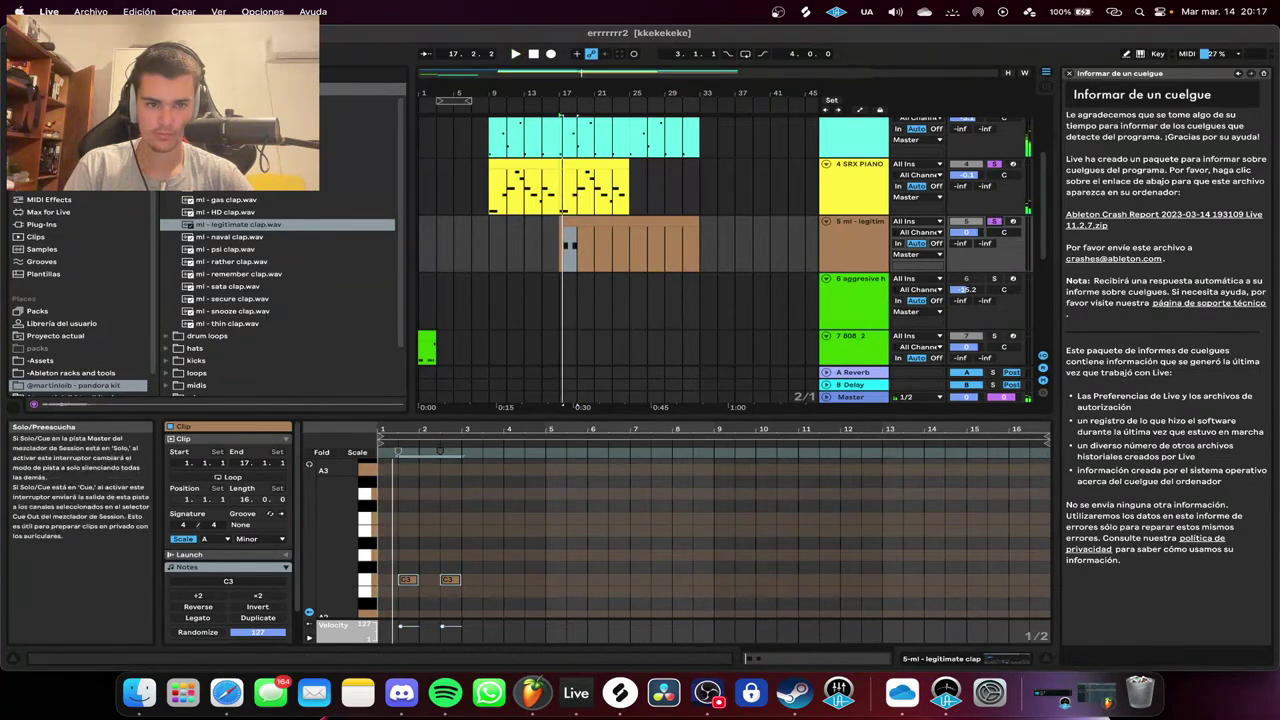
{"action": "key", "text": "space"}
{"action": "left_click", "coordinate": [545, 543]}
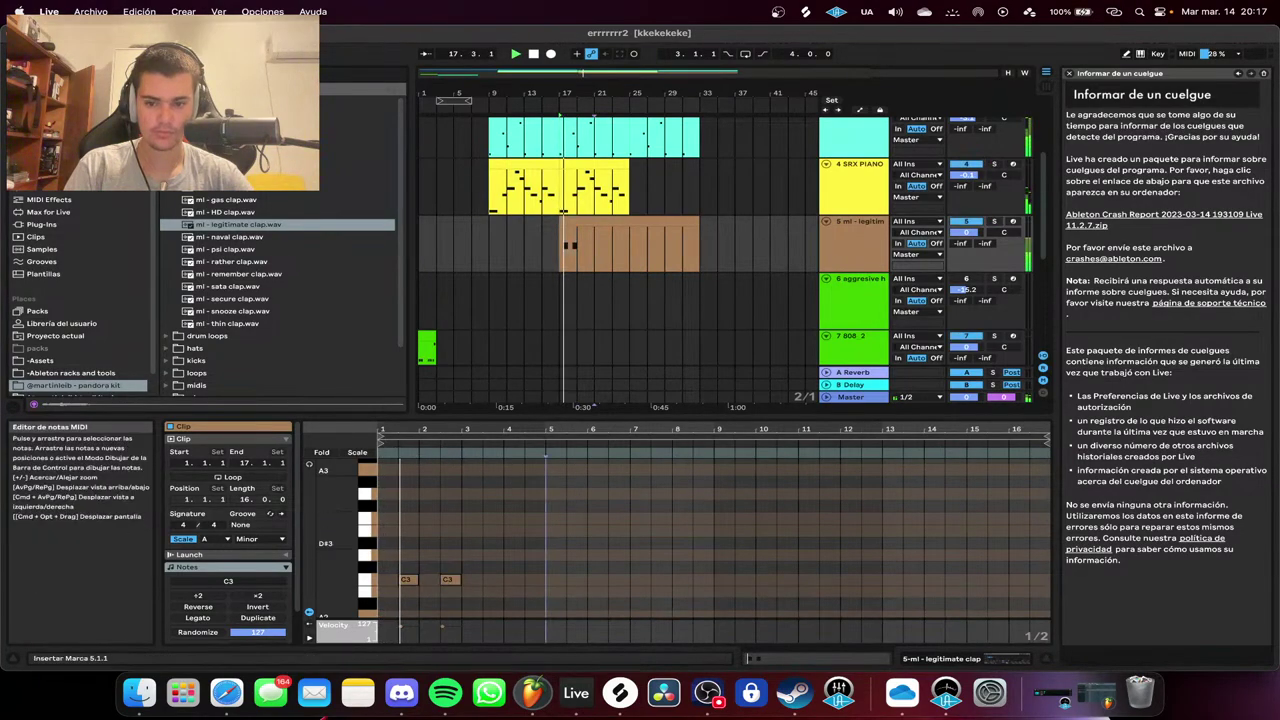
Repeat the C3 clap note on beat 3 of every bar through bar 9 of the clip.
{"action": "key", "text": "super+d"}
{"action": "key", "text": "super+d"}
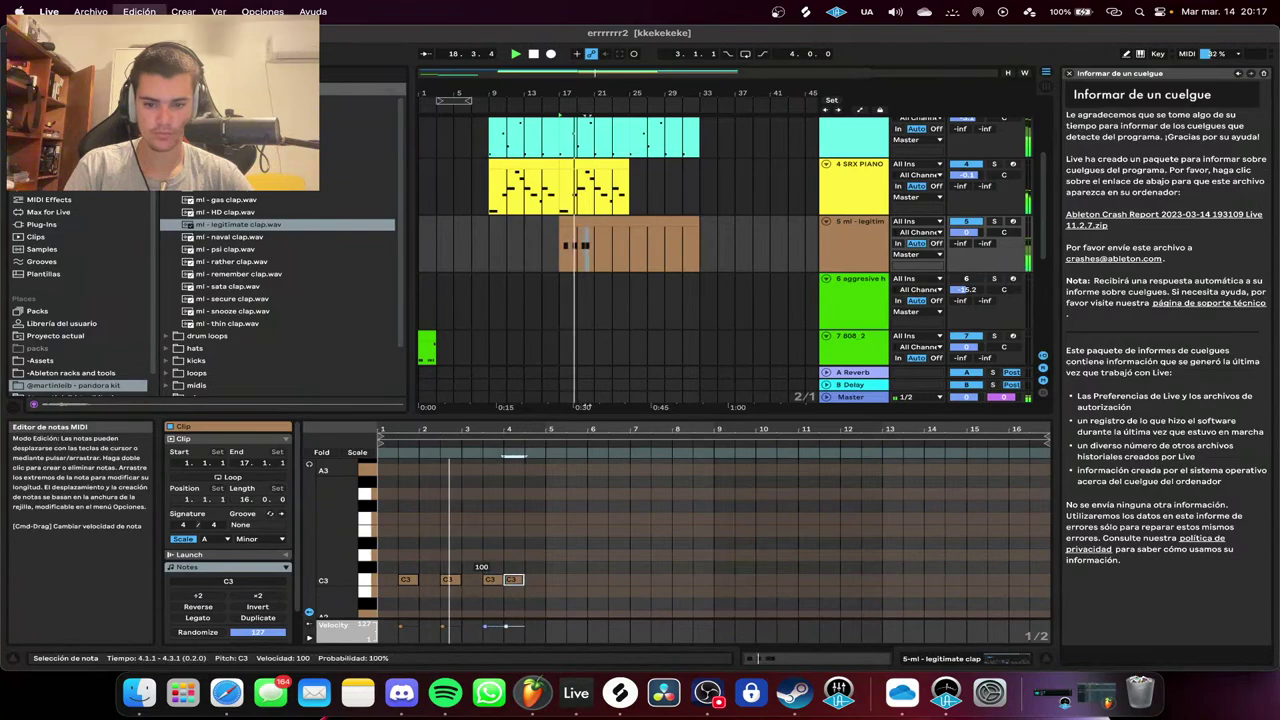
{"action": "key", "text": "super+d"}
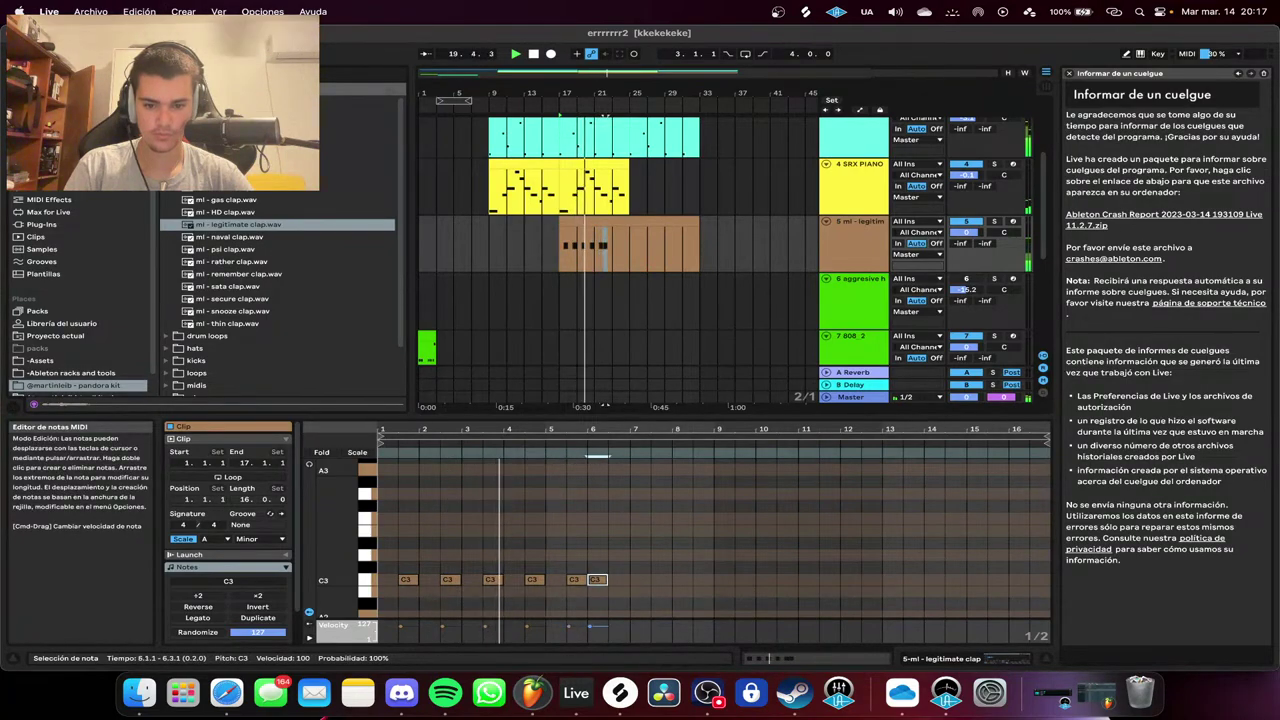
{"action": "key", "text": "super+d"}
{"action": "key", "text": "super+d"}
{"action": "key", "text": "super+d"}
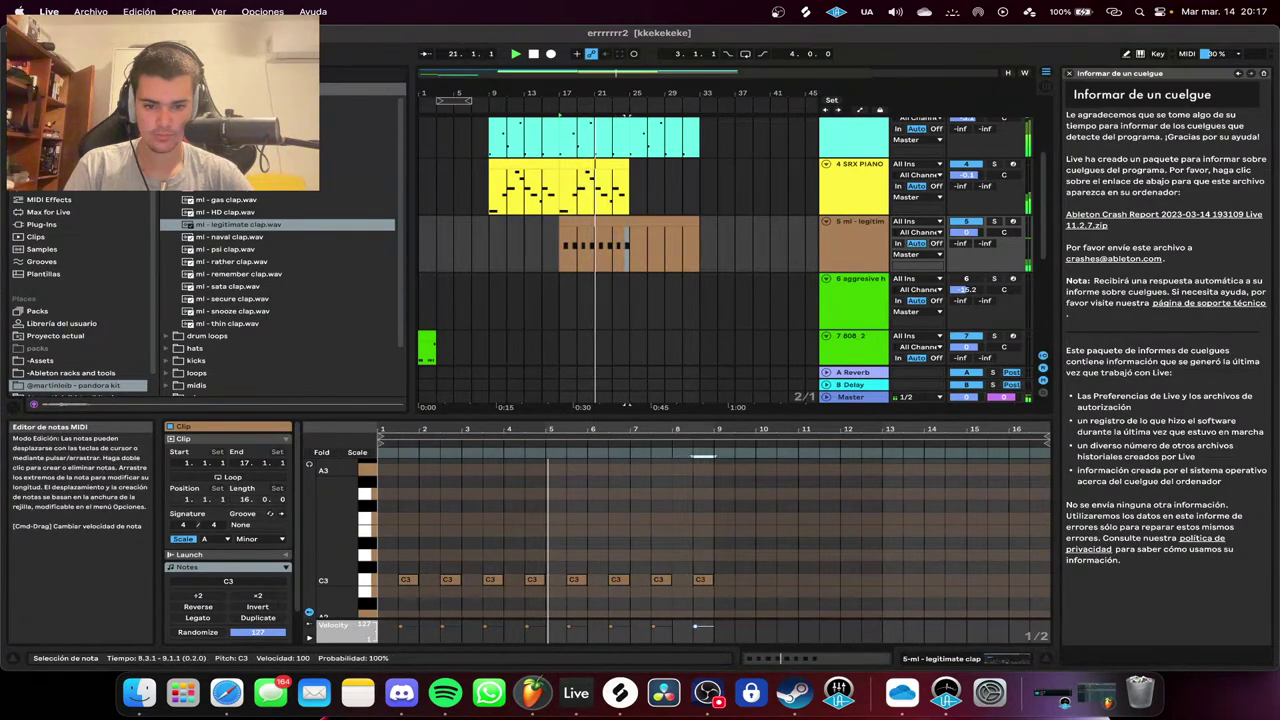
{"action": "key", "text": "super+d"}
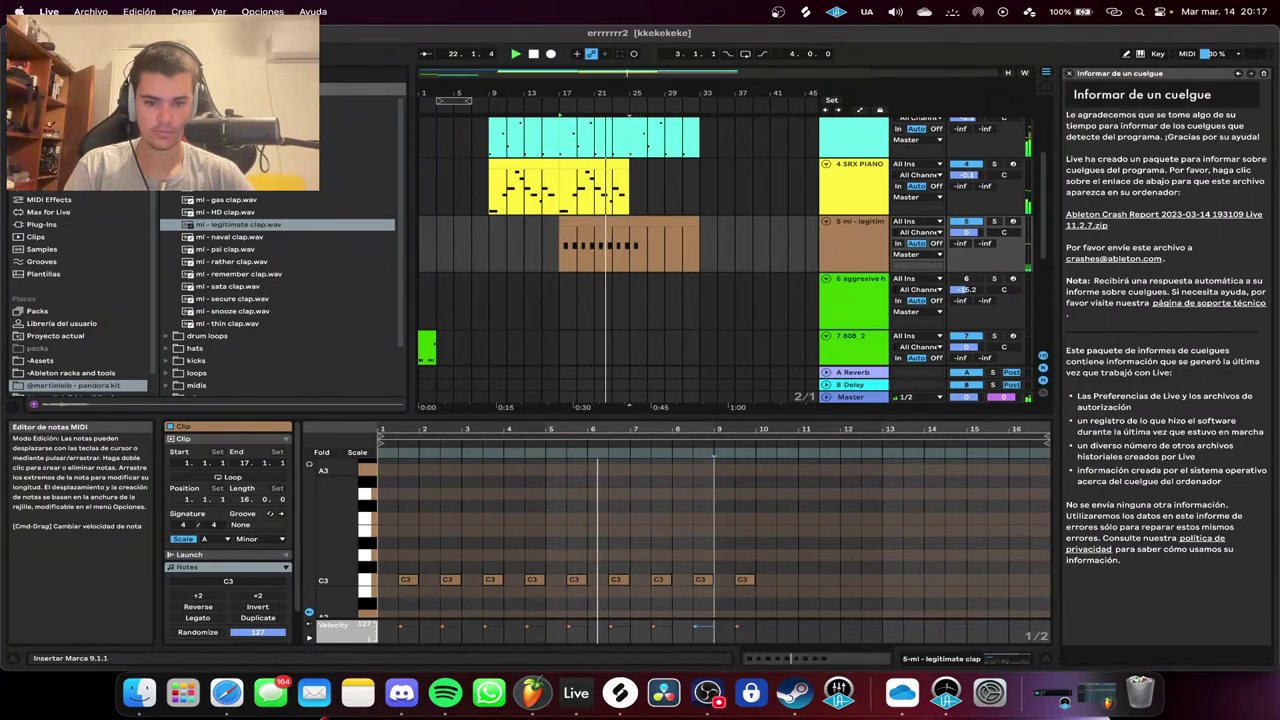
Duplicate all the clap notes and delete the copies from bar 13 of the clip onward.
{"action": "key", "text": "super+a"}
{"action": "key", "text": "super+d"}
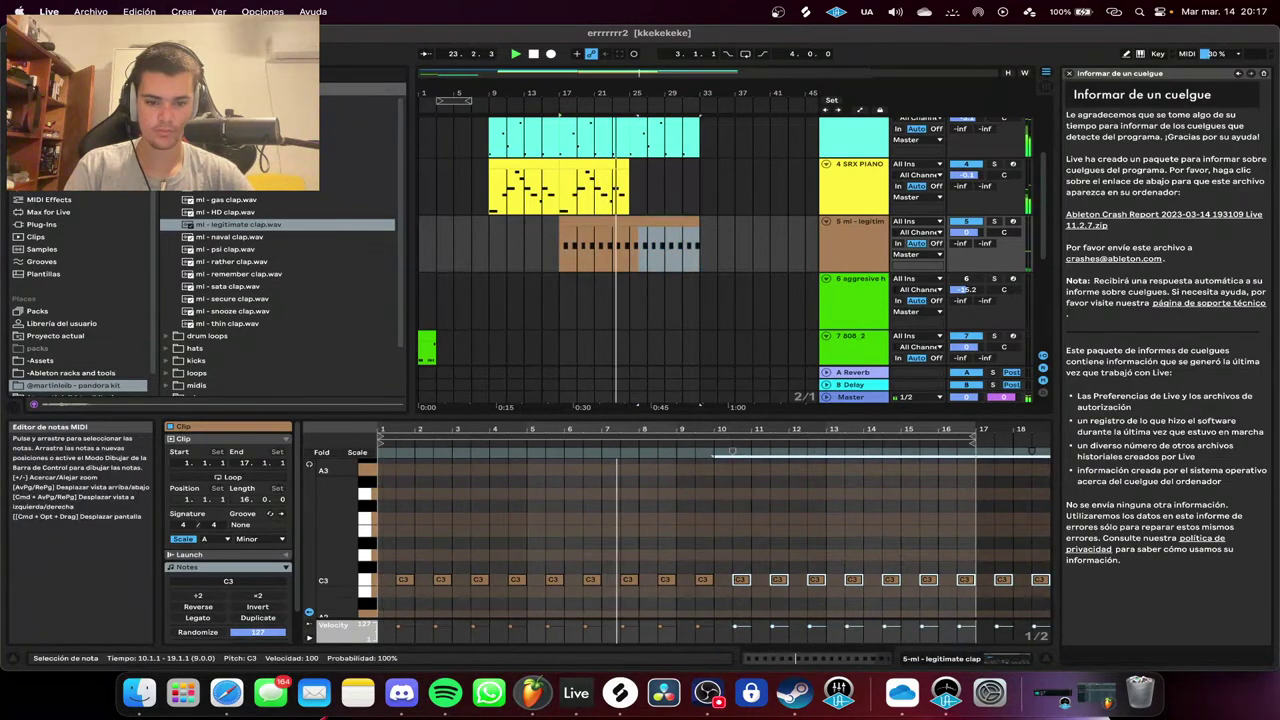
{"action": "left_click_drag", "start_coordinate": [830, 562], "coordinate": [1050, 605]}
{"action": "key", "text": "Delete"}
{"action": "scroll", "coordinate": [640, 260], "scroll_direction": "up", "scroll_amount": 1}
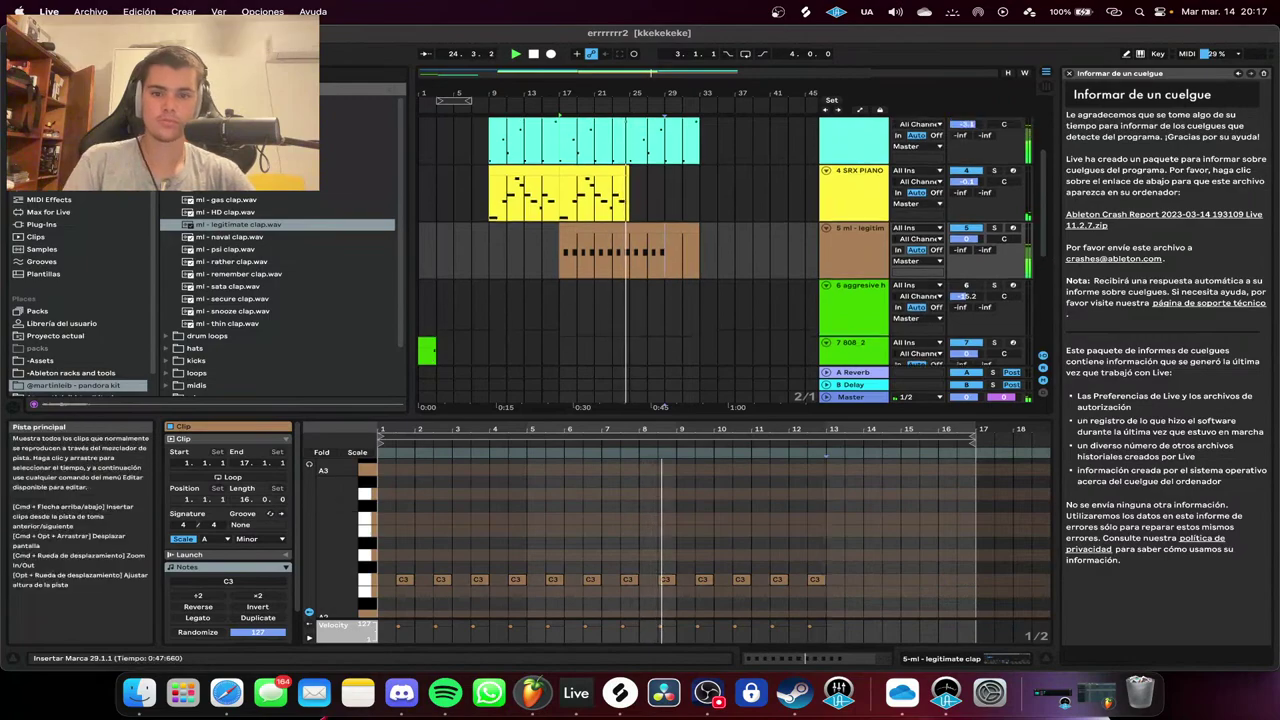
Duplicate the last two clap notes onto beat 3 of bars 13 and 14 of the clip.
{"action": "scroll", "coordinate": [640, 260], "scroll_direction": "up", "scroll_amount": 1}
{"action": "left_click_drag", "start_coordinate": [966, 543], "coordinate": [784, 605]}
{"action": "key", "text": "super+d"}
{"action": "key", "text": "Right"}
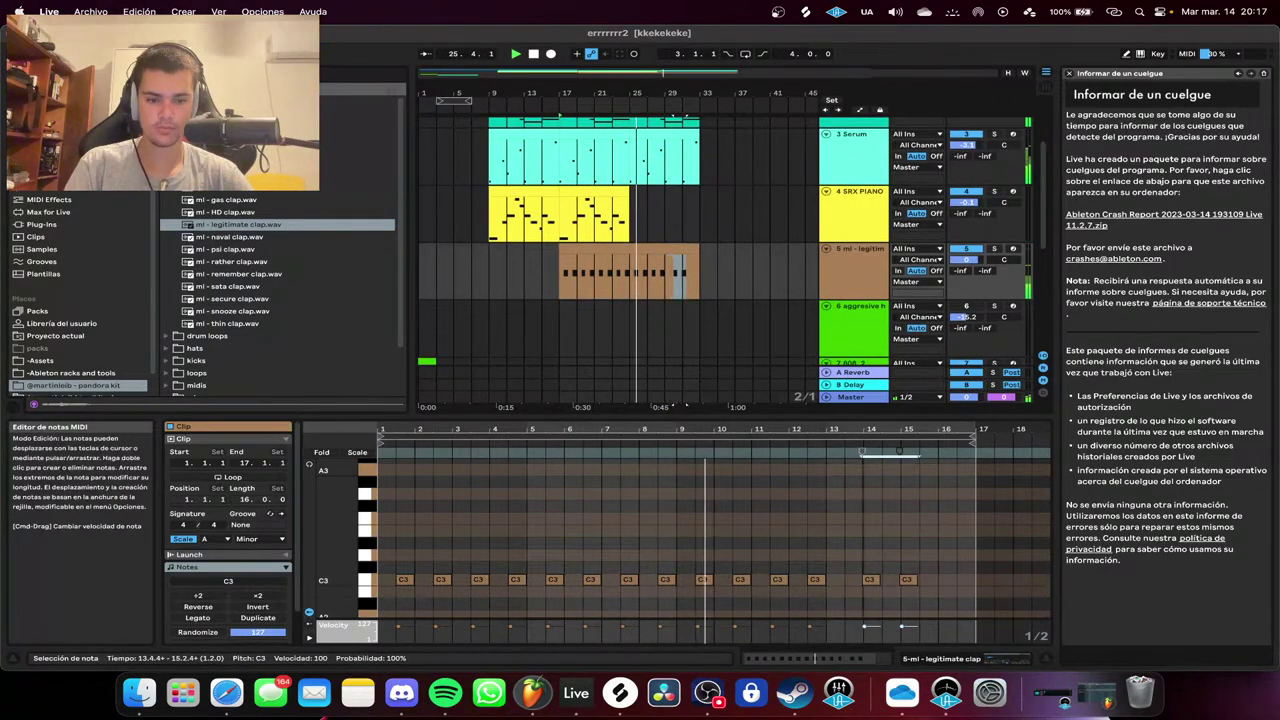
{"action": "key", "text": "Left"}
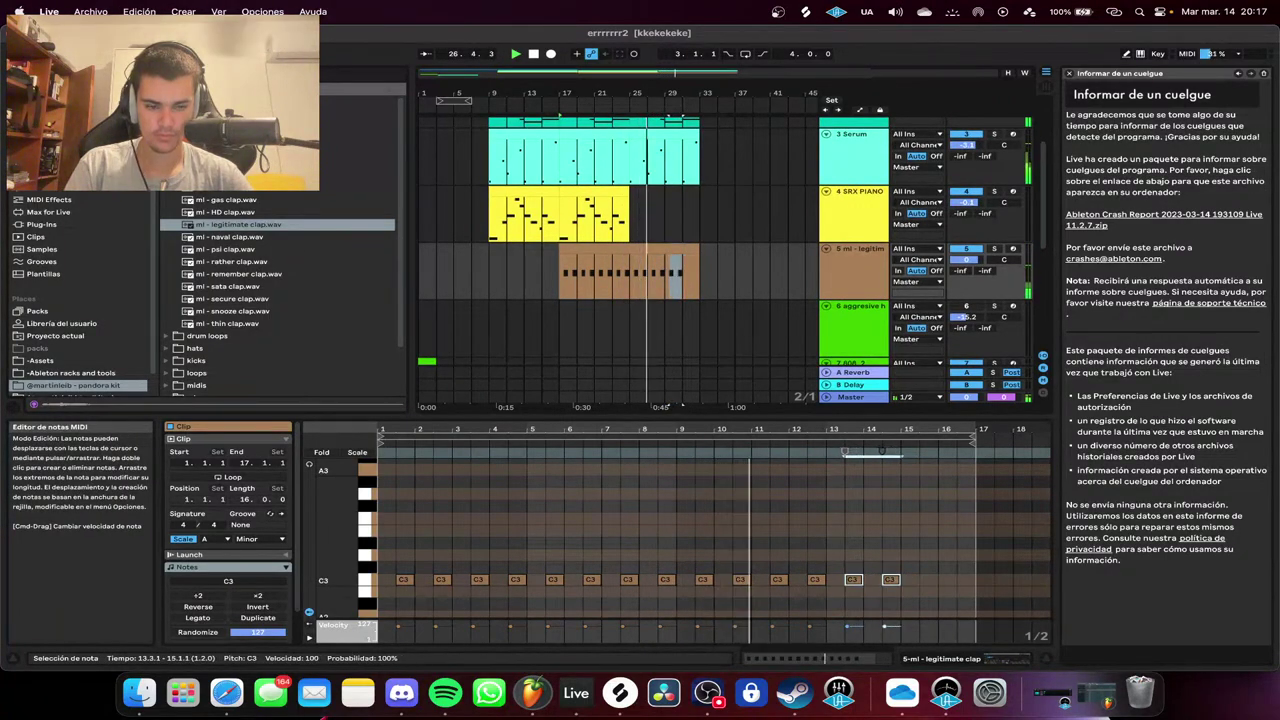
Add the remaining C3 clap notes on beat 3 of bars 15 and 16 of the clip.
{"action": "left_click", "coordinate": [846, 543]}
{"action": "left_click", "coordinate": [891, 580]}
{"action": "key", "text": "super+d"}
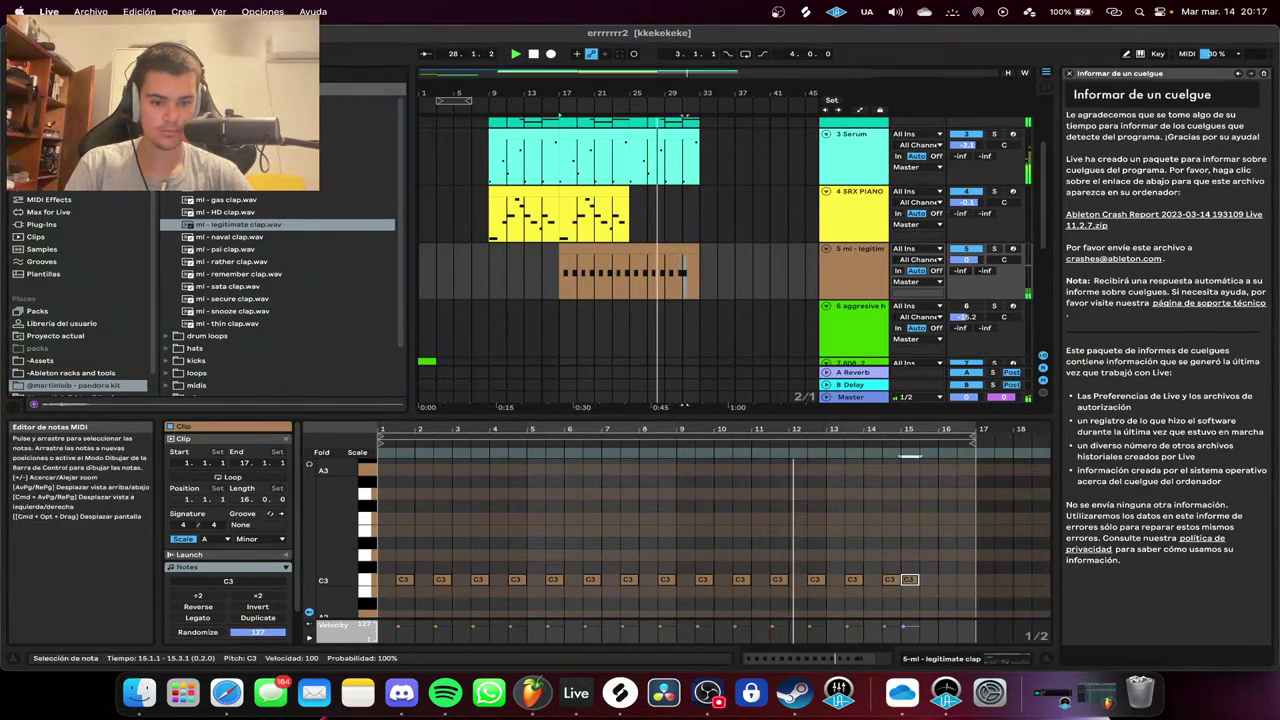
{"action": "key", "text": "Right"}
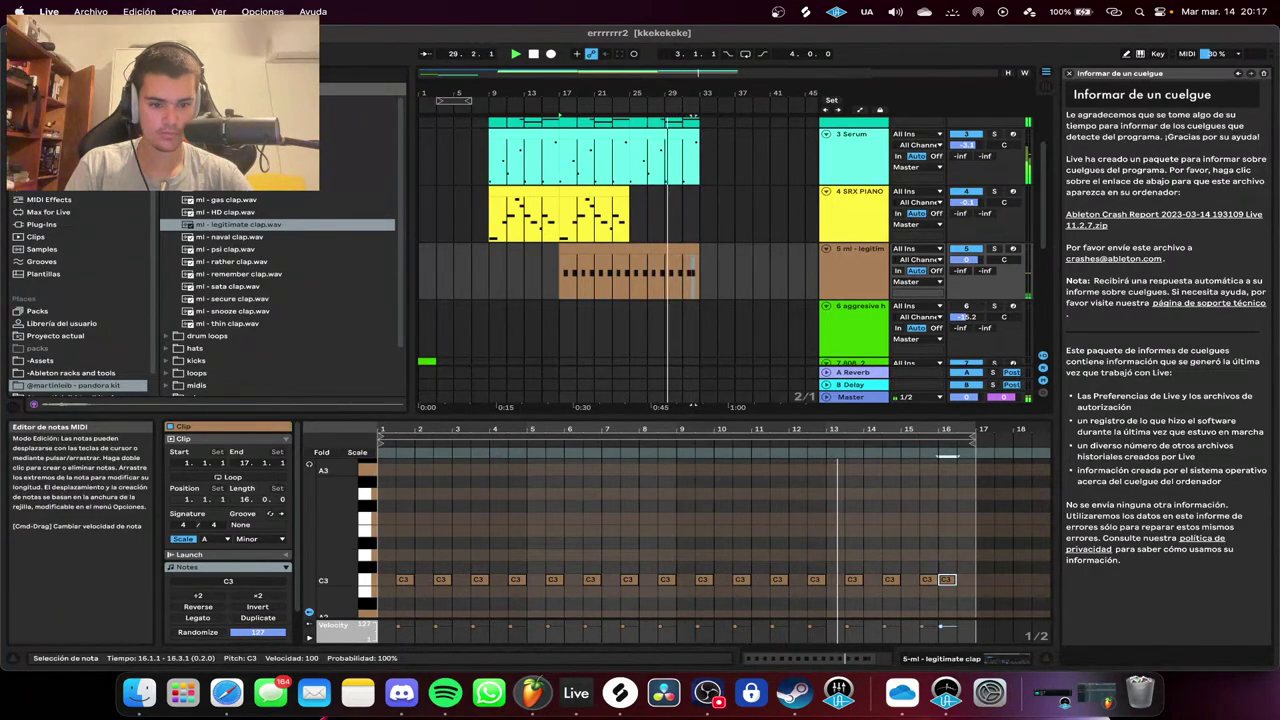
{"action": "key", "text": "super+v"}
{"action": "scroll", "coordinate": [714, 551], "scroll_direction": "up", "scroll_amount": 1}
{"action": "scroll", "coordinate": [618, 260], "scroll_direction": "up", "scroll_amount": 1}
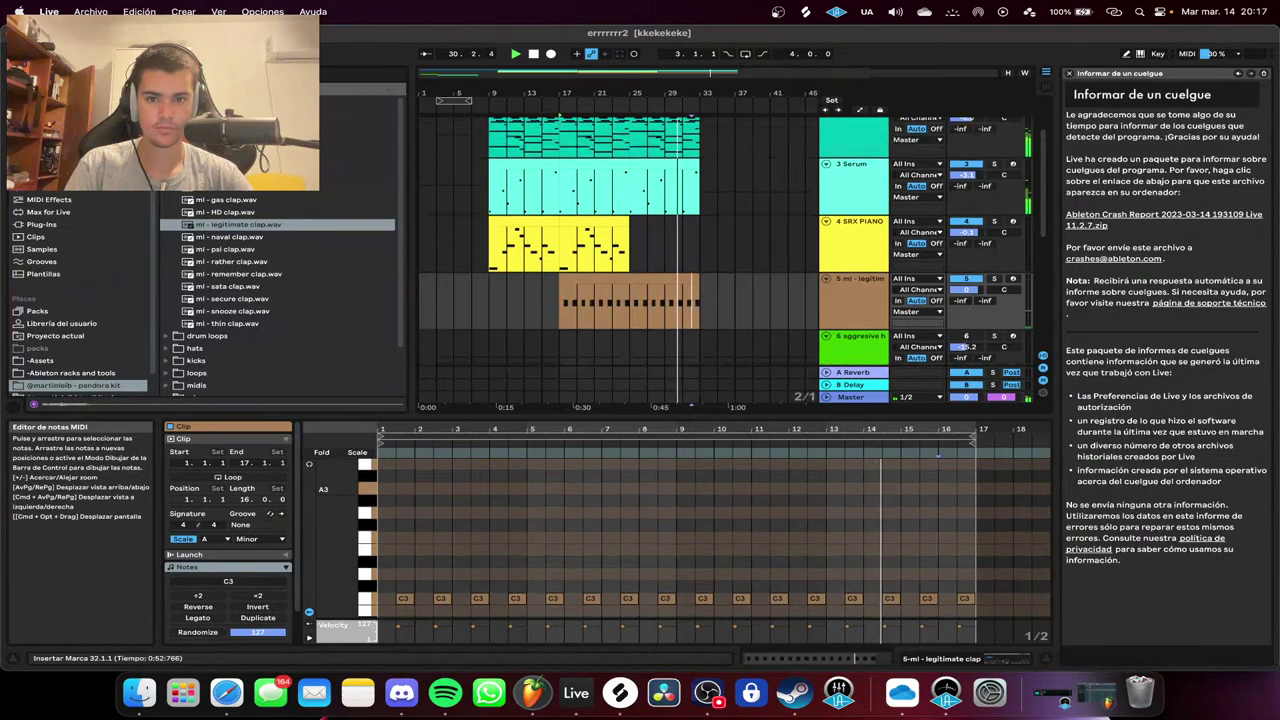
Raise the clap track's volume and replace its sample with ml - ATL clap, playing it in the arrangement.
{"action": "scroll", "coordinate": [618, 260], "scroll_direction": "down", "scroll_amount": 2}
{"action": "left_click_drag", "start_coordinate": [966, 215], "coordinate": [966, 206]}
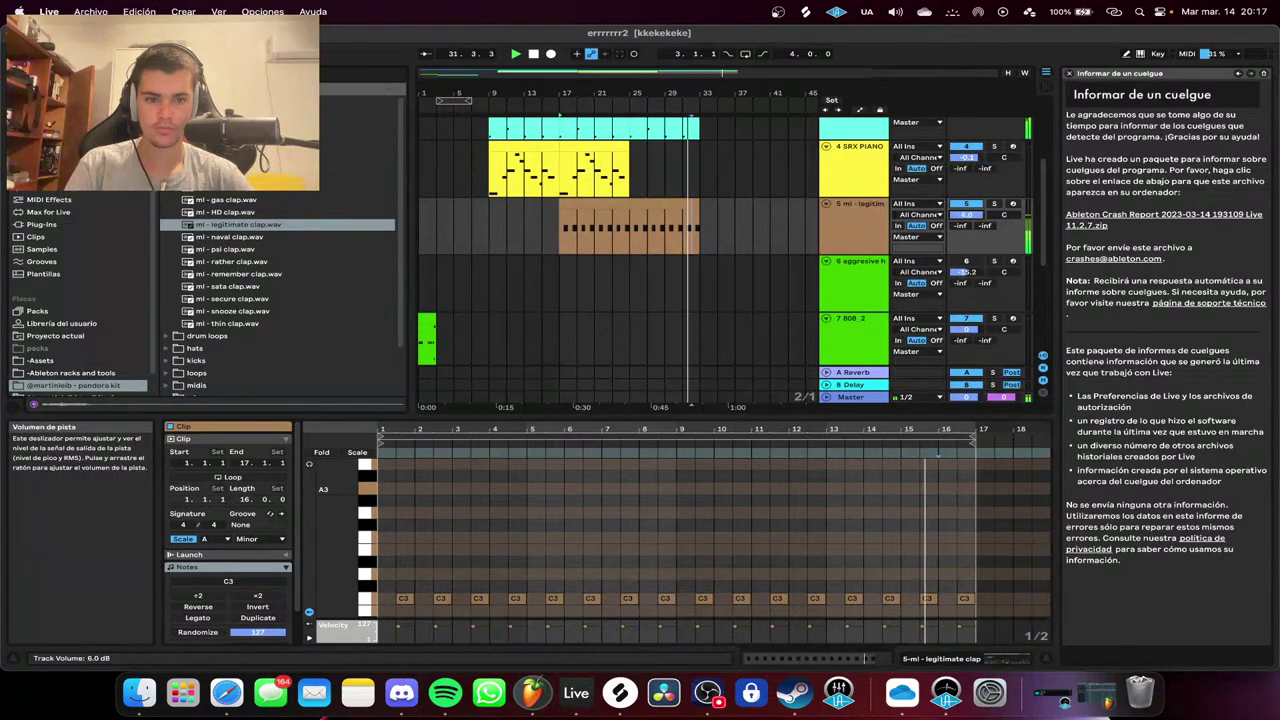
{"action": "left_click", "coordinate": [280, 188]}
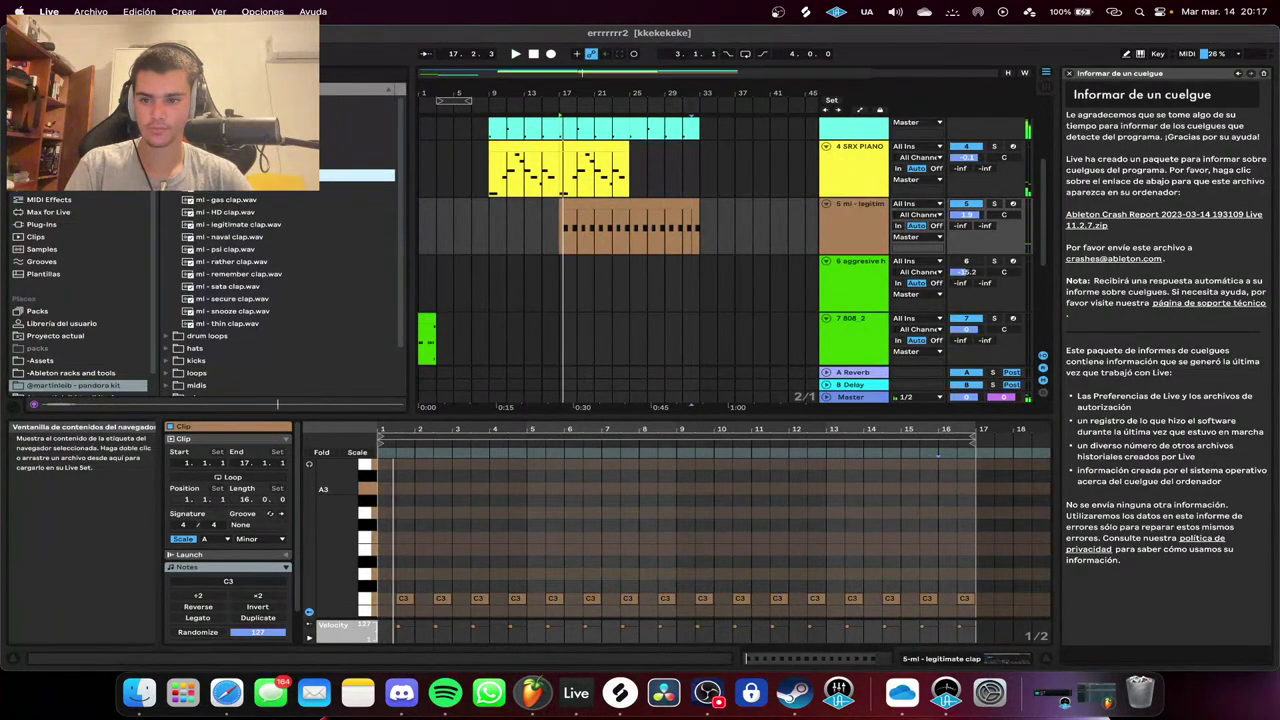
{"action": "left_click", "coordinate": [230, 237]}
{"action": "double_click", "coordinate": [260, 150]}
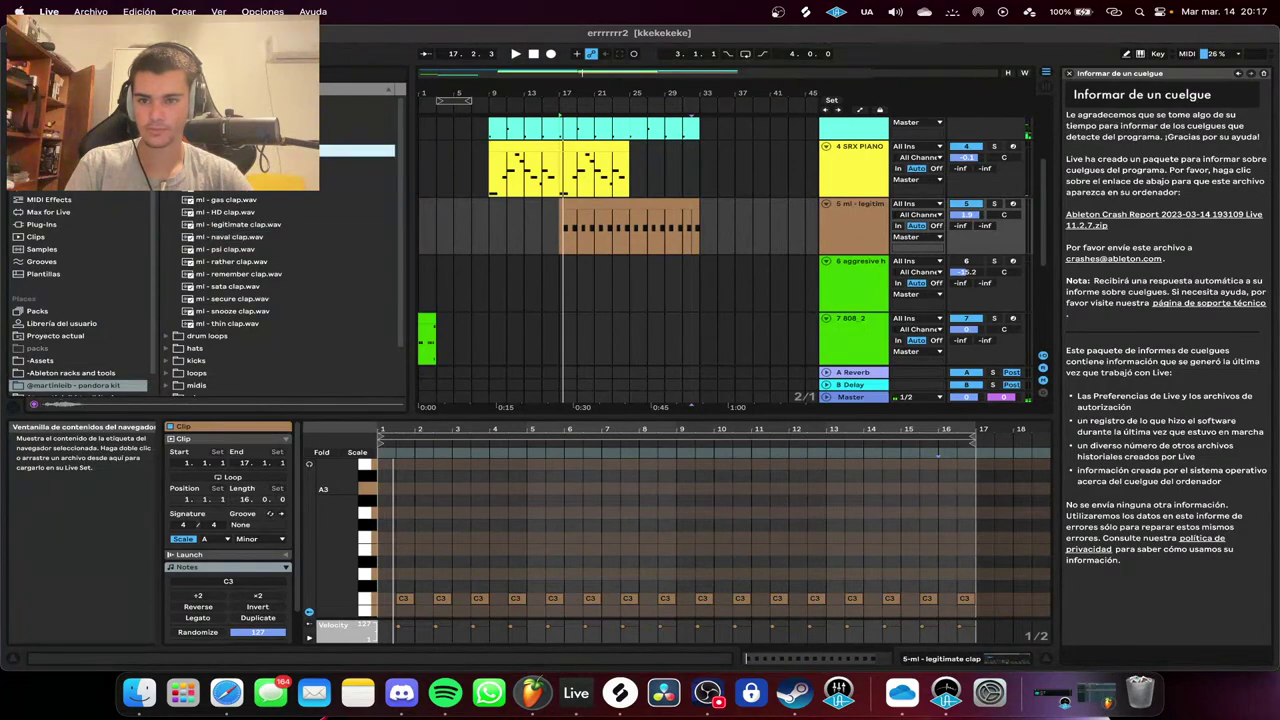
{"action": "key", "text": "space"}
{"action": "scroll", "coordinate": [690, 340], "scroll_direction": "up", "scroll_amount": 5}
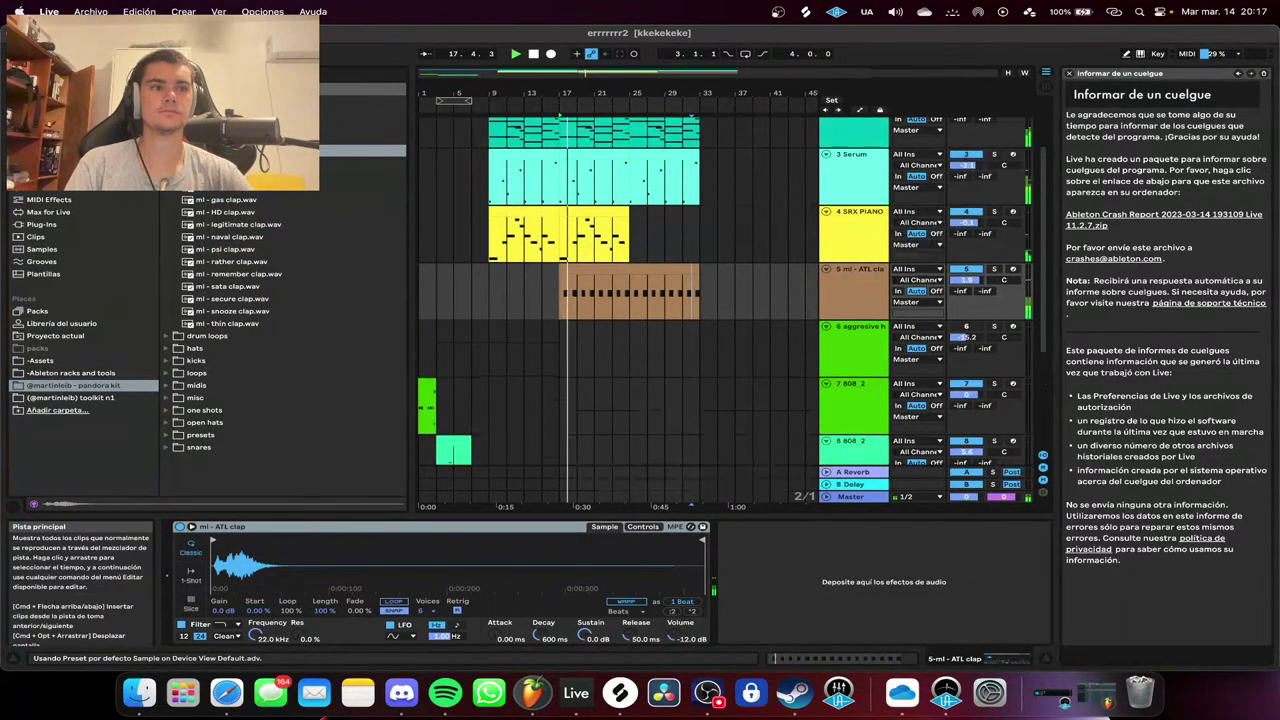
{"action": "scroll", "coordinate": [690, 340], "scroll_direction": "up", "scroll_amount": 2}
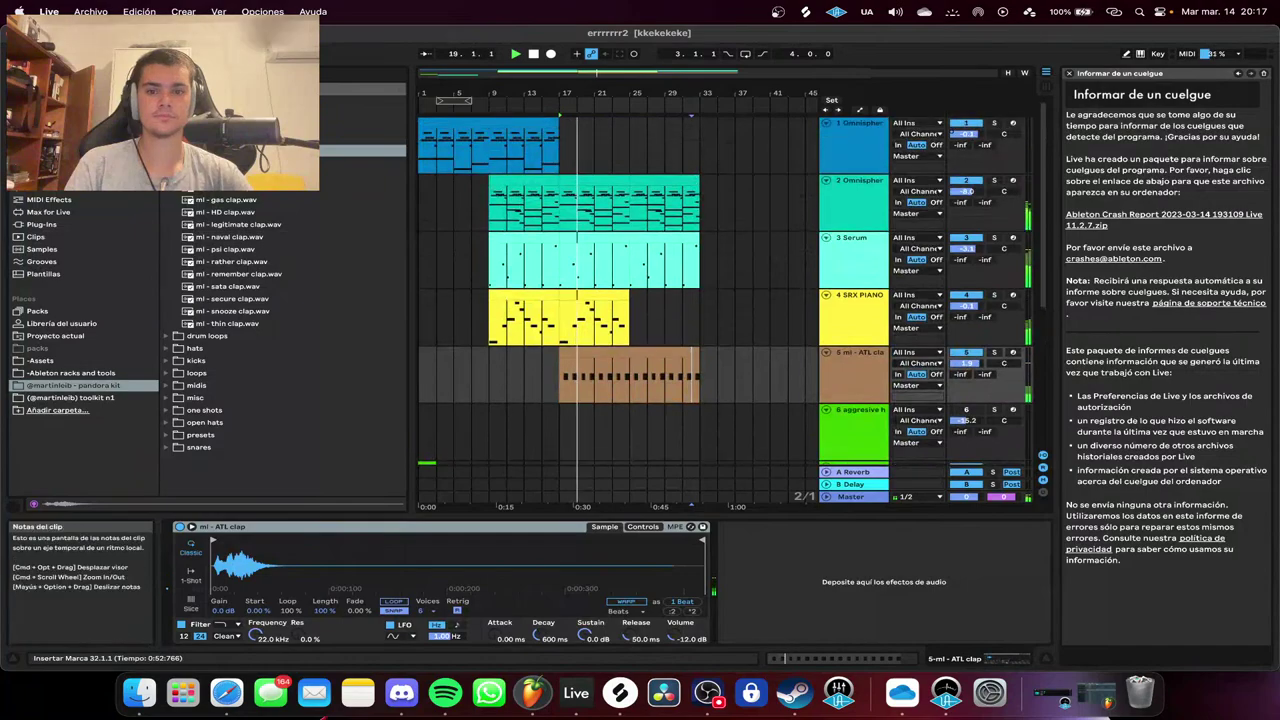
Insert a MIDI track below the clap track and load ml - convolved hh.wav from the kit's hats folder.
{"action": "left_click", "coordinate": [166, 138]}
{"action": "left_click", "coordinate": [166, 163]}
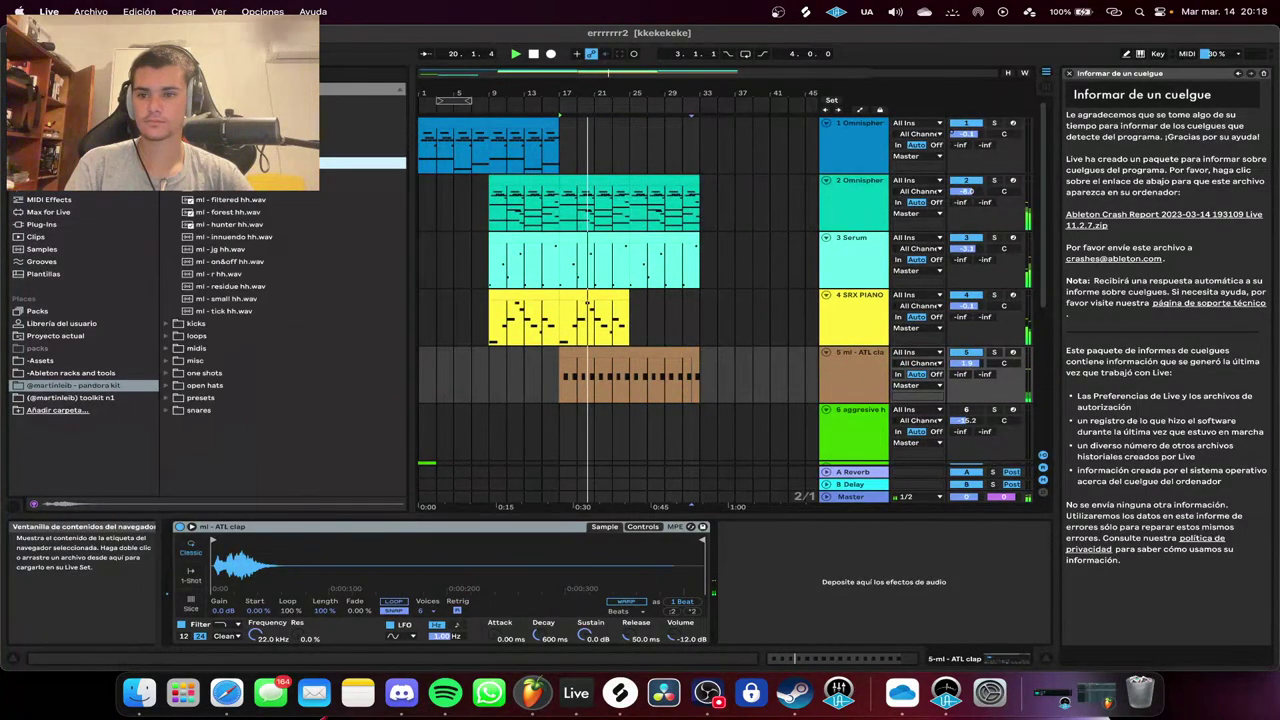
{"action": "left_click", "coordinate": [225, 187]}
{"action": "right_click", "coordinate": [858, 378]}
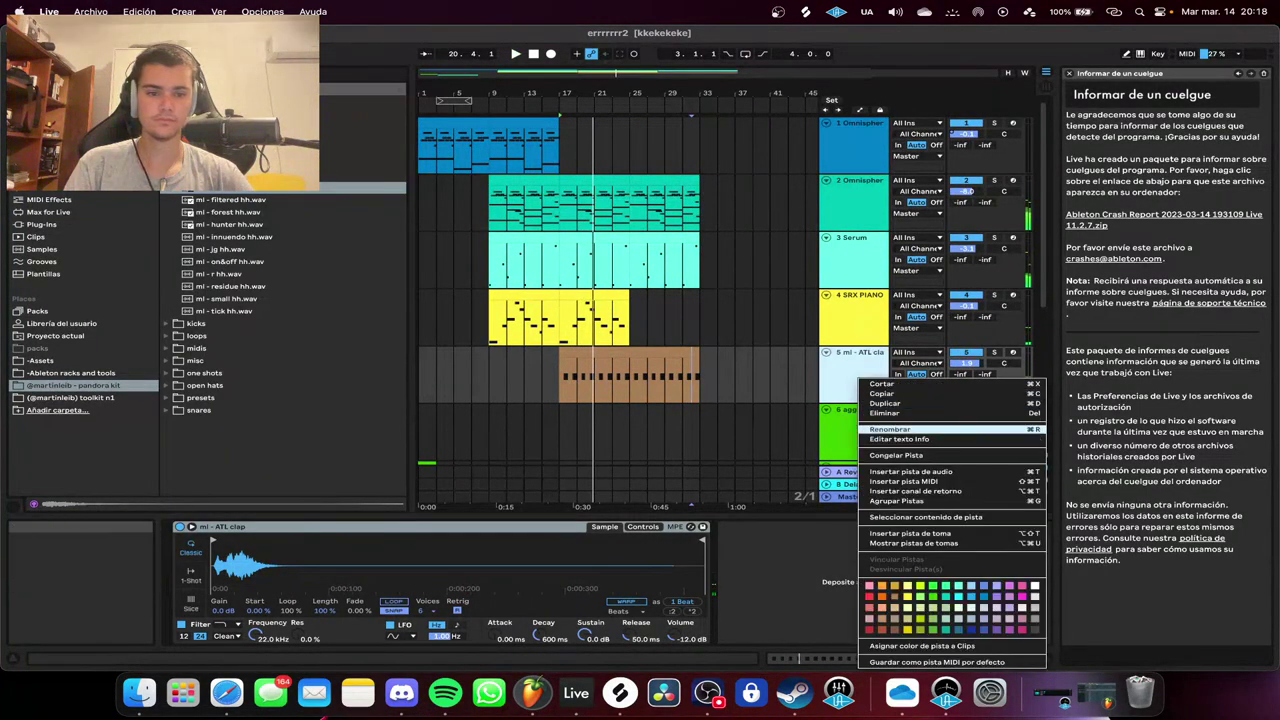
{"action": "left_click", "coordinate": [903, 481]}
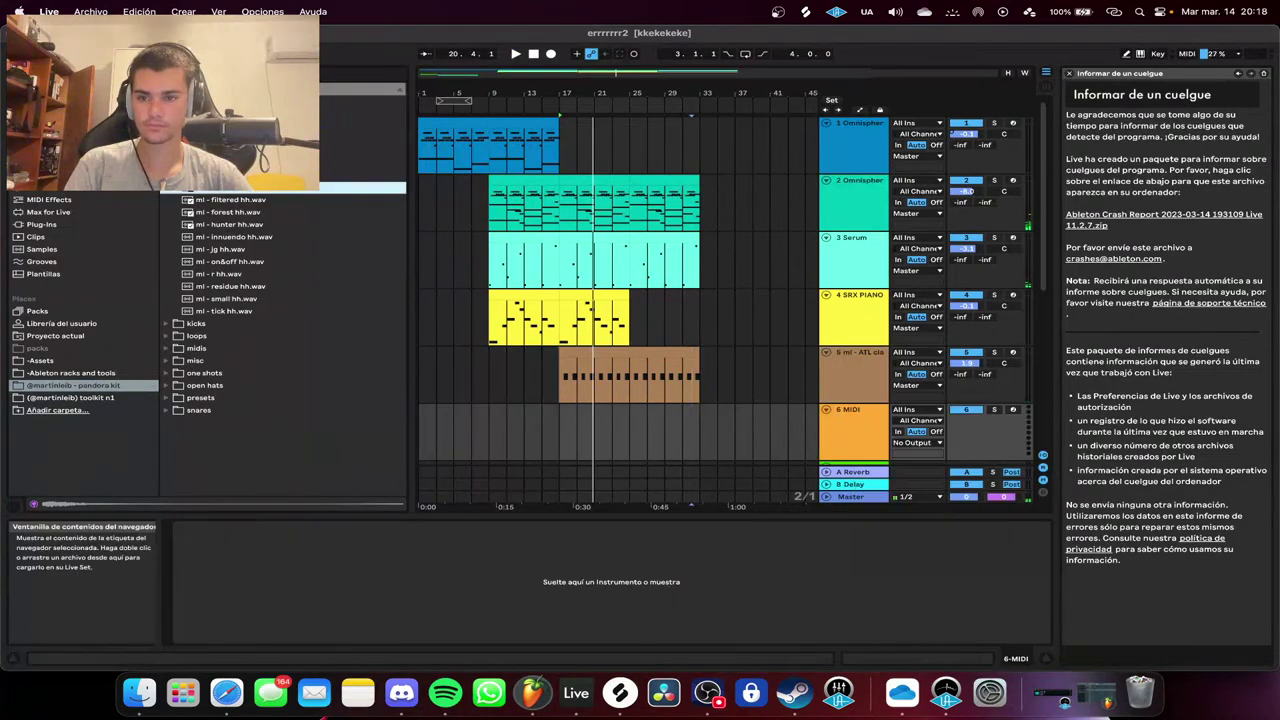
{"action": "double_click", "coordinate": [225, 187]}
Create one empty MIDI clip spanning bars 17 to 25 on the hi-hat track.
{"action": "double_click", "coordinate": [571, 434]}
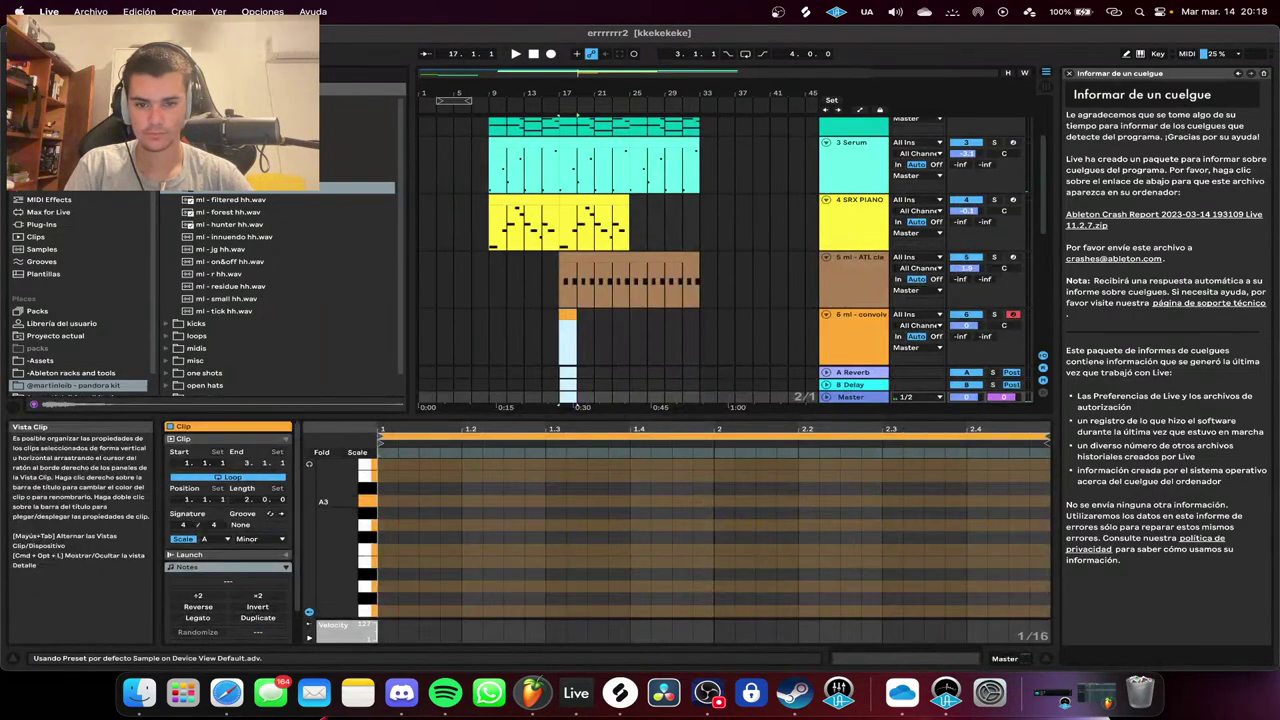
{"action": "left_click_drag", "start_coordinate": [571, 434], "coordinate": [622, 345]}
{"action": "key", "text": "super+j"}
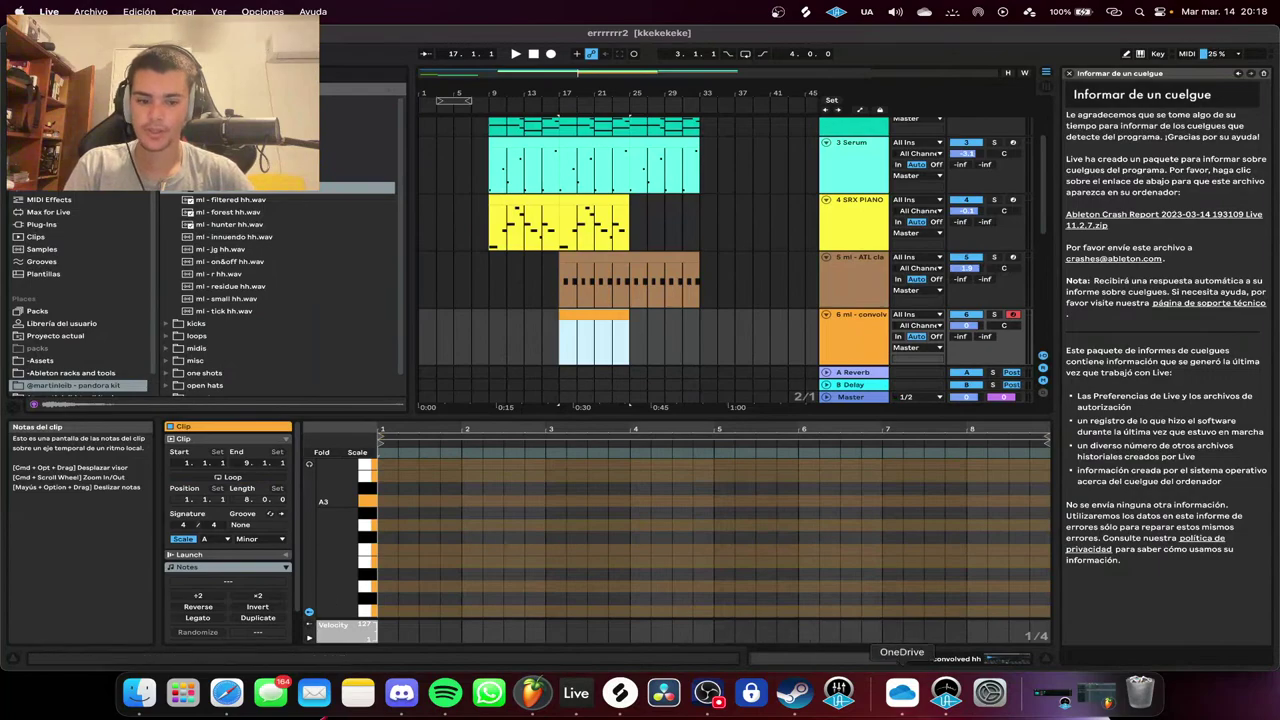
Shorten the ml - convolved hh sample by moving its end point earlier in the hi-hat track's sampler.
{"action": "left_click", "coordinate": [1006, 659]}
{"action": "left_click_drag", "start_coordinate": [702, 541], "coordinate": [545, 541]}
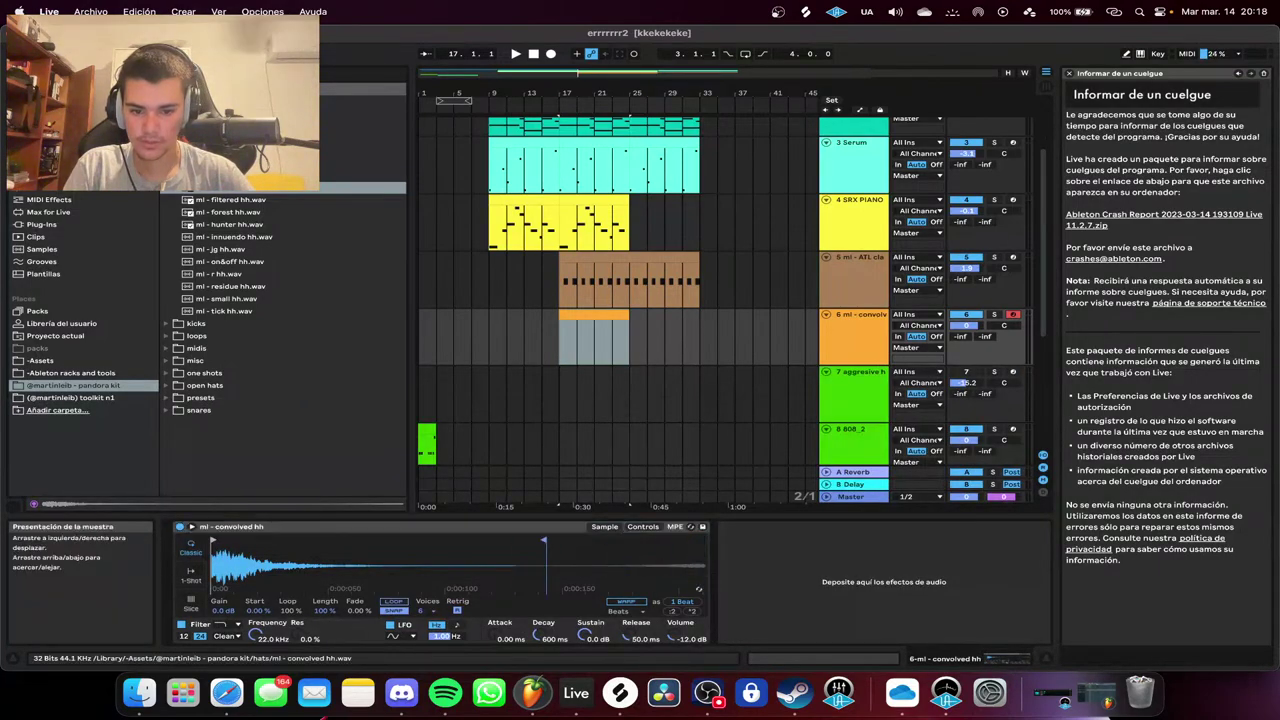
Select bars 9 to 17 on the first Omnisphere track and play them with that track soloed.
{"action": "key", "text": "space"}
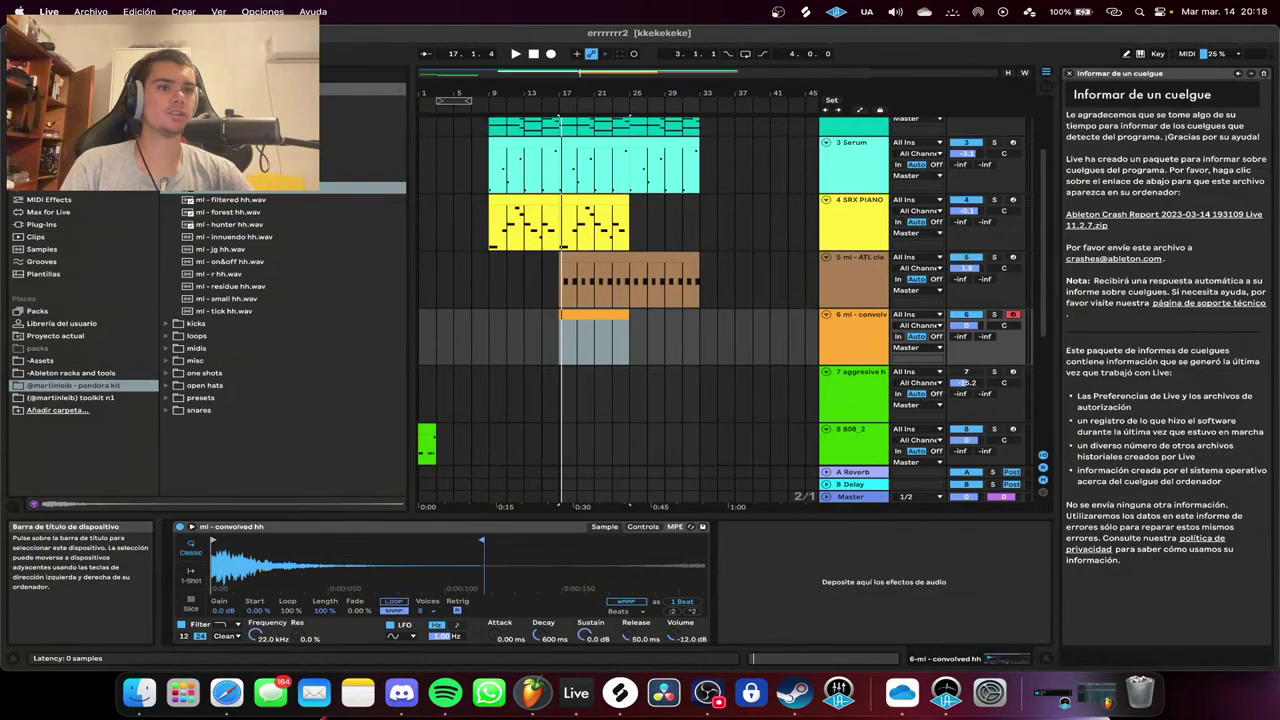
{"action": "scroll", "coordinate": [720, 290], "scroll_direction": "up", "scroll_amount": 4}
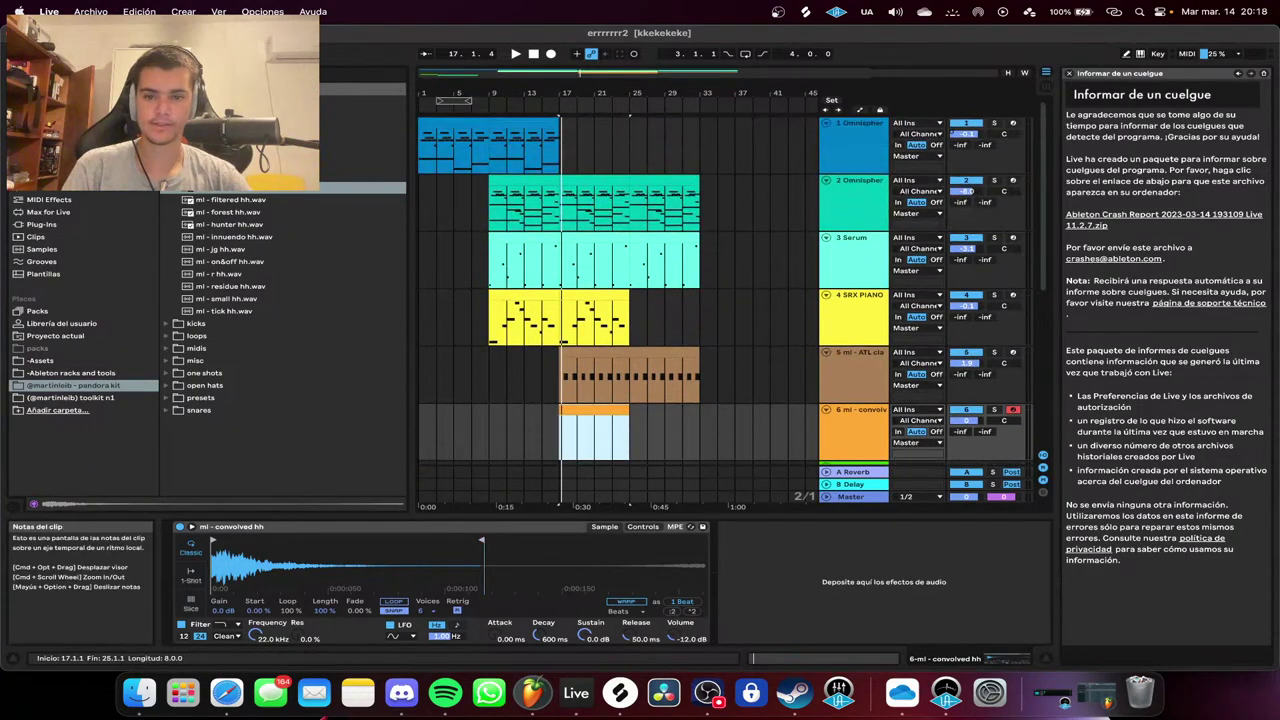
{"action": "left_click", "coordinate": [522, 123]}
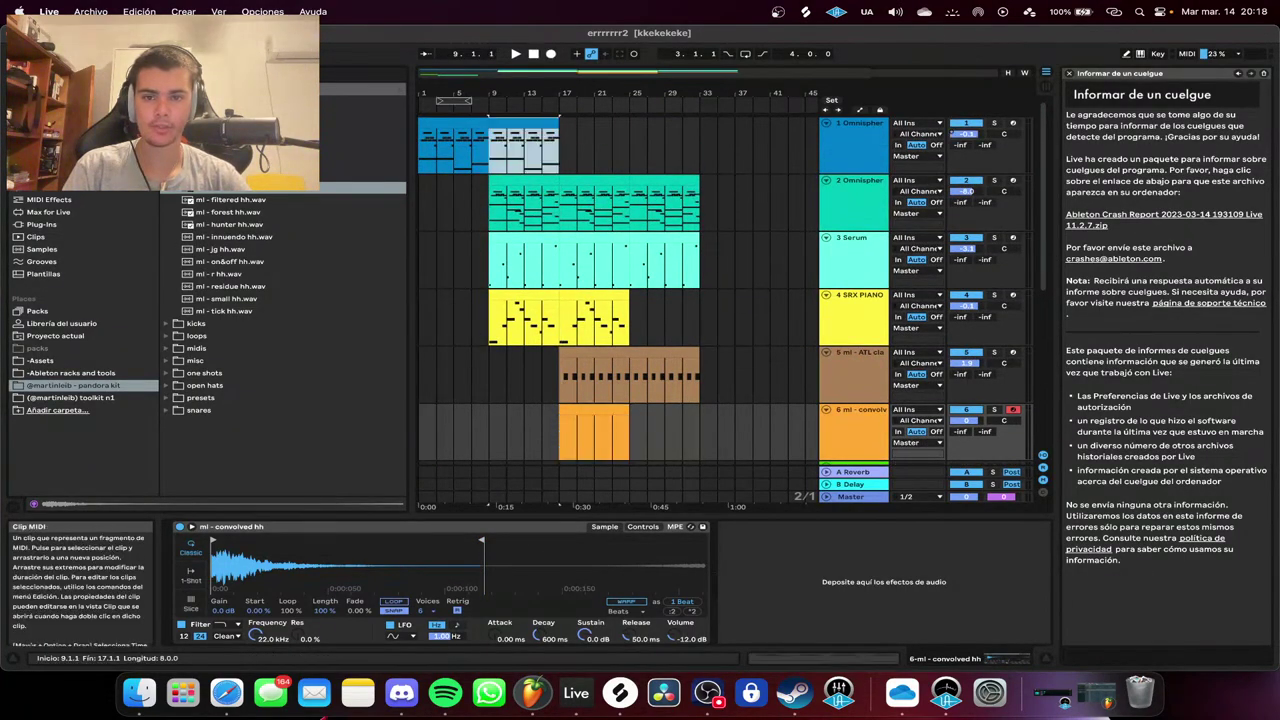
{"action": "left_click", "coordinate": [994, 123]}
{"action": "key", "text": "space"}
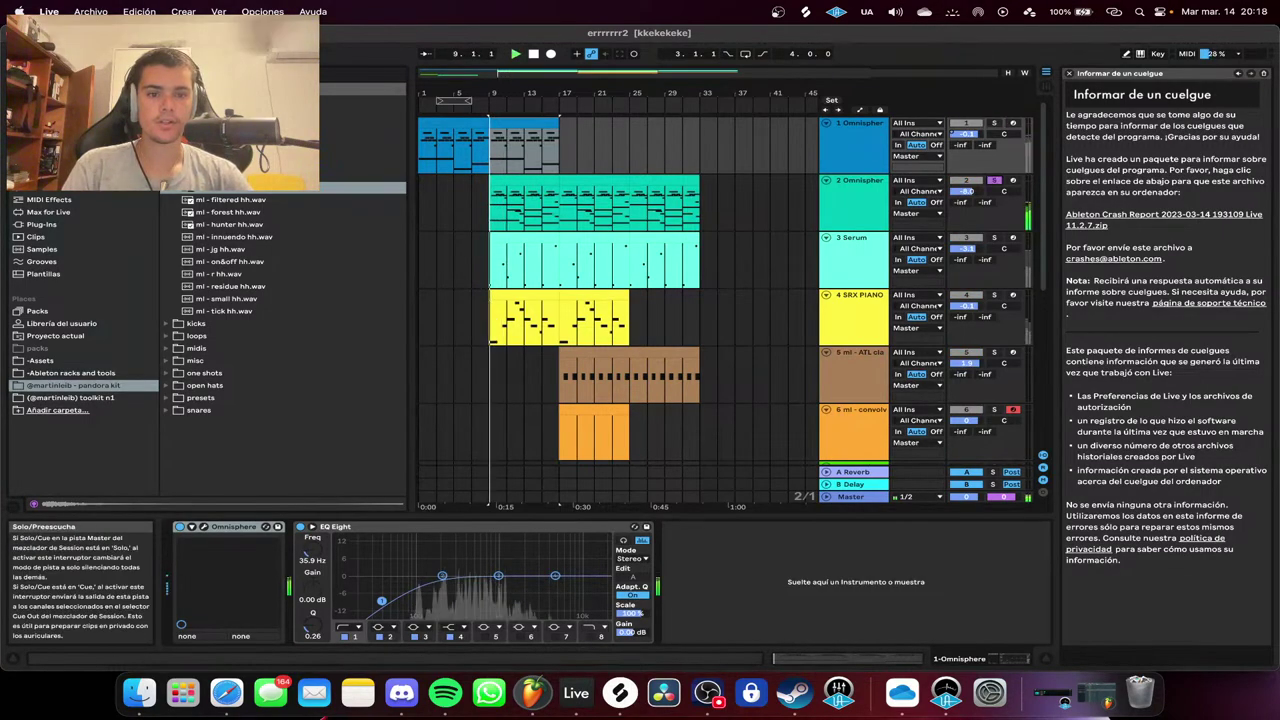
Listen to the second Omnisphere track and look through its effects chain as far as kHs Stereo.
{"action": "left_click", "coordinate": [856, 184]}
{"action": "left_click", "coordinate": [962, 659]}
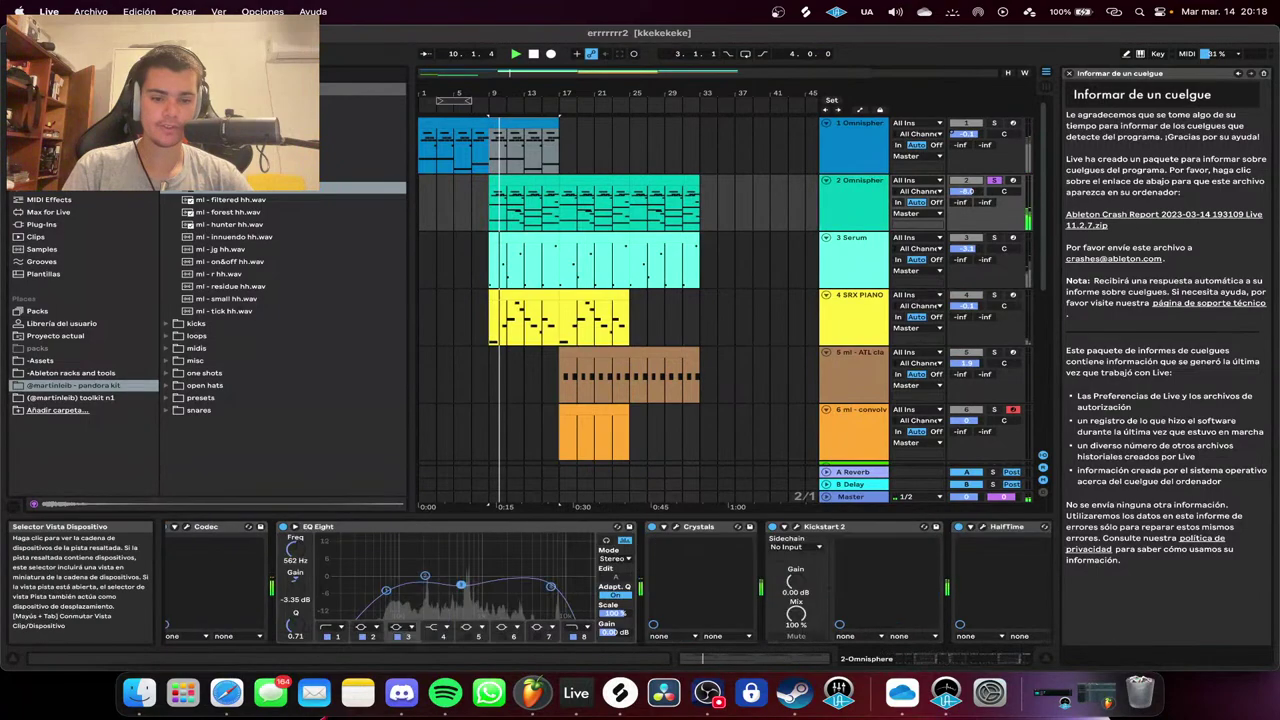
{"action": "left_click_drag", "start_coordinate": [962, 659], "coordinate": [978, 659]}
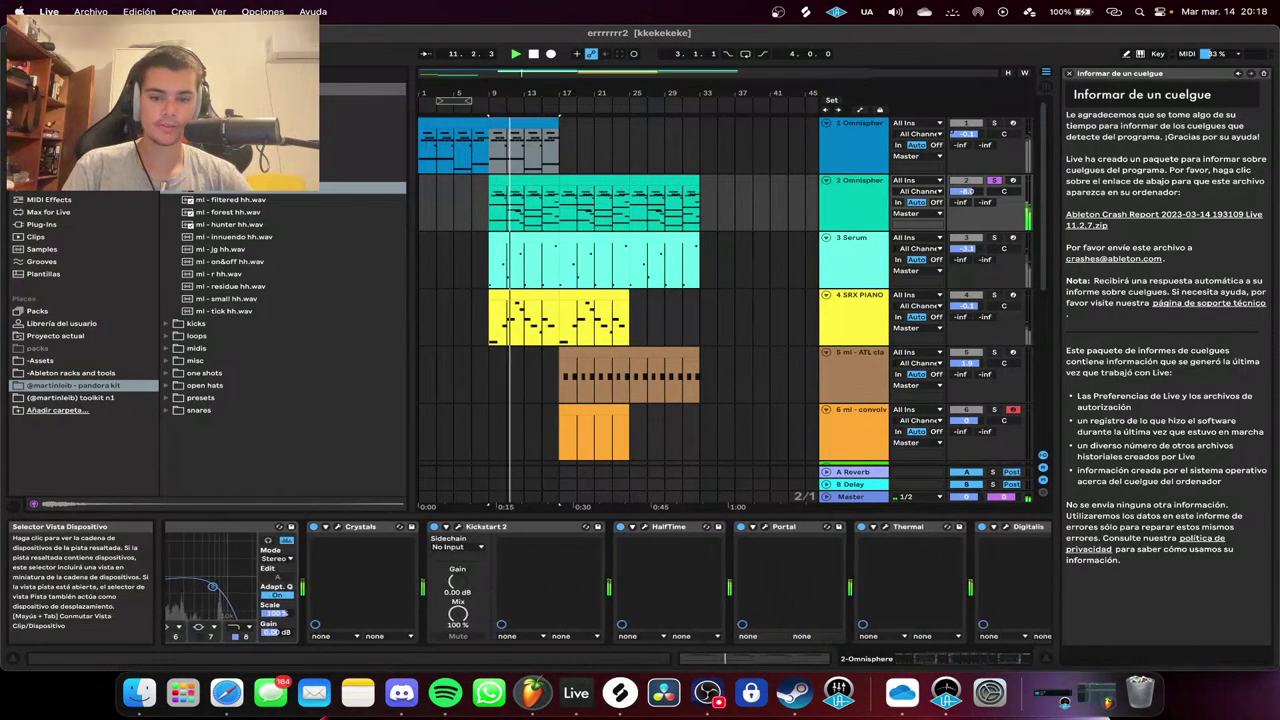
{"action": "scroll", "coordinate": [725, 658], "scroll_direction": "right", "scroll_amount": 5}
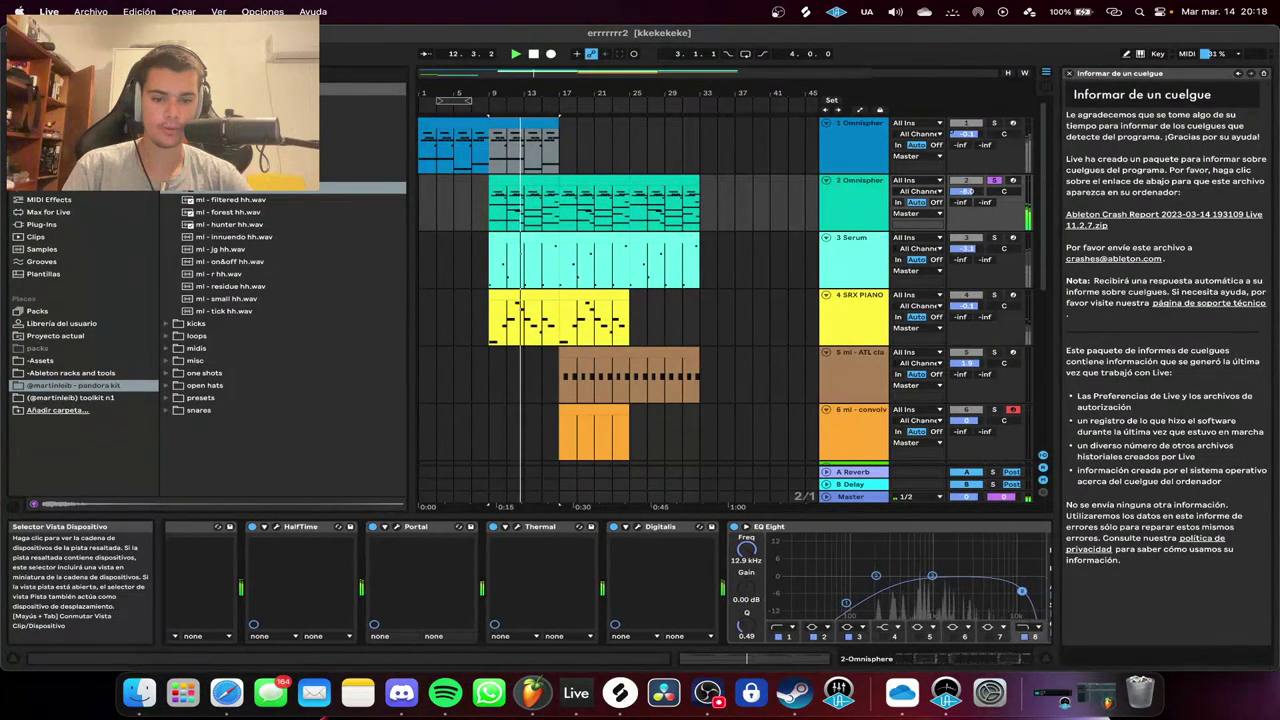
{"action": "scroll", "coordinate": [746, 658], "scroll_direction": "right", "scroll_amount": 5}
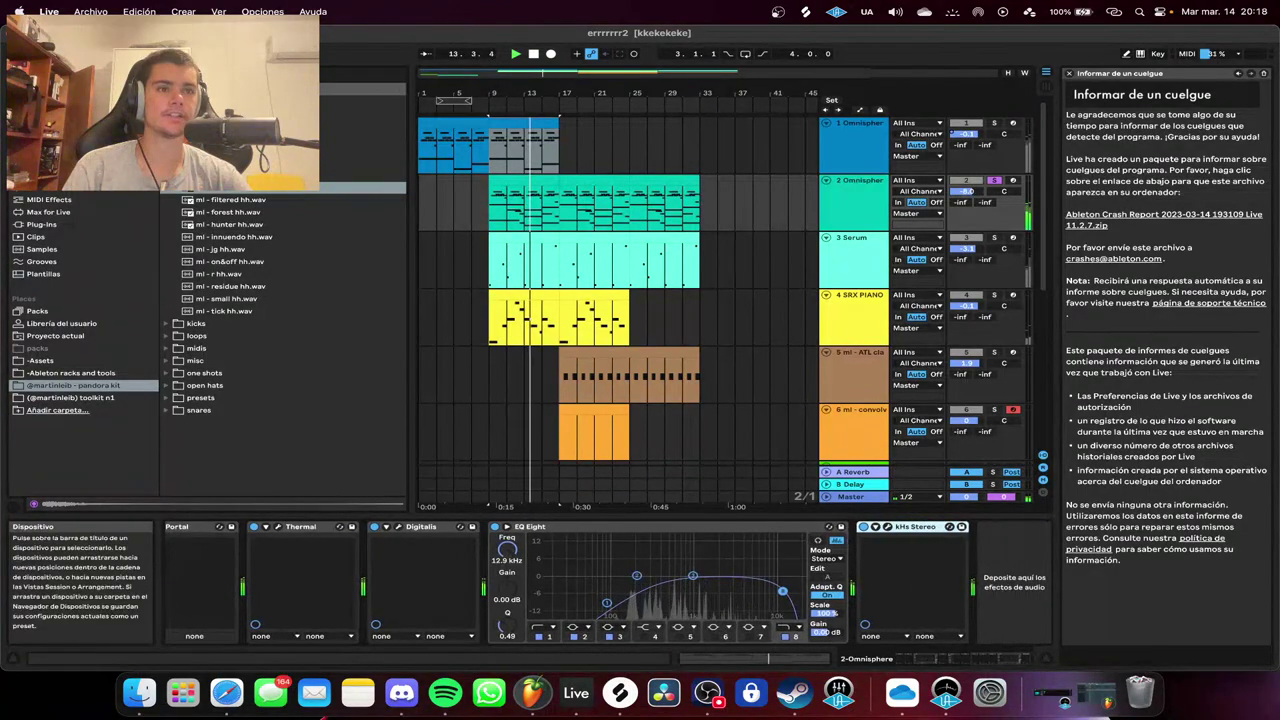
Play the Serum and SRX PIANO tracks soloed in turn from bar 9 with their device chains displayed, then clear the solo.
{"action": "left_click", "coordinate": [857, 252]}
{"action": "left_click", "coordinate": [994, 238]}
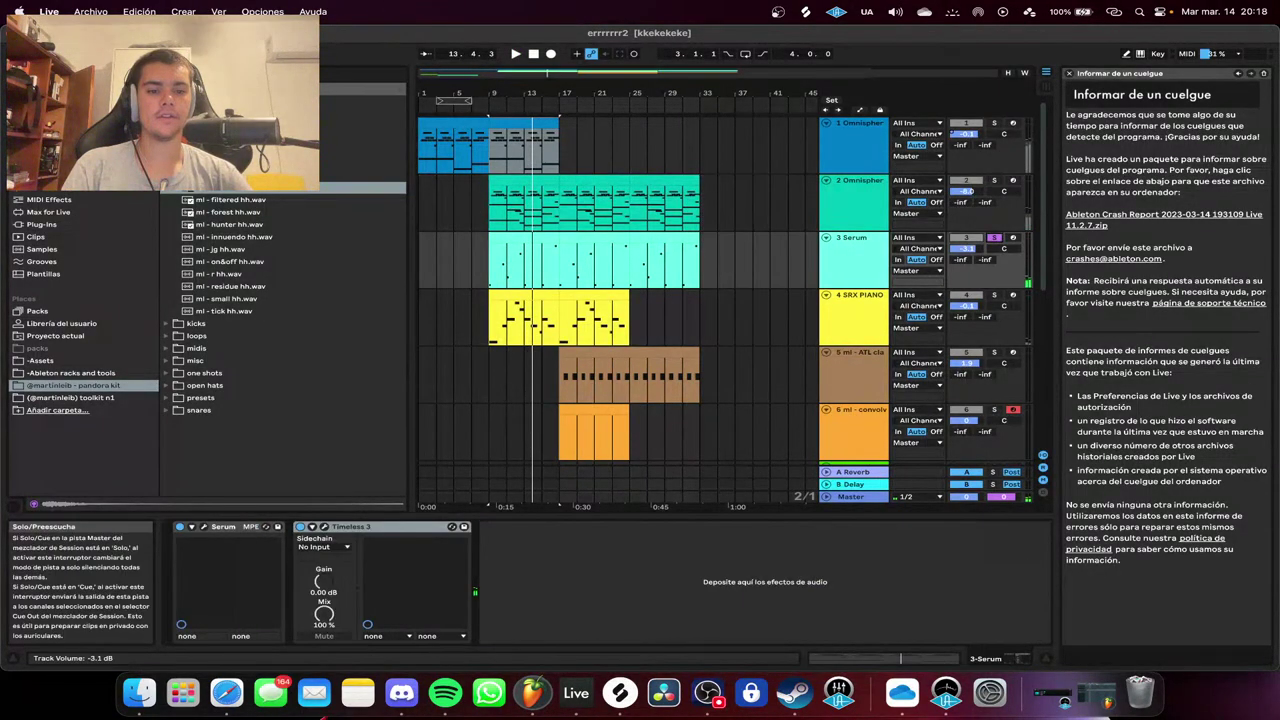
{"action": "key", "text": "space"}
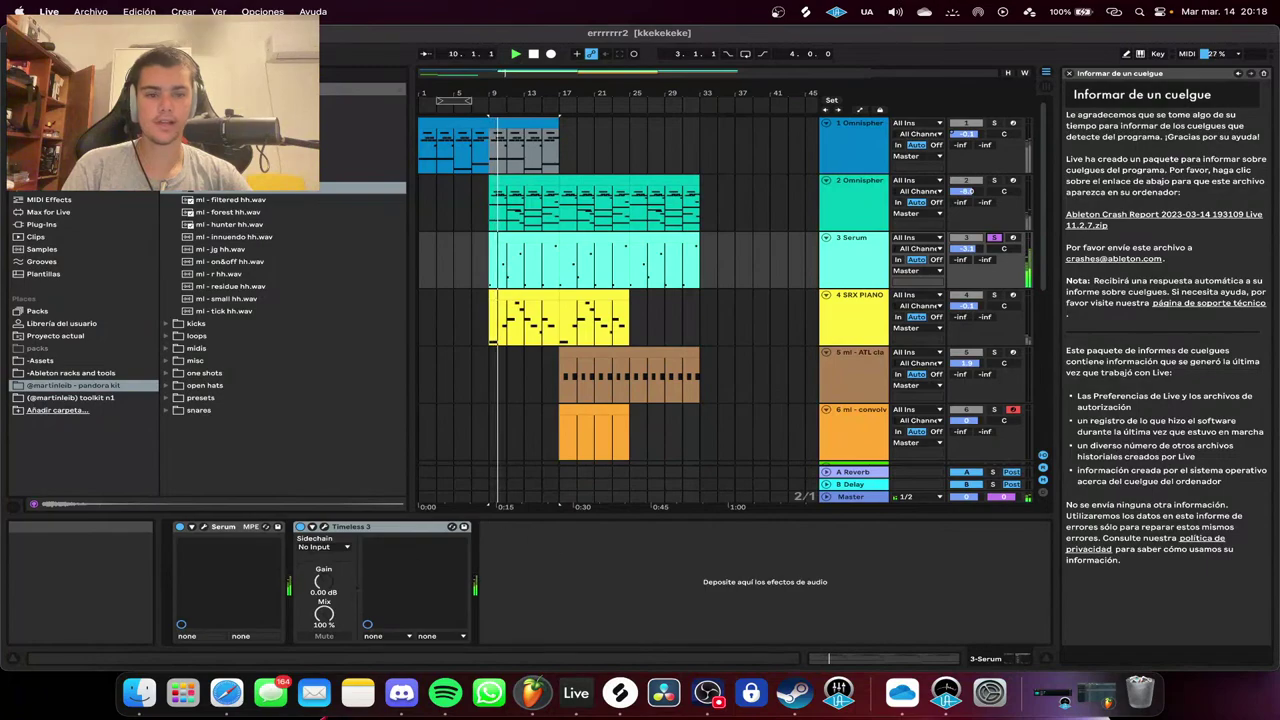
{"action": "left_click", "coordinate": [994, 295]}
{"action": "left_click", "coordinate": [856, 308]}
{"action": "key", "text": "space"}
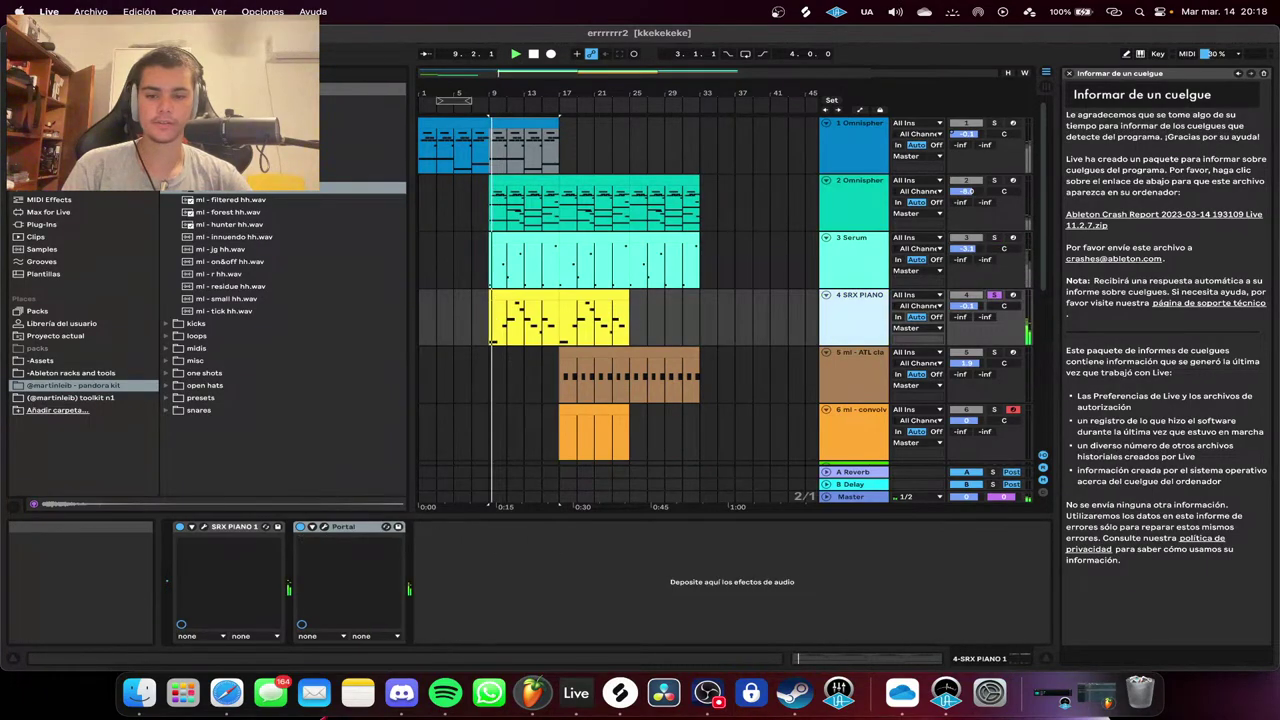
{"action": "left_click", "coordinate": [994, 295]}
{"action": "key", "text": "space"}
{"action": "key", "text": "space"}
Open the hi-hat track's clip for note editing and add a C3 note at 1.1.1.
{"action": "scroll", "coordinate": [720, 330], "scroll_direction": "down", "scroll_amount": 3}
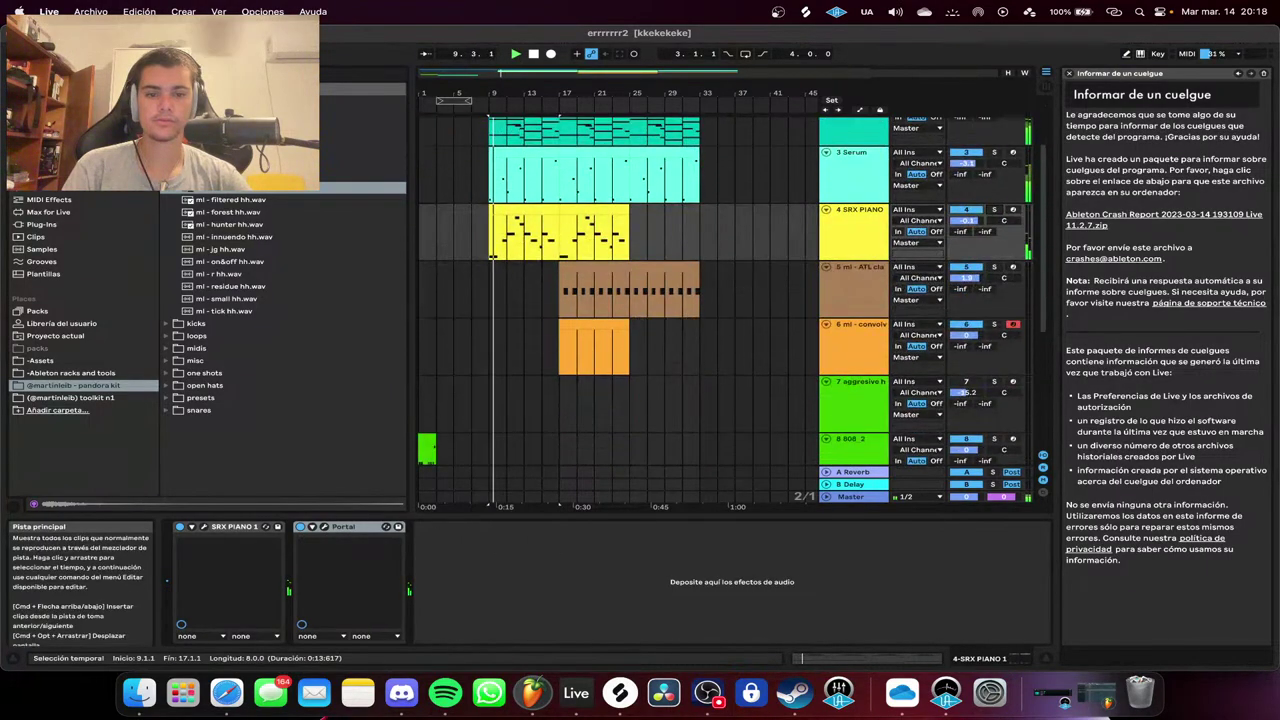
{"action": "left_click", "coordinate": [594, 325]}
{"action": "double_click", "coordinate": [594, 325]}
{"action": "scroll", "coordinate": [400, 535], "scroll_direction": "down", "scroll_amount": 1}
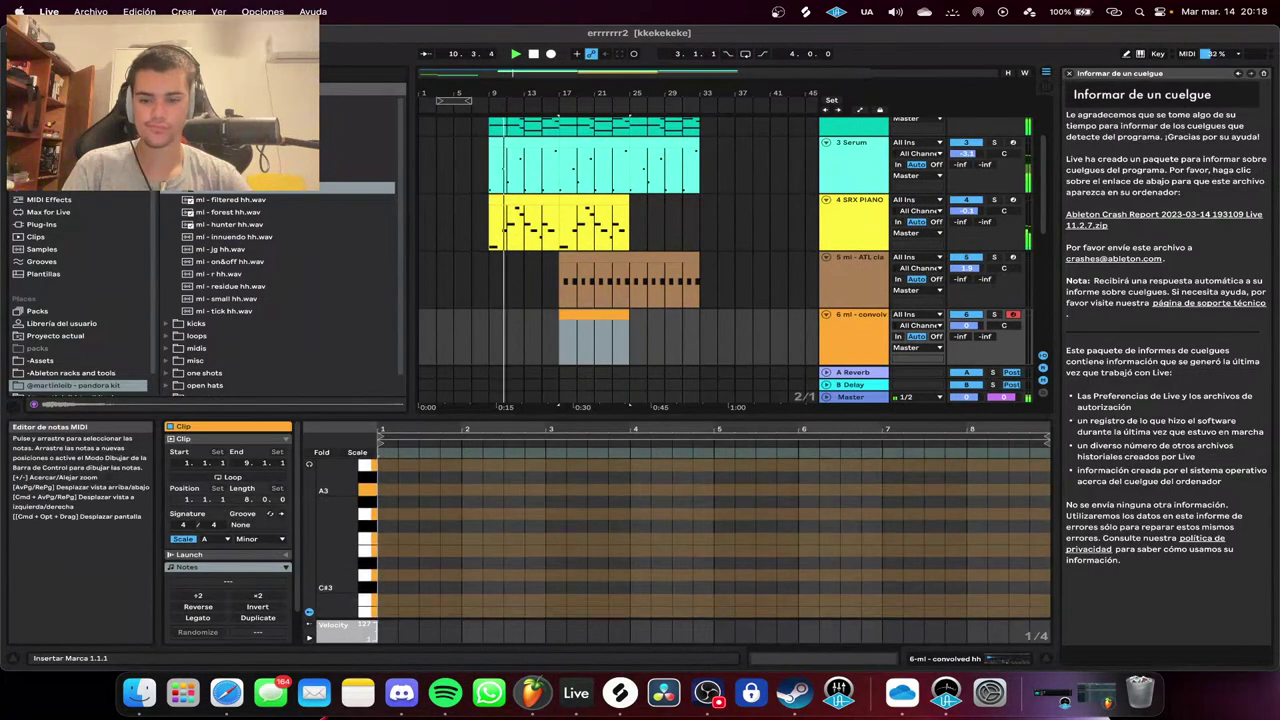
{"action": "left_click", "coordinate": [399, 535]}
{"action": "double_click", "coordinate": [388, 600]}
{"action": "key", "text": "space"}
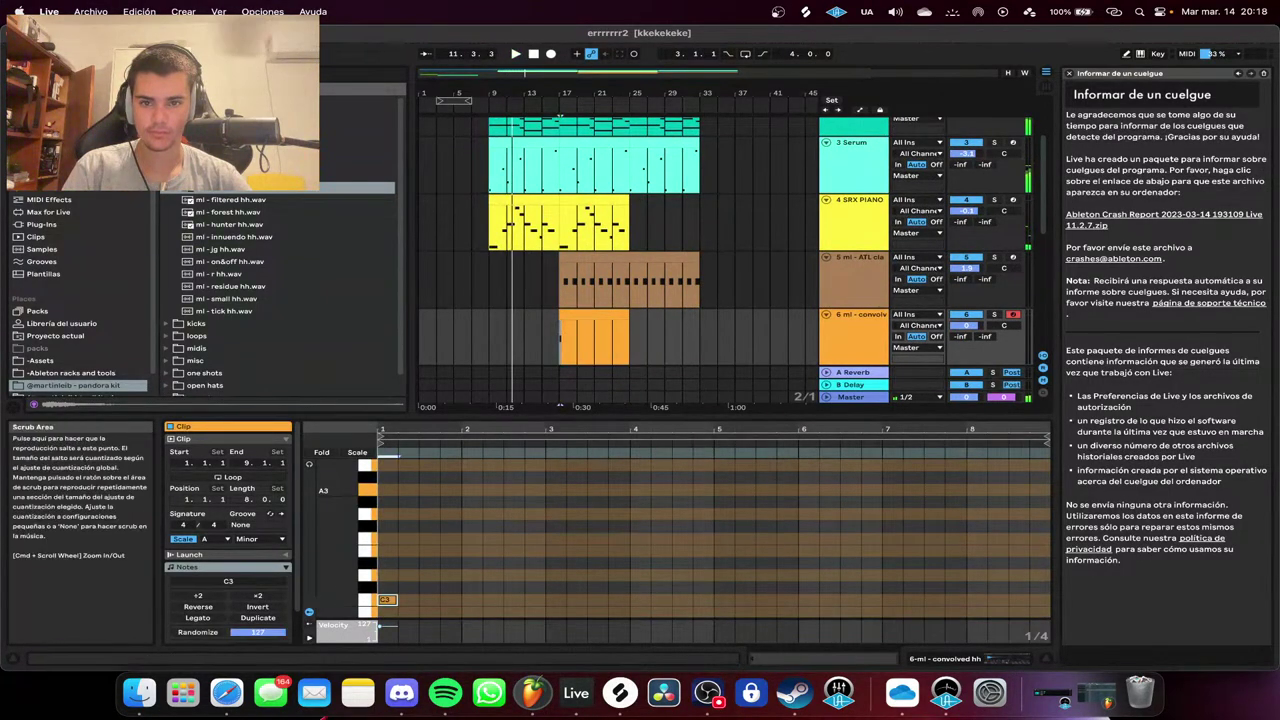
Add a second C3 note to the hi-hat clip, running from 2.1.3 to 2.2.1.
{"action": "left_click", "coordinate": [388, 600]}
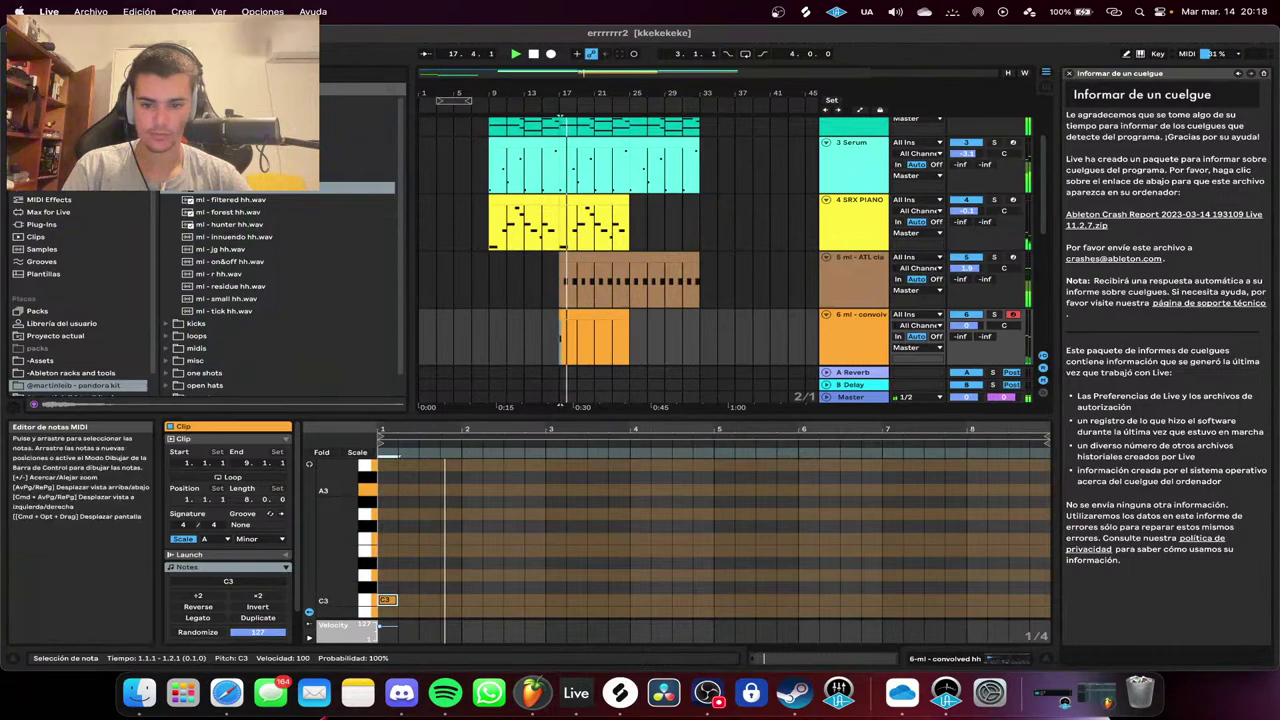
{"action": "left_click_drag", "start_coordinate": [472, 600], "coordinate": [489, 600]}
{"action": "key", "text": "space"}
{"action": "double_click", "coordinate": [472, 600]}
{"action": "scroll", "coordinate": [489, 600], "scroll_direction": "up", "scroll_amount": 2}
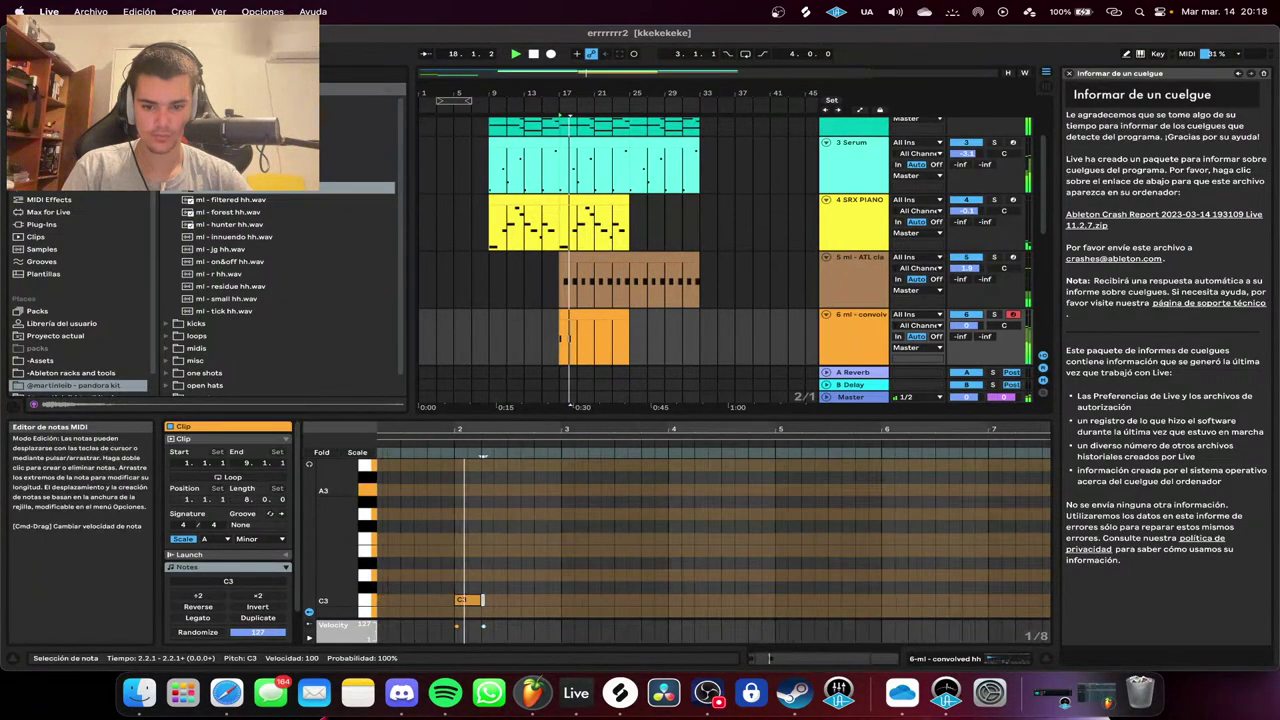
{"action": "scroll", "coordinate": [483, 600], "scroll_direction": "up", "scroll_amount": 2}
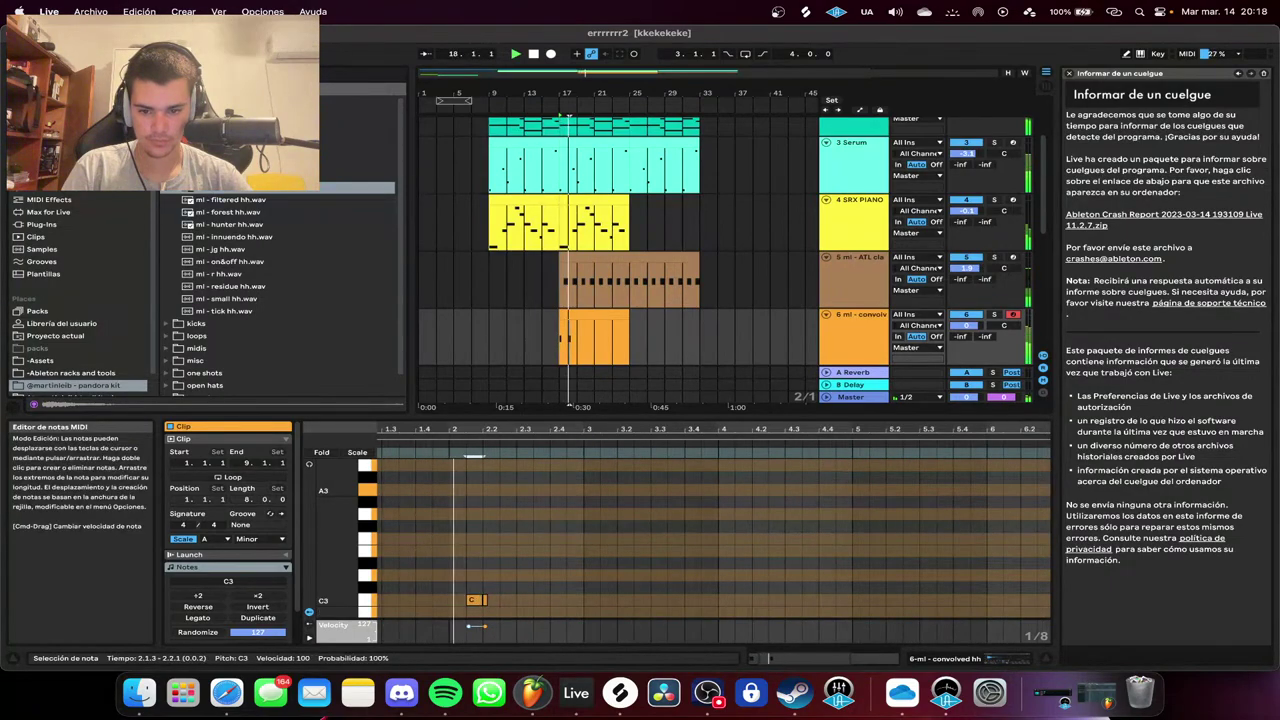
{"action": "scroll", "coordinate": [474, 600], "scroll_direction": "up", "scroll_amount": 4}
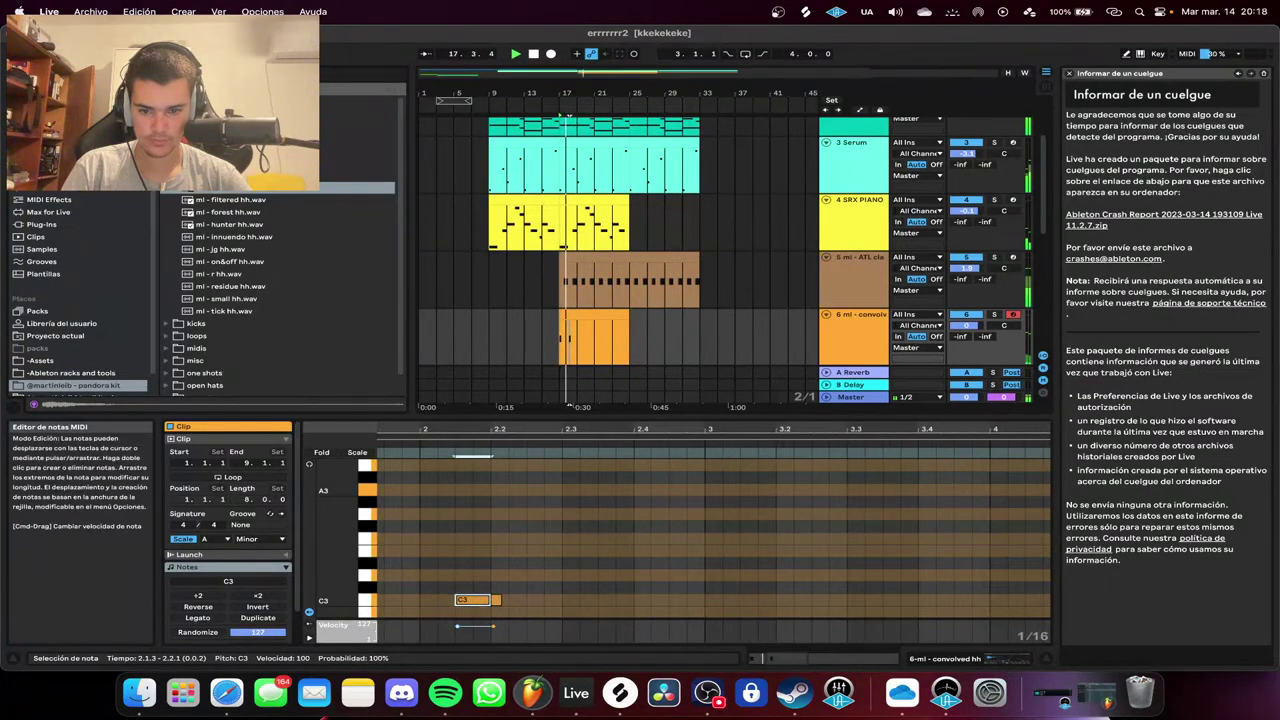
Add a short C3 hi-hat note at 2.2.3 and duplicate it directly after itself.
{"action": "double_click", "coordinate": [513, 600]}
{"action": "key", "text": "super+d"}
{"action": "scroll", "coordinate": [548, 600], "scroll_direction": "up", "scroll_amount": 2}
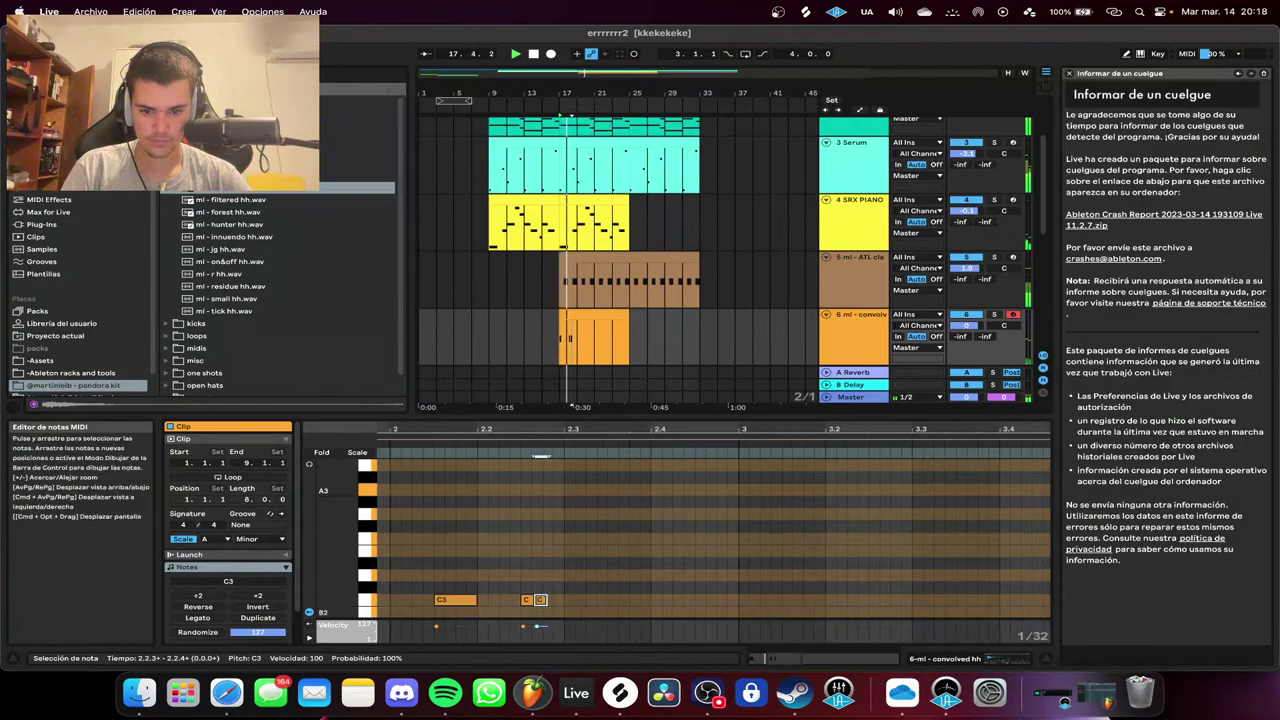
Switch the note grid to triplets, then trim the duplicated hit and add a third short C3 hit after it.
{"action": "right_click", "coordinate": [535, 587]}
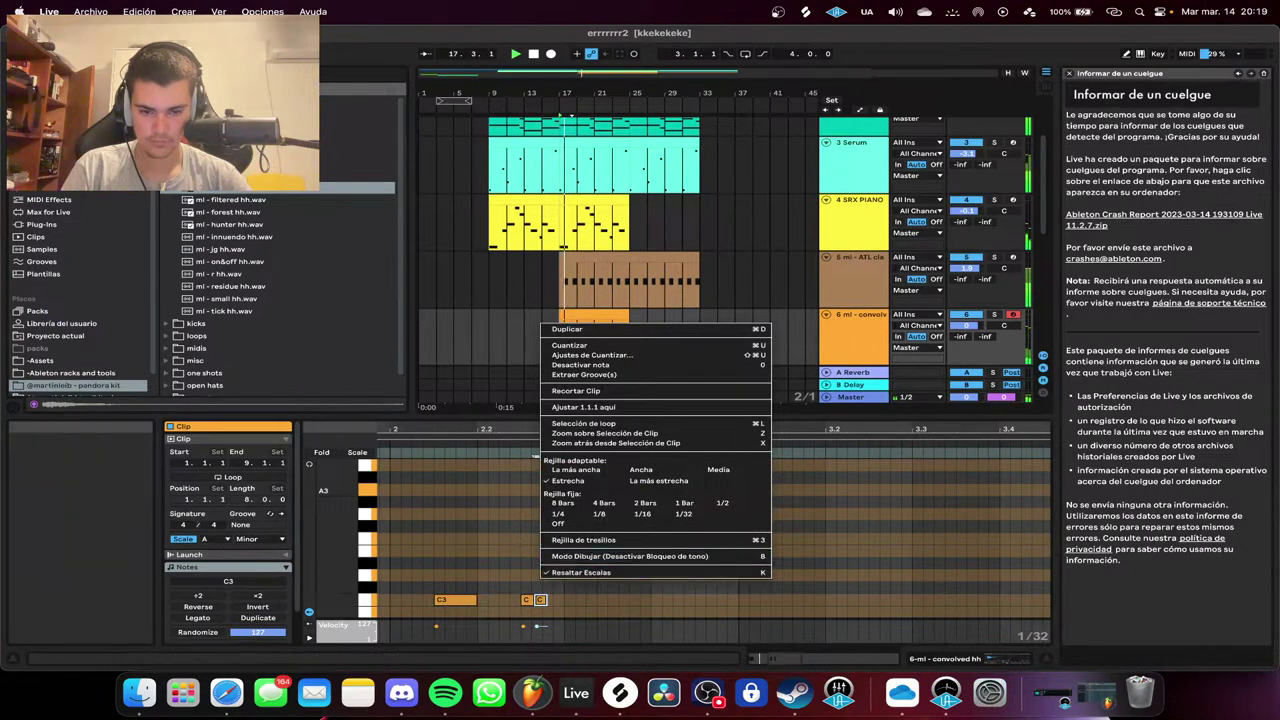
{"action": "left_click", "coordinate": [556, 541]}
{"action": "scroll", "coordinate": [556, 545], "scroll_direction": "up", "scroll_amount": 2}
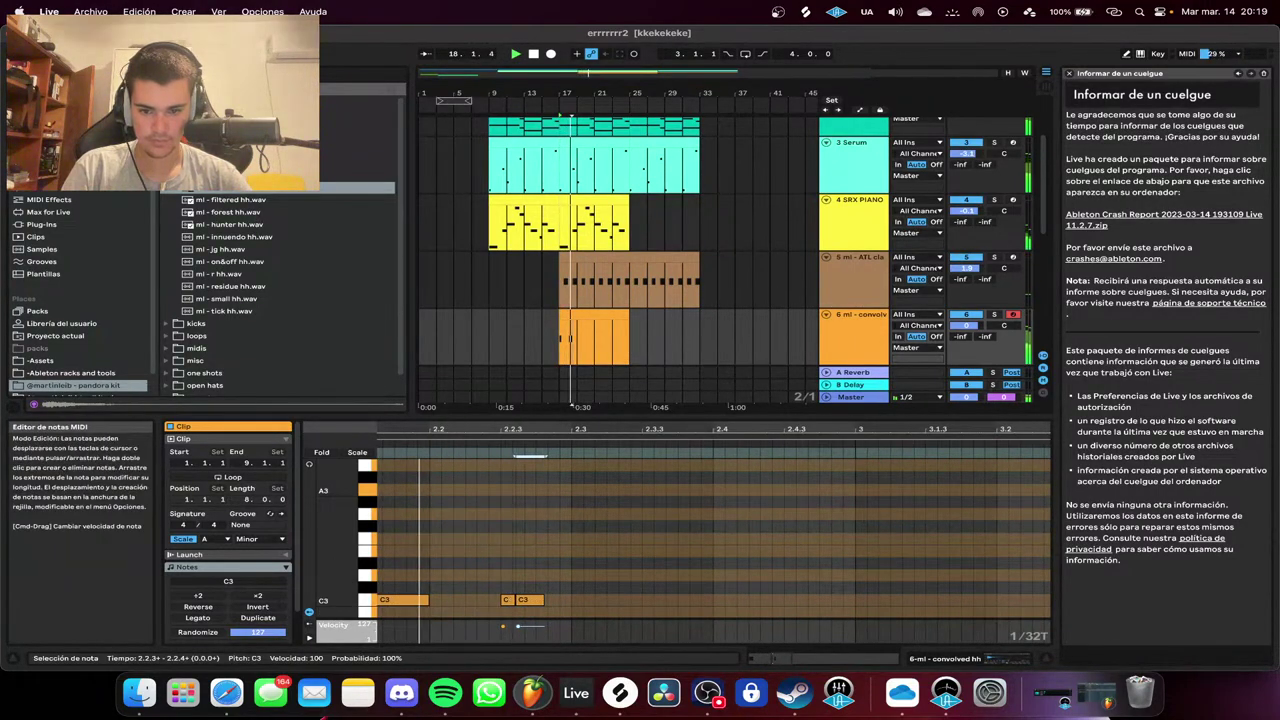
{"action": "left_click_drag", "start_coordinate": [542, 600], "coordinate": [522, 600]}
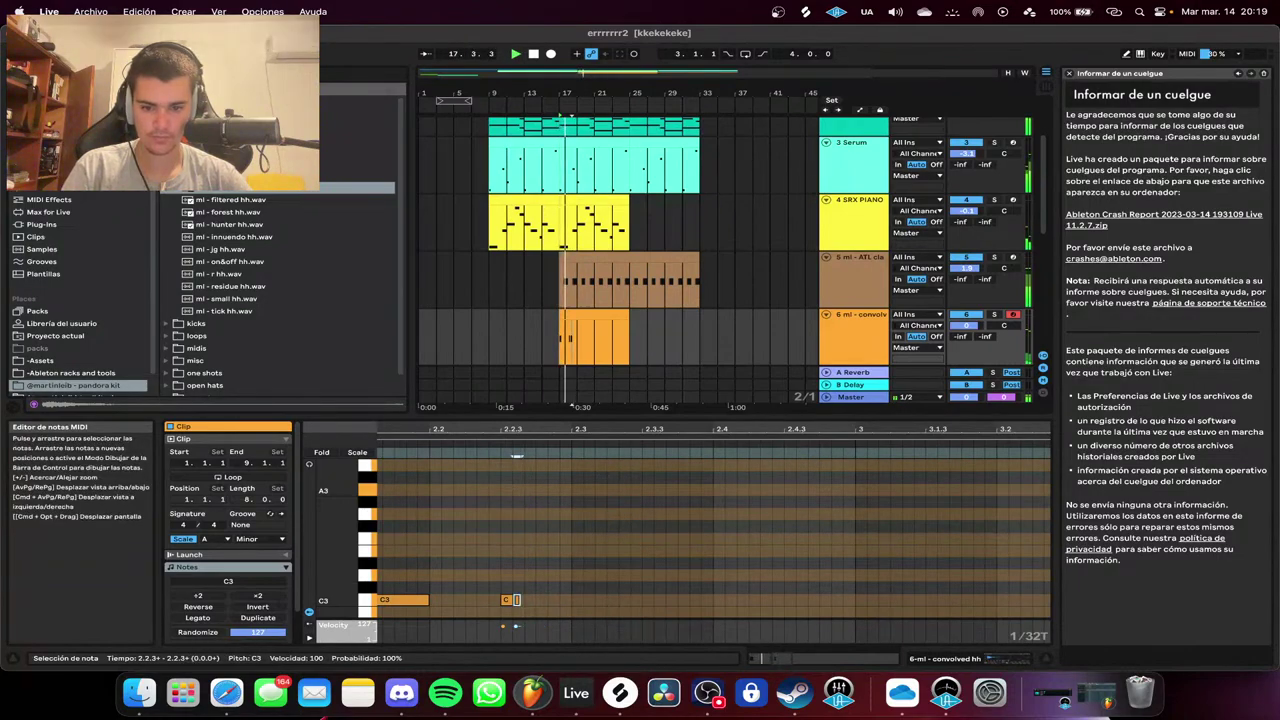
{"action": "double_click", "coordinate": [530, 600]}
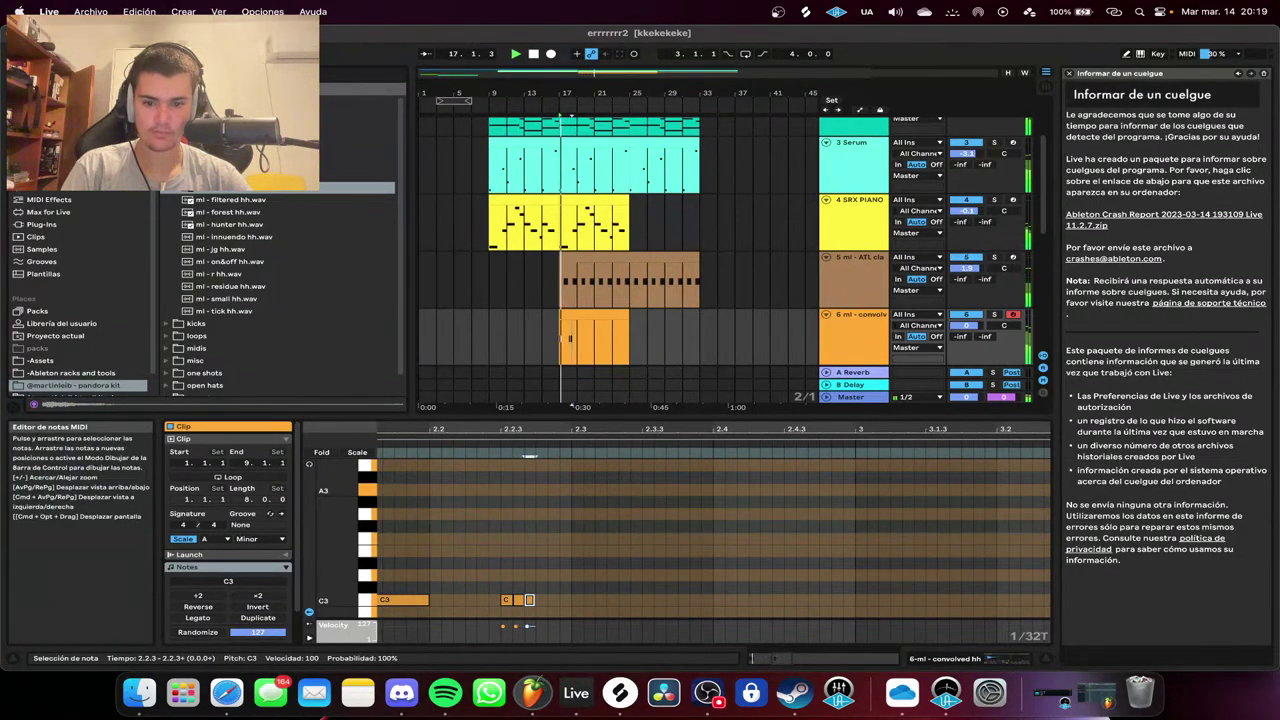
Add another C3 note to the hi-hat clip, running from 2.3.3 to 2.4.1.
{"action": "left_click", "coordinate": [572, 600]}
{"action": "scroll", "coordinate": [572, 590], "scroll_direction": "down", "scroll_amount": 1}
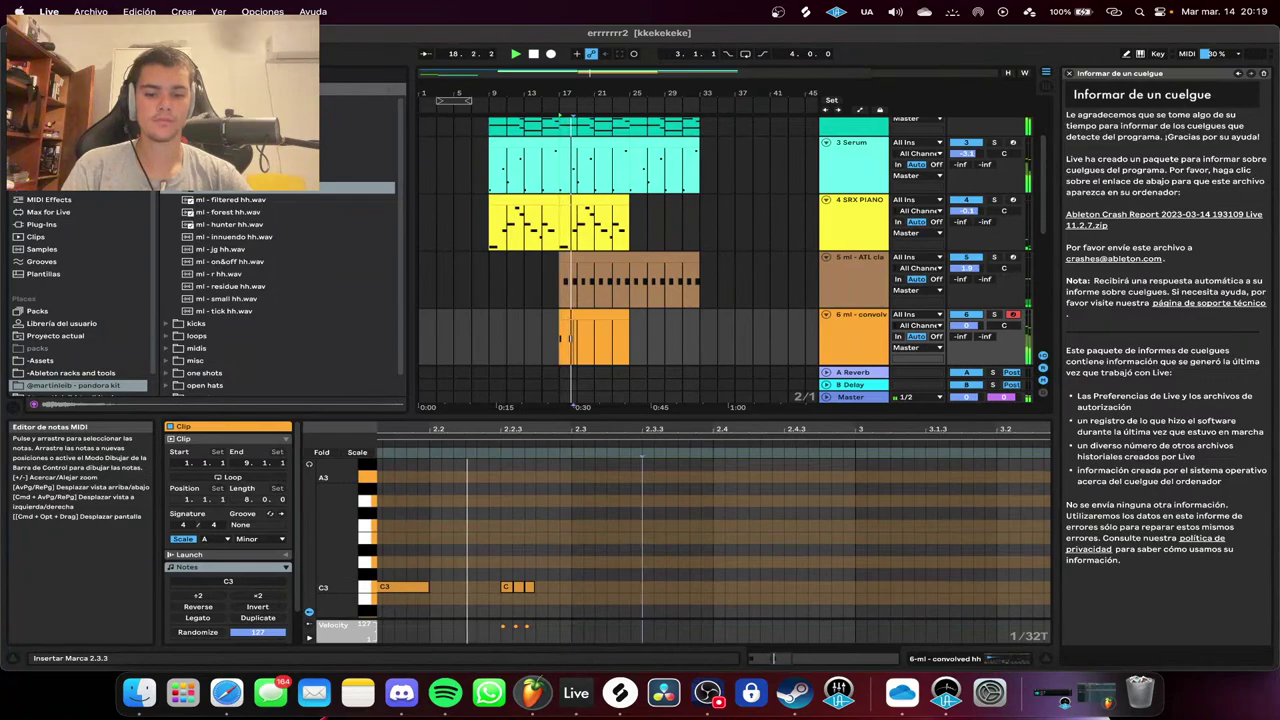
{"action": "double_click", "coordinate": [647, 587]}
{"action": "left_click_drag", "start_coordinate": [653, 587], "coordinate": [713, 587]}
{"action": "scroll", "coordinate": [712, 580], "scroll_direction": "down", "scroll_amount": 1}
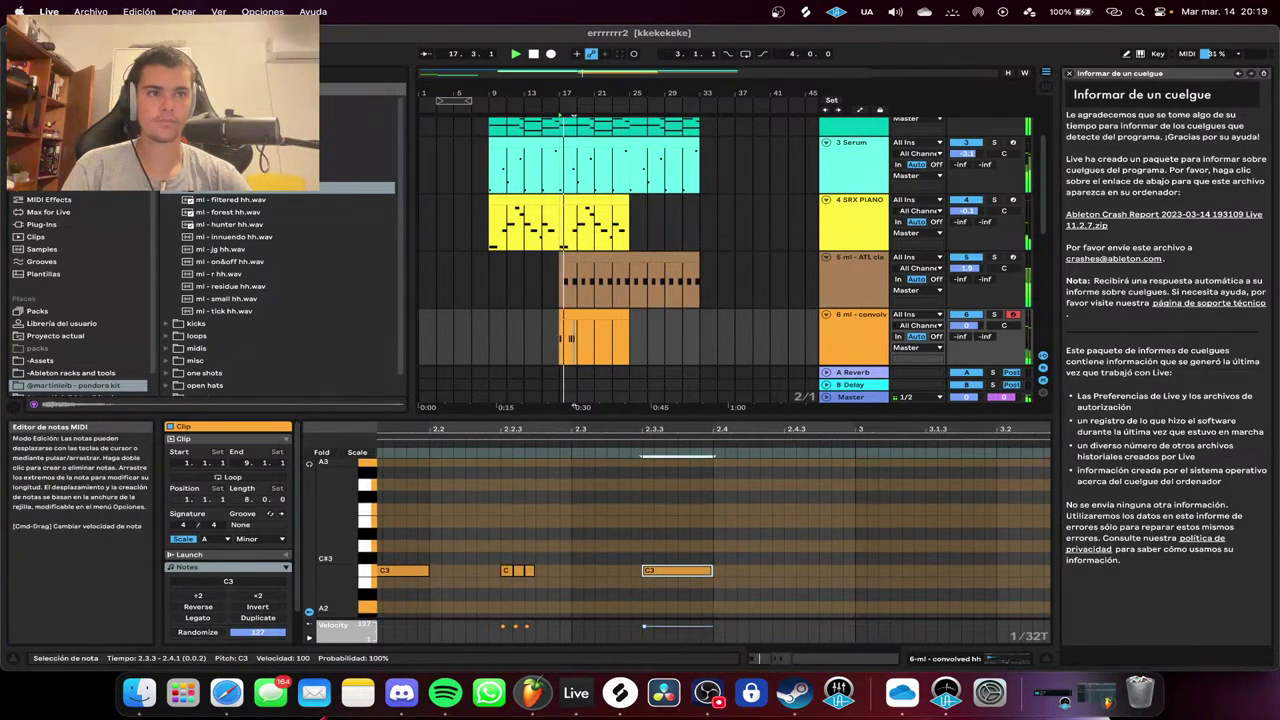
Delete the middle hit of the three-note roll and lower the last hit's velocity to 50, playing the clip.
{"action": "double_click", "coordinate": [515, 570]}
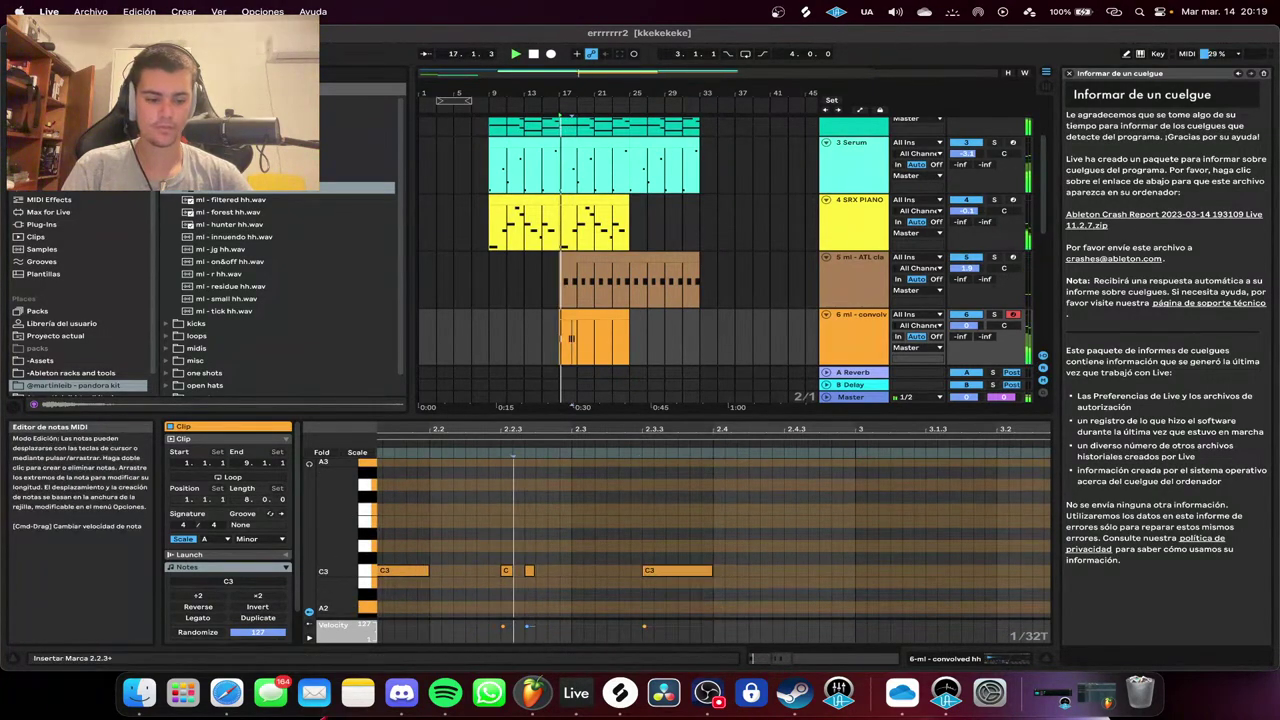
{"action": "left_click", "coordinate": [529, 628]}
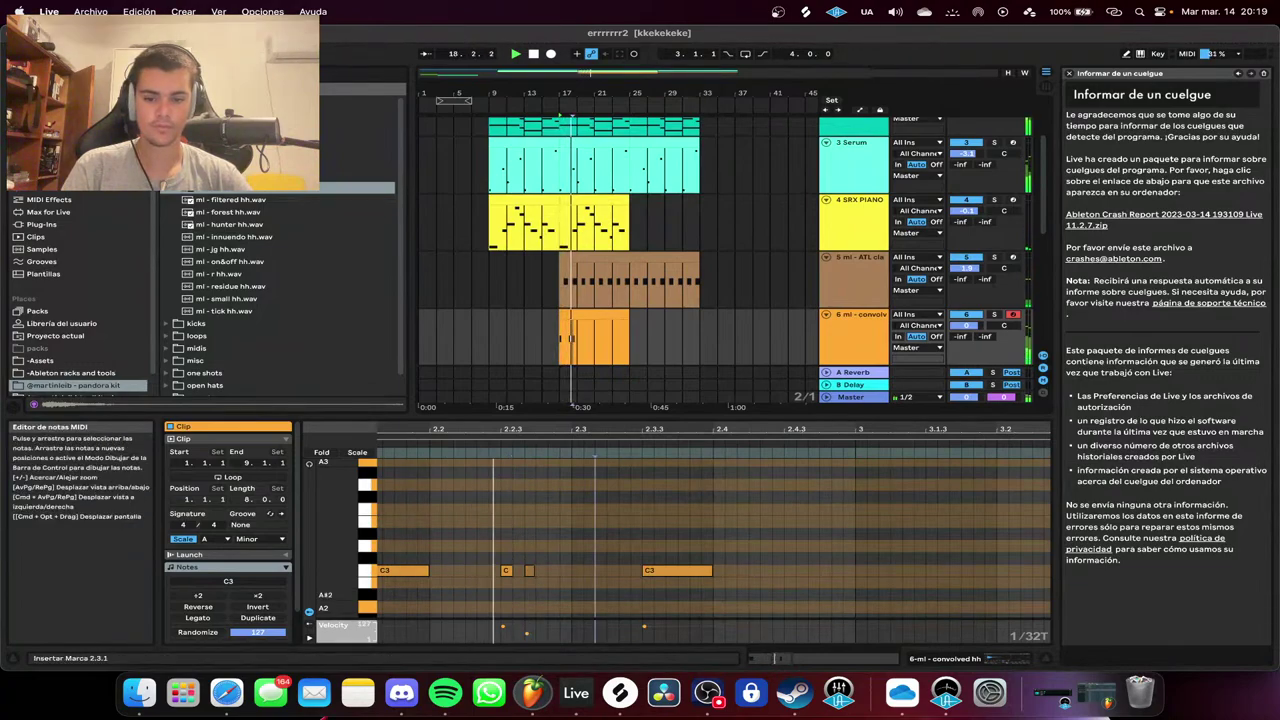
{"action": "left_click", "coordinate": [680, 570]}
{"action": "scroll", "coordinate": [699, 568], "scroll_direction": "down", "scroll_amount": 1}
{"action": "key", "text": "space"}
{"action": "key", "text": "space"}
{"action": "scroll", "coordinate": [693, 566], "scroll_direction": "down", "scroll_amount": 7}
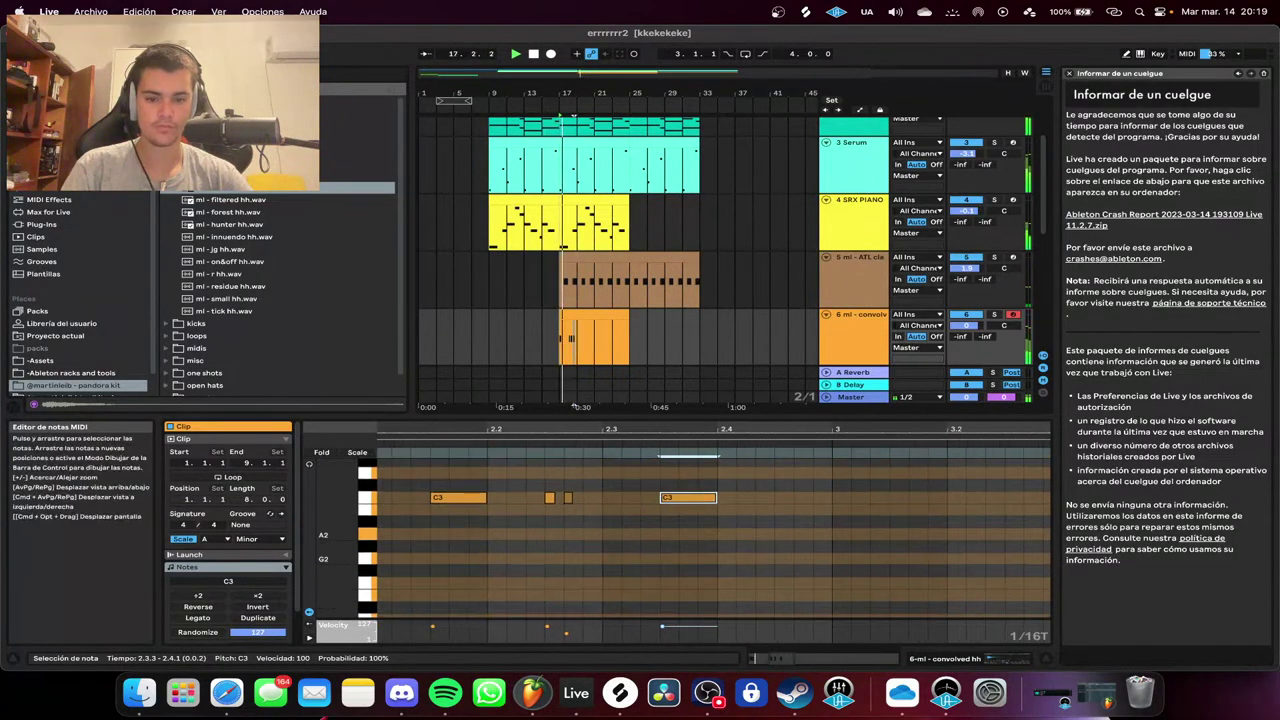
Transpose the last hi-hat note of bar 2 down to A2 and move its start to 2.4.3.
{"action": "left_click_drag", "start_coordinate": [801, 553], "coordinate": [386, 474]}
{"action": "scroll", "coordinate": [688, 540], "scroll_direction": "up", "scroll_amount": 2}
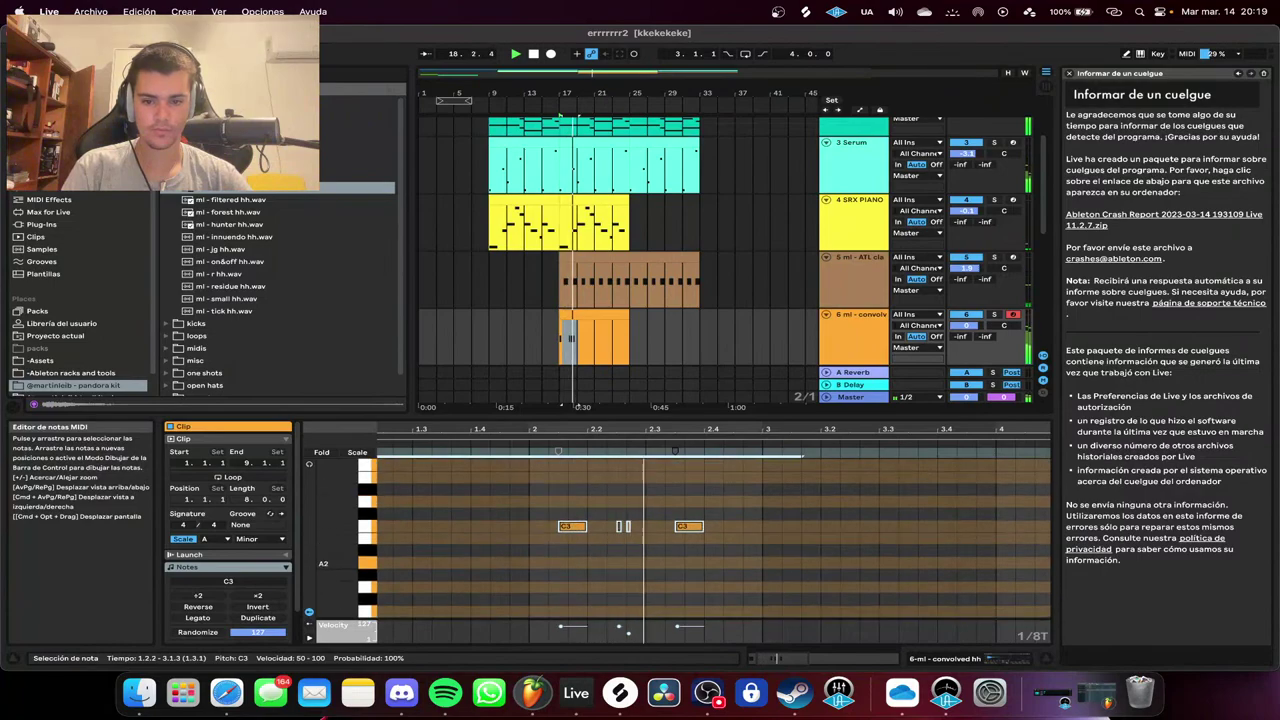
{"action": "left_click", "coordinate": [750, 560]}
{"action": "left_click", "coordinate": [688, 526]}
{"action": "key", "text": "space"}
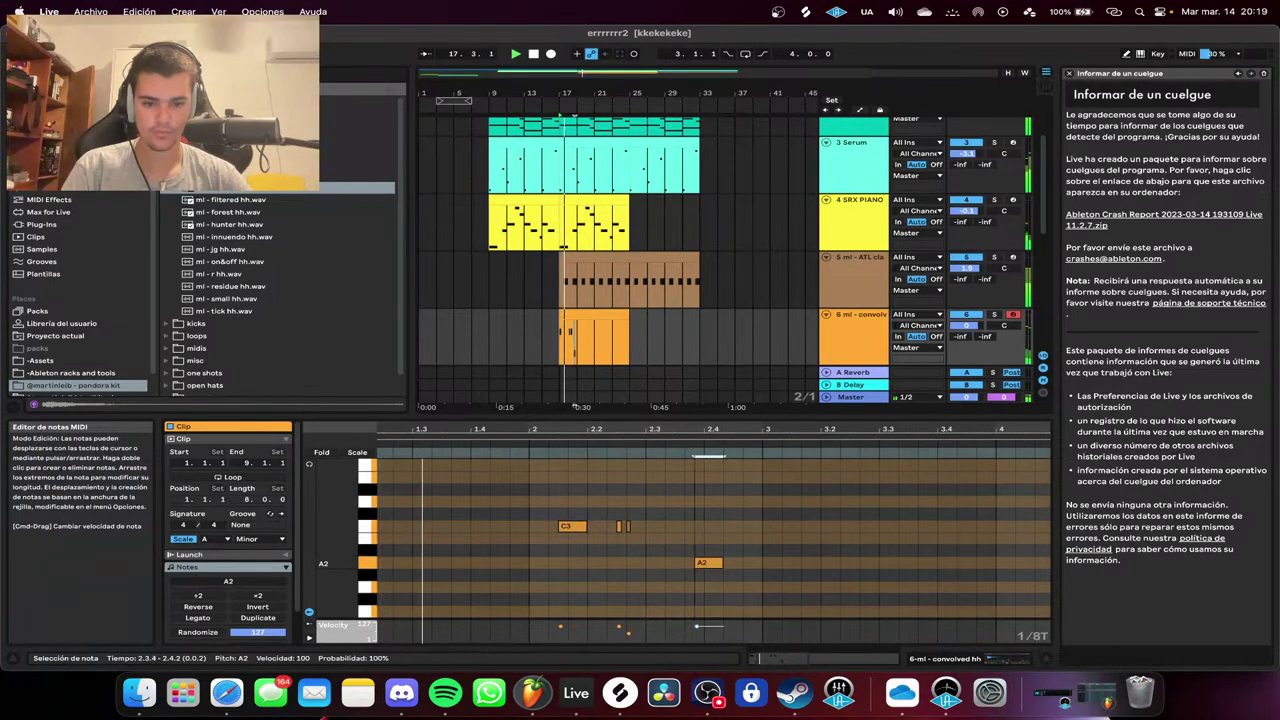
{"action": "left_click_drag", "start_coordinate": [700, 563], "coordinate": [709, 562]}
{"action": "left_click", "coordinate": [708, 551]}
{"action": "scroll", "coordinate": [704, 551], "scroll_direction": "down", "scroll_amount": 2}
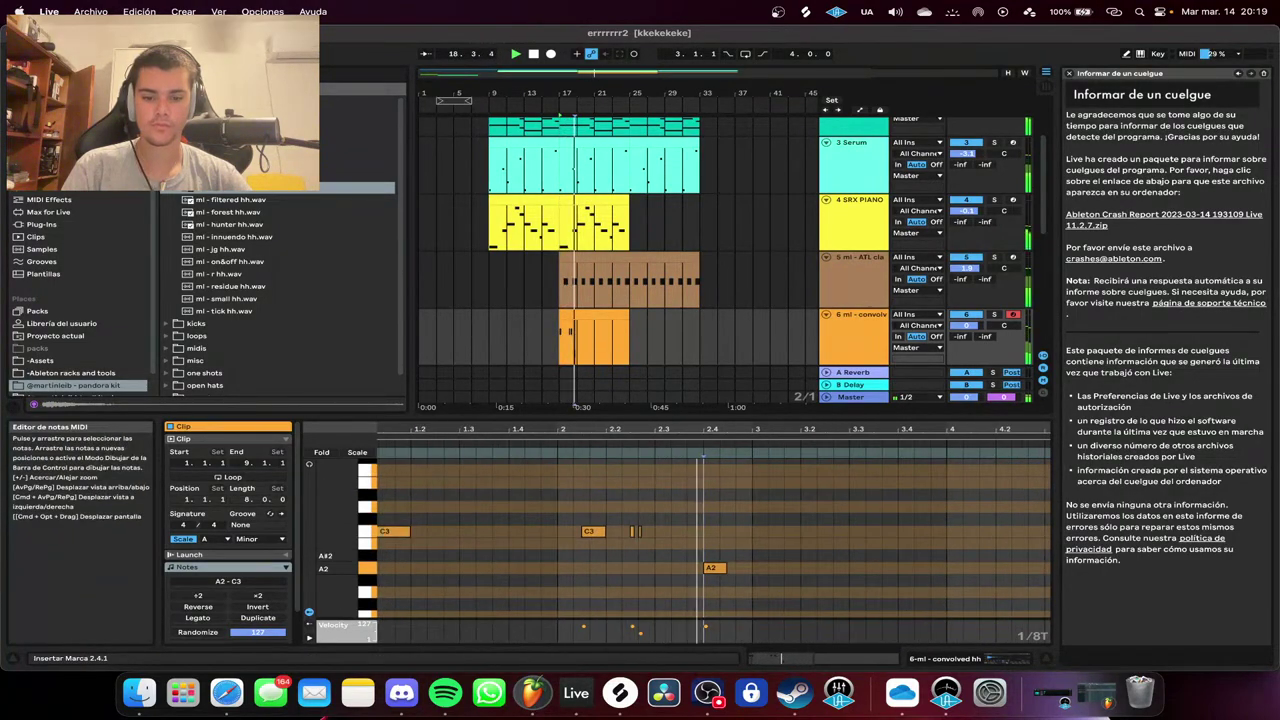
{"action": "key", "text": "super+a"}
{"action": "left_click", "coordinate": [657, 580]}
{"action": "left_click_drag", "start_coordinate": [712, 568], "coordinate": [744, 568]}
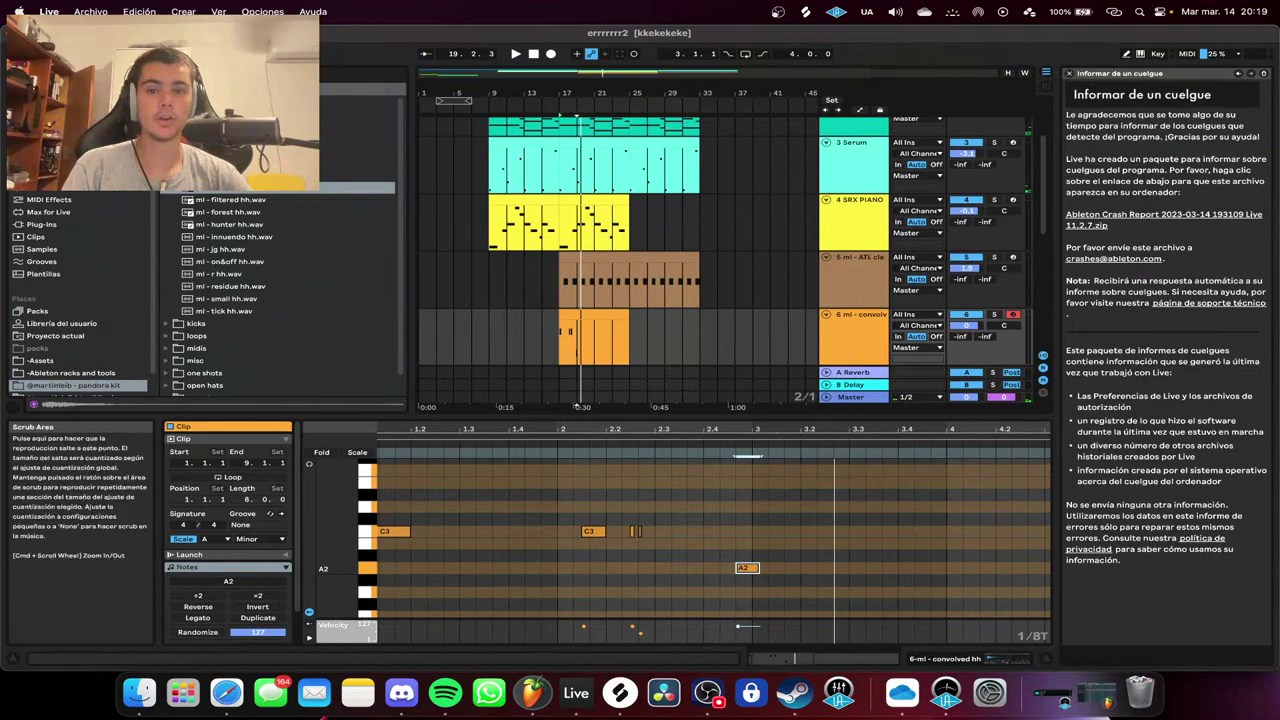
Duplicate the hi-hat notes in the range 1.1.1 to 3.1.3 so the pattern repeats directly after itself.
{"action": "scroll", "coordinate": [733, 568], "scroll_direction": "up", "scroll_amount": 3}
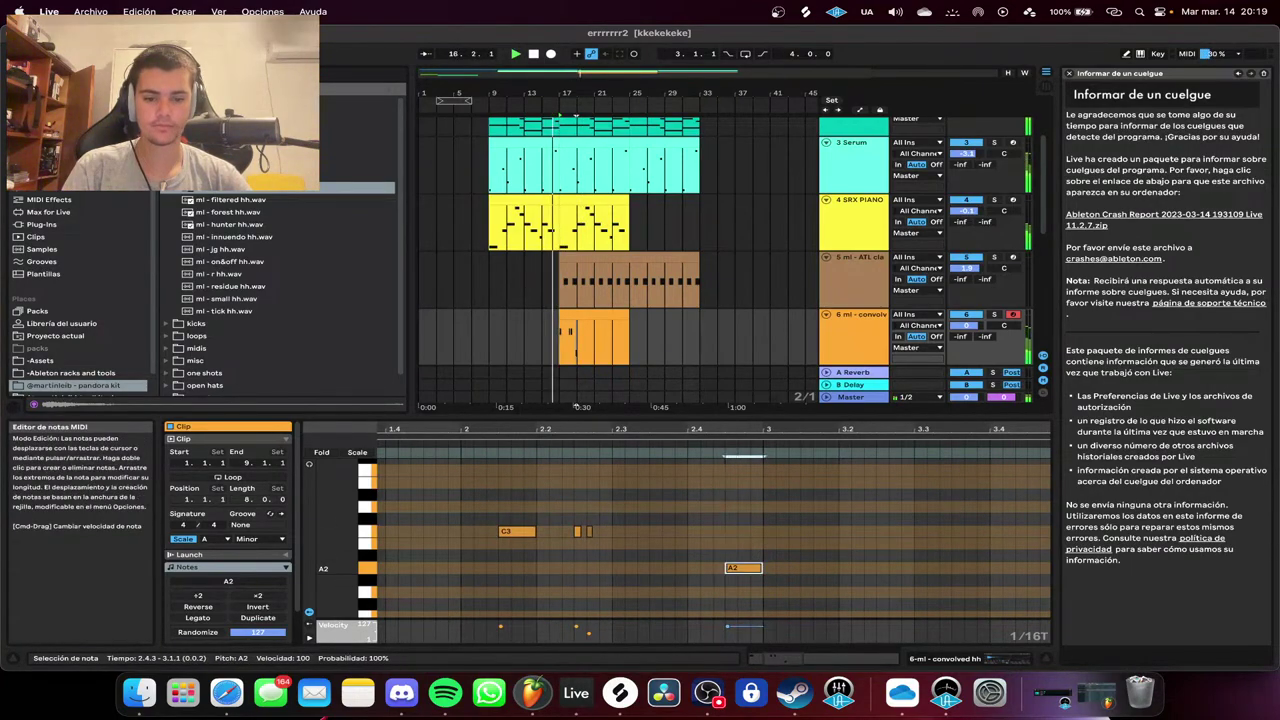
{"action": "scroll", "coordinate": [753, 560], "scroll_direction": "down", "scroll_amount": 2}
{"action": "left_click_drag", "start_coordinate": [787, 587], "coordinate": [380, 518]}
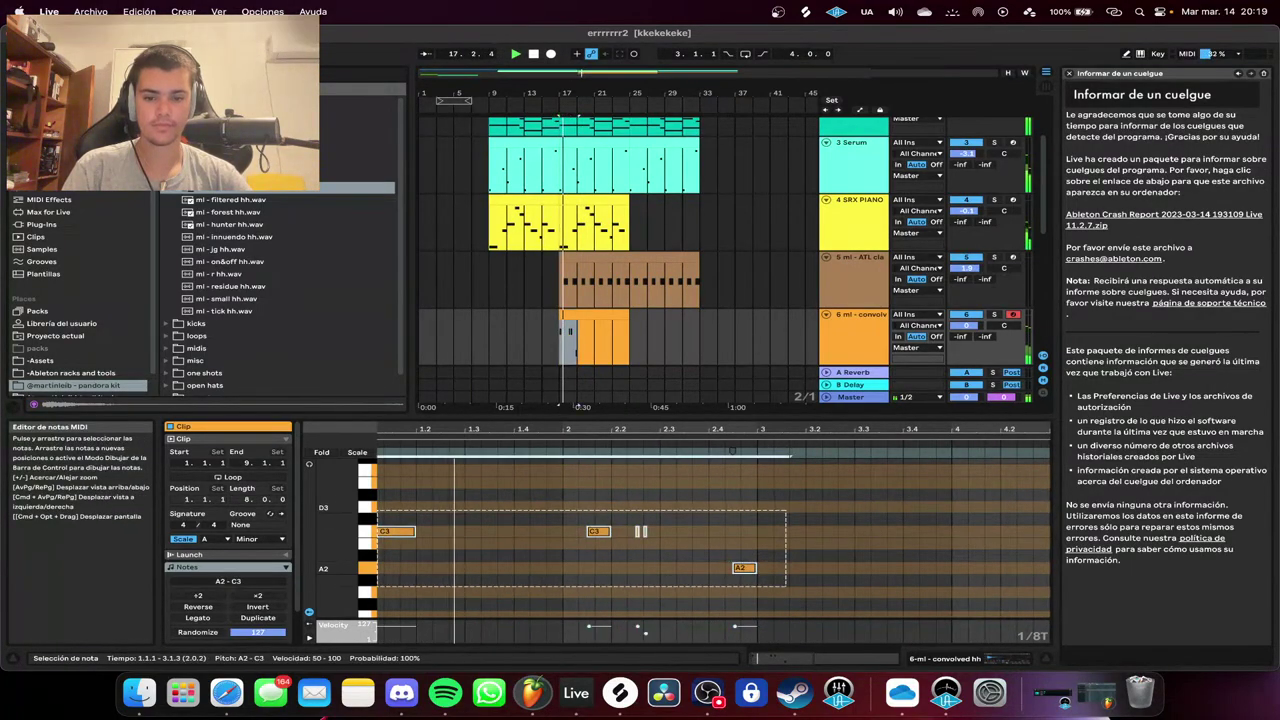
{"action": "key", "text": "super+d"}
{"action": "scroll", "coordinate": [380, 518], "scroll_direction": "right", "scroll_amount": 1}
{"action": "scroll", "coordinate": [380, 518], "scroll_direction": "up", "scroll_amount": 2}
{"action": "left_click", "coordinate": [640, 590]}
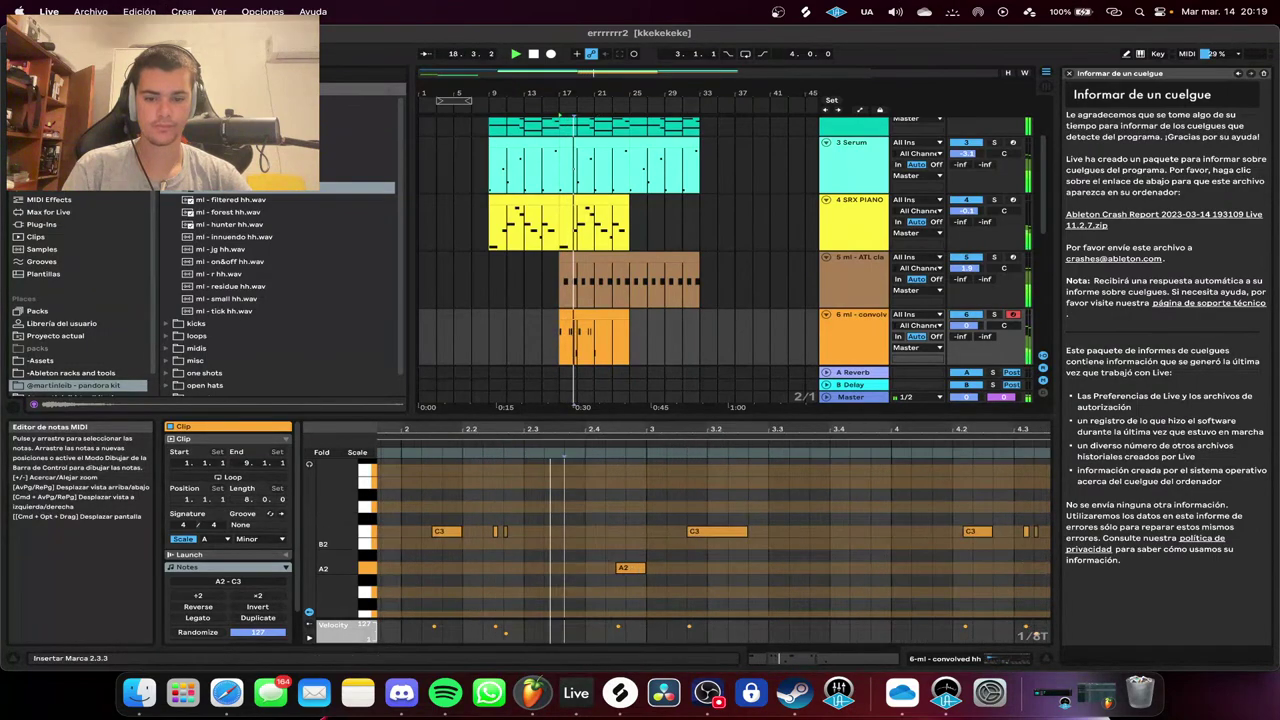
Move the duplicated C3 note in bar 3 of the hi-hat clip back to 3.1.1.
{"action": "scroll", "coordinate": [636, 580], "scroll_direction": "up", "scroll_amount": 2}
{"action": "left_click_drag", "start_coordinate": [727, 531], "coordinate": [685, 531]}
{"action": "key", "text": "space"}
{"action": "key", "text": "space"}
{"action": "scroll", "coordinate": [685, 531], "scroll_direction": "down", "scroll_amount": 3}
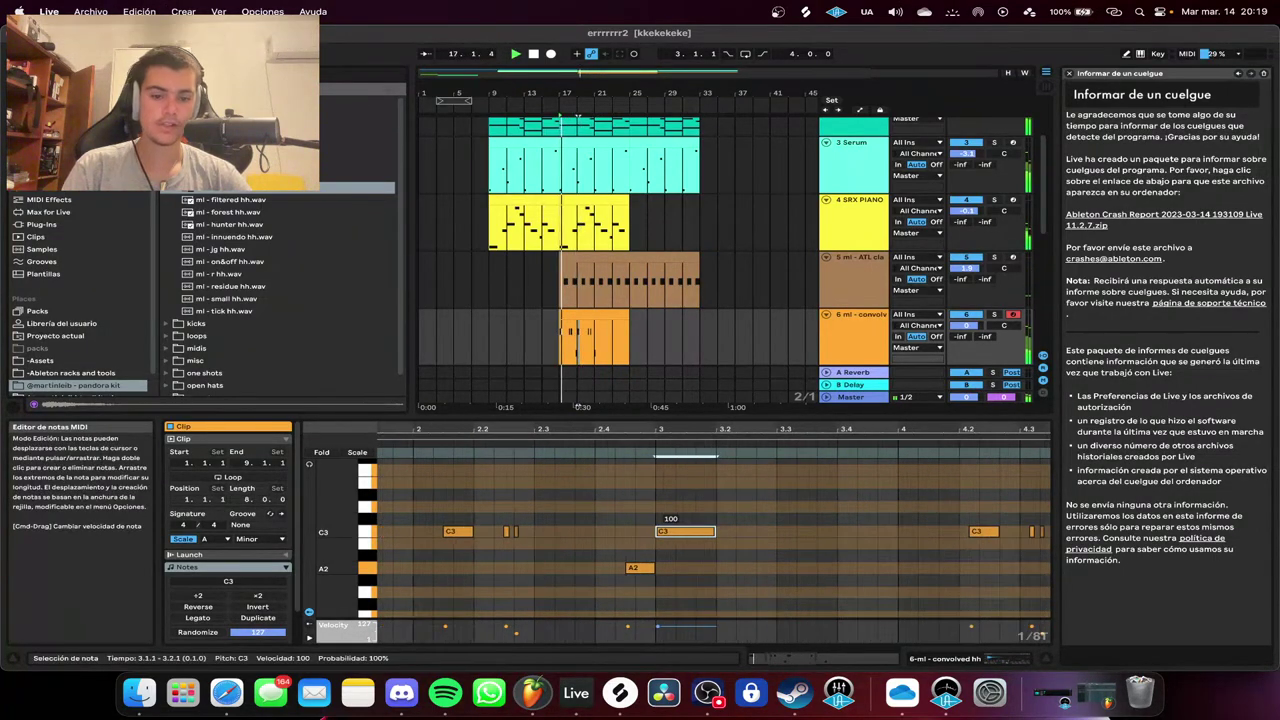
Delete all the remaining duplicated hi-hat notes after the C3 note at 3.1.1.
{"action": "left_click_drag", "start_coordinate": [1004, 588], "coordinate": [827, 492]}
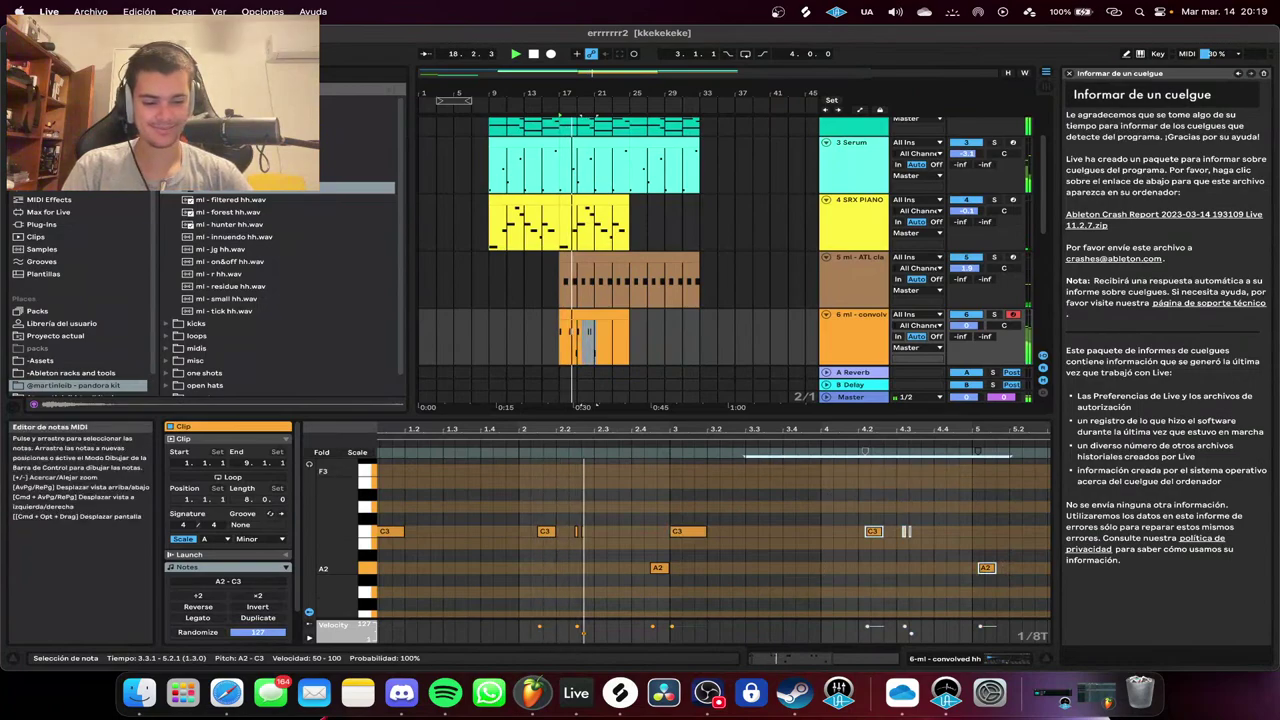
{"action": "key", "text": "Delete"}
{"action": "left_click", "coordinate": [746, 560]}
{"action": "scroll", "coordinate": [746, 560], "scroll_direction": "up", "scroll_amount": 2}
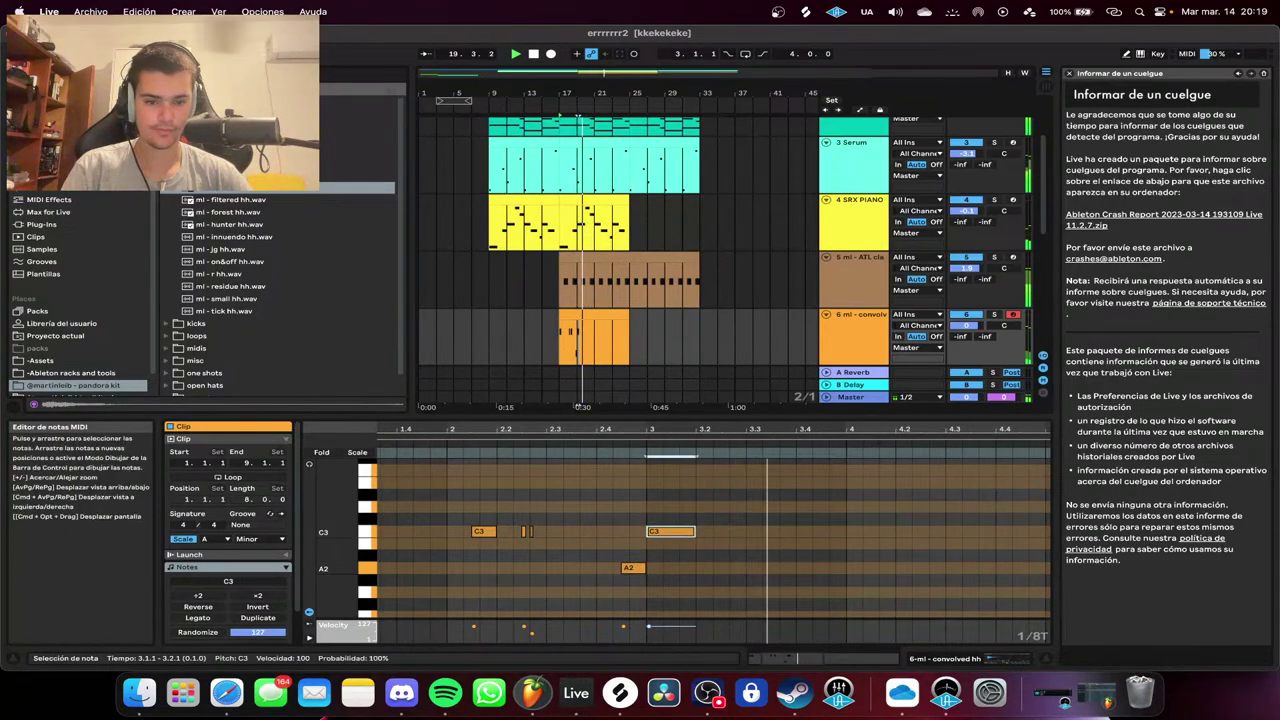
{"action": "scroll", "coordinate": [746, 531], "scroll_direction": "down", "scroll_amount": 3}
{"action": "key", "text": "space"}
{"action": "key", "text": "space"}
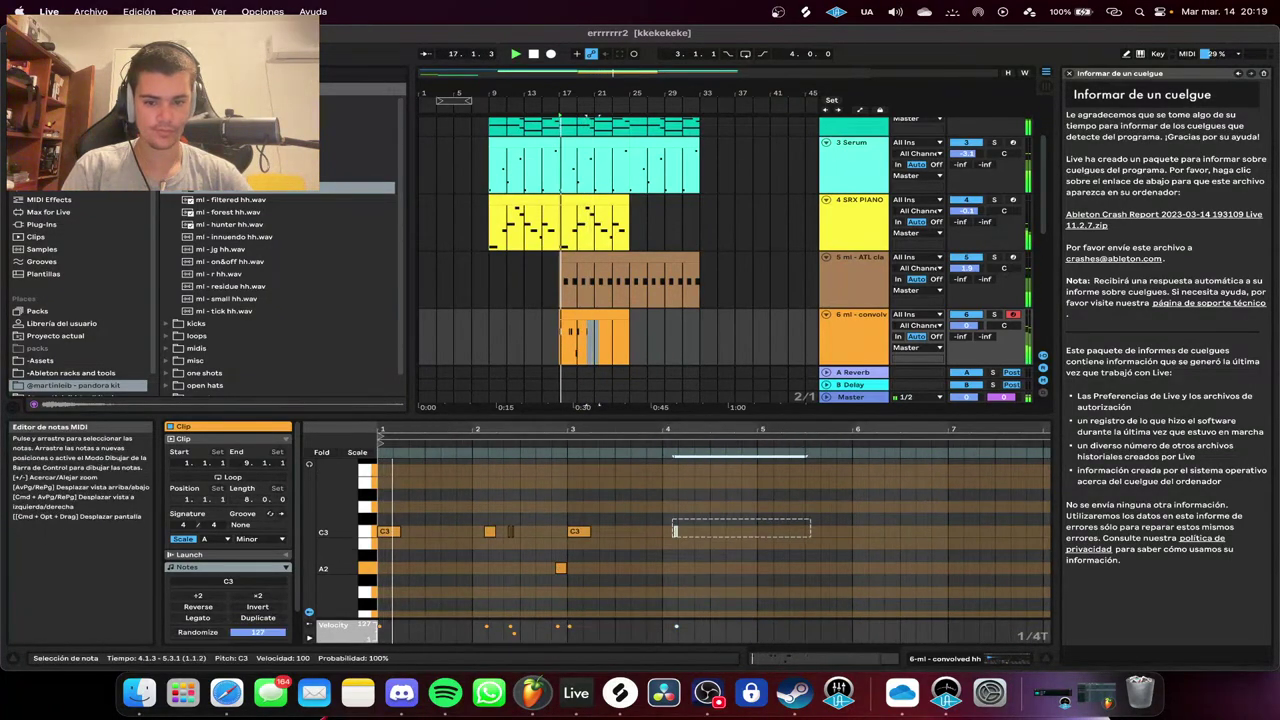
{"action": "left_click_drag", "start_coordinate": [812, 558], "coordinate": [630, 516]}
{"action": "key", "text": "Delete"}
{"action": "key", "text": "space"}
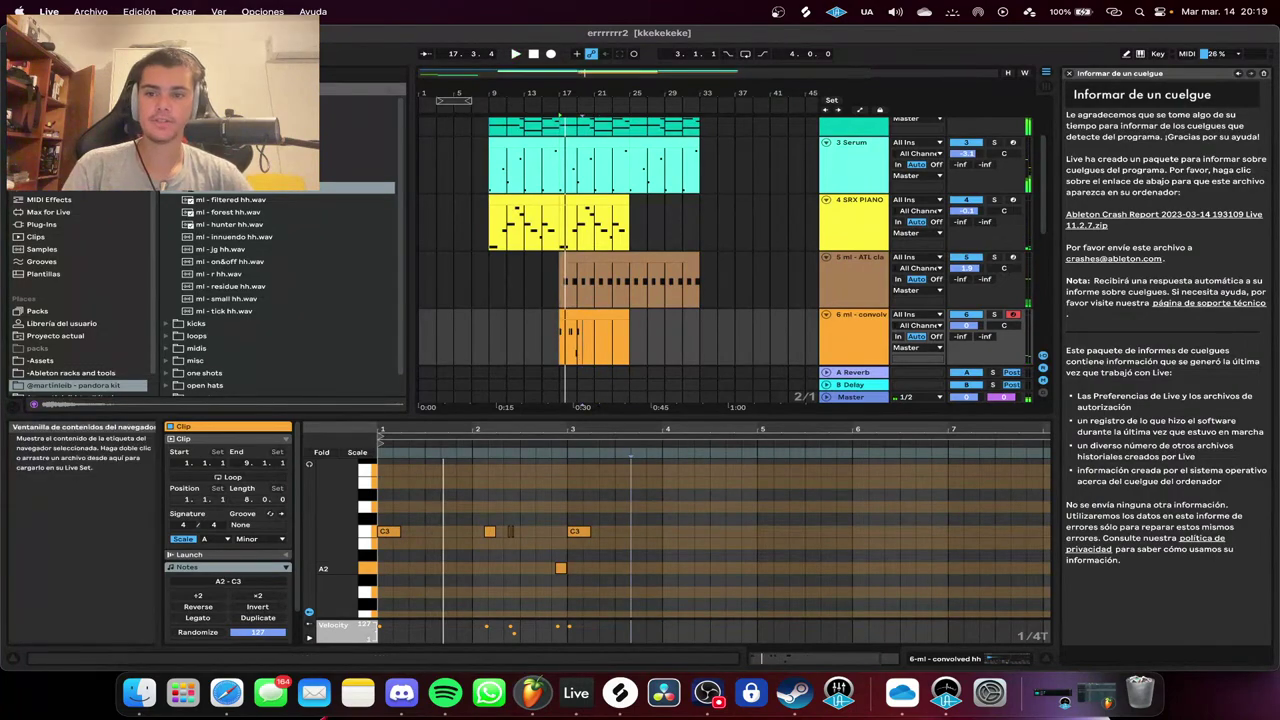
Find the delay effects in the audio effects library and add the Echo preset Analog Collapse to the convolved hi-hat track.
{"action": "left_click", "coordinate": [957, 659]}
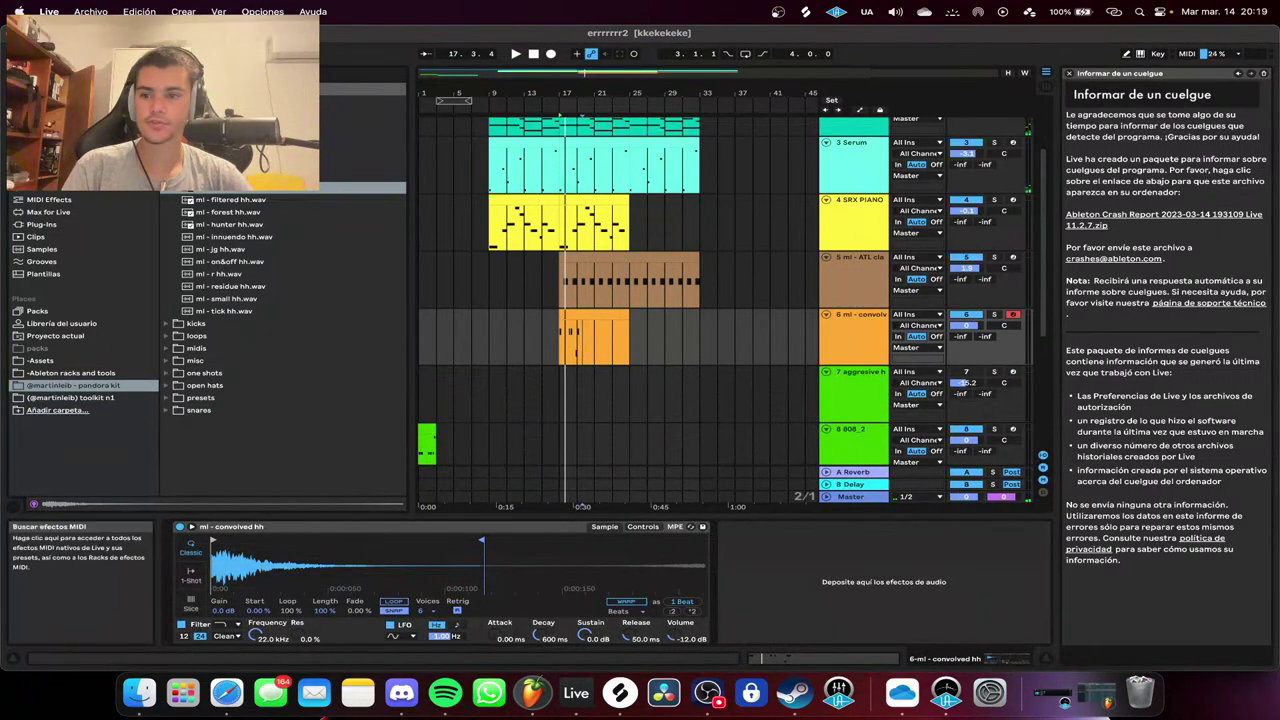
{"action": "left_click", "coordinate": [52, 187]}
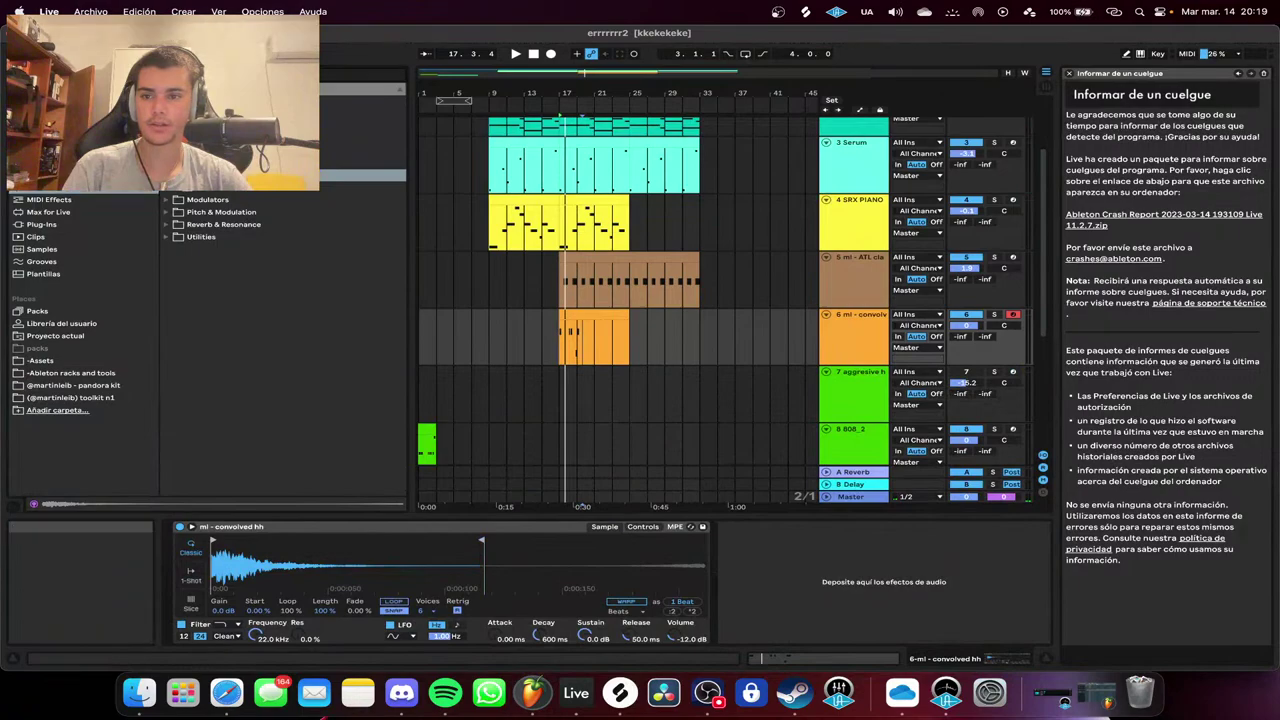
{"action": "key", "text": "super+f"}
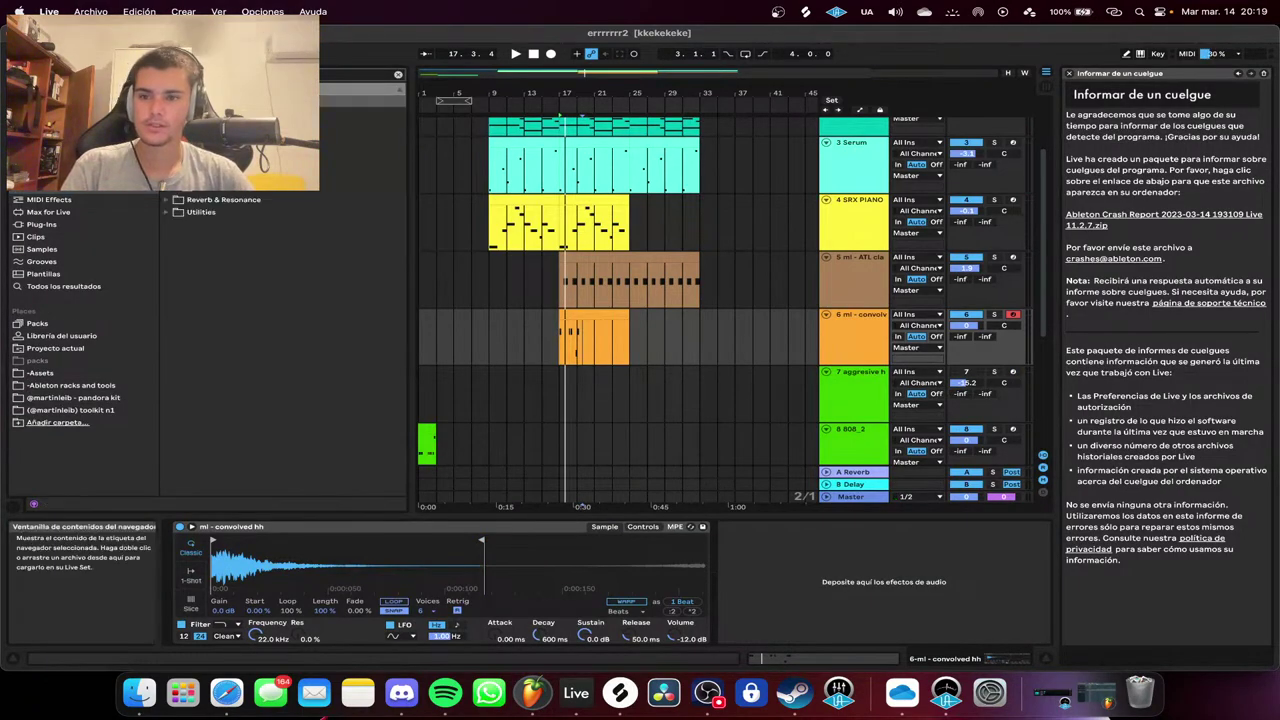
{"action": "type", "text": "lay"}
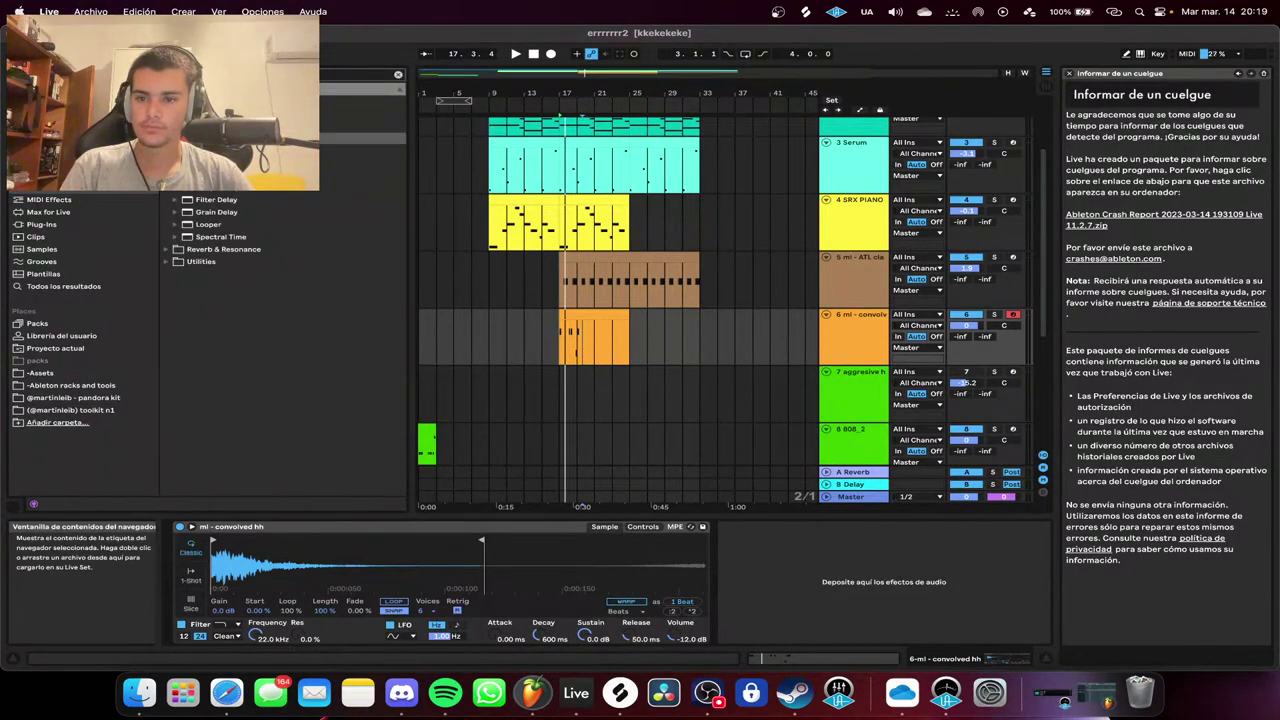
{"action": "key", "text": "Down"}
{"action": "key", "text": "Return"}
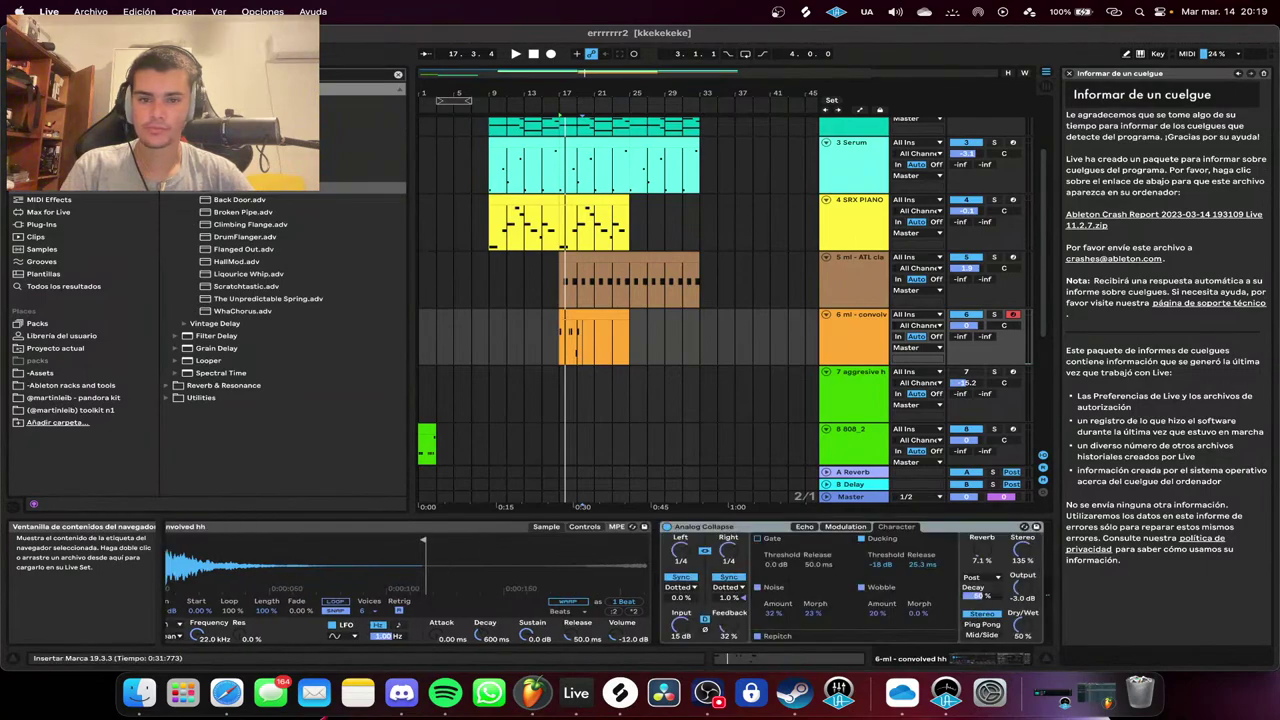
Solo the hi-hat track, play it from bar 17 and set both Echo delay times to 1/8.
{"action": "left_click", "coordinate": [560, 114]}
{"action": "left_click", "coordinate": [994, 314]}
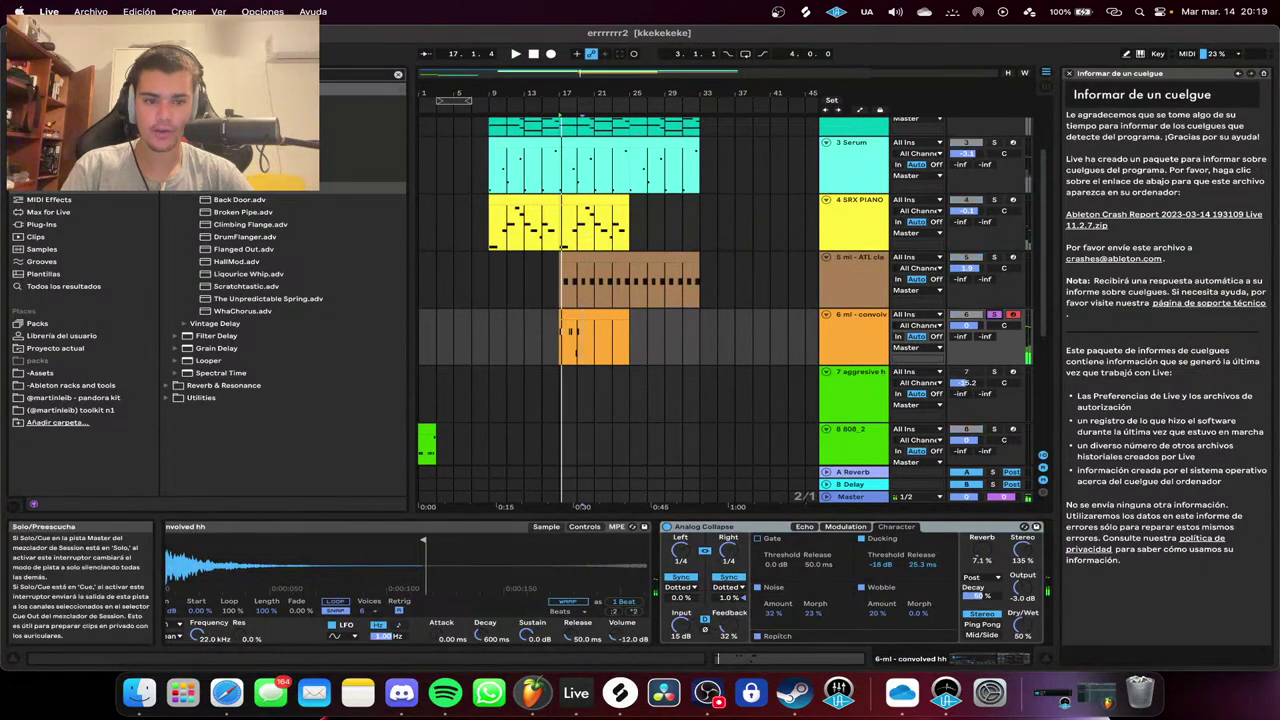
{"action": "key", "text": "space"}
{"action": "left_click_drag", "start_coordinate": [680, 551], "coordinate": [680, 562]}
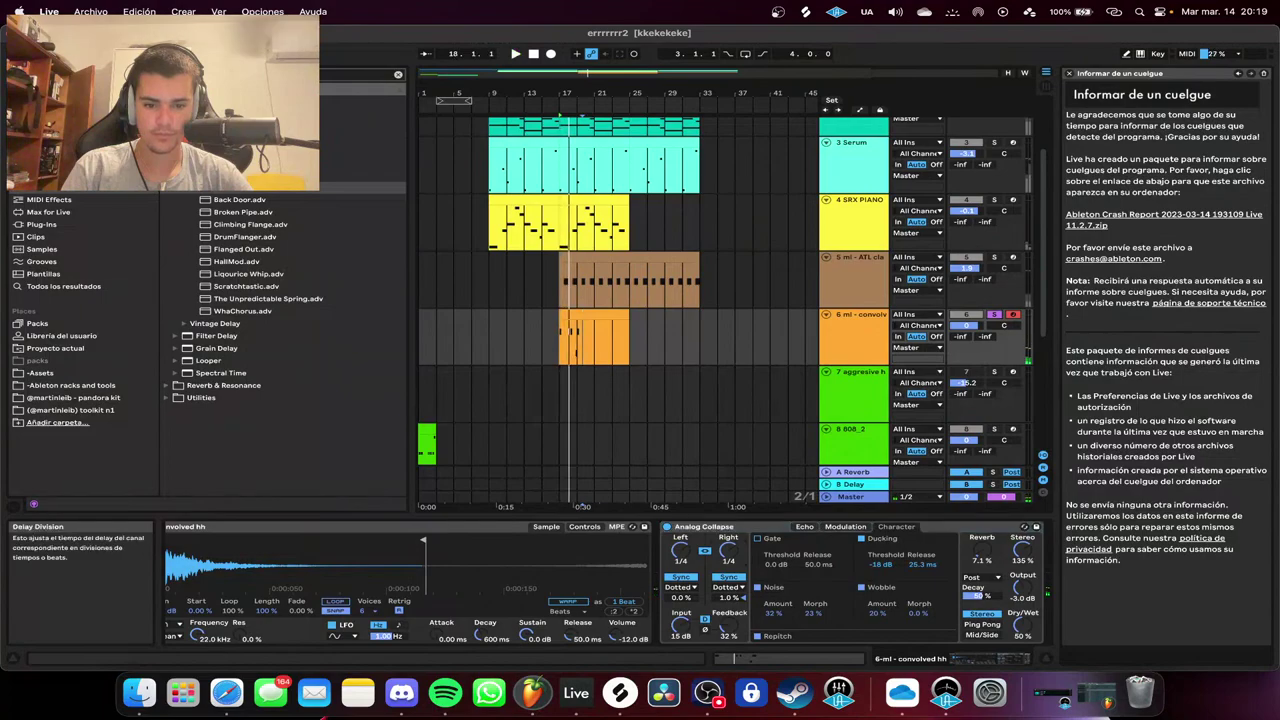
{"action": "key", "text": "space"}
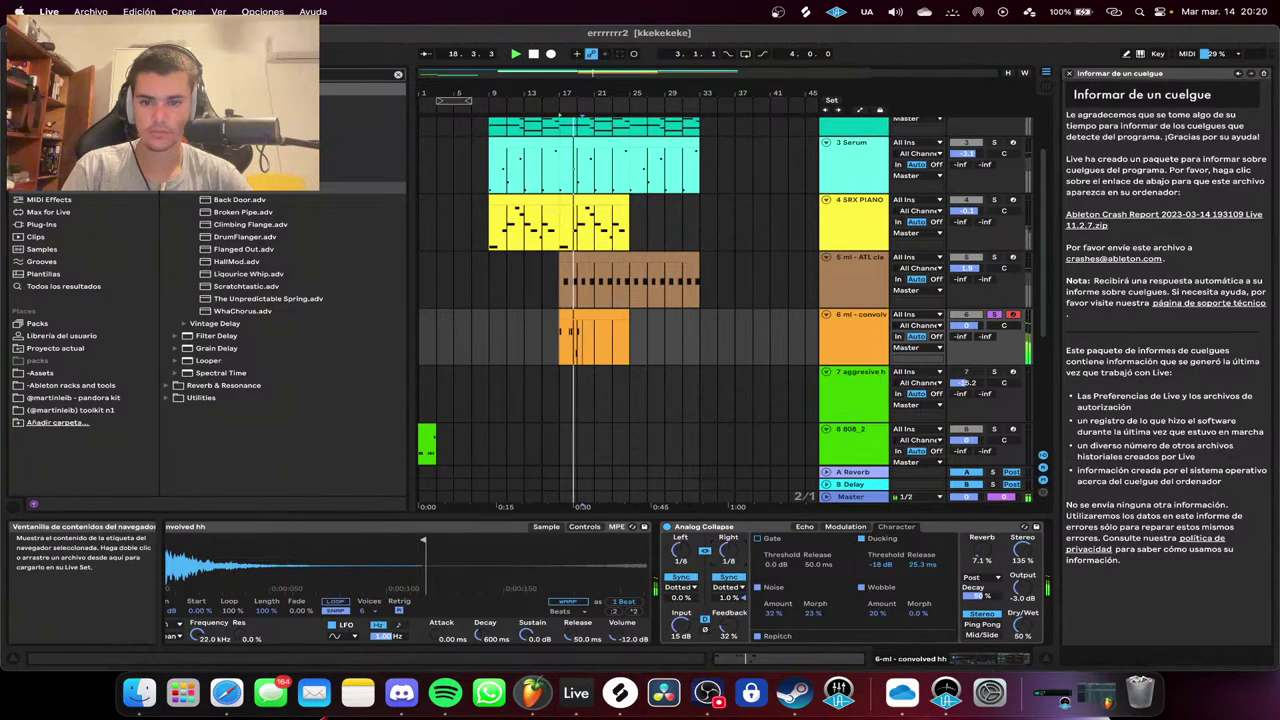
Lower the Dry/Wet of Analog Collapse to 22% while replaying the hi-hats.
{"action": "left_click", "coordinate": [184, 175]}
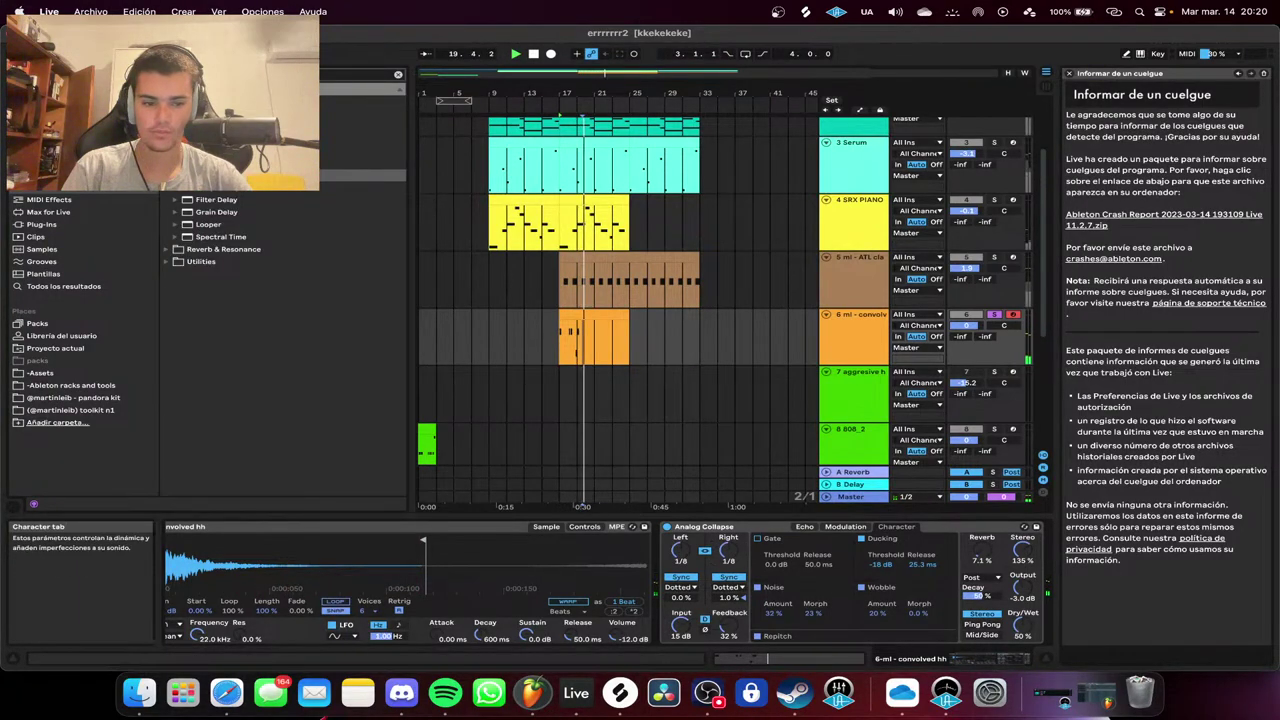
{"action": "key", "text": "space"}
{"action": "key", "text": "space"}
{"action": "left_click_drag", "start_coordinate": [1023, 622], "coordinate": [1023, 657]}
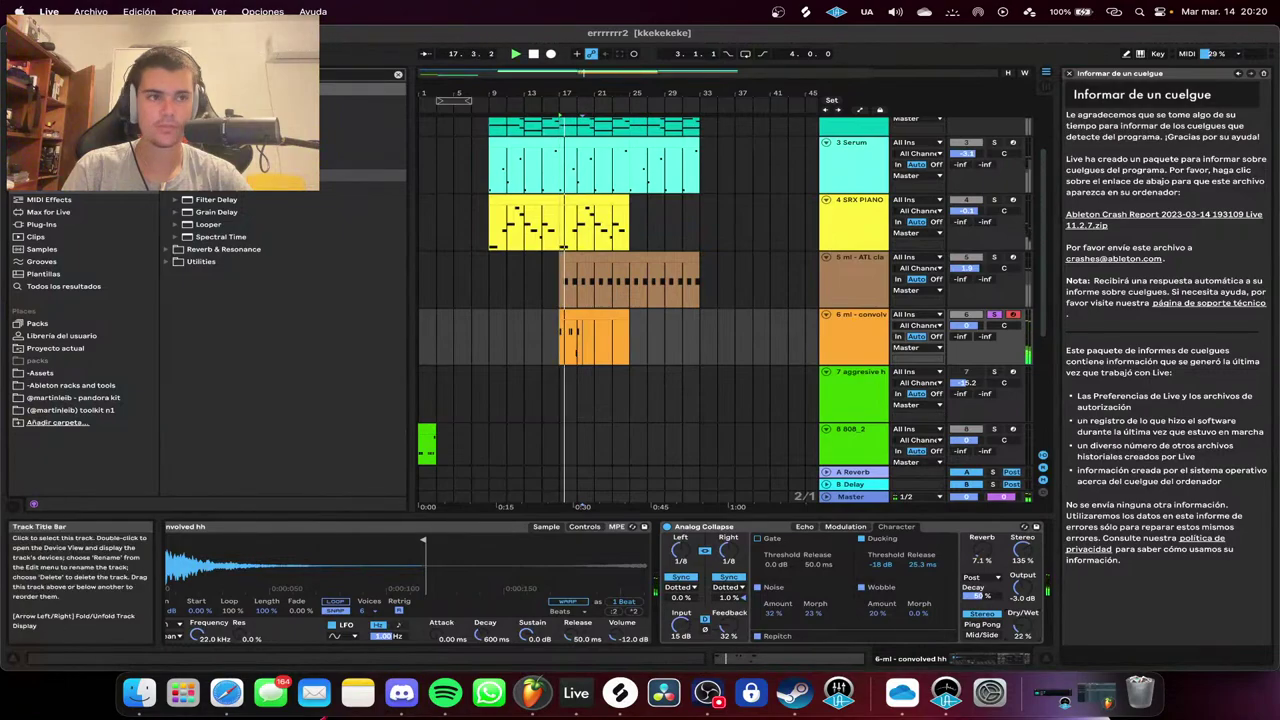
Try the Grain Delay presets Bubbles and Quartertones on the hi-hat track and delete both devices.
{"action": "scroll", "coordinate": [283, 230], "scroll_direction": "down", "scroll_amount": 2}
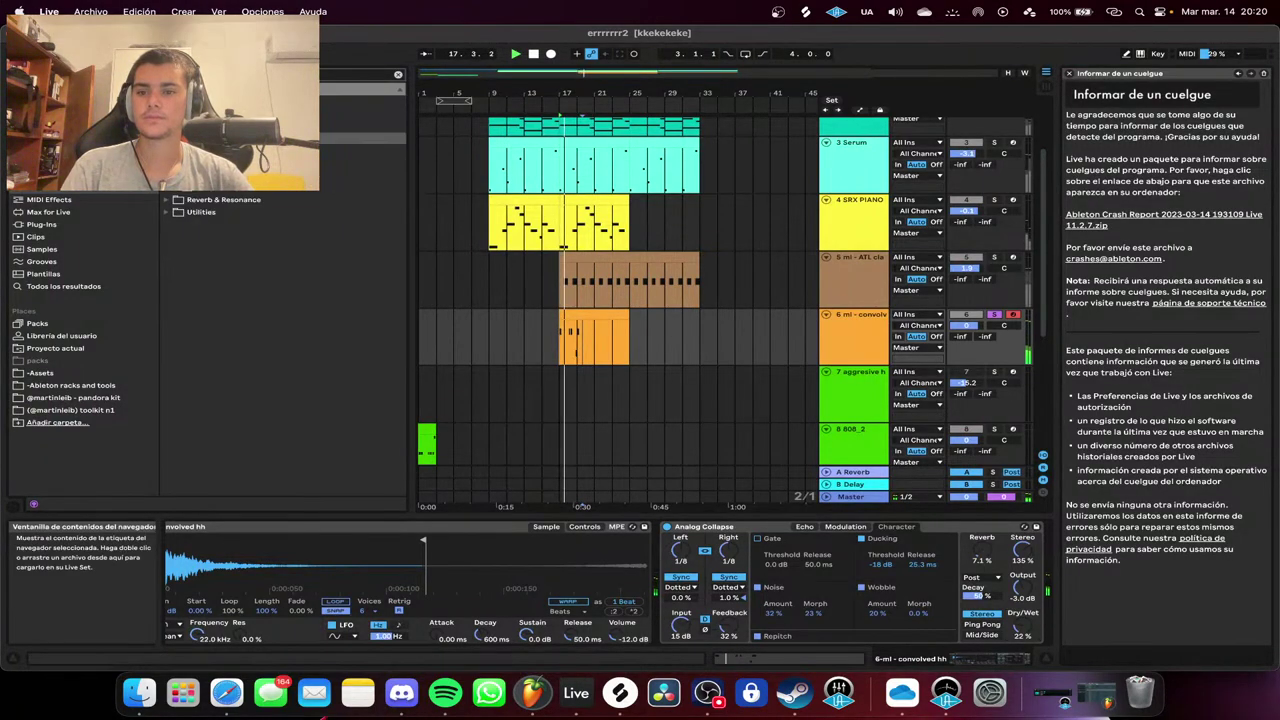
{"action": "left_click", "coordinate": [174, 163]}
{"action": "double_click", "coordinate": [227, 200]}
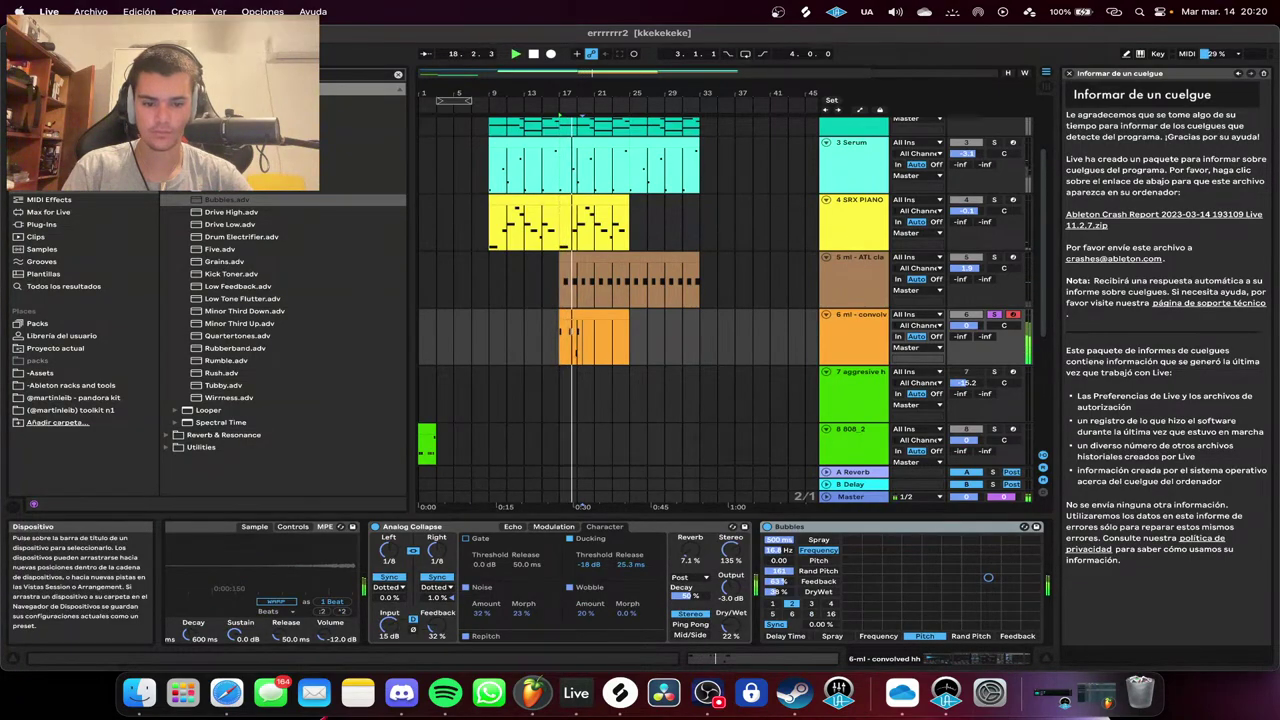
{"action": "left_click", "coordinate": [239, 324]}
{"action": "double_click", "coordinate": [238, 336]}
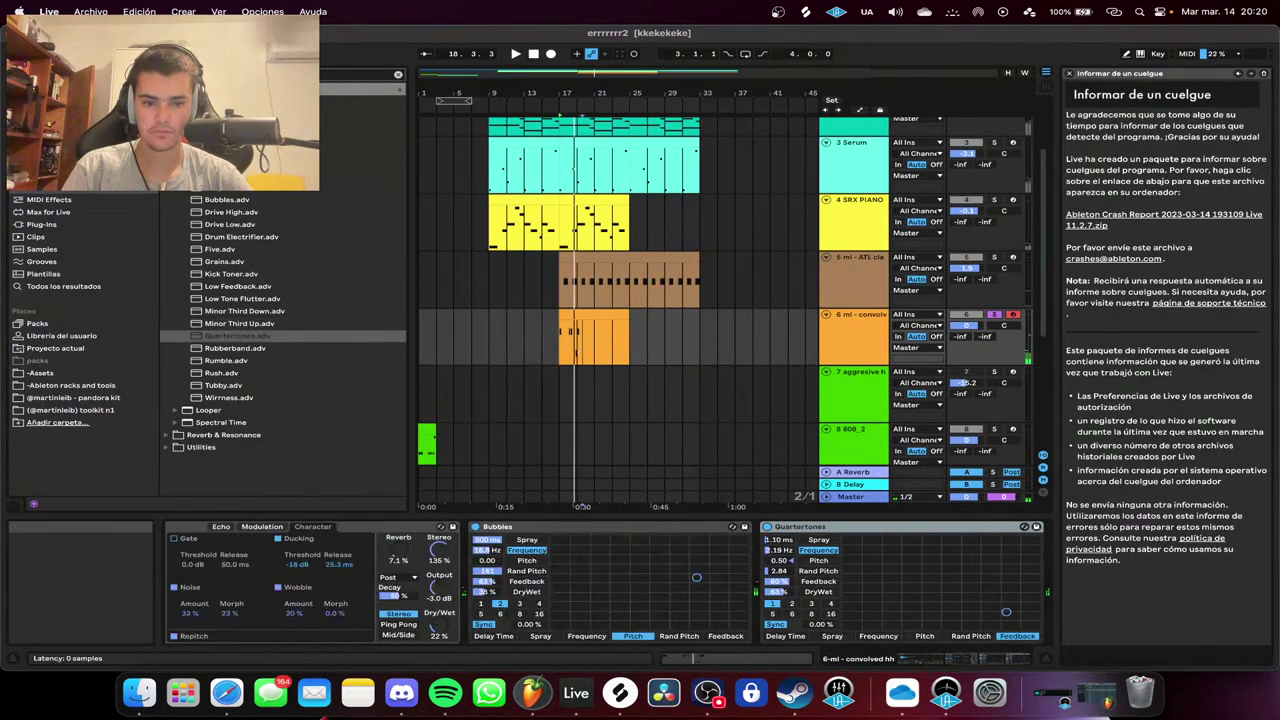
{"action": "left_click", "coordinate": [600, 527]}
{"action": "key", "text": "Delete"}
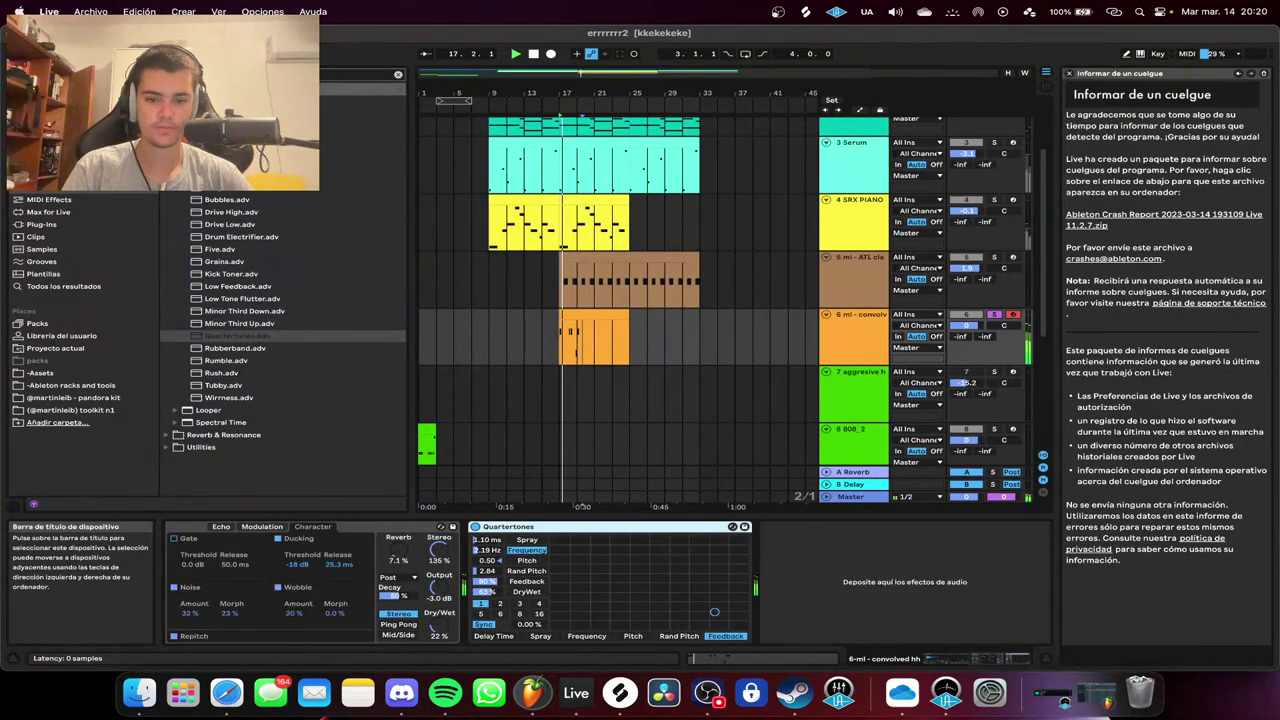
{"action": "key", "text": "Delete"}
Add the Grain Delay preset Ascent to the hi-hat track and set its pitch to -22.9.
{"action": "double_click", "coordinate": [236, 175]}
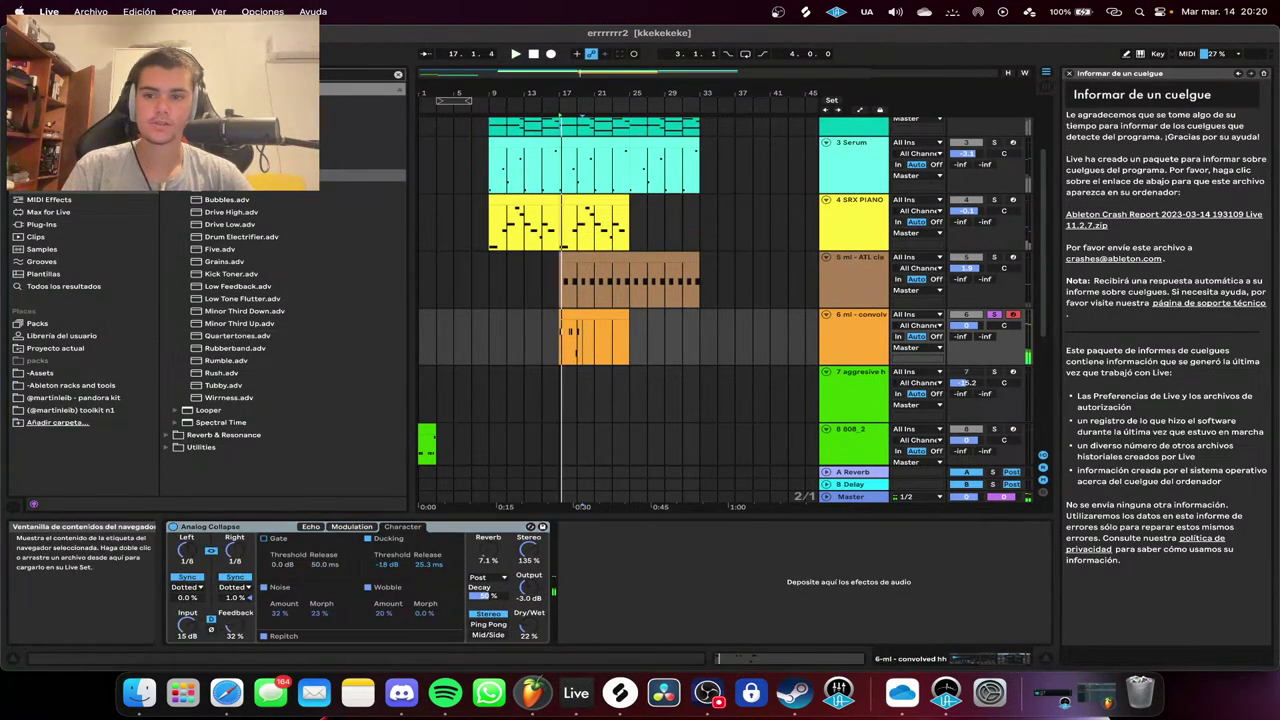
{"action": "key", "text": "space"}
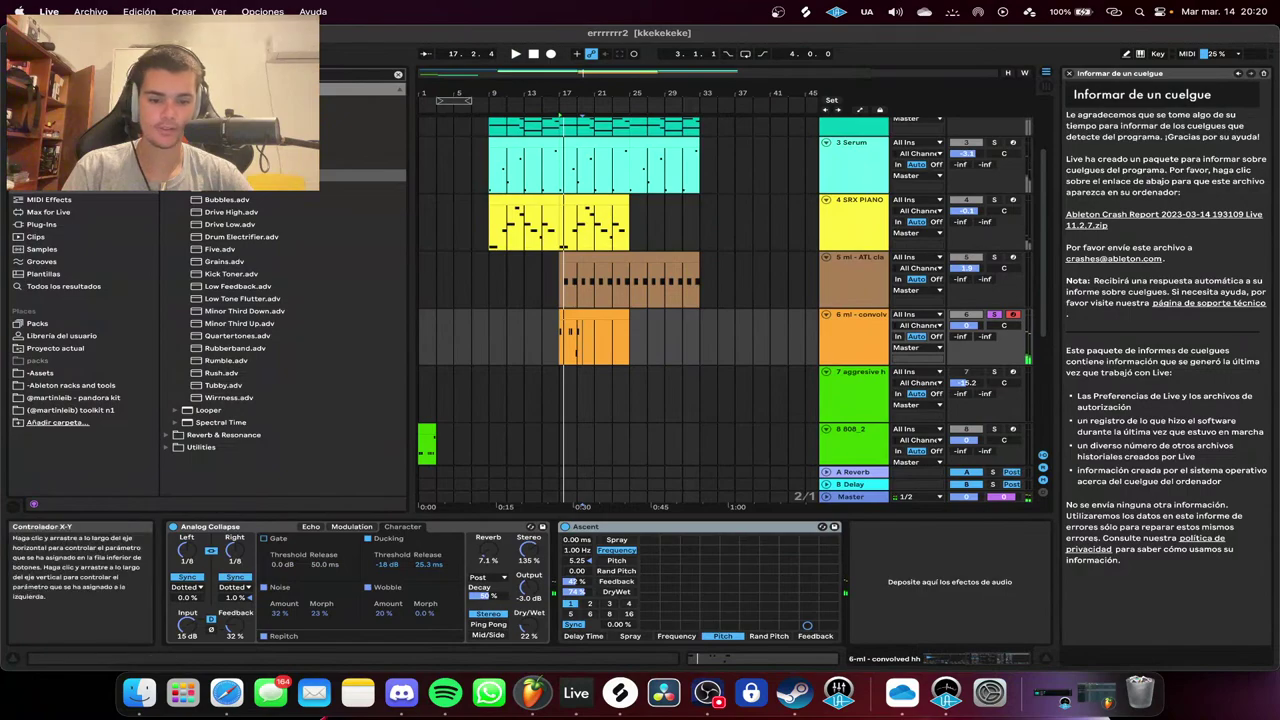
{"action": "left_click_drag", "start_coordinate": [807, 625], "coordinate": [798, 582]}
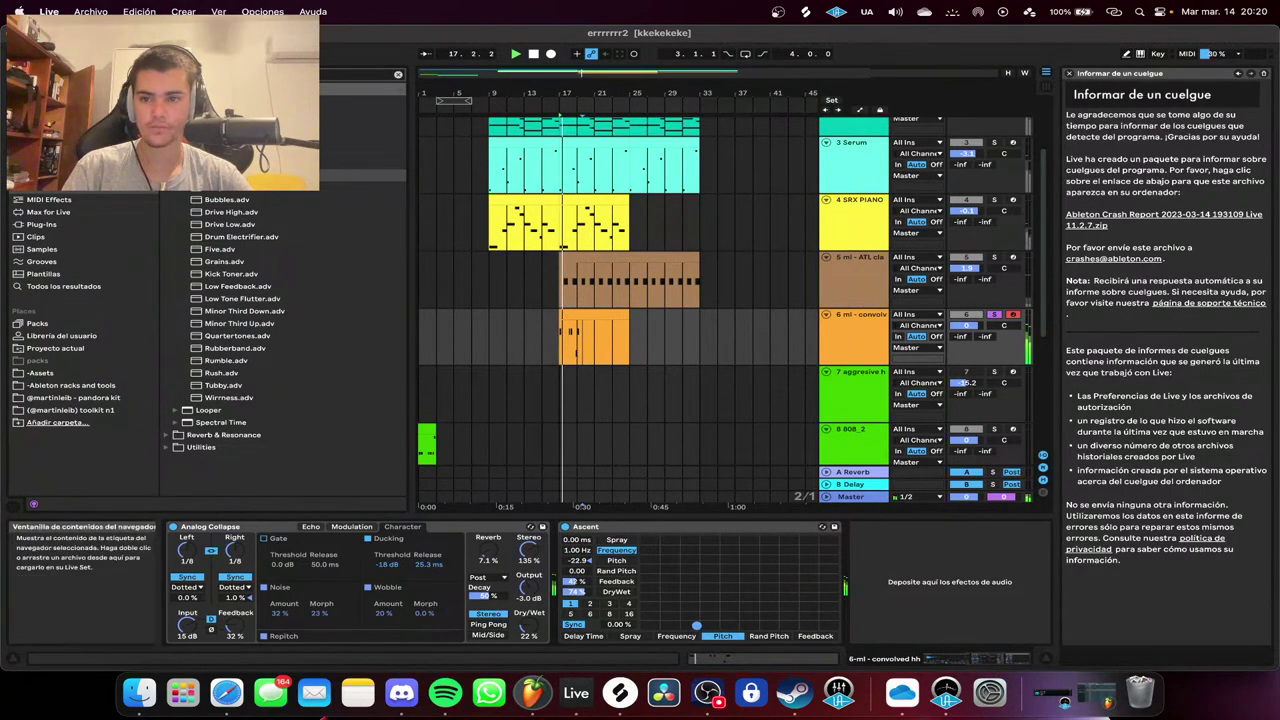
Add the Grain Delay preset Borg after Ascent and play the soloed hi-hats.
{"action": "double_click", "coordinate": [236, 187]}
{"action": "key", "text": "space"}
{"action": "key", "text": "space"}
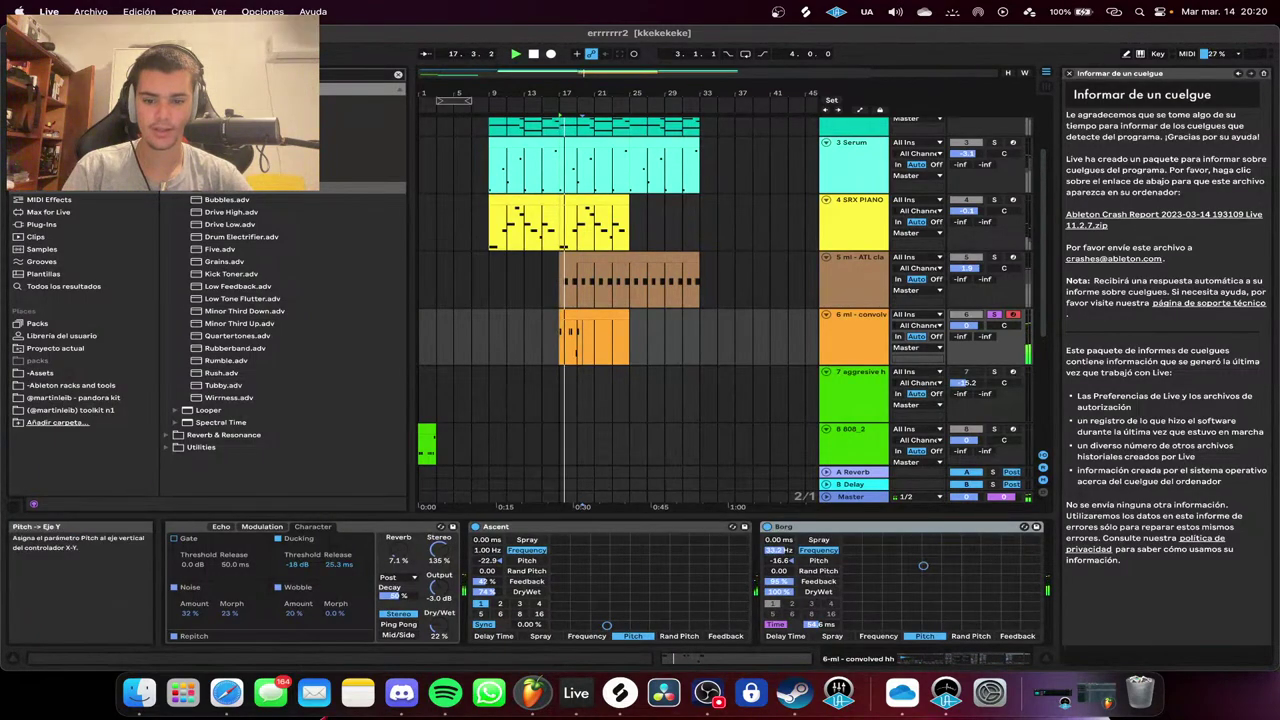
Lower Ascent's DryWet with Borg temporarily bypassed, and set the re-enabled Borg's DryWet to 16%.
{"action": "left_click", "coordinate": [767, 526]}
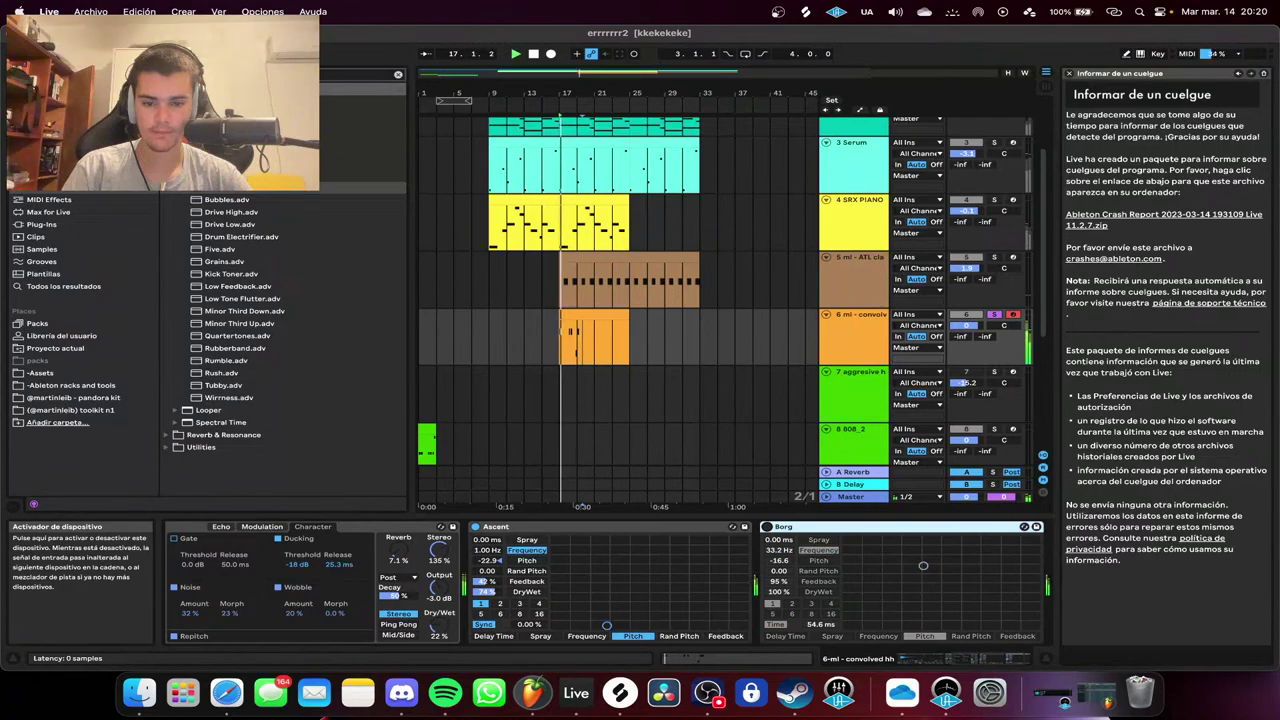
{"action": "left_click_drag", "start_coordinate": [485, 592], "coordinate": [485, 617]}
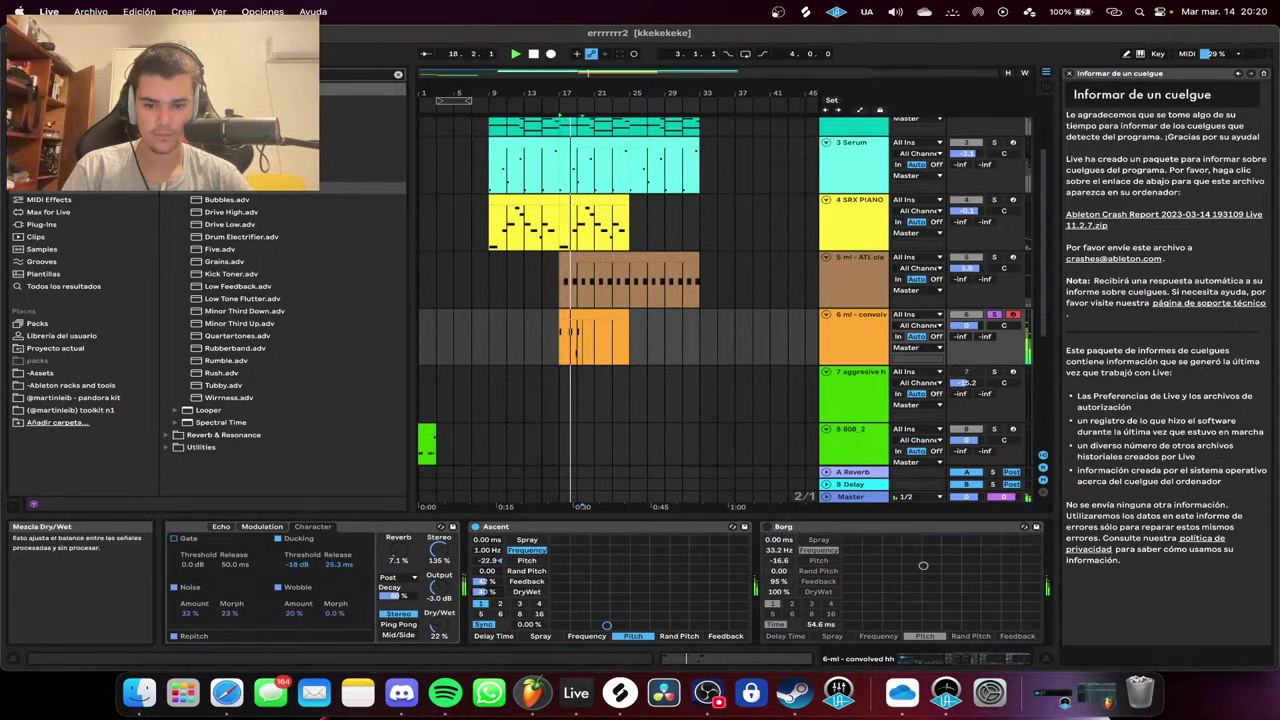
{"action": "left_click", "coordinate": [767, 526]}
{"action": "key", "text": "space"}
{"action": "key", "text": "space"}
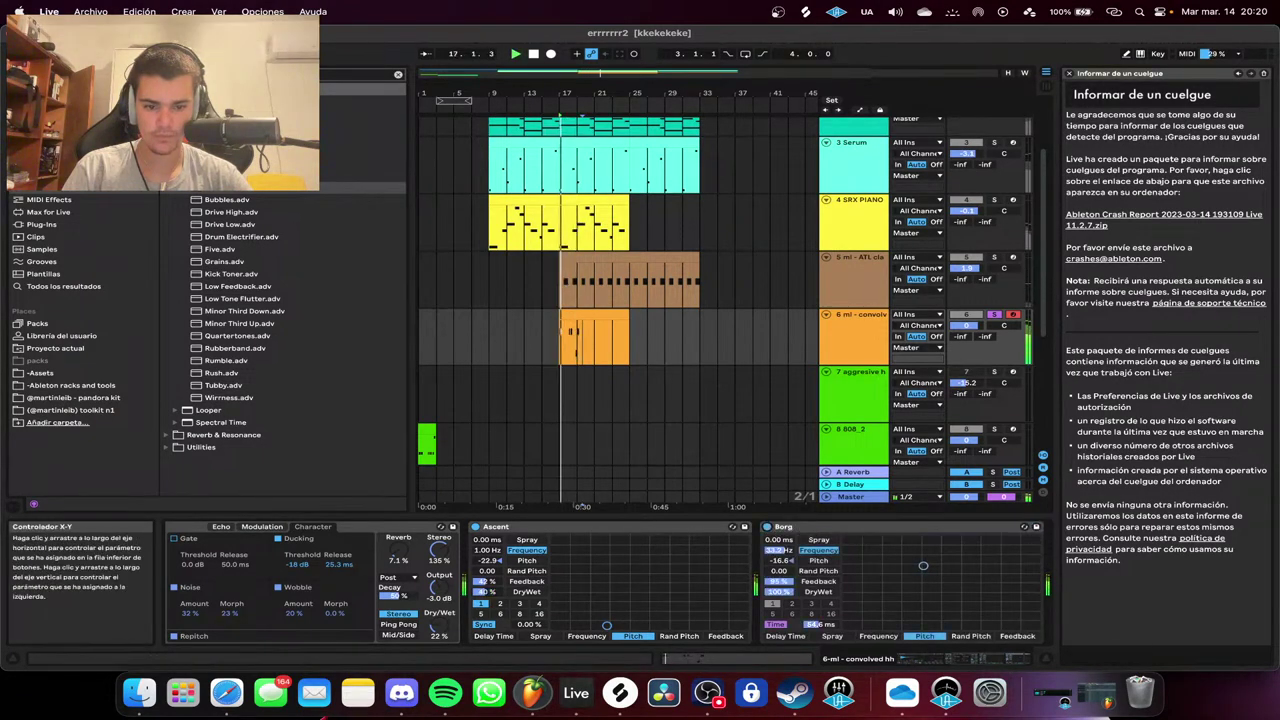
{"action": "left_click_drag", "start_coordinate": [778, 592], "coordinate": [778, 628]}
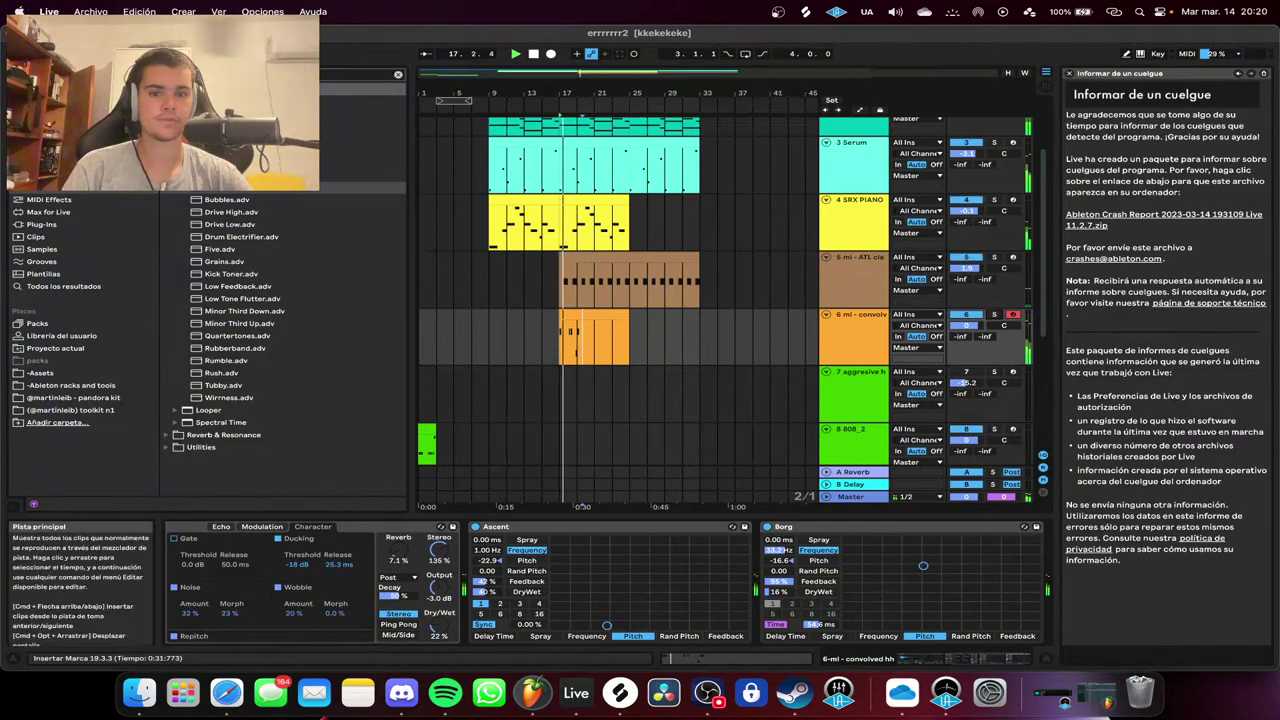
Open the hi-hat clip and delete every note between the C3 hits at 1.1.1 and 3.1.1, including the A2 note.
{"action": "double_click", "coordinate": [615, 340]}
{"action": "left_click", "coordinate": [556, 531]}
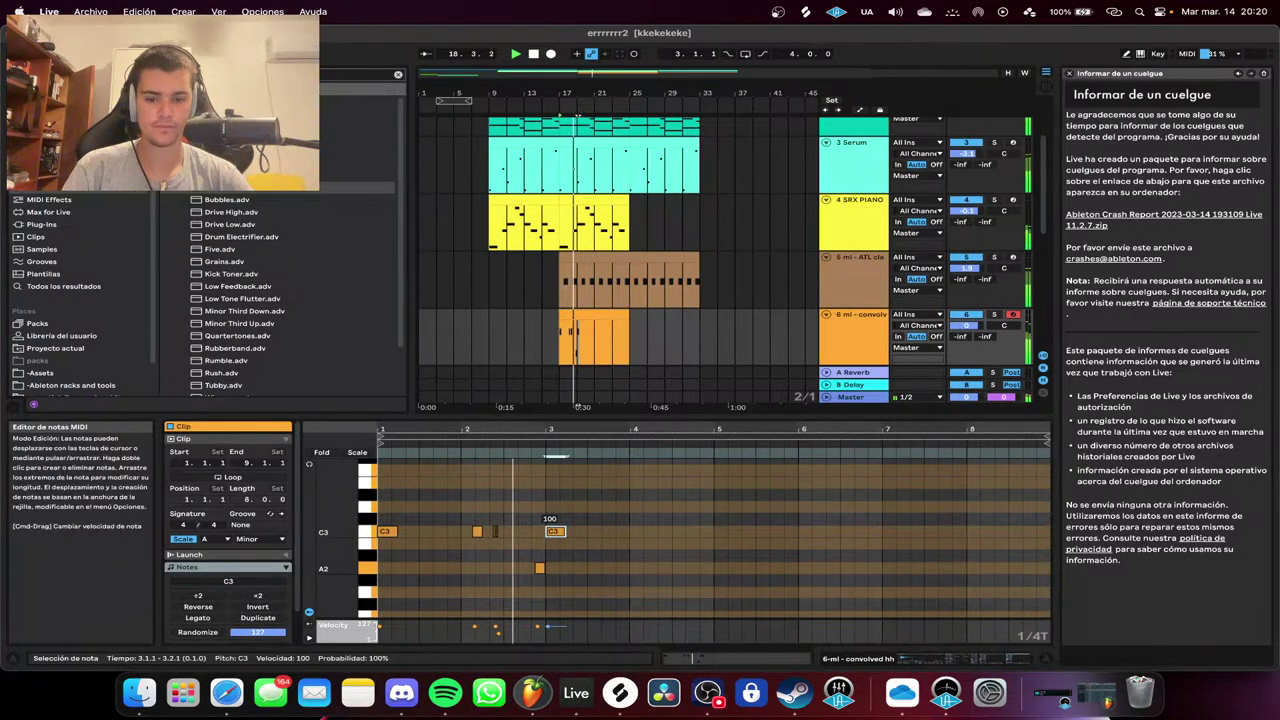
{"action": "key", "text": "plus"}
{"action": "key", "text": "plus"}
{"action": "left_click", "coordinate": [477, 530]}
{"action": "key", "text": "space"}
{"action": "left_click_drag", "start_coordinate": [477, 530], "coordinate": [367, 544]}
{"action": "key", "text": "space"}
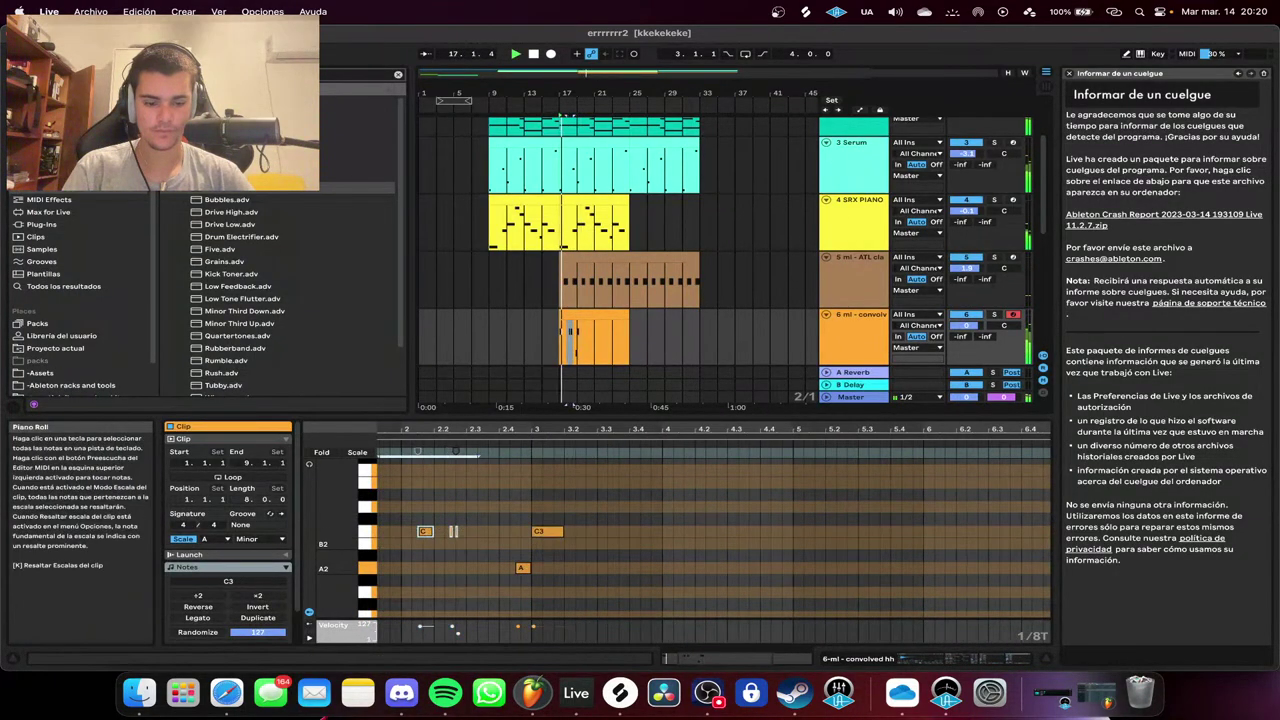
{"action": "key", "text": "minus"}
{"action": "key", "text": "minus"}
{"action": "left_click_drag", "start_coordinate": [537, 568], "coordinate": [546, 568]}
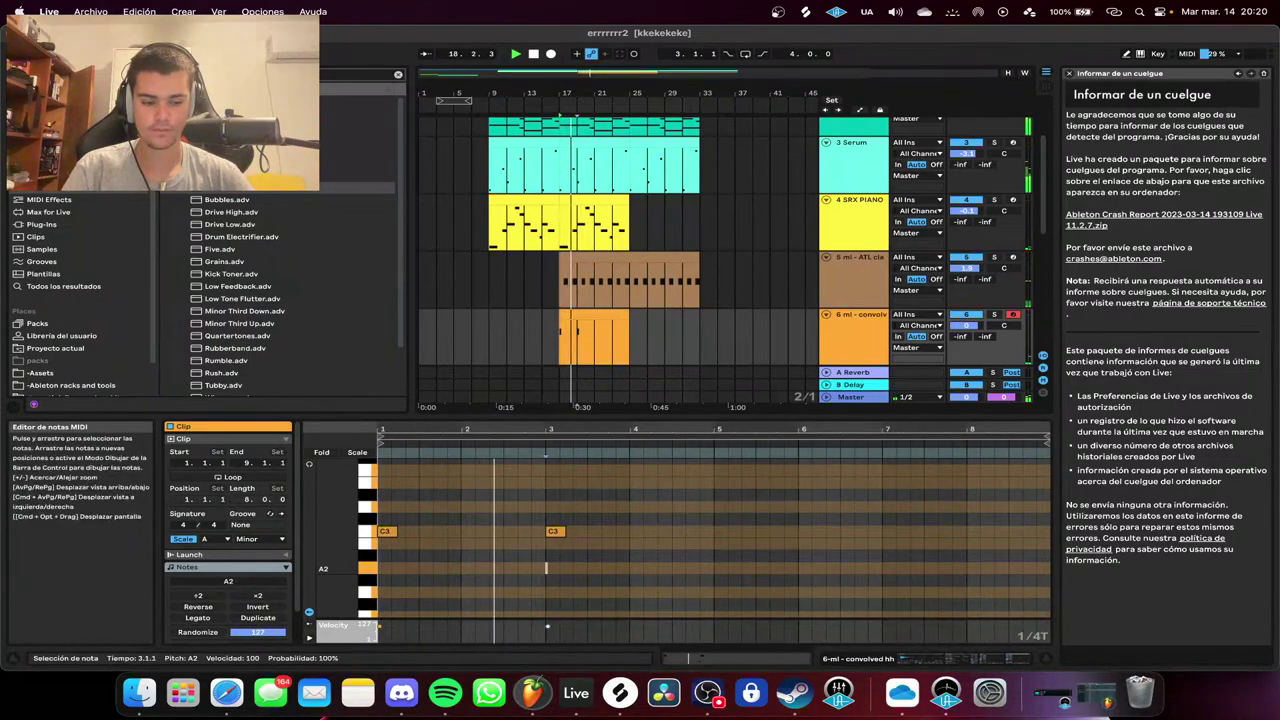
{"action": "key", "text": "Delete"}
Repeat the C3 hit on every beat of bars 1 and 2, remove the one at 3.1.1 and duplicate the pattern through bar 4.
{"action": "key", "text": "super+d"}
{"action": "key", "text": "super+d"}
{"action": "key", "text": "super+d"}
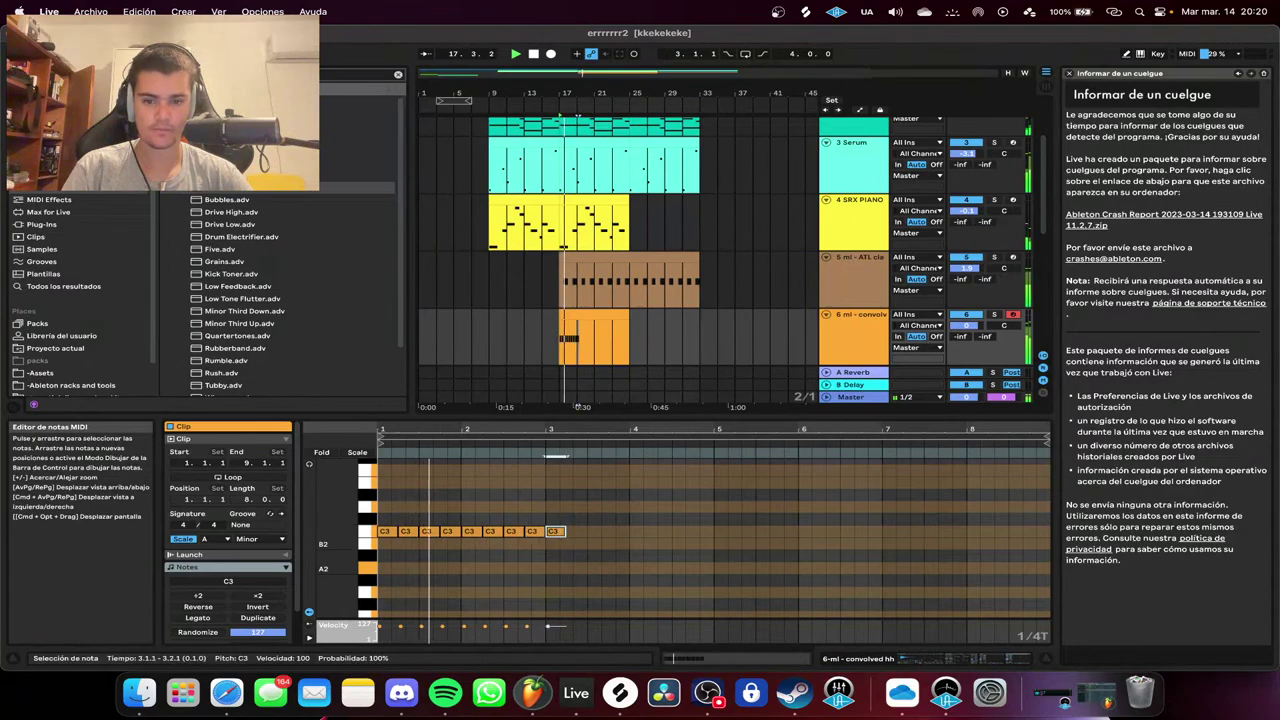
{"action": "key", "text": "Delete"}
{"action": "key", "text": "super+a"}
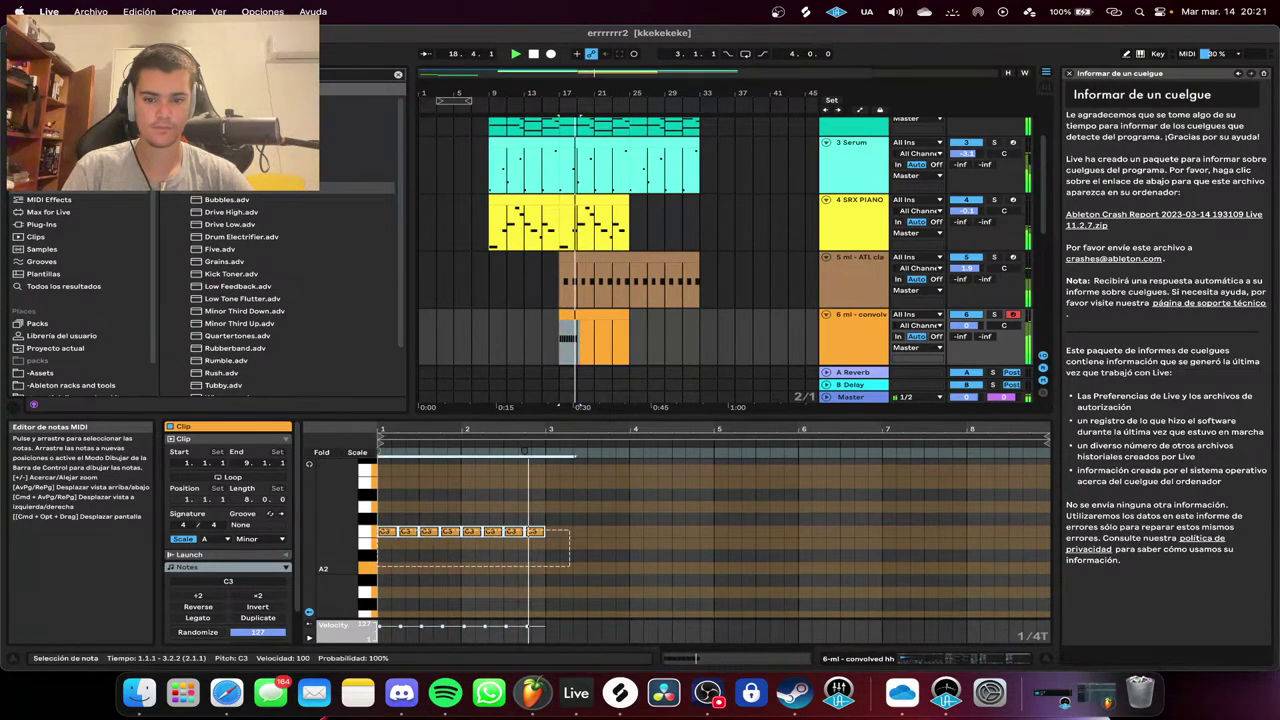
{"action": "key", "text": "super+d"}
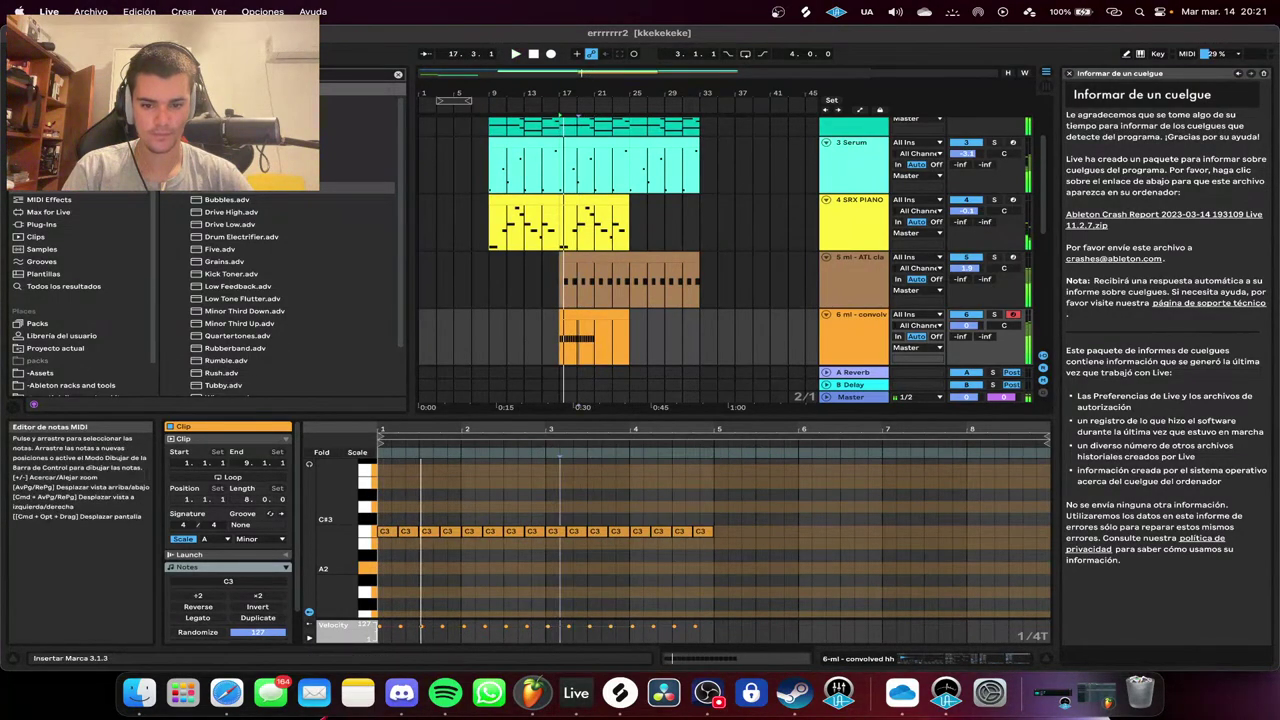
Shorten all the C3 hits and duplicate them, placing the copies between the originals from 1.1.3 to 4.4.4.
{"action": "key", "text": "super+a"}
{"action": "left_click_drag", "start_coordinate": [565, 531], "coordinate": [551, 531]}
{"action": "key", "text": "super+d"}
{"action": "scroll", "coordinate": [710, 531], "scroll_direction": "up", "scroll_amount": 5}
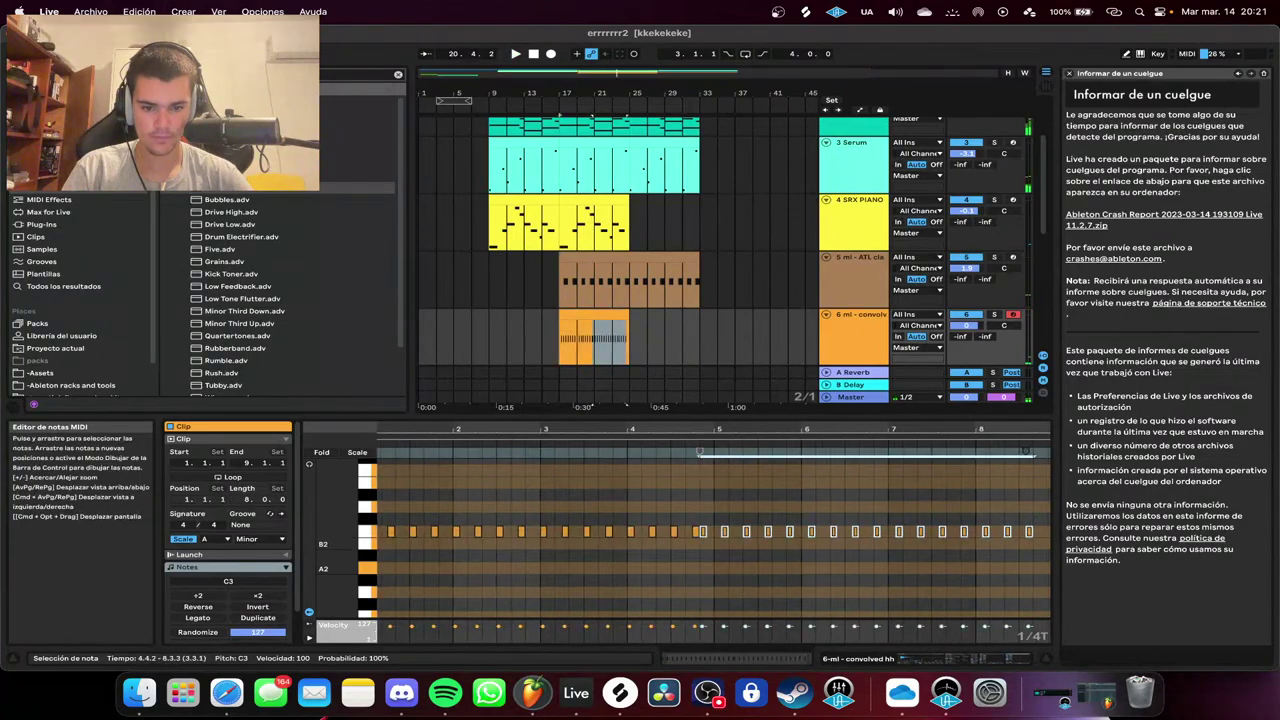
{"action": "left_click_drag", "start_coordinate": [690, 531], "coordinate": [848, 531]}
{"action": "key", "text": "space"}
{"action": "scroll", "coordinate": [714, 540], "scroll_direction": "down", "scroll_amount": 5}
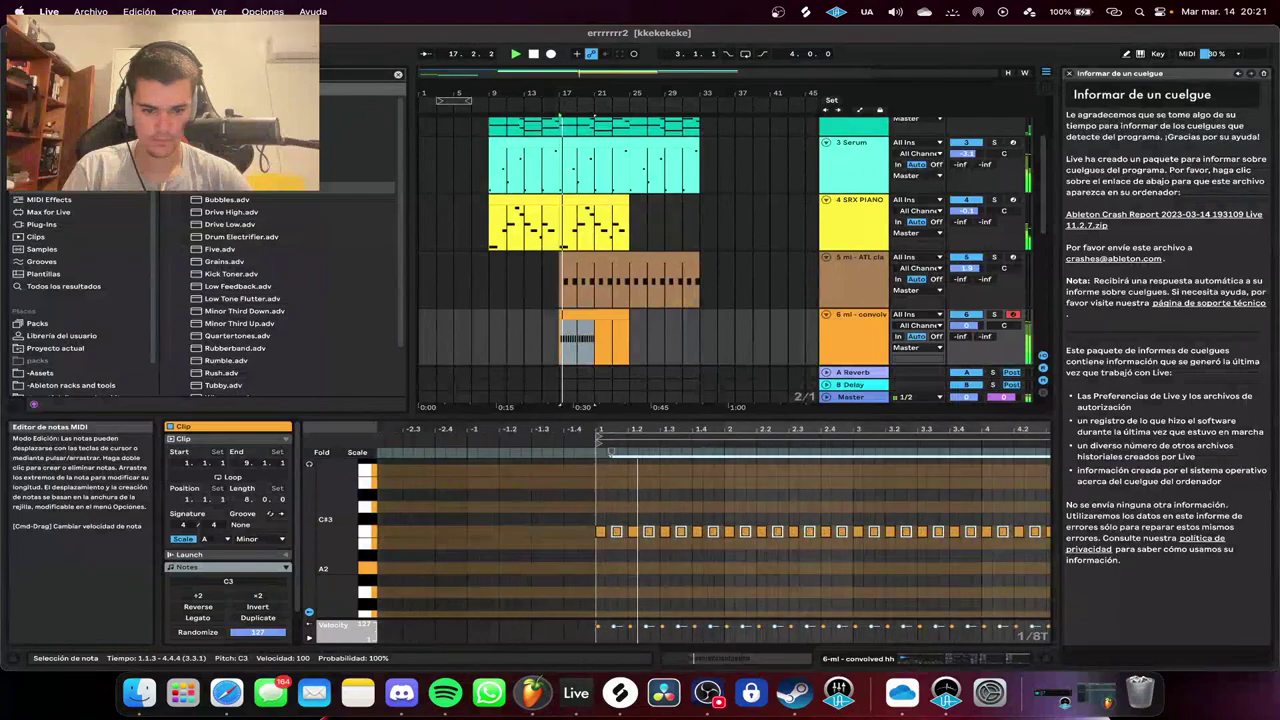
Play the convolved hi-hat pattern, solo its track to hear it alone, and delete the track.
{"action": "scroll", "coordinate": [791, 560], "scroll_direction": "up", "scroll_amount": 1}
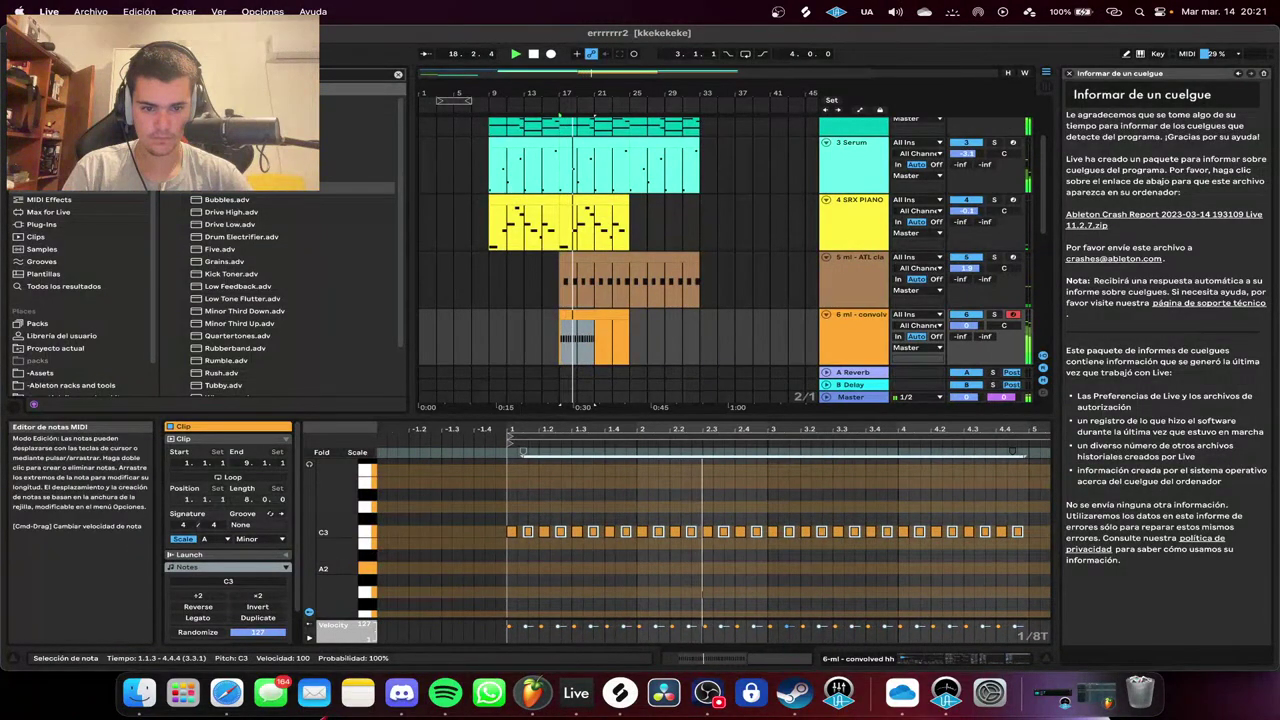
{"action": "left_click", "coordinate": [833, 575]}
{"action": "key", "text": "space"}
{"action": "left_click", "coordinate": [994, 314]}
{"action": "key", "text": "space"}
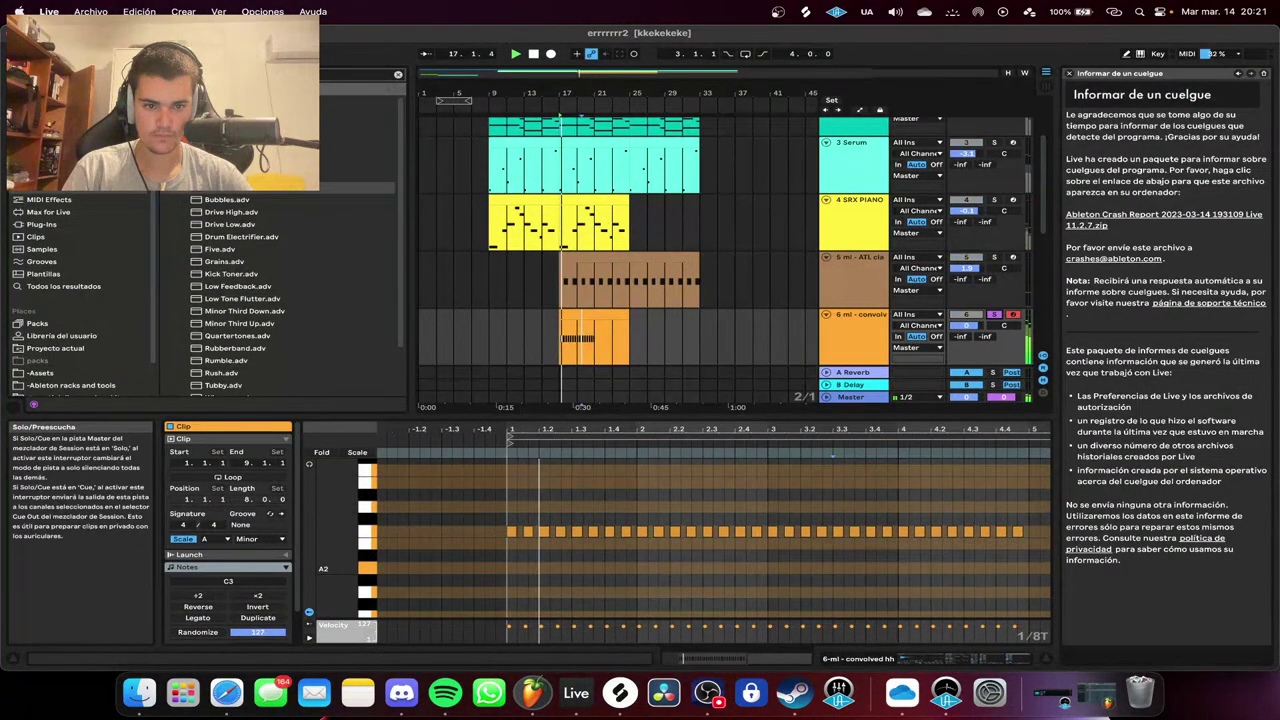
{"action": "left_click", "coordinate": [855, 316]}
{"action": "key", "text": "Delete"}
{"action": "key", "text": "space"}
{"action": "key", "text": "space"}
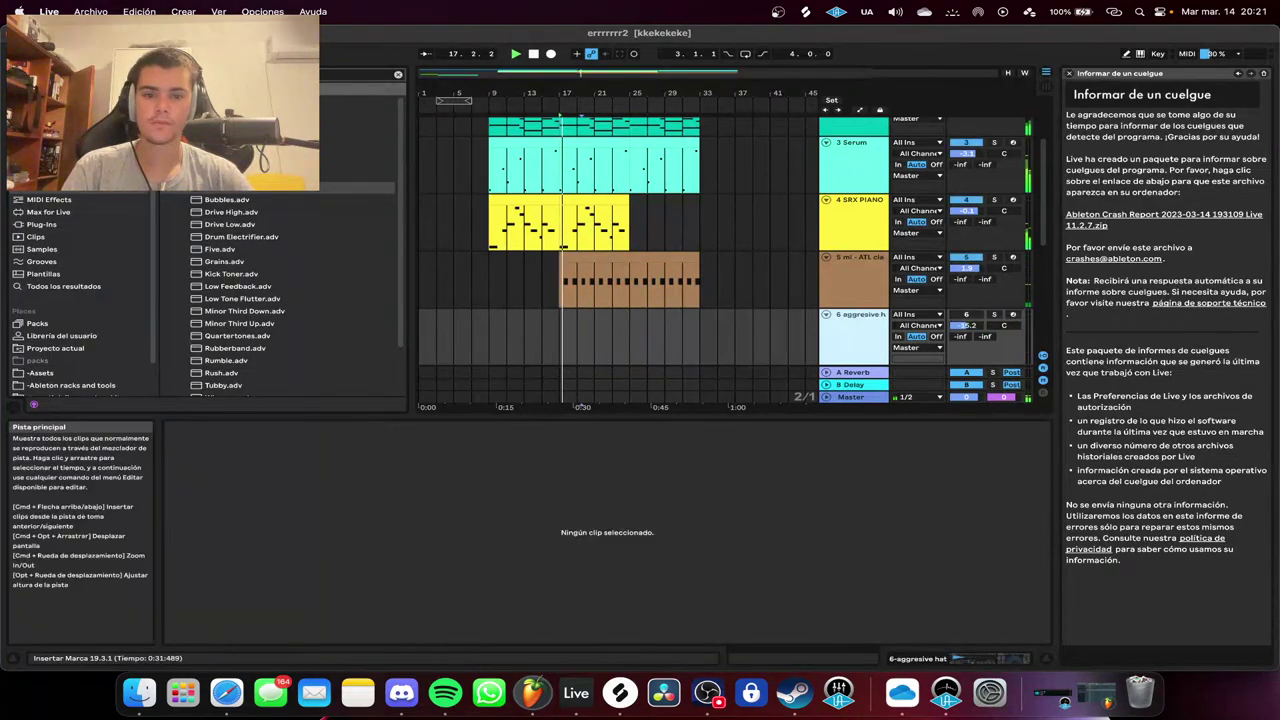
Show the pandora kit's folder in the browser without the search filter and preview the ml - forest hh.wav hi-hat.
{"action": "scroll", "coordinate": [618, 270], "scroll_direction": "down", "scroll_amount": 2}
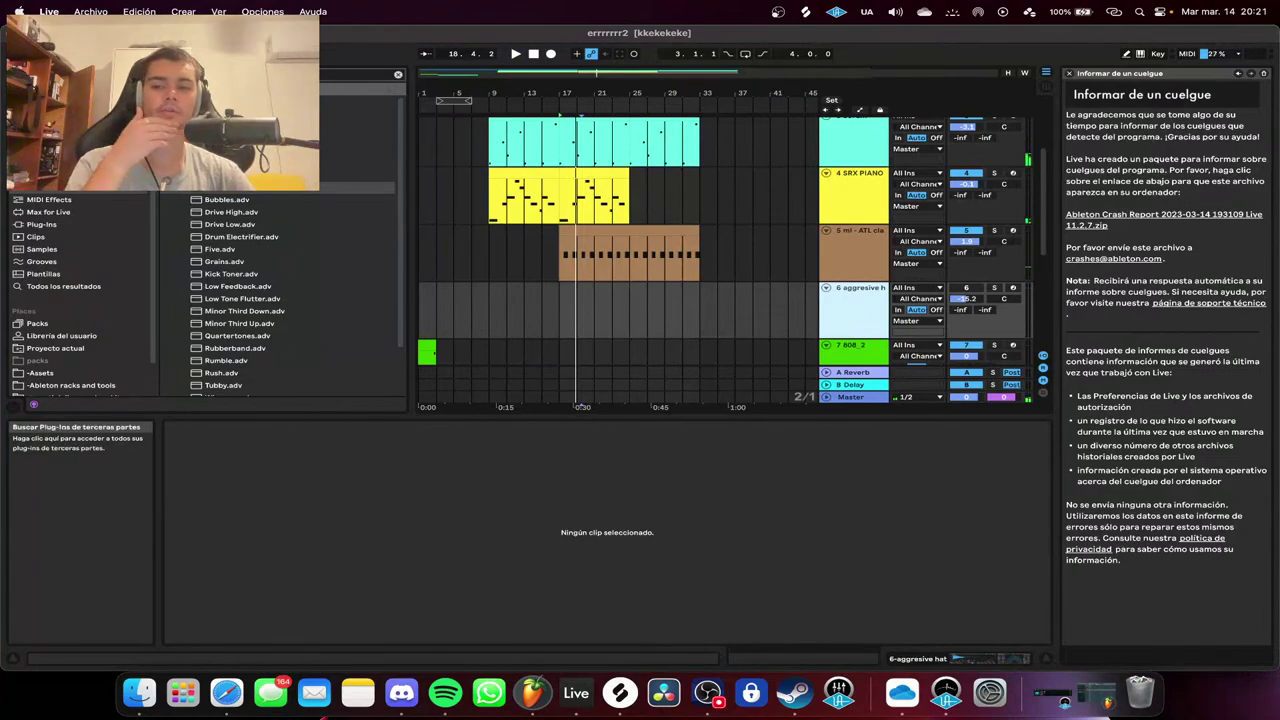
{"action": "scroll", "coordinate": [80, 300], "scroll_direction": "down", "scroll_amount": 2}
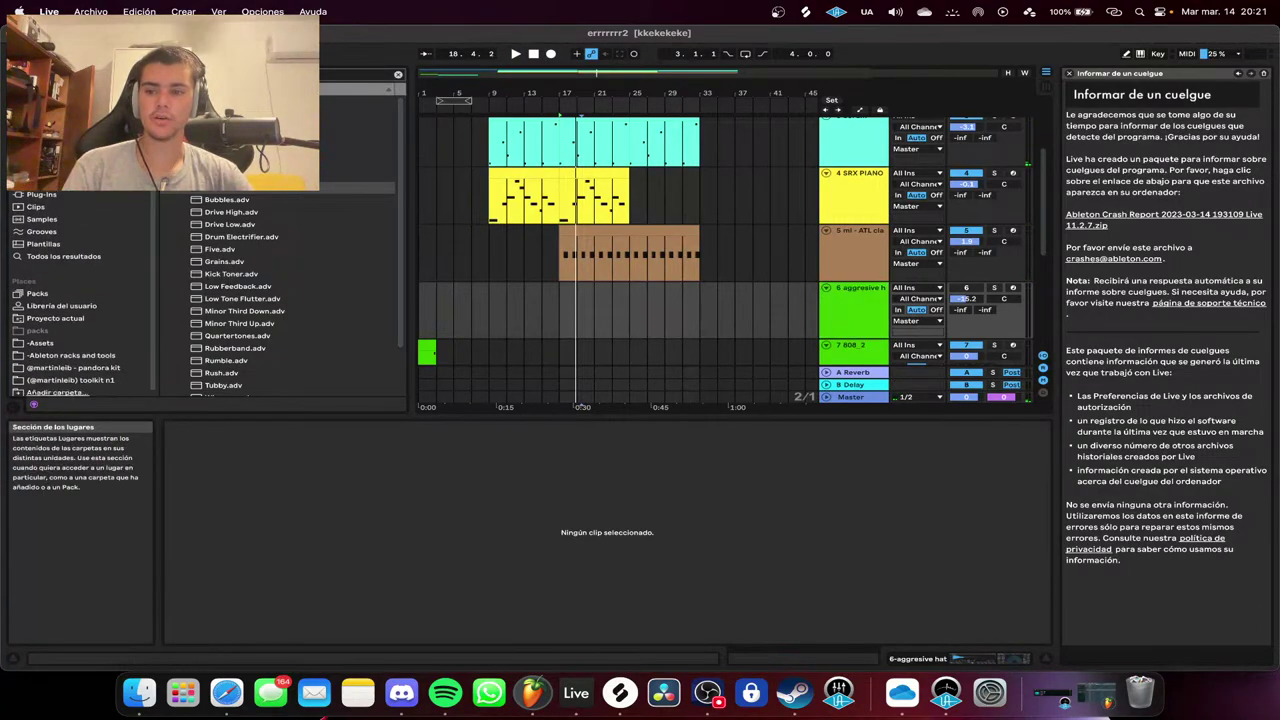
{"action": "left_click", "coordinate": [60, 341]}
{"action": "left_click", "coordinate": [72, 365]}
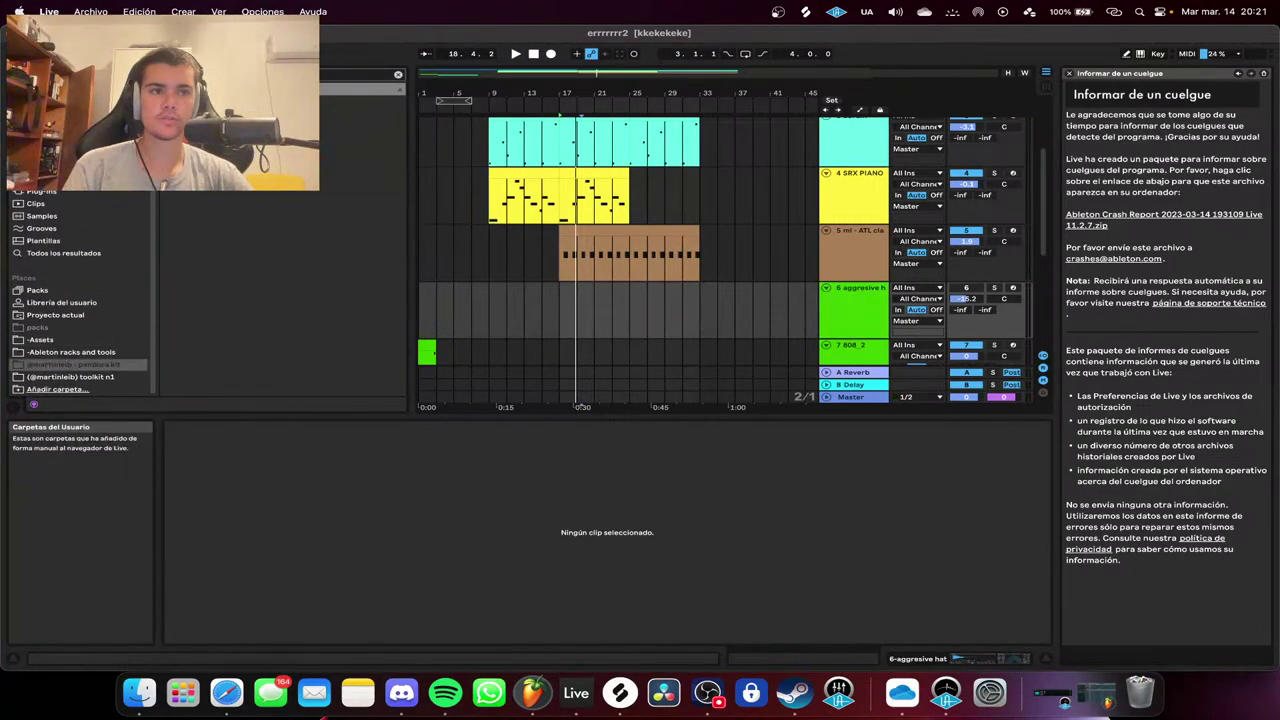
{"action": "left_click", "coordinate": [70, 377]}
{"action": "left_click", "coordinate": [73, 365]}
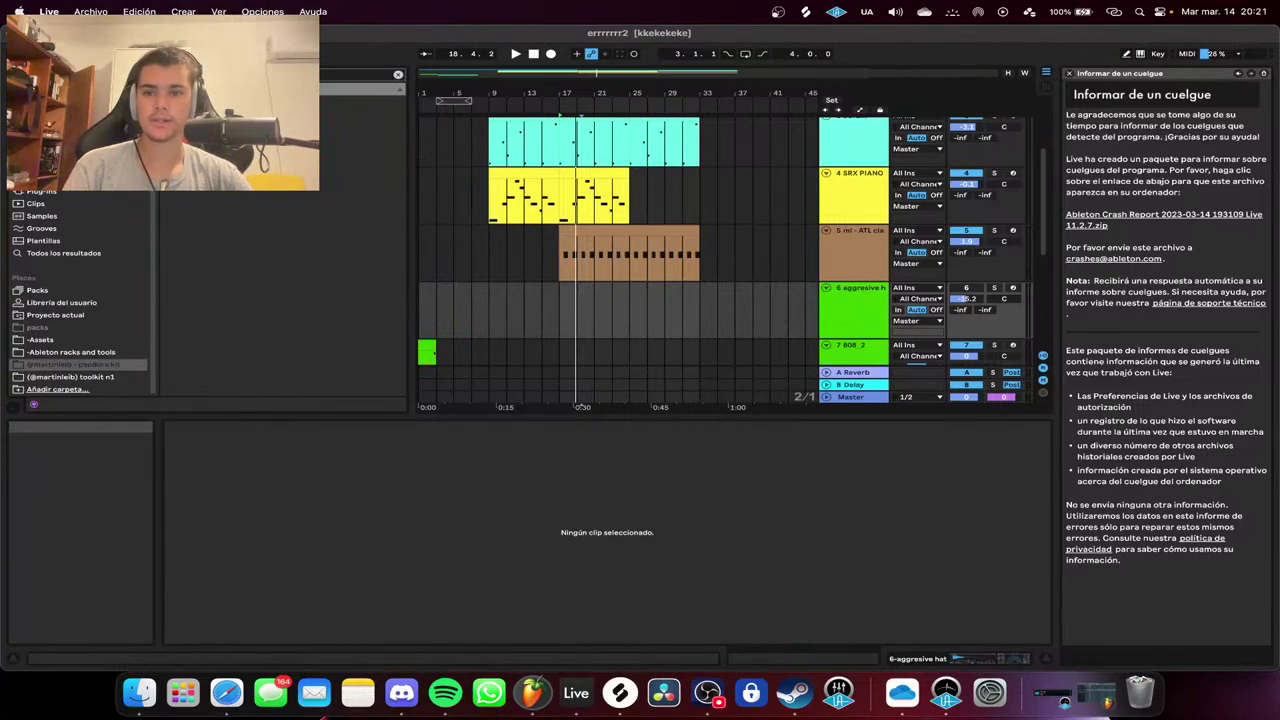
{"action": "left_click", "coordinate": [398, 74]}
{"action": "left_click", "coordinate": [228, 212]}
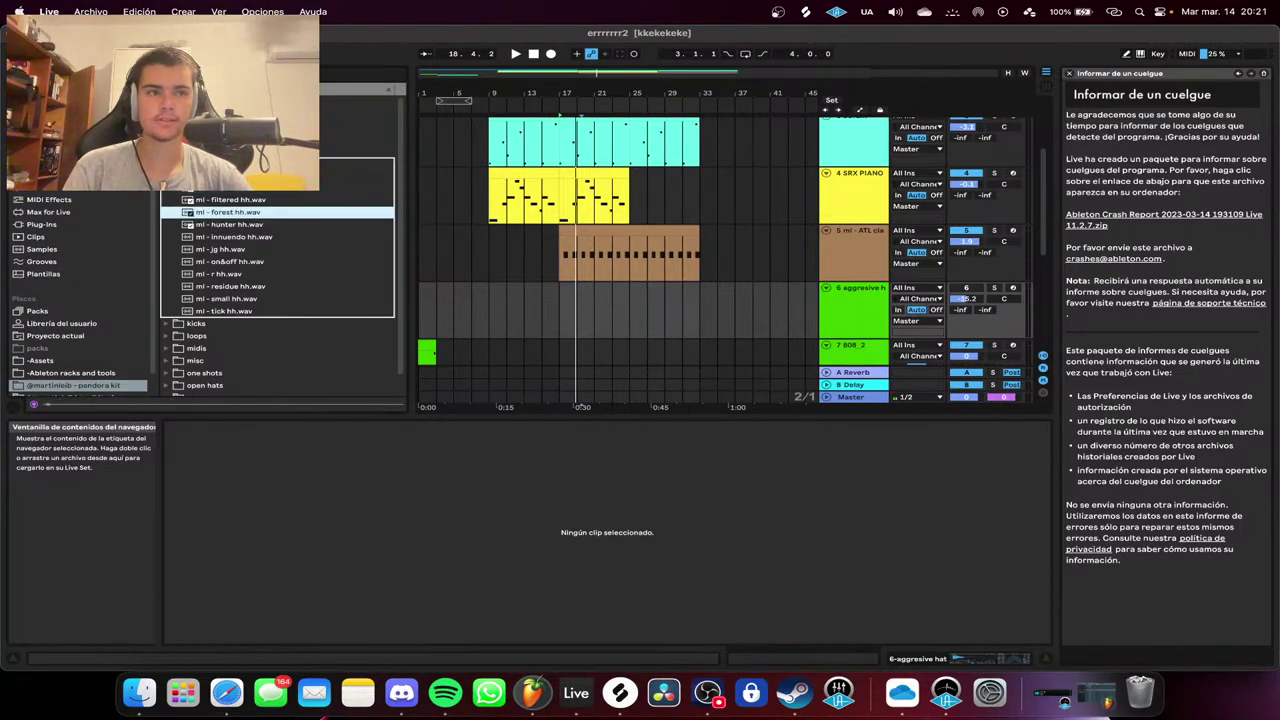
{"action": "left_click", "coordinate": [542, 346]}
{"action": "left_click_drag", "start_coordinate": [562, 292], "coordinate": [562, 292]}
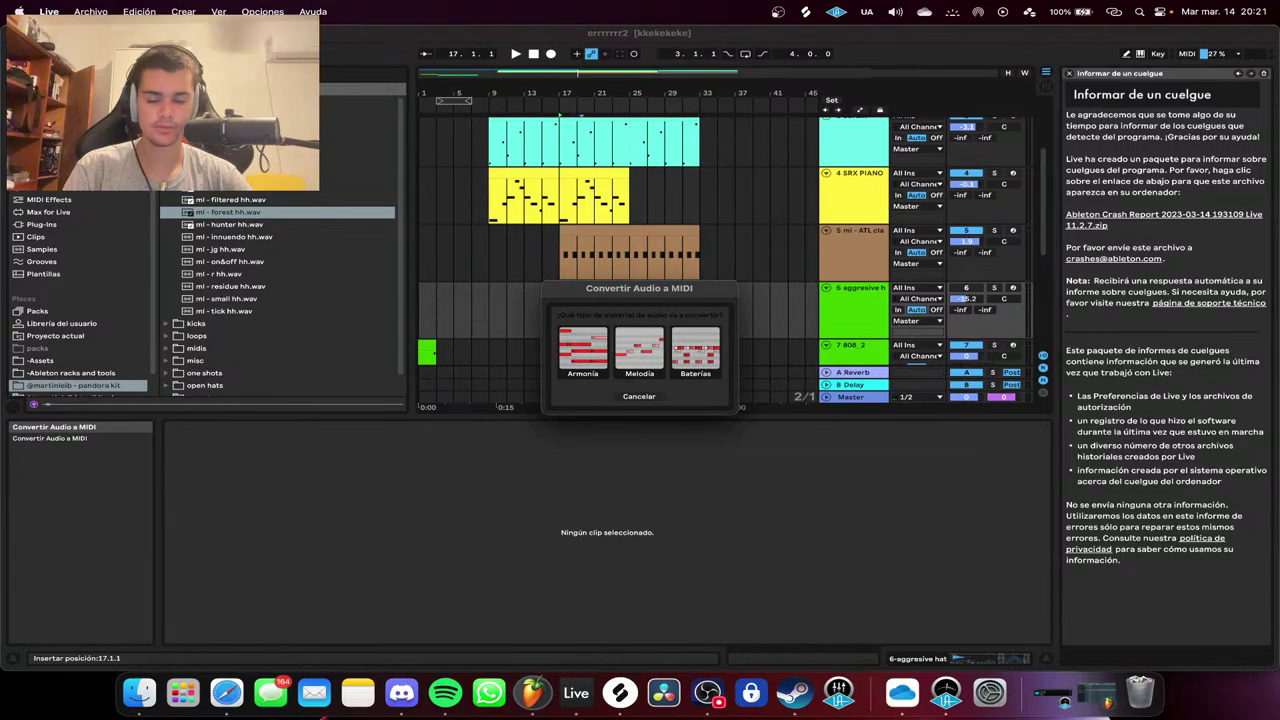
{"action": "right_click", "coordinate": [855, 326]}
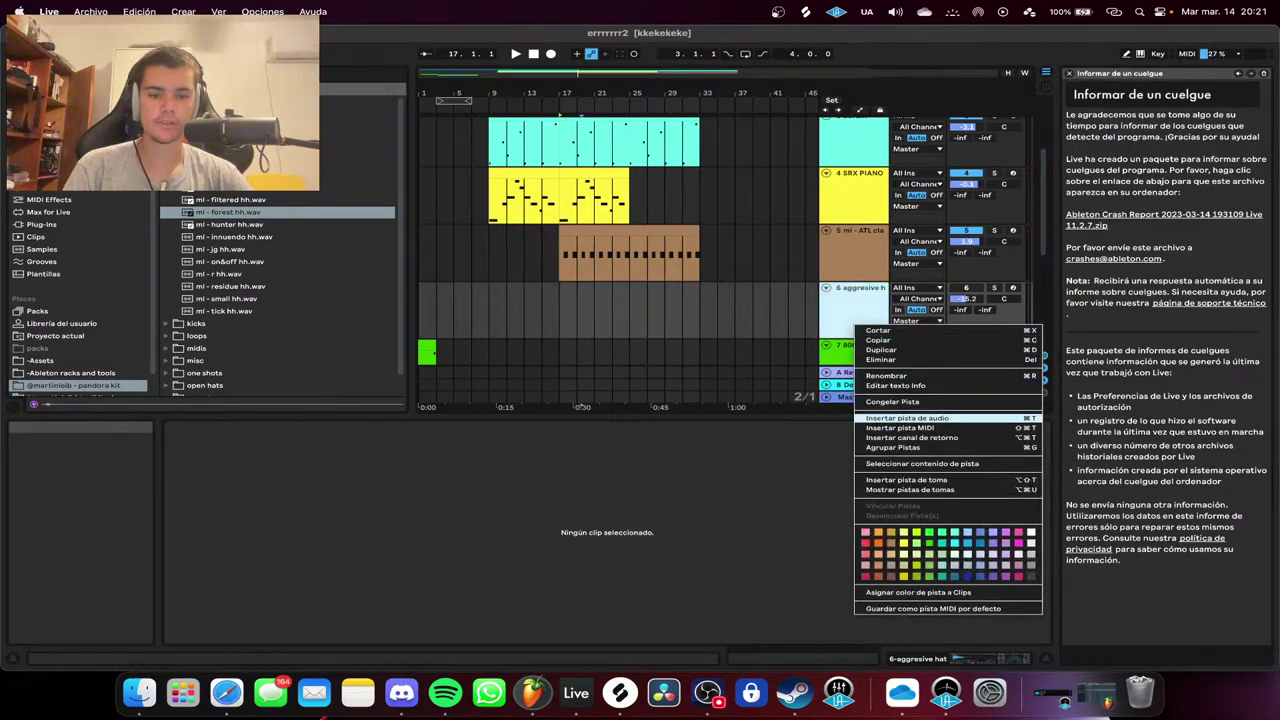
{"action": "left_click", "coordinate": [900, 427]}
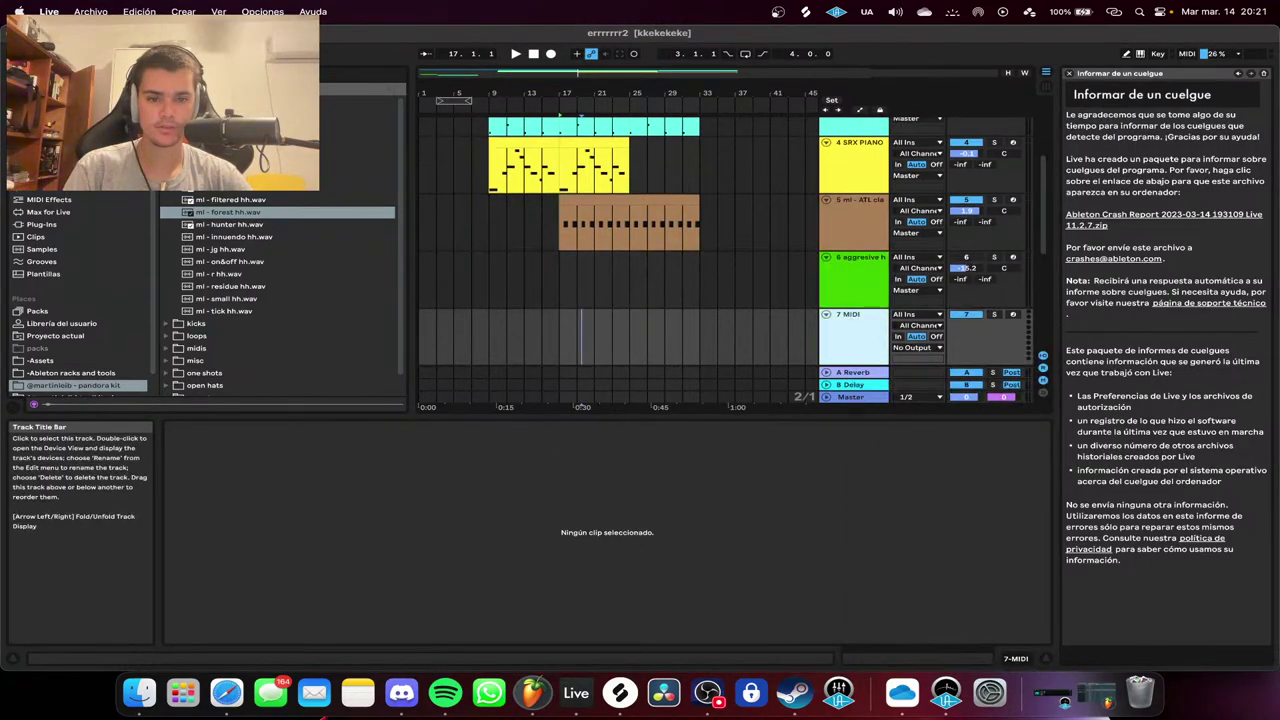
{"action": "right_click", "coordinate": [864, 337]}
{"action": "left_click", "coordinate": [889, 369]}
Insert an audio track below the clap track, place ml - forest hh.wav at 17.1.1 as an eighth-note clip and duplicate it at 17.1.3.
{"action": "right_click", "coordinate": [860, 297]}
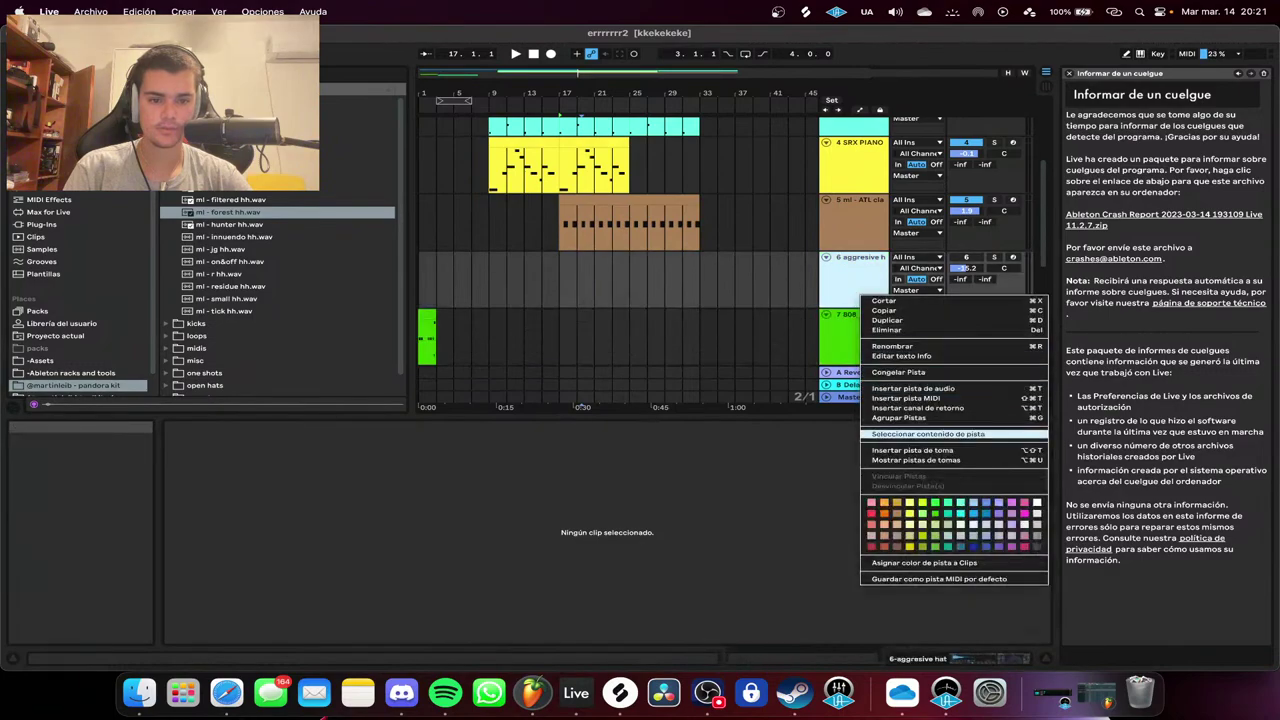
{"action": "left_click", "coordinate": [913, 388]}
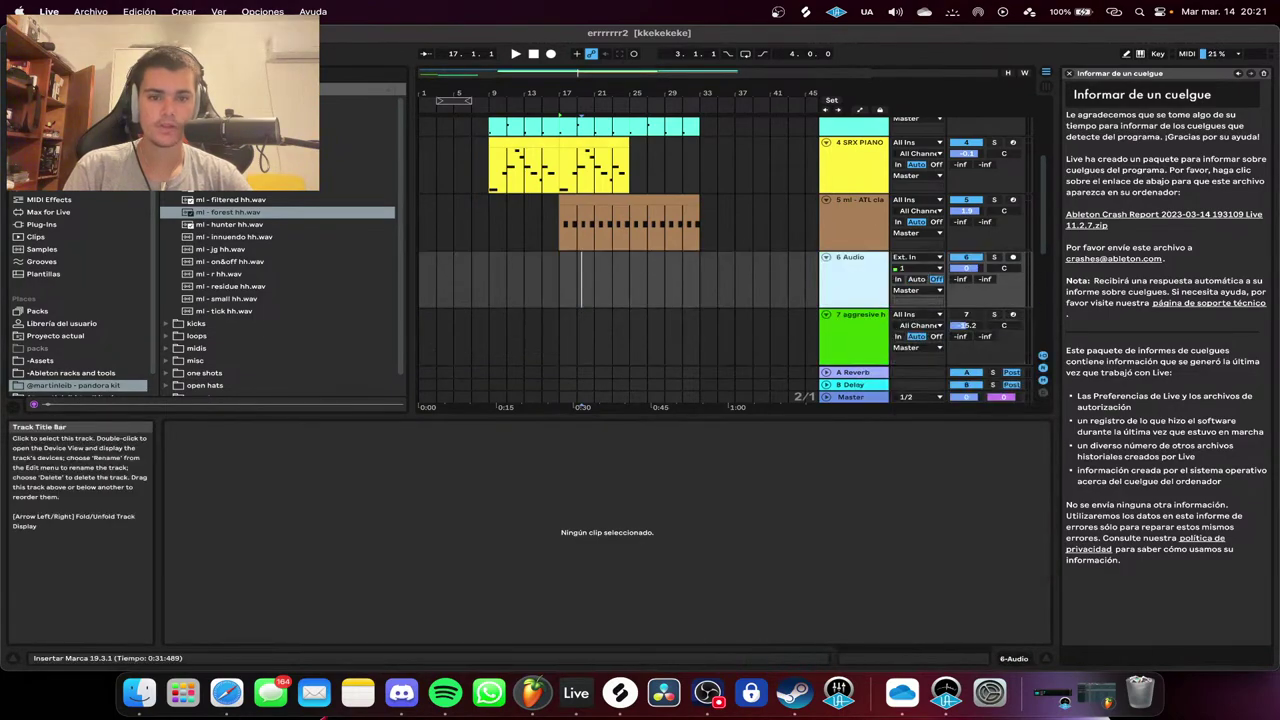
{"action": "left_click", "coordinate": [228, 212]}
{"action": "left_click_drag", "start_coordinate": [596, 257], "coordinate": [564, 257]}
{"action": "scroll", "coordinate": [562, 270], "scroll_direction": "up", "scroll_amount": 10, "text": "super"}
{"action": "key", "text": "super+d"}
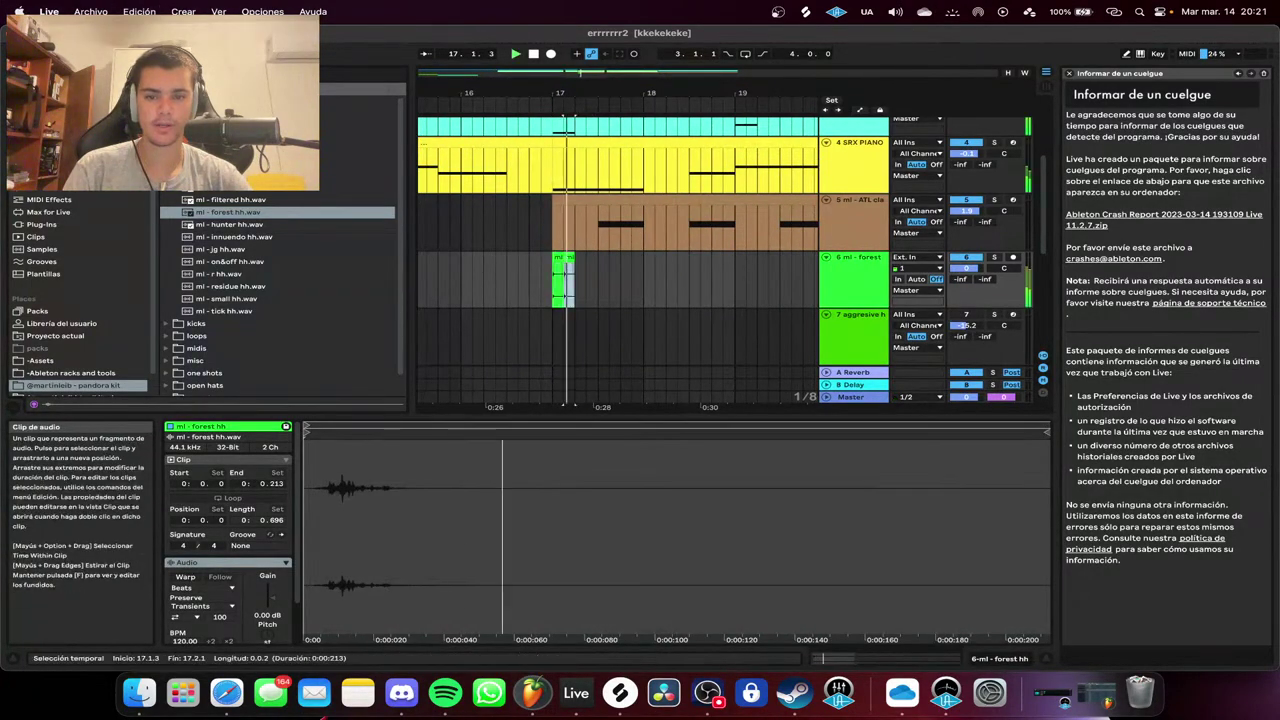
Duplicate the forest hi-hat clip again, move the copy to 17.4.1 as a sixteenth-note clip, and listen from bar 17.
{"action": "scroll", "coordinate": [565, 270], "scroll_direction": "up", "scroll_amount": 4, "text": "super"}
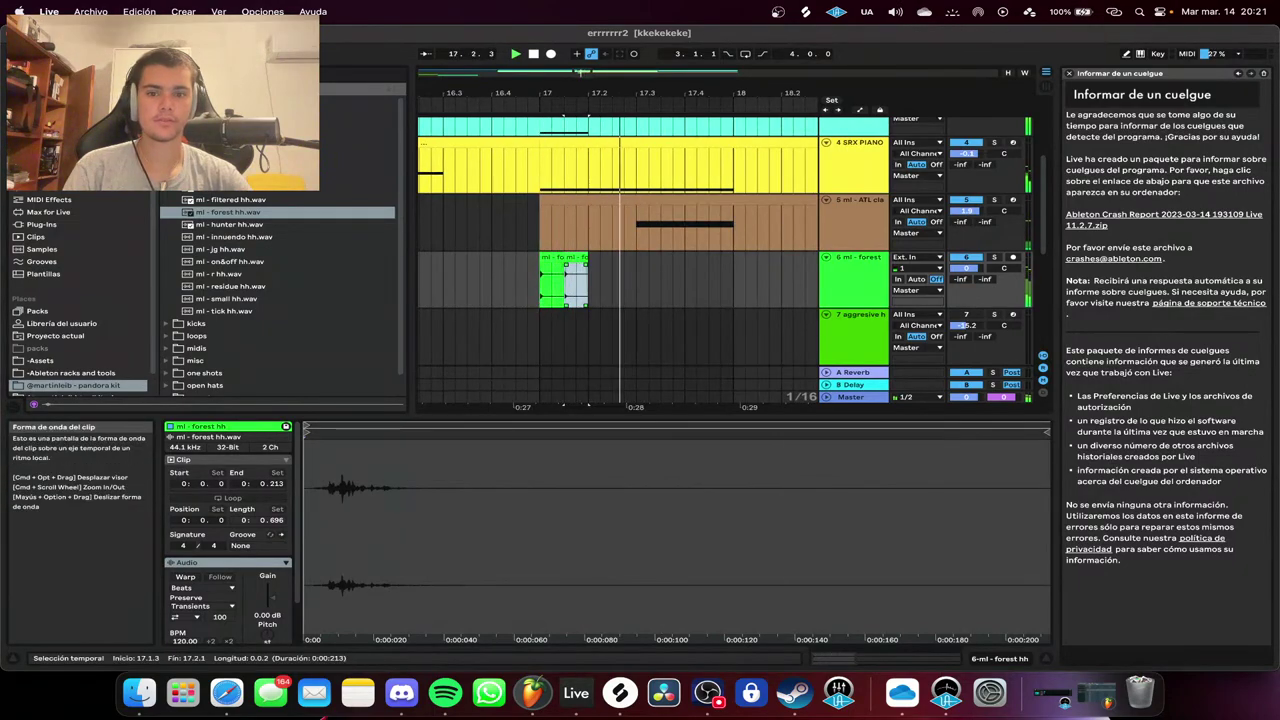
{"action": "key", "text": "super+d"}
{"action": "left_click_drag", "start_coordinate": [598, 257], "coordinate": [697, 257]}
{"action": "left_click", "coordinate": [541, 127]}
{"action": "key", "text": "space"}
{"action": "key", "text": "space"}
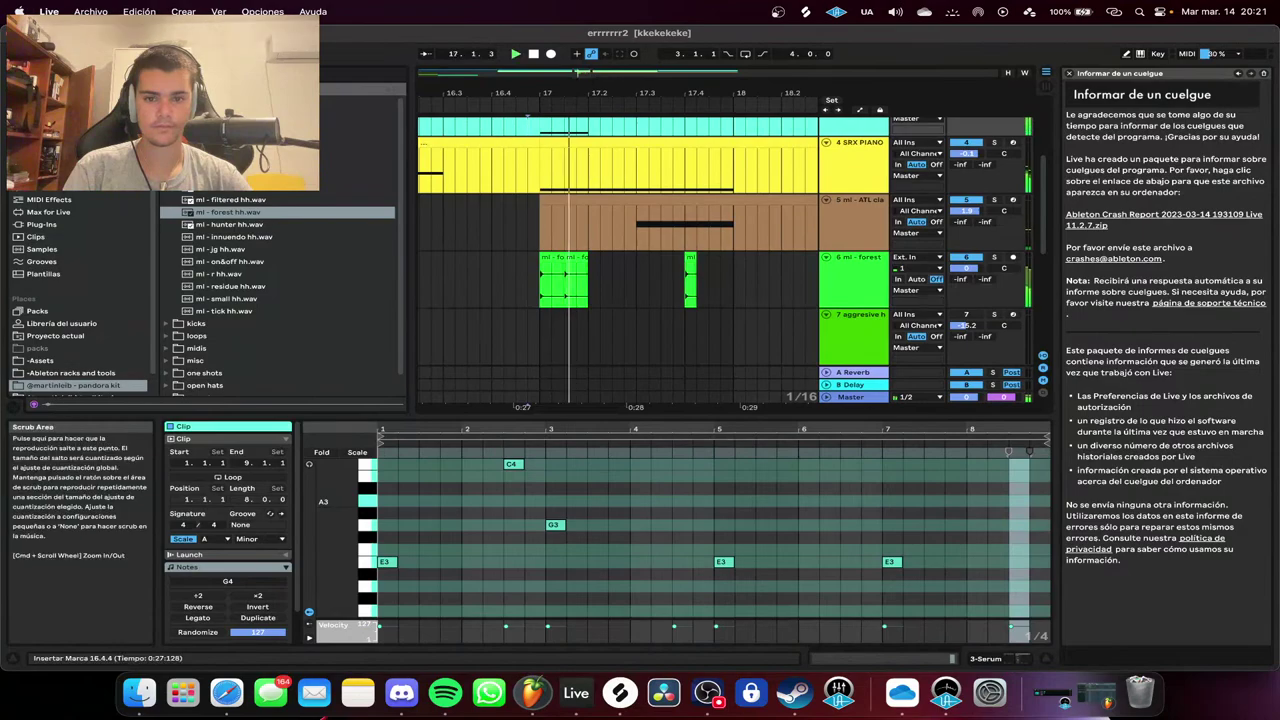
Copy the 17.4.1 hi-hat to 17.4.3, make it a roll of three 1/64-note hits, and play it back.
{"action": "left_click", "coordinate": [691, 257]}
{"action": "key", "text": "super+d"}
{"action": "key", "text": "z"}
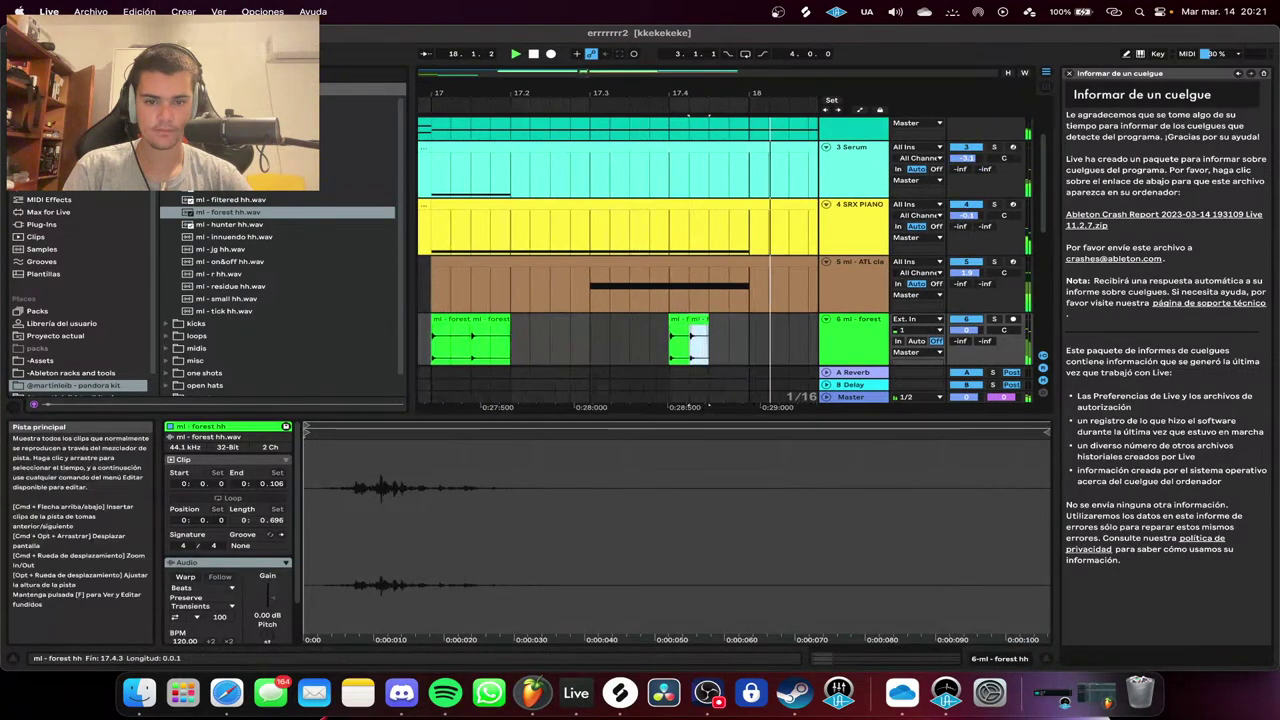
{"action": "scroll", "coordinate": [740, 320], "scroll_direction": "up", "scroll_amount": 3}
{"action": "left_click_drag", "start_coordinate": [732, 320], "coordinate": [690, 320]}
{"action": "key", "text": "super+d"}
{"action": "key", "text": "minus"}
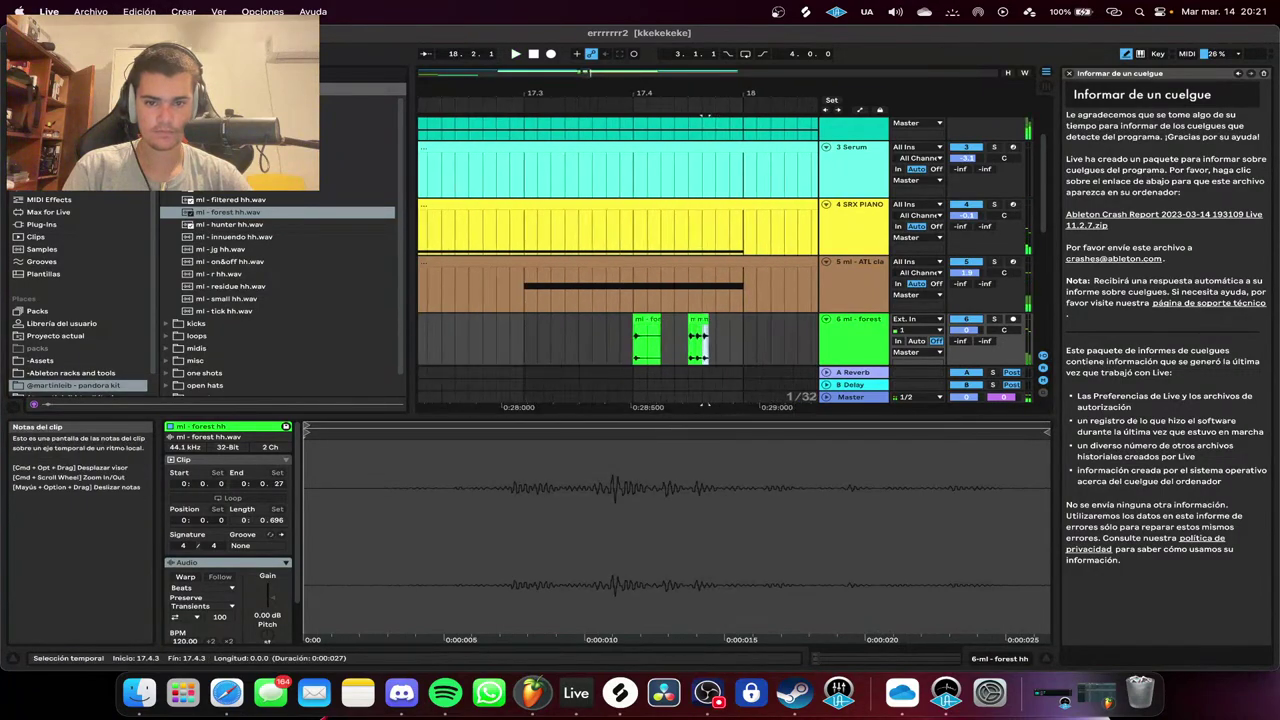
{"action": "scroll", "coordinate": [574, 285], "scroll_direction": "down", "scroll_amount": 5}
{"action": "left_click", "coordinate": [511, 107]}
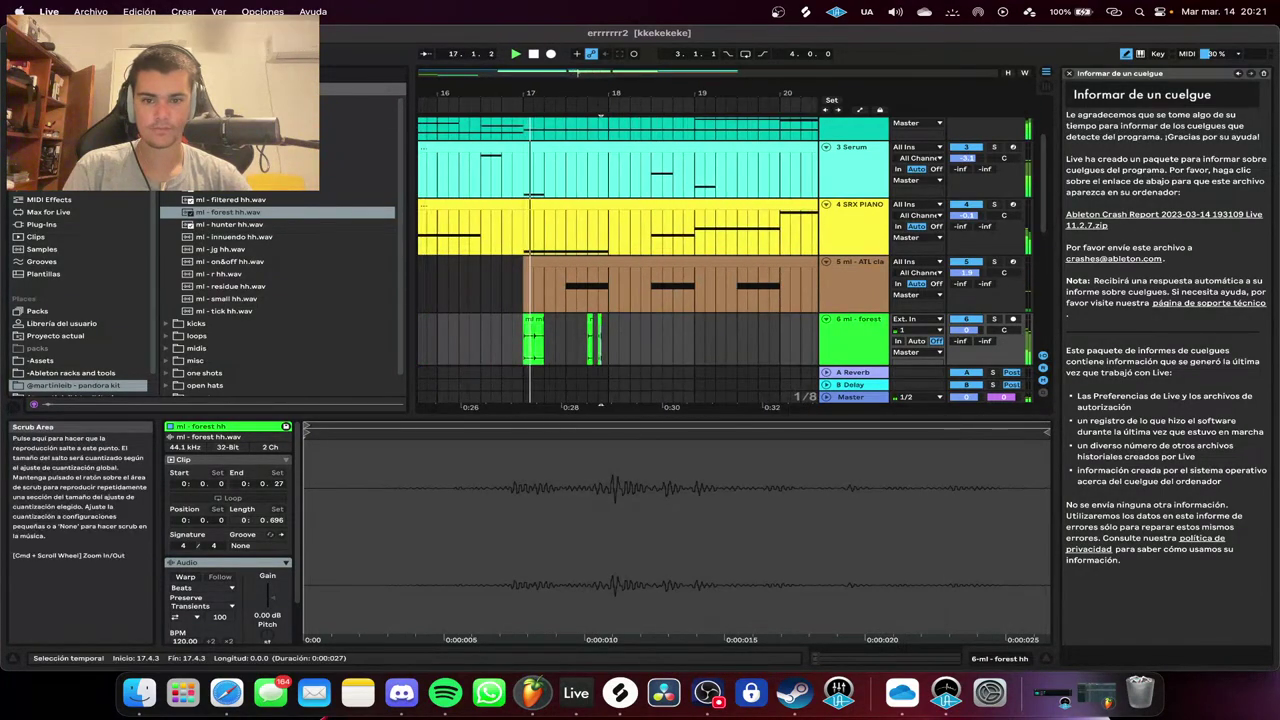
Copy the 17.4.1 hi-hat to 18.1.1 as an eighth-note clip and duplicate it at 18.1.3, checking it in playback.
{"action": "scroll", "coordinate": [600, 335], "scroll_direction": "up", "scroll_amount": 3}
{"action": "scroll", "coordinate": [608, 335], "scroll_direction": "up", "scroll_amount": 3}
{"action": "left_click", "coordinate": [556, 320]}
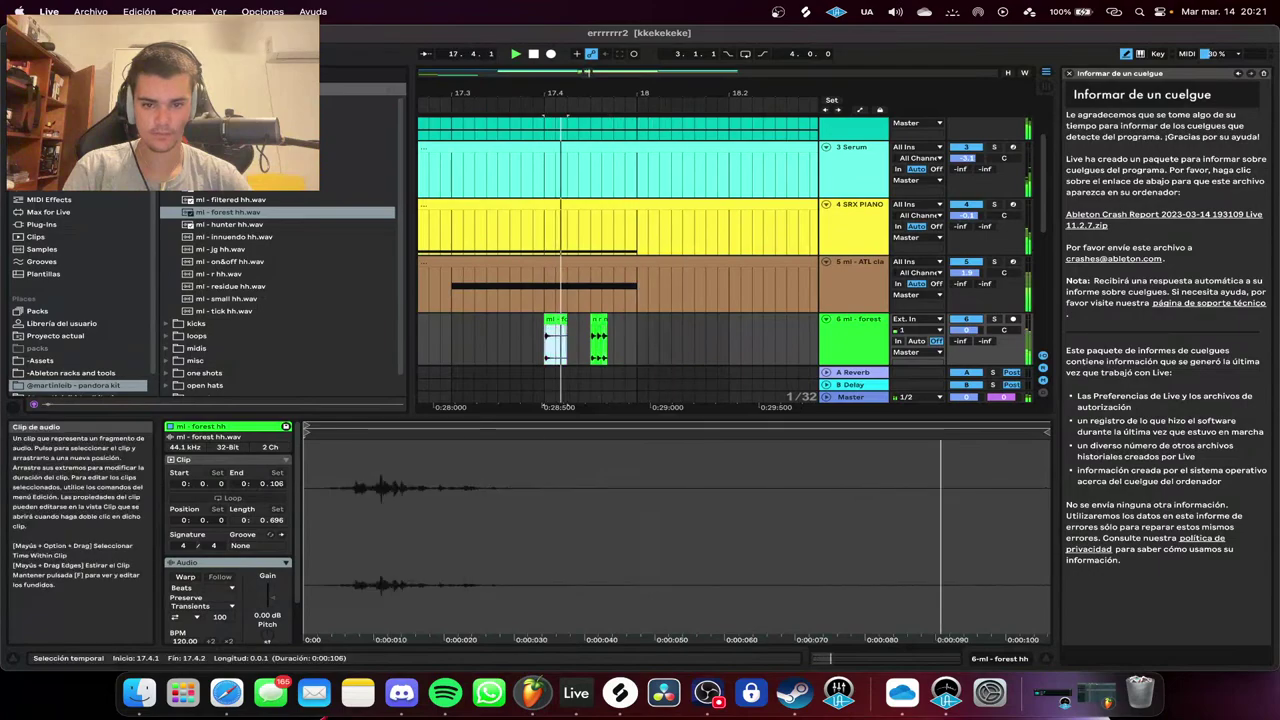
{"action": "left_click", "coordinate": [637, 340]}
{"action": "left_click", "coordinate": [556, 320]}
{"action": "key", "text": "super+d"}
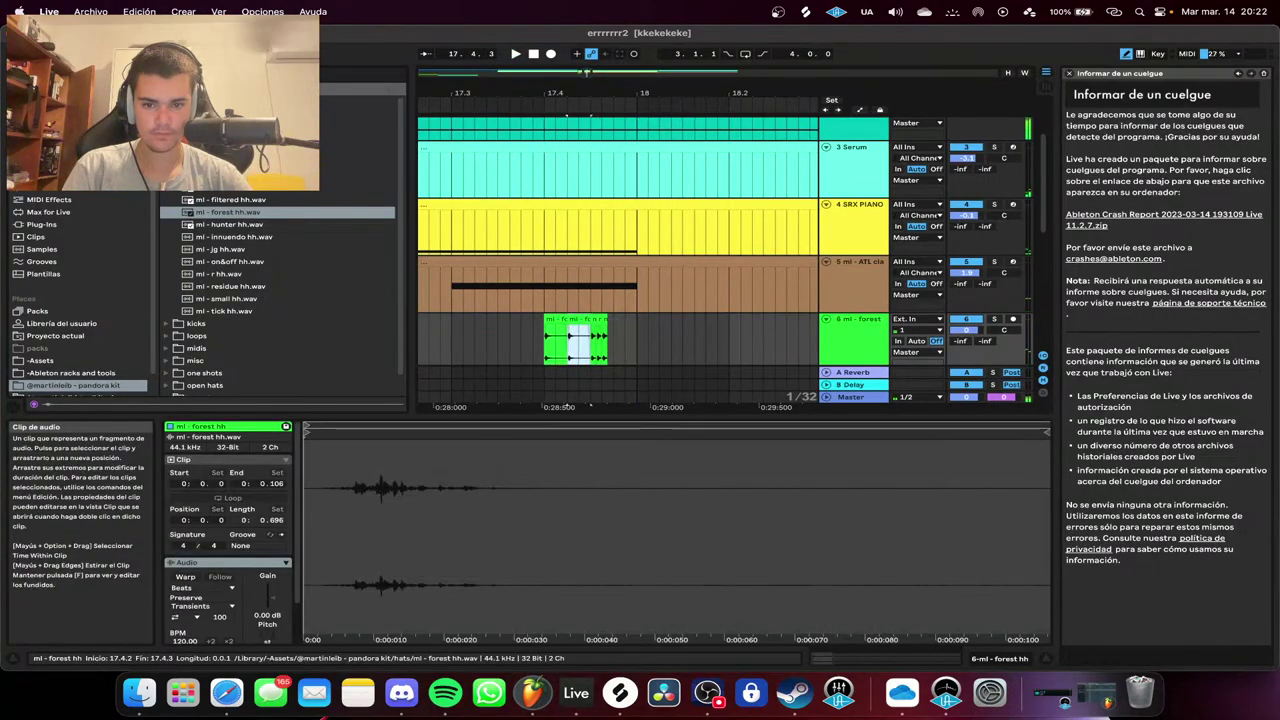
{"action": "left_click_drag", "start_coordinate": [577, 320], "coordinate": [683, 320]}
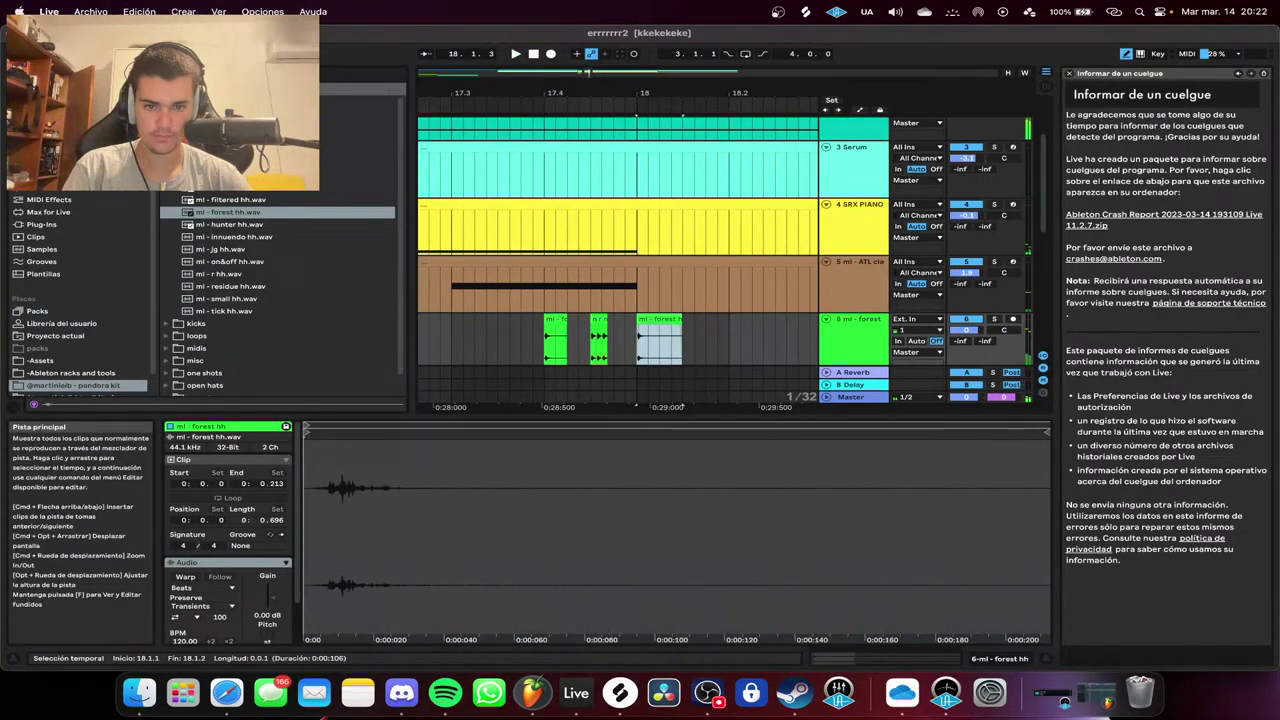
{"action": "scroll", "coordinate": [652, 340], "scroll_direction": "down", "scroll_amount": 3}
{"action": "left_click", "coordinate": [475, 107]}
{"action": "scroll", "coordinate": [661, 340], "scroll_direction": "up", "scroll_amount": 3}
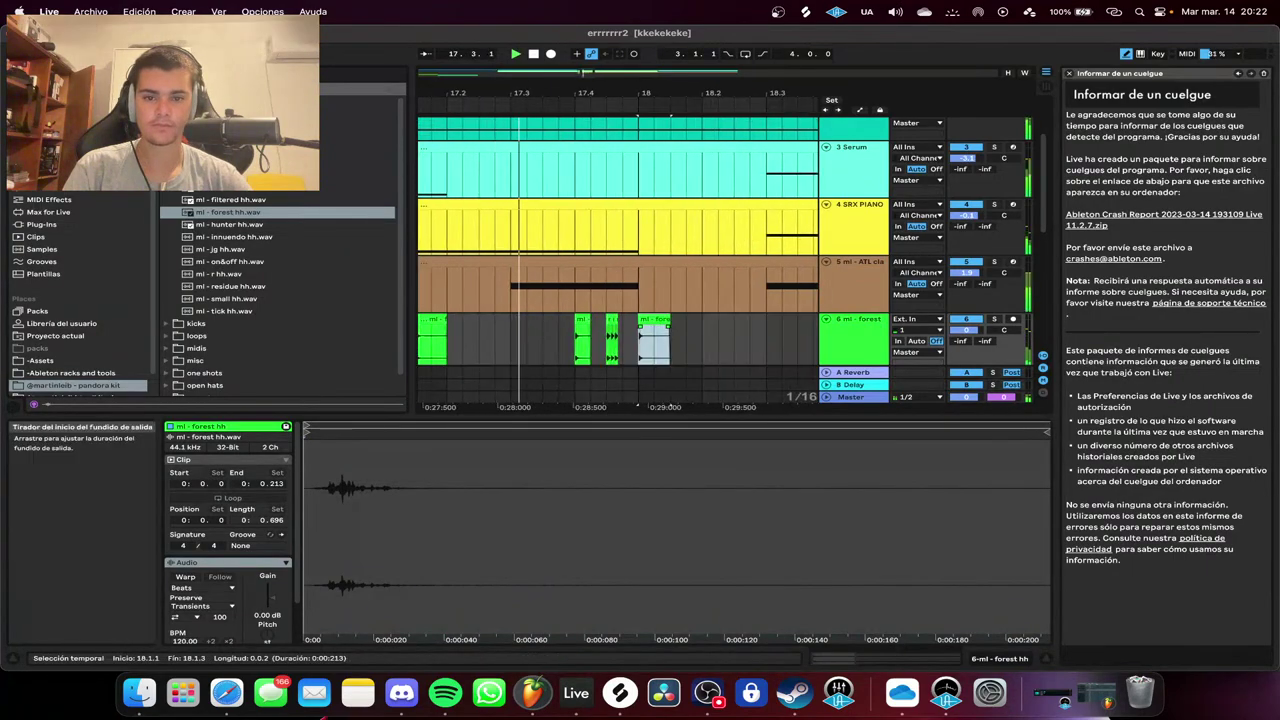
{"action": "key", "text": "super+d"}
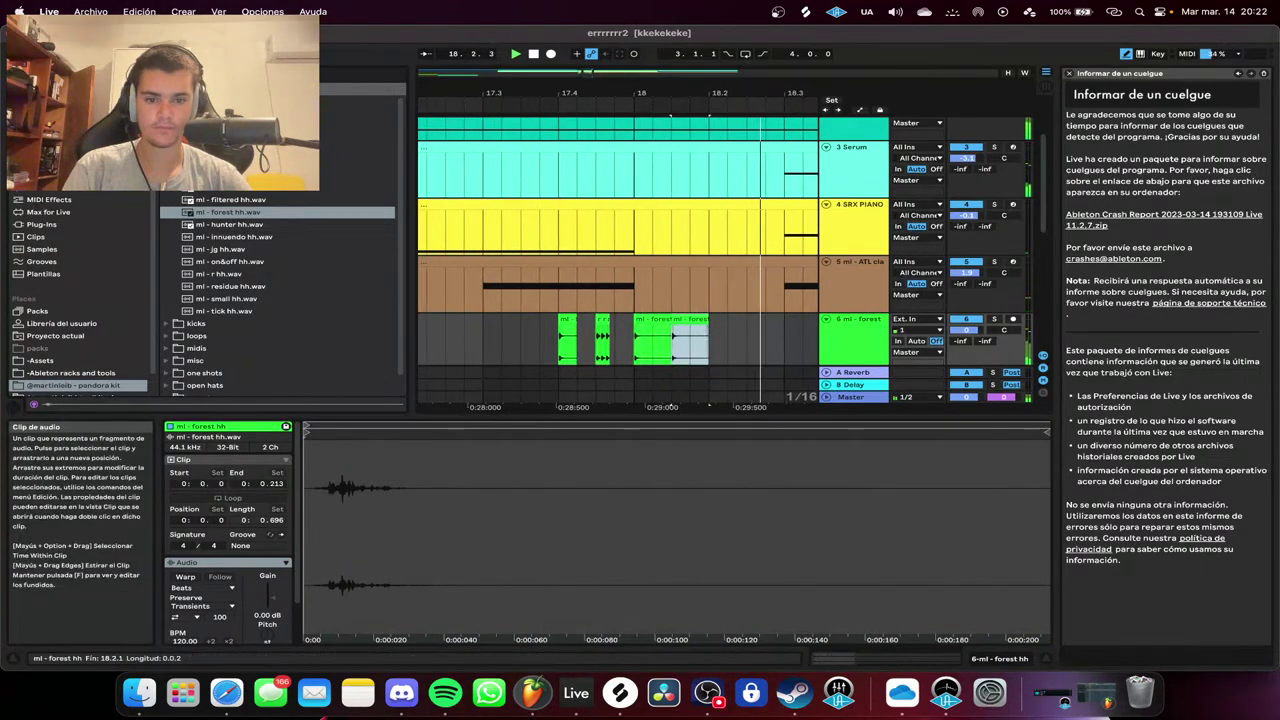
{"action": "key", "text": "minus"}
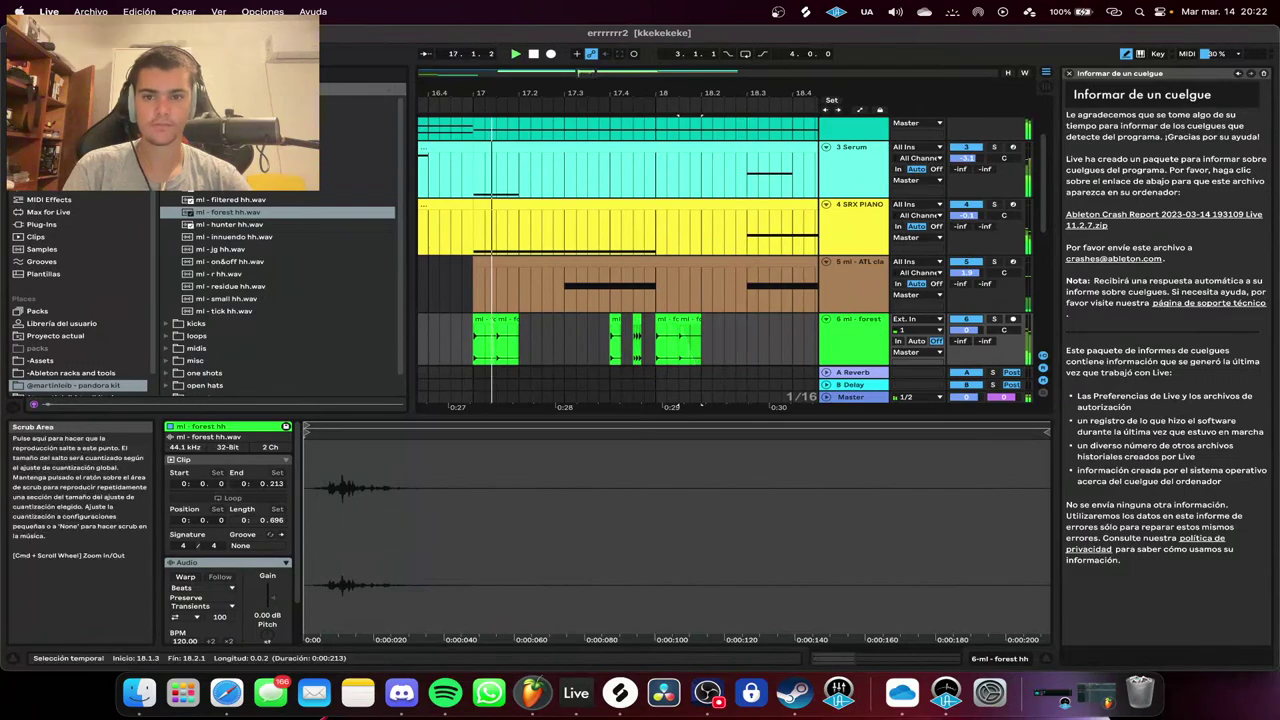
Preview the ml - small hh.wav sample and add a fade to the forest hi-hat clip at 18.1.3.
{"action": "left_click", "coordinate": [240, 287]}
{"action": "key", "text": "Down"}
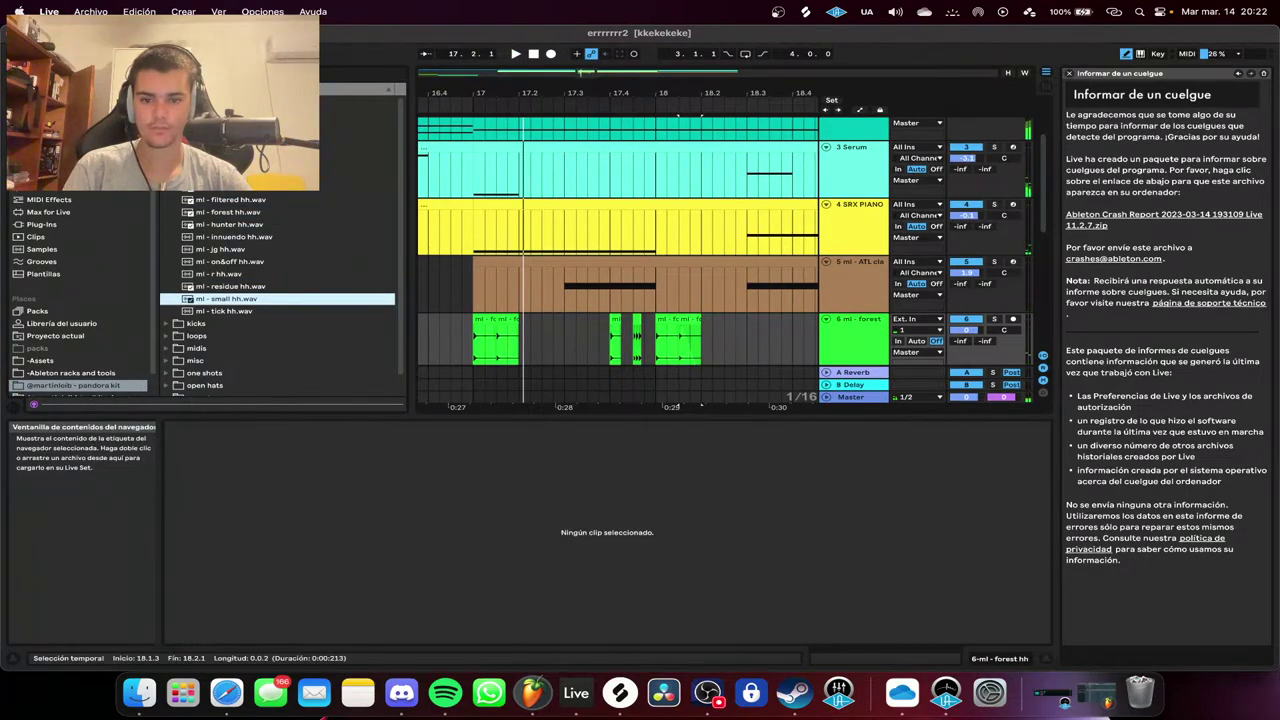
{"action": "left_click", "coordinate": [476, 106]}
{"action": "scroll", "coordinate": [689, 322], "scroll_direction": "up", "scroll_amount": 2}
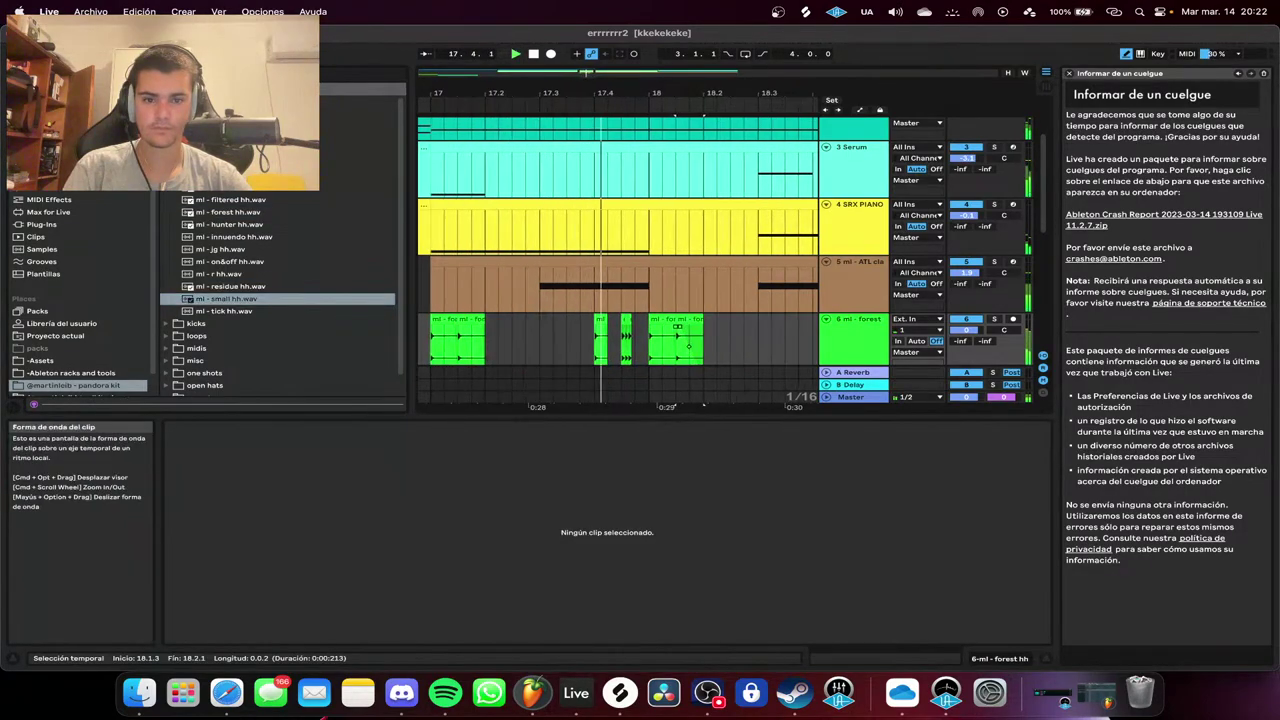
{"action": "left_click", "coordinate": [689, 320]}
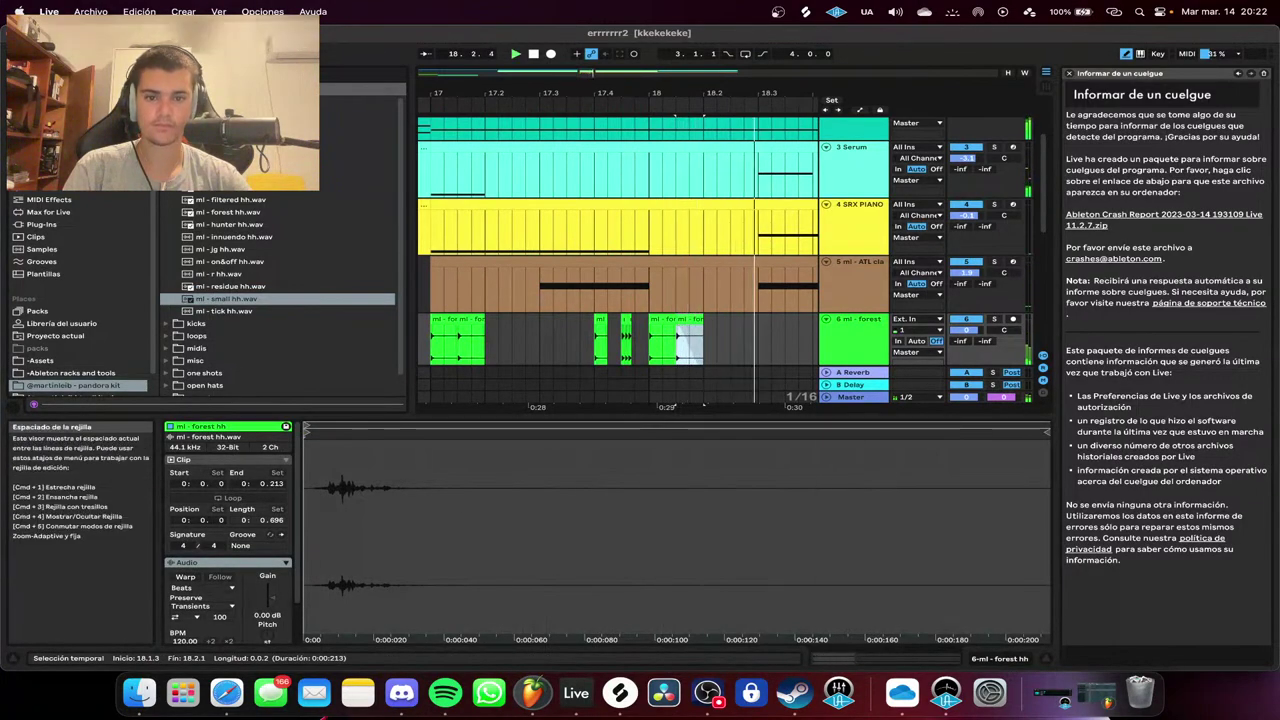
Try to duplicate the forest hi-hat clips of bars 17 and 18 so the copy starts at 18.2.1, and undo the duplication.
{"action": "scroll", "coordinate": [744, 335], "scroll_direction": "down", "scroll_amount": 3}
{"action": "key", "text": "space"}
{"action": "key", "text": "space"}
{"action": "left_click_drag", "start_coordinate": [719, 345], "coordinate": [557, 345]}
{"action": "key", "text": "super+d"}
{"action": "scroll", "coordinate": [592, 338], "scroll_direction": "up", "scroll_amount": 5}
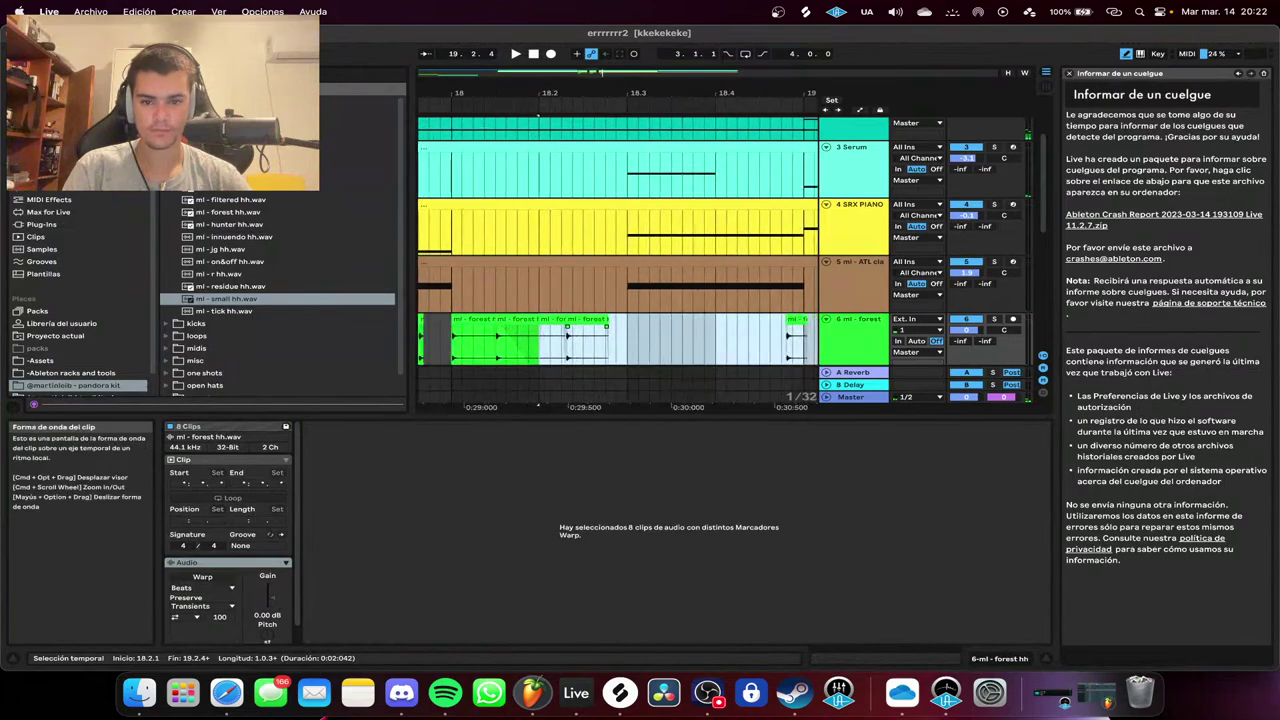
{"action": "scroll", "coordinate": [640, 338], "scroll_direction": "down", "scroll_amount": 3}
{"action": "key", "text": "super+z"}
{"action": "scroll", "coordinate": [584, 338], "scroll_direction": "up", "scroll_amount": 3}
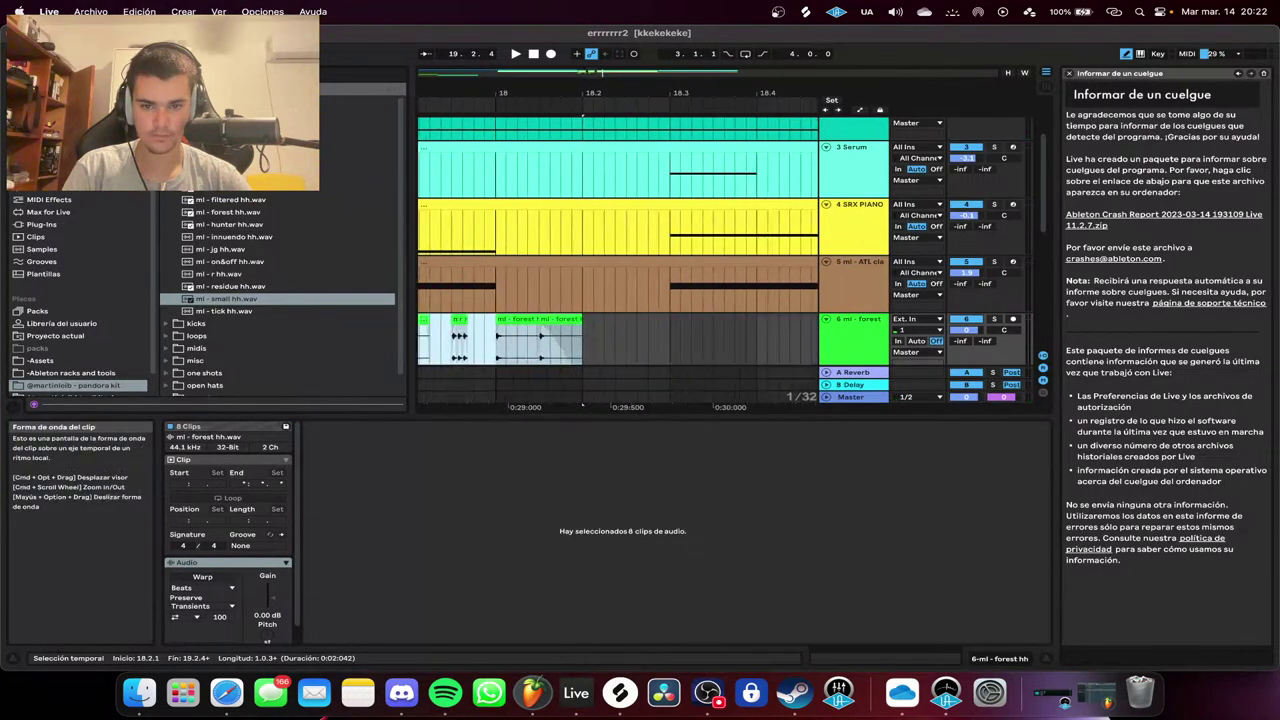
Select the forest hi-hat pattern from 17.1.1 to 18.2.1, duplicate it directly after itself up to 19.3.1, and play it.
{"action": "scroll", "coordinate": [584, 338], "scroll_direction": "down", "scroll_amount": 5}
{"action": "left_click", "coordinate": [449, 404]}
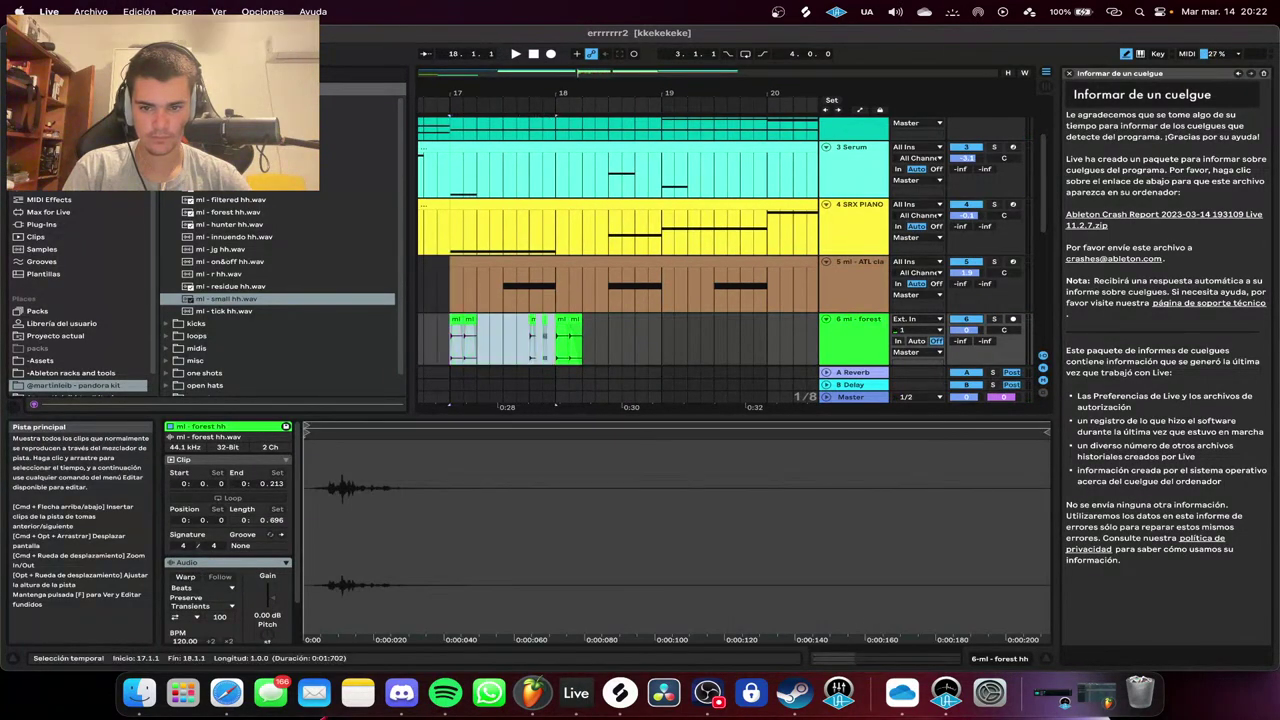
{"action": "left_click_drag", "start_coordinate": [556, 345], "coordinate": [582, 345]}
{"action": "key", "text": "super+d"}
{"action": "key", "text": "space"}
{"action": "scroll", "coordinate": [582, 338], "scroll_direction": "down", "scroll_amount": 5}
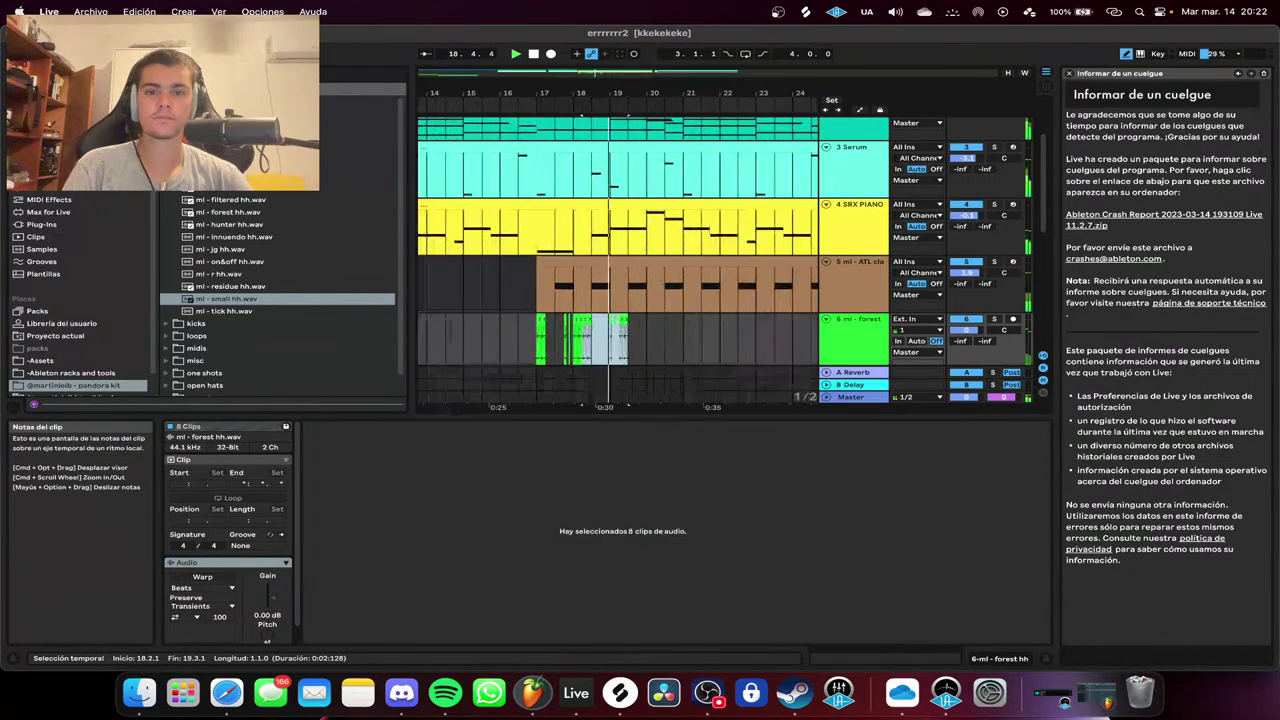
Reduce the height of the clip detail area, delete the forest hi-hat clip at 18.2.1, and replay the pattern from bar 17.
{"action": "left_click", "coordinate": [531, 404]}
{"action": "left_click_drag", "start_coordinate": [545, 416], "coordinate": [545, 499]}
{"action": "scroll", "coordinate": [594, 345], "scroll_direction": "up", "scroll_amount": 6}
{"action": "left_click", "coordinate": [649, 345]}
{"action": "left_click", "coordinate": [566, 321]}
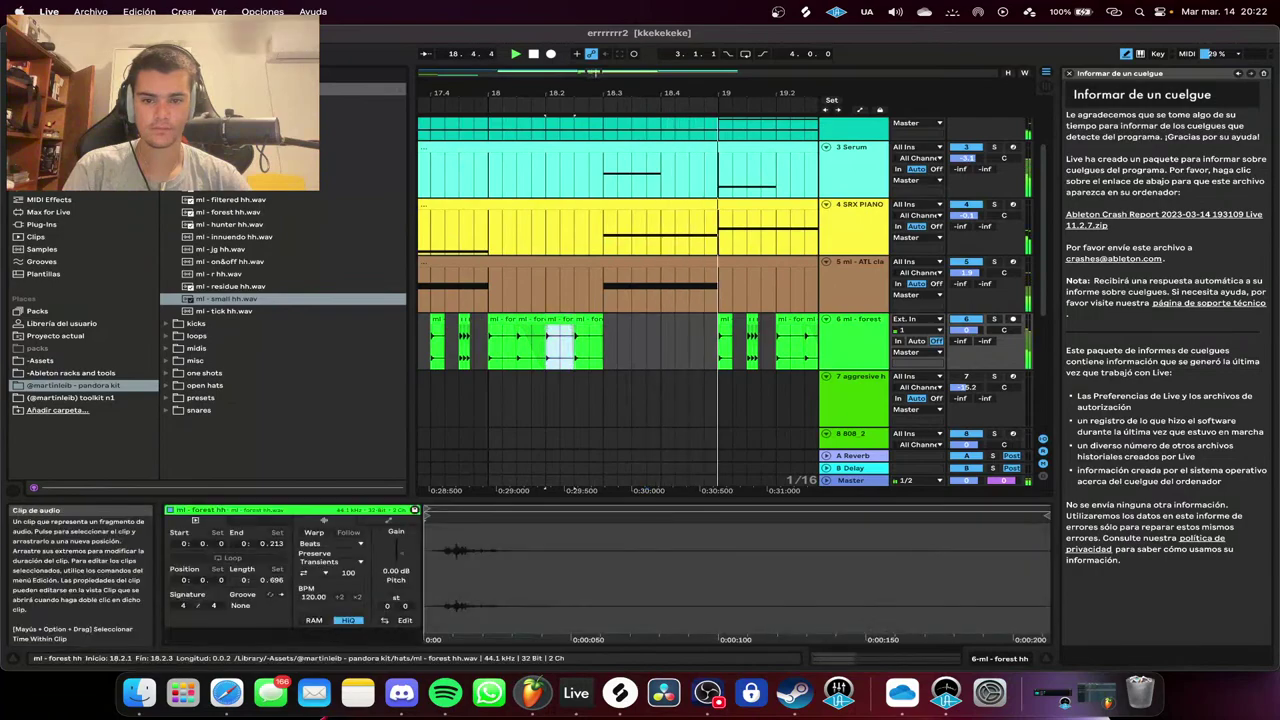
{"action": "key", "text": "space"}
{"action": "key", "text": "space"}
{"action": "key", "text": "Delete"}
{"action": "key", "text": "space"}
{"action": "scroll", "coordinate": [570, 323], "scroll_direction": "down", "scroll_amount": 5}
{"action": "left_click", "coordinate": [474, 107]}
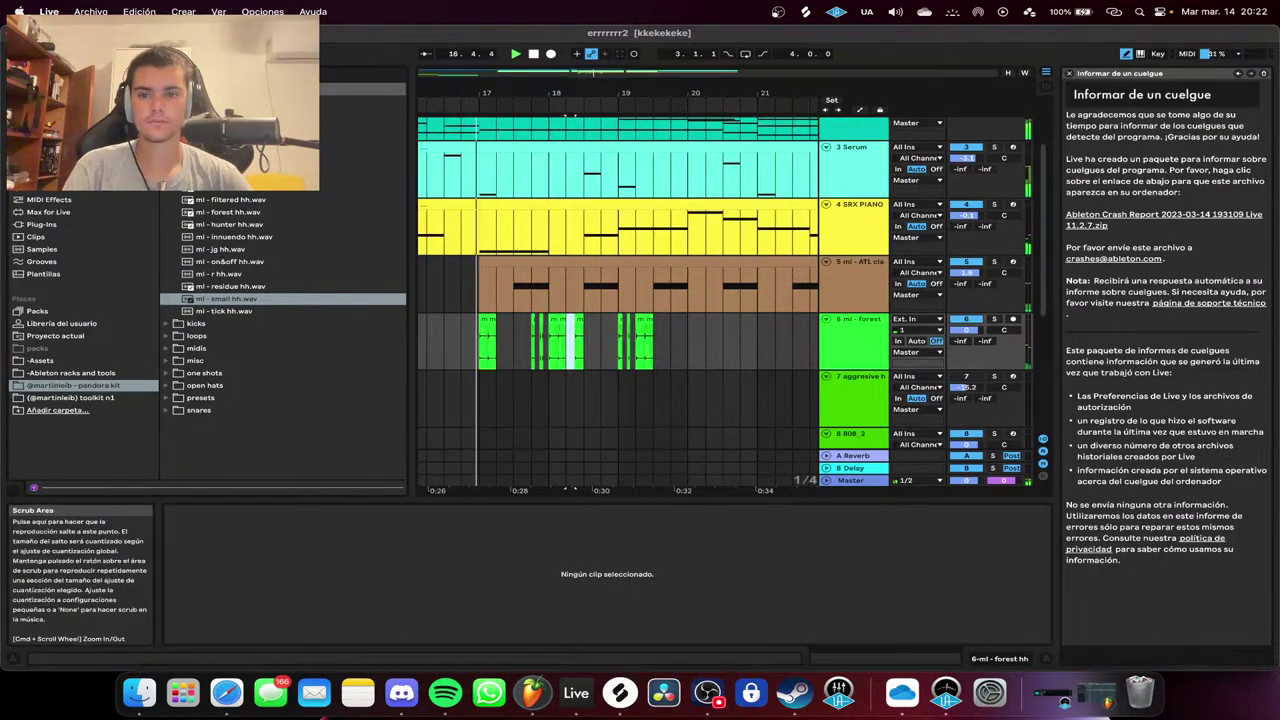
{"action": "scroll", "coordinate": [566, 338], "scroll_direction": "up", "scroll_amount": 6}
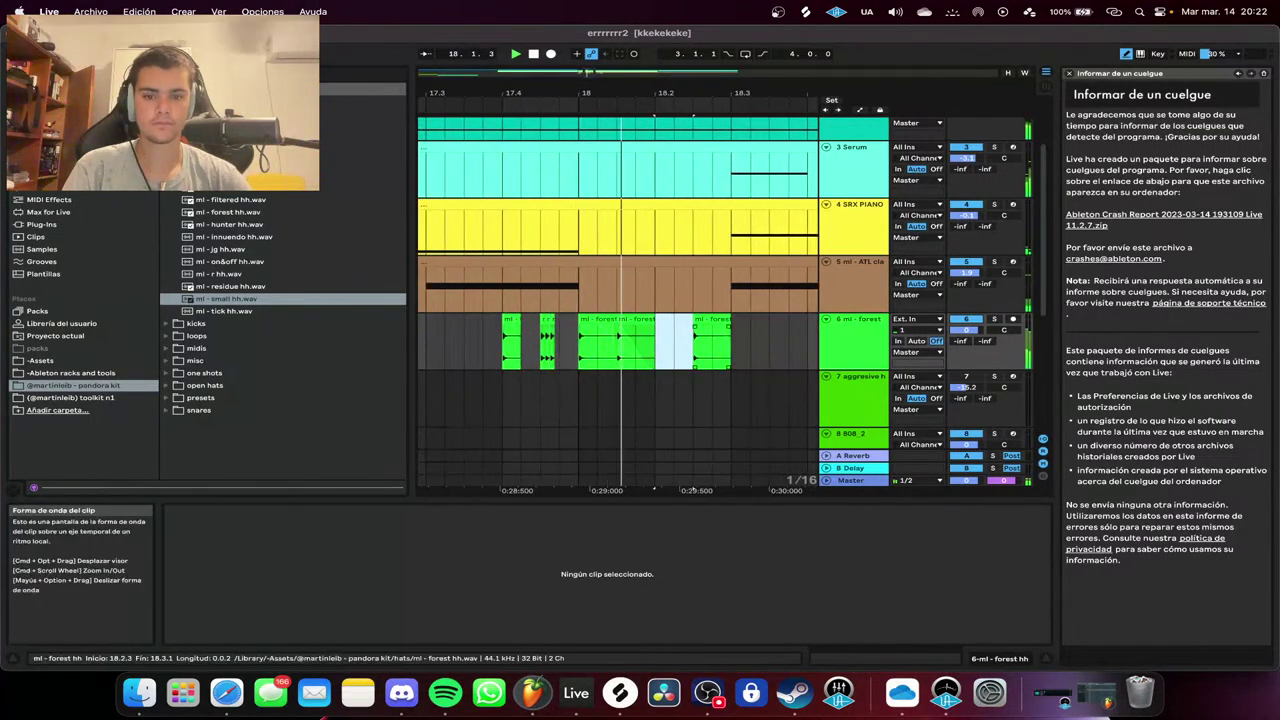
Replay the forest hi-hat pattern and delete its short clips at the start of bar 19.
{"action": "scroll", "coordinate": [726, 329], "scroll_direction": "down", "scroll_amount": 6}
{"action": "scroll", "coordinate": [726, 329], "scroll_direction": "up", "scroll_amount": 4}
{"action": "key", "text": "space"}
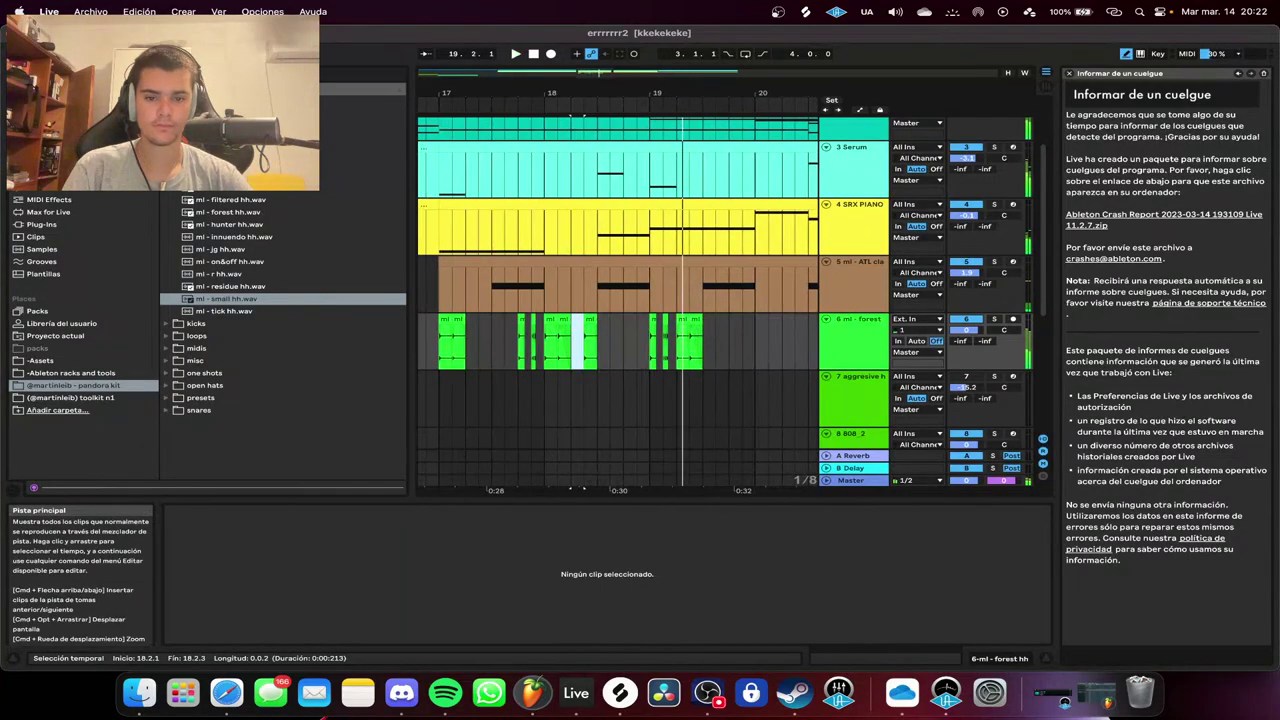
{"action": "scroll", "coordinate": [726, 329], "scroll_direction": "up", "scroll_amount": 2}
{"action": "key", "text": "space"}
{"action": "left_click_drag", "start_coordinate": [638, 342], "coordinate": [600, 342]}
{"action": "key", "text": "Delete"}
Duplicate the forest hi-hat track's section from 17.1.1 to 21.1.1 directly after itself, up to 25.1.1.
{"action": "scroll", "coordinate": [682, 342], "scroll_direction": "up", "scroll_amount": 1}
{"action": "scroll", "coordinate": [748, 342], "scroll_direction": "down", "scroll_amount": 8}
{"action": "scroll", "coordinate": [782, 342], "scroll_direction": "up", "scroll_amount": 5}
{"action": "key", "text": "space"}
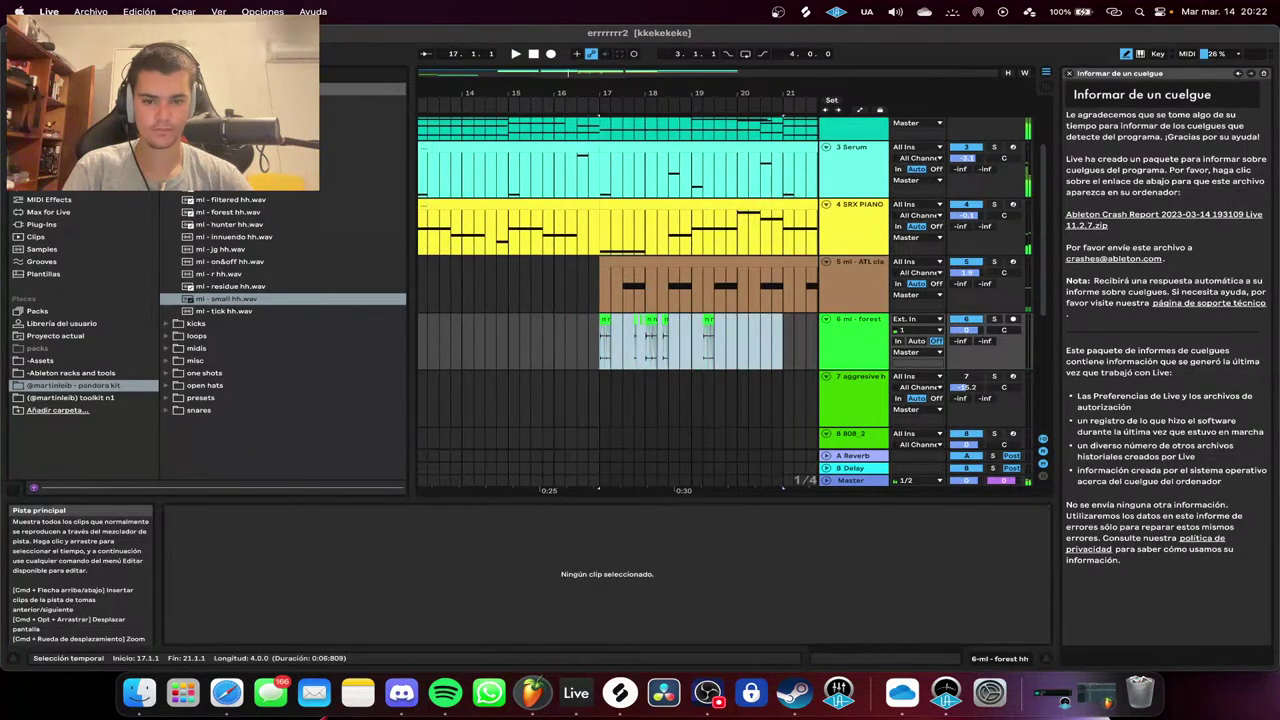
{"action": "key", "text": "super+d"}
{"action": "scroll", "coordinate": [654, 340], "scroll_direction": "down", "scroll_amount": 2}
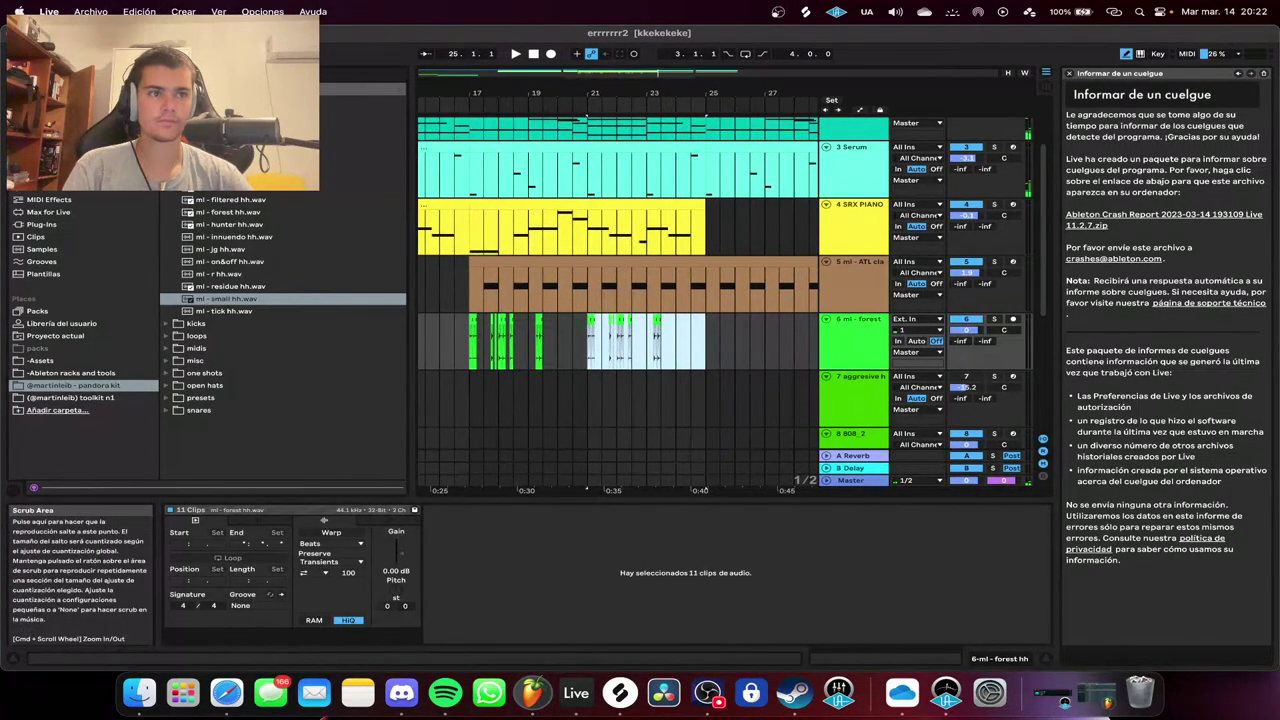
Solo the forest hi-hat track, play it, and add the HalfTime plug-in with its default settings.
{"action": "left_click", "coordinate": [994, 319]}
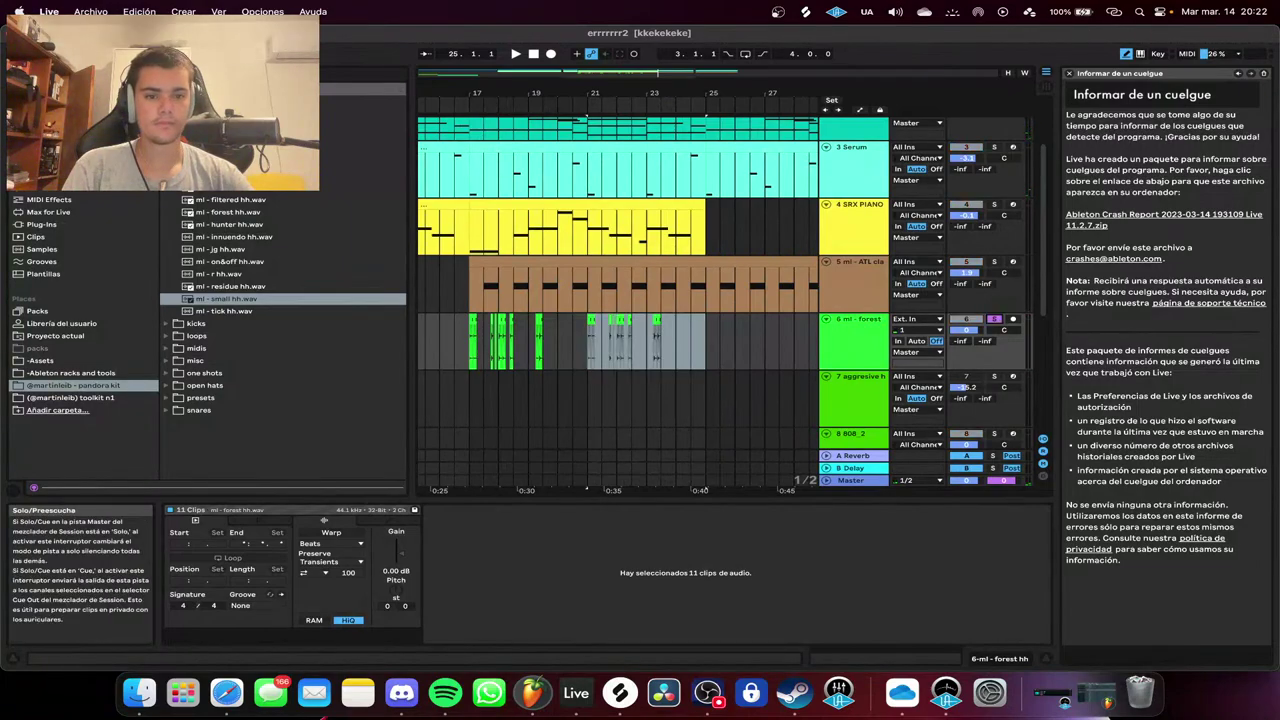
{"action": "key", "text": "space"}
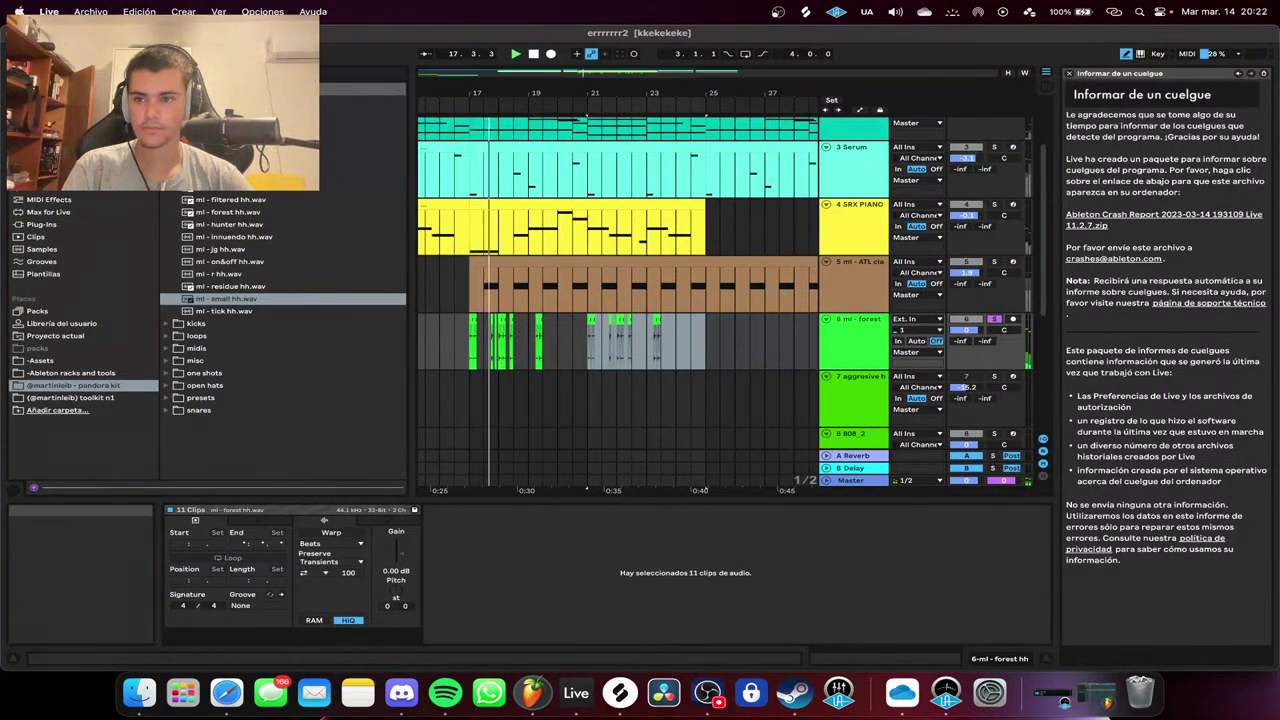
{"action": "left_click", "coordinate": [60, 200]}
{"action": "key", "text": "Up"}
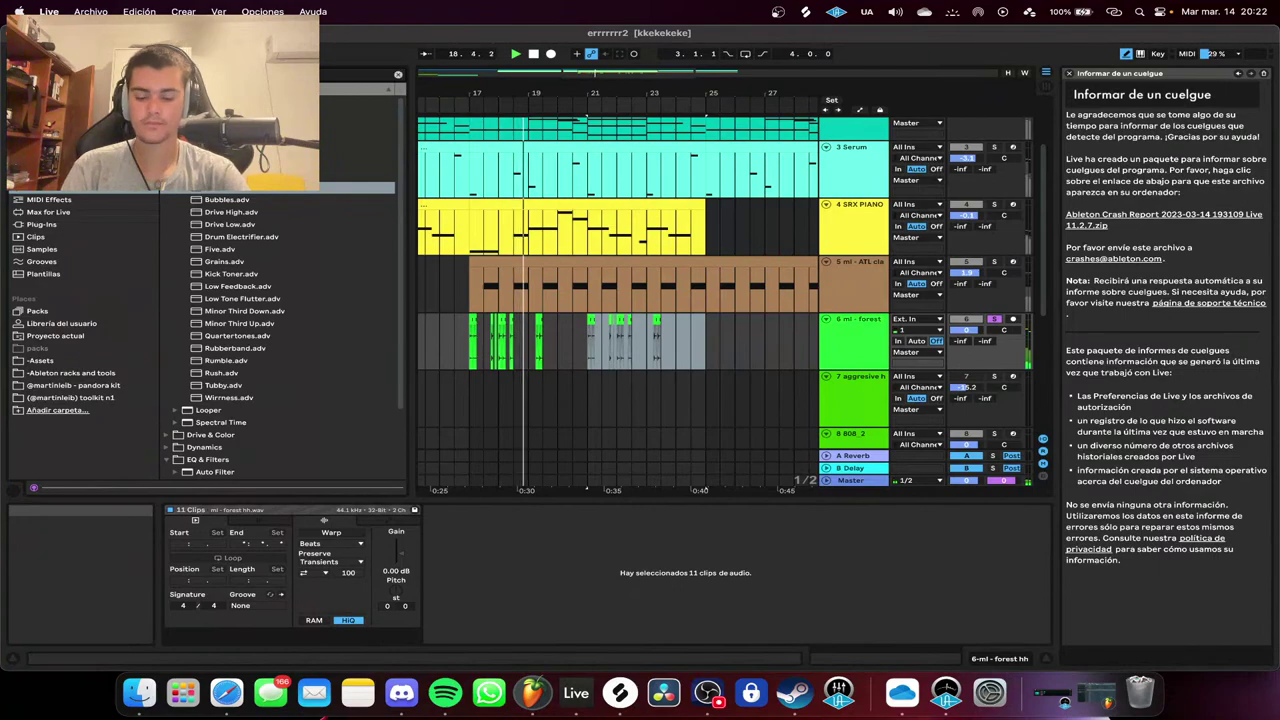
{"action": "key", "text": "super+f"}
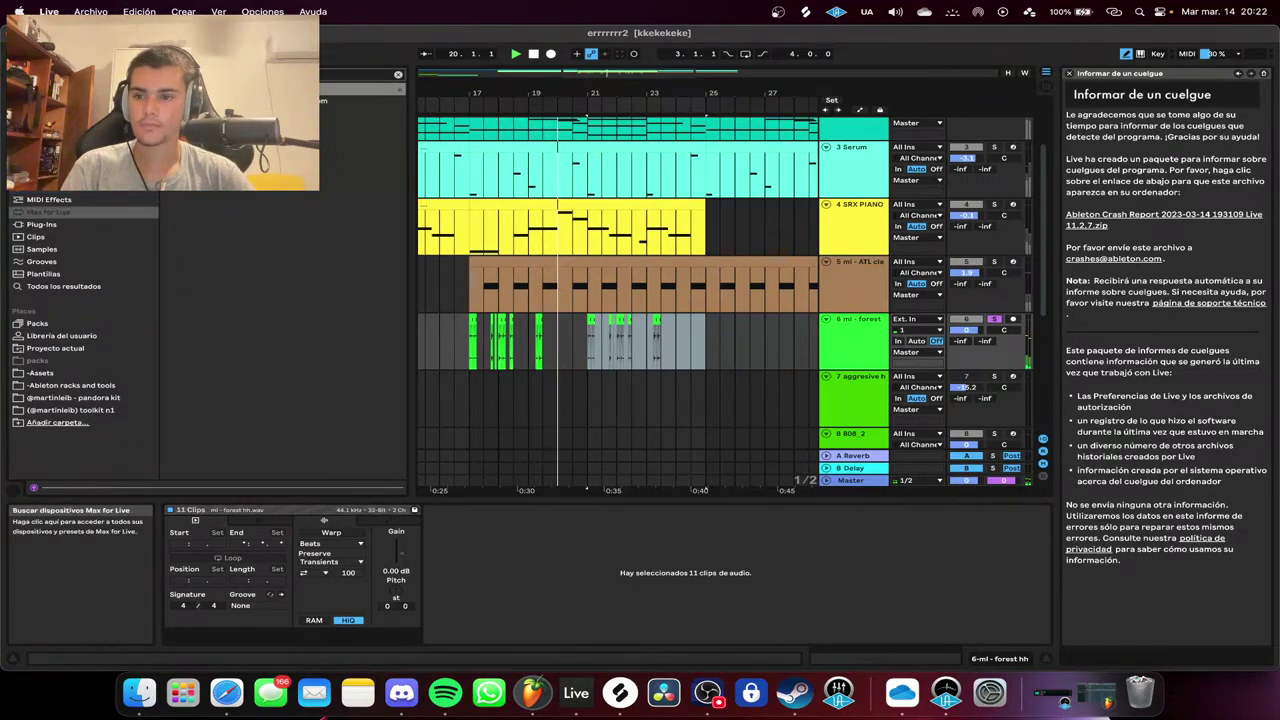
{"action": "key", "text": "Down"}
{"action": "double_click", "coordinate": [283, 126]}
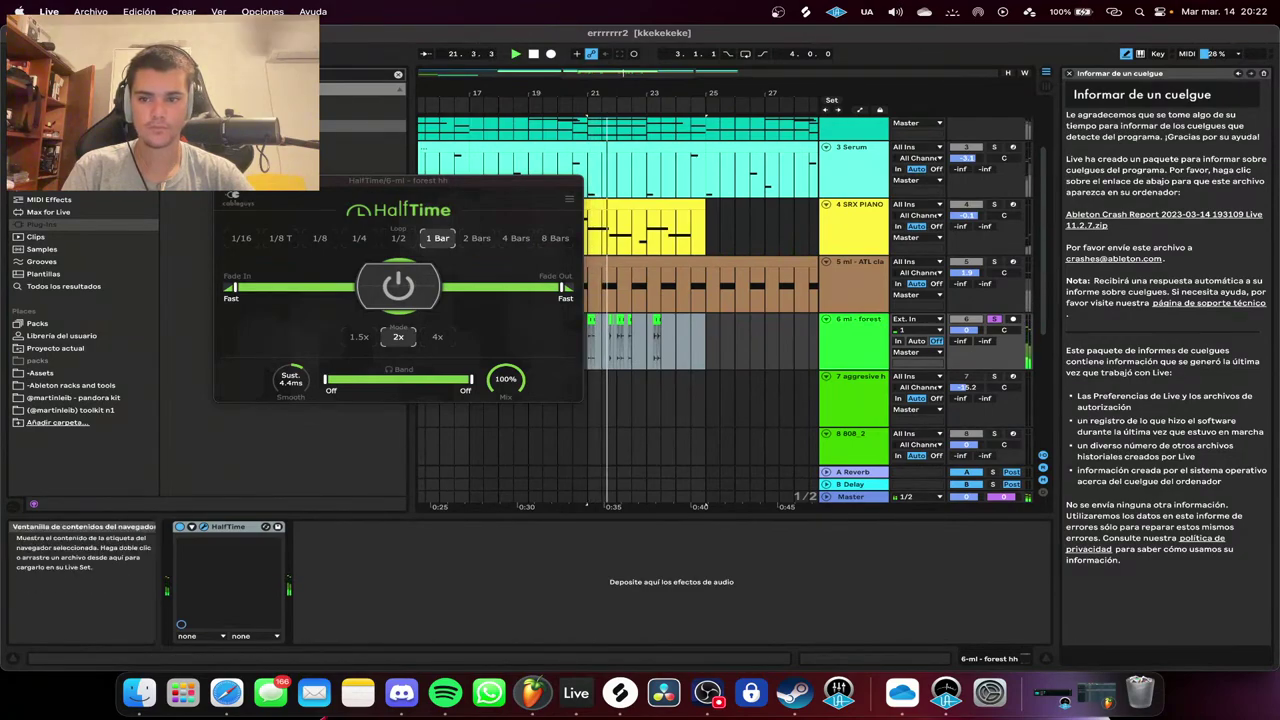
{"action": "left_click", "coordinate": [222, 181]}
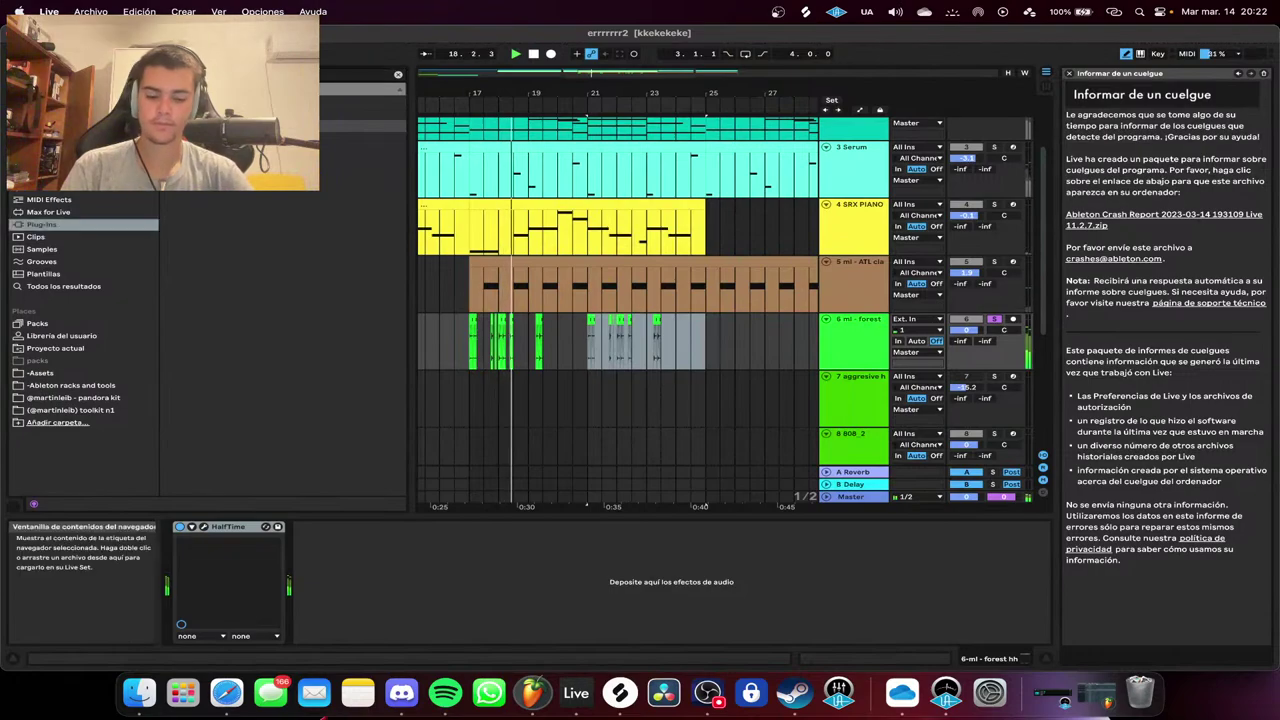
Add the Ascent audio effect preset to the forest hi-hat track and place it before HalfTime.
{"action": "key", "text": "super+f"}
{"action": "left_click", "coordinate": [50, 187]}
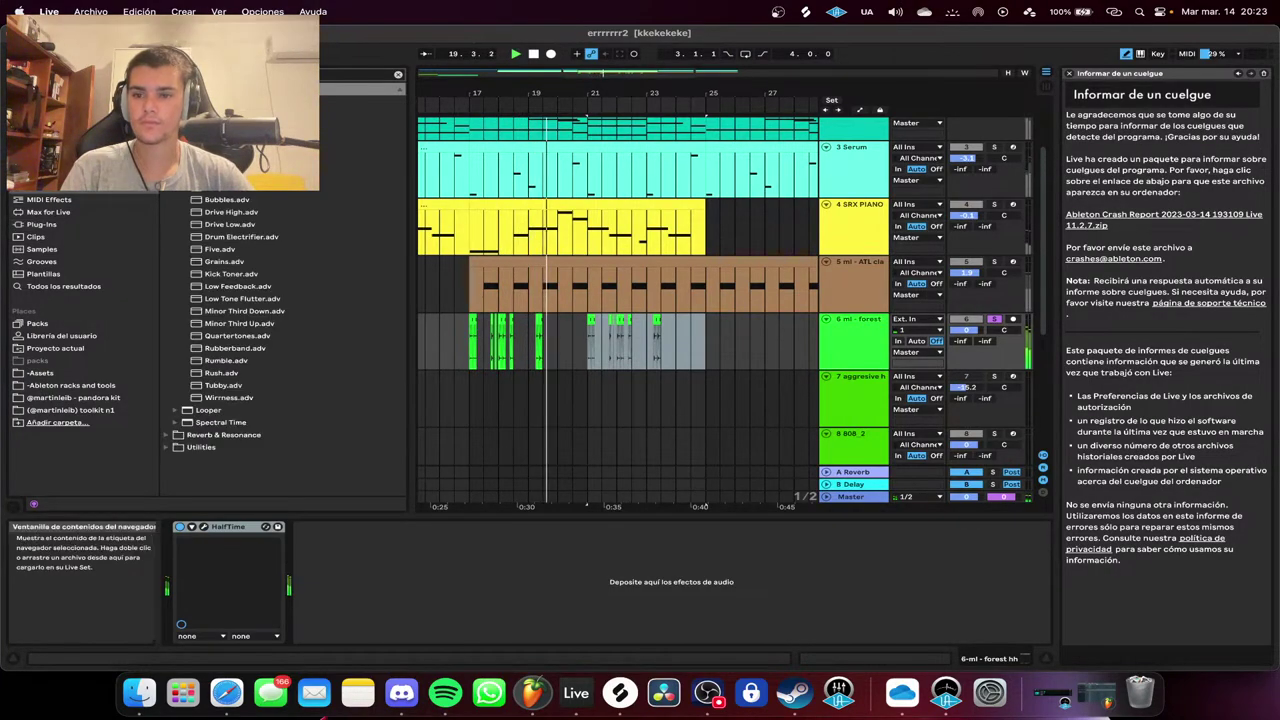
{"action": "left_click_drag", "start_coordinate": [230, 175], "coordinate": [430, 582]}
{"action": "key", "text": "space"}
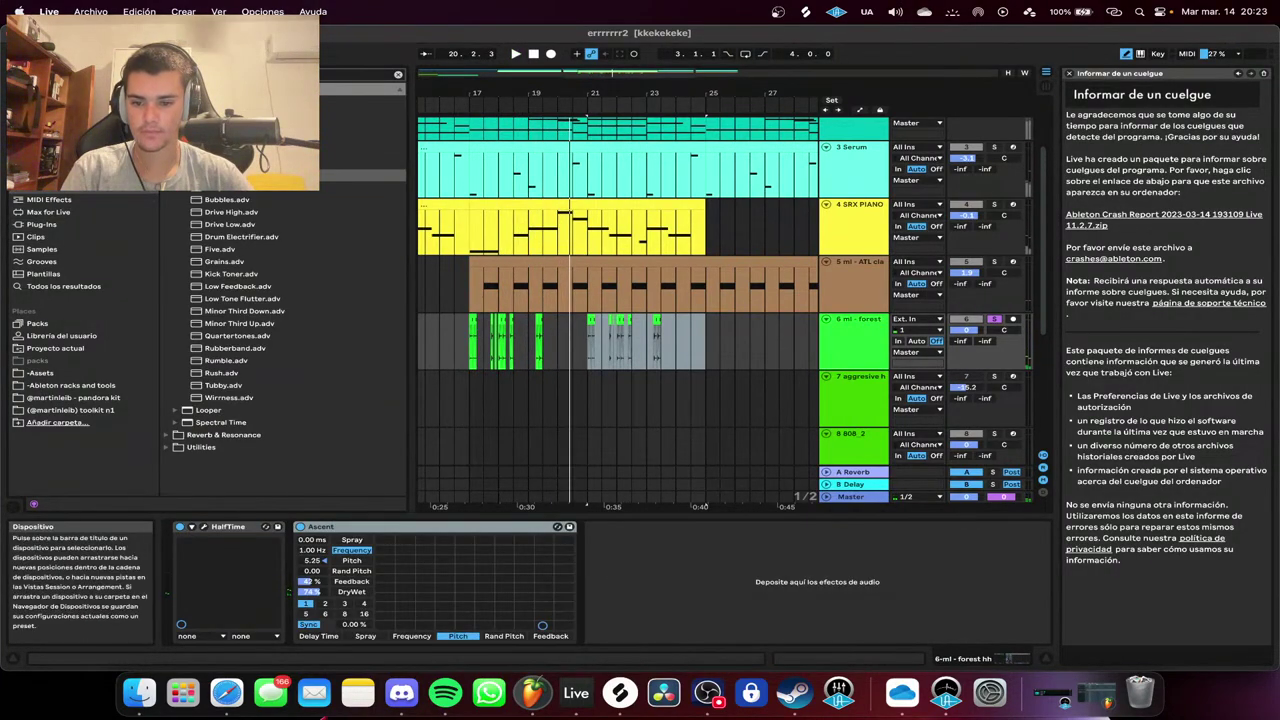
{"action": "left_click_drag", "start_coordinate": [340, 527], "coordinate": [190, 560]}
{"action": "key", "text": "space"}
Set Ascent's pitch to -23.0, add the Drive High preset after HalfTime, and replay from bar 17.
{"action": "left_click", "coordinate": [231, 560]}
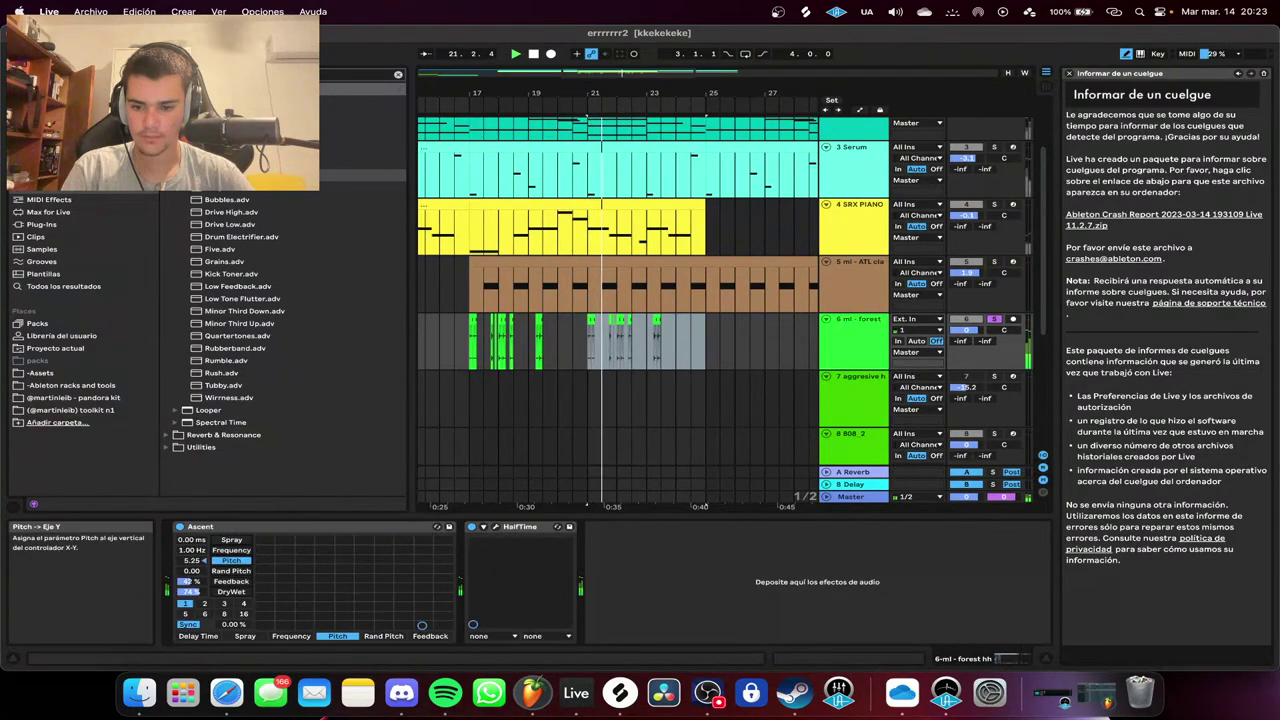
{"action": "key", "text": "space"}
{"action": "left_click", "coordinate": [424, 596]}
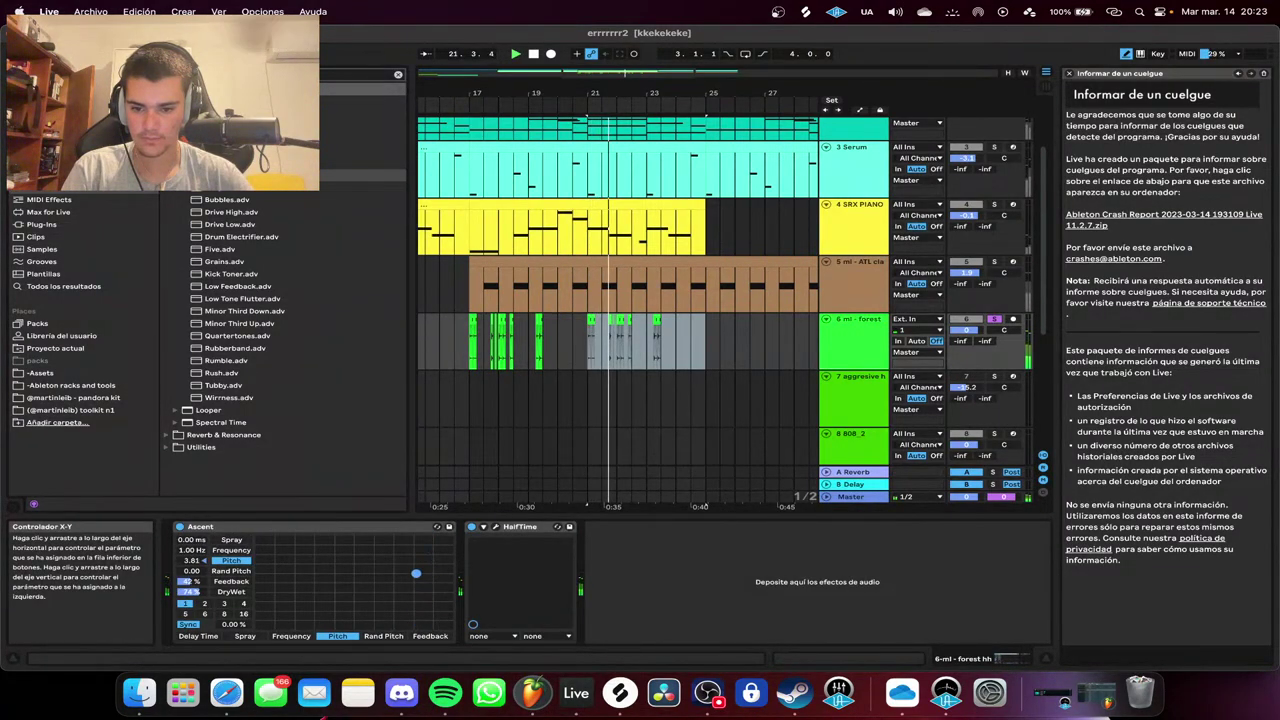
{"action": "left_click", "coordinate": [465, 108]}
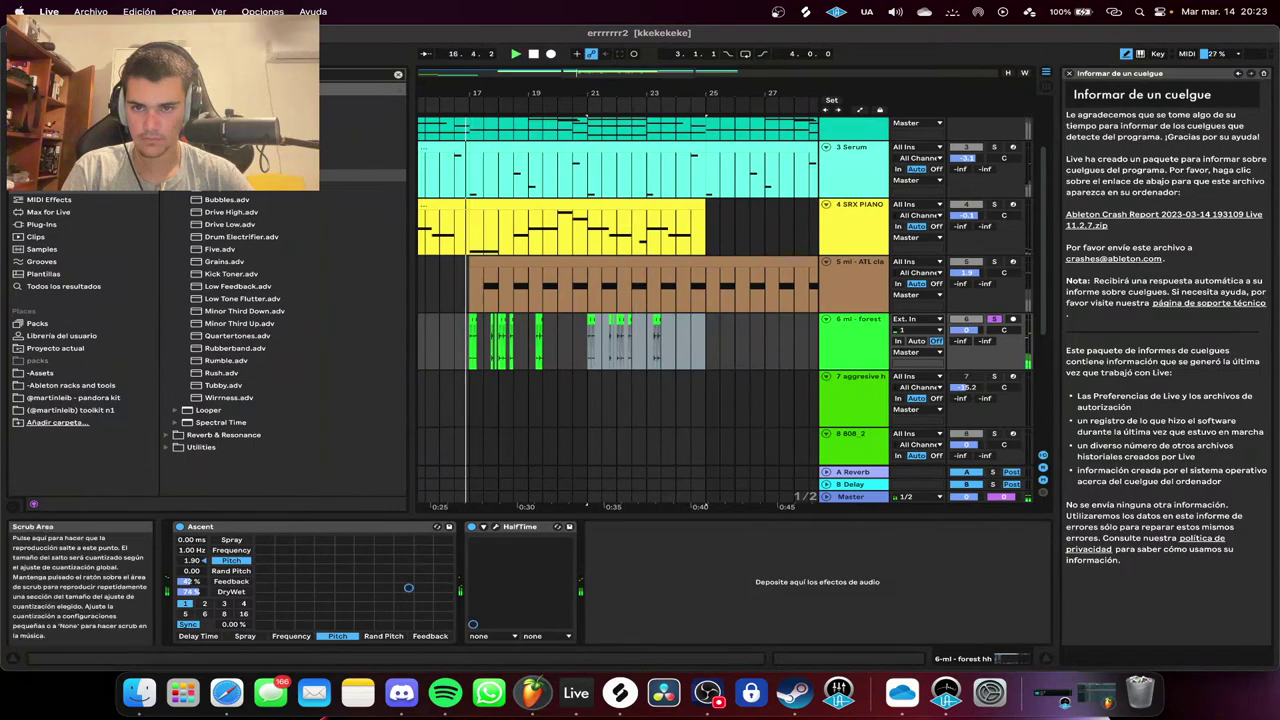
{"action": "left_click", "coordinate": [365, 603]}
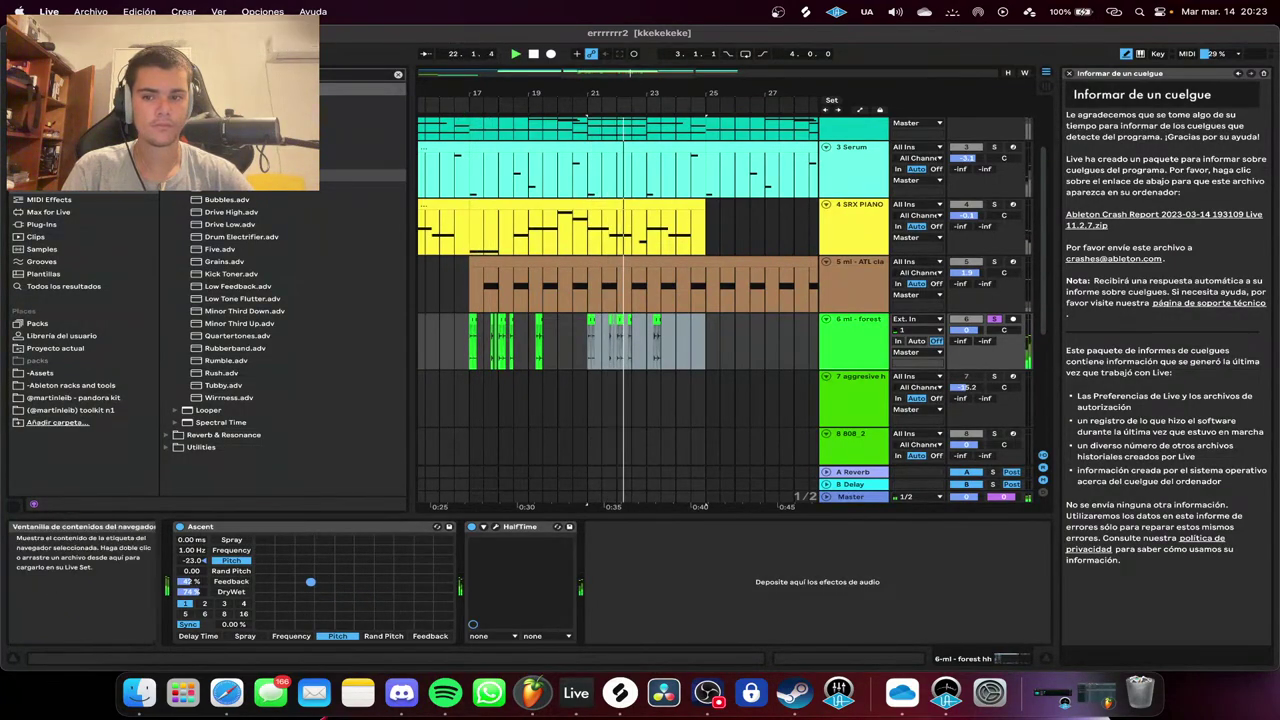
{"action": "double_click", "coordinate": [230, 212]}
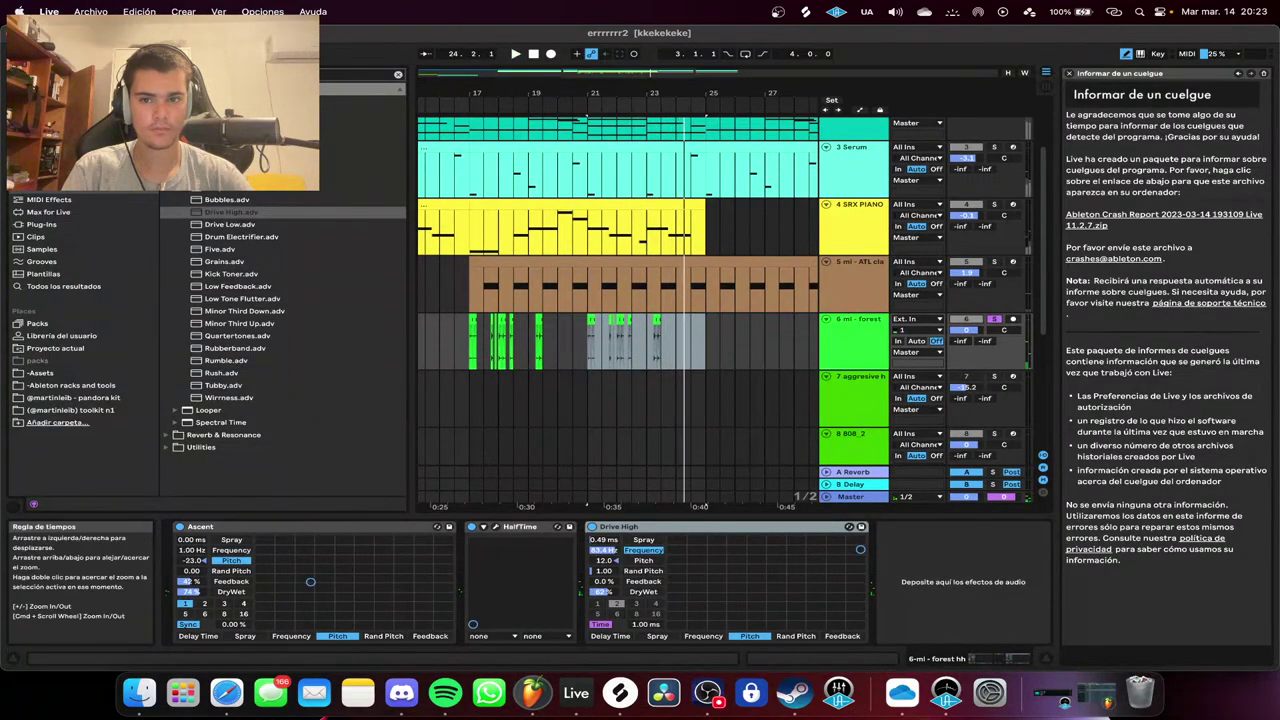
{"action": "left_click", "coordinate": [471, 93]}
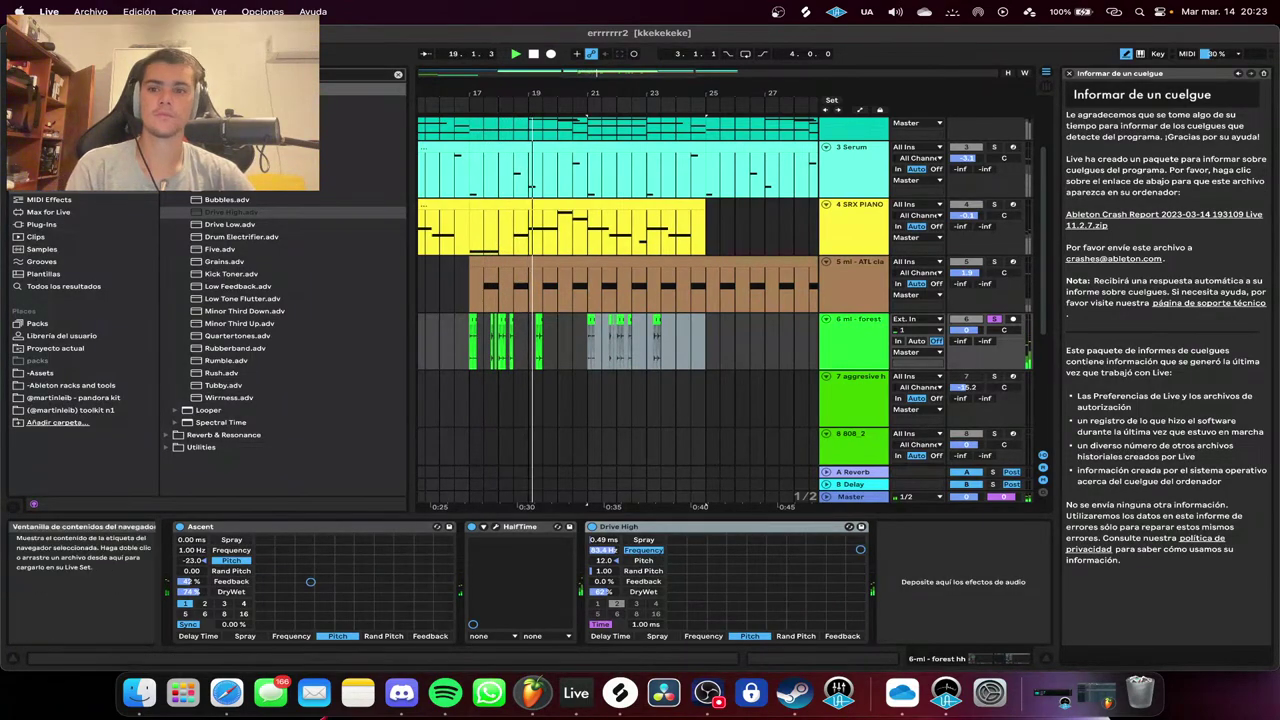
{"action": "left_click", "coordinate": [175, 137]}
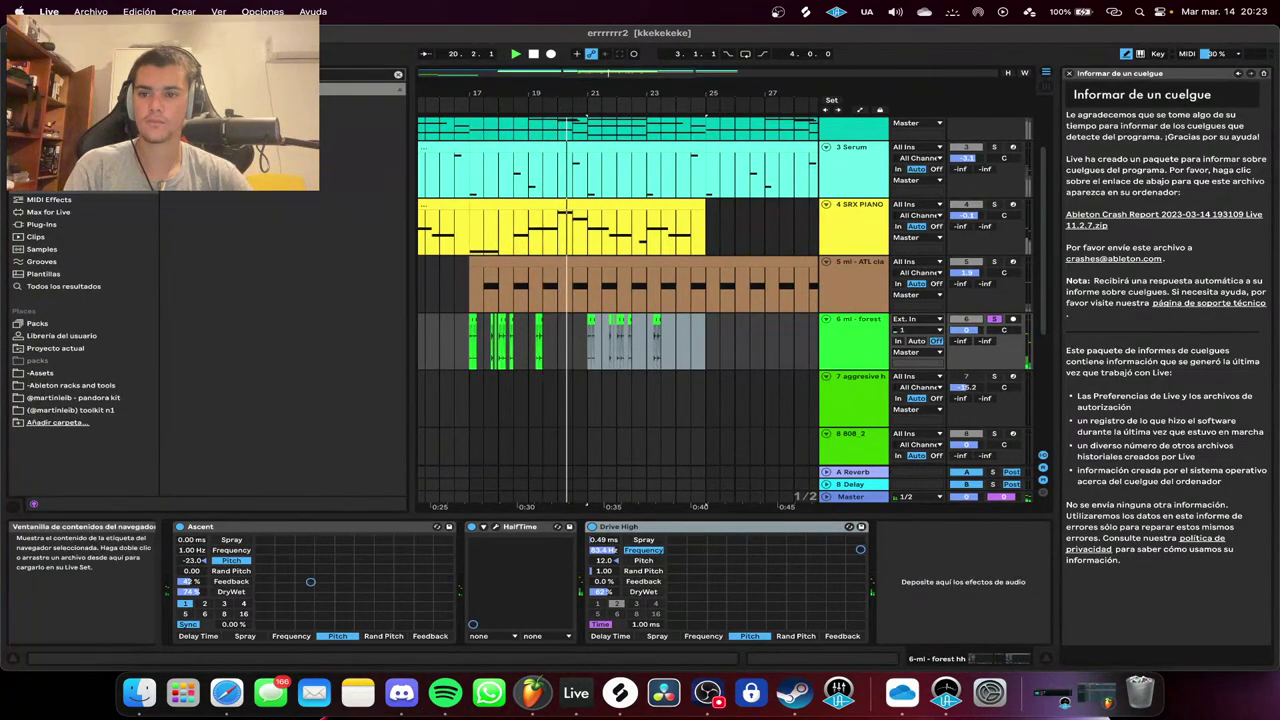
{"action": "double_click", "coordinate": [225, 163]}
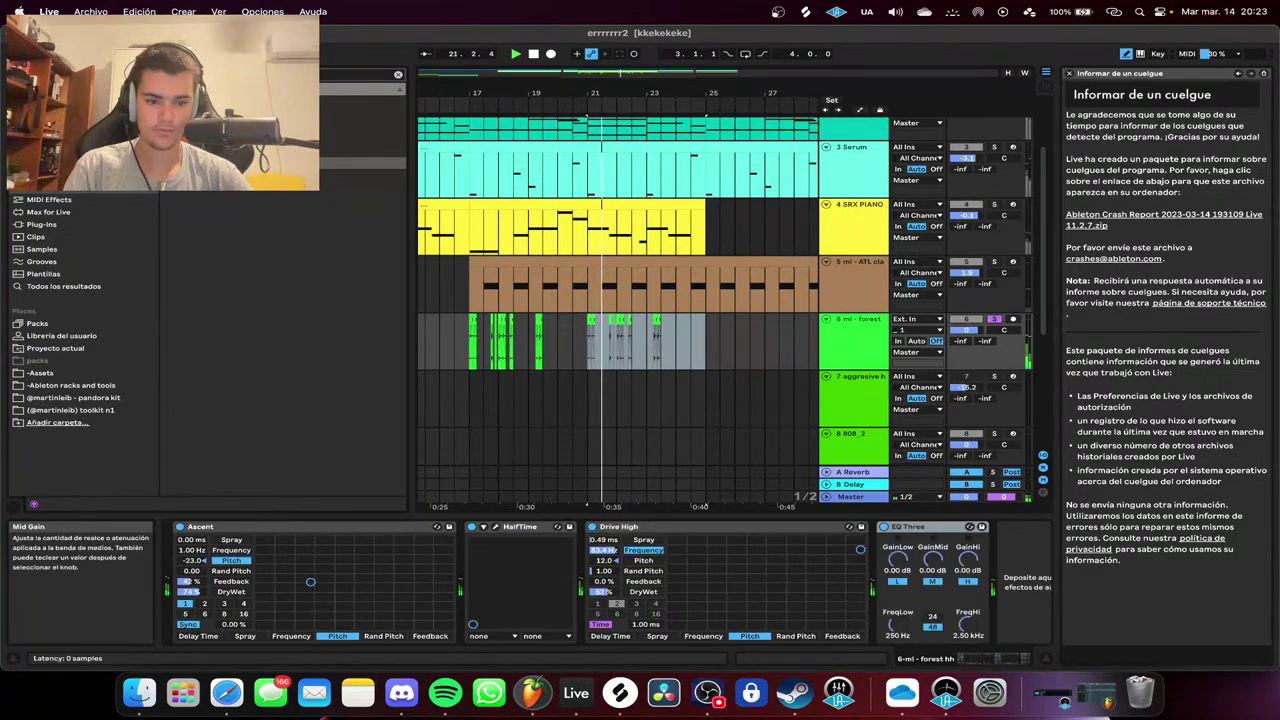
{"action": "left_click", "coordinate": [932, 527]}
{"action": "key", "text": "Delete"}
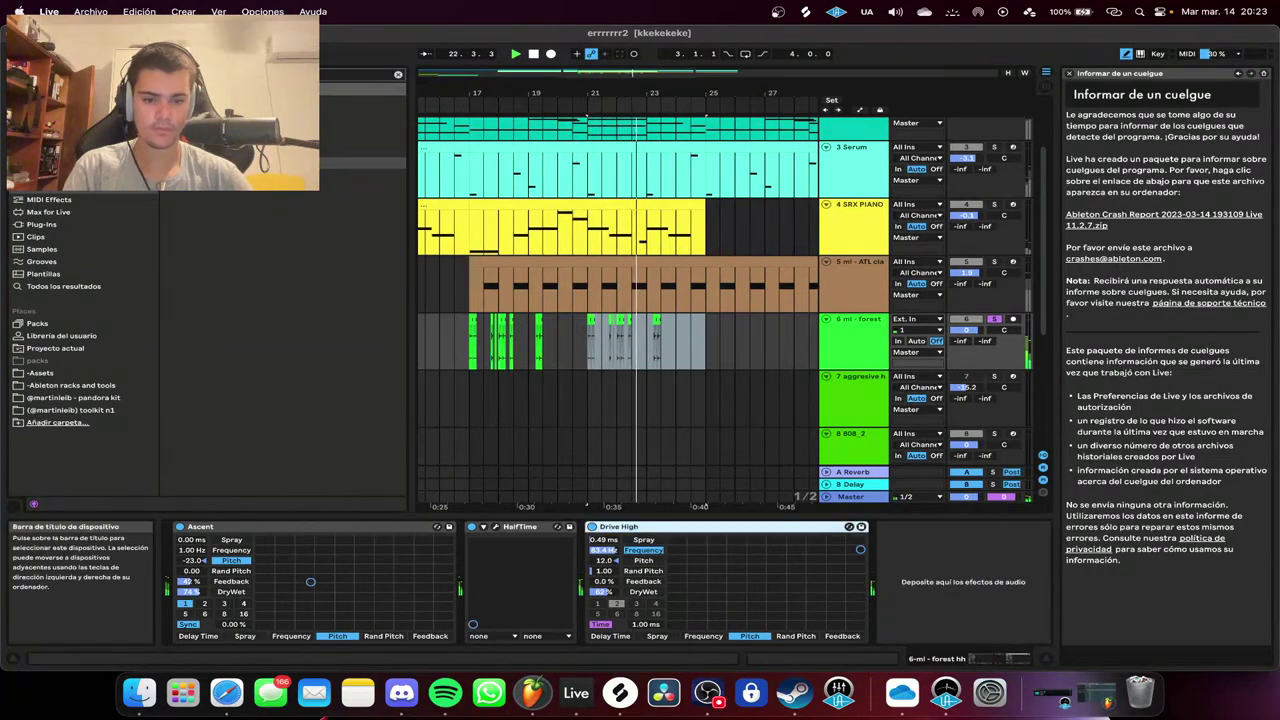
Add an EQ Eight after Drive High with band 1 as a low cut at 66.7 Hz and Q 0.32, and replay from bar 17.
{"action": "key", "text": "space"}
{"action": "left_click", "coordinate": [225, 150]}
{"action": "double_click", "coordinate": [225, 150]}
{"action": "key", "text": "space"}
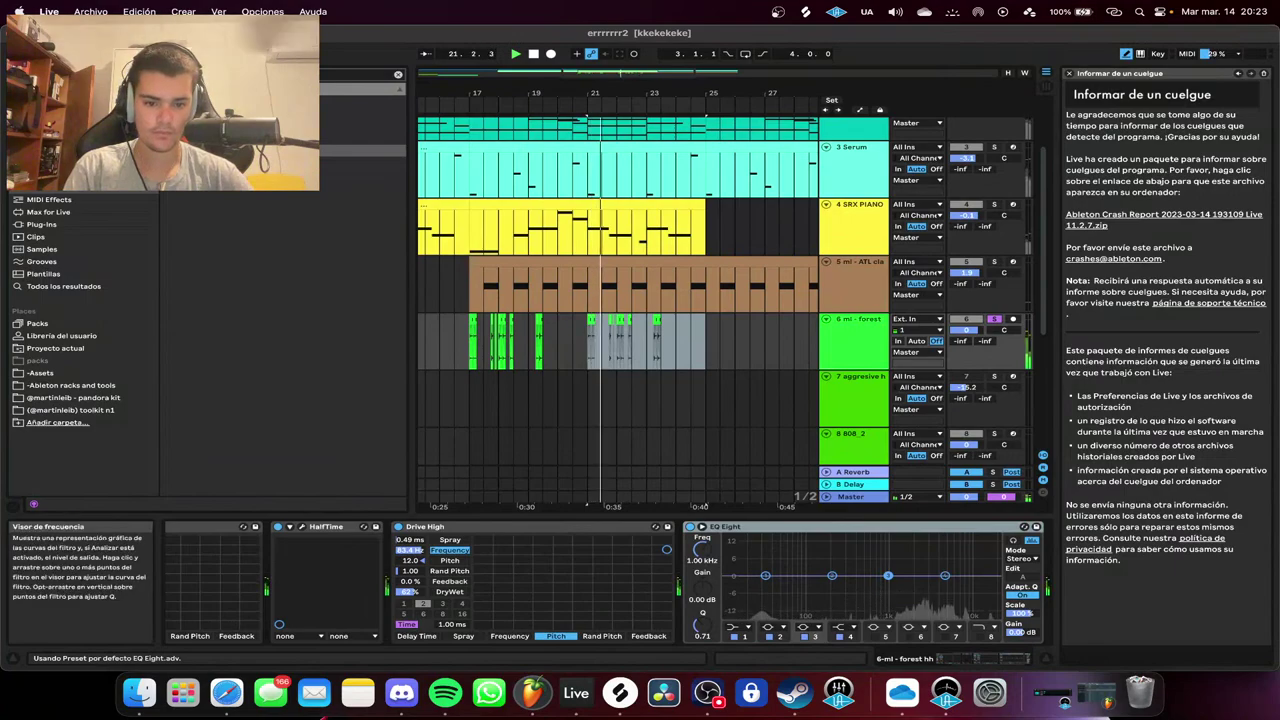
{"action": "left_click", "coordinate": [737, 627]}
{"action": "left_click", "coordinate": [734, 558]}
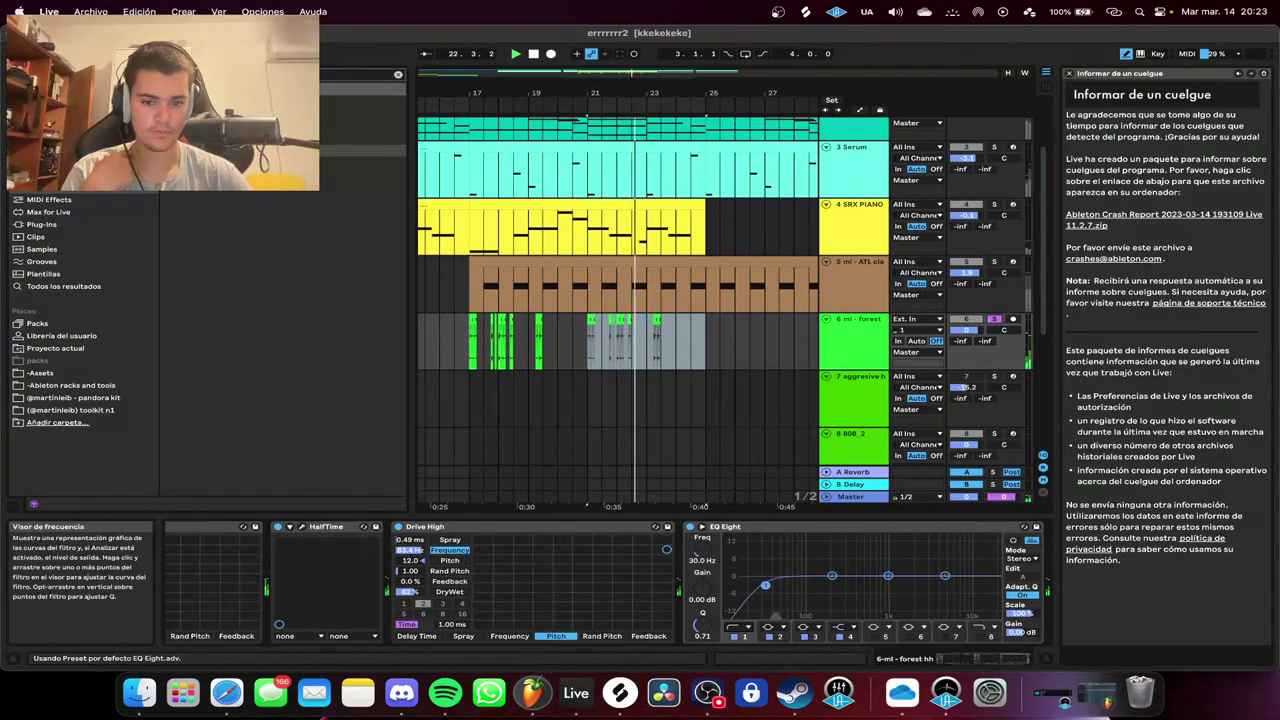
{"action": "left_click_drag", "start_coordinate": [766, 584], "coordinate": [793, 597]}
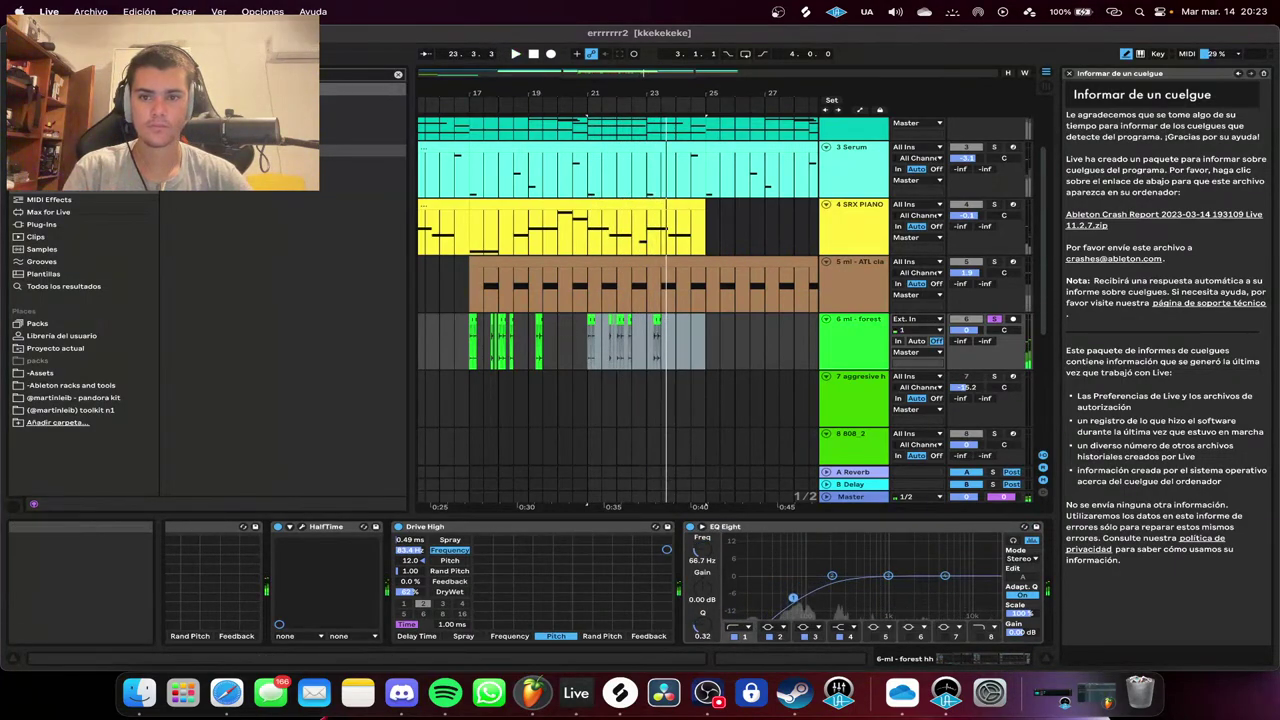
{"action": "left_click", "coordinate": [472, 106]}
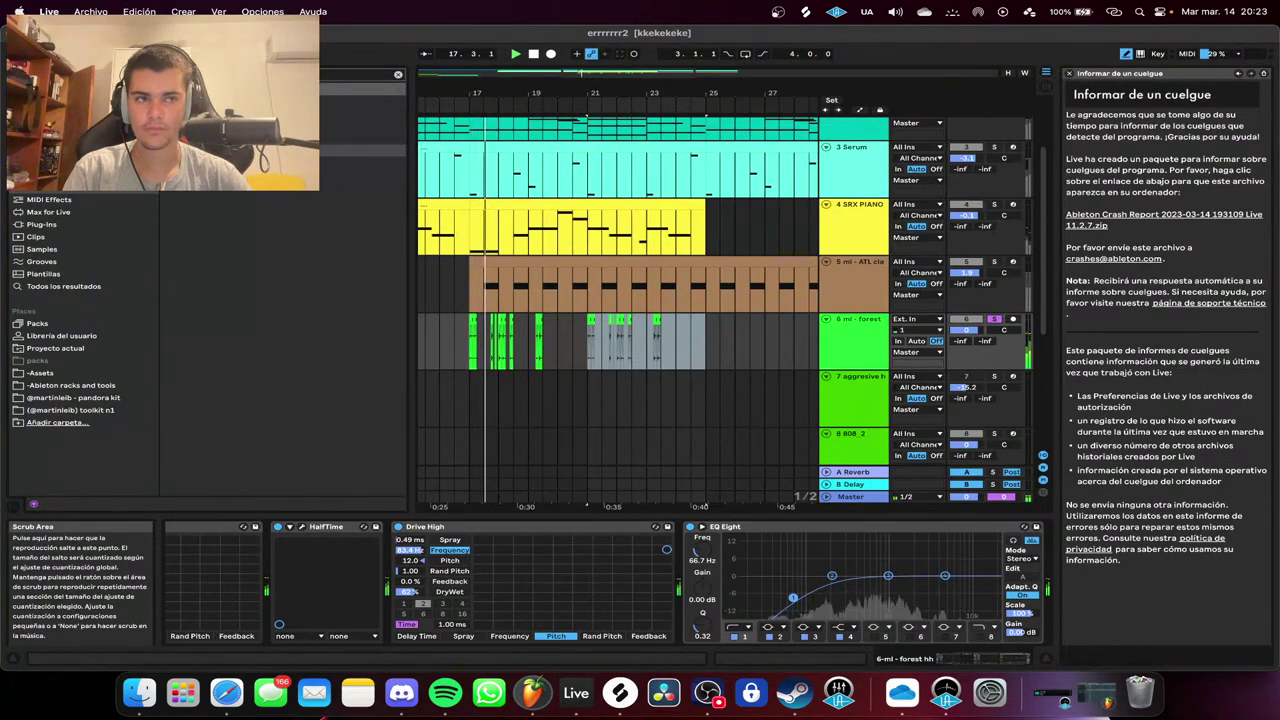
Add the Timeless 3 plug-in after EQ Eight and sync its delay to 1/16 Note.
{"action": "left_click", "coordinate": [398, 74]}
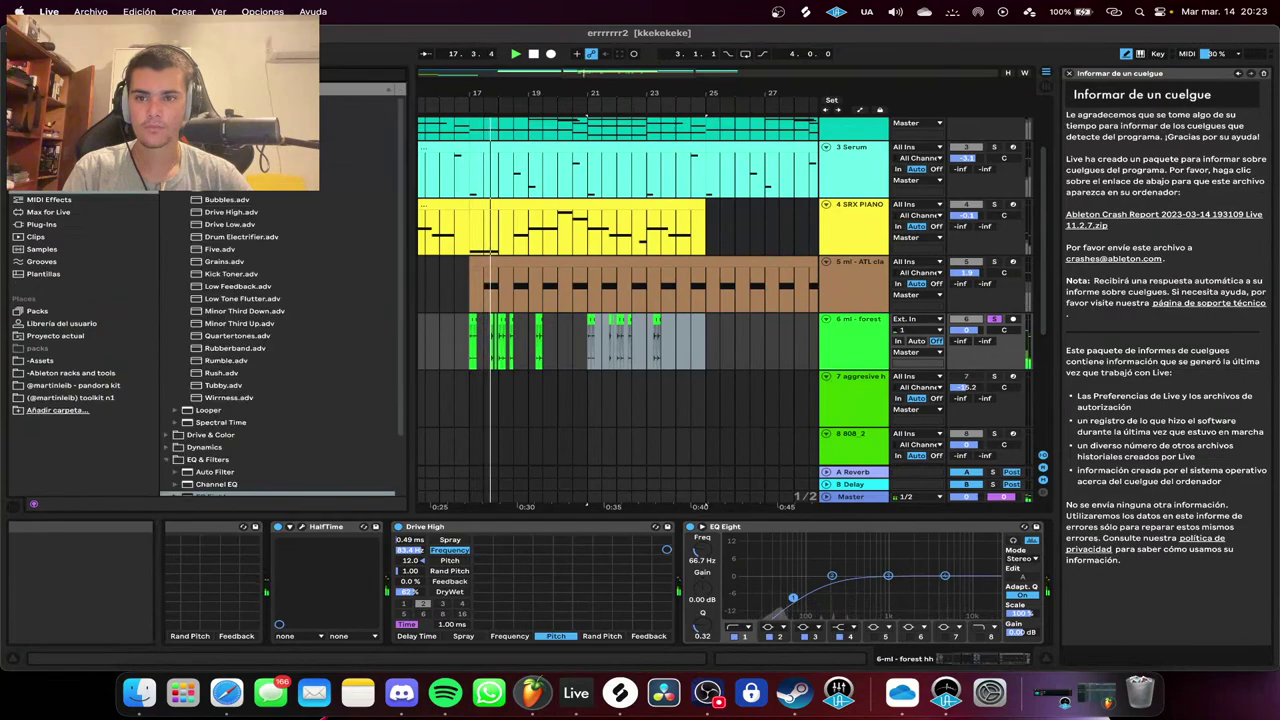
{"action": "left_click", "coordinate": [42, 225]}
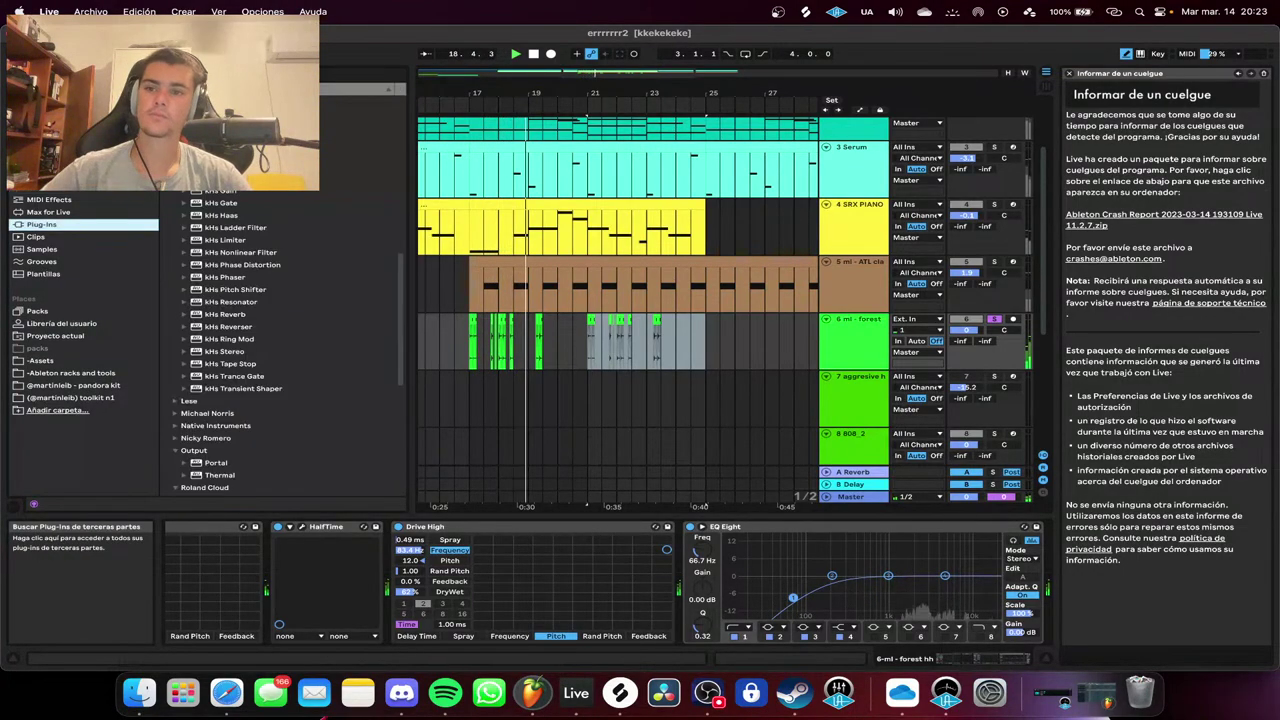
{"action": "left_click", "coordinate": [240, 74]}
{"action": "type", "text": "?"}
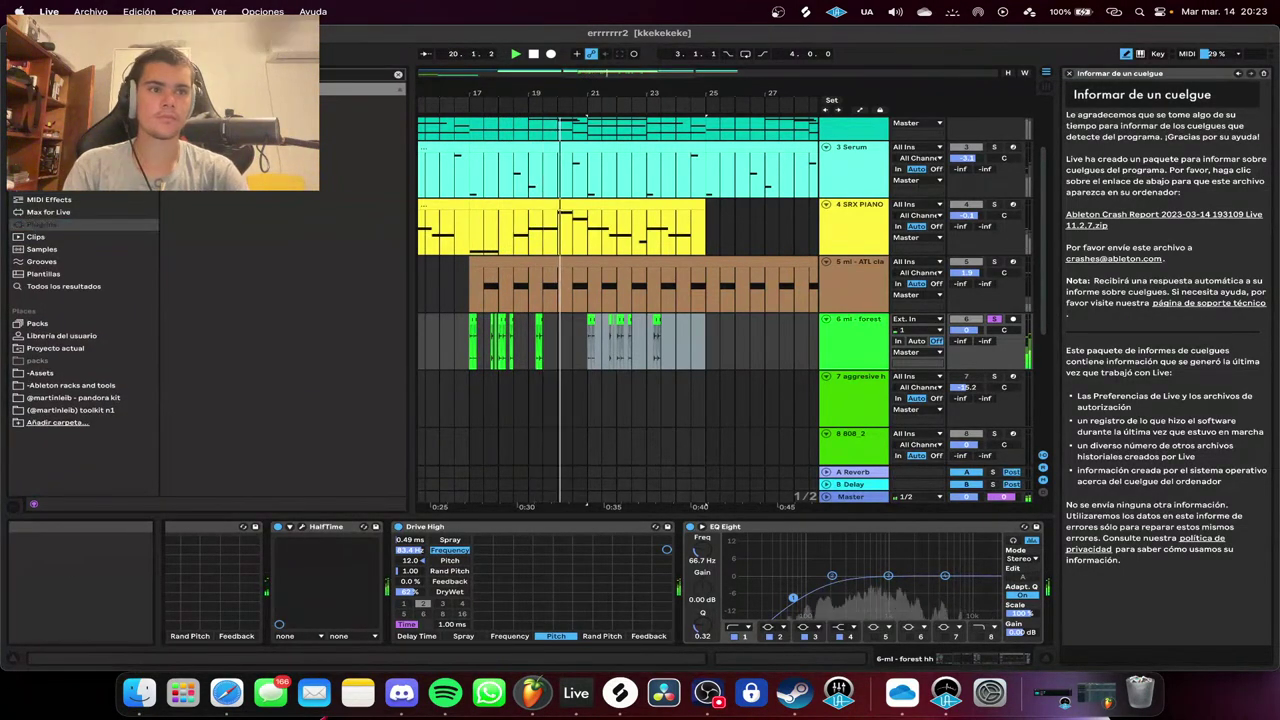
{"action": "left_click_drag", "start_coordinate": [260, 126], "coordinate": [850, 580]}
{"action": "left_click", "coordinate": [615, 386]}
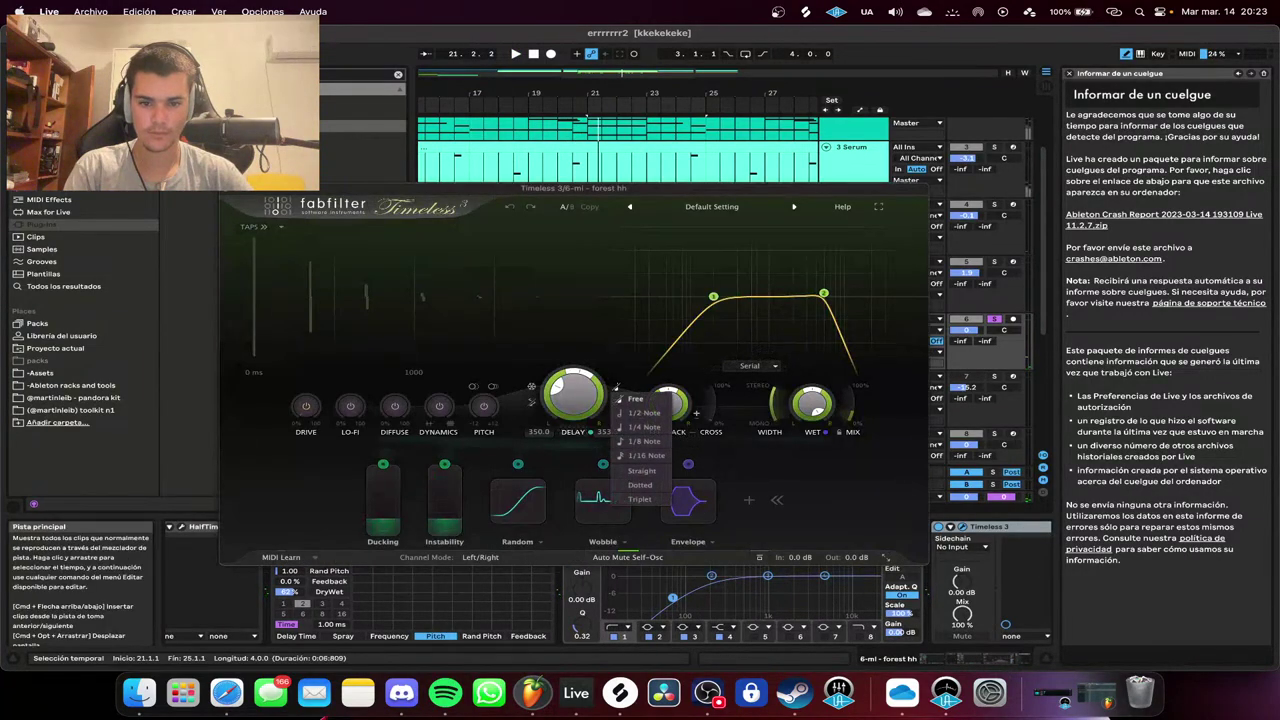
{"action": "left_click", "coordinate": [636, 458]}
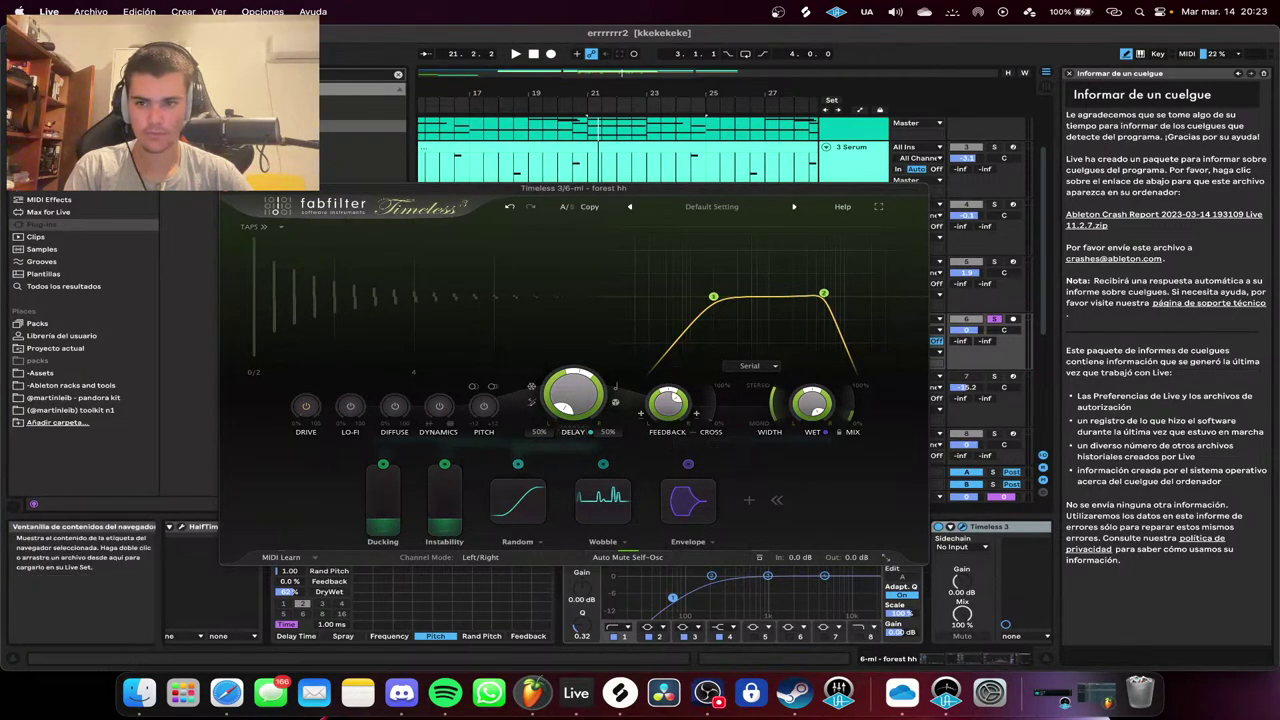
{"action": "left_click", "coordinate": [229, 188]}
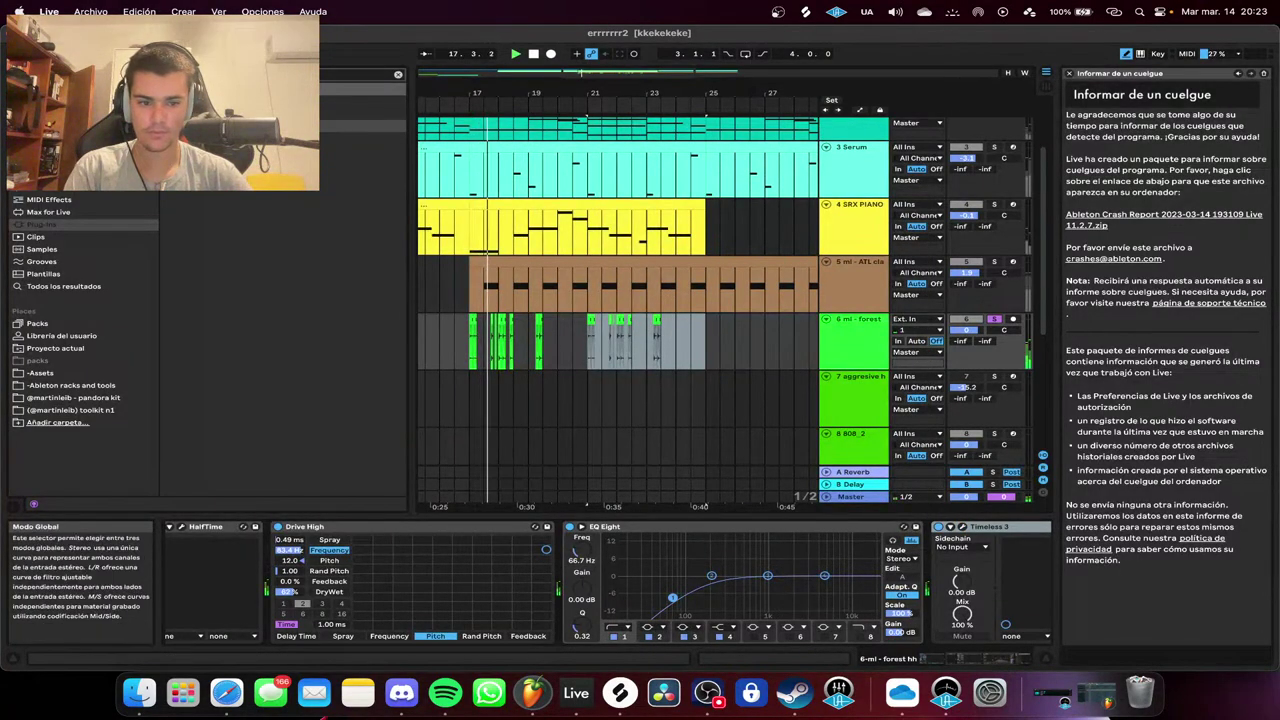
Move Timeless 3 in the forest hi-hat effect chain to between HalfTime and Drive High, and play the result.
{"action": "left_click", "coordinate": [1010, 659]}
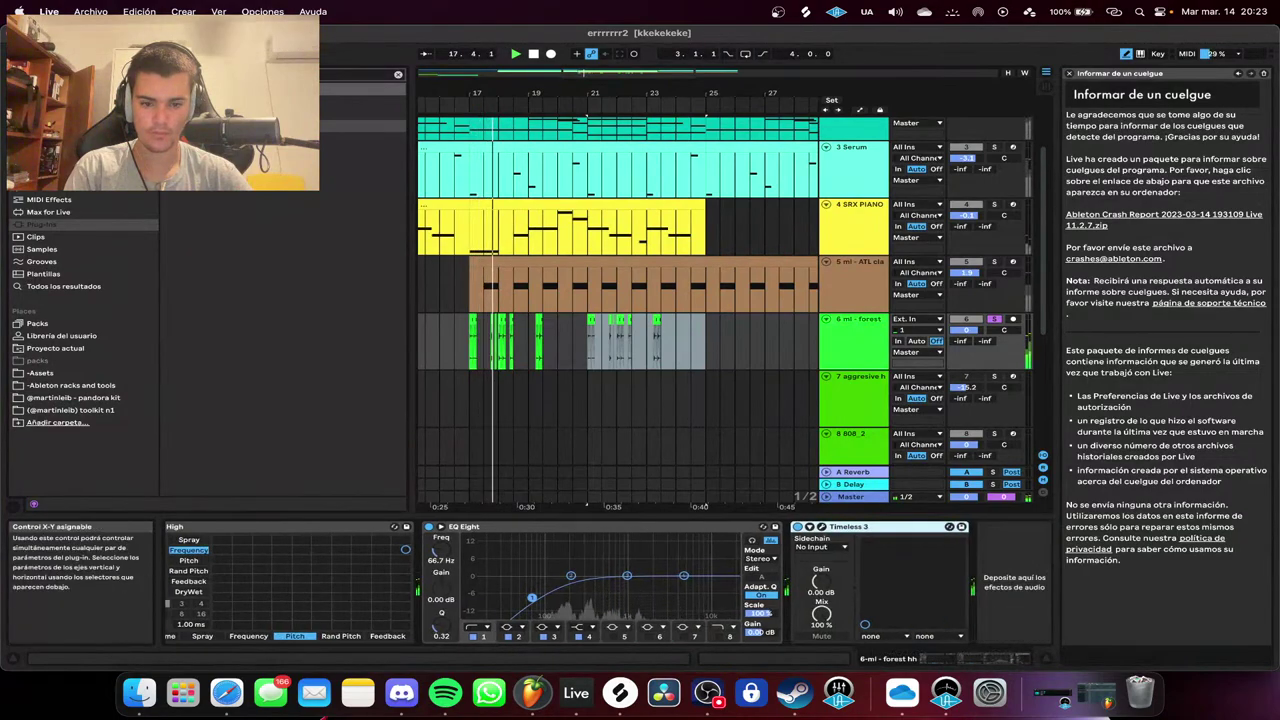
{"action": "left_click_drag", "start_coordinate": [1005, 659], "coordinate": [950, 659]}
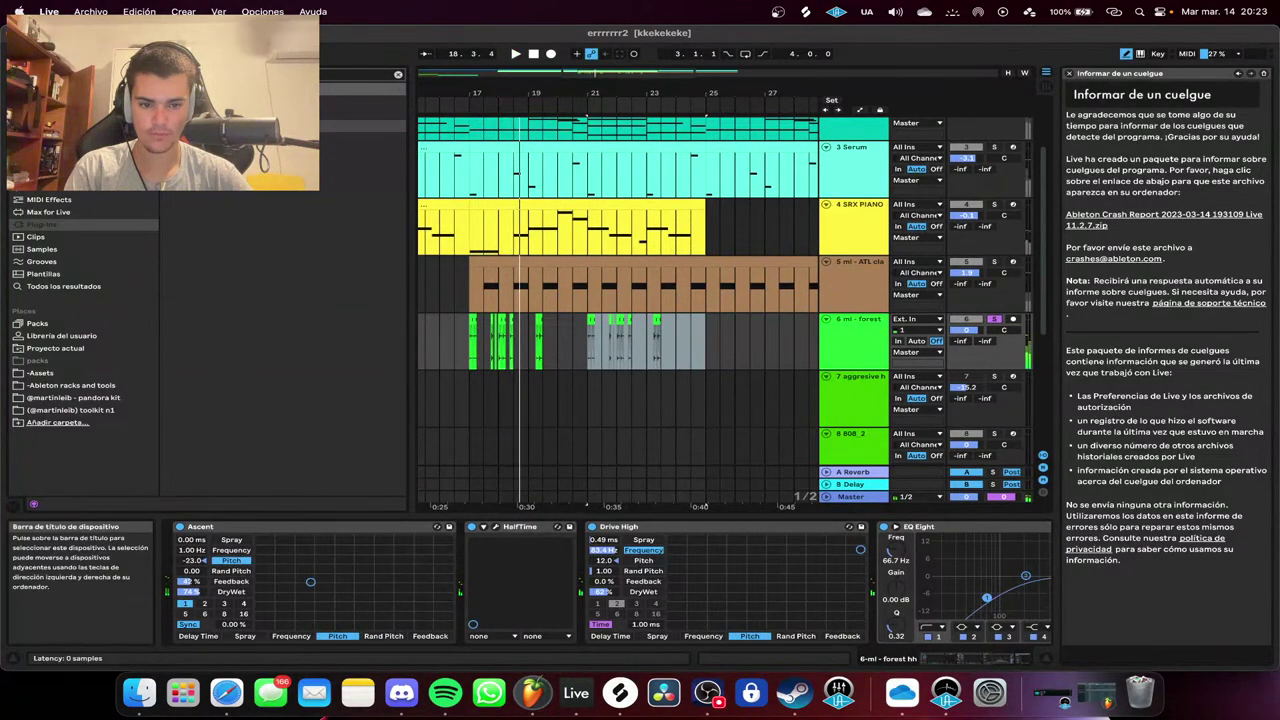
{"action": "scroll", "coordinate": [960, 658], "scroll_direction": "right", "scroll_amount": 5}
{"action": "left_click_drag", "start_coordinate": [868, 527], "coordinate": [500, 530]}
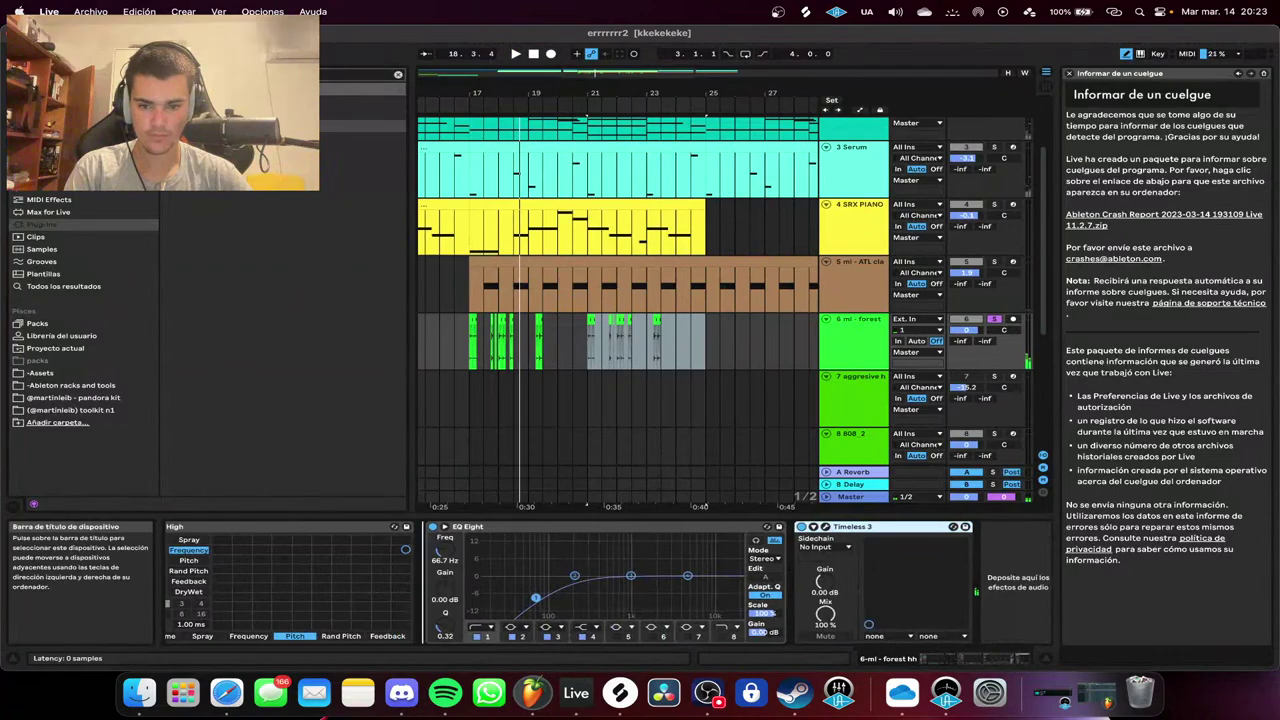
{"action": "scroll", "coordinate": [960, 658], "scroll_direction": "left", "scroll_amount": 5}
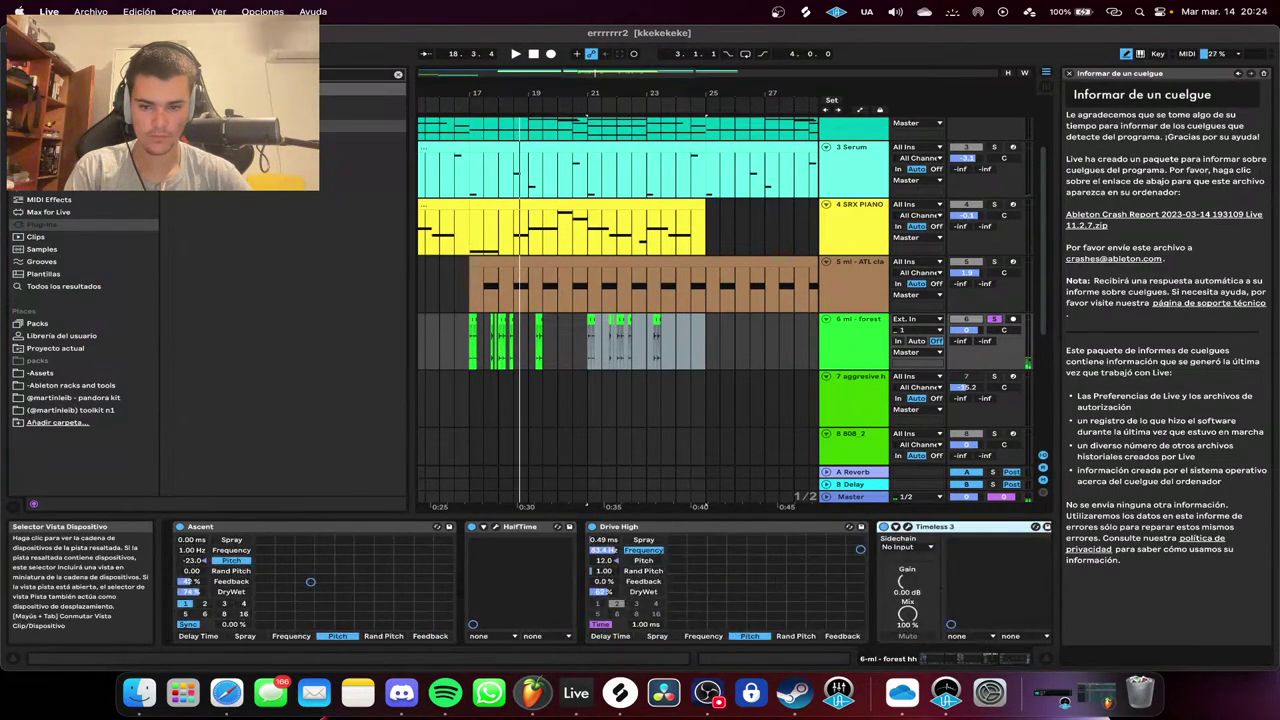
{"action": "left_click_drag", "start_coordinate": [940, 527], "coordinate": [588, 535]}
{"action": "key", "text": "space"}
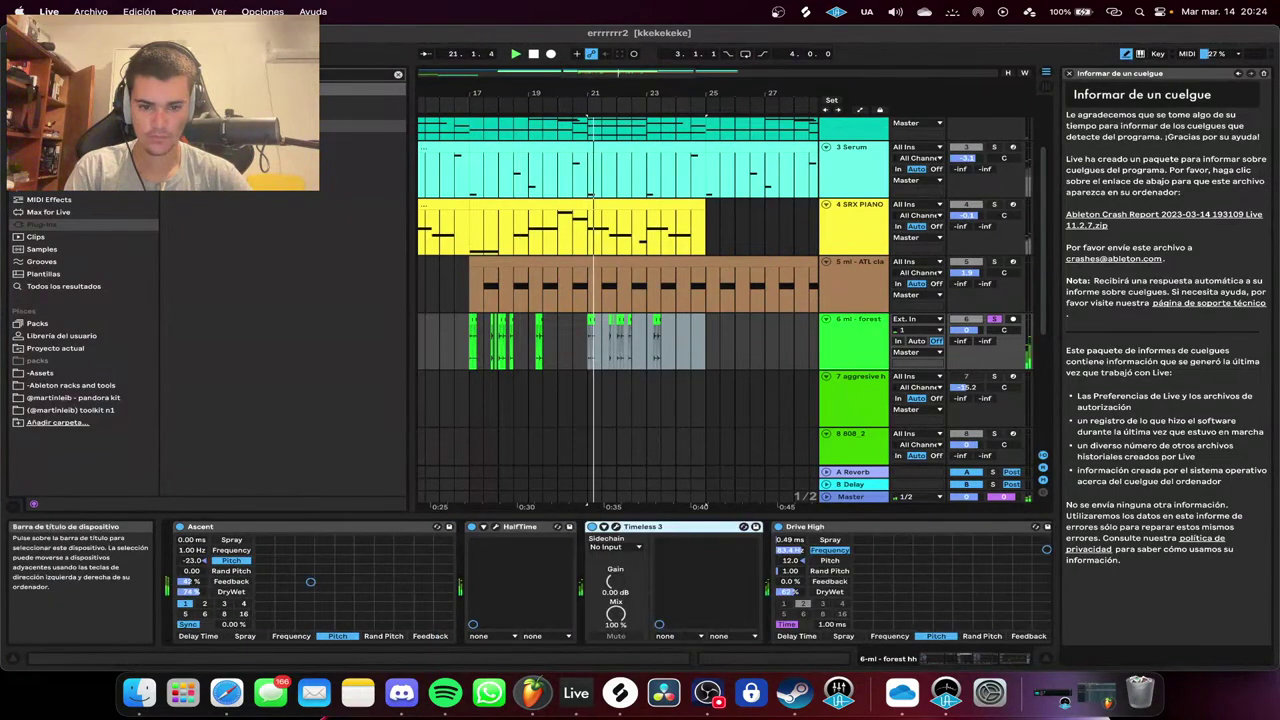
Delete Timeless 3 from the forest hi-hat effect chain and replay the pattern.
{"action": "left_click_drag", "start_coordinate": [950, 658], "coordinate": [985, 658]}
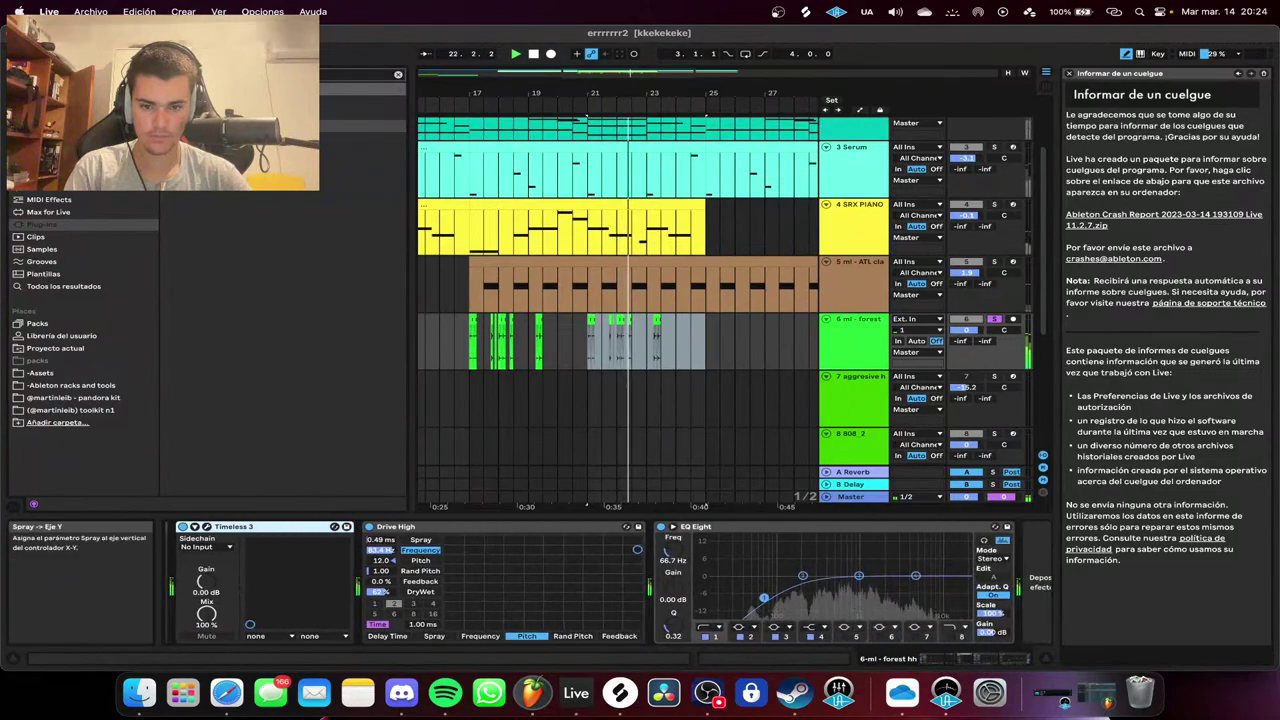
{"action": "key", "text": "Delete"}
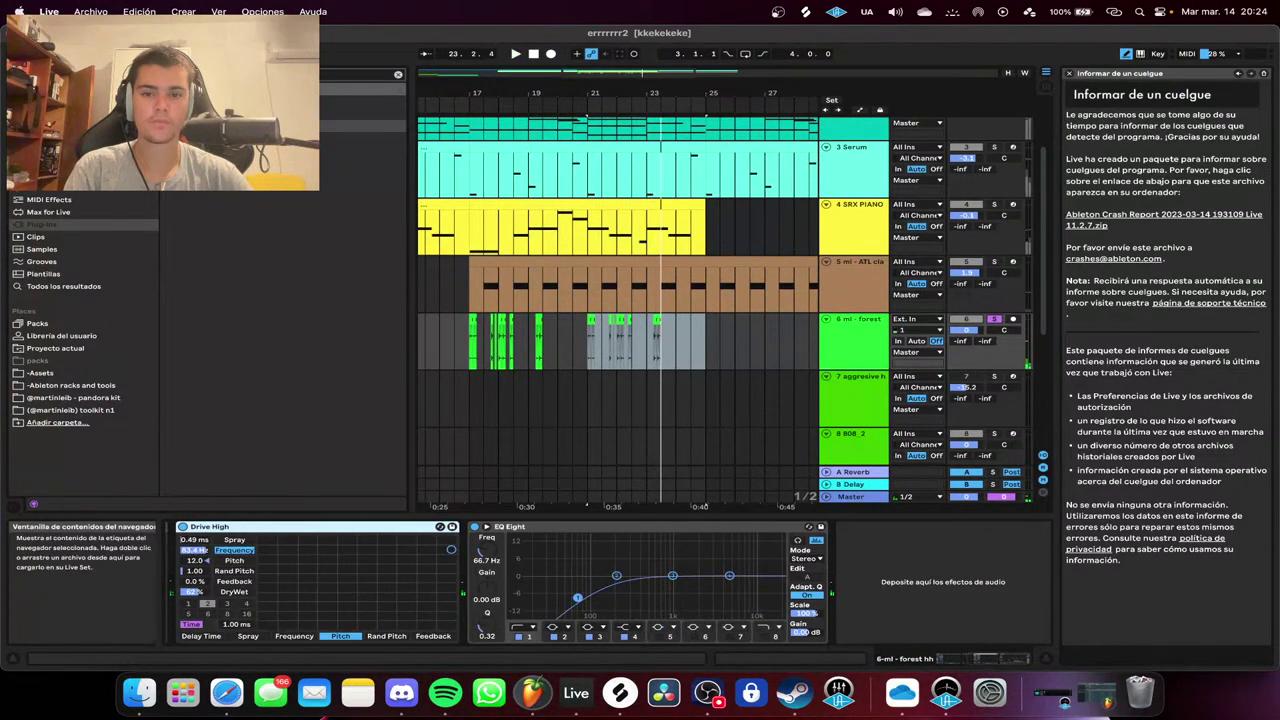
{"action": "left_click", "coordinate": [472, 106]}
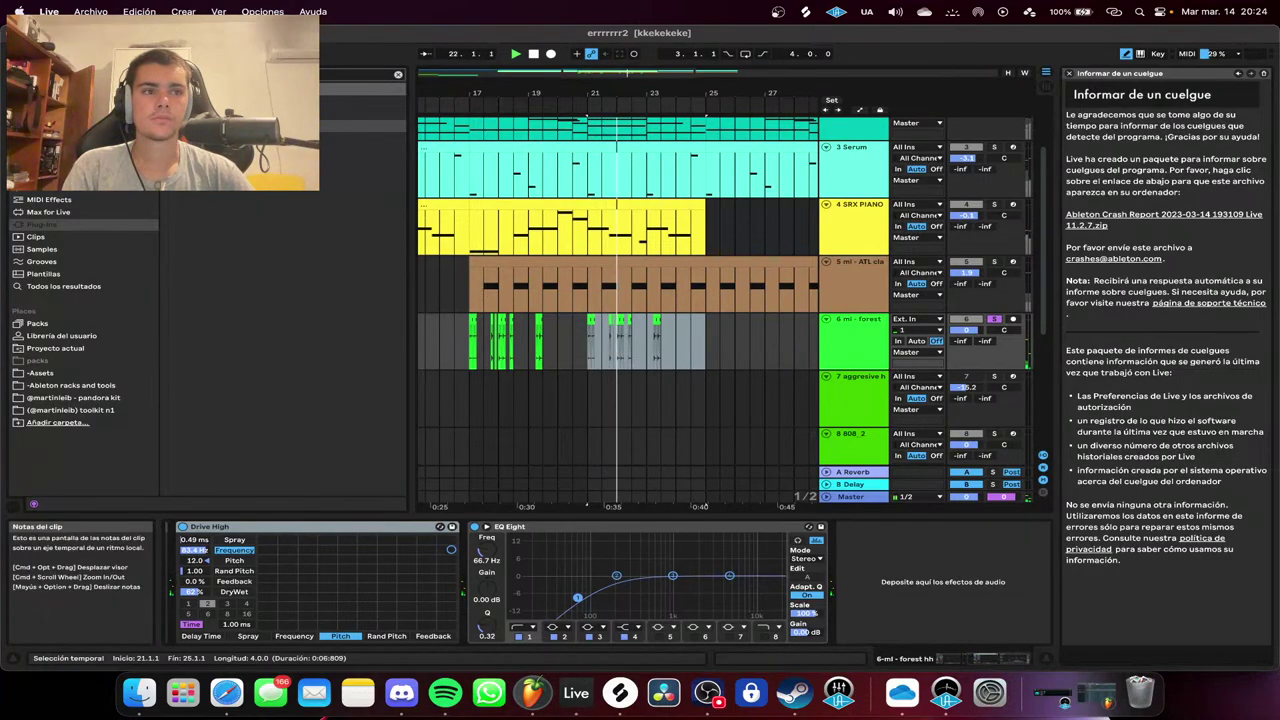
Unsolo the forest hi-hat track and set its volume to -1.3 dB while the full mix plays.
{"action": "left_click", "coordinate": [994, 318]}
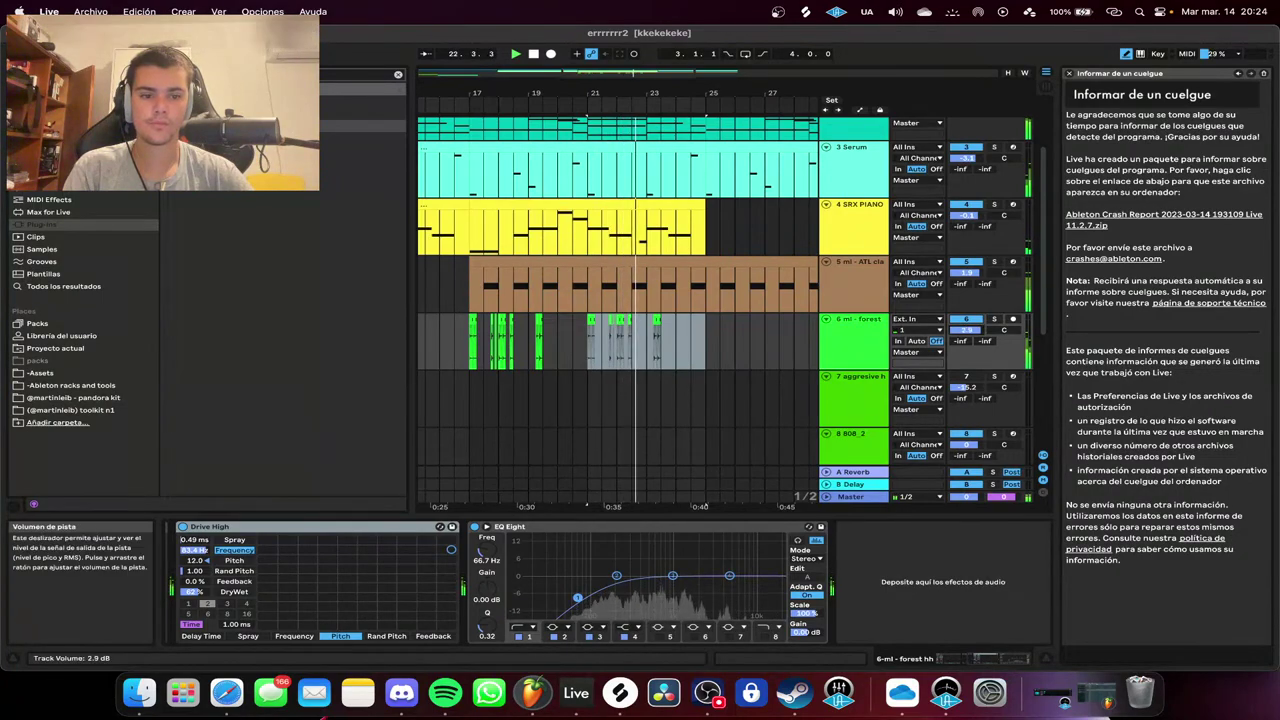
{"action": "left_click_drag", "start_coordinate": [966, 329], "coordinate": [966, 318]}
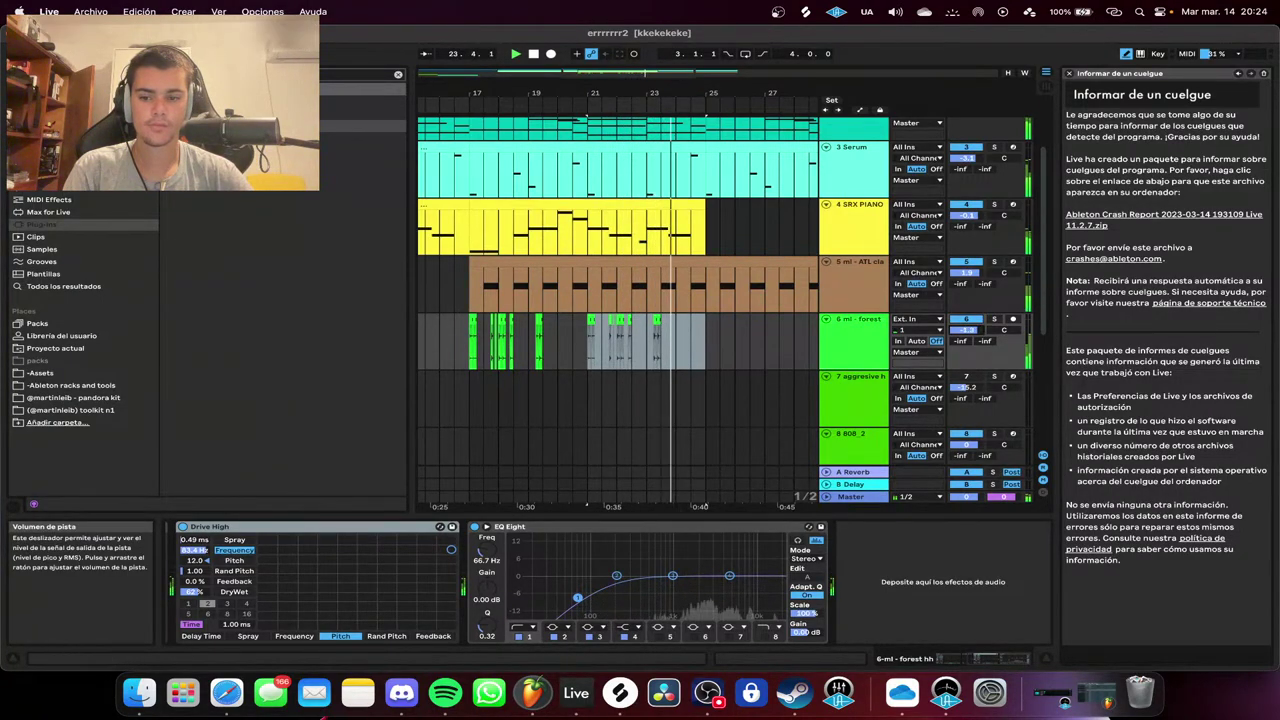
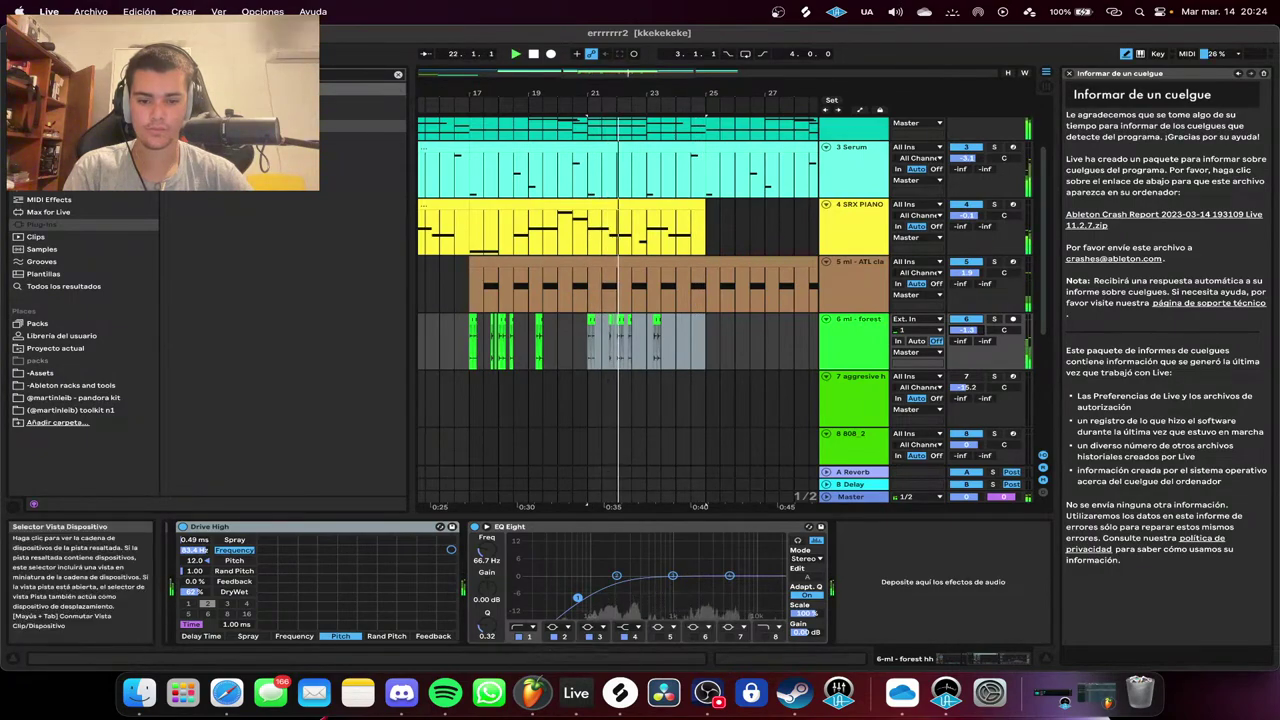
{"action": "left_click", "coordinate": [985, 658]}
Duplicate the forest hi-hat pattern of bars 17 to 25 onto bars 25 to 33.
{"action": "scroll", "coordinate": [646, 345], "scroll_direction": "up", "scroll_amount": 1}
{"action": "left_click", "coordinate": [700, 345]}
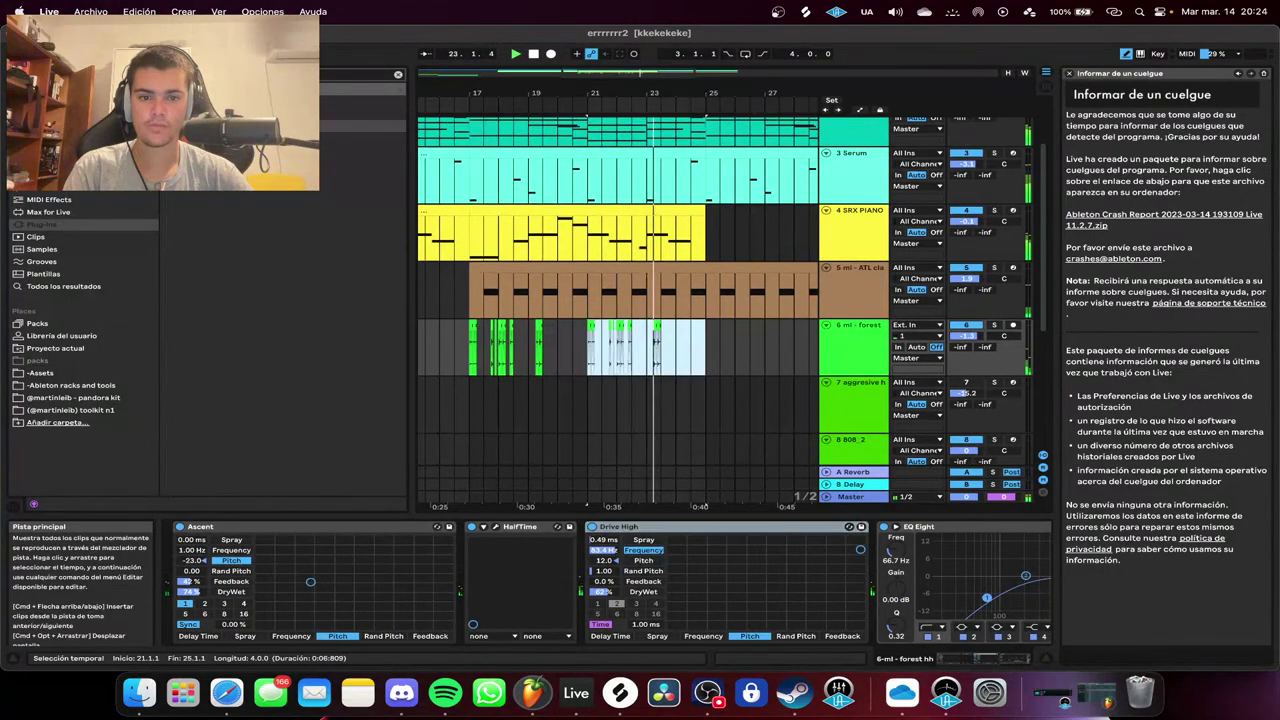
{"action": "left_click_drag", "start_coordinate": [705, 345], "coordinate": [470, 345]}
{"action": "key", "text": "super+d"}
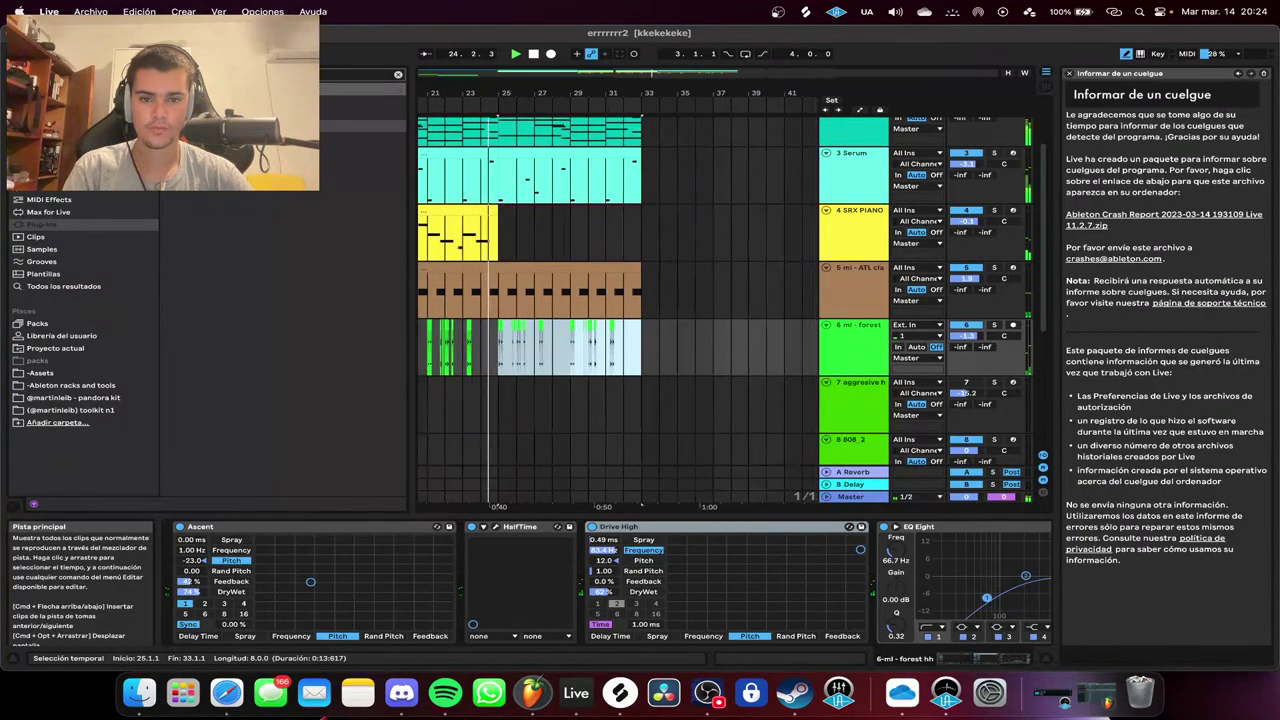
Duplicate the SRX piano melody clip onto bars 25 to 33 and solo its track.
{"action": "left_click", "coordinate": [468, 211]}
{"action": "key", "text": "super+d"}
{"action": "left_click", "coordinate": [994, 210]}
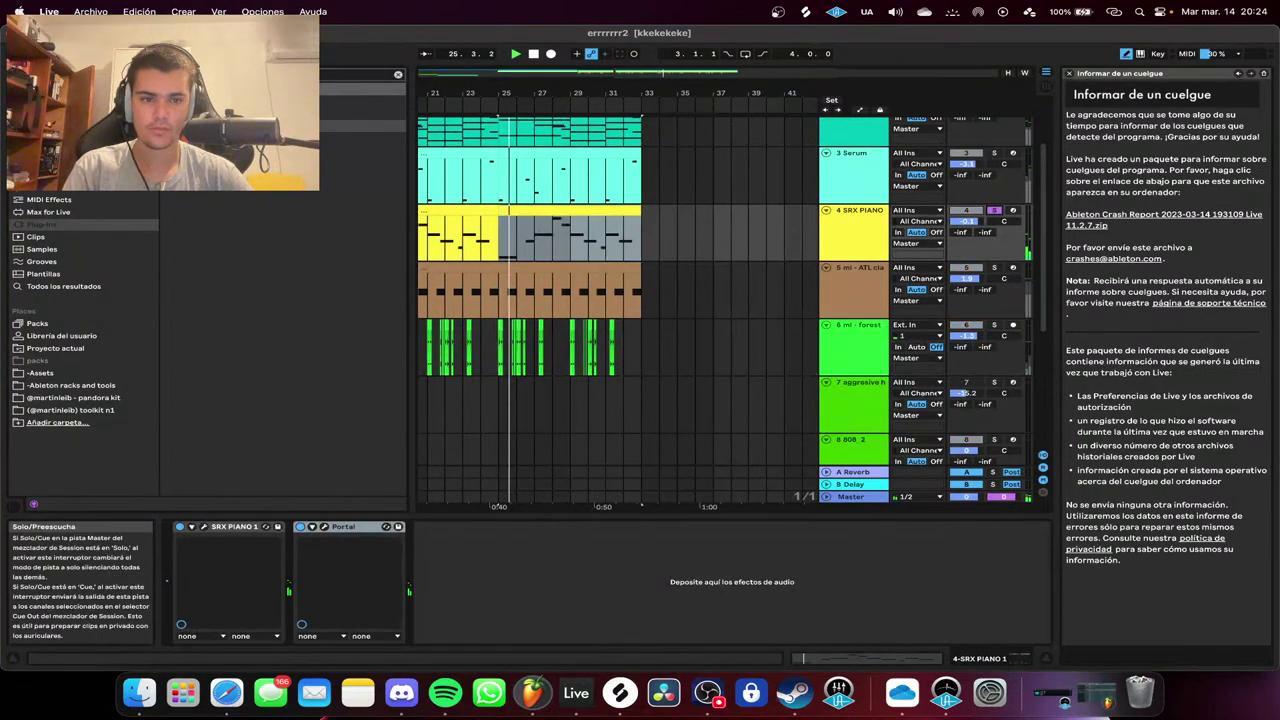
Add the HalfTime plug-in after Portal on the SRX piano track and replay from bar 25.
{"action": "left_click", "coordinate": [560, 211]}
{"action": "left_click", "coordinate": [270, 126]}
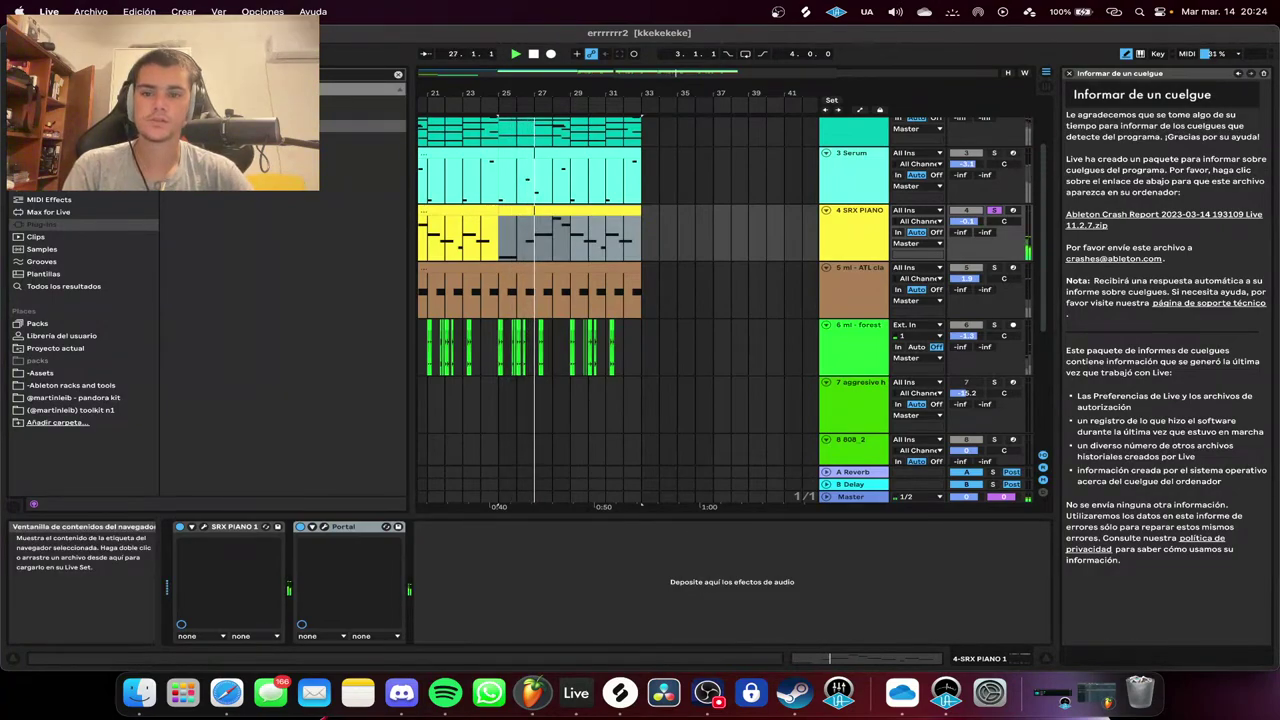
{"action": "double_click", "coordinate": [270, 126]}
{"action": "key", "text": "space"}
{"action": "key", "text": "space"}
{"action": "left_click", "coordinate": [236, 201]}
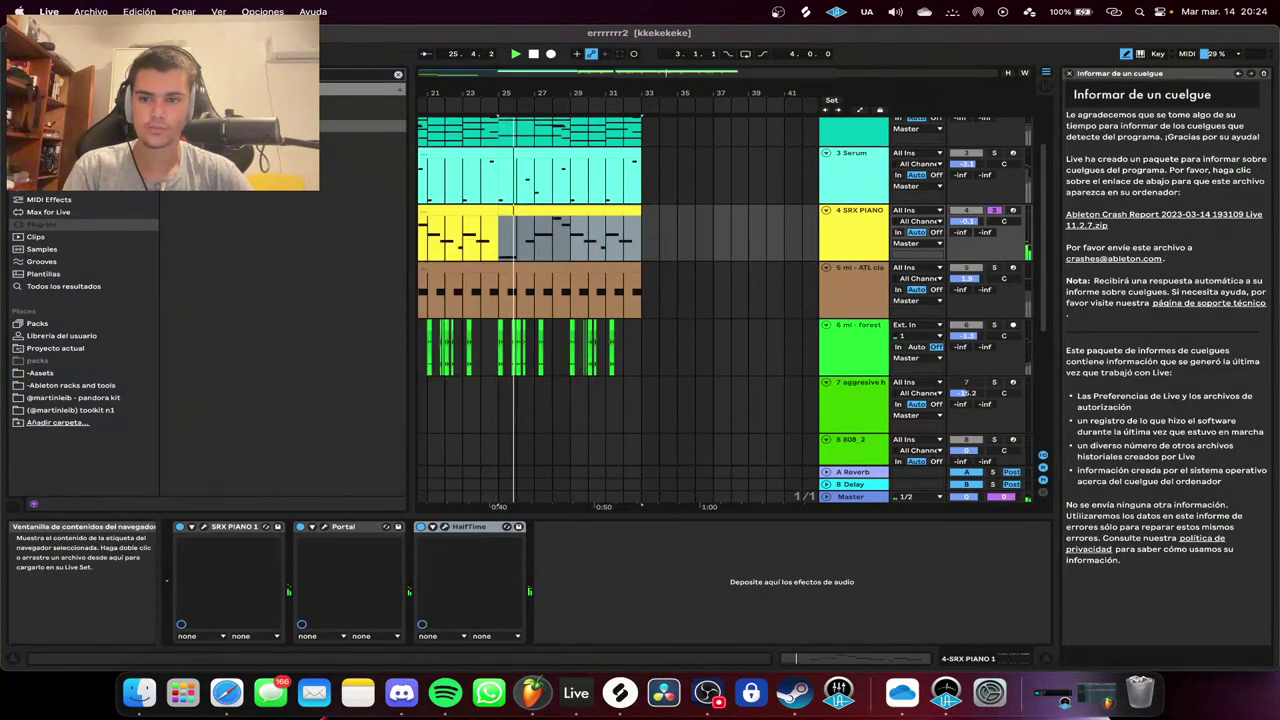
Add the Codec plug-in after HalfTime on the SRX piano track and close its window.
{"action": "left_click", "coordinate": [398, 74]}
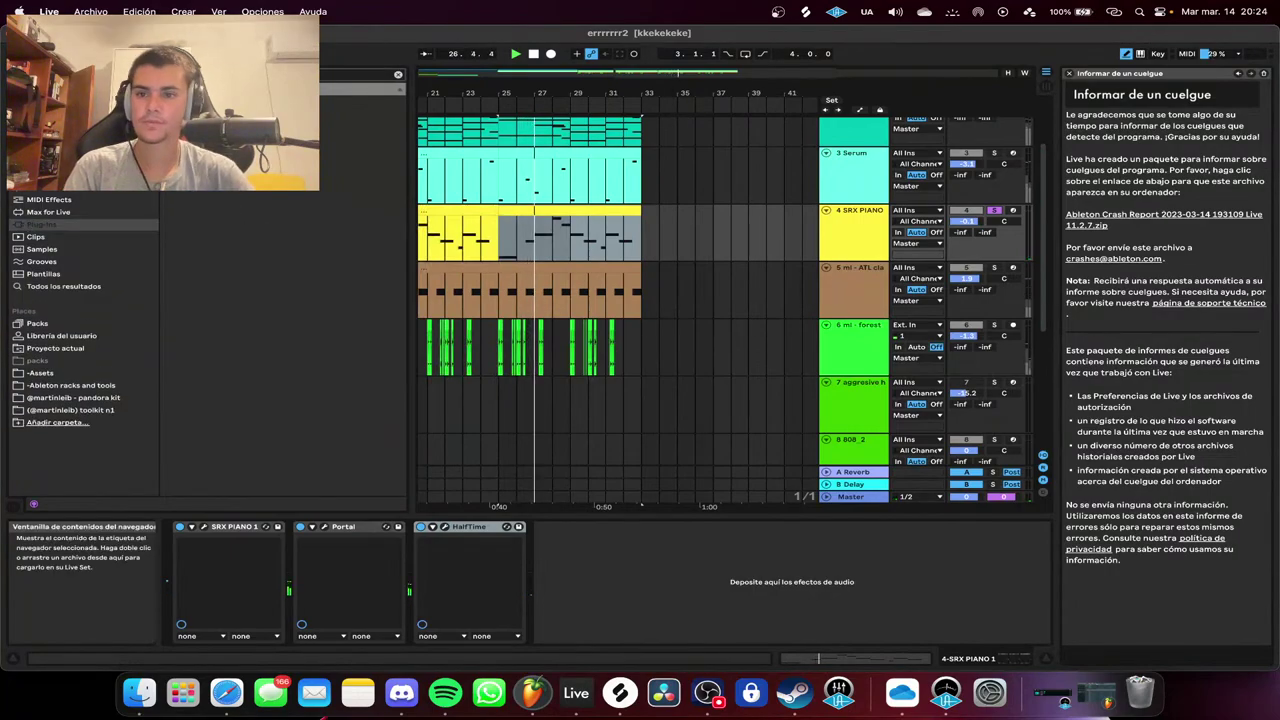
{"action": "key", "text": "Return"}
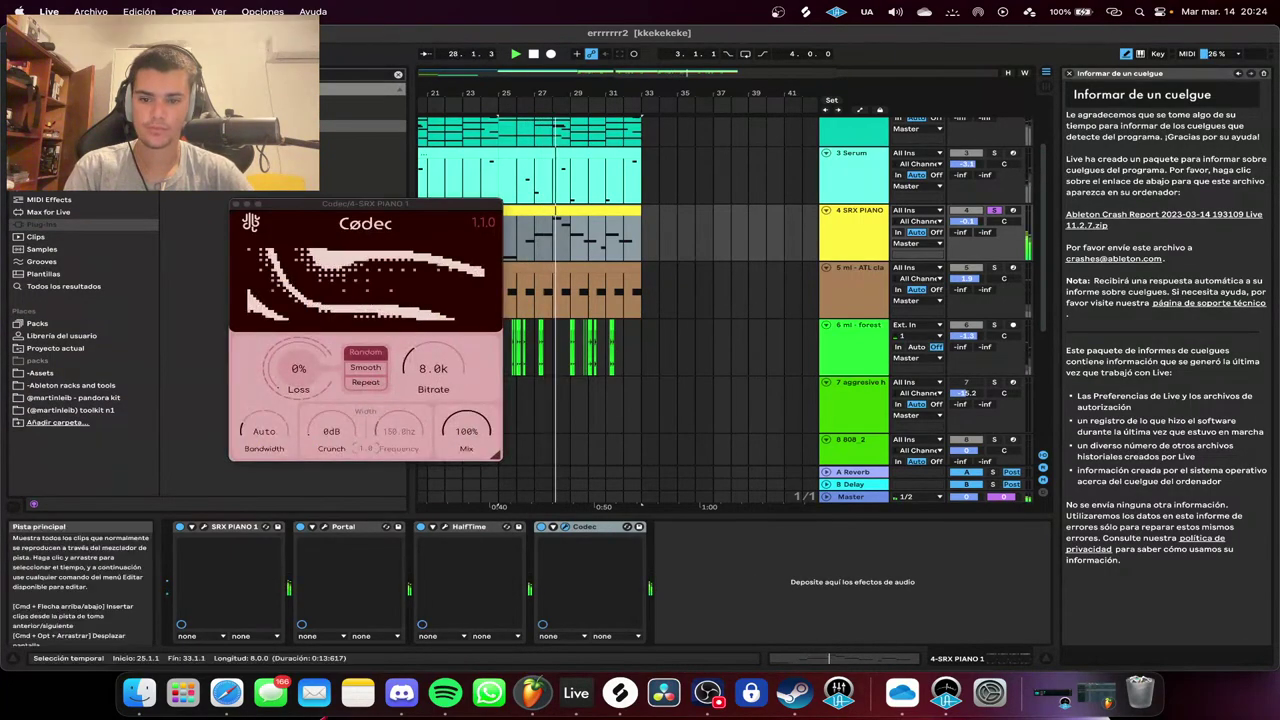
{"action": "left_click", "coordinate": [236, 204]}
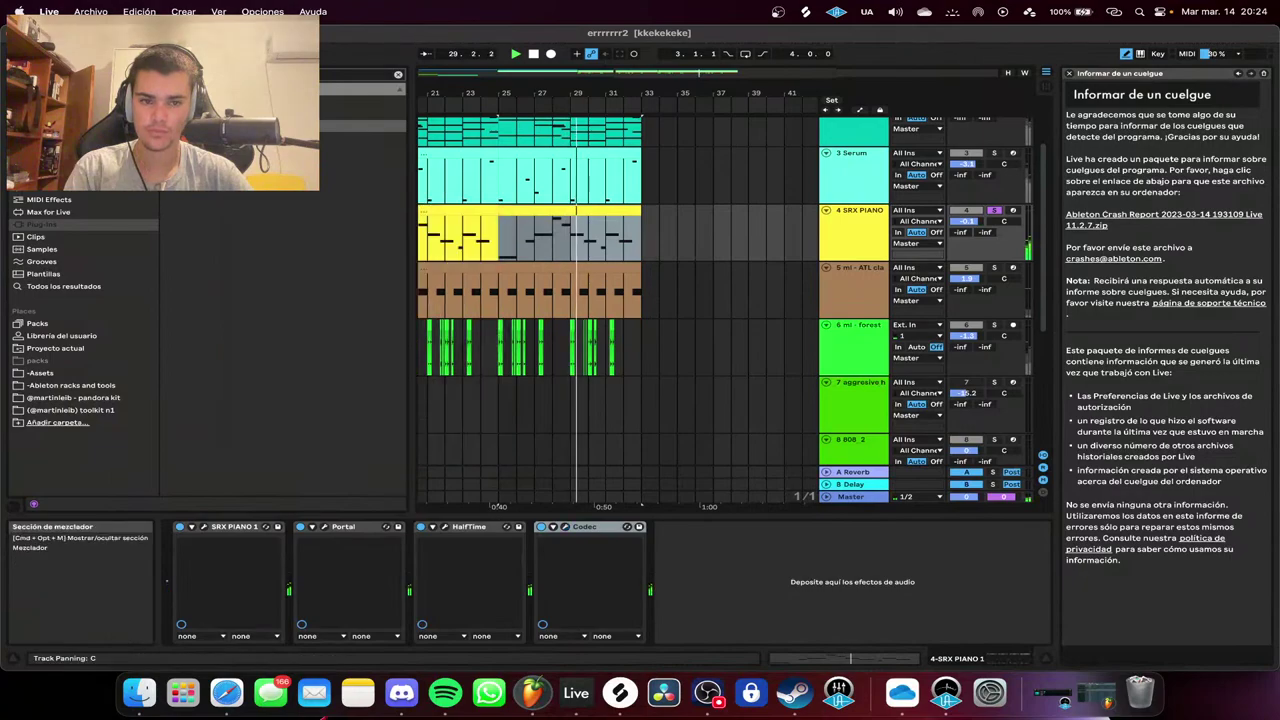
Set the SRX piano volume to -3.0 dB, unsolo the track, and play the whole arrangement from bar 1.
{"action": "left_click_drag", "start_coordinate": [964, 222], "coordinate": [964, 240]}
{"action": "scroll", "coordinate": [528, 310], "scroll_direction": "up", "scroll_amount": 2}
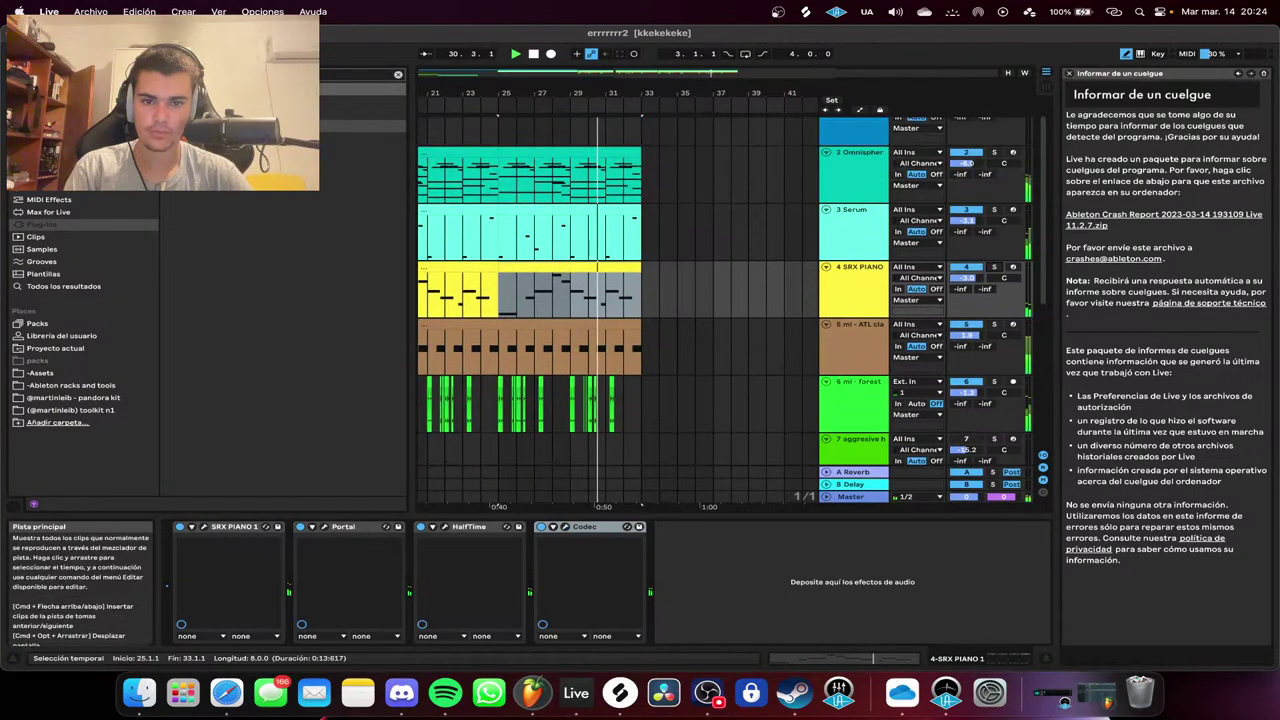
{"action": "left_click", "coordinate": [533, 54]}
{"action": "left_click", "coordinate": [516, 54]}
{"action": "scroll", "coordinate": [625, 240], "scroll_direction": "down", "scroll_amount": 5}
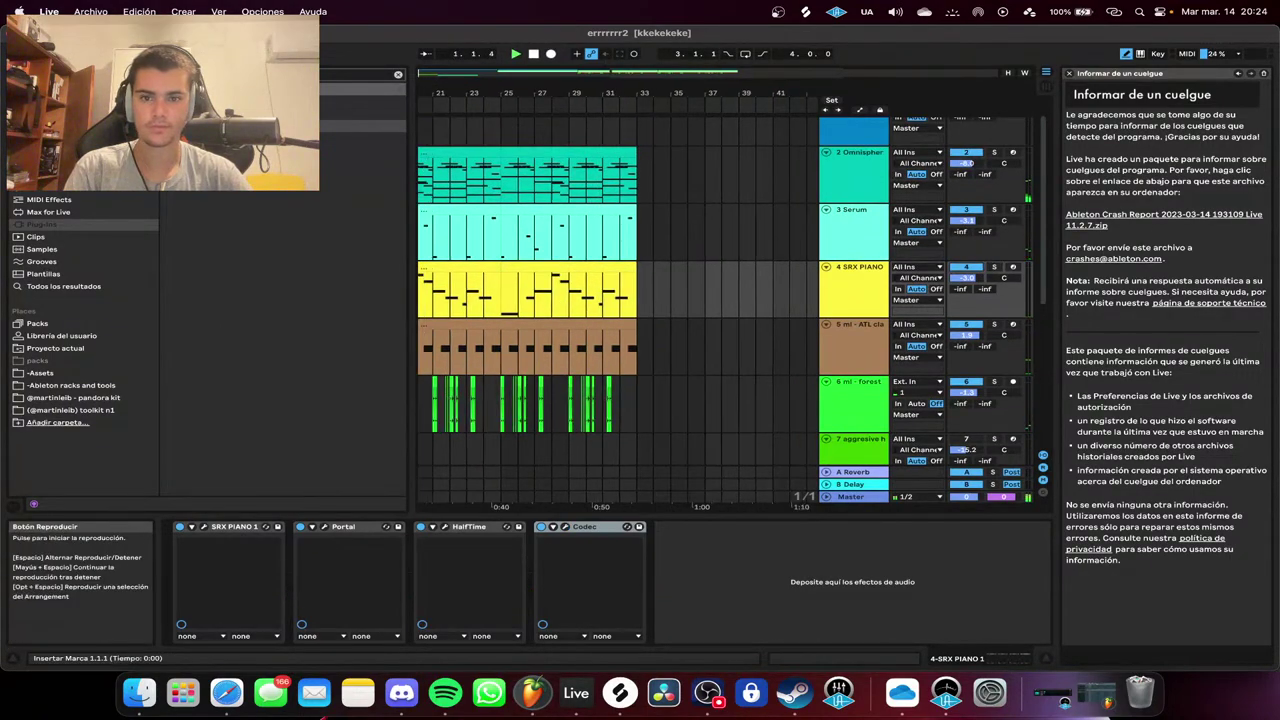
{"action": "scroll", "coordinate": [528, 300], "scroll_direction": "up", "scroll_amount": 3}
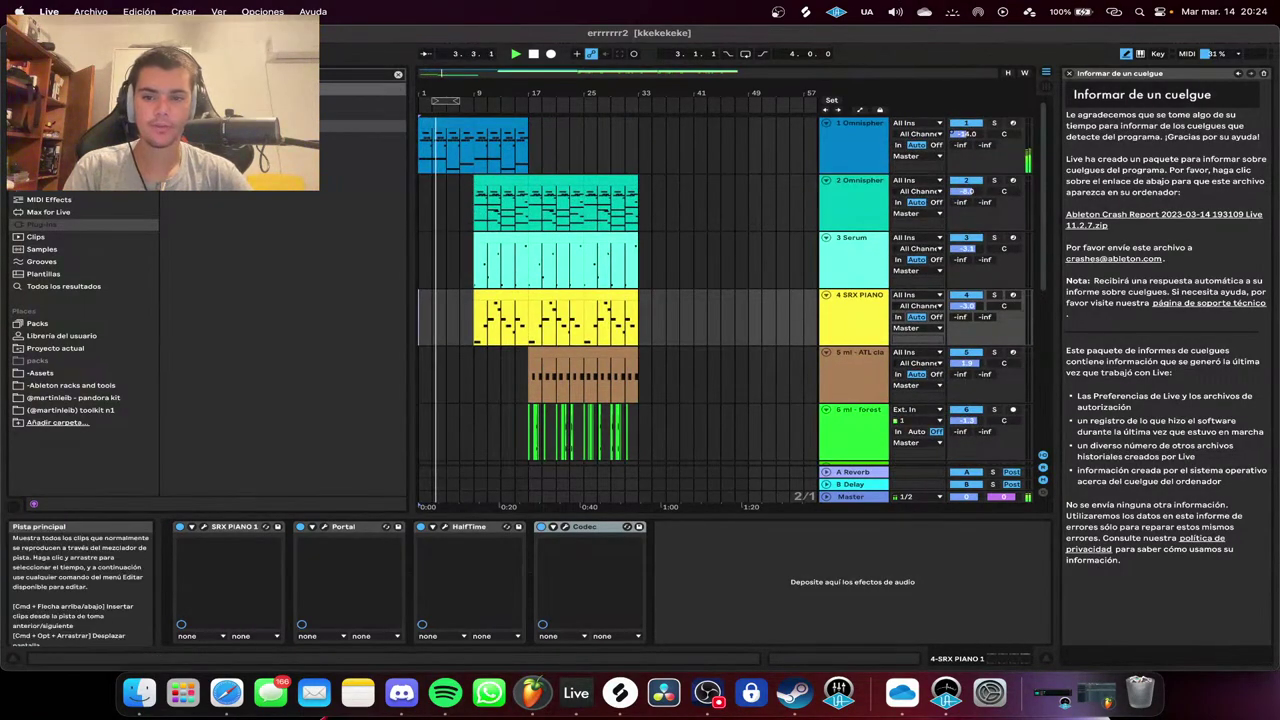
Copy the four-bar clip of track 9 808_2 and place the copy on the aggresive hat track around bar 14.
{"action": "left_click_drag", "start_coordinate": [412, 300], "coordinate": [342, 300]}
{"action": "scroll", "coordinate": [540, 300], "scroll_direction": "down", "scroll_amount": 1}
{"action": "scroll", "coordinate": [690, 290], "scroll_direction": "down", "scroll_amount": 5}
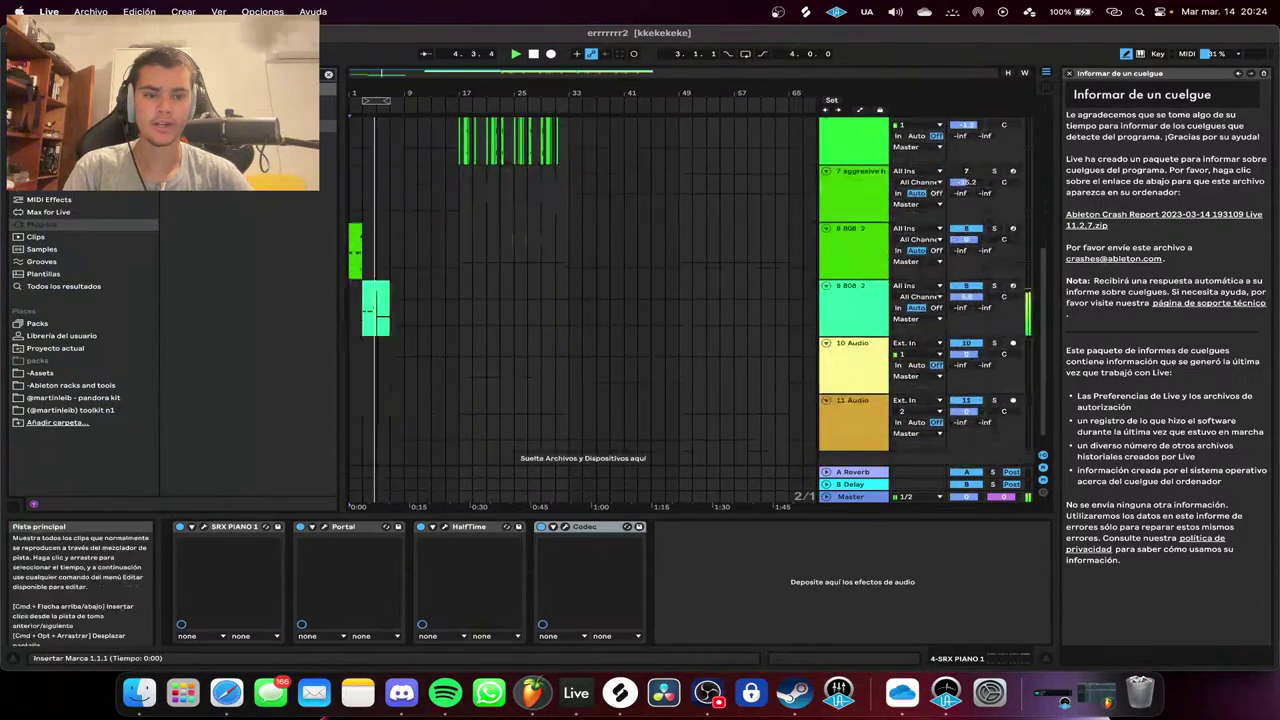
{"action": "scroll", "coordinate": [364, 308], "scroll_direction": "up", "scroll_amount": 4}
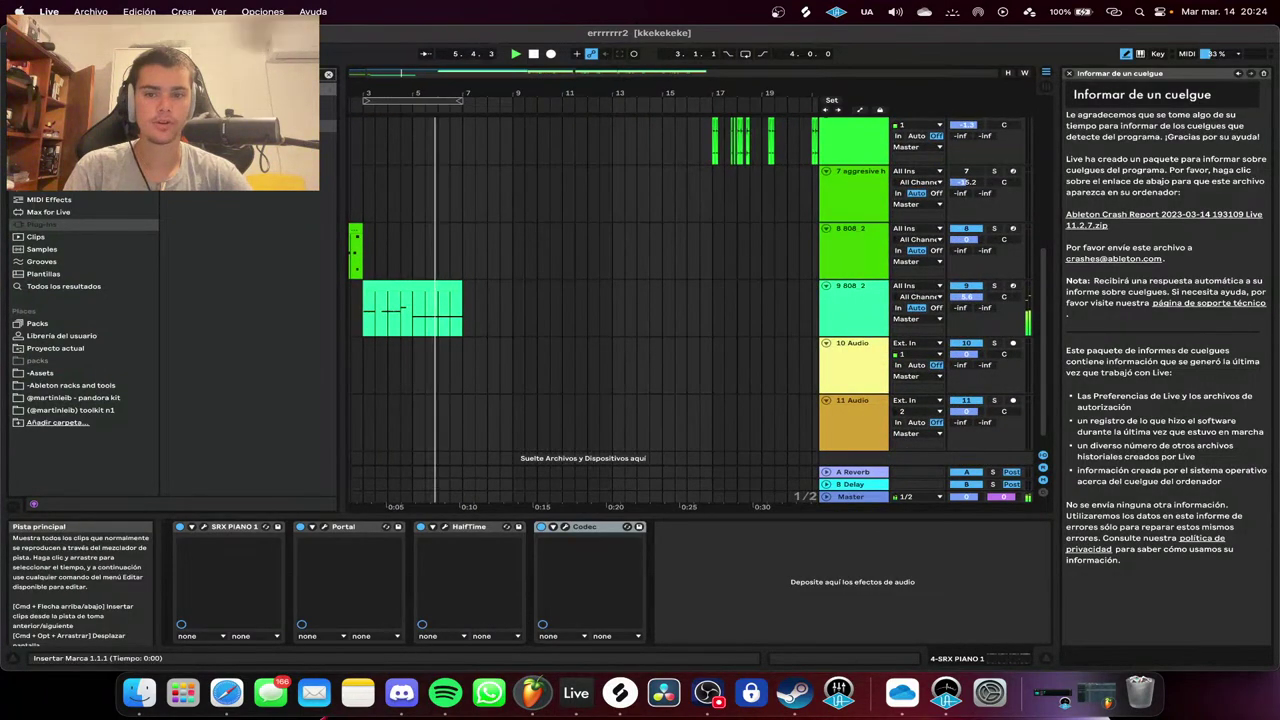
{"action": "scroll", "coordinate": [400, 308], "scroll_direction": "up", "scroll_amount": 1}
{"action": "scroll", "coordinate": [400, 308], "scroll_direction": "left", "scroll_amount": 1}
{"action": "scroll", "coordinate": [446, 320], "scroll_direction": "up", "scroll_amount": 1}
{"action": "left_click", "coordinate": [446, 322]}
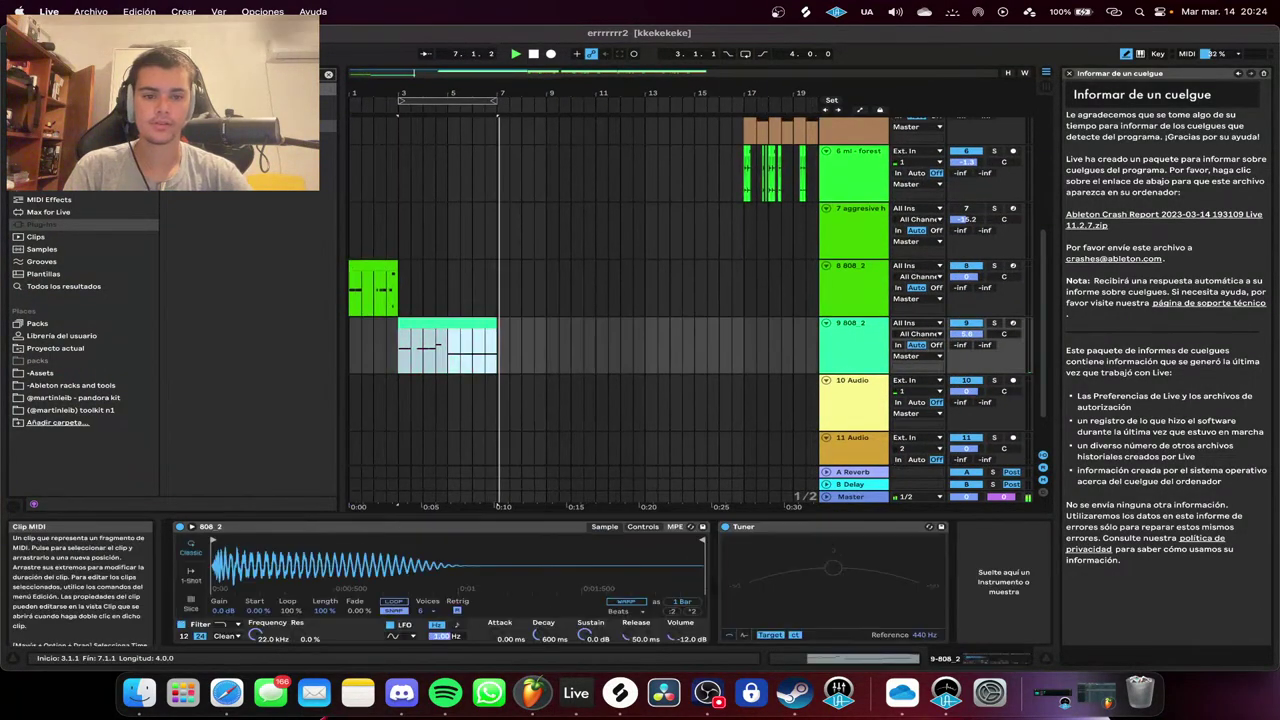
{"action": "key", "text": "super+d"}
{"action": "left_click_drag", "start_coordinate": [546, 322], "coordinate": [779, 322]}
{"action": "scroll", "coordinate": [779, 322], "scroll_direction": "down", "scroll_amount": 3}
{"action": "scroll", "coordinate": [779, 322], "scroll_direction": "up", "scroll_amount": 1}
{"action": "scroll", "coordinate": [532, 384], "scroll_direction": "up", "scroll_amount": 1}
{"action": "left_click_drag", "start_coordinate": [532, 384], "coordinate": [537, 271]}
{"action": "scroll", "coordinate": [537, 271], "scroll_direction": "up", "scroll_amount": 3}
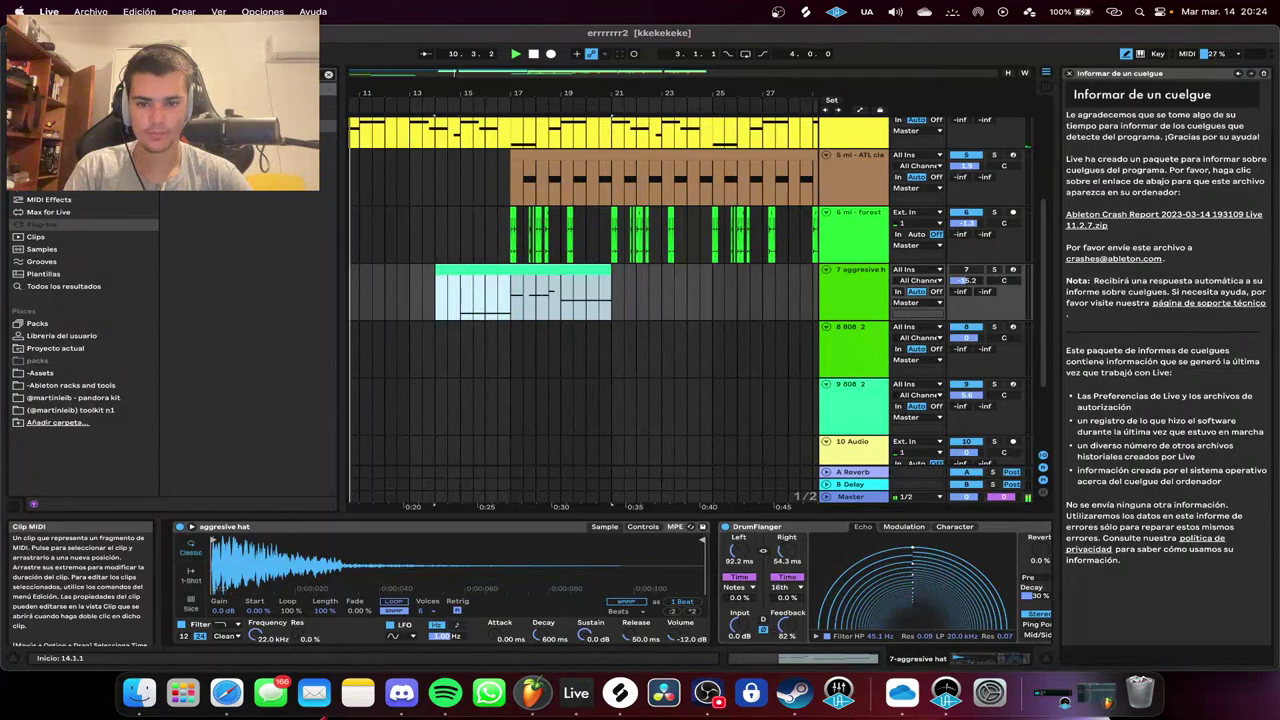
Make the copied clip on the aggresive hat track start at bar 17 and extend it to bar 25.
{"action": "left_click_drag", "start_coordinate": [435, 270], "coordinate": [536, 270]}
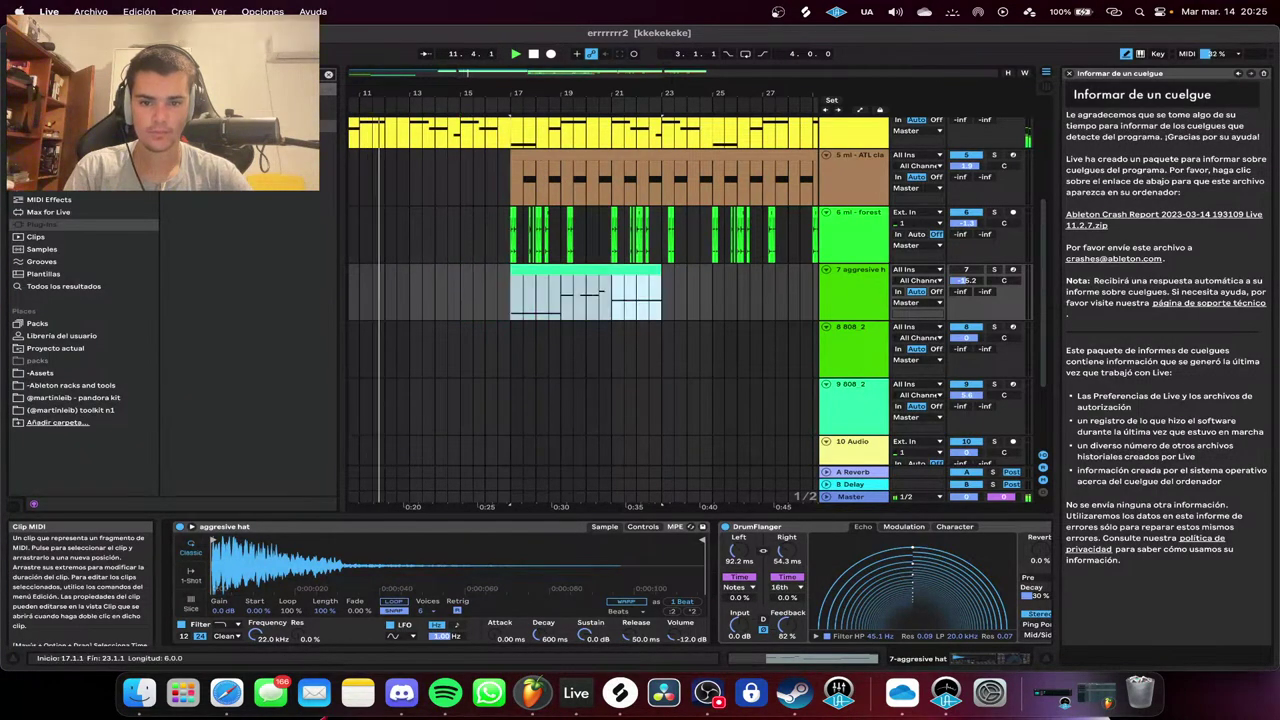
{"action": "left_click_drag", "start_coordinate": [661, 270], "coordinate": [712, 270]}
{"action": "scroll", "coordinate": [640, 284], "scroll_direction": "up", "scroll_amount": 1}
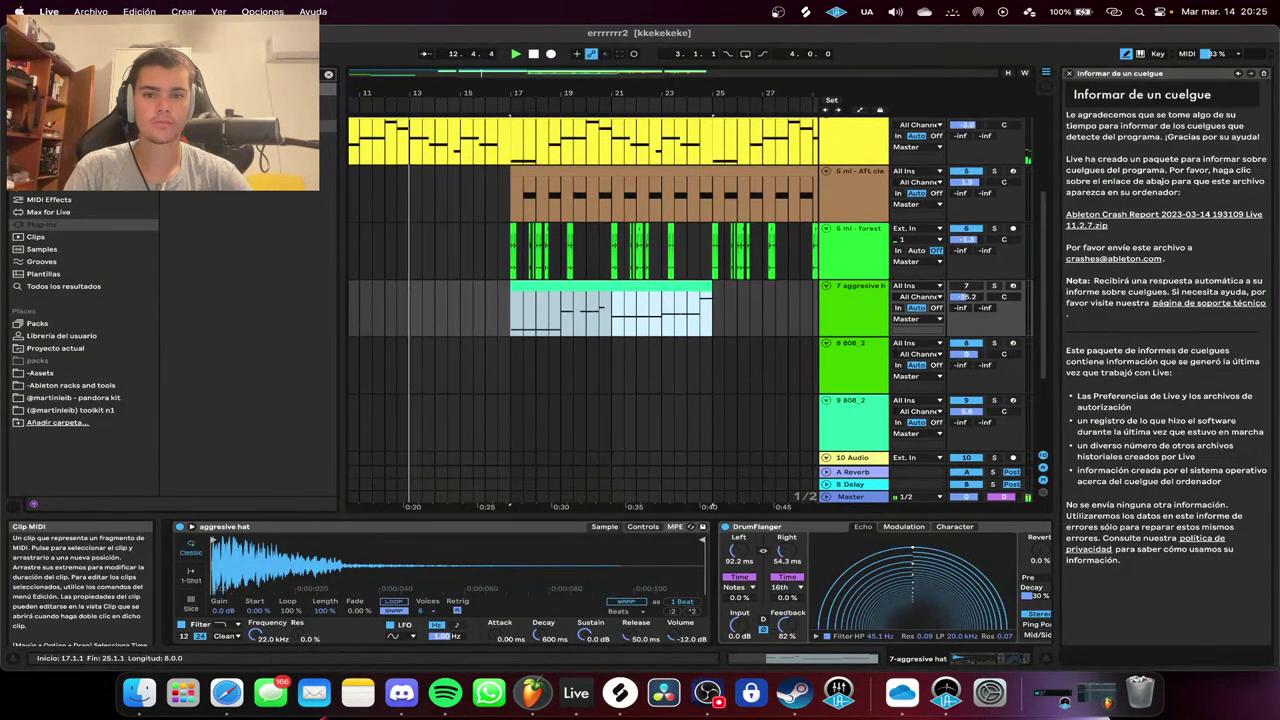
Duplicate the aggresive hat clip onto bars 25 to 33, and trim the first clip's start to bar 19.
{"action": "scroll", "coordinate": [640, 284], "scroll_direction": "down", "scroll_amount": 2}
{"action": "scroll", "coordinate": [570, 284], "scroll_direction": "up", "scroll_amount": 4}
{"action": "scroll", "coordinate": [523, 285], "scroll_direction": "up", "scroll_amount": 4}
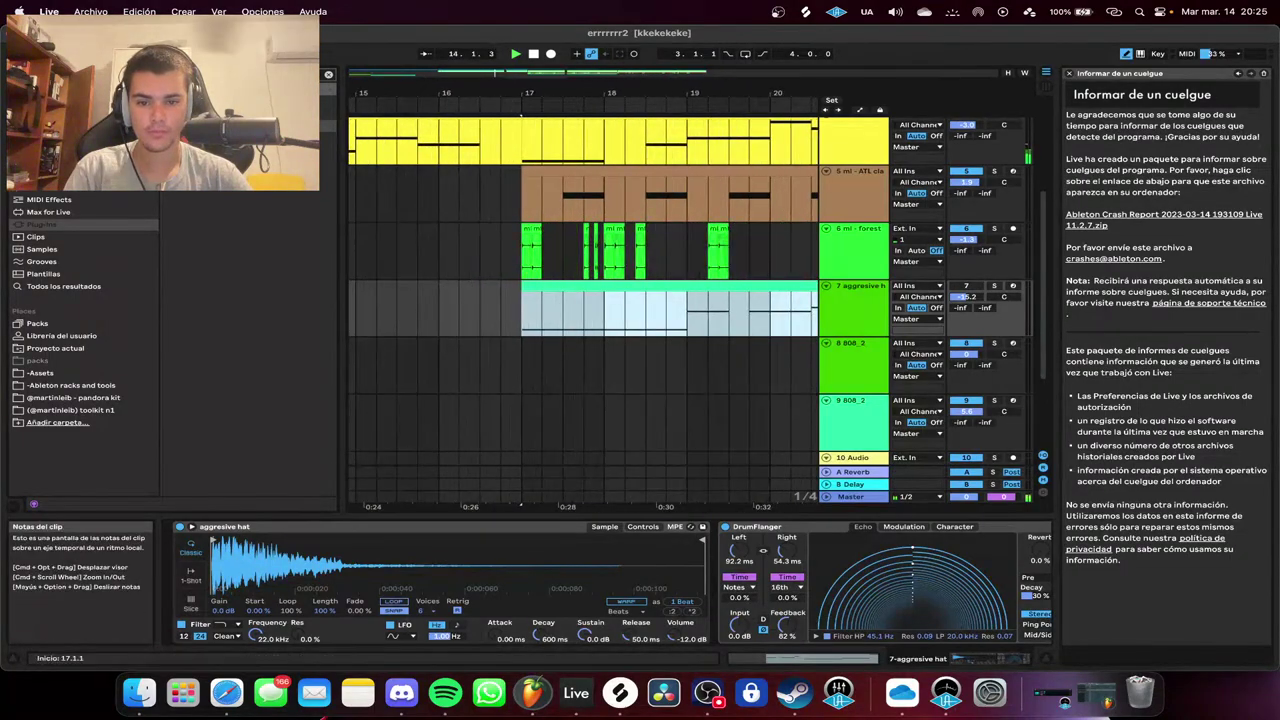
{"action": "left_click_drag", "start_coordinate": [524, 285], "coordinate": [608, 285]}
{"action": "scroll", "coordinate": [670, 285], "scroll_direction": "down", "scroll_amount": 8}
{"action": "key", "text": "super+d"}
{"action": "scroll", "coordinate": [643, 285], "scroll_direction": "up", "scroll_amount": 1}
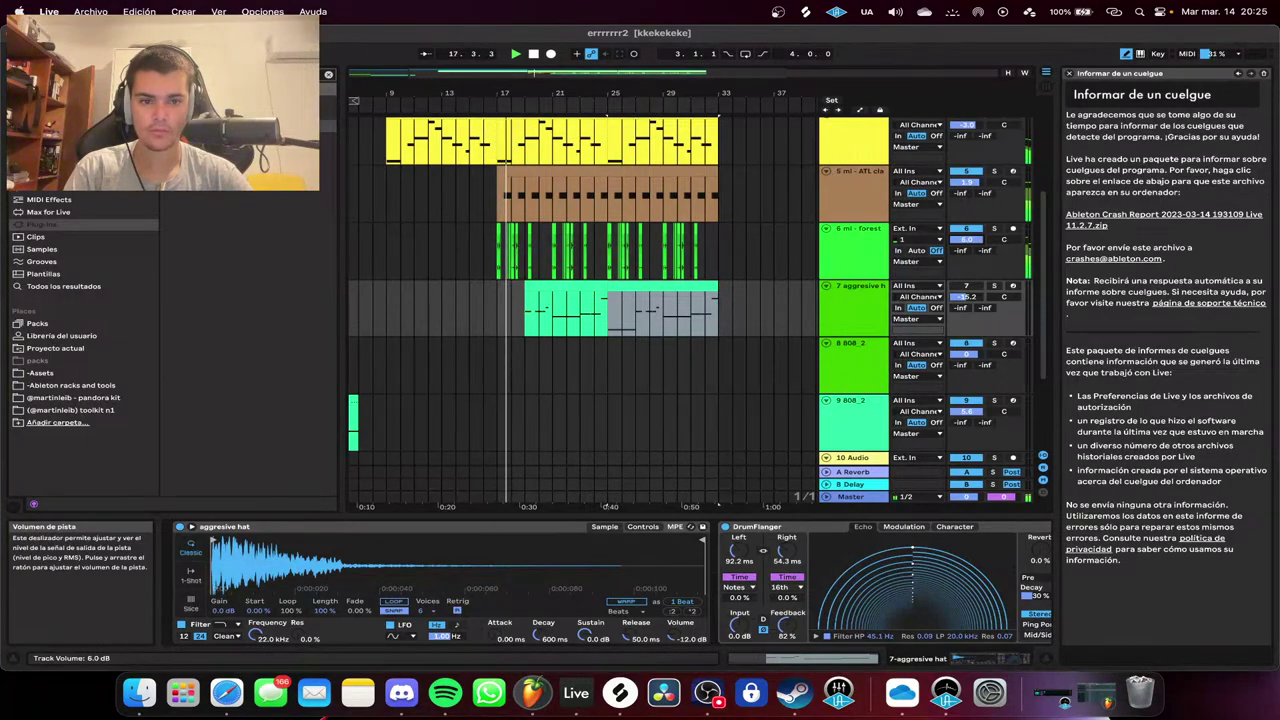
Activate the aggresive hat track so it plays with the mix, and select it.
{"action": "scroll", "coordinate": [527, 300], "scroll_direction": "up", "scroll_amount": 4}
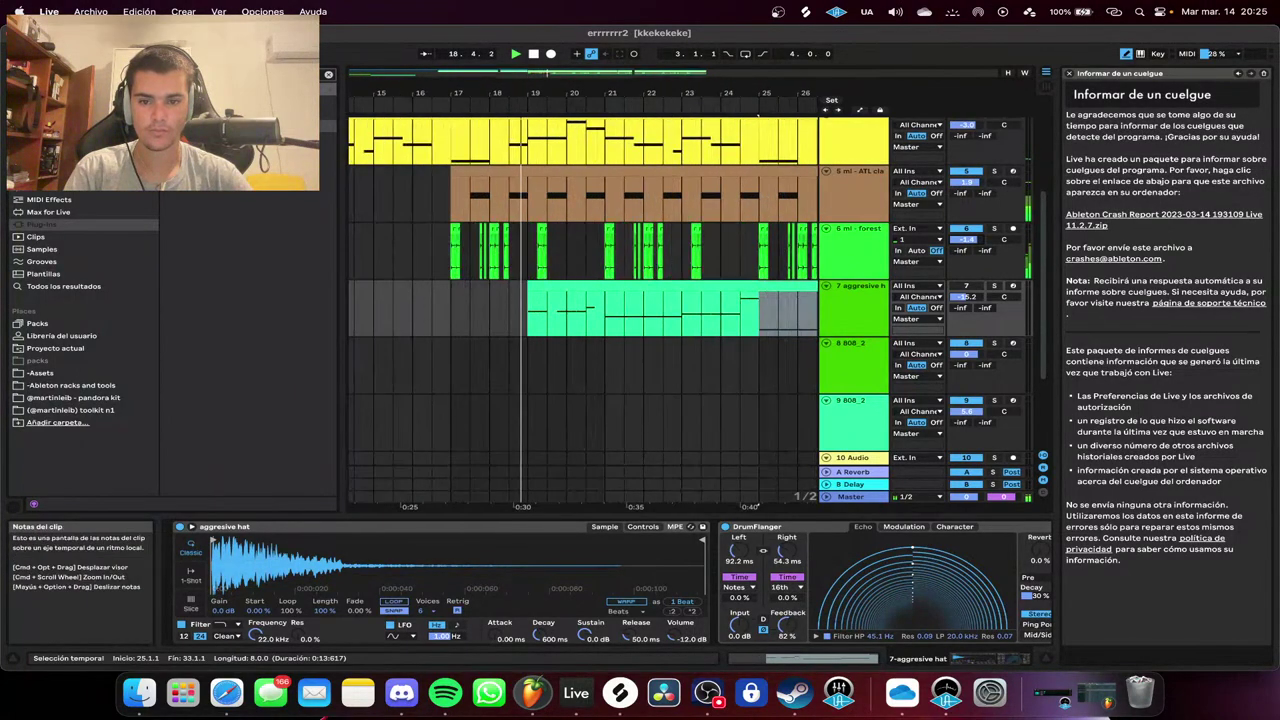
{"action": "left_click", "coordinate": [994, 286]}
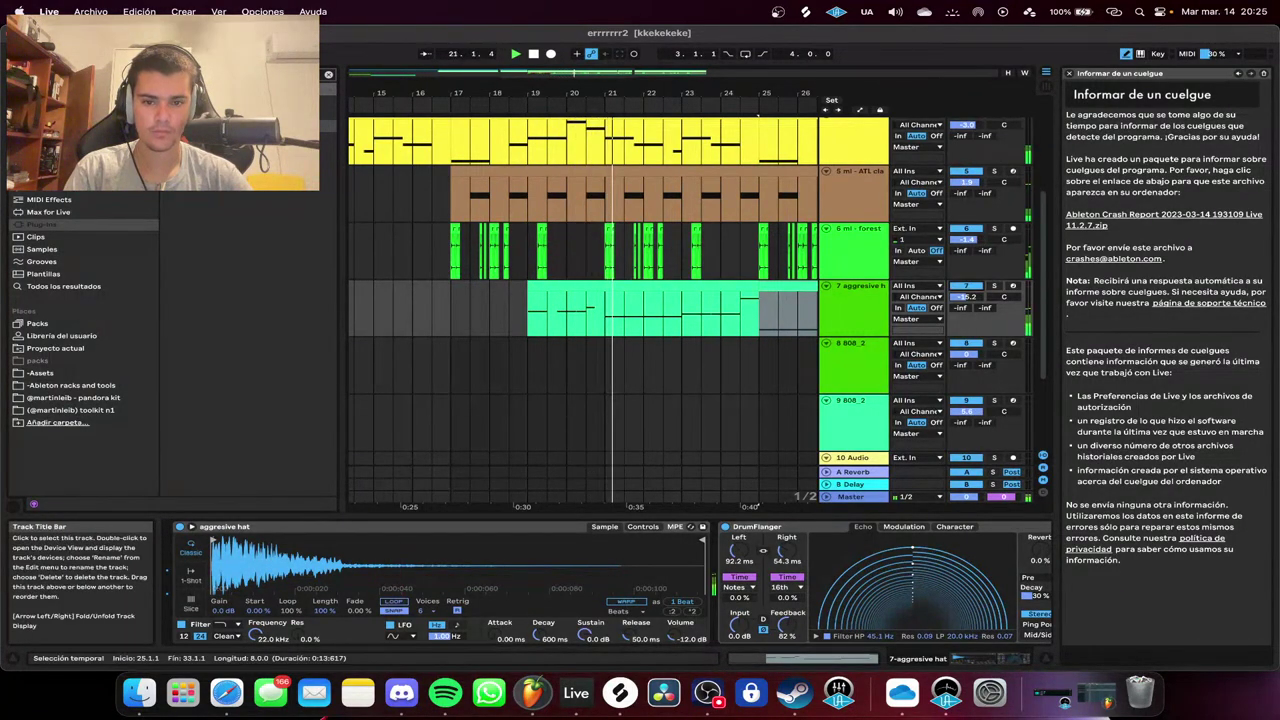
{"action": "left_click", "coordinate": [853, 304]}
Examine the MIDI notes of the aggresive hat clip at bar 19, and return to the track's devices.
{"action": "scroll", "coordinate": [700, 290], "scroll_direction": "down", "scroll_amount": 2}
{"action": "left_click", "coordinate": [690, 287]}
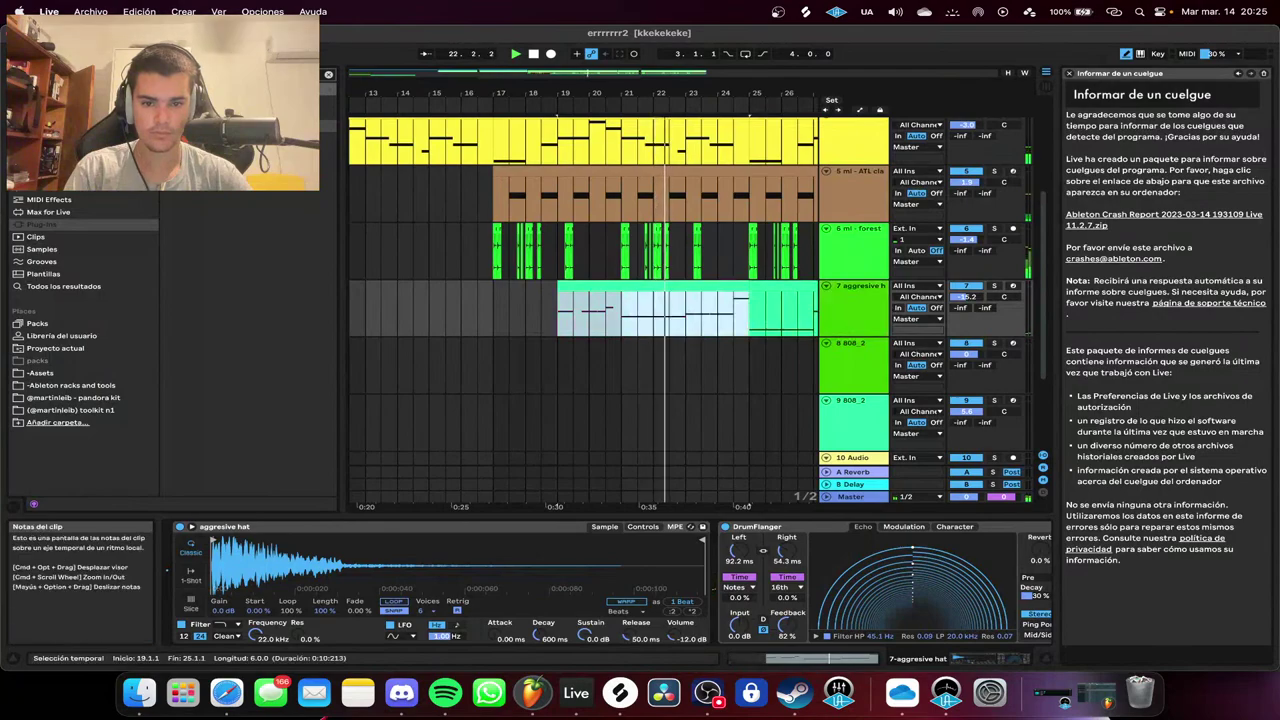
{"action": "double_click", "coordinate": [690, 287]}
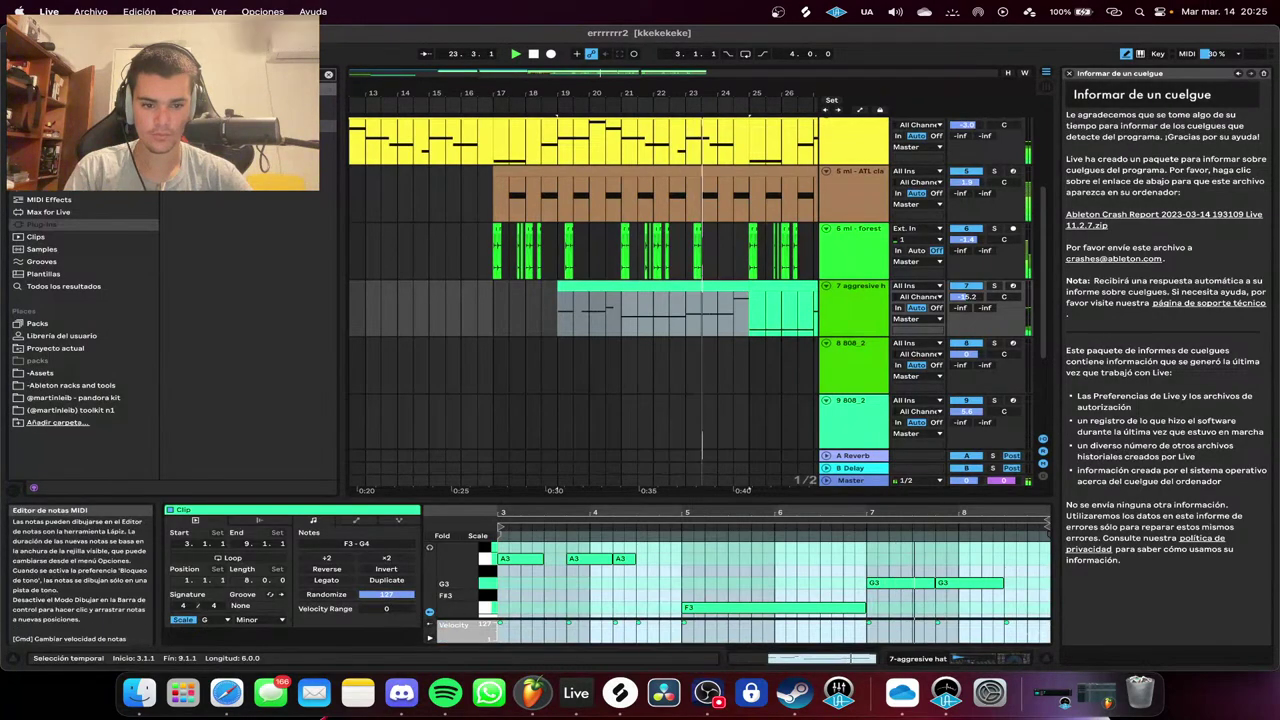
{"action": "scroll", "coordinate": [800, 585], "scroll_direction": "down", "scroll_amount": 2}
{"action": "key", "text": "shift+Tab"}
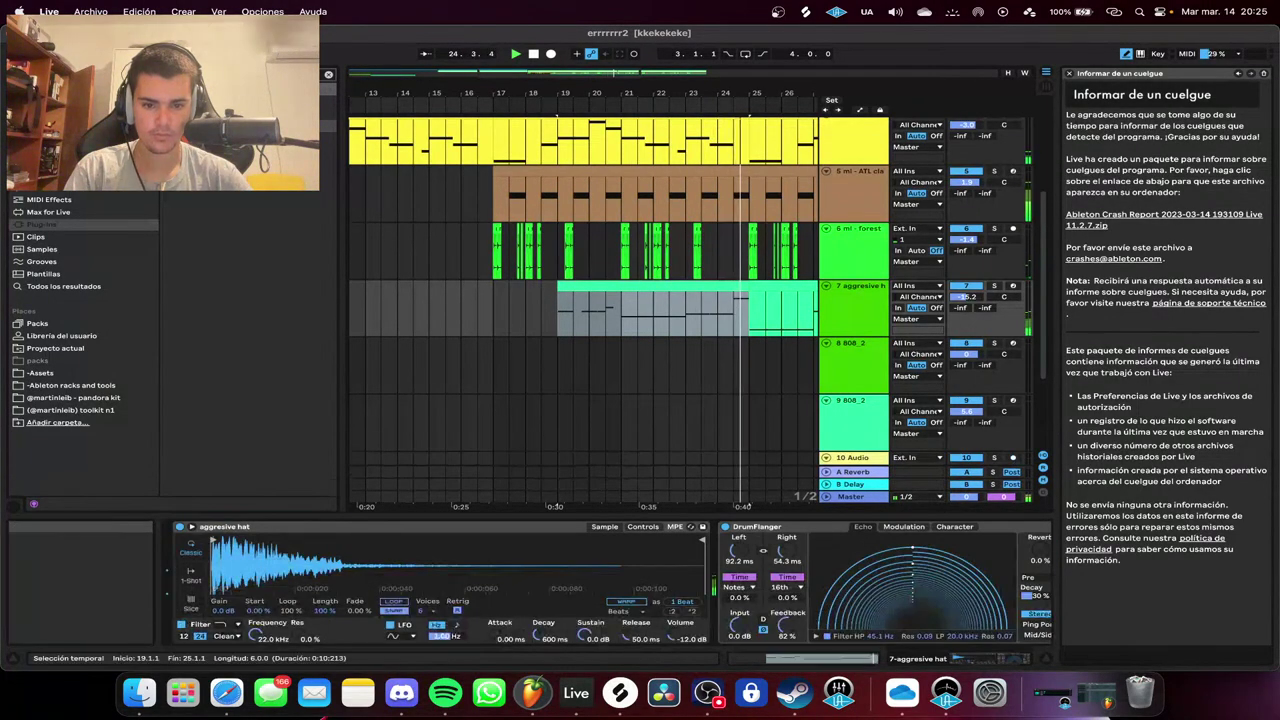
Insert a MIDI track below the aggresive hat track, with an empty one-bar clip at bar 17.
{"action": "scroll", "coordinate": [762, 420], "scroll_direction": "down", "scroll_amount": 5}
{"action": "scroll", "coordinate": [580, 300], "scroll_direction": "up", "scroll_amount": 5}
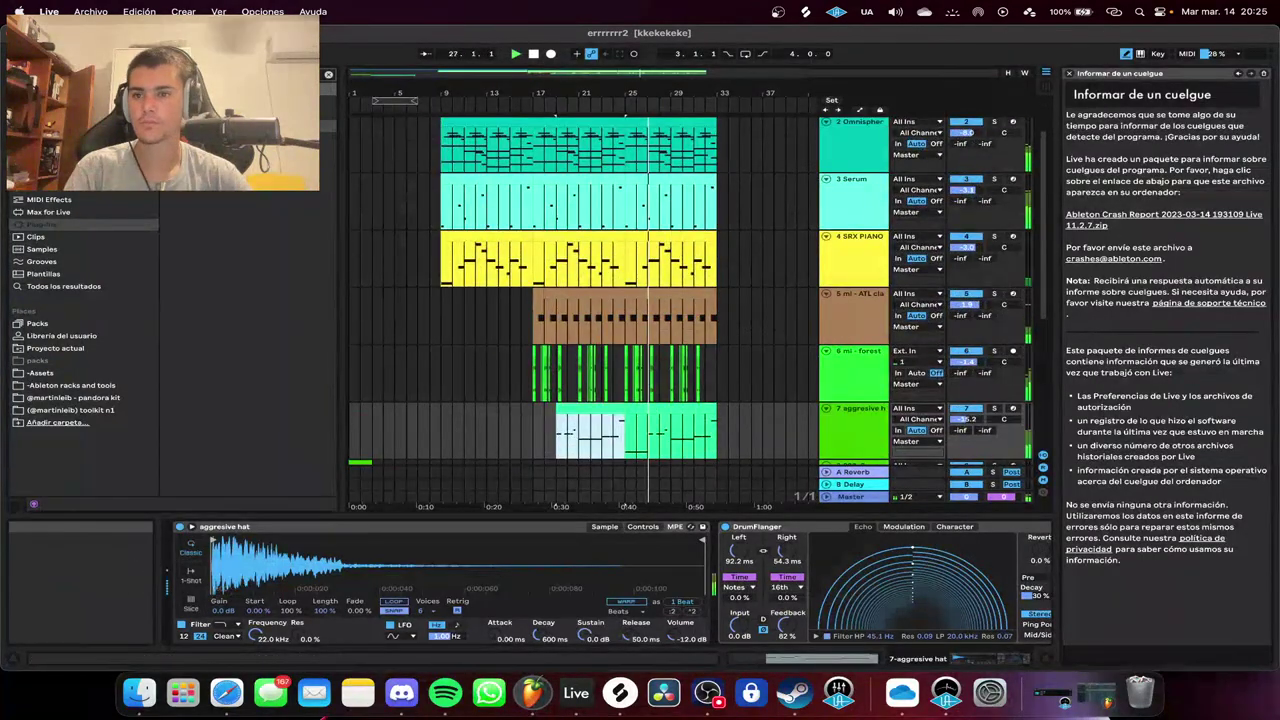
{"action": "scroll", "coordinate": [580, 300], "scroll_direction": "down", "scroll_amount": 5}
{"action": "key", "text": "minus"}
{"action": "key", "text": "Down"}
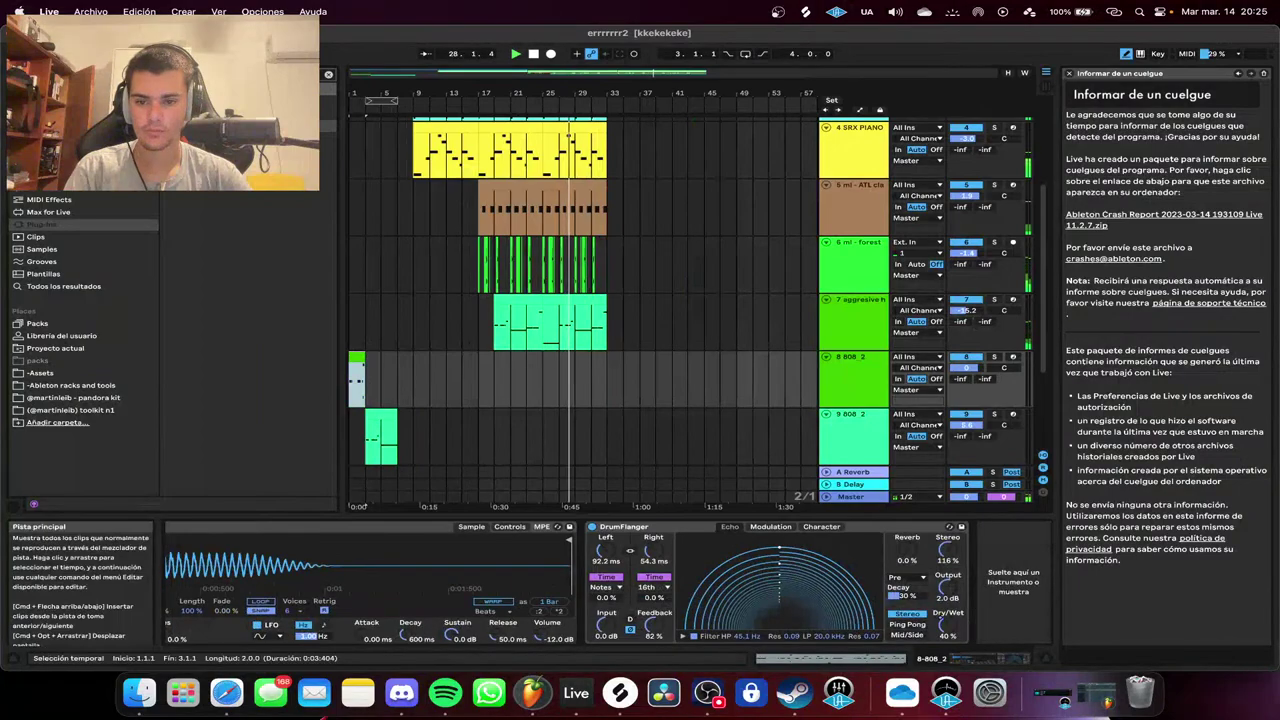
{"action": "key", "text": "plus"}
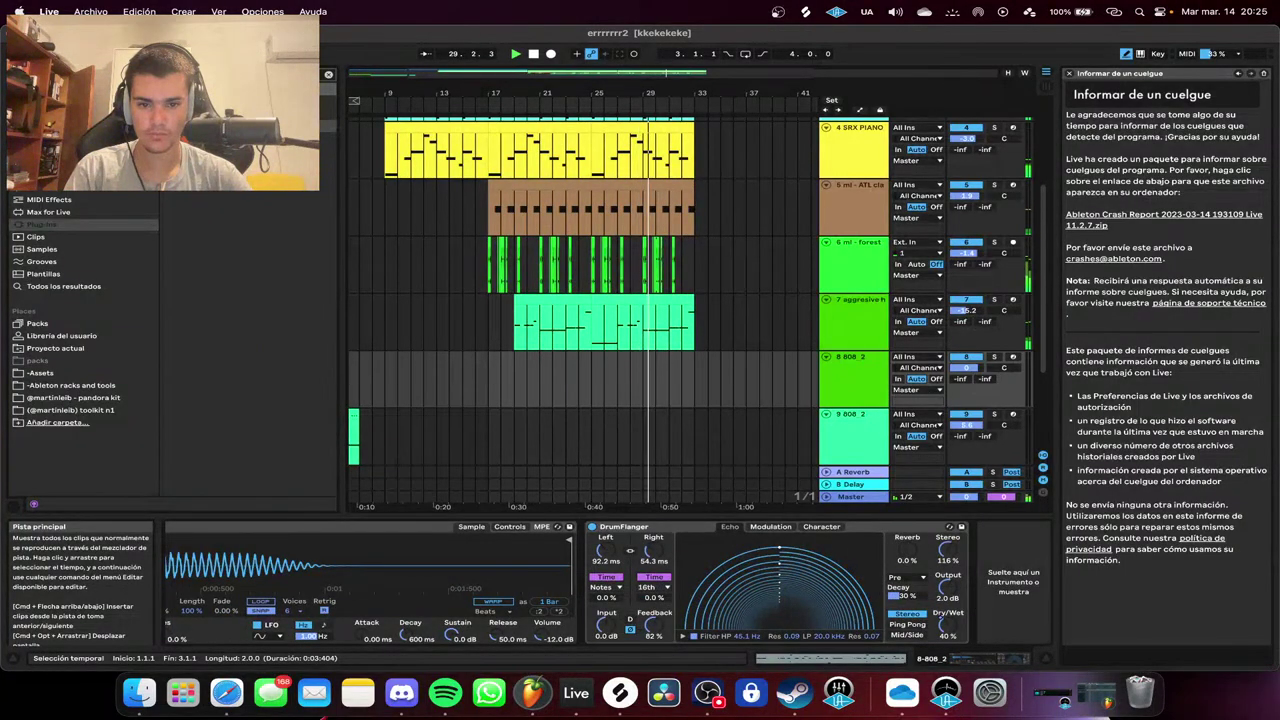
{"action": "scroll", "coordinate": [860, 260], "scroll_direction": "down", "scroll_amount": 2}
{"action": "right_click", "coordinate": [866, 251]}
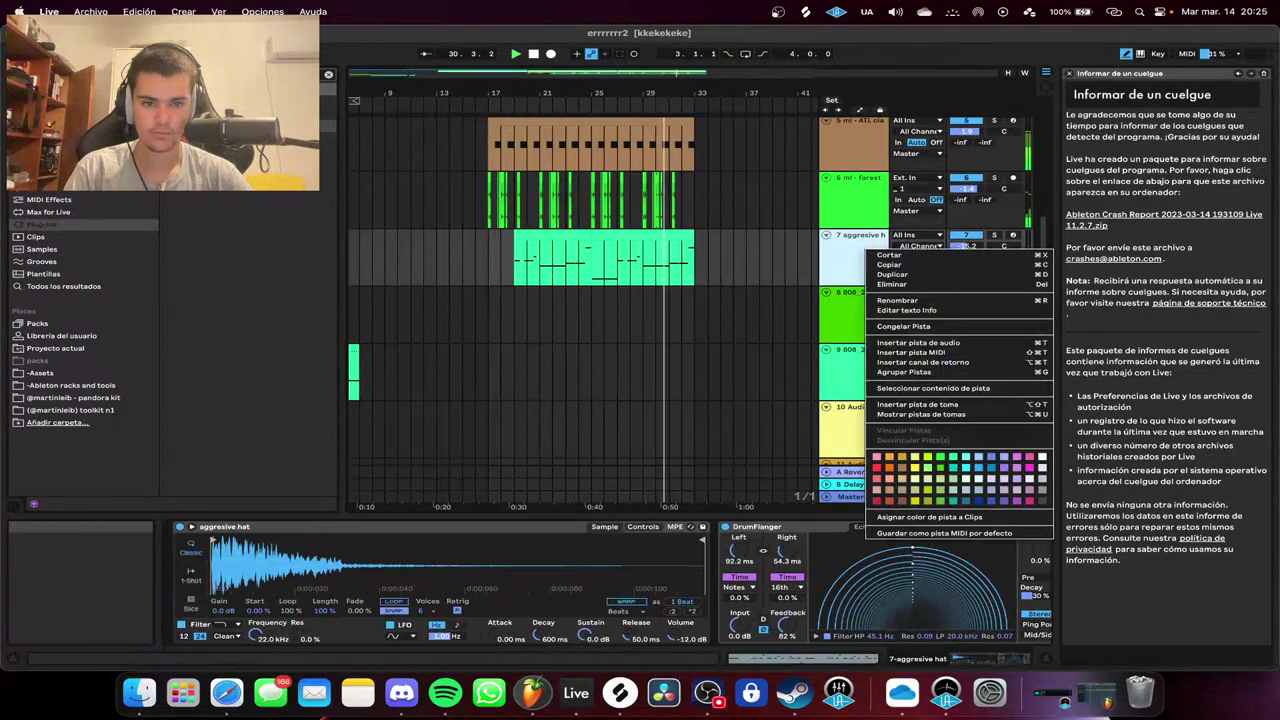
{"action": "left_click", "coordinate": [910, 352]}
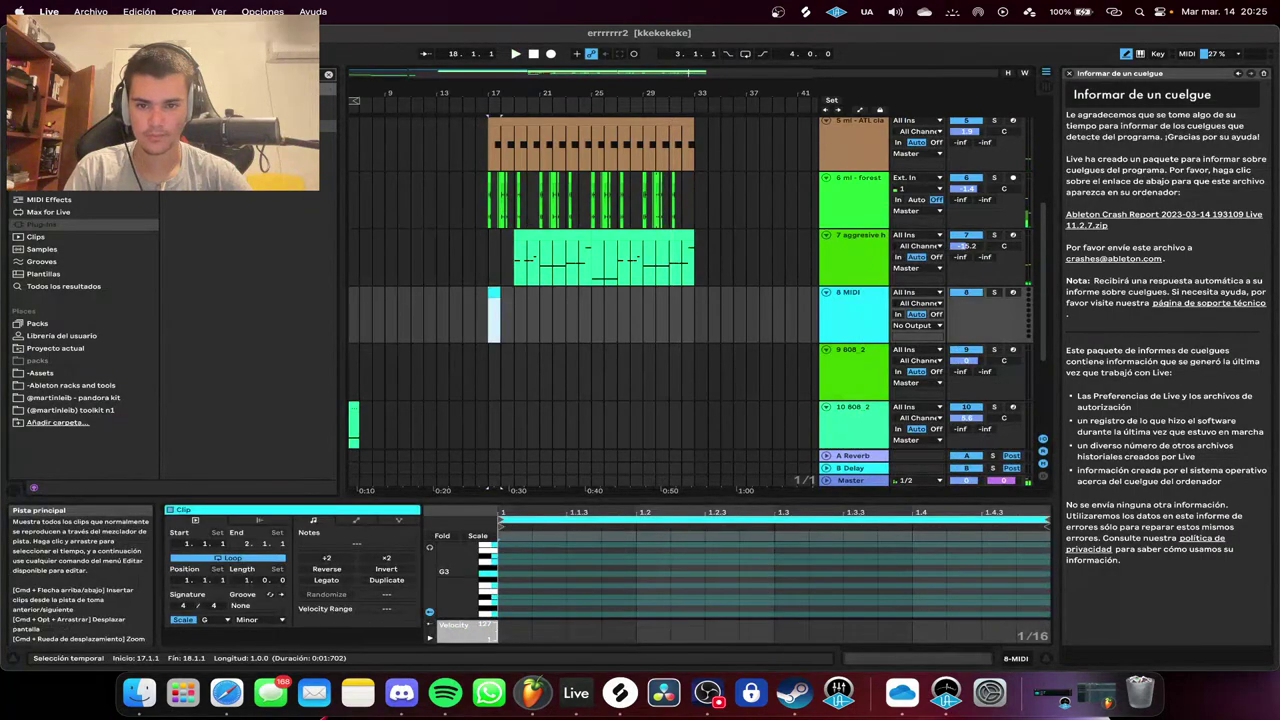
Create an empty eight-bar clip at bar 17 on the new MIDI track, and load the ml - ring 808 2.wav sample onto it.
{"action": "key", "text": "super+shift+m"}
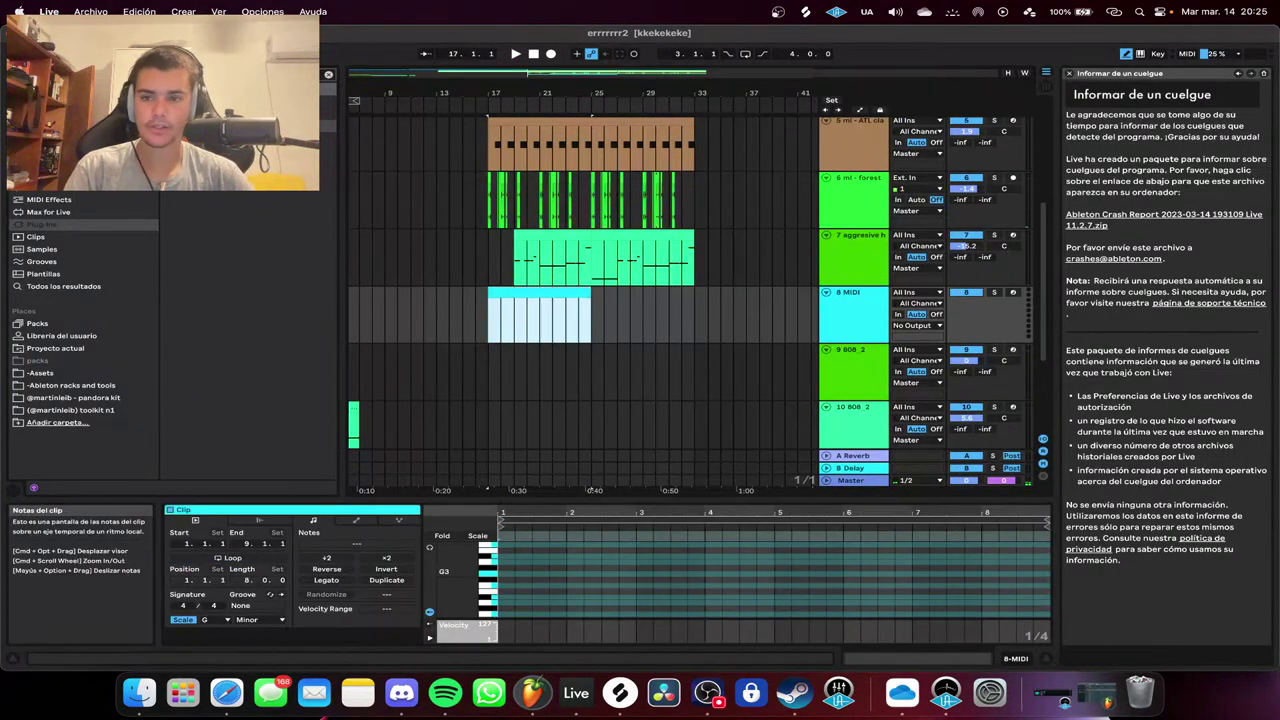
{"action": "left_click", "coordinate": [74, 398]}
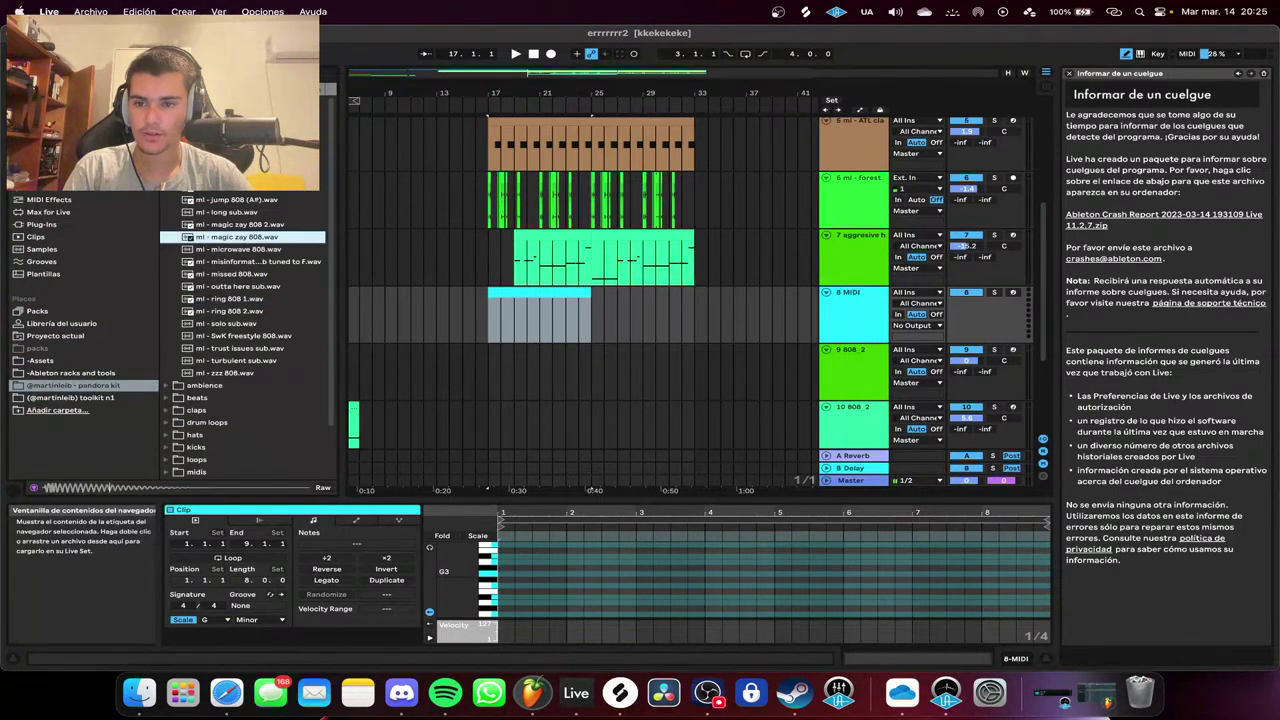
{"action": "left_click", "coordinate": [238, 286]}
{"action": "left_click", "coordinate": [232, 274]}
{"action": "left_click", "coordinate": [230, 311]}
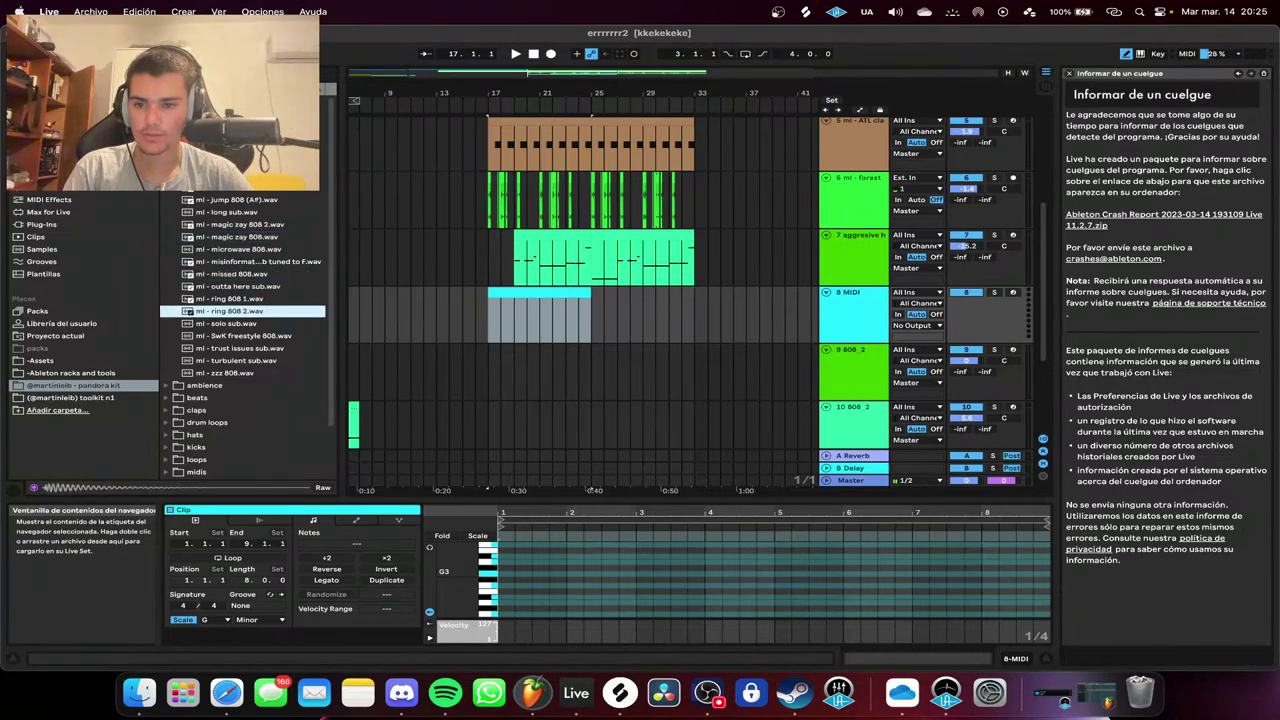
{"action": "double_click", "coordinate": [230, 311]}
{"action": "key", "text": "space"}
Copy the low A2, F2 and G2 bass notes from the first Omnisphere track's clip at bars 9 to 17.
{"action": "scroll", "coordinate": [590, 310], "scroll_direction": "up", "scroll_amount": 5}
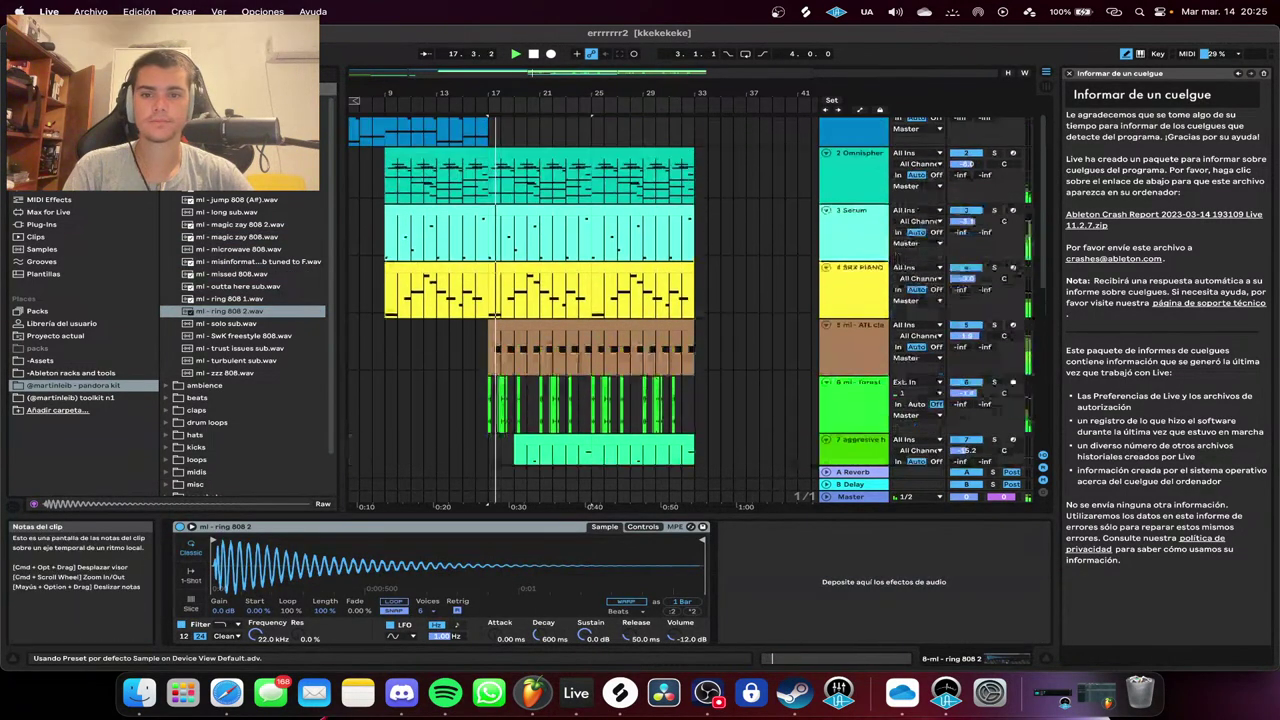
{"action": "left_click", "coordinate": [540, 181]}
{"action": "left_click", "coordinate": [437, 124]}
{"action": "scroll", "coordinate": [455, 250], "scroll_direction": "down", "scroll_amount": 5}
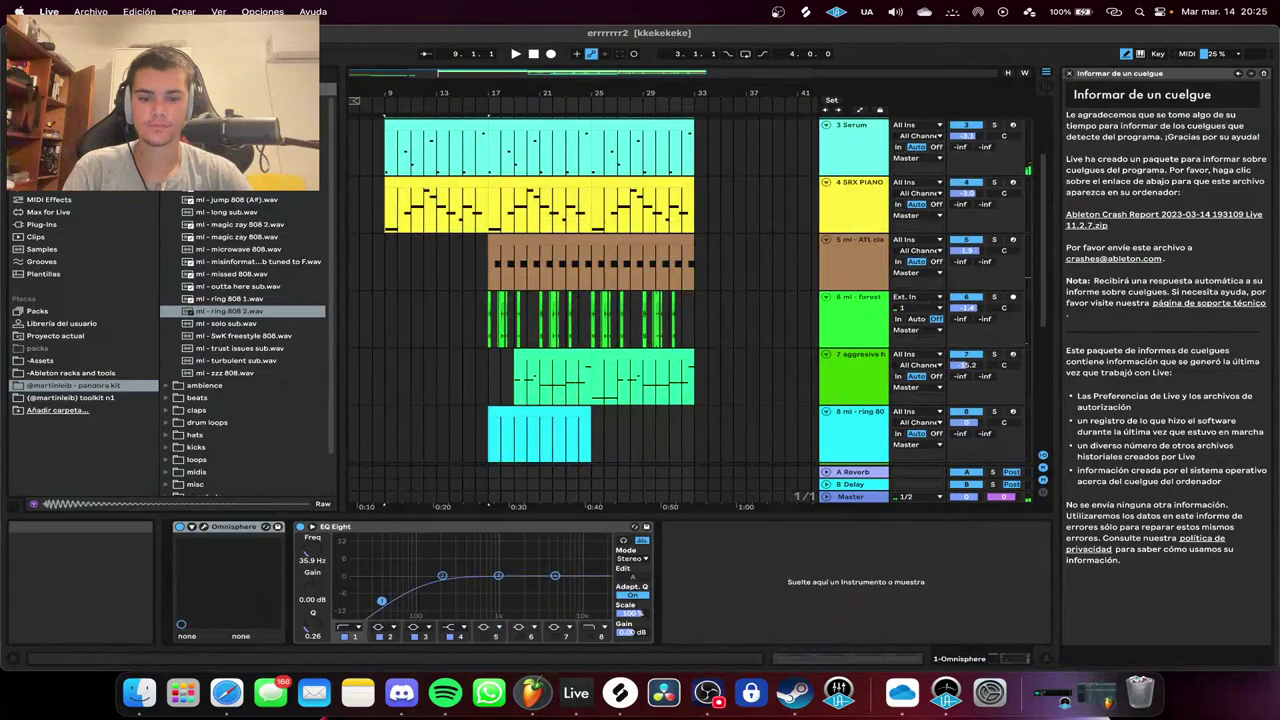
{"action": "key", "text": "shift+Tab"}
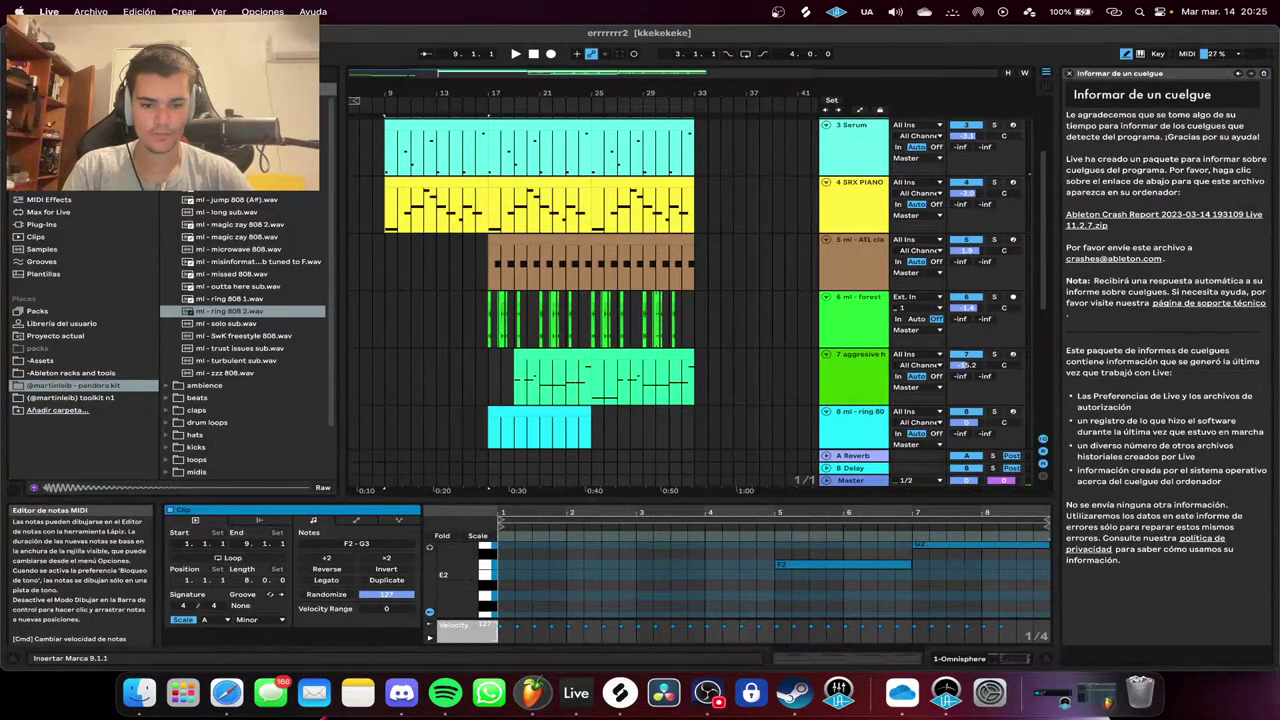
{"action": "key", "text": "b"}
{"action": "scroll", "coordinate": [770, 580], "scroll_direction": "up", "scroll_amount": 2}
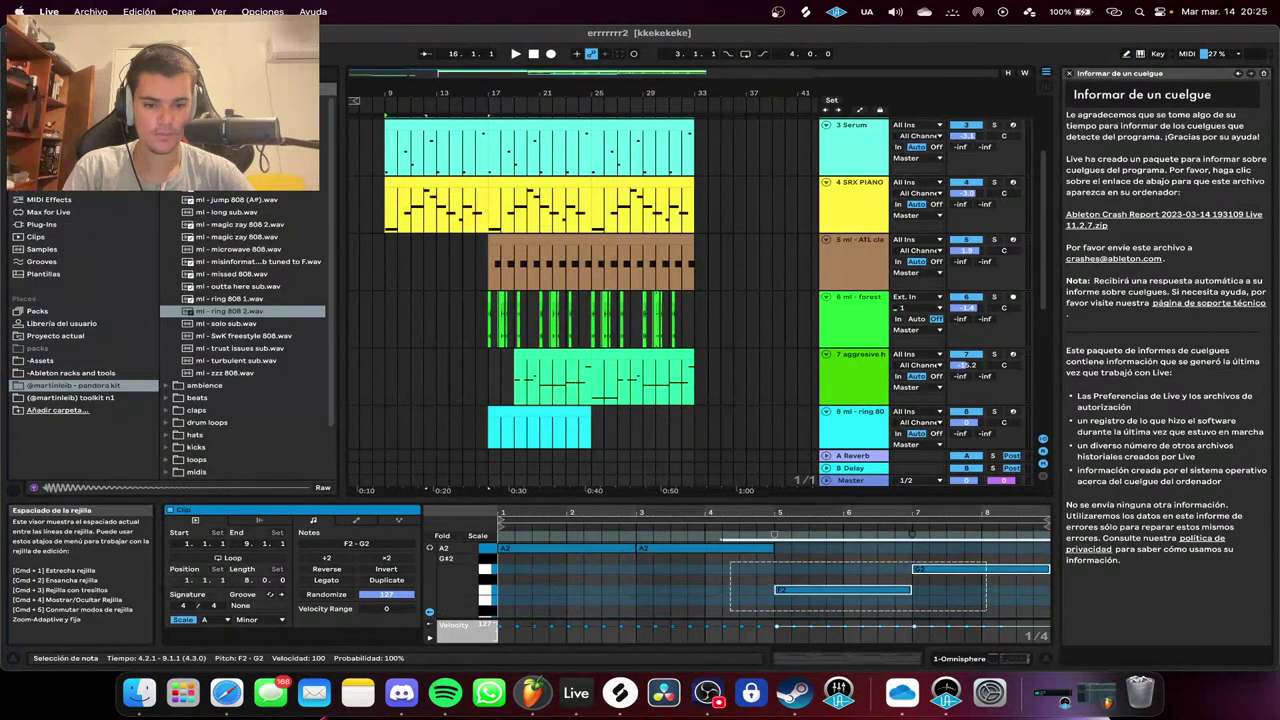
Paste the copied bass notes into the ring 808 clip, shift them to start at 1.1.1, and play them with the beat.
{"action": "left_click", "coordinate": [540, 412]}
{"action": "left_click", "coordinate": [568, 580]}
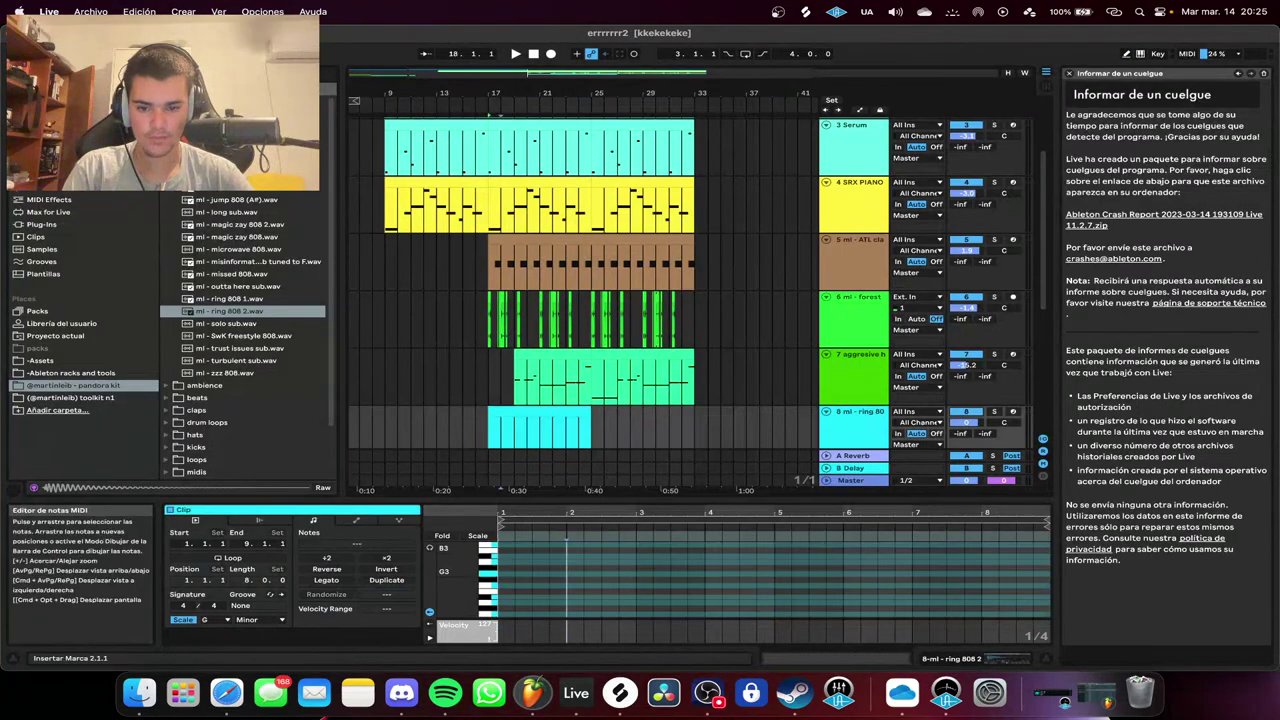
{"action": "key", "text": "super+v"}
{"action": "left_click_drag", "start_coordinate": [600, 597], "coordinate": [639, 612]}
{"action": "key", "text": "Left"}
{"action": "key", "text": "Left"}
{"action": "key", "text": "Left"}
{"action": "key", "text": "space"}
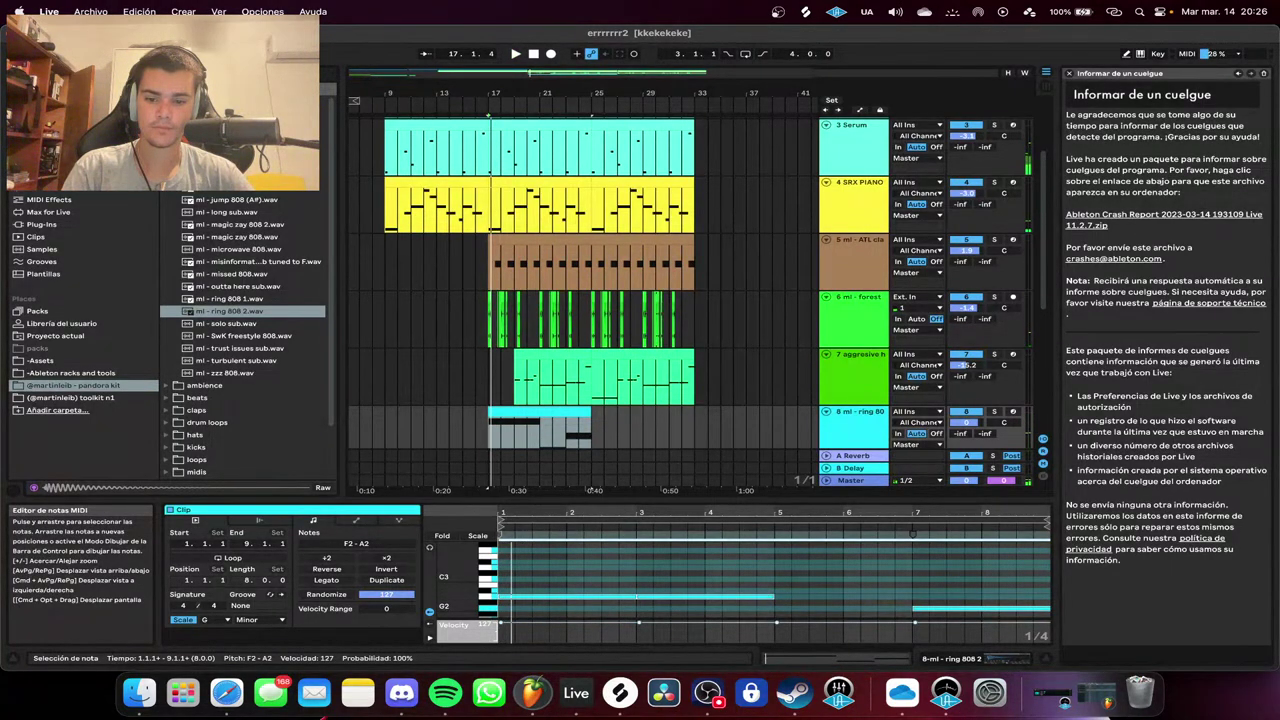
Transpose all the ring 808 notes up one octave to F3–A3 and listen to them in the mix.
{"action": "key", "text": "shift+Up"}
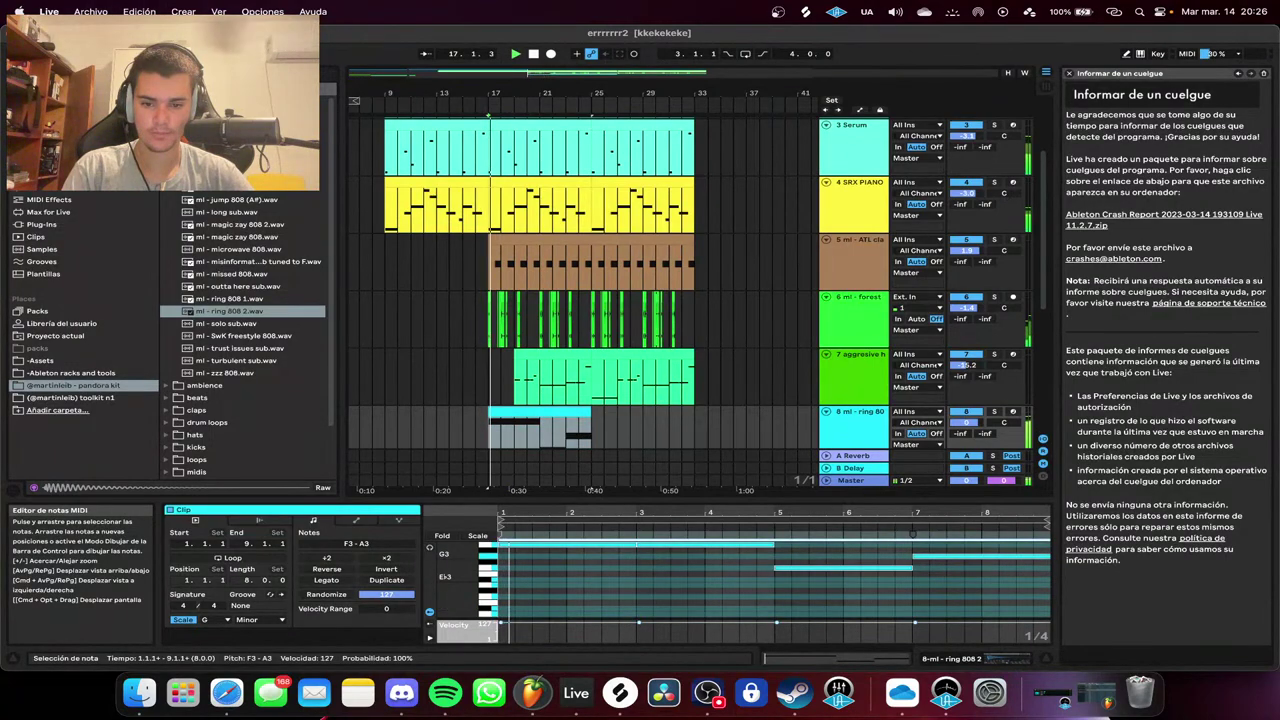
{"action": "scroll", "coordinate": [775, 585], "scroll_direction": "up", "scroll_amount": 2}
{"action": "left_click", "coordinate": [638, 598]}
{"action": "key", "text": "space"}
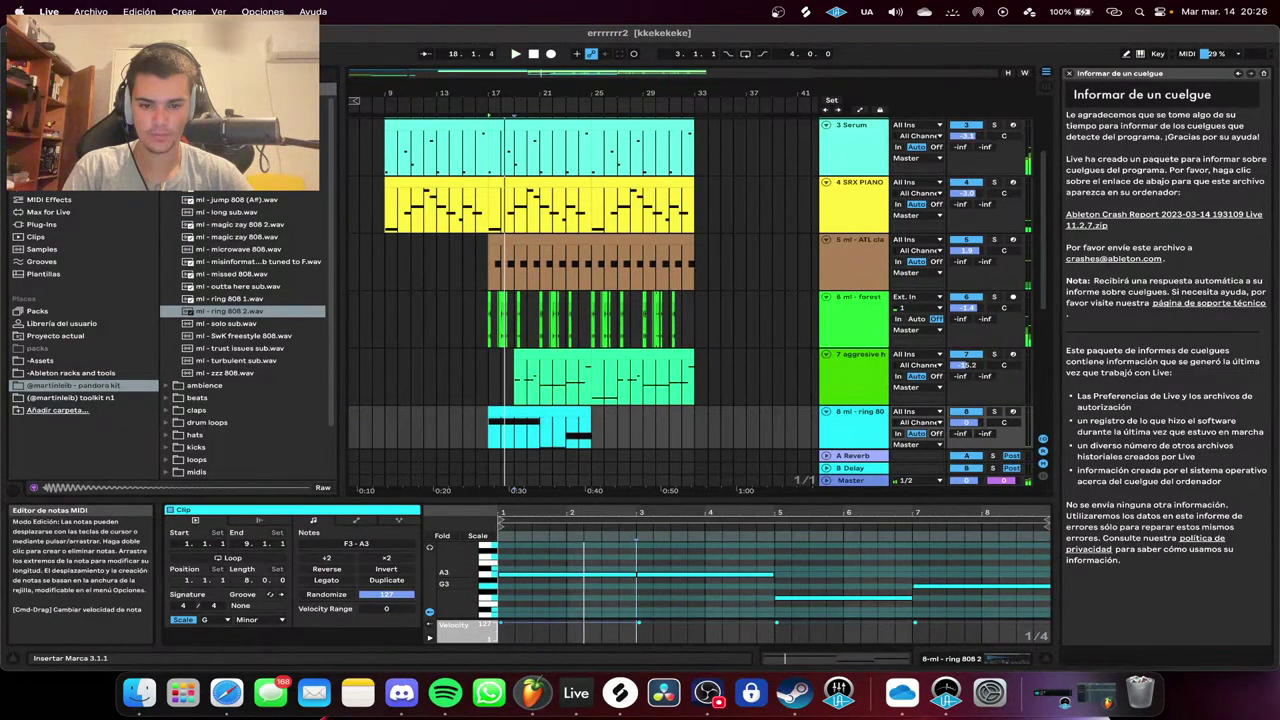
Shorten the first A3 note of the 808 clip, and add two short A3 notes at 1.4.3 and 2.2.1.
{"action": "key", "text": "space"}
{"action": "scroll", "coordinate": [524, 579], "scroll_direction": "up", "scroll_amount": 3}
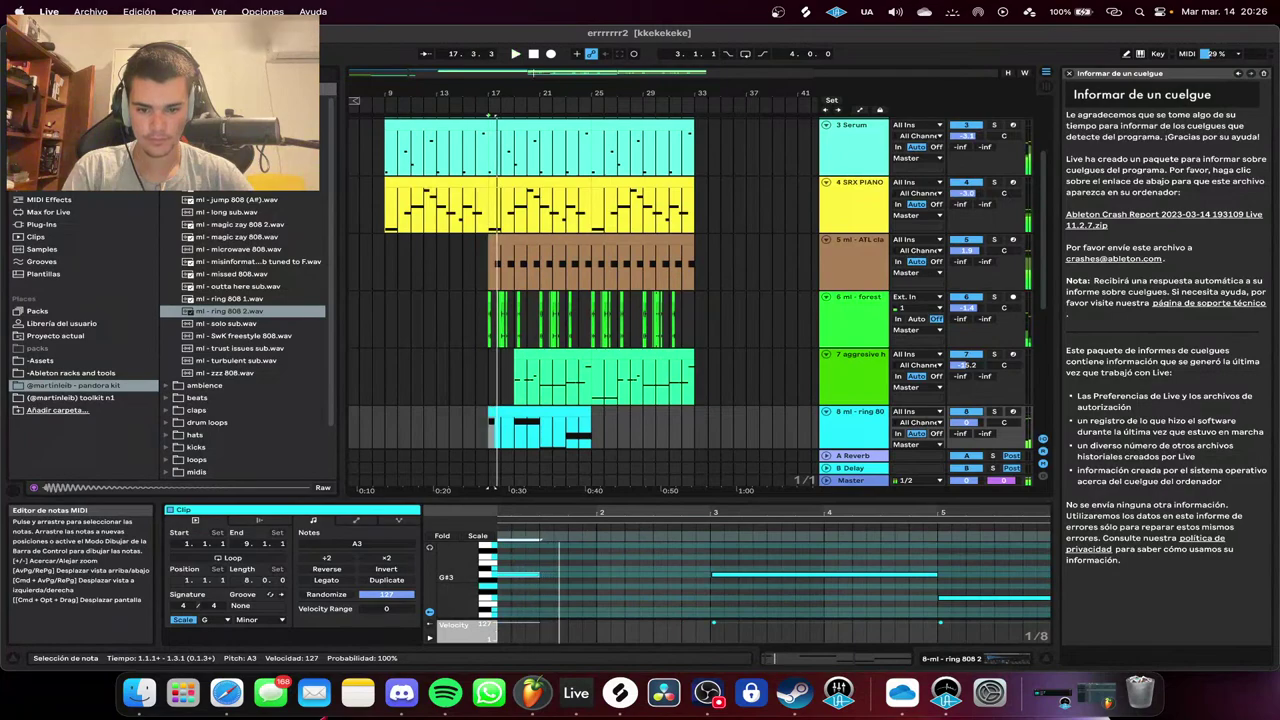
{"action": "key", "text": "shift+Right"}
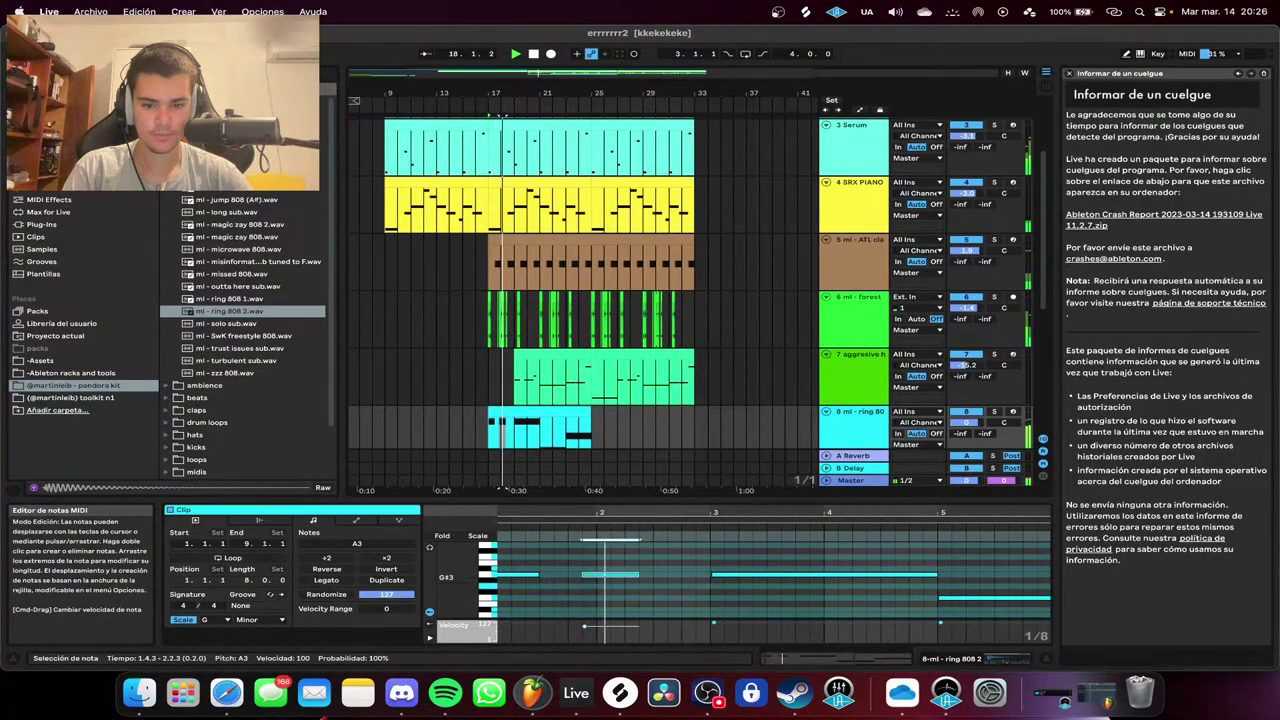
{"action": "key", "text": "shift+Left"}
{"action": "left_click", "coordinate": [583, 624]}
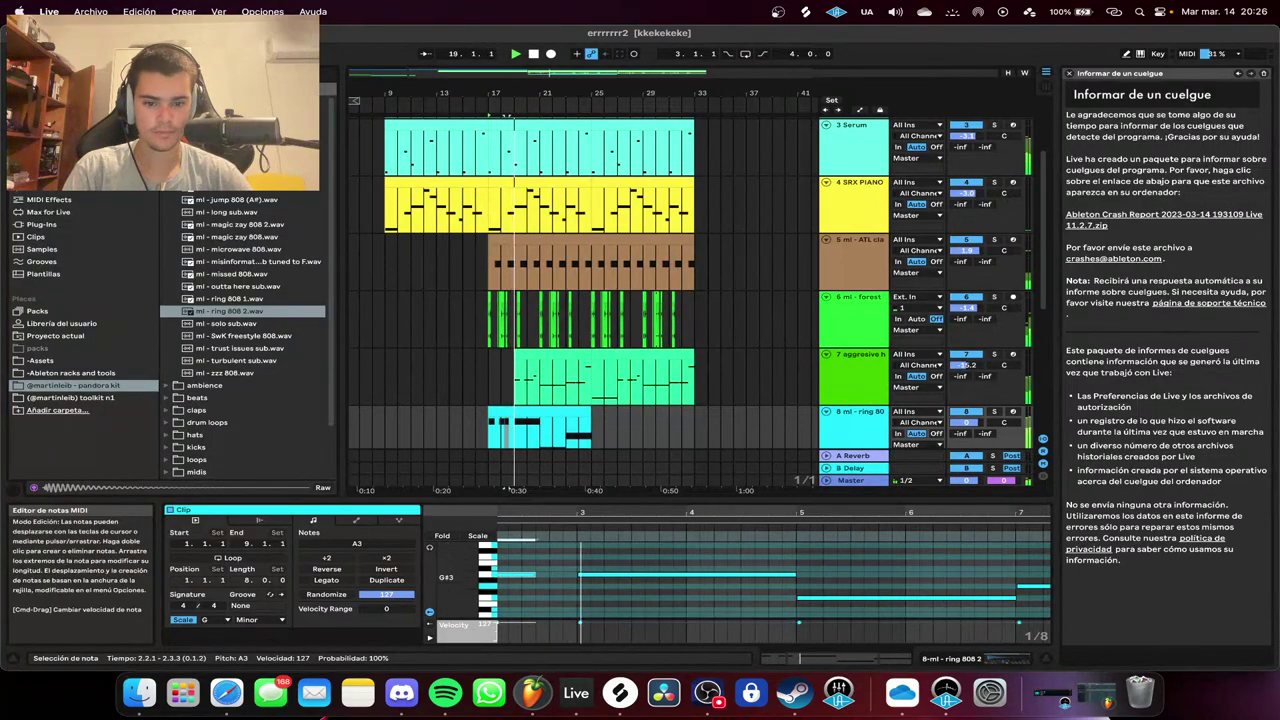
Shorten the A3 note at bar 3 to end at 3.3.4, and repeat it twice with copies running to 4.4.1.
{"action": "key", "text": "space"}
{"action": "key", "text": "space"}
{"action": "left_click_drag", "start_coordinate": [672, 574], "coordinate": [659, 576]}
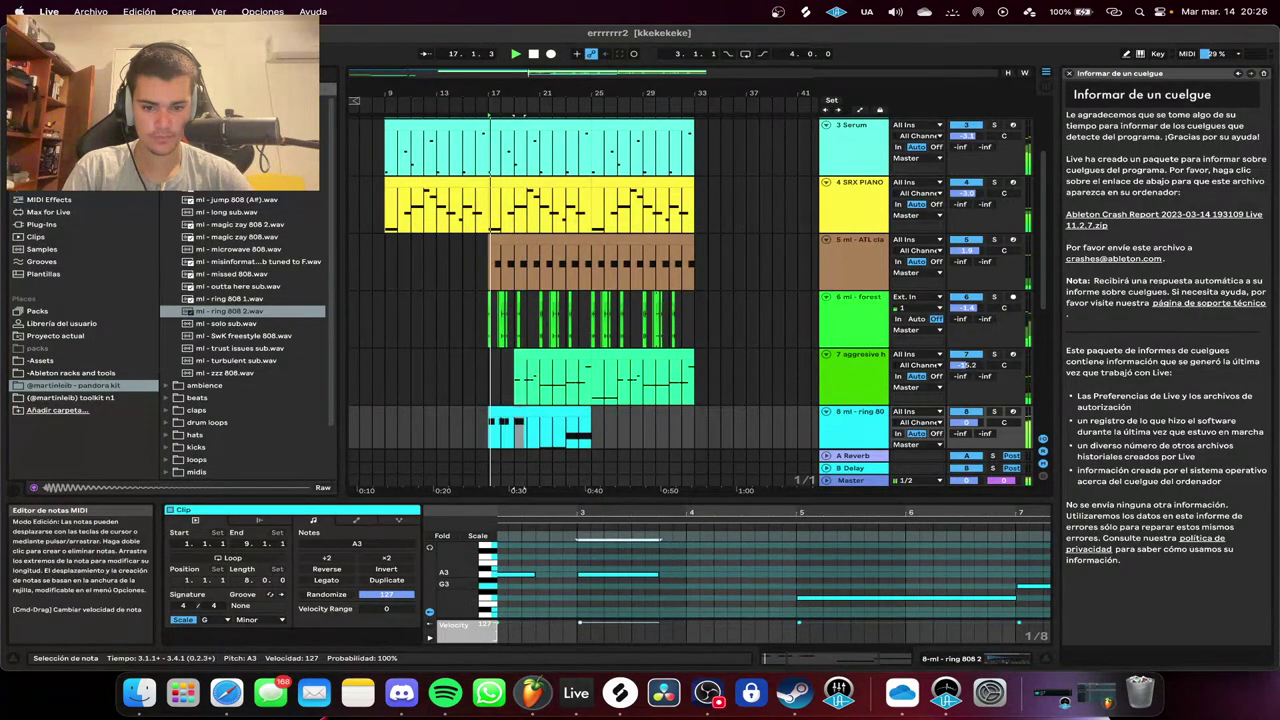
{"action": "key", "text": "super+d"}
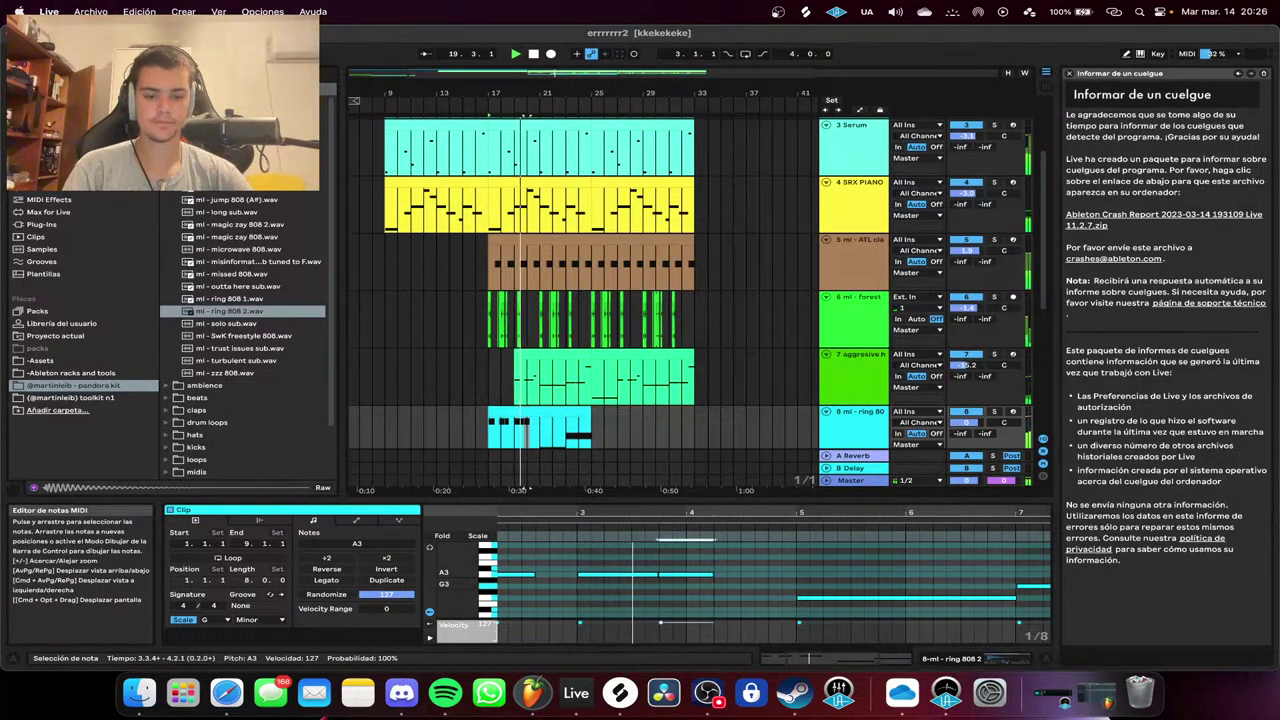
{"action": "scroll", "coordinate": [742, 578], "scroll_direction": "down", "scroll_amount": 3}
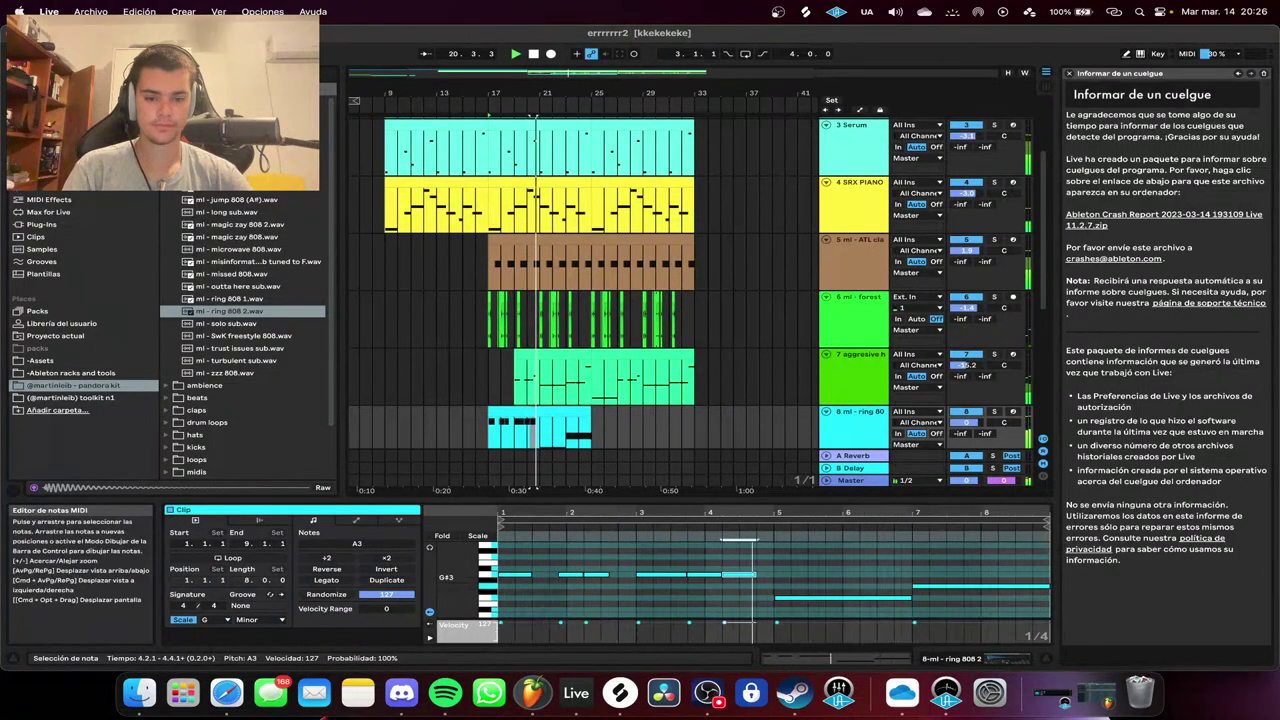
Lower the bar 7 note to F3, shorten the bar 5 and bar 7 notes, and duplicate each to fill up to 8.3.1.
{"action": "left_click", "coordinate": [782, 598]}
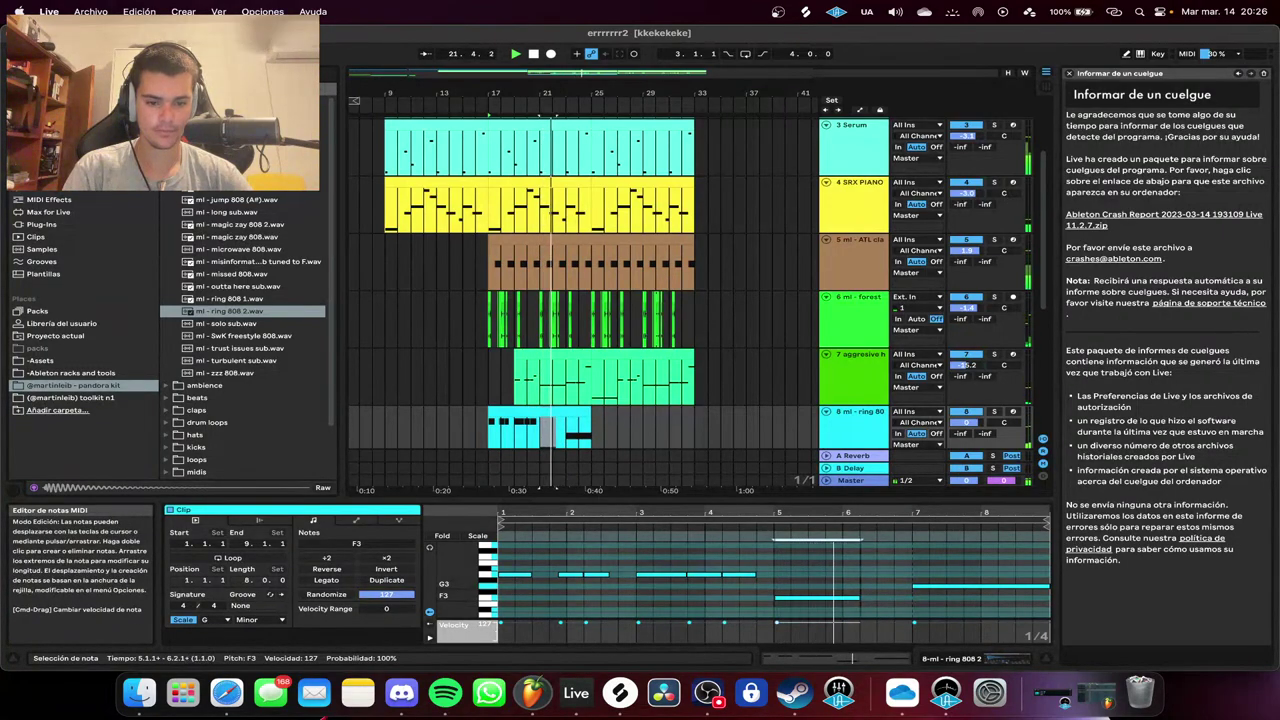
{"action": "key", "text": "super+d"}
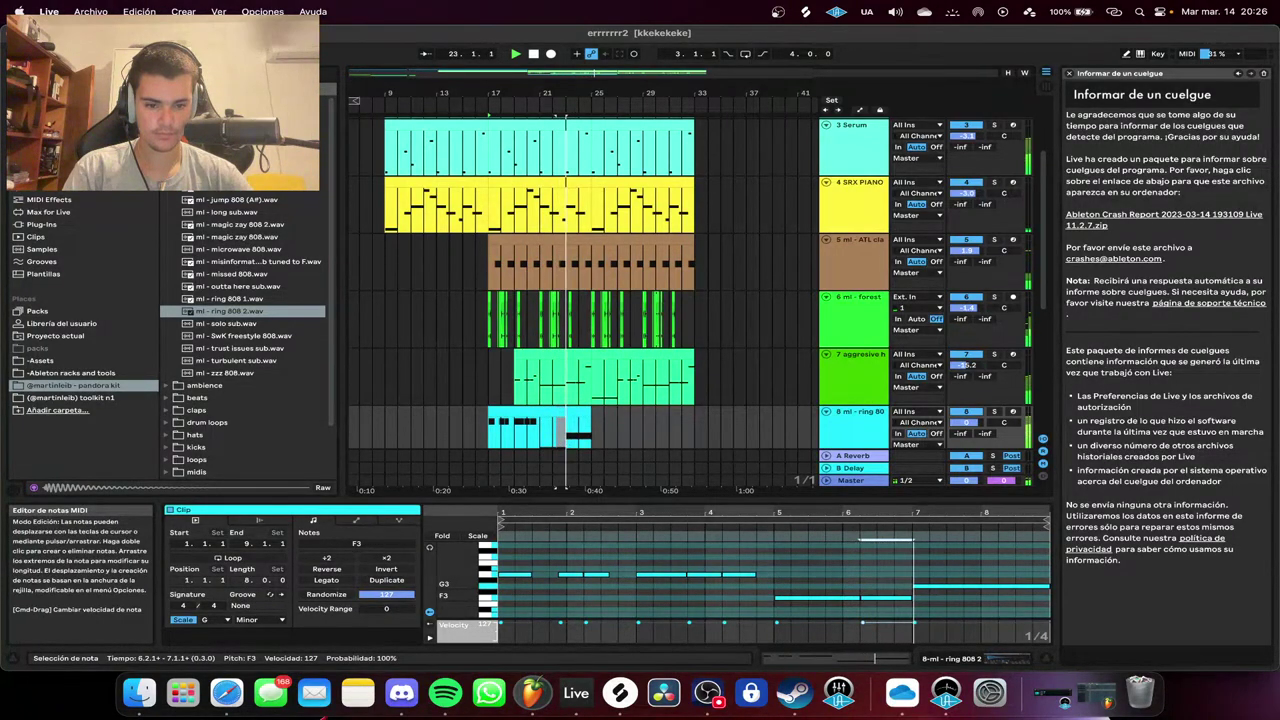
{"action": "left_click_drag", "start_coordinate": [950, 586], "coordinate": [950, 598]}
{"action": "key", "text": "space"}
{"action": "key", "text": "space"}
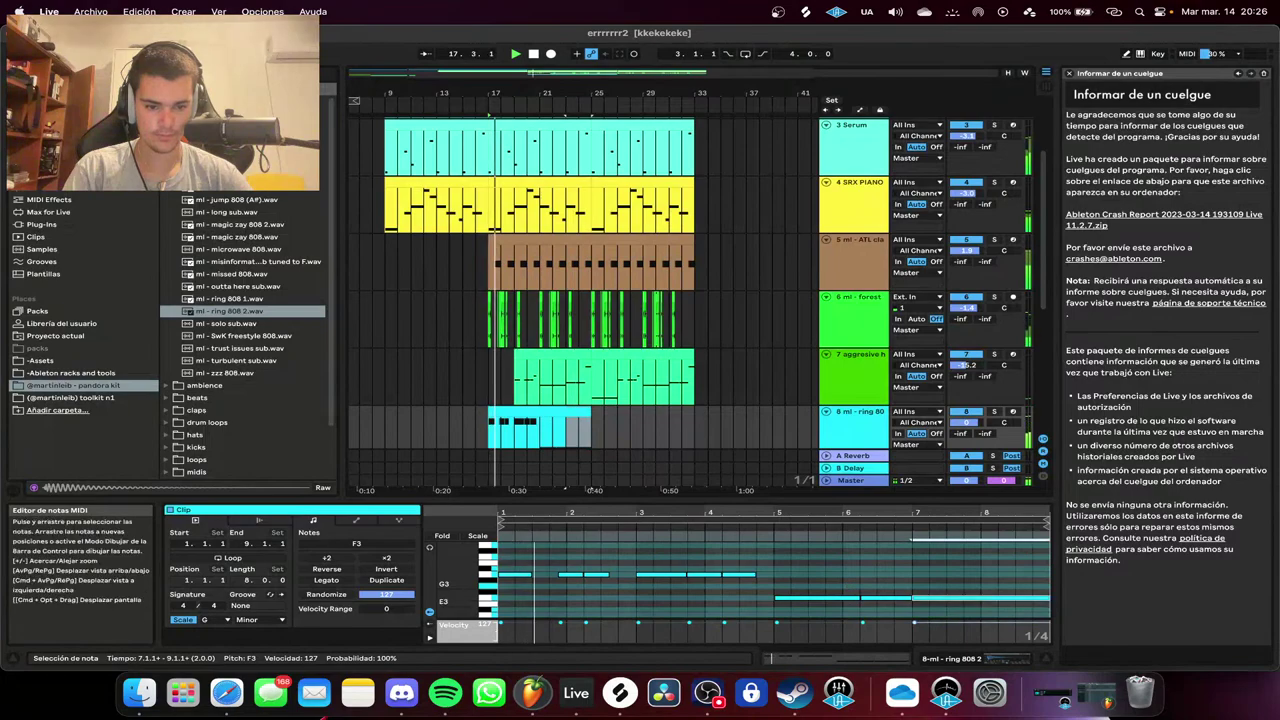
{"action": "left_click_drag", "start_coordinate": [1048, 598], "coordinate": [946, 598]}
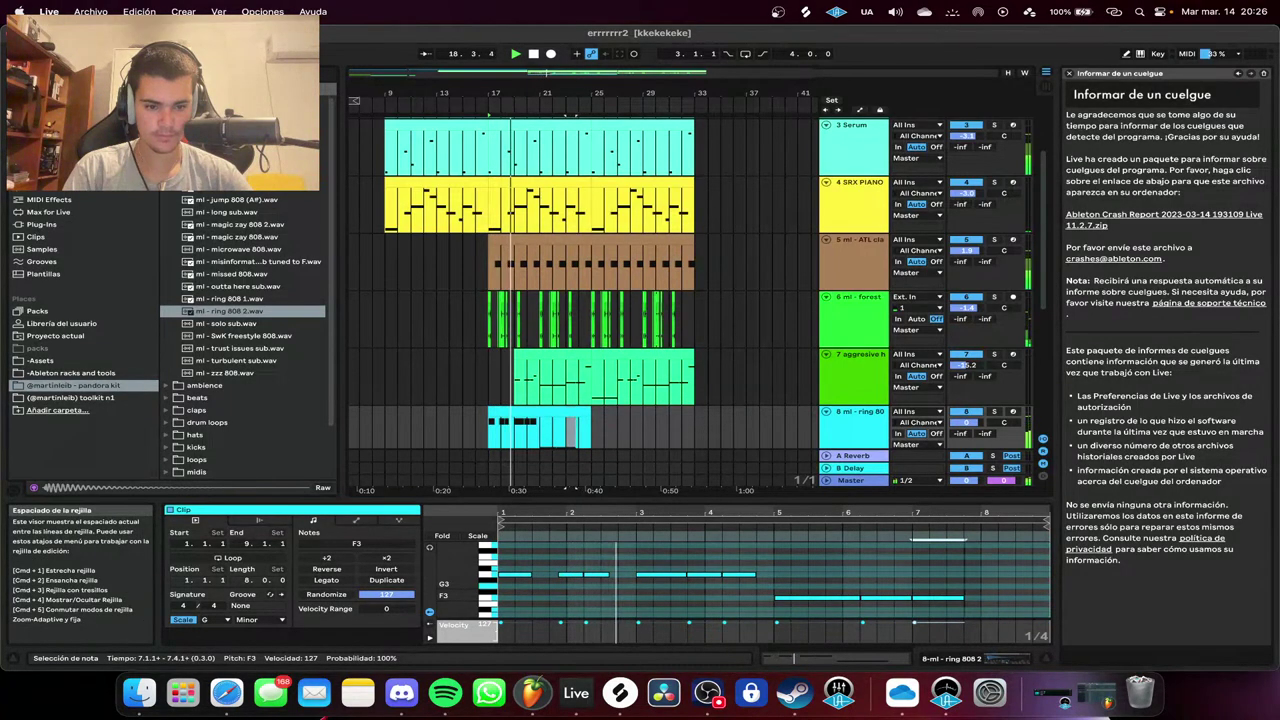
{"action": "key", "text": "super+d"}
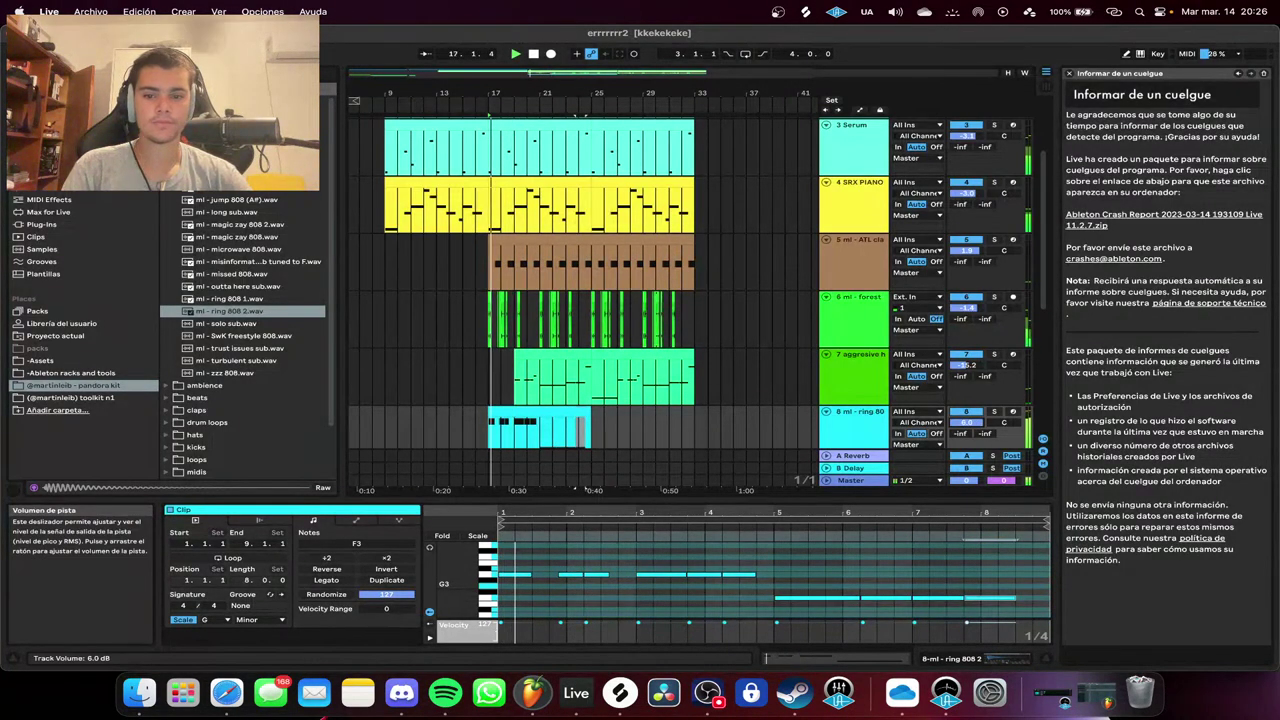
Transpose all the ring 808 notes down one octave, and select the F2 notes from 5.1.1 to 8.3.1.
{"action": "key", "text": "super+a"}
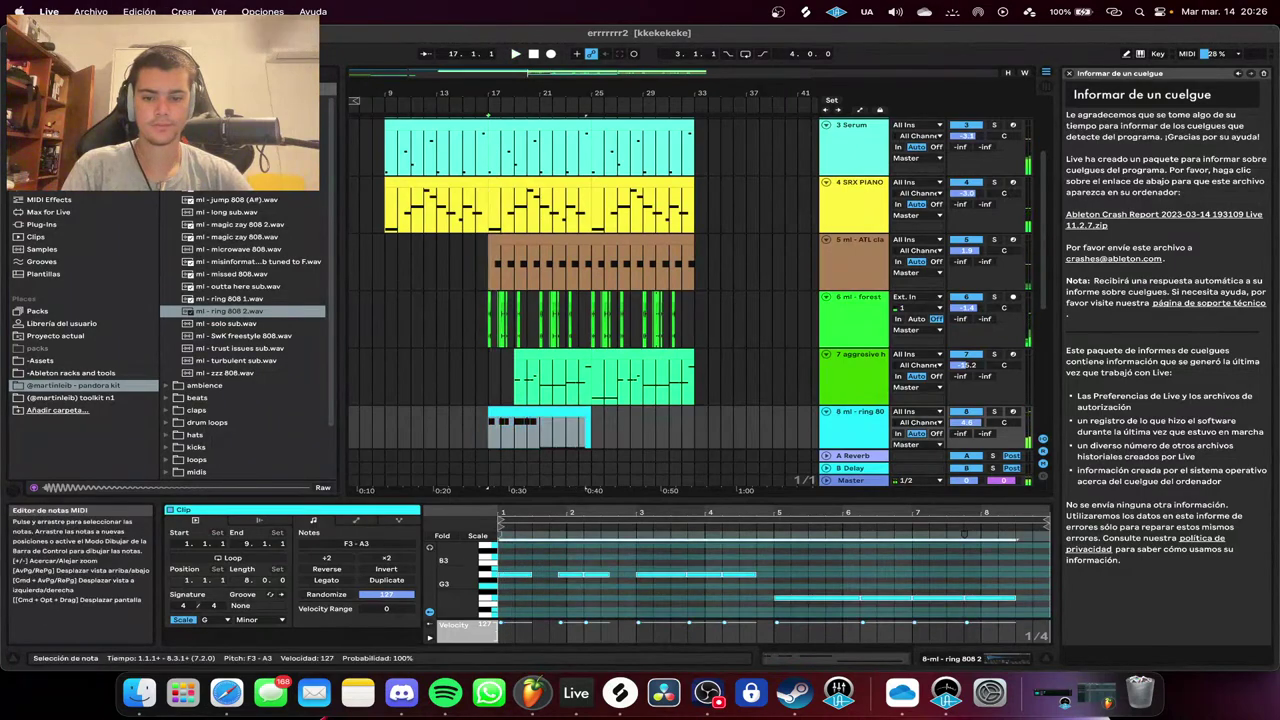
{"action": "key", "text": "shift+Down"}
{"action": "scroll", "coordinate": [770, 560], "scroll_direction": "down", "scroll_amount": 1}
{"action": "left_click_drag", "start_coordinate": [770, 586], "coordinate": [1024, 624]}
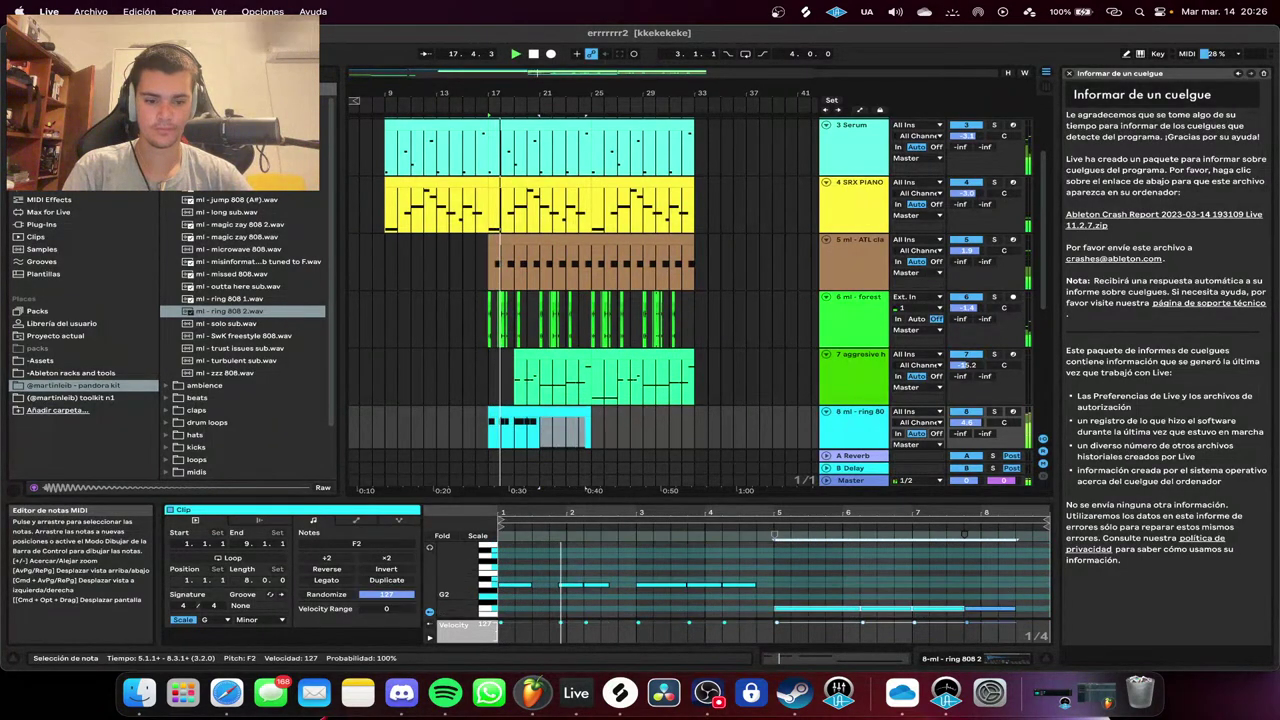
Transpose the selected notes in bars 5 to 8 of the ring 808 clip up one octave to F3.
{"action": "key", "text": "shift+Up"}
{"action": "scroll", "coordinate": [1024, 622], "scroll_direction": "up", "scroll_amount": 1}
{"action": "scroll", "coordinate": [1024, 622], "scroll_direction": "down", "scroll_amount": 3}
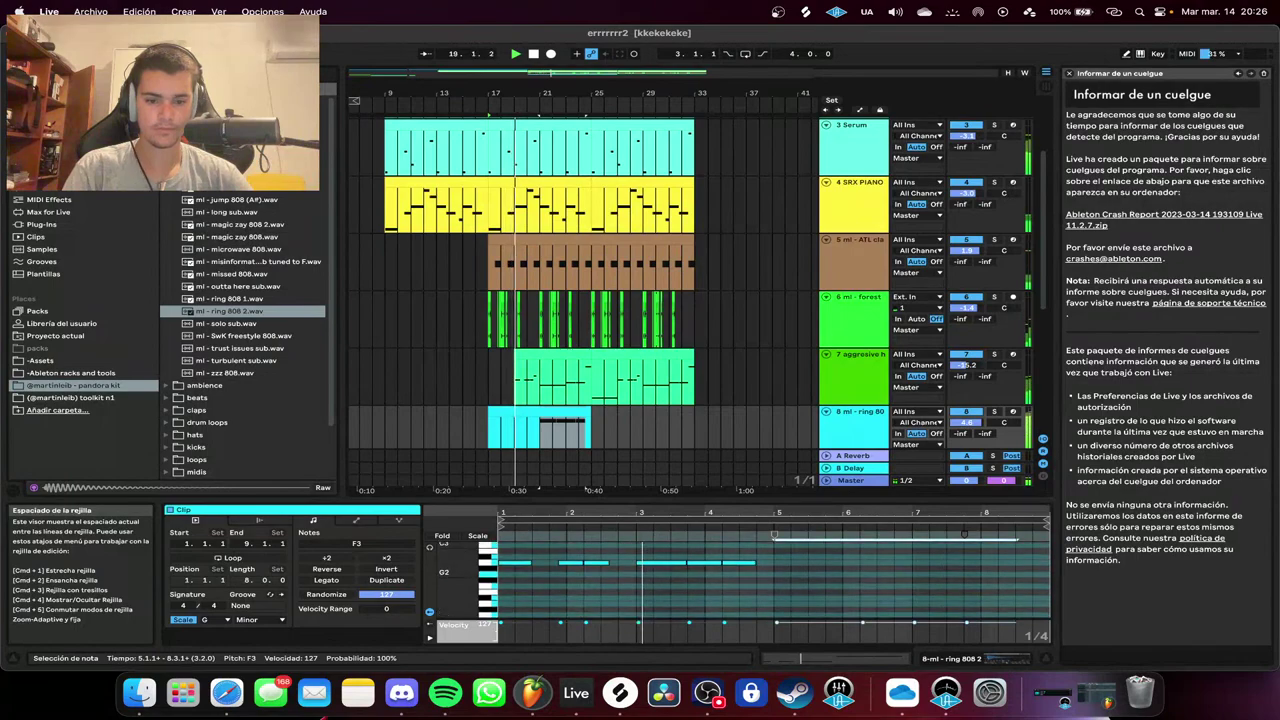
Extend all notes of the ring 808 clip up to the following note with Legato.
{"action": "left_click", "coordinate": [860, 585]}
{"action": "left_click", "coordinate": [545, 411]}
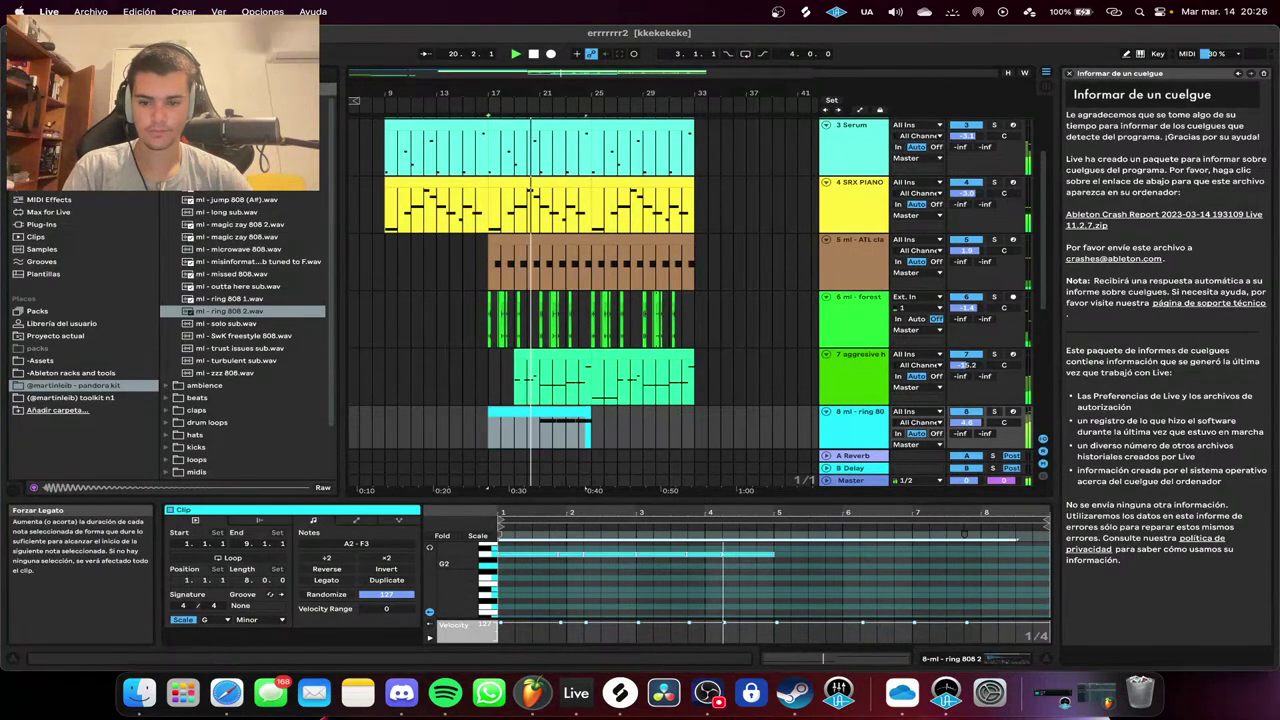
{"action": "scroll", "coordinate": [545, 411], "scroll_direction": "down", "scroll_amount": 3}
{"action": "scroll", "coordinate": [808, 580], "scroll_direction": "up", "scroll_amount": 2}
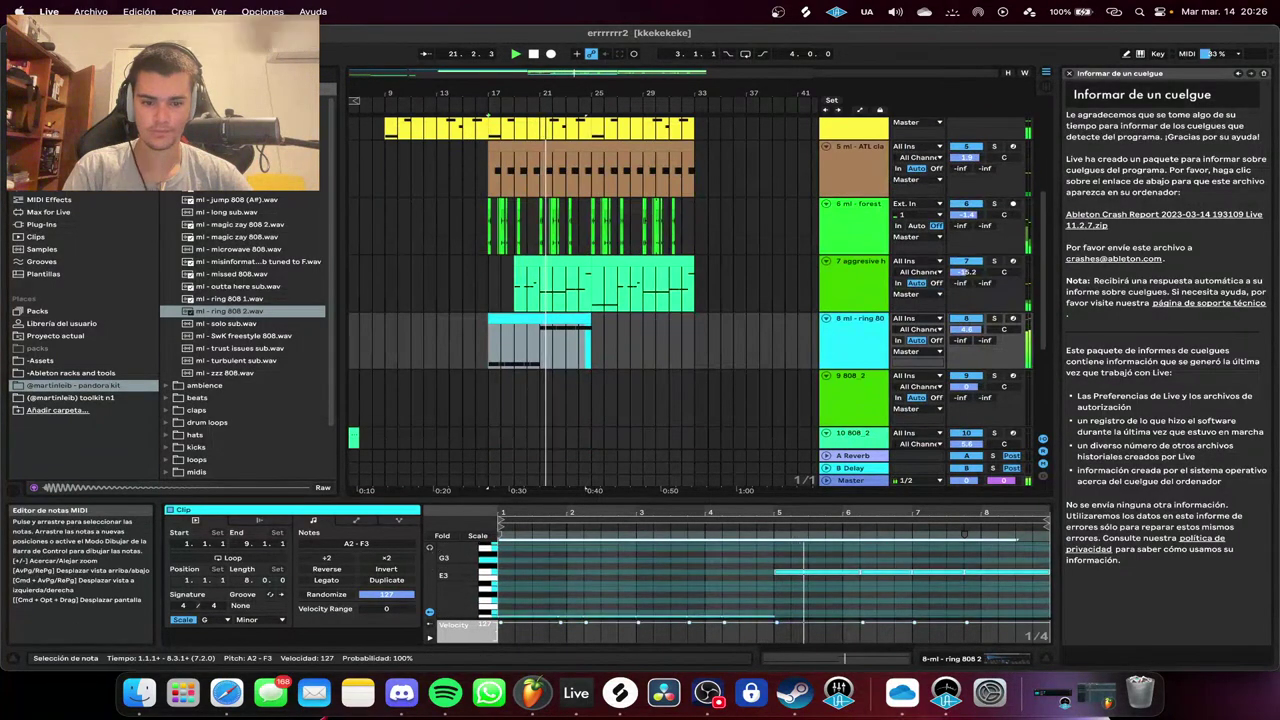
{"action": "scroll", "coordinate": [808, 580], "scroll_direction": "down", "scroll_amount": 1}
{"action": "left_click", "coordinate": [808, 575]}
Duplicate the ring 808 clip to bars 25–33 and raise its track volume to 6.0 dB.
{"action": "scroll", "coordinate": [620, 400], "scroll_direction": "up", "scroll_amount": 5}
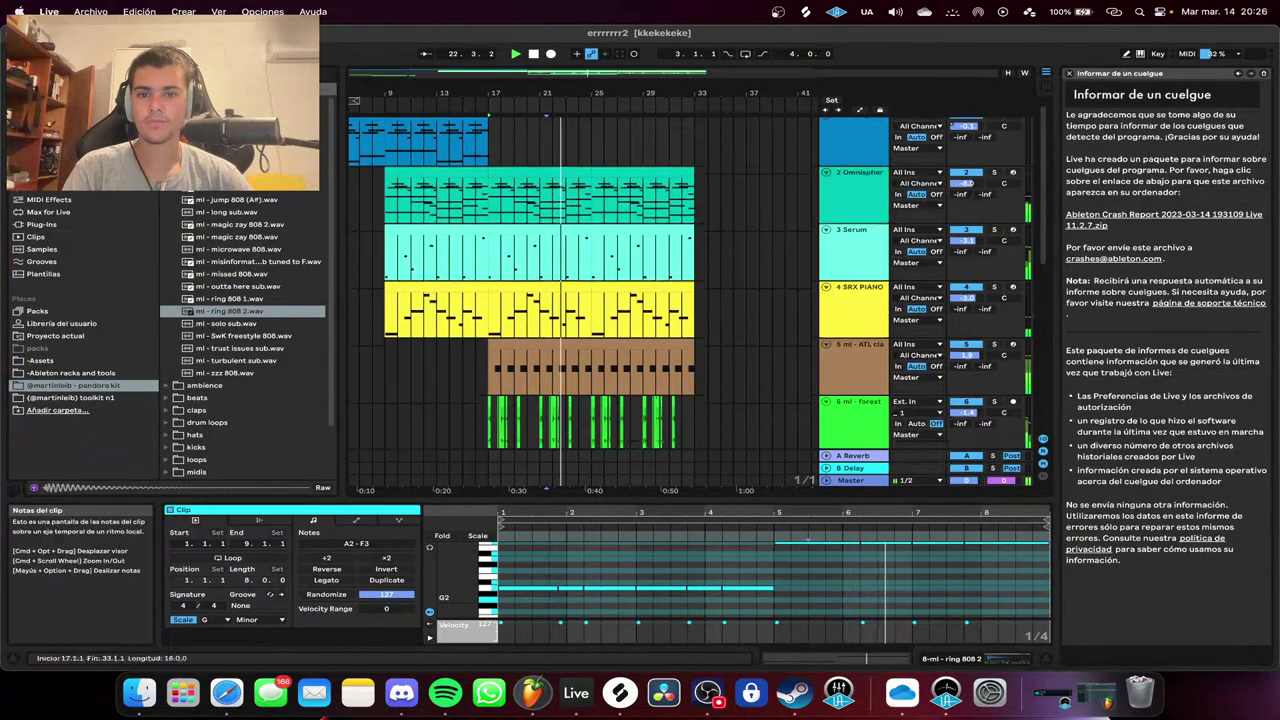
{"action": "scroll", "coordinate": [540, 380], "scroll_direction": "down", "scroll_amount": 3}
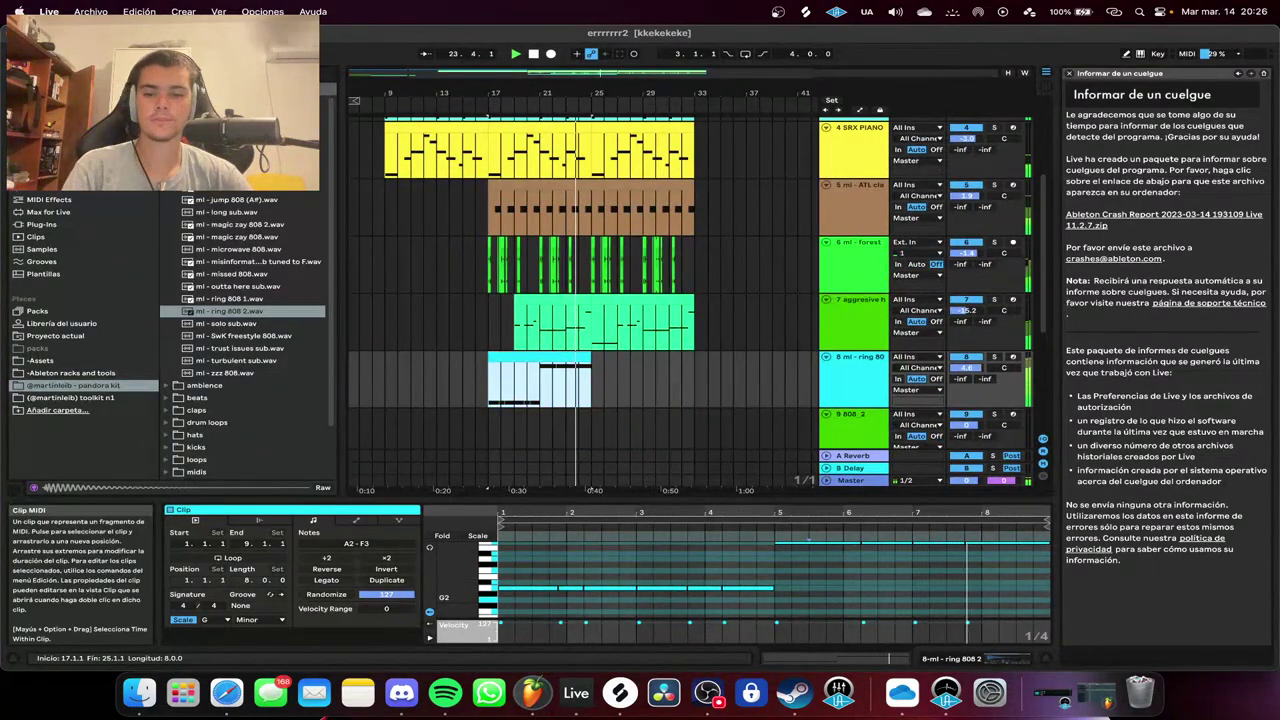
{"action": "key", "text": "super+d"}
{"action": "left_click", "coordinate": [669, 428]}
{"action": "scroll", "coordinate": [669, 428], "scroll_direction": "up", "scroll_amount": 1}
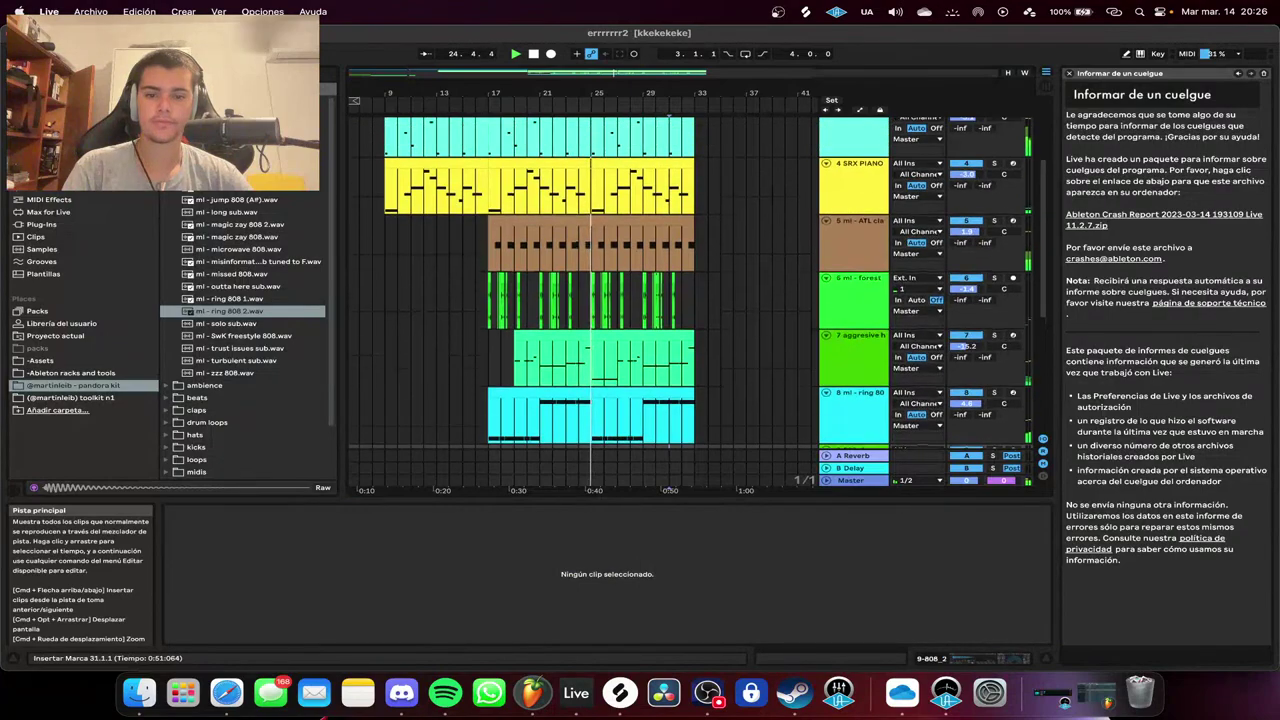
{"action": "scroll", "coordinate": [668, 446], "scroll_direction": "down", "scroll_amount": 2}
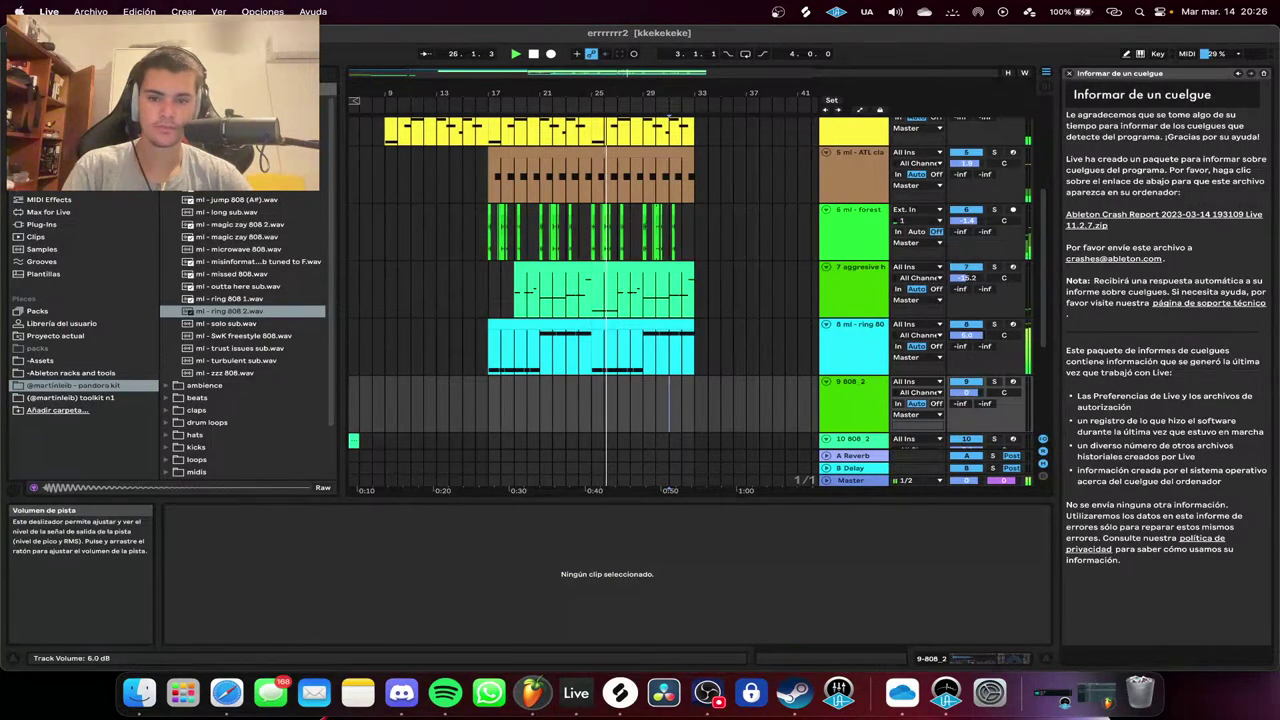
Insert a MIDI track below the forest hi-hat track and consolidate an empty 16-bar clip on it from bar 17 to 33.
{"action": "right_click", "coordinate": [862, 243]}
{"action": "left_click", "coordinate": [905, 335]}
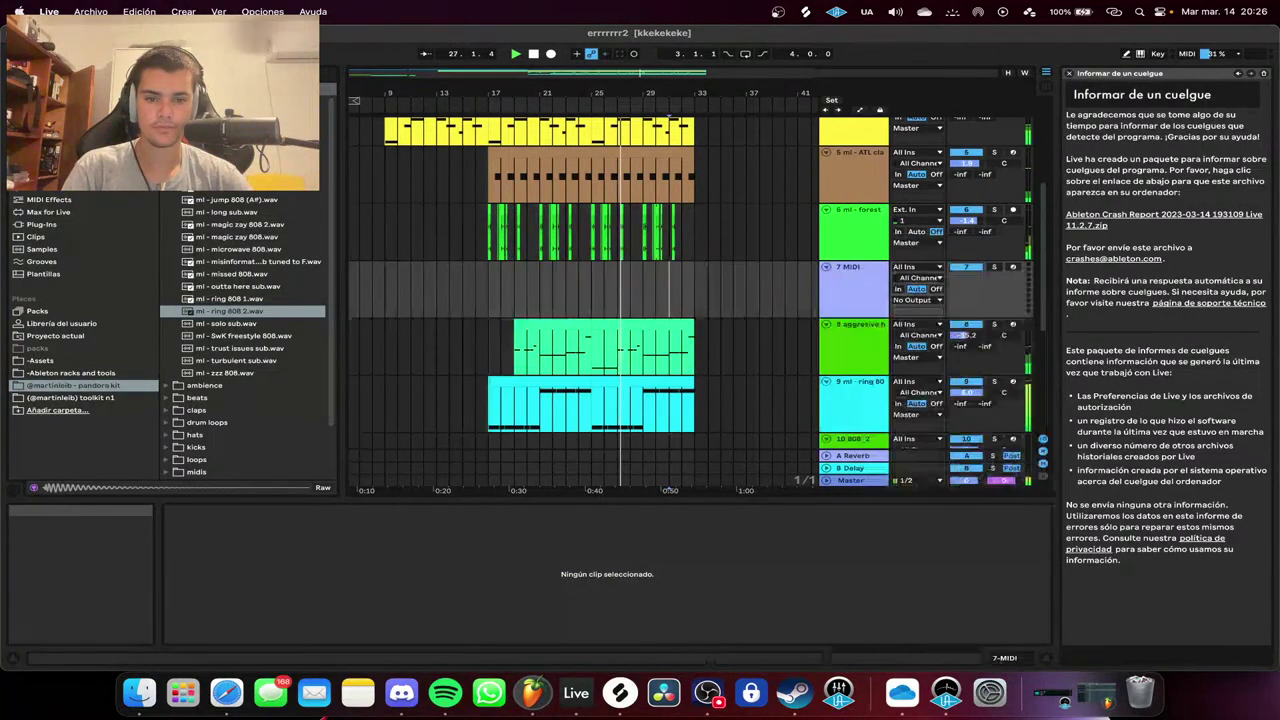
{"action": "double_click", "coordinate": [494, 290]}
{"action": "key", "text": "space"}
{"action": "key", "text": "space"}
{"action": "left_click_drag", "start_coordinate": [694, 290], "coordinate": [489, 290]}
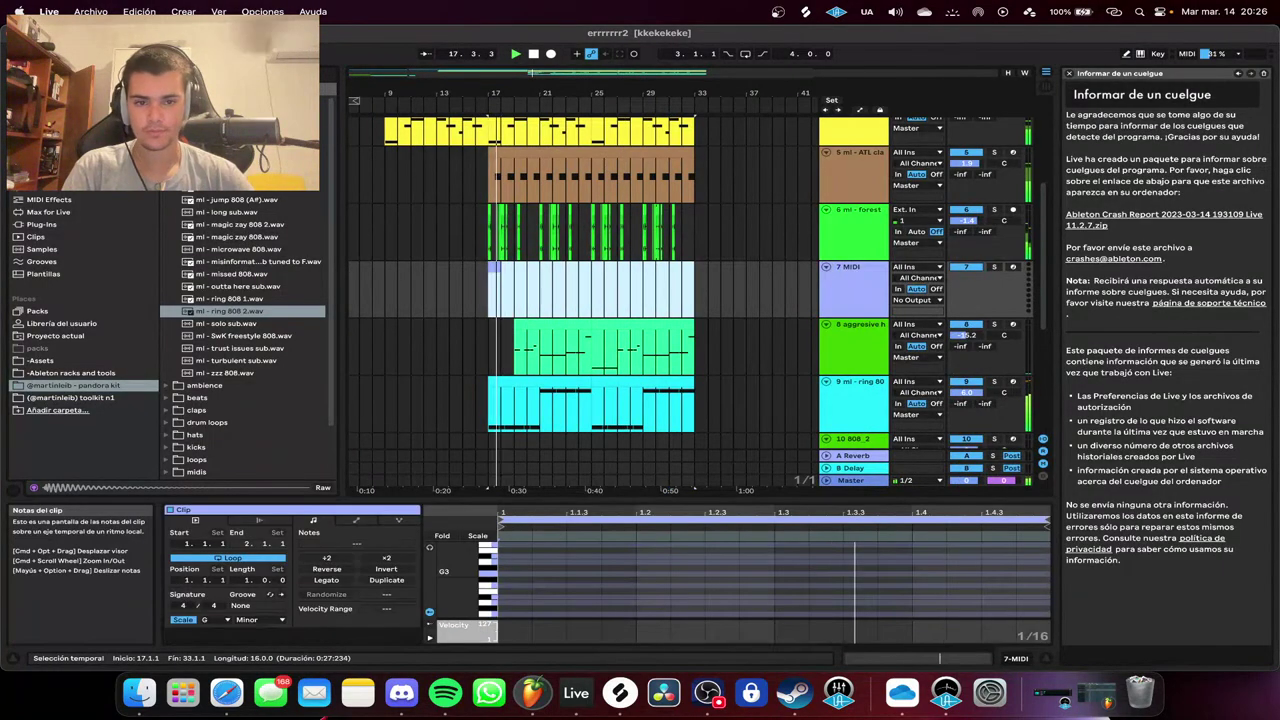
{"action": "key", "text": "super+j"}
Load the sample ml - hunter hh.wav from the pandora kit onto the new MIDI track and open its clip.
{"action": "scroll", "coordinate": [245, 335], "scroll_direction": "down", "scroll_amount": 10}
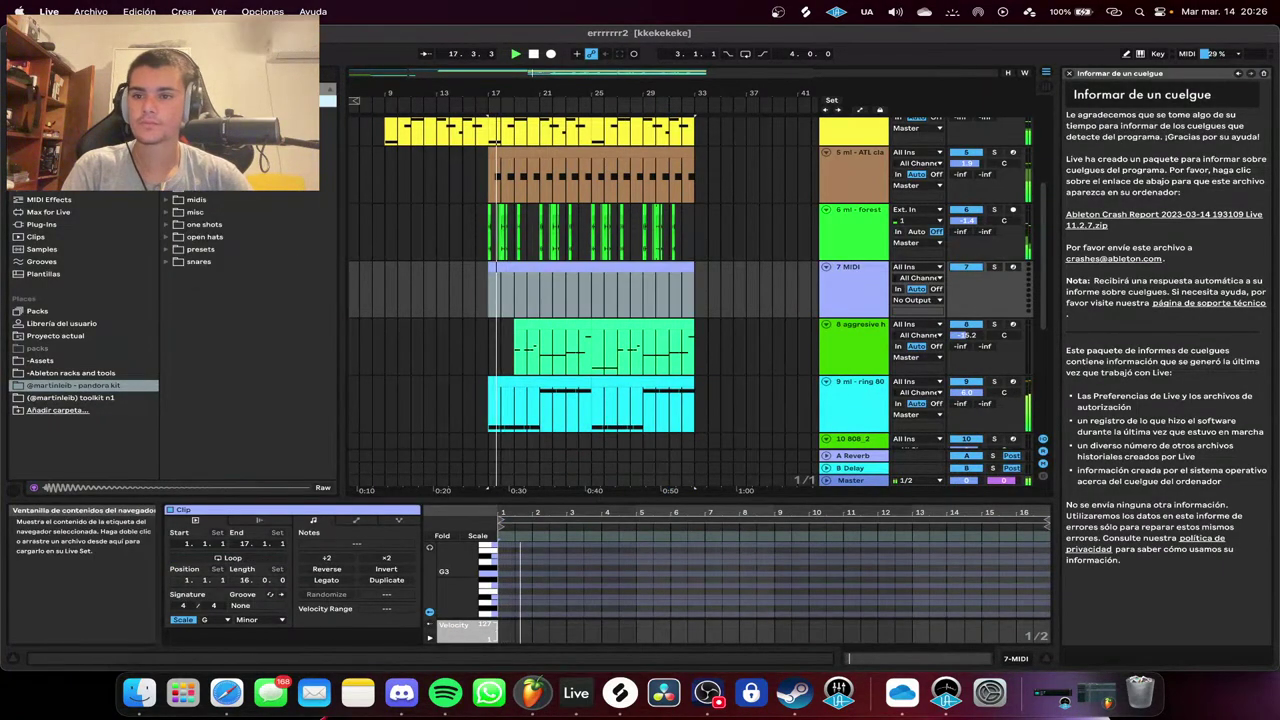
{"action": "scroll", "coordinate": [245, 300], "scroll_direction": "up", "scroll_amount": 5}
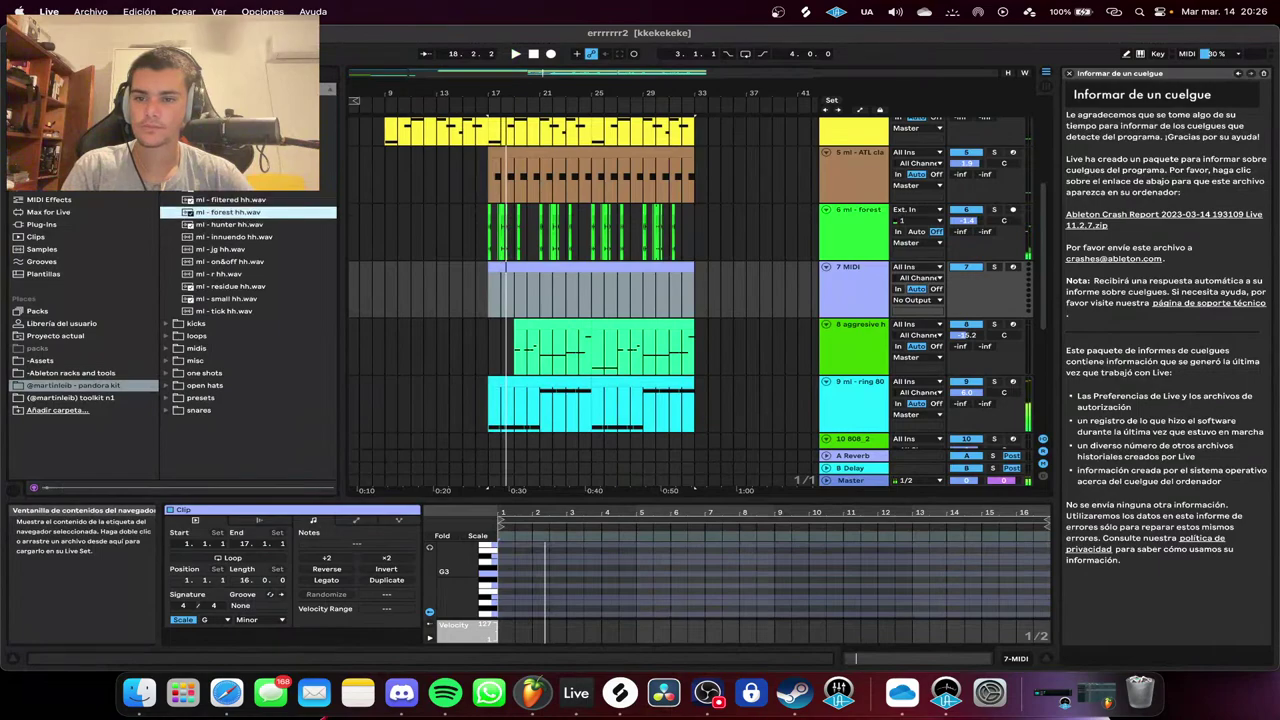
{"action": "double_click", "coordinate": [230, 225]}
{"action": "double_click", "coordinate": [520, 268]}
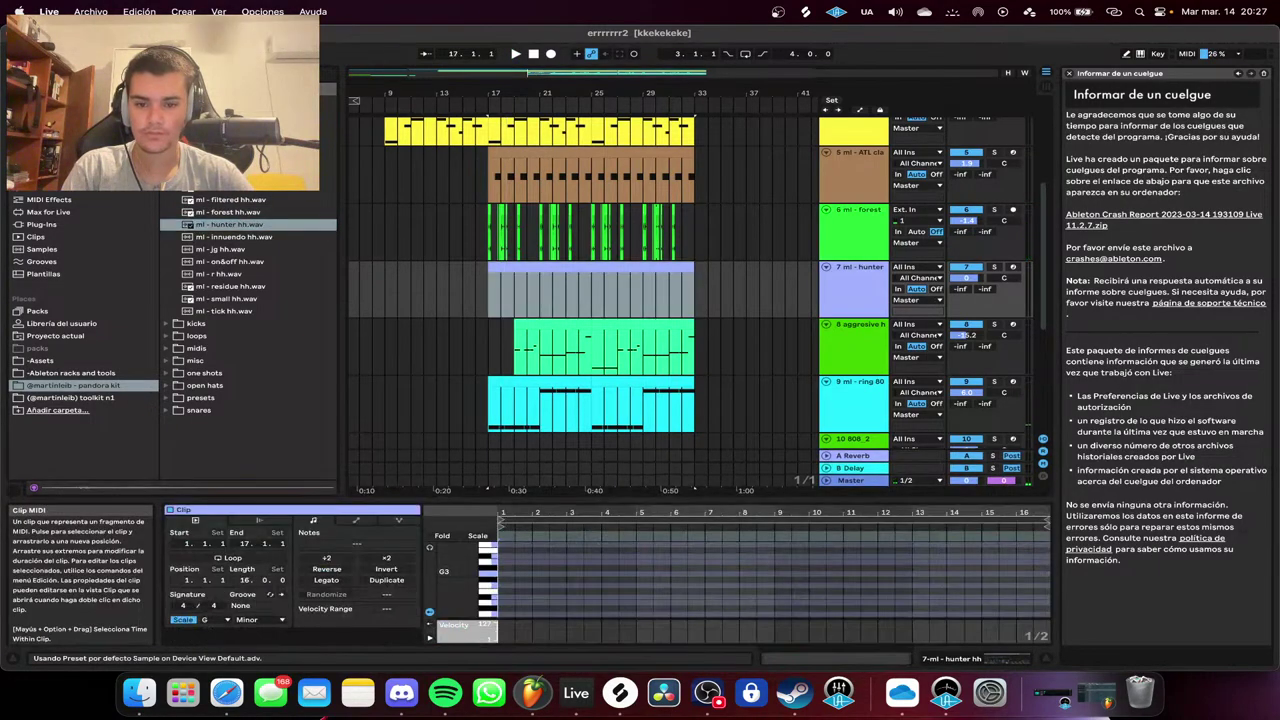
Add a C3 note at the start of the hunter hi-hat clip, set its velocity to 127 and play it back.
{"action": "key", "text": "space"}
{"action": "key", "text": "space"}
{"action": "scroll", "coordinate": [560, 588], "scroll_direction": "down", "scroll_amount": 1}
{"action": "double_click", "coordinate": [508, 591]}
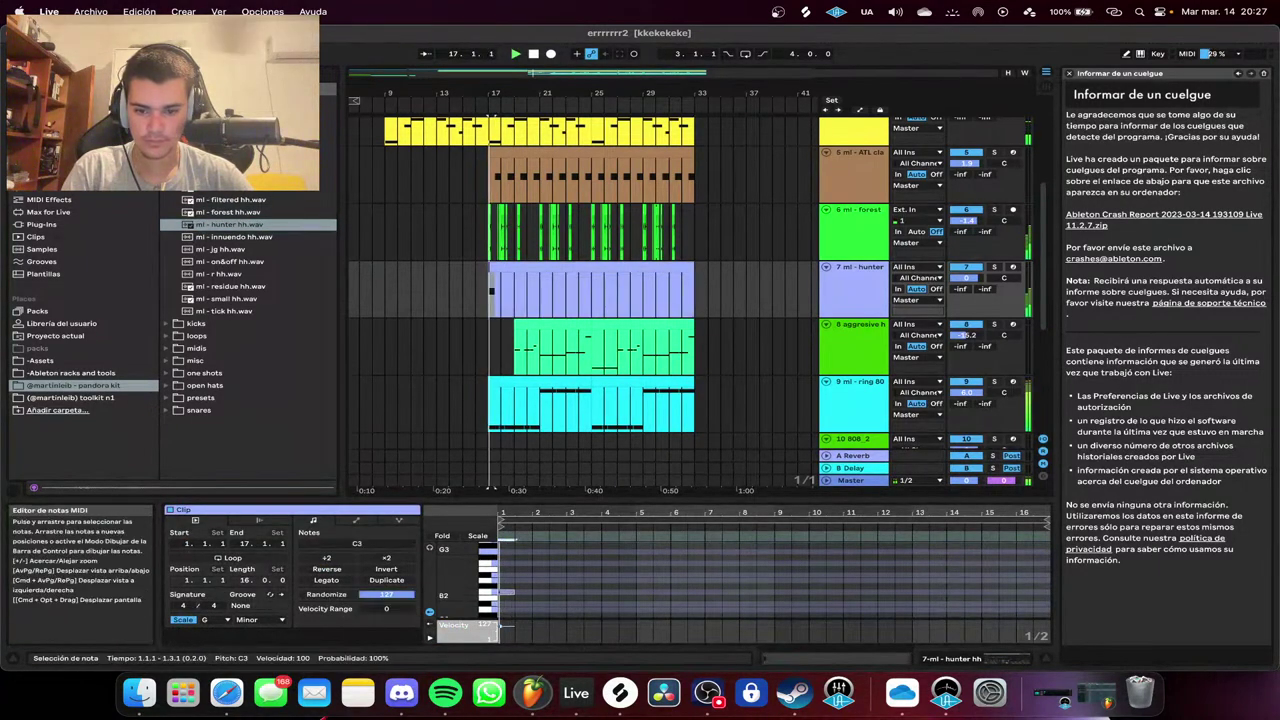
{"action": "key", "text": "space"}
{"action": "left_click_drag", "start_coordinate": [500, 626], "coordinate": [500, 612]}
{"action": "key", "text": "space"}
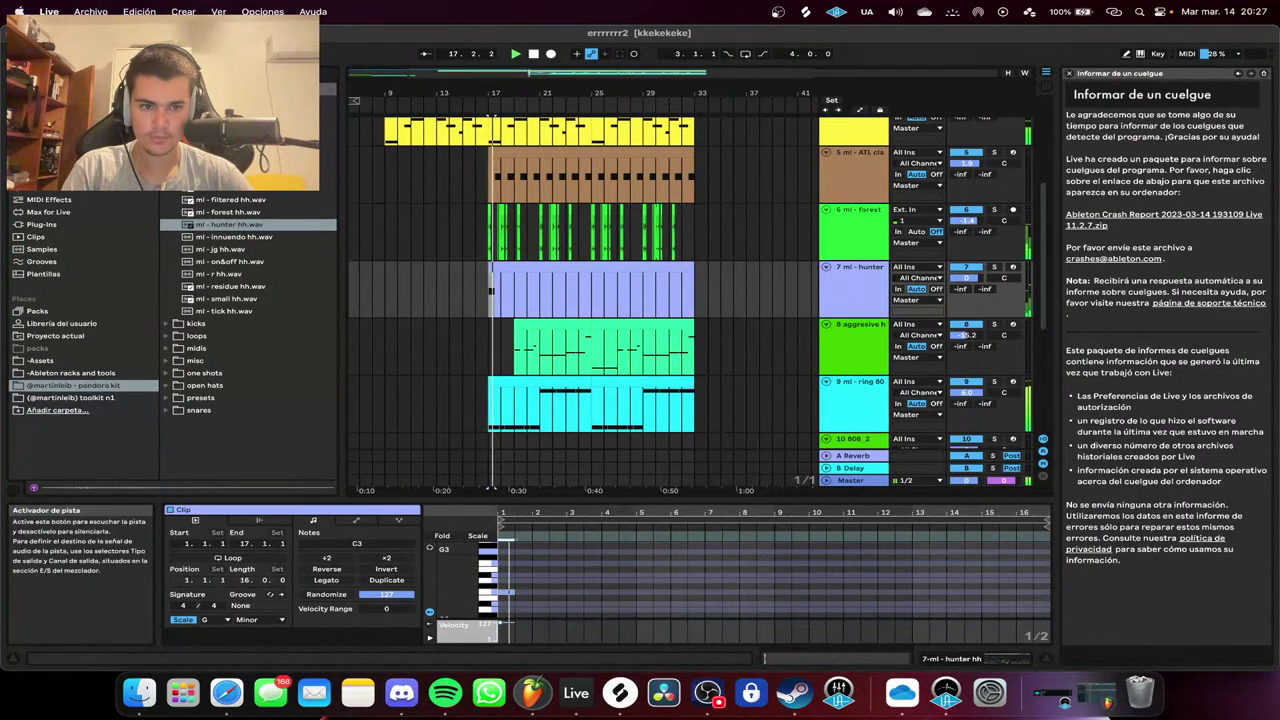
{"action": "key", "text": "space"}
Shorten the C3 hi-hat note to an eighth and repeat it from the clip start up to 2.4.1.
{"action": "key", "text": "super+d"}
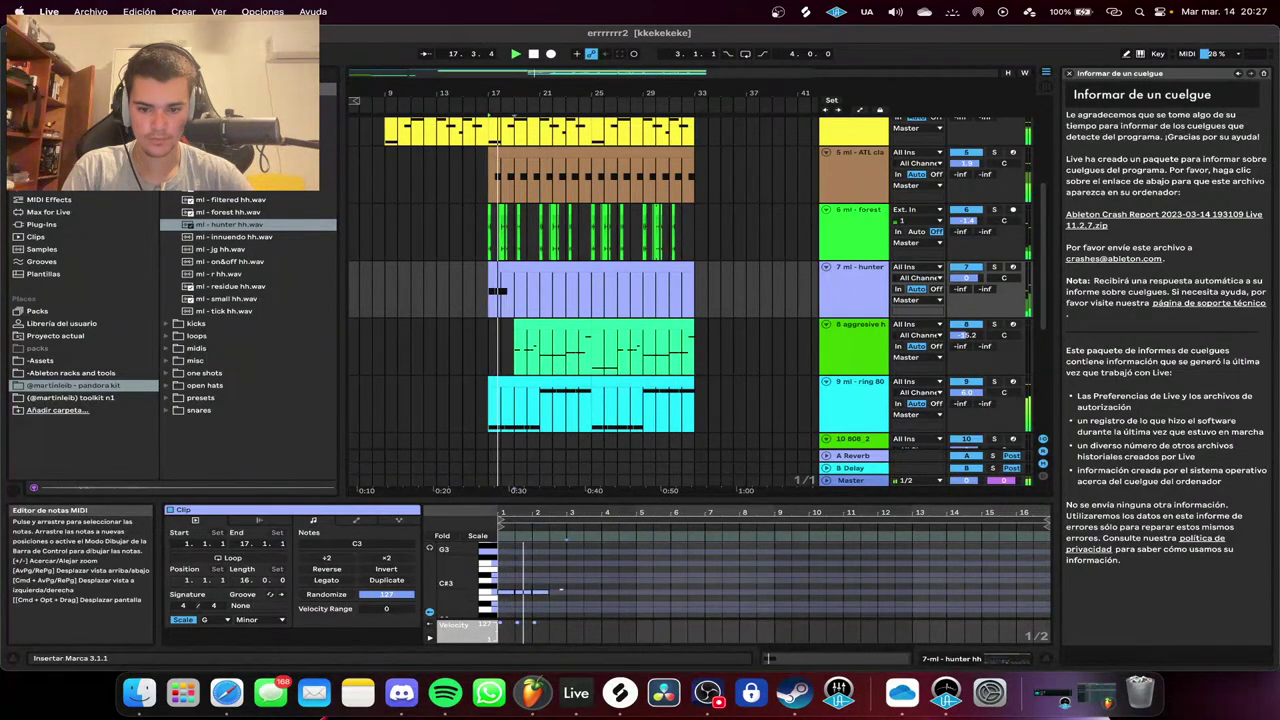
{"action": "key", "text": "Delete"}
{"action": "scroll", "coordinate": [487, 594], "scroll_direction": "down", "scroll_amount": 2}
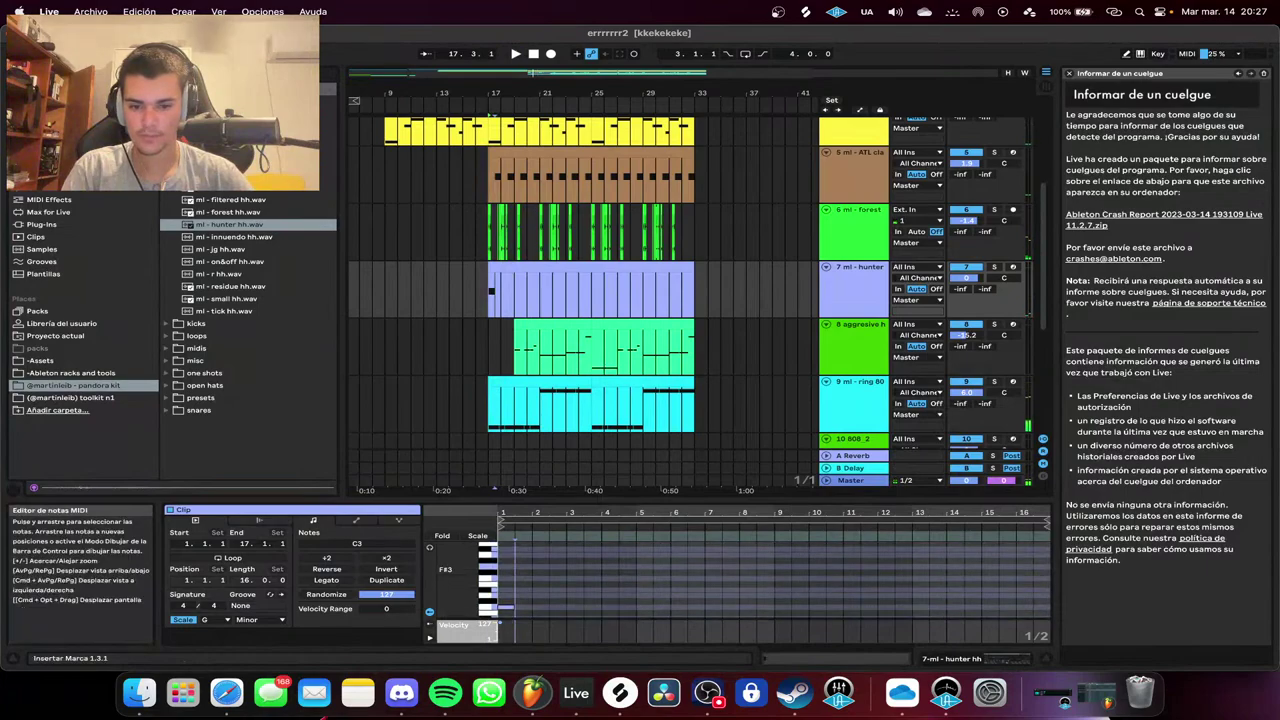
{"action": "scroll", "coordinate": [487, 595], "scroll_direction": "up", "scroll_amount": 2}
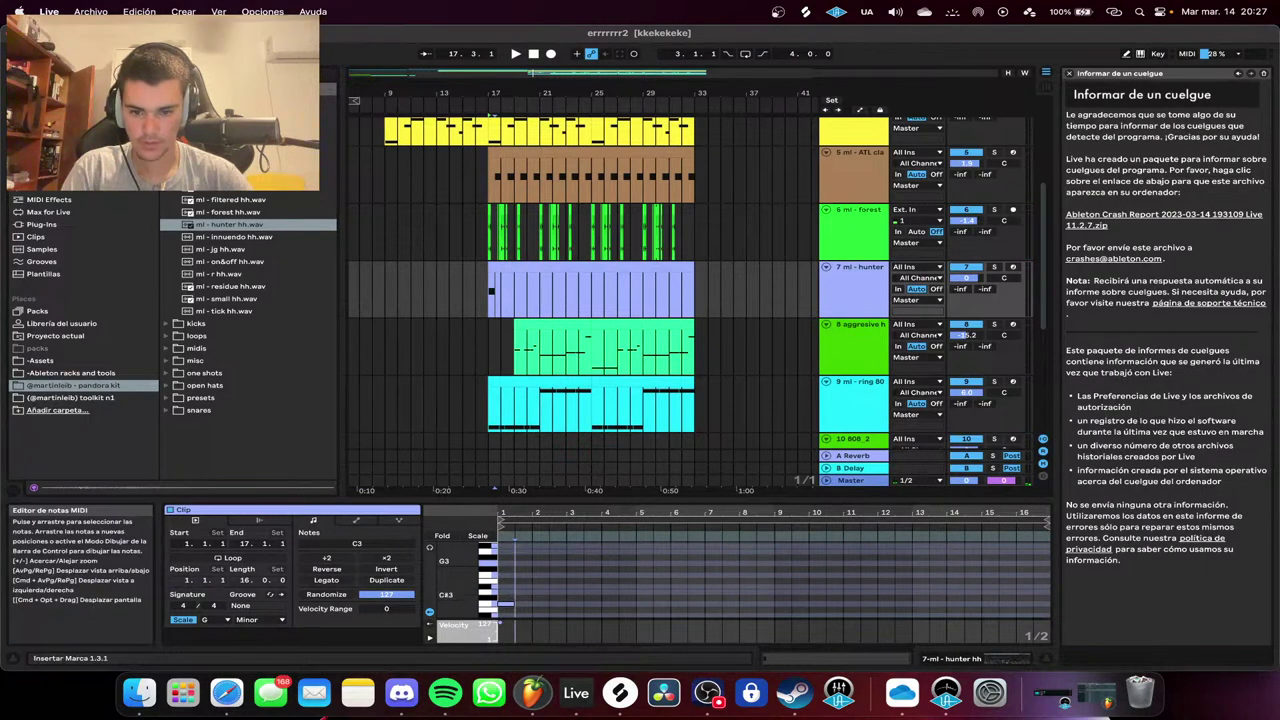
{"action": "scroll", "coordinate": [505, 603], "scroll_direction": "up", "scroll_amount": 5}
{"action": "left_click_drag", "start_coordinate": [556, 604], "coordinate": [512, 604]}
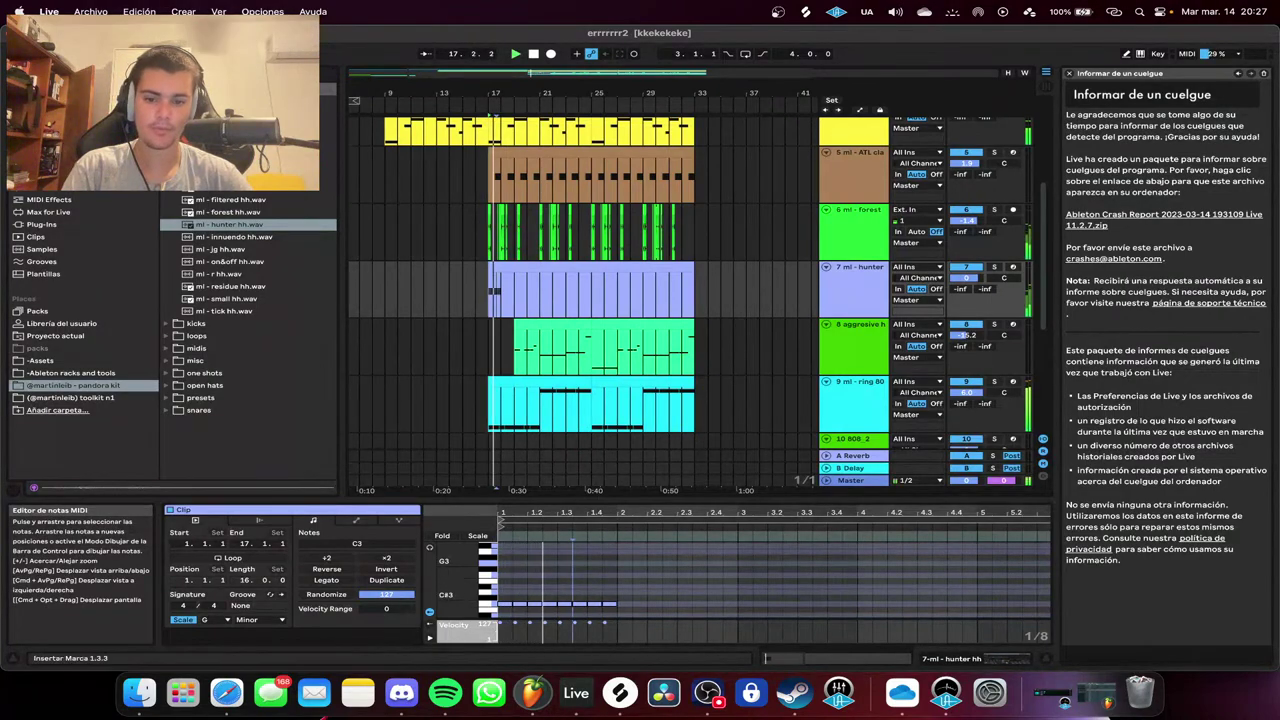
{"action": "key", "text": "super+d"}
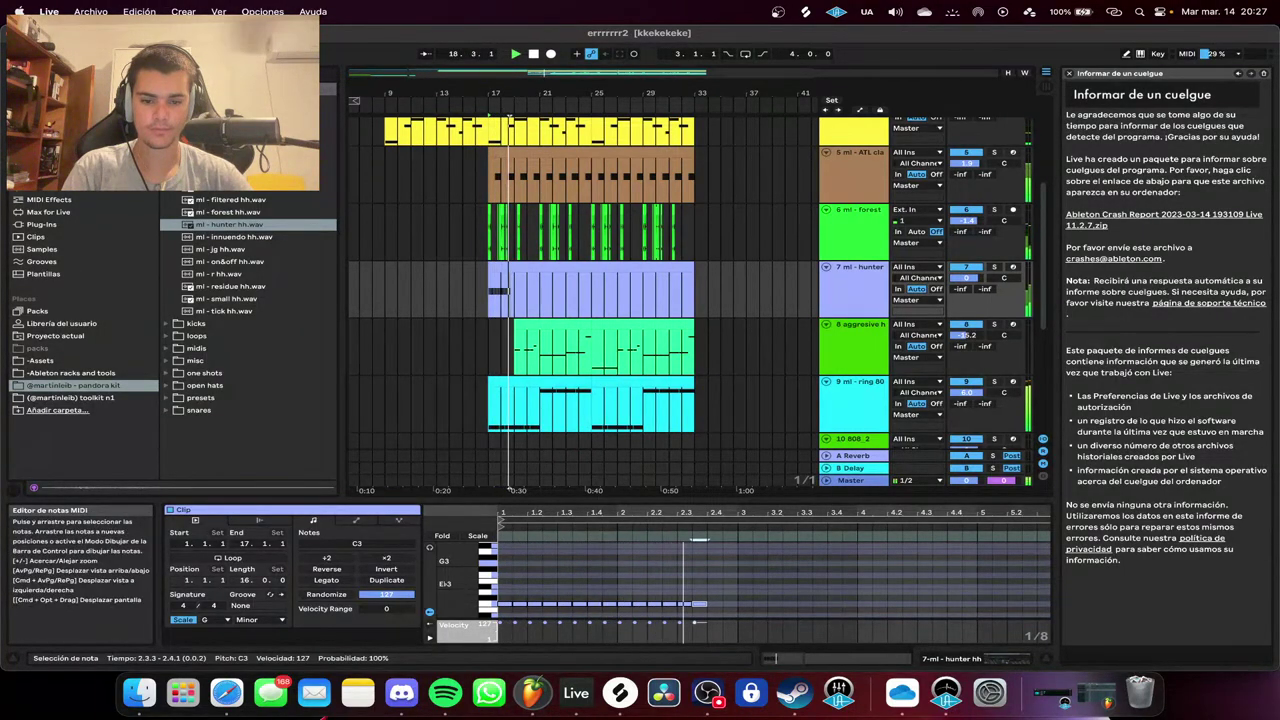
Duplicate the two-bar hi-hat pattern to fill eight bars and trim the clip to end at bar 25.
{"action": "key", "text": "super+a"}
{"action": "key", "text": "super+d"}
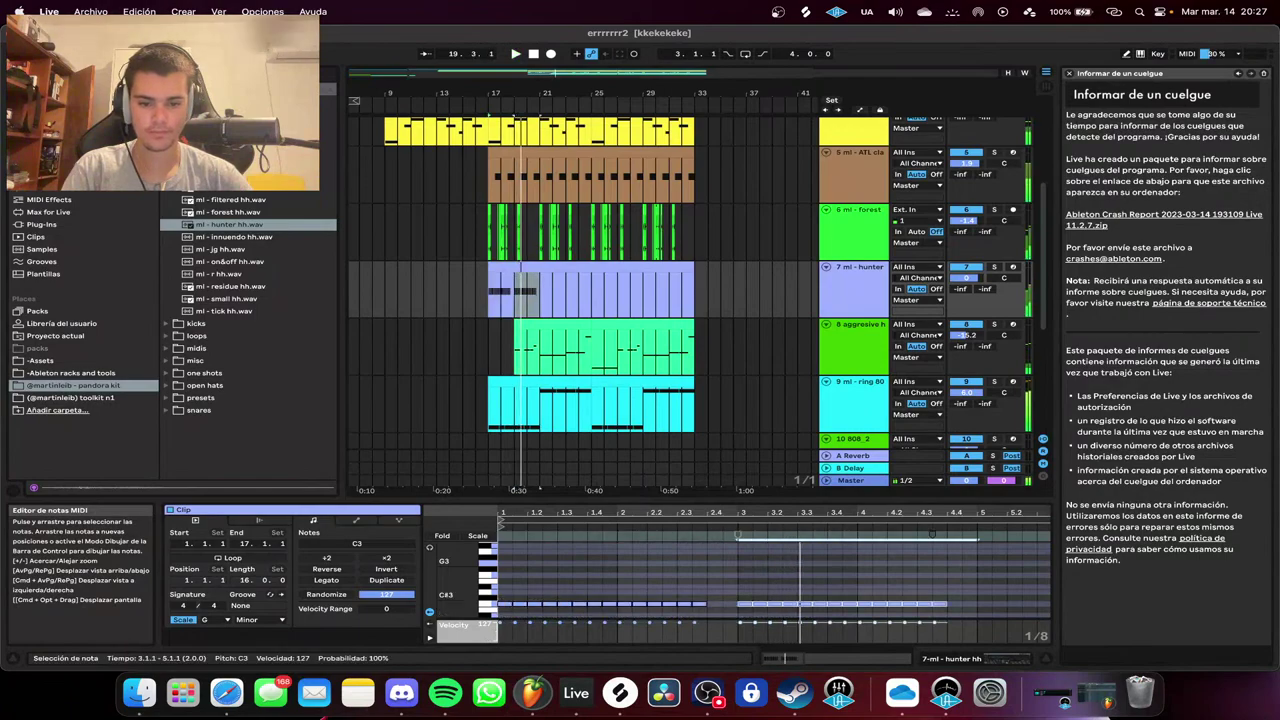
{"action": "key", "text": "super+a"}
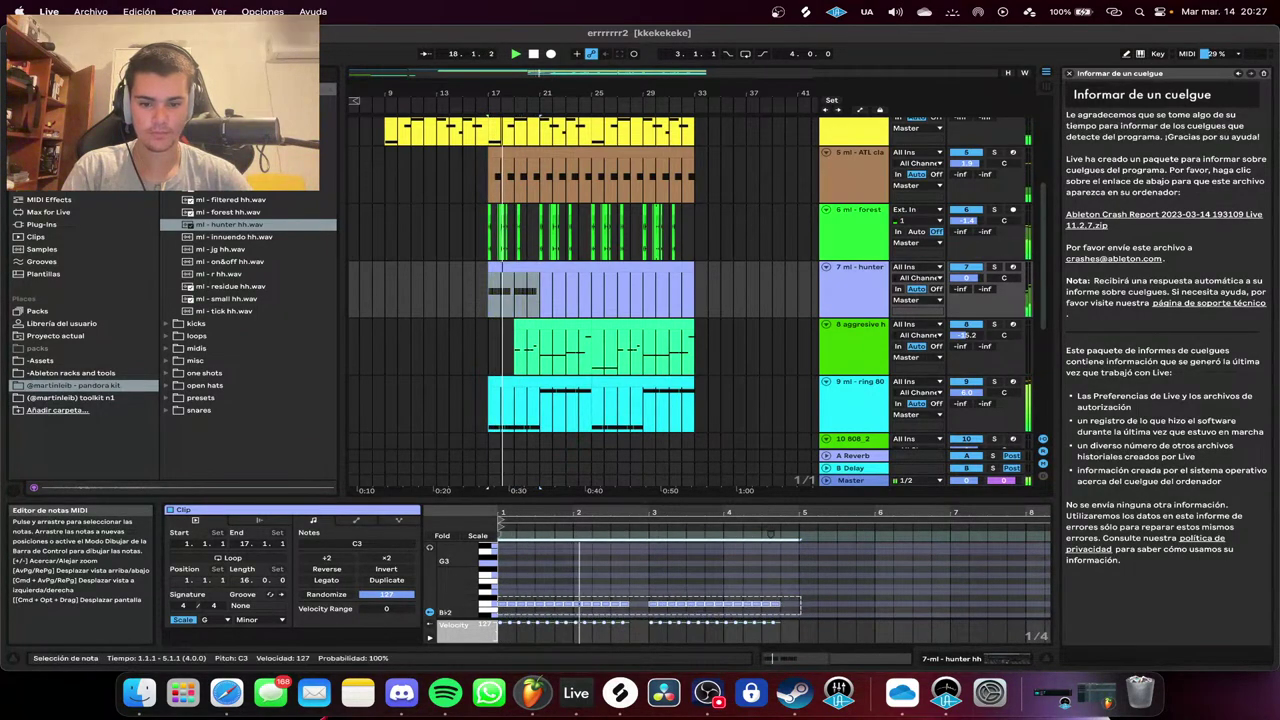
{"action": "key", "text": "super+d"}
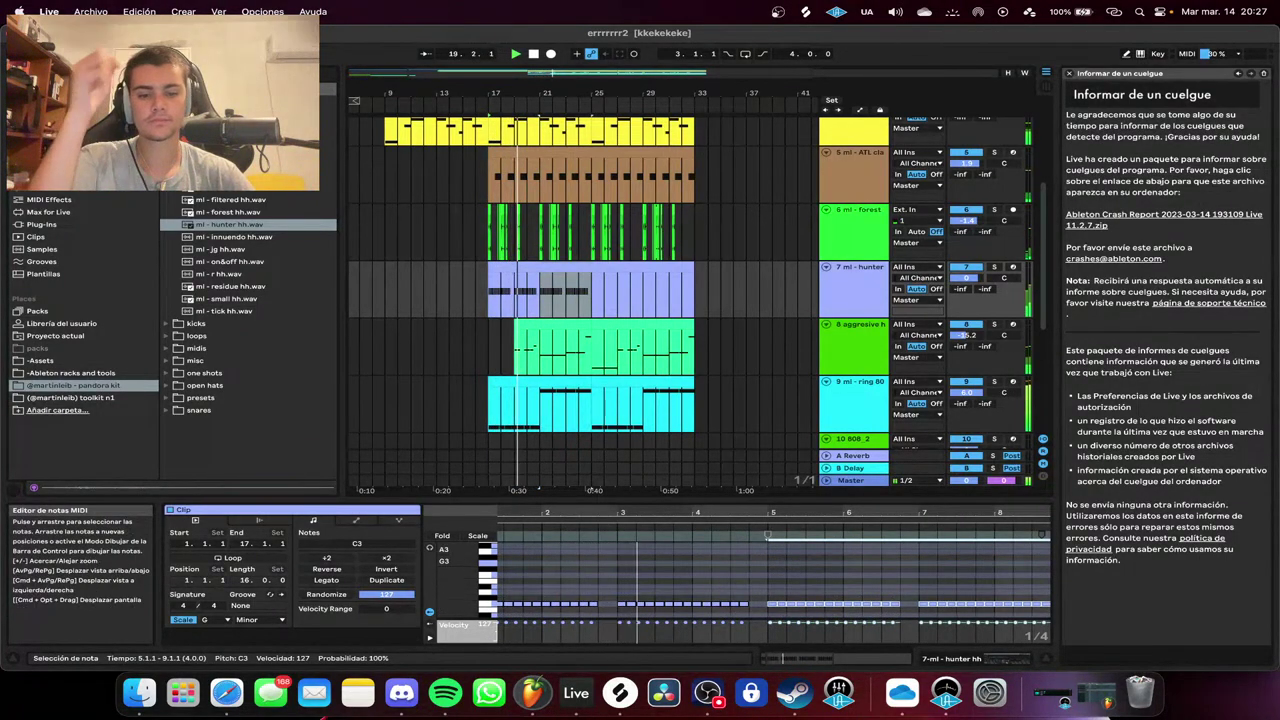
{"action": "left_click_drag", "start_coordinate": [693, 267], "coordinate": [591, 267]}
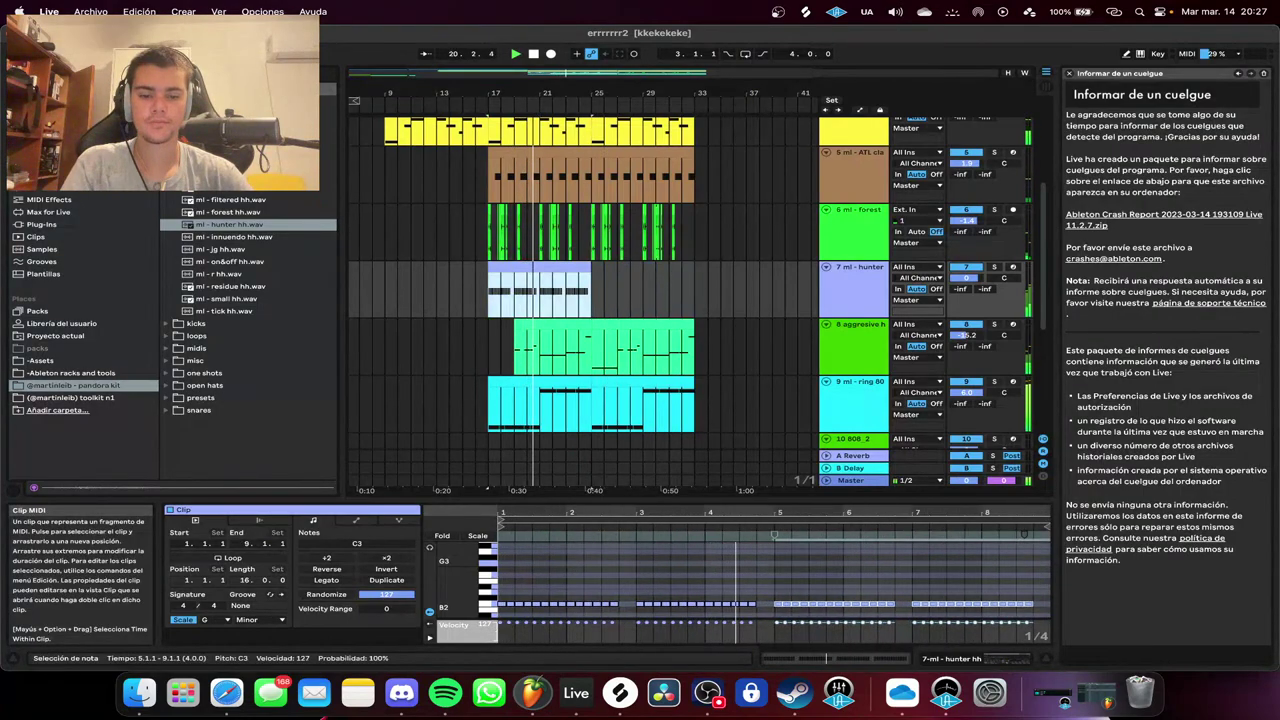
Replace the last hi-hat note of the clip's bar 6 with a very short C3 note at 6.3.3.
{"action": "left_click", "coordinate": [895, 588]}
{"action": "scroll", "coordinate": [895, 590], "scroll_direction": "up", "scroll_amount": 5}
{"action": "left_click", "coordinate": [874, 604]}
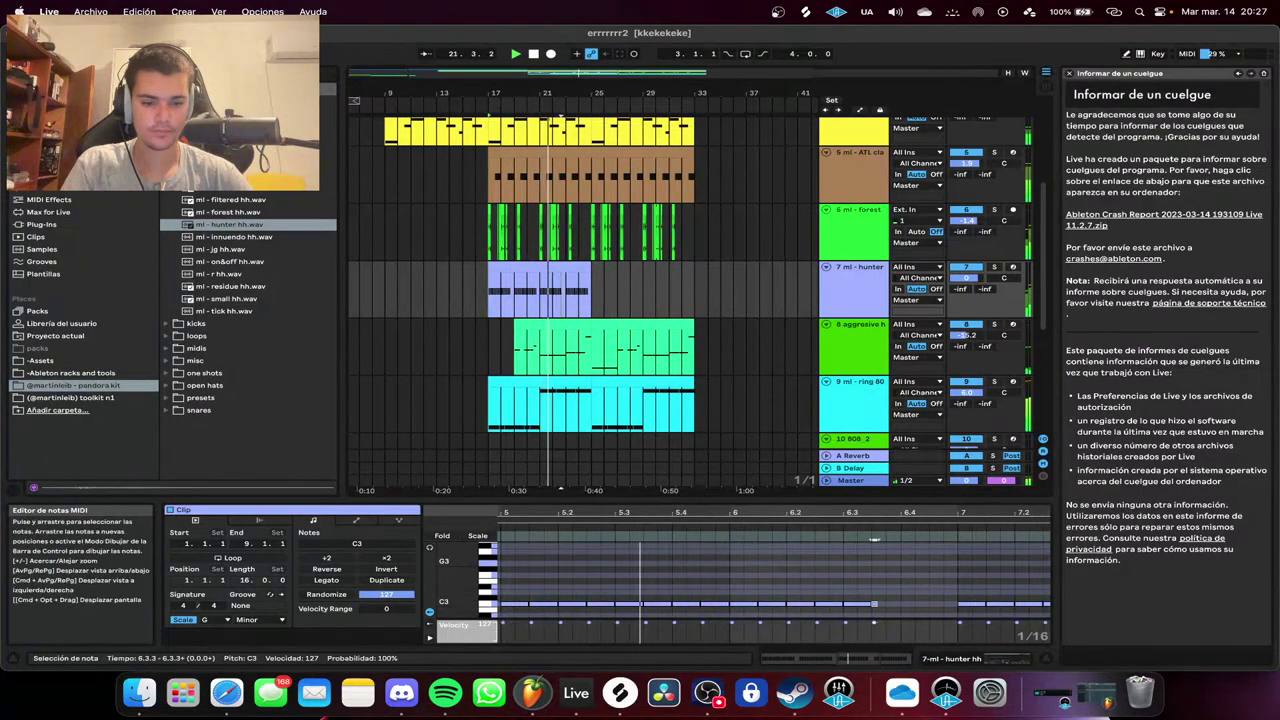
{"action": "key", "text": "Delete"}
{"action": "double_click", "coordinate": [880, 604]}
{"action": "scroll", "coordinate": [885, 604], "scroll_direction": "up", "scroll_amount": 5}
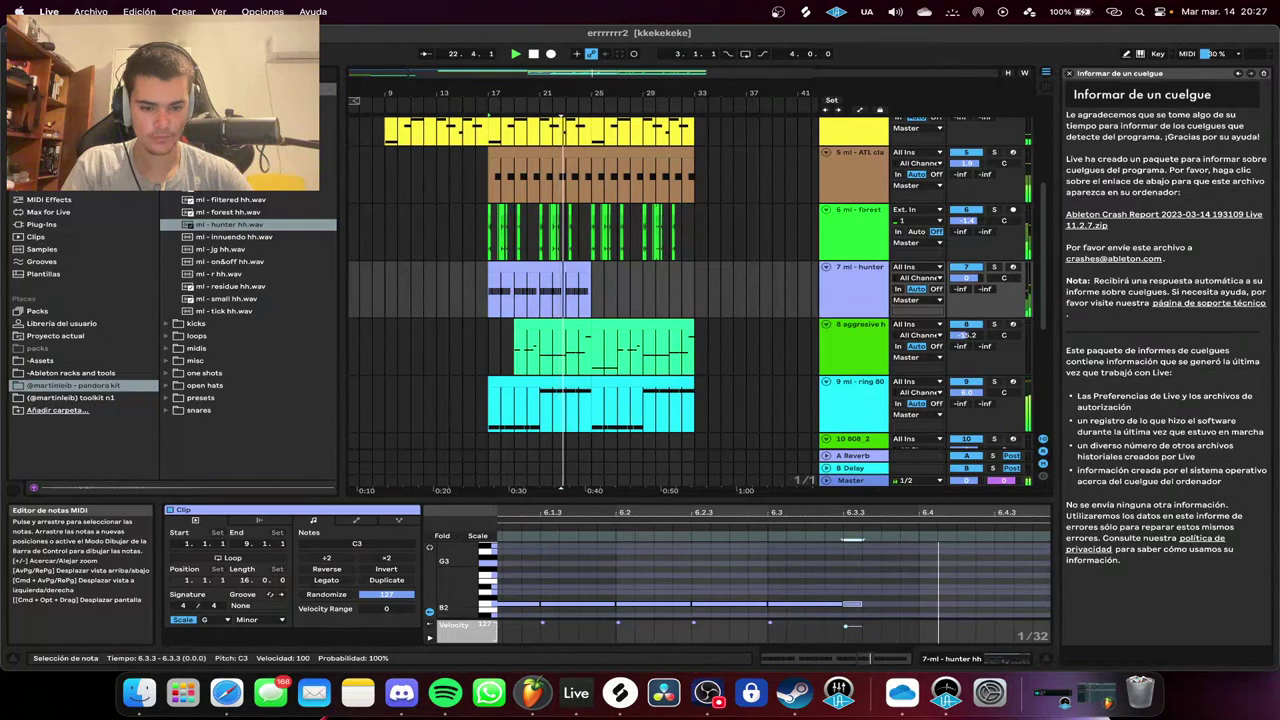
Duplicate the eight-bar hunter hi-hat clip to bars 25–33.
{"action": "scroll", "coordinate": [850, 541], "scroll_direction": "down", "scroll_amount": 8}
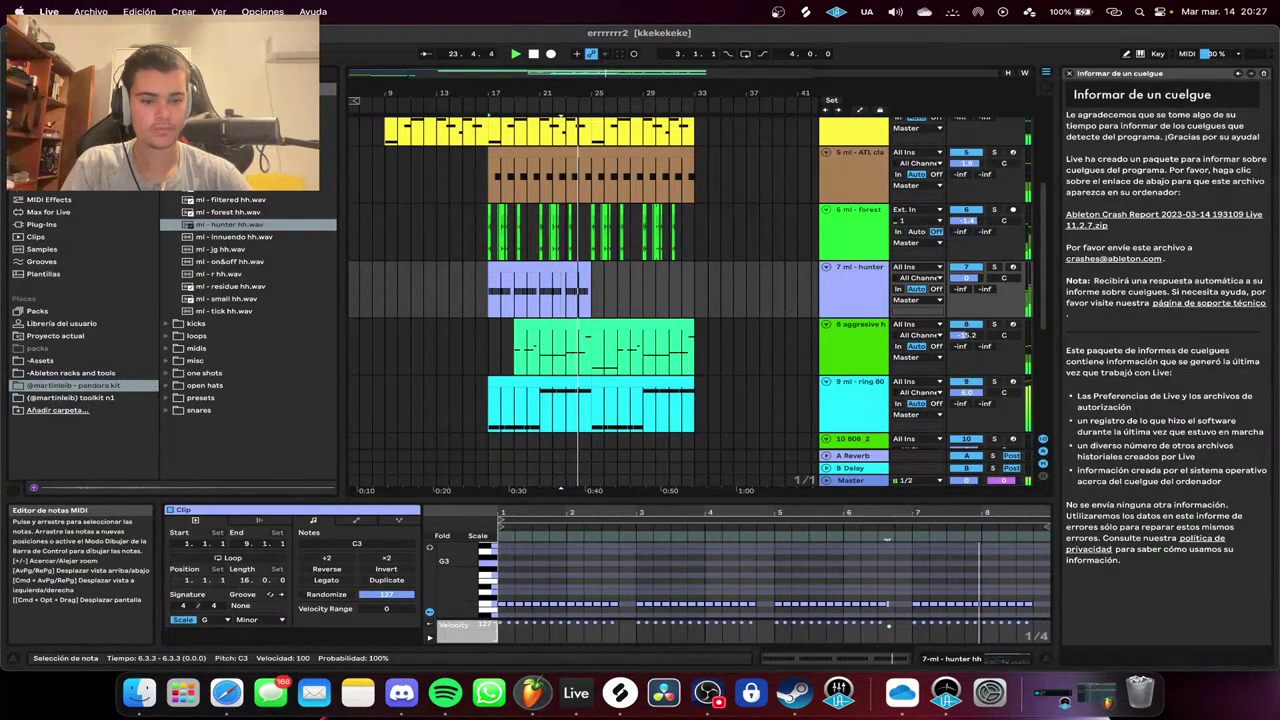
{"action": "left_click", "coordinate": [540, 290]}
{"action": "key", "text": "ctrl+d"}
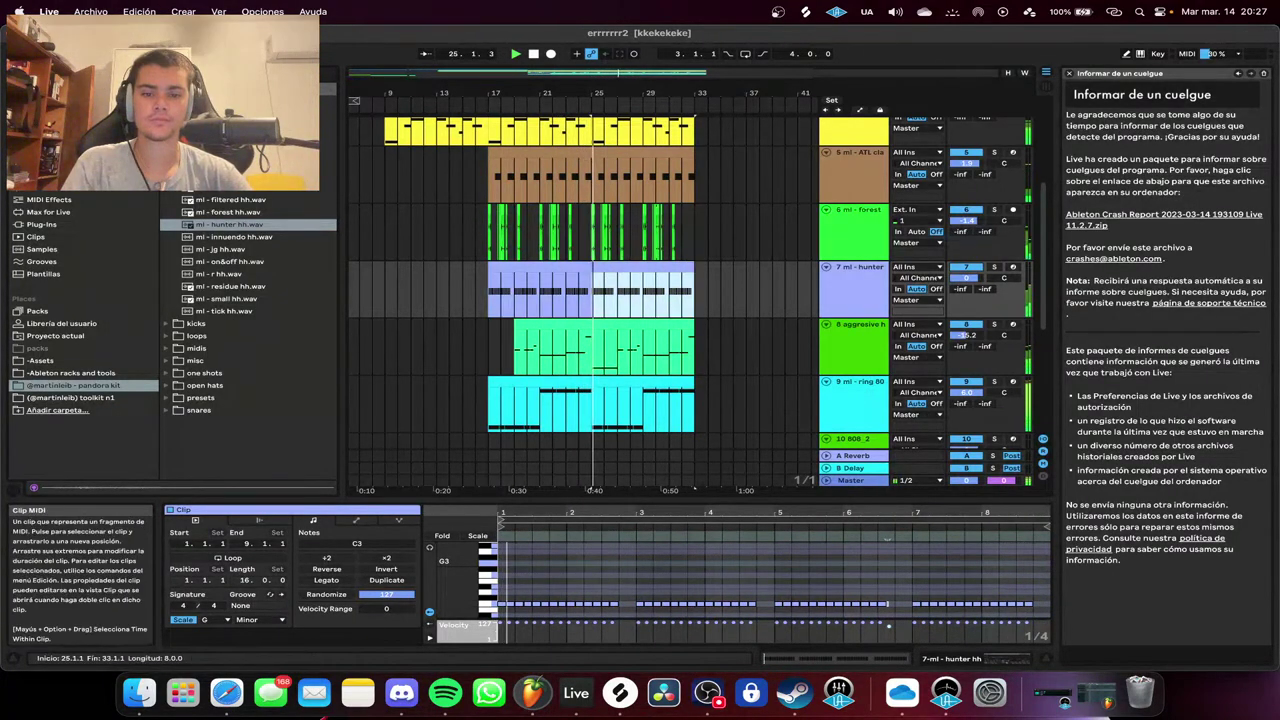
Duplicate the clips of tracks 2 to 4 between bars 17 and 33 so they continue from bar 33 to 49.
{"action": "scroll", "coordinate": [540, 290], "scroll_direction": "up", "scroll_amount": 6}
{"action": "left_click", "coordinate": [437, 124]}
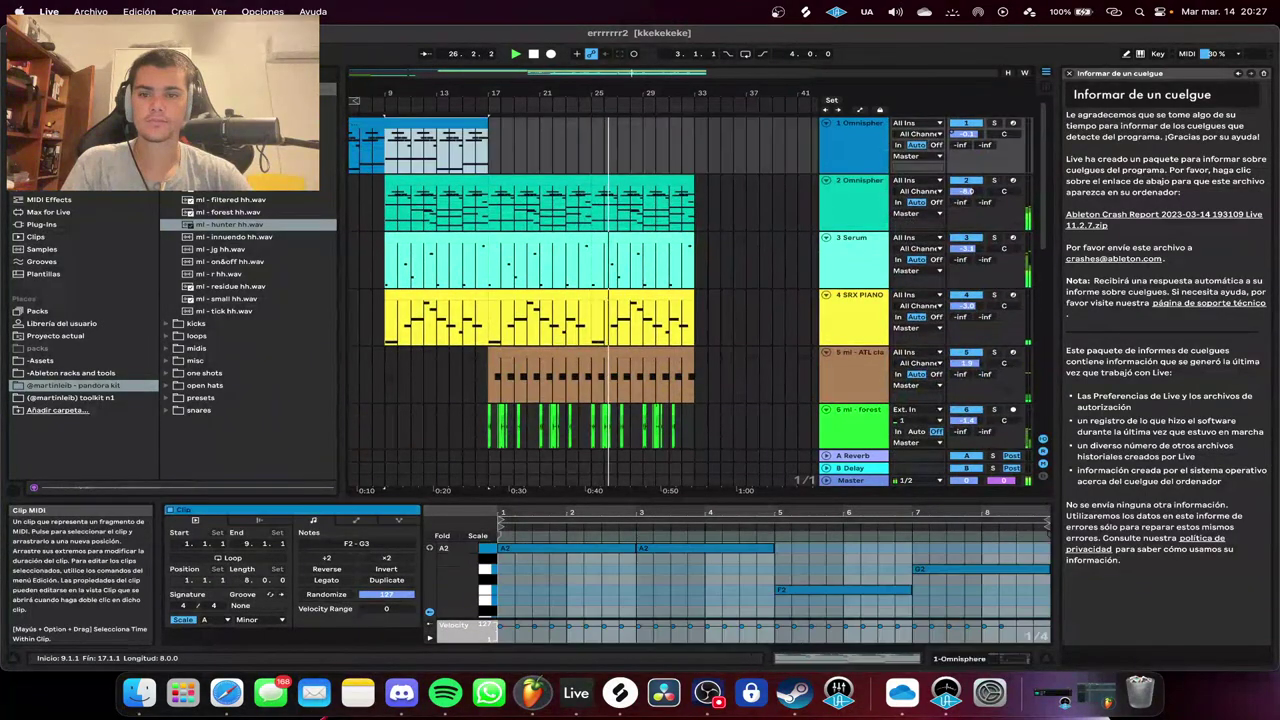
{"action": "scroll", "coordinate": [500, 150], "scroll_direction": "down", "scroll_amount": 3}
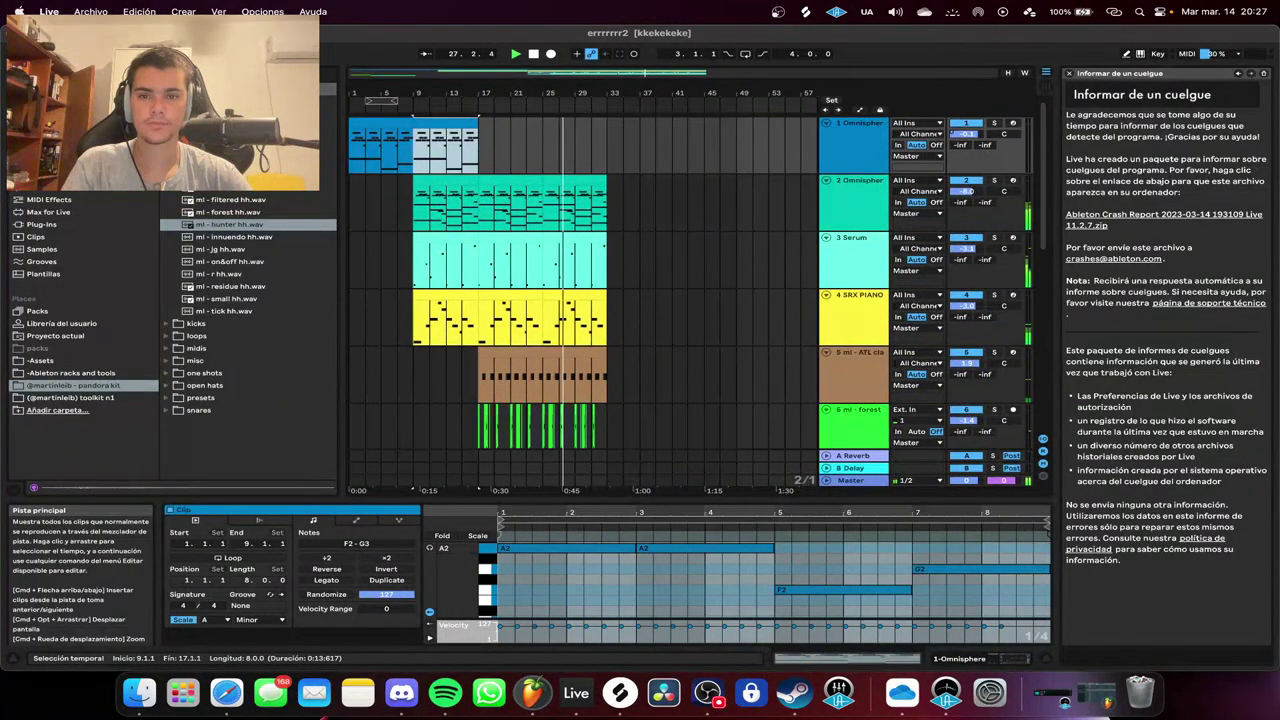
{"action": "scroll", "coordinate": [540, 290], "scroll_direction": "down", "scroll_amount": 6}
{"action": "scroll", "coordinate": [540, 290], "scroll_direction": "up", "scroll_amount": 6}
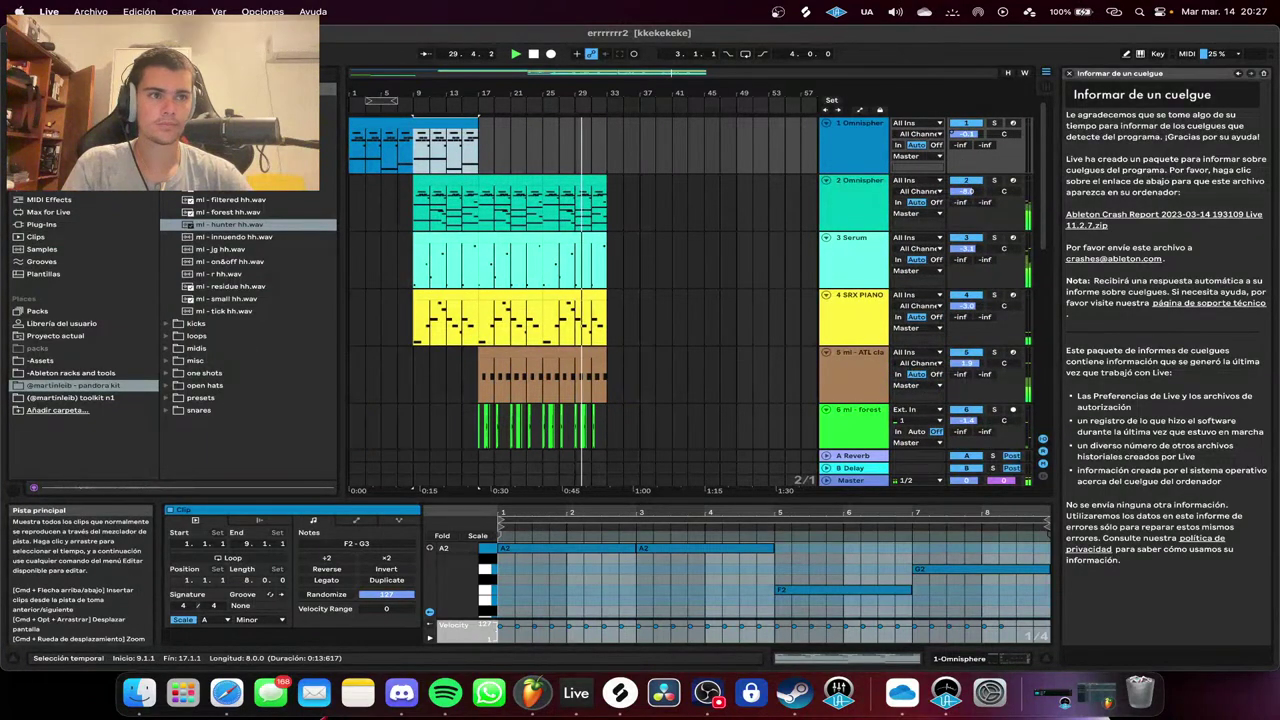
{"action": "left_click", "coordinate": [606, 320]}
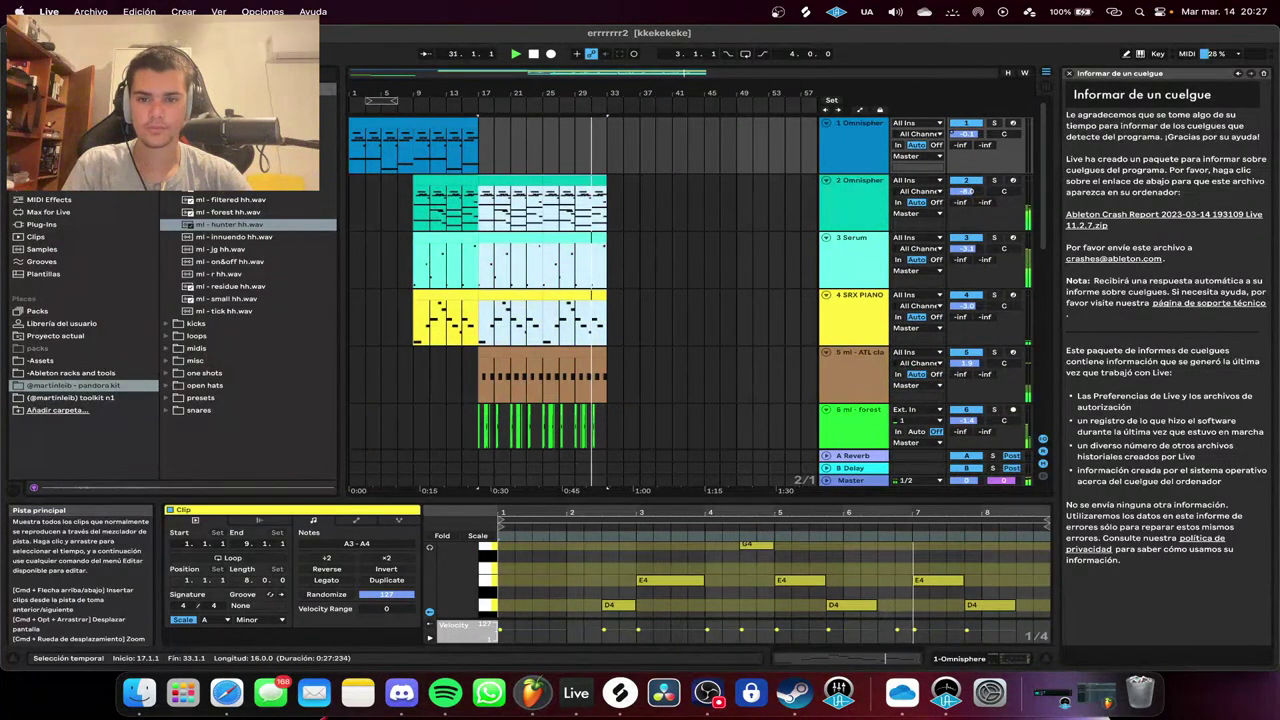
{"action": "key", "text": "super+d"}
Copy the eight-bar Omnisphere clip of track 1 to bars 33–41 and duplicate it to bars 41–49.
{"action": "left_click", "coordinate": [445, 123]}
{"action": "key", "text": "super+d"}
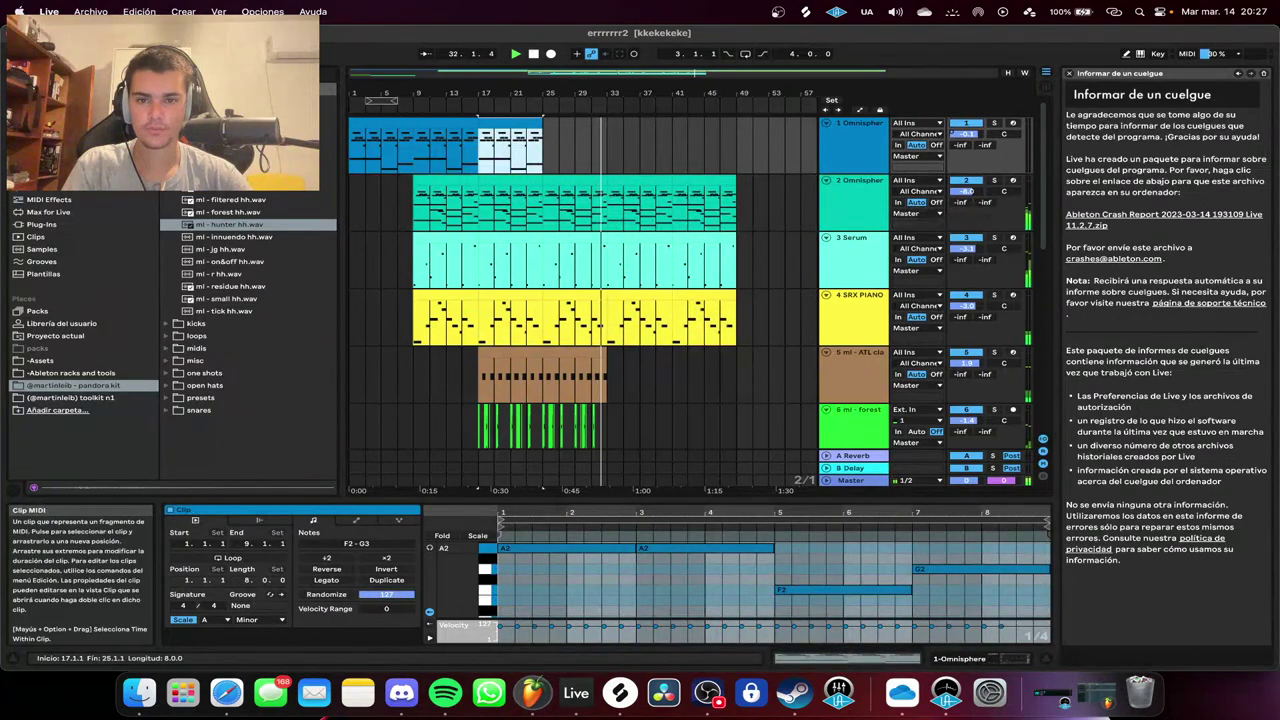
{"action": "left_click_drag", "start_coordinate": [510, 123], "coordinate": [639, 123]}
{"action": "key", "text": "super+d"}
{"action": "scroll", "coordinate": [640, 205], "scroll_direction": "down", "scroll_amount": 2}
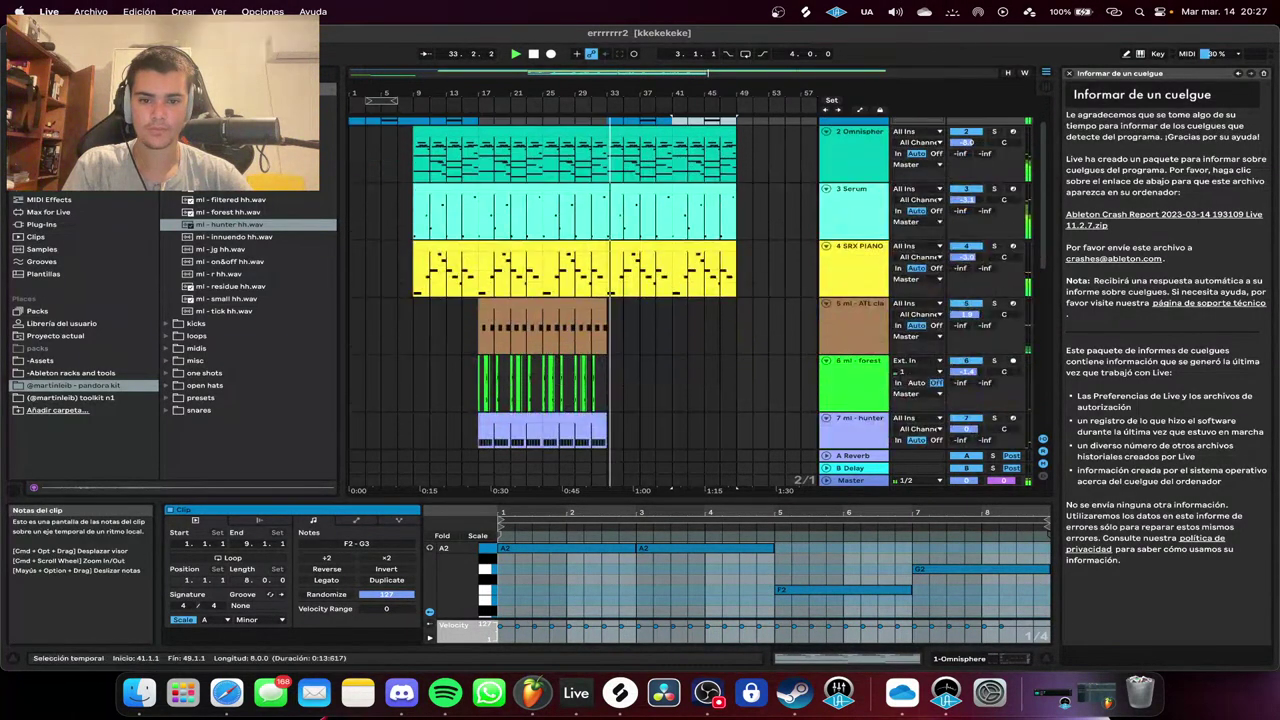
Duplicate the clips of tracks 5 to 9 between bars 25 and 33 so they continue from bar 33 to 41.
{"action": "scroll", "coordinate": [630, 300], "scroll_direction": "down", "scroll_amount": 5}
{"action": "left_click_drag", "start_coordinate": [608, 402], "coordinate": [544, 168]}
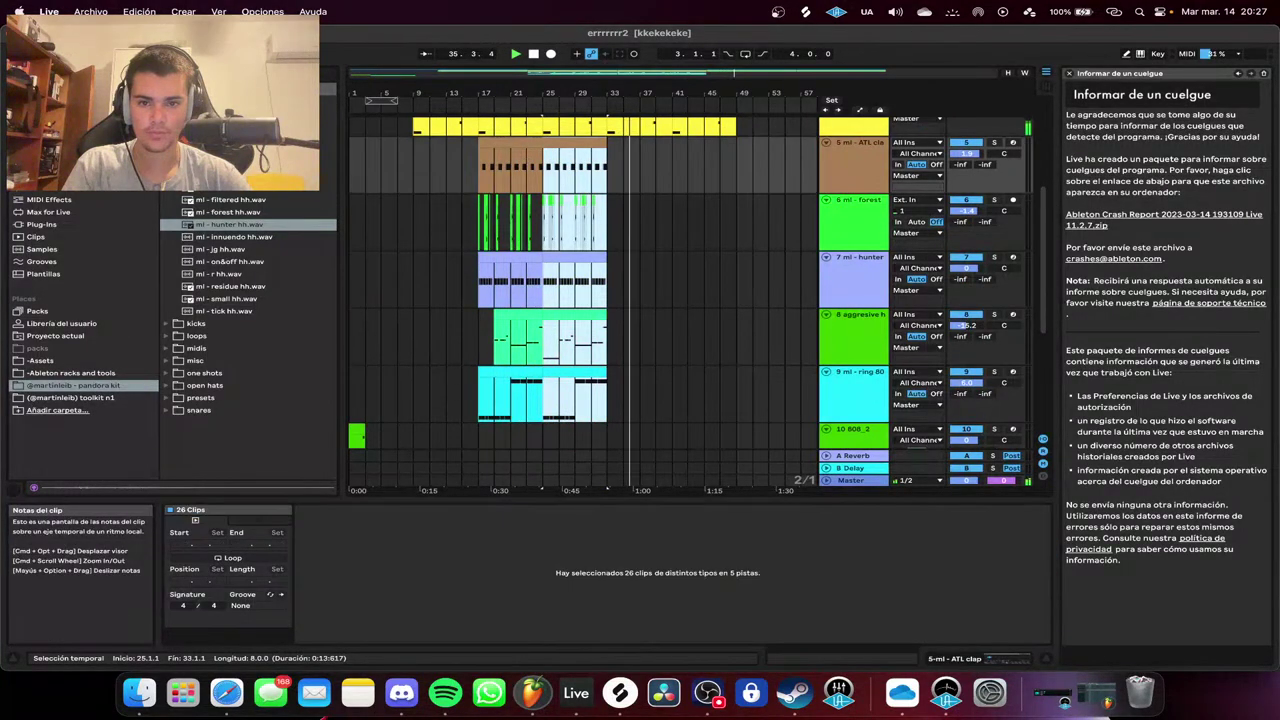
{"action": "scroll", "coordinate": [654, 205], "scroll_direction": "up", "scroll_amount": 3}
{"action": "key", "text": "plus"}
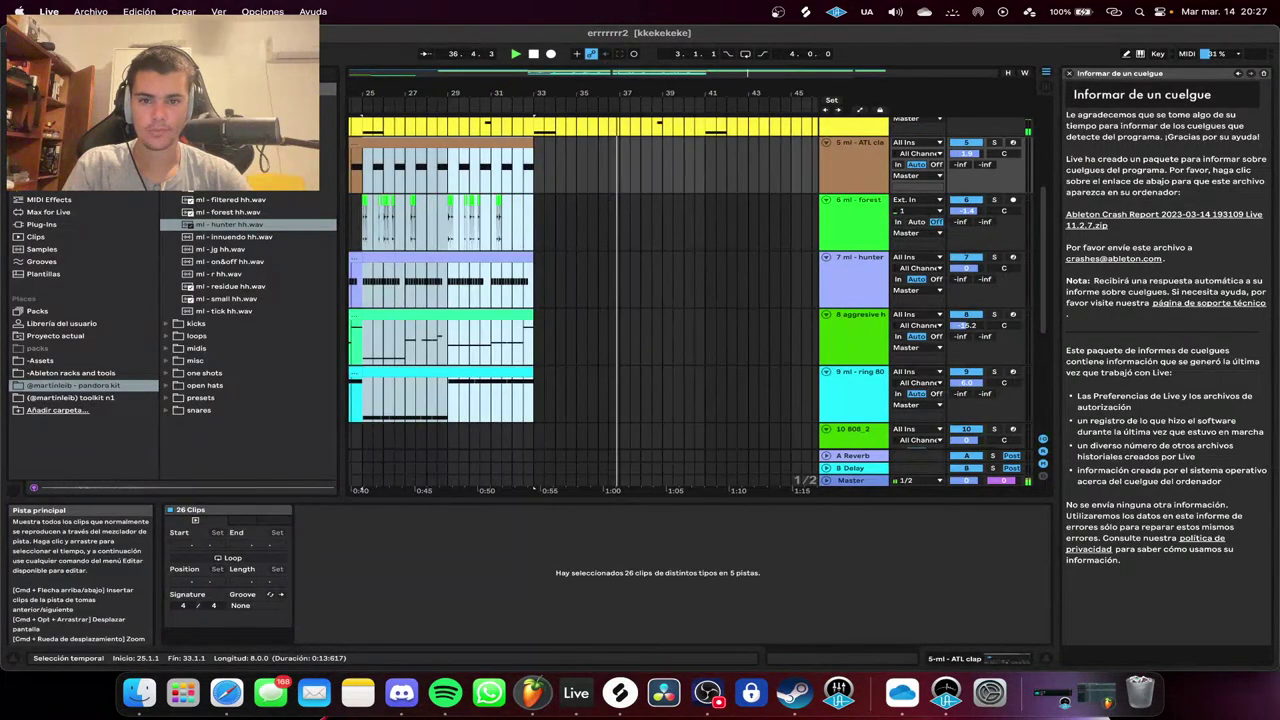
{"action": "key", "text": "super+d"}
Stop playback and delete the material on tracks 5 to 9 between 33.2.1 and 37.1.1.
{"action": "scroll", "coordinate": [597, 300], "scroll_direction": "up", "scroll_amount": 3}
{"action": "left_click_drag", "start_coordinate": [645, 400], "coordinate": [468, 168]}
{"action": "key", "text": "space"}
{"action": "key", "text": "Delete"}
{"action": "scroll", "coordinate": [599, 170], "scroll_direction": "down", "scroll_amount": 4}
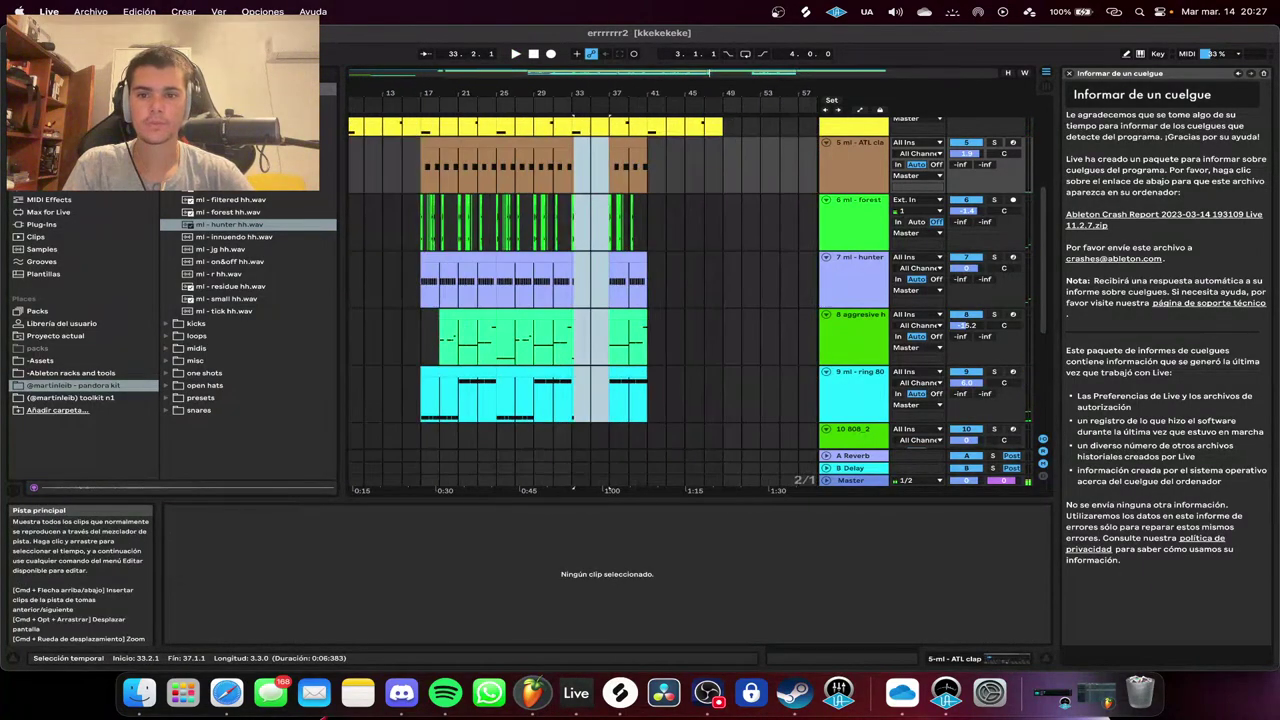
{"action": "key", "text": "BackSpace"}
Play the arrangement from the beginning while looking over its tracks.
{"action": "left_click", "coordinate": [533, 53]}
{"action": "scroll", "coordinate": [600, 290], "scroll_direction": "down", "scroll_amount": 2}
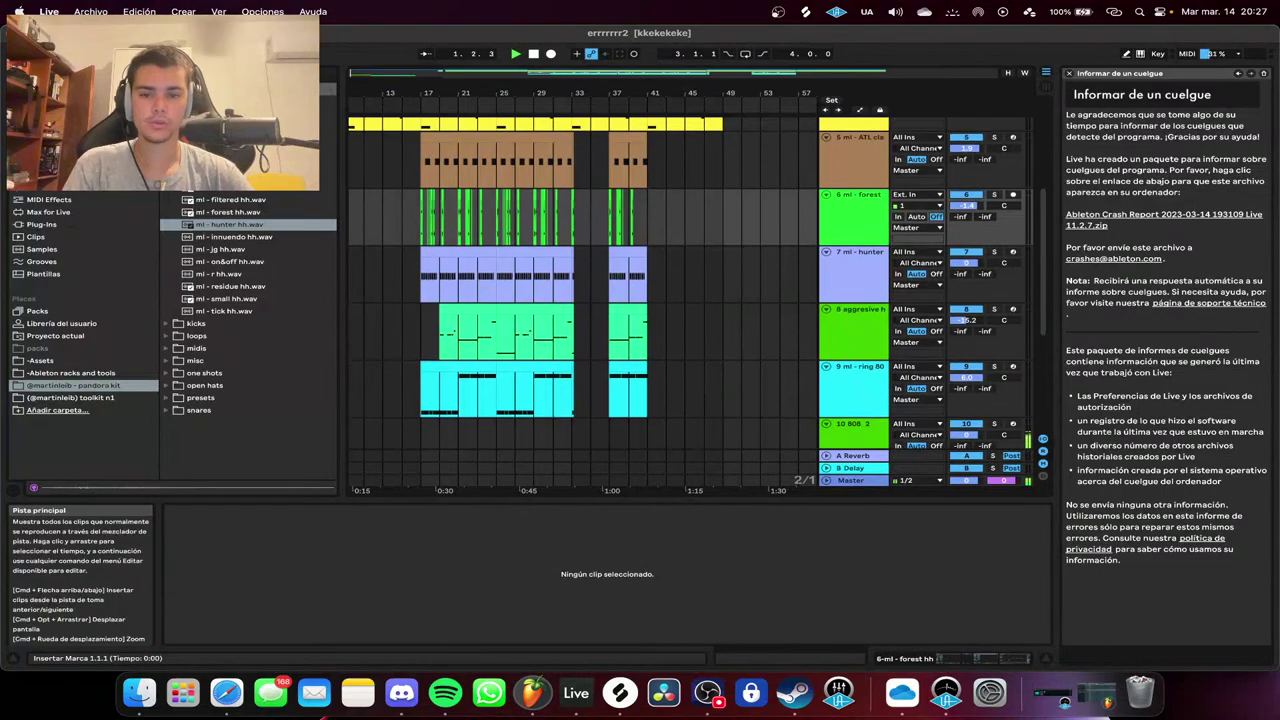
{"action": "scroll", "coordinate": [600, 290], "scroll_direction": "down", "scroll_amount": 2}
{"action": "scroll", "coordinate": [600, 280], "scroll_direction": "up", "scroll_amount": 4}
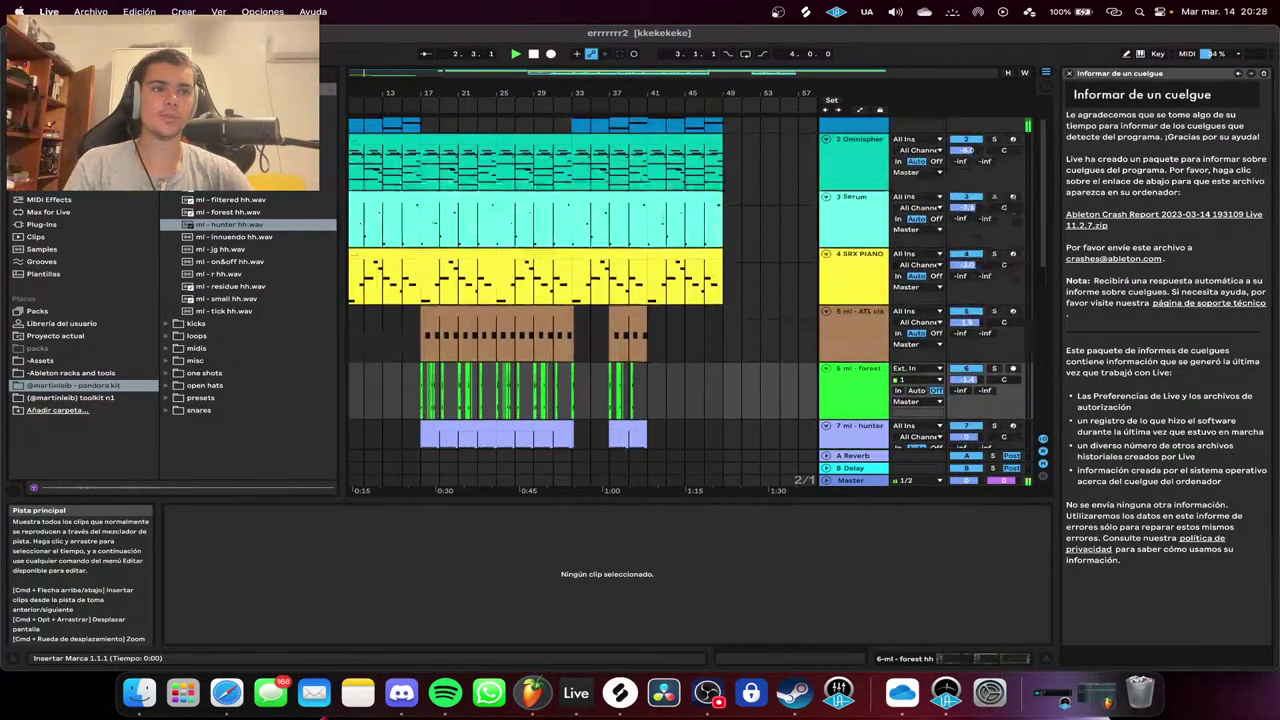
{"action": "scroll", "coordinate": [600, 280], "scroll_direction": "up", "scroll_amount": 3}
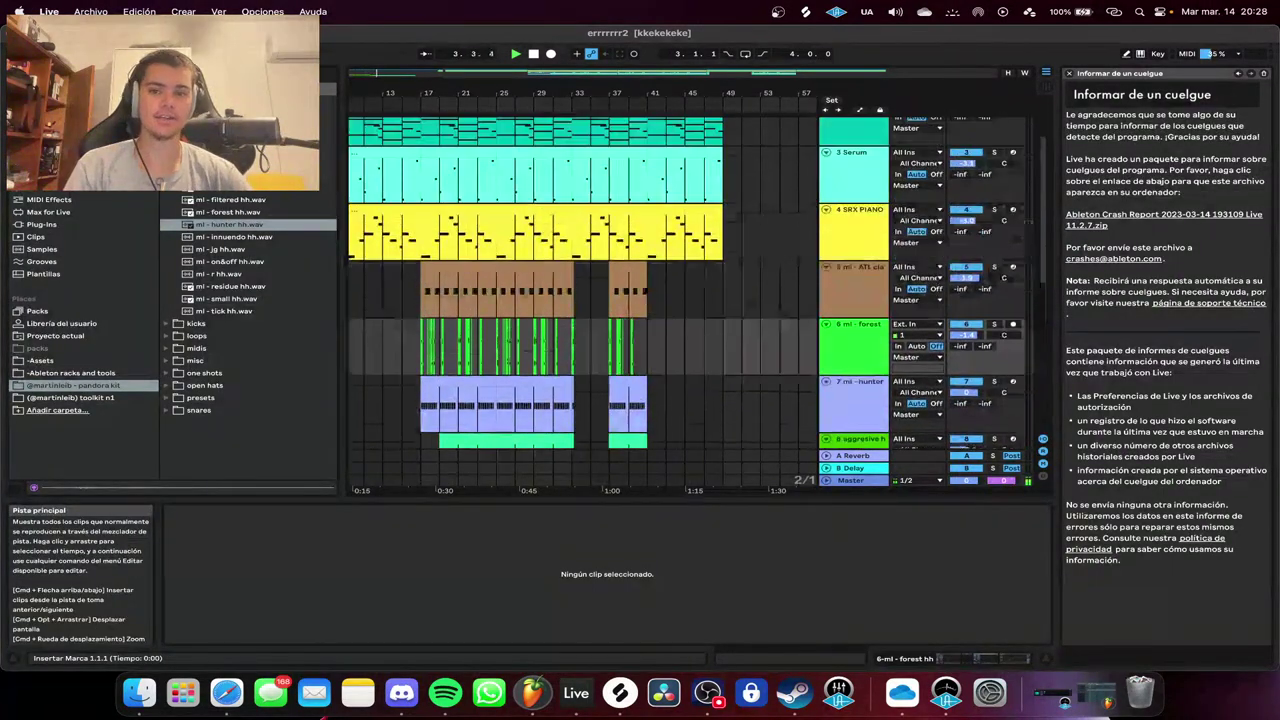
{"action": "scroll", "coordinate": [600, 280], "scroll_direction": "up", "scroll_amount": 4}
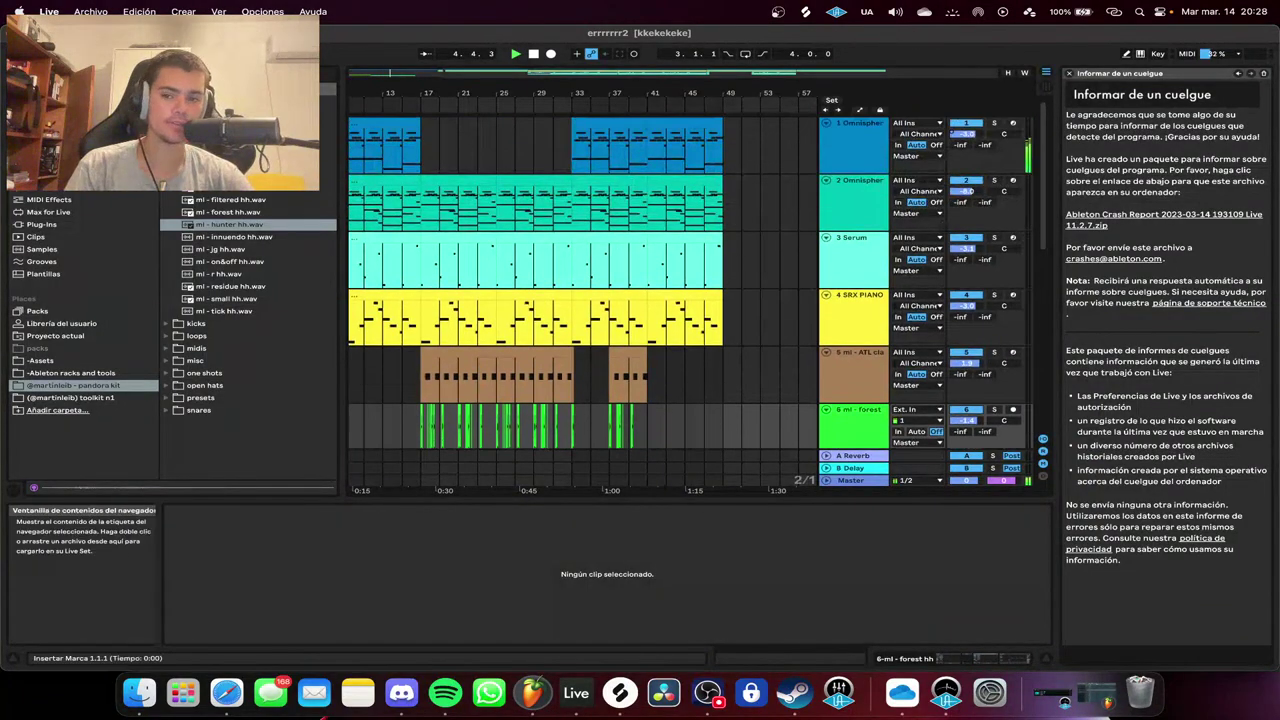
Open the hunter hi-hat clip at bars 17–25 in a taller note editor.
{"action": "left_click_drag", "start_coordinate": [500, 93], "coordinate": [640, 130]}
{"action": "scroll", "coordinate": [600, 280], "scroll_direction": "up", "scroll_amount": 2}
{"action": "scroll", "coordinate": [600, 280], "scroll_direction": "down", "scroll_amount": 4}
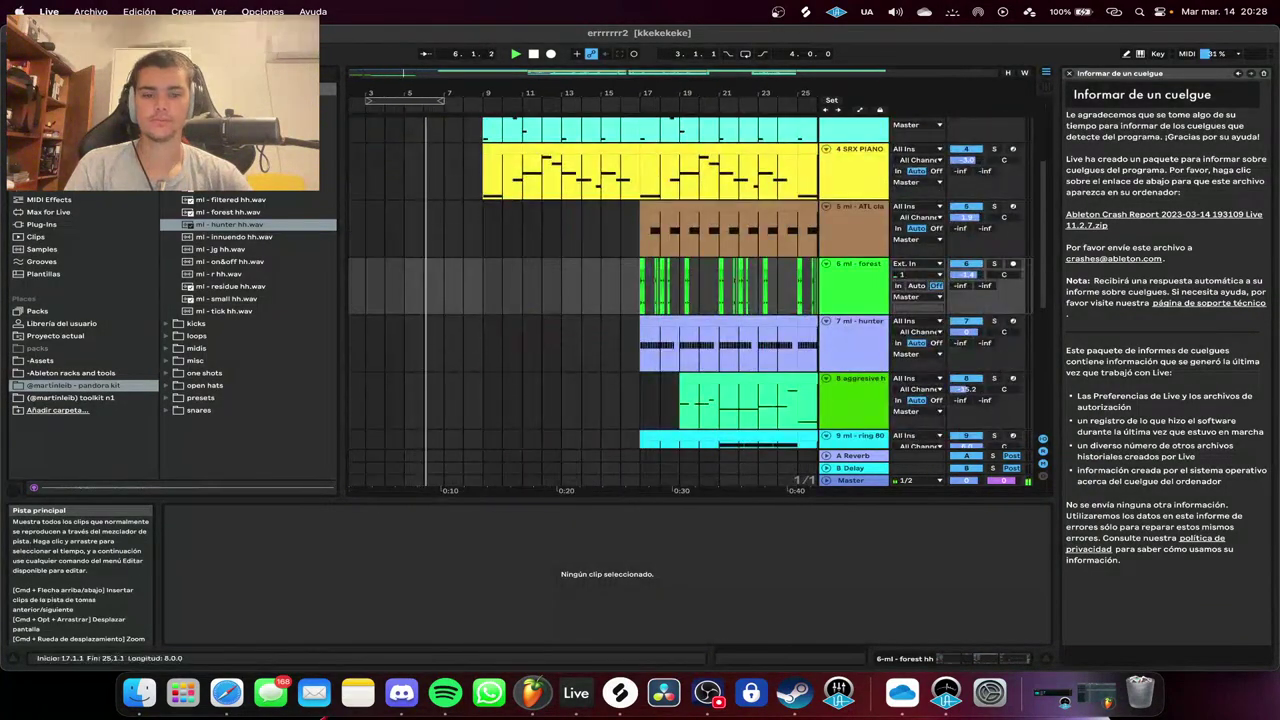
{"action": "scroll", "coordinate": [660, 321], "scroll_direction": "down", "scroll_amount": 1}
{"action": "left_click", "coordinate": [660, 321]}
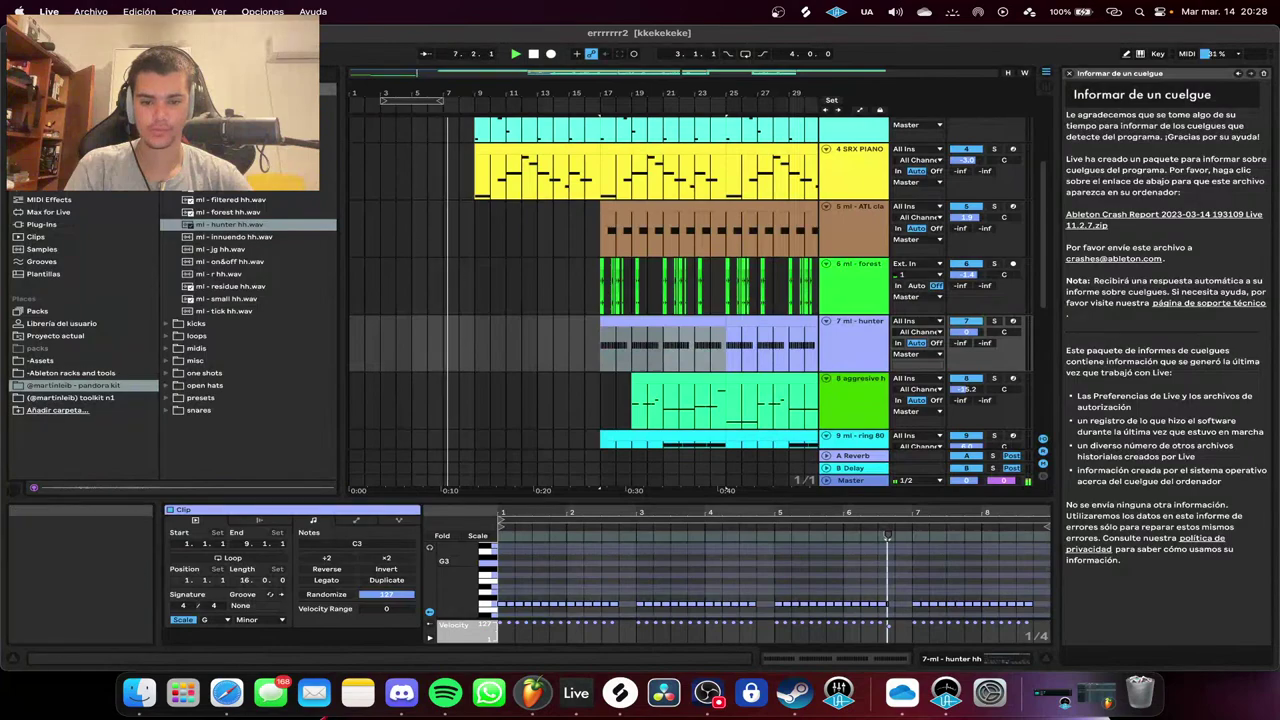
{"action": "left_click_drag", "start_coordinate": [727, 492], "coordinate": [727, 423]}
{"action": "scroll", "coordinate": [700, 540], "scroll_direction": "down", "scroll_amount": 5}
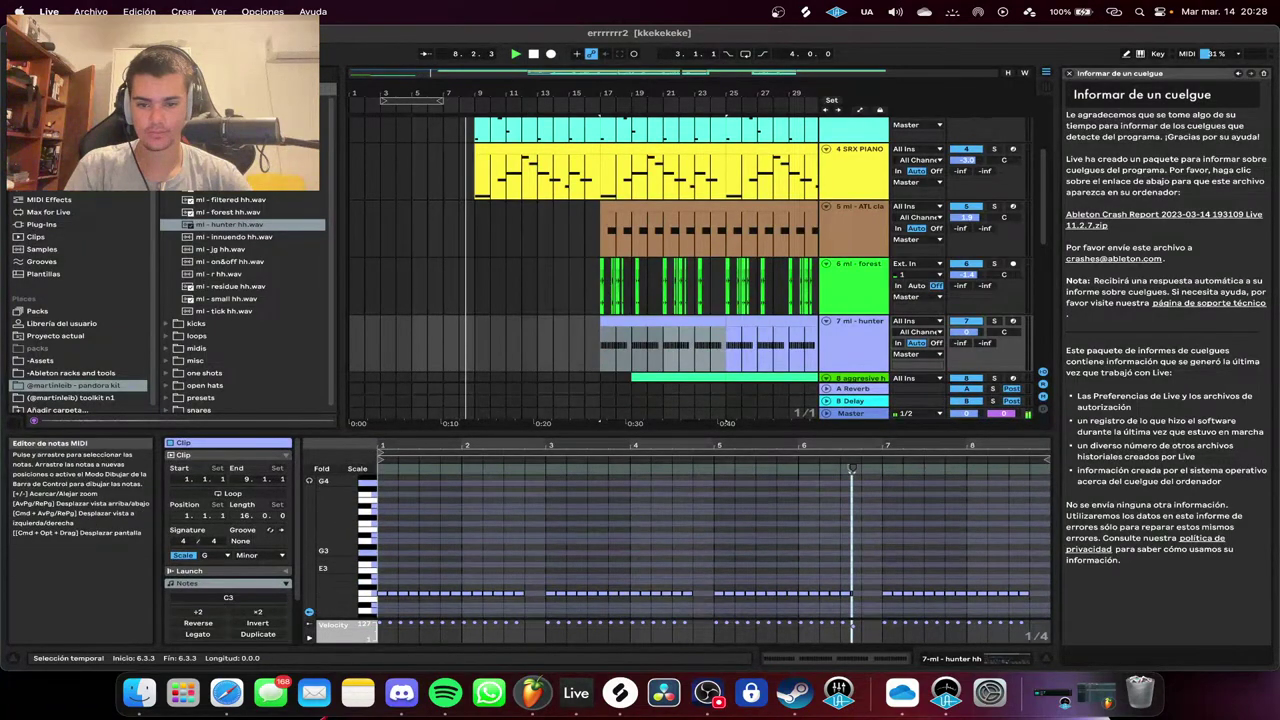
{"action": "scroll", "coordinate": [700, 555], "scroll_direction": "down", "scroll_amount": 1}
{"action": "scroll", "coordinate": [391, 555], "scroll_direction": "up", "scroll_amount": 5}
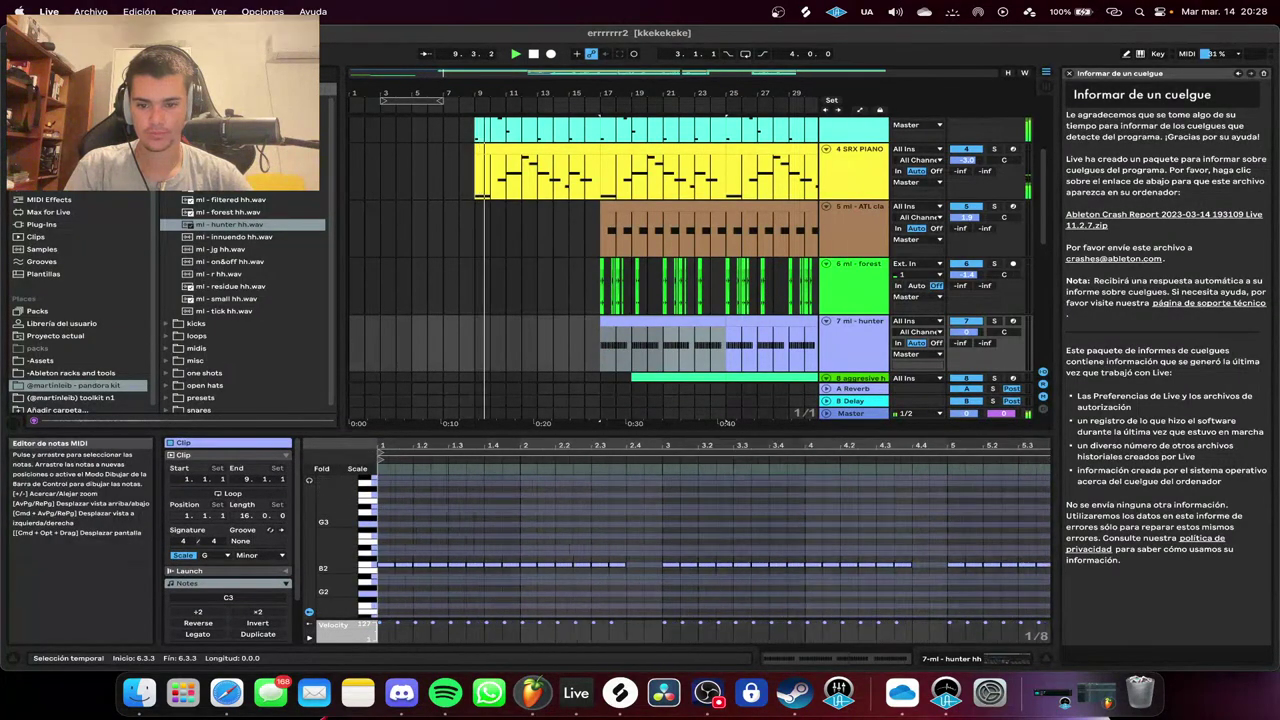
Turn the C3 hi-hat note at 1.1.3 into a roll of four short notes with velocities falling to 5.
{"action": "left_click_drag", "start_coordinate": [460, 565], "coordinate": [451, 565]}
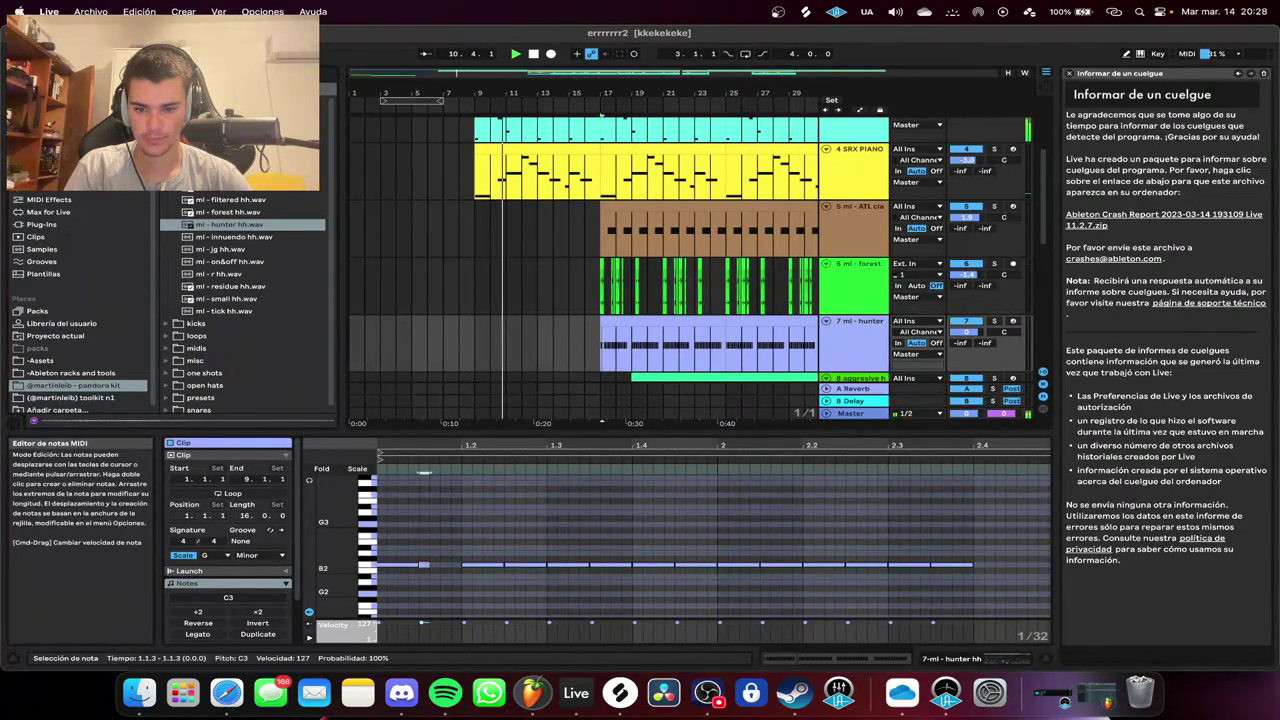
{"action": "key", "text": "super+d"}
{"action": "key", "text": "super+d"}
{"action": "key", "text": "super+d"}
{"action": "scroll", "coordinate": [432, 565], "scroll_direction": "up", "scroll_amount": 4}
{"action": "left_click_drag", "start_coordinate": [429, 622], "coordinate": [429, 625]}
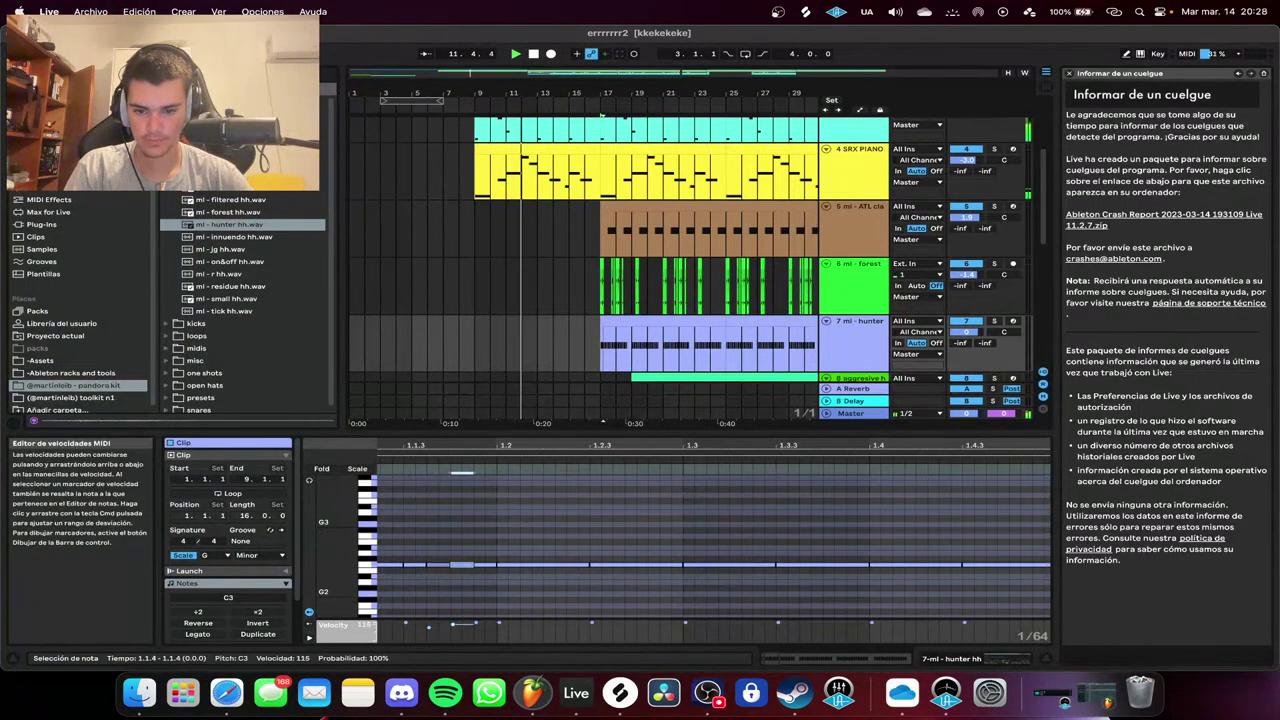
{"action": "scroll", "coordinate": [486, 580], "scroll_direction": "down", "scroll_amount": 5}
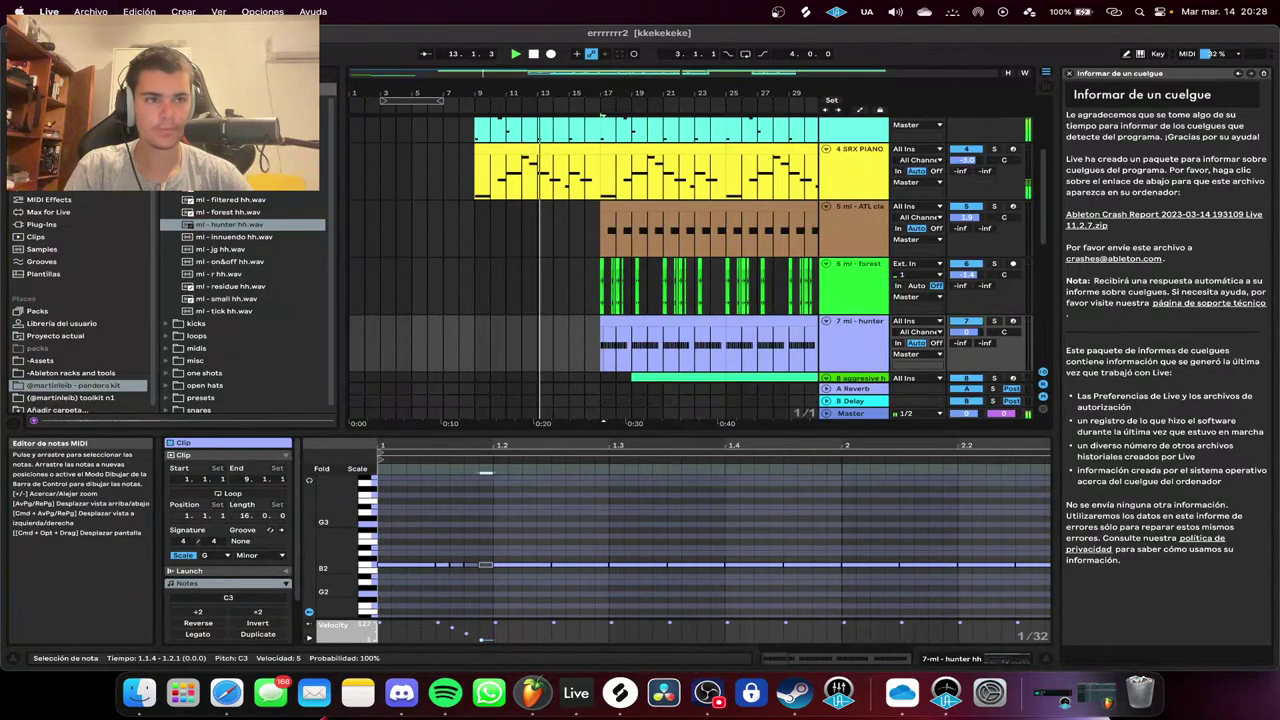
{"action": "scroll", "coordinate": [486, 580], "scroll_direction": "down", "scroll_amount": 2}
Delete all hi-hat notes in the first two bars of the hunter hi-hat clip.
{"action": "scroll", "coordinate": [615, 250], "scroll_direction": "down", "scroll_amount": 5}
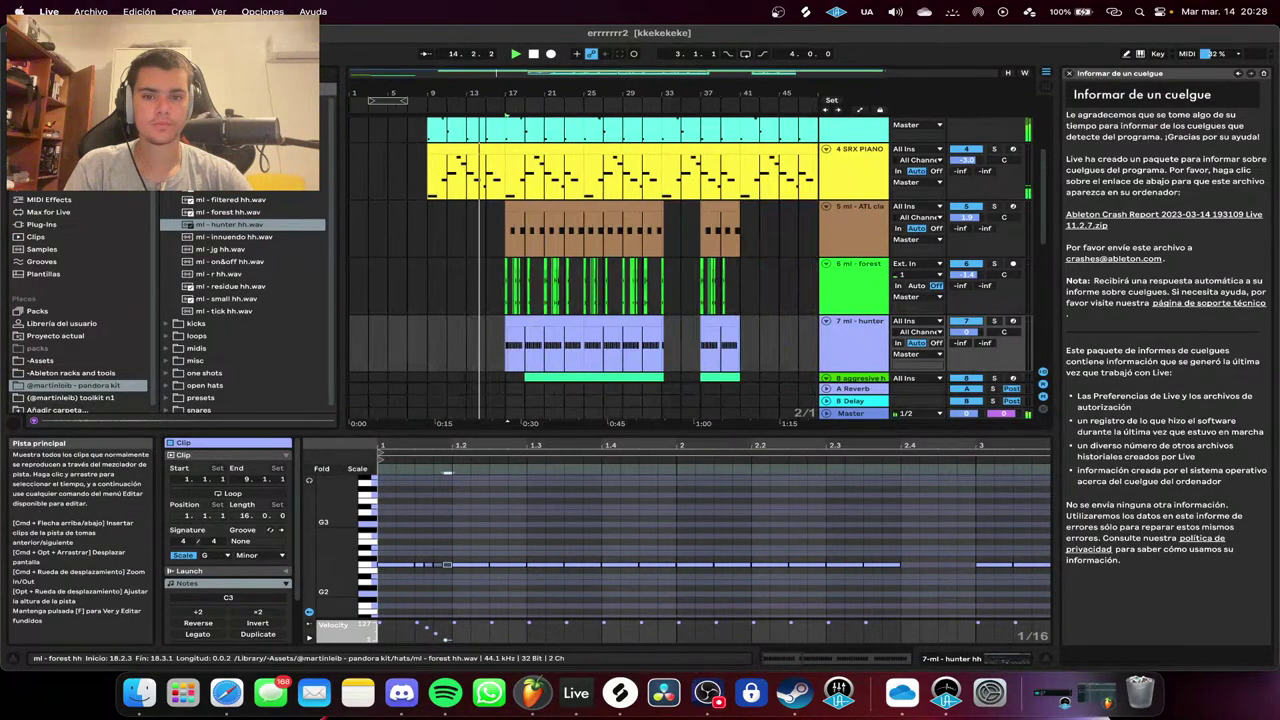
{"action": "scroll", "coordinate": [600, 250], "scroll_direction": "up", "scroll_amount": 4}
{"action": "scroll", "coordinate": [480, 280], "scroll_direction": "down", "scroll_amount": 6}
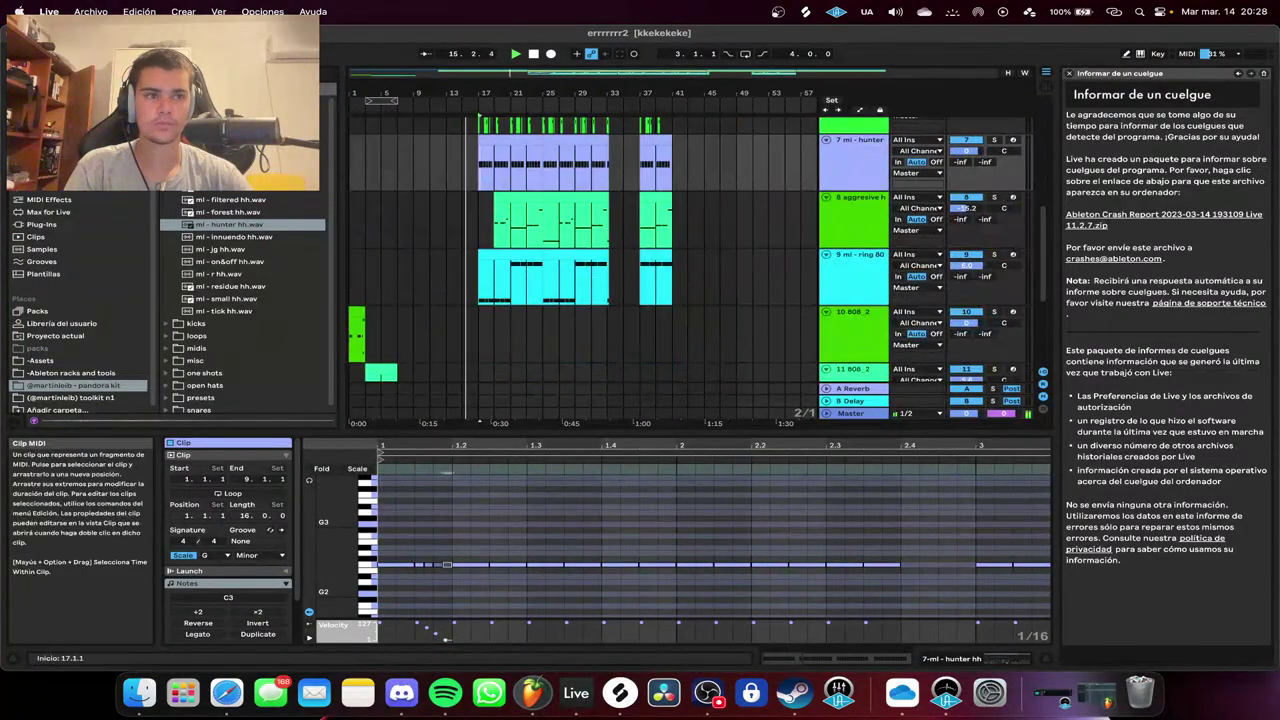
{"action": "scroll", "coordinate": [480, 280], "scroll_direction": "up", "scroll_amount": 4}
{"action": "scroll", "coordinate": [480, 280], "scroll_direction": "up", "scroll_amount": 4}
{"action": "scroll", "coordinate": [496, 280], "scroll_direction": "up", "scroll_amount": 6}
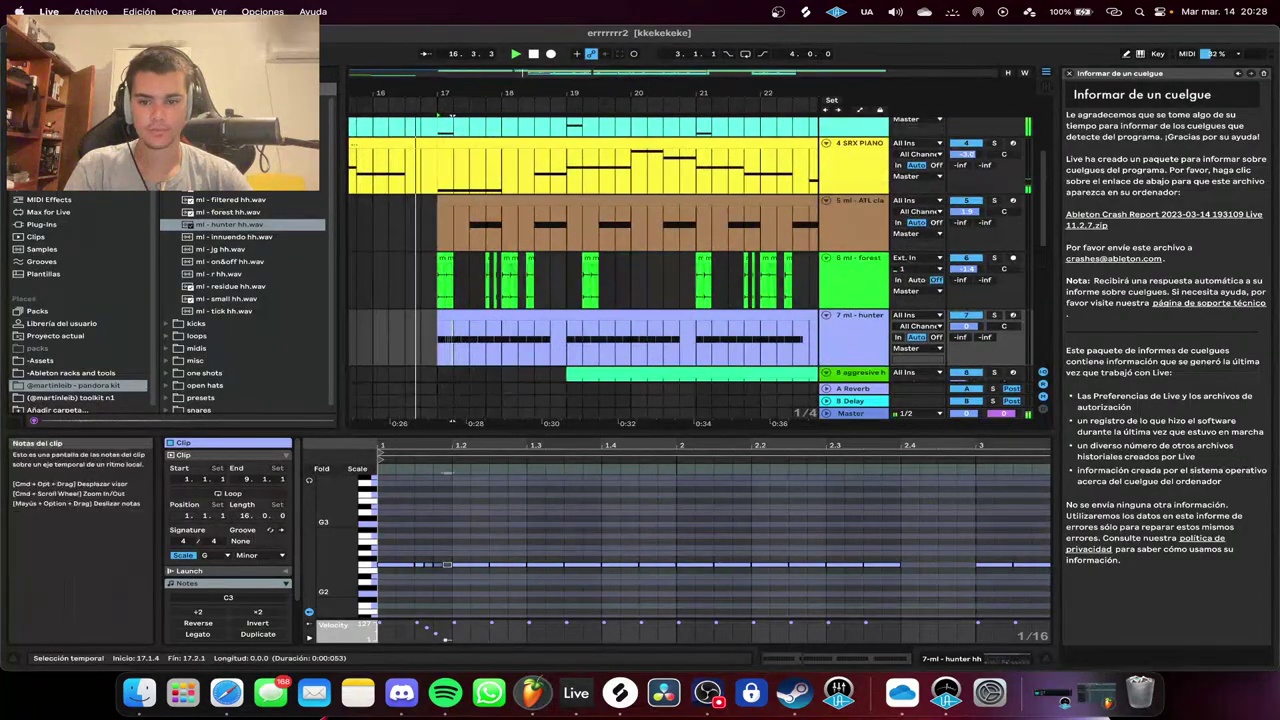
{"action": "left_click", "coordinate": [489, 580]}
{"action": "scroll", "coordinate": [489, 570], "scroll_direction": "down", "scroll_amount": 5}
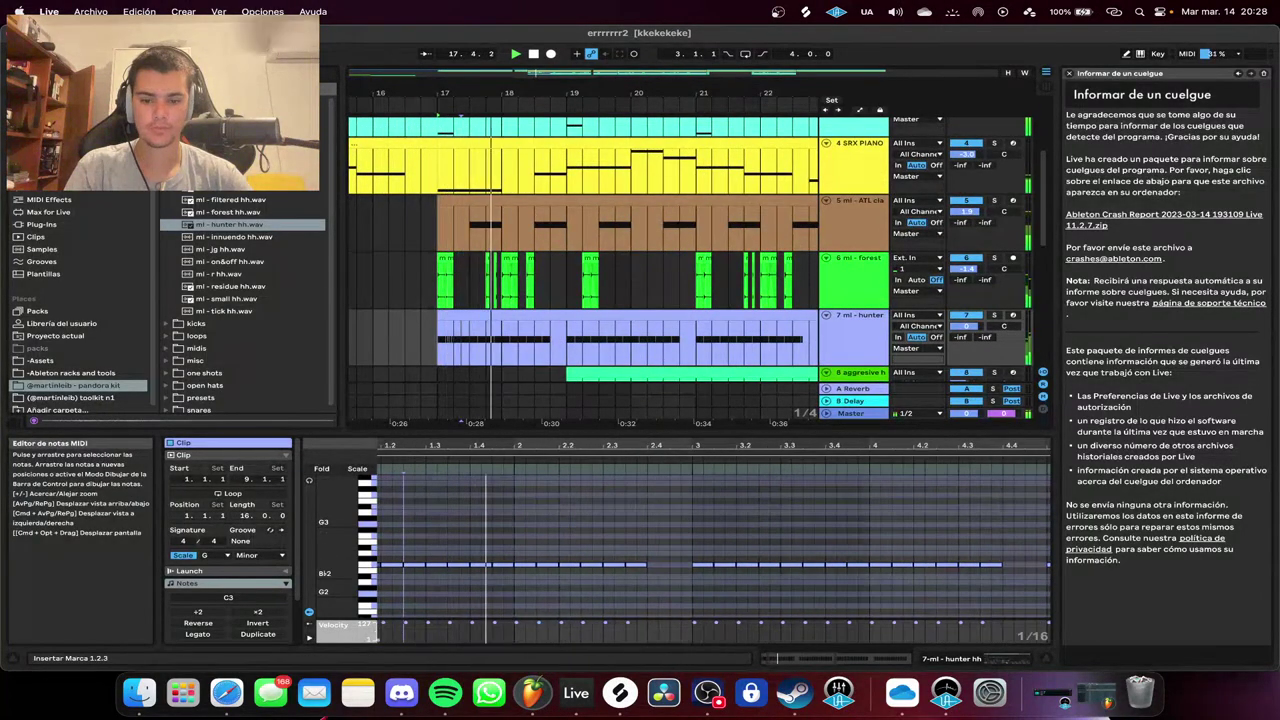
{"action": "left_click_drag", "start_coordinate": [516, 550], "coordinate": [388, 590]}
{"action": "key", "text": "Delete"}
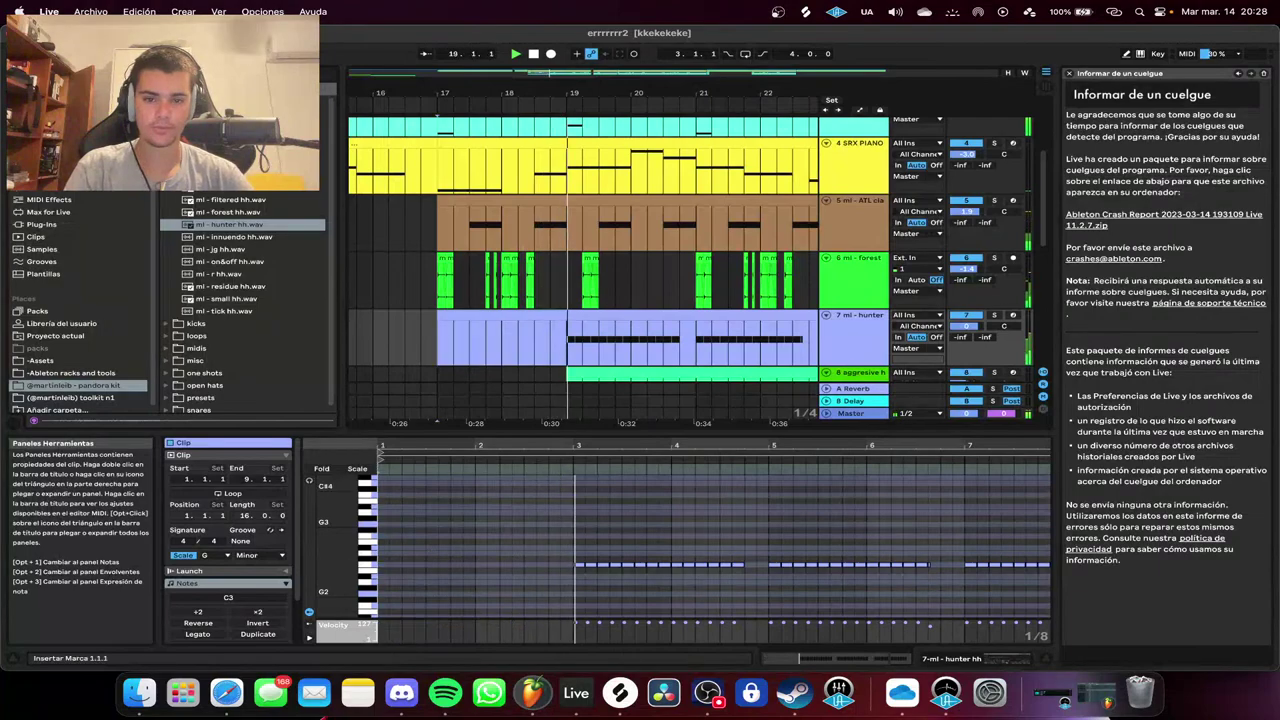
Delete the entire hunter hi-hat track from the arrangement.
{"action": "scroll", "coordinate": [390, 585], "scroll_direction": "down", "scroll_amount": 2}
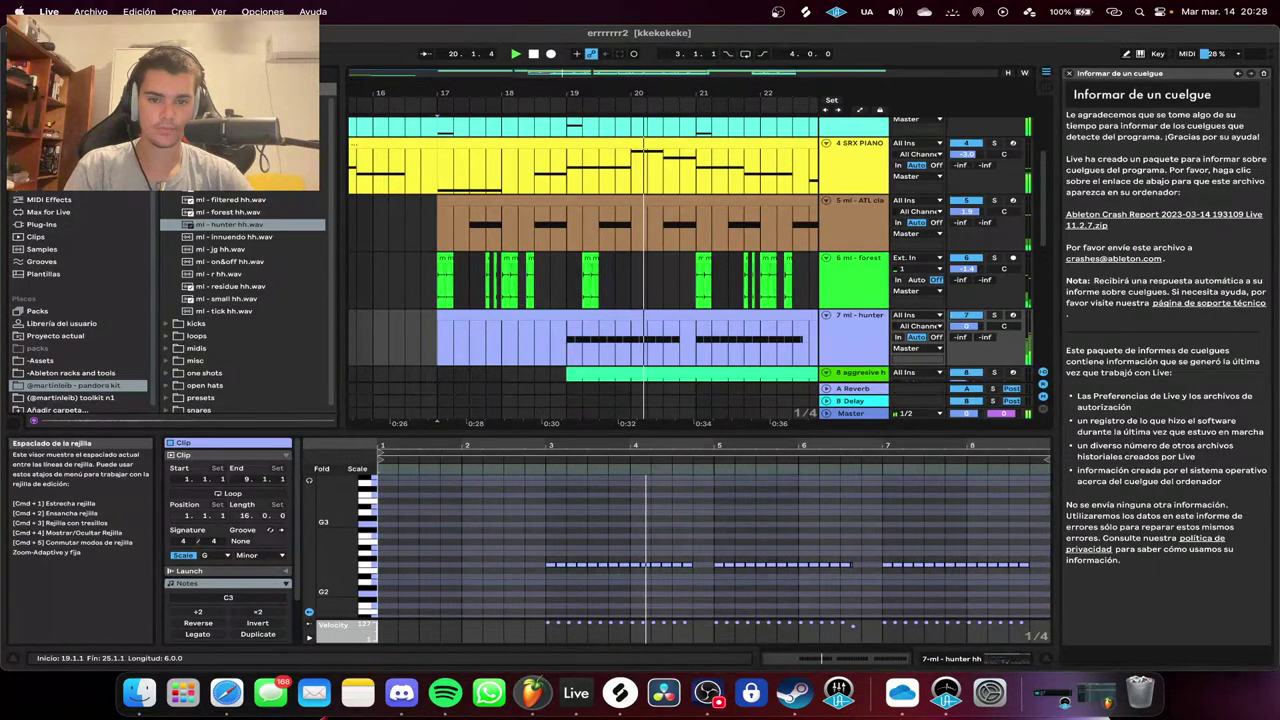
{"action": "left_click", "coordinate": [855, 328]}
{"action": "key", "text": "Delete"}
{"action": "scroll", "coordinate": [754, 335], "scroll_direction": "down", "scroll_amount": 8}
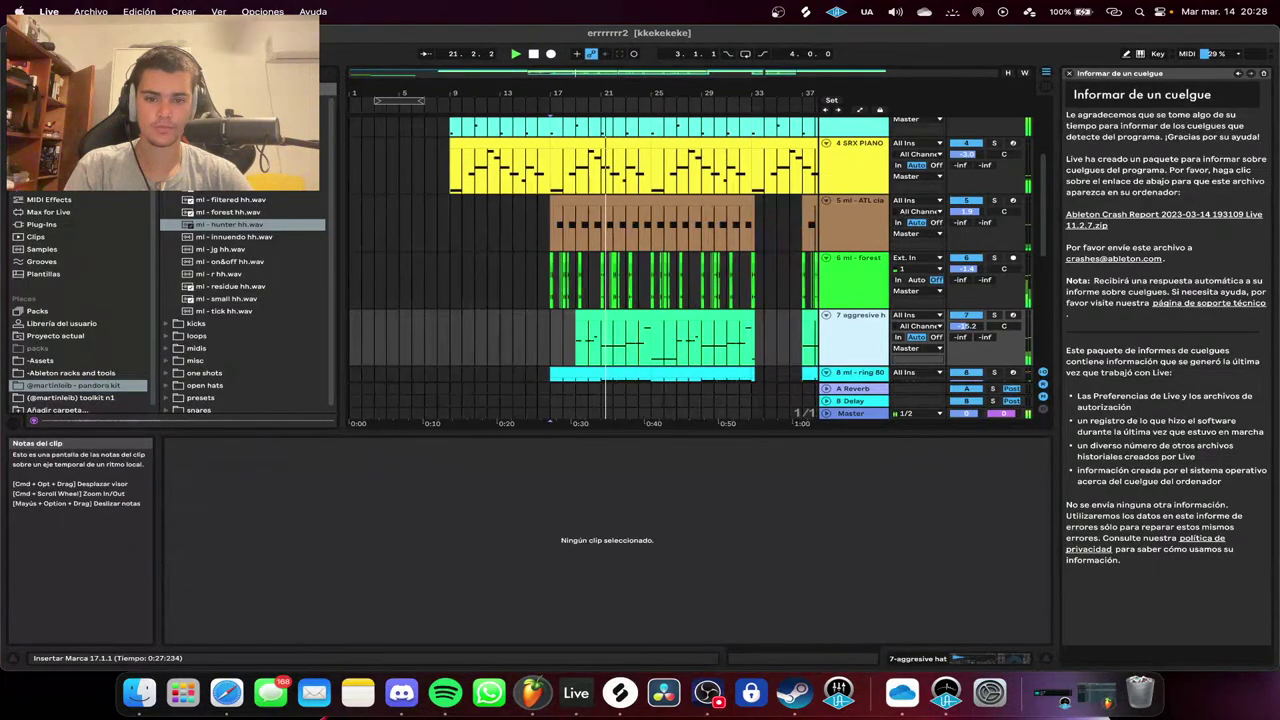
Set the low-cut band of EQ Eight on track 1 Omnisphere to about 41.7 Hz with a Q of about 0.16.
{"action": "scroll", "coordinate": [754, 335], "scroll_direction": "up", "scroll_amount": 1}
{"action": "scroll", "coordinate": [590, 250], "scroll_direction": "up", "scroll_amount": 5}
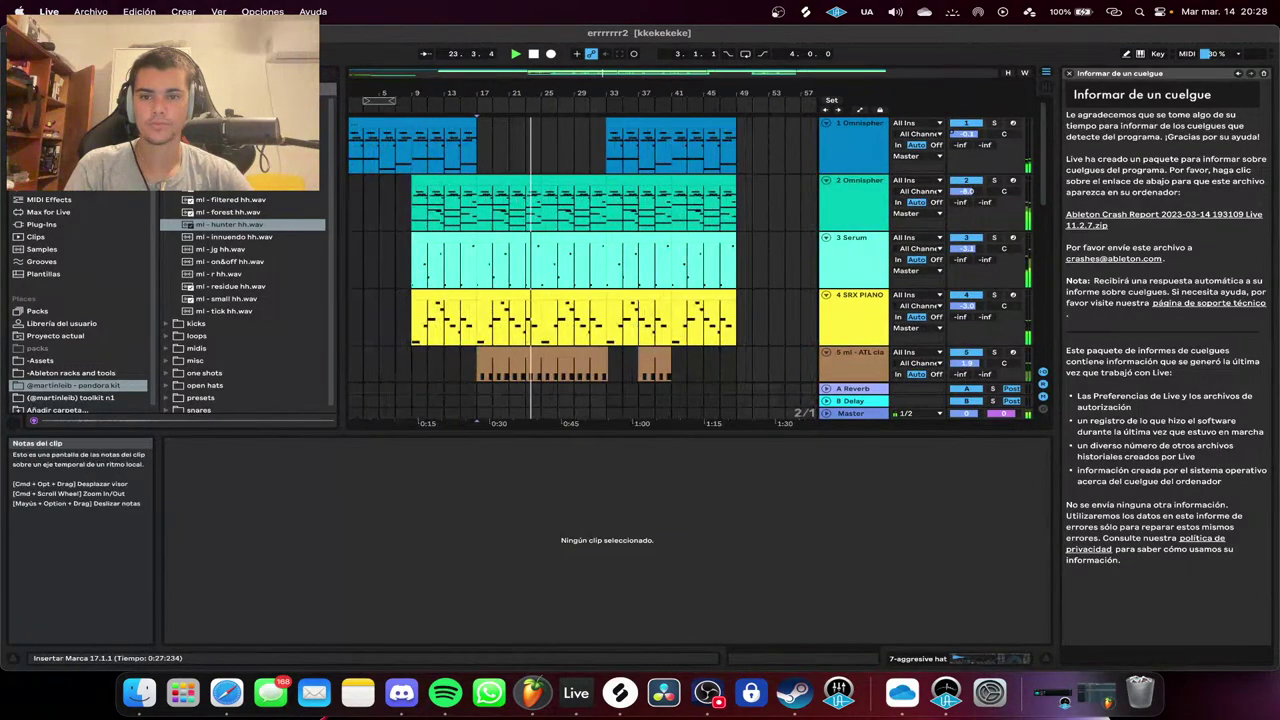
{"action": "left_click", "coordinate": [444, 122]}
{"action": "key", "text": "shift+Tab"}
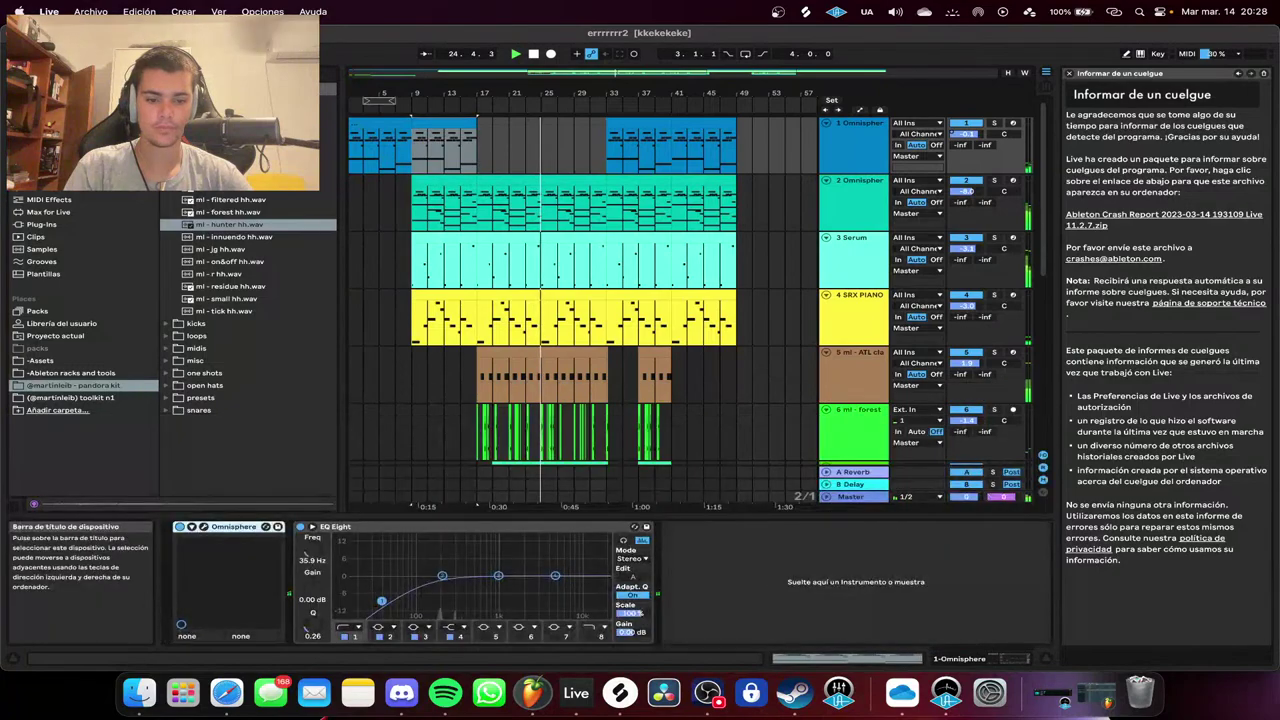
{"action": "left_click_drag", "start_coordinate": [381, 601], "coordinate": [387, 608]}
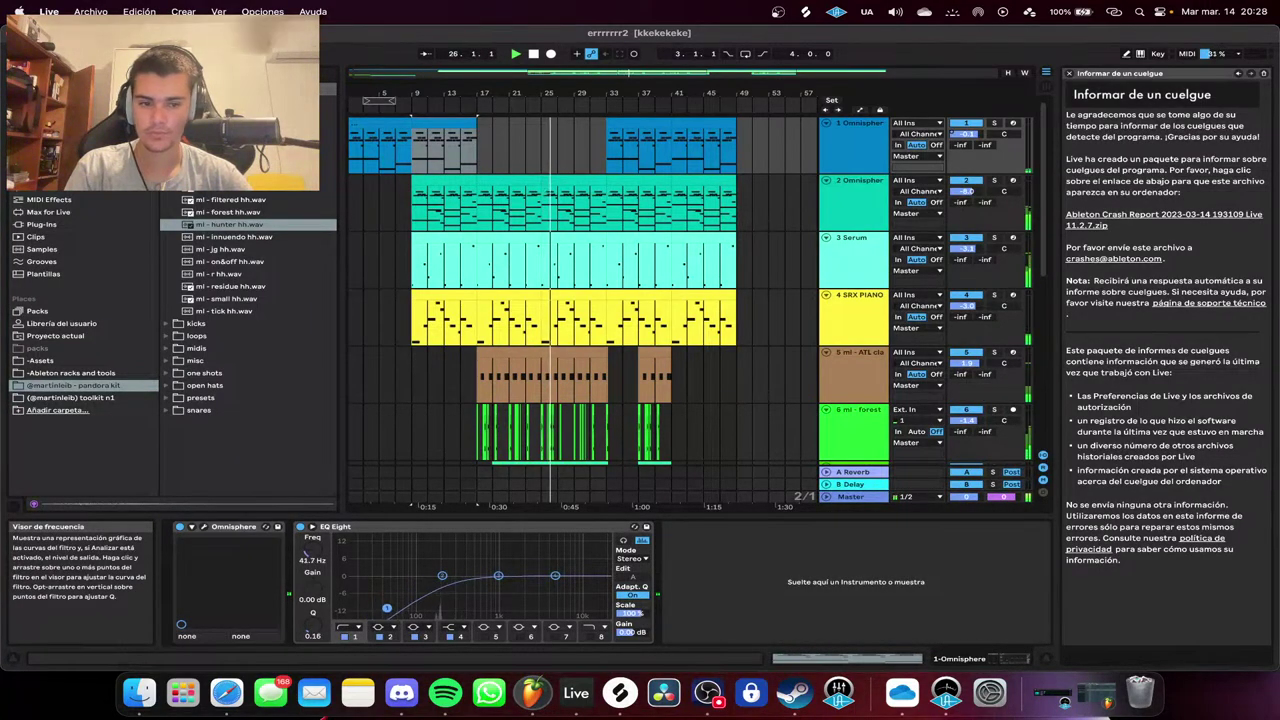
Add the kHs Gain plug-in to the ring 808 track and stop playback.
{"action": "scroll", "coordinate": [853, 360], "scroll_direction": "down", "scroll_amount": 5}
{"action": "left_click", "coordinate": [853, 360]}
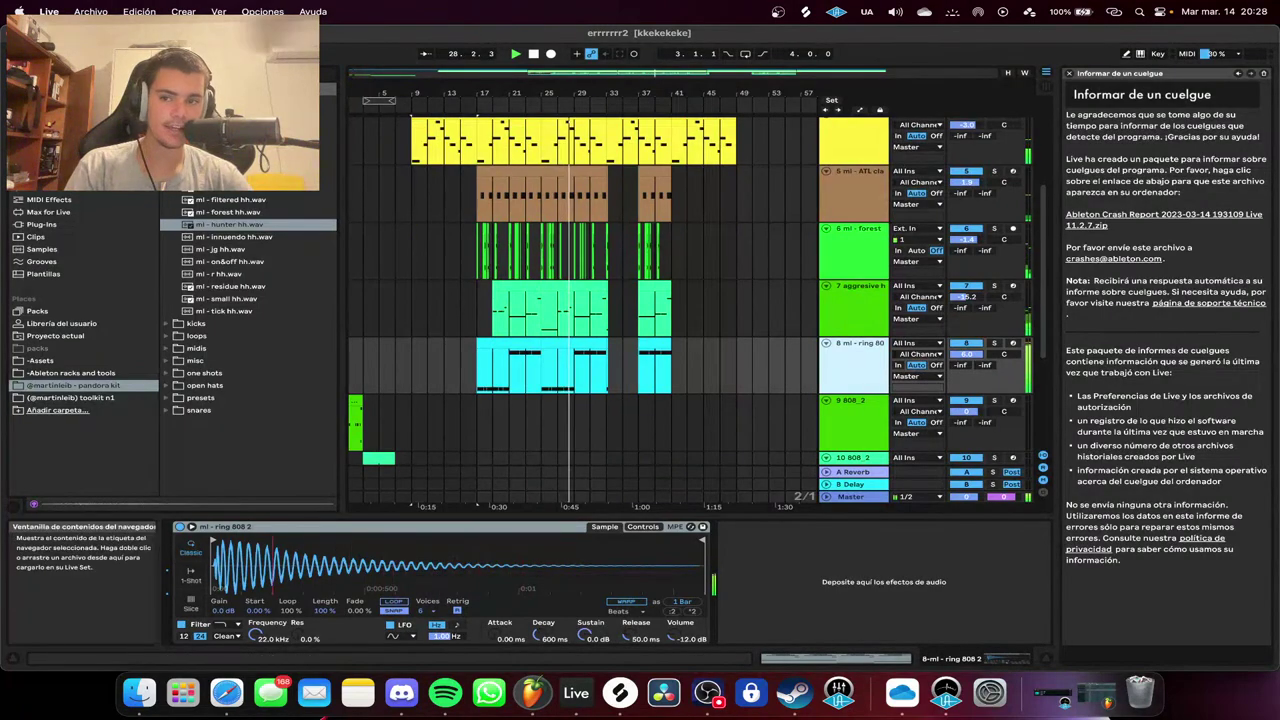
{"action": "left_click", "coordinate": [55, 187]}
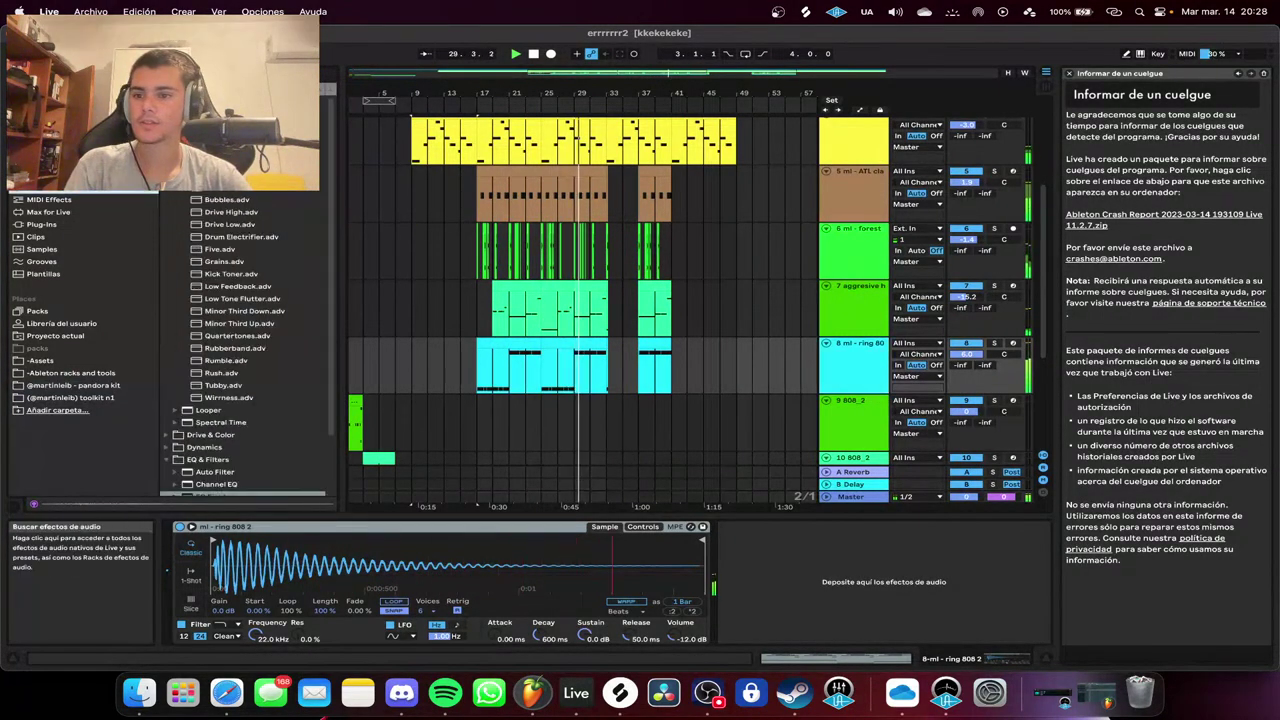
{"action": "left_click", "coordinate": [200, 74]}
{"action": "type", "text": "s"}
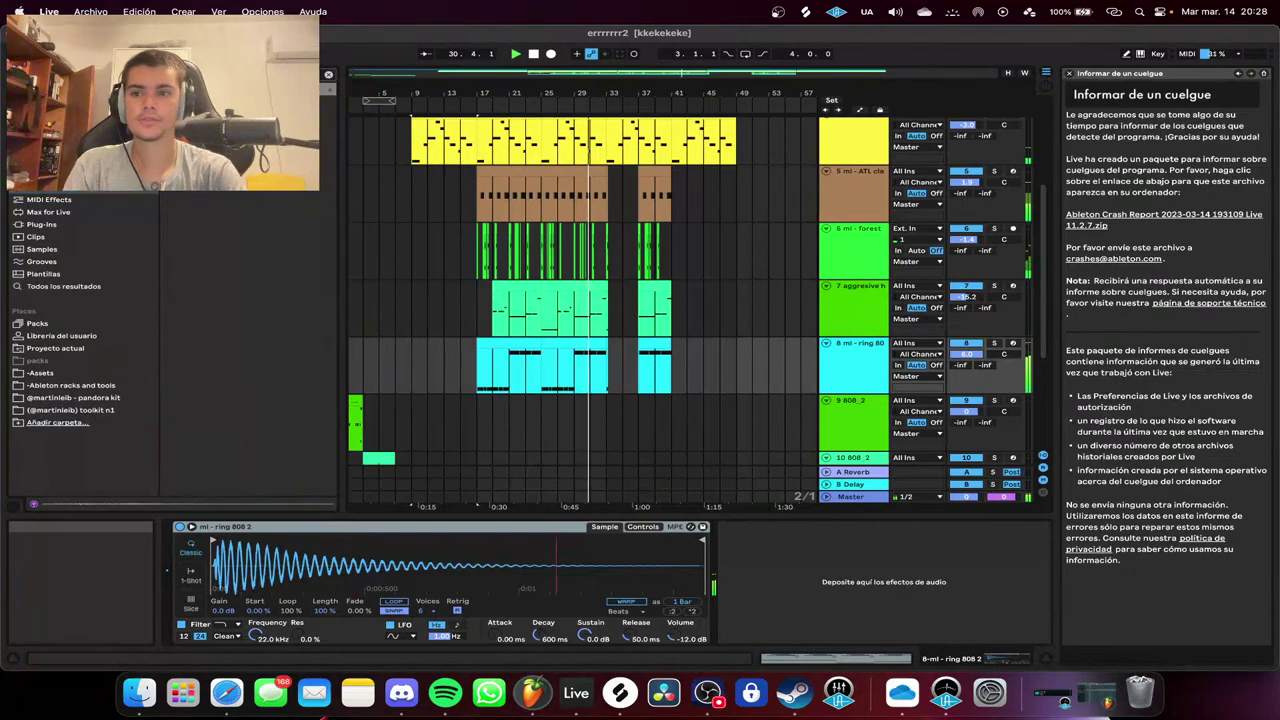
{"action": "key", "text": "Escape"}
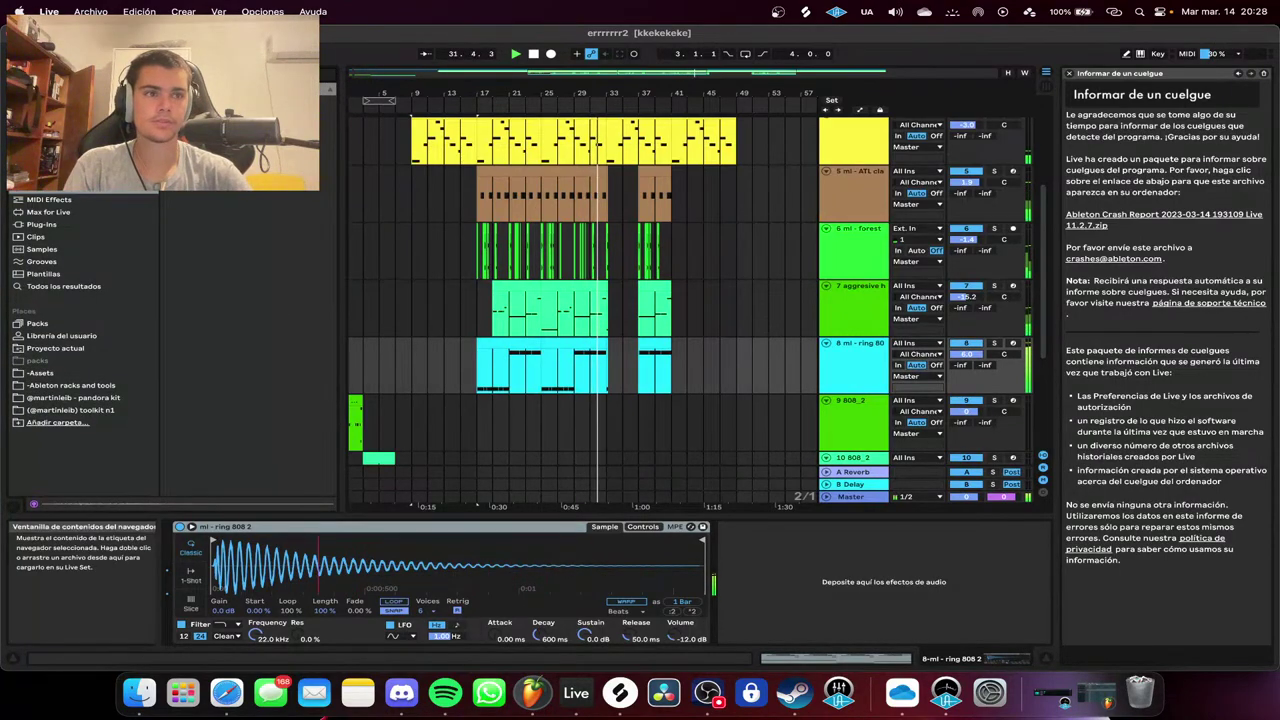
{"action": "left_click", "coordinate": [42, 225]}
{"action": "key", "text": "super+f"}
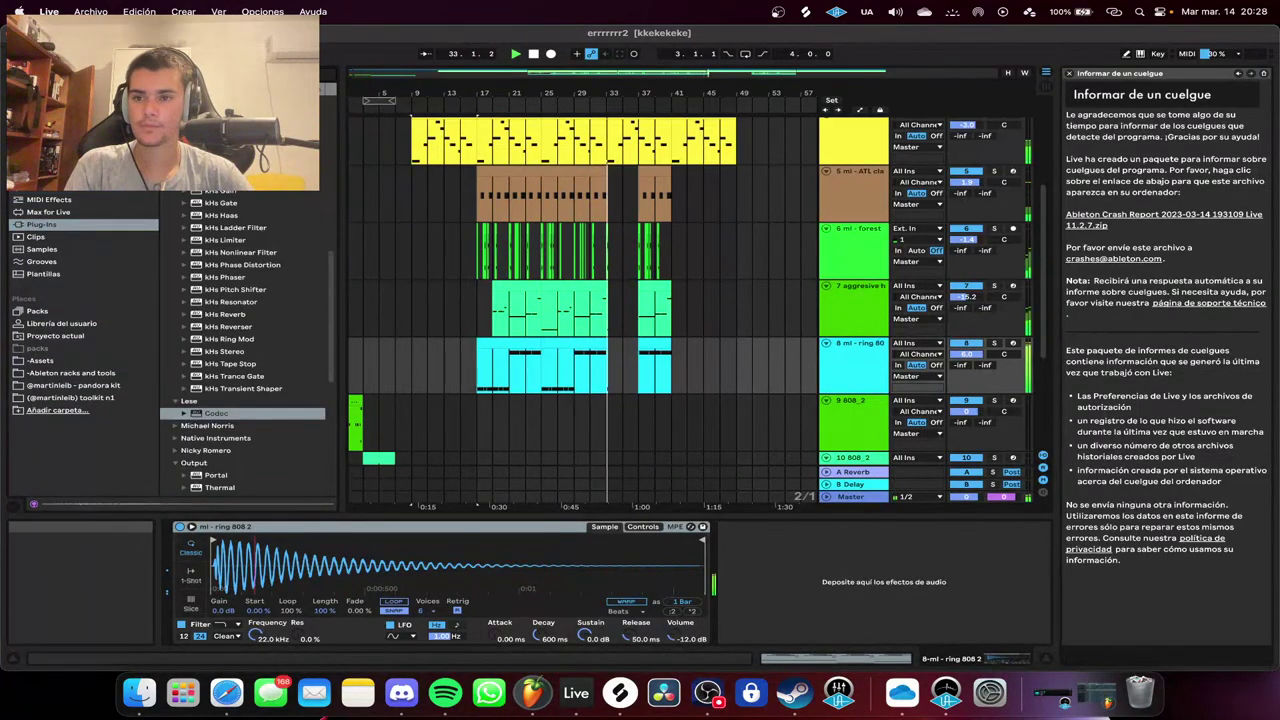
{"action": "type", "text": "s"}
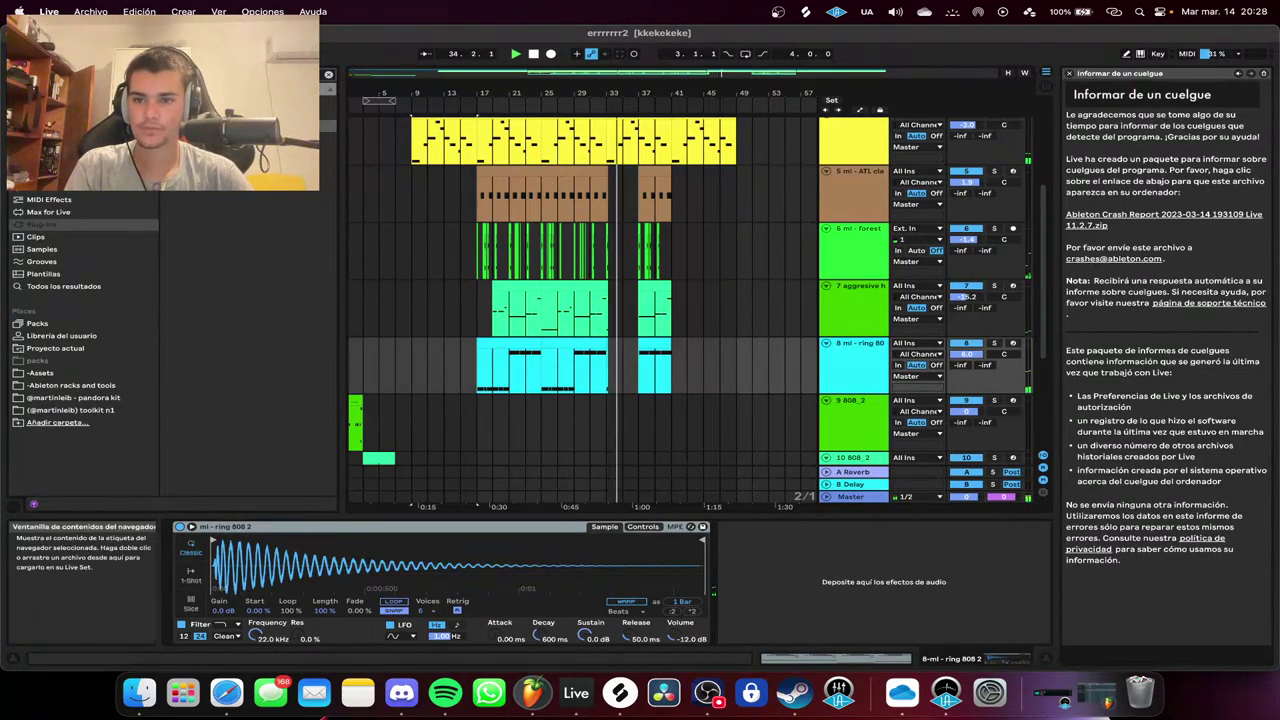
{"action": "key", "text": "space"}
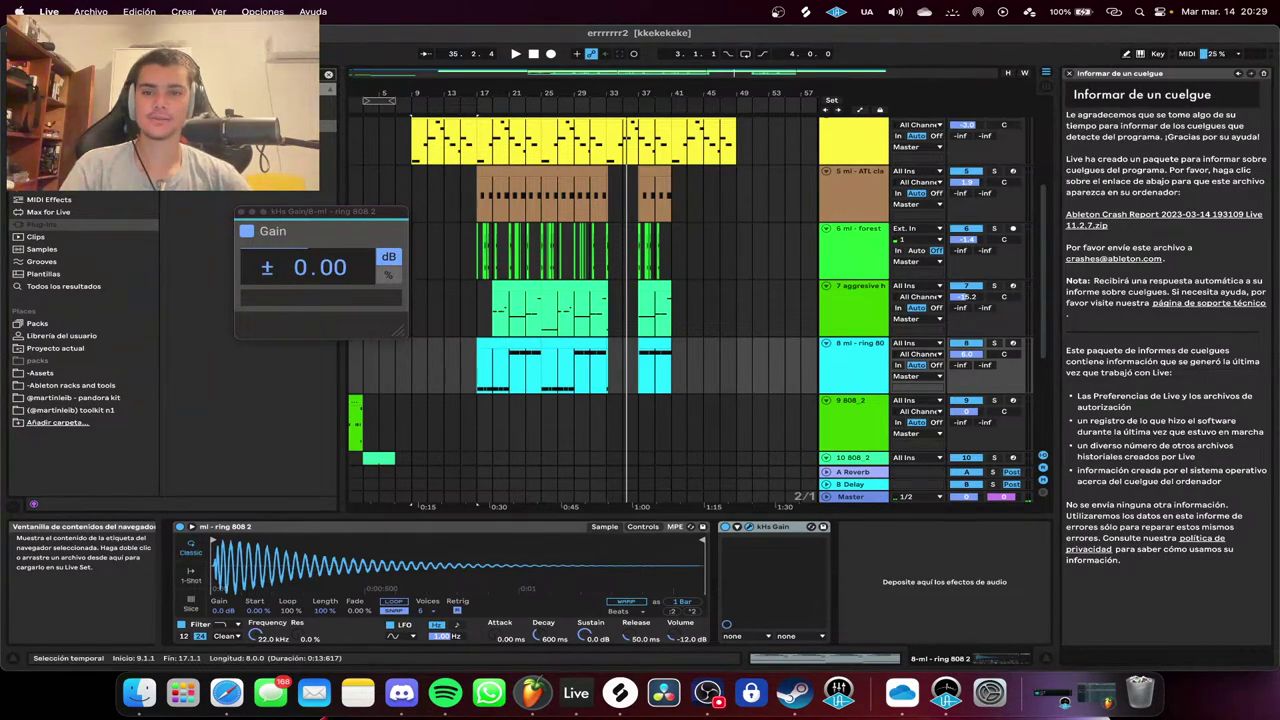
Set kHs Gain on the ring 808 track to +2.76 dB, check it by playing from bar 17, and close the plug-in window.
{"action": "left_click", "coordinate": [476, 110]}
{"action": "mouse_move", "coordinate": [320, 268]}
{"action": "left_mouse_down"}
{"action": "mouse_move", "coordinate": [320, 242]}
{"action": "mouse_move", "coordinate": [320, 264]}
{"action": "left_mouse_up"}
{"action": "left_click", "coordinate": [477, 110]}
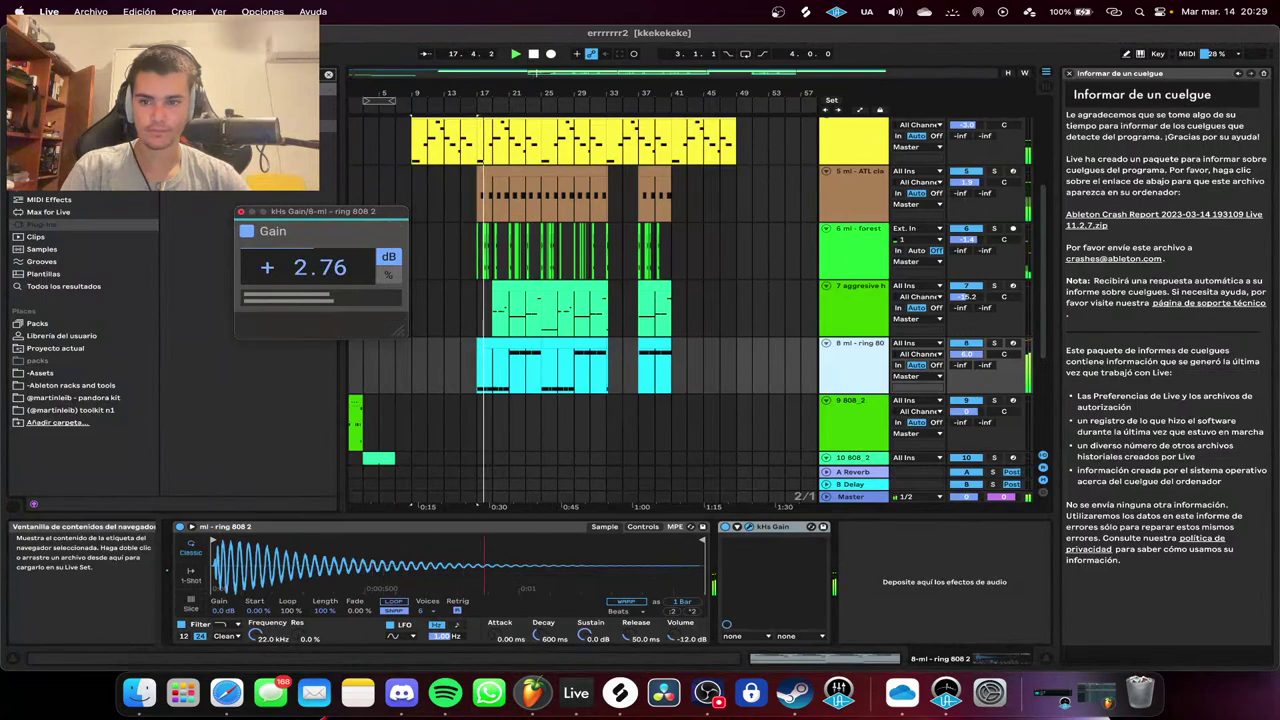
{"action": "left_click", "coordinate": [241, 212]}
{"action": "left_click", "coordinate": [534, 54]}
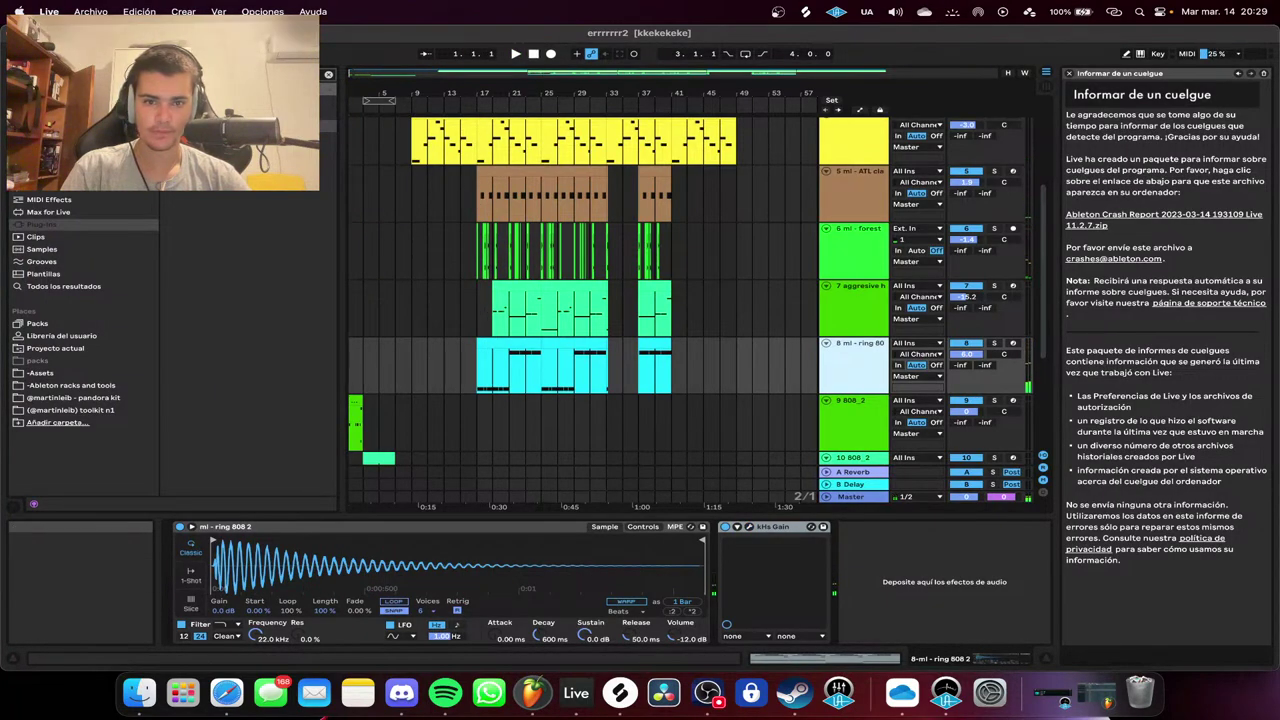
Start playback, set the slope of the TR5 Classic Clipper on the Master track to -8.1, and close its window.
{"action": "left_click", "coordinate": [516, 54]}
{"action": "left_click", "coordinate": [852, 497]}
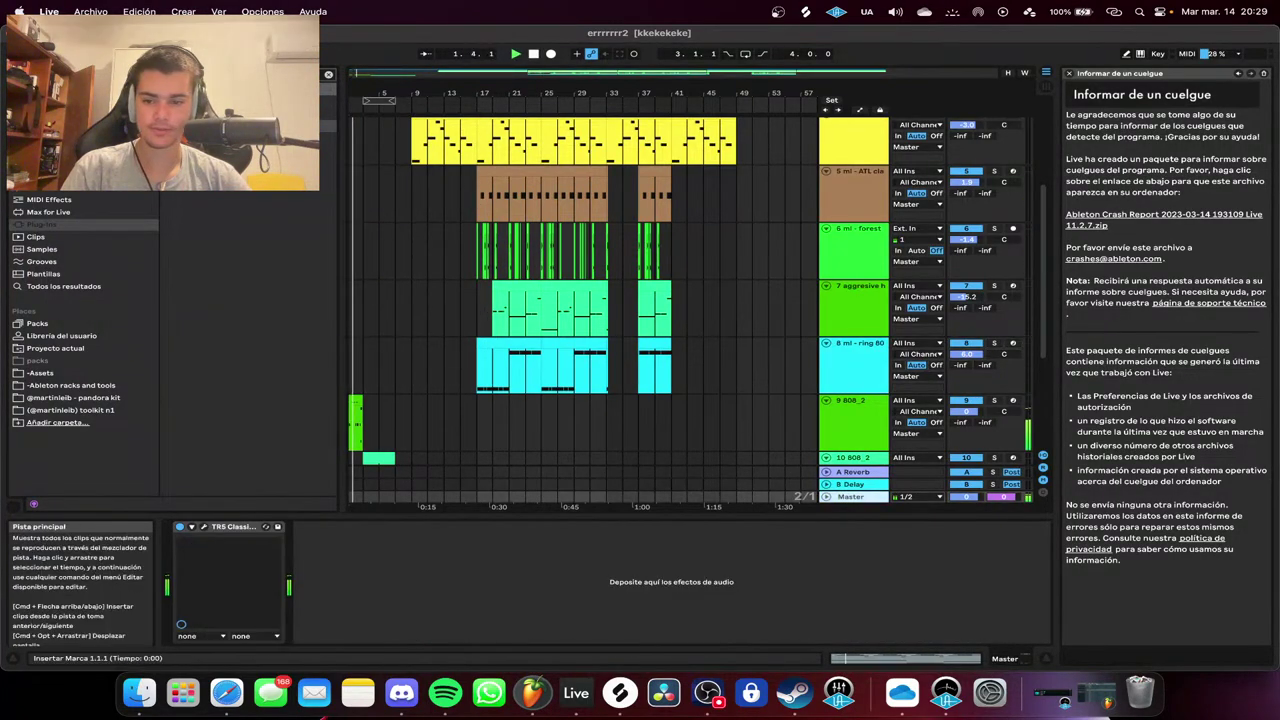
{"action": "key", "text": "super+alt+p"}
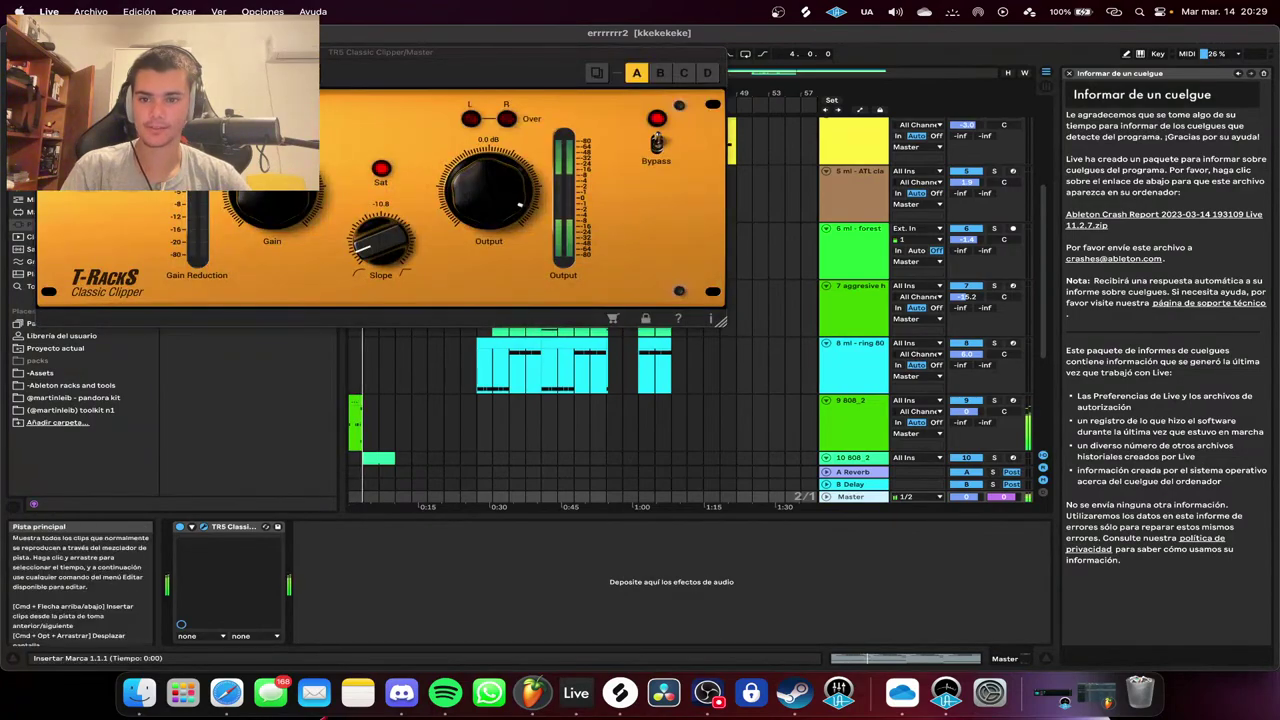
{"action": "left_click_drag", "start_coordinate": [381, 241], "coordinate": [381, 233]}
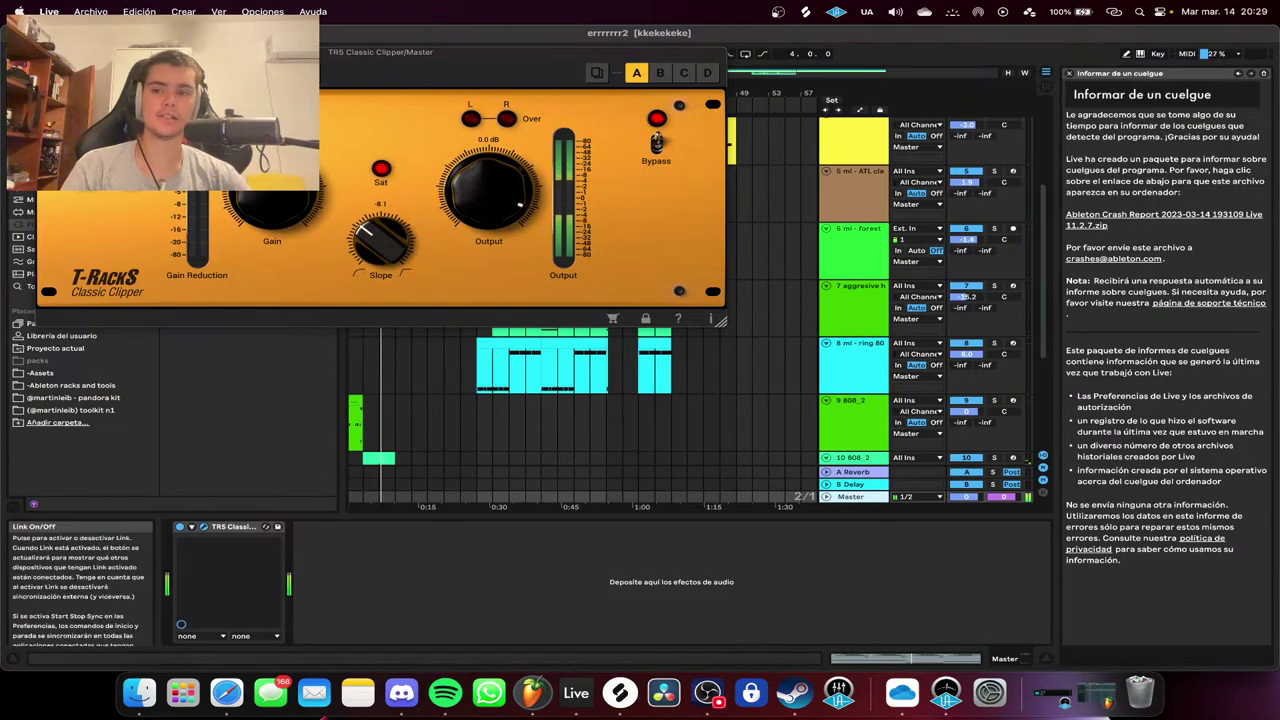
{"action": "key", "text": "super+alt+p"}
Switch to Safari, search the web for "paralel daw" in a new tab, look over the results, and return to Live.
{"action": "left_click", "coordinate": [226, 695]}
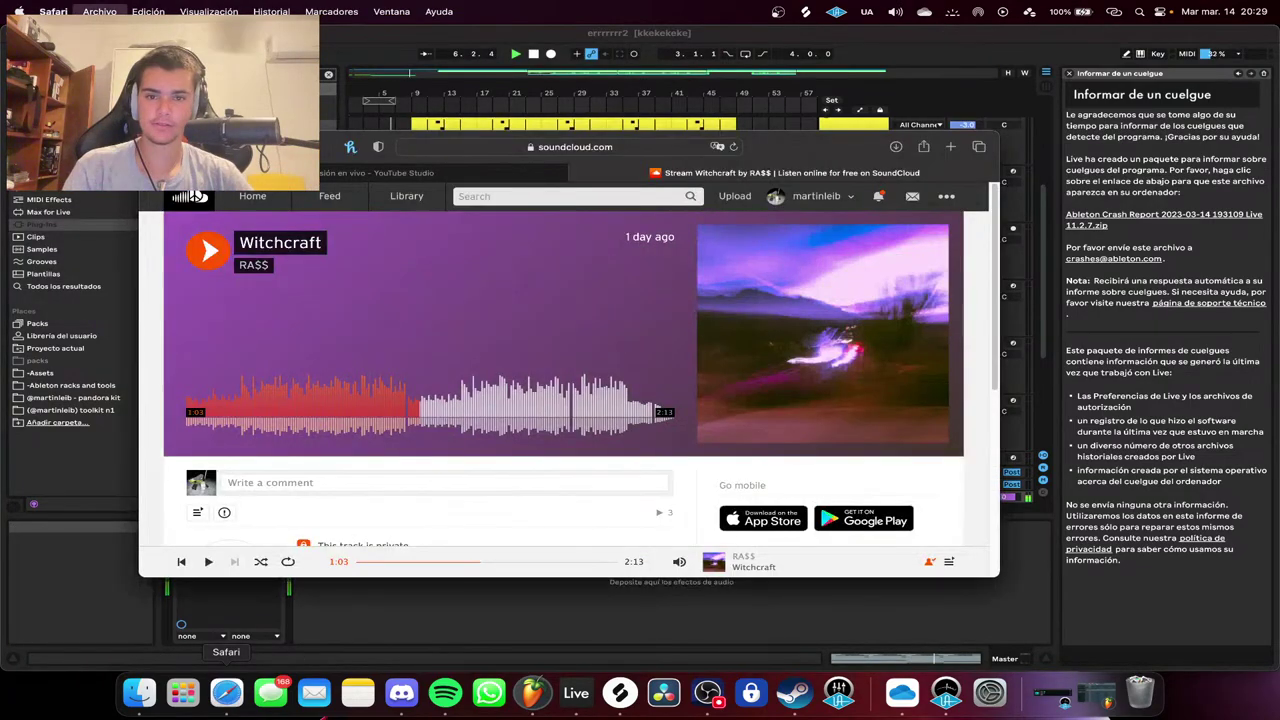
{"action": "key", "text": "super+t"}
{"action": "type", "text": "paralel"}
{"action": "key", "text": "Return"}
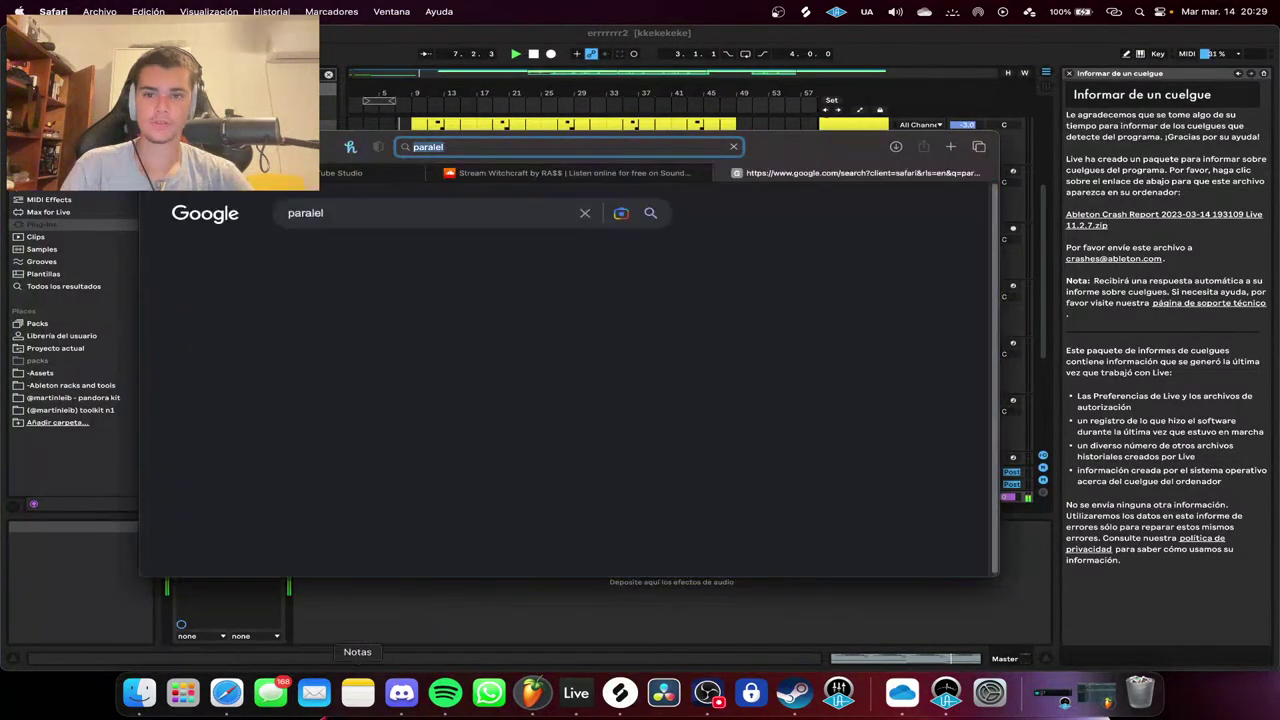
{"action": "type", "text": "paralel daw"}
{"action": "key", "text": "Return"}
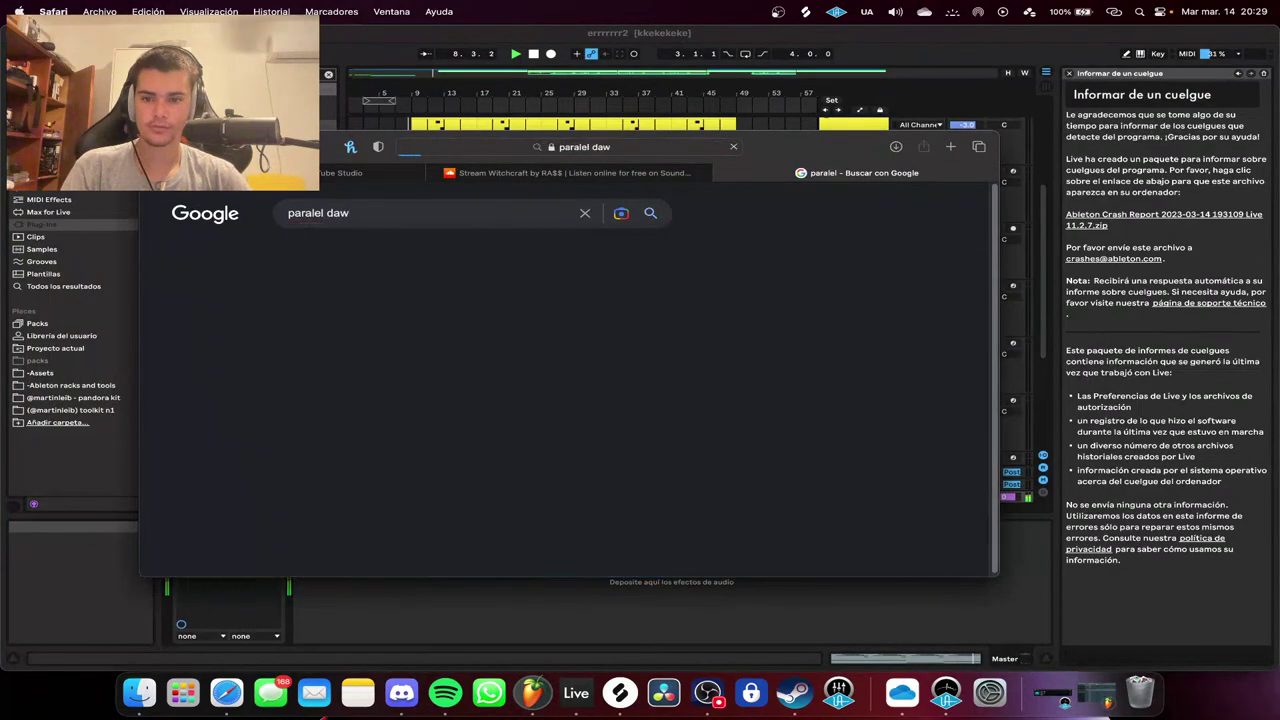
{"action": "scroll", "coordinate": [570, 400], "scroll_direction": "down", "scroll_amount": 5}
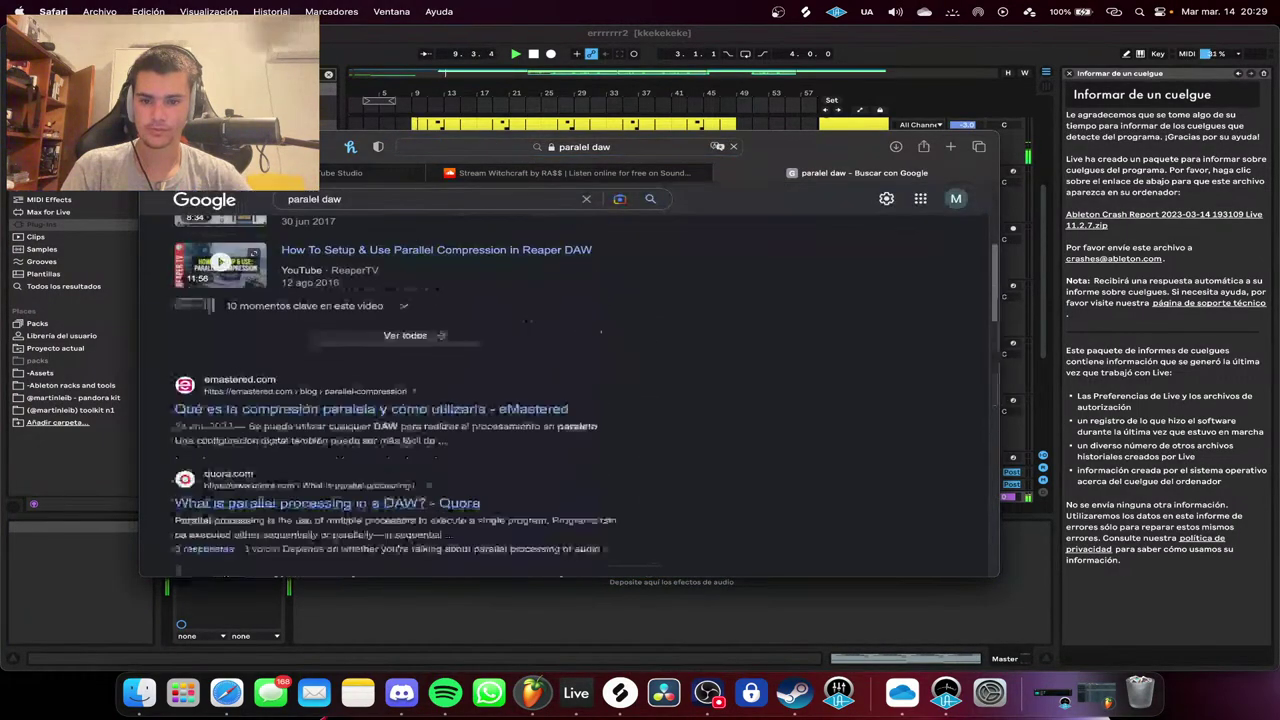
{"action": "scroll", "coordinate": [400, 340], "scroll_direction": "up", "scroll_amount": 3}
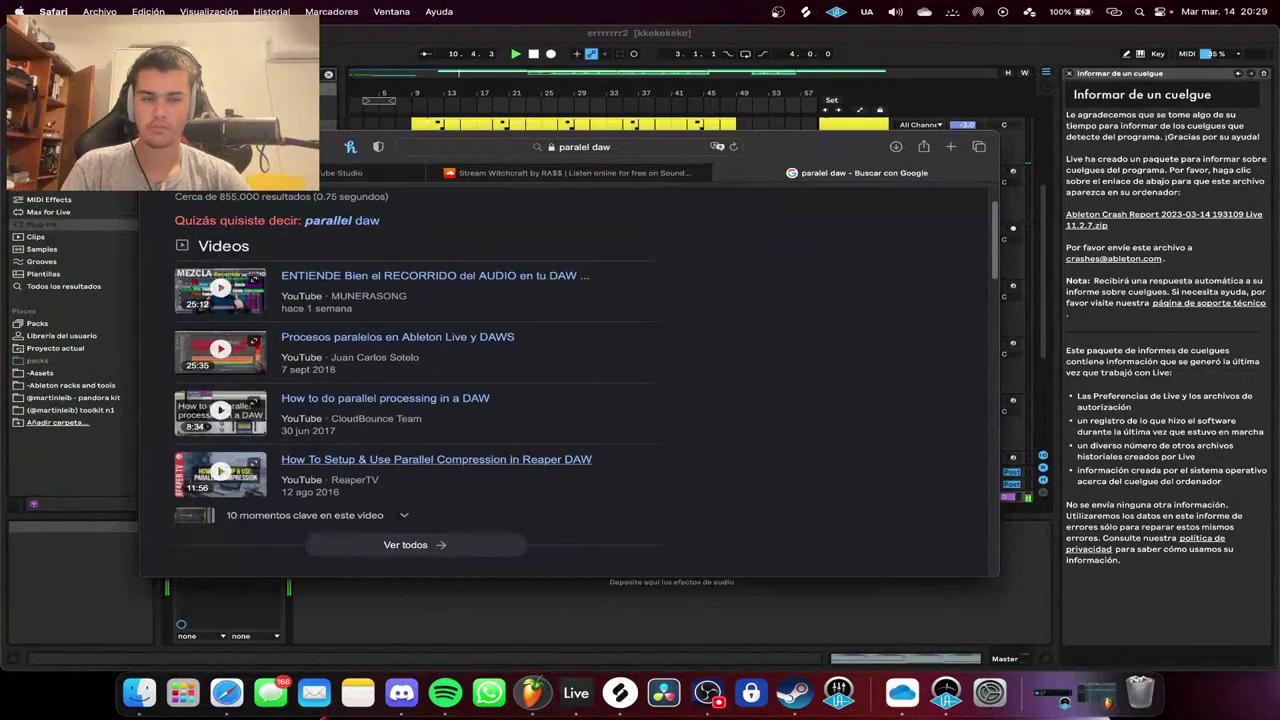
{"action": "scroll", "coordinate": [436, 459], "scroll_direction": "up", "scroll_amount": 2}
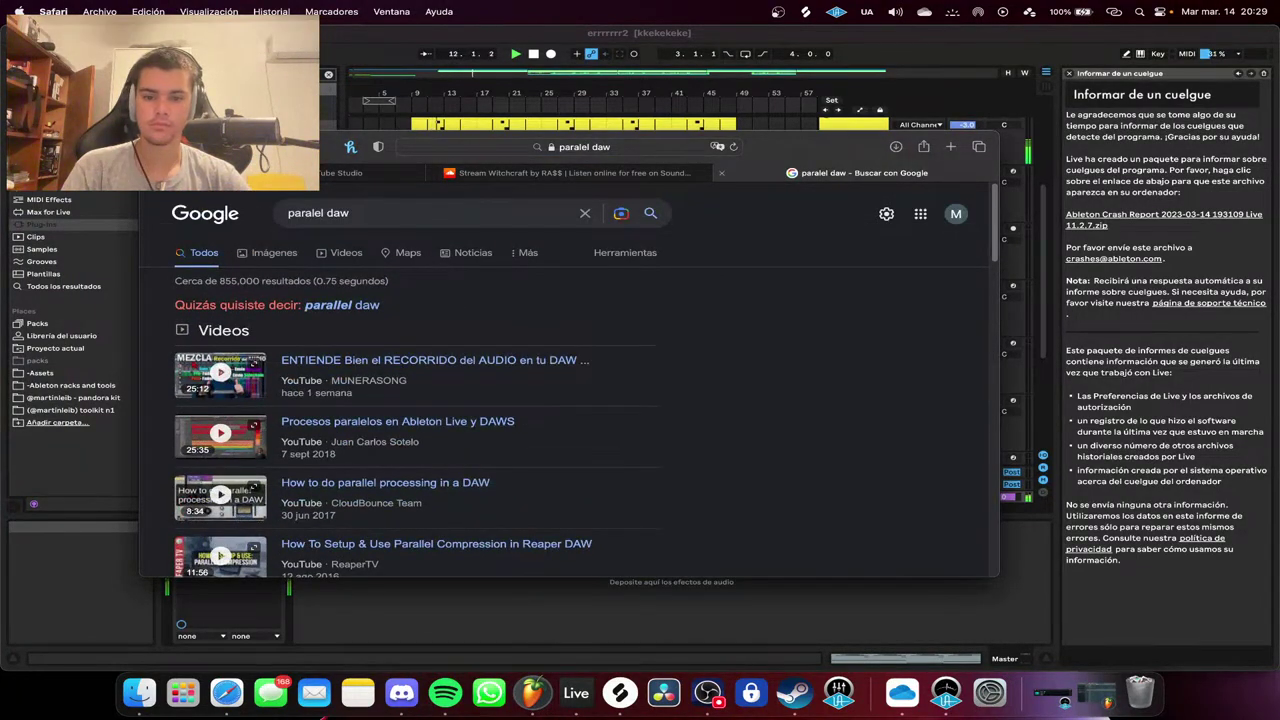
{"action": "left_click", "coordinate": [721, 173]}
{"action": "left_click", "coordinate": [740, 615]}
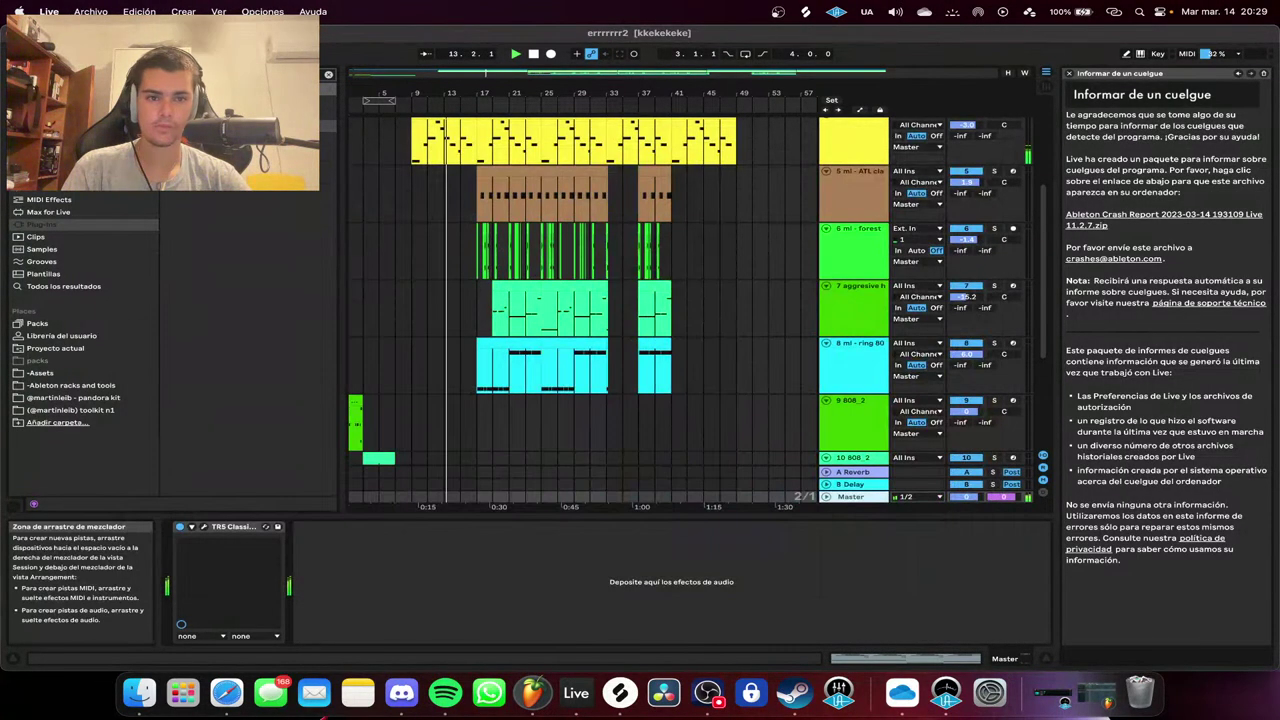
Examine the melody, clap, hi-hat and 808 tracks around bars 13 to 30 while the arrangement plays.
{"action": "scroll", "coordinate": [476, 300], "scroll_direction": "up", "scroll_amount": 5}
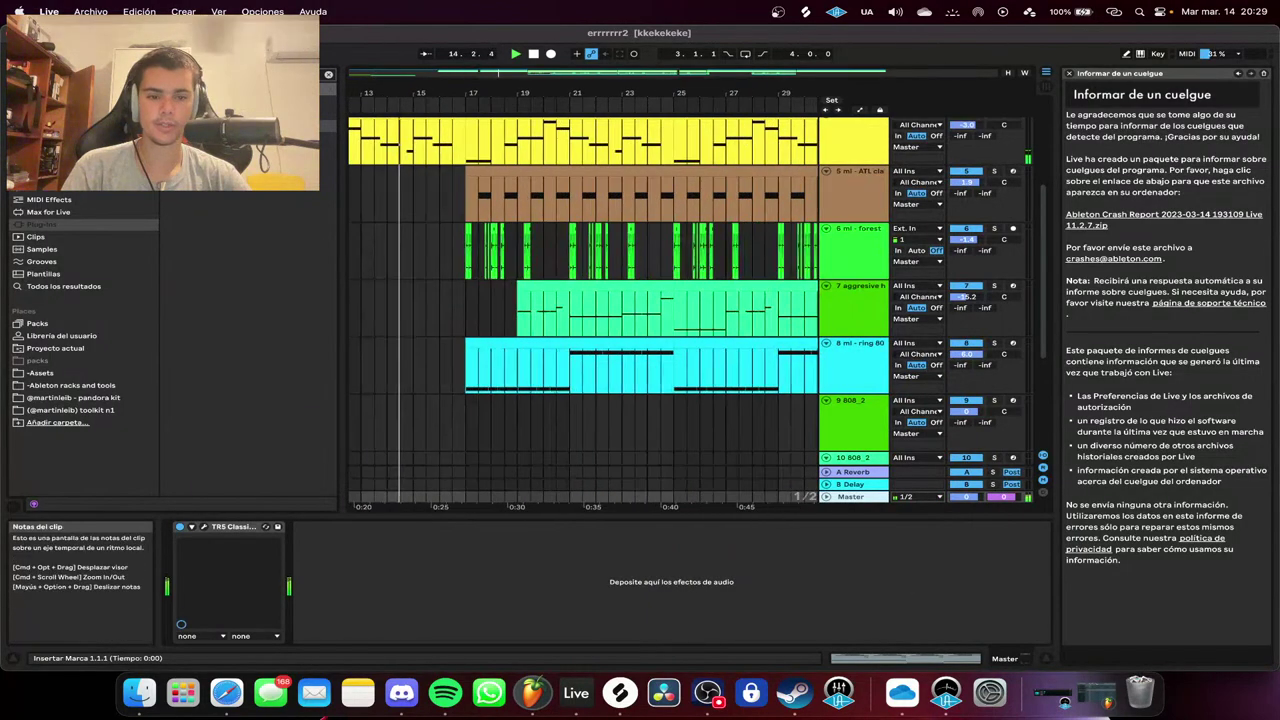
{"action": "scroll", "coordinate": [482, 250], "scroll_direction": "up", "scroll_amount": 5}
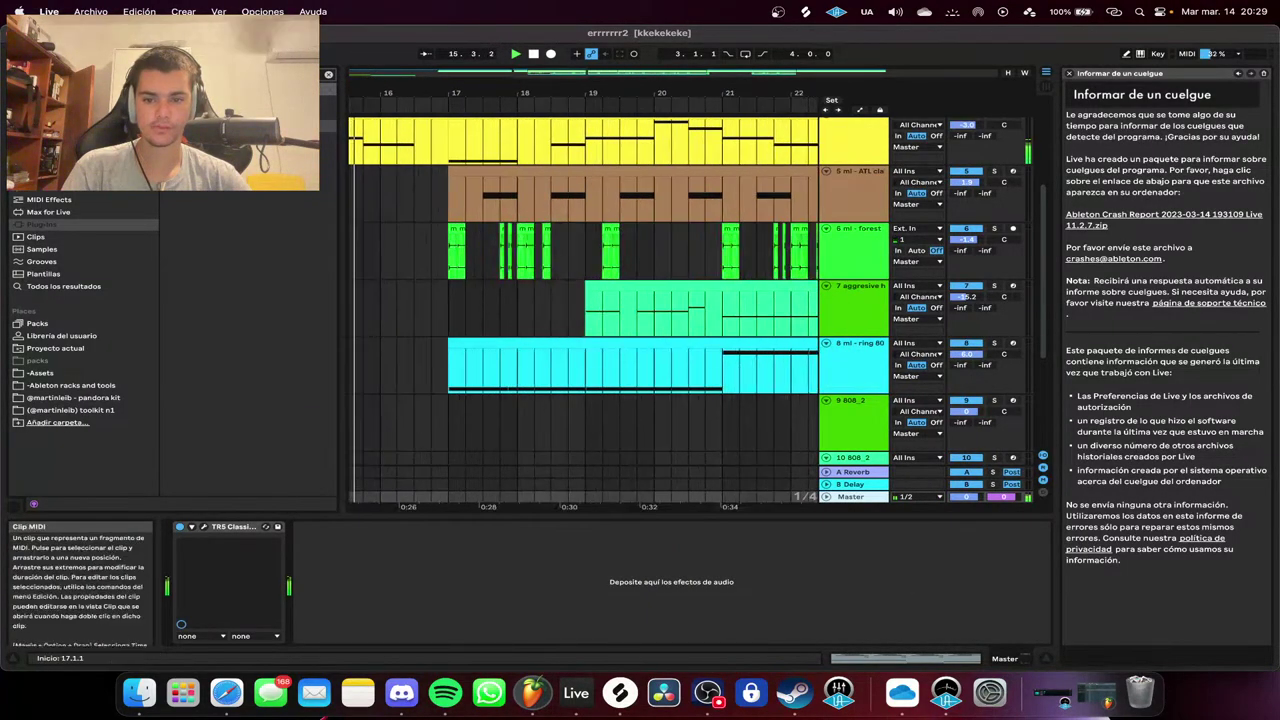
{"action": "scroll", "coordinate": [460, 260], "scroll_direction": "down", "scroll_amount": 5}
{"action": "scroll", "coordinate": [460, 260], "scroll_direction": "up", "scroll_amount": 4}
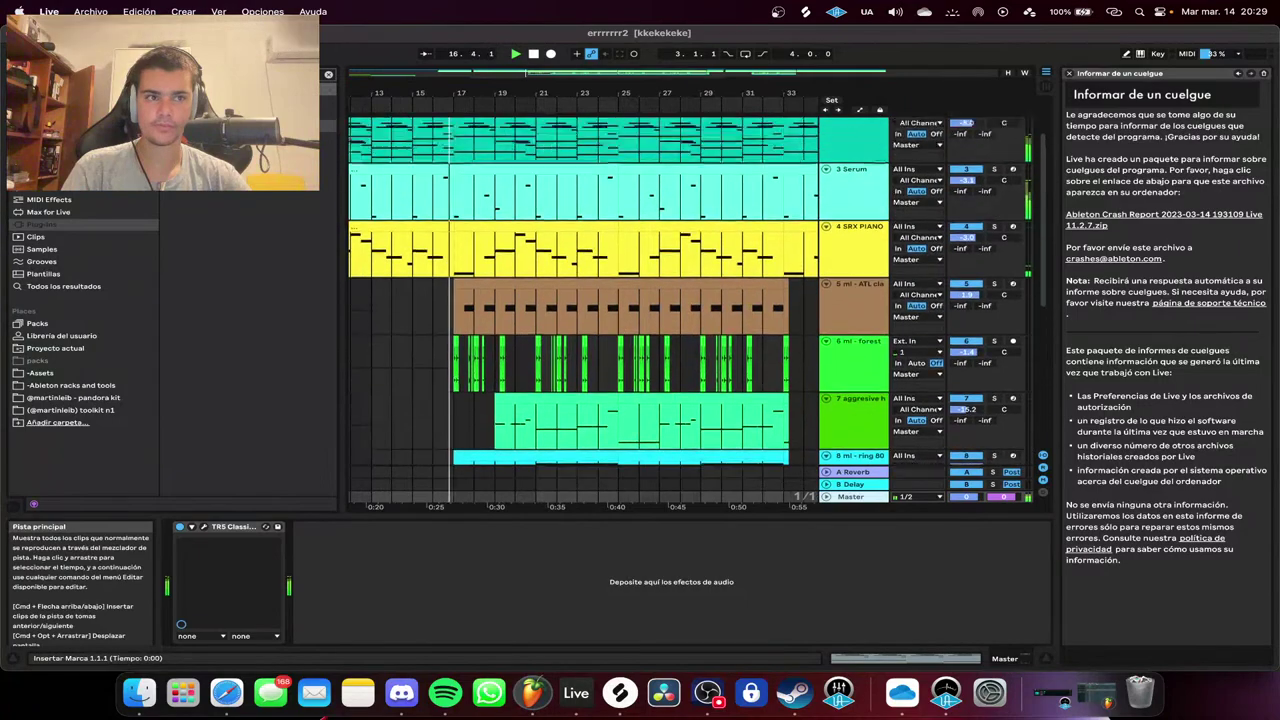
{"action": "scroll", "coordinate": [494, 380], "scroll_direction": "down", "scroll_amount": 5}
{"action": "scroll", "coordinate": [494, 380], "scroll_direction": "up", "scroll_amount": 8}
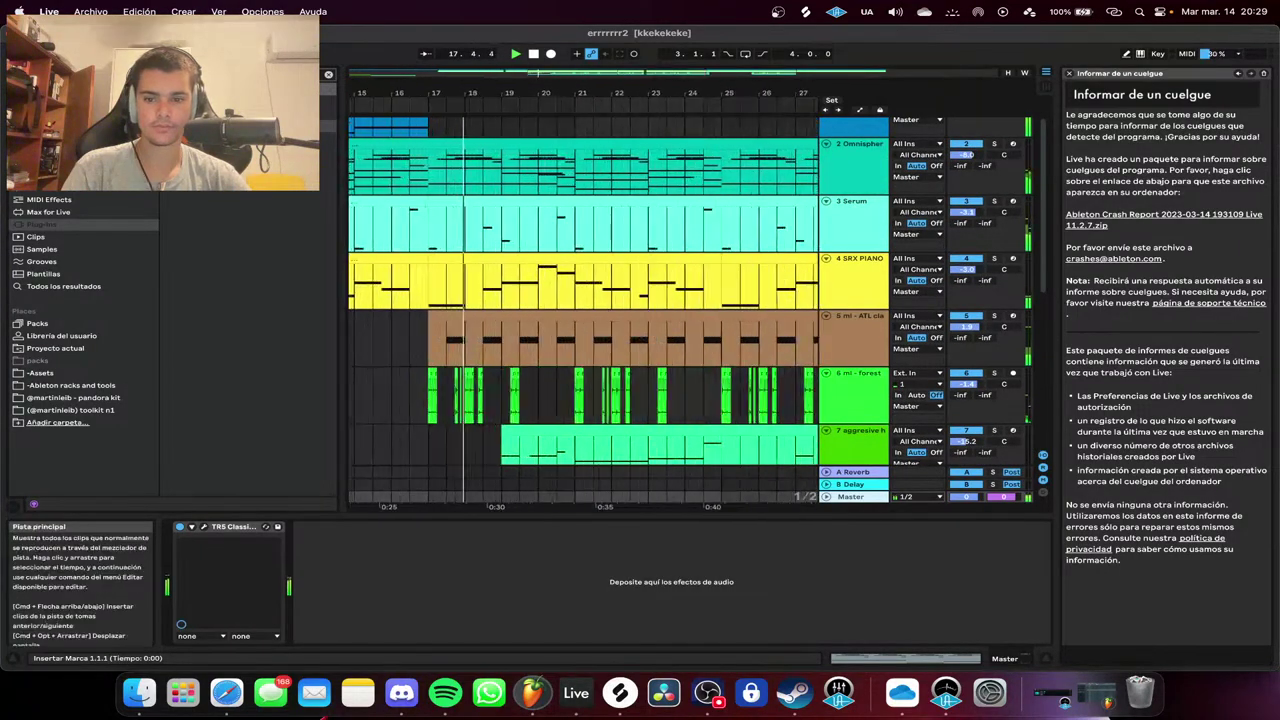
{"action": "scroll", "coordinate": [494, 380], "scroll_direction": "down", "scroll_amount": 3}
{"action": "scroll", "coordinate": [488, 300], "scroll_direction": "down", "scroll_amount": 2}
{"action": "scroll", "coordinate": [515, 390], "scroll_direction": "up", "scroll_amount": 5}
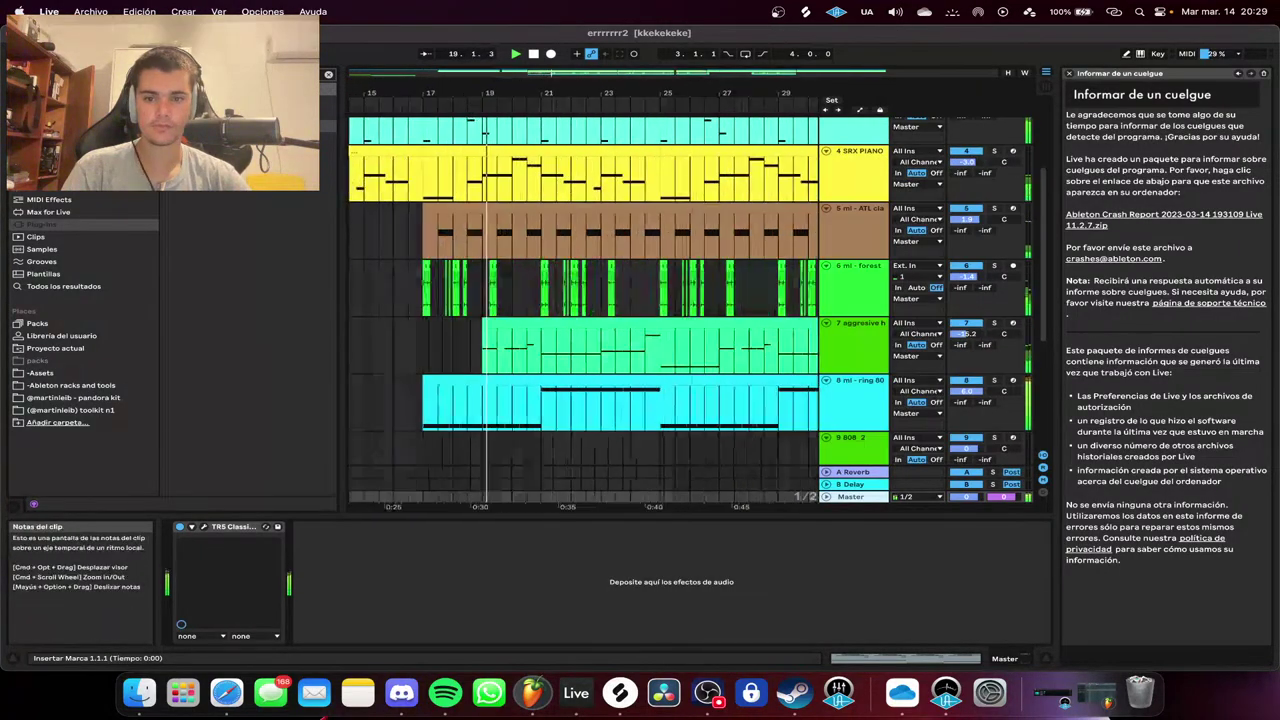
{"action": "scroll", "coordinate": [515, 390], "scroll_direction": "up", "scroll_amount": 4}
{"action": "scroll", "coordinate": [515, 390], "scroll_direction": "down", "scroll_amount": 7}
{"action": "scroll", "coordinate": [515, 385], "scroll_direction": "up", "scroll_amount": 5}
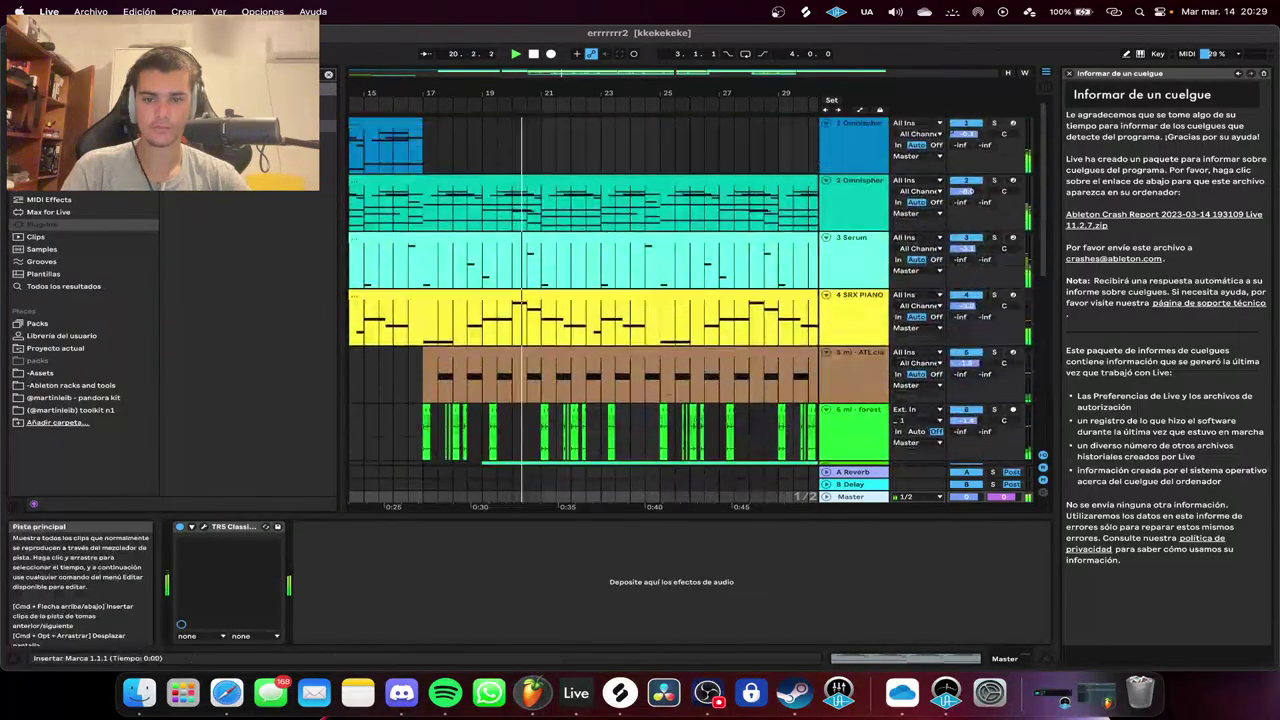
{"action": "scroll", "coordinate": [515, 385], "scroll_direction": "down", "scroll_amount": 4}
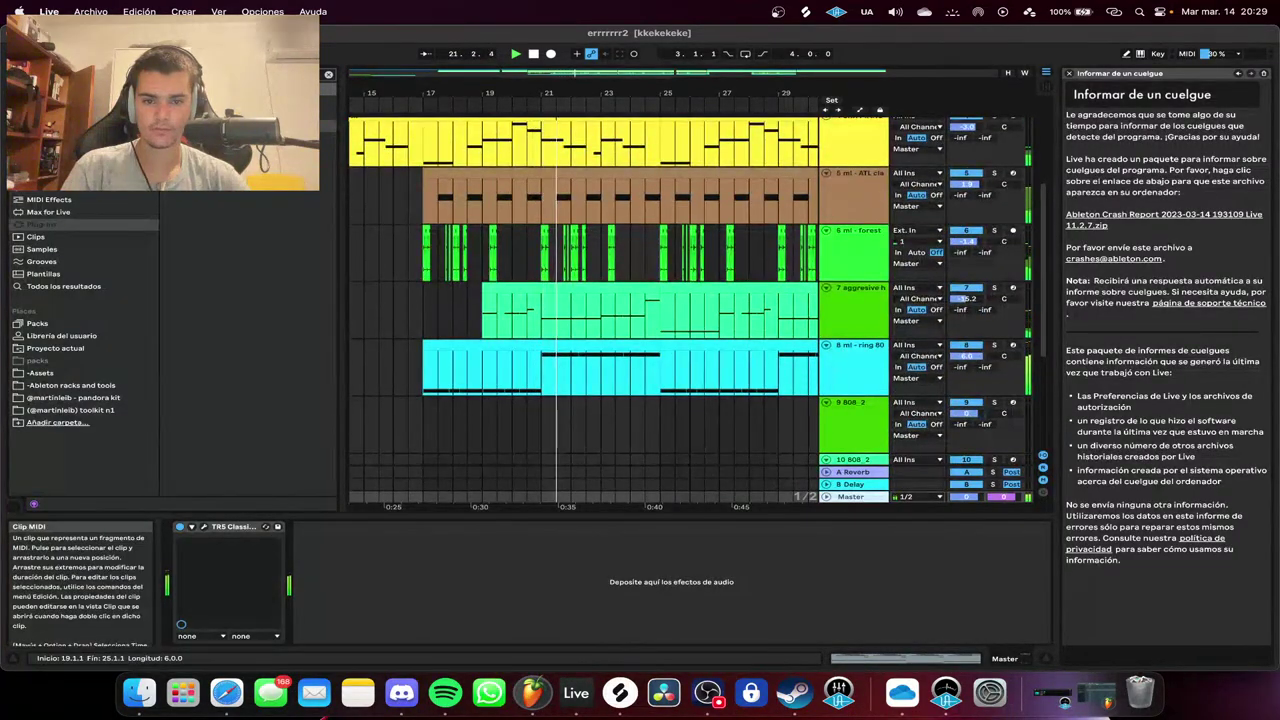
Delete the aggressive hat clip spanning bars 19 to 25.
{"action": "left_click", "coordinate": [530, 288]}
{"action": "key", "text": "Delete"}
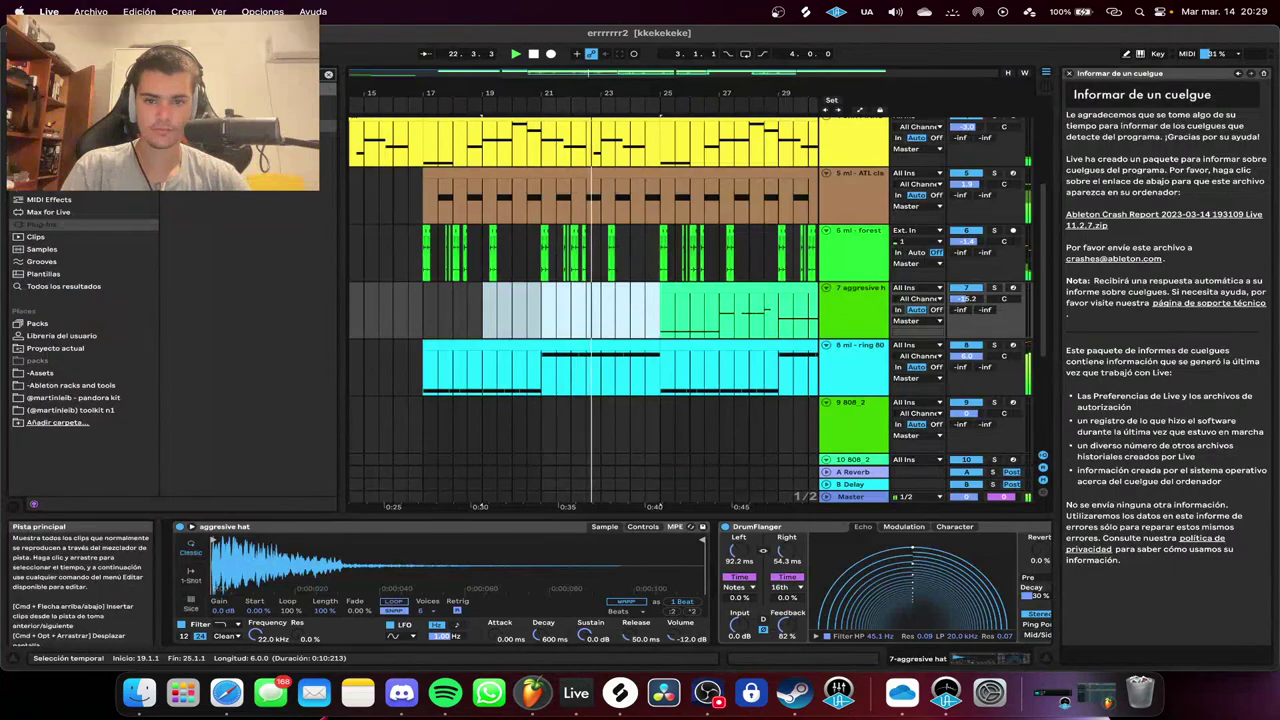
{"action": "left_click", "coordinate": [556, 311]}
Clear the first beat of bar 33, from 33.1.1 to 33.2.1, across the melody, drum and 808 tracks.
{"action": "scroll", "coordinate": [558, 312], "scroll_direction": "down", "scroll_amount": 4}
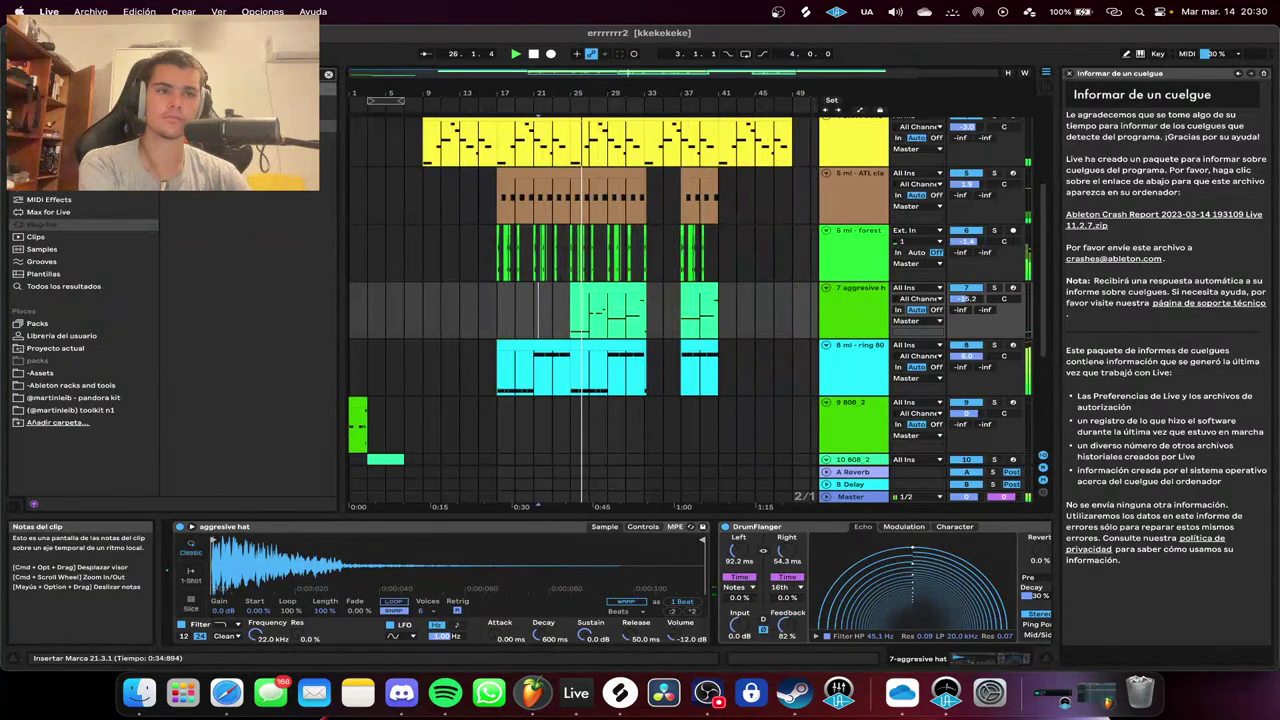
{"action": "scroll", "coordinate": [570, 300], "scroll_direction": "up", "scroll_amount": 5}
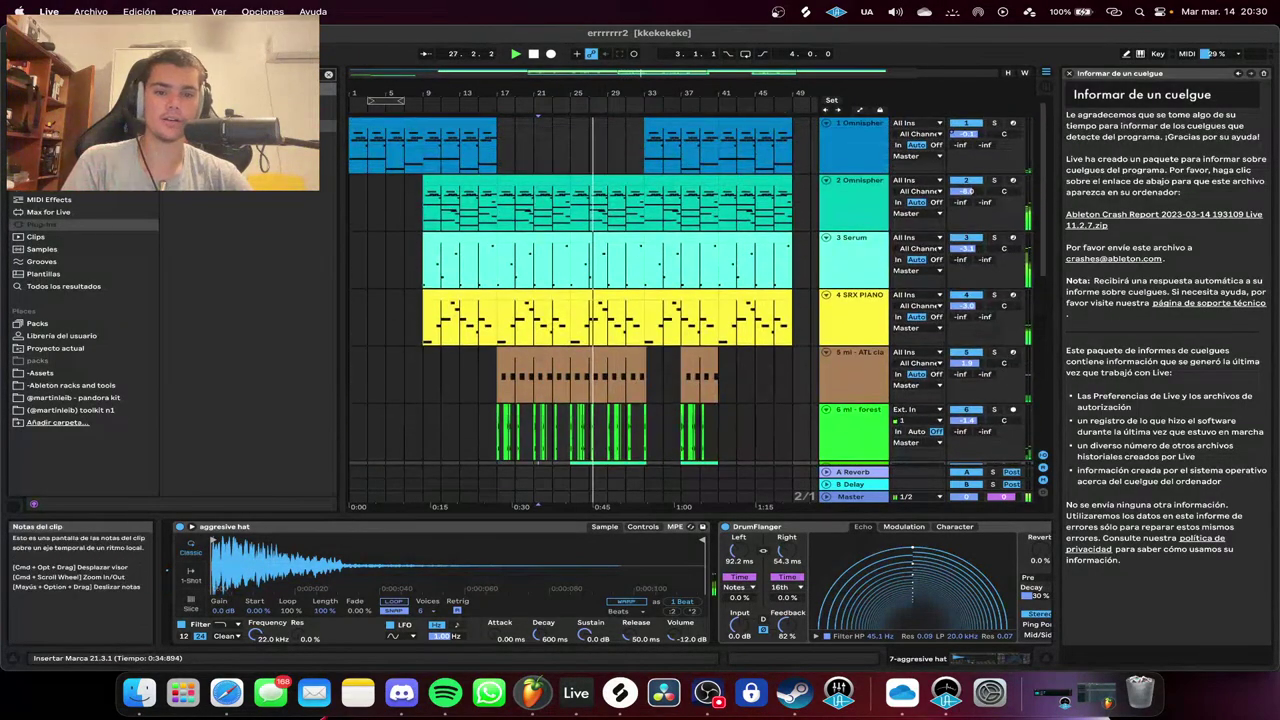
{"action": "scroll", "coordinate": [640, 305], "scroll_direction": "down", "scroll_amount": 5}
{"action": "scroll", "coordinate": [650, 305], "scroll_direction": "up", "scroll_amount": 5}
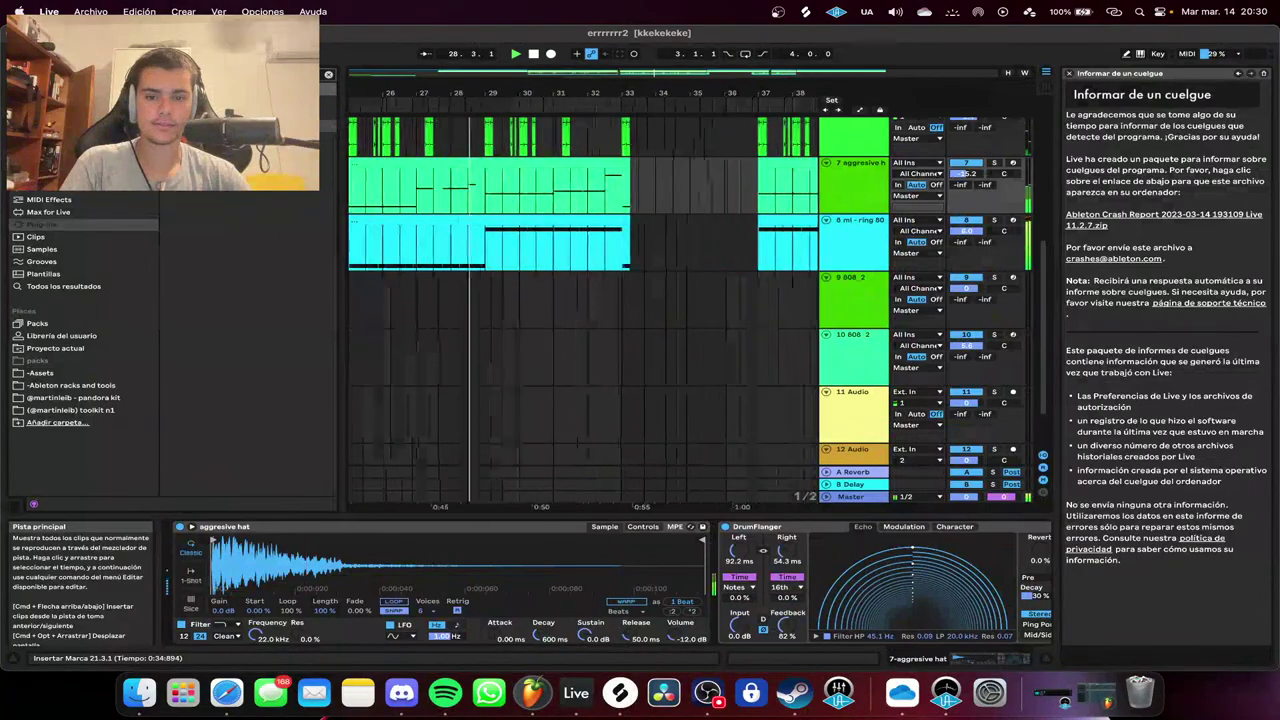
{"action": "key", "text": "plus"}
{"action": "key", "text": "minus"}
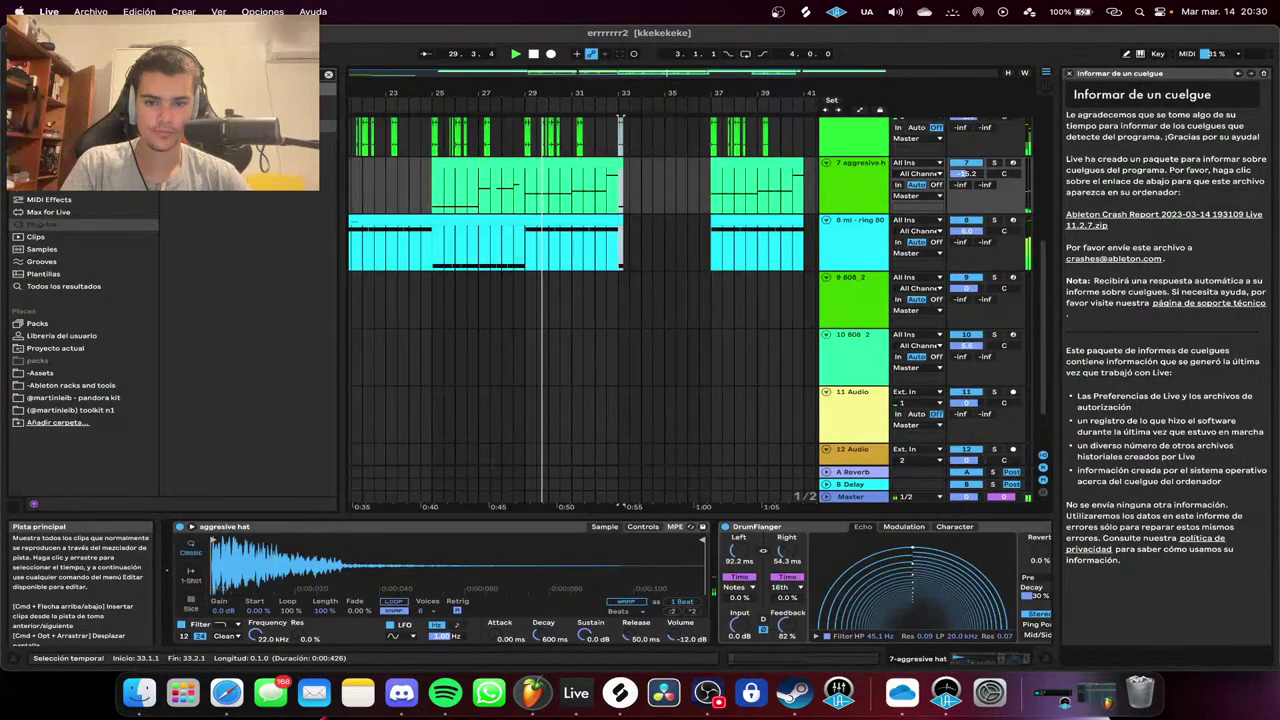
{"action": "left_click_drag", "start_coordinate": [620, 140], "coordinate": [651, 190]}
{"action": "key", "text": "super+z"}
{"action": "scroll", "coordinate": [583, 300], "scroll_direction": "up", "scroll_amount": 5}
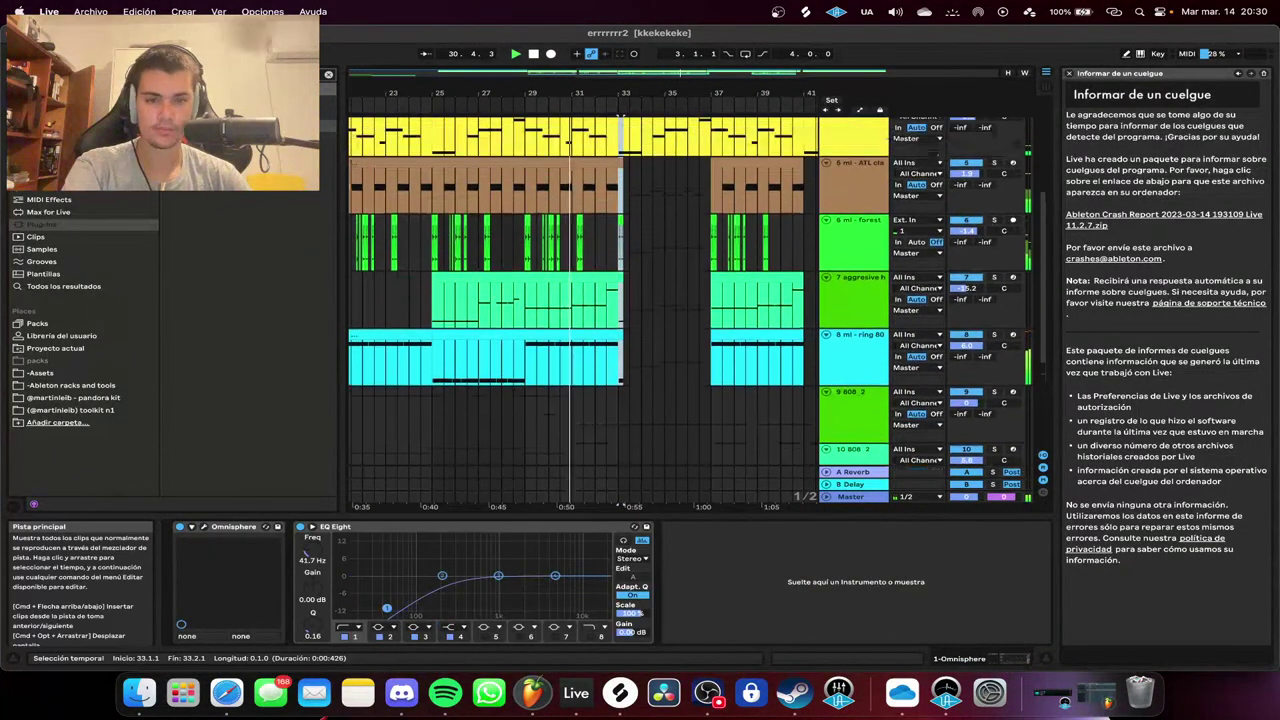
{"action": "left_click", "coordinate": [643, 230]}
{"action": "scroll", "coordinate": [640, 260], "scroll_direction": "up", "scroll_amount": 5}
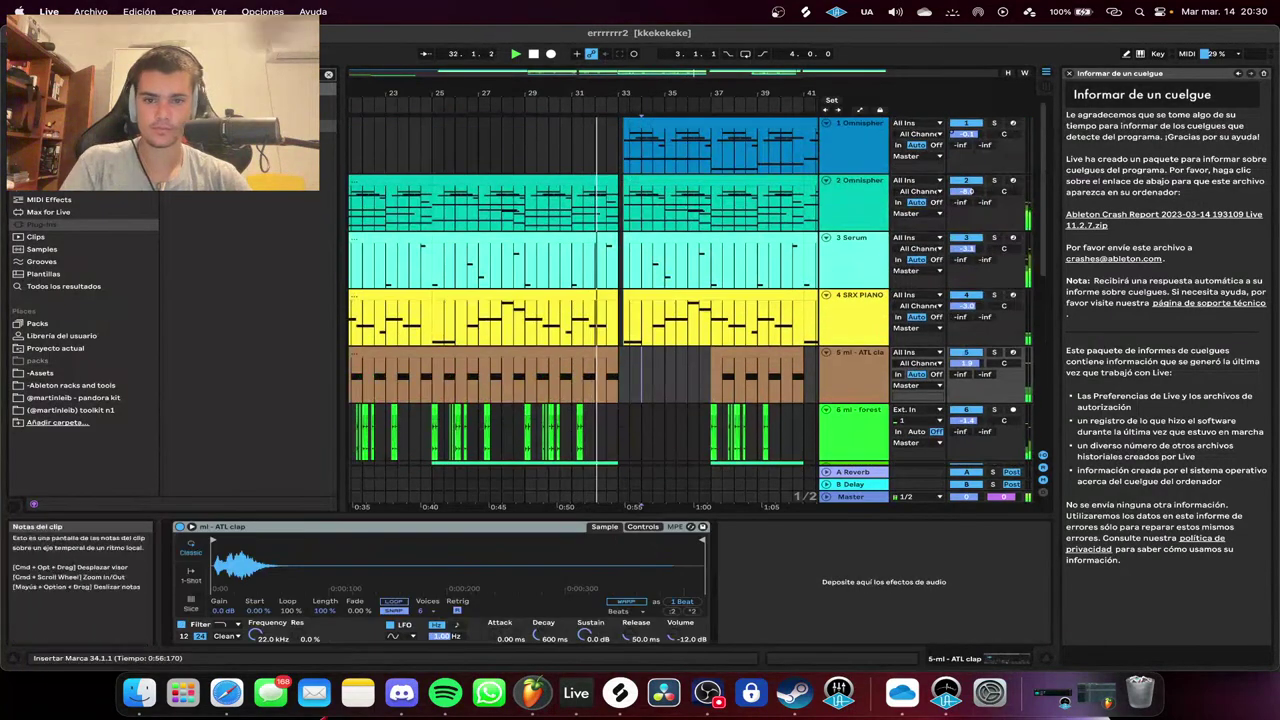
{"action": "scroll", "coordinate": [631, 270], "scroll_direction": "up", "scroll_amount": 3}
{"action": "key", "text": "plus"}
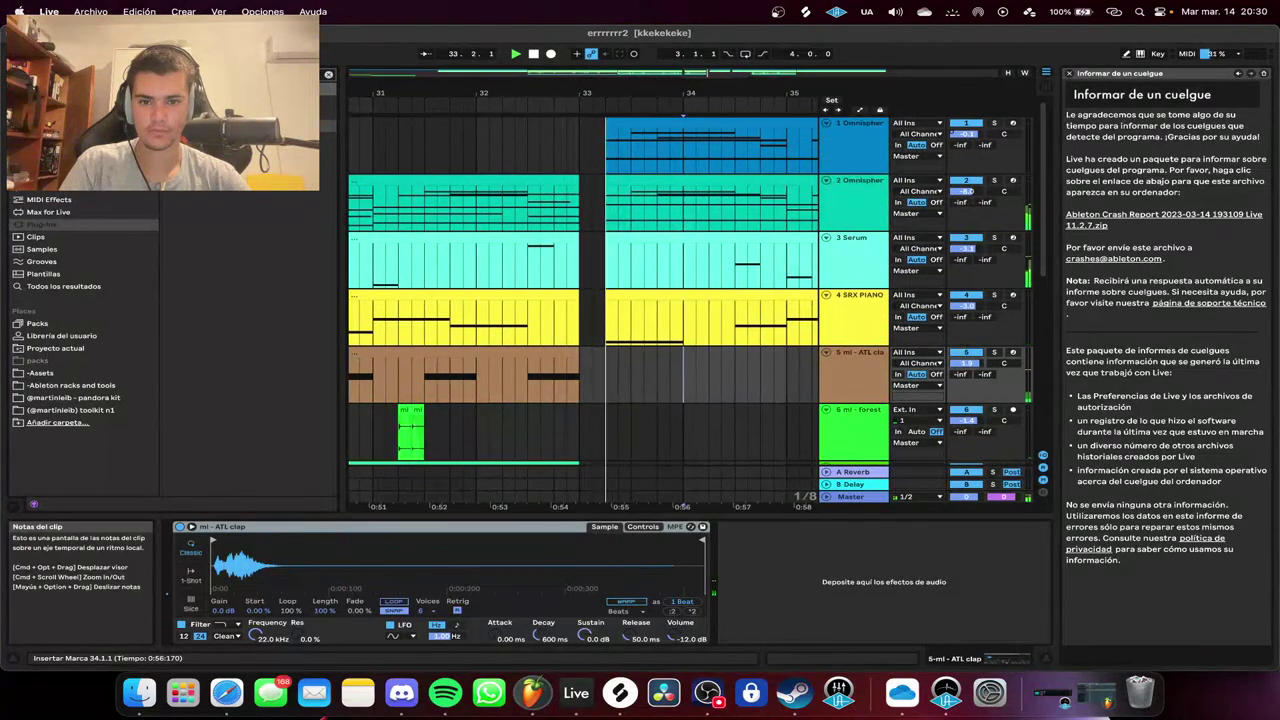
{"action": "key", "text": "minus"}
{"action": "key", "text": "minus"}
{"action": "key", "text": "minus"}
{"action": "key", "text": "minus"}
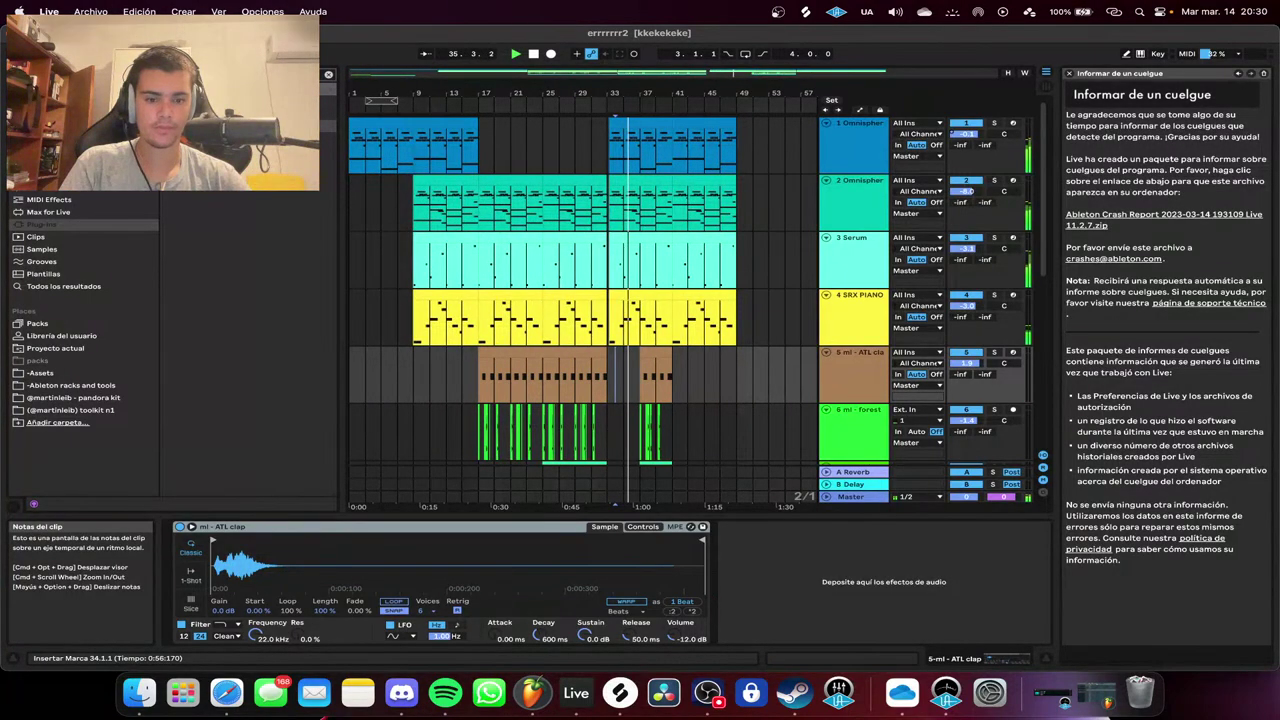
Check the audio mixer in OBS Studio, return to Live, and restart playback from bar 34.
{"action": "left_click", "coordinate": [707, 693]}
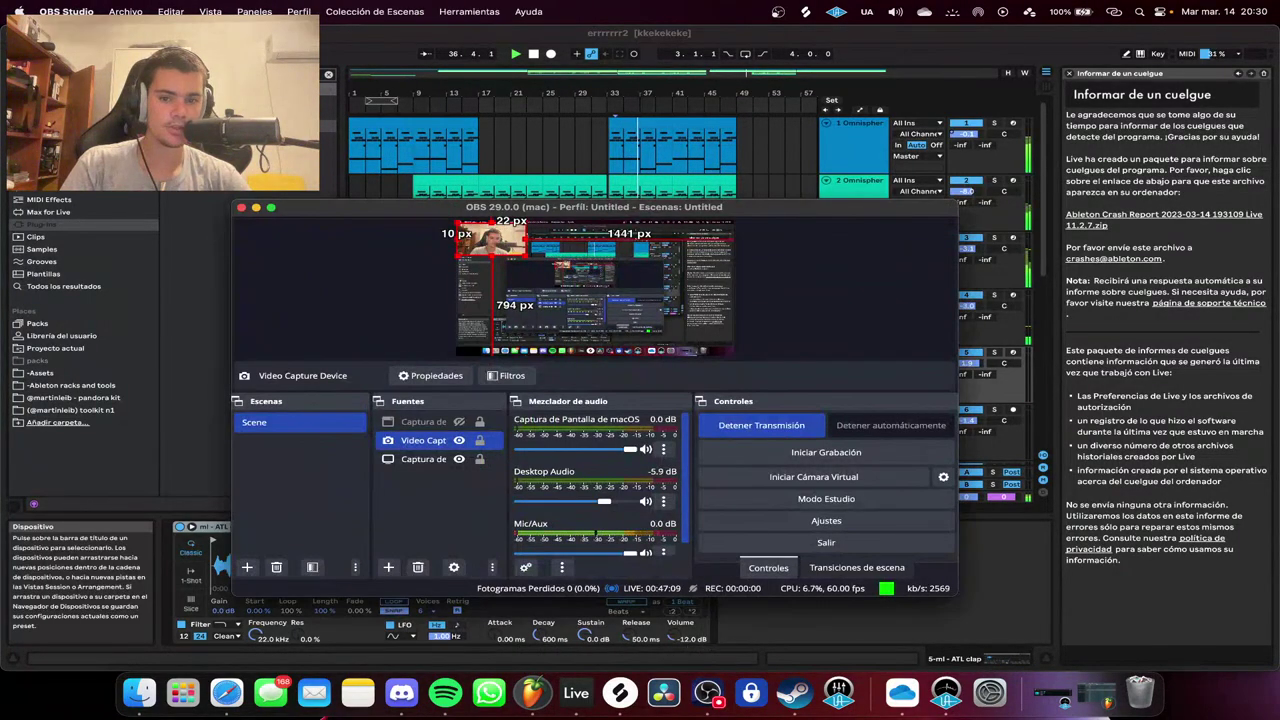
{"action": "left_click", "coordinate": [576, 693]}
{"action": "key", "text": "space"}
{"action": "key", "text": "space"}
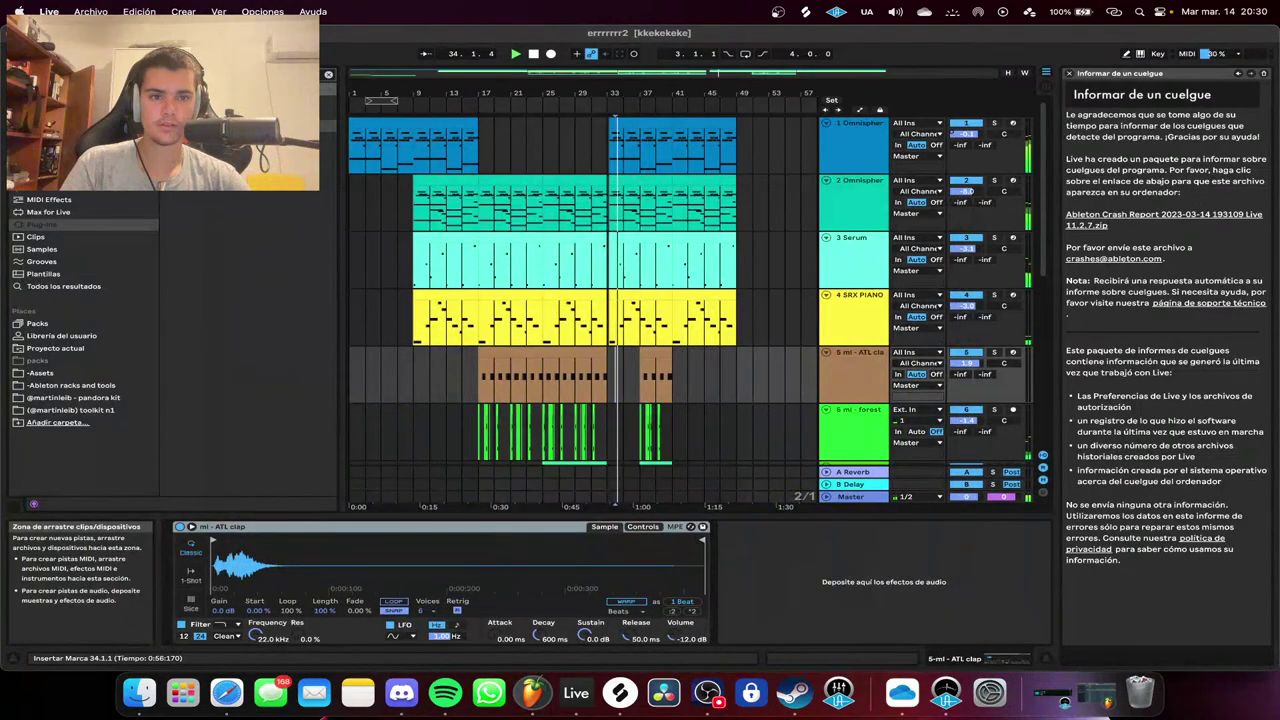
Switch to OBS Studio, check the display option in the macOS screen capture properties, return to Live and stop playback.
{"action": "key", "text": "super+Tab"}
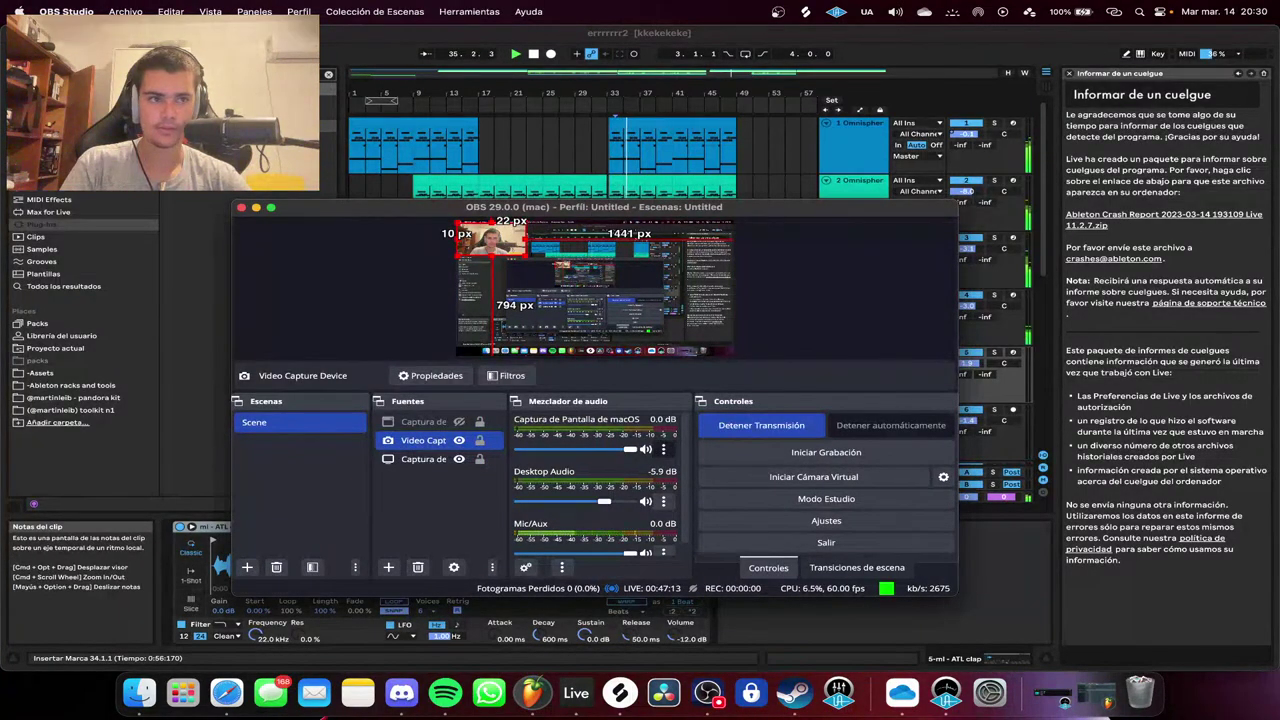
{"action": "left_click", "coordinate": [663, 449]}
{"action": "left_click", "coordinate": [757, 628]}
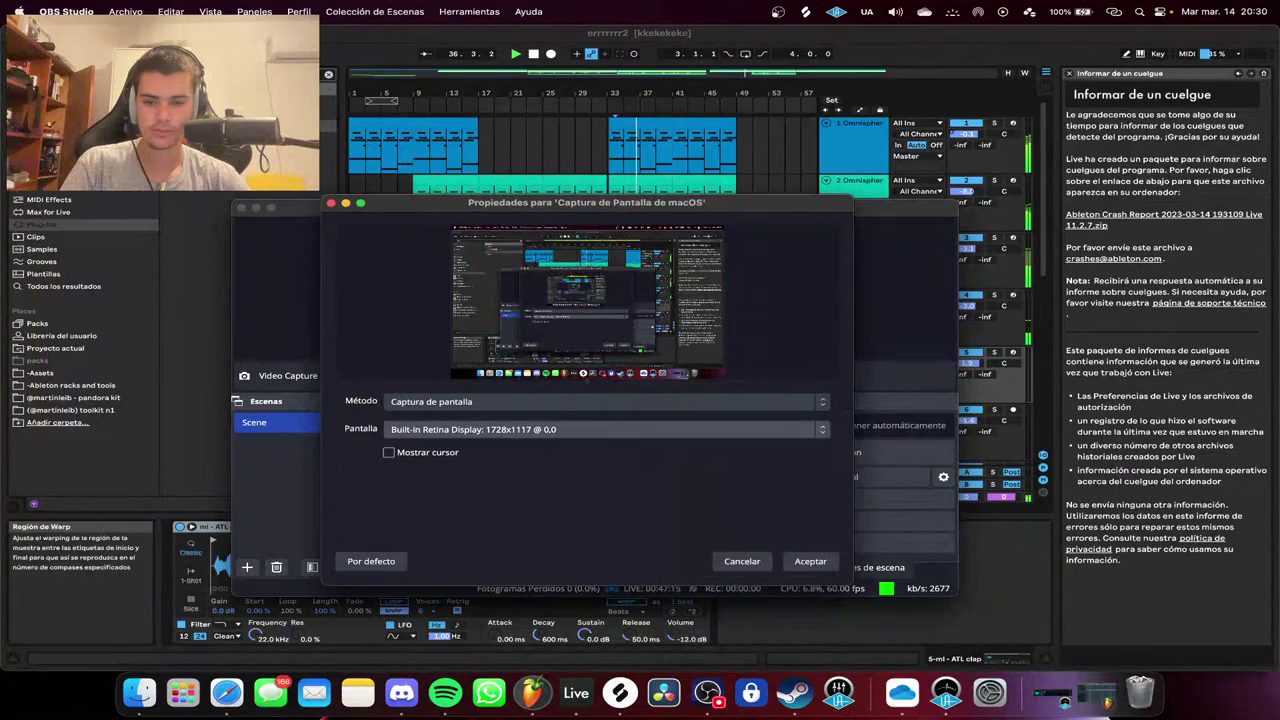
{"action": "left_click", "coordinate": [606, 429]}
{"action": "left_click", "coordinate": [606, 429]}
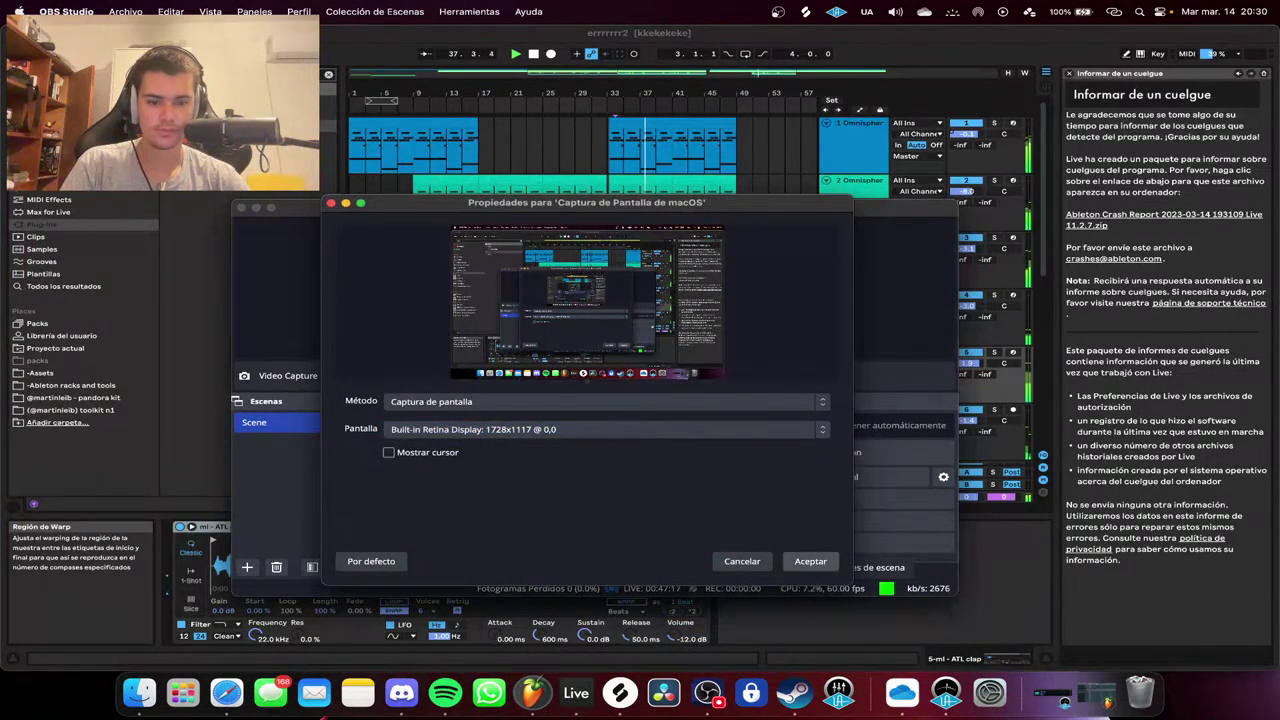
{"action": "left_click", "coordinate": [810, 561]}
{"action": "left_click", "coordinate": [835, 622]}
{"action": "key", "text": "space"}
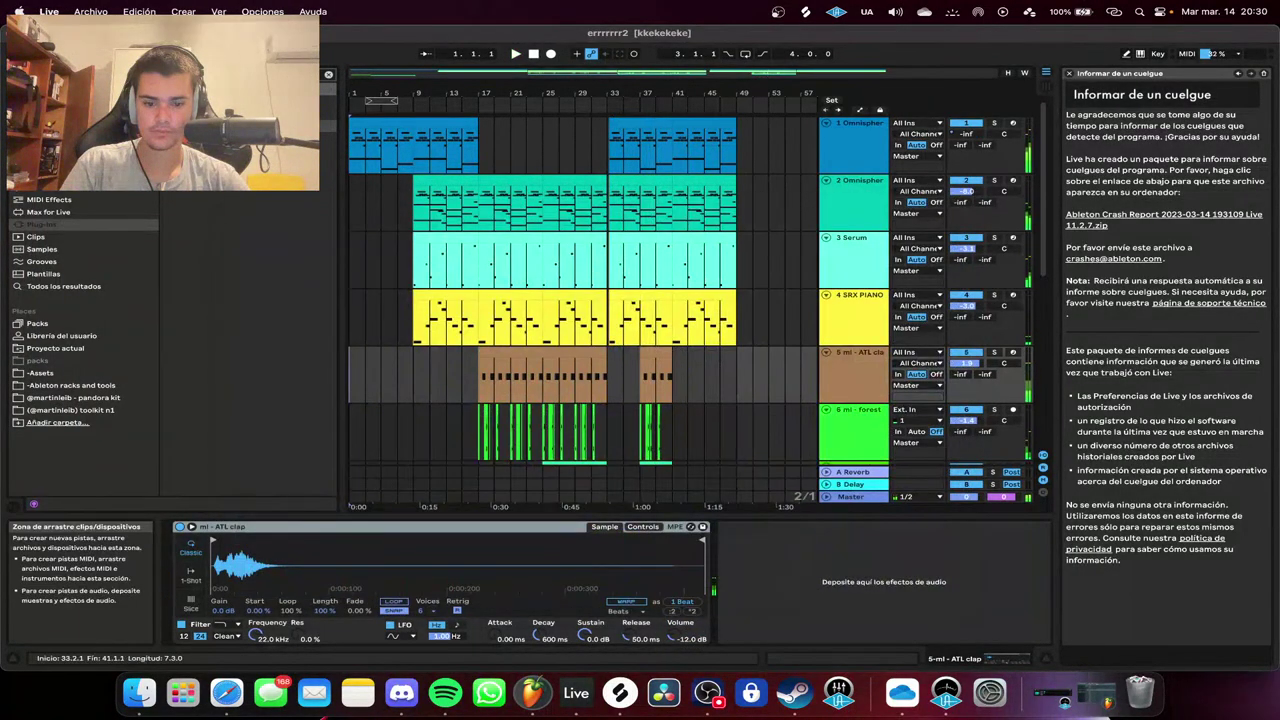
Switch to Finder, open undercover clap.wav from the recent files as a sound test, and quit Music.
{"action": "left_click", "coordinate": [707, 693]}
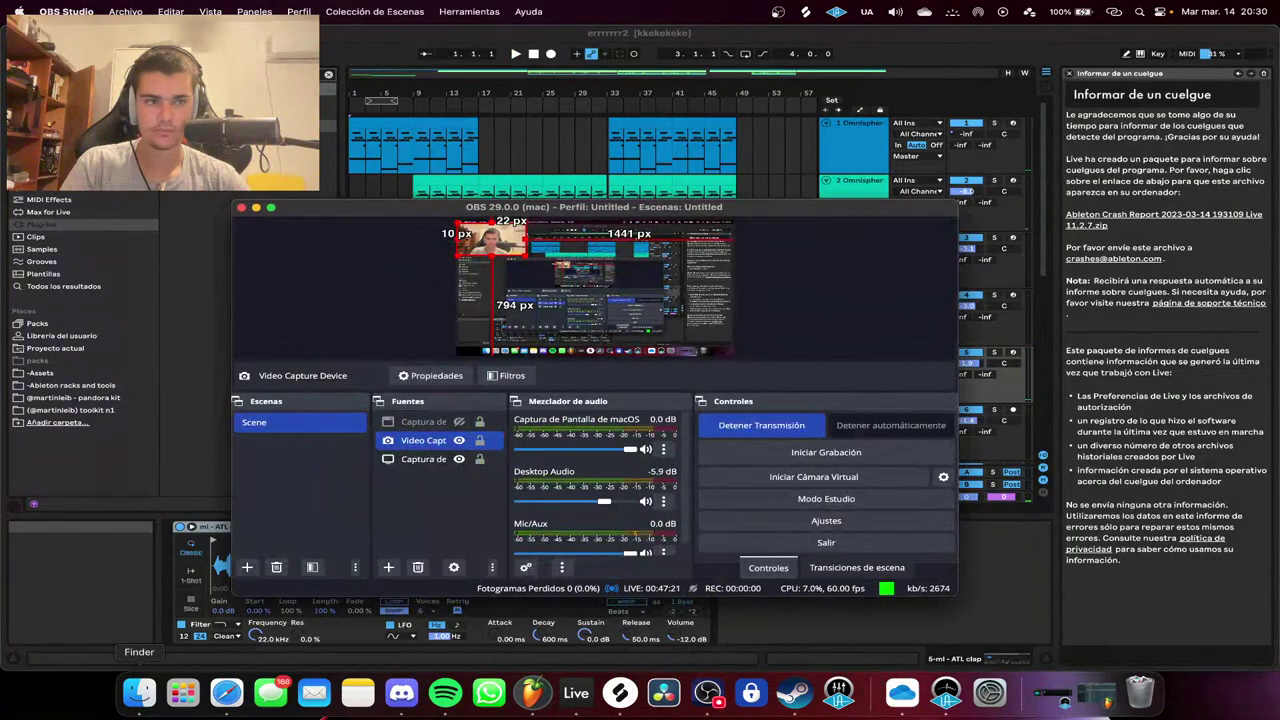
{"action": "left_click", "coordinate": [139, 692]}
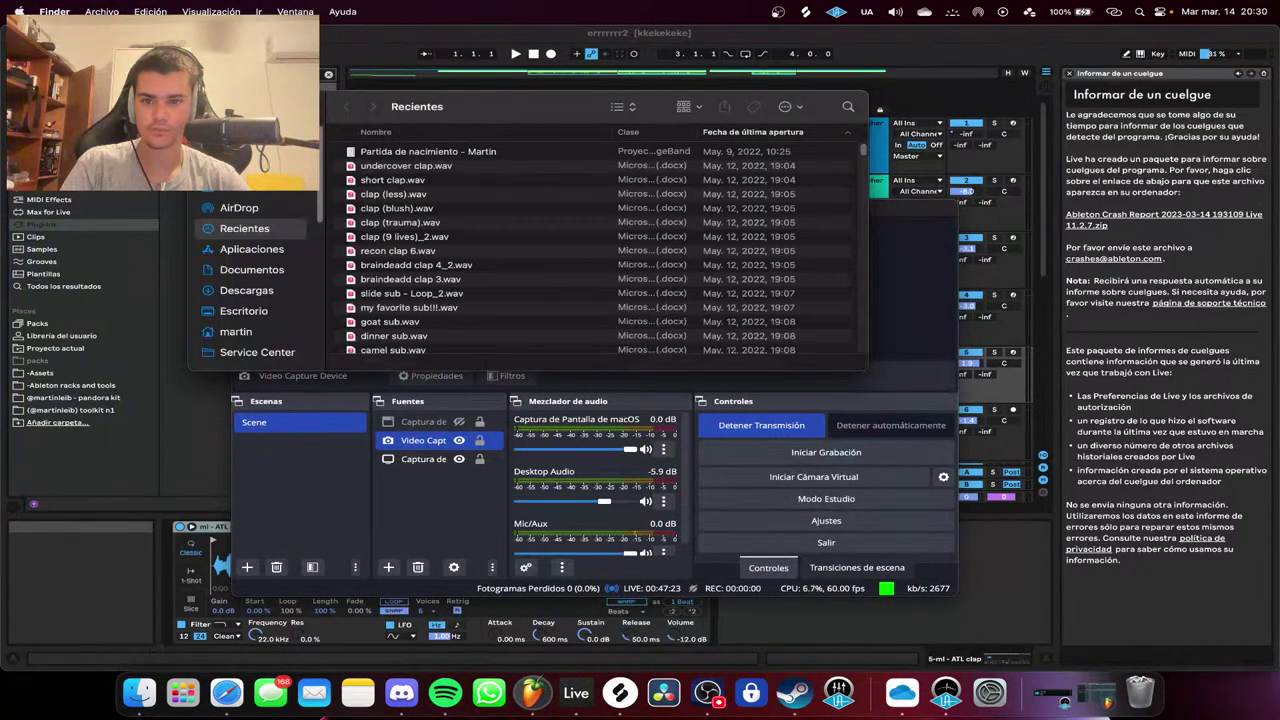
{"action": "left_click", "coordinate": [406, 166]}
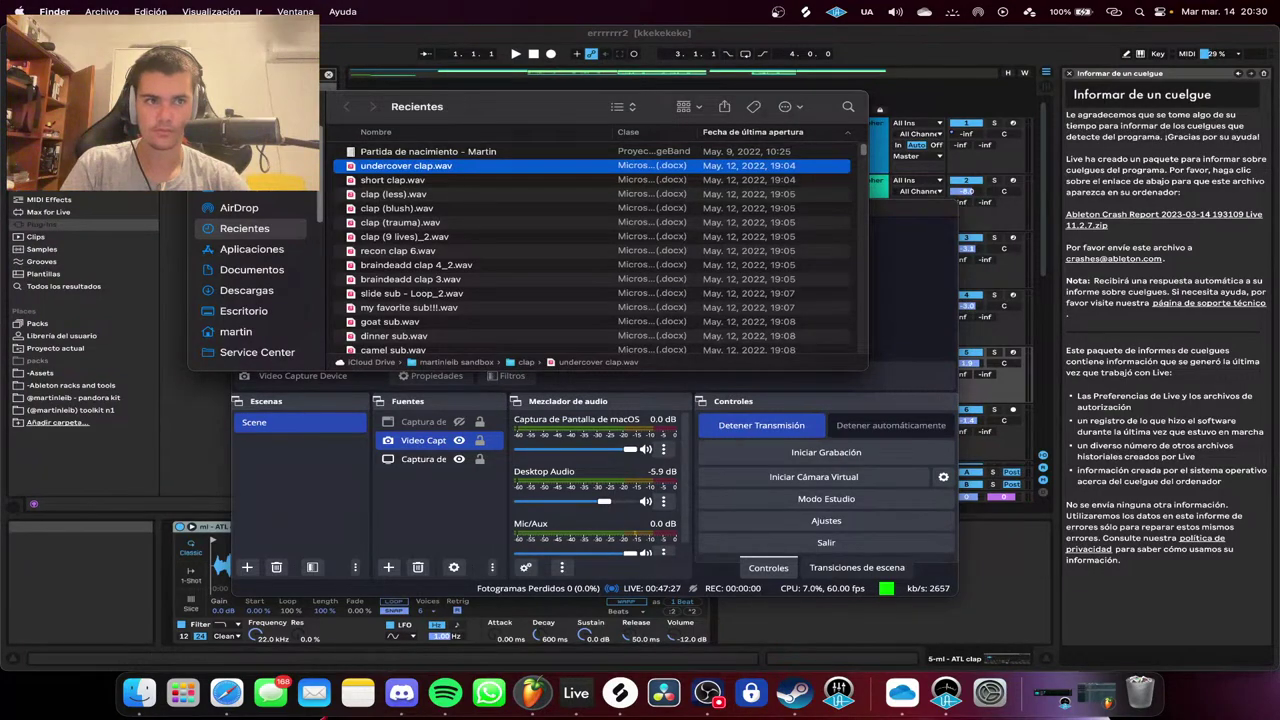
{"action": "double_click", "coordinate": [406, 166]}
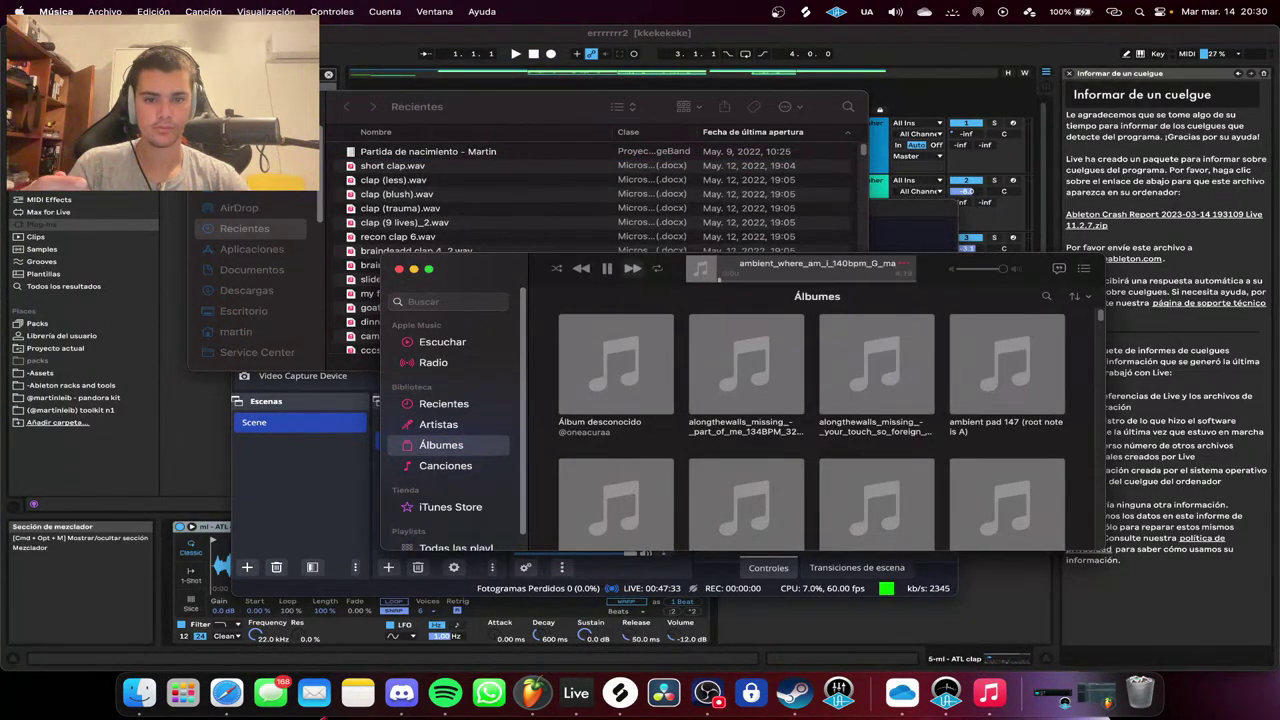
{"action": "left_click_drag", "start_coordinate": [670, 266], "coordinate": [983, 419]}
{"action": "right_click", "coordinate": [989, 693]}
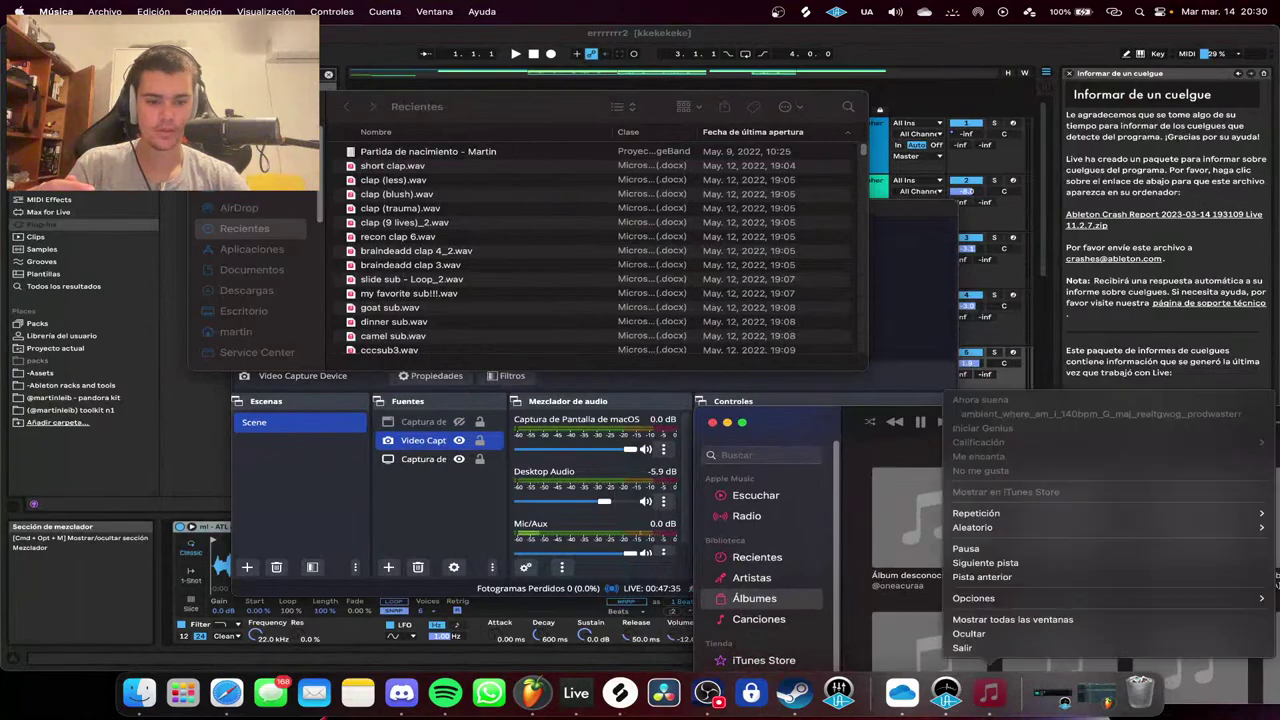
{"action": "left_click", "coordinate": [990, 648]}
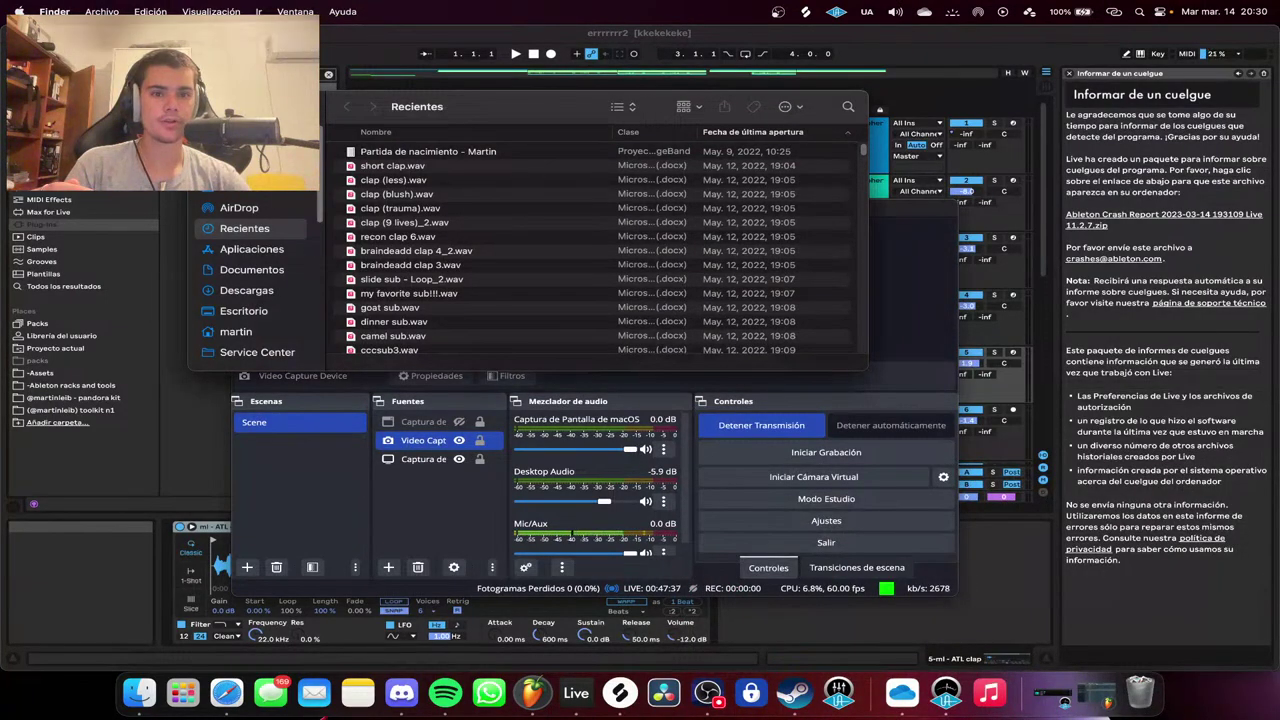
Set the Mac's sound output to Universal Audio Thunderbolt and quit FL Studio.
{"action": "left_click", "coordinate": [895, 11]}
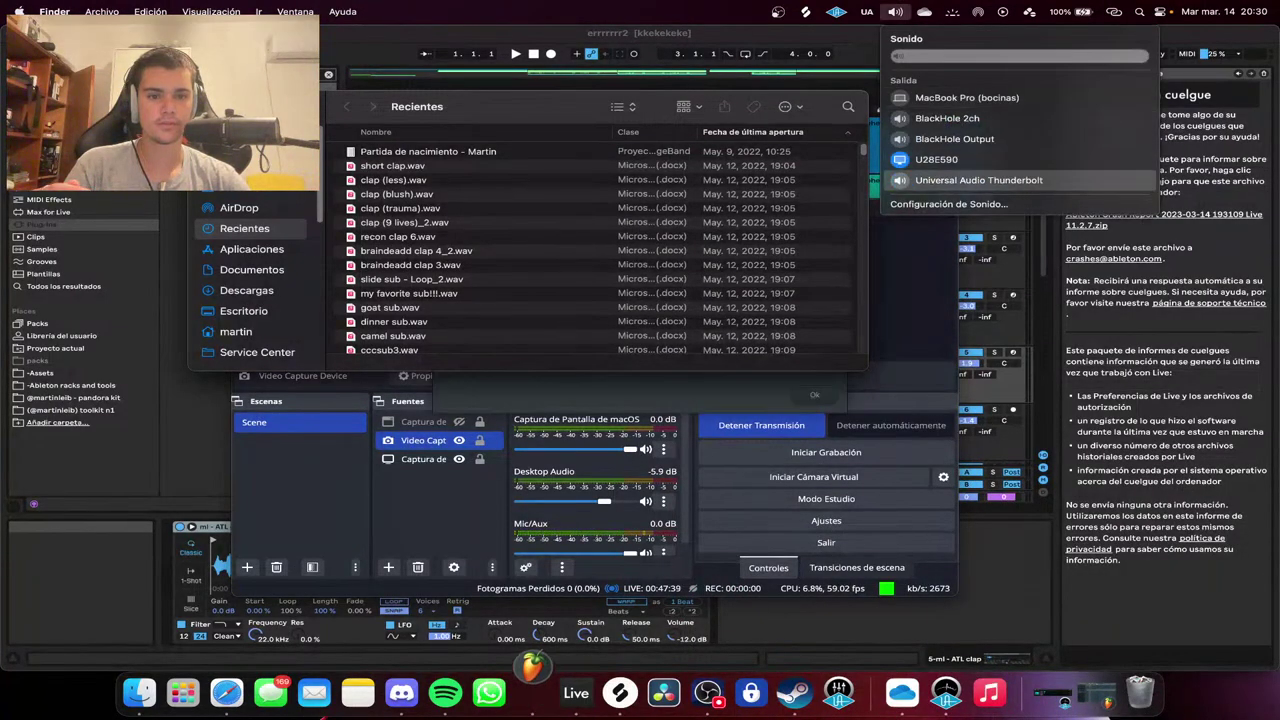
{"action": "left_click", "coordinate": [978, 180]}
{"action": "left_click", "coordinate": [532, 693]}
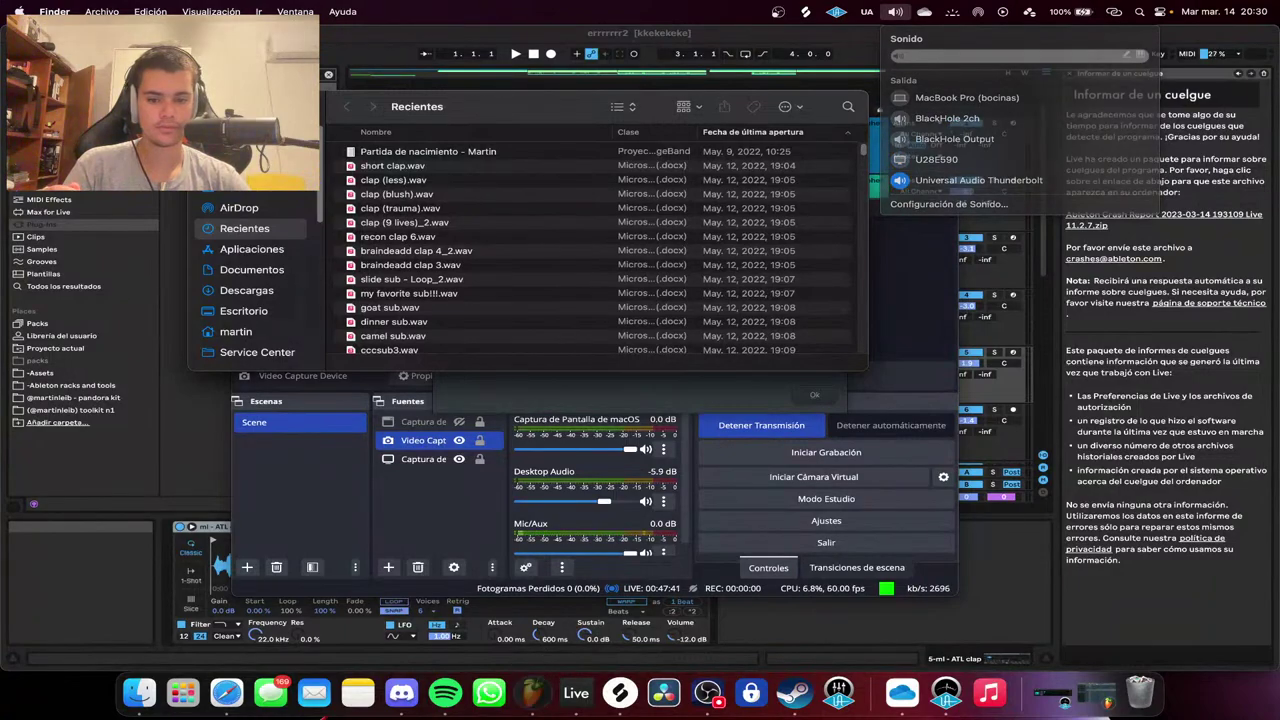
{"action": "right_click", "coordinate": [532, 693]}
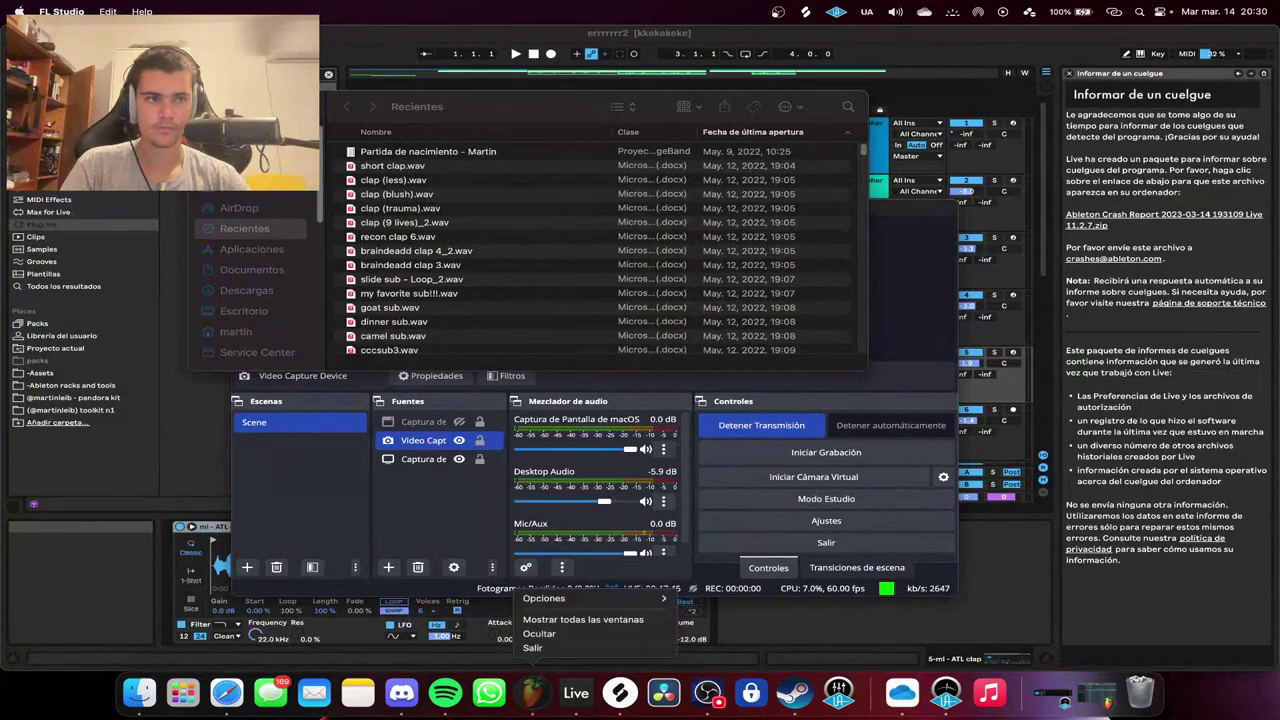
{"action": "left_click", "coordinate": [532, 647]}
Open braindeadd clap 4_2.wav from Finder's recent files as another sound test, dismiss the application prompt, and quit Music.
{"action": "left_click", "coordinate": [532, 251]}
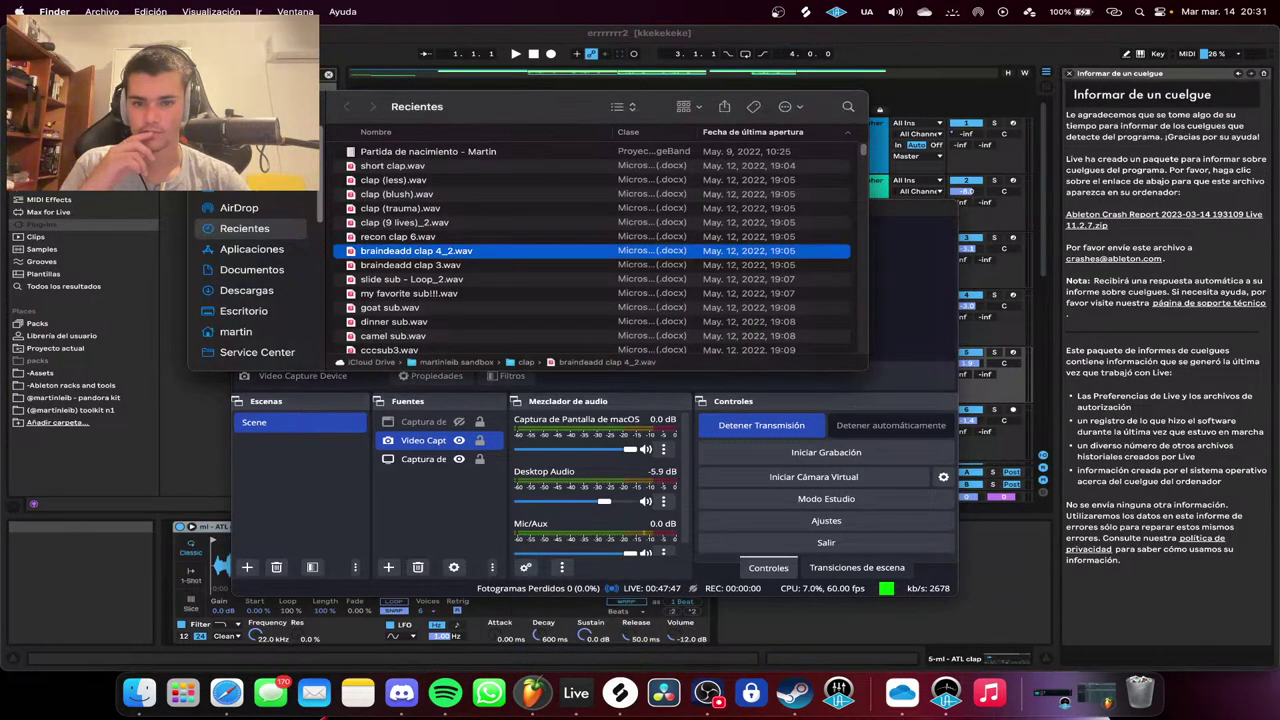
{"action": "double_click", "coordinate": [532, 251]}
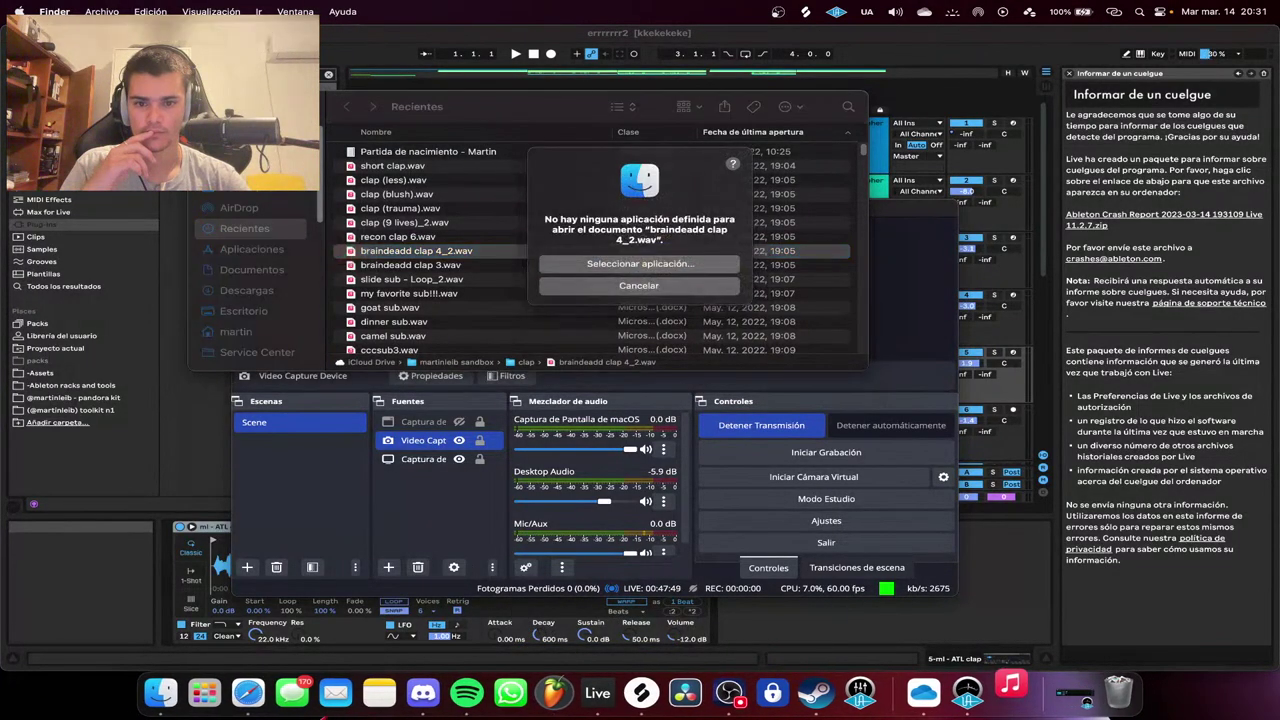
{"action": "left_click", "coordinate": [640, 286]}
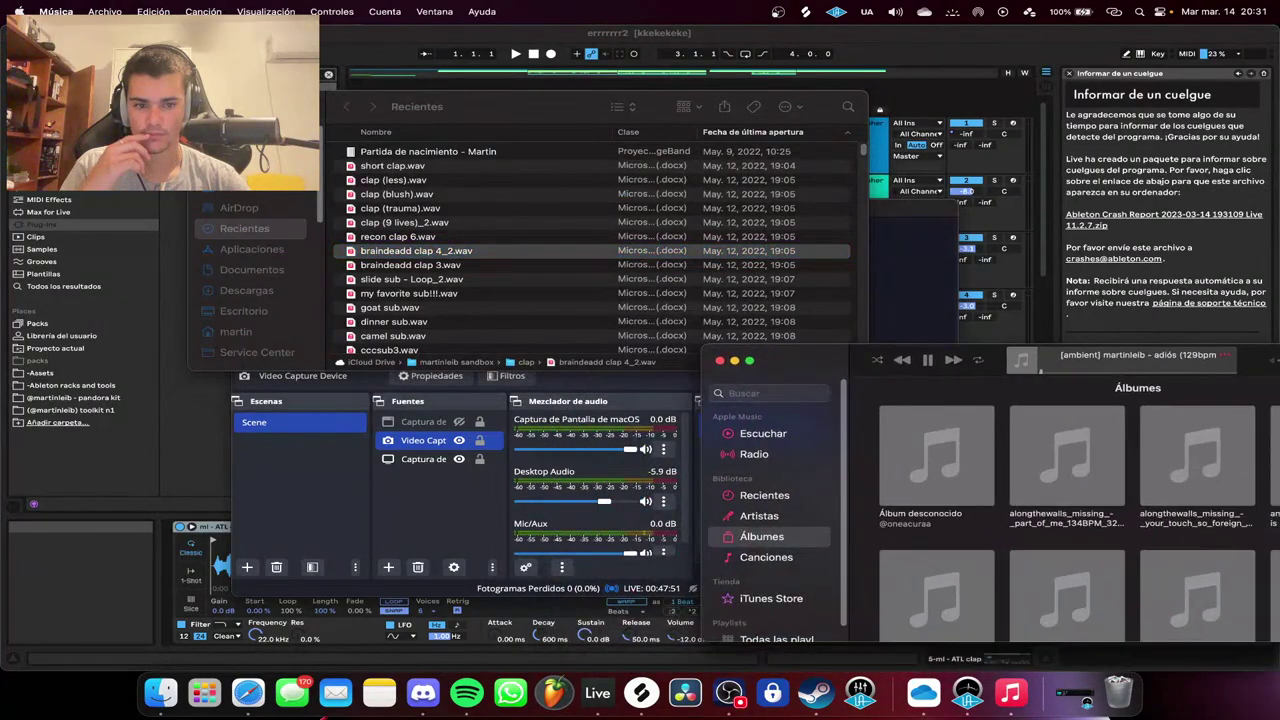
{"action": "left_click", "coordinate": [719, 360]}
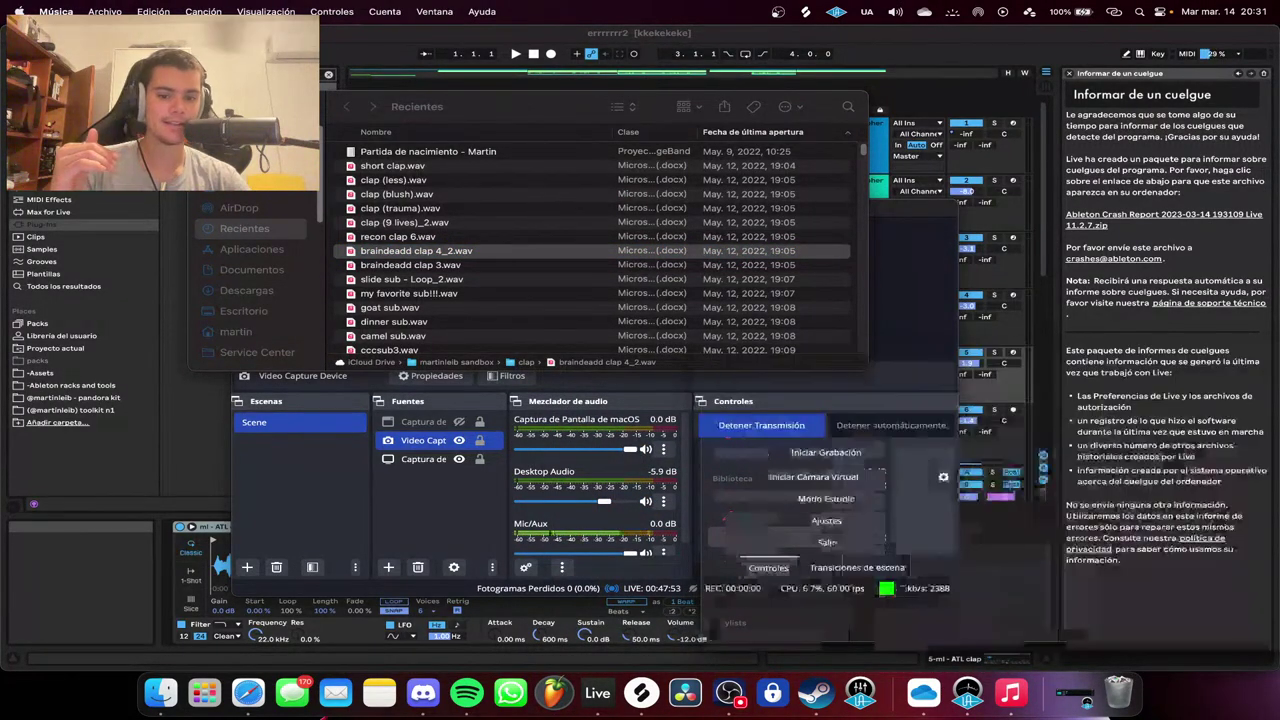
{"action": "right_click", "coordinate": [1011, 692]}
{"action": "left_click", "coordinate": [1010, 648]}
{"action": "left_click", "coordinate": [1010, 647]}
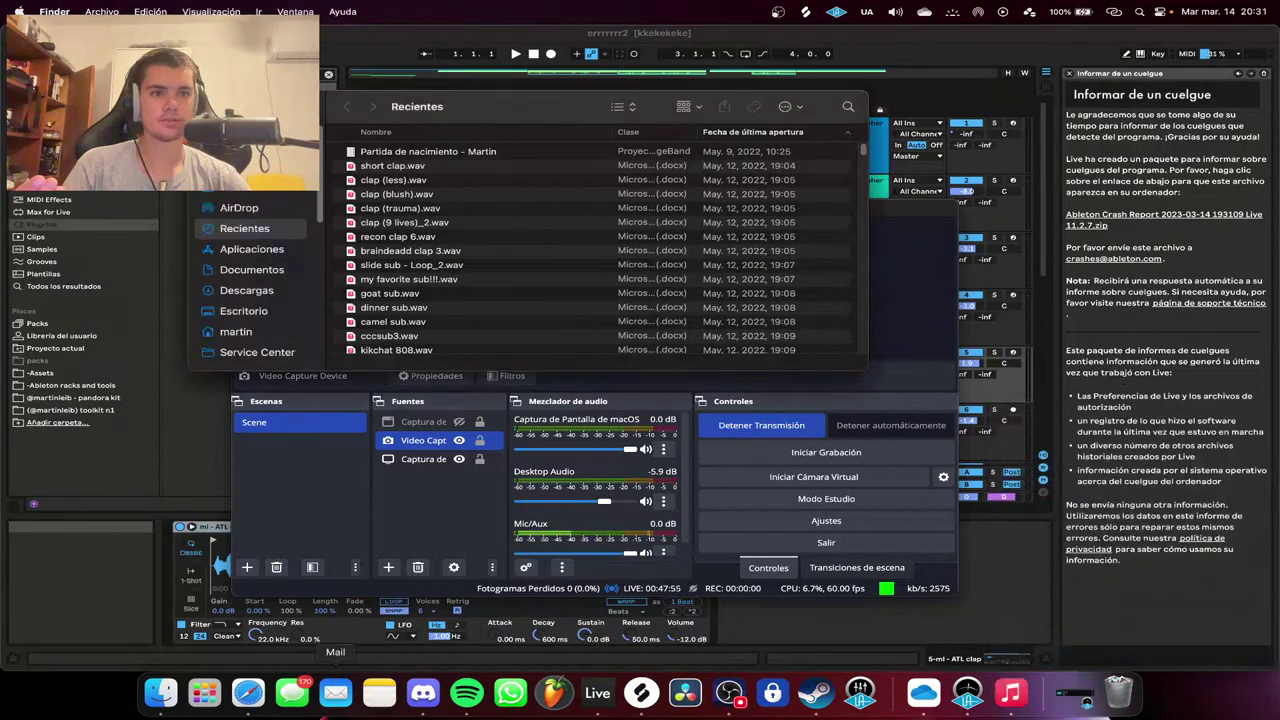
Switch to Safari and raise the volume of the live preview in YouTube Studio.
{"action": "left_click", "coordinate": [248, 692]}
{"action": "left_click", "coordinate": [350, 173]}
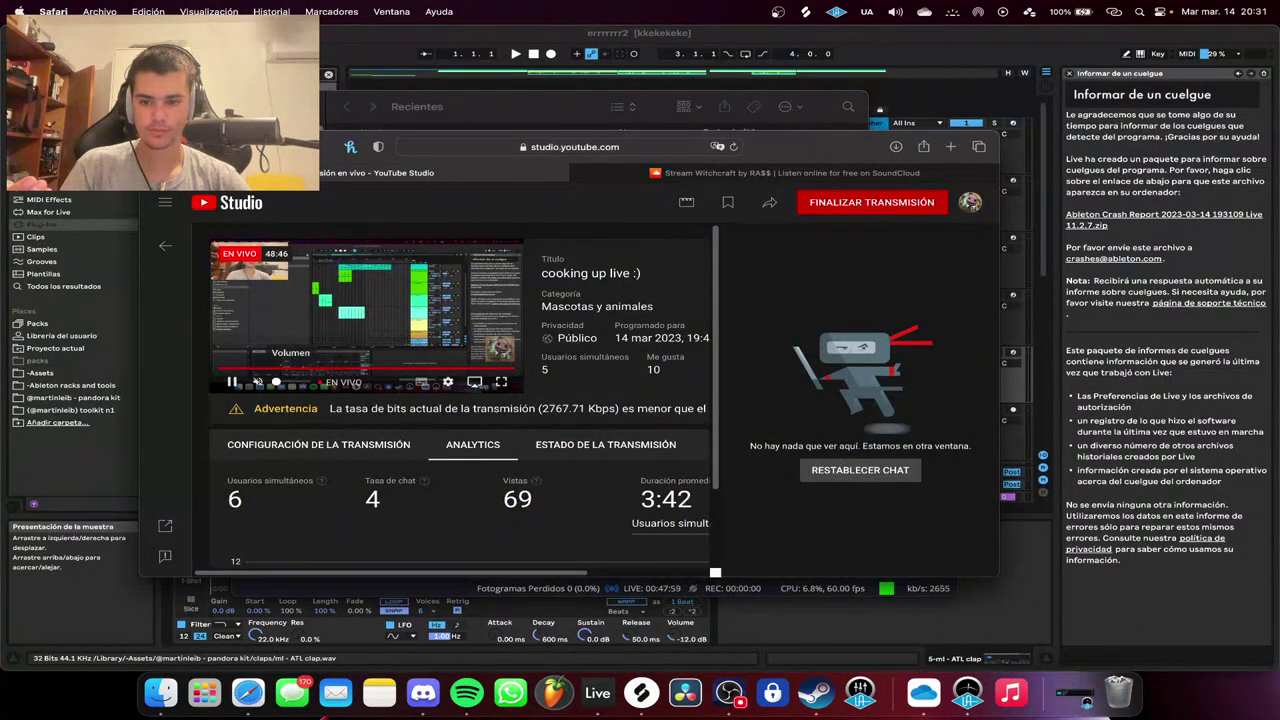
{"action": "left_click_drag", "start_coordinate": [276, 382], "coordinate": [298, 382]}
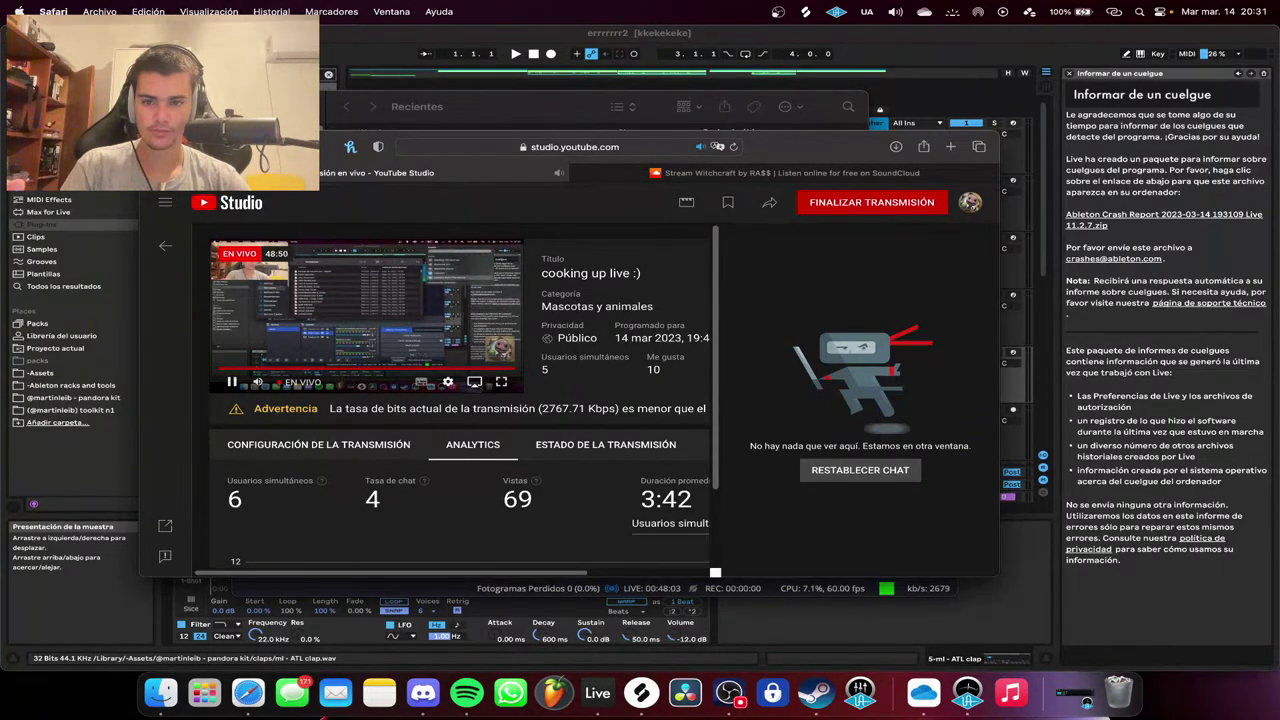
Switch to OBS Studio and check the volume, monitoring and track assignments of all sources in the advanced audio properties.
{"action": "left_click", "coordinate": [729, 692]}
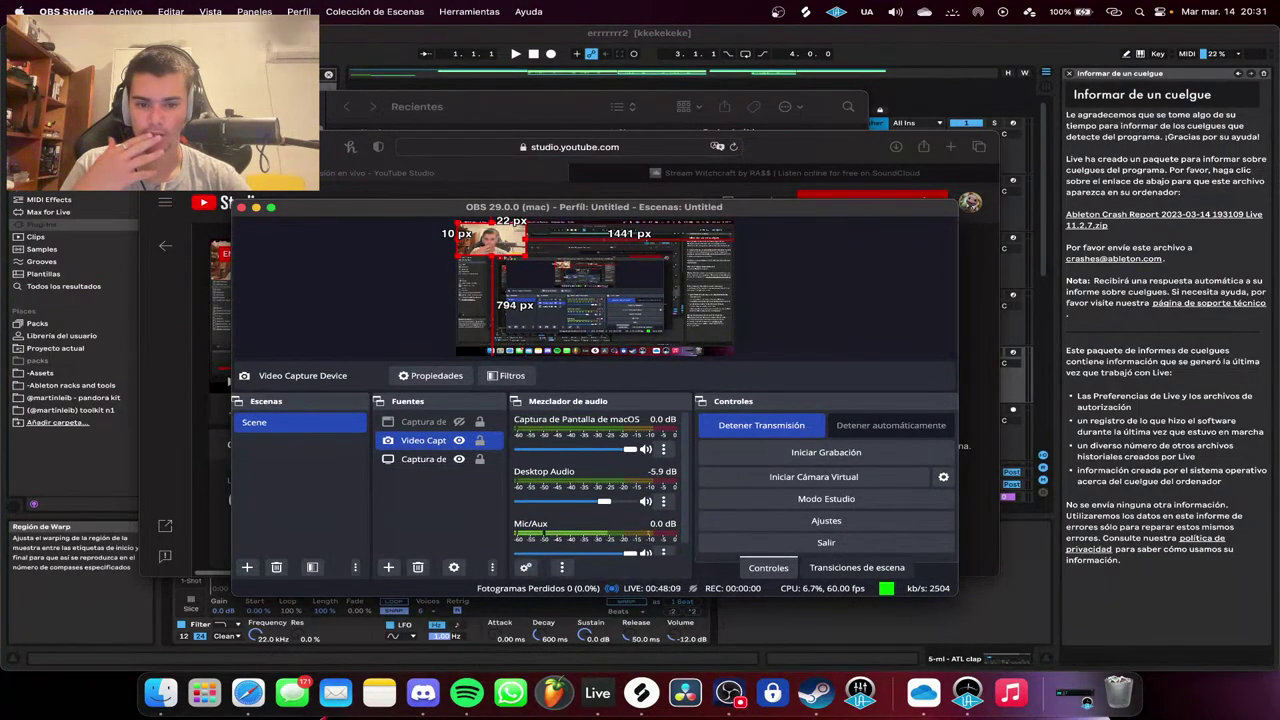
{"action": "left_click", "coordinate": [664, 552]}
{"action": "left_click", "coordinate": [756, 539]}
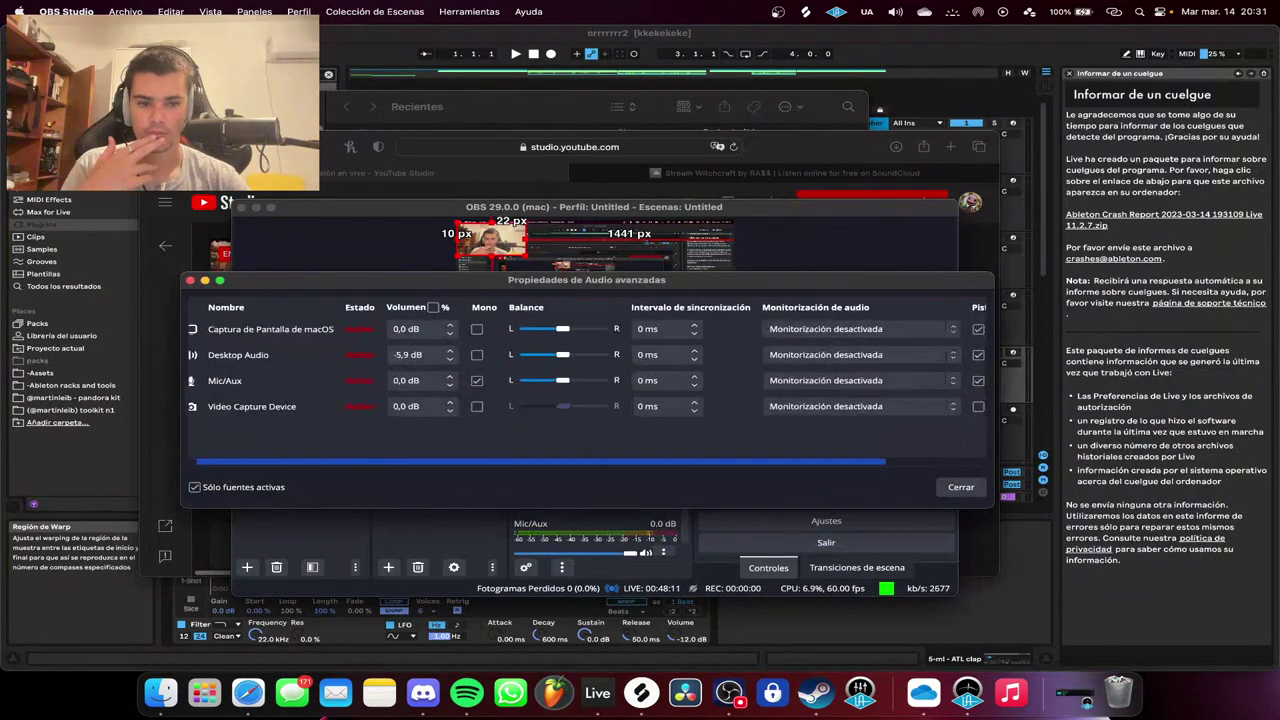
{"action": "scroll", "coordinate": [587, 380], "scroll_direction": "left", "scroll_amount": 3}
{"action": "scroll", "coordinate": [587, 380], "scroll_direction": "right", "scroll_amount": 3}
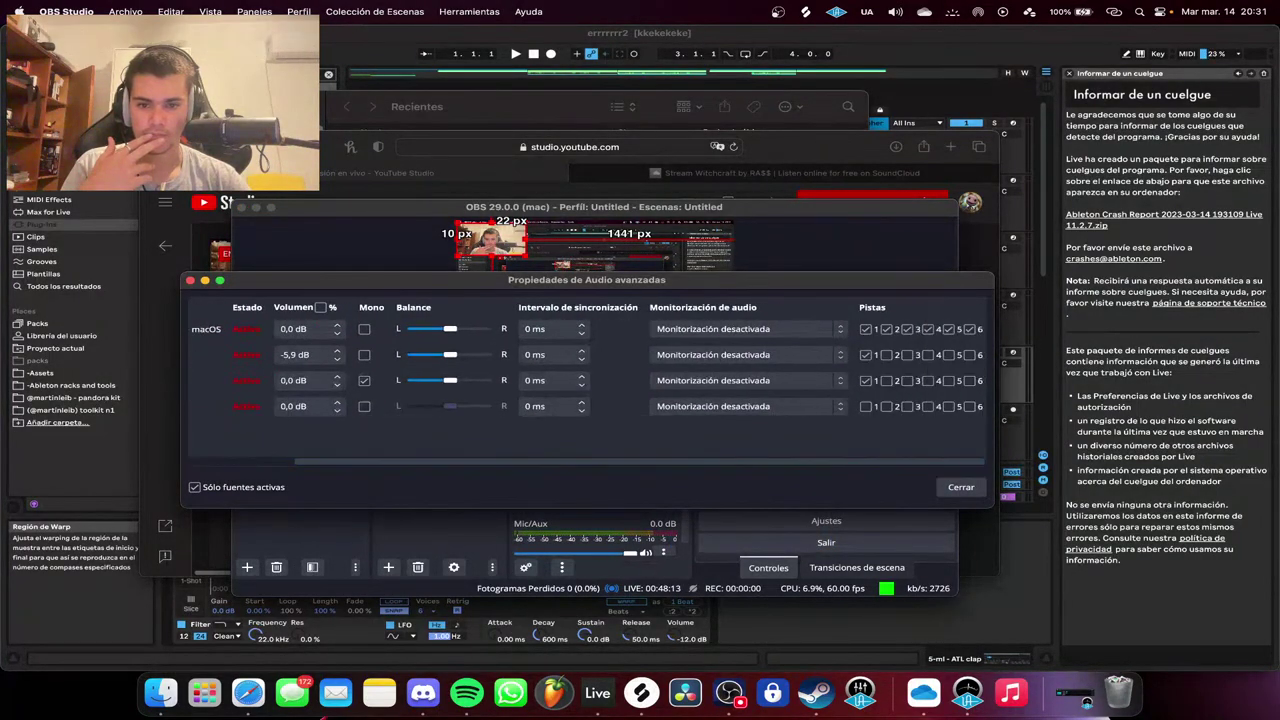
{"action": "left_click", "coordinate": [961, 487]}
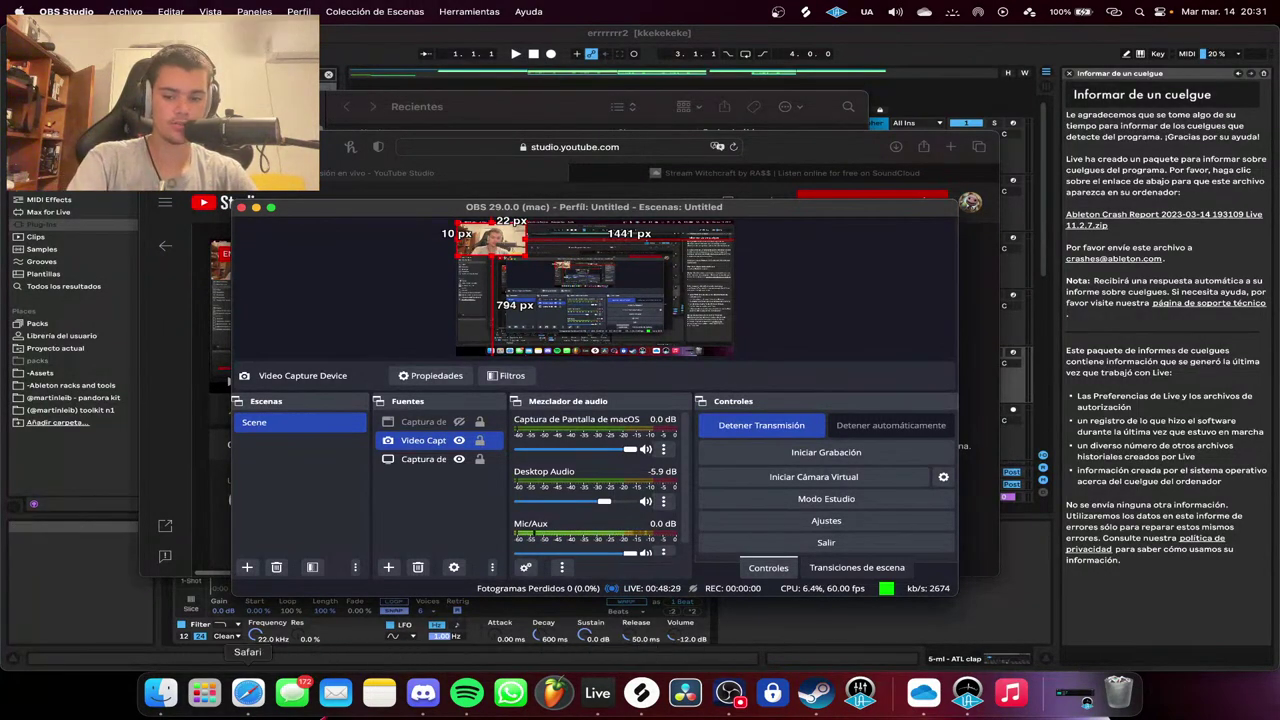
Return to YouTube Studio in Safari, rewind the live stream and review it in full screen.
{"action": "left_click", "coordinate": [248, 692]}
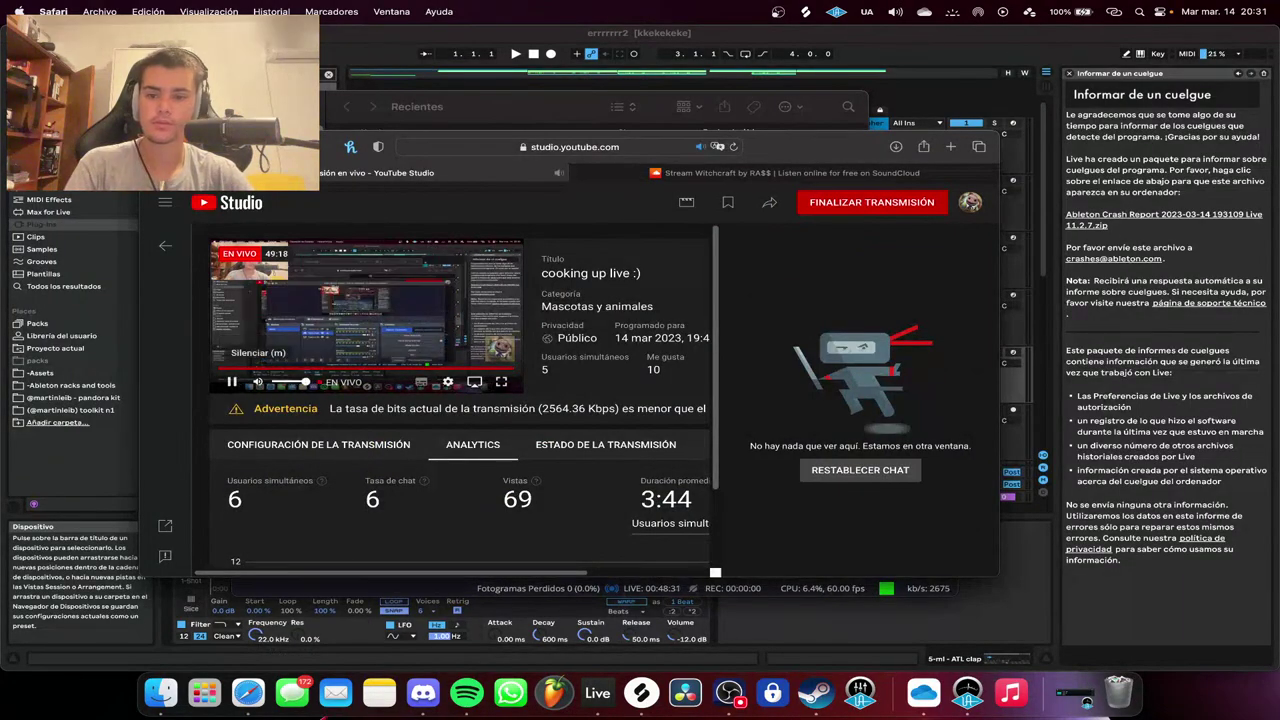
{"action": "left_click", "coordinate": [508, 368]}
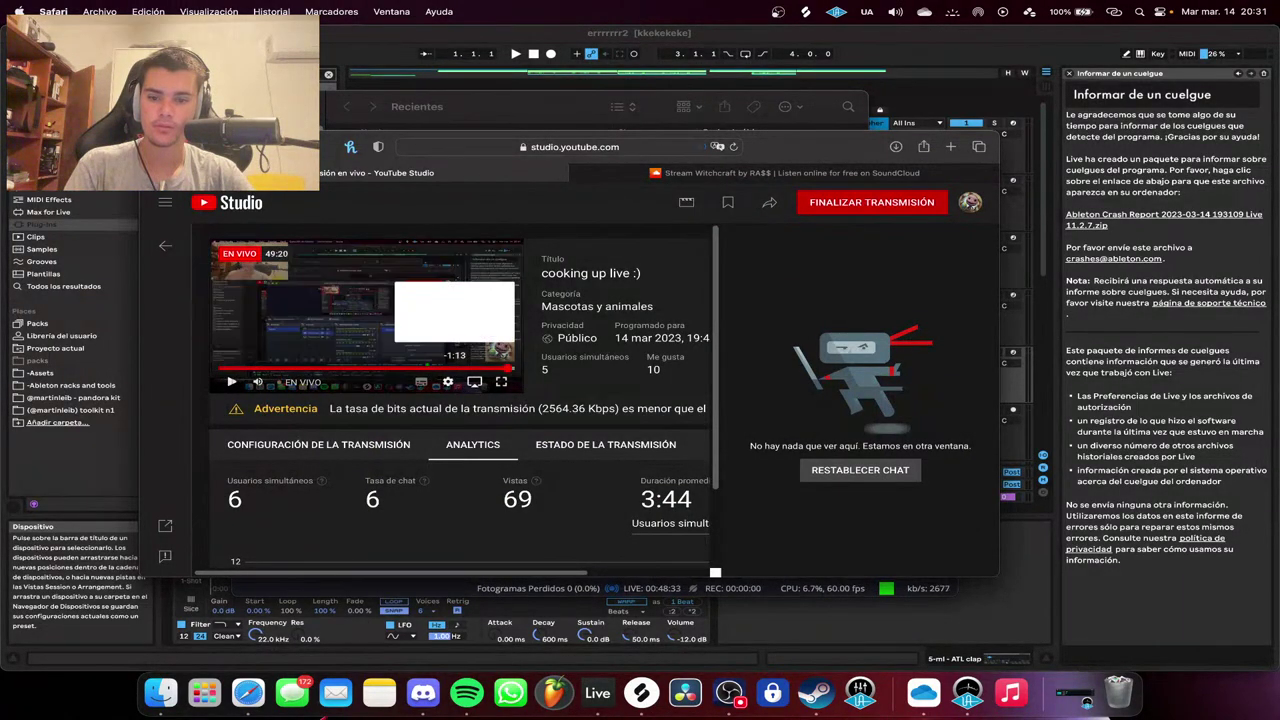
{"action": "left_click", "coordinate": [501, 381]}
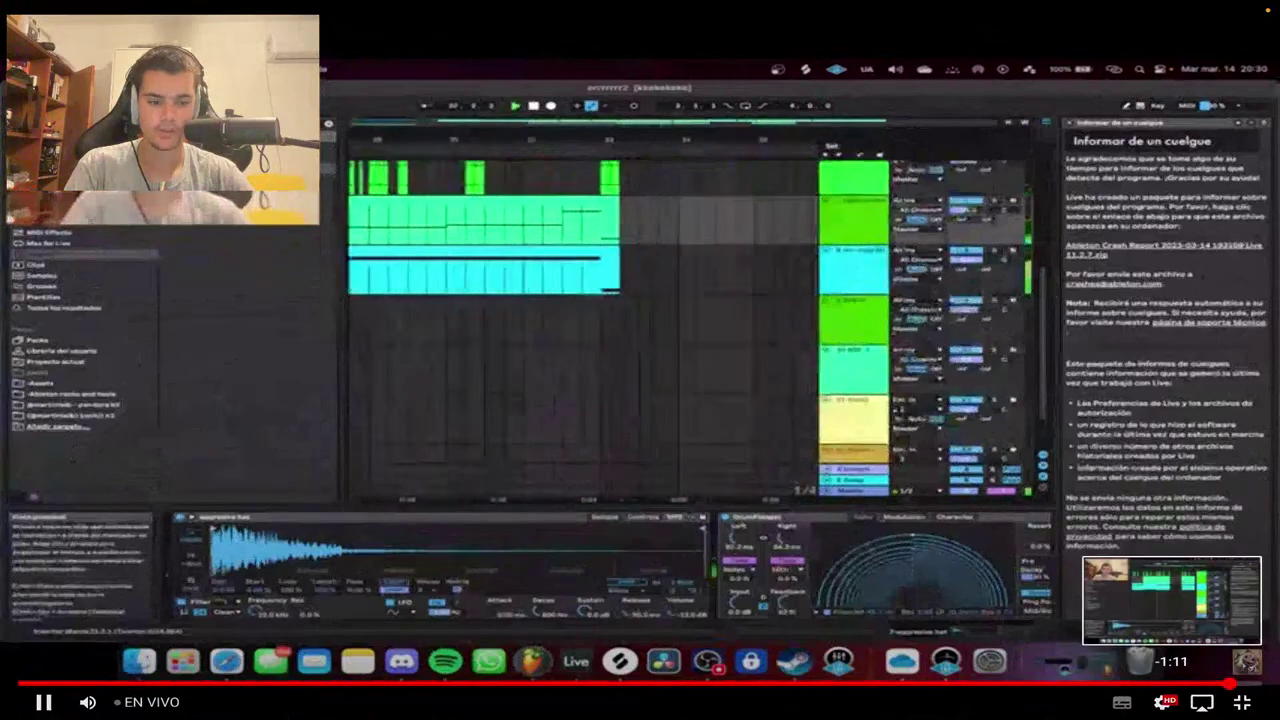
{"action": "left_click", "coordinate": [1219, 684]}
{"action": "left_click", "coordinate": [1208, 684]}
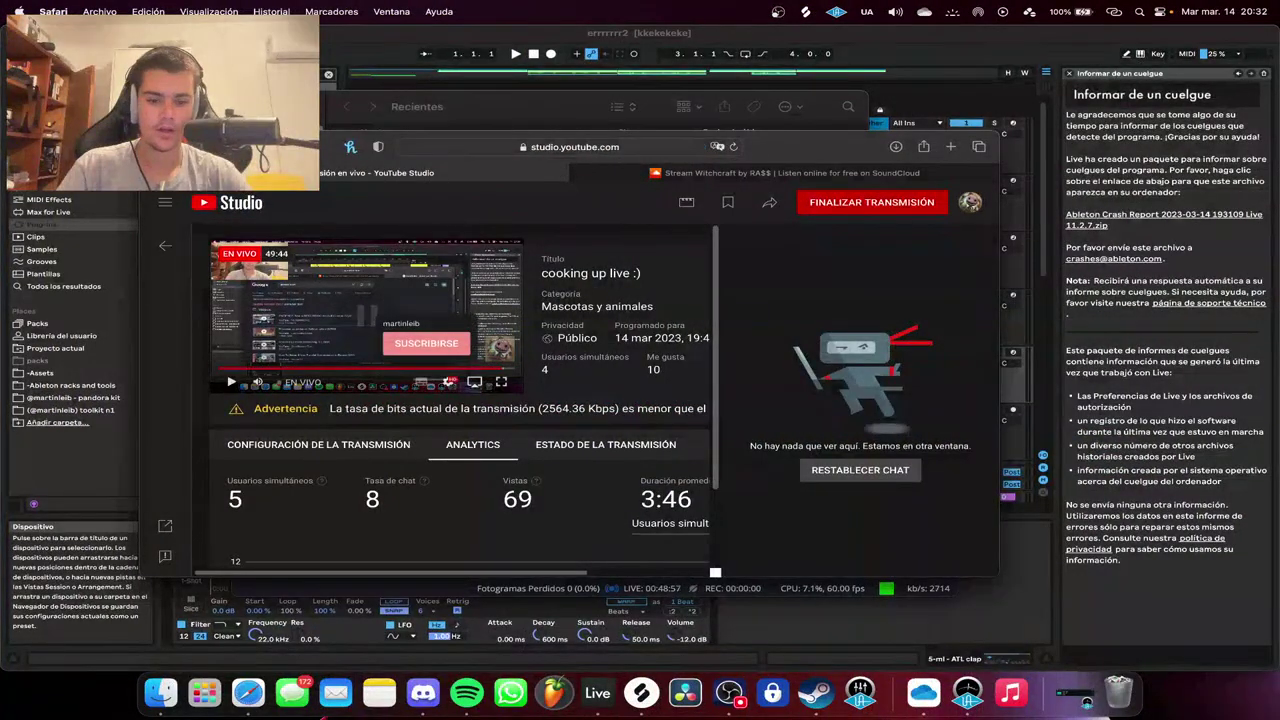
Switch to OBS Studio and check the scene transitions and the virtual camera configuration.
{"action": "left_click", "coordinate": [730, 693]}
{"action": "left_click", "coordinate": [857, 567]}
{"action": "left_click", "coordinate": [768, 567]}
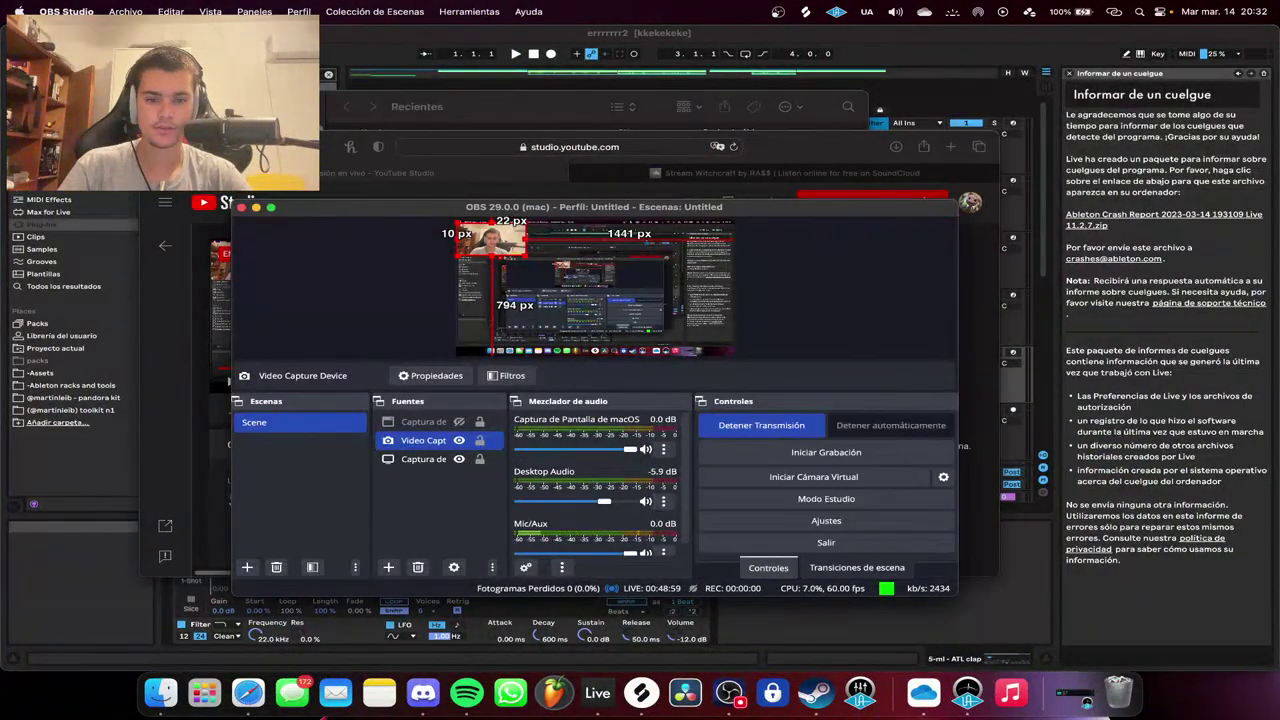
{"action": "left_click", "coordinate": [943, 477]}
{"action": "left_click", "coordinate": [704, 446]}
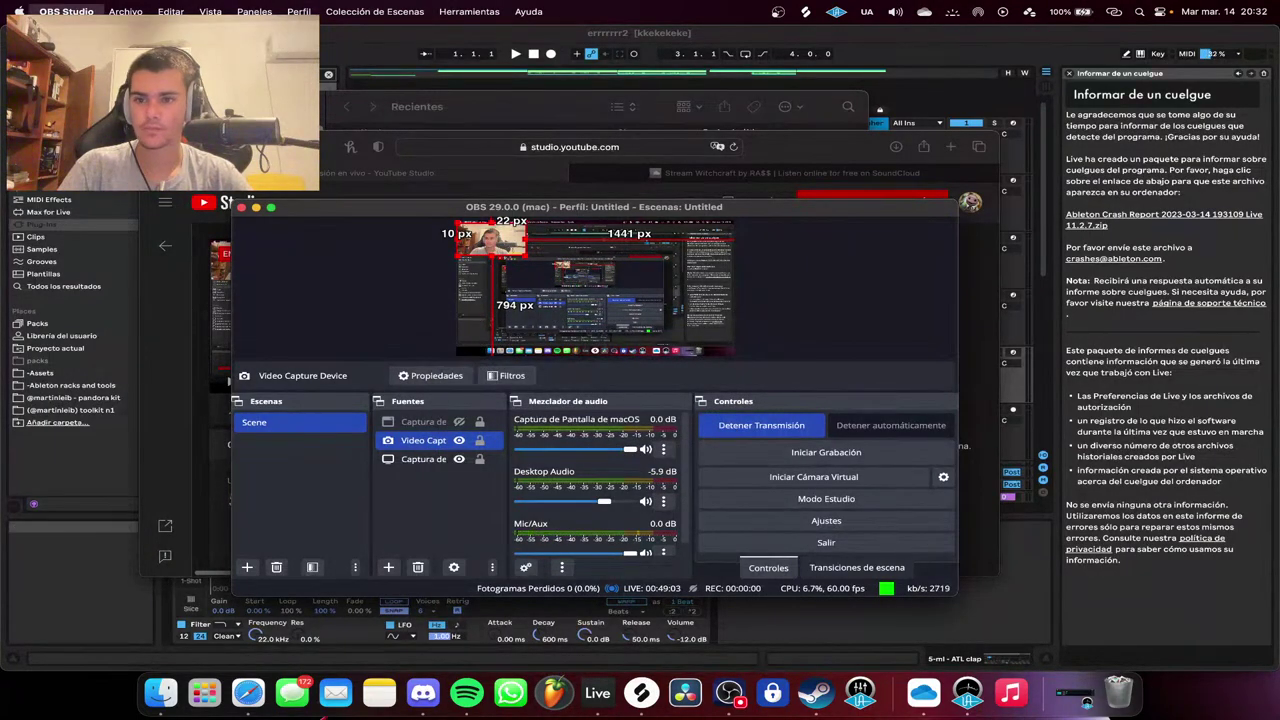
Check the available devices for both desktop audio channels in the OBS audio settings, keeping Por defecto and Deshabilitado.
{"action": "left_click", "coordinate": [826, 521]}
{"action": "left_click", "coordinate": [283, 236]}
{"action": "left_click", "coordinate": [283, 258]}
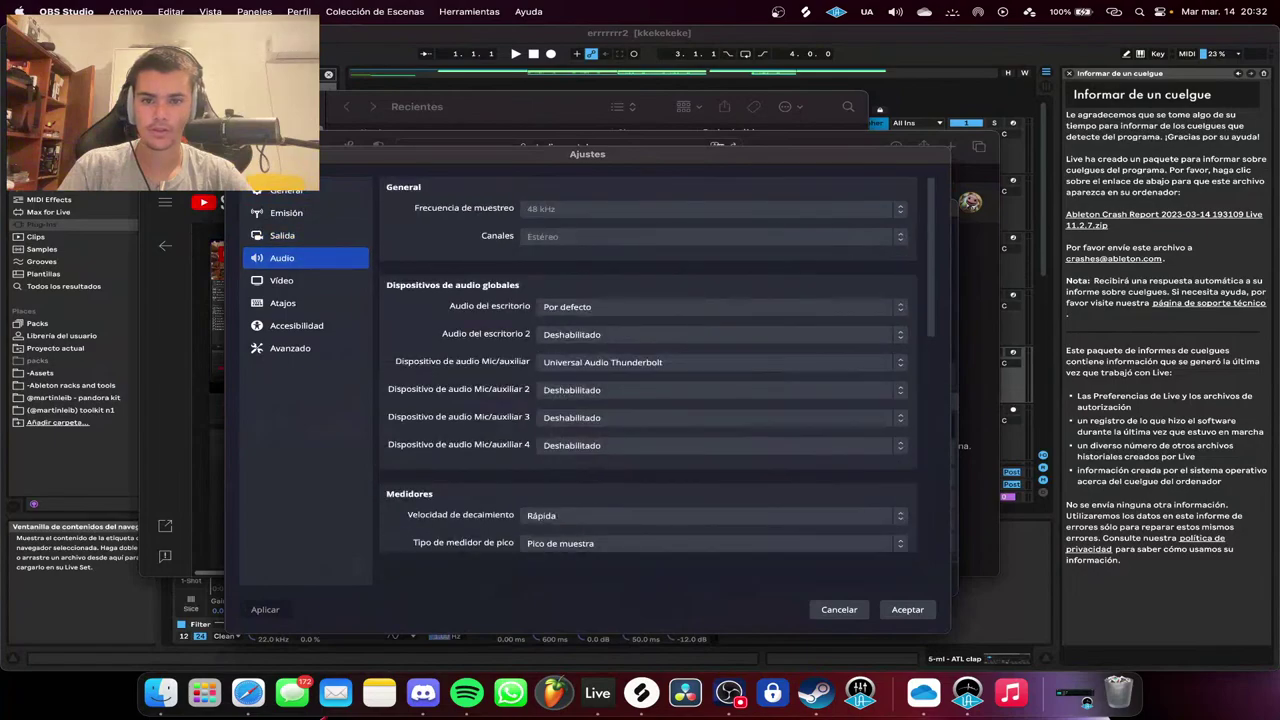
{"action": "left_click", "coordinate": [715, 306]}
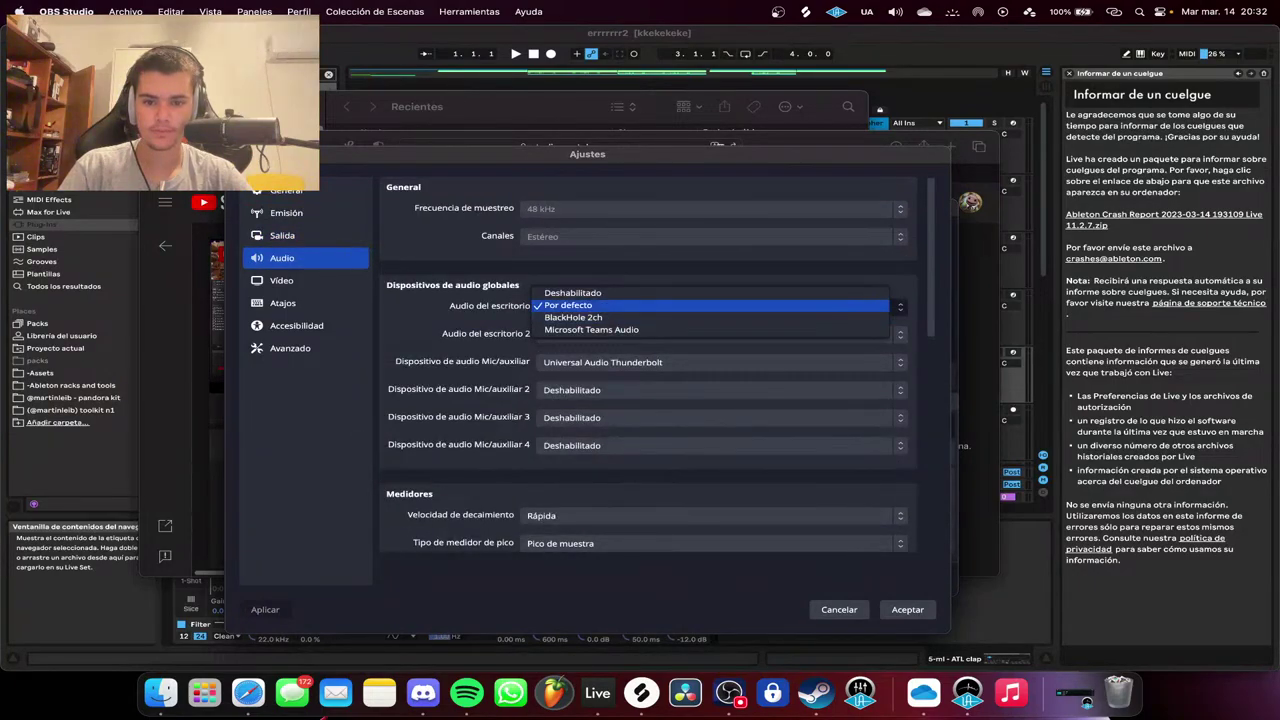
{"action": "left_click", "coordinate": [715, 305]}
{"action": "left_click", "coordinate": [715, 334]}
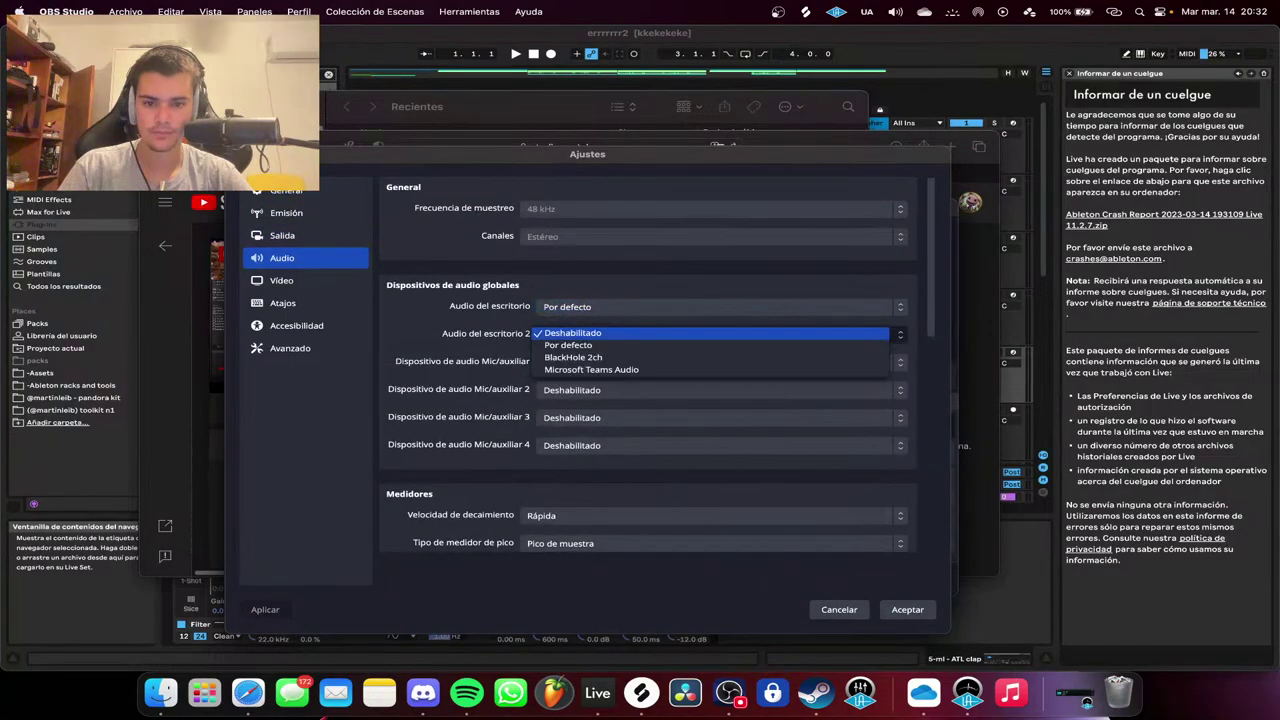
{"action": "left_click", "coordinate": [715, 333]}
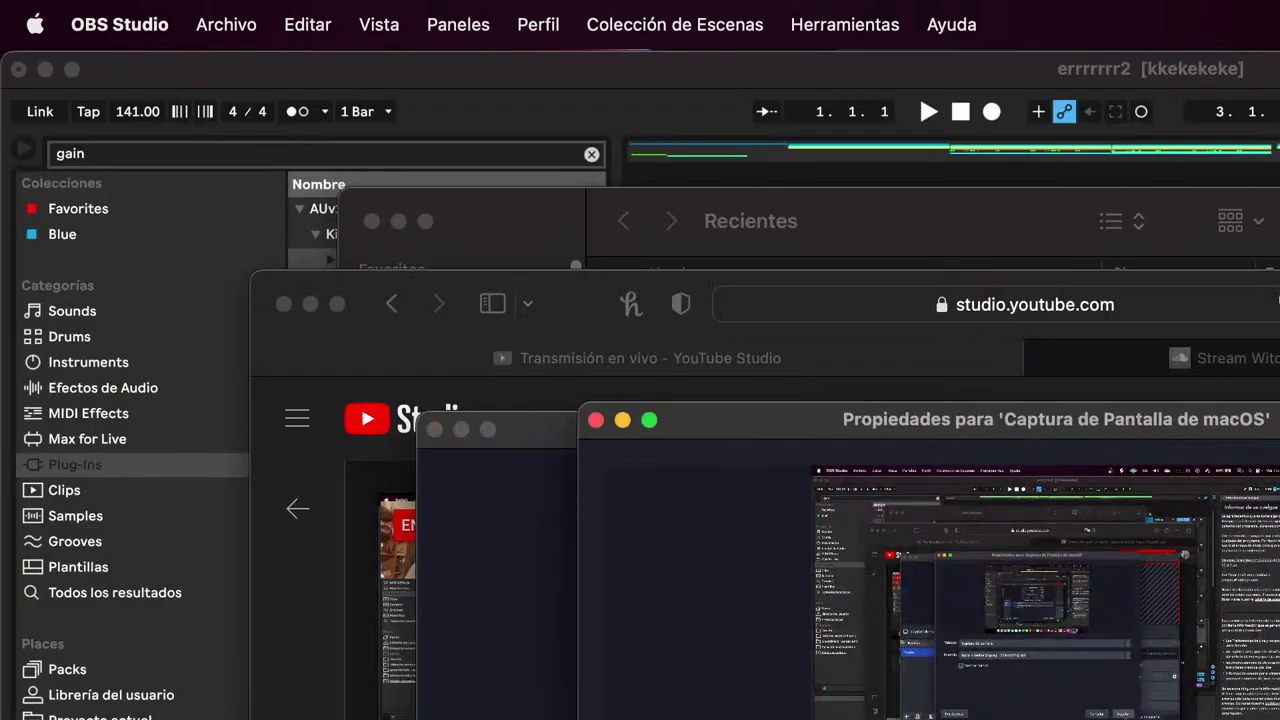
Confirm the macOS screen capture properties and enlarge the capture source to fill the OBS canvas.
{"action": "key", "text": "Return"}
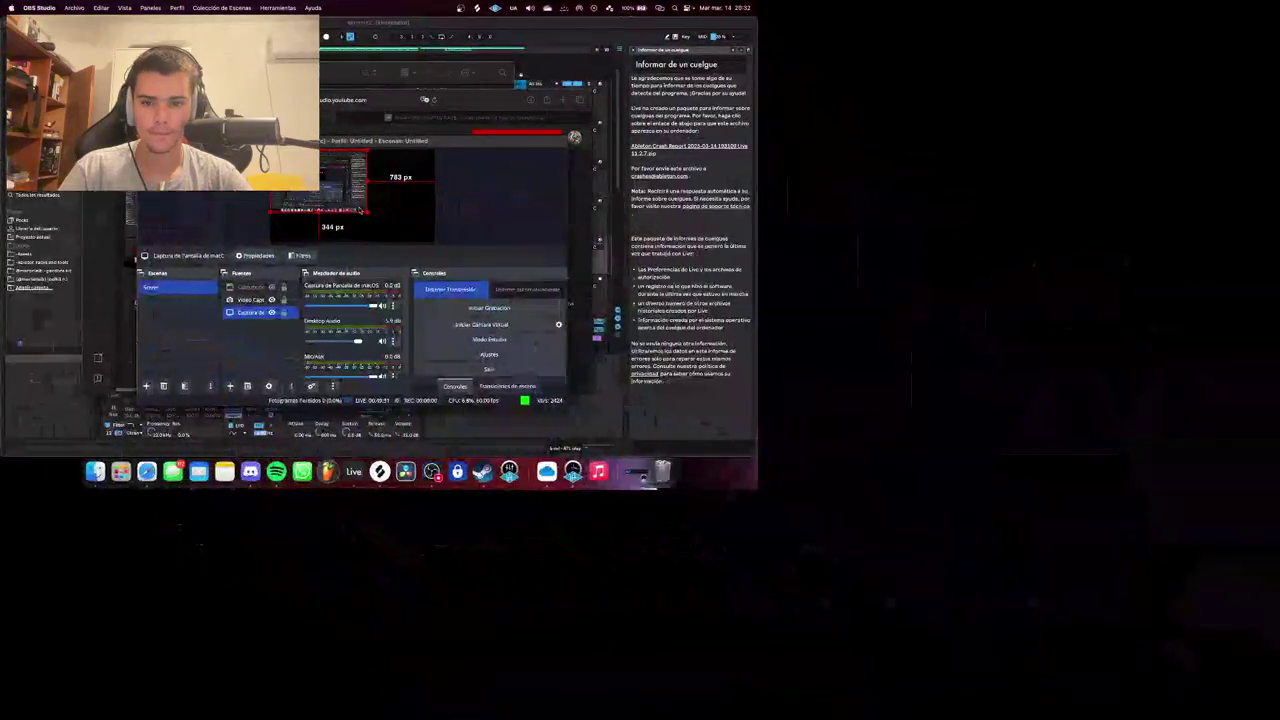
{"action": "left_click_drag", "start_coordinate": [367, 211], "coordinate": [731, 332]}
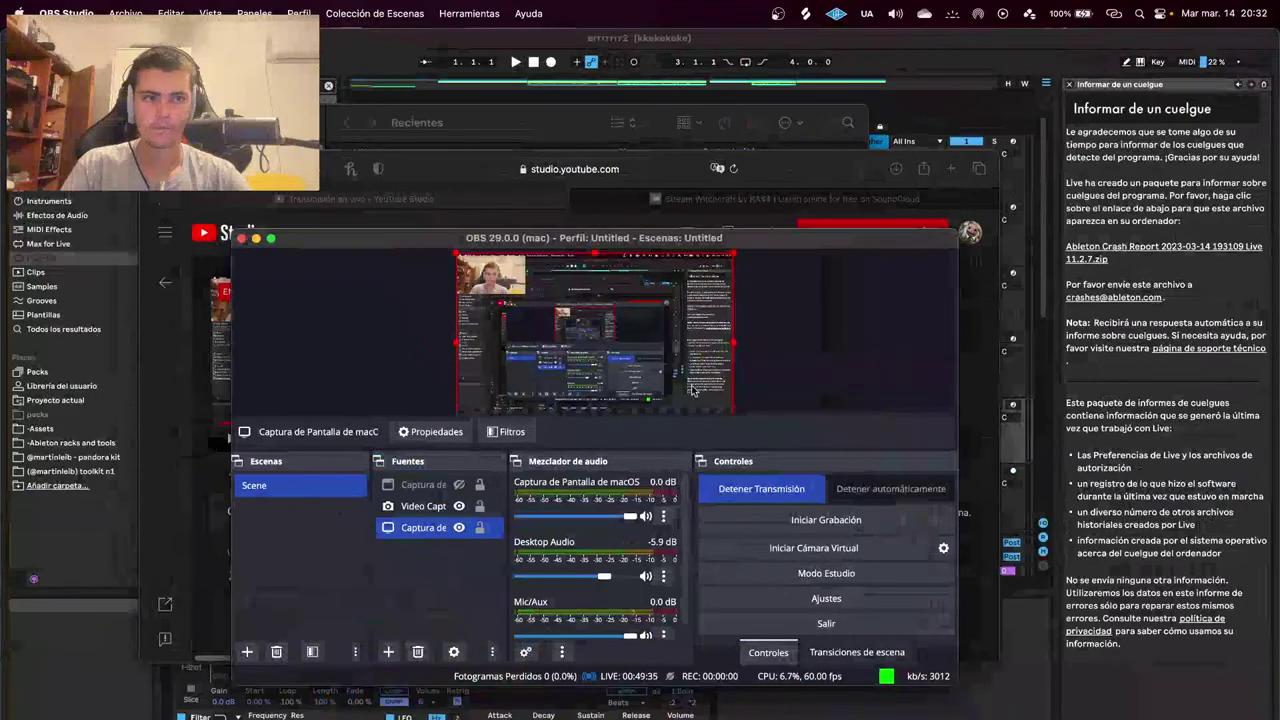
{"action": "scroll", "coordinate": [618, 597], "scroll_direction": "down", "scroll_amount": 1}
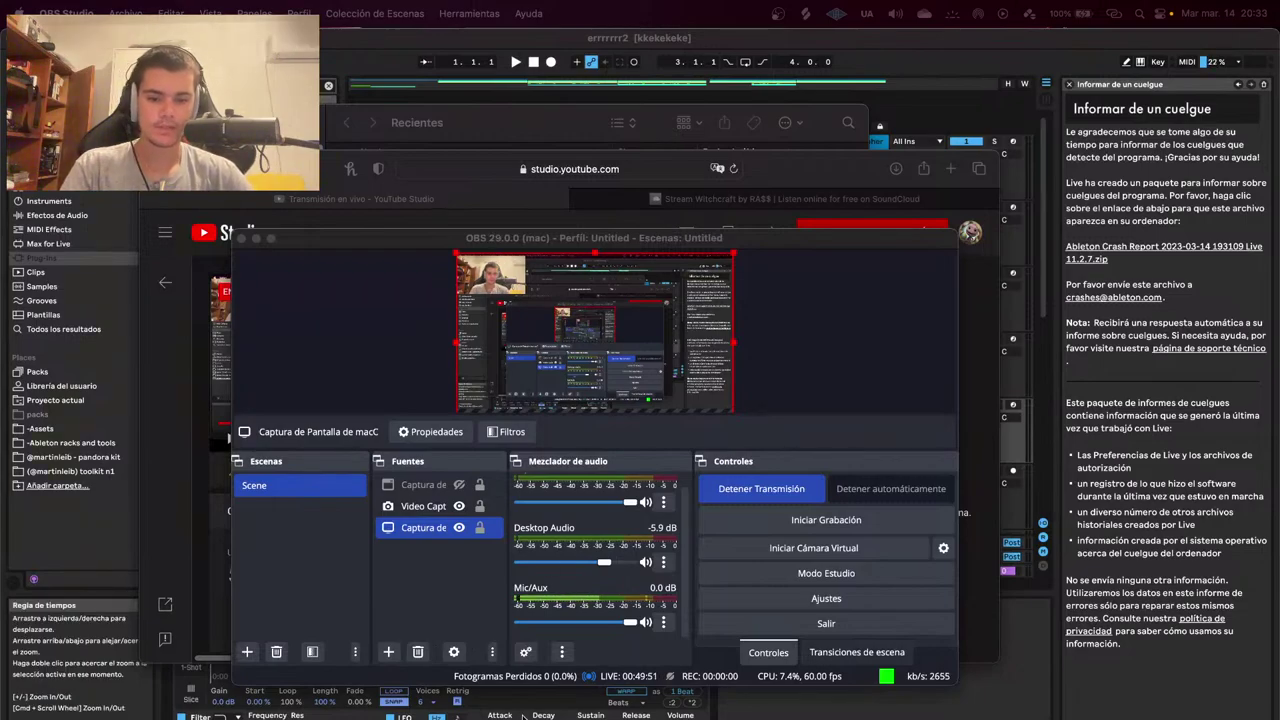
Switch to Finder and open clap (9 lives)_2.wav from the recent files to test the captured sound.
{"action": "key", "text": "super+Tab"}
{"action": "left_click", "coordinate": [399, 257]}
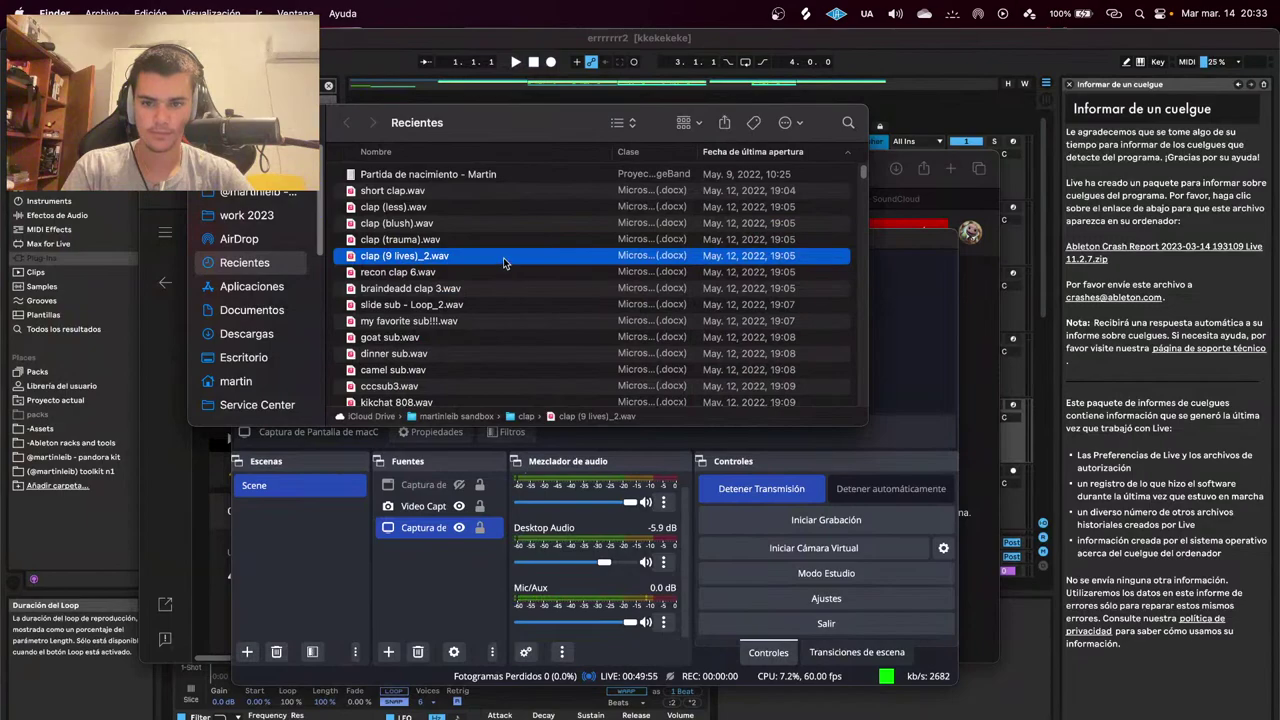
{"action": "left_click_drag", "start_coordinate": [503, 257], "coordinate": [263, 207]}
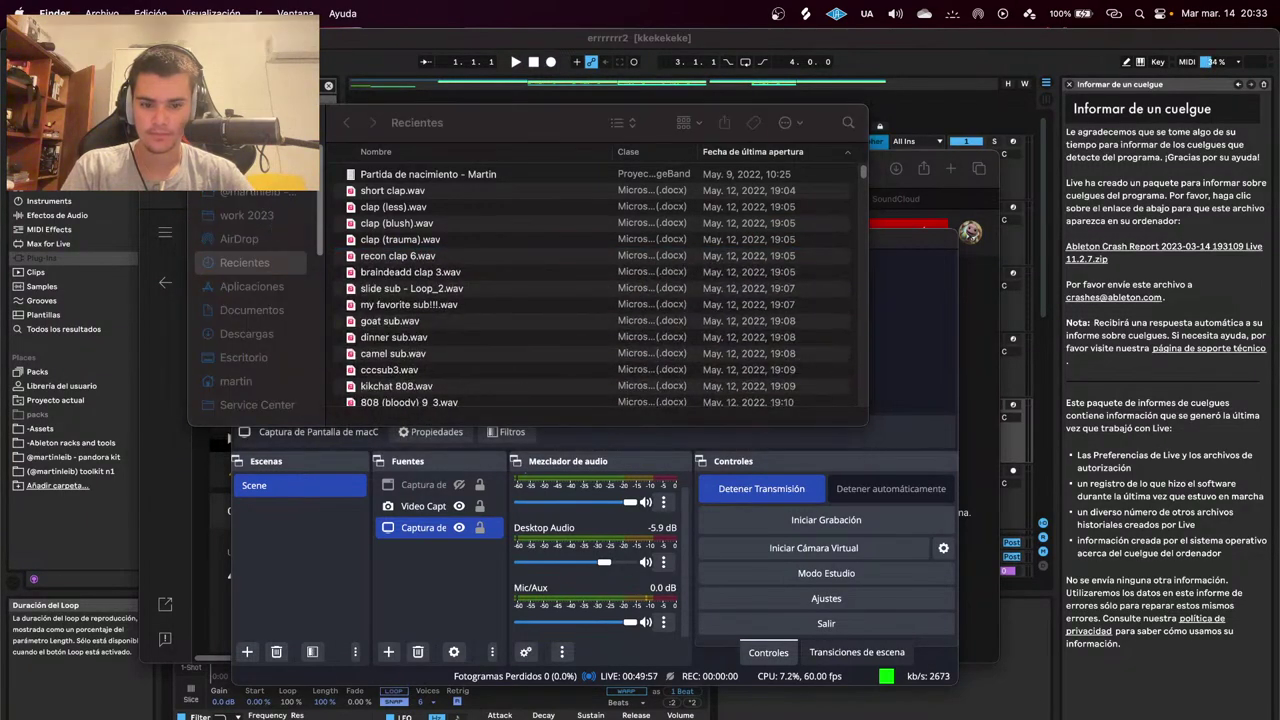
Switch to YouTube Studio and play the live preview with its volume raised to listen to the stream's sound.
{"action": "left_click", "coordinate": [573, 414]}
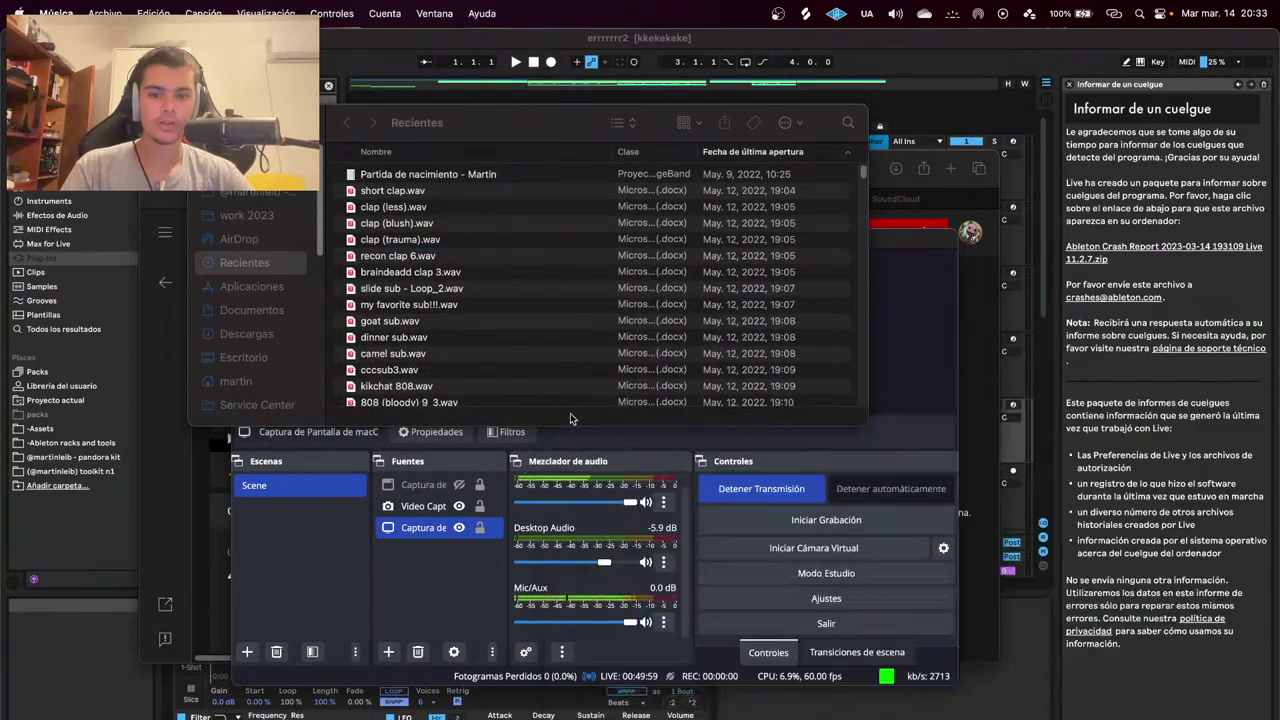
{"action": "left_click", "coordinate": [212, 560]}
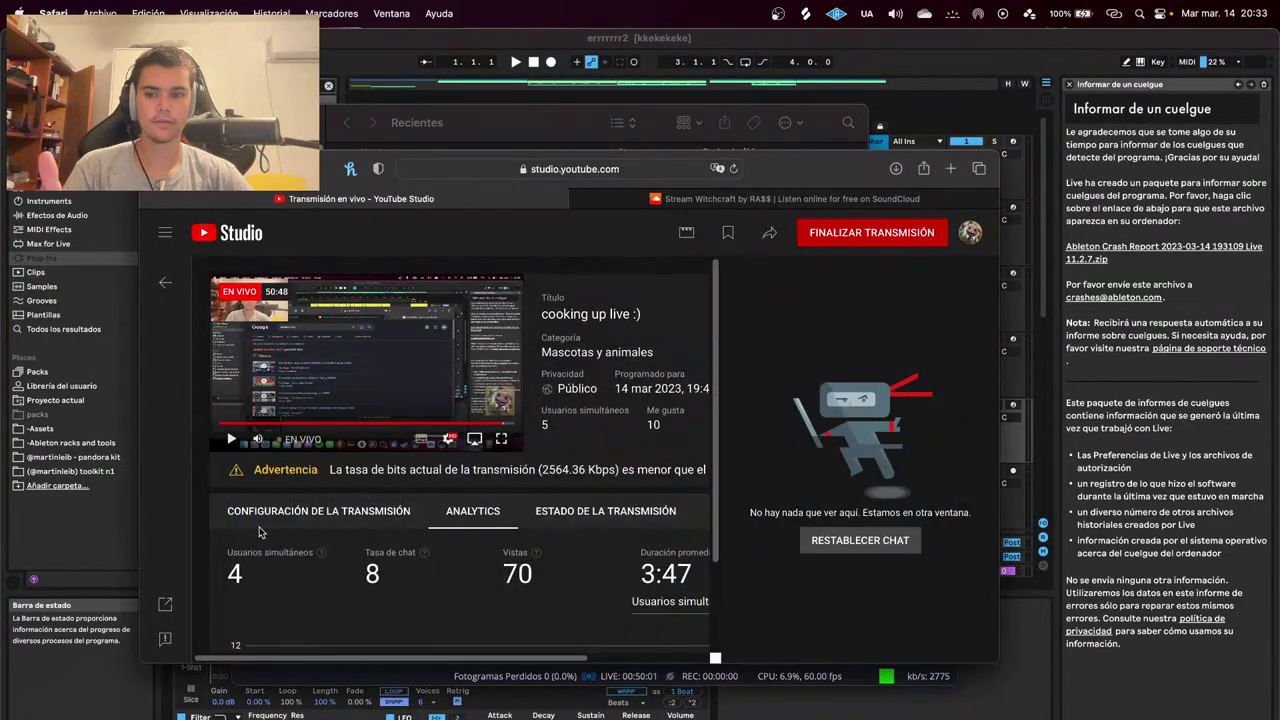
{"action": "left_click", "coordinate": [325, 440]}
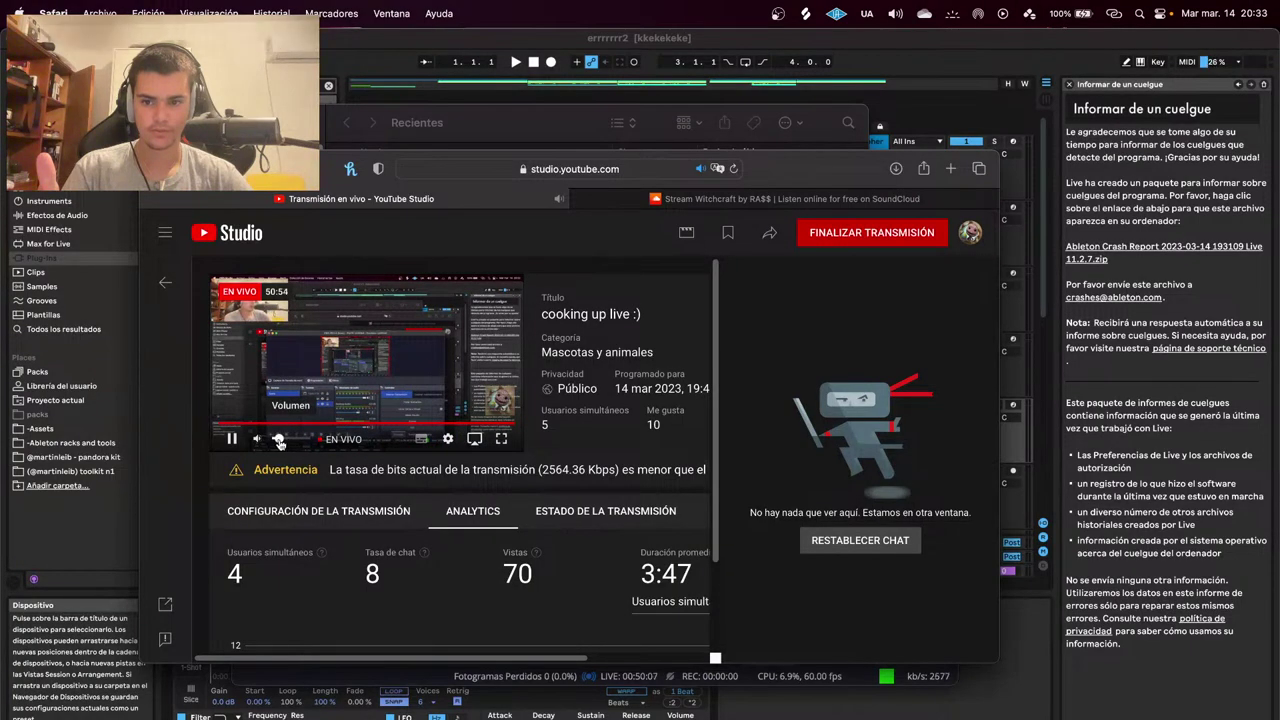
{"action": "right_click", "coordinate": [1133, 718]}
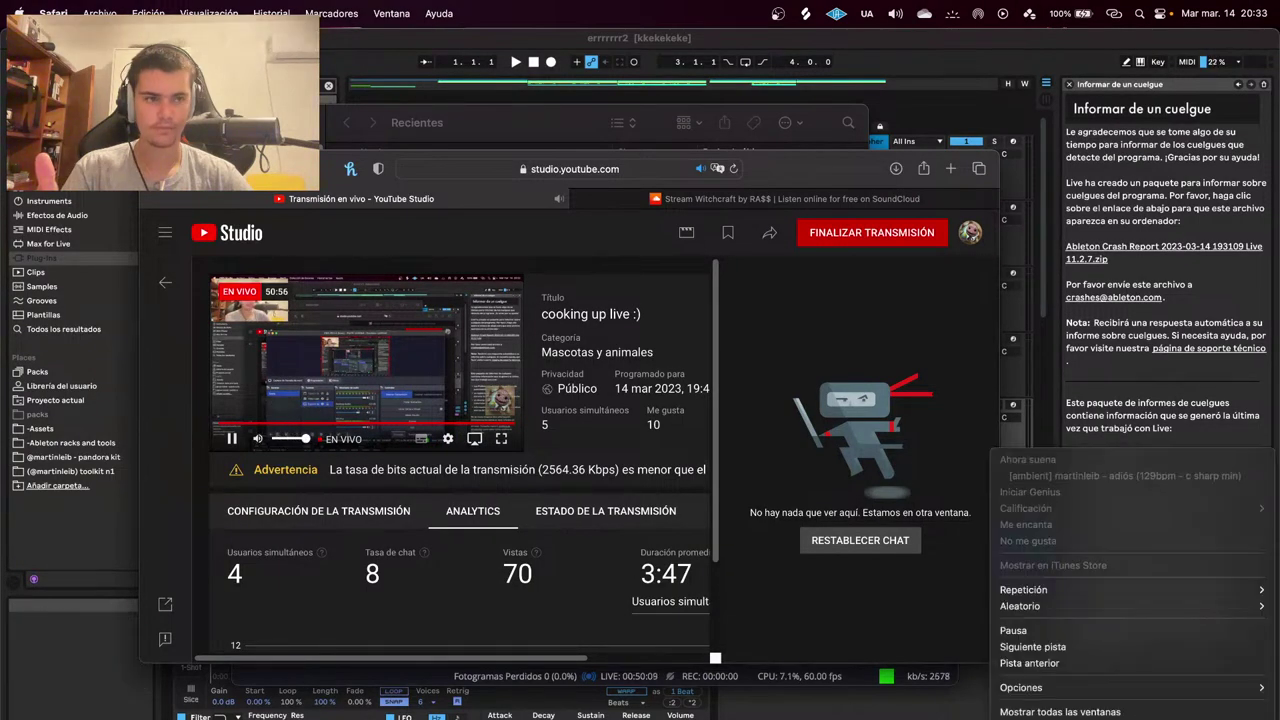
{"action": "left_click", "coordinate": [1100, 718]}
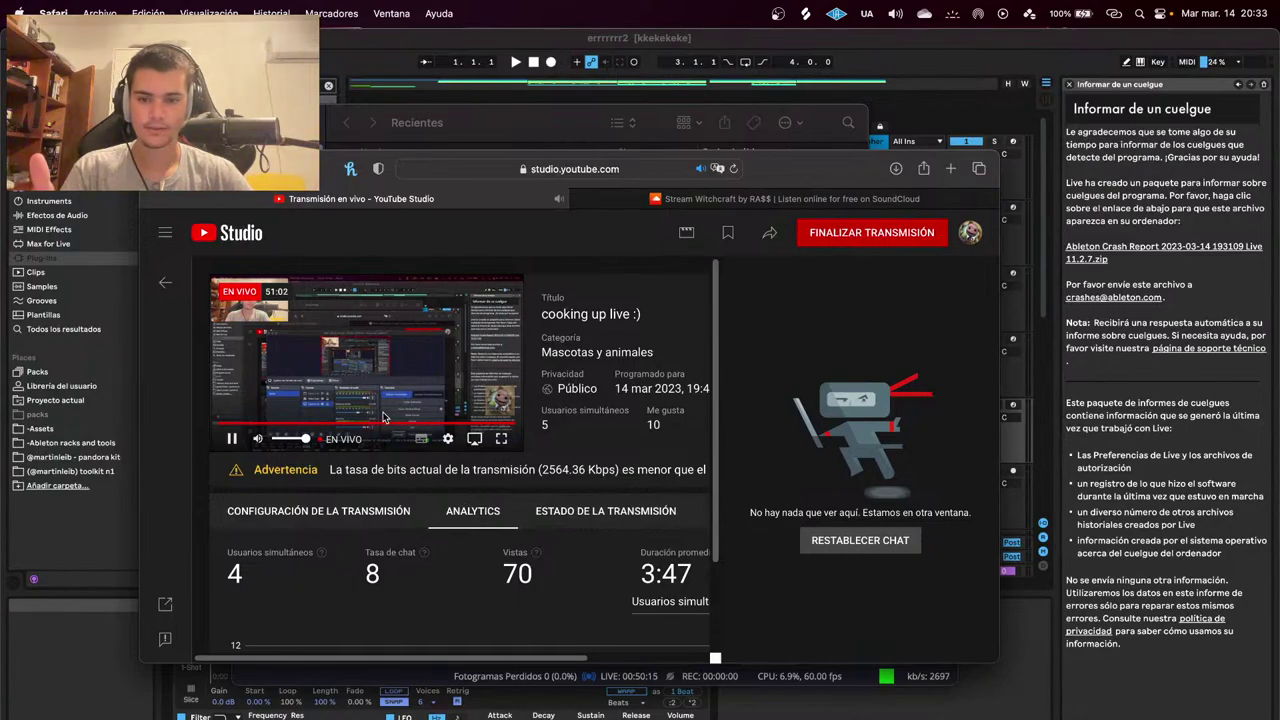
Switch to OBS Studio and check the Mic/Aux properties, keeping Universal Audio Thunderbolt as the device.
{"action": "left_click", "coordinate": [690, 677]}
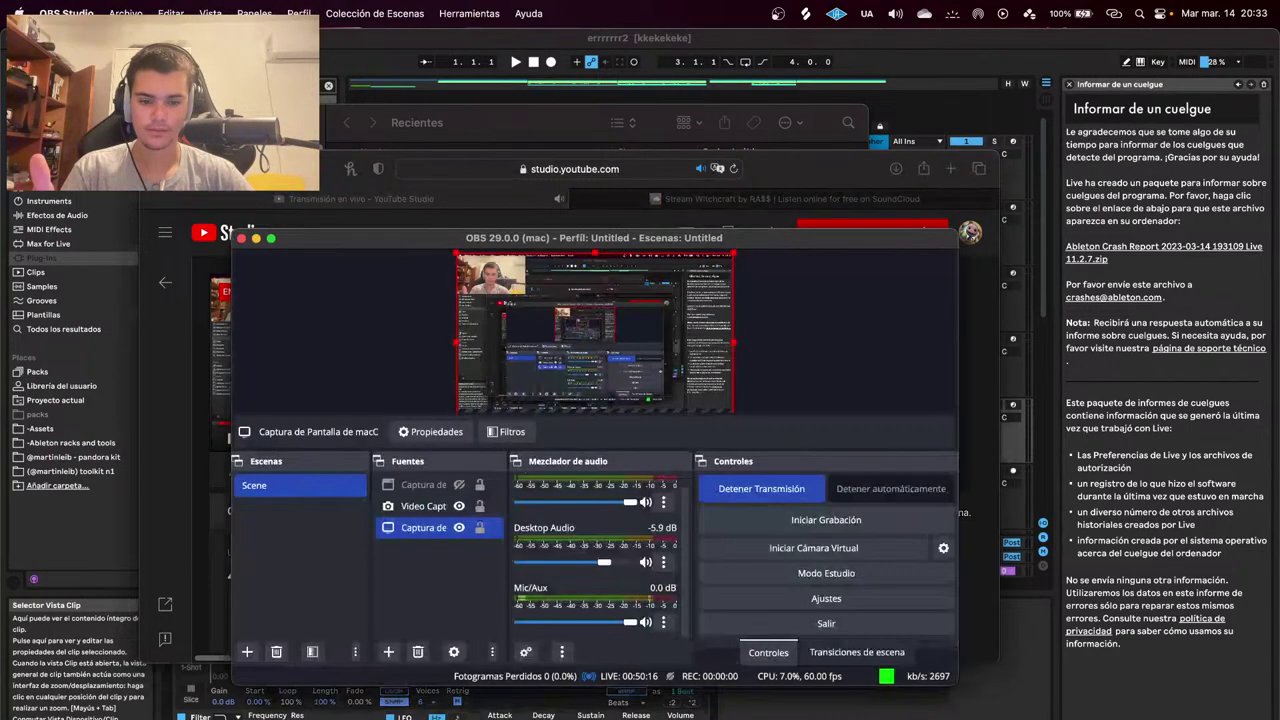
{"action": "left_click", "coordinate": [665, 621]}
{"action": "left_click", "coordinate": [698, 584]}
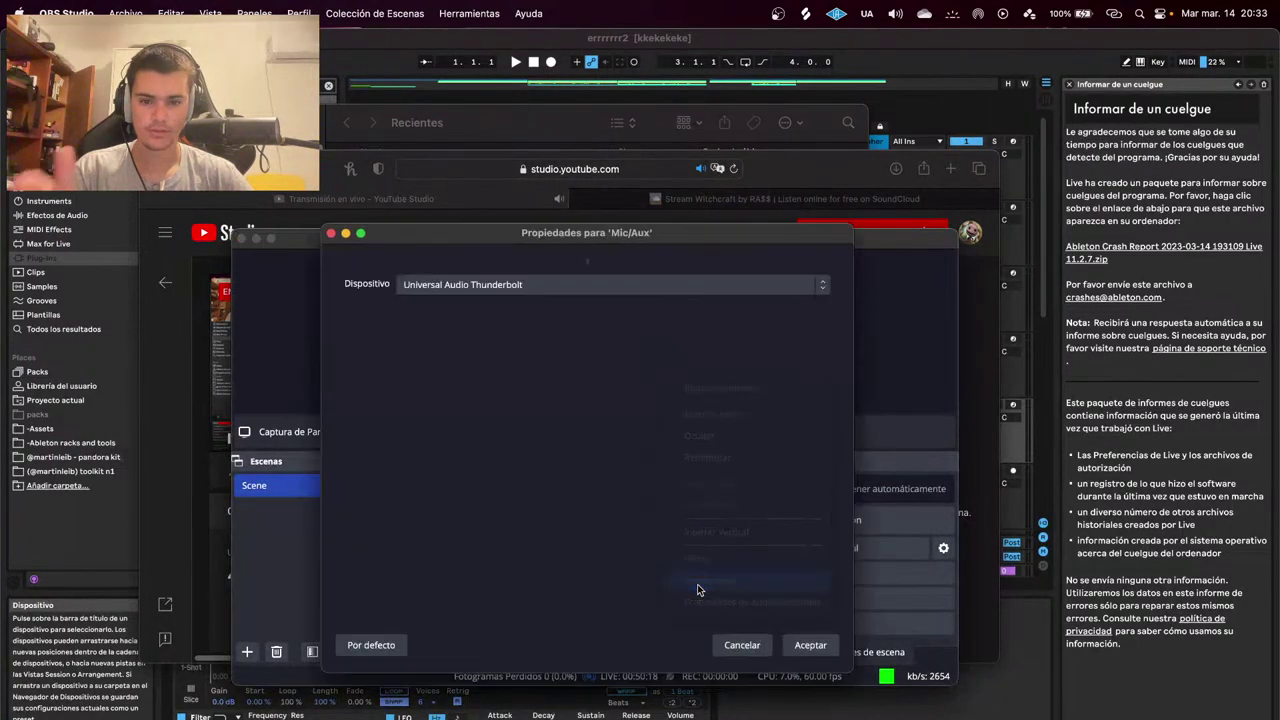
{"action": "left_click", "coordinate": [786, 645]}
Review the OBS audio and video settings, including the push-to-talk options, and close the settings without changes.
{"action": "left_click", "coordinate": [64, 12]}
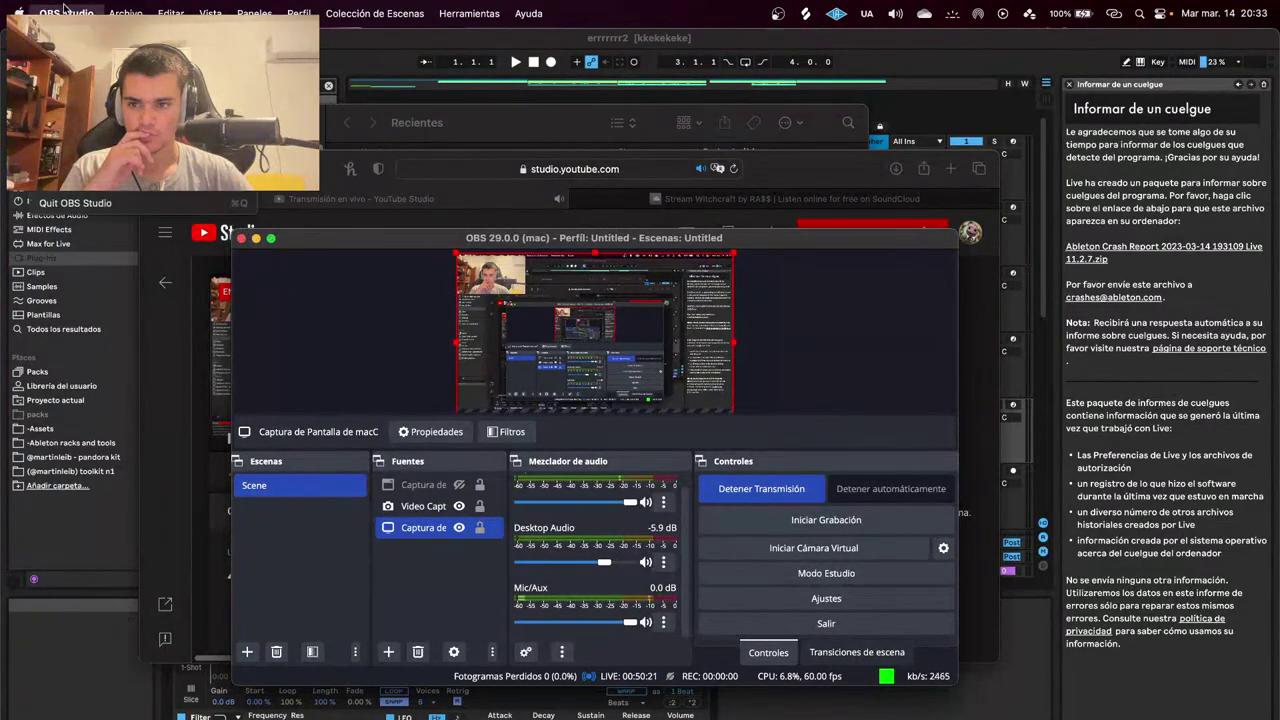
{"action": "left_click", "coordinate": [80, 74]}
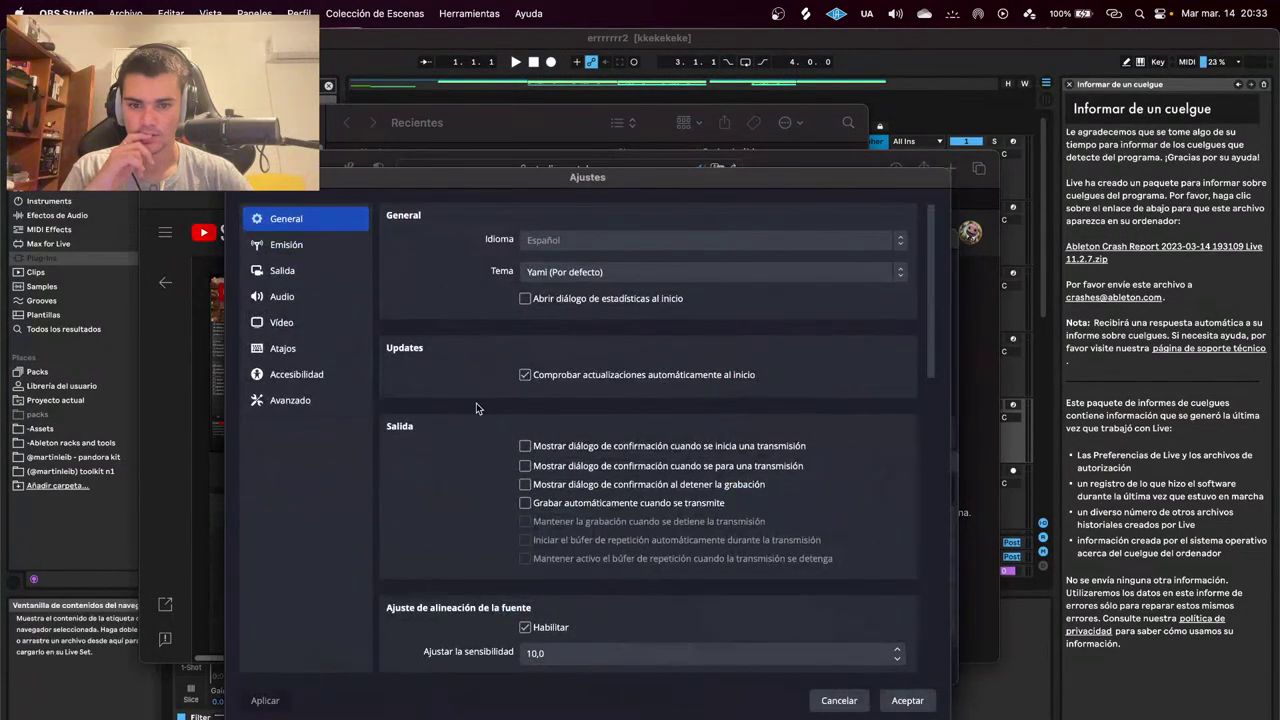
{"action": "left_click", "coordinate": [315, 304]}
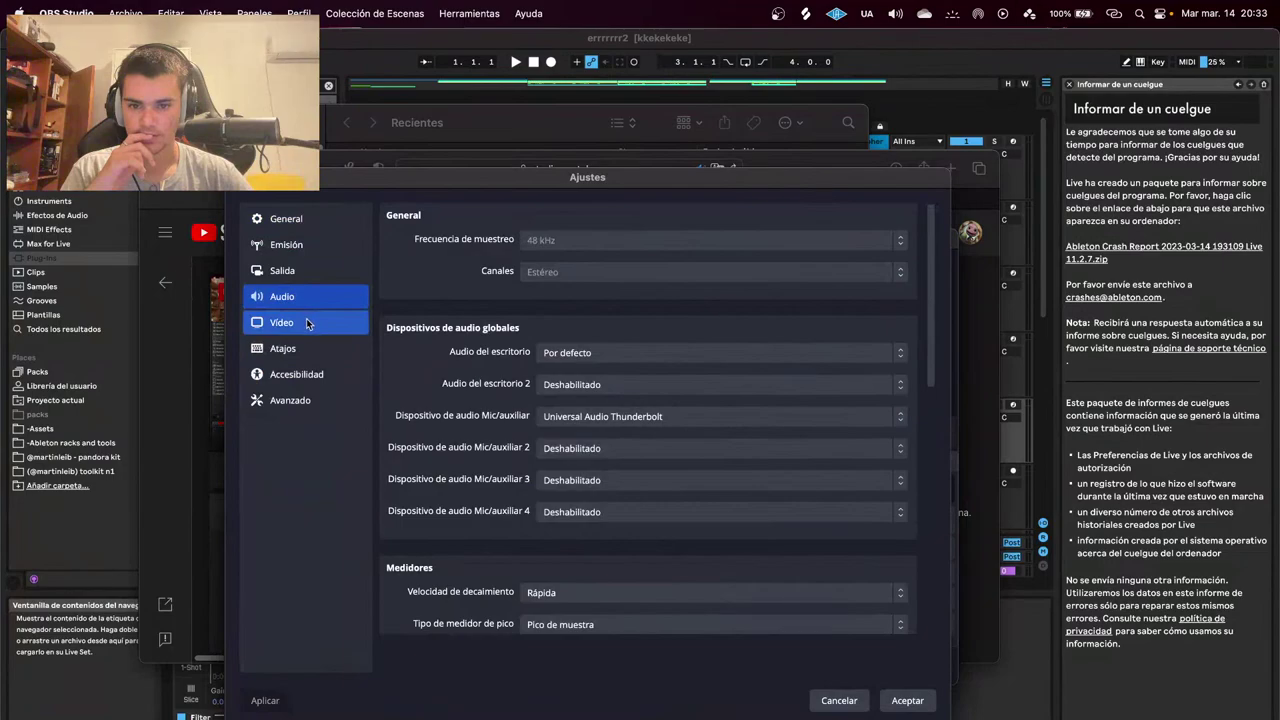
{"action": "left_click", "coordinate": [307, 322]}
{"action": "left_click", "coordinate": [310, 298]}
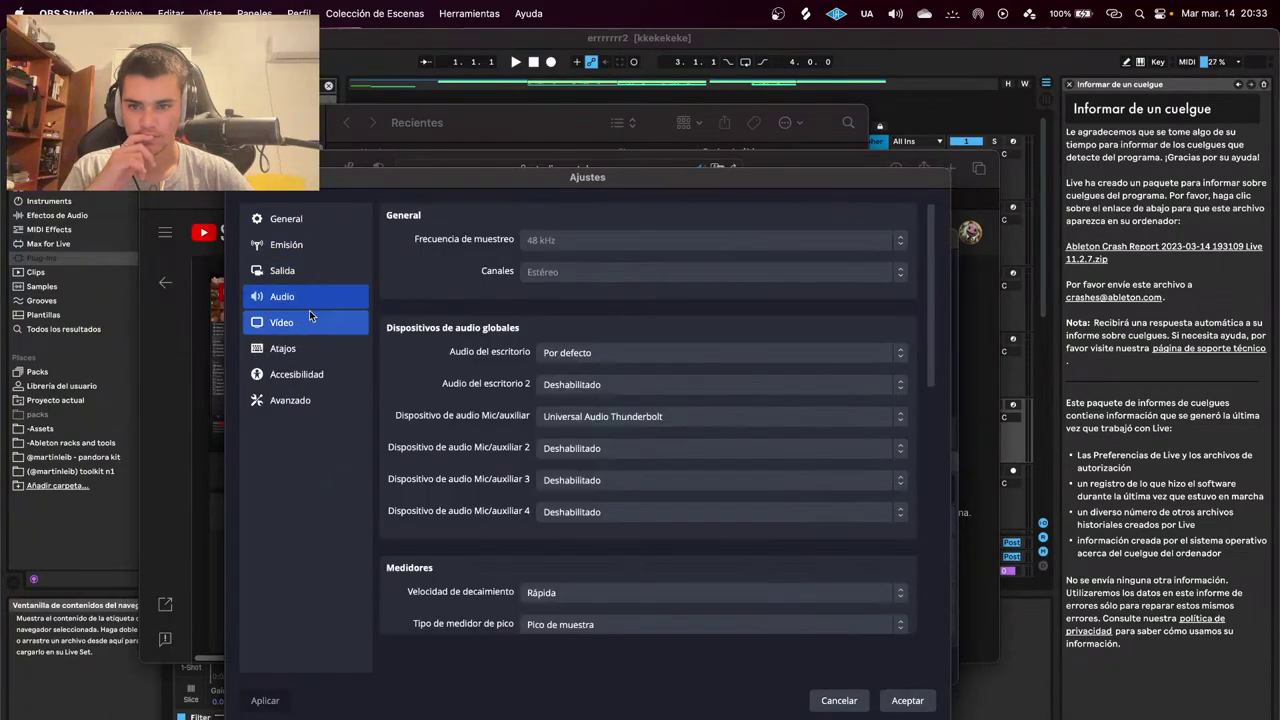
{"action": "left_click", "coordinate": [310, 320]}
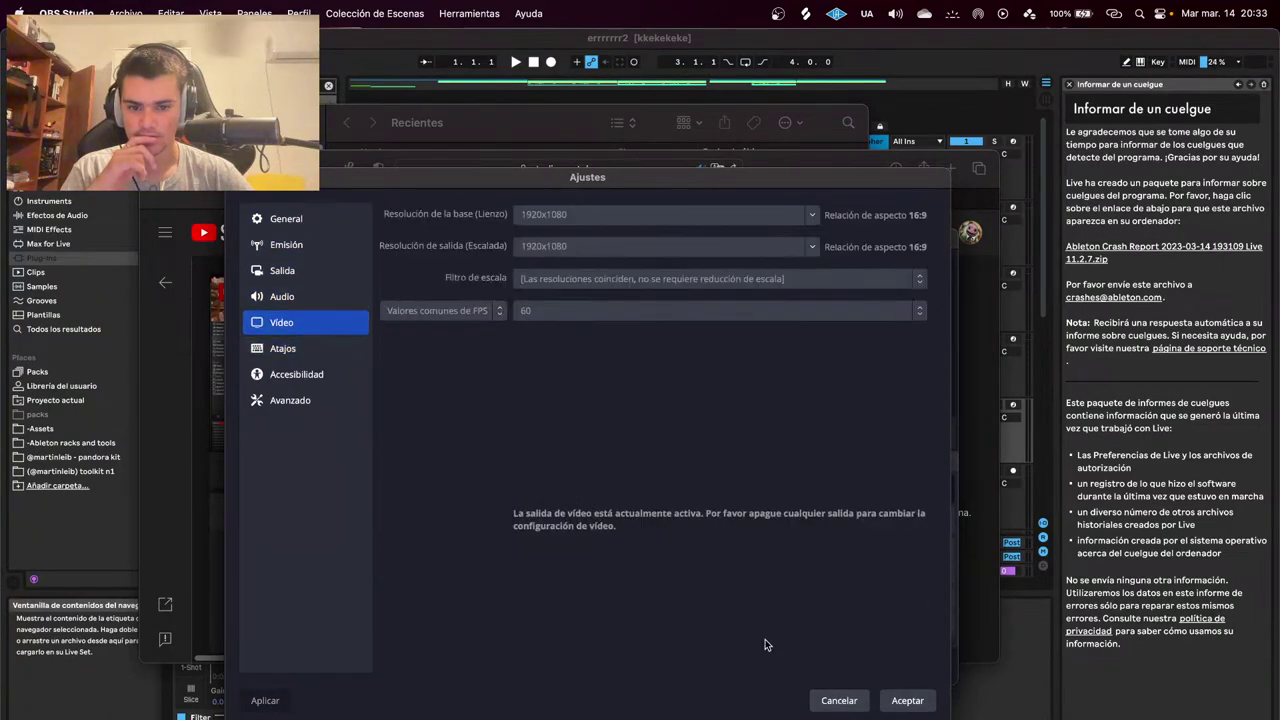
{"action": "left_click", "coordinate": [320, 292]}
{"action": "scroll", "coordinate": [478, 452], "scroll_direction": "down", "scroll_amount": 10}
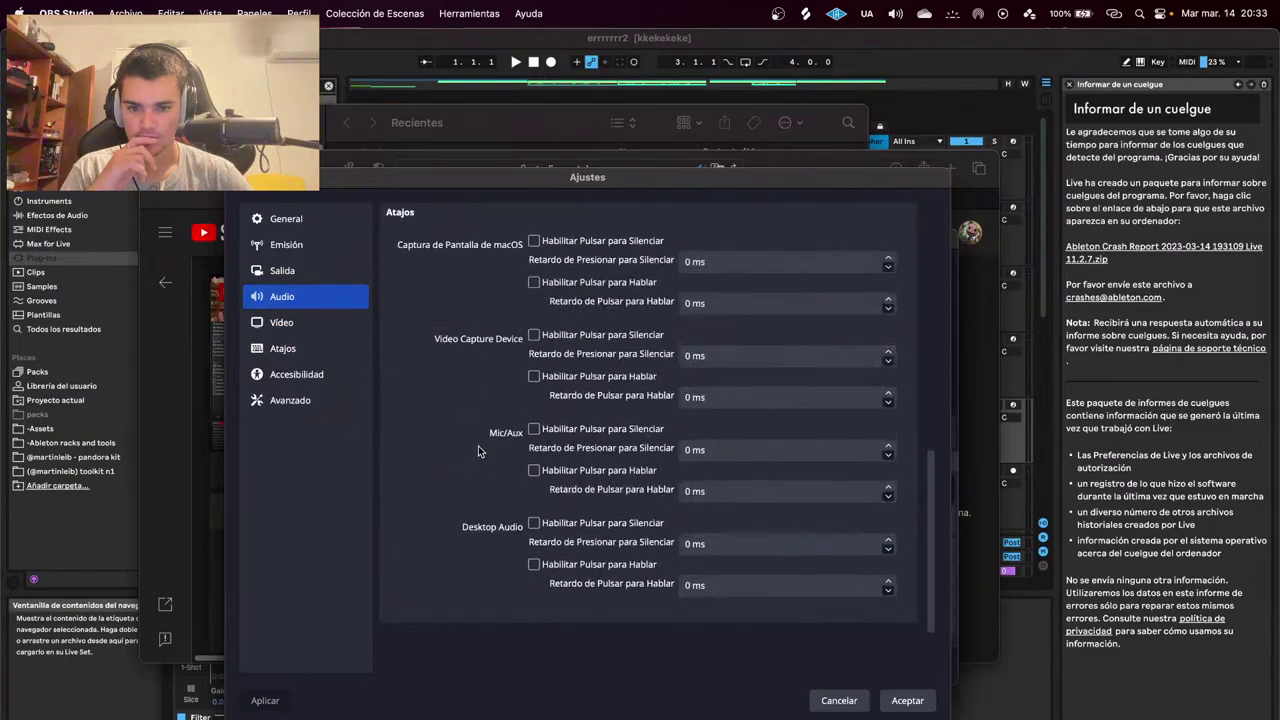
{"action": "left_click", "coordinate": [839, 700]}
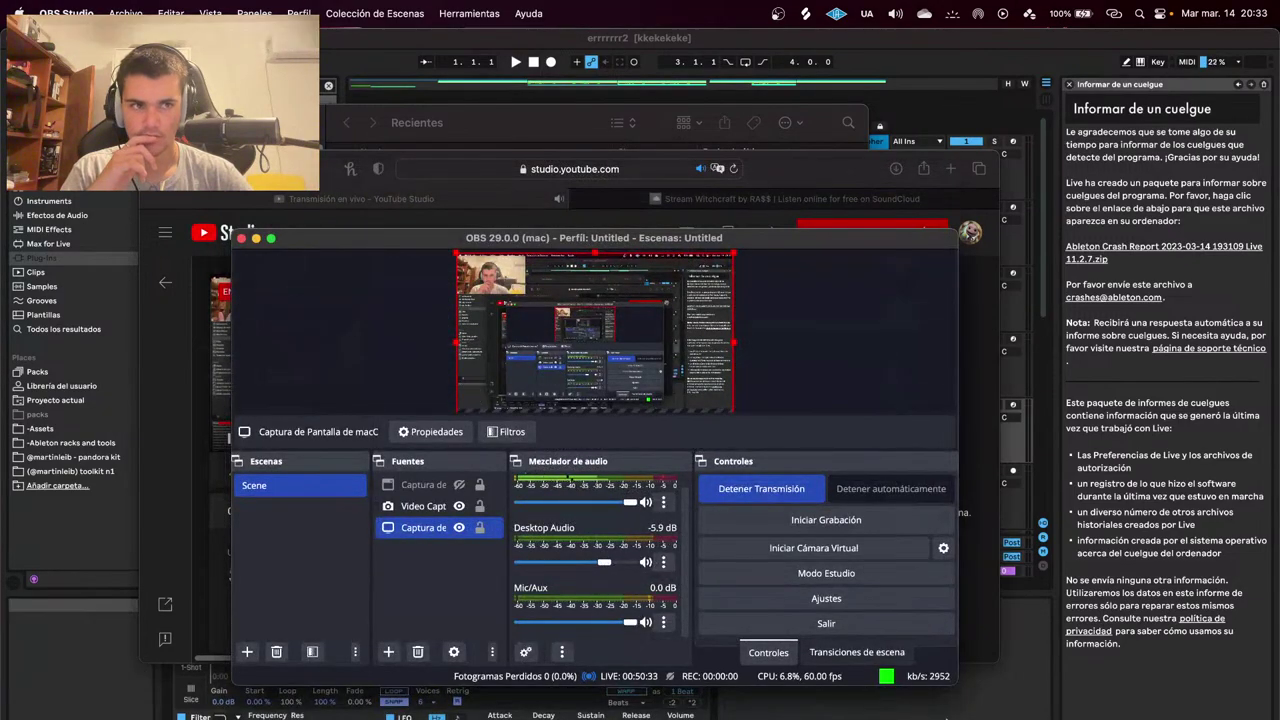
Switch back to YouTube Studio, lower the live preview's volume and pause its playback.
{"action": "left_click", "coordinate": [200, 586]}
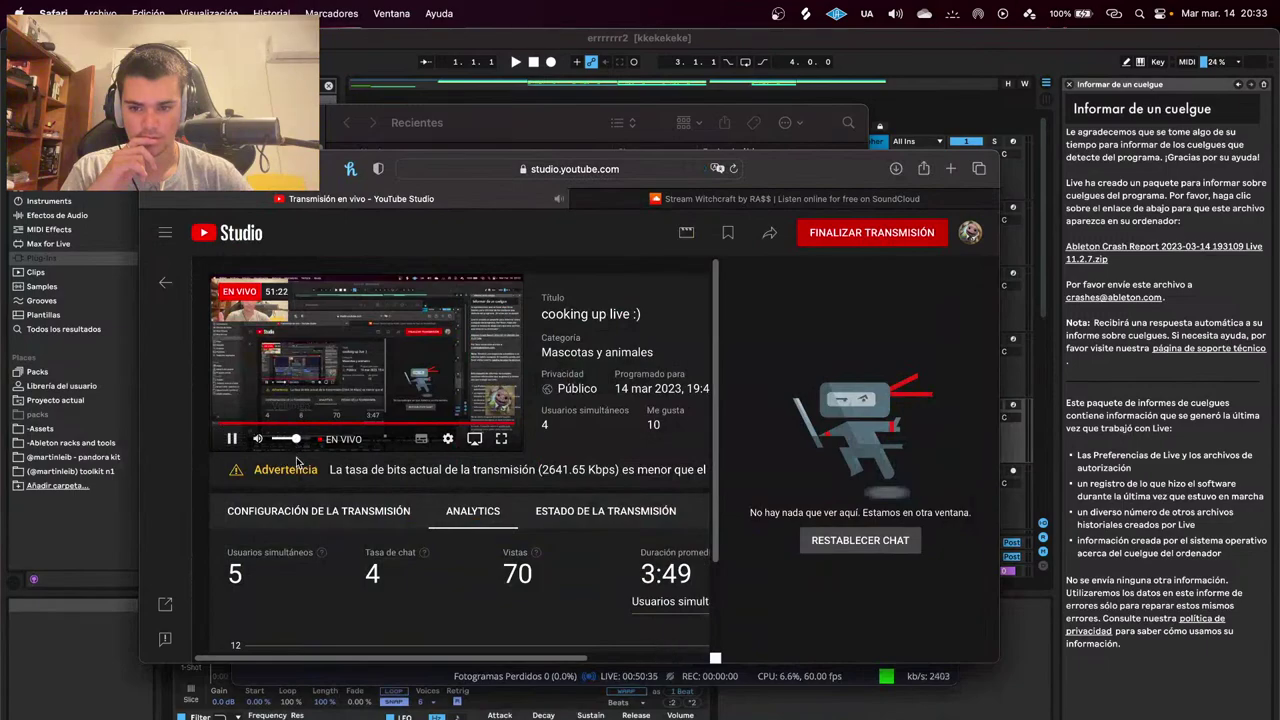
{"action": "left_click_drag", "start_coordinate": [297, 440], "coordinate": [279, 445]}
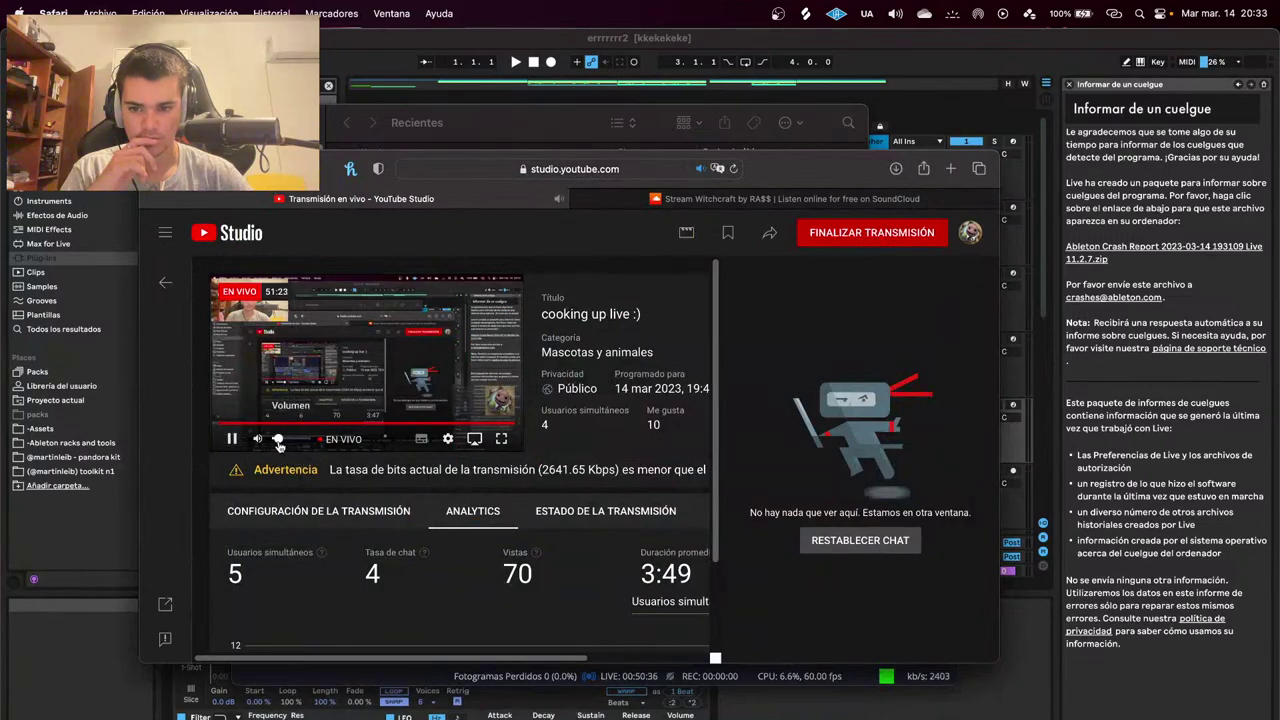
{"action": "left_click", "coordinate": [364, 391]}
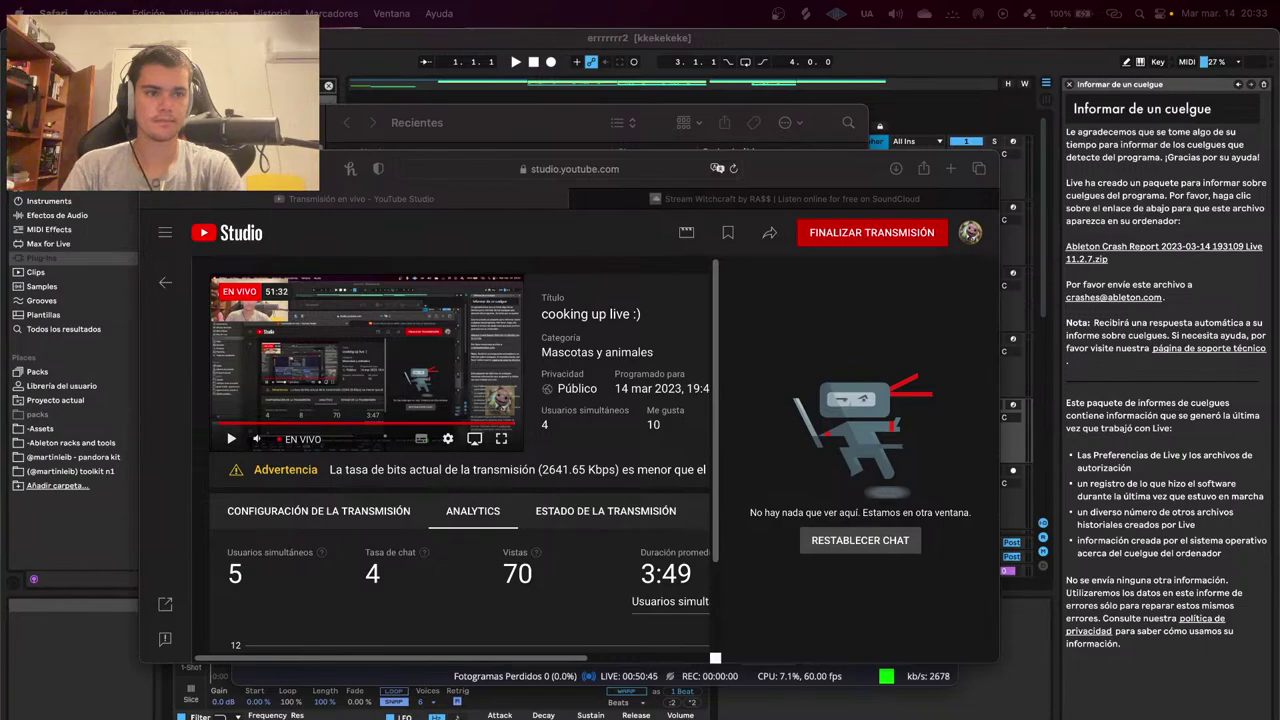
Restart the transmission in OBS Studio and move the YouTube Studio browser window out of the way.
{"action": "left_click", "coordinate": [876, 679]}
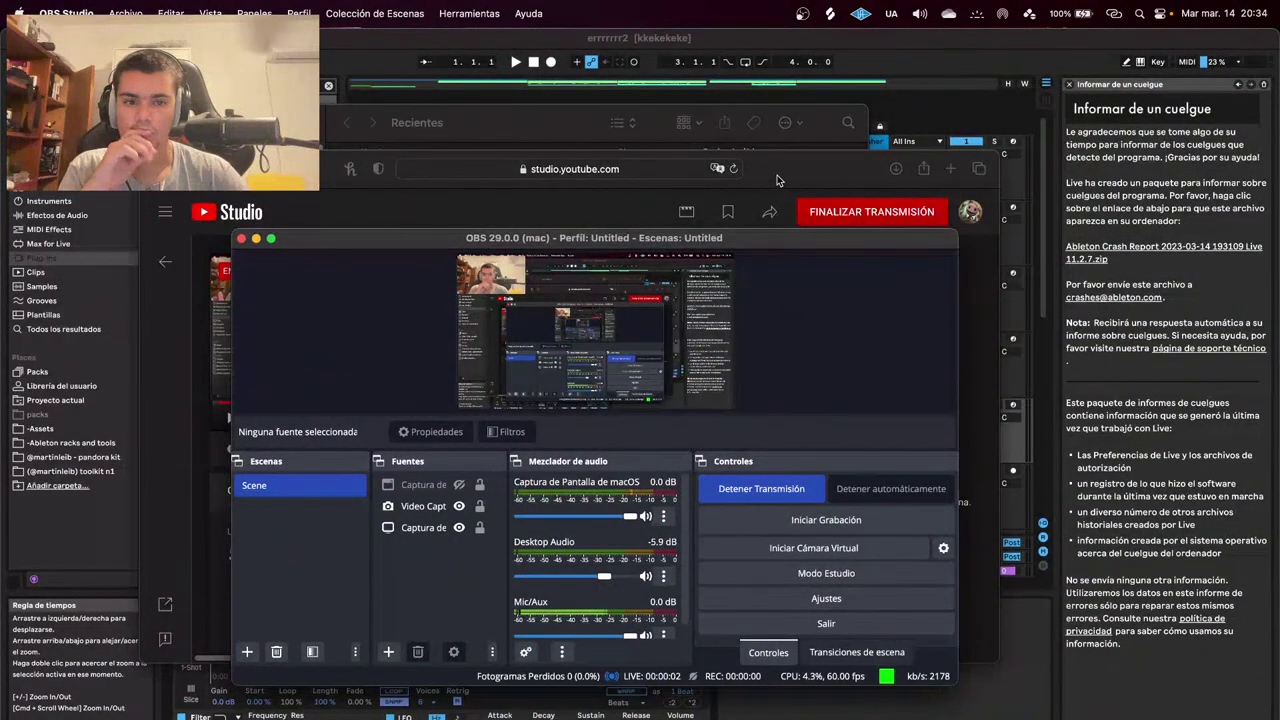
{"action": "left_click", "coordinate": [738, 172]}
{"action": "left_click_drag", "start_coordinate": [776, 175], "coordinate": [1279, 80]}
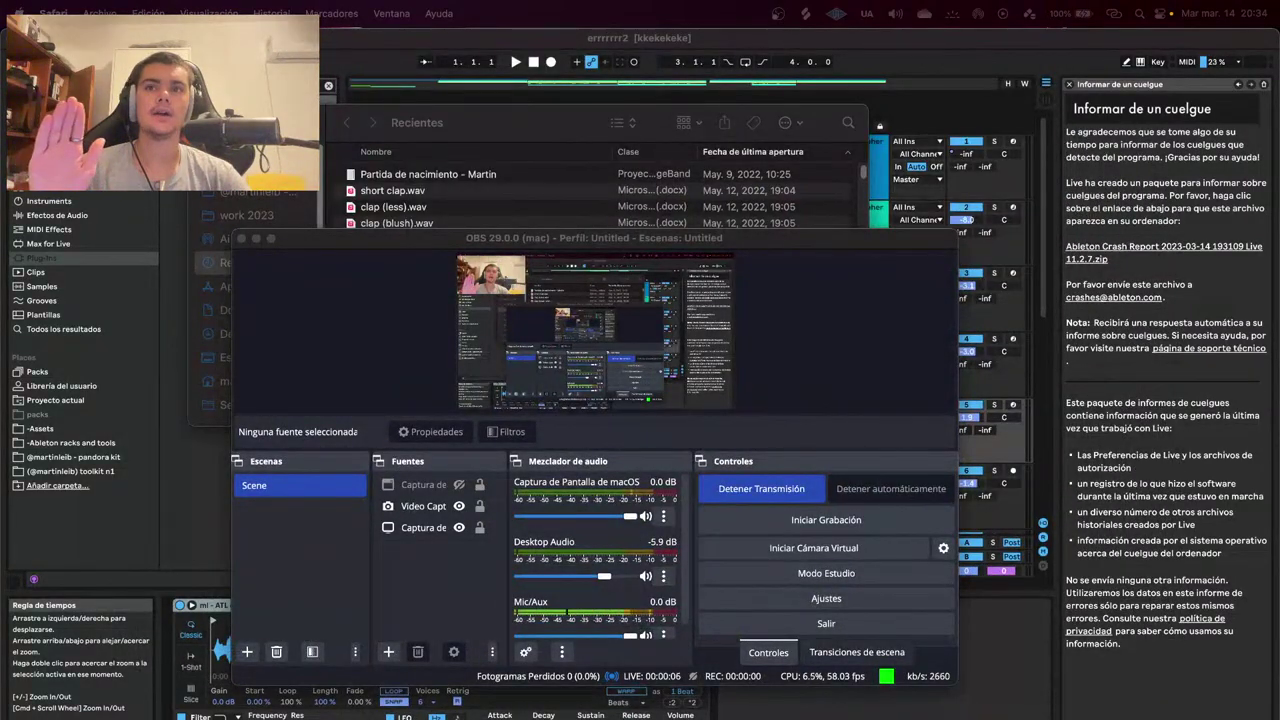
{"action": "left_click", "coordinate": [771, 297]}
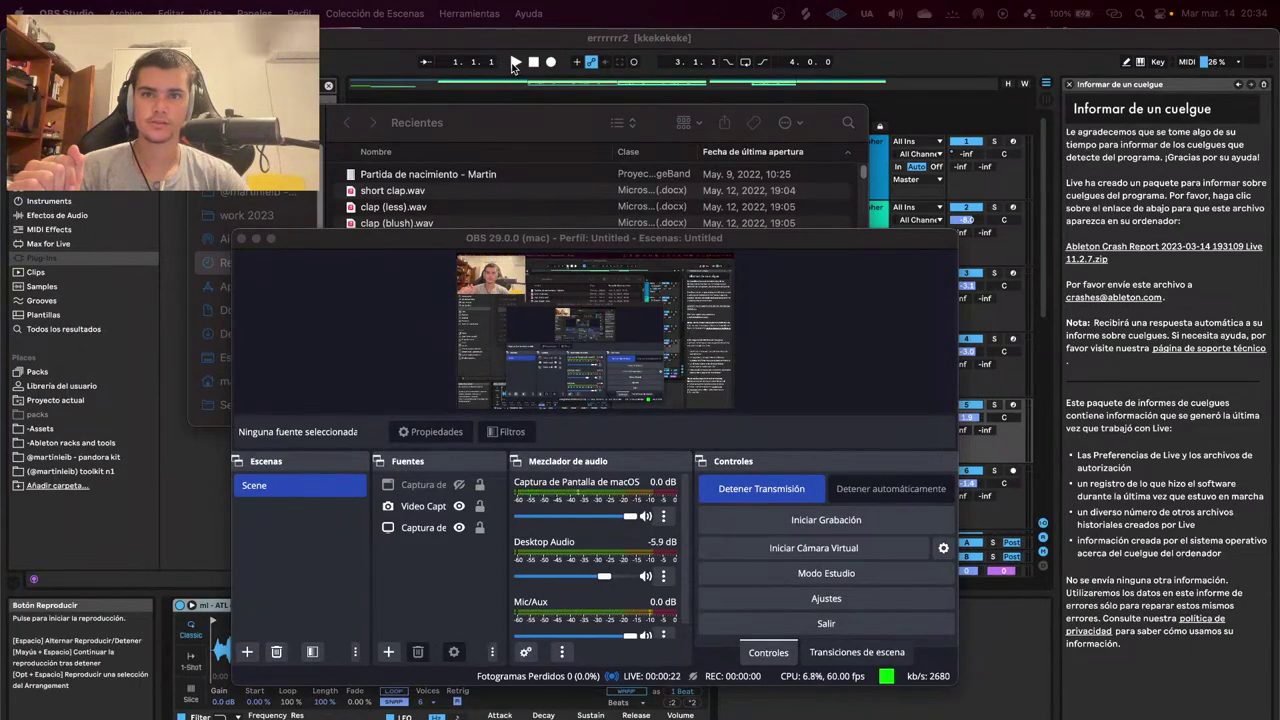
Test the stream's sound by playing and stopping the opening bars in Live, and return to OBS Studio.
{"action": "left_click", "coordinate": [513, 62]}
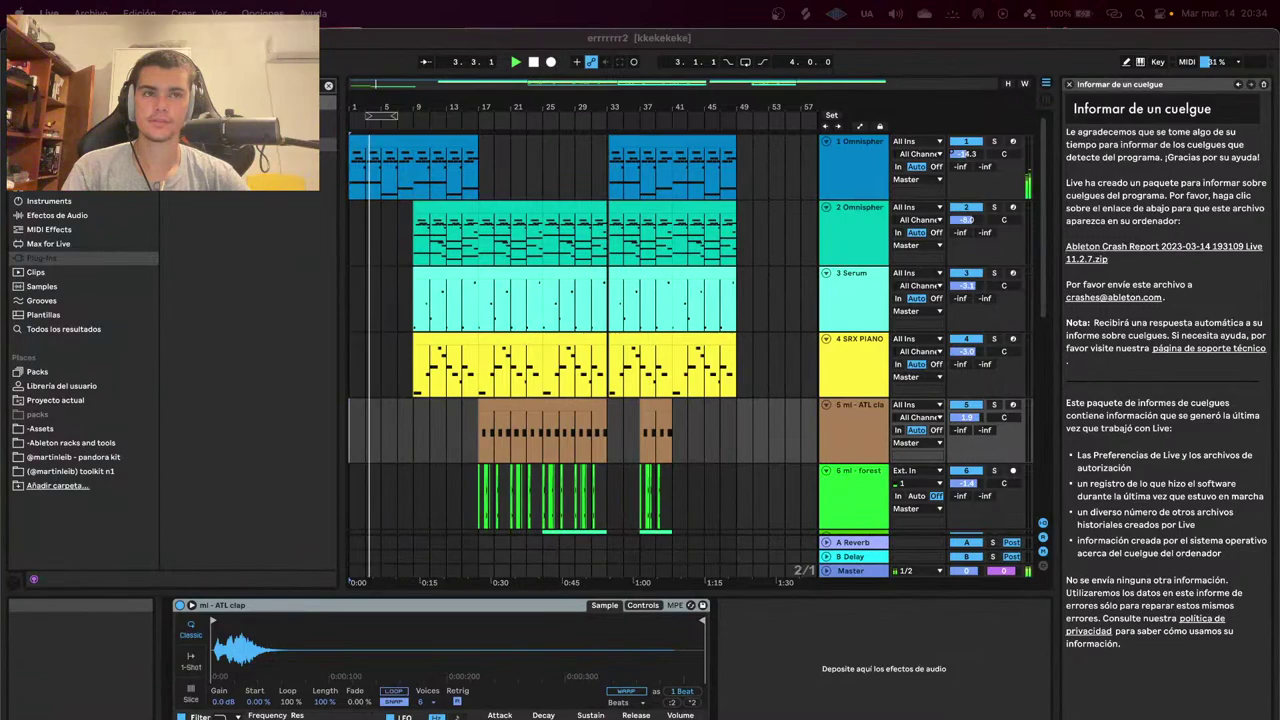
{"action": "left_click", "coordinate": [534, 62]}
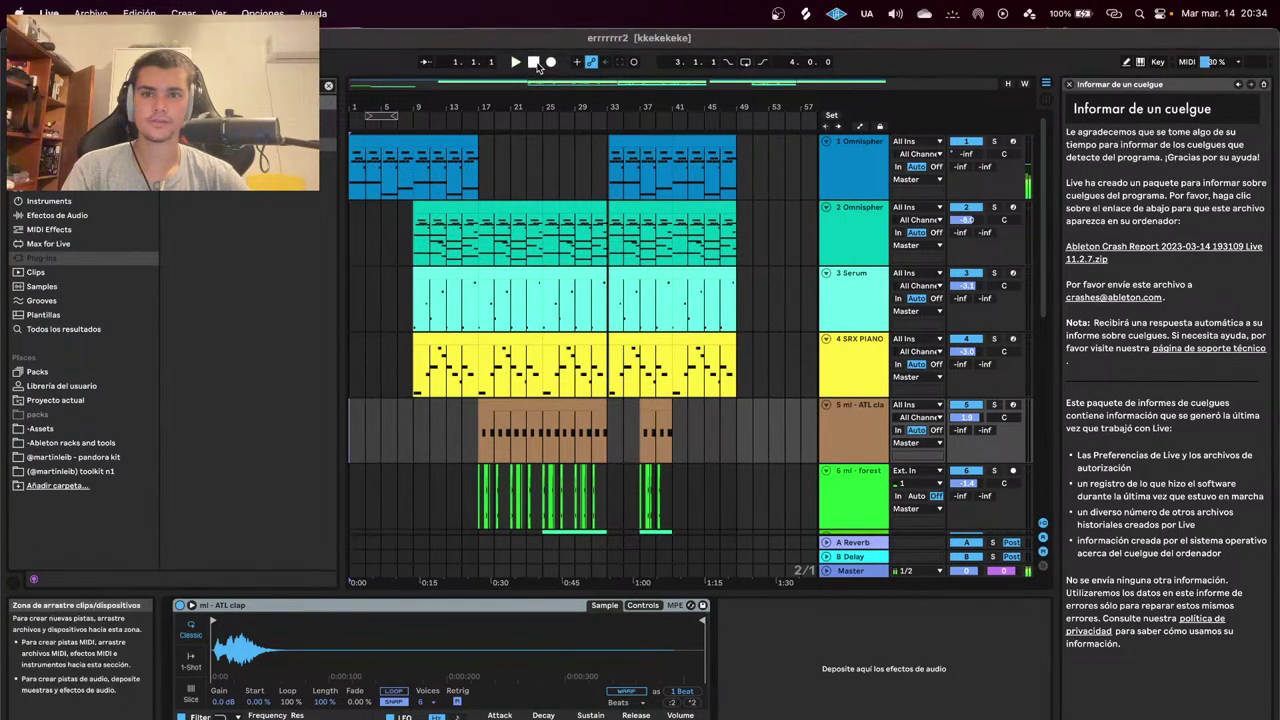
{"action": "key", "text": "super+Tab"}
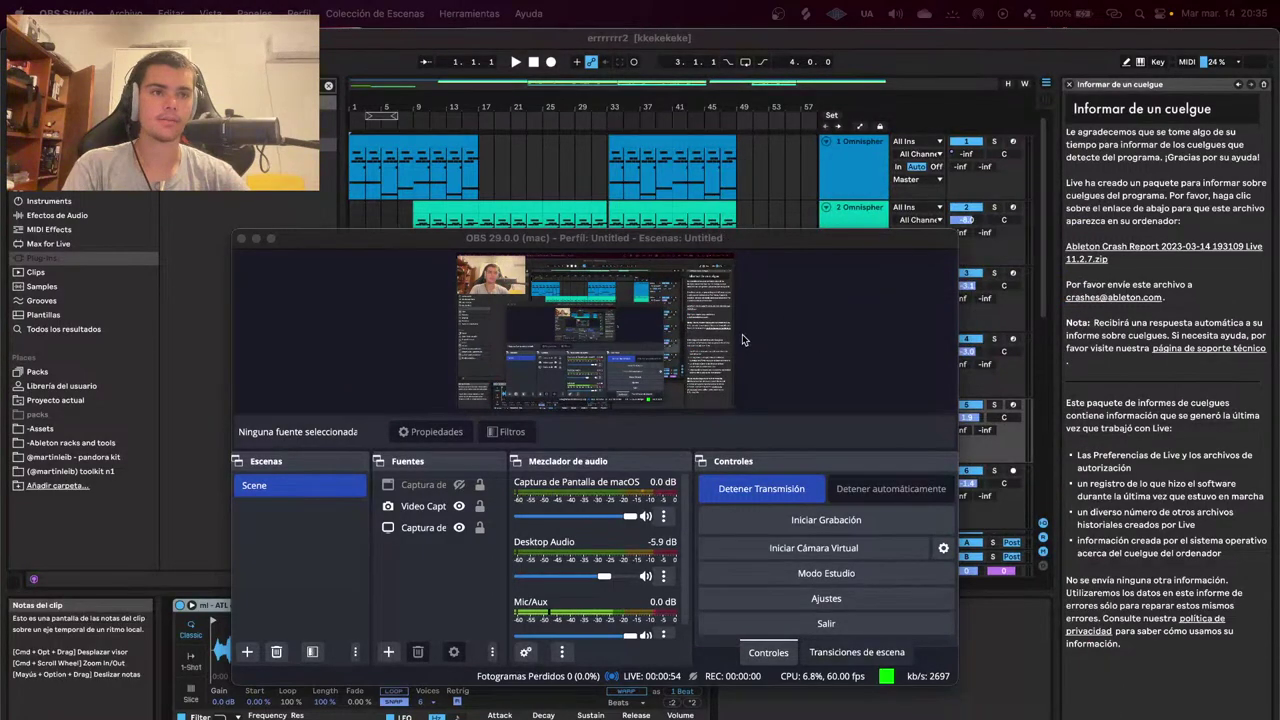
Switch to Live and play the arrangement from the start, examining all tracks and the clap gap around bar 33.
{"action": "left_click", "coordinate": [791, 181]}
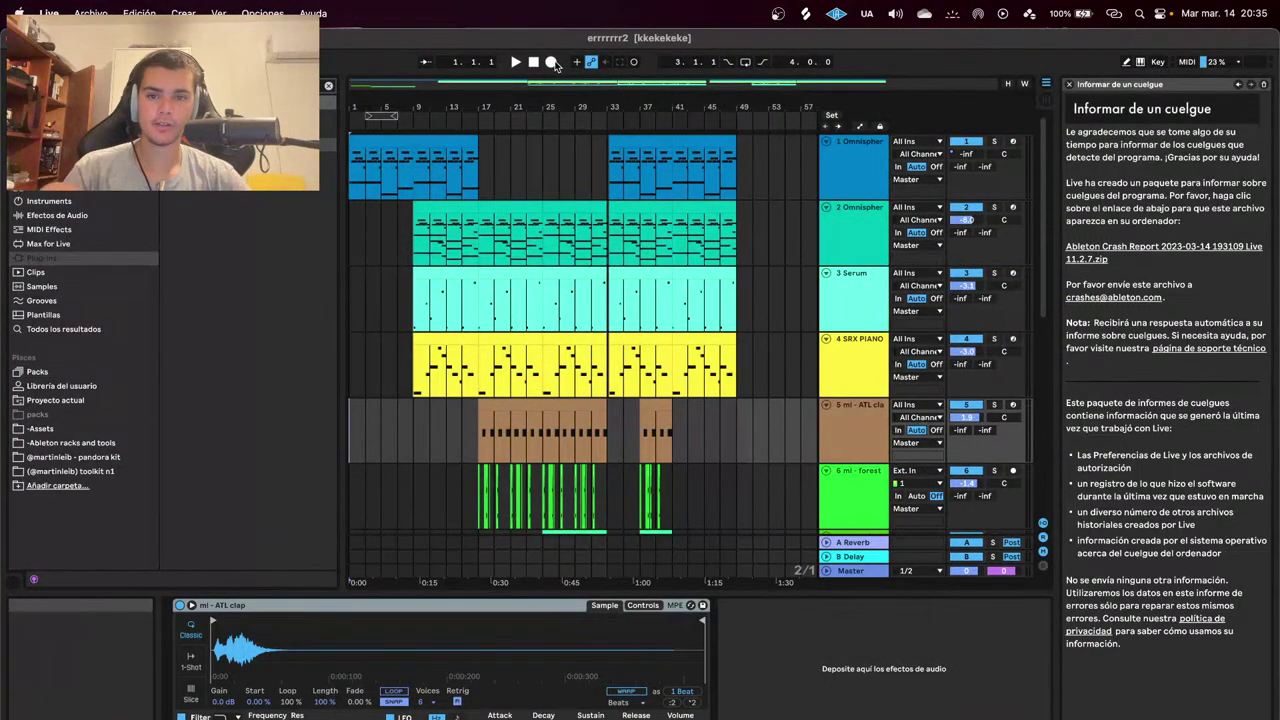
{"action": "scroll", "coordinate": [553, 182], "scroll_direction": "down", "scroll_amount": 5}
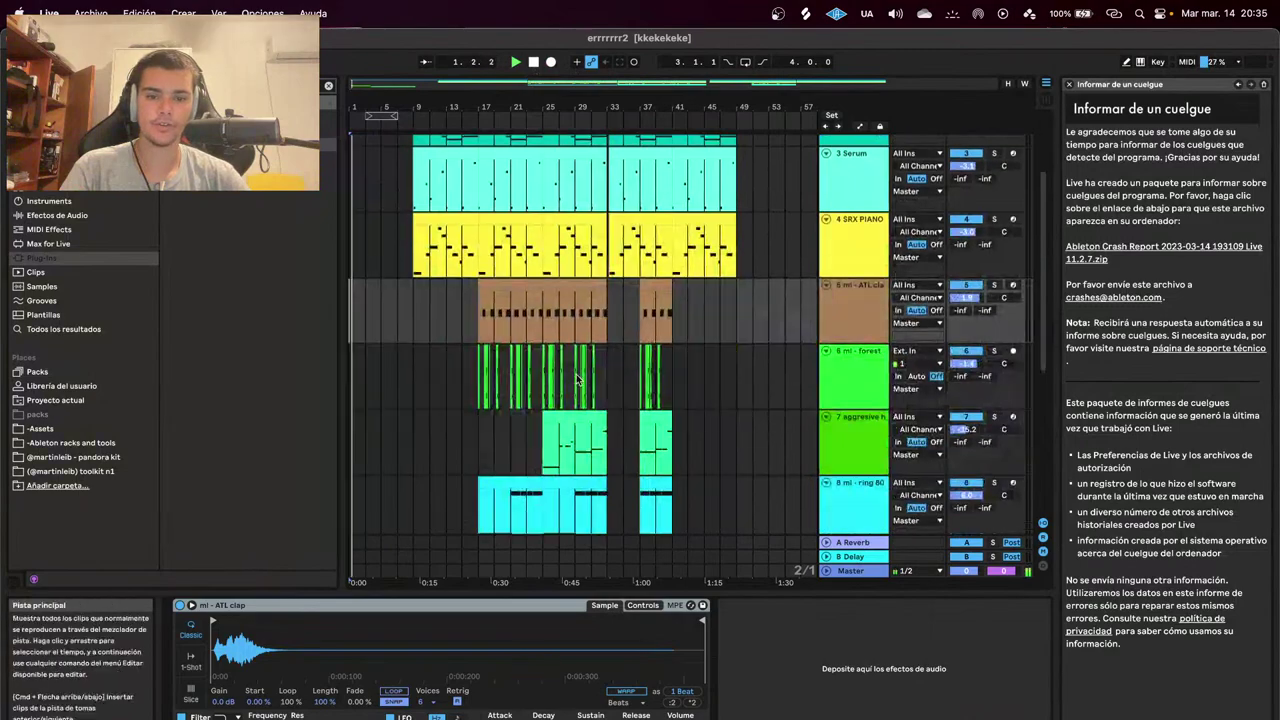
{"action": "scroll", "coordinate": [354, 456], "scroll_direction": "up", "scroll_amount": 10}
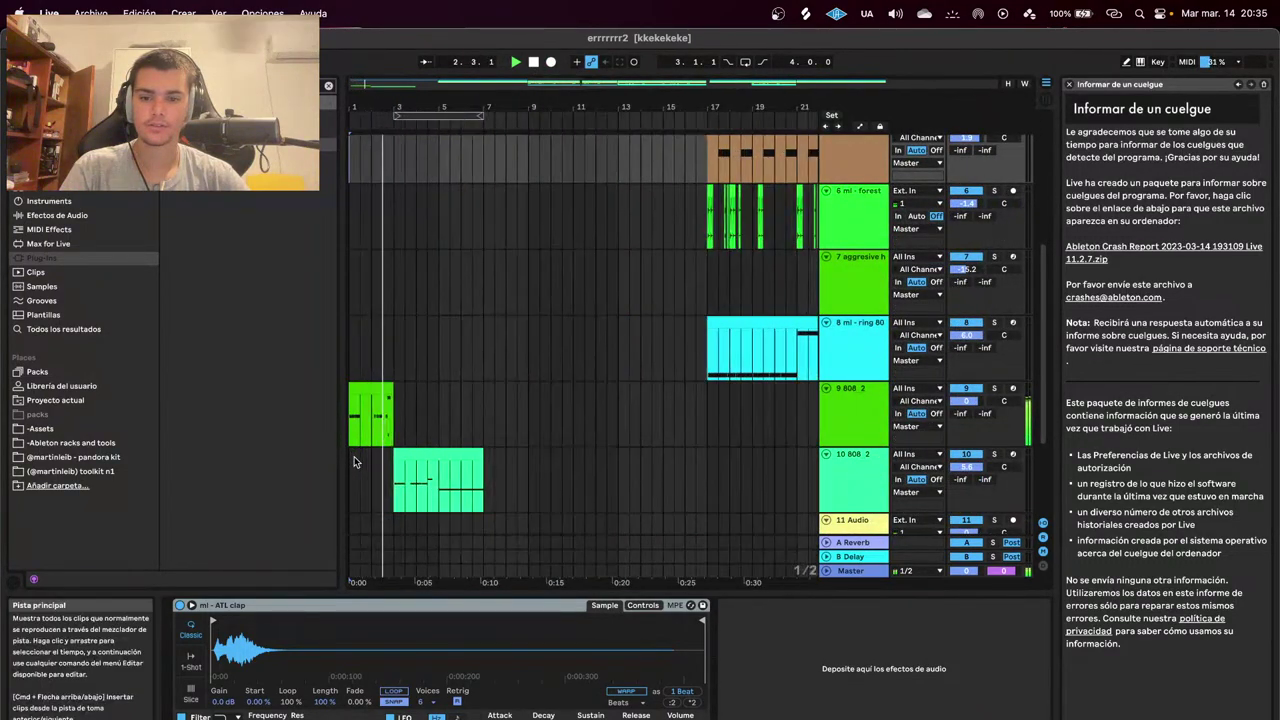
{"action": "scroll", "coordinate": [480, 472], "scroll_direction": "down", "scroll_amount": 10}
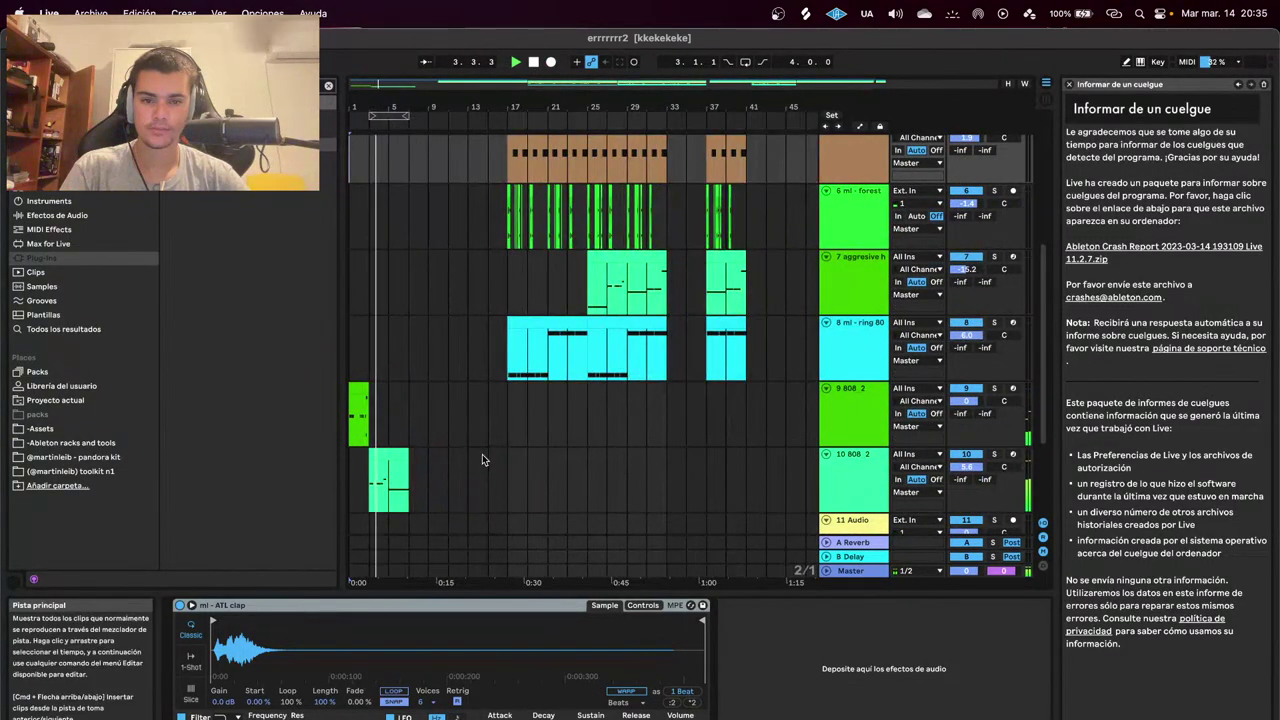
{"action": "scroll", "coordinate": [482, 456], "scroll_direction": "up", "scroll_amount": 5}
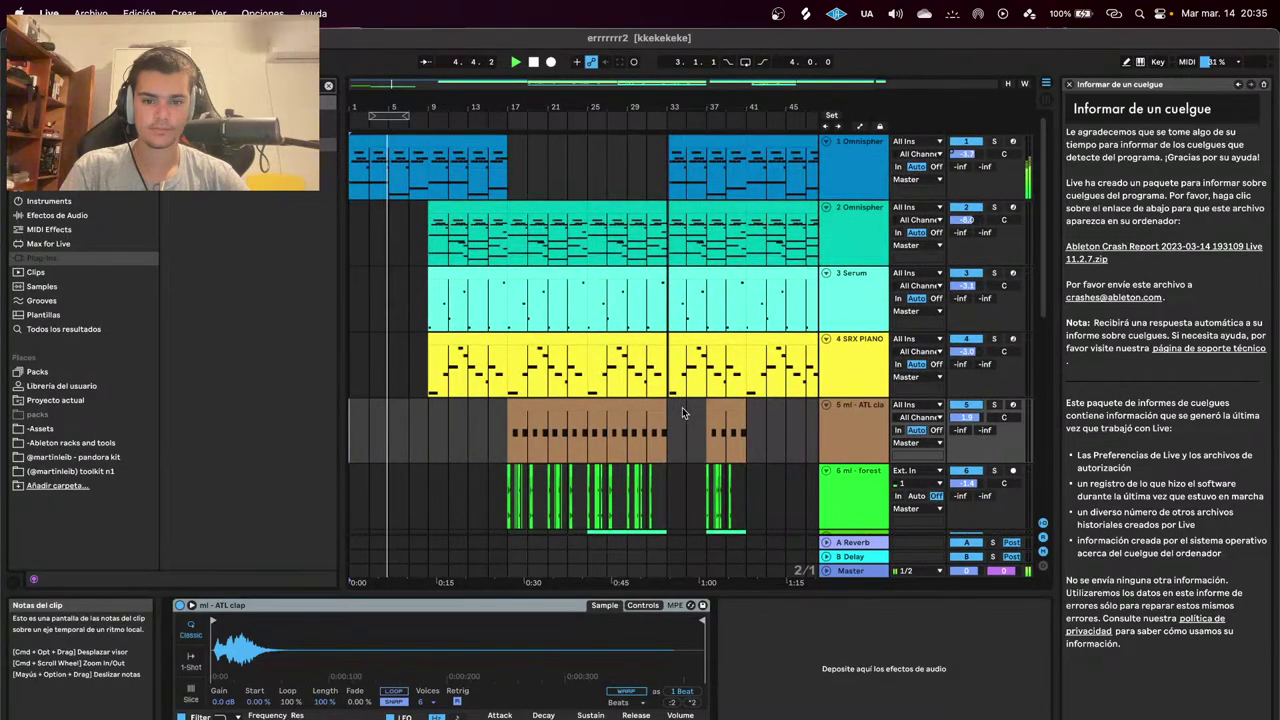
{"action": "scroll", "coordinate": [683, 412], "scroll_direction": "up", "scroll_amount": 10}
{"action": "left_click_drag", "start_coordinate": [655, 405], "coordinate": [472, 137]}
{"action": "scroll", "coordinate": [553, 412], "scroll_direction": "down", "scroll_amount": 10}
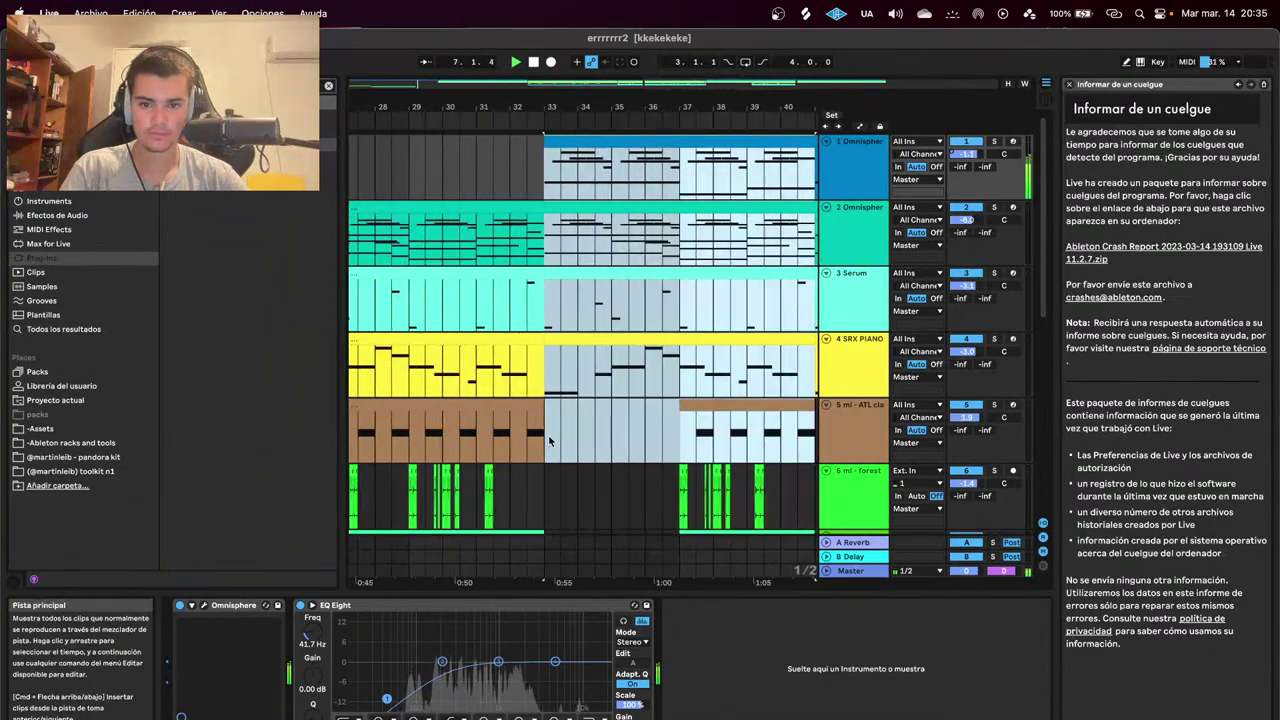
{"action": "left_click", "coordinate": [561, 439]}
{"action": "scroll", "coordinate": [558, 441], "scroll_direction": "down", "scroll_amount": 4}
{"action": "scroll", "coordinate": [500, 438], "scroll_direction": "down", "scroll_amount": 3}
{"action": "scroll", "coordinate": [464, 434], "scroll_direction": "down", "scroll_amount": 4}
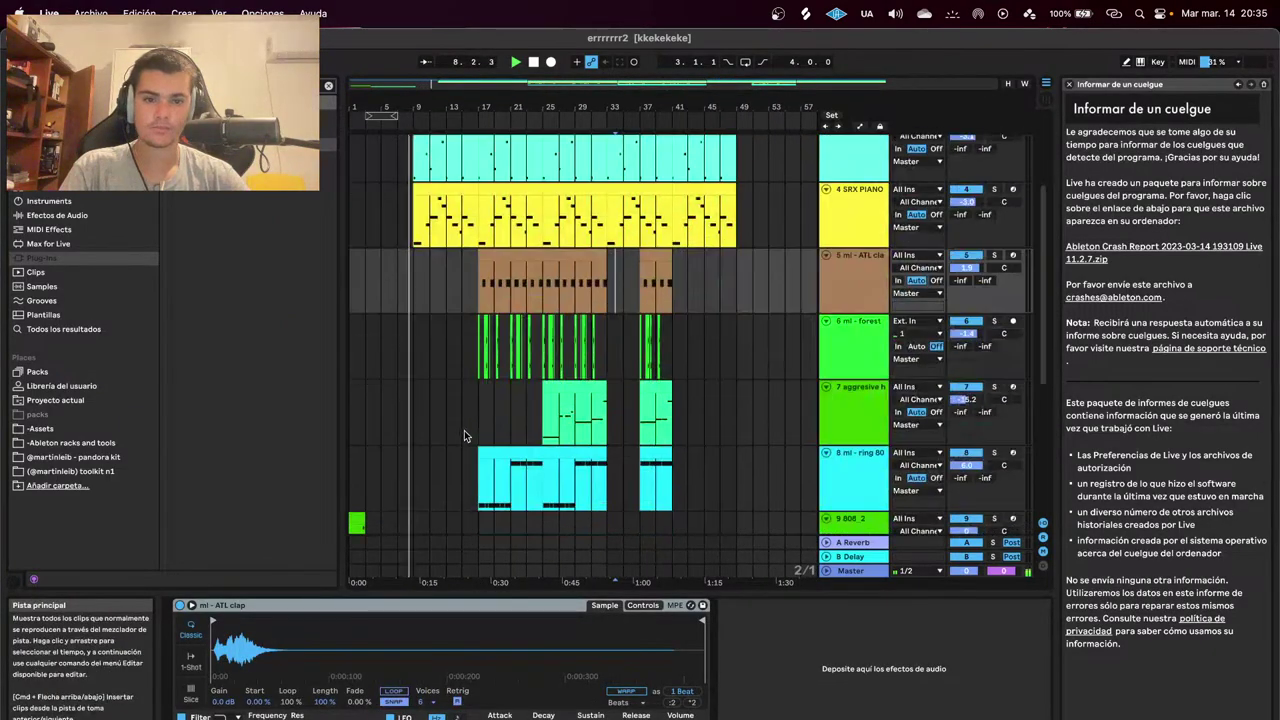
Select the first Omnisphere track's clip before bar 17 and set its EQ Eight low-cut frequency to 79.1 Hz and Scale to 112 %.
{"action": "scroll", "coordinate": [464, 430], "scroll_direction": "up", "scroll_amount": 6}
{"action": "scroll", "coordinate": [462, 429], "scroll_direction": "up", "scroll_amount": 5}
{"action": "left_click", "coordinate": [463, 136]}
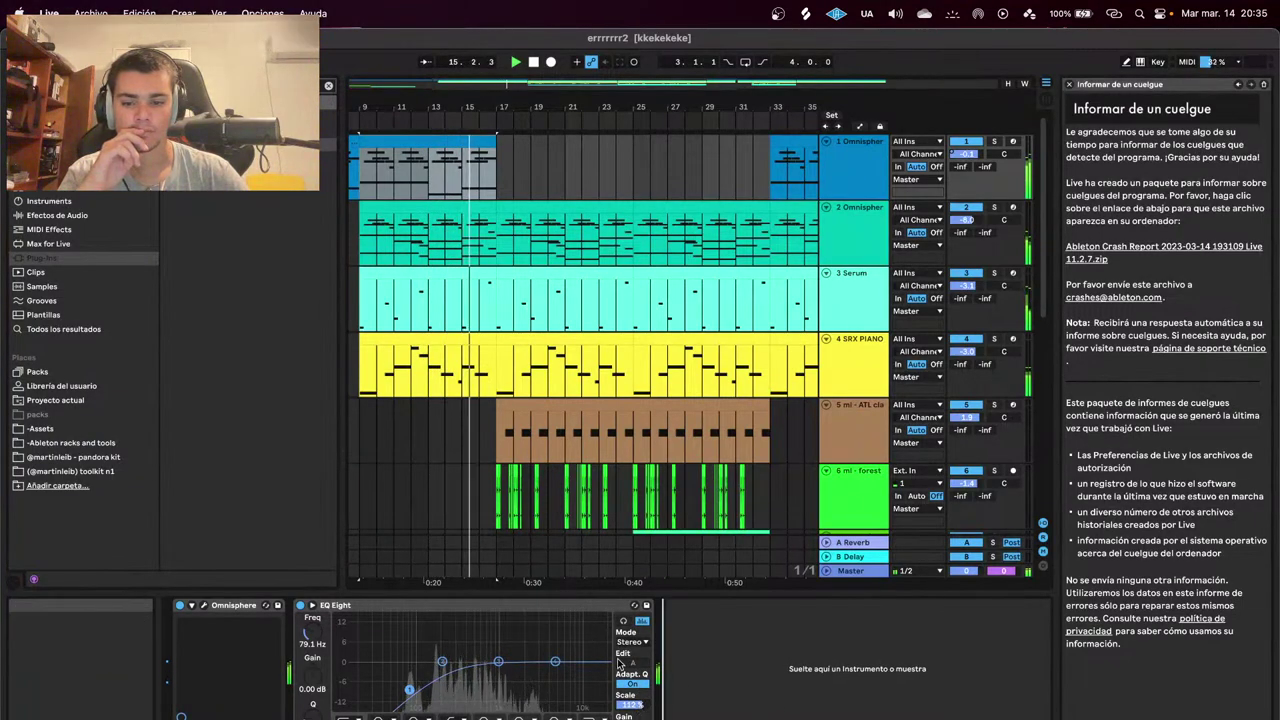
Lower the ring 808 track's volume to 2.3 dB while the arrangement plays.
{"action": "scroll", "coordinate": [490, 430], "scroll_direction": "down", "scroll_amount": 3}
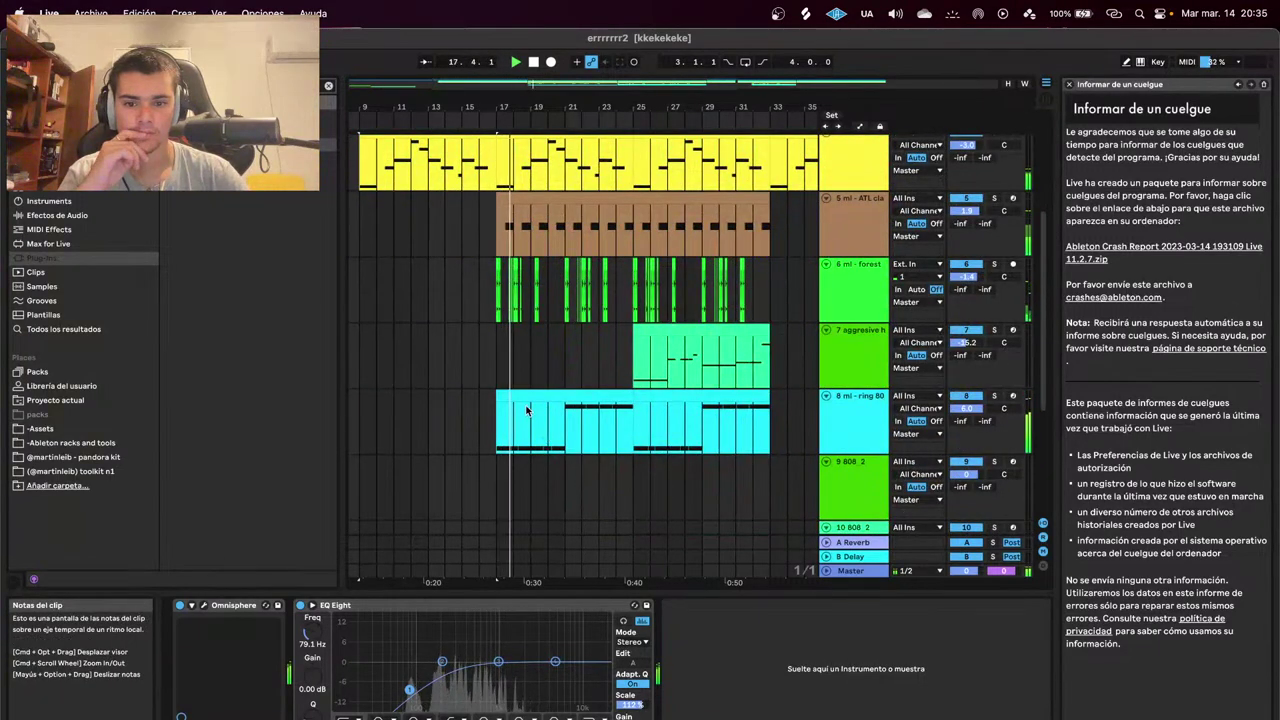
{"action": "scroll", "coordinate": [527, 410], "scroll_direction": "up", "scroll_amount": 2}
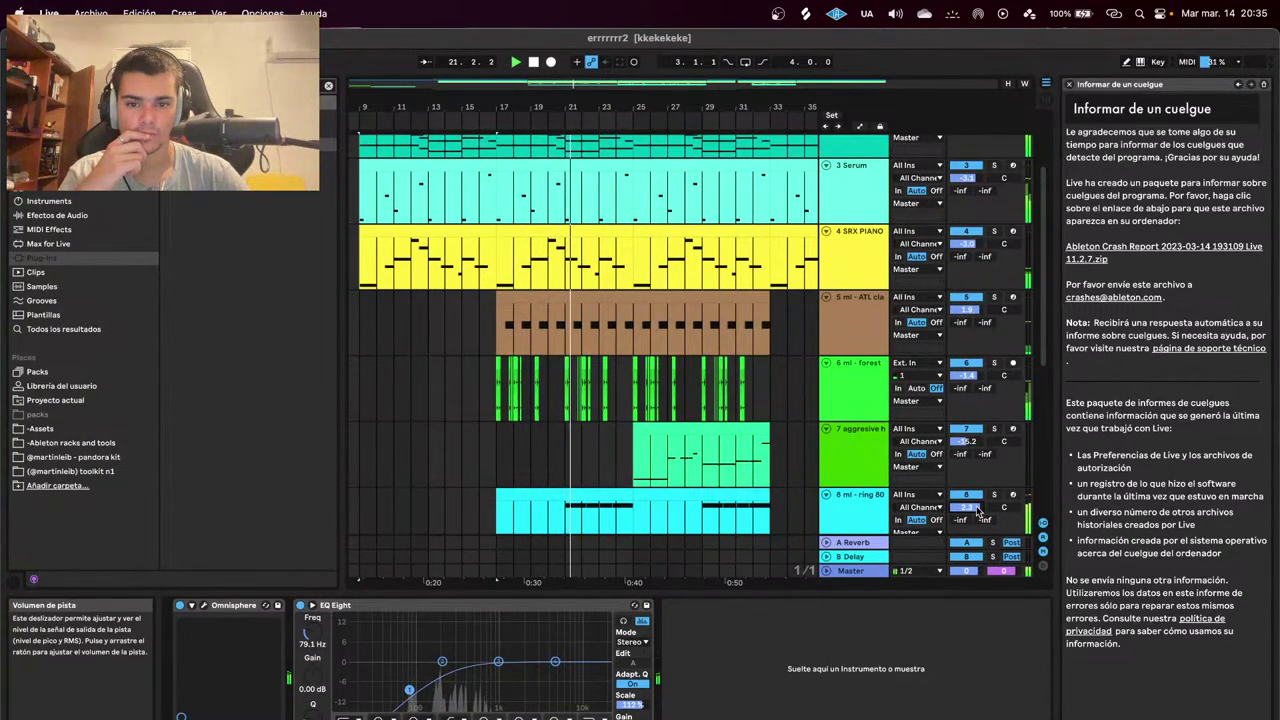
{"action": "scroll", "coordinate": [678, 463], "scroll_direction": "down", "scroll_amount": 2}
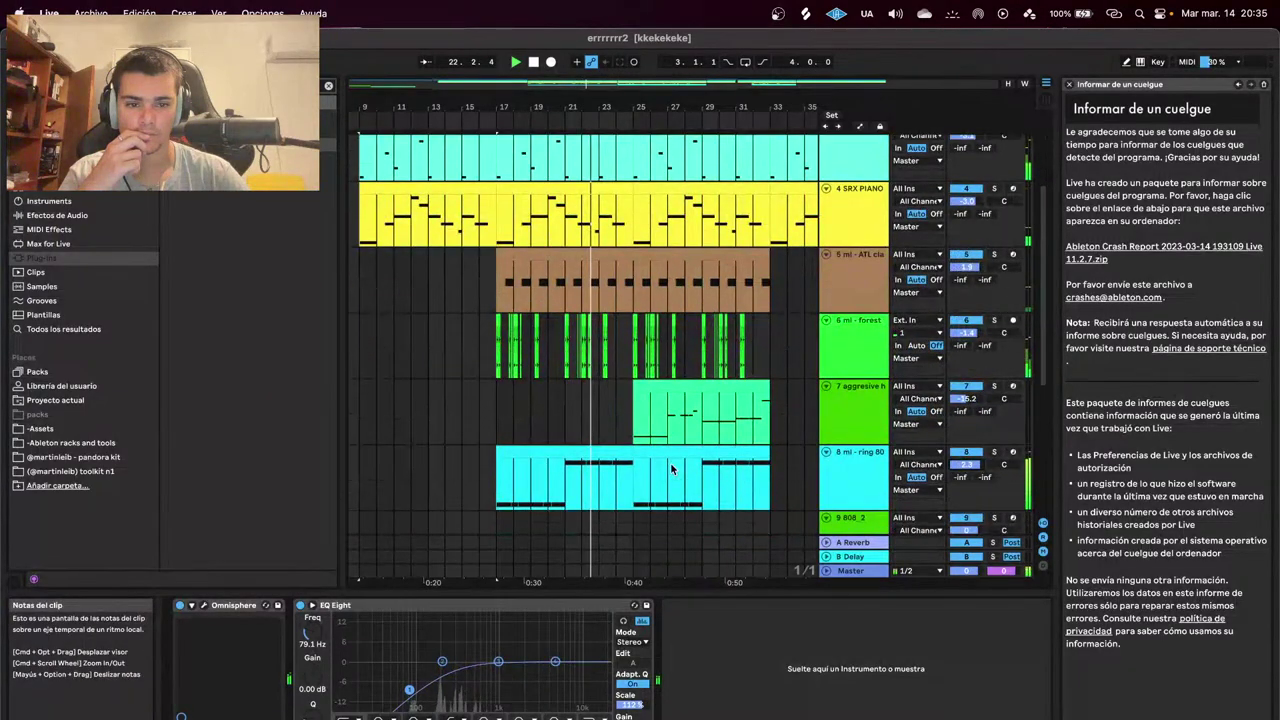
{"action": "scroll", "coordinate": [668, 450], "scroll_direction": "up", "scroll_amount": 2}
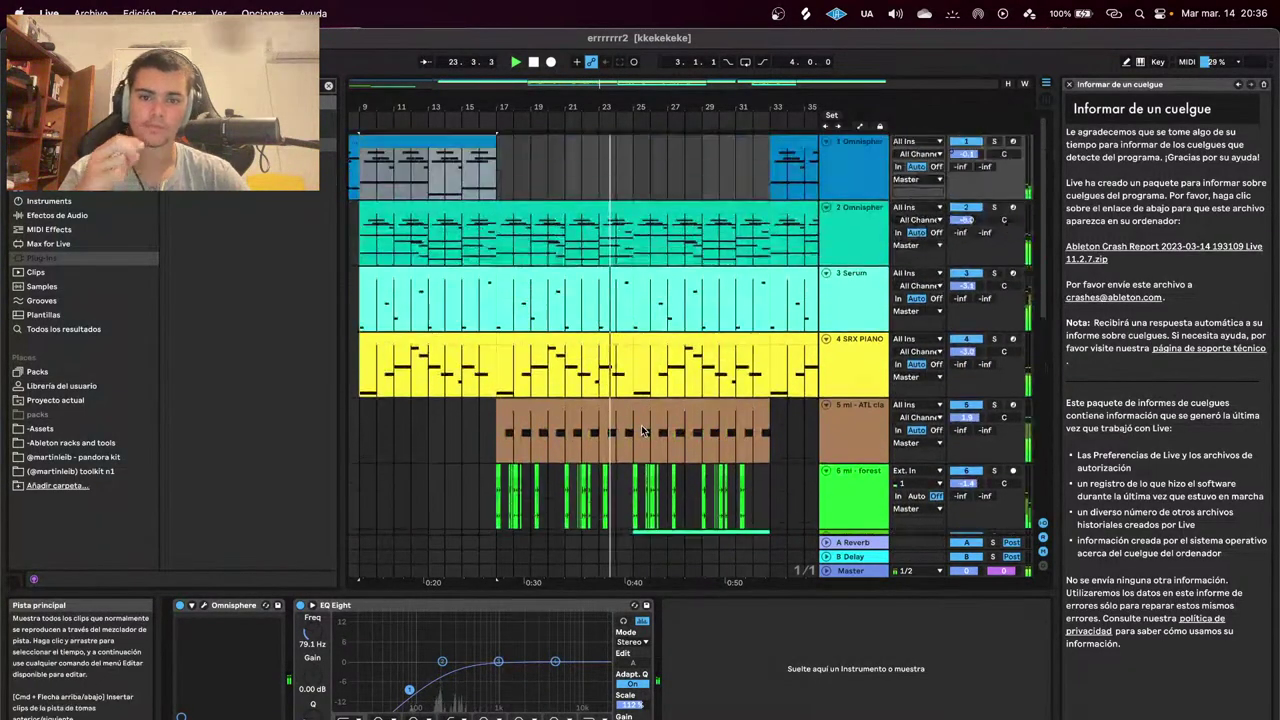
{"action": "scroll", "coordinate": [658, 437], "scroll_direction": "down", "scroll_amount": 2}
{"action": "left_click", "coordinate": [838, 300]}
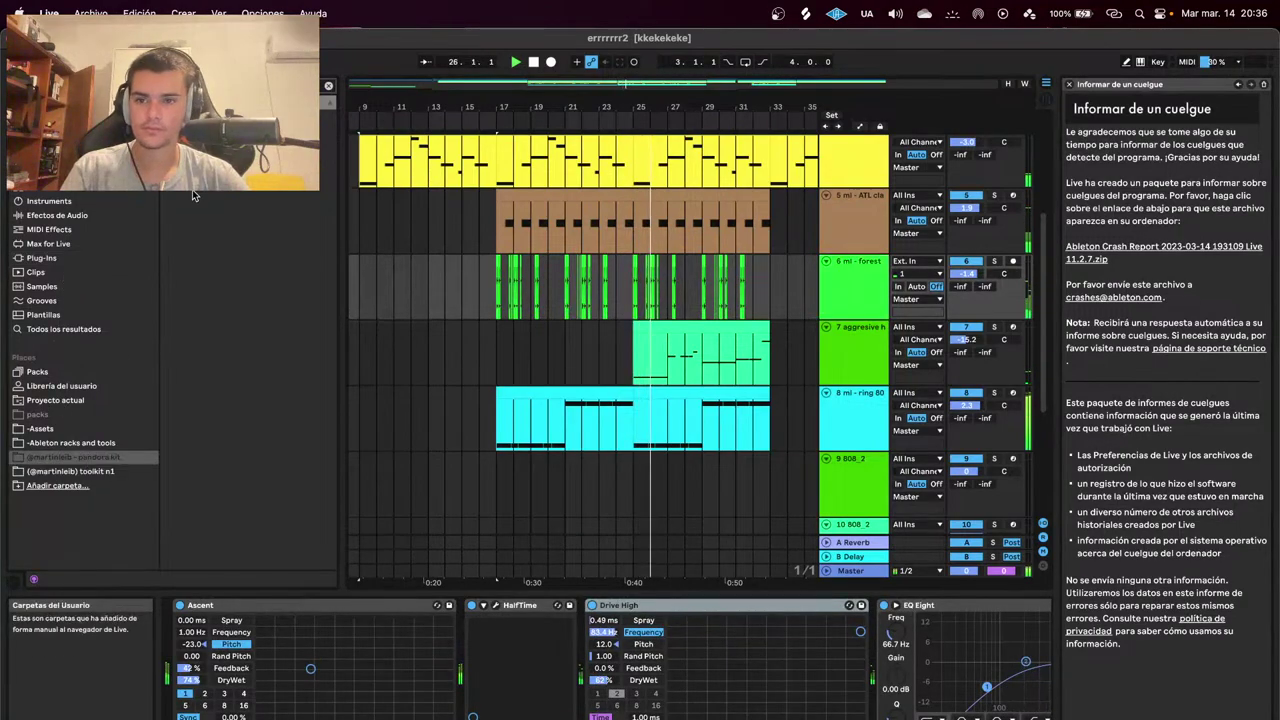
{"action": "left_click", "coordinate": [72, 457]}
{"action": "left_click", "coordinate": [198, 188]}
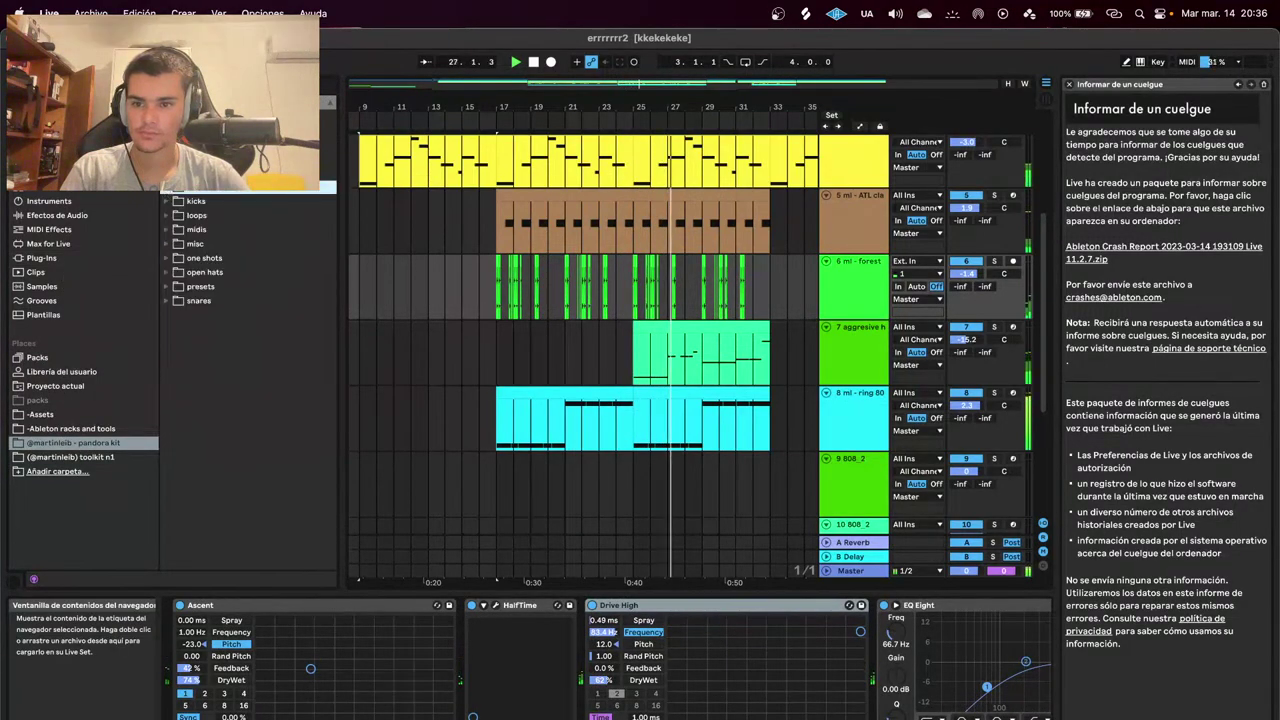
{"action": "left_click", "coordinate": [198, 173]}
{"action": "left_click", "coordinate": [198, 201]}
{"action": "scroll", "coordinate": [505, 315], "scroll_direction": "down", "scroll_amount": 3}
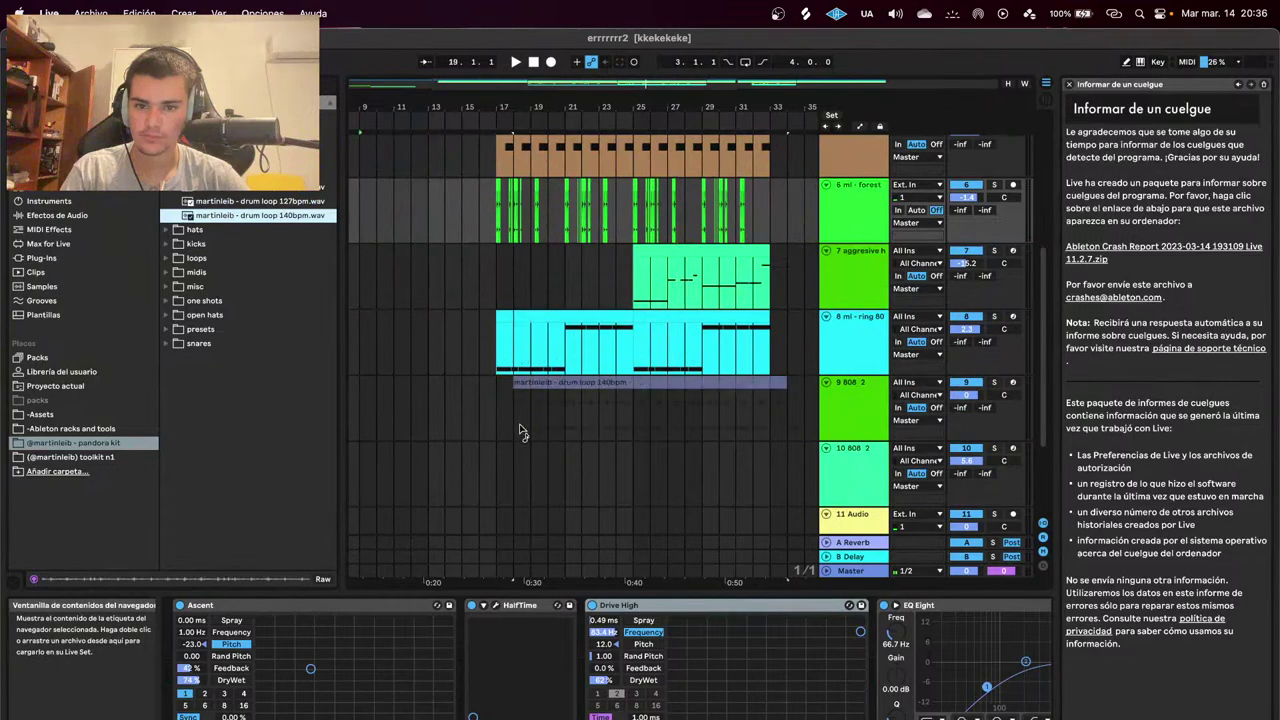
Insert an audio track below the ring 808 track and place the 140bpm drum loop on it at bar 17.
{"action": "left_click_drag", "start_coordinate": [520, 432], "coordinate": [533, 384]}
{"action": "left_click", "coordinate": [640, 456]}
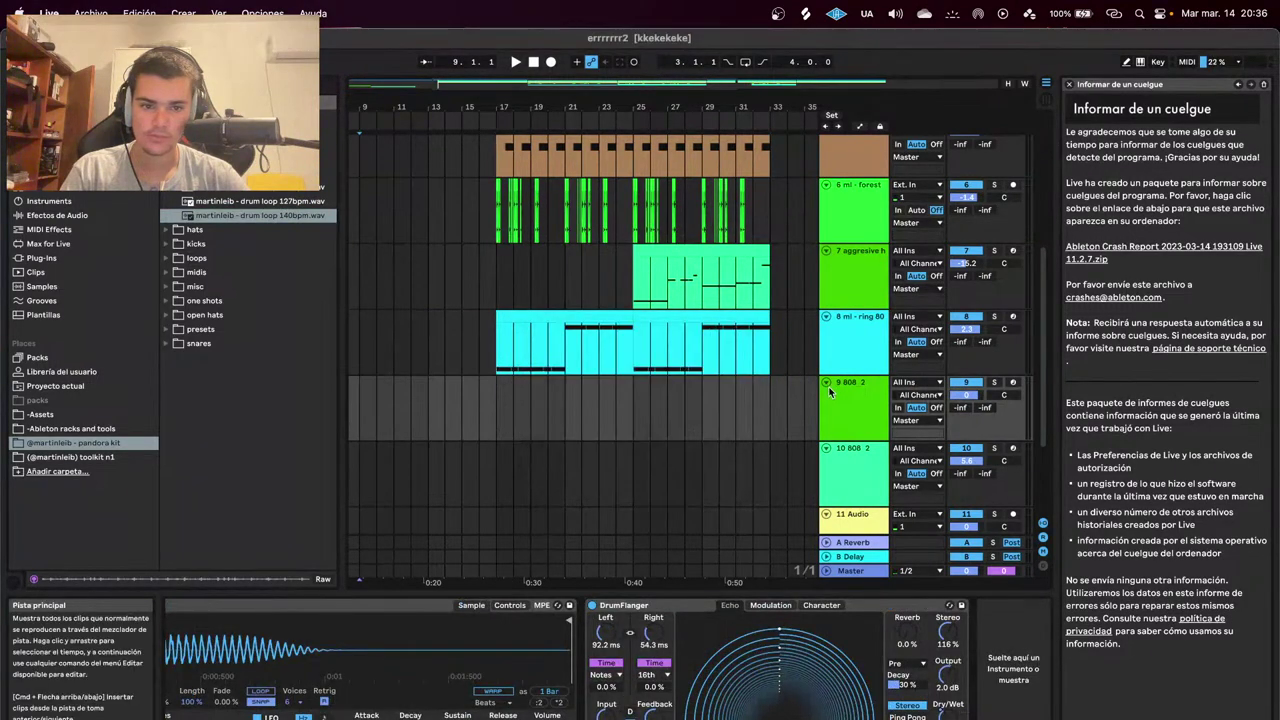
{"action": "left_click", "coordinate": [841, 355]}
{"action": "right_click", "coordinate": [841, 355]}
{"action": "left_click", "coordinate": [885, 467]}
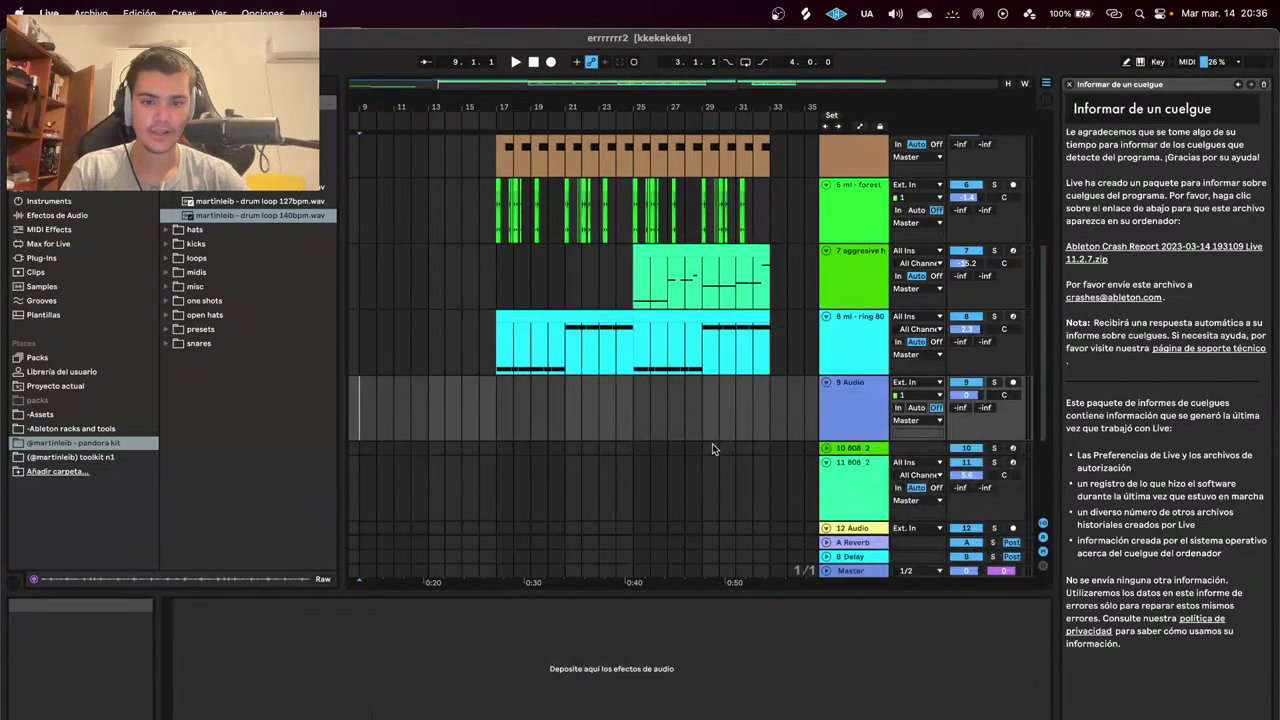
{"action": "left_click_drag", "start_coordinate": [480, 412], "coordinate": [499, 410]}
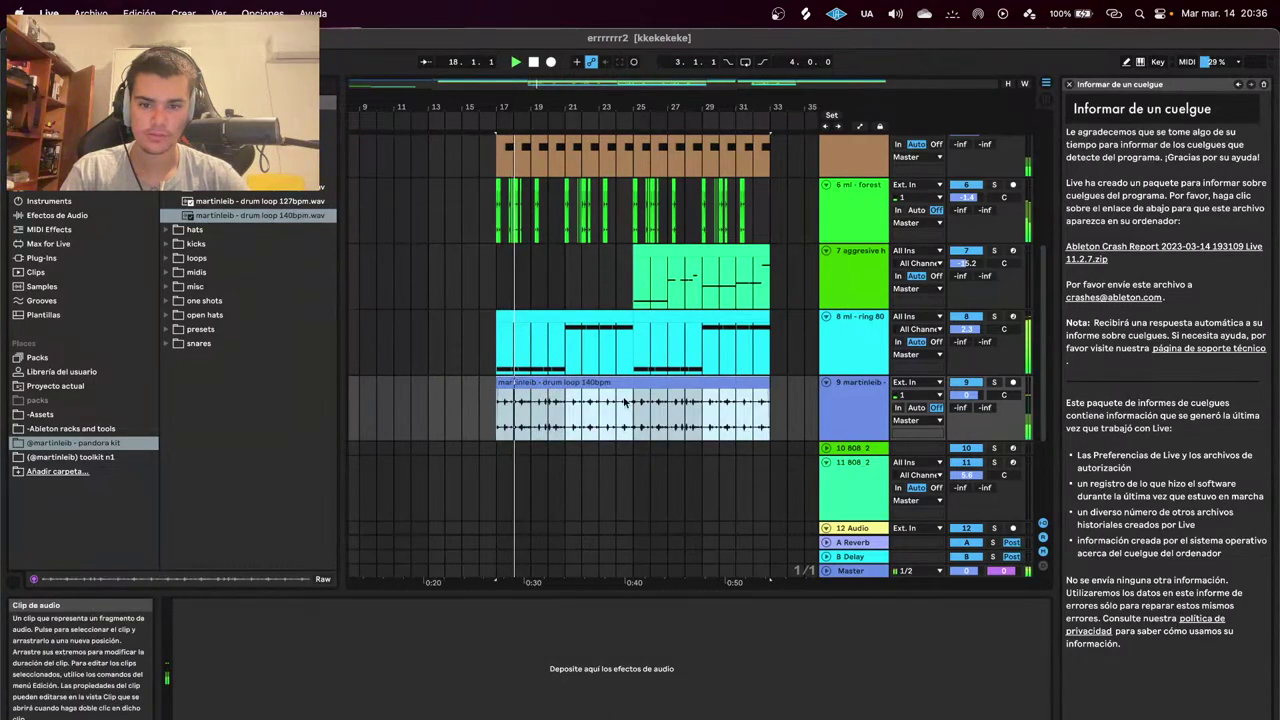
Lower the drum loop track's volume to -2.2 dB and inspect its clip's waveform and settings.
{"action": "left_click_drag", "start_coordinate": [965, 395], "coordinate": [965, 401]}
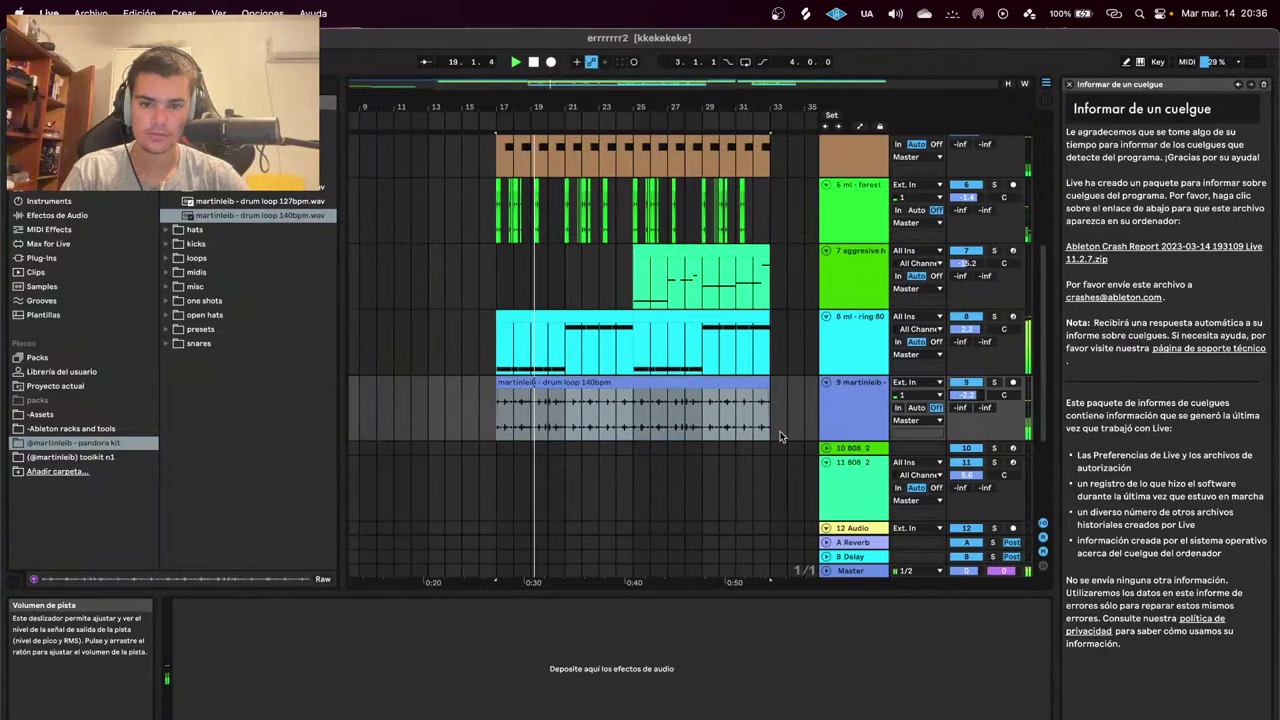
{"action": "scroll", "coordinate": [525, 421], "scroll_direction": "up", "scroll_amount": 3}
{"action": "scroll", "coordinate": [525, 421], "scroll_direction": "down", "scroll_amount": 6}
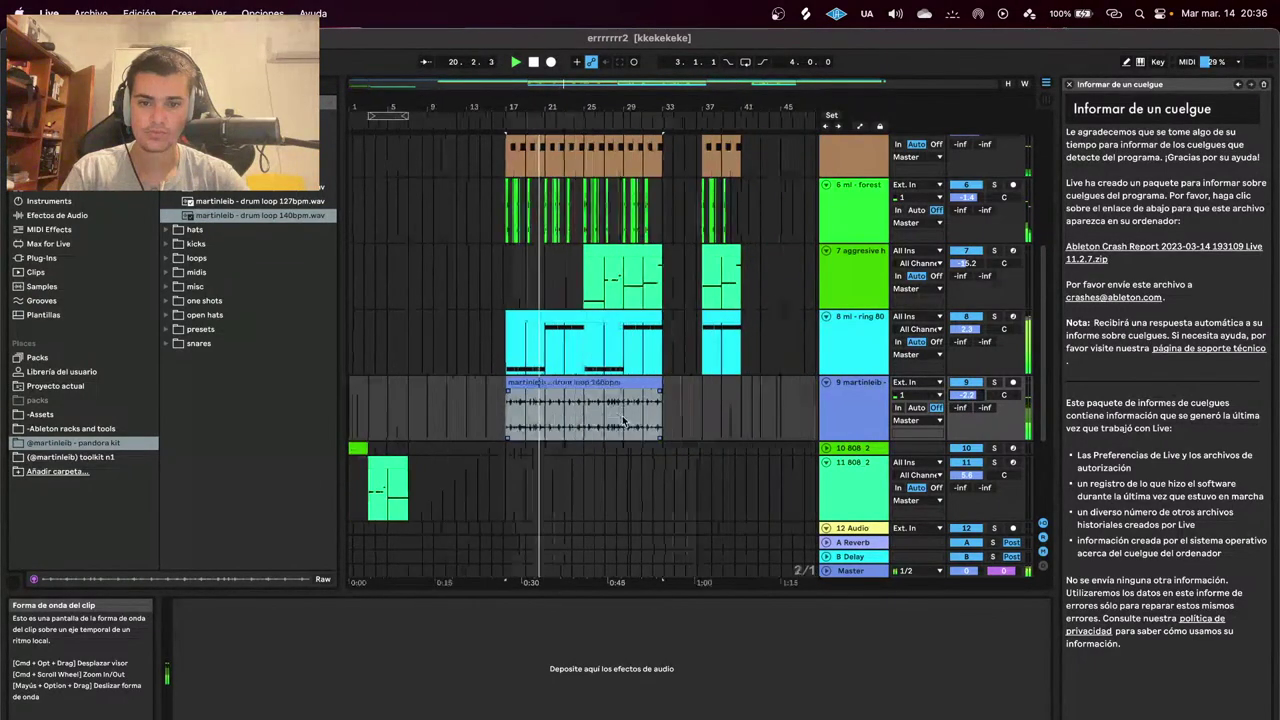
{"action": "scroll", "coordinate": [623, 421], "scroll_direction": "up", "scroll_amount": 3}
{"action": "left_click", "coordinate": [533, 399]}
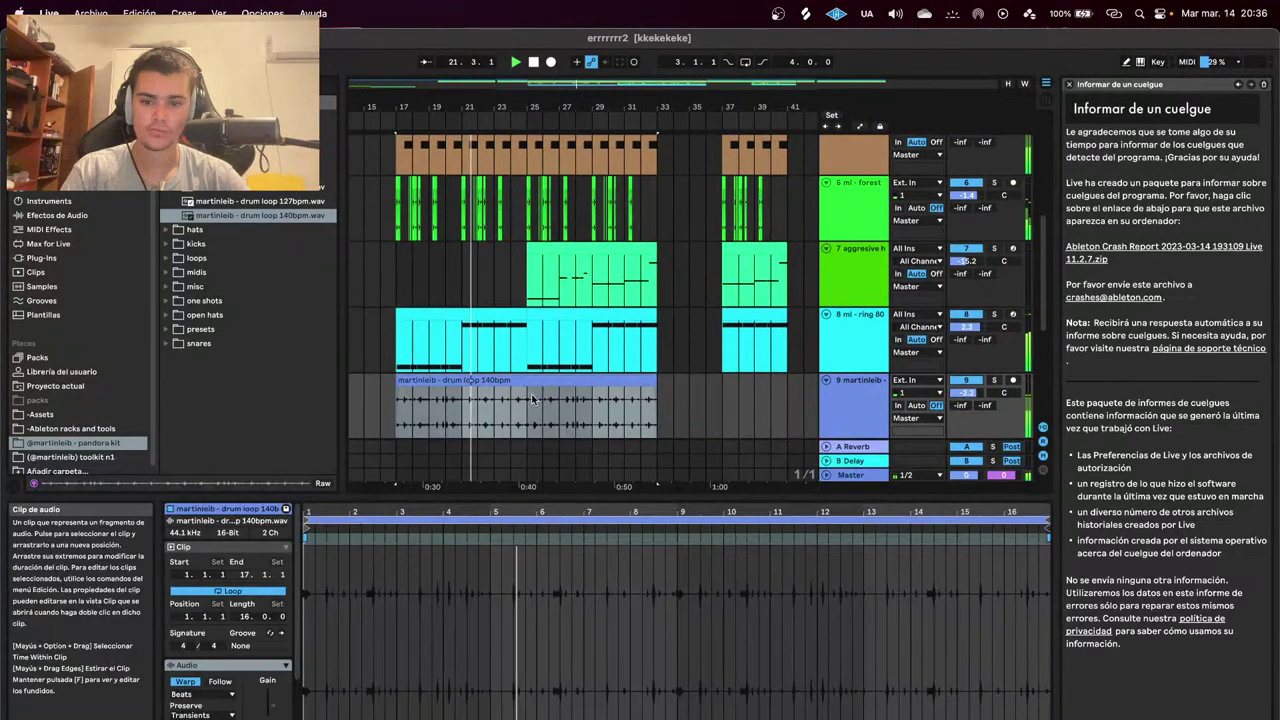
{"action": "left_click", "coordinate": [920, 719]}
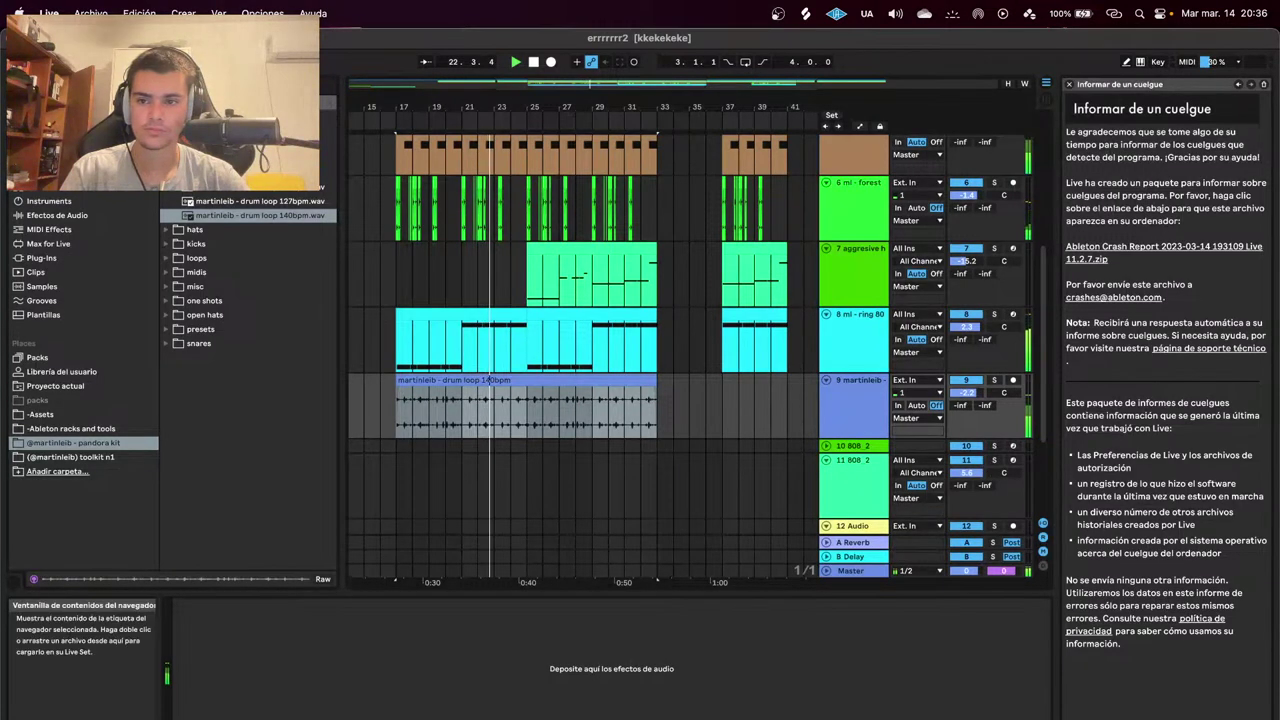
Add an EQ Eight to the drum loop track and cut its lows, with one band at 71.1 Hz and -11.8 dB.
{"action": "left_click", "coordinate": [84, 214]}
{"action": "key", "text": "super+f"}
{"action": "type", "text": "eq"}
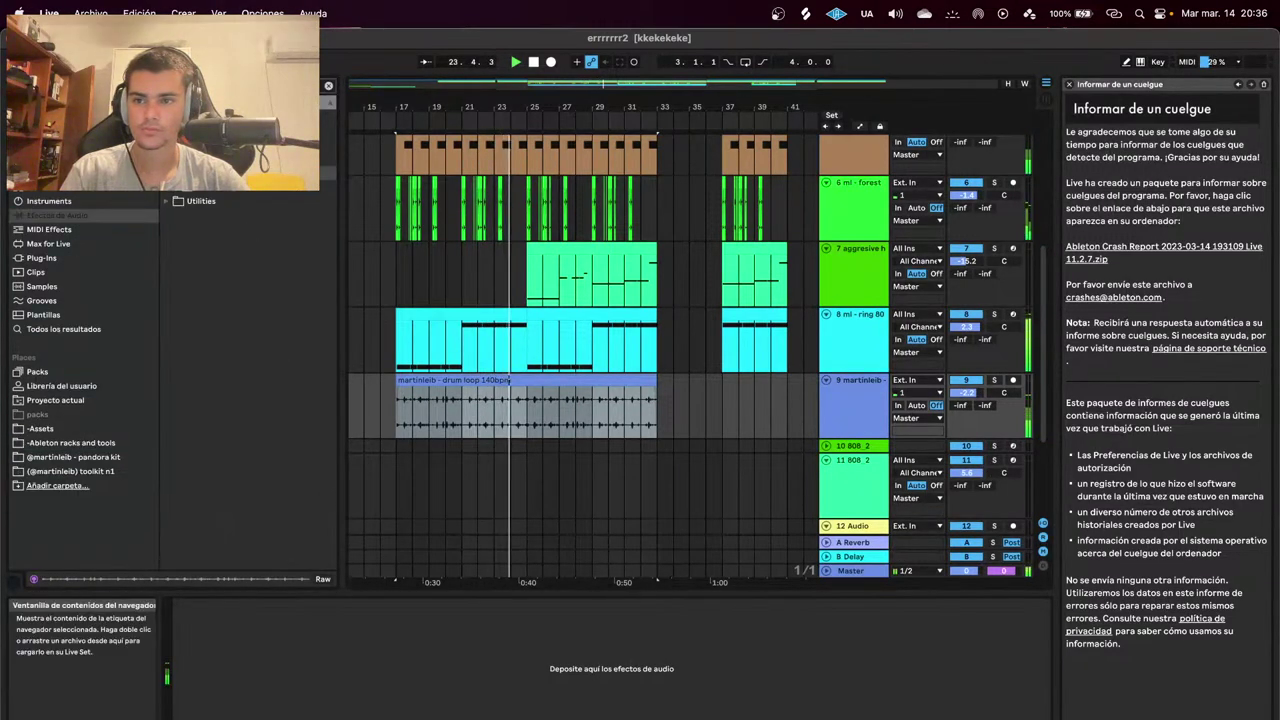
{"action": "double_click", "coordinate": [240, 172]}
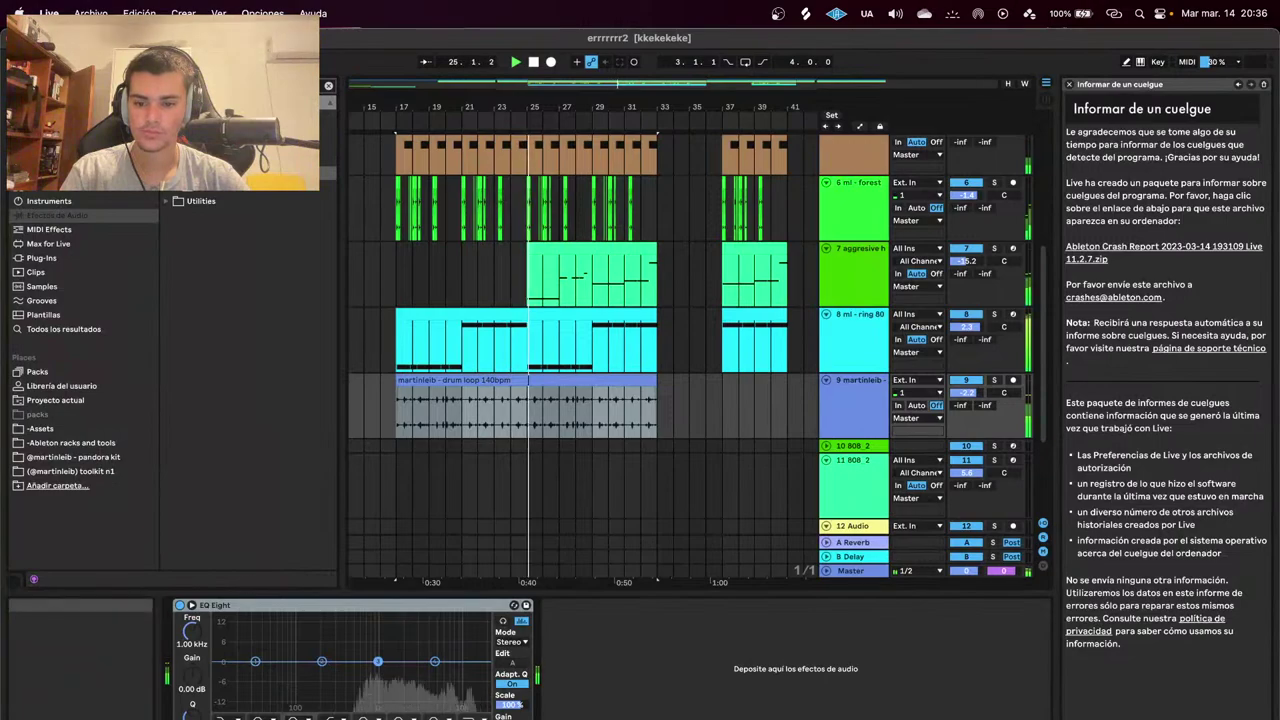
{"action": "left_click_drag", "start_coordinate": [262, 661], "coordinate": [285, 697]}
Duplicate the drum loop clip so that the copy starts at bar 33.
{"action": "left_click", "coordinate": [640, 381]}
{"action": "key", "text": "super+d"}
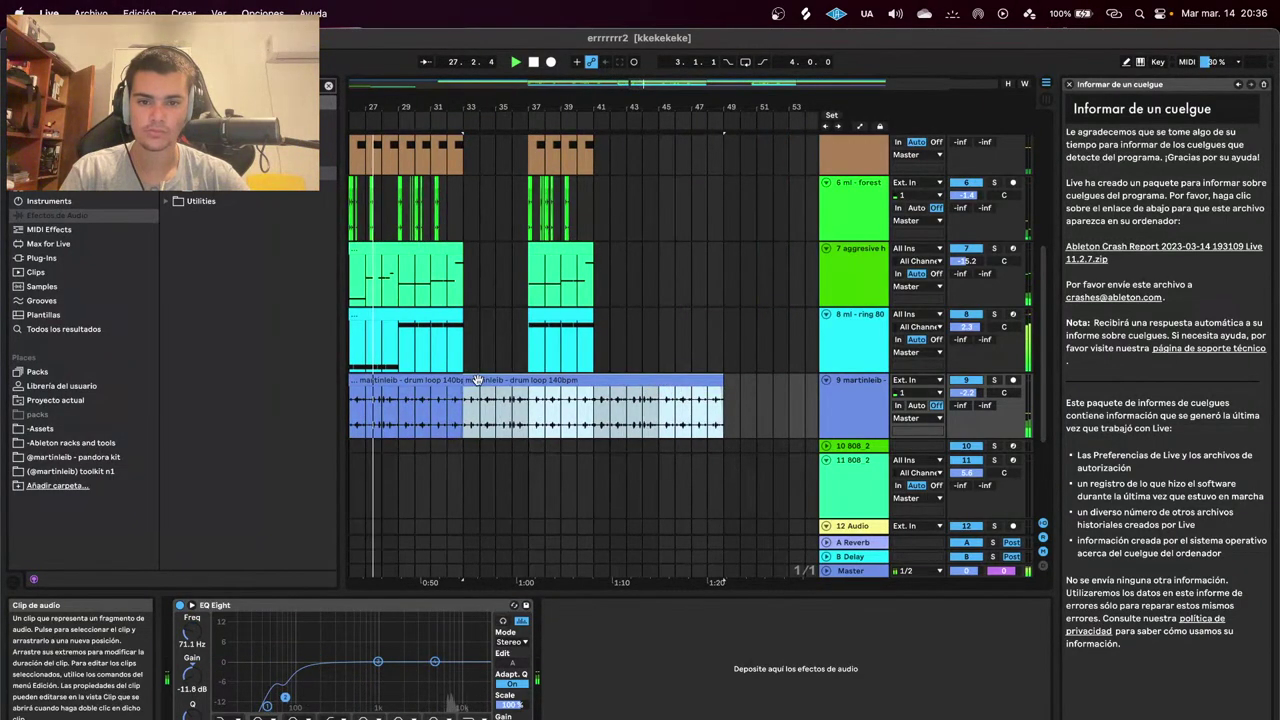
{"action": "scroll", "coordinate": [478, 380], "scroll_direction": "up", "scroll_amount": 5}
{"action": "scroll", "coordinate": [462, 382], "scroll_direction": "down", "scroll_amount": 8}
{"action": "scroll", "coordinate": [599, 358], "scroll_direction": "left", "scroll_amount": 3}
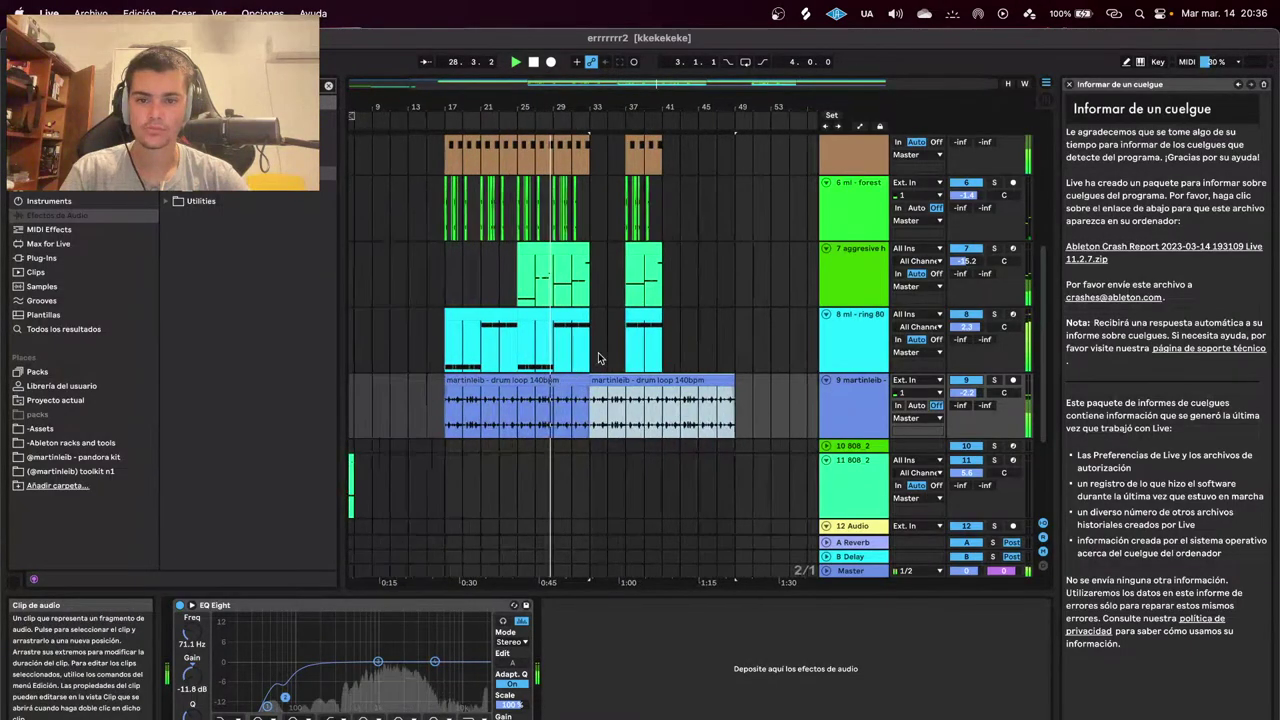
{"action": "scroll", "coordinate": [598, 358], "scroll_direction": "up", "scroll_amount": 5}
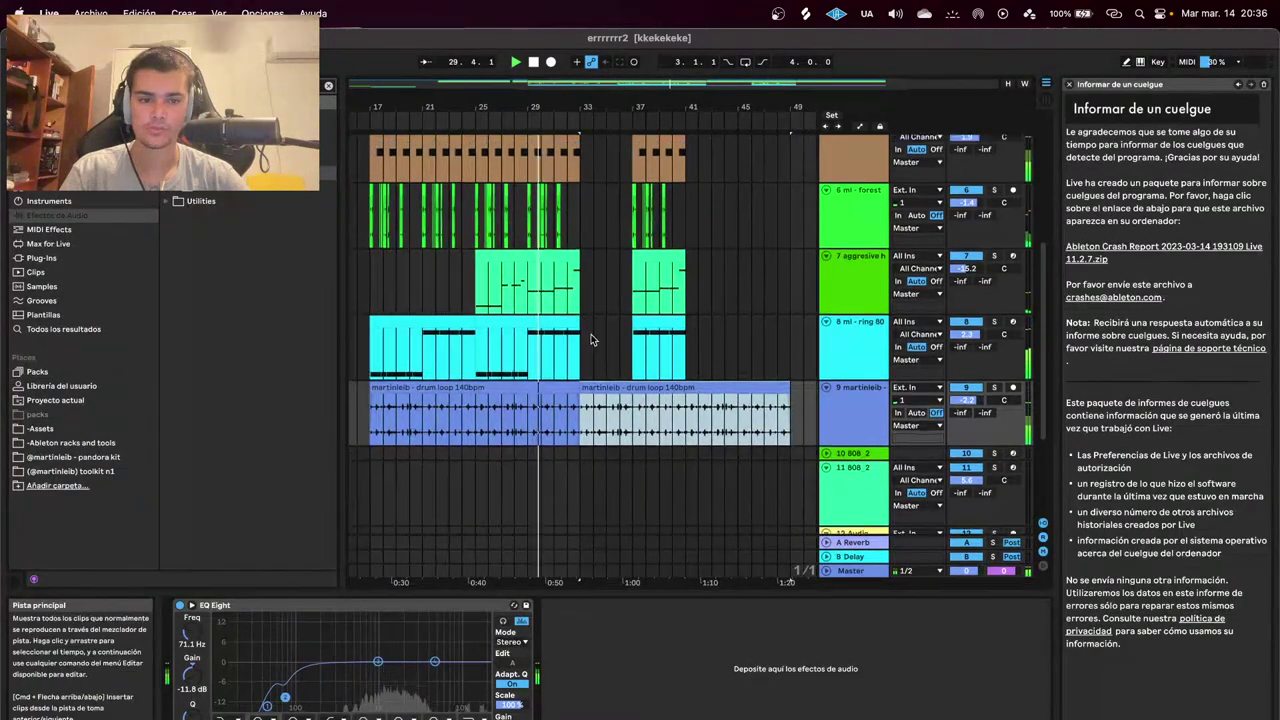
Set the third band of the drum loop's EQ Eight to 1.16 kHz and -5.08 dB during playback.
{"action": "scroll", "coordinate": [592, 340], "scroll_direction": "up", "scroll_amount": 2}
{"action": "left_click_drag", "start_coordinate": [378, 661], "coordinate": [381, 669]}
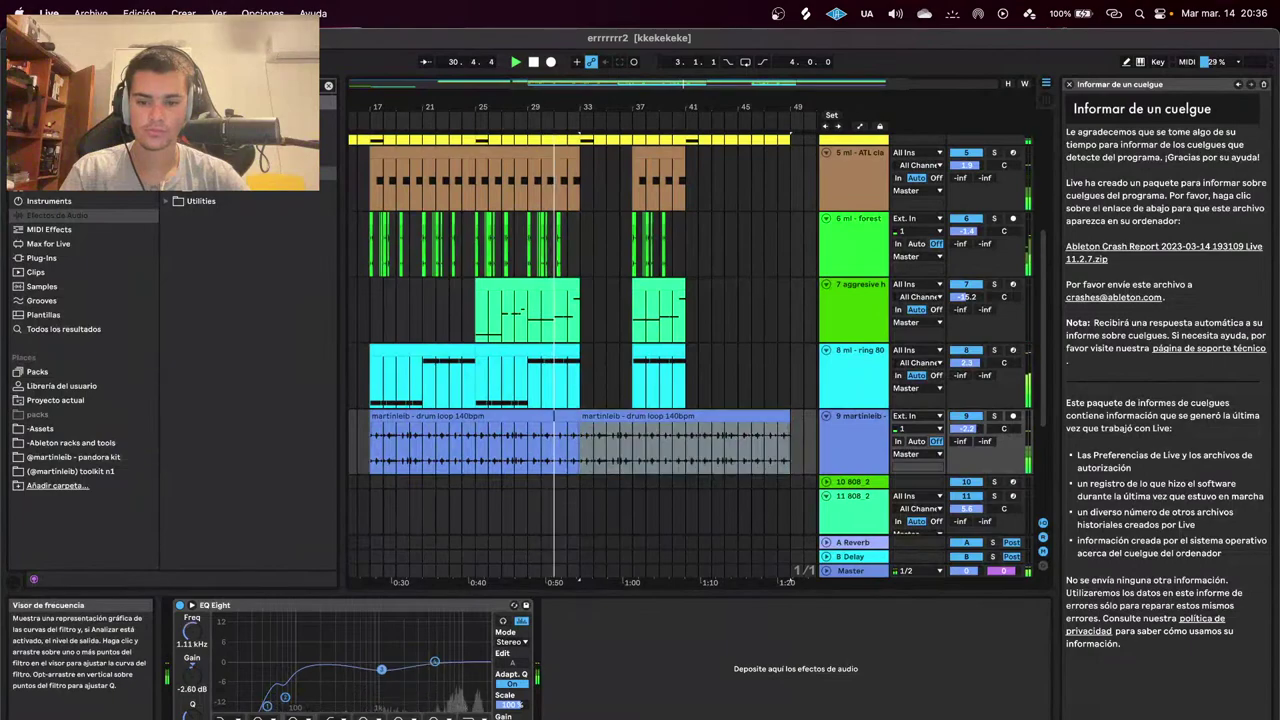
{"action": "scroll", "coordinate": [591, 320], "scroll_direction": "up", "scroll_amount": 2}
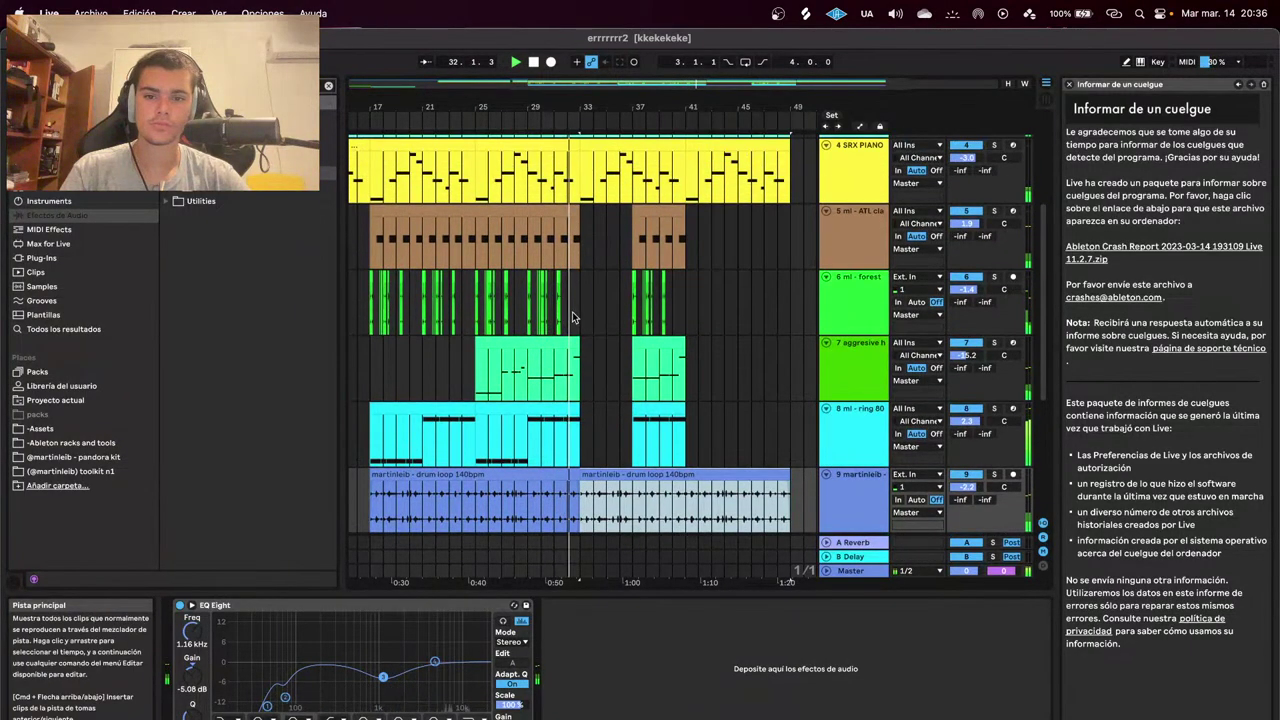
{"action": "scroll", "coordinate": [591, 320], "scroll_direction": "up", "scroll_amount": 3}
{"action": "scroll", "coordinate": [590, 350], "scroll_direction": "up", "scroll_amount": 2}
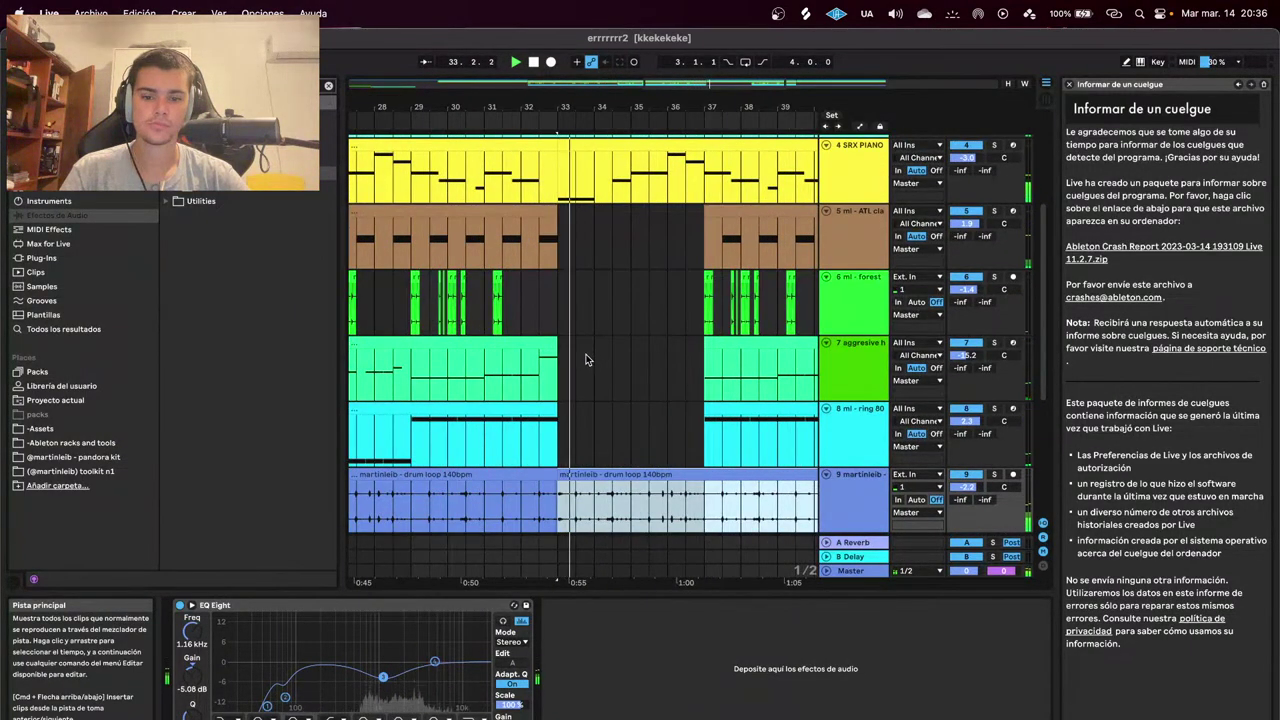
{"action": "scroll", "coordinate": [588, 360], "scroll_direction": "down", "scroll_amount": 3}
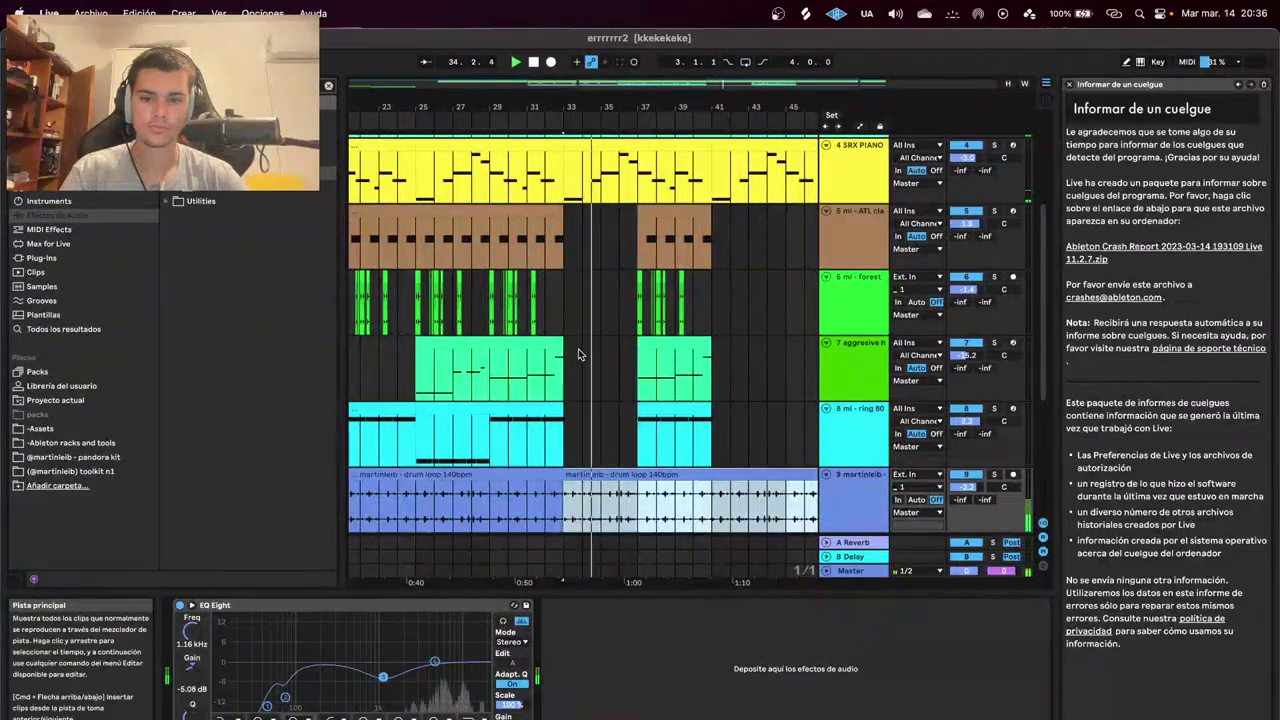
{"action": "left_click_drag", "start_coordinate": [570, 370], "coordinate": [411, 389]}
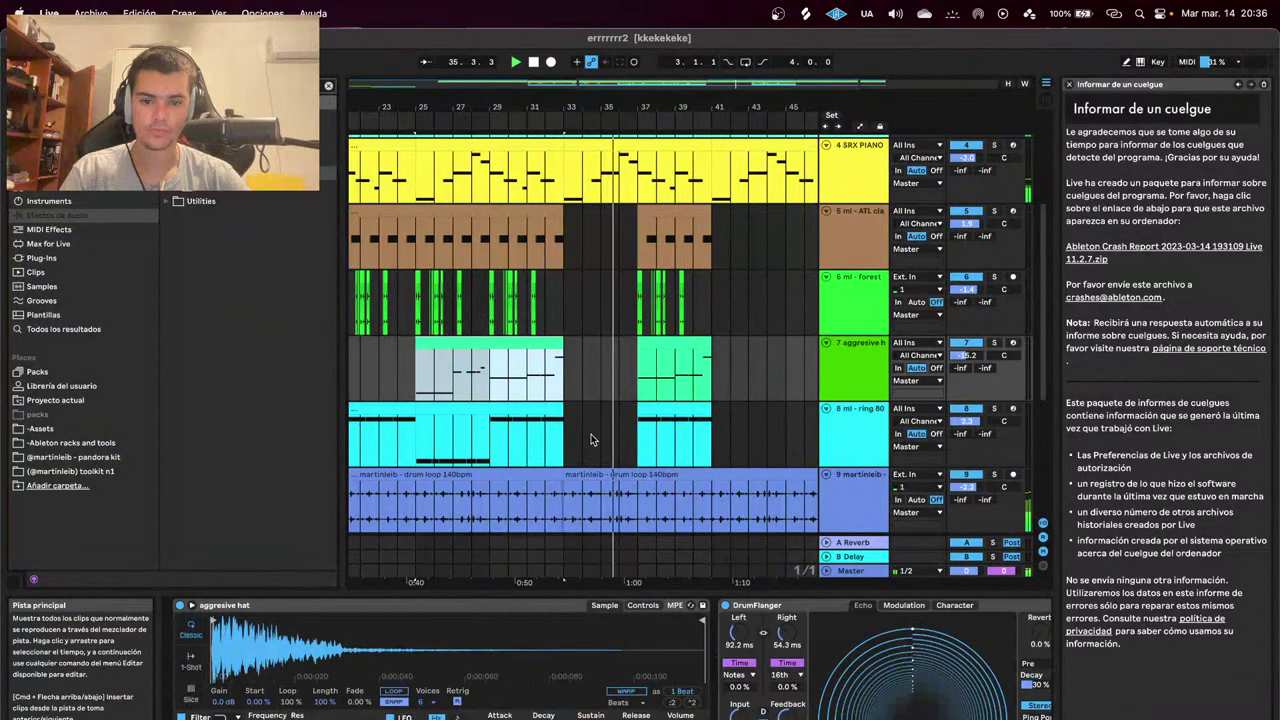
{"action": "scroll", "coordinate": [598, 440], "scroll_direction": "down", "scroll_amount": 3}
{"action": "scroll", "coordinate": [606, 441], "scroll_direction": "up", "scroll_amount": 5}
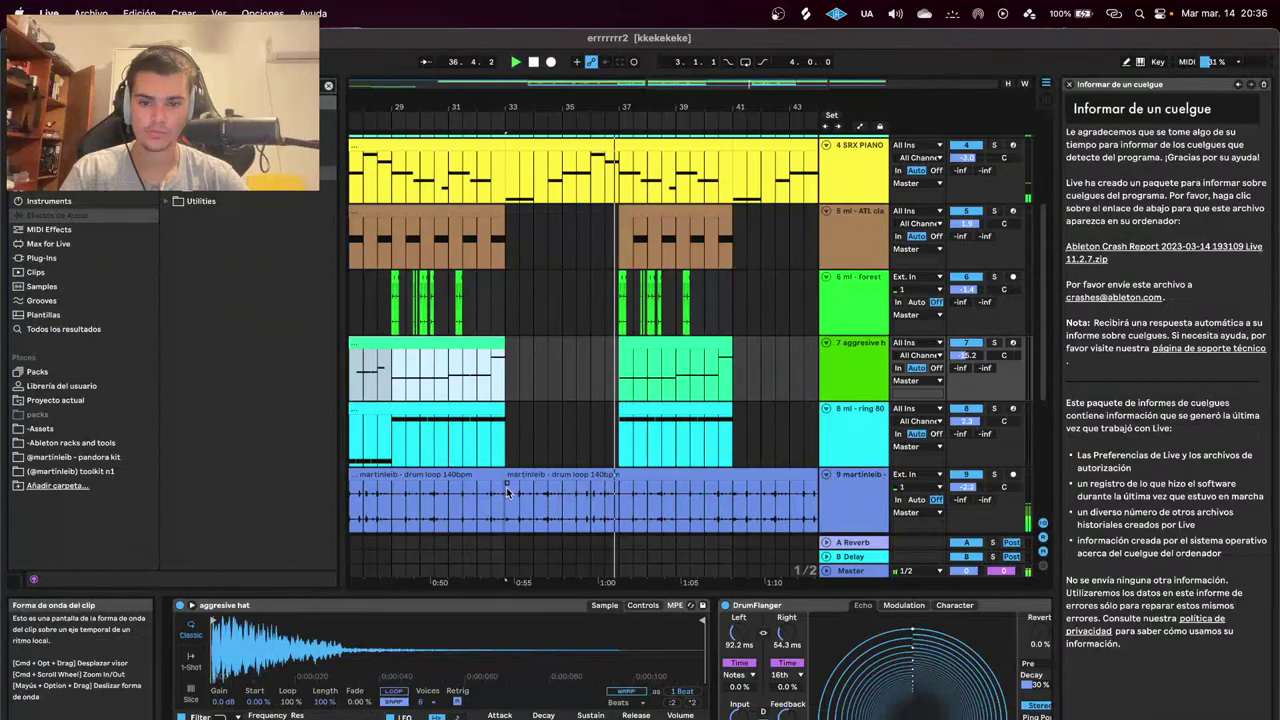
Try a crossfade between the two drum loop clips from bar 33, play it, and undo the last clip change.
{"action": "left_click", "coordinate": [507, 490]}
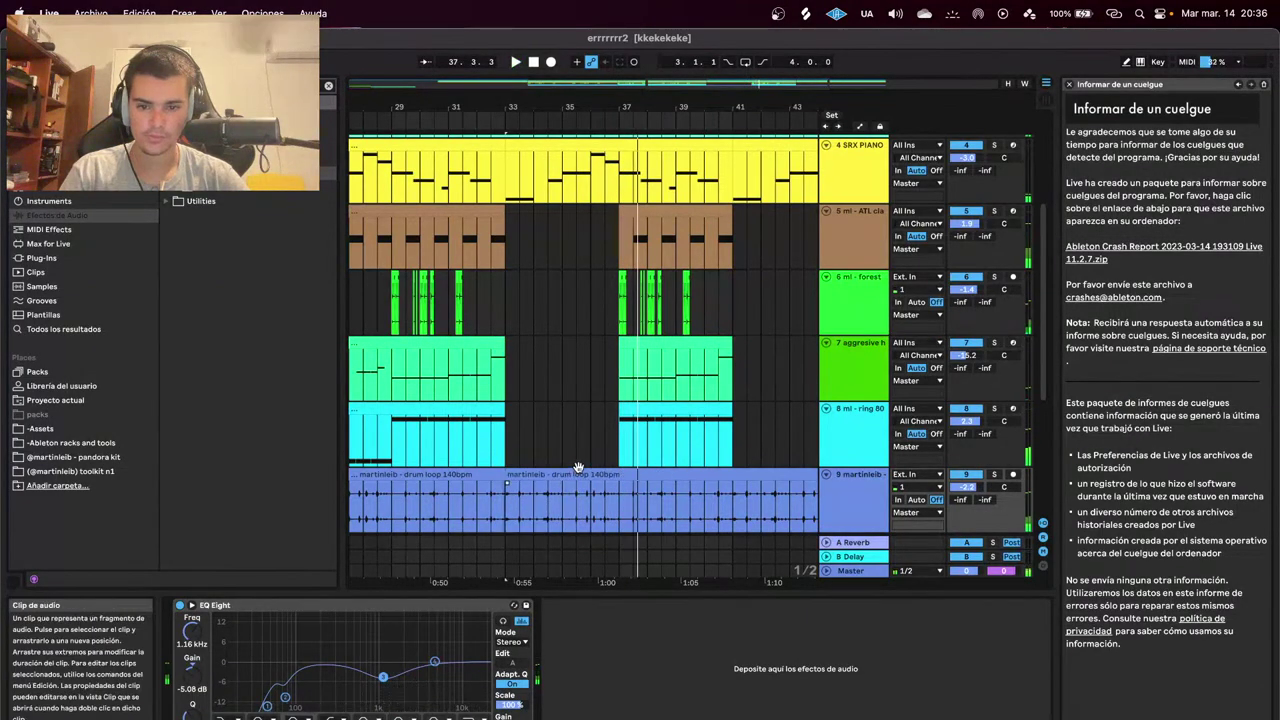
{"action": "scroll", "coordinate": [578, 467], "scroll_direction": "down", "scroll_amount": 2}
{"action": "left_click", "coordinate": [578, 418]}
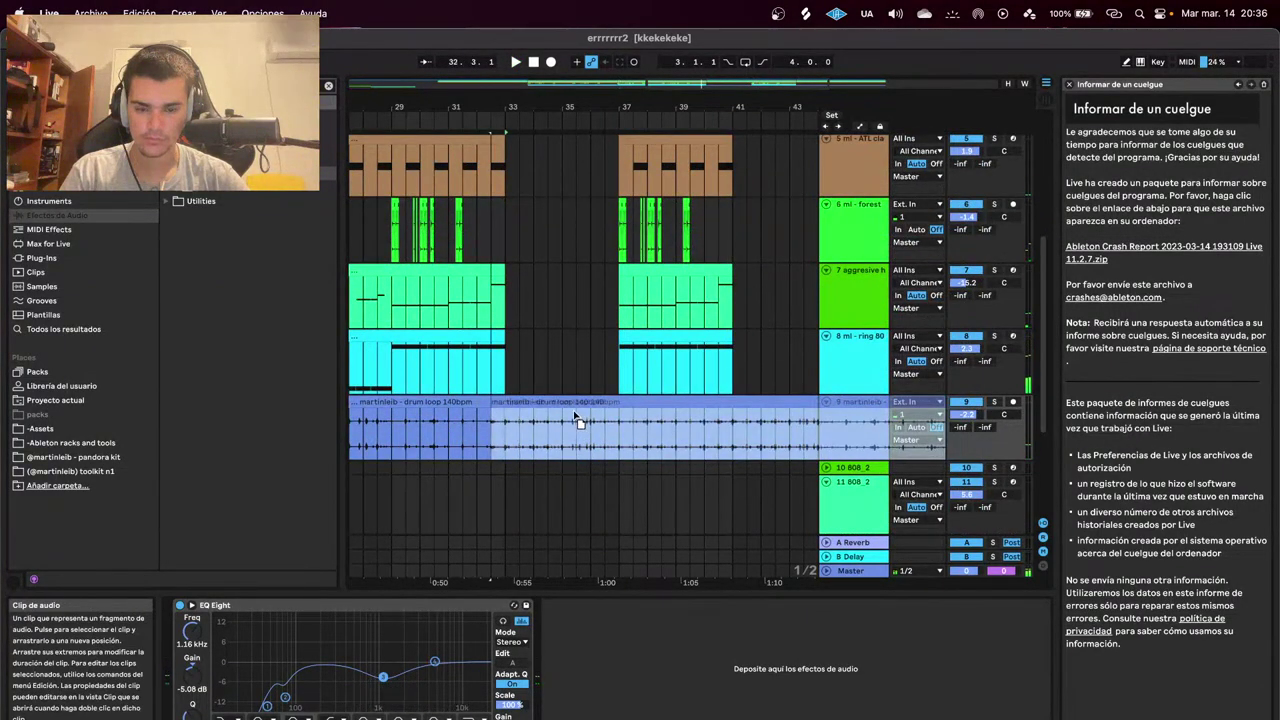
{"action": "mouse_move", "coordinate": [578, 418]}
{"action": "left_mouse_down"}
{"action": "mouse_move", "coordinate": [632, 404]}
{"action": "mouse_move", "coordinate": [634, 444]}
{"action": "mouse_move", "coordinate": [583, 408]}
{"action": "mouse_move", "coordinate": [534, 416]}
{"action": "mouse_move", "coordinate": [628, 425]}
{"action": "mouse_move", "coordinate": [552, 481]}
{"action": "mouse_move", "coordinate": [601, 480]}
{"action": "mouse_move", "coordinate": [592, 427]}
{"action": "left_mouse_up"}
{"action": "key", "text": "space"}
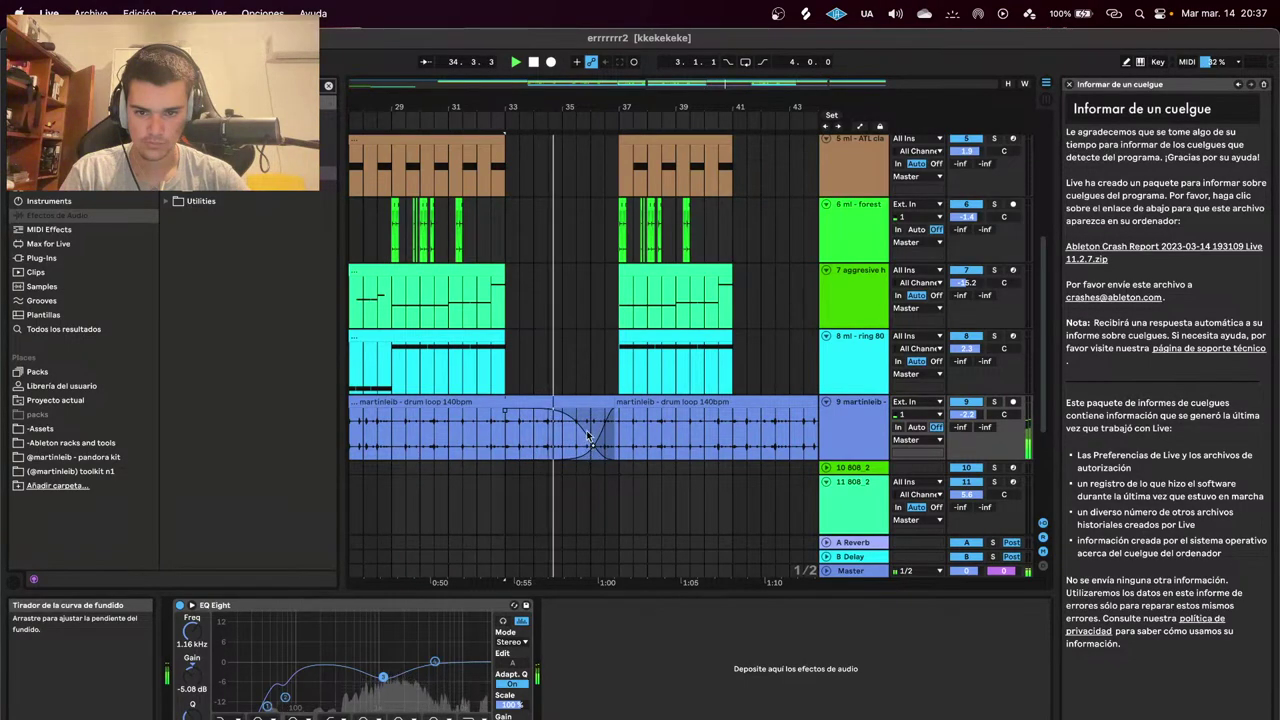
{"action": "key", "text": "space"}
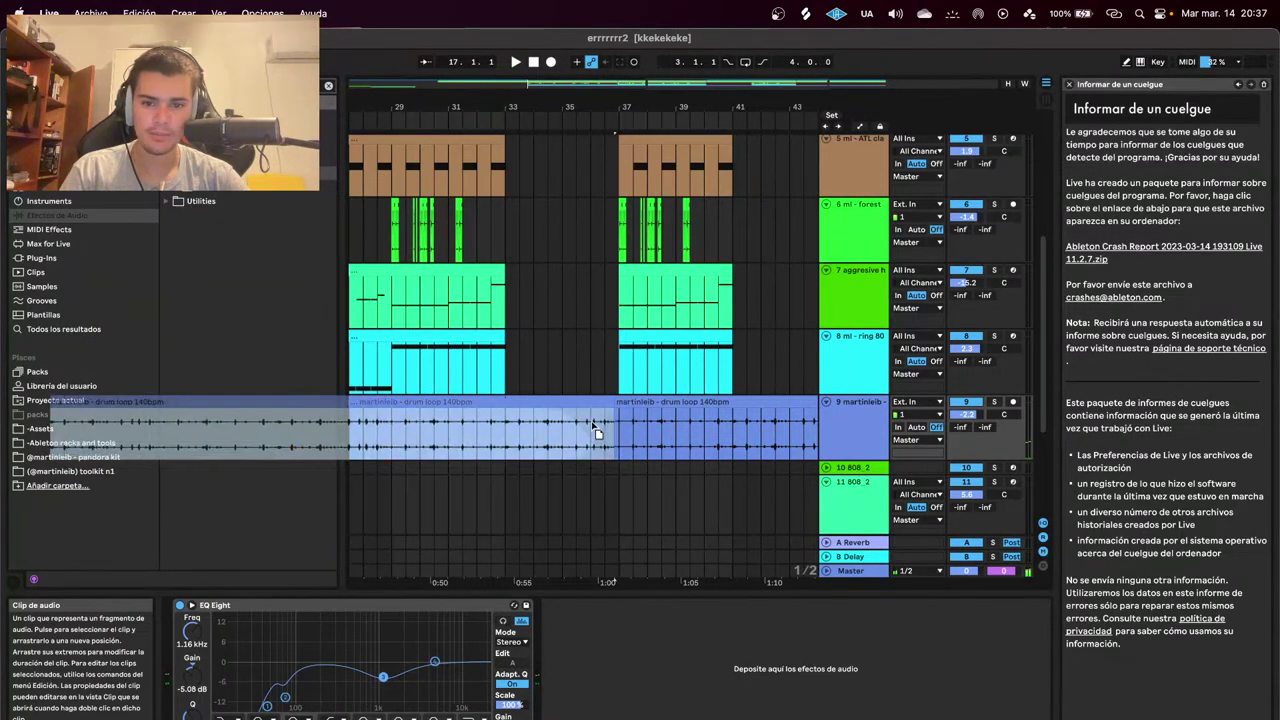
{"action": "key", "text": "super+z"}
{"action": "scroll", "coordinate": [664, 408], "scroll_direction": "down", "scroll_amount": 2}
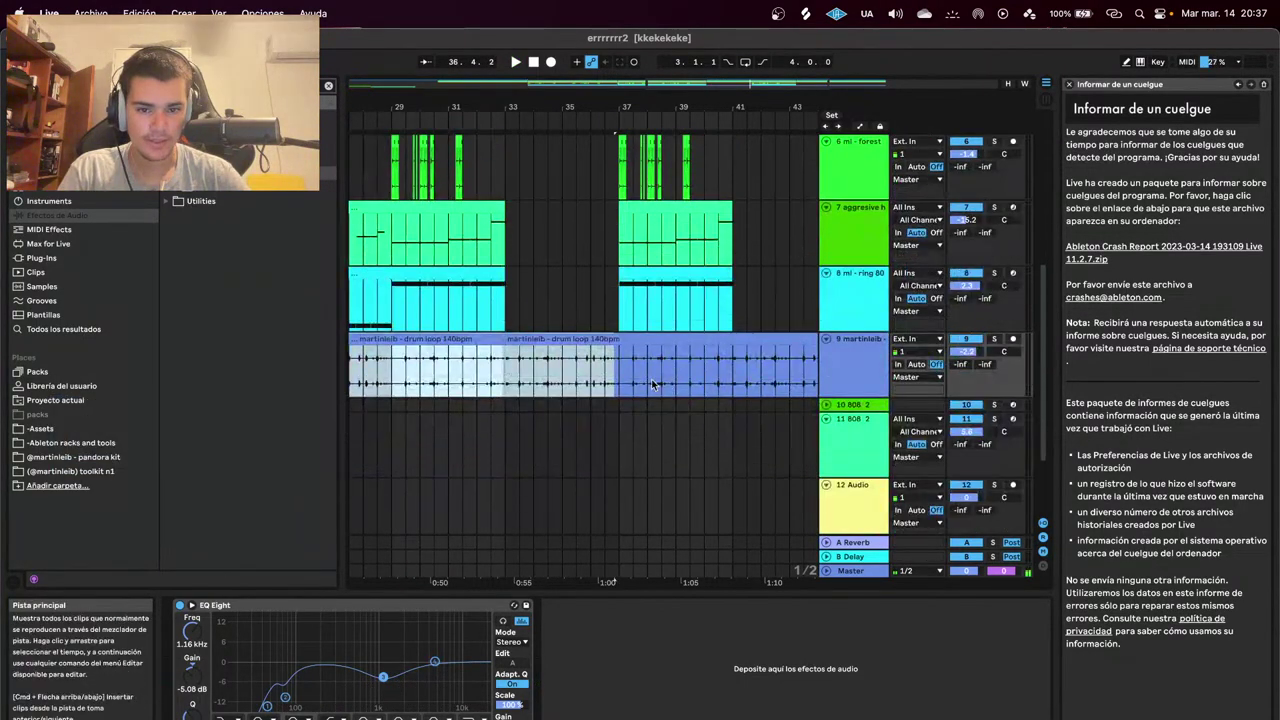
{"action": "left_click_drag", "start_coordinate": [652, 384], "coordinate": [650, 454]}
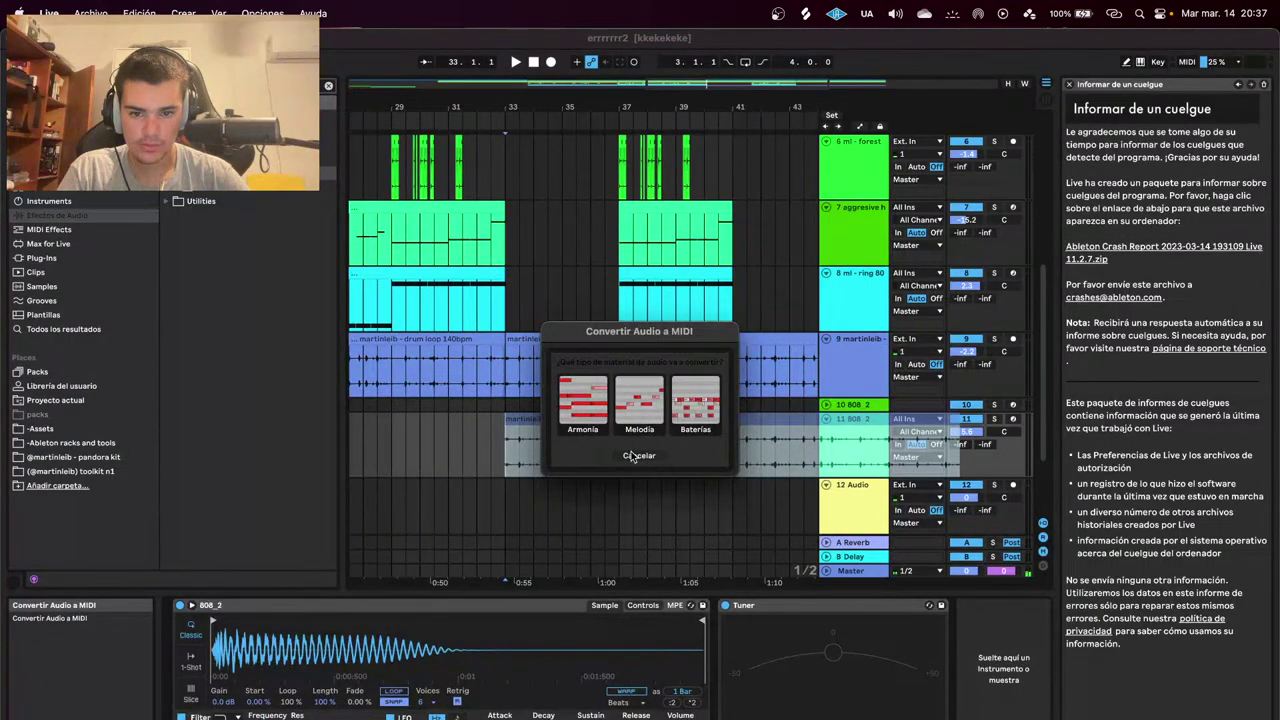
{"action": "left_click", "coordinate": [632, 456]}
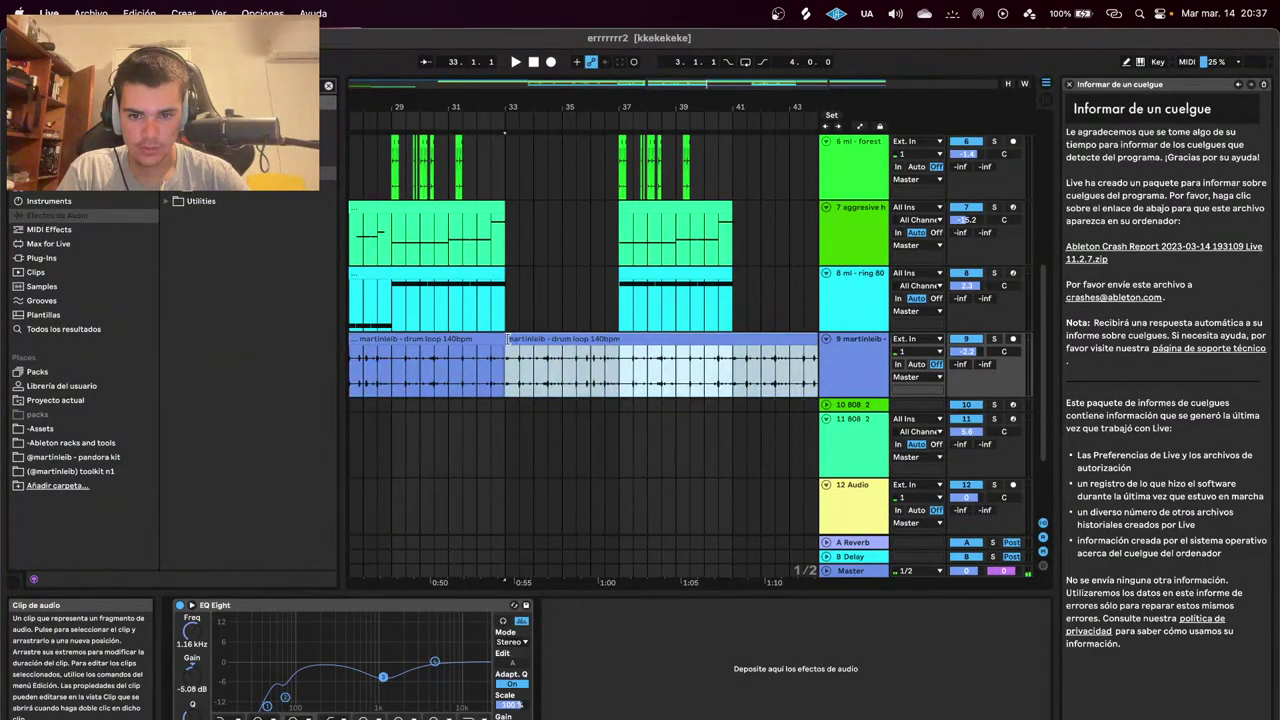
Extend the first drum loop clip over its copy and trim its end back to bar 33.
{"action": "left_click_drag", "start_coordinate": [508, 339], "coordinate": [1097, 350]}
{"action": "left_click", "coordinate": [508, 345]}
{"action": "left_click", "coordinate": [601, 342]}
{"action": "key", "text": "Delete"}
{"action": "scroll", "coordinate": [783, 369], "scroll_direction": "down", "scroll_amount": 8}
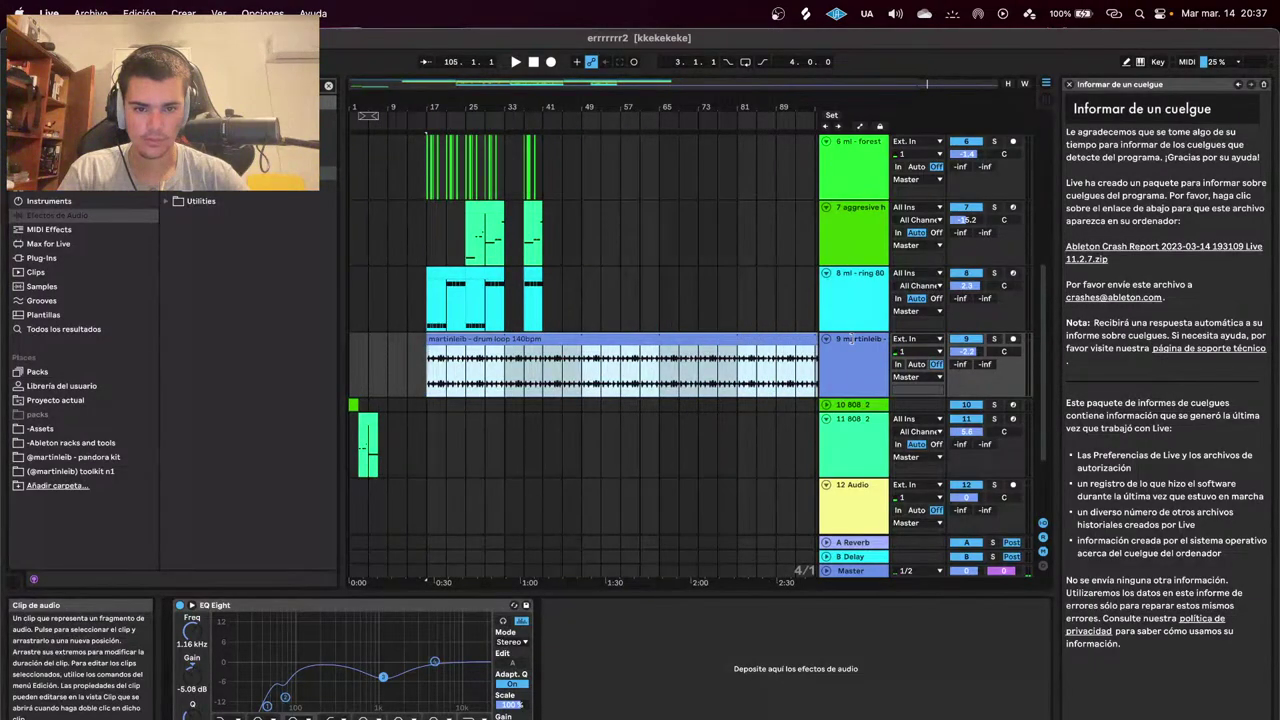
{"action": "scroll", "coordinate": [800, 350], "scroll_direction": "down", "scroll_amount": 4}
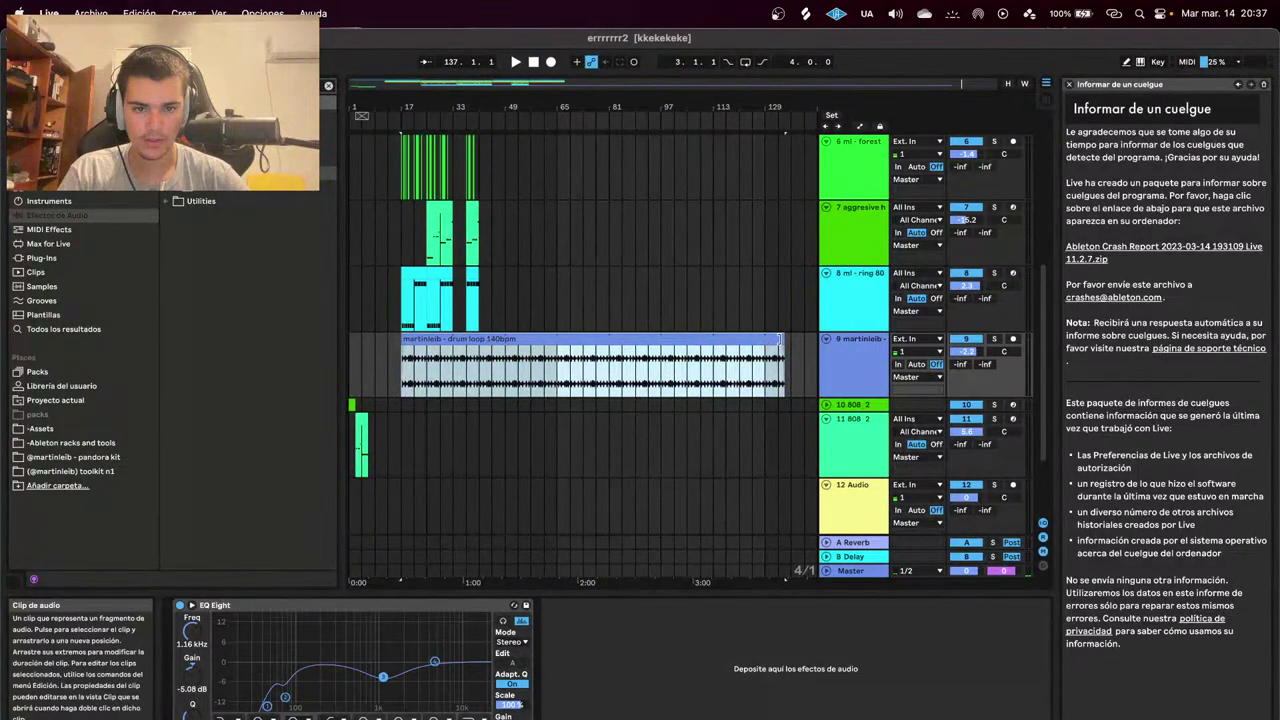
{"action": "left_click_drag", "start_coordinate": [779, 339], "coordinate": [523, 341]}
Duplicate the drum loop clip to bar 33 and give the copy a curved fade-in ending near bar 37.
{"action": "scroll", "coordinate": [455, 342], "scroll_direction": "up", "scroll_amount": 6}
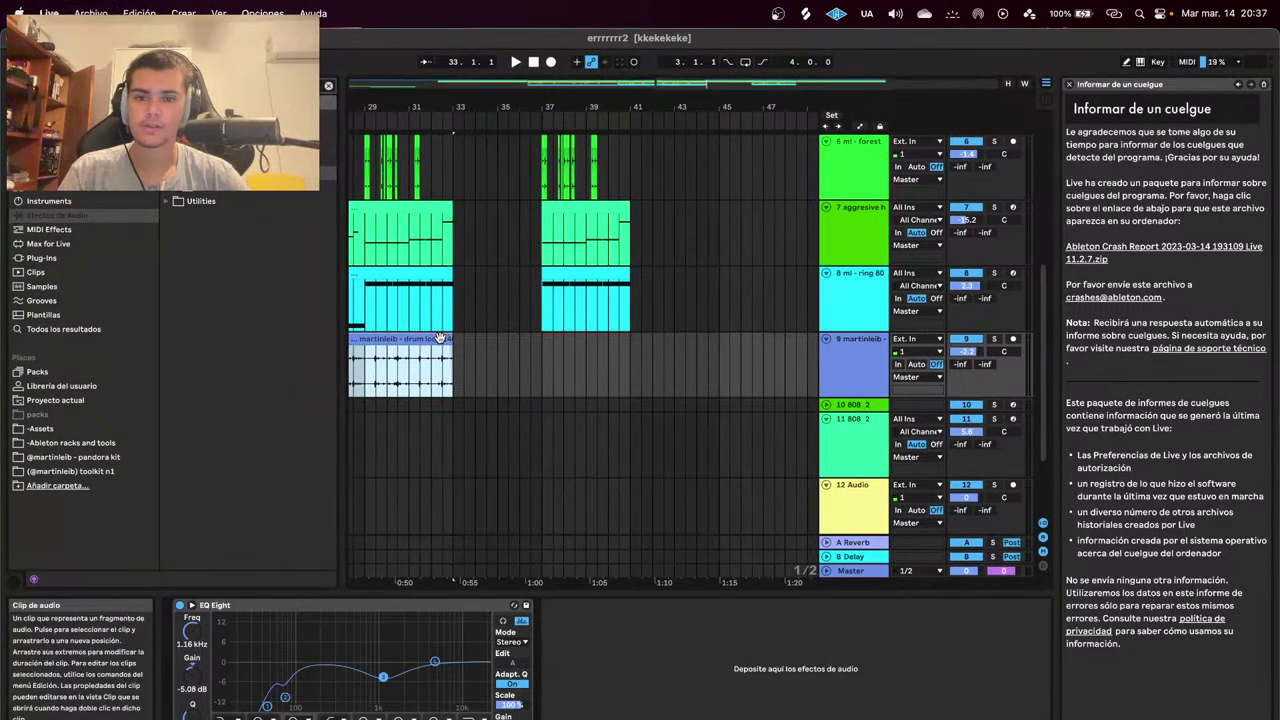
{"action": "key", "text": "ctrl+d"}
{"action": "left_click_drag", "start_coordinate": [456, 342], "coordinate": [499, 382]}
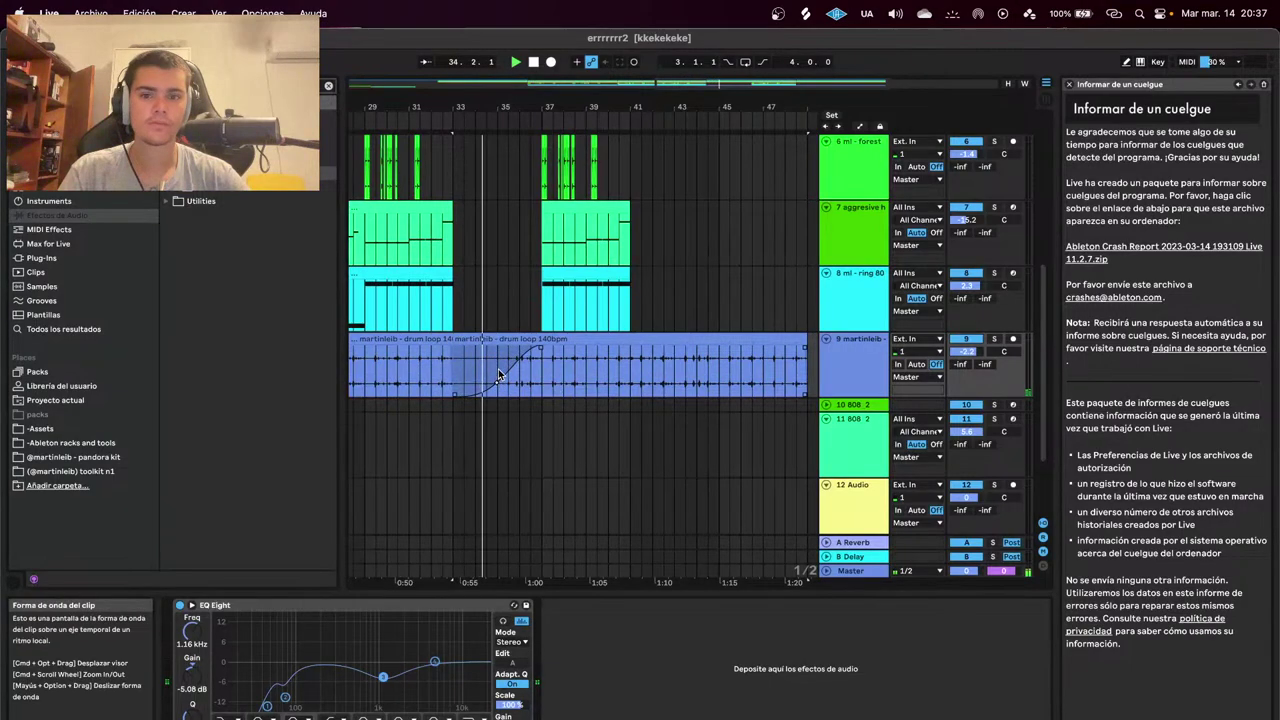
{"action": "key", "text": "super+Tab"}
{"action": "key", "text": "super+Tab"}
{"action": "key", "text": "super+Tab"}
{"action": "key", "text": "super+Tab"}
{"action": "key", "text": "super+Tab"}
{"action": "key", "text": "super+Tab"}
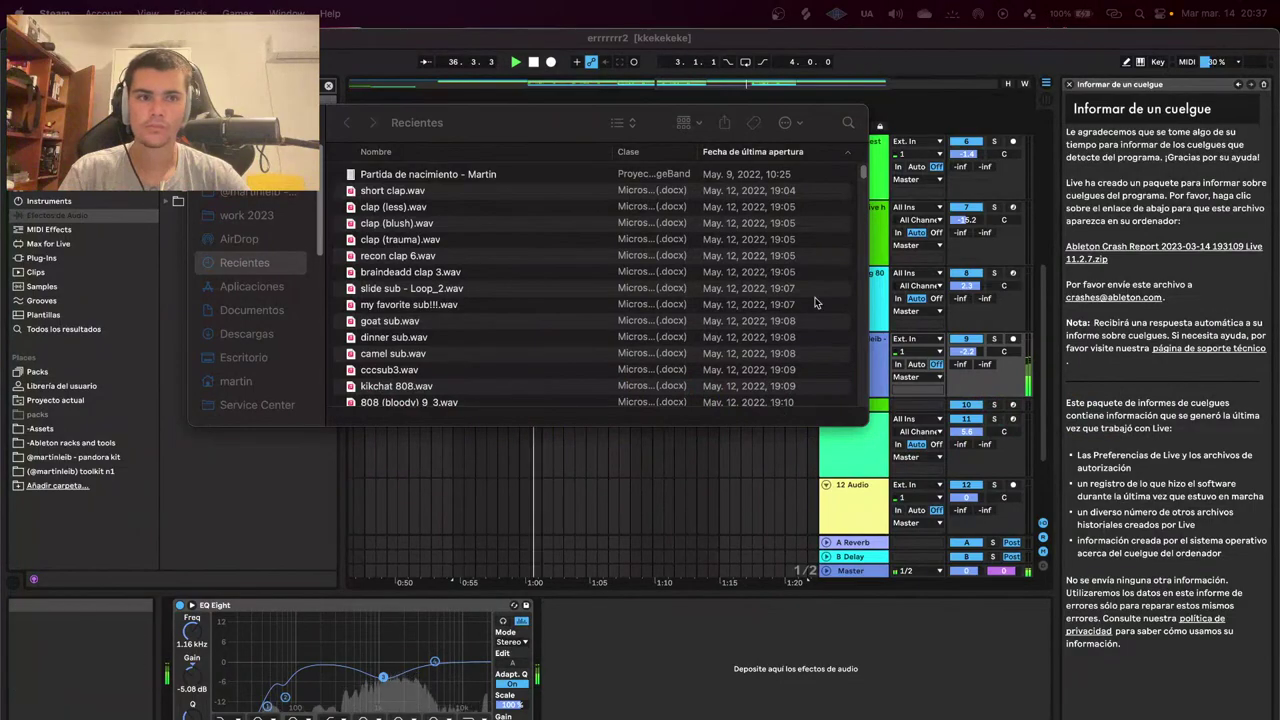
{"action": "left_click", "coordinate": [663, 523]}
{"action": "scroll", "coordinate": [566, 358], "scroll_direction": "up", "scroll_amount": 4}
{"action": "scroll", "coordinate": [567, 358], "scroll_direction": "up", "scroll_amount": 3}
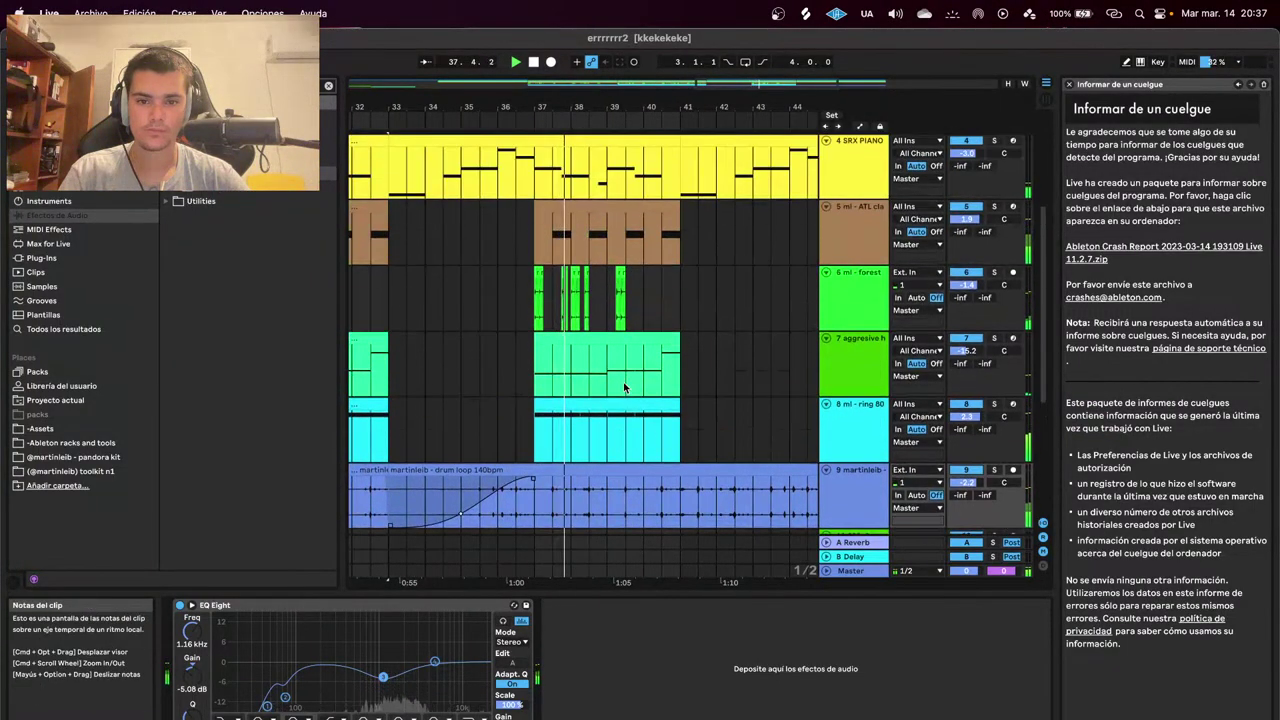
{"action": "scroll", "coordinate": [626, 388], "scroll_direction": "down", "scroll_amount": 5}
{"action": "scroll", "coordinate": [565, 433], "scroll_direction": "down", "scroll_amount": 2}
{"action": "scroll", "coordinate": [563, 432], "scroll_direction": "up", "scroll_amount": 2}
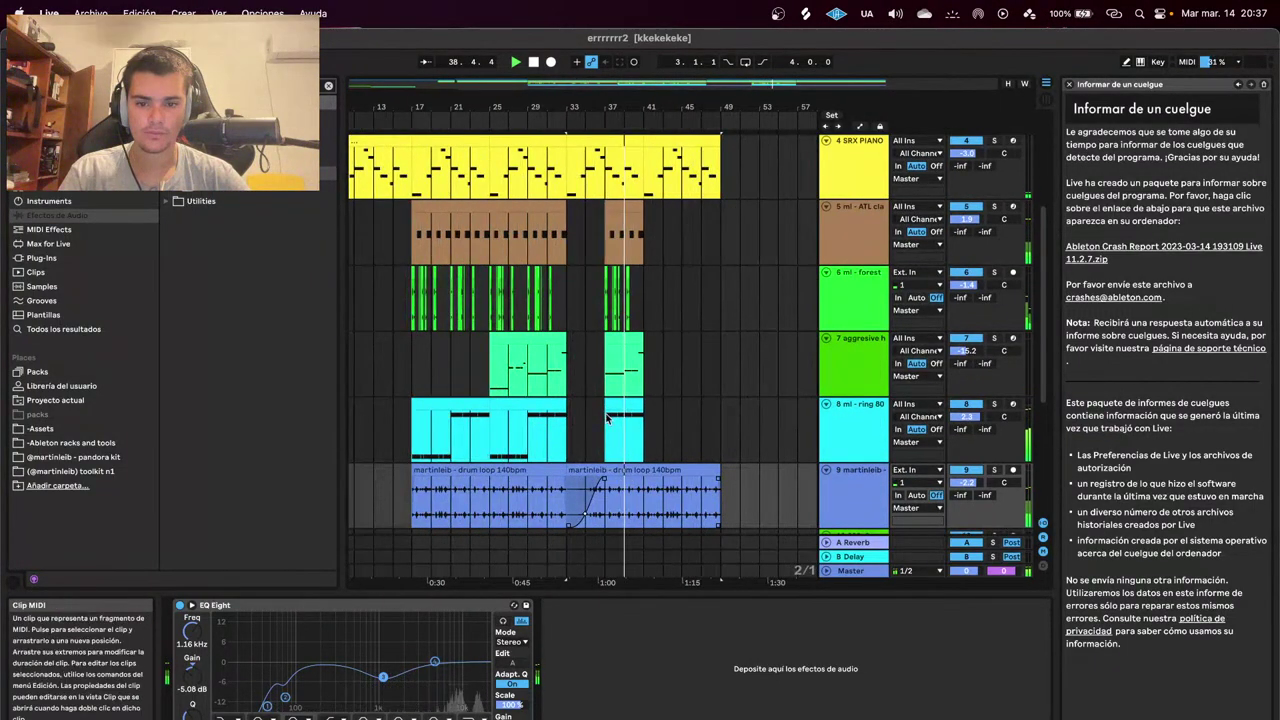
Duplicate the bar 25–33 clips of the ATL clap, forest, aggresive and ring 808 tracks and move the copies to bar 41.
{"action": "left_click", "coordinate": [633, 410]}
{"action": "left_click", "coordinate": [548, 407]}
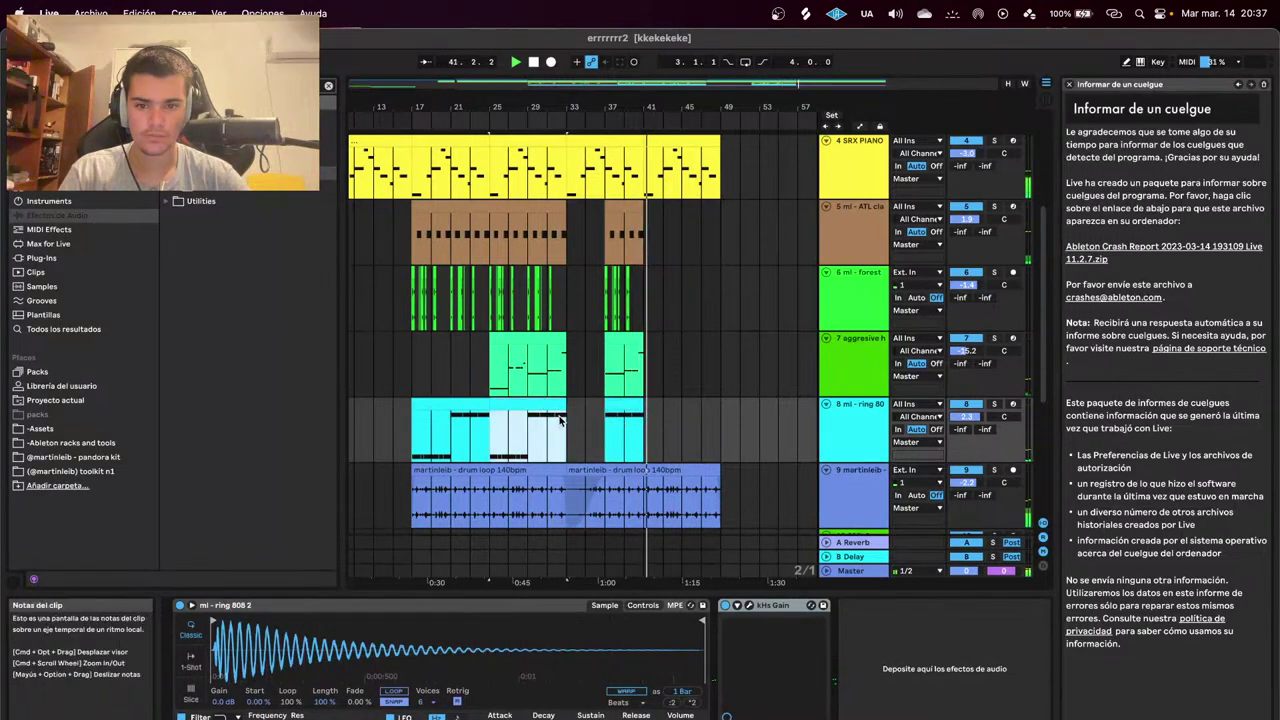
{"action": "left_click_drag", "start_coordinate": [566, 425], "coordinate": [494, 252]}
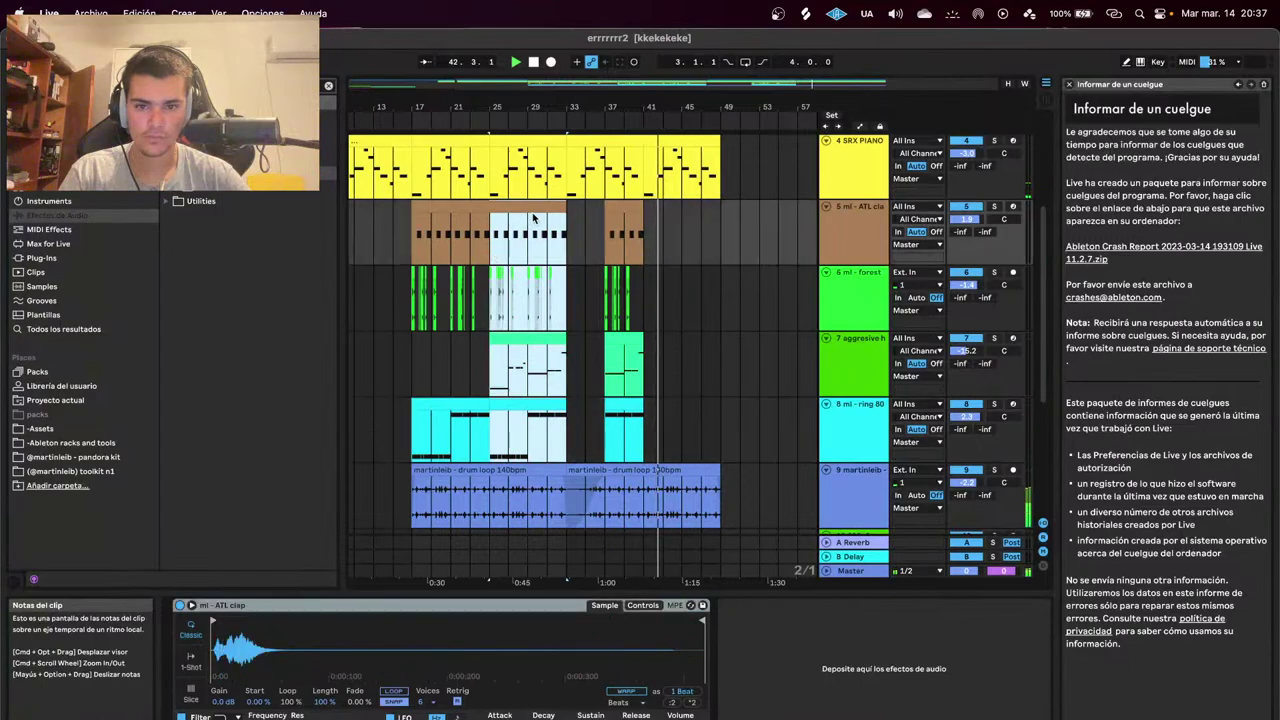
{"action": "key", "text": "super+d"}
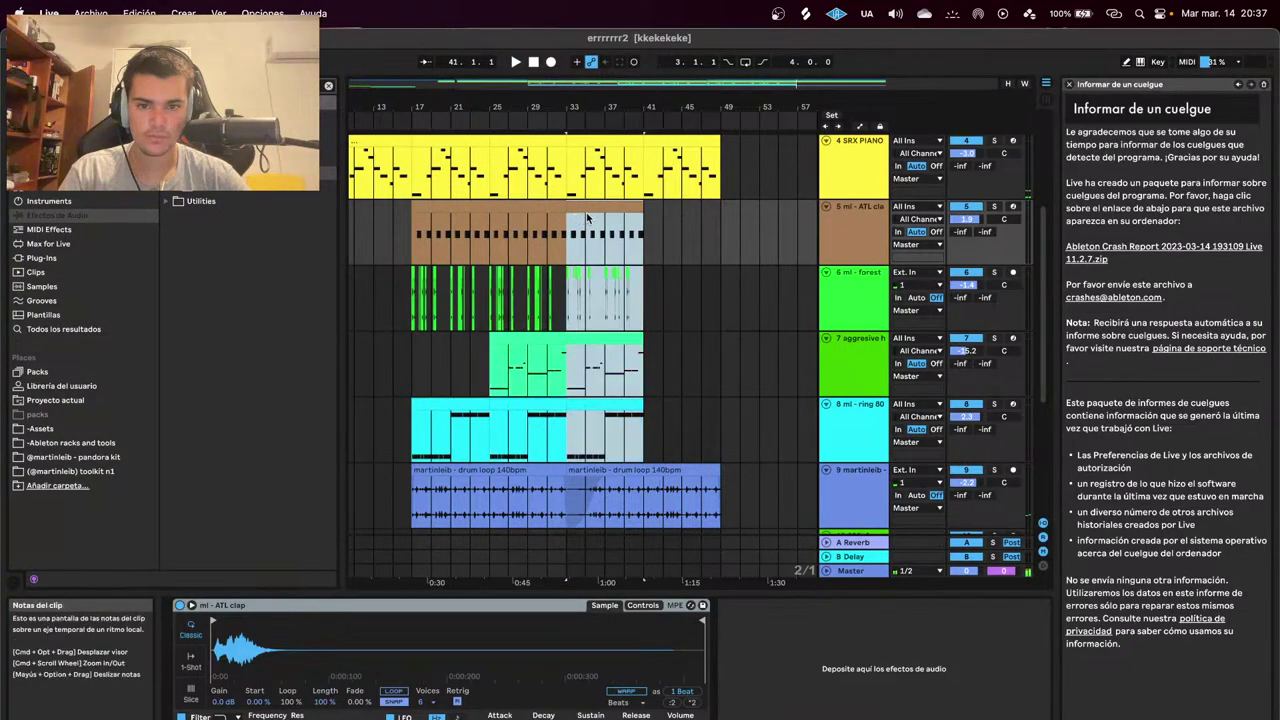
{"action": "left_click_drag", "start_coordinate": [586, 217], "coordinate": [671, 210]}
{"action": "key", "text": "super+z"}
{"action": "key", "text": "super+d"}
{"action": "key", "text": "space"}
{"action": "left_click_drag", "start_coordinate": [567, 236], "coordinate": [521, 446]}
{"action": "key", "text": "super+d"}
{"action": "left_click_drag", "start_coordinate": [598, 208], "coordinate": [536, 412]}
{"action": "key", "text": "super+z"}
{"action": "key", "text": "super+z"}
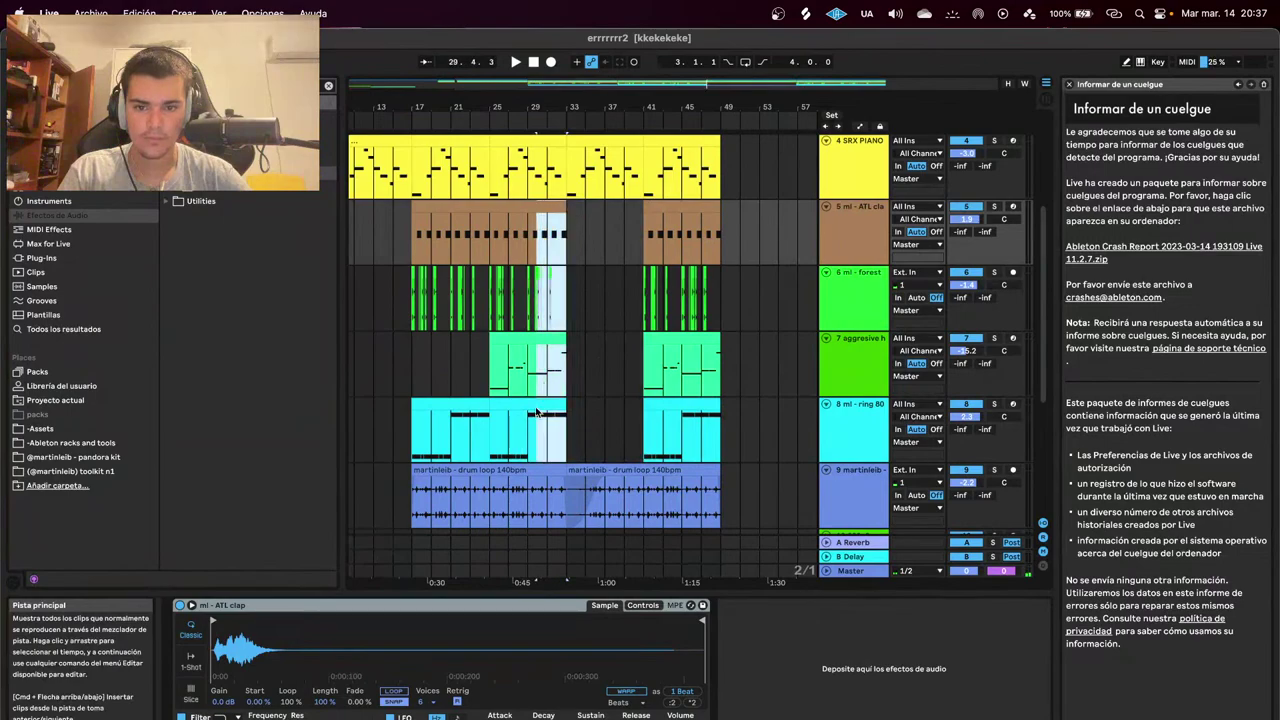
Duplicate the selected end of the bar 25–33 clips on the four drum and bass tracks, move the copy to bar 37, and play it.
{"action": "key", "text": "super+d"}
{"action": "left_click_drag", "start_coordinate": [586, 207], "coordinate": [628, 218]}
{"action": "key", "text": "space"}
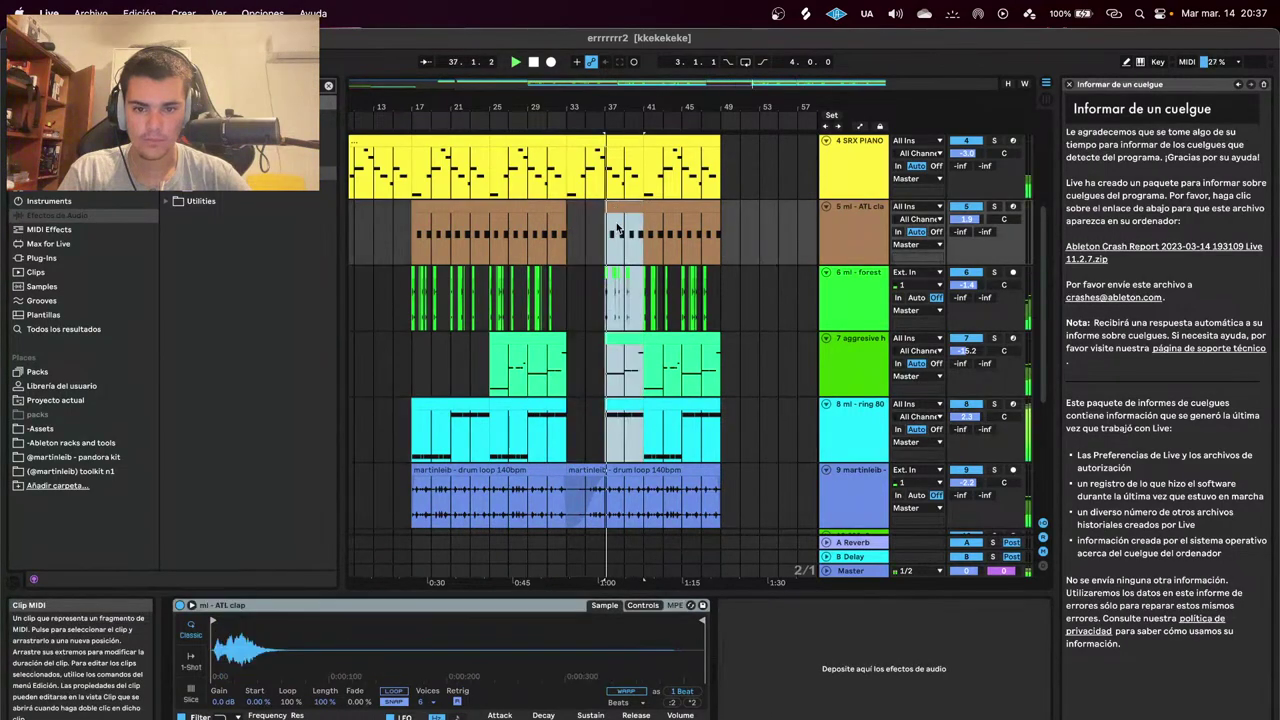
Lower the first Omnisphere track's volume to -4.4 dB, show its volume automation and stop playback.
{"action": "scroll", "coordinate": [636, 372], "scroll_direction": "up", "scroll_amount": 3}
{"action": "scroll", "coordinate": [636, 372], "scroll_direction": "down", "scroll_amount": 4}
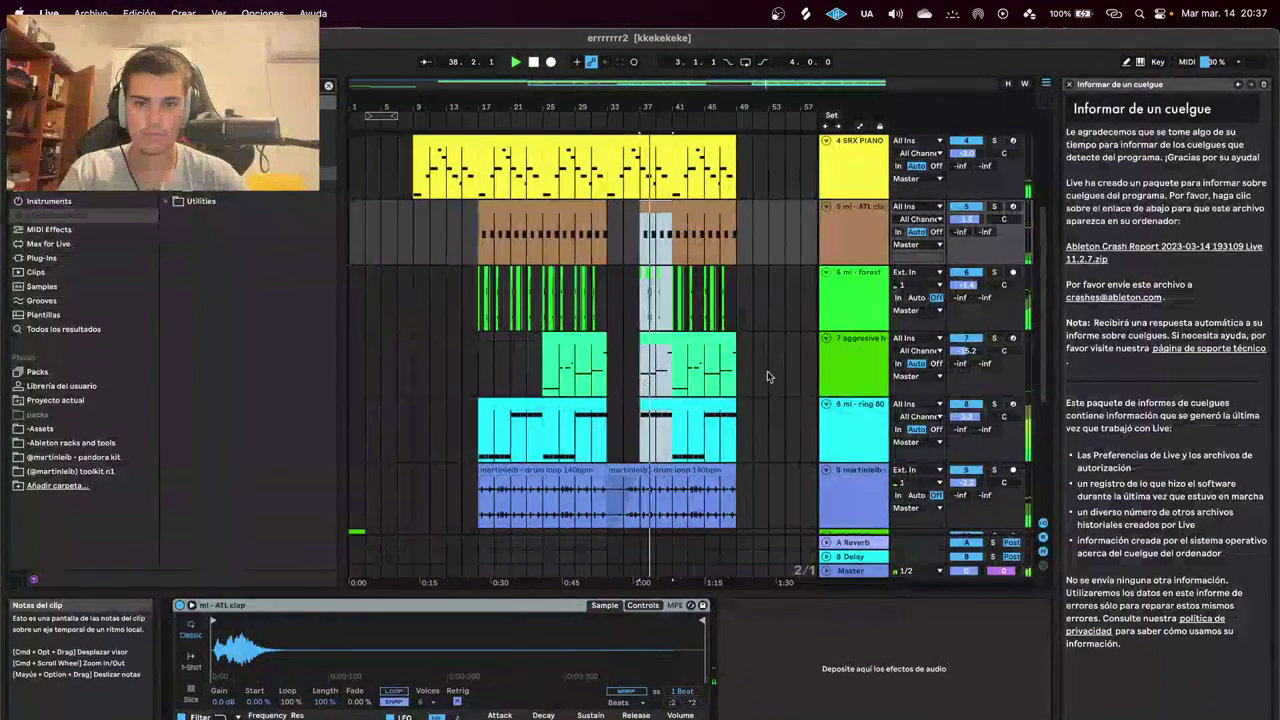
{"action": "scroll", "coordinate": [755, 368], "scroll_direction": "down", "scroll_amount": 7}
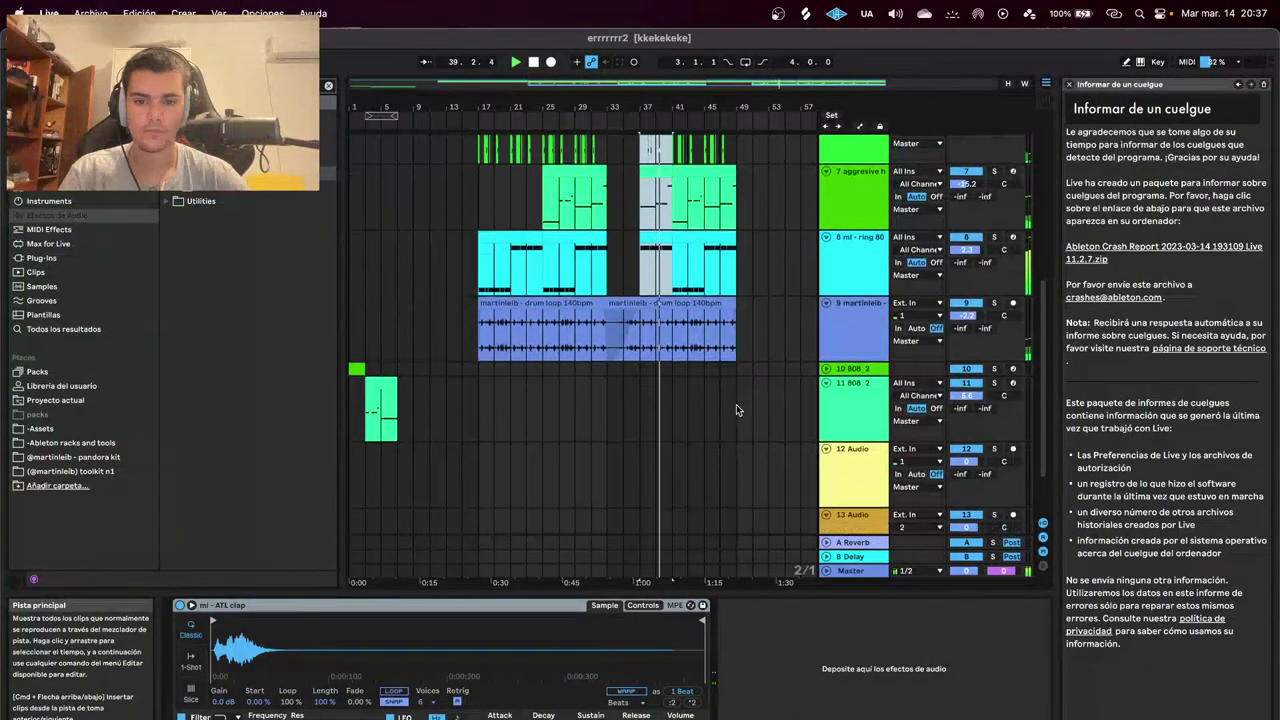
{"action": "scroll", "coordinate": [737, 403], "scroll_direction": "up", "scroll_amount": 3}
{"action": "scroll", "coordinate": [738, 396], "scroll_direction": "up", "scroll_amount": 5}
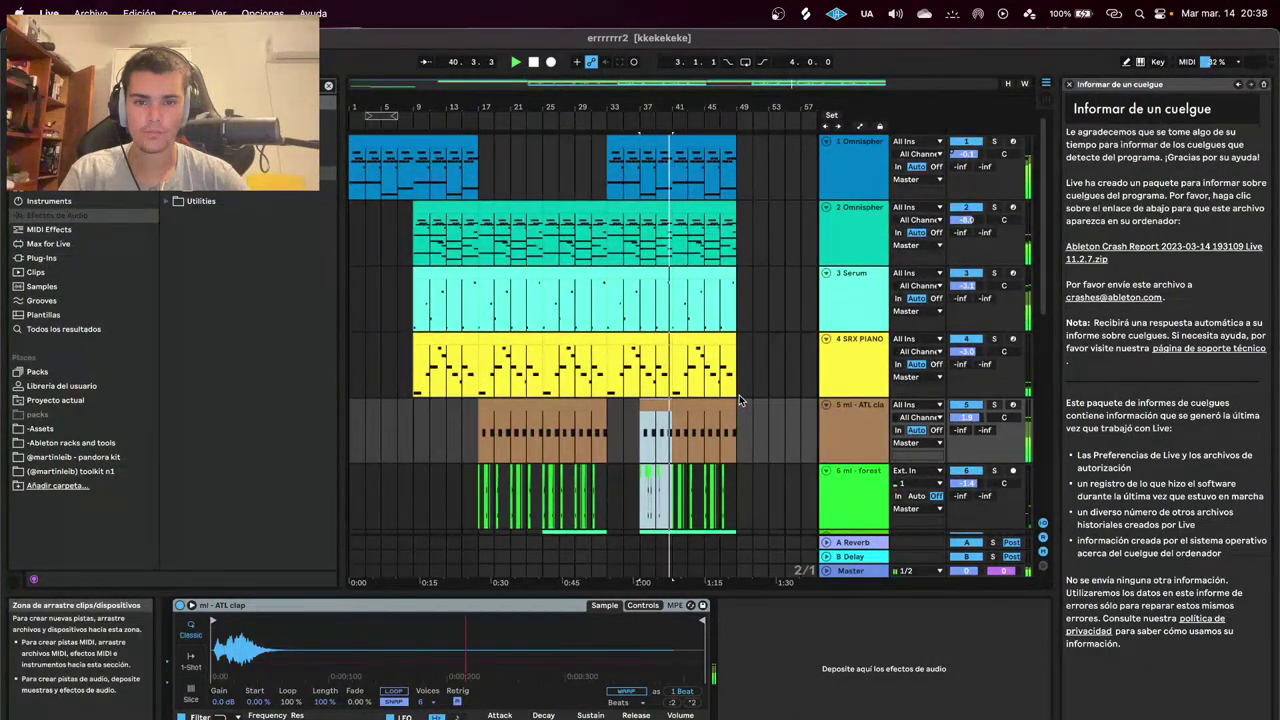
{"action": "scroll", "coordinate": [706, 416], "scroll_direction": "up", "scroll_amount": 4}
{"action": "scroll", "coordinate": [706, 416], "scroll_direction": "down", "scroll_amount": 4}
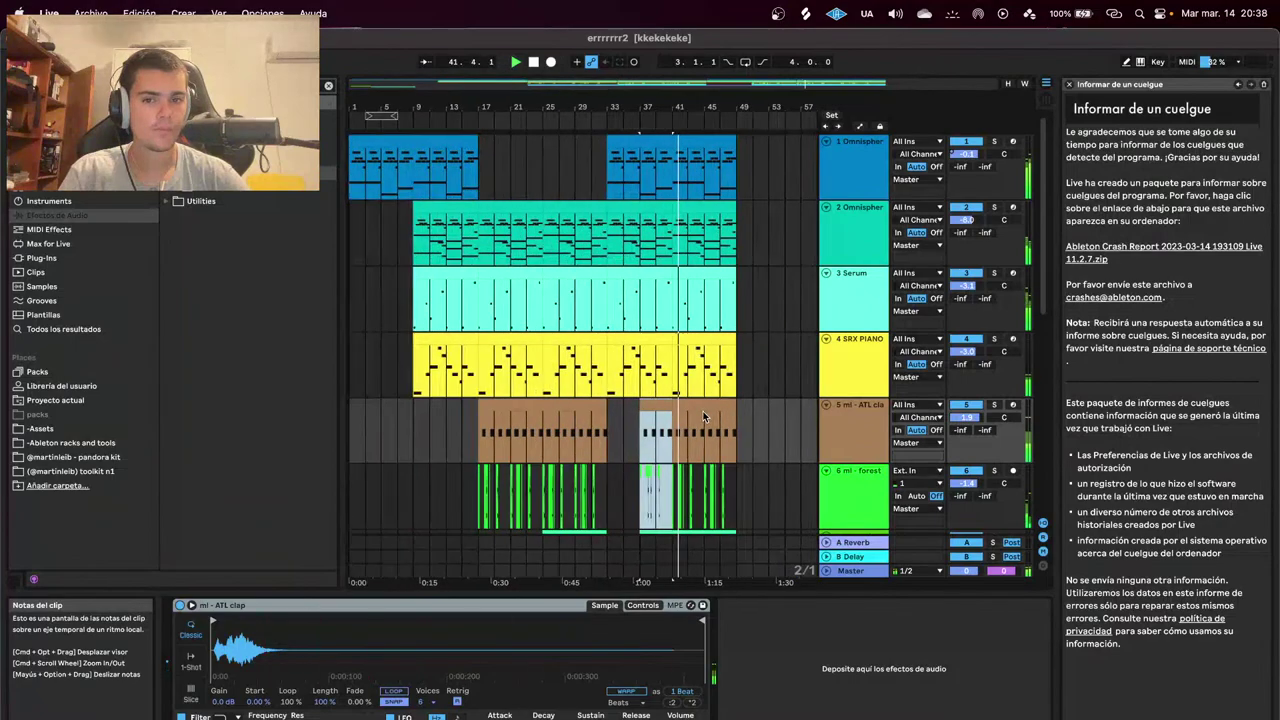
{"action": "left_click_drag", "start_coordinate": [966, 153], "coordinate": [966, 160]}
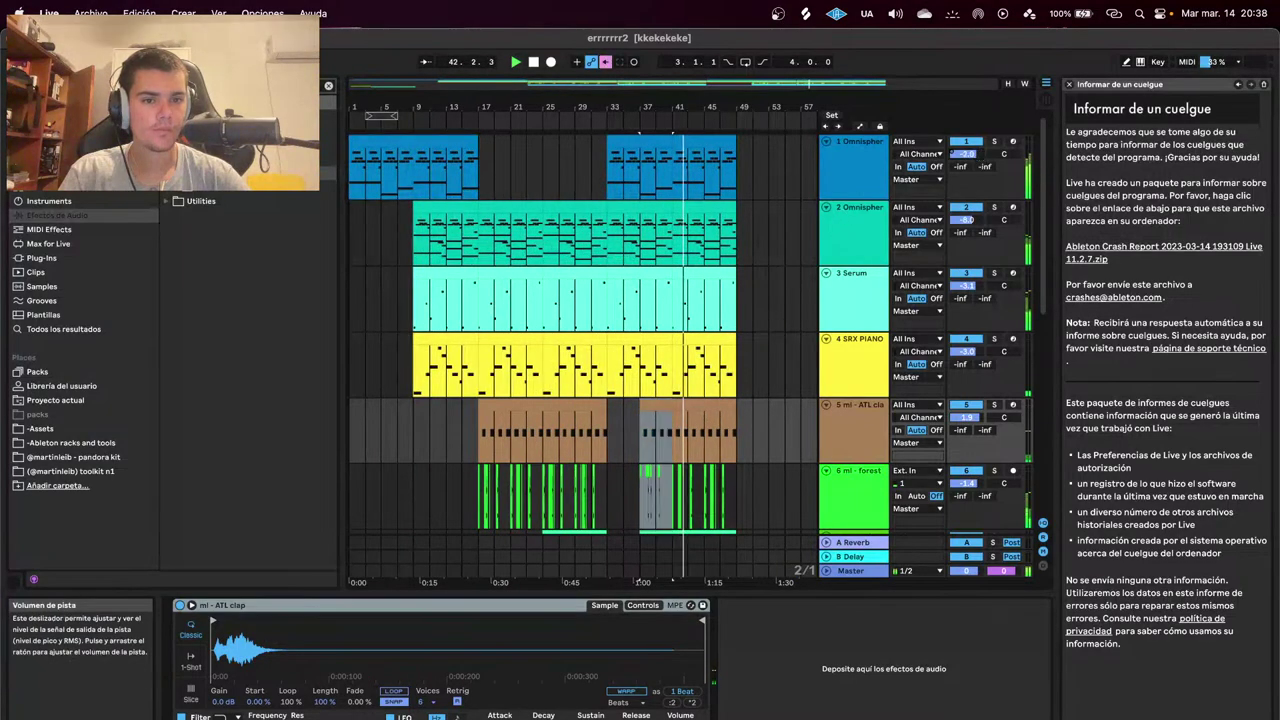
{"action": "right_click", "coordinate": [964, 156]}
{"action": "left_click", "coordinate": [984, 164]}
{"action": "key", "text": "space"}
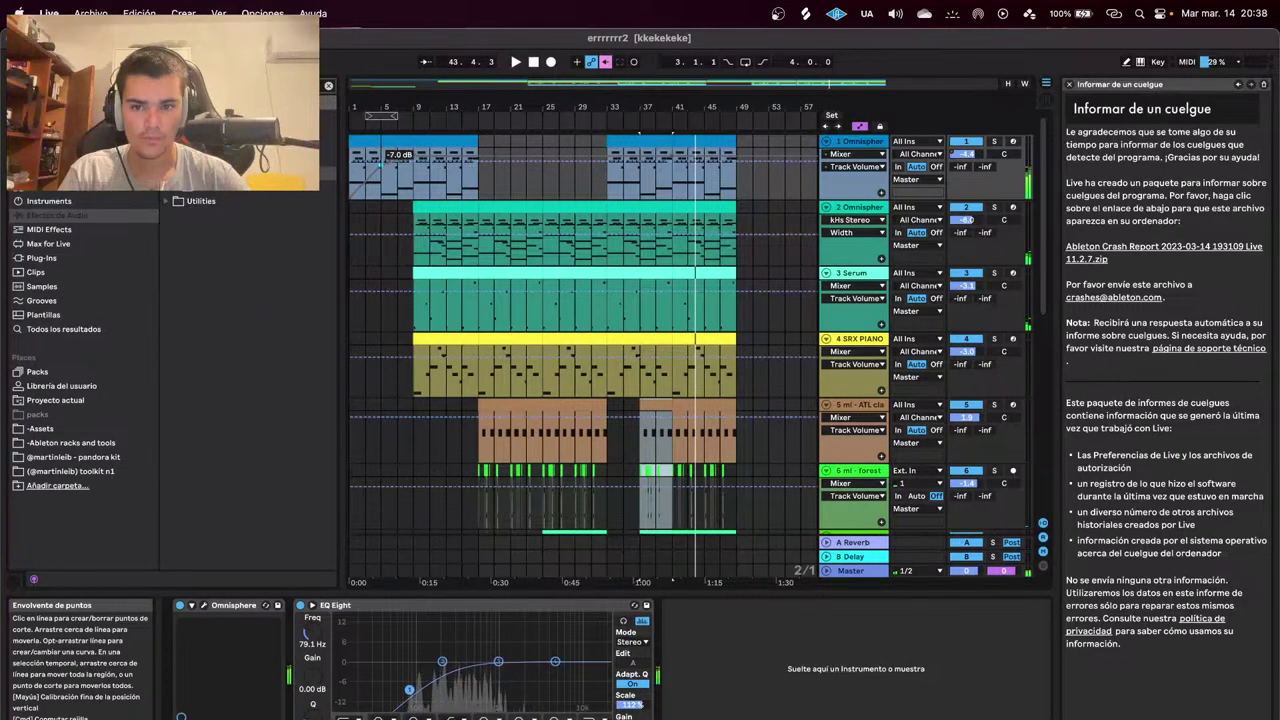
Try to delete the first Omnisphere track's volume automation at bars 7 and 9.
{"action": "right_click", "coordinate": [396, 166]}
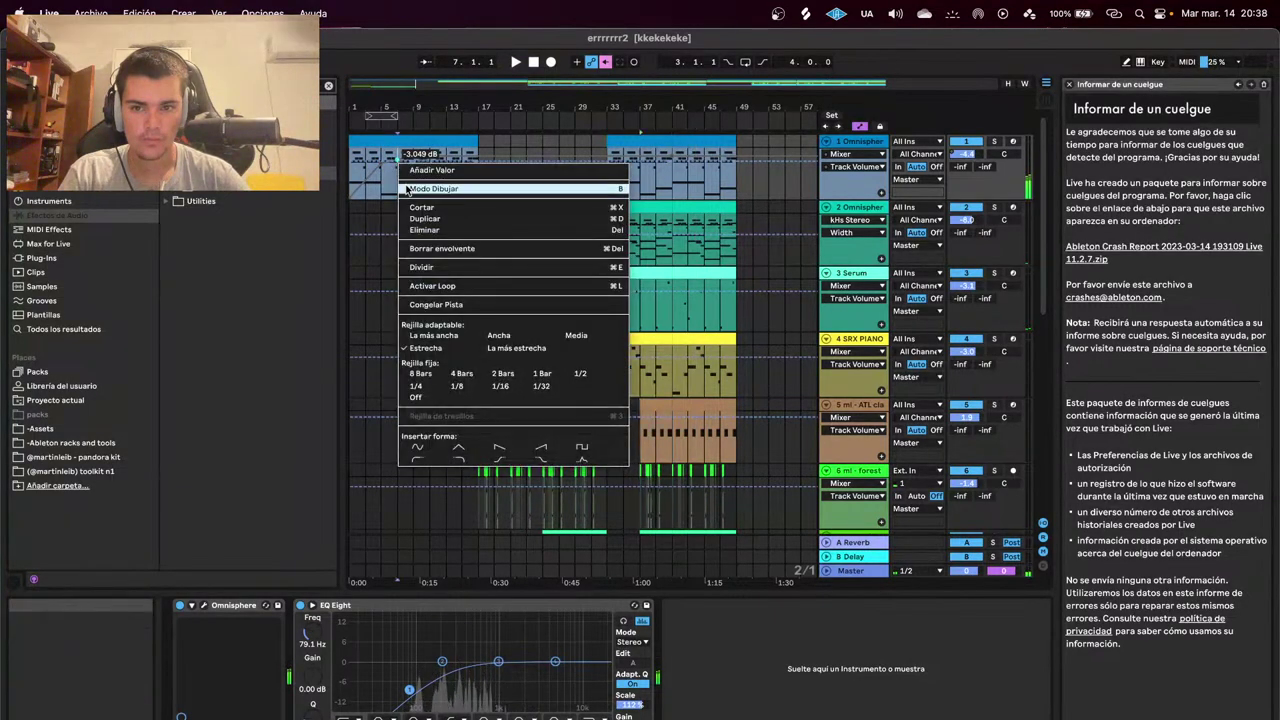
{"action": "left_click", "coordinate": [436, 231]}
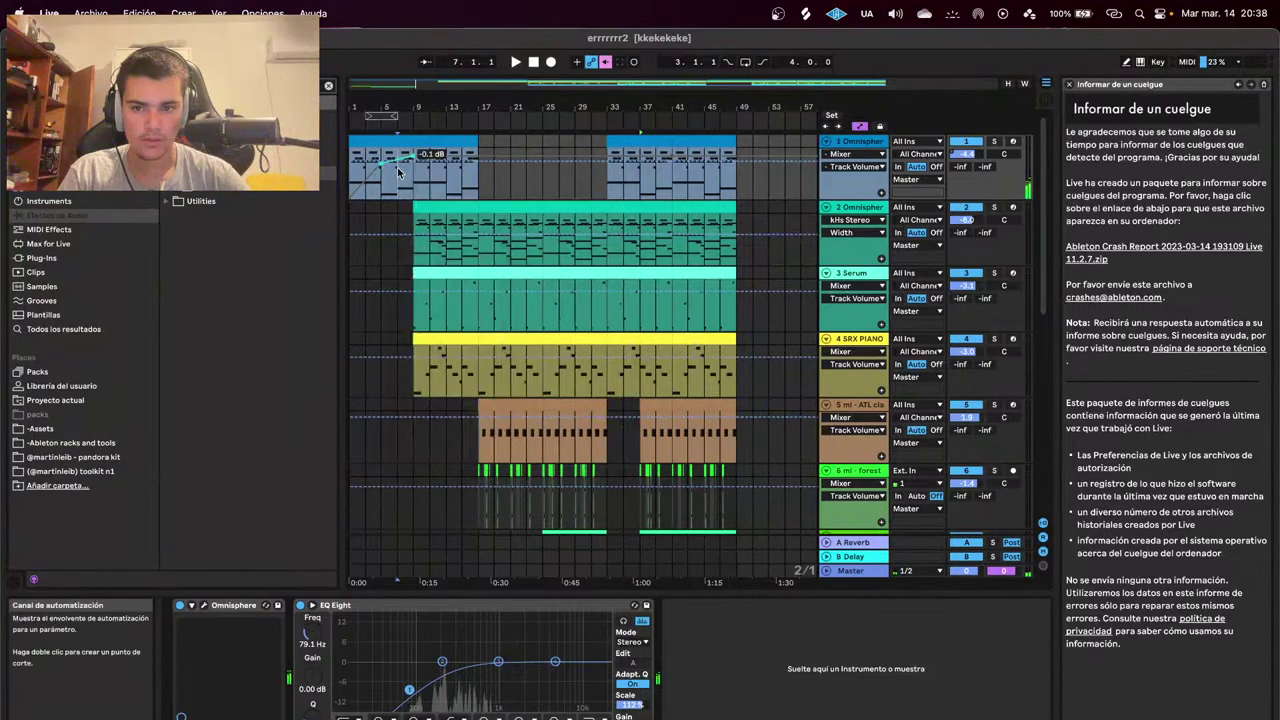
{"action": "right_click", "coordinate": [413, 158]}
{"action": "left_click", "coordinate": [446, 230]}
{"action": "right_click", "coordinate": [413, 158]}
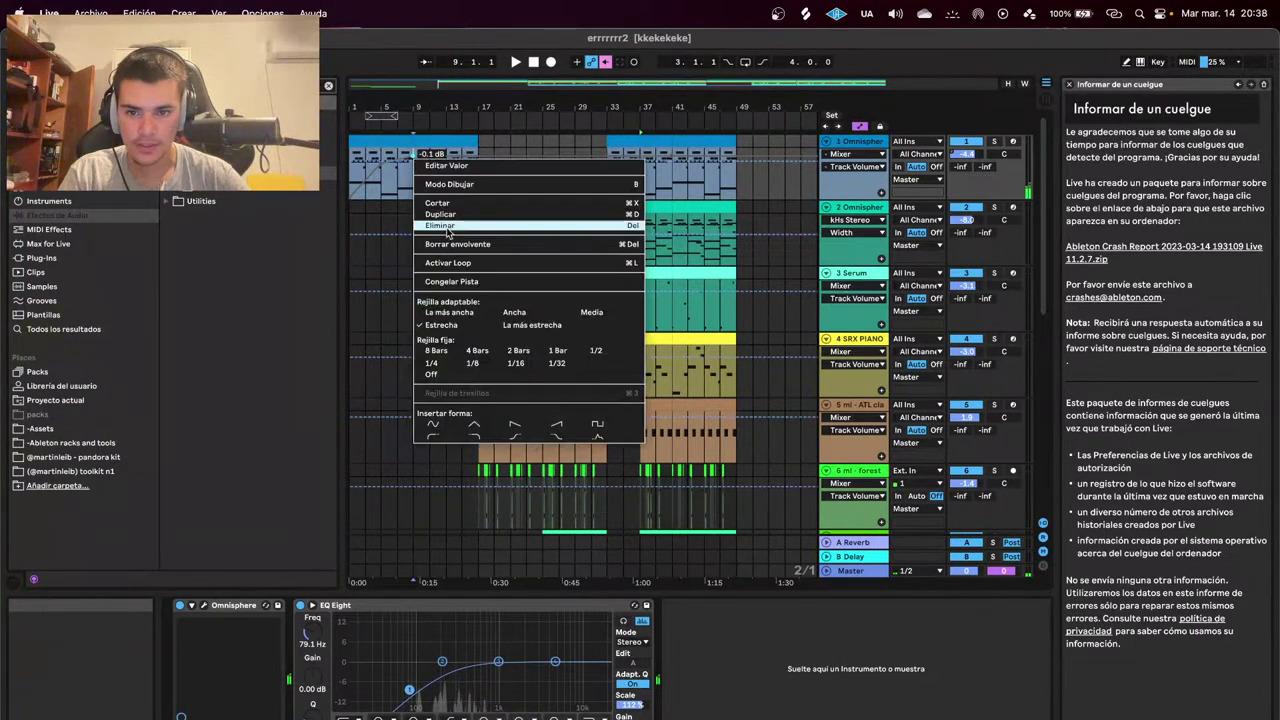
{"action": "left_click", "coordinate": [446, 228]}
{"action": "scroll", "coordinate": [401, 175], "scroll_direction": "up", "scroll_amount": 5}
{"action": "scroll", "coordinate": [449, 162], "scroll_direction": "up", "scroll_amount": 2}
{"action": "right_click", "coordinate": [455, 156]}
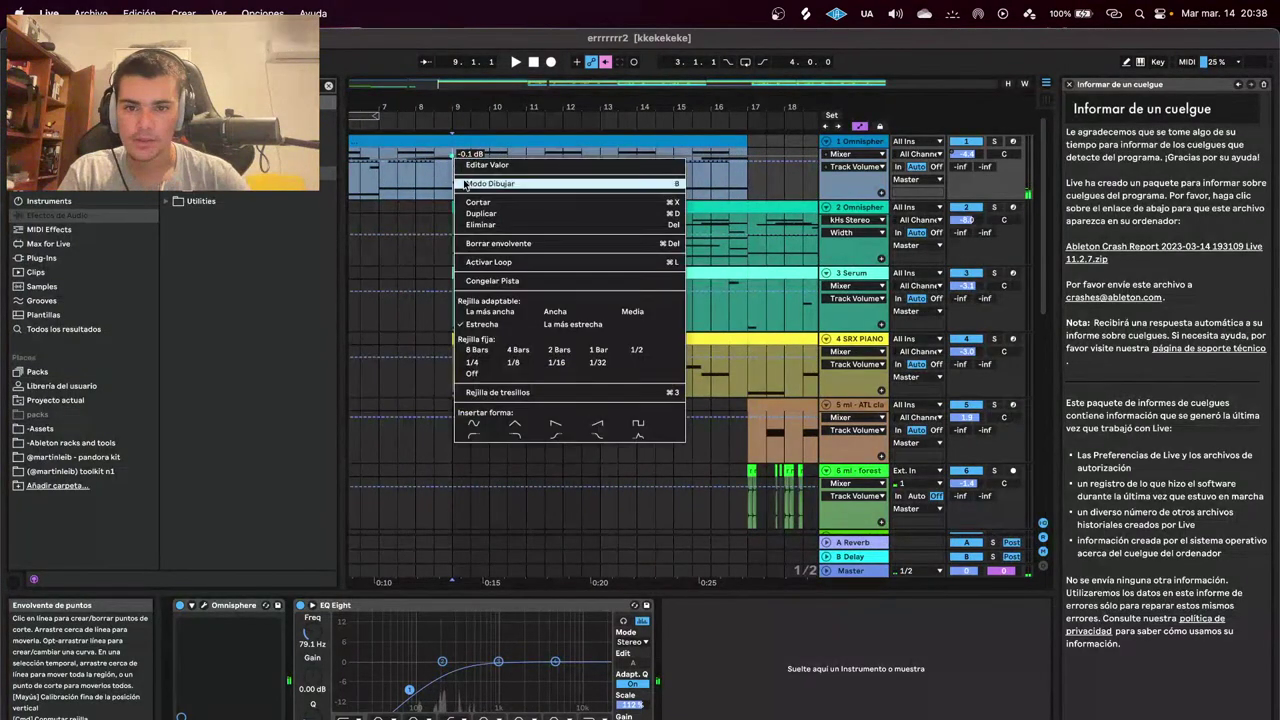
{"action": "left_click", "coordinate": [484, 227]}
Open the value of the first Omnisphere track's volume automation point at bar 9 for editing.
{"action": "right_click", "coordinate": [457, 155]}
{"action": "left_click", "coordinate": [466, 170]}
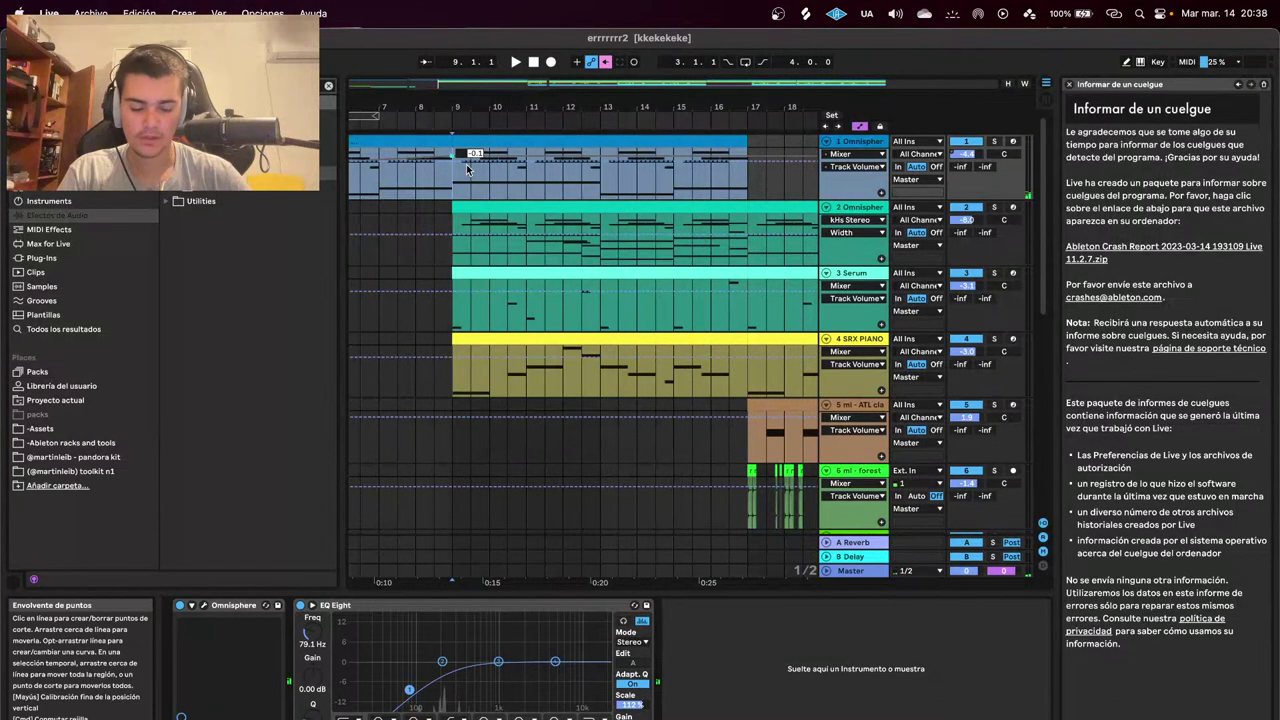
{"action": "scroll", "coordinate": [458, 161], "scroll_direction": "down", "scroll_amount": 5}
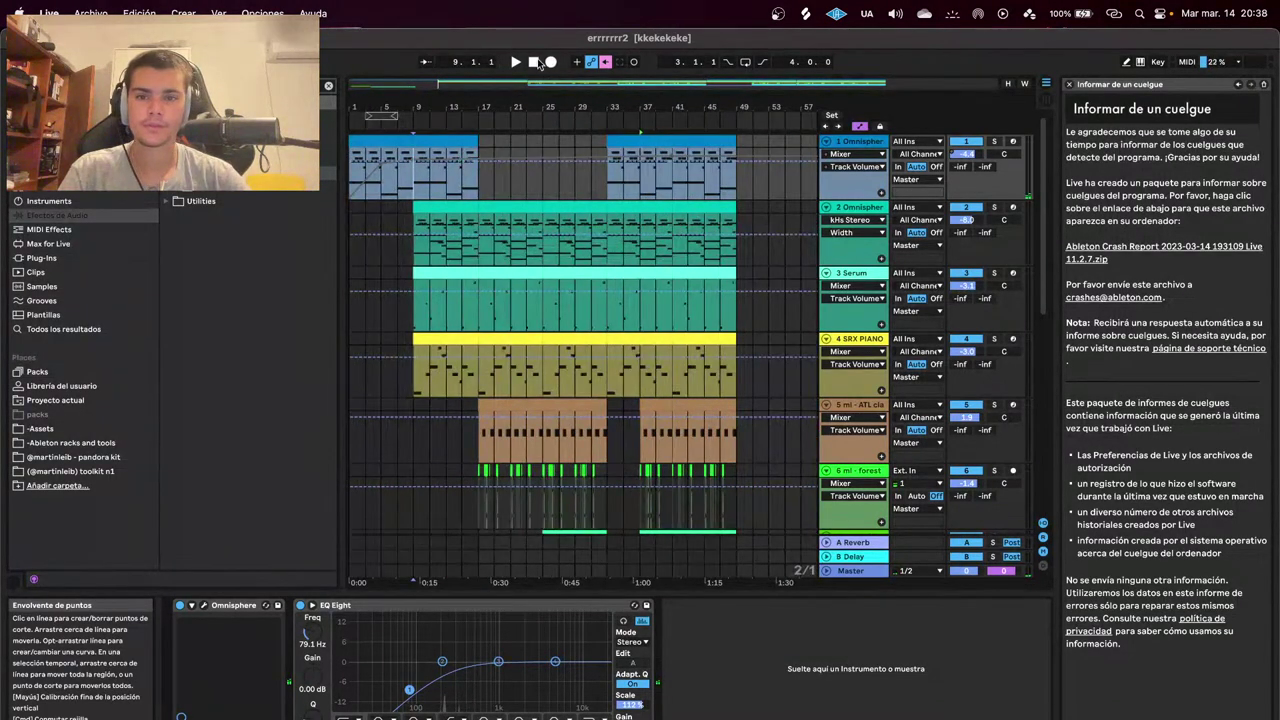
Play the arrangement from the start and show the first Omnisphere track's volume automation.
{"action": "left_click", "coordinate": [534, 62]}
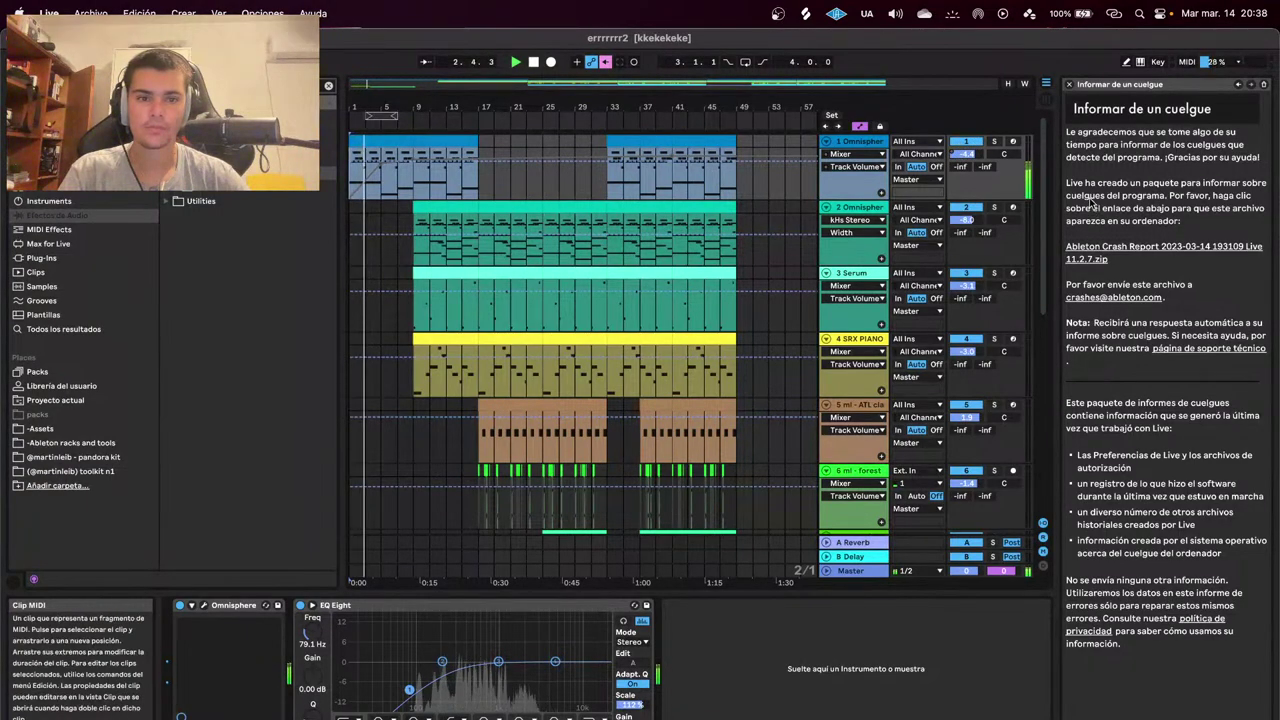
{"action": "right_click", "coordinate": [952, 156]}
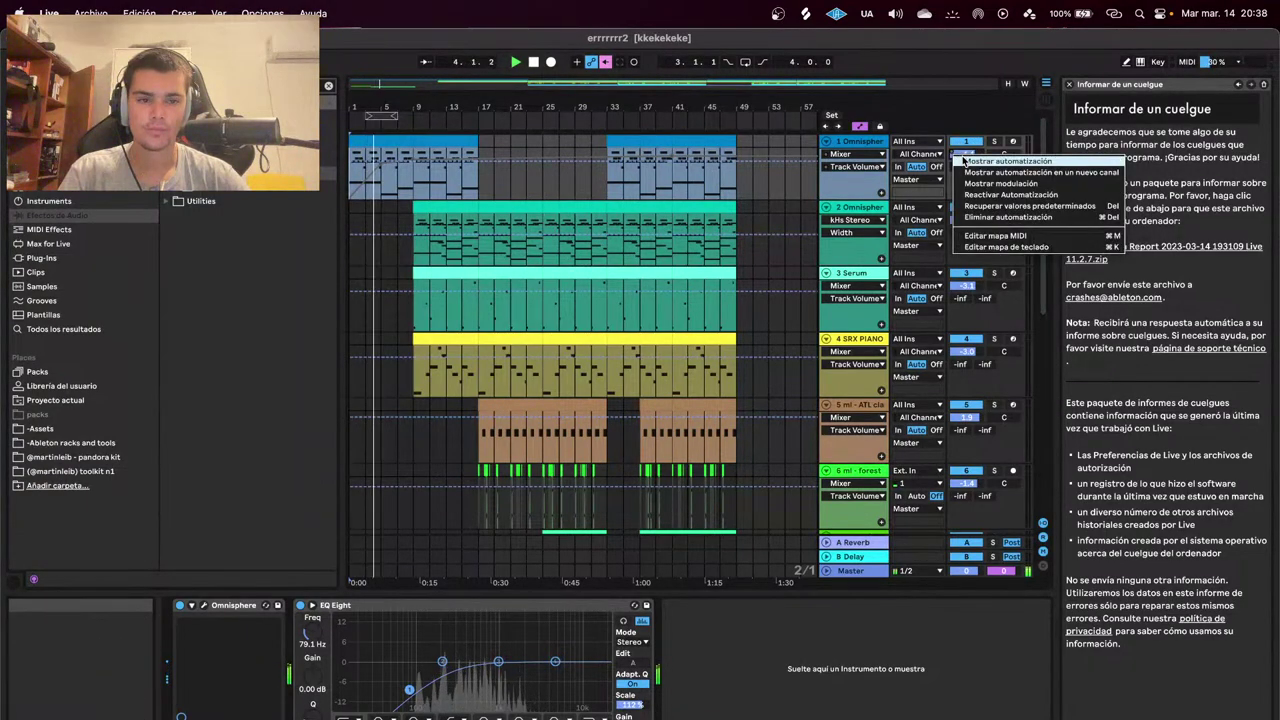
{"action": "left_click", "coordinate": [964, 161]}
{"action": "right_click", "coordinate": [952, 153]}
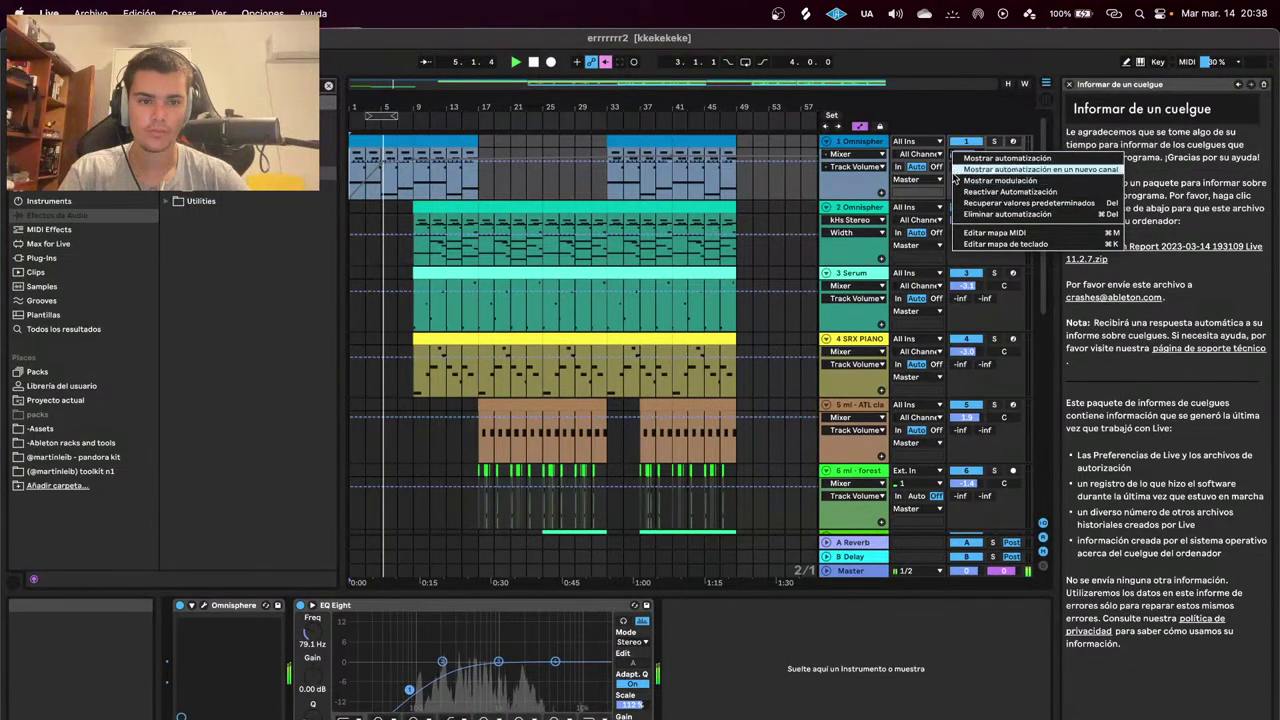
{"action": "left_click", "coordinate": [941, 154]}
Switch to Safari and bring up the YouTube Studio live stream window.
{"action": "key", "text": "super+Tab"}
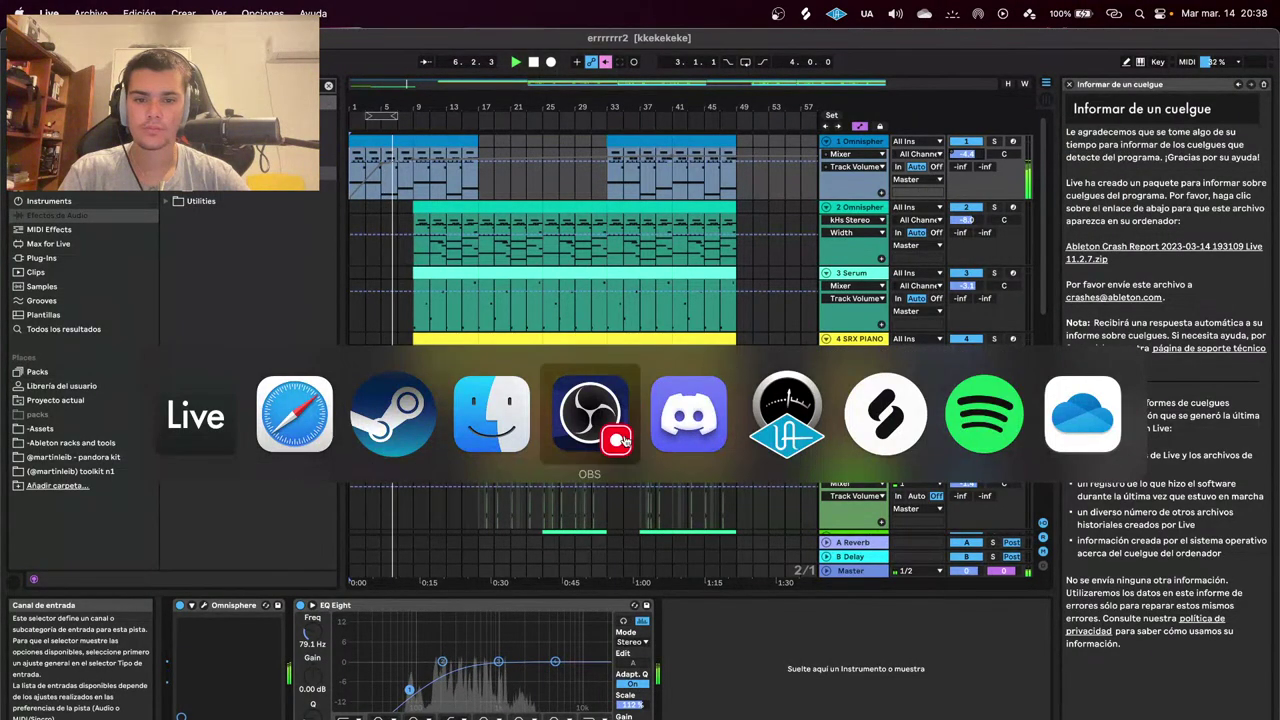
{"action": "left_click", "coordinate": [298, 424]}
{"action": "right_click", "coordinate": [386, 718]}
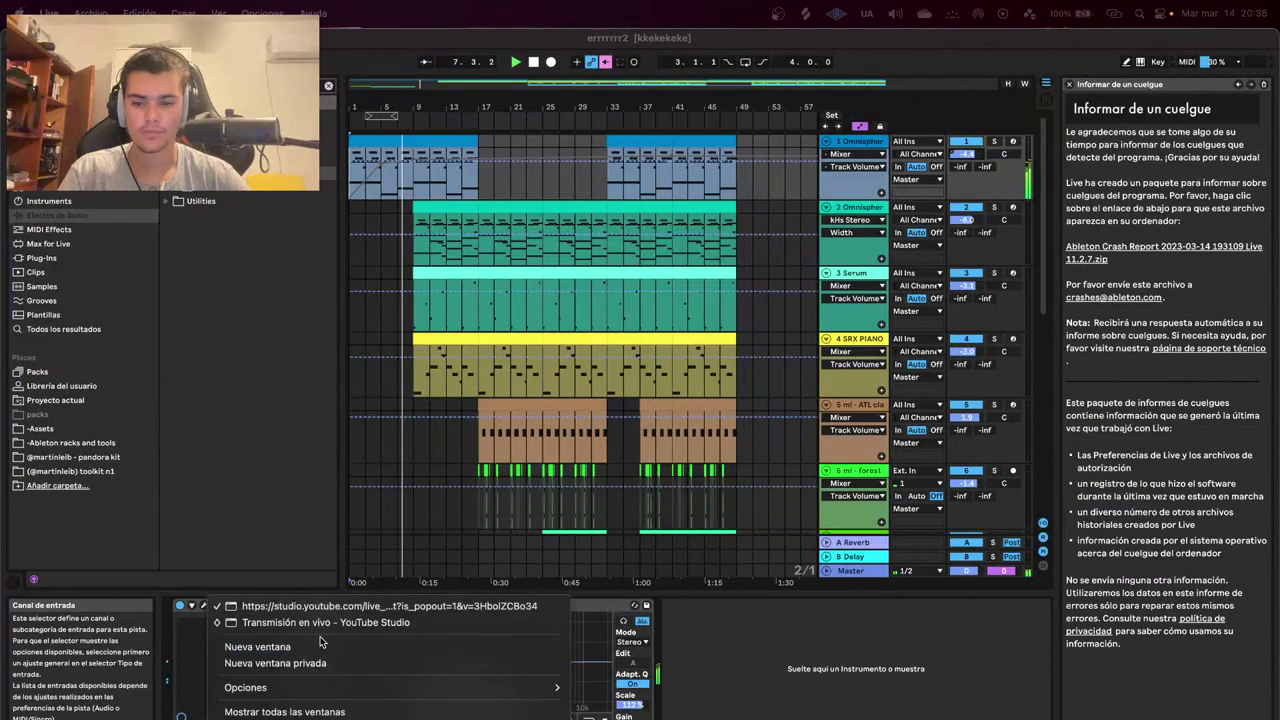
{"action": "left_click", "coordinate": [338, 625]}
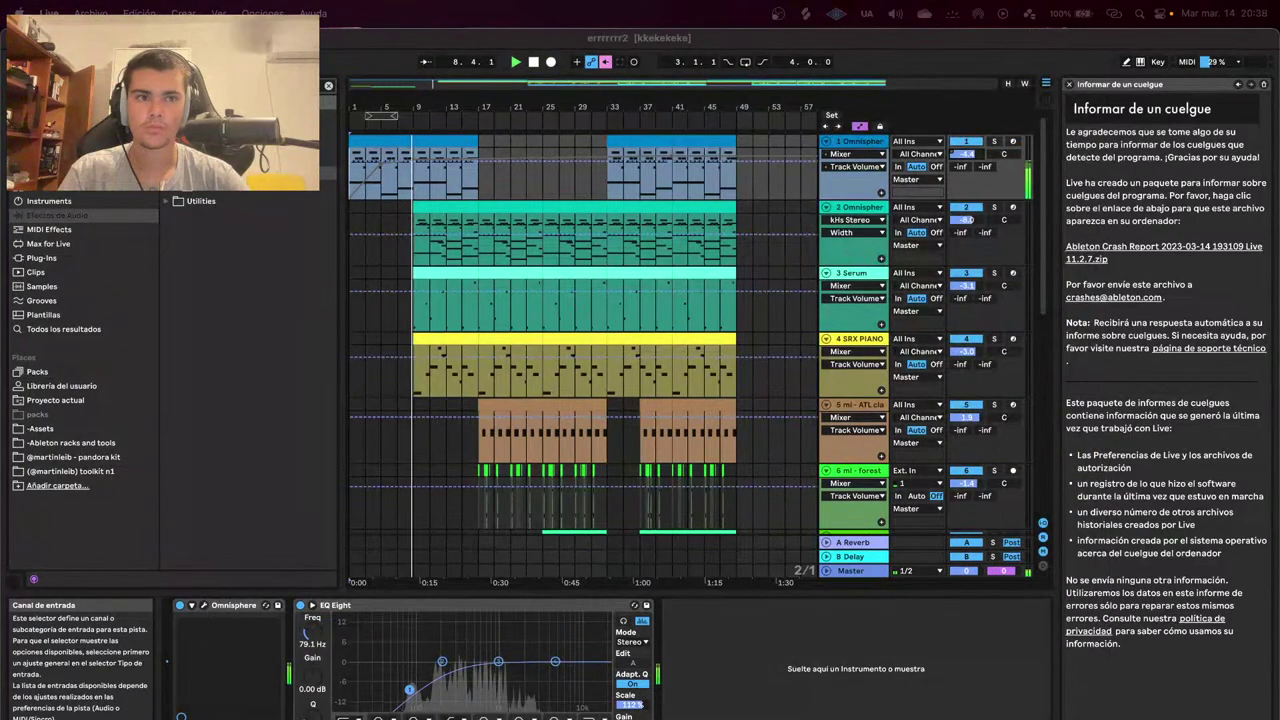
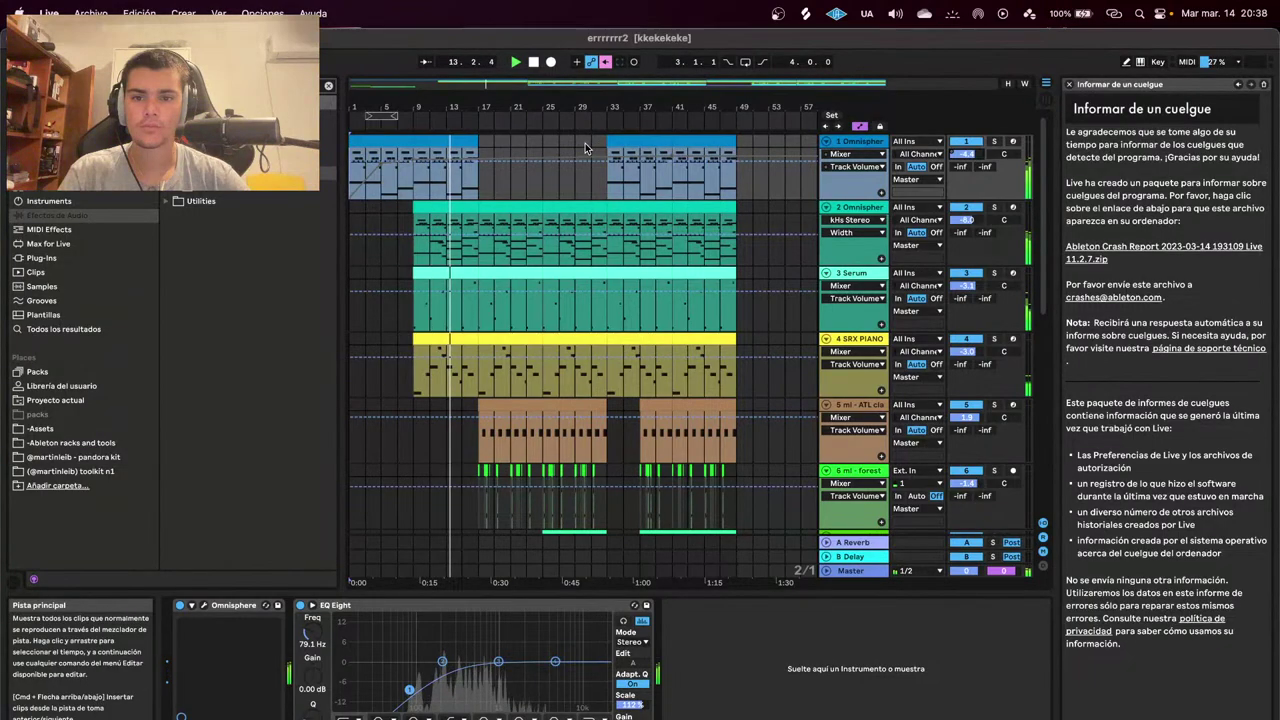
Trim the start of the first ring 808 clip to bar 18 during playback.
{"action": "scroll", "coordinate": [452, 461], "scroll_direction": "down", "scroll_amount": 5}
{"action": "scroll", "coordinate": [452, 461], "scroll_direction": "down", "scroll_amount": 2}
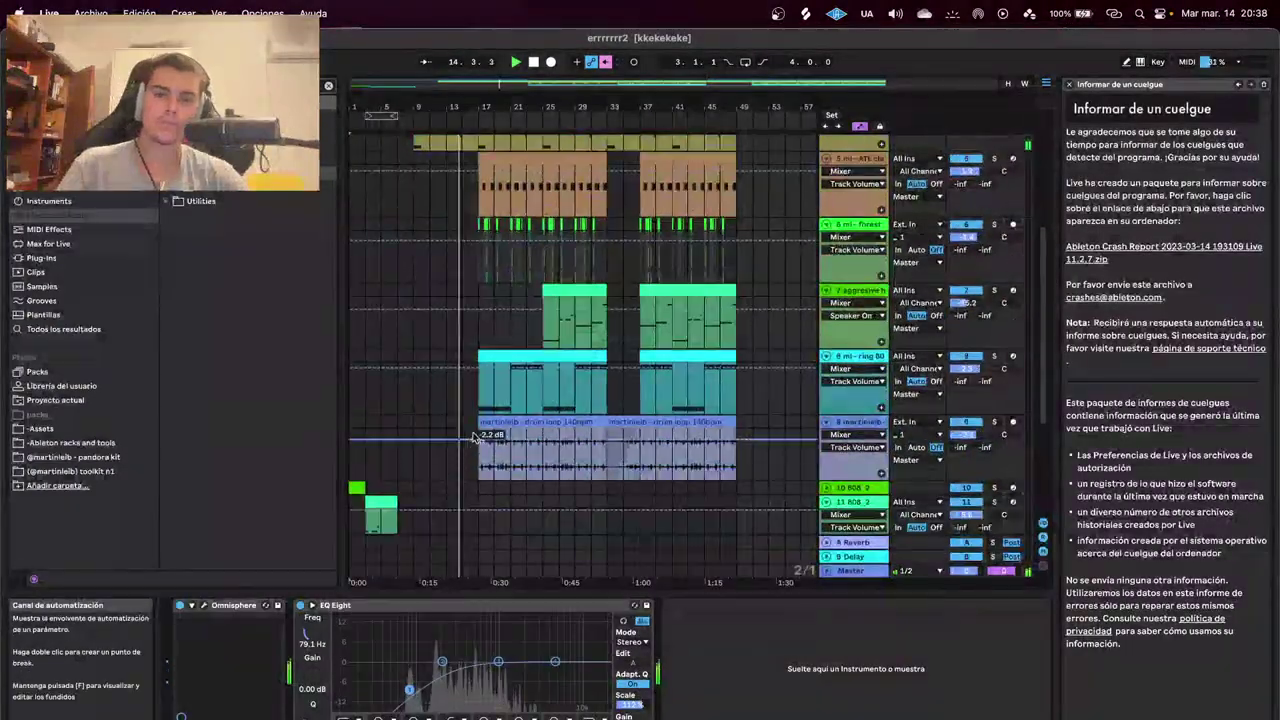
{"action": "scroll", "coordinate": [467, 368], "scroll_direction": "up", "scroll_amount": 5}
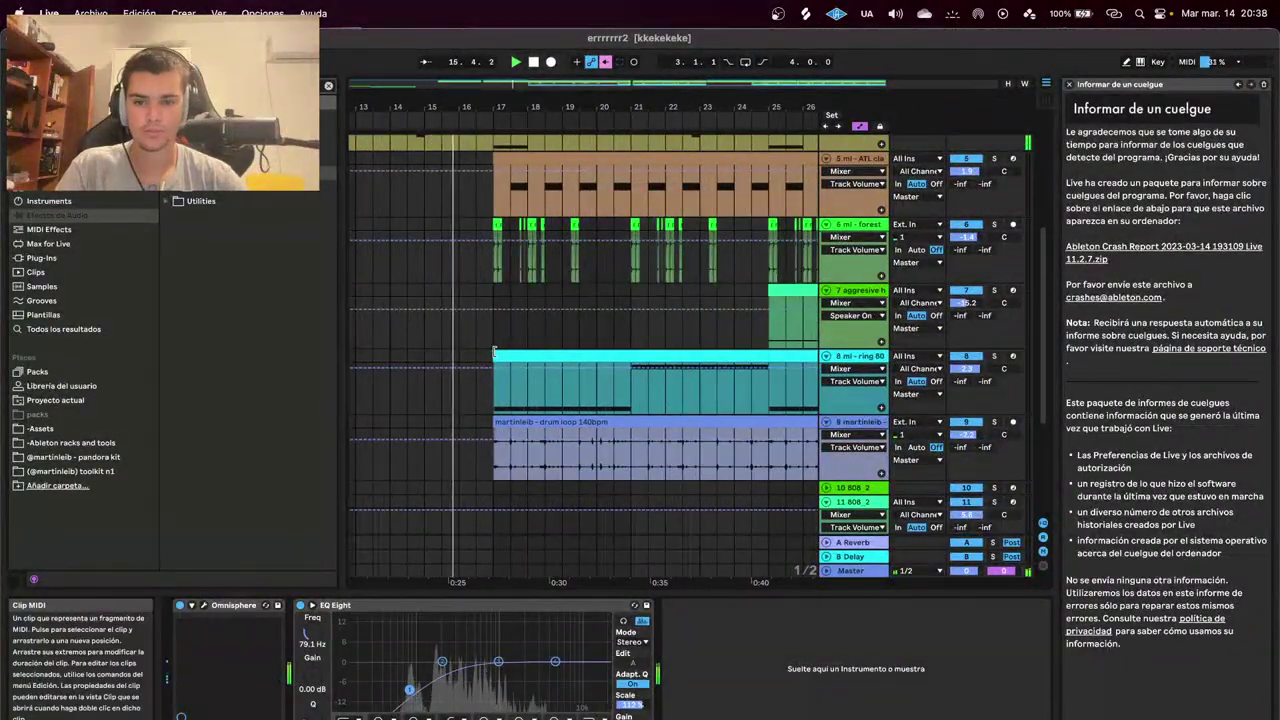
{"action": "left_click_drag", "start_coordinate": [495, 355], "coordinate": [524, 355]}
{"action": "scroll", "coordinate": [528, 356], "scroll_direction": "up", "scroll_amount": 3}
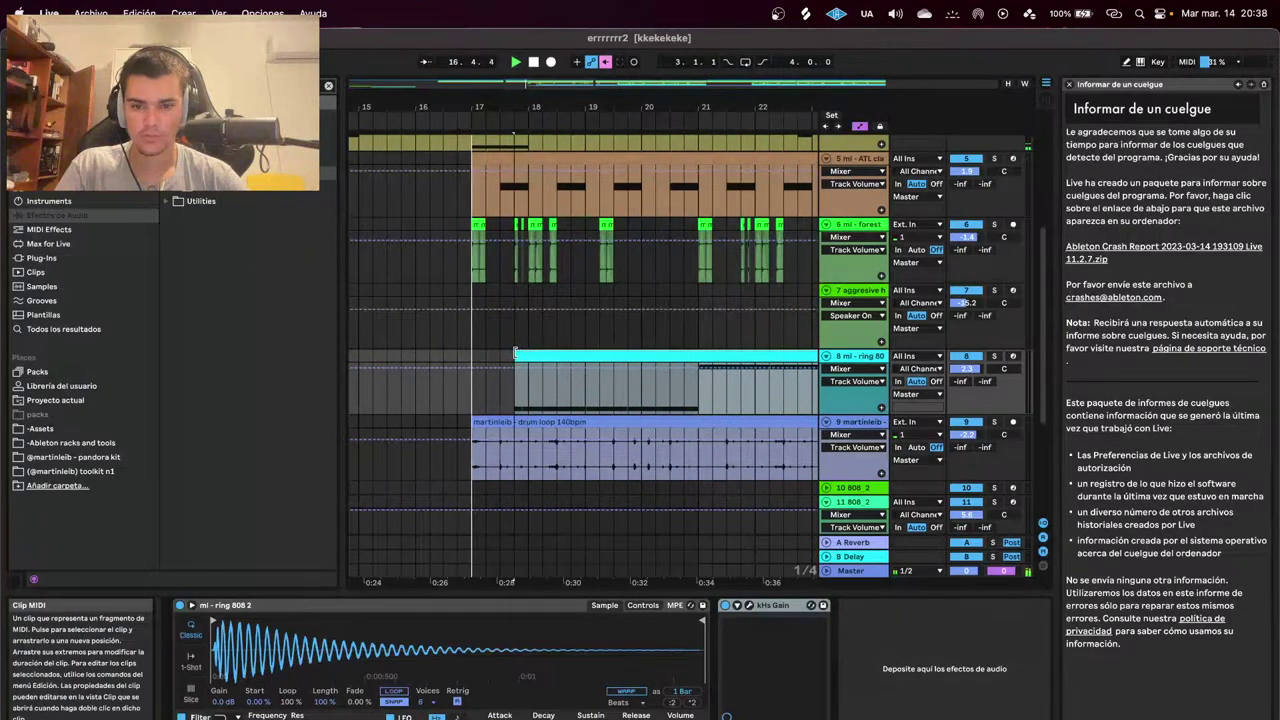
{"action": "scroll", "coordinate": [530, 353], "scroll_direction": "down", "scroll_amount": 2}
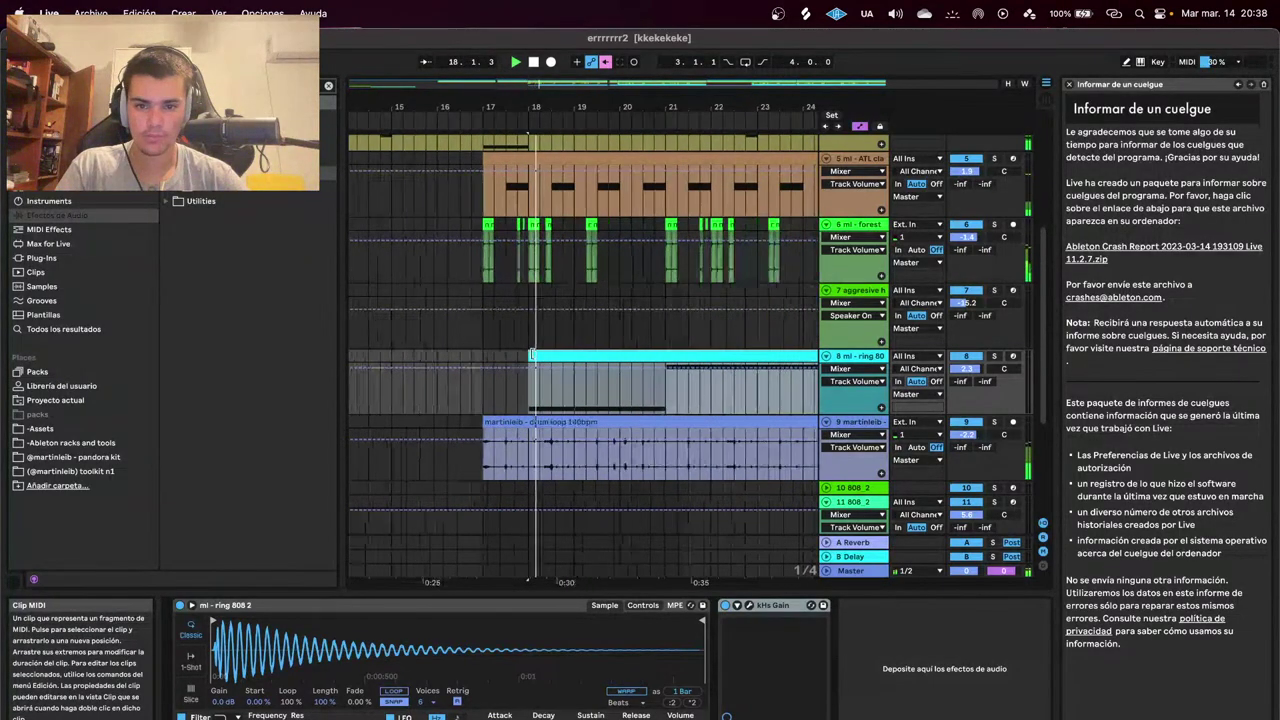
{"action": "scroll", "coordinate": [532, 351], "scroll_direction": "up", "scroll_amount": 3}
{"action": "scroll", "coordinate": [532, 354], "scroll_direction": "down", "scroll_amount": 3}
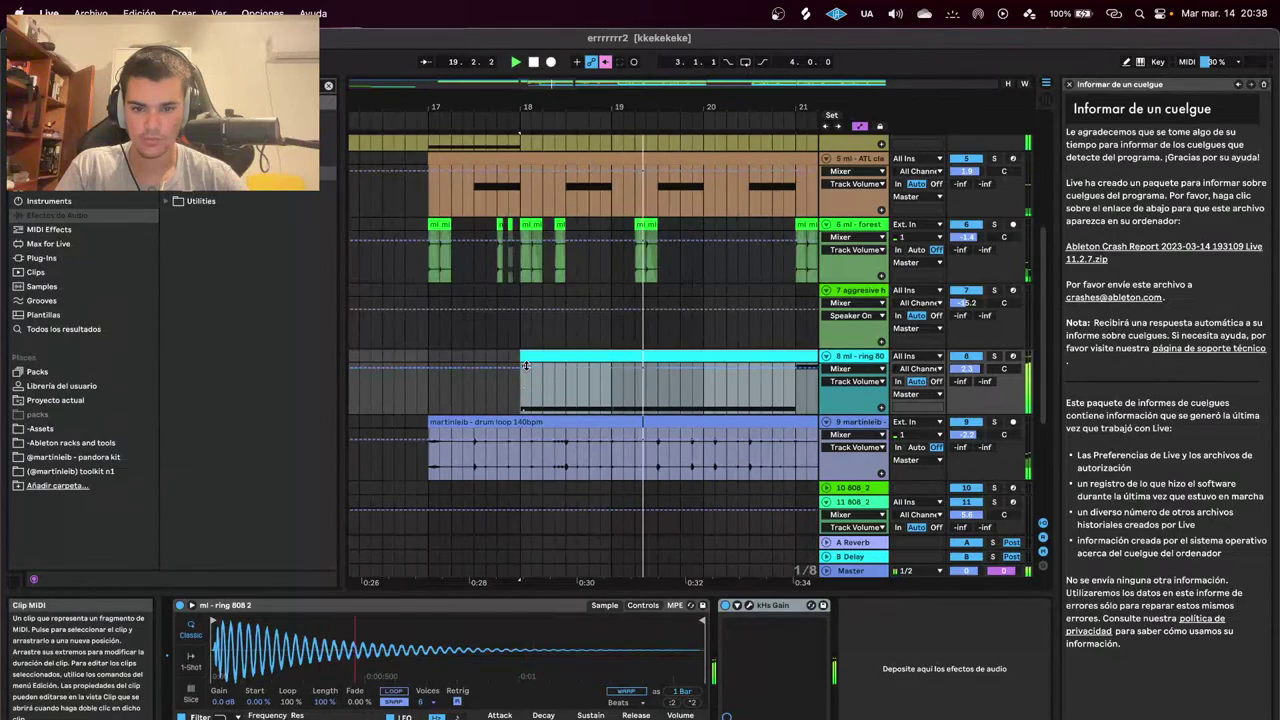
{"action": "scroll", "coordinate": [525, 372], "scroll_direction": "down", "scroll_amount": 5}
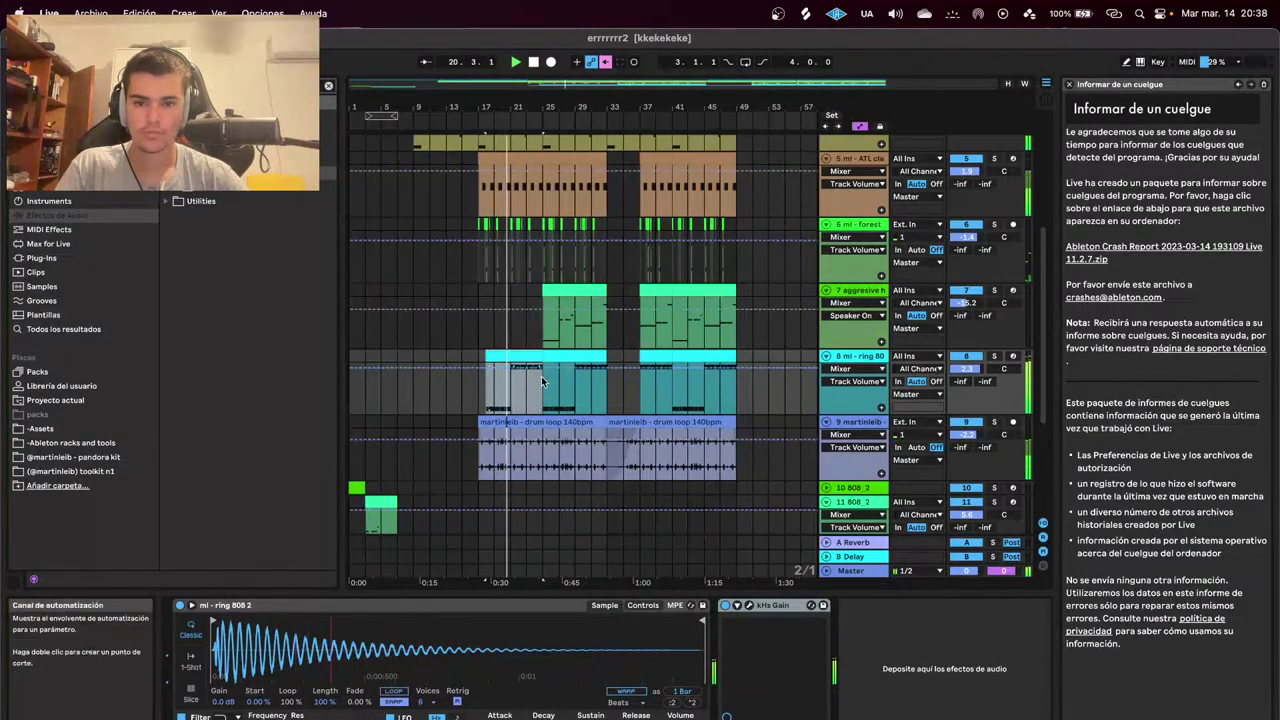
Delete the bar 17–25 clips from the second Omnisphere track and the SRX piano track.
{"action": "scroll", "coordinate": [520, 387], "scroll_direction": "up", "scroll_amount": 4}
{"action": "scroll", "coordinate": [512, 390], "scroll_direction": "up", "scroll_amount": 3}
{"action": "scroll", "coordinate": [510, 390], "scroll_direction": "up", "scroll_amount": 3}
{"action": "scroll", "coordinate": [510, 390], "scroll_direction": "down", "scroll_amount": 6}
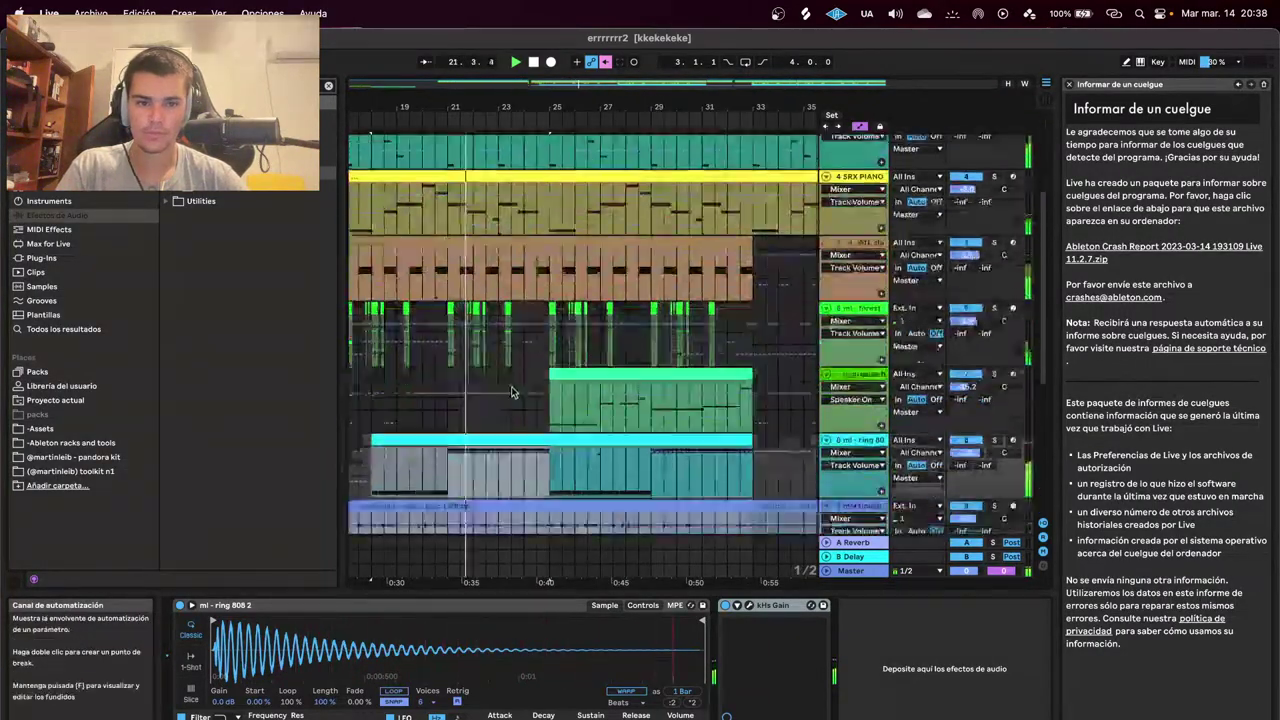
{"action": "scroll", "coordinate": [510, 390], "scroll_direction": "up", "scroll_amount": 6}
{"action": "scroll", "coordinate": [510, 390], "scroll_direction": "down", "scroll_amount": 5}
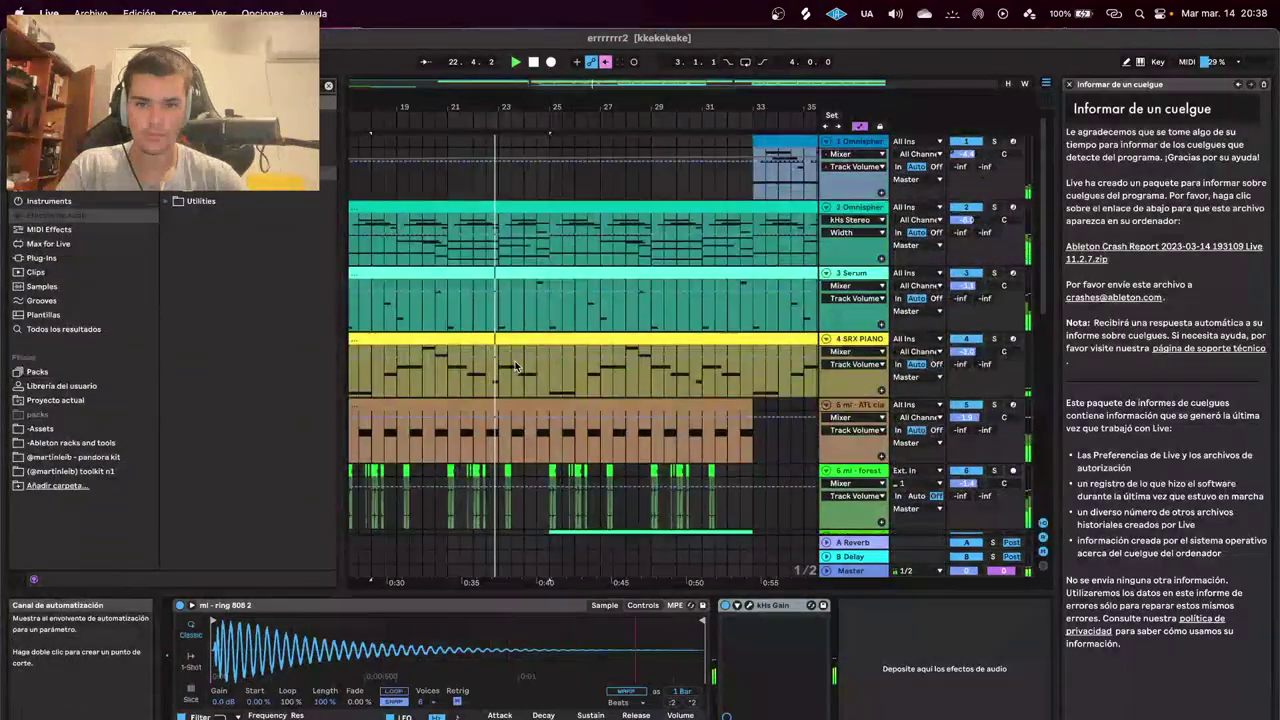
{"action": "scroll", "coordinate": [536, 232], "scroll_direction": "up", "scroll_amount": 1}
{"action": "left_click", "coordinate": [528, 206]}
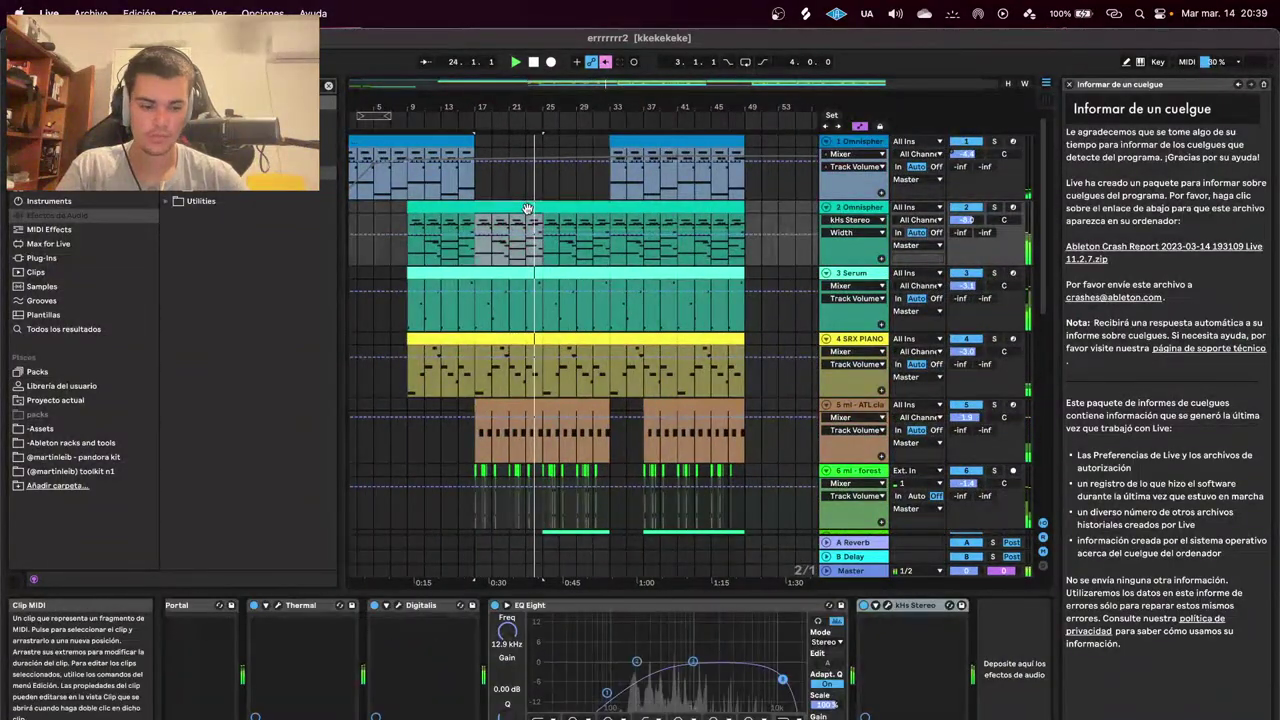
{"action": "key", "text": "Delete"}
{"action": "scroll", "coordinate": [530, 284], "scroll_direction": "up", "scroll_amount": 4}
{"action": "left_click", "coordinate": [527, 341]}
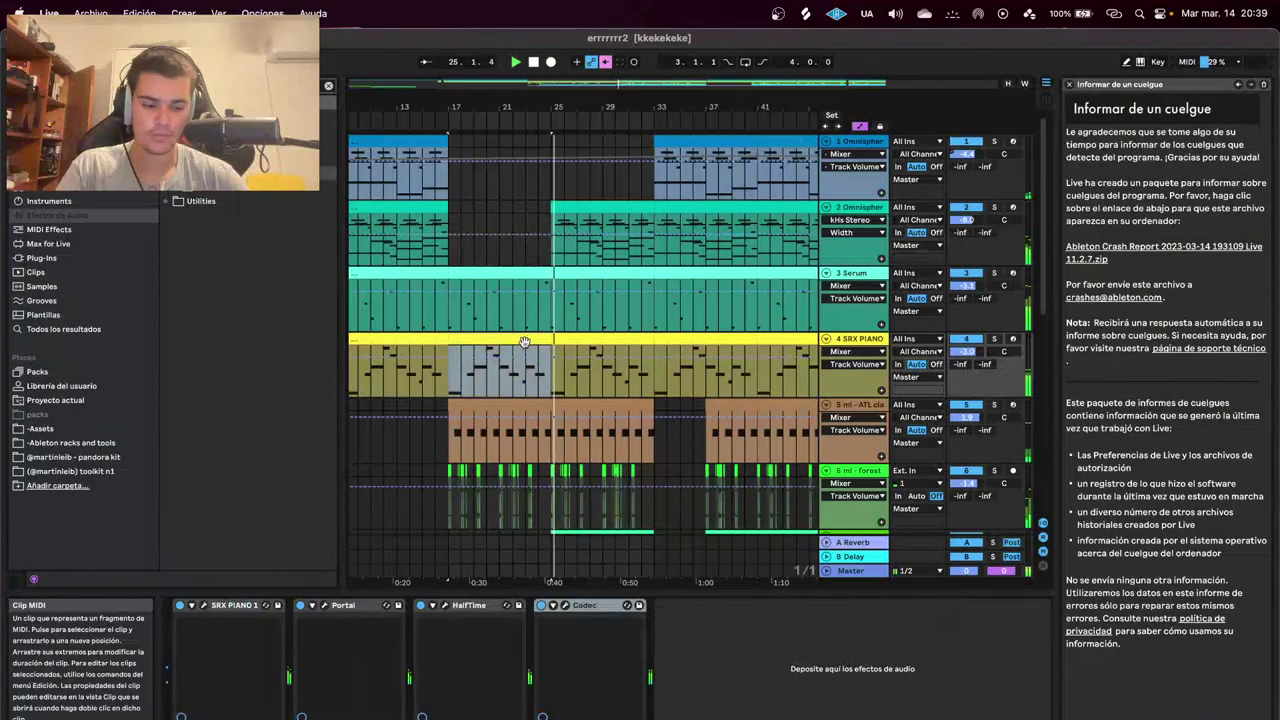
{"action": "scroll", "coordinate": [525, 344], "scroll_direction": "down", "scroll_amount": 4}
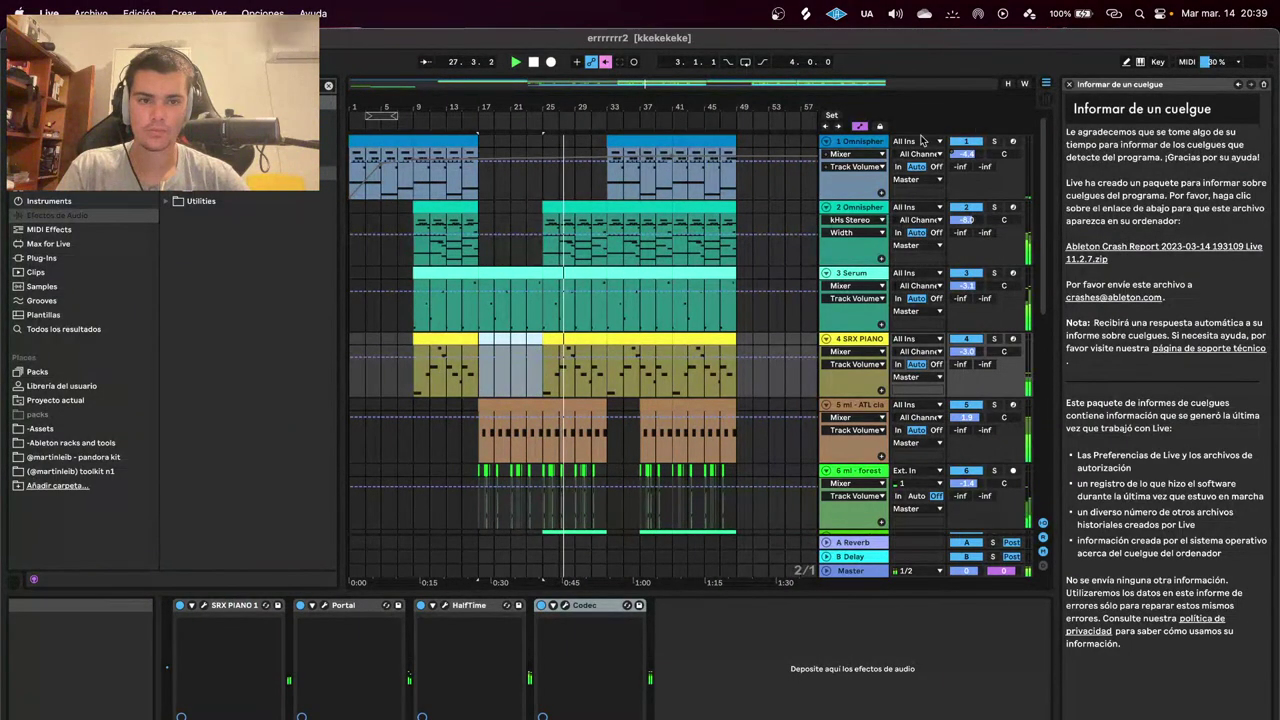
Hide the automation lanes and duplicate all clips up to bar 49 on tracks 1–9, placing the copy from bar 49 onward.
{"action": "left_click", "coordinate": [860, 126]}
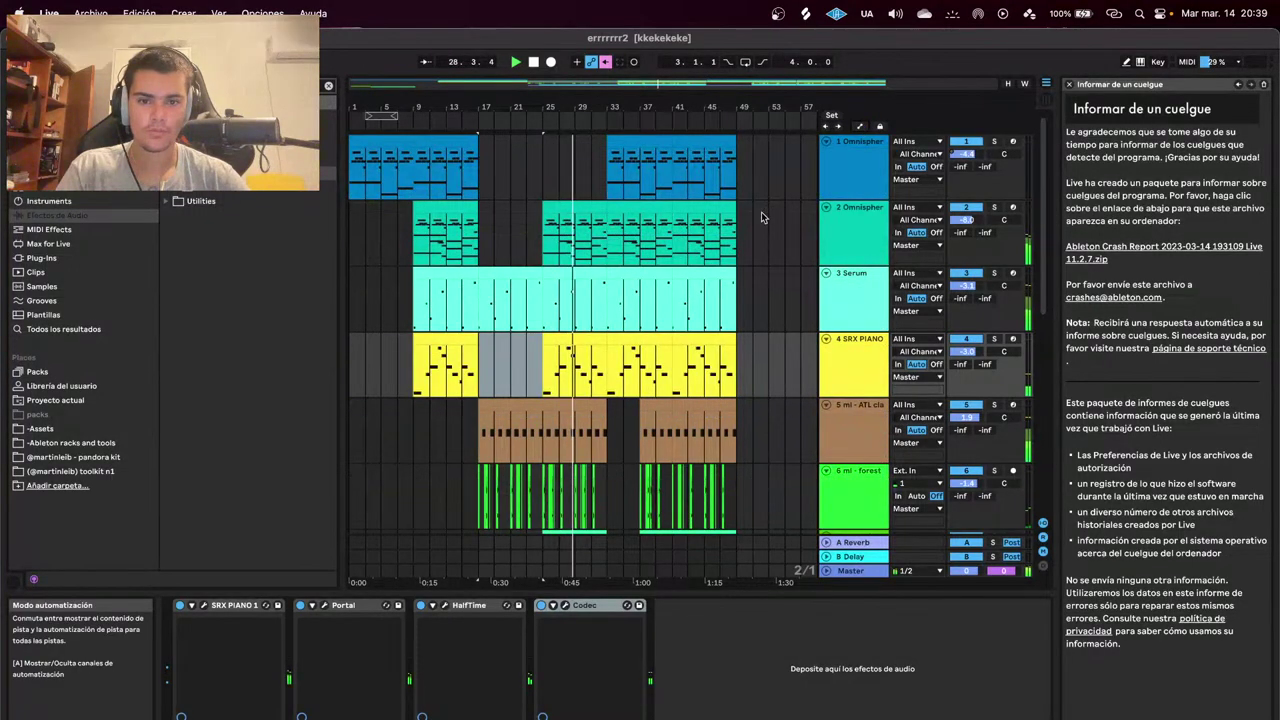
{"action": "scroll", "coordinate": [760, 217], "scroll_direction": "down", "scroll_amount": 8}
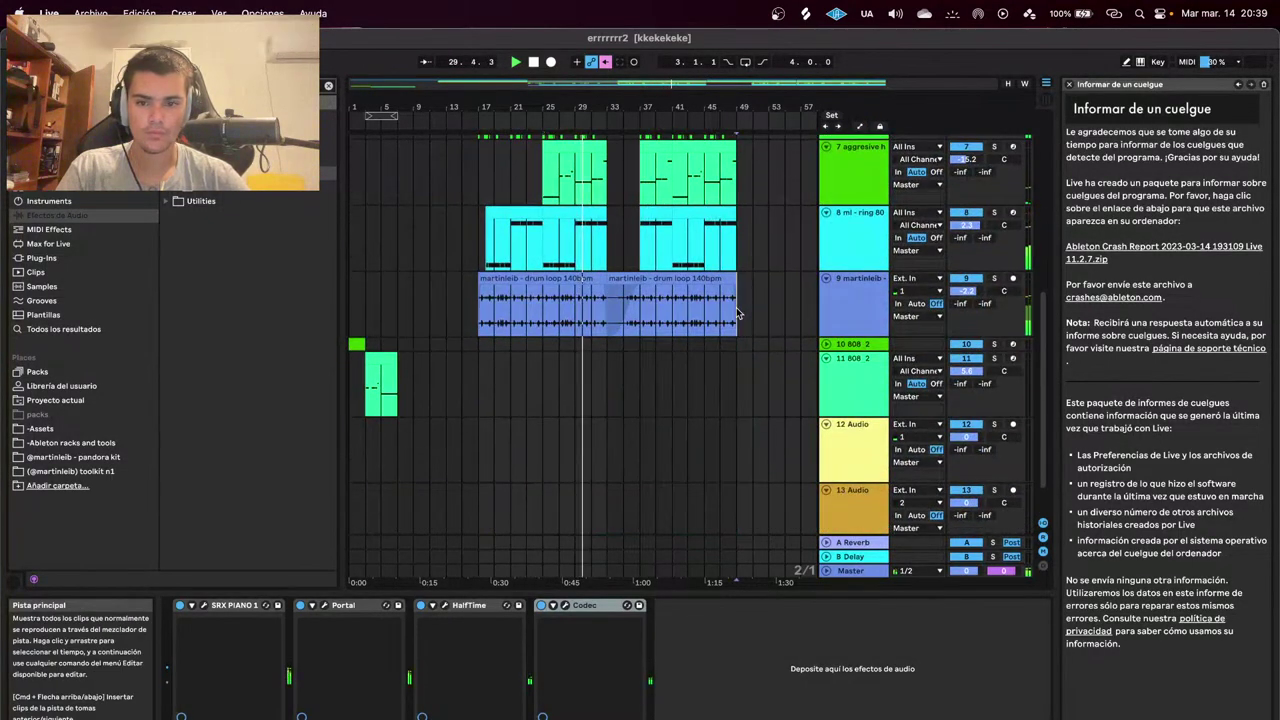
{"action": "mouse_move", "coordinate": [737, 314]}
{"action": "left_mouse_down"}
{"action": "mouse_move", "coordinate": [650, 130]}
{"action": "mouse_move", "coordinate": [528, 90]}
{"action": "mouse_move", "coordinate": [456, 47]}
{"action": "mouse_move", "coordinate": [474, 54]}
{"action": "left_mouse_up"}
{"action": "scroll", "coordinate": [488, 219], "scroll_direction": "up", "scroll_amount": 8}
{"action": "left_click", "coordinate": [490, 194]}
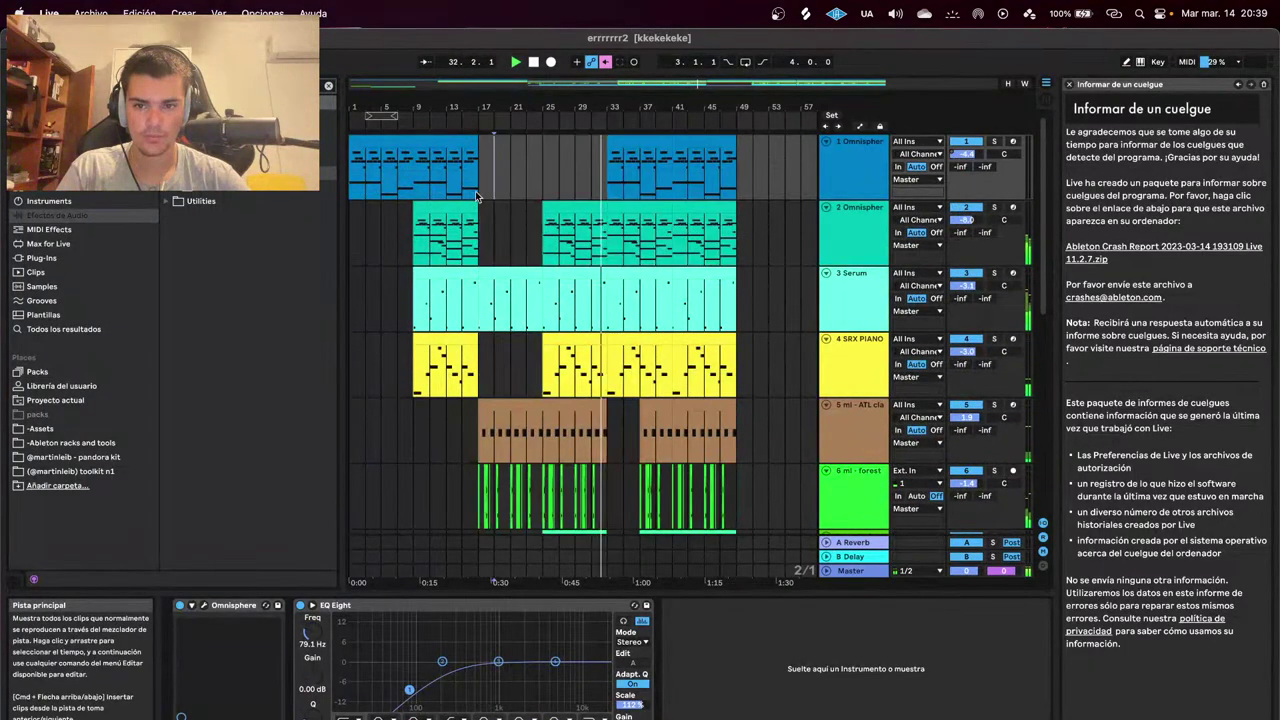
{"action": "mouse_move", "coordinate": [411, 187]}
{"action": "left_mouse_down"}
{"action": "mouse_move", "coordinate": [757, 490]}
{"action": "mouse_move", "coordinate": [738, 495]}
{"action": "left_mouse_up"}
{"action": "left_click", "coordinate": [740, 158]}
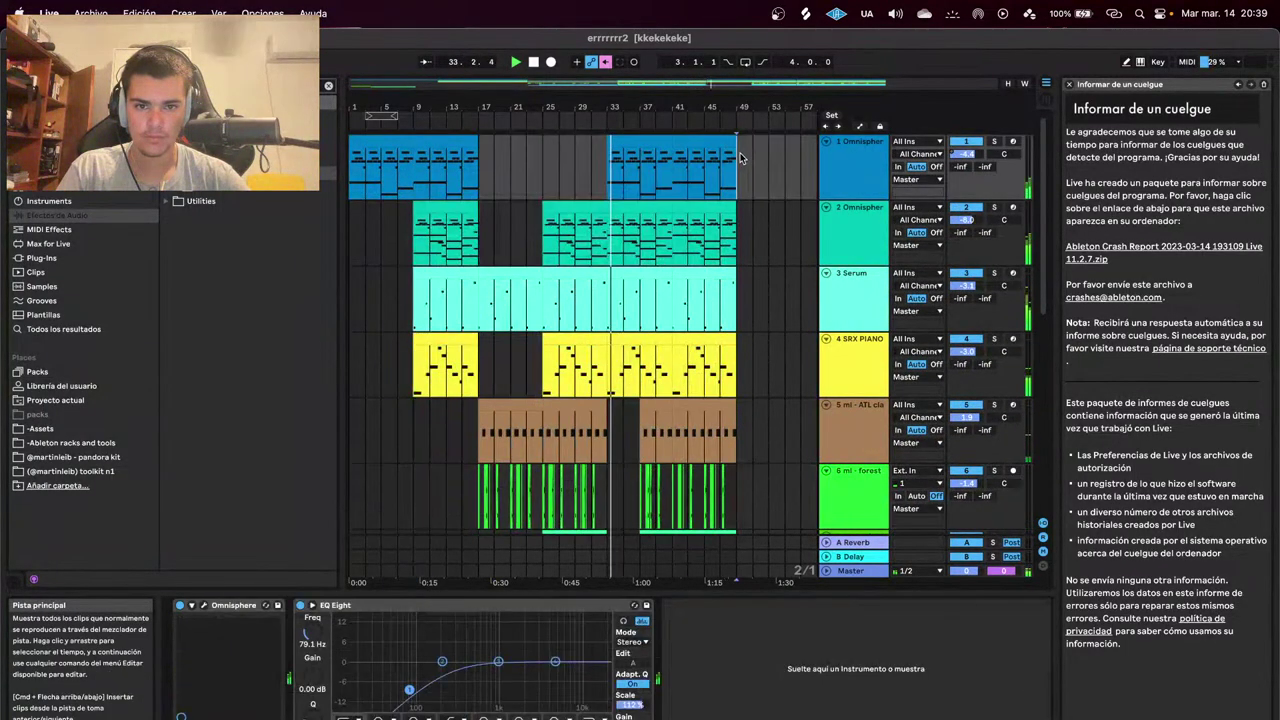
{"action": "key", "text": "super+a"}
{"action": "scroll", "coordinate": [556, 461], "scroll_direction": "down", "scroll_amount": 5}
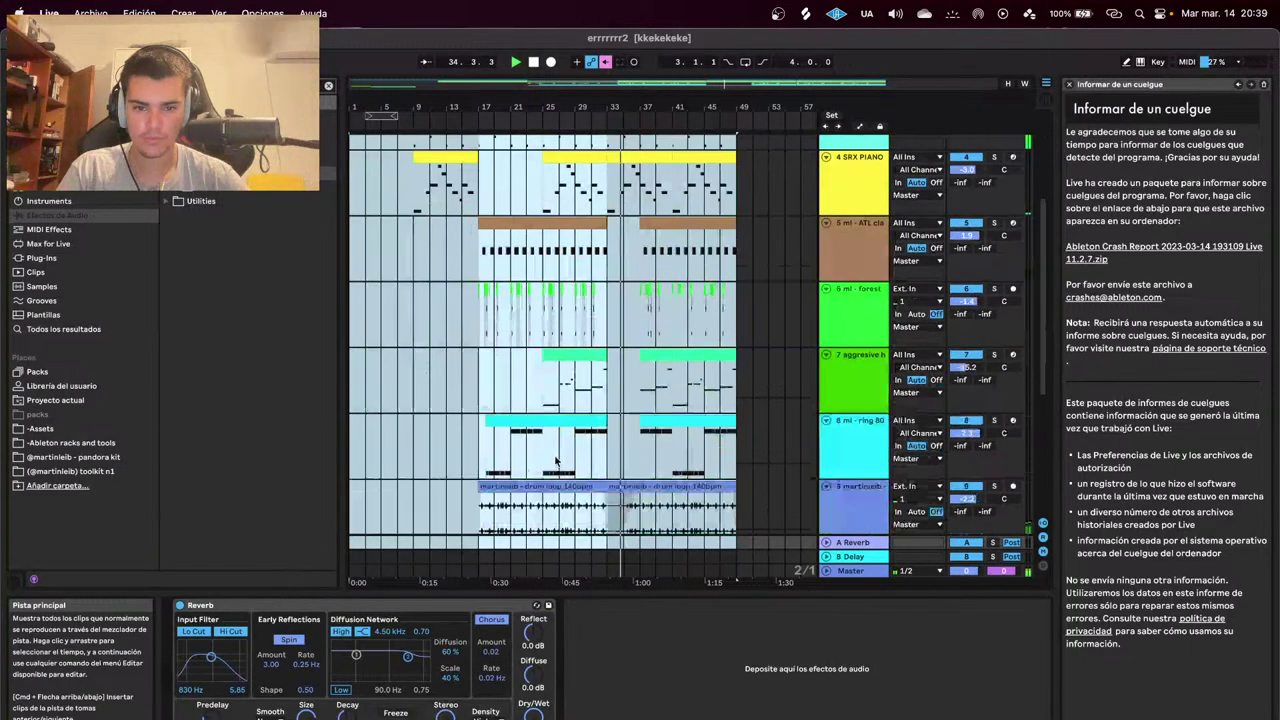
{"action": "scroll", "coordinate": [556, 461], "scroll_direction": "down", "scroll_amount": 4}
{"action": "left_click", "coordinate": [738, 419]}
{"action": "left_click_drag", "start_coordinate": [736, 407], "coordinate": [355, 76]}
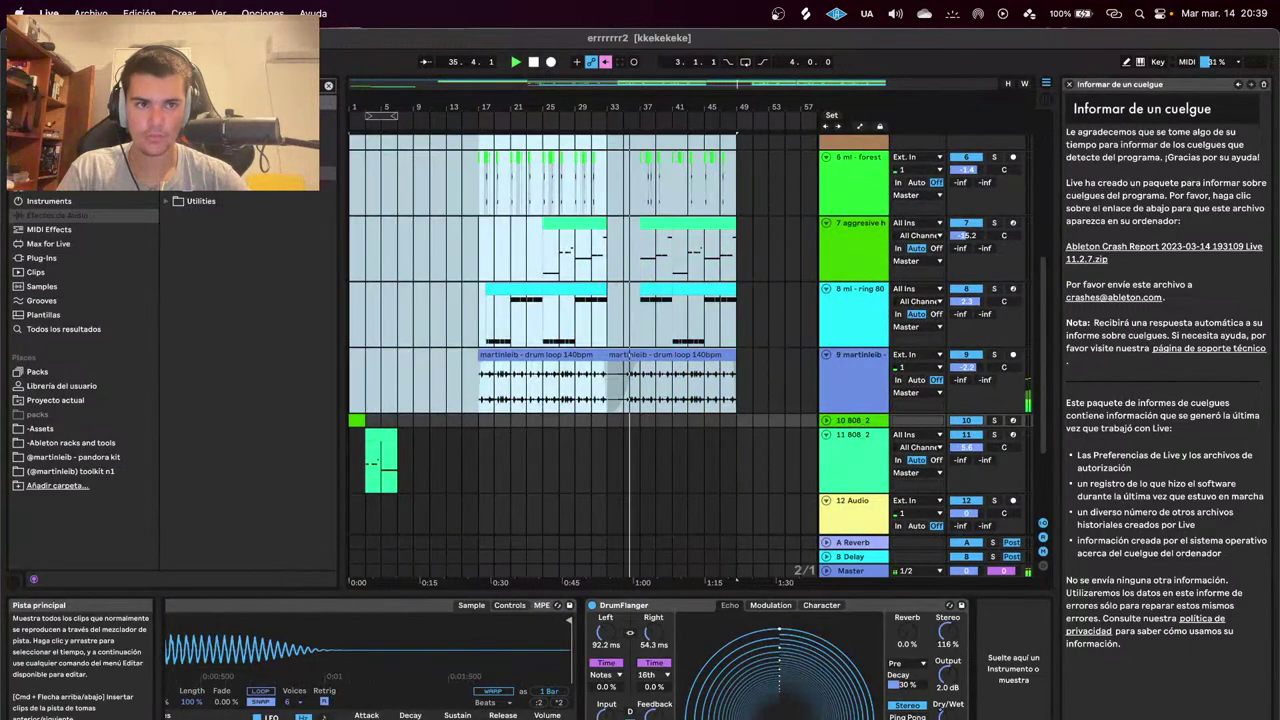
{"action": "scroll", "coordinate": [555, 362], "scroll_direction": "up", "scroll_amount": 5}
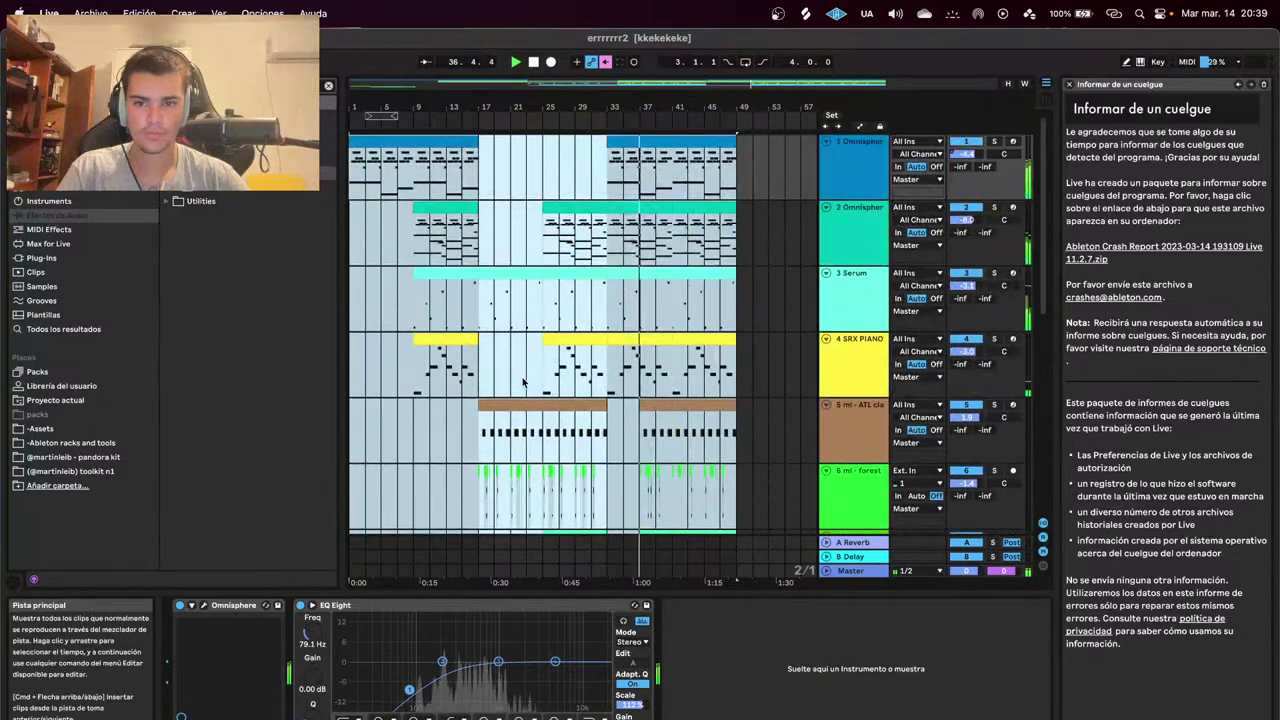
{"action": "scroll", "coordinate": [555, 362], "scroll_direction": "right", "scroll_amount": 5}
{"action": "scroll", "coordinate": [555, 362], "scroll_direction": "down", "scroll_amount": 5}
{"action": "scroll", "coordinate": [458, 461], "scroll_direction": "up", "scroll_amount": 5}
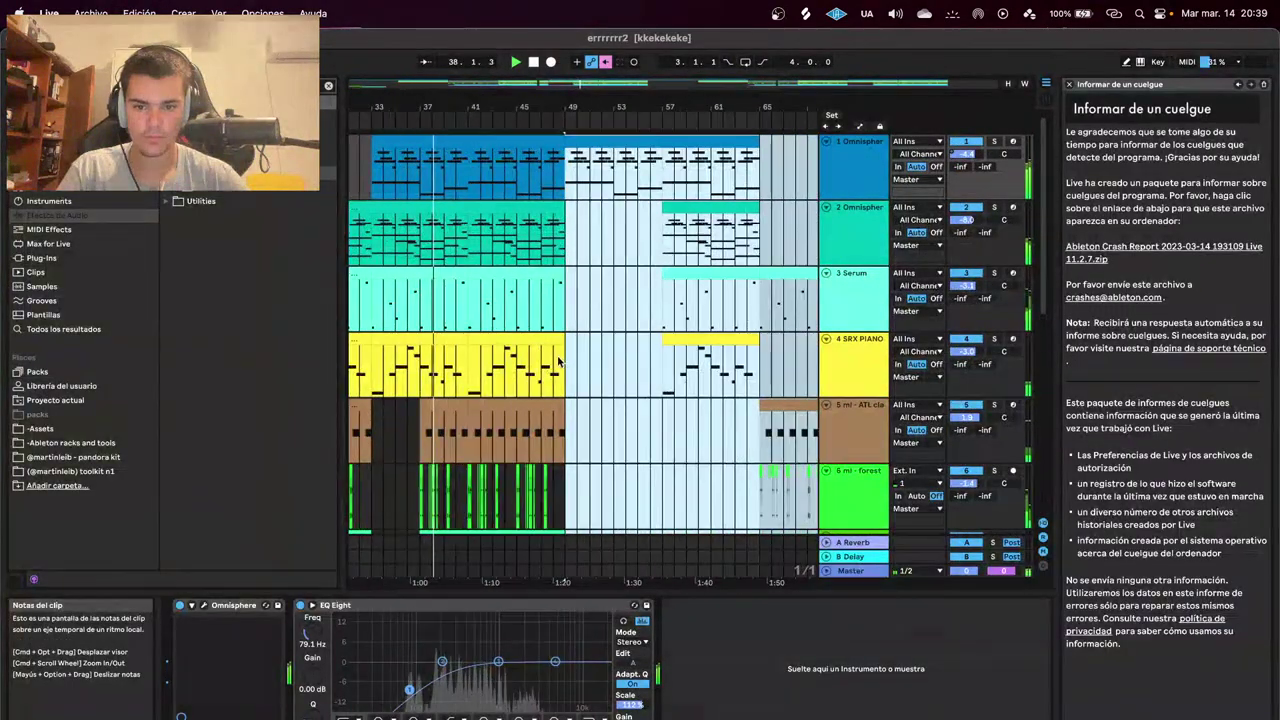
Set the second EQ Eight band on the first Omnisphere track to 202 Hz and -0.37 dB, and add kHs Gain after it.
{"action": "scroll", "coordinate": [458, 460], "scroll_direction": "down", "scroll_amount": 6}
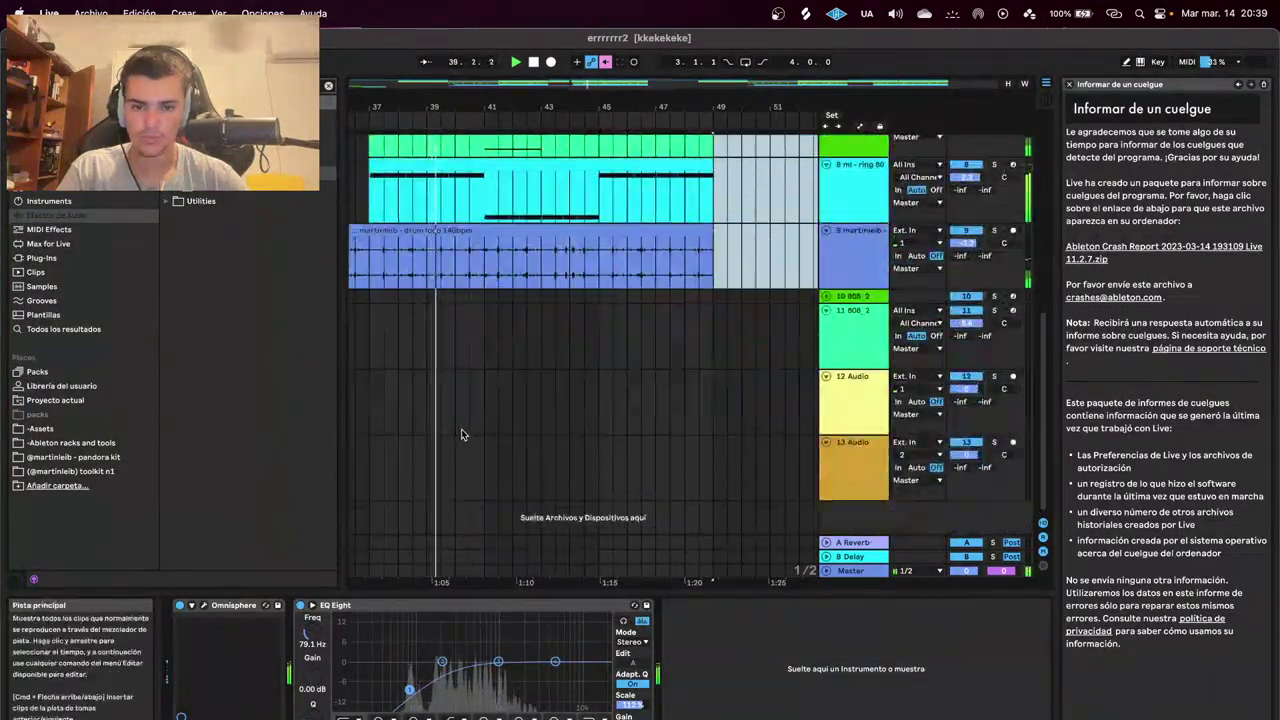
{"action": "left_click", "coordinate": [726, 263]}
{"action": "scroll", "coordinate": [724, 272], "scroll_direction": "down", "scroll_amount": 6}
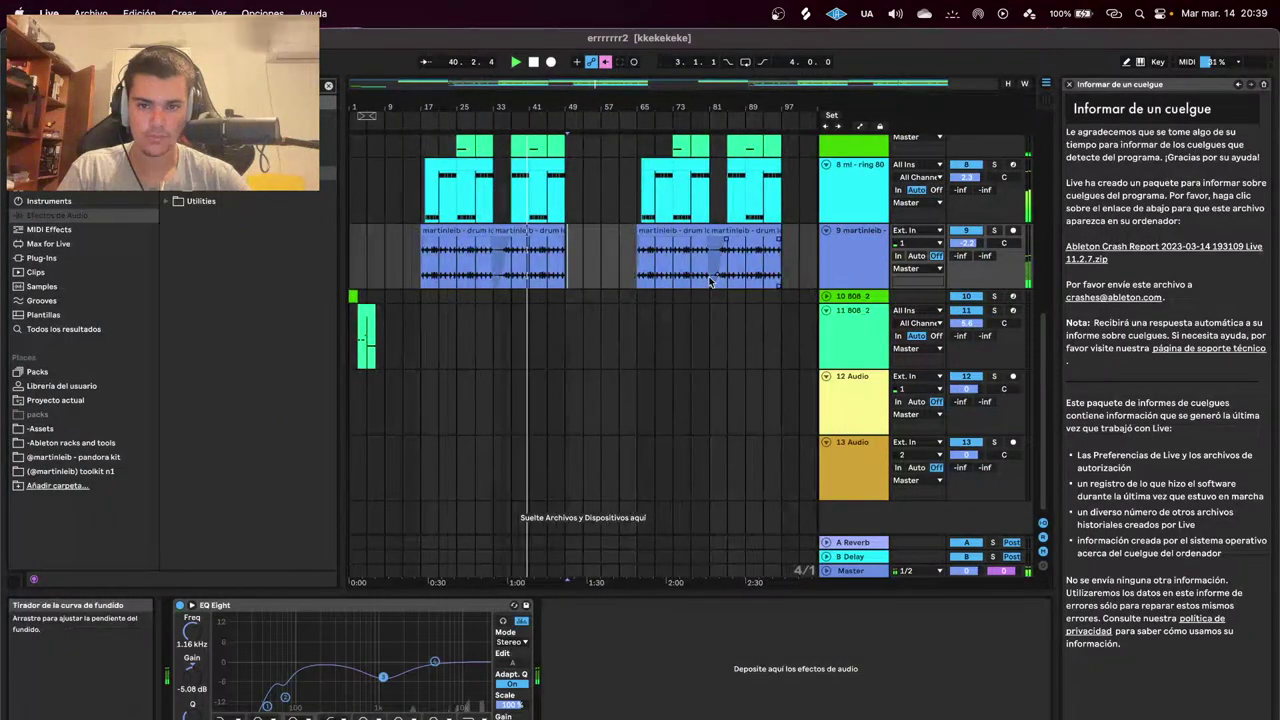
{"action": "scroll", "coordinate": [650, 287], "scroll_direction": "up", "scroll_amount": 1}
{"action": "scroll", "coordinate": [649, 285], "scroll_direction": "up", "scroll_amount": 10}
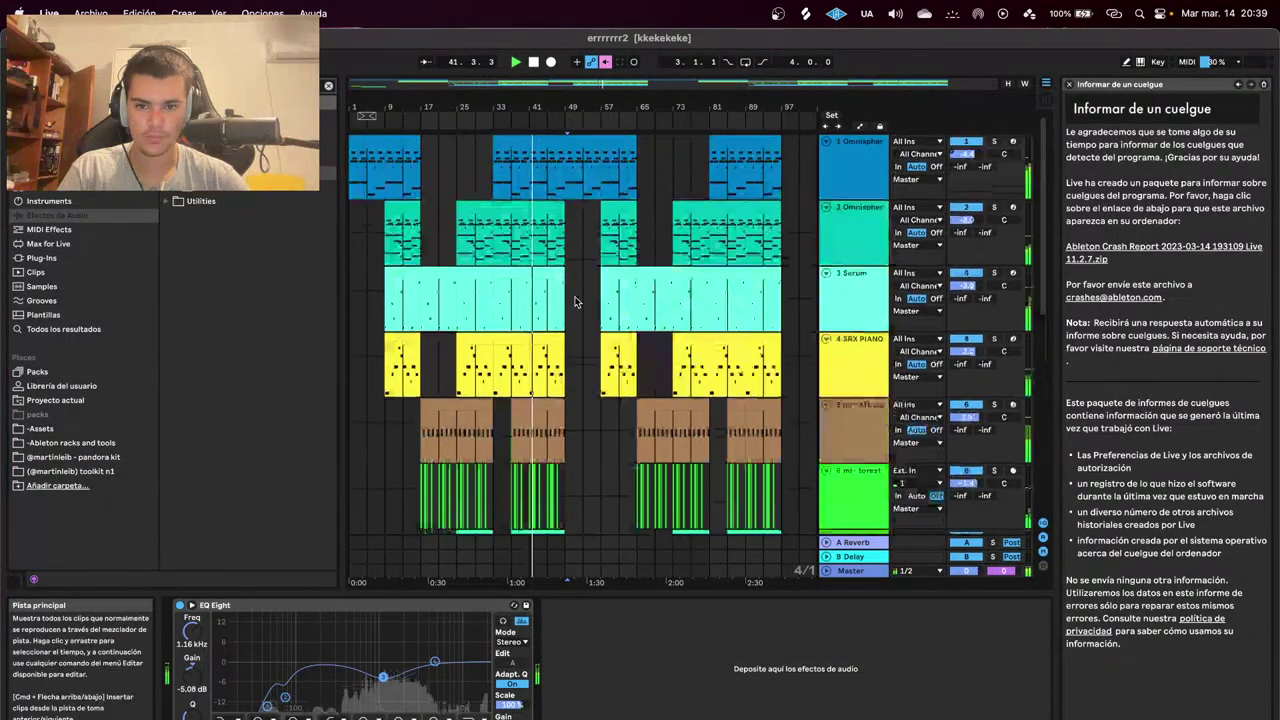
{"action": "scroll", "coordinate": [543, 353], "scroll_direction": "up", "scroll_amount": 5}
{"action": "left_click", "coordinate": [518, 143]}
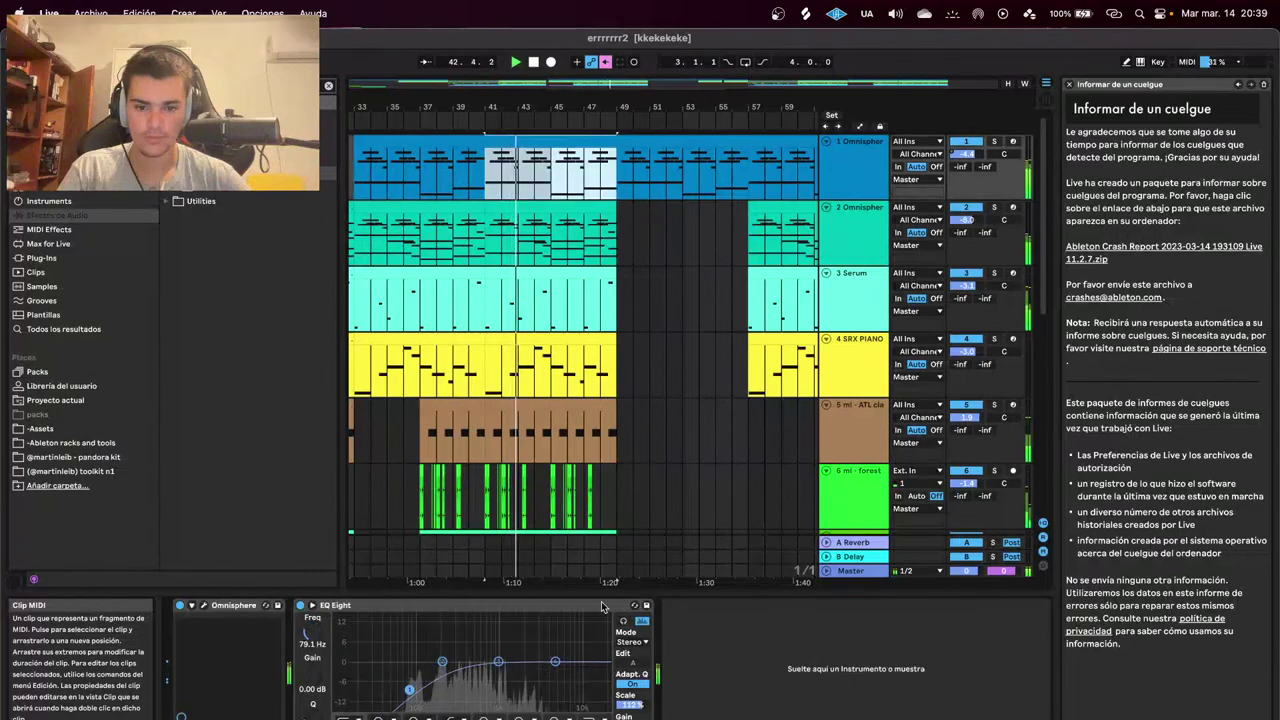
{"action": "left_click_drag", "start_coordinate": [442, 661], "coordinate": [442, 663]}
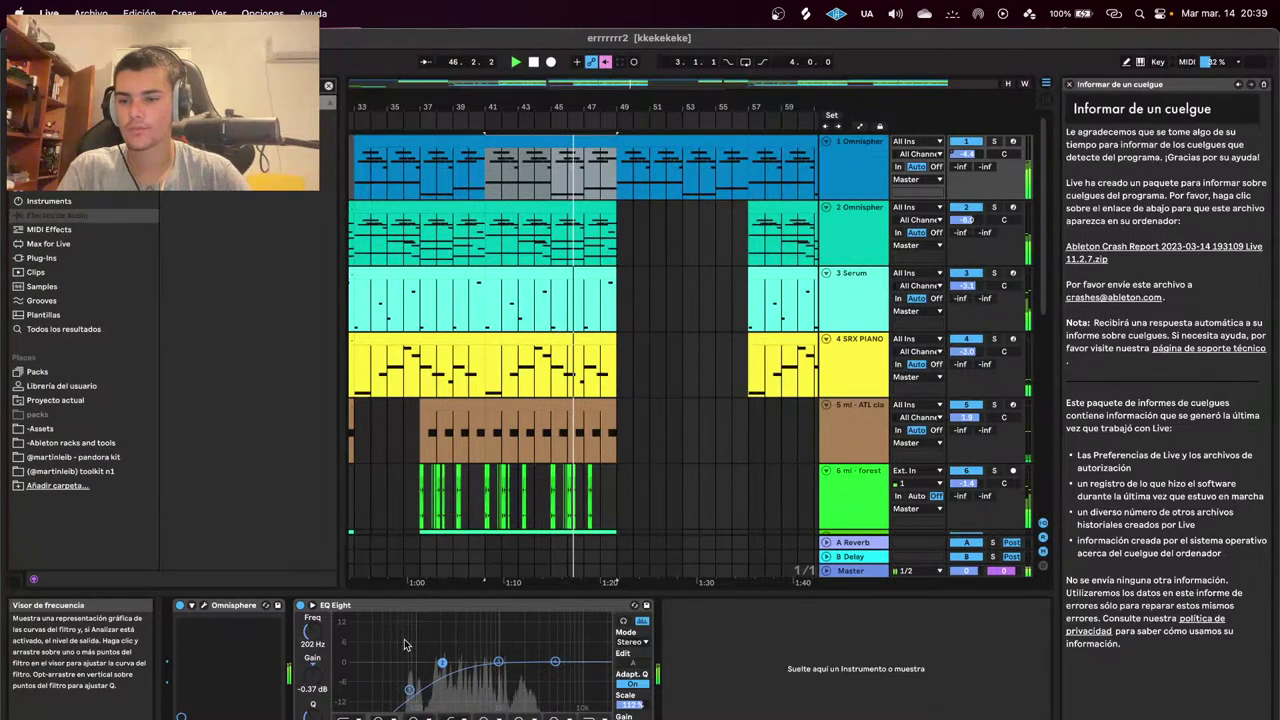
{"action": "left_click", "coordinate": [46, 258]}
{"action": "left_click_drag", "start_coordinate": [225, 145], "coordinate": [655, 694]}
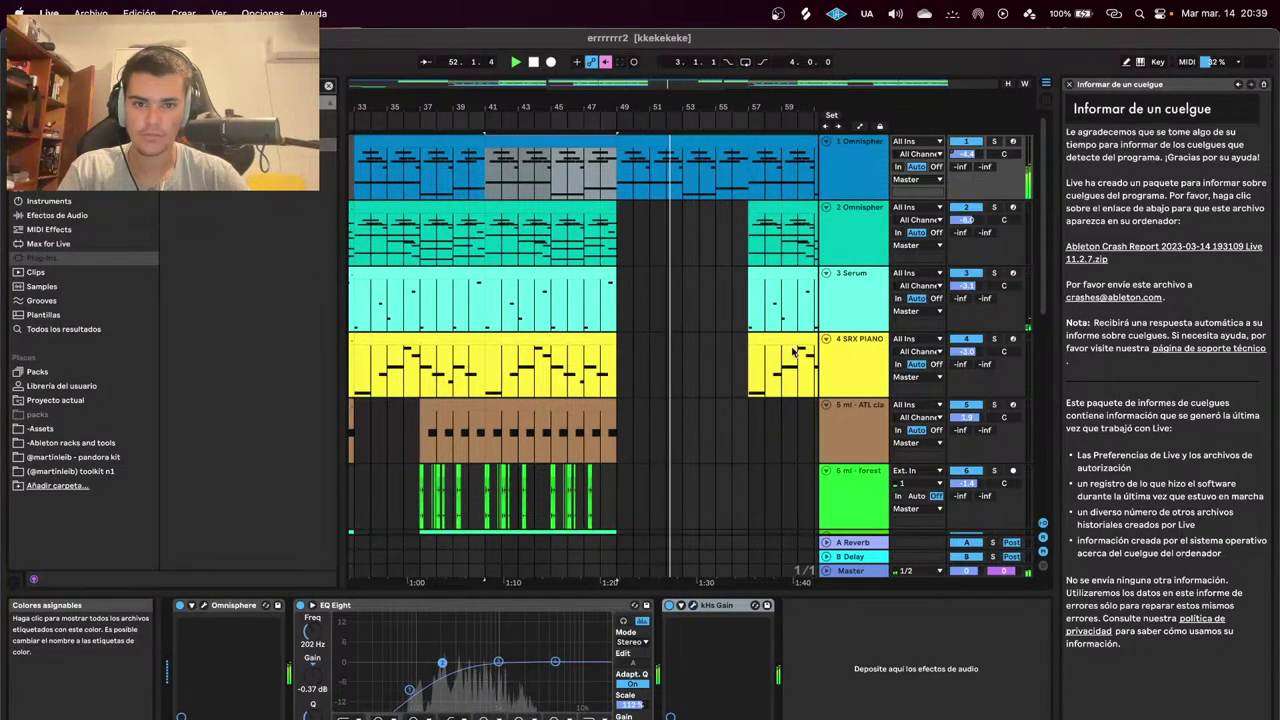
Duplicate the last clip of the first Omnisphere track so the melody continues from bar 97 to 105.
{"action": "scroll", "coordinate": [742, 360], "scroll_direction": "down", "scroll_amount": 6}
{"action": "scroll", "coordinate": [752, 260], "scroll_direction": "up", "scroll_amount": 4}
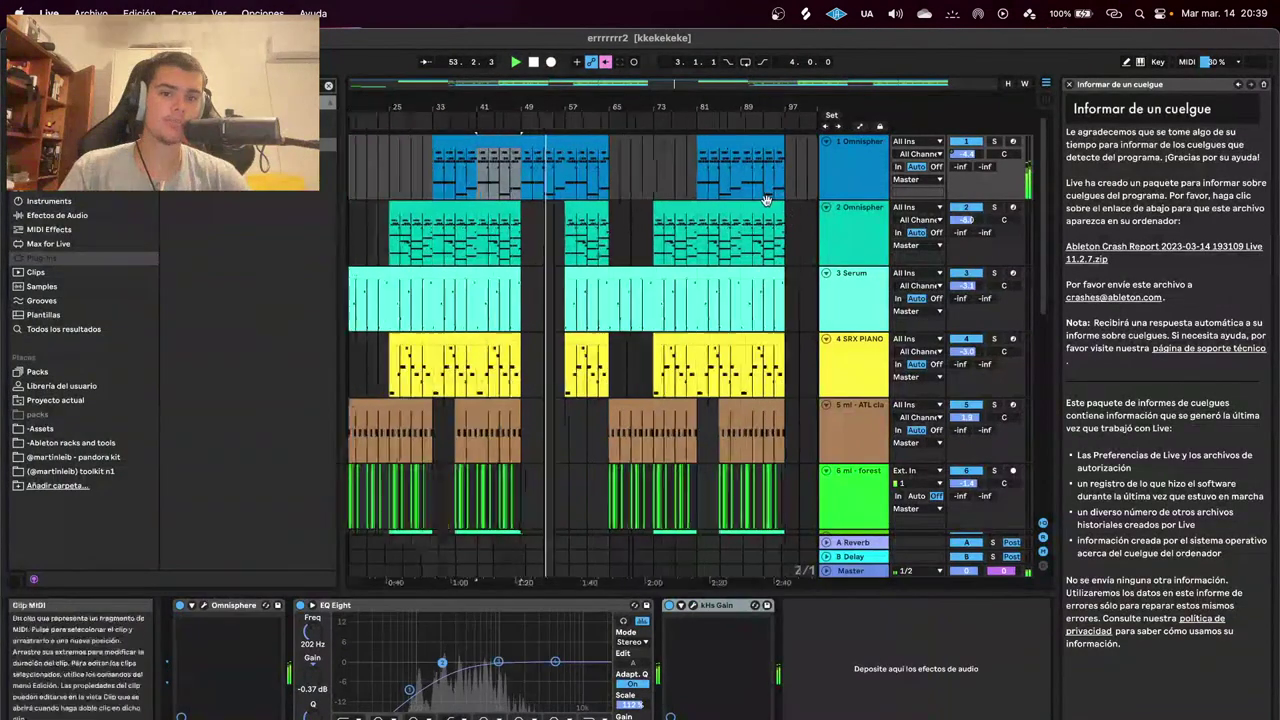
{"action": "left_click", "coordinate": [768, 145]}
{"action": "key", "text": "super+d"}
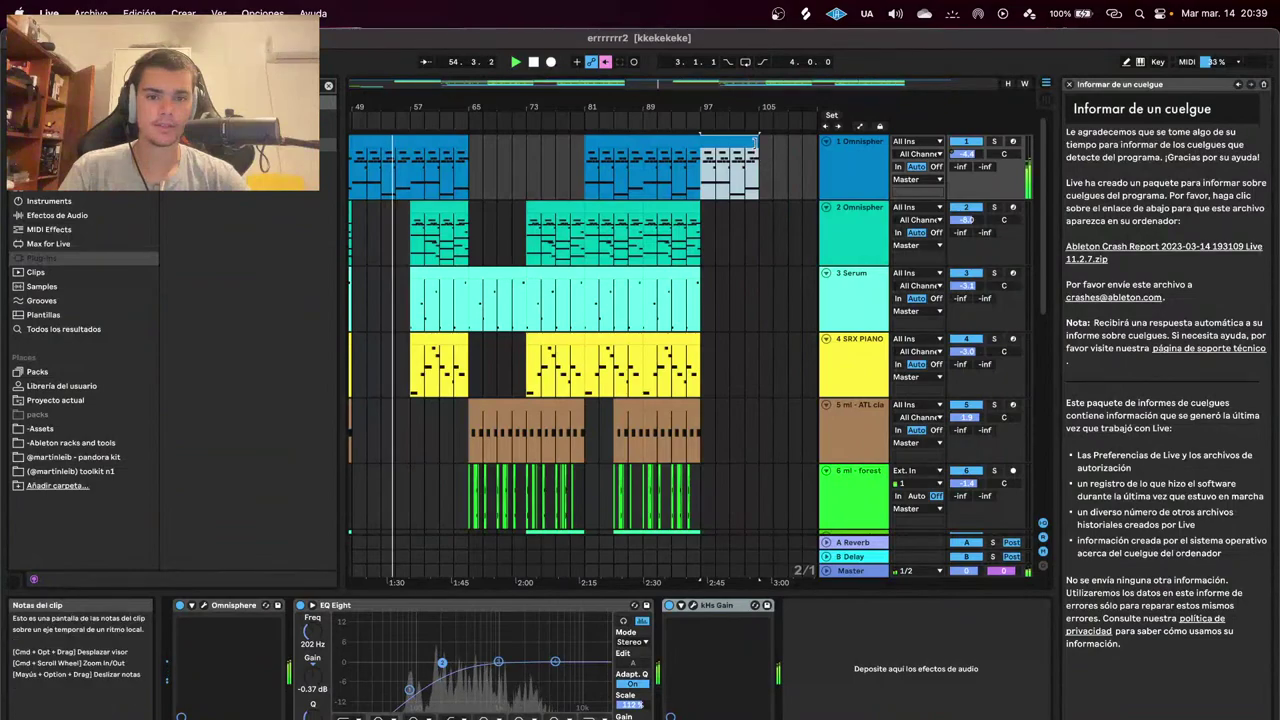
Delete the bar 57–65 clips from both Omnisphere tracks, Serum and the SRX piano, and stop playback.
{"action": "scroll", "coordinate": [763, 154], "scroll_direction": "up", "scroll_amount": 2}
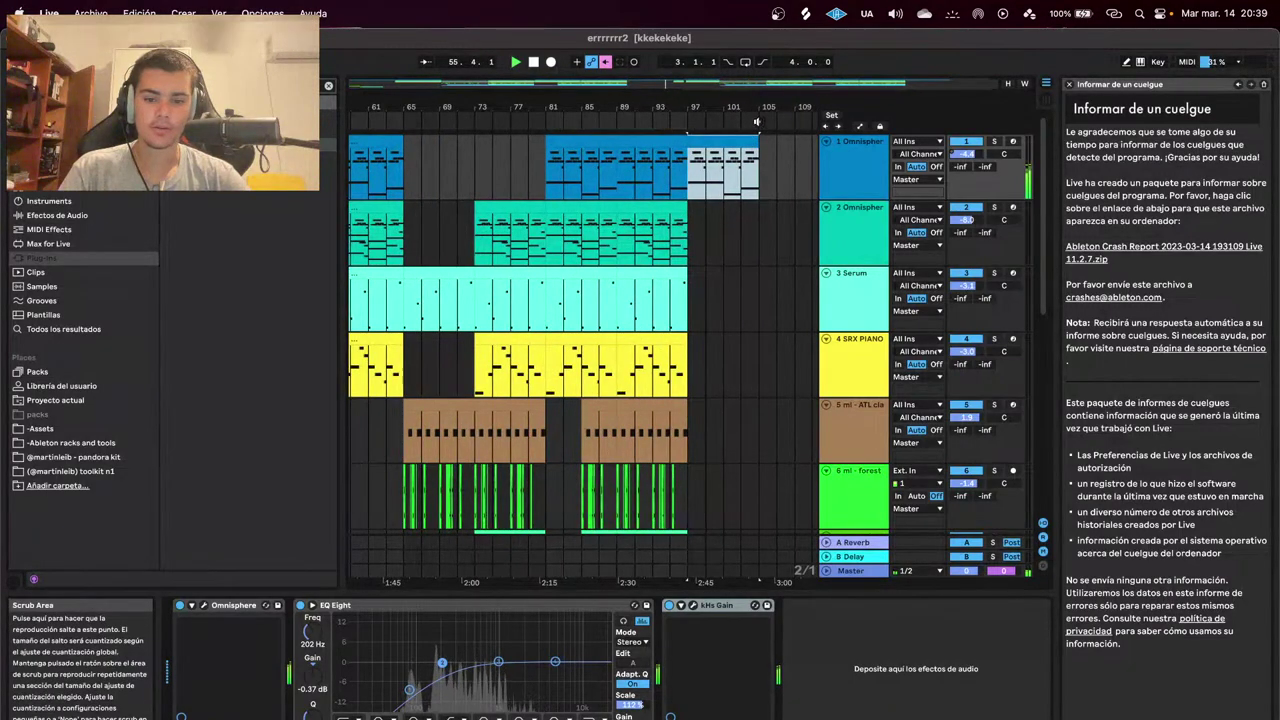
{"action": "scroll", "coordinate": [757, 150], "scroll_direction": "down", "scroll_amount": 3}
{"action": "scroll", "coordinate": [473, 371], "scroll_direction": "up", "scroll_amount": 5}
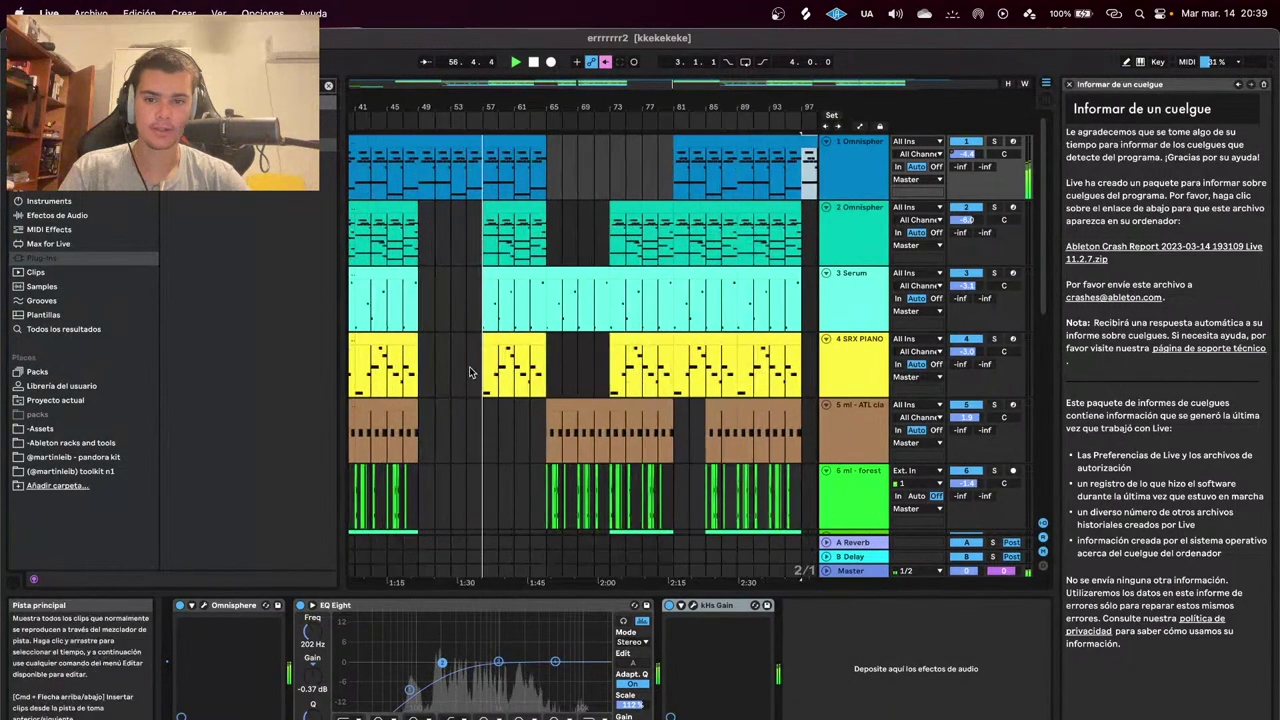
{"action": "scroll", "coordinate": [500, 369], "scroll_direction": "up", "scroll_amount": 2}
{"action": "scroll", "coordinate": [520, 372], "scroll_direction": "down", "scroll_amount": 5}
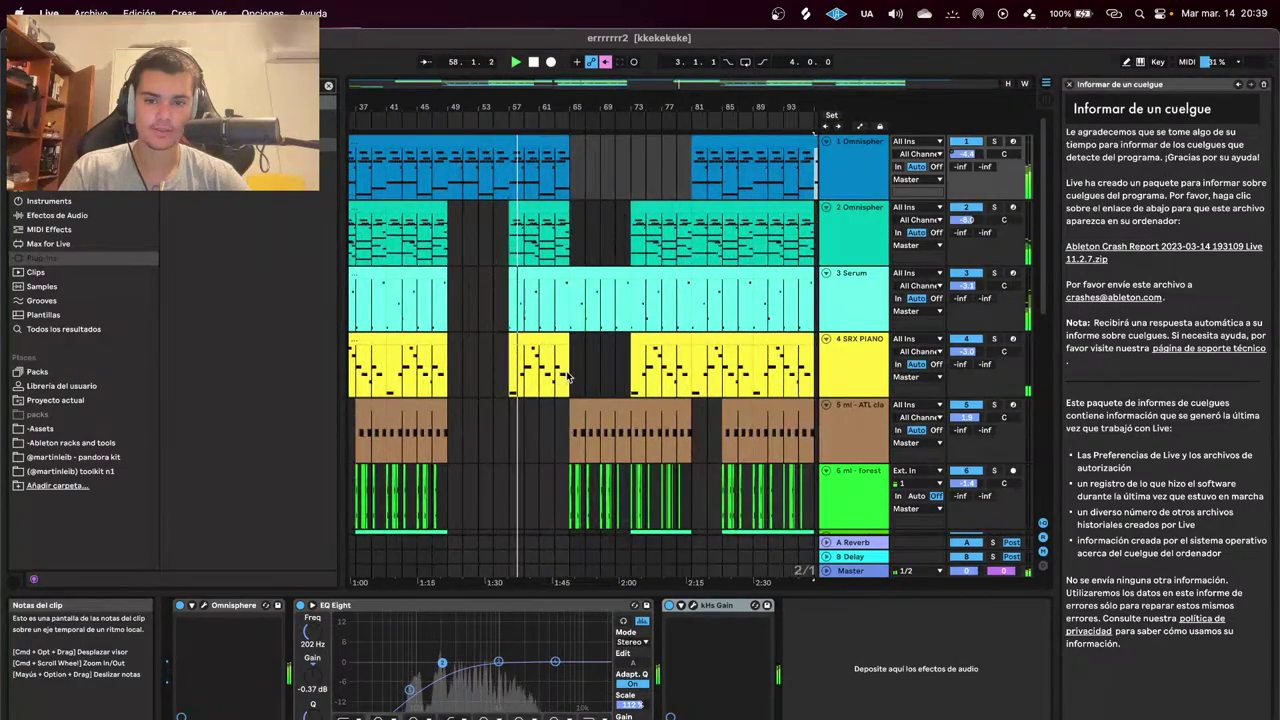
{"action": "left_click_drag", "start_coordinate": [568, 376], "coordinate": [773, 530]}
{"action": "key", "text": "Delete"}
{"action": "scroll", "coordinate": [512, 222], "scroll_direction": "down", "scroll_amount": 5}
{"action": "key", "text": "space"}
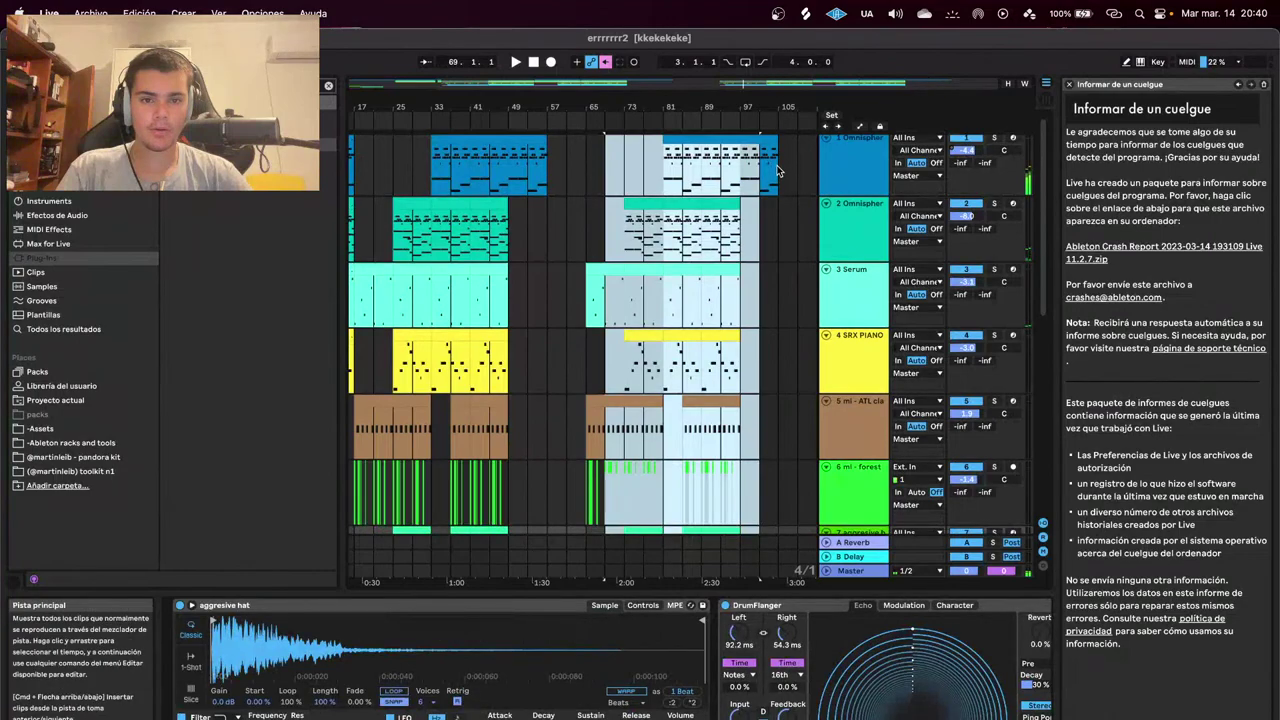
Move all clips from bars 65–105 earlier so they start at bar 57, and play from just before the join.
{"action": "left_click_drag", "start_coordinate": [775, 170], "coordinate": [592, 674]}
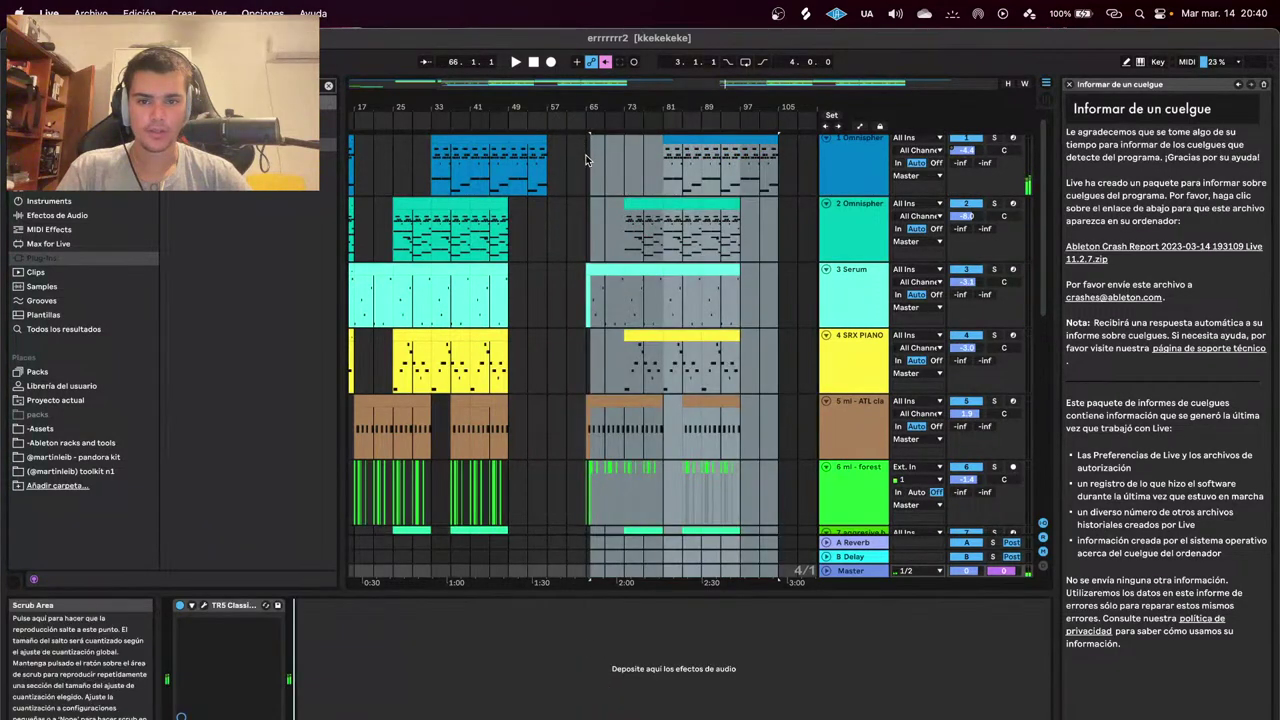
{"action": "left_click_drag", "start_coordinate": [588, 162], "coordinate": [781, 627]}
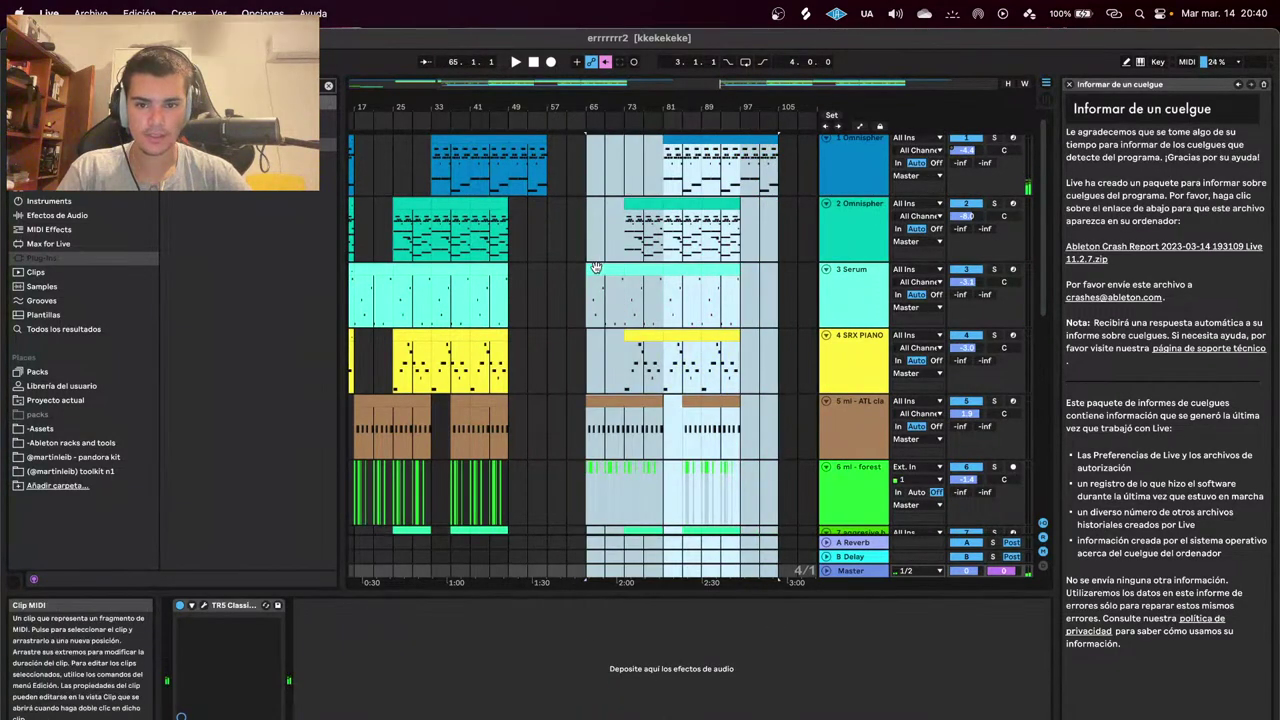
{"action": "left_click_drag", "start_coordinate": [597, 268], "coordinate": [560, 263]}
{"action": "left_click", "coordinate": [541, 124]}
{"action": "scroll", "coordinate": [558, 225], "scroll_direction": "up", "scroll_amount": 2}
{"action": "scroll", "coordinate": [558, 225], "scroll_direction": "up", "scroll_amount": 3}
{"action": "left_click", "coordinate": [557, 239]}
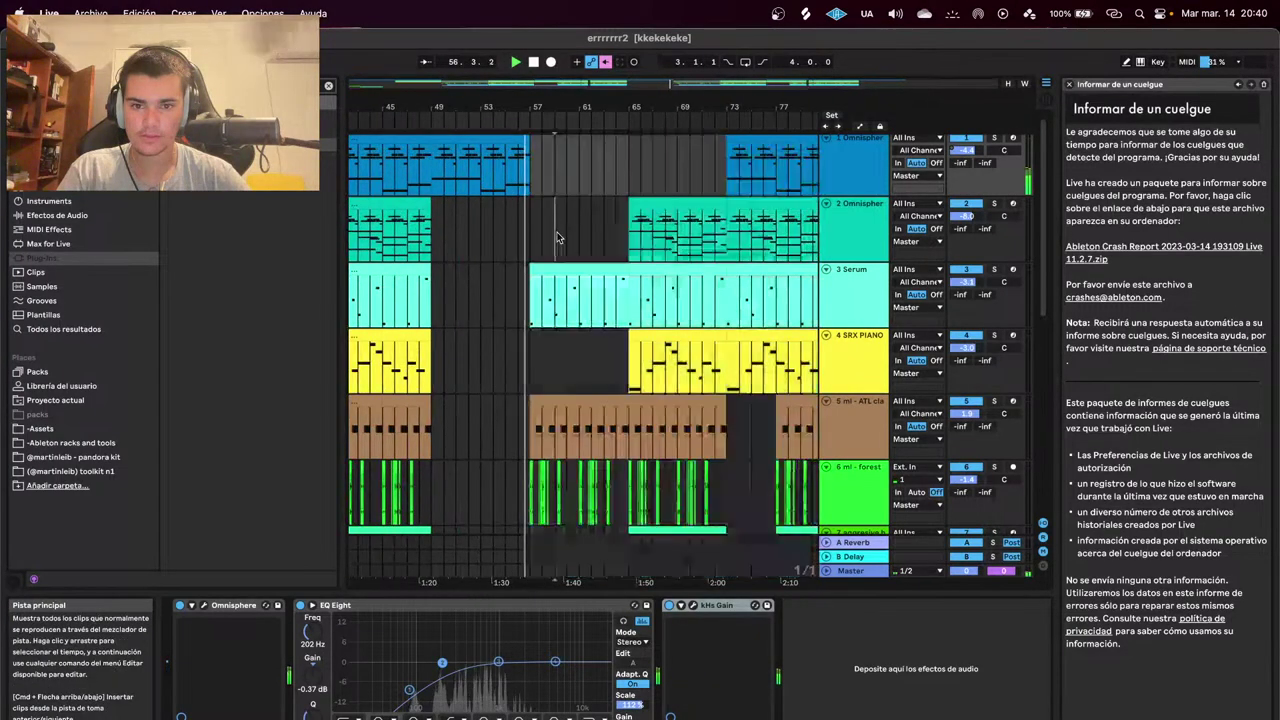
Delete the bar 65–73 clip from the second Omnisphere track.
{"action": "scroll", "coordinate": [556, 245], "scroll_direction": "up", "scroll_amount": 5}
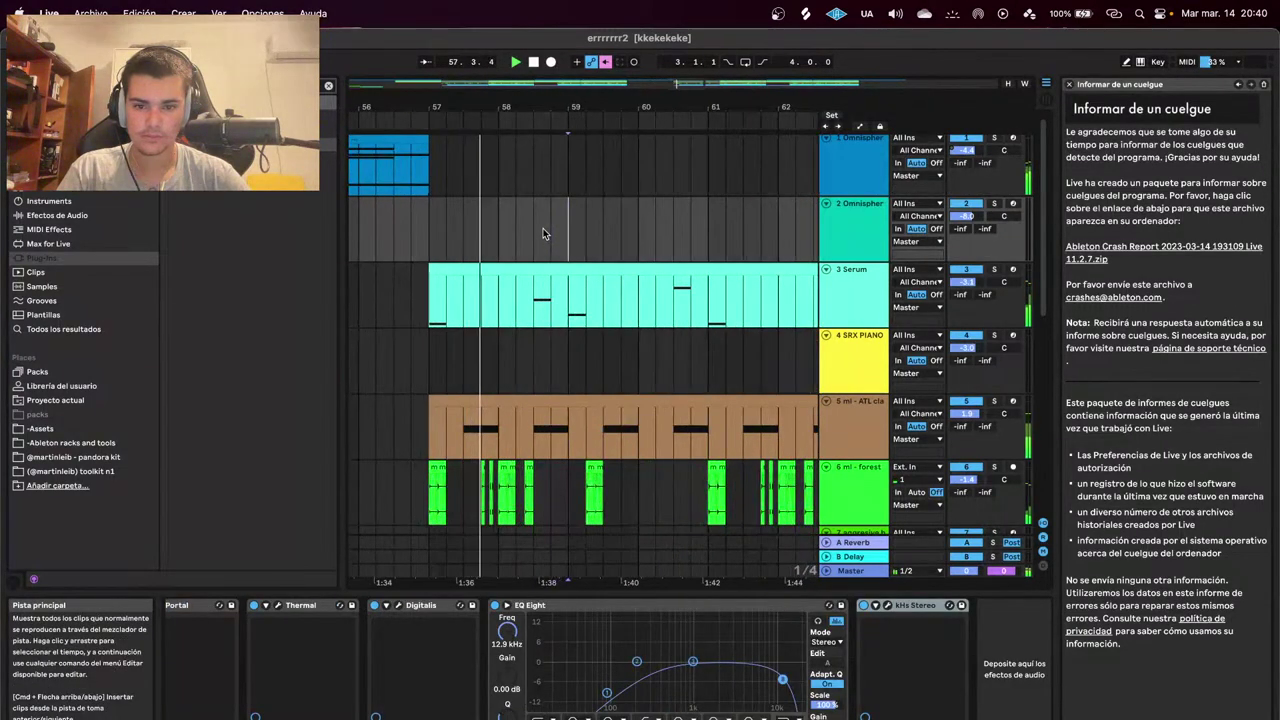
{"action": "scroll", "coordinate": [545, 236], "scroll_direction": "down", "scroll_amount": 8}
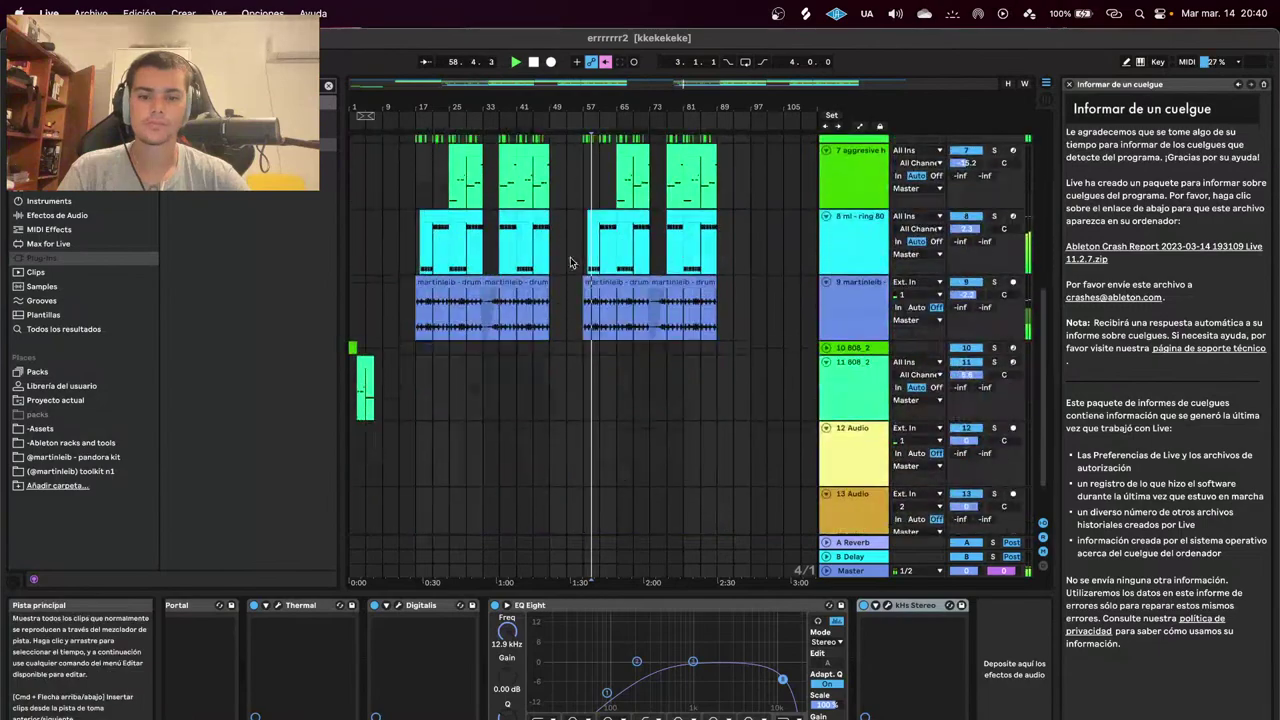
{"action": "scroll", "coordinate": [571, 263], "scroll_direction": "up", "scroll_amount": 8}
{"action": "scroll", "coordinate": [574, 268], "scroll_direction": "down", "scroll_amount": 5}
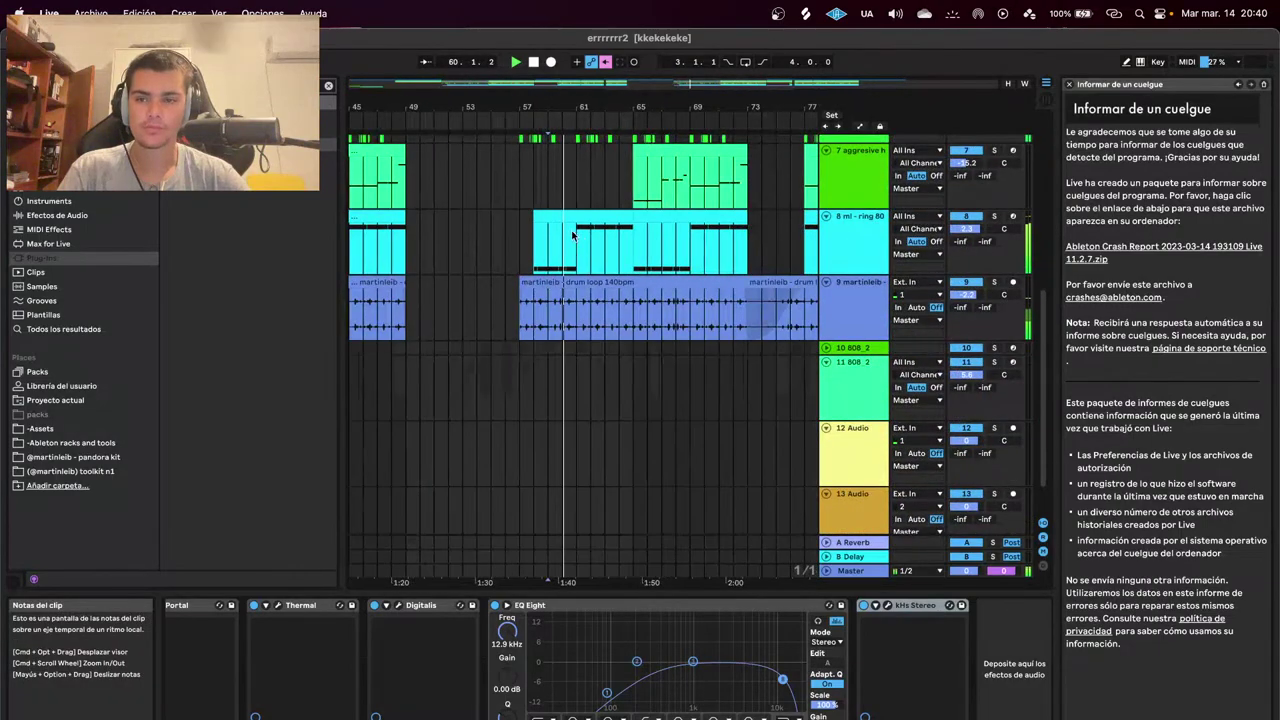
{"action": "scroll", "coordinate": [600, 268], "scroll_direction": "up", "scroll_amount": 3}
{"action": "scroll", "coordinate": [622, 270], "scroll_direction": "up", "scroll_amount": 5}
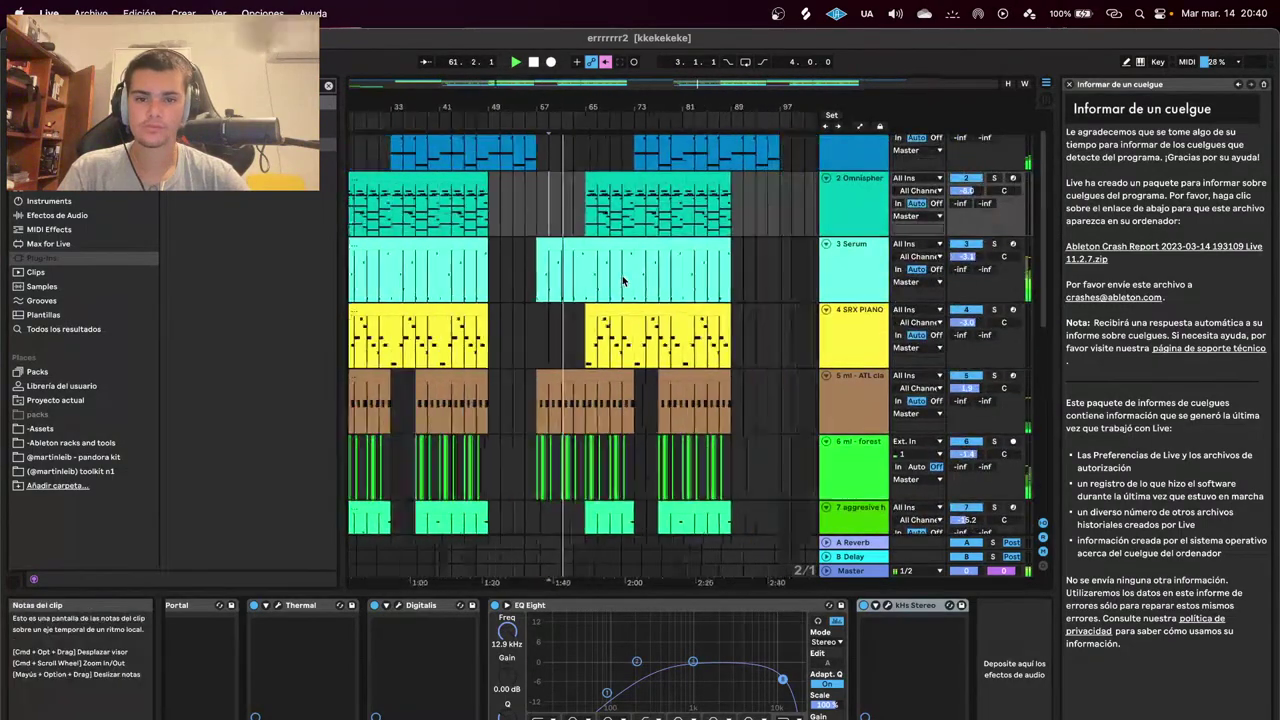
{"action": "left_click", "coordinate": [635, 176]}
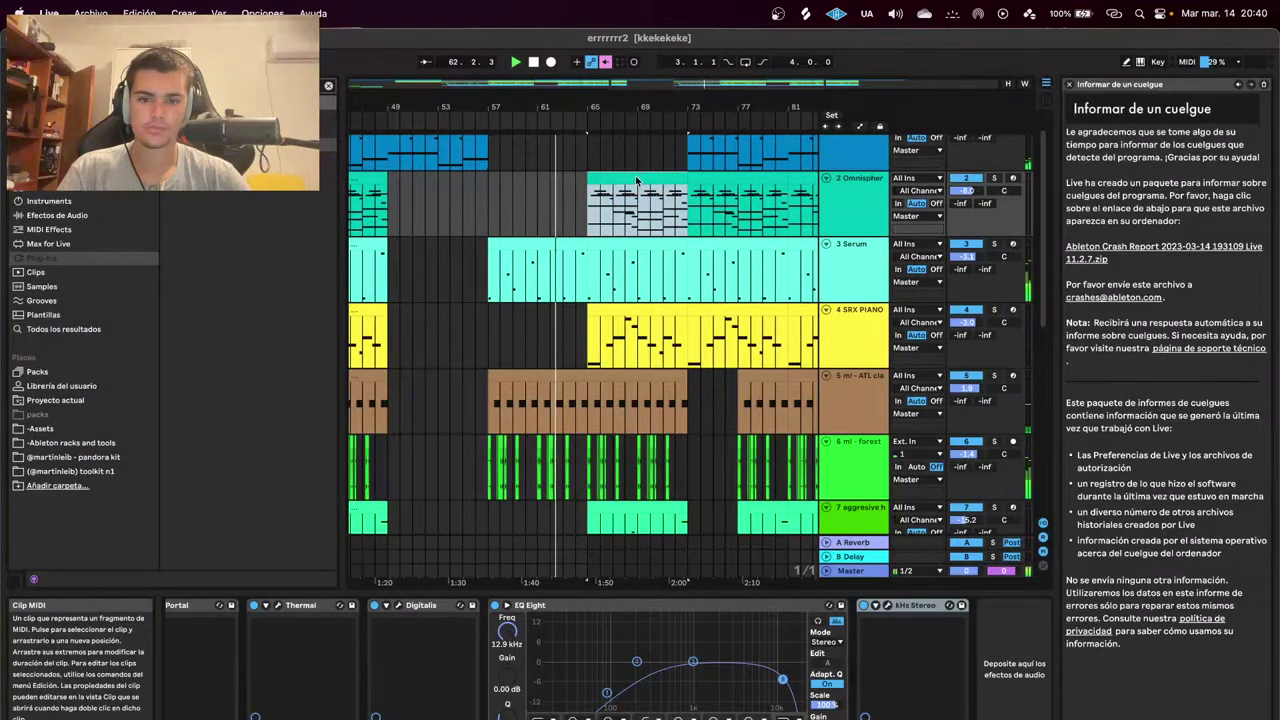
Try removing the bar 65–73 clip from the SRX piano track.
{"action": "left_click", "coordinate": [632, 326]}
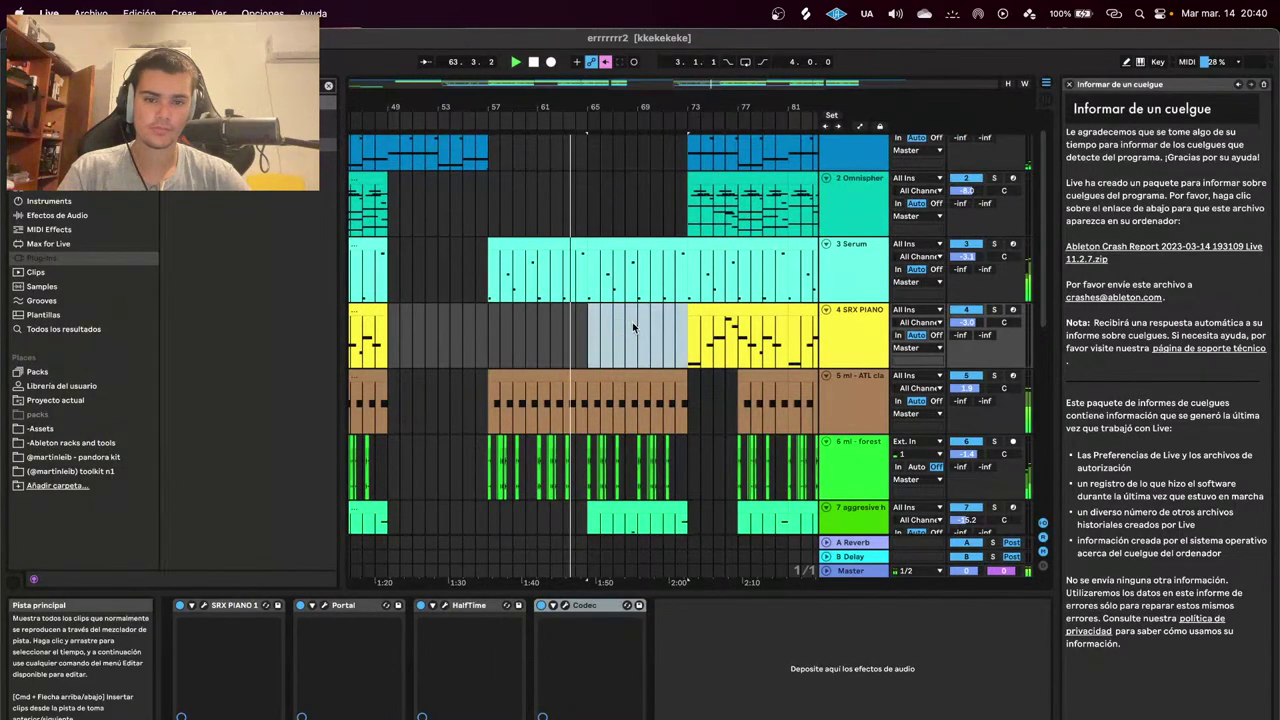
{"action": "scroll", "coordinate": [634, 328], "scroll_direction": "down", "scroll_amount": 5}
{"action": "scroll", "coordinate": [637, 330], "scroll_direction": "up", "scroll_amount": 6}
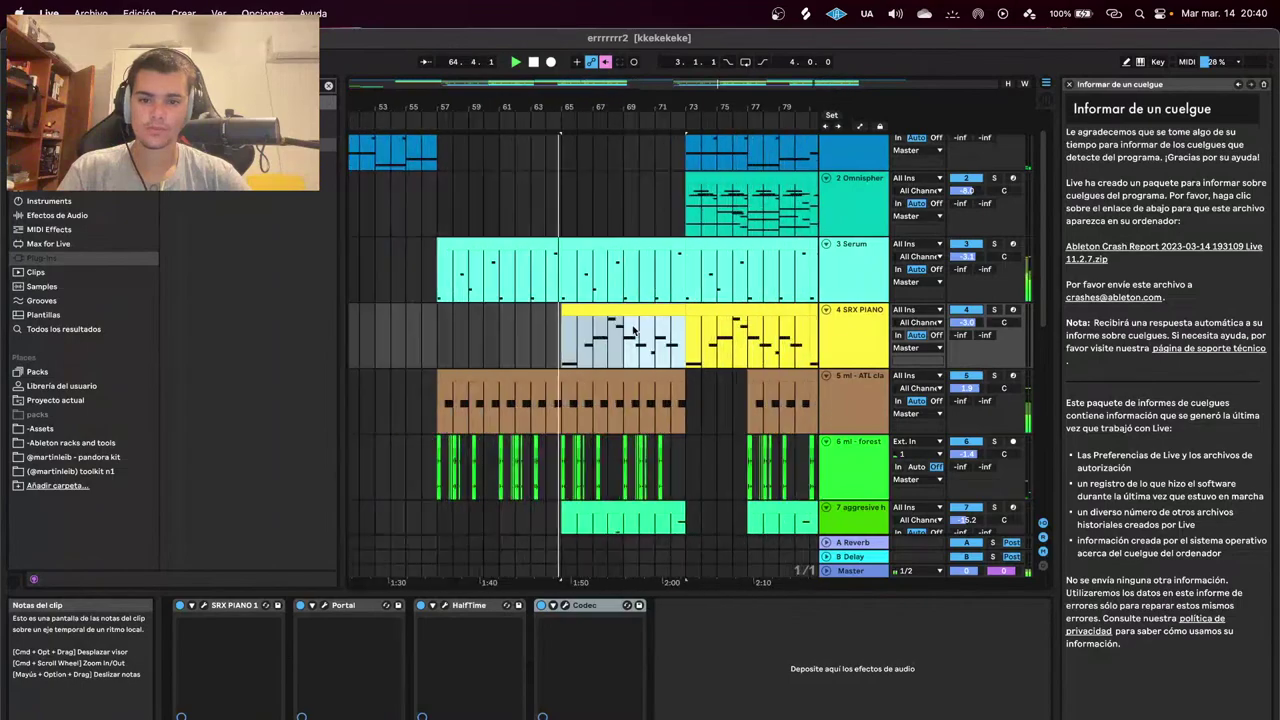
Lower the Serum track's volume to -4.0 dB during playback.
{"action": "scroll", "coordinate": [630, 327], "scroll_direction": "up", "scroll_amount": 3}
{"action": "left_click", "coordinate": [967, 257]}
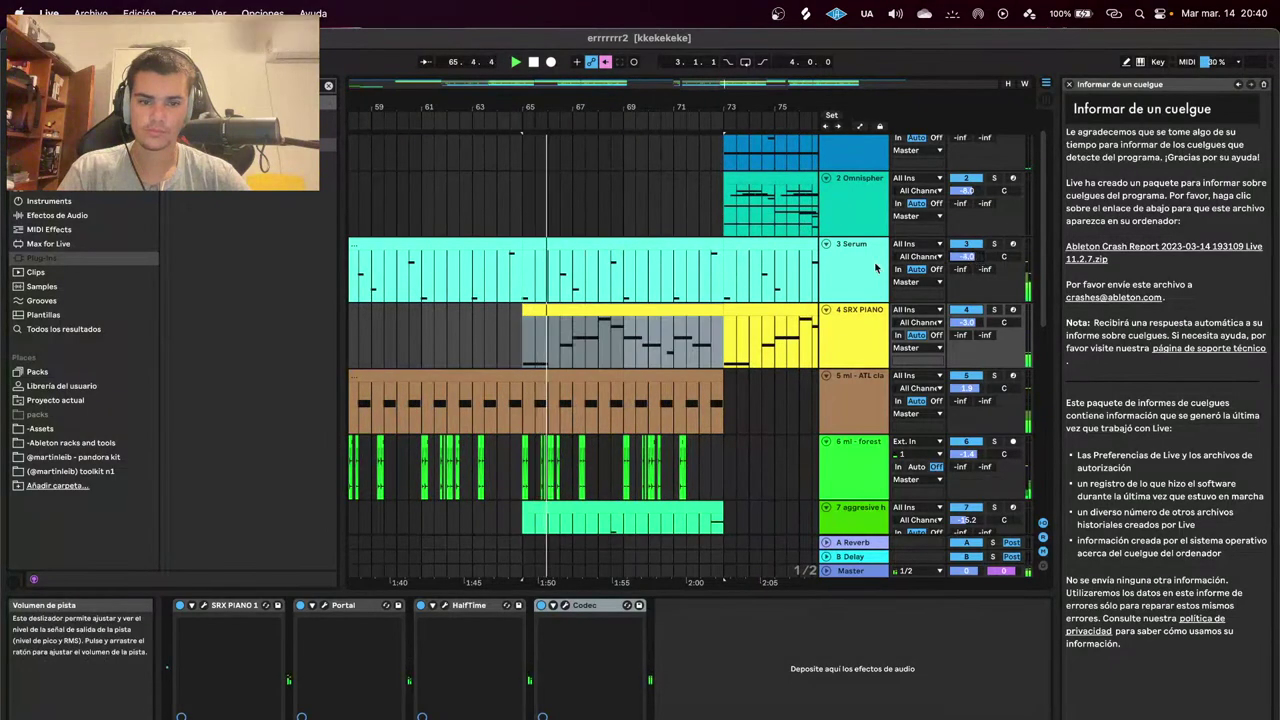
{"action": "scroll", "coordinate": [800, 290], "scroll_direction": "down", "scroll_amount": 6}
{"action": "scroll", "coordinate": [734, 329], "scroll_direction": "up", "scroll_amount": 1}
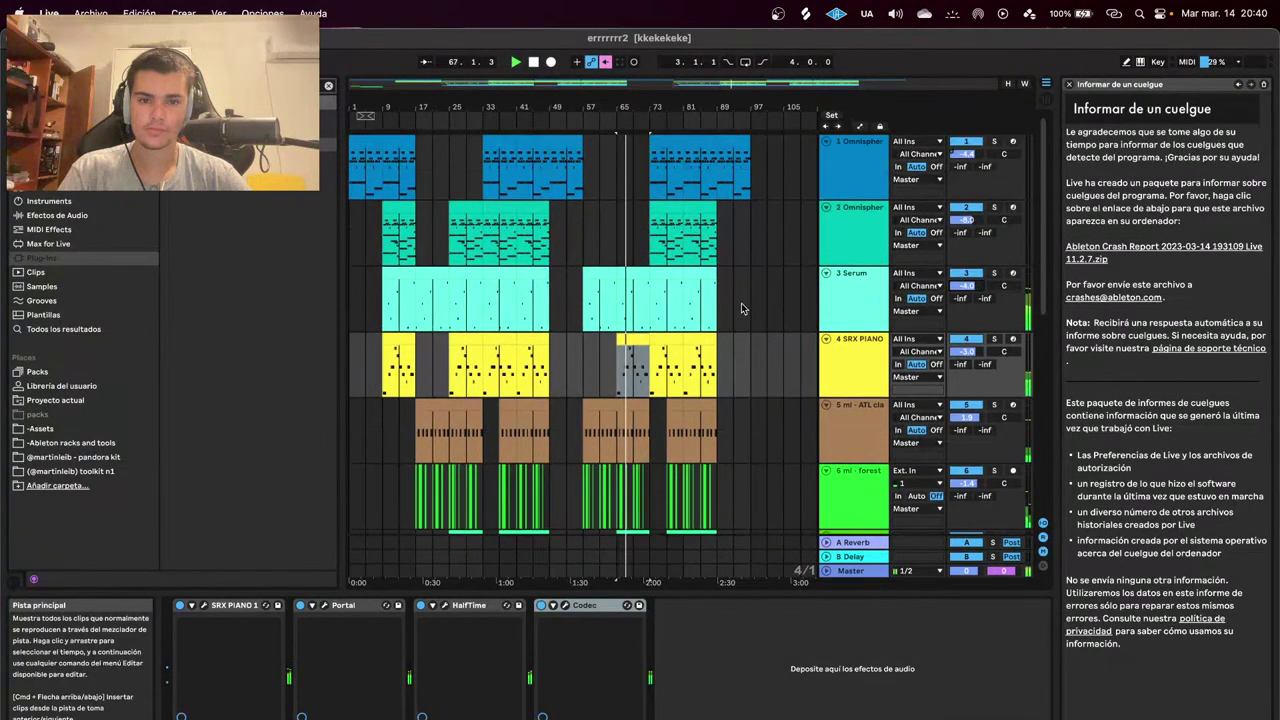
Show the Master track's volume automation around bar 89, where the drums end.
{"action": "scroll", "coordinate": [756, 168], "scroll_direction": "up", "scroll_amount": 3}
{"action": "scroll", "coordinate": [957, 511], "scroll_direction": "down", "scroll_amount": 3}
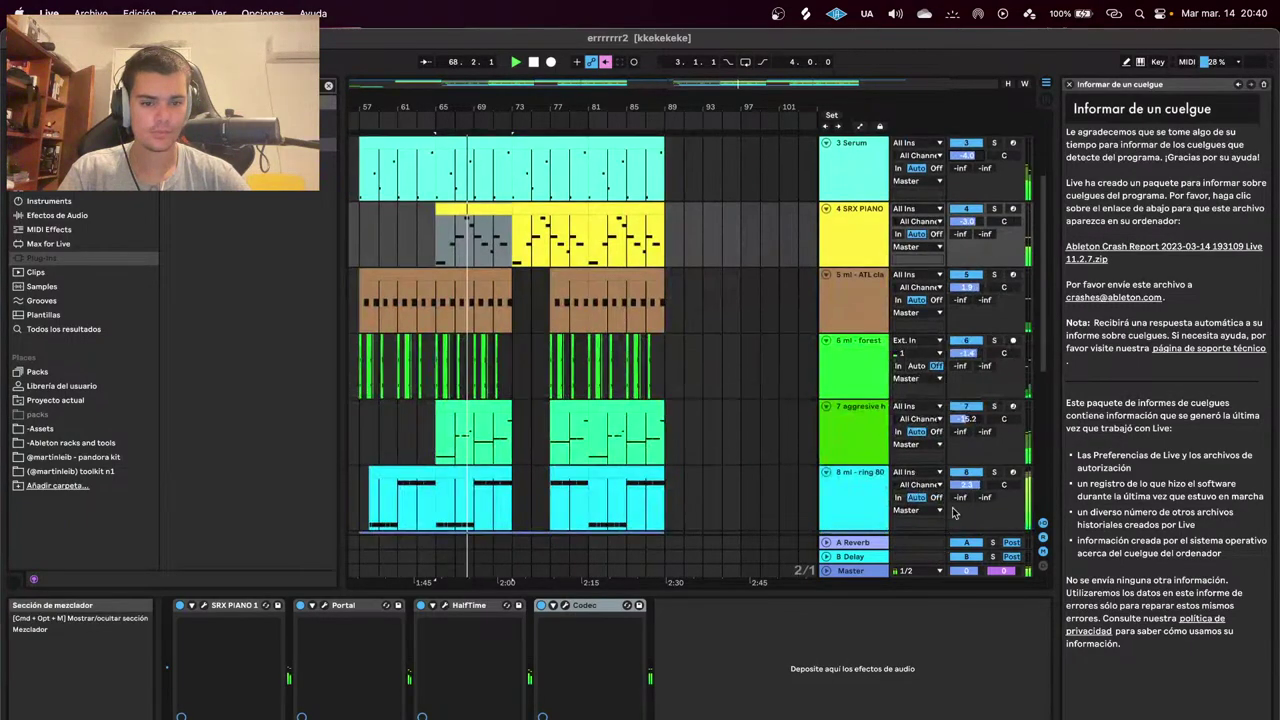
{"action": "scroll", "coordinate": [953, 505], "scroll_direction": "down", "scroll_amount": 5}
{"action": "right_click", "coordinate": [967, 573]}
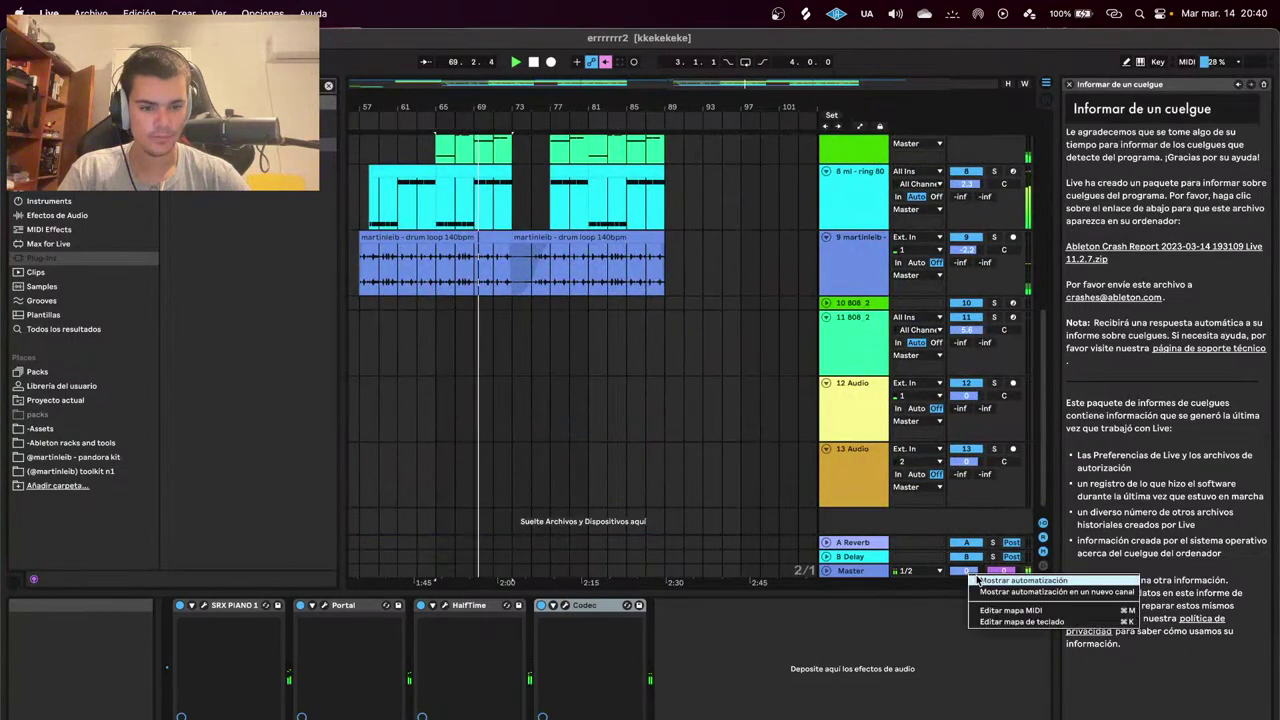
{"action": "left_click", "coordinate": [984, 580]}
{"action": "scroll", "coordinate": [685, 524], "scroll_direction": "up", "scroll_amount": 5}
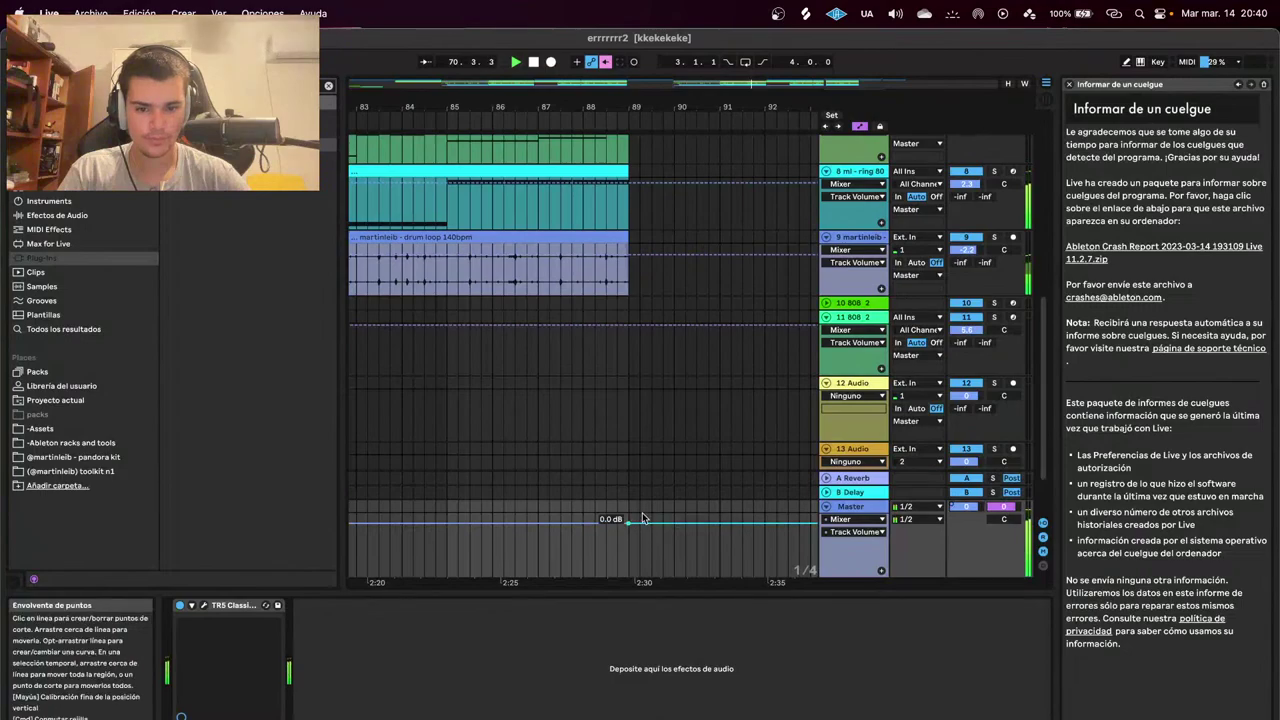
Fade the Master track's volume automation down to silence between bar 89 and bar 97.
{"action": "scroll", "coordinate": [630, 527], "scroll_direction": "down", "scroll_amount": 3}
{"action": "scroll", "coordinate": [755, 547], "scroll_direction": "up", "scroll_amount": 8}
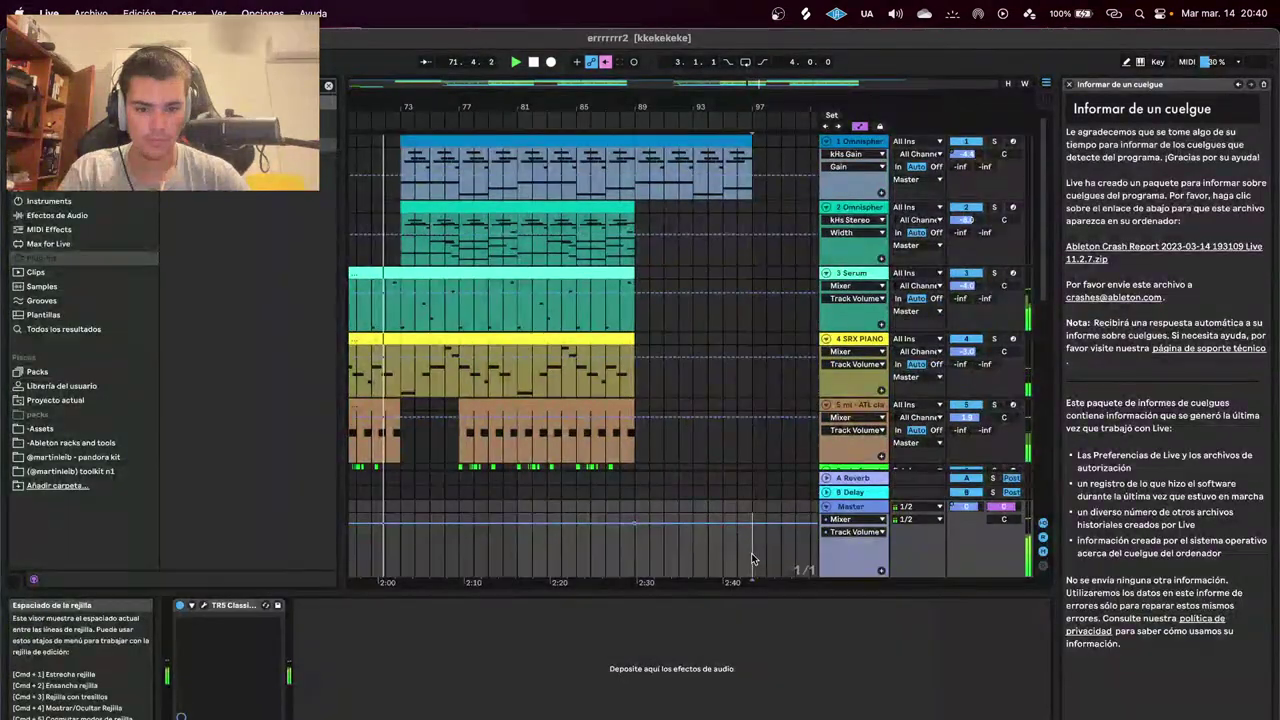
{"action": "scroll", "coordinate": [752, 552], "scroll_direction": "down", "scroll_amount": 5}
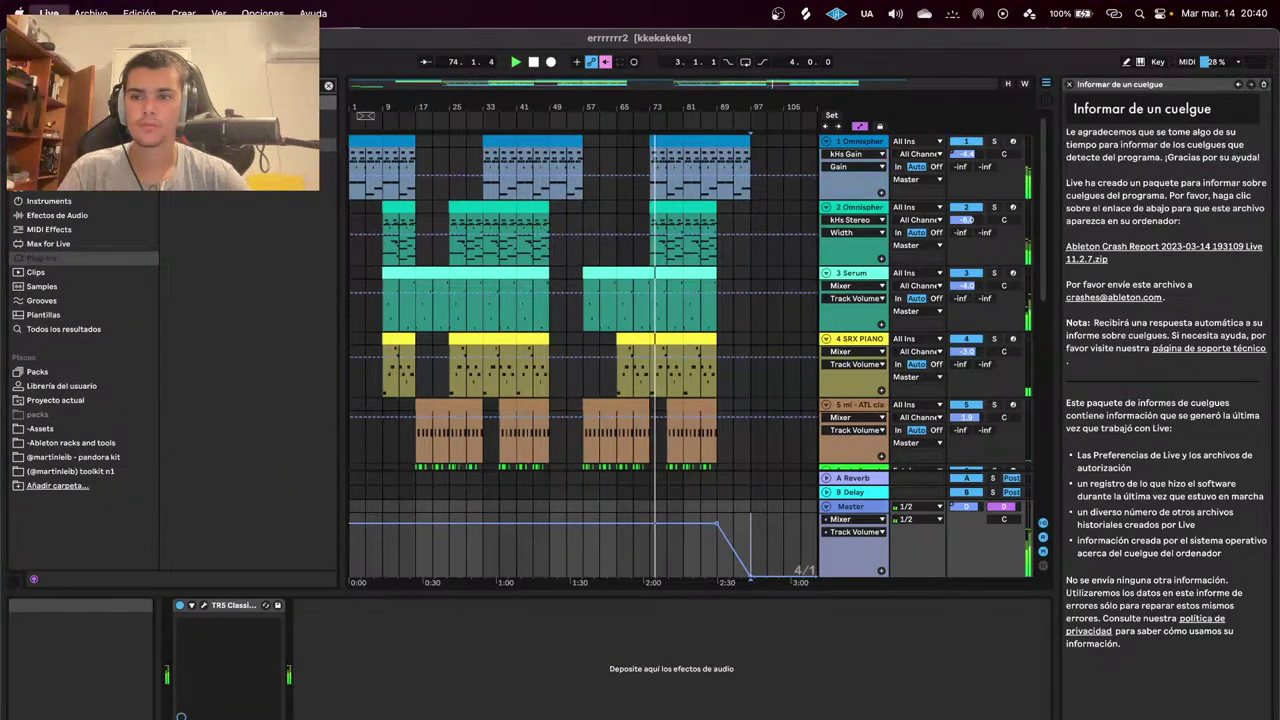
{"action": "mouse_move", "coordinate": [90, 14]}
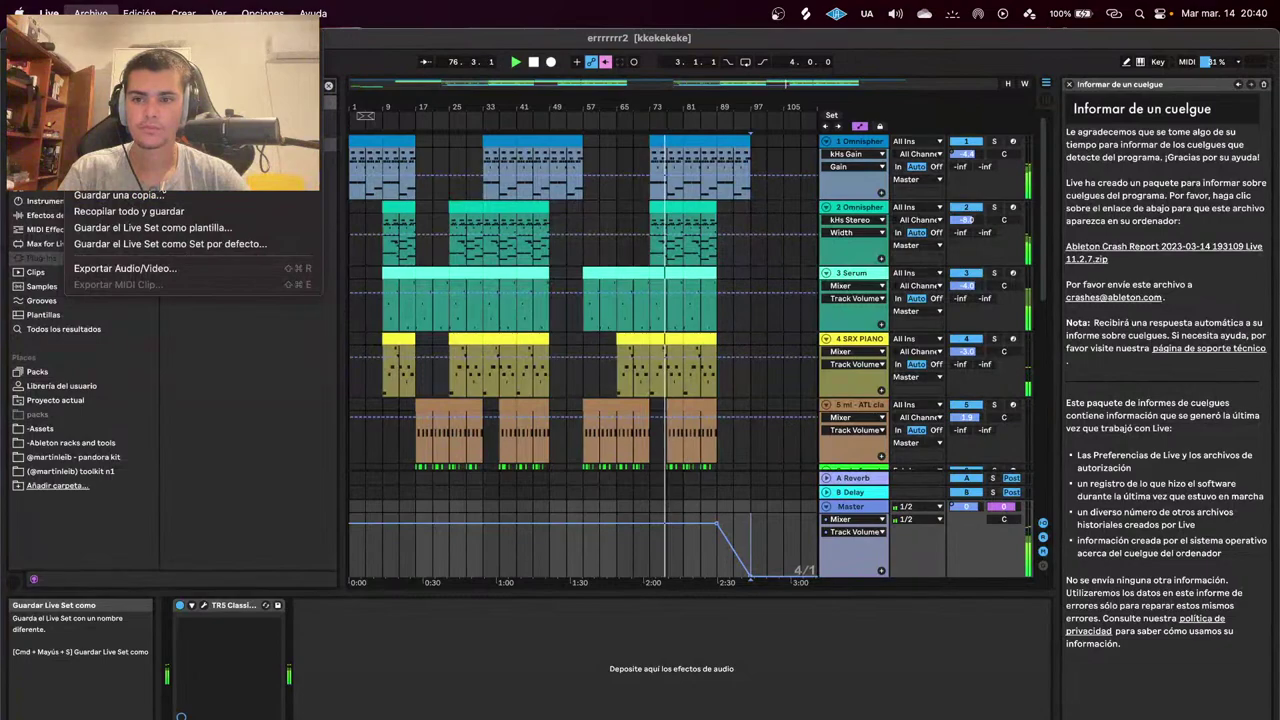
{"action": "left_click", "coordinate": [162, 192]}
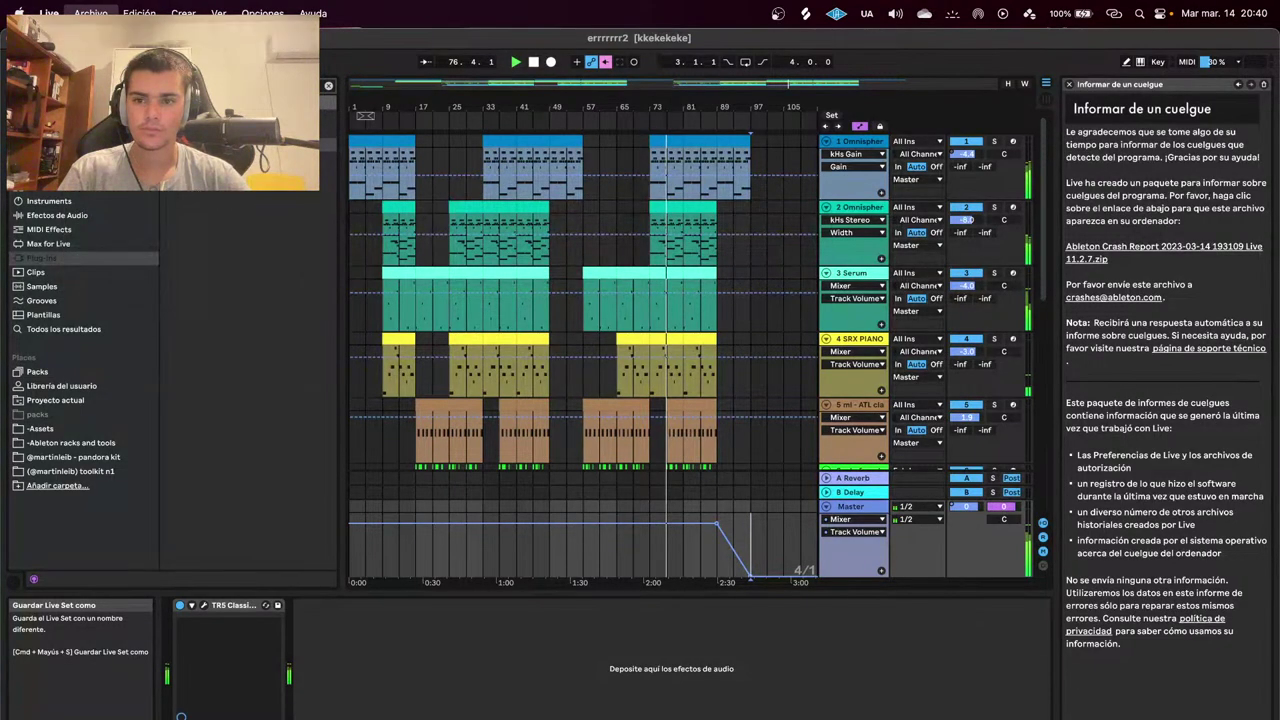
{"action": "left_click", "coordinate": [718, 318]}
Collect all and save the set, copying media from elsewhere, other projects and the user library, and allow playback to stop.
{"action": "left_click", "coordinate": [91, 13]}
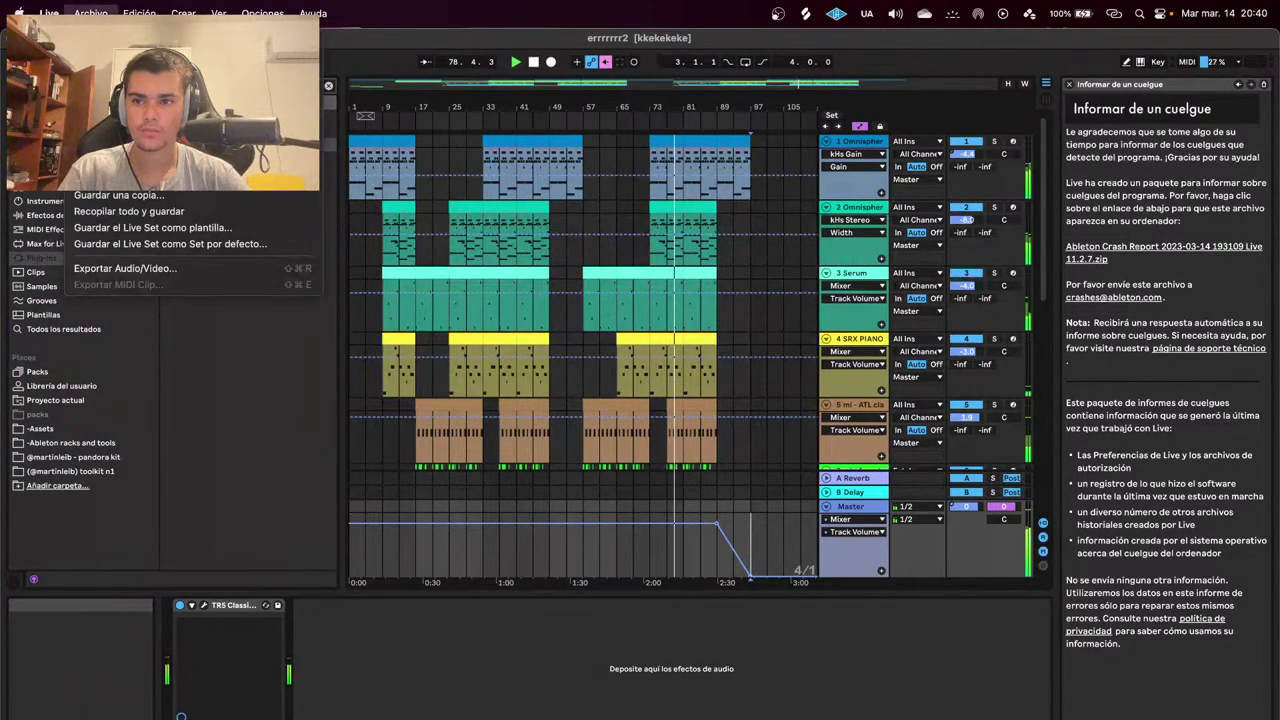
{"action": "left_click", "coordinate": [168, 212]}
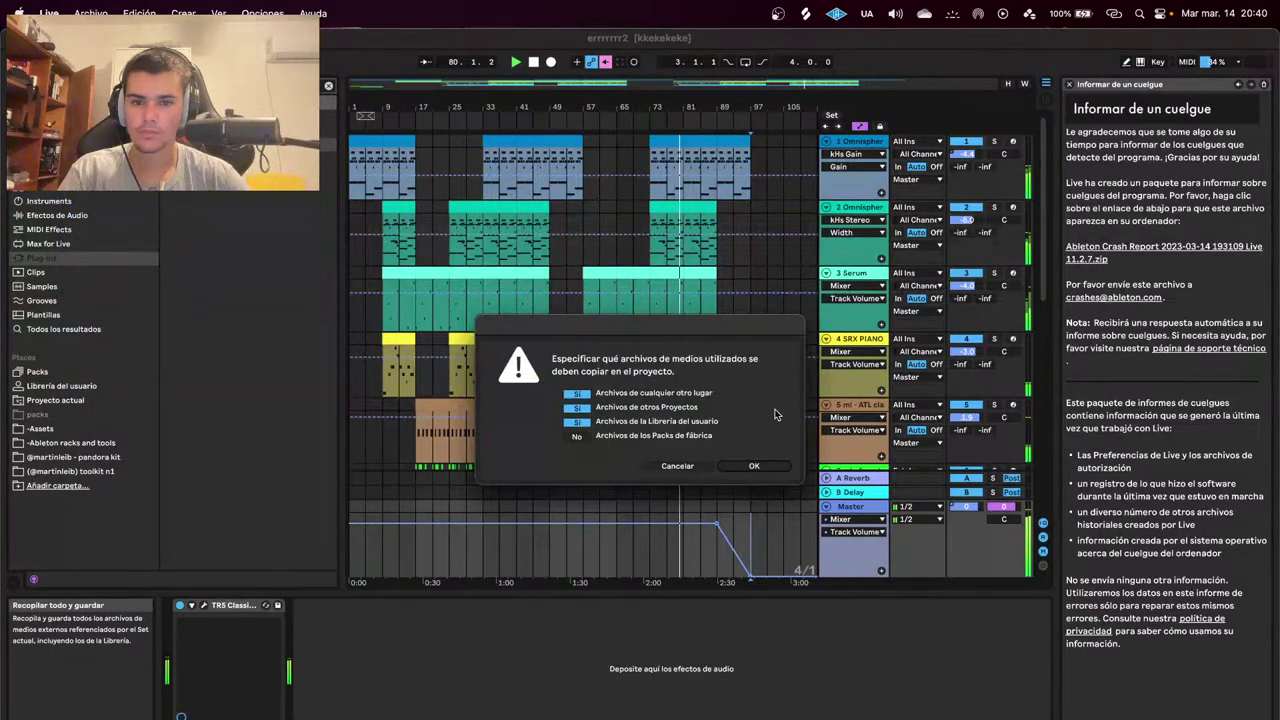
{"action": "left_click", "coordinate": [767, 467]}
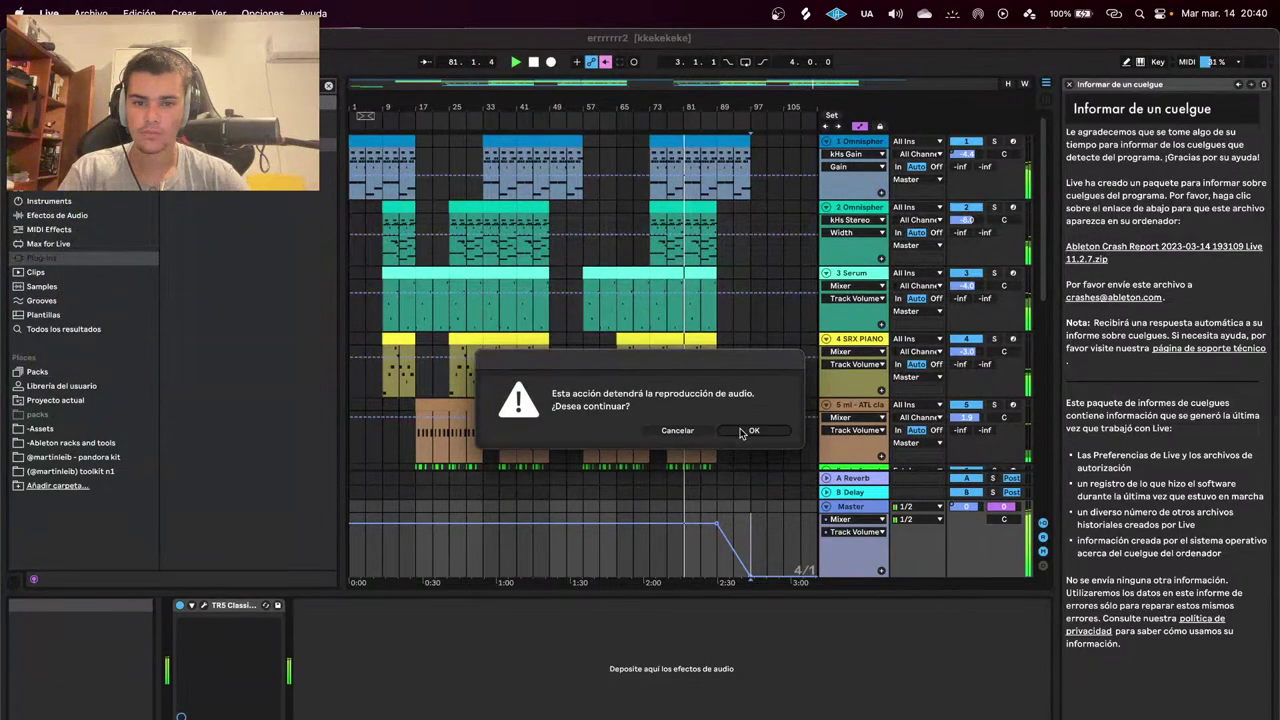
{"action": "left_click", "coordinate": [752, 434]}
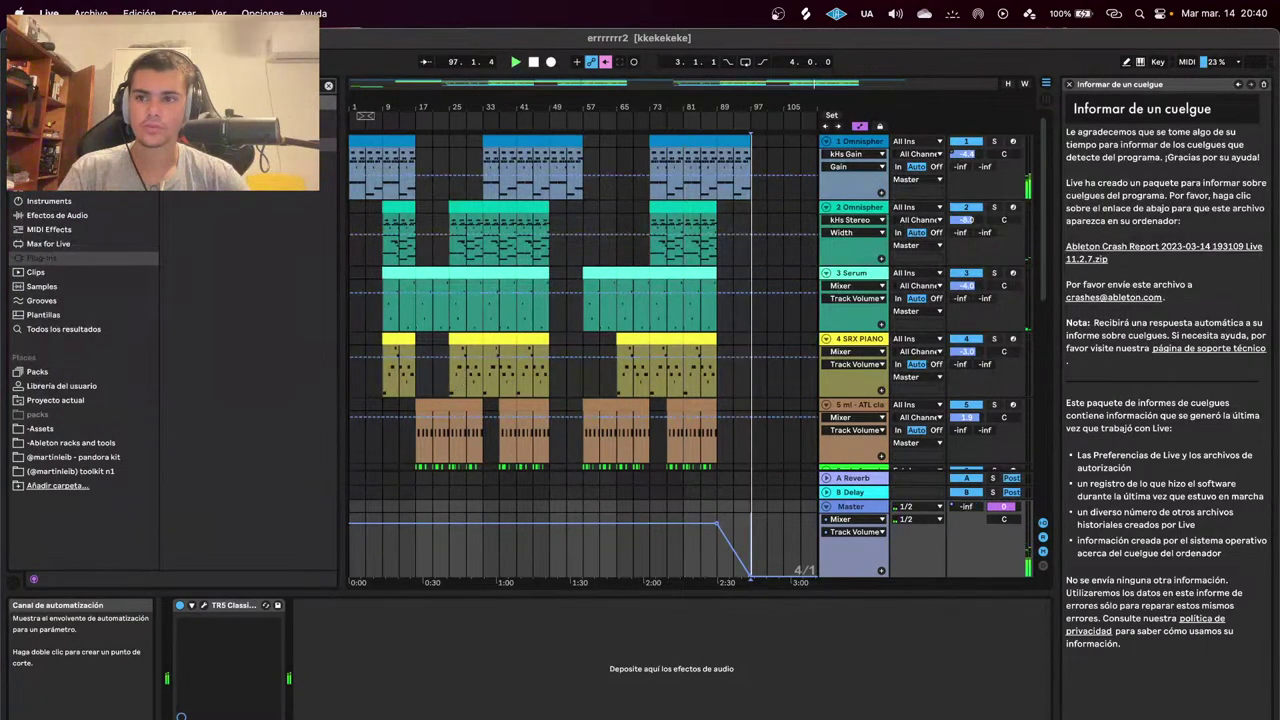
{"action": "left_click", "coordinate": [100, 23]}
{"action": "left_click", "coordinate": [101, 14]}
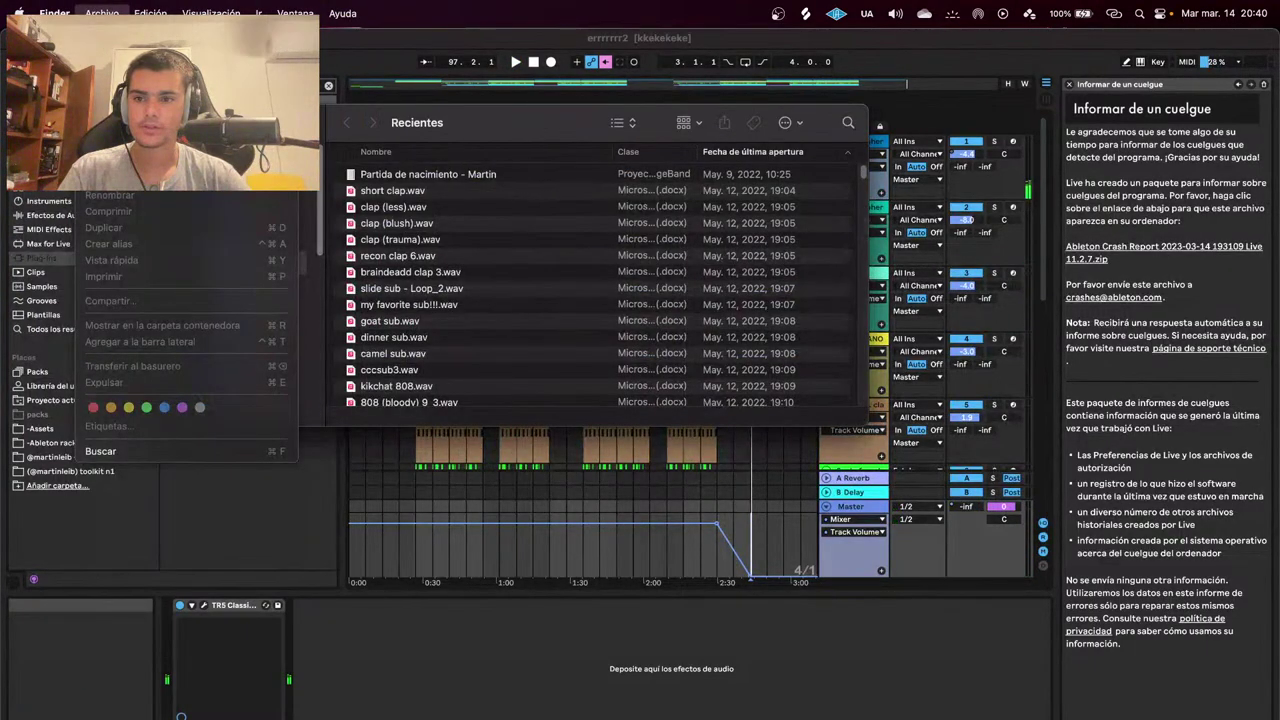
{"action": "left_click", "coordinate": [416, 125]}
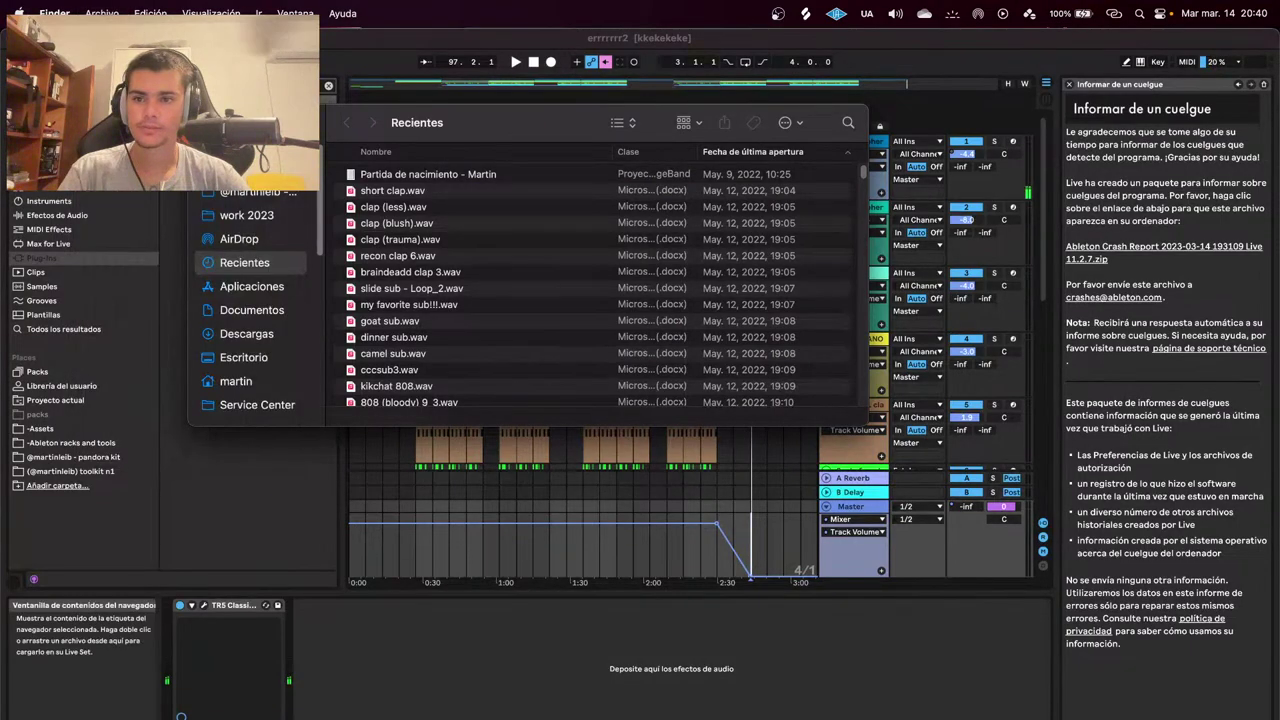
{"action": "left_click", "coordinate": [206, 122]}
{"action": "left_click", "coordinate": [101, 14]}
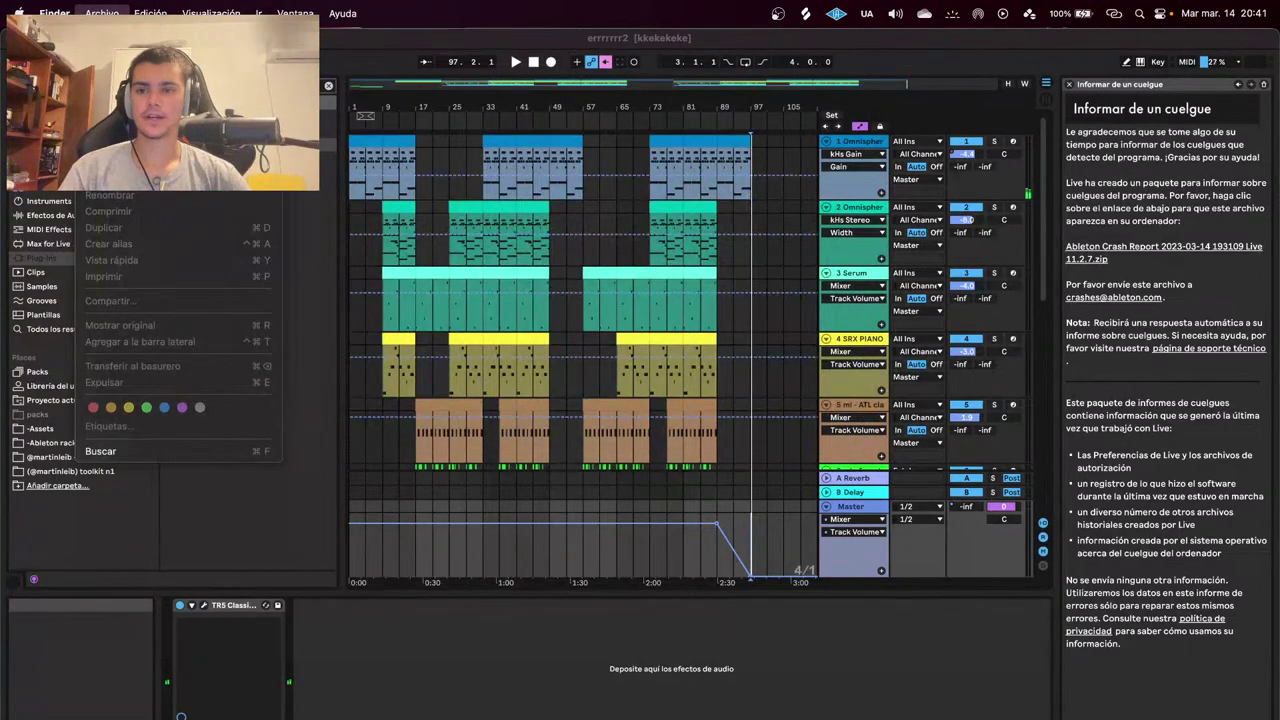
{"action": "left_click", "coordinate": [101, 14]}
{"action": "left_click", "coordinate": [101, 14]}
{"action": "left_click", "coordinate": [390, 47]}
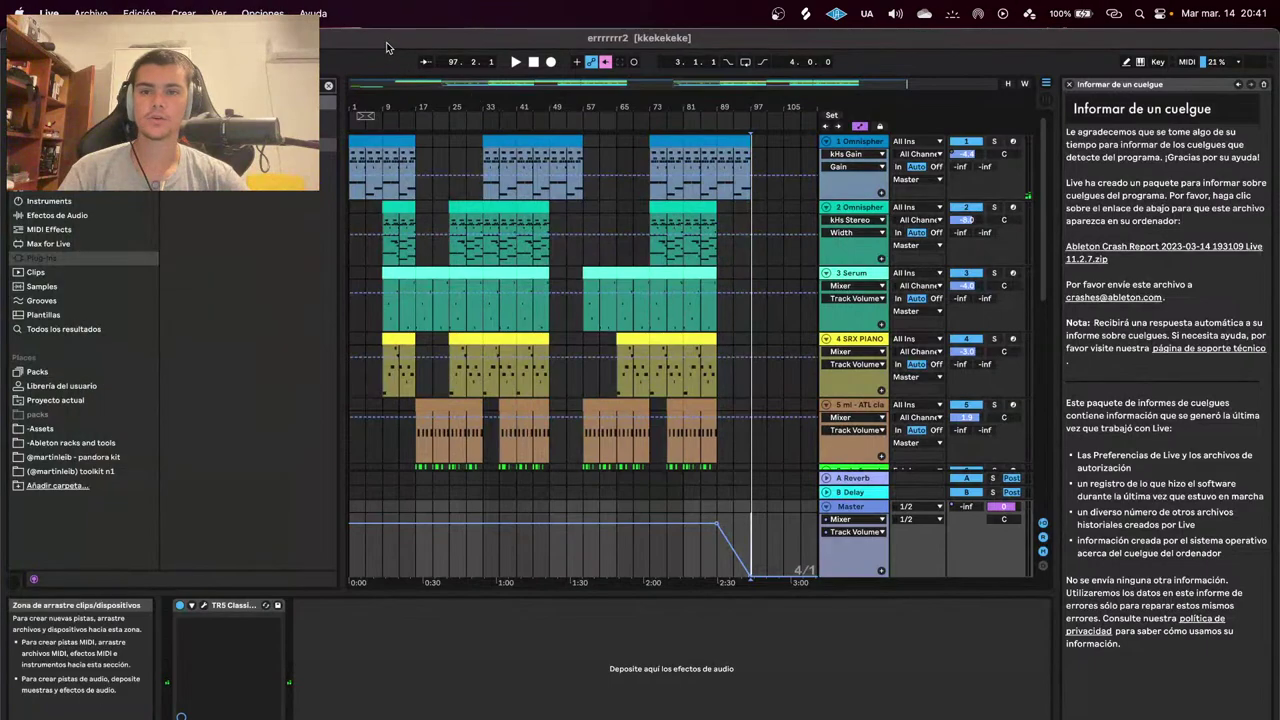
Start saving the Live Set under a new name and choose the beats folder inside work 2023 as its location.
{"action": "left_click", "coordinate": [91, 14]}
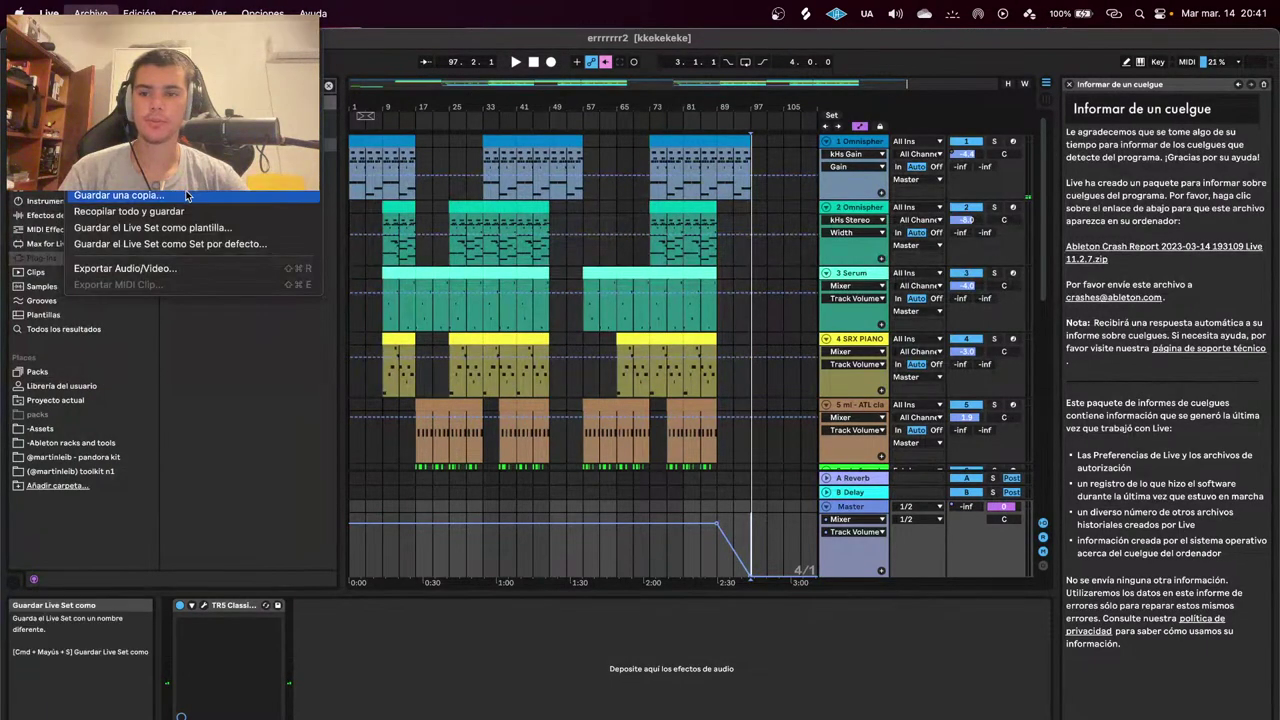
{"action": "left_click", "coordinate": [150, 177]}
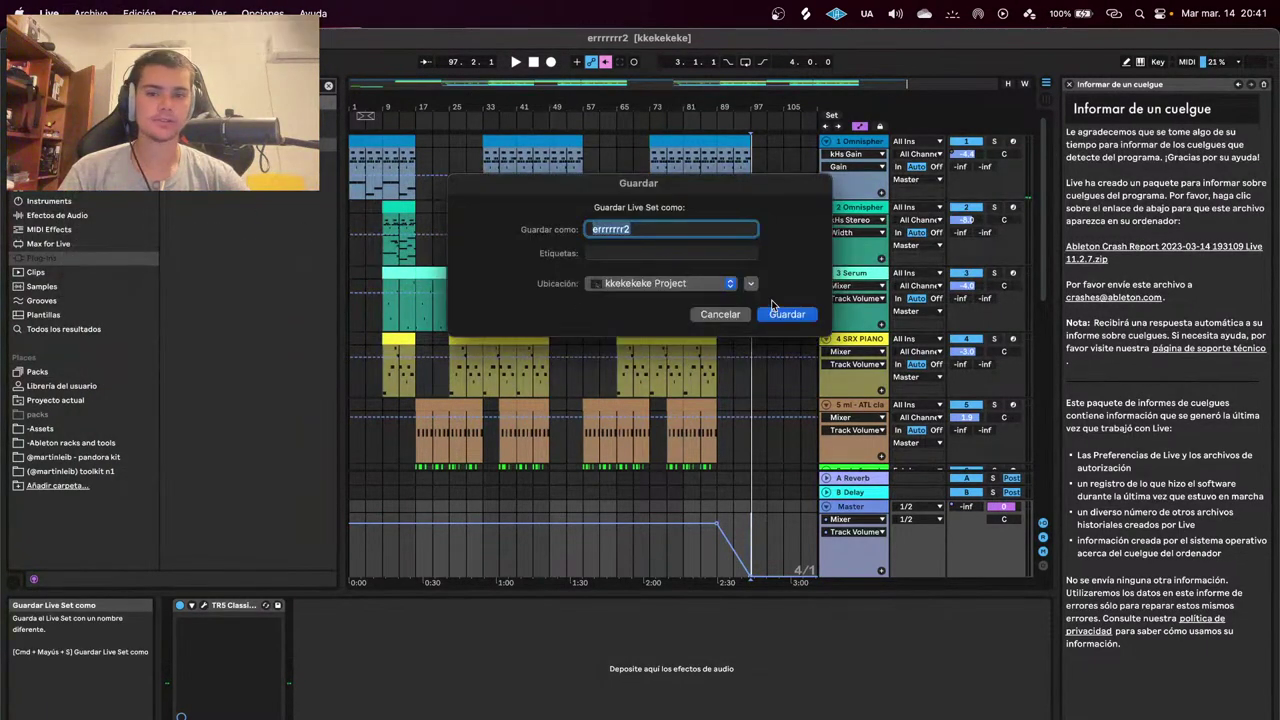
{"action": "left_click", "coordinate": [686, 281]}
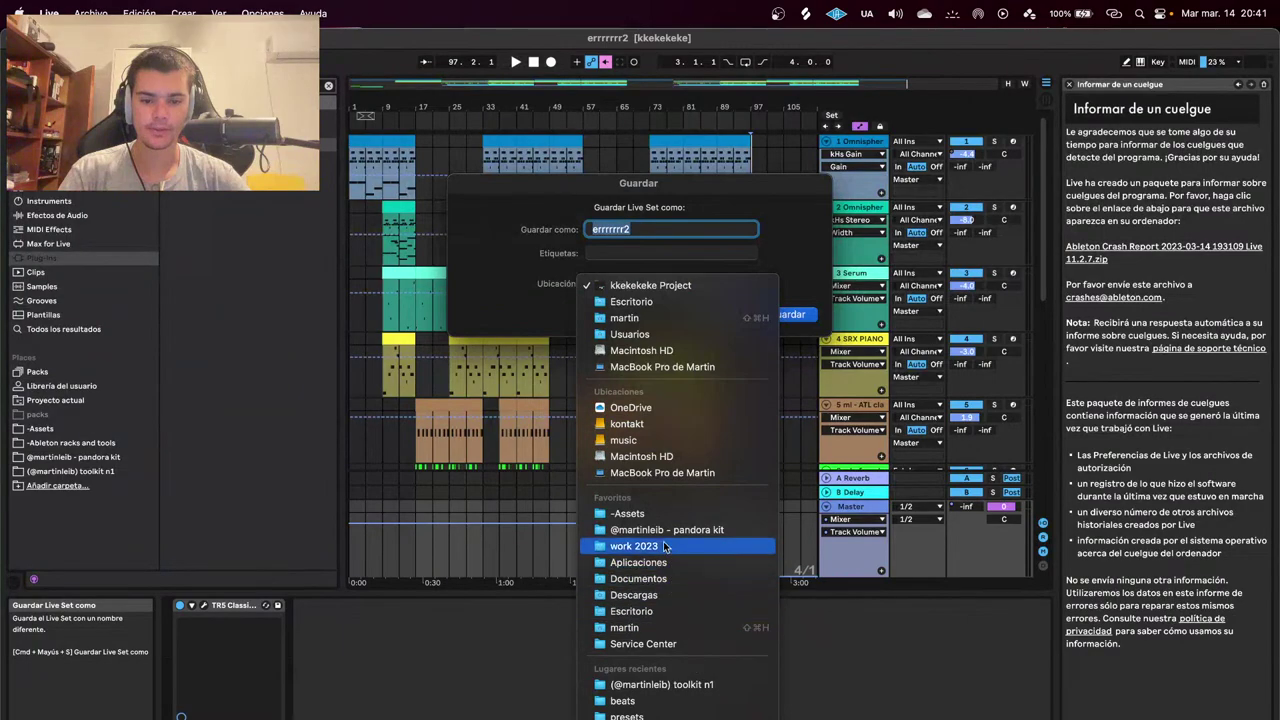
{"action": "left_click", "coordinate": [638, 546]}
{"action": "left_click", "coordinate": [752, 284]}
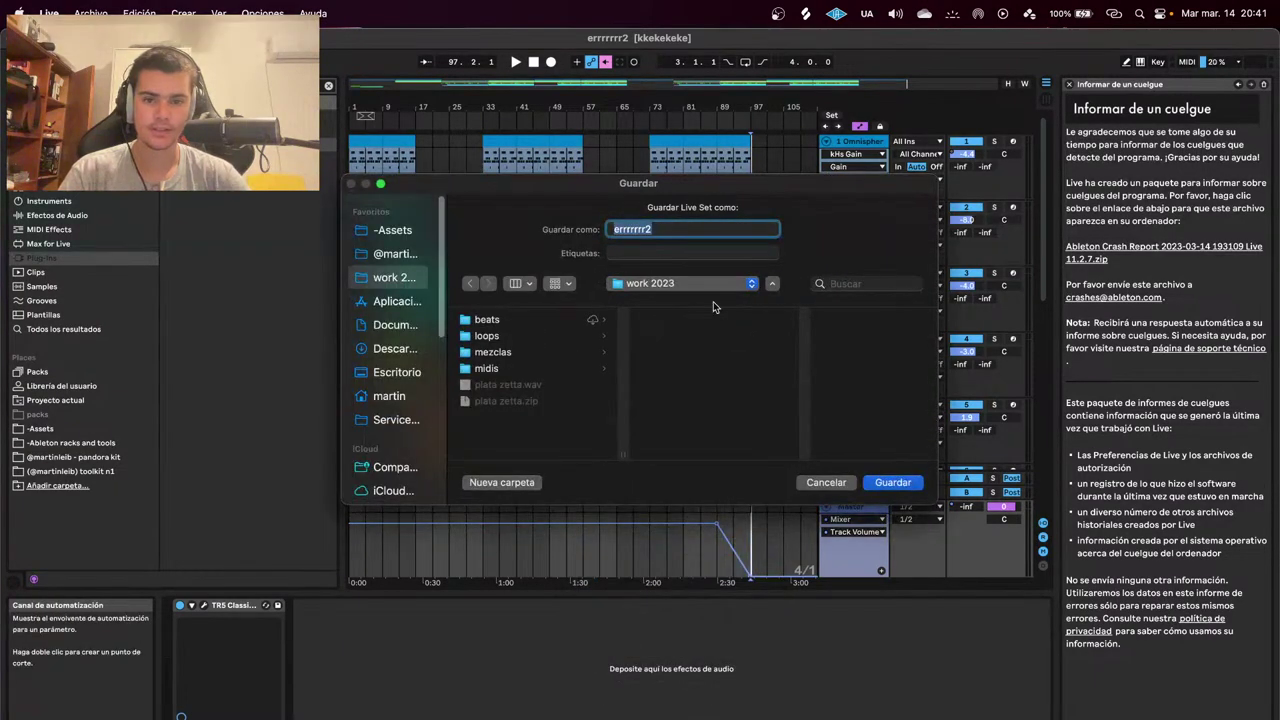
{"action": "left_click", "coordinate": [530, 320]}
Reuse the file name of the existing (03.06) 132BPM beat and change its date to 03.14.
{"action": "scroll", "coordinate": [703, 344], "scroll_direction": "down", "scroll_amount": 4}
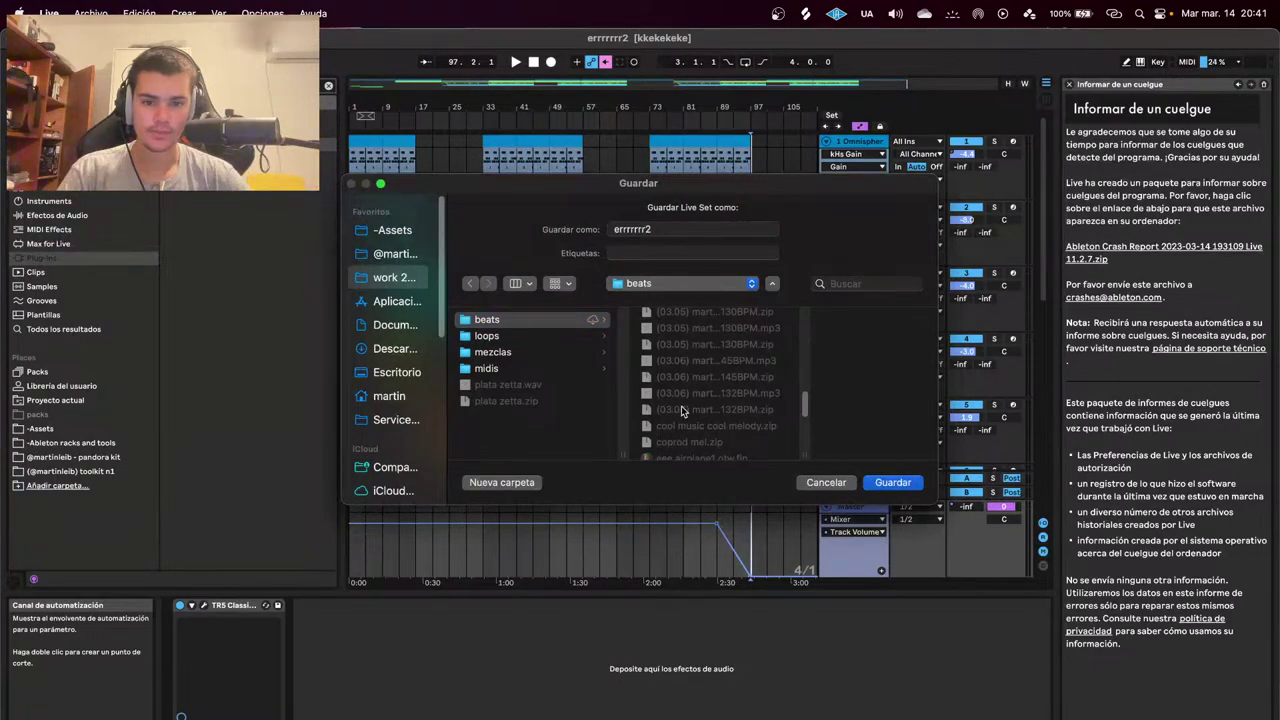
{"action": "left_click", "coordinate": [681, 409]}
{"action": "scroll", "coordinate": [705, 390], "scroll_direction": "down", "scroll_amount": 1}
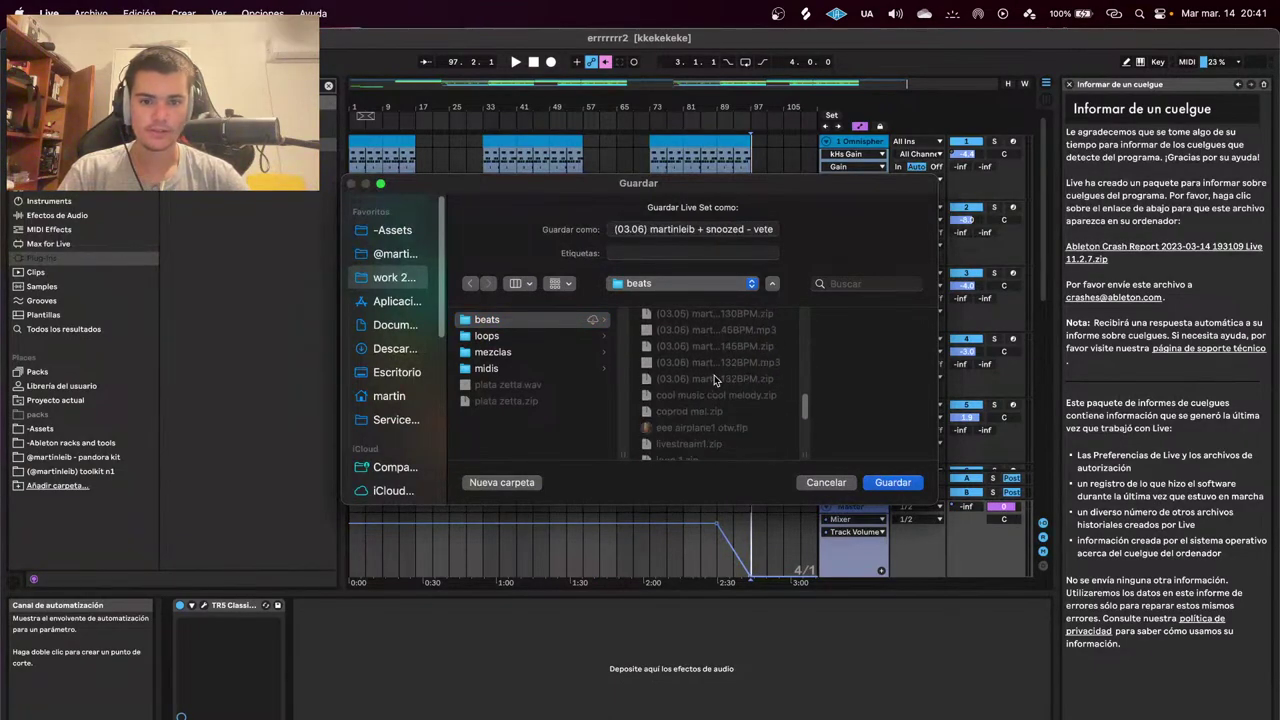
{"action": "scroll", "coordinate": [715, 377], "scroll_direction": "up", "scroll_amount": 10}
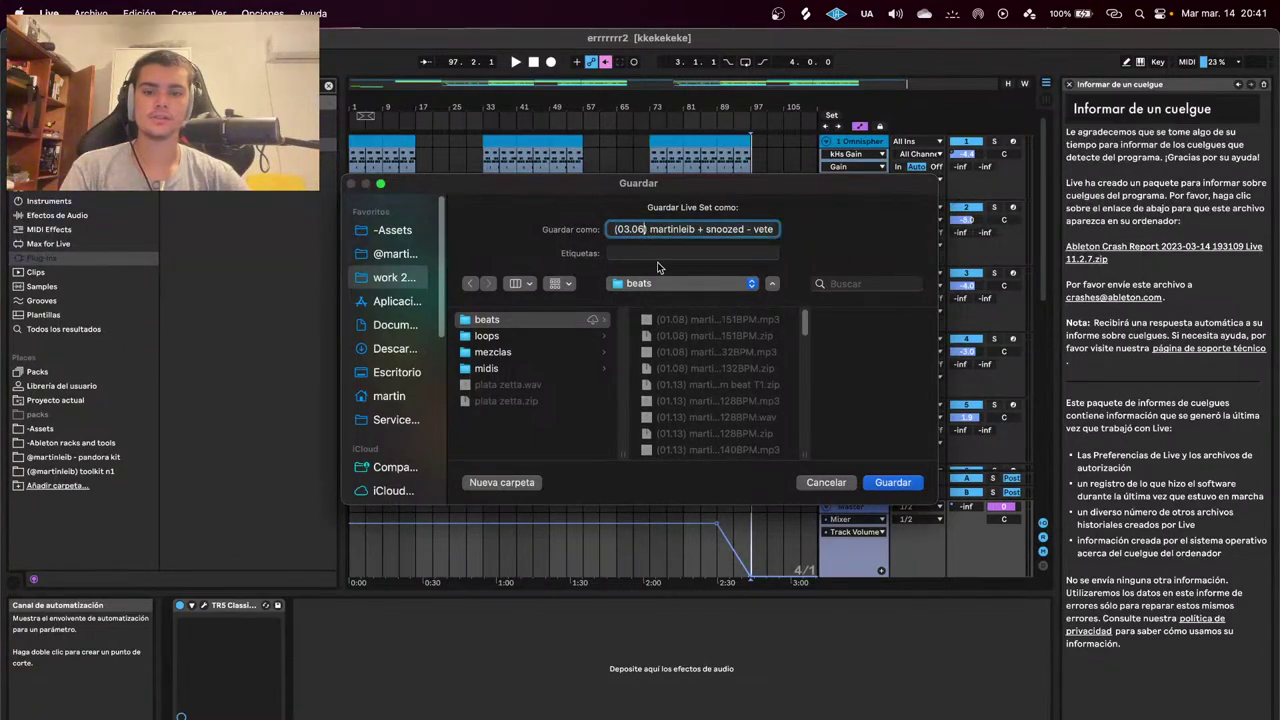
{"action": "key", "text": "BackSpace"}
{"action": "key", "text": "BackSpace"}
{"action": "type", "text": "14"}
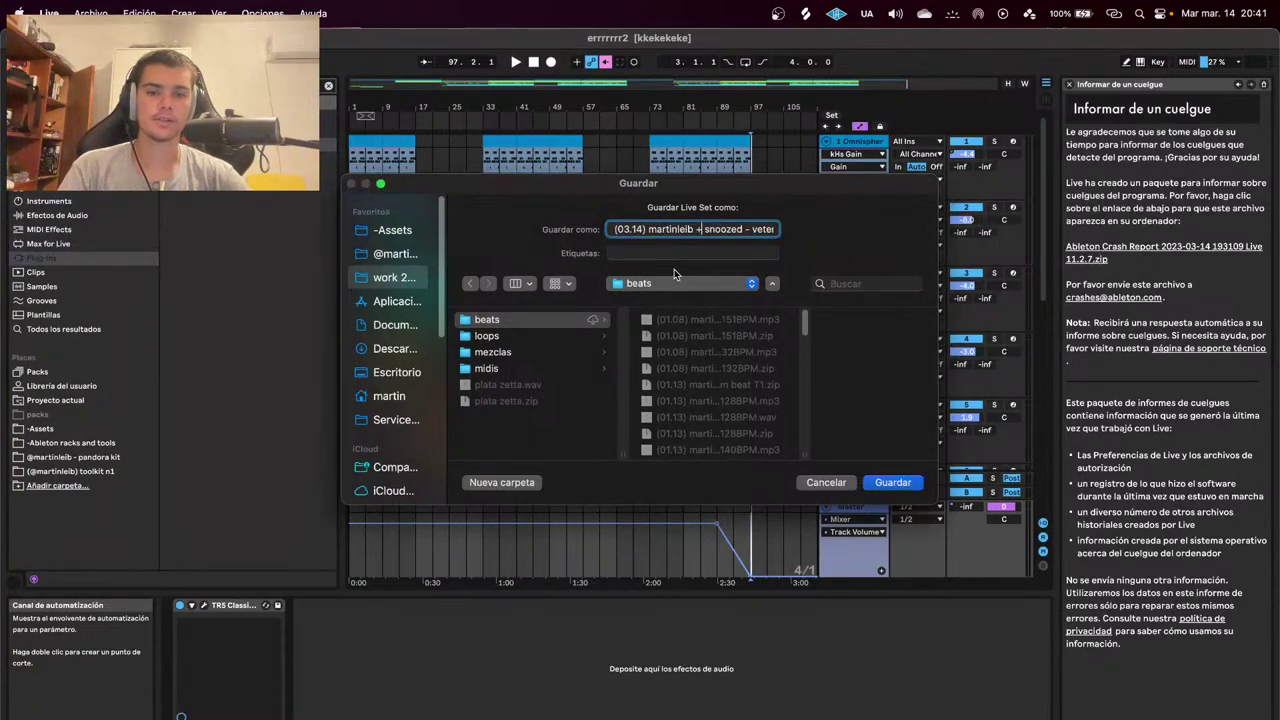
Remove the second producer from the file name and replace the beat title with "cyberpunk".
{"action": "key", "text": "alt+shift+Right"}
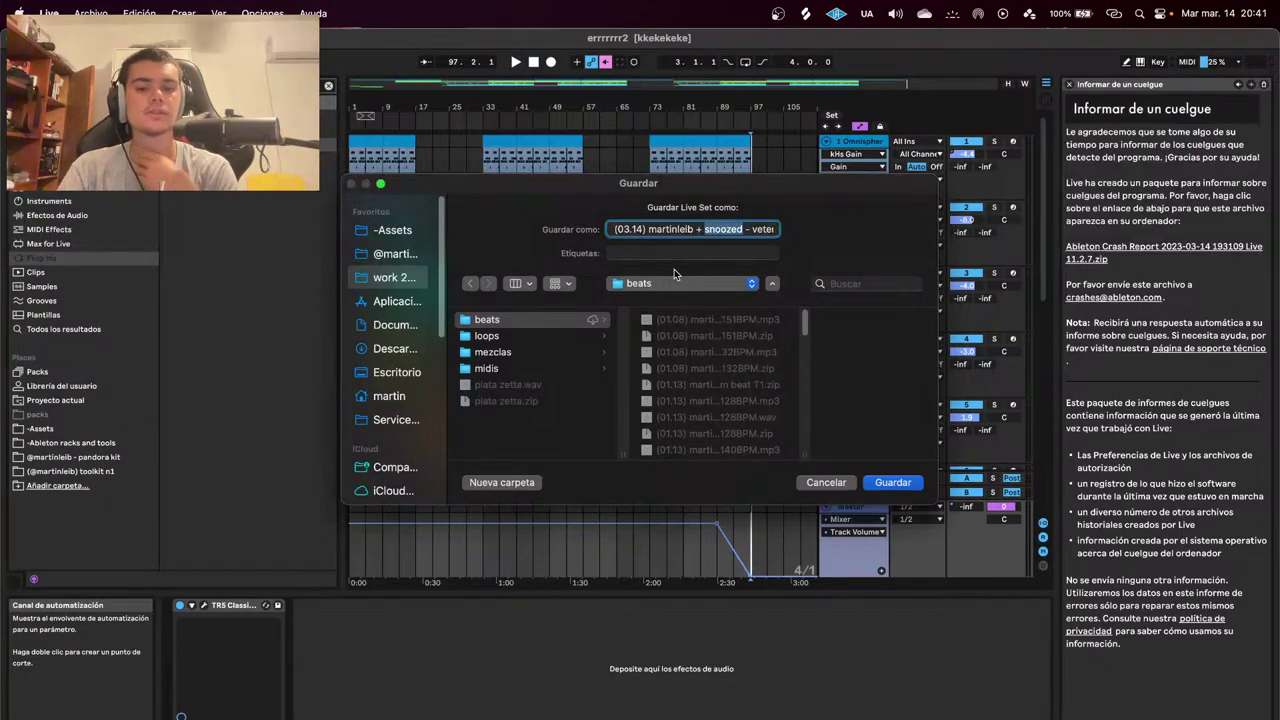
{"action": "key", "text": "BackSpace"}
{"action": "key", "text": "BackSpace"}
{"action": "key", "text": "BackSpace"}
{"action": "key", "text": "BackSpace"}
{"action": "key", "text": "alt+Right"}
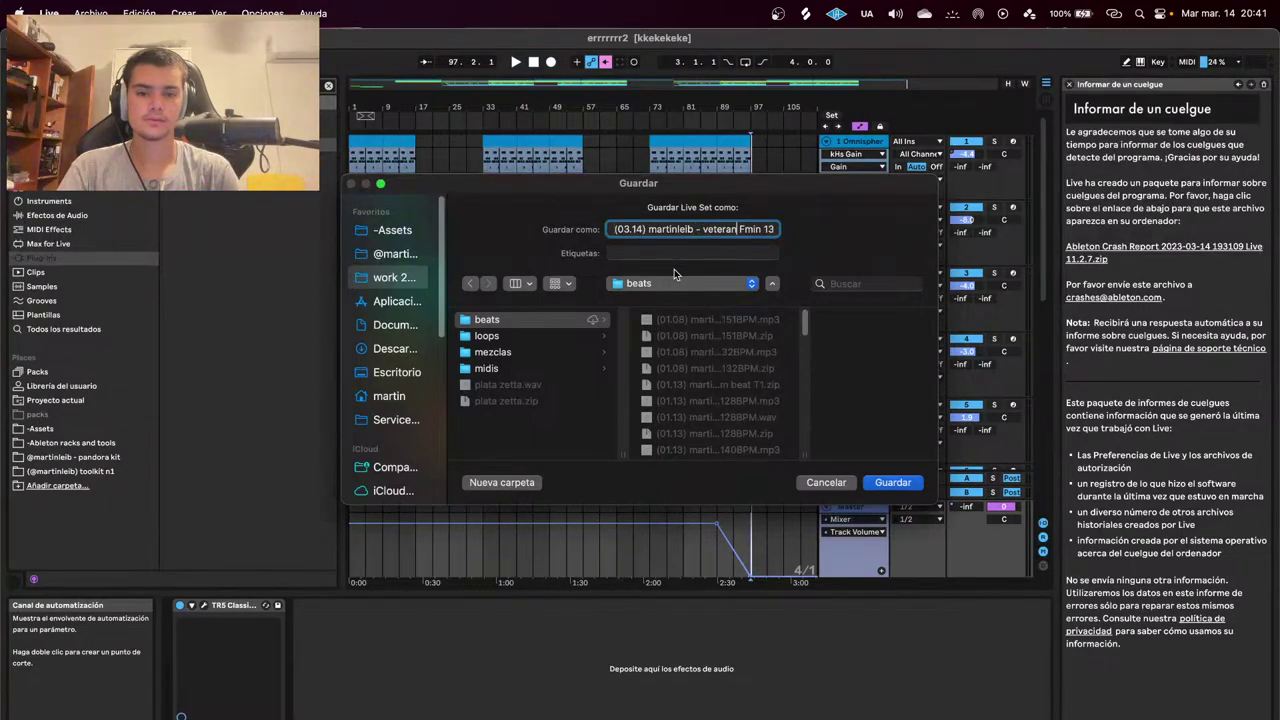
{"action": "key", "text": "alt+shift+Left"}
{"action": "type", "text": "cyberpunk"}
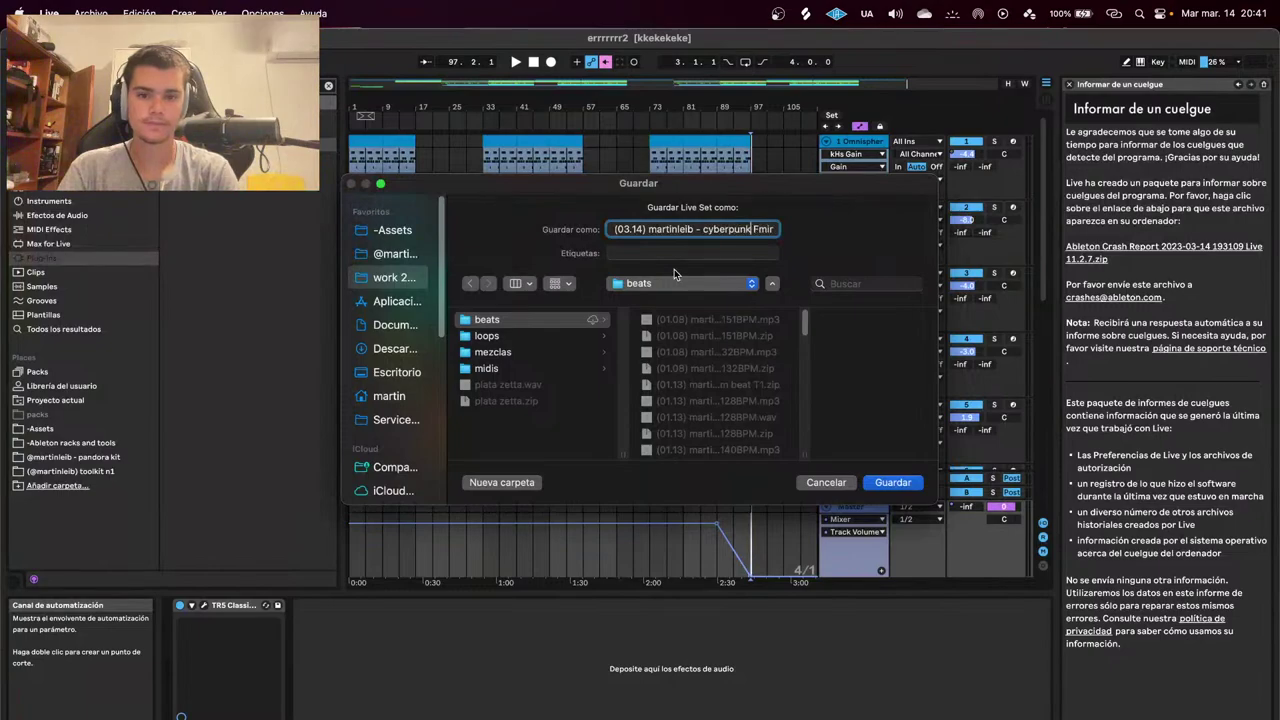
Change the key to Amin and the tempo to 141BPM in the file name, and save the Live Set.
{"action": "key", "text": "alt+Right"}
{"action": "key", "text": "Right"}
{"action": "key", "text": "BackSpace"}
{"action": "type", "text": "A"}
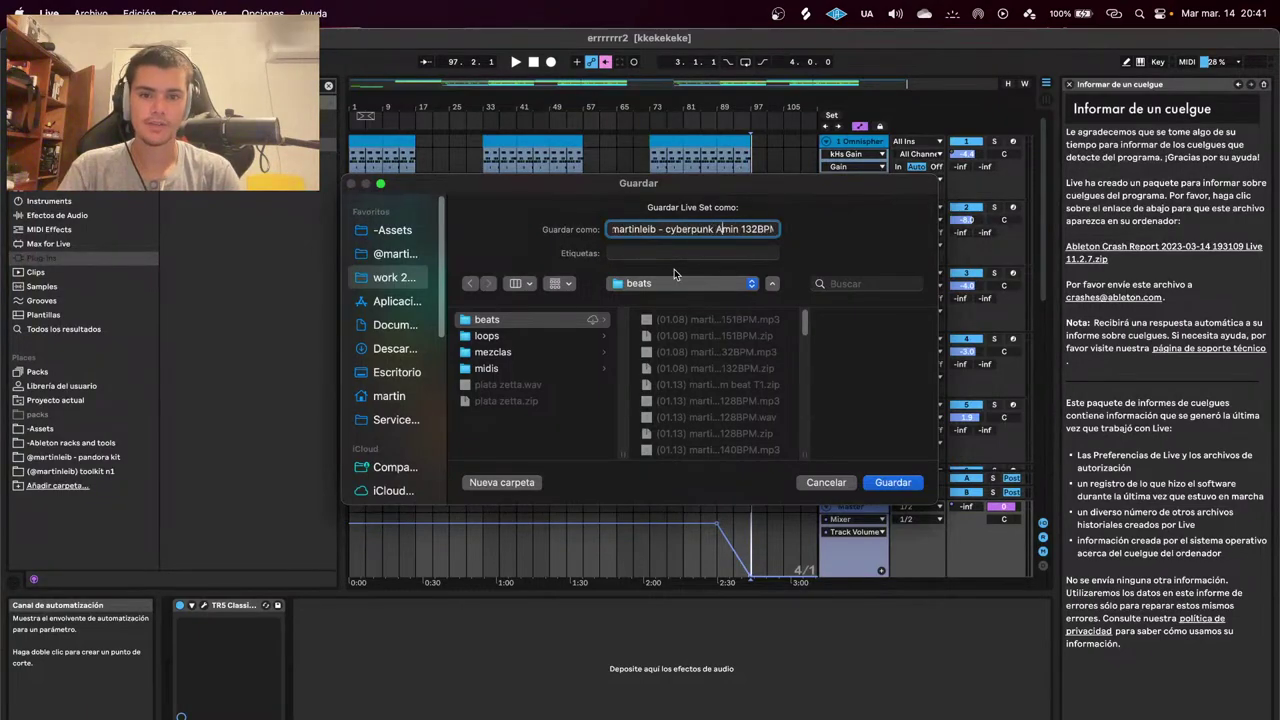
{"action": "key", "text": "alt+Right"}
{"action": "key", "text": "alt+Right"}
{"action": "key", "text": "Left"}
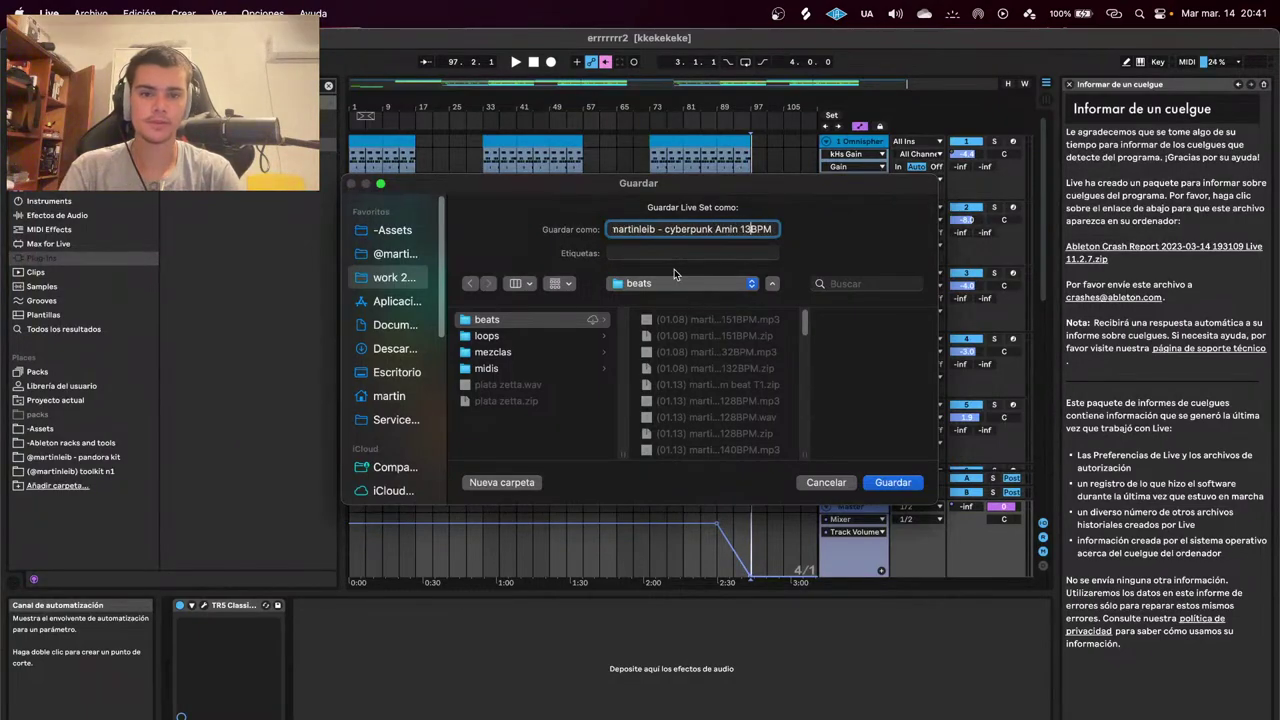
{"action": "key", "text": "Return"}
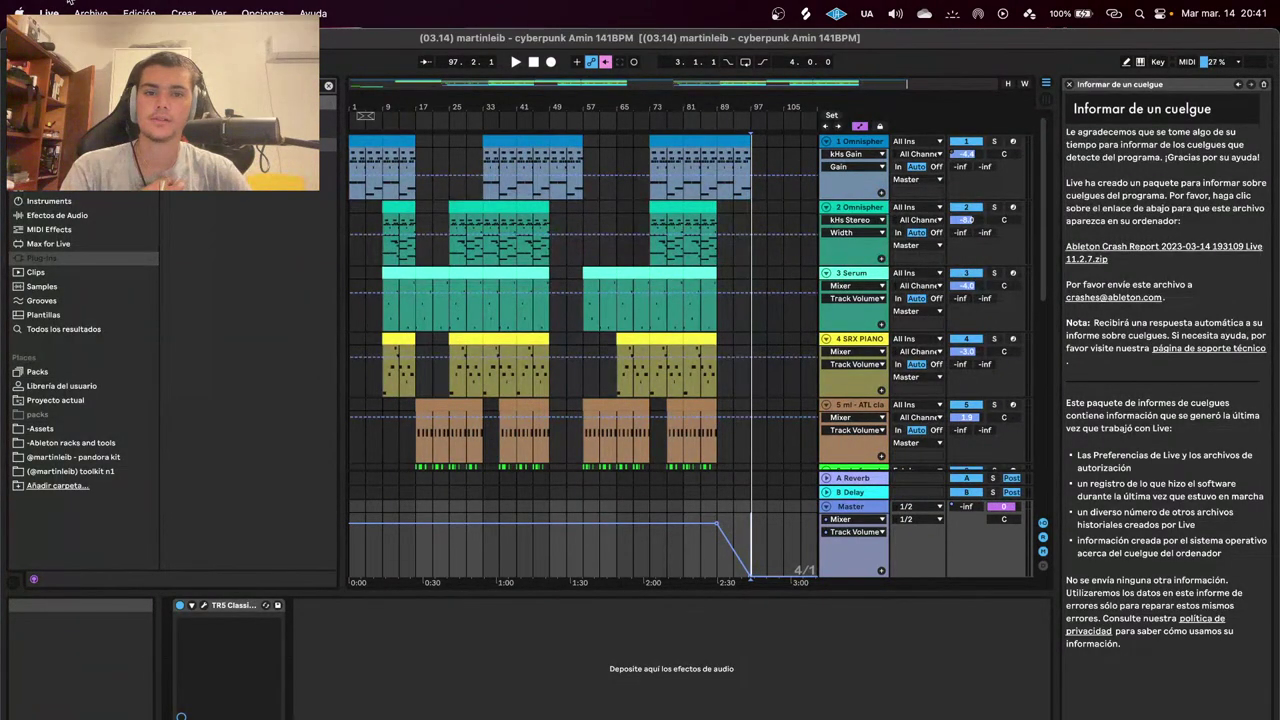
Collect all external media files into the newly named cyberpunk project and save it.
{"action": "mouse_move", "coordinate": [91, 14]}
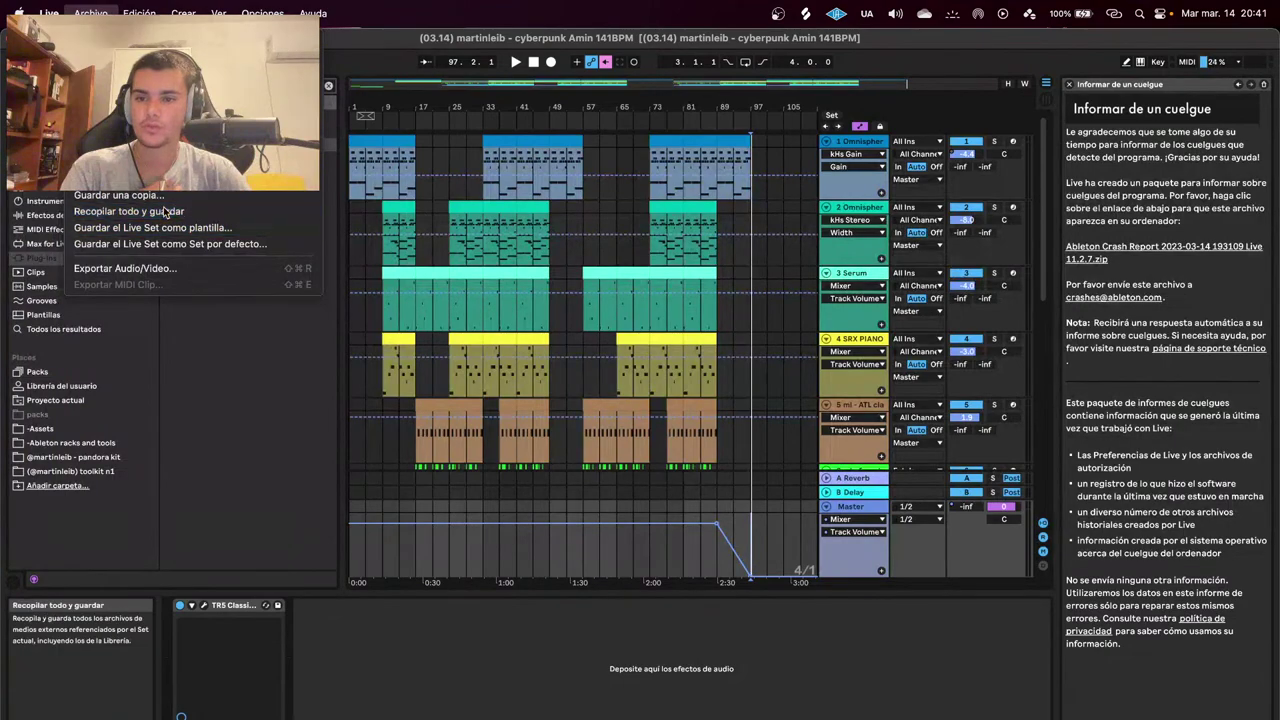
{"action": "left_click", "coordinate": [163, 211]}
{"action": "left_click", "coordinate": [754, 466]}
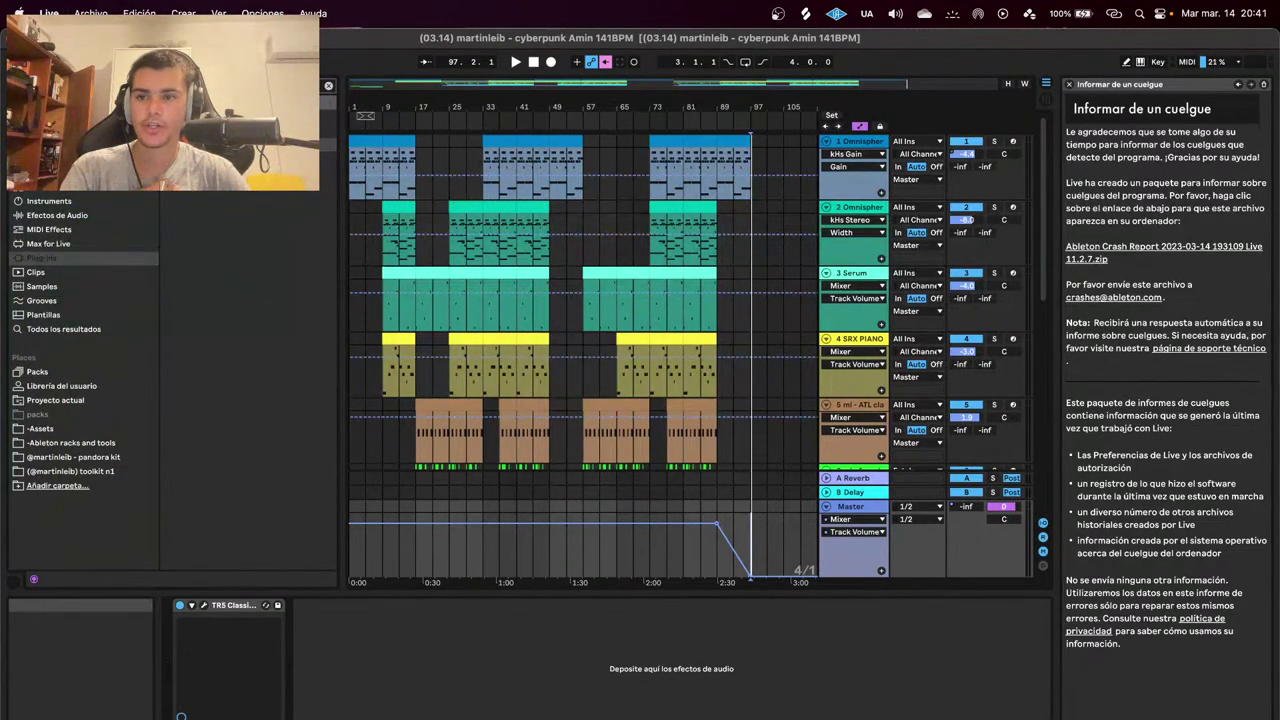
{"action": "left_click", "coordinate": [90, 13]}
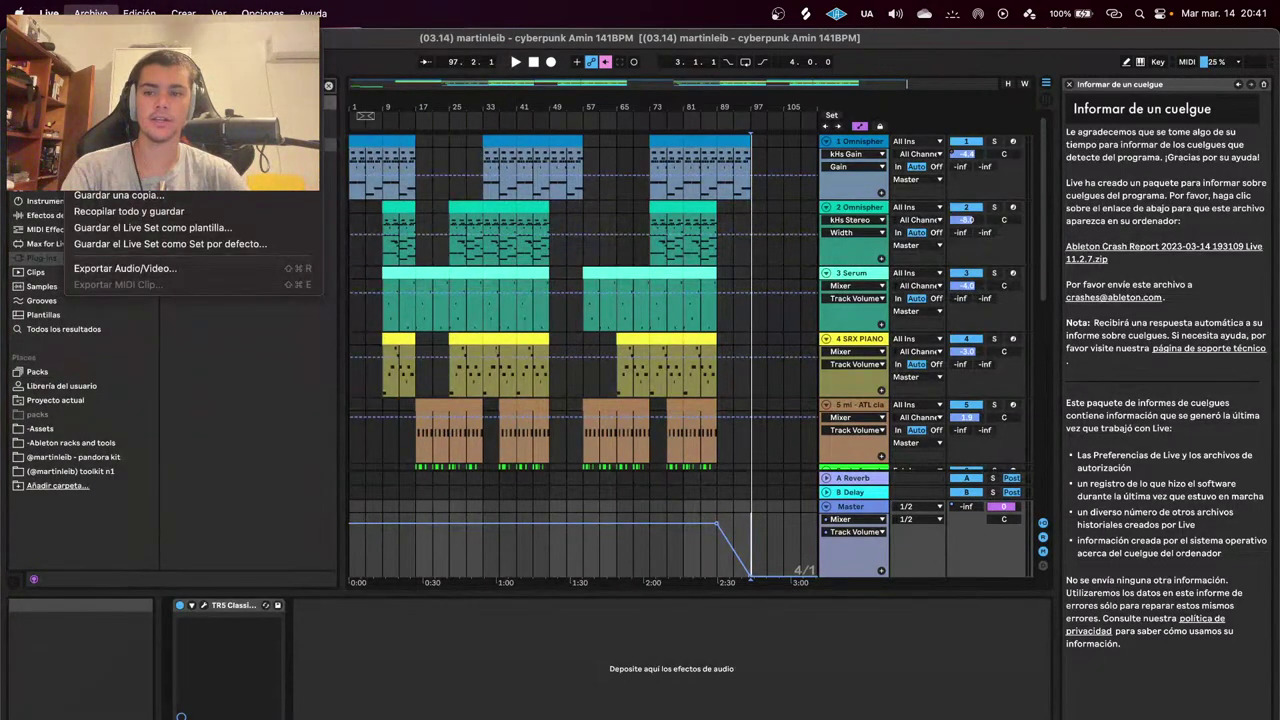
{"action": "key", "text": "Escape"}
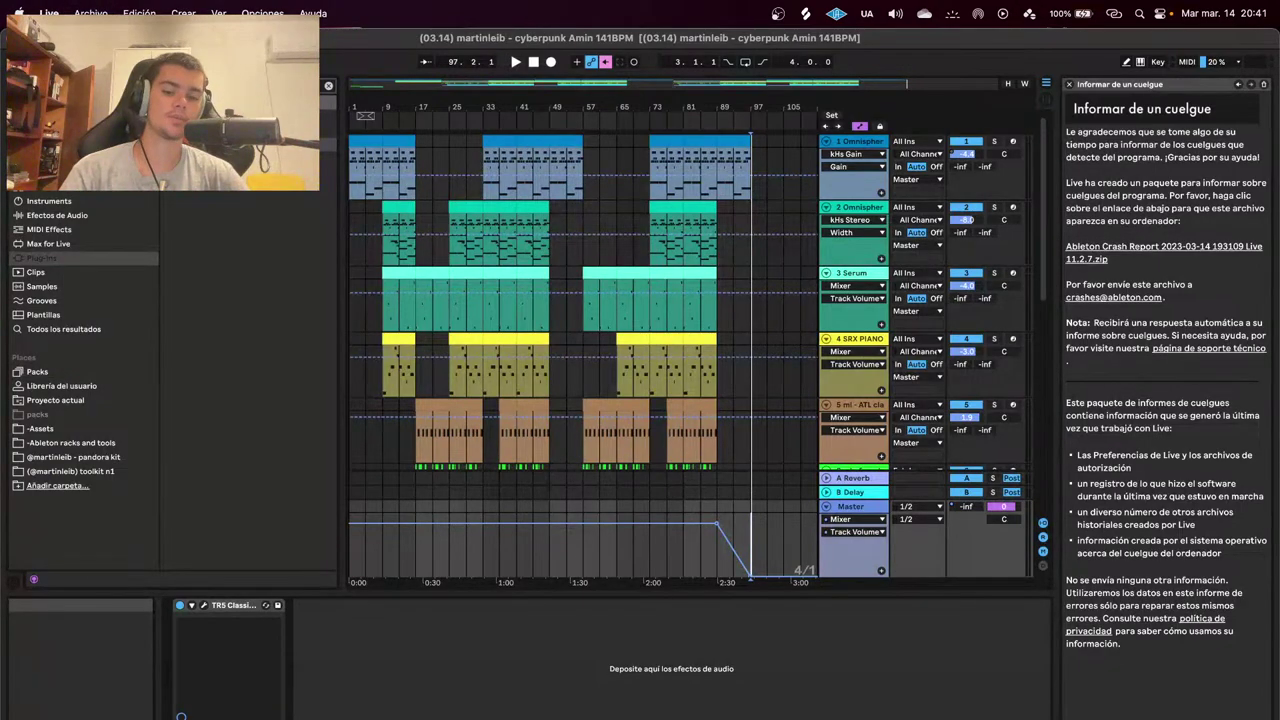
{"action": "key", "text": "super+Tab"}
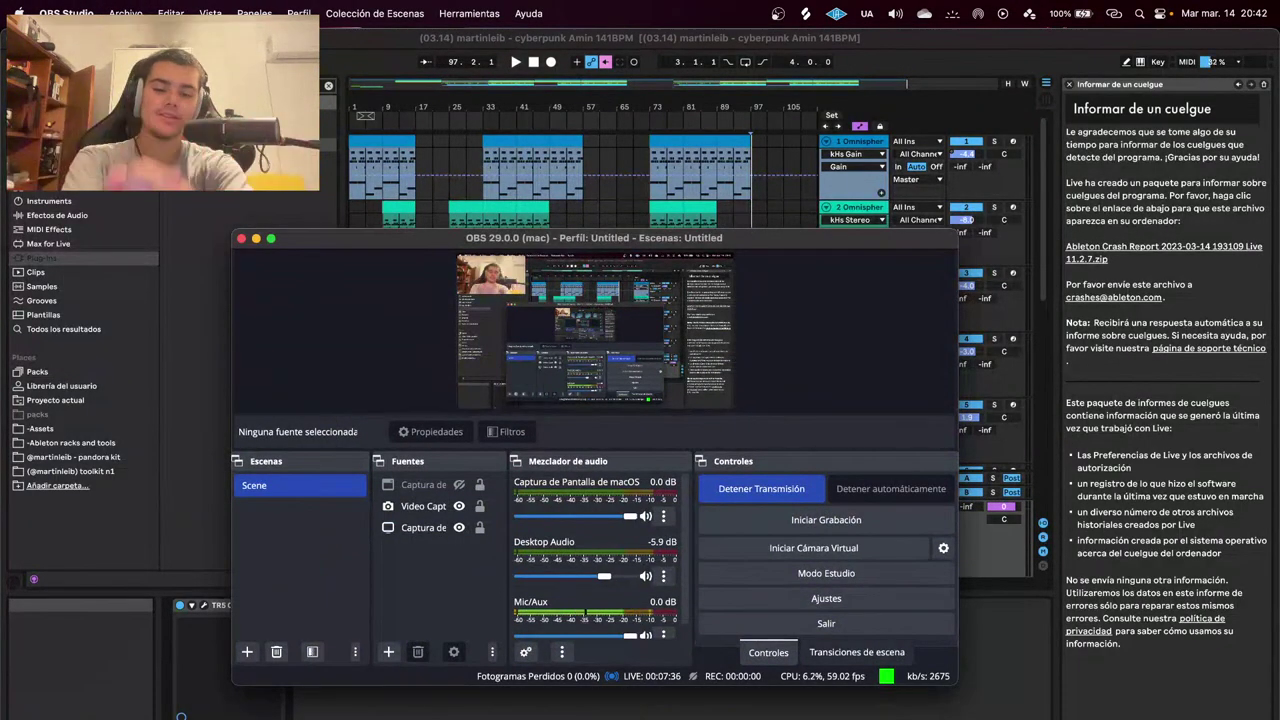